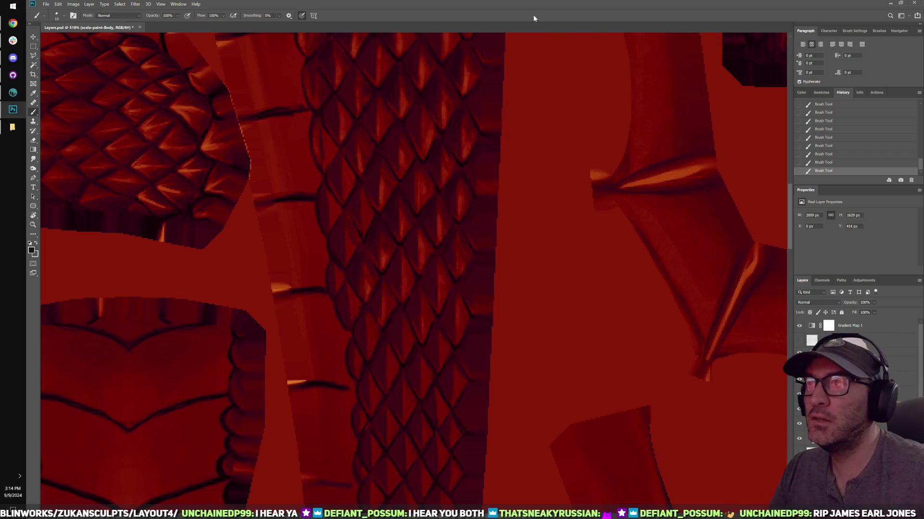
# Step: Shrink the brush and paint black shading onto the scales near the right edge of the scale strip
pyautogui.scroll(7, 470, 273)
pyautogui.moveTo(440, 209)
pyautogui.mouseDown()
pyautogui.moveTo(433, 271)
pyautogui.moveTo(433, 261)
pyautogui.mouseUp()
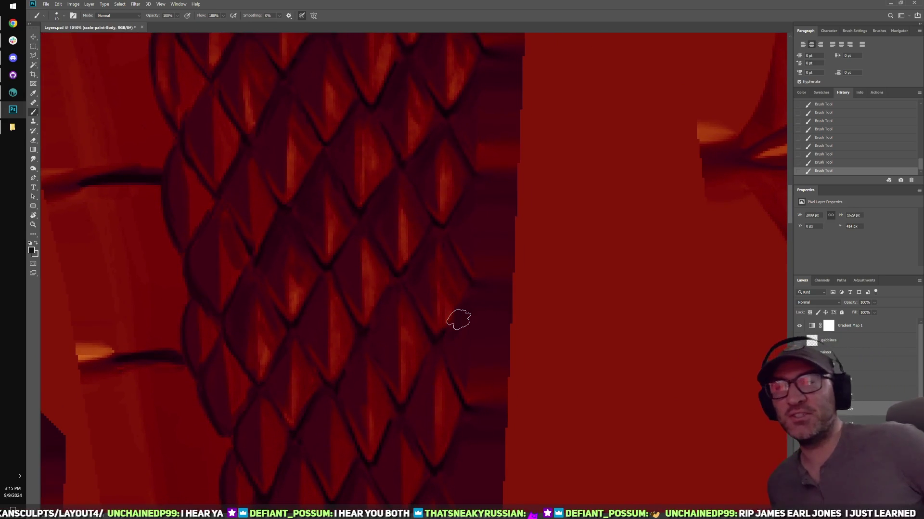
pyautogui.press('[')
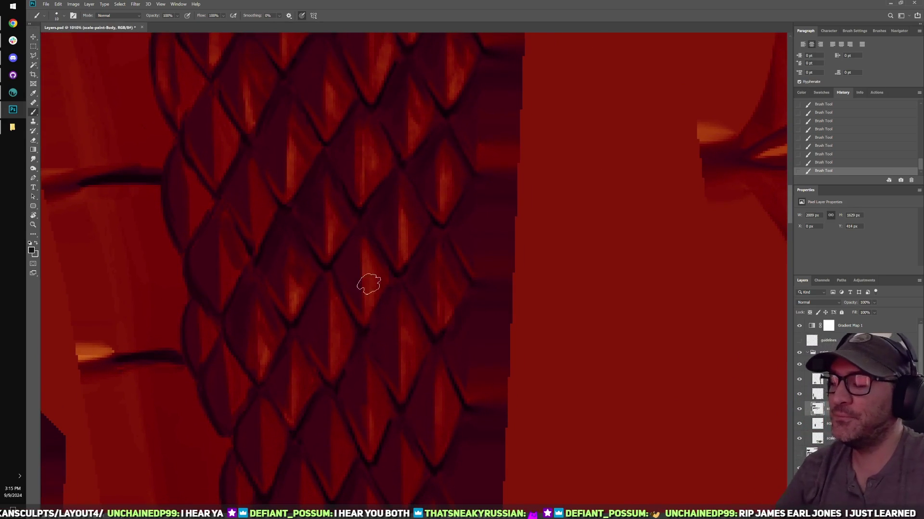
pyautogui.press('[')
pyautogui.press('[')
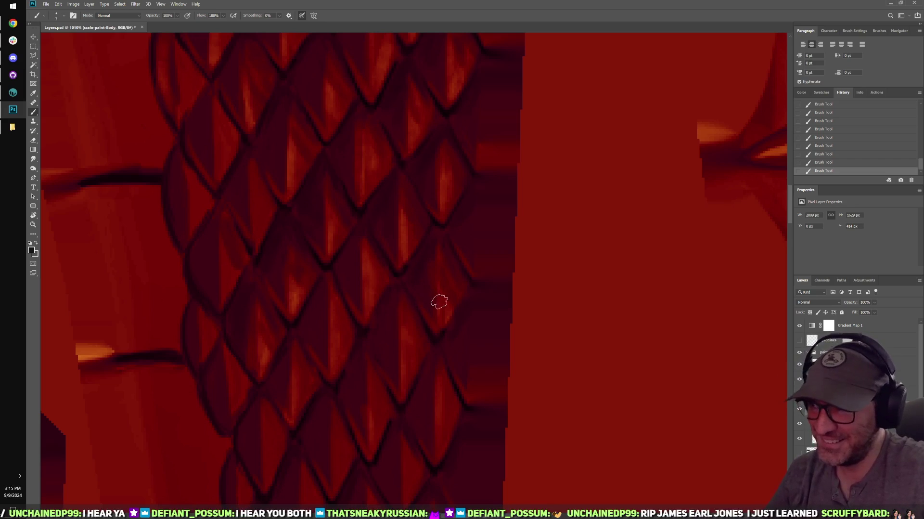
pyautogui.moveTo(428, 347)
pyautogui.mouseDown()
pyautogui.moveTo(457, 305)
pyautogui.moveTo(442, 338)
pyautogui.mouseUp()
pyautogui.press('x')
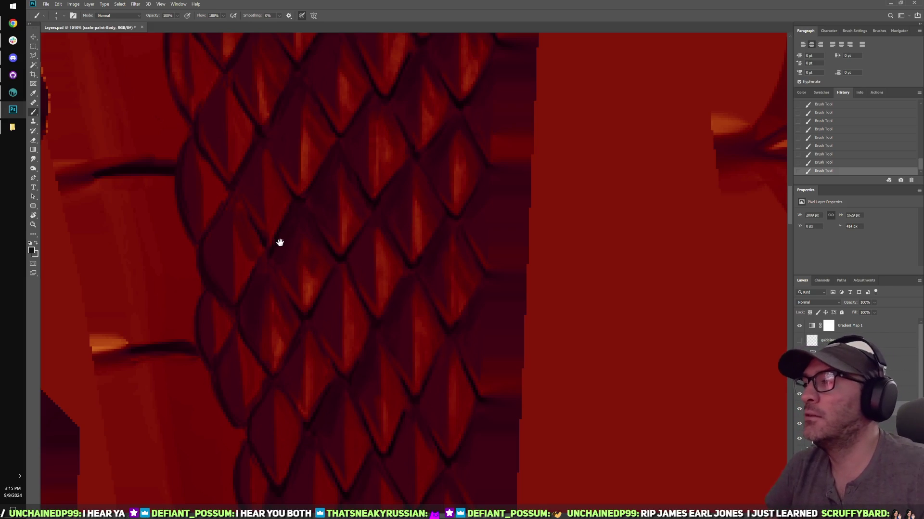
# Step: Refine the dark edges and light ridges of the diamond scales across the middle of the strip
pyautogui.moveTo(279, 241)
pyautogui.mouseDown()
pyautogui.moveTo(389, 204)
pyautogui.moveTo(385, 243)
pyautogui.mouseUp()
pyautogui.press('x')
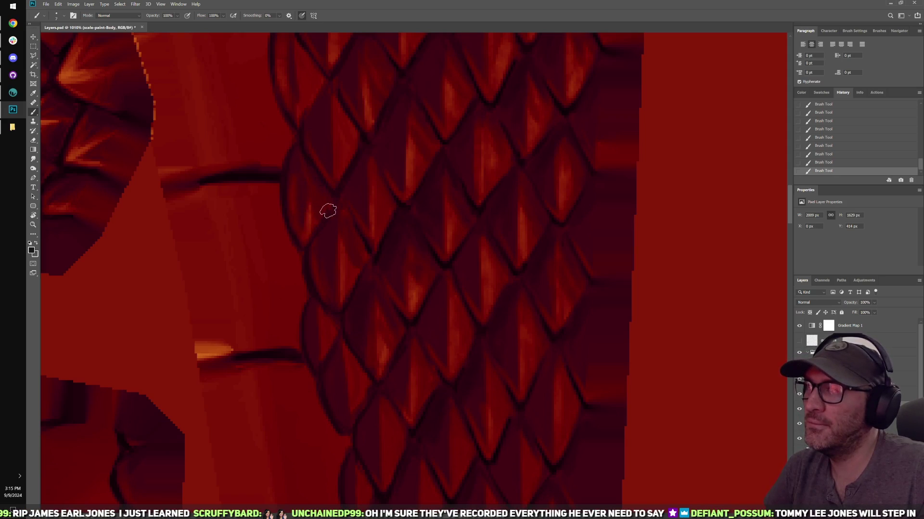
pyautogui.moveTo(364, 205); pyautogui.dragTo(306, 222)
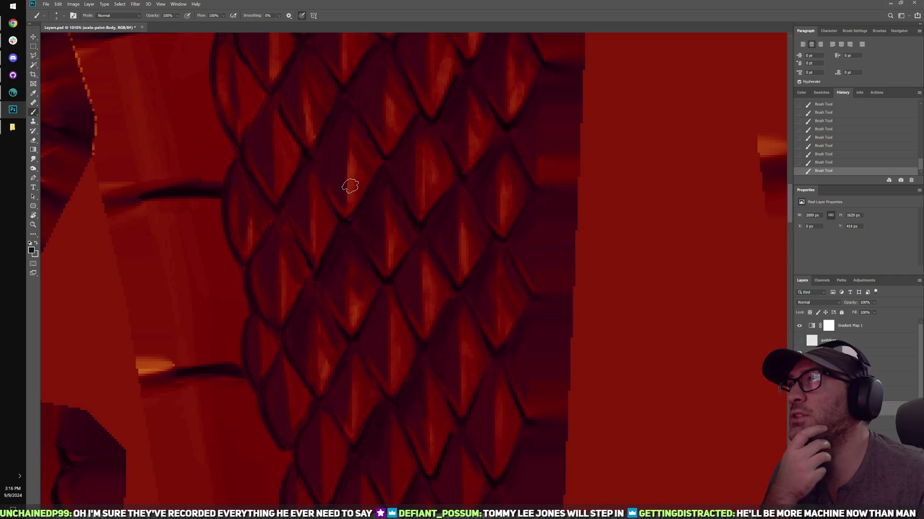
pyautogui.scroll(3, 380, 209)
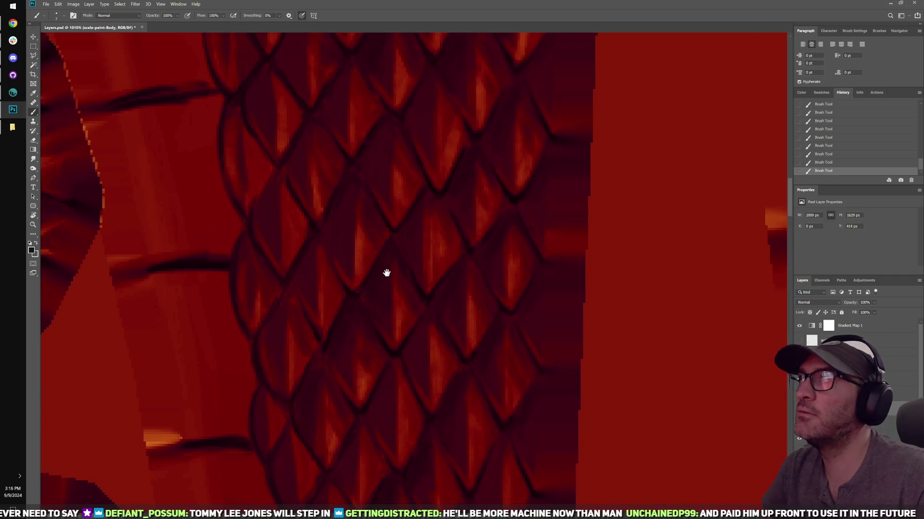
pyautogui.moveTo(387, 272); pyautogui.dragTo(367, 190)
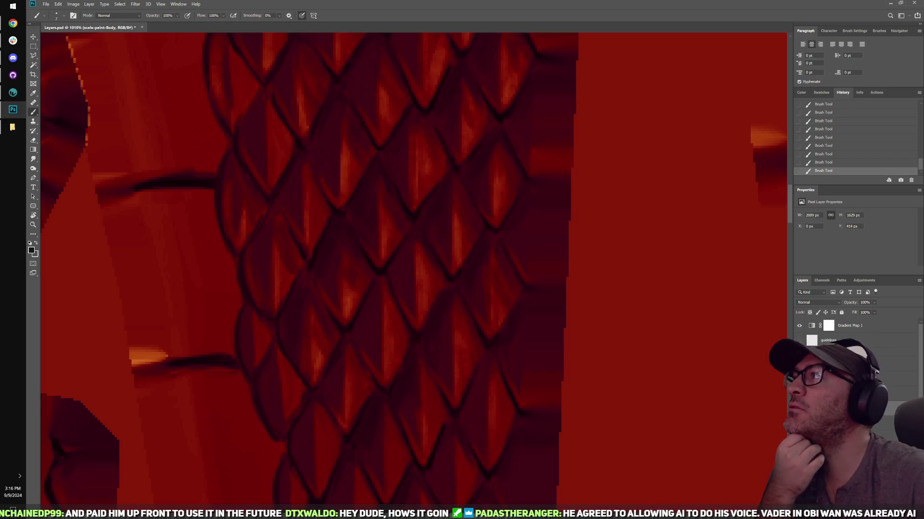
pyautogui.hotkey('alt', 'Tab')
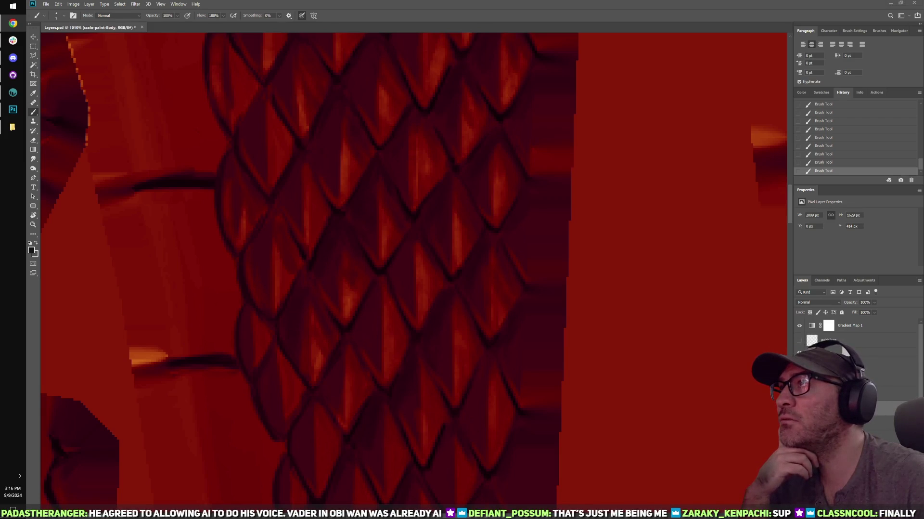
pyautogui.click(455, 10)
pyautogui.press('space')
# Step: Darken the upper facets and outlines of the scales further down the strip with black brush strokes
pyautogui.moveTo(395, 211); pyautogui.dragTo(349, 226)
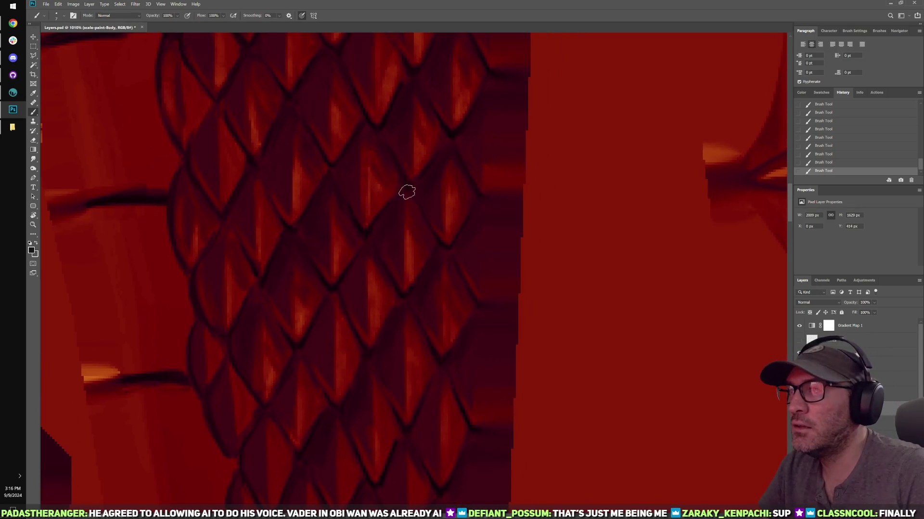
pyautogui.moveTo(450, 201); pyautogui.dragTo(444, 147)
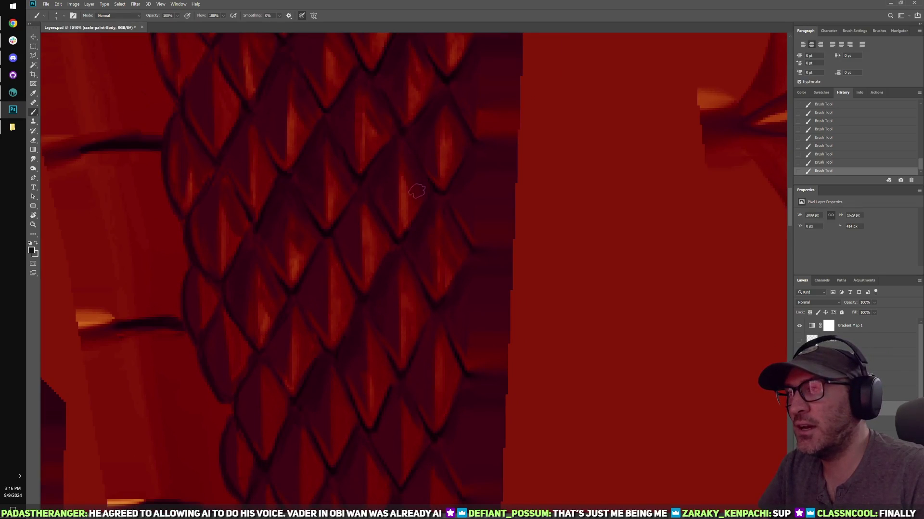
pyautogui.scroll(-3, 429, 197)
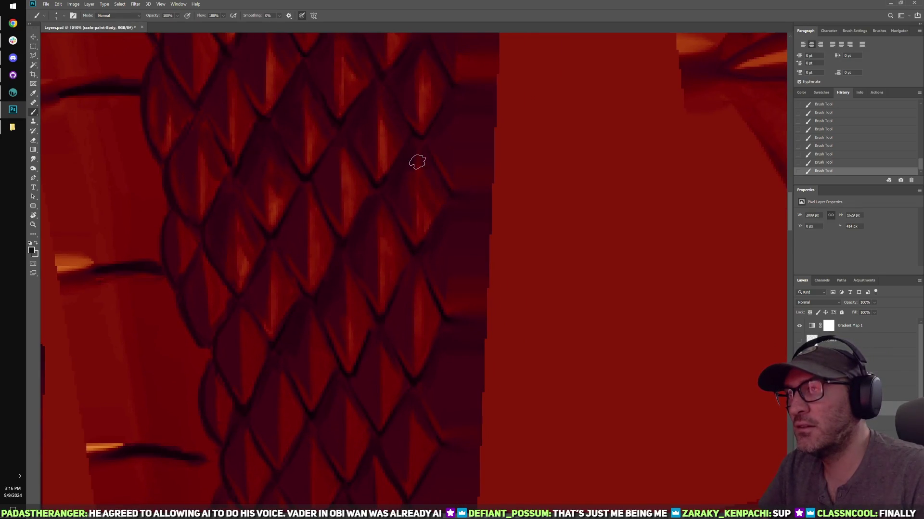
pyautogui.moveTo(404, 215); pyautogui.dragTo(437, 186)
pyautogui.moveTo(396, 312); pyautogui.dragTo(405, 275)
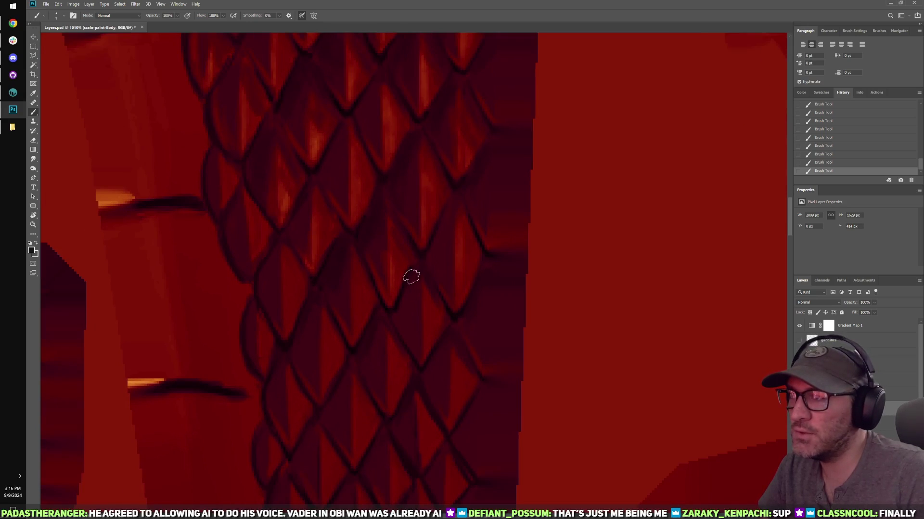
pyautogui.moveTo(419, 276); pyautogui.dragTo(425, 229)
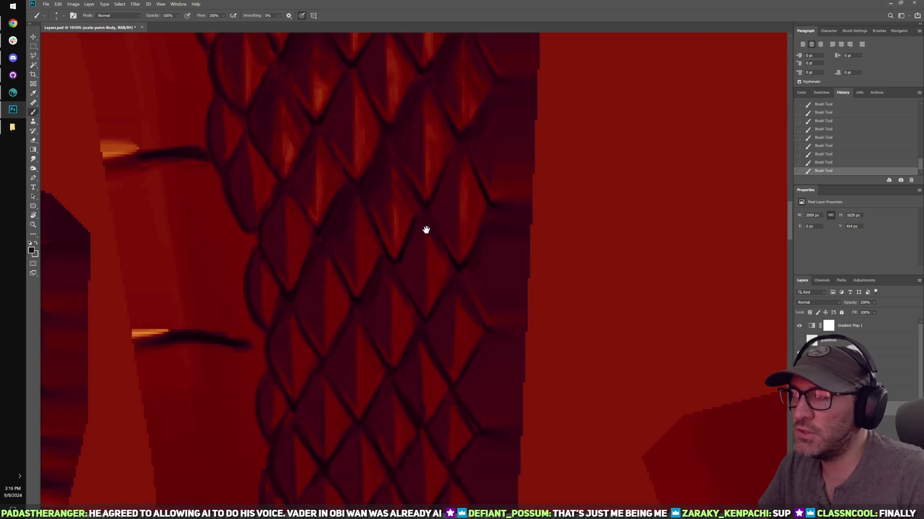
pyautogui.moveTo(395, 256); pyautogui.dragTo(418, 253)
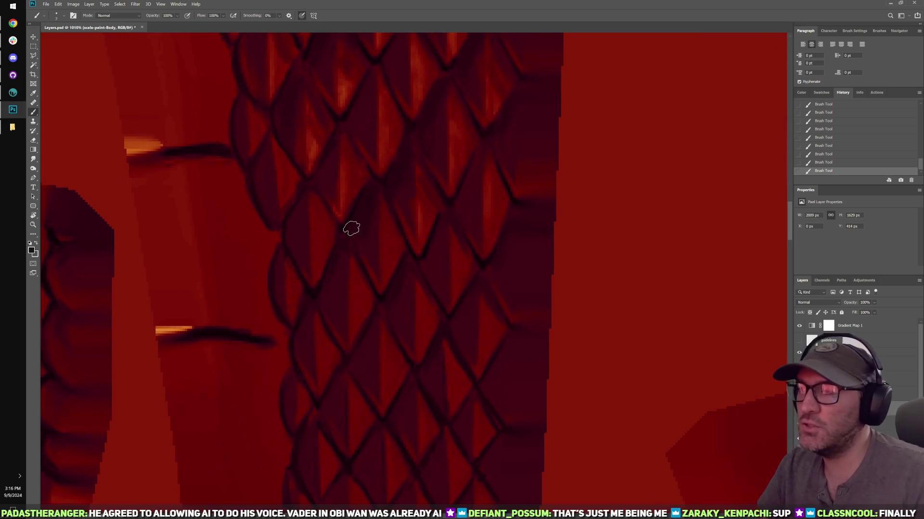
# Step: Switch to the light colour and paint highlights along the centre ridges of the flatter scales below
pyautogui.press('x')
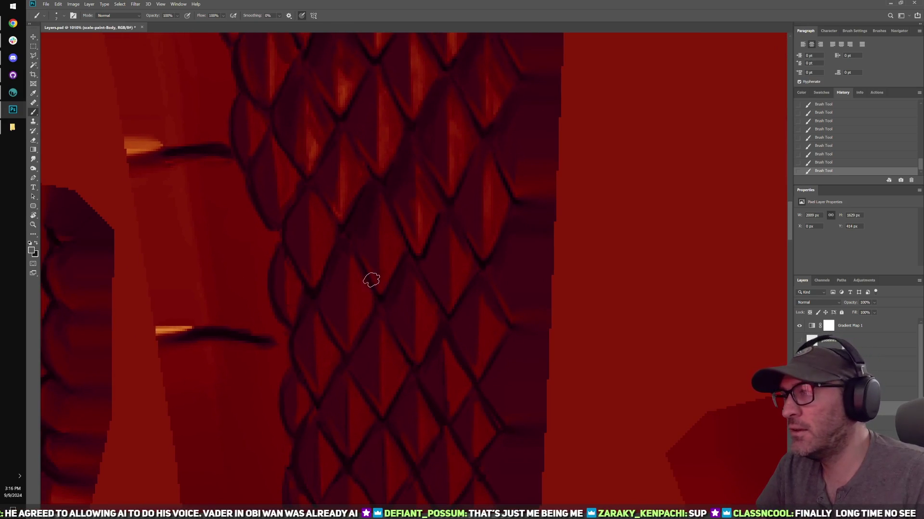
pyautogui.moveTo(384, 283); pyautogui.dragTo(381, 255)
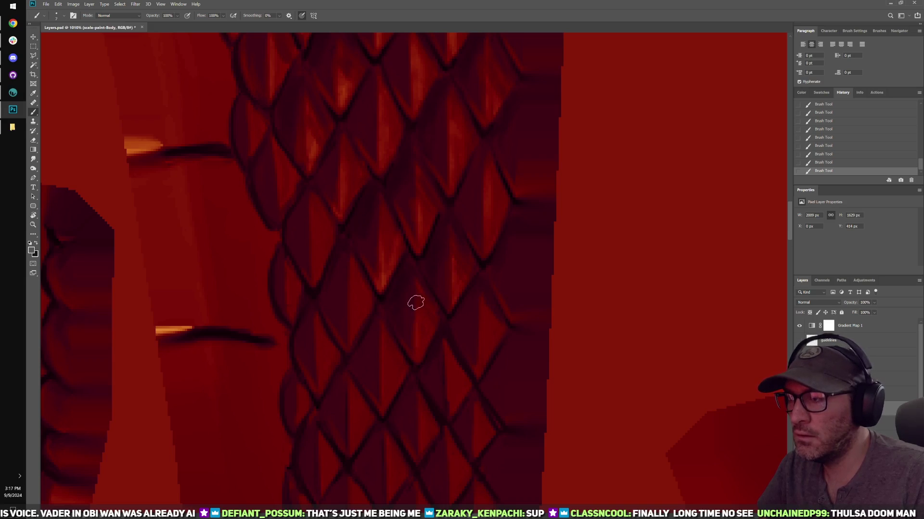
pyautogui.moveTo(418, 359)
pyautogui.mouseDown()
pyautogui.moveTo(417, 307)
pyautogui.moveTo(429, 318)
pyautogui.mouseUp()
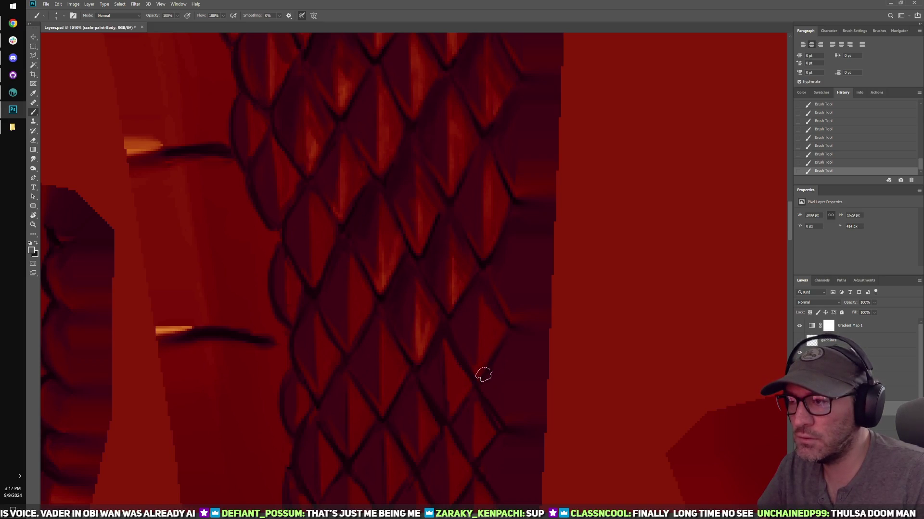
pyautogui.moveTo(481, 332); pyautogui.dragTo(479, 374)
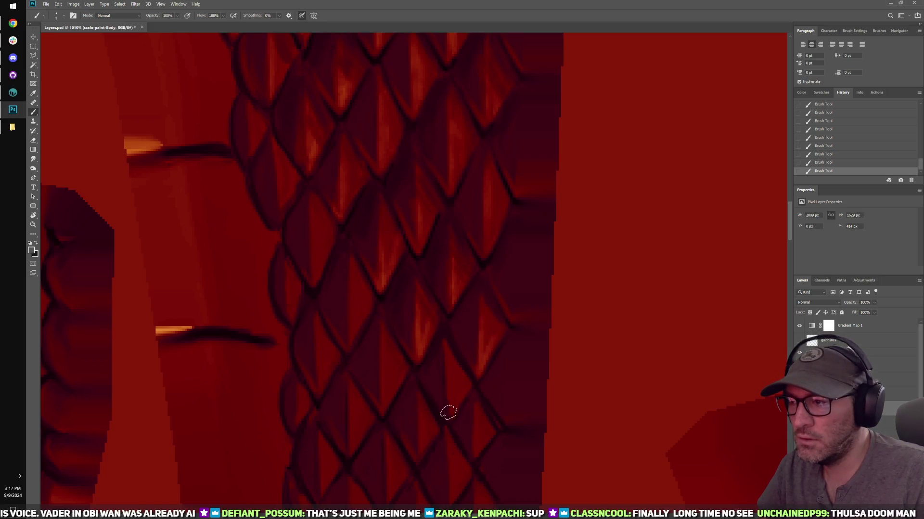
pyautogui.moveTo(451, 410); pyautogui.dragTo(456, 387)
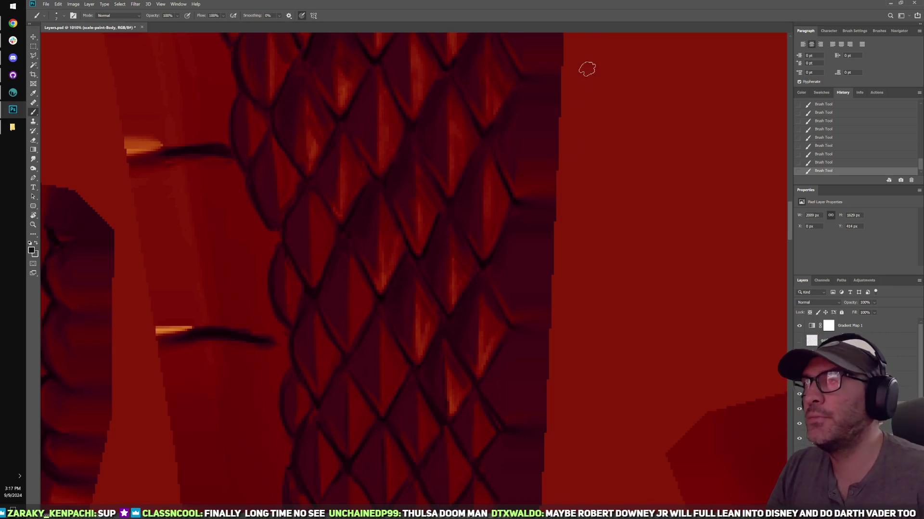
# Step: Undo the last two brush strokes and rework the shading and highlights on the left-column scales
pyautogui.moveTo(409, 266)
pyautogui.mouseDown()
pyautogui.moveTo(466, 311)
pyautogui.moveTo(425, 328)
pyautogui.mouseUp()
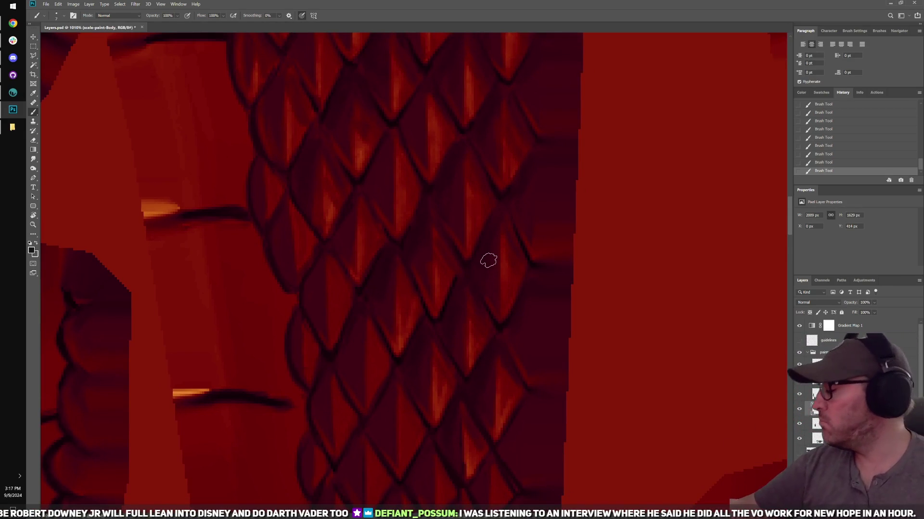
pyautogui.moveTo(414, 246); pyautogui.dragTo(477, 179)
pyautogui.press('x')
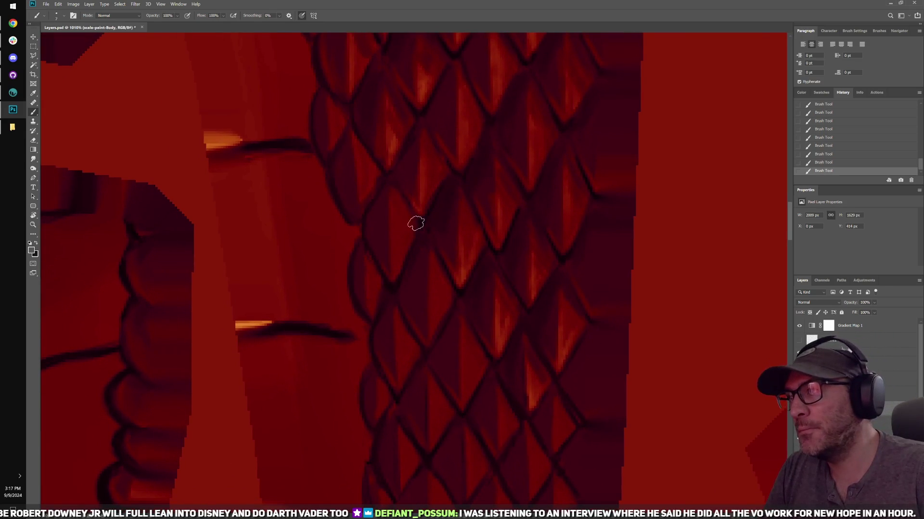
pyautogui.hotkey('ctrl', 'z')
pyautogui.hotkey('ctrl', 'z')
pyautogui.press('x')
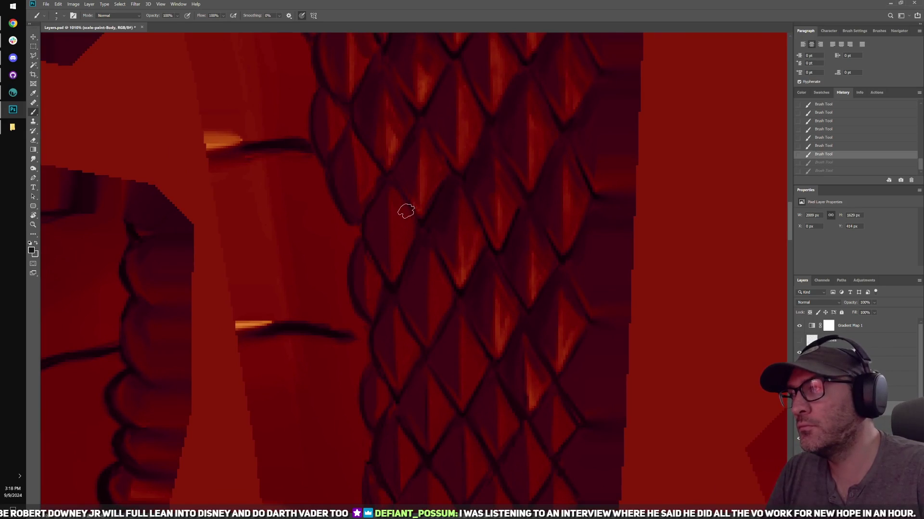
pyautogui.moveTo(400, 199); pyautogui.dragTo(406, 216)
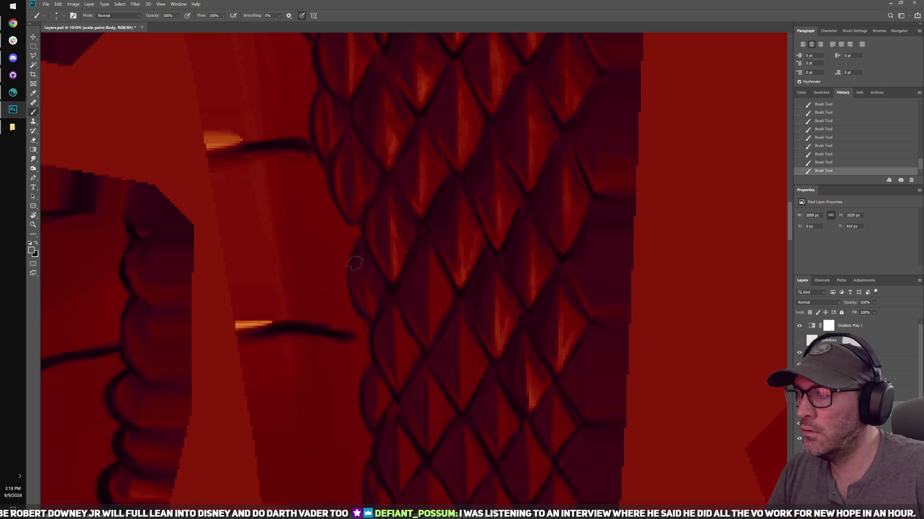
# Step: Shade the next scale down in black, and try a light highlight on its lower tip
pyautogui.moveTo(390, 338); pyautogui.dragTo(381, 256)
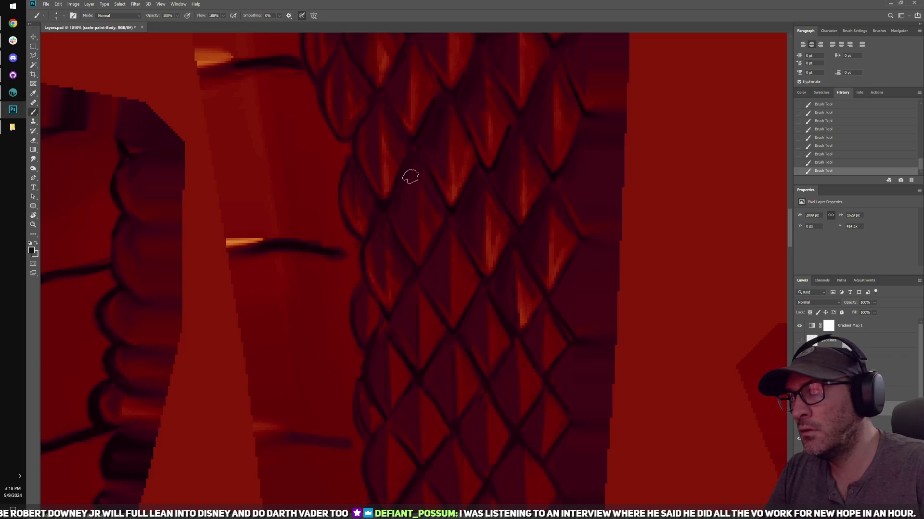
pyautogui.press('x')
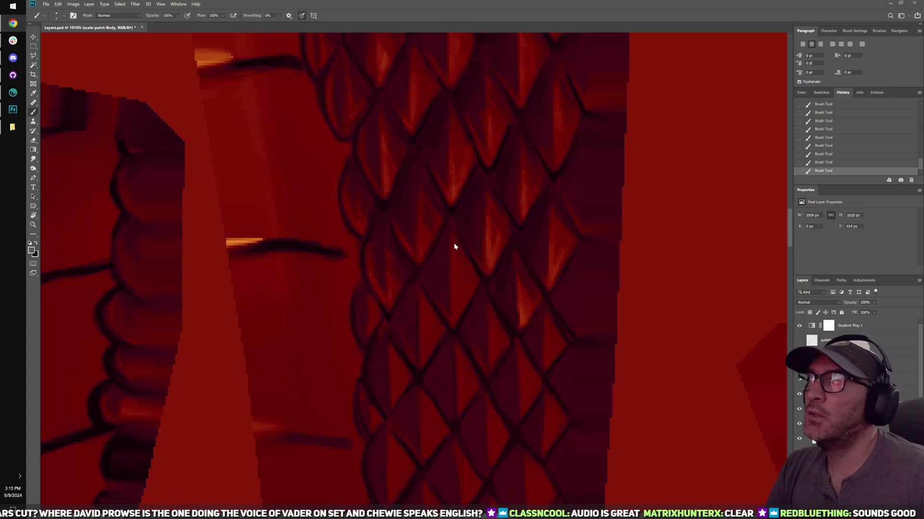
pyautogui.moveTo(410, 243); pyautogui.dragTo(423, 235)
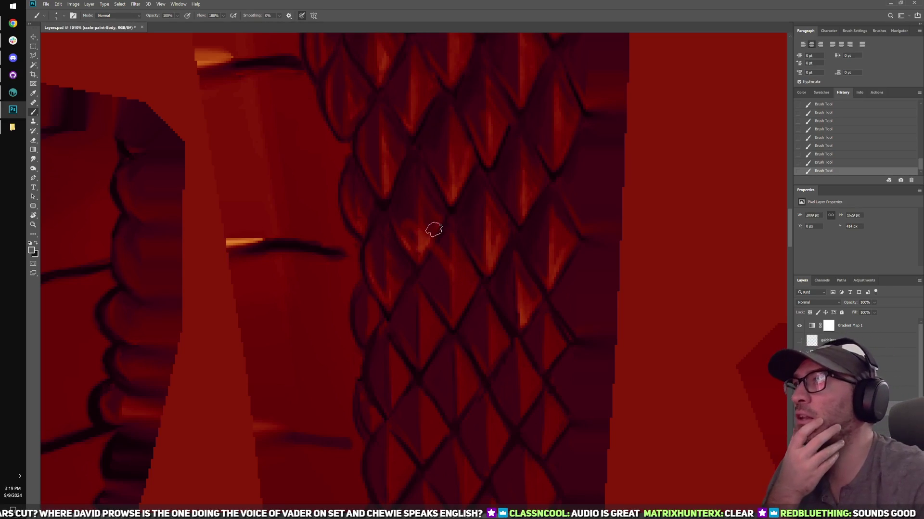
pyautogui.hotkey('ctrl', 'z')
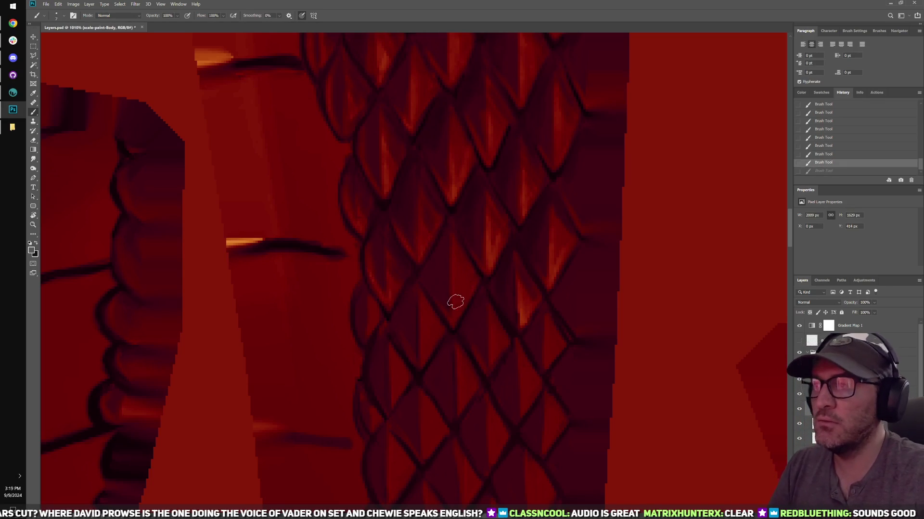
# Step: Paint thin light highlights down the centre ridges of the next lower rows of scales
pyautogui.moveTo(456, 303)
pyautogui.mouseDown()
pyautogui.moveTo(425, 272)
pyautogui.moveTo(444, 248)
pyautogui.moveTo(434, 218)
pyautogui.mouseUp()
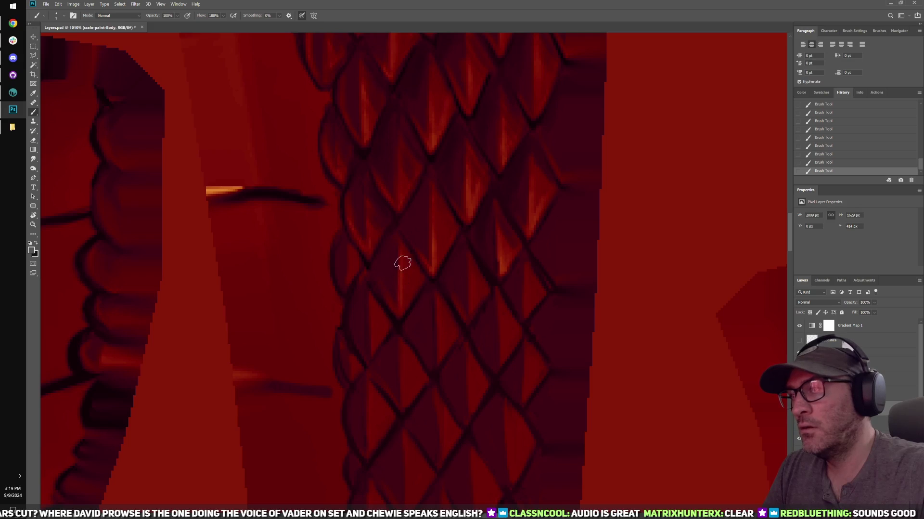
pyautogui.moveTo(434, 322)
pyautogui.mouseDown()
pyautogui.moveTo(422, 270)
pyautogui.moveTo(465, 212)
pyautogui.mouseUp()
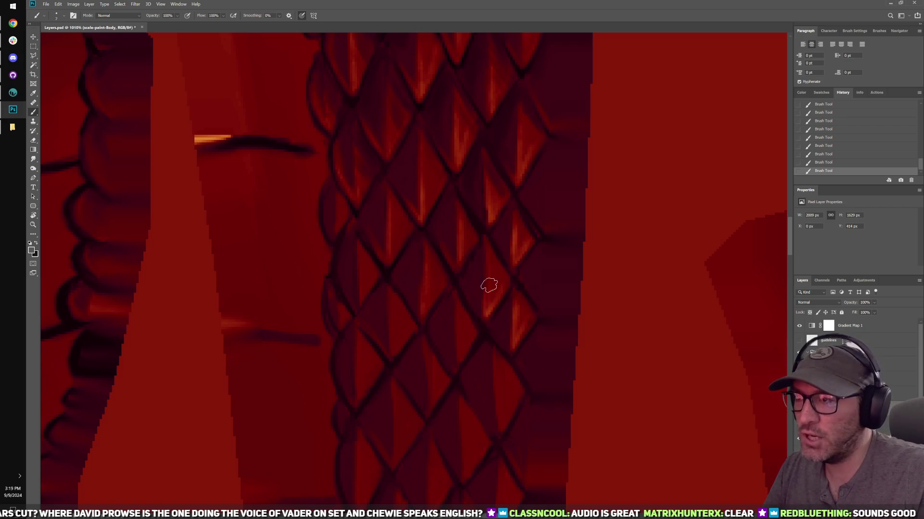
pyautogui.scroll(-2, 472, 324)
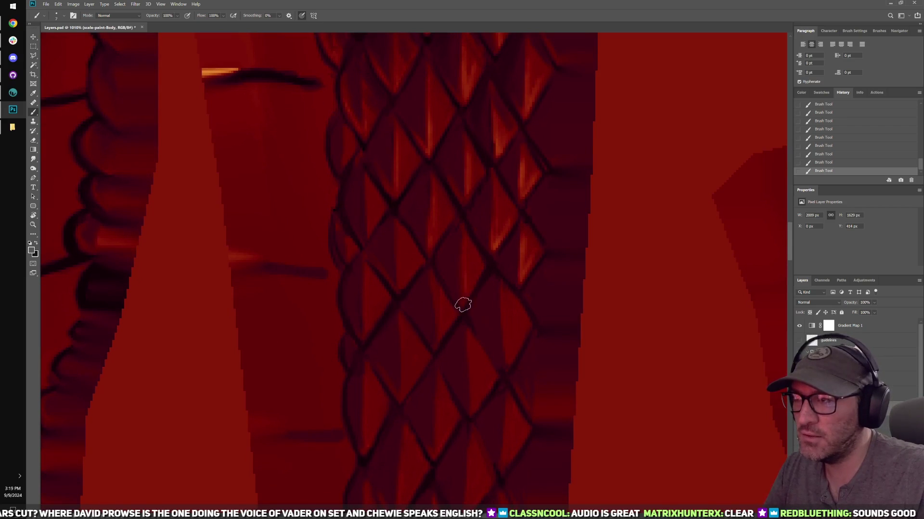
pyautogui.moveTo(505, 361); pyautogui.dragTo(503, 304)
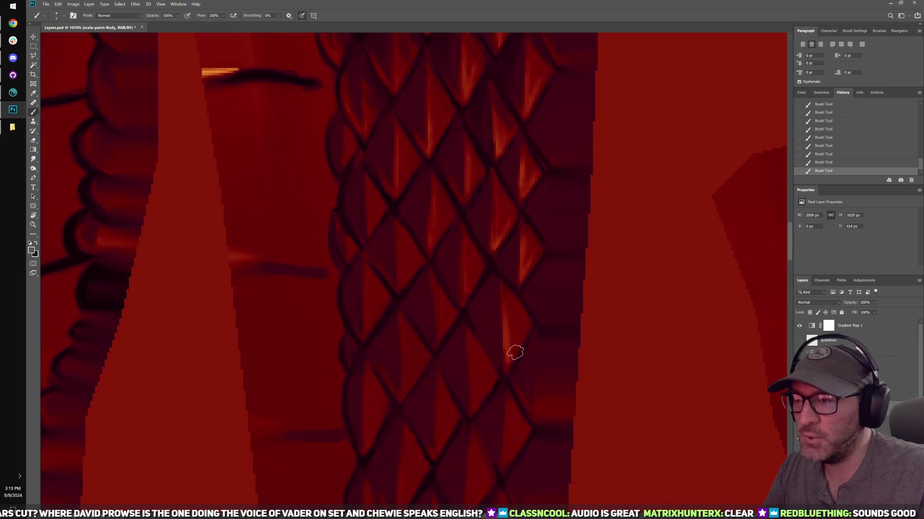
# Step: Examine the painted shading and highlights on the diamond scales up and down the body strip
pyautogui.press('x')
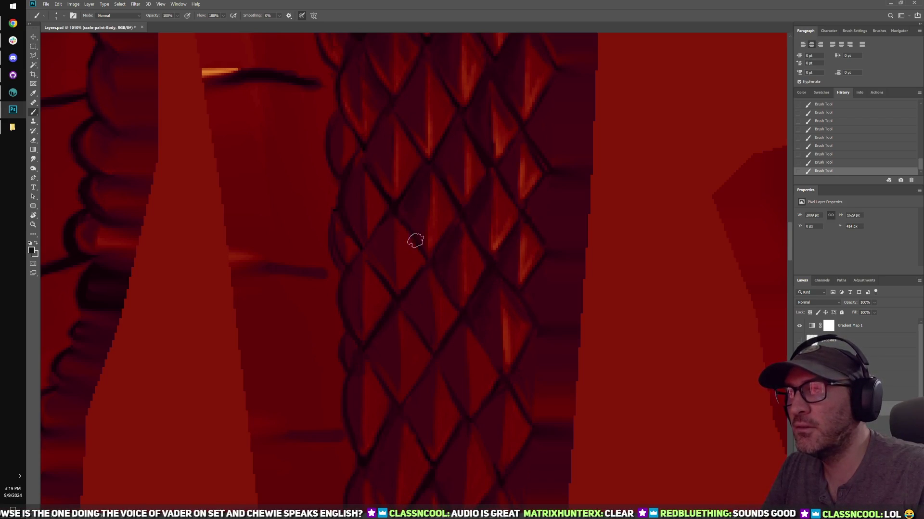
pyautogui.scroll(3, 460, 236)
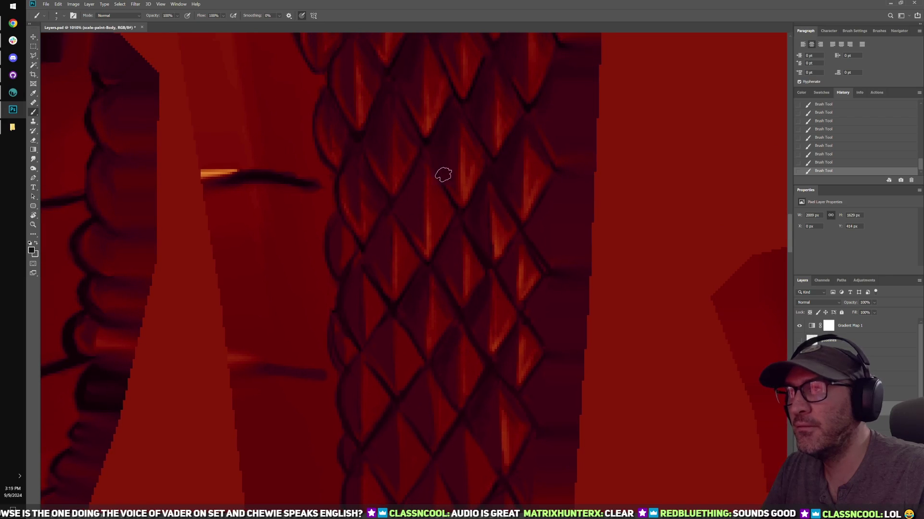
pyautogui.scroll(-3, 440, 206)
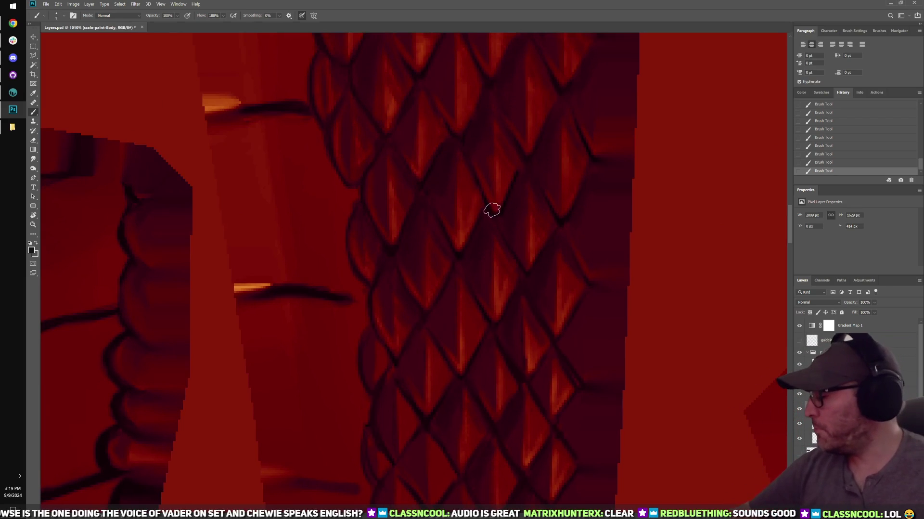
pyautogui.moveTo(420, 208); pyautogui.dragTo(357, 240)
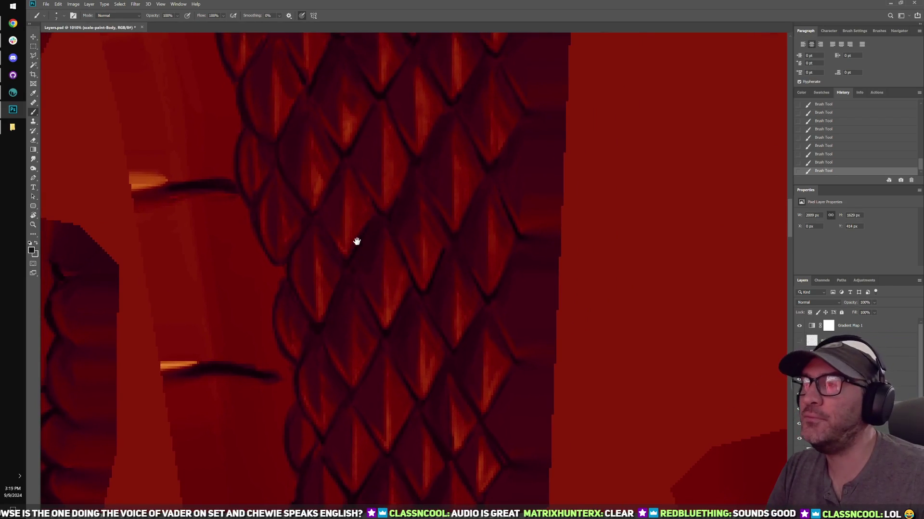
pyautogui.moveTo(478, 269); pyautogui.dragTo(473, 171)
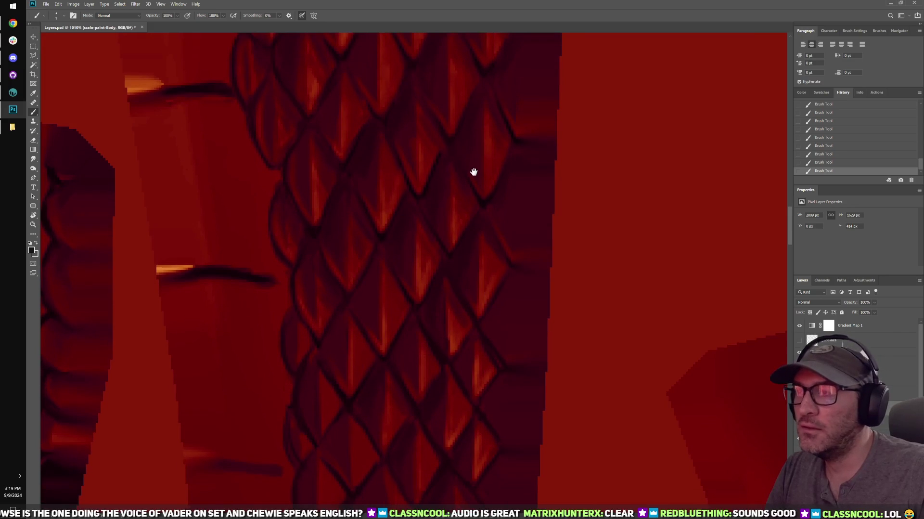
pyautogui.moveTo(447, 298); pyautogui.dragTo(482, 216)
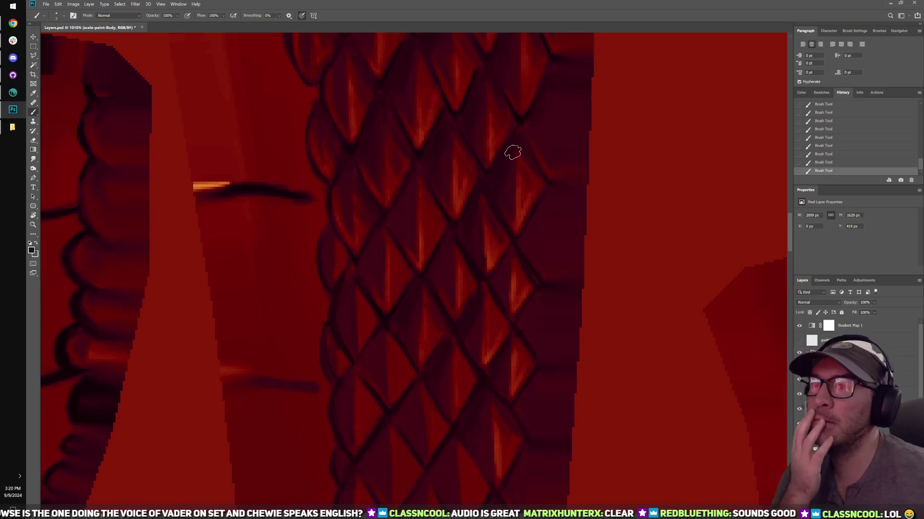
# Step: Stamp the visible artwork onto a new layer above Gradient Map 1, delete the gradient map, and save the file
pyautogui.click(859, 325)
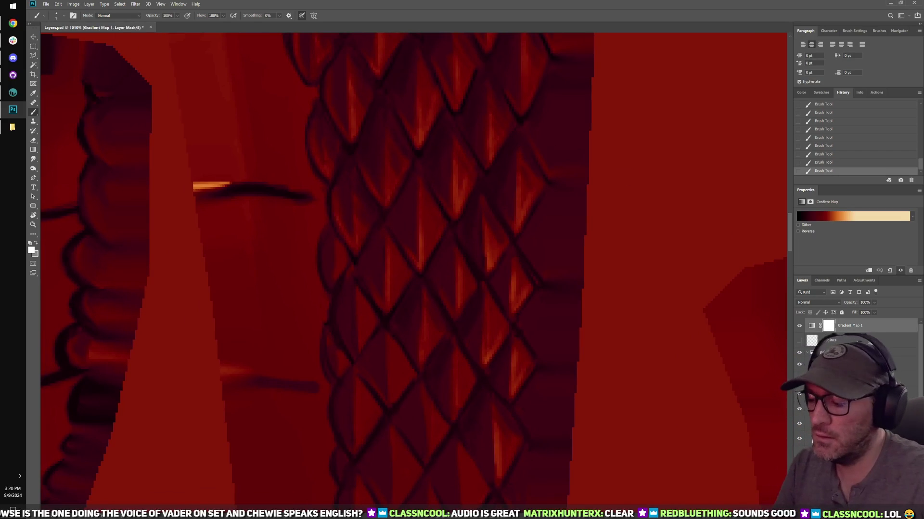
pyautogui.hotkey('ctrl', 'shift', 'alt', 'n')
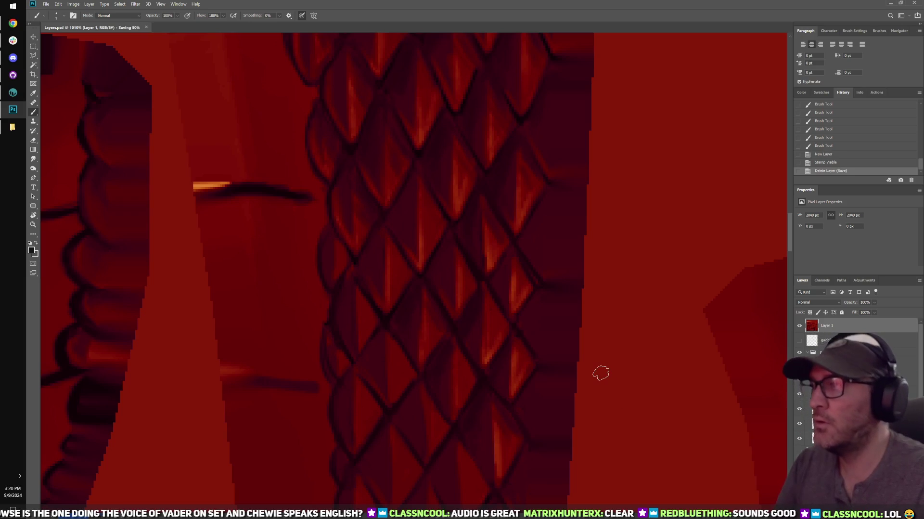
# Step: Switch to 3D-Coat and examine the scales along the creature's side, back and tail on the model
pyautogui.click(13, 92)
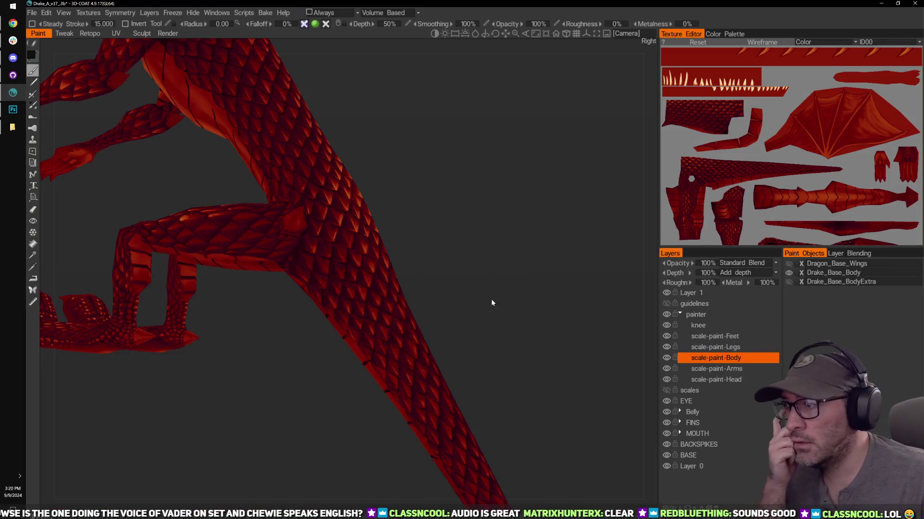
pyautogui.moveTo(482, 290)
pyautogui.mouseDown()
pyautogui.moveTo(406, 291)
pyautogui.moveTo(479, 296)
pyautogui.mouseUp()
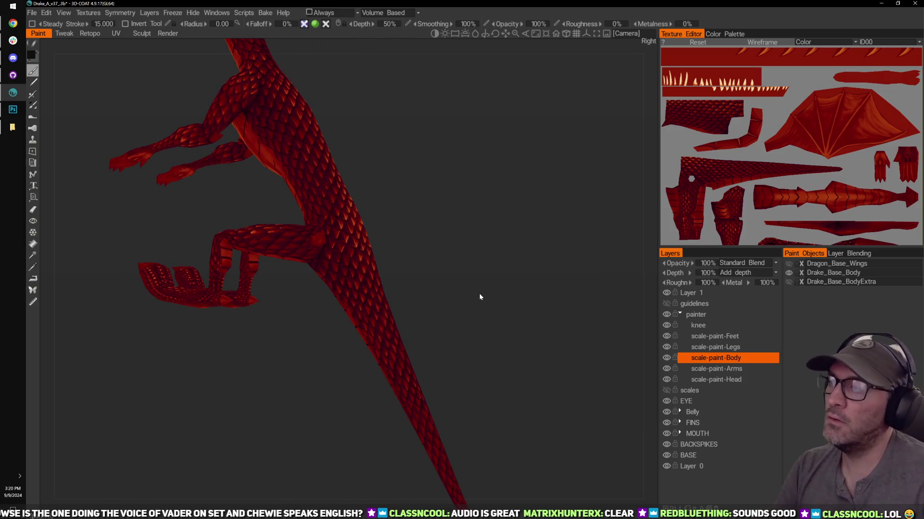
pyautogui.moveTo(440, 216); pyautogui.dragTo(439, 212)
pyautogui.moveTo(468, 176); pyautogui.dragTo(466, 237)
pyautogui.moveTo(418, 166); pyautogui.dragTo(453, 227)
pyautogui.moveTo(510, 265); pyautogui.dragTo(489, 233, button='middle')
pyautogui.moveTo(513, 265); pyautogui.dragTo(535, 235, button='right')
pyautogui.moveTo(536, 236); pyautogui.dragTo(552, 235)
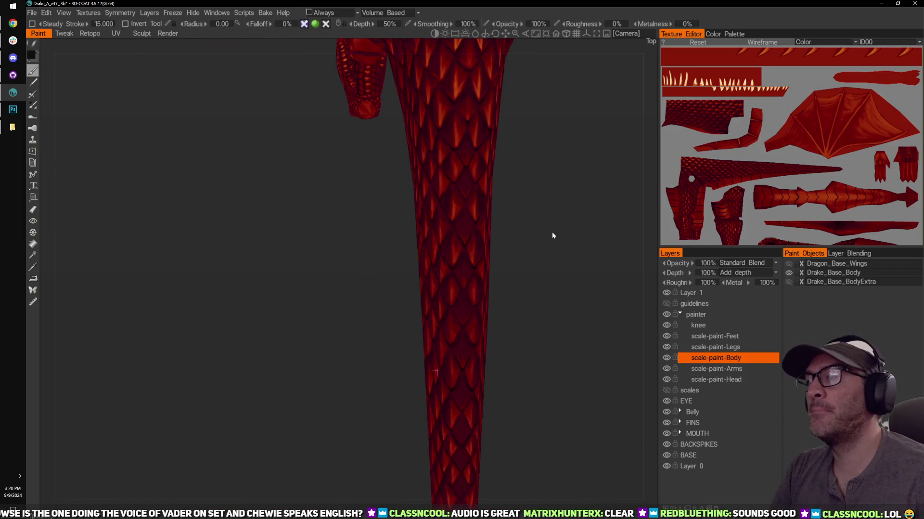
pyautogui.moveTo(552, 234); pyautogui.dragTo(512, 253, button='middle')
pyautogui.moveTo(498, 256); pyautogui.dragTo(522, 261)
pyautogui.moveTo(522, 256)
pyautogui.mouseDown(button='middle')
pyautogui.moveTo(513, 220)
pyautogui.moveTo(531, 220)
pyautogui.moveTo(532, 229)
pyautogui.moveTo(505, 223)
pyautogui.moveTo(521, 283)
pyautogui.mouseUp(button='middle')
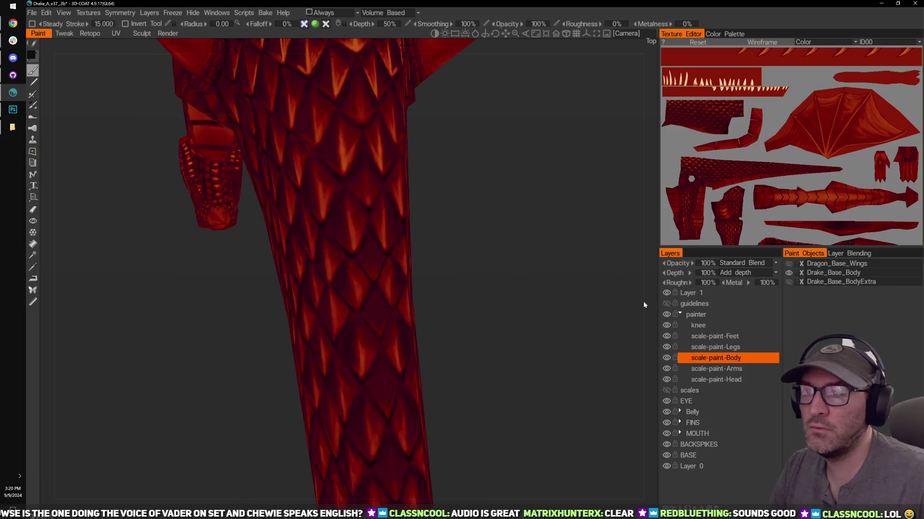
pyautogui.moveTo(546, 332); pyautogui.dragTo(641, 343, button='middle')
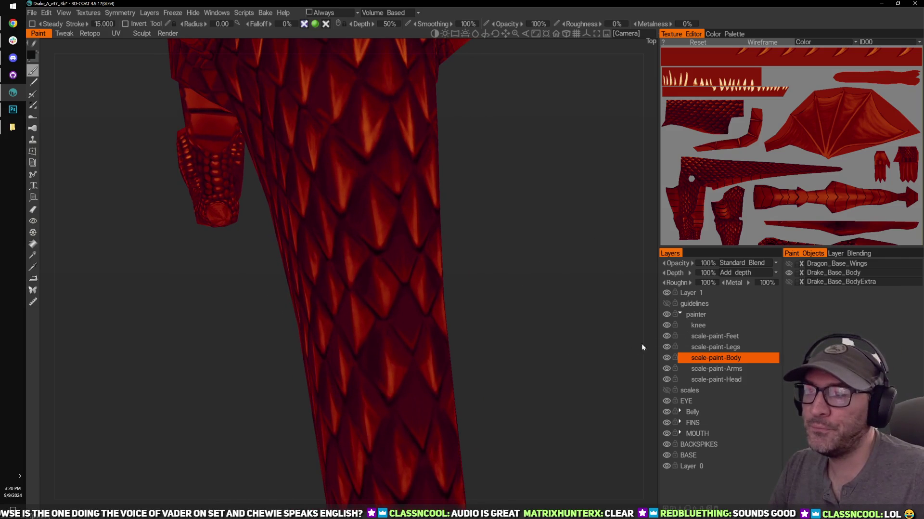
# Step: Make scale-paint-Body the active layer and hide Layer 1 to work on the greyscale paint of the tail
pyautogui.click(706, 359)
pyautogui.click(668, 292)
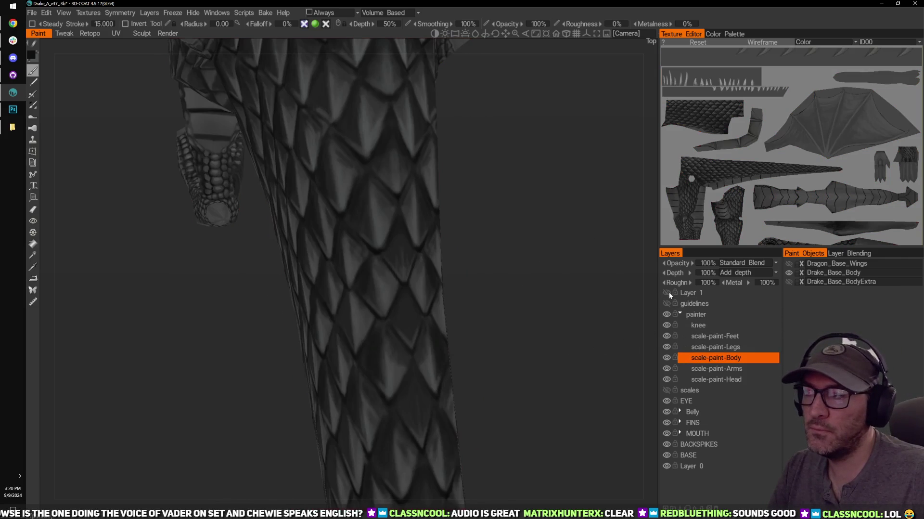
pyautogui.click(666, 288)
pyautogui.moveTo(591, 339); pyautogui.dragTo(661, 340)
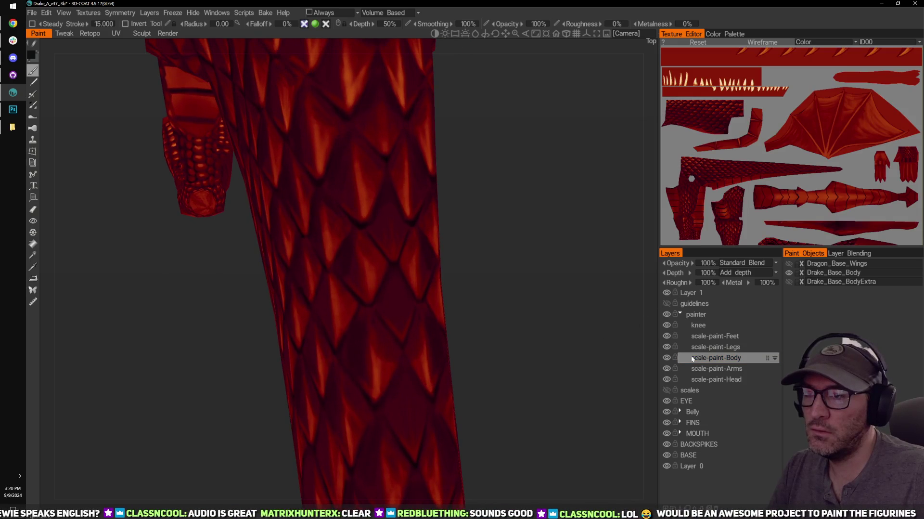
pyautogui.click(692, 358)
pyautogui.click(666, 355)
pyautogui.moveTo(605, 347)
pyautogui.mouseDown()
pyautogui.moveTo(590, 331)
pyautogui.moveTo(602, 289)
pyautogui.mouseUp()
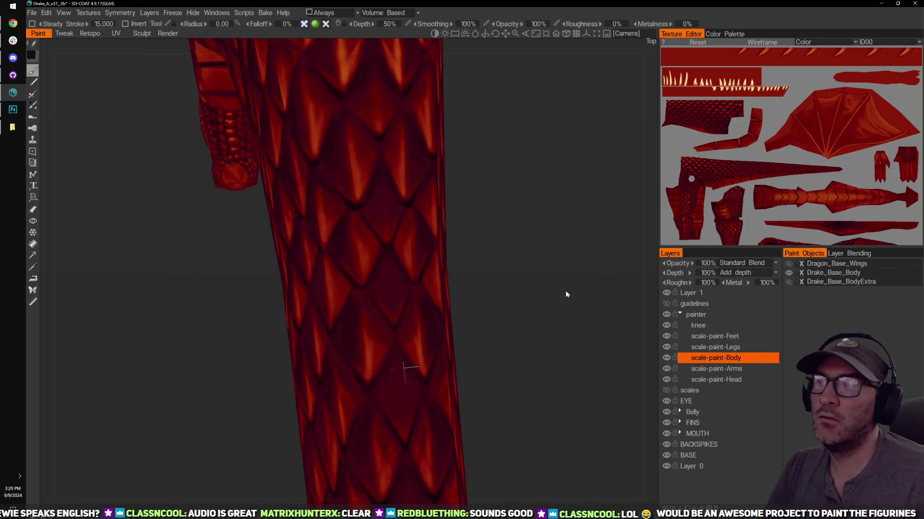
pyautogui.moveTo(565, 290); pyautogui.dragTo(447, 274, button='middle')
pyautogui.moveTo(547, 260); pyautogui.dragTo(565, 241, button='right')
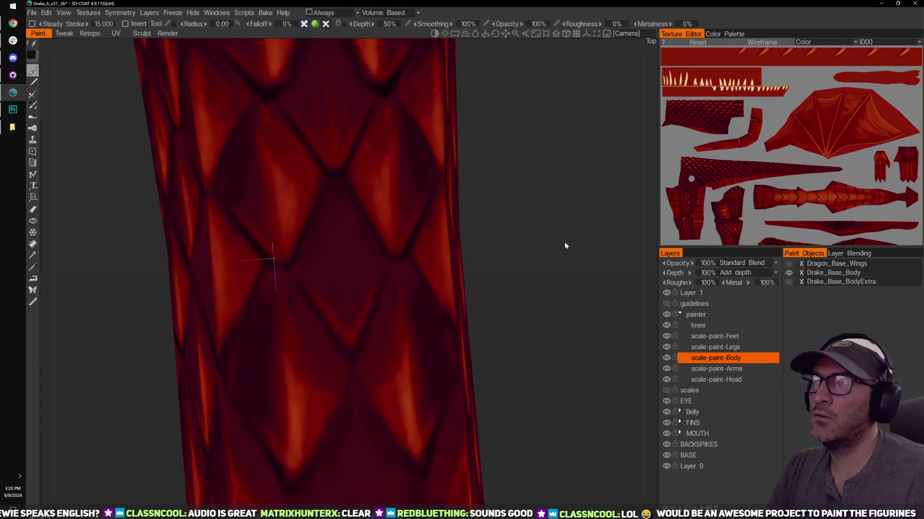
pyautogui.moveTo(564, 241); pyautogui.dragTo(614, 254, button='middle')
pyautogui.click(667, 292)
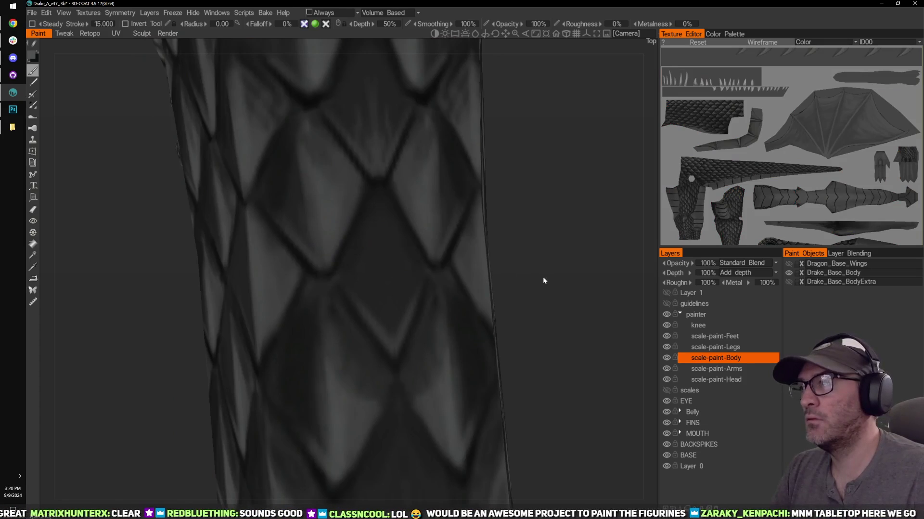
# Step: Switch to the light colour and paint highlight streaks up from the tip of the flat central scale on the tail
pyautogui.moveTo(543, 276); pyautogui.dragTo(538, 290, button='right')
pyautogui.press('x')
pyautogui.moveTo(382, 329); pyautogui.dragTo(381, 244)
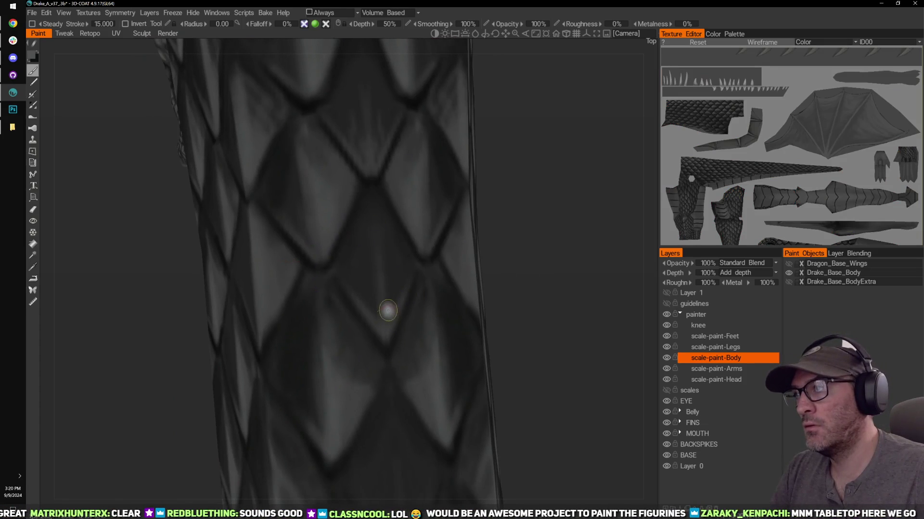
pyautogui.moveTo(534, 268); pyautogui.dragTo(373, 314, button='middle')
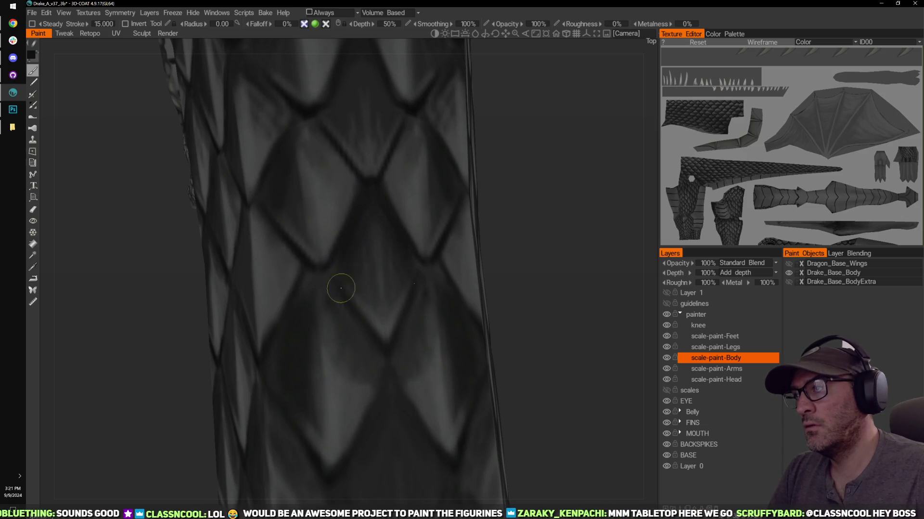
# Step: Paint soft highlight streaks on the next central scales up the tail towards the hips
pyautogui.scroll(-8, 582, 272)
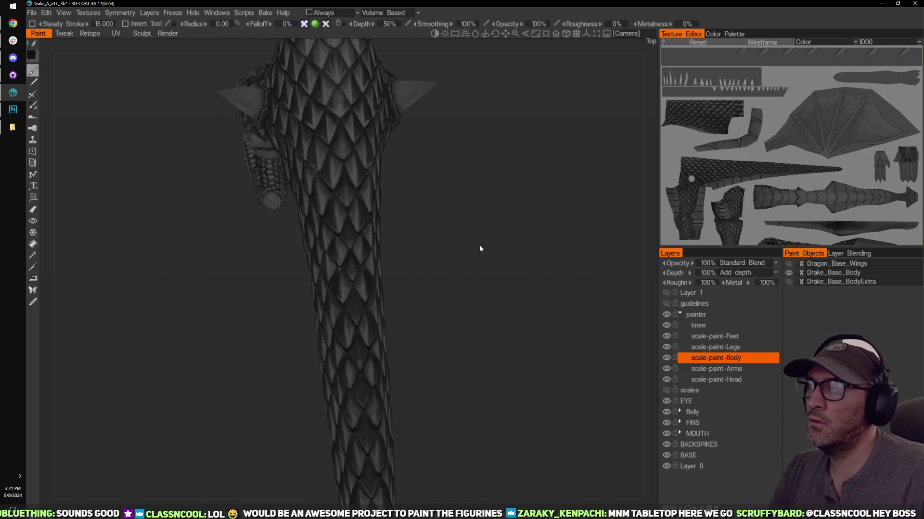
pyautogui.scroll(10, 480, 248)
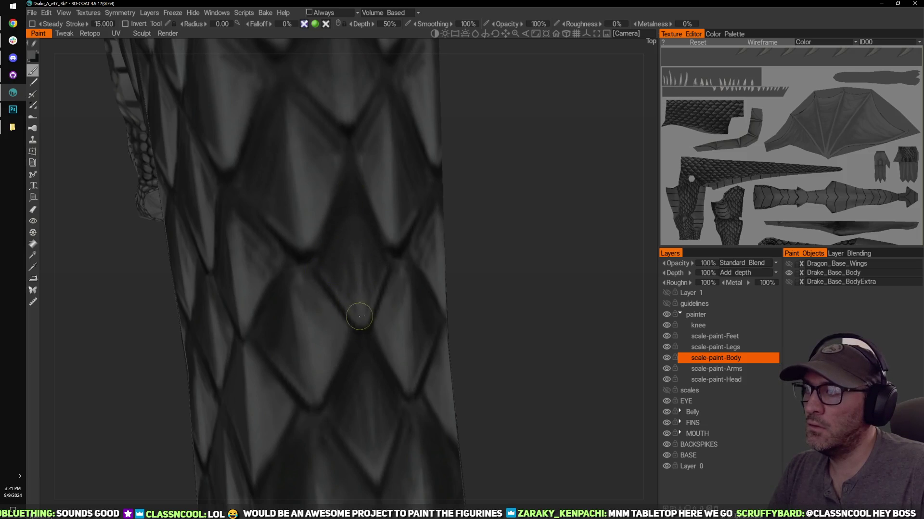
pyautogui.scroll(-3, 507, 240)
pyautogui.scroll(4, 532, 248)
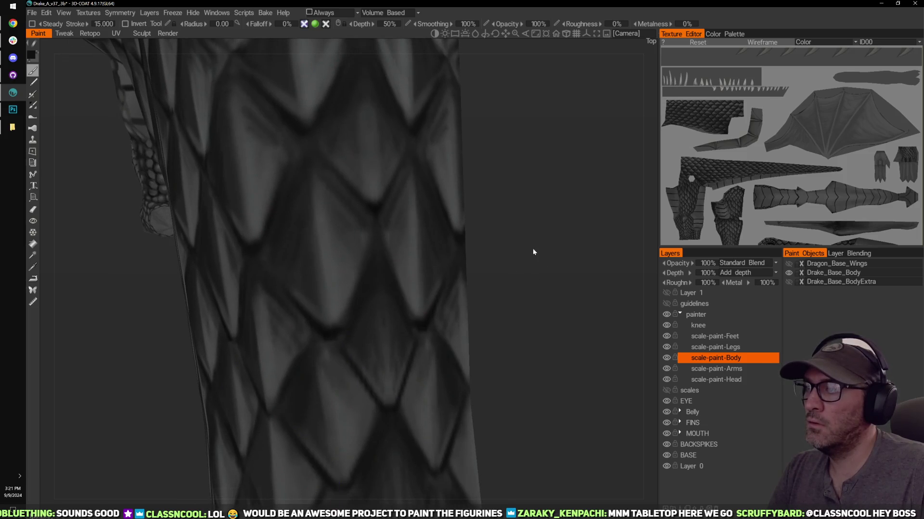
pyautogui.moveTo(486, 142); pyautogui.dragTo(487, 166)
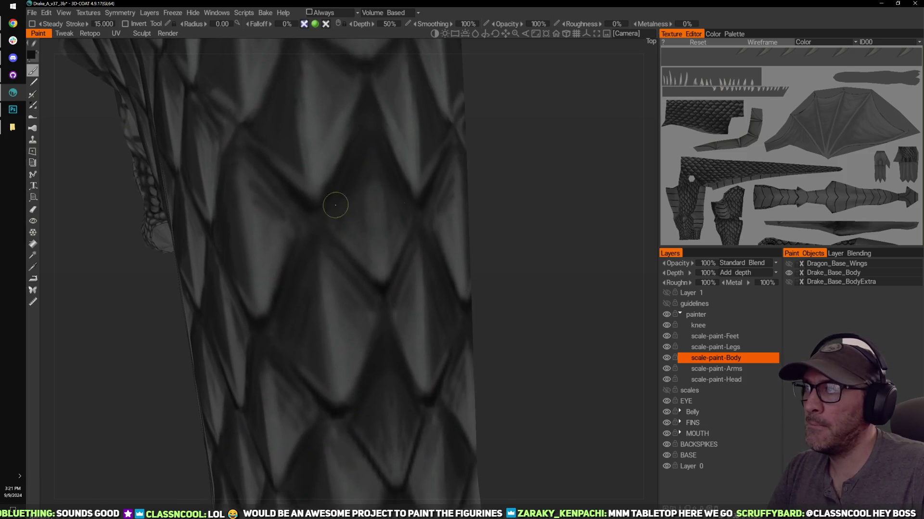
# Step: Touch up the light and dark shading around the central tail scales, alternating the light colour and black
pyautogui.scroll(-3, 510, 278)
pyautogui.moveTo(509, 278); pyautogui.dragTo(495, 212, button='middle')
pyautogui.scroll(3, 476, 215)
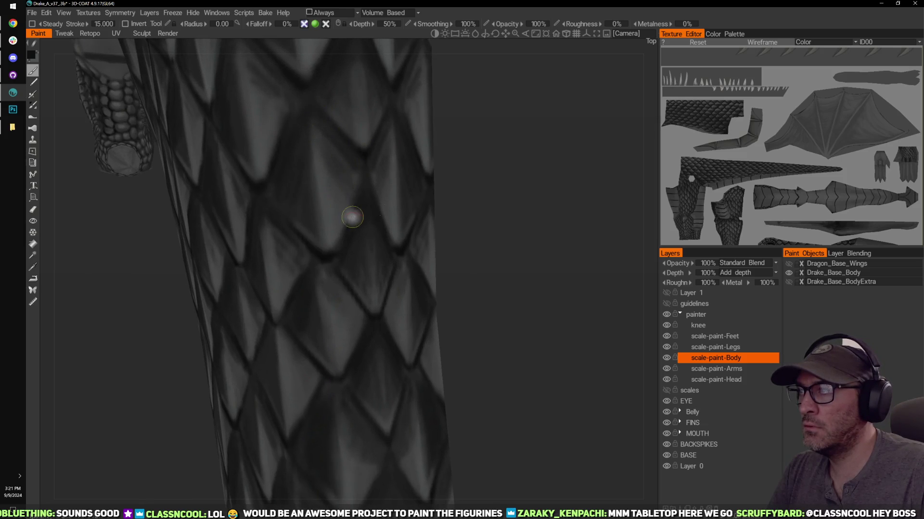
pyautogui.moveTo(495, 197)
pyautogui.mouseDown()
pyautogui.moveTo(495, 186)
pyautogui.moveTo(493, 206)
pyautogui.mouseUp()
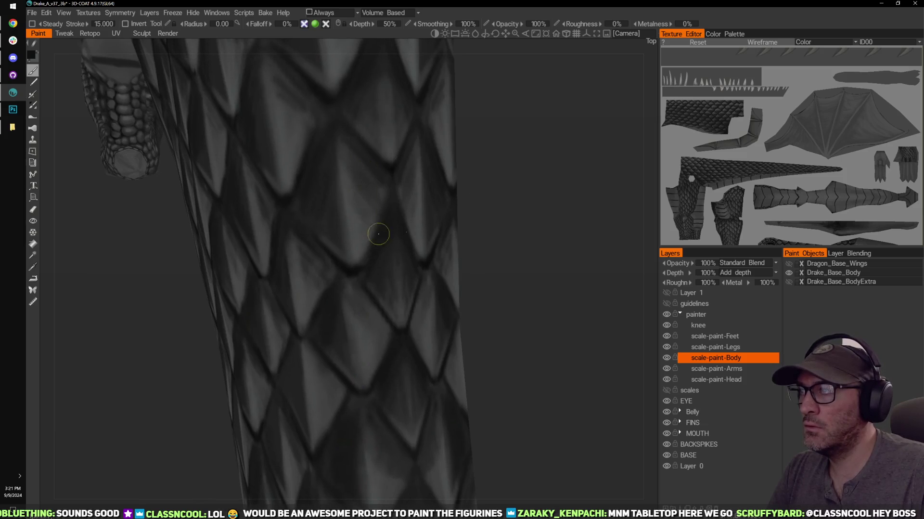
pyautogui.scroll(-3, 509, 261)
pyautogui.scroll(3, 500, 250)
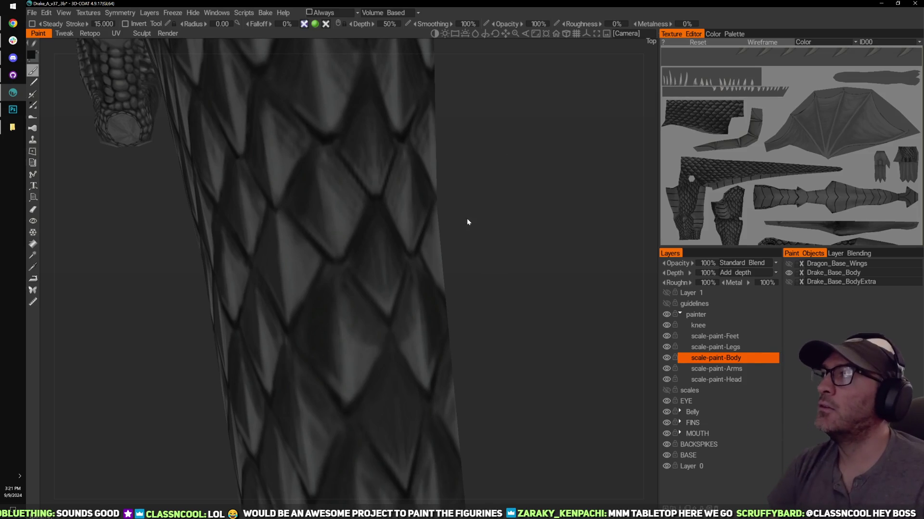
# Step: Paint a light centre ridge on the next flat central scale further down the tail
pyautogui.moveTo(534, 272); pyautogui.dragTo(523, 253)
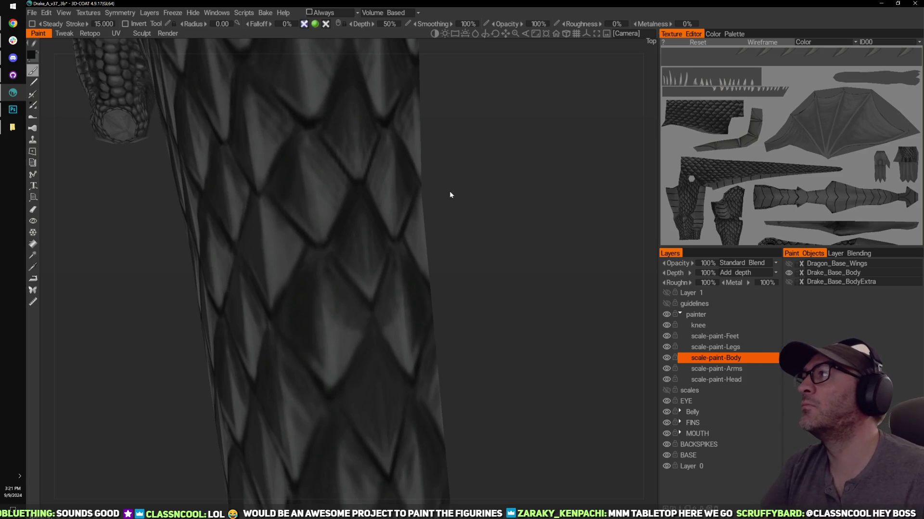
pyautogui.click(490, 265)
pyautogui.moveTo(491, 265)
pyautogui.mouseDown()
pyautogui.moveTo(496, 220)
pyautogui.moveTo(505, 272)
pyautogui.moveTo(503, 262)
pyautogui.moveTo(377, 249)
pyautogui.mouseUp()
pyautogui.moveTo(492, 279); pyautogui.dragTo(489, 212, button='middle')
pyautogui.moveTo(484, 284); pyautogui.dragTo(484, 223, button='middle')
pyautogui.moveTo(484, 222); pyautogui.dragTo(467, 233)
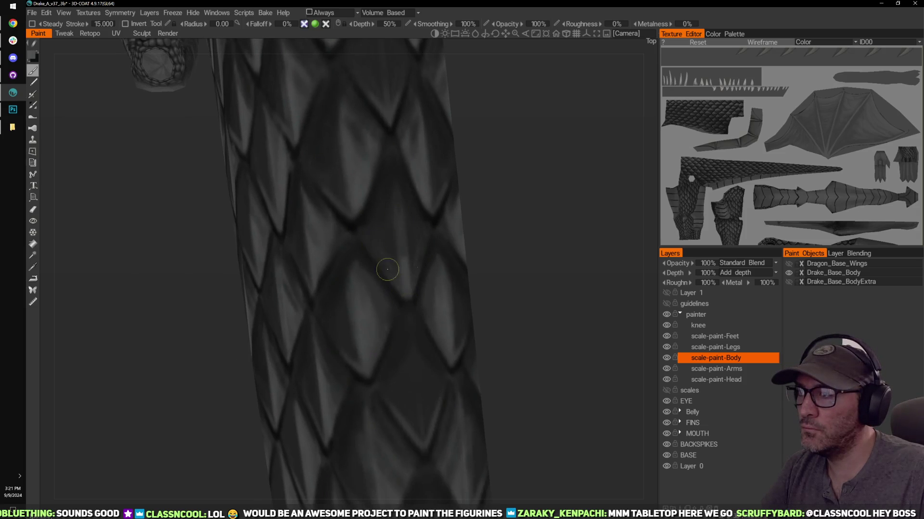
# Step: Show Layer 1 to compare the whole tail in colour, and hide it again
pyautogui.scroll(-5, 487, 231)
pyautogui.scroll(5, 479, 218)
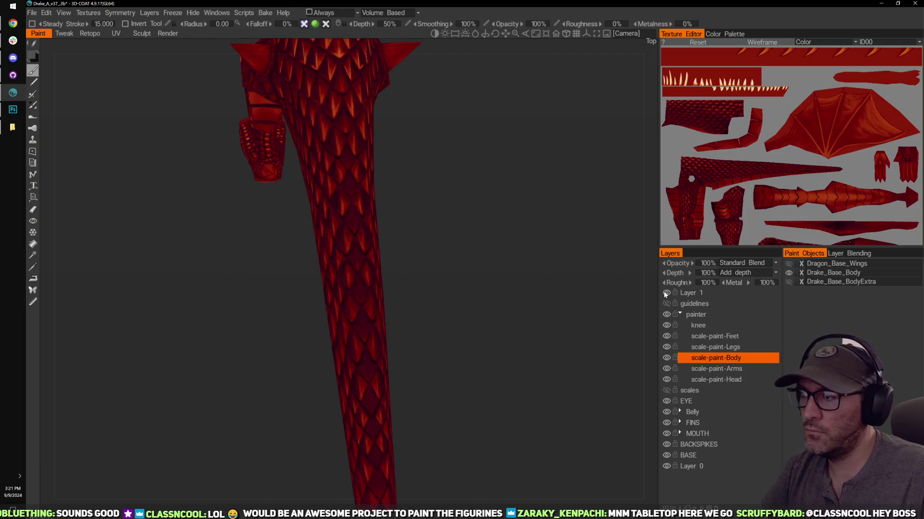
pyautogui.scroll(2, 516, 315)
pyautogui.scroll(2, 517, 232)
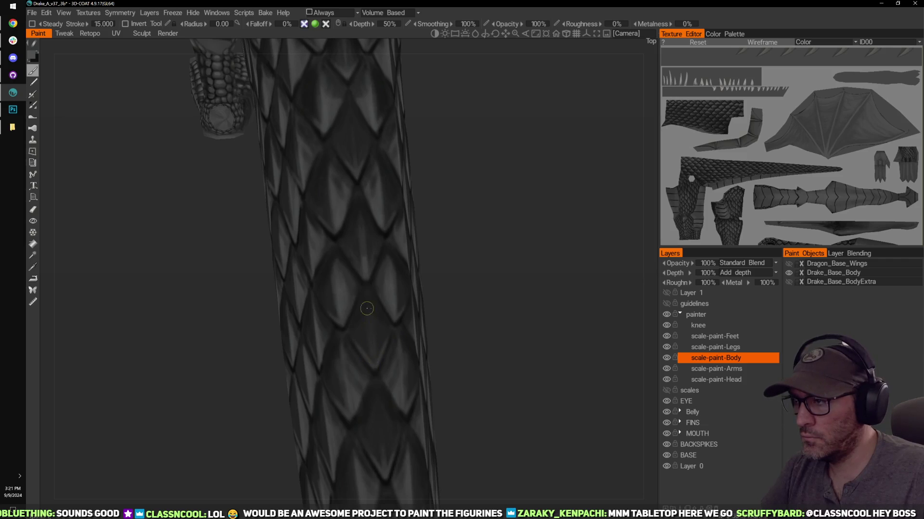
# Step: Paint a centre highlight on the next lower central tail scale, the one with only a V-shaped light edge
pyautogui.moveTo(456, 325); pyautogui.dragTo(444, 288, button='middle')
pyautogui.scroll(4, 443, 264)
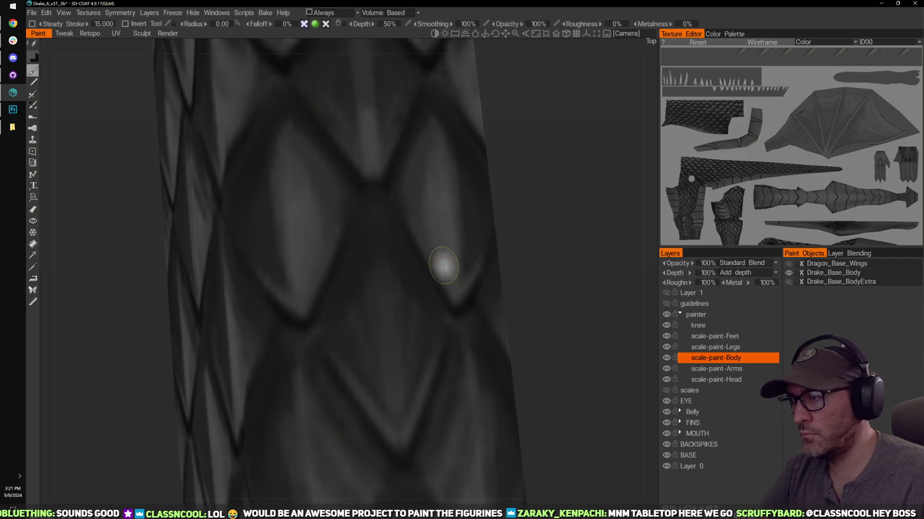
pyautogui.scroll(-4, 529, 276)
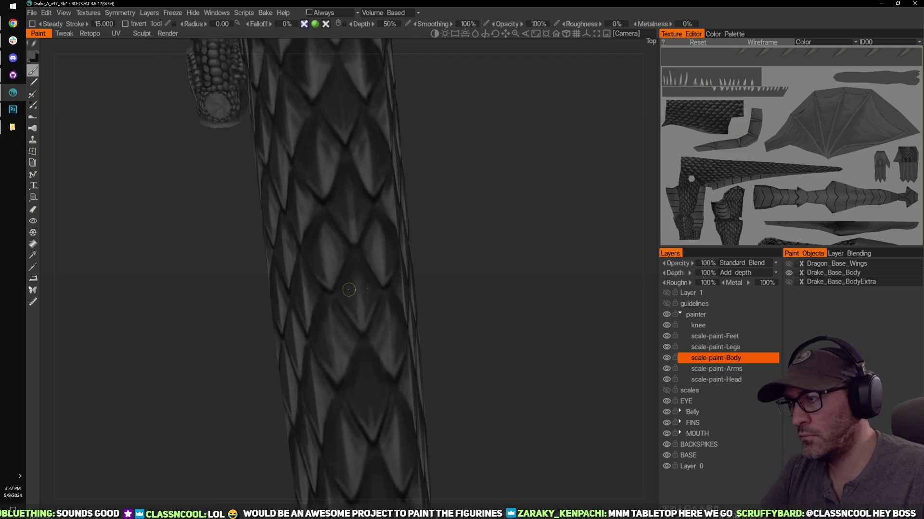
pyautogui.scroll(3, 346, 296)
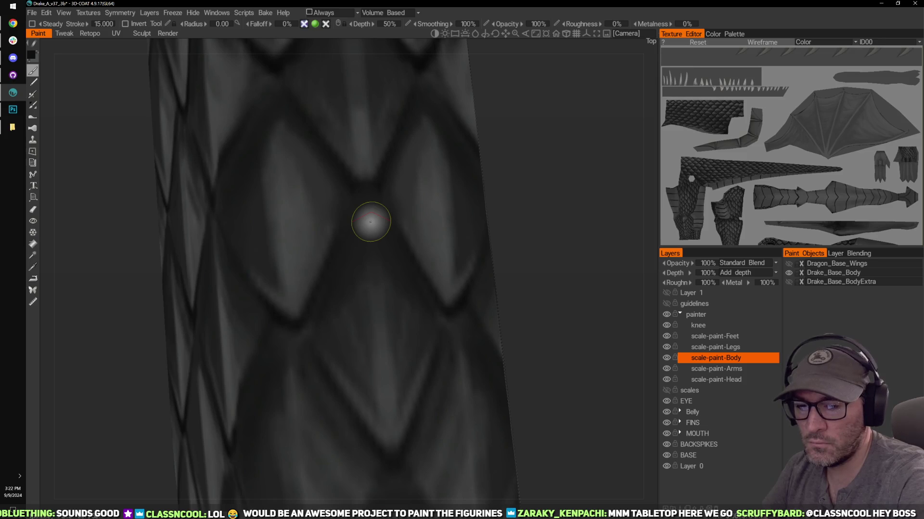
pyautogui.scroll(-4, 583, 276)
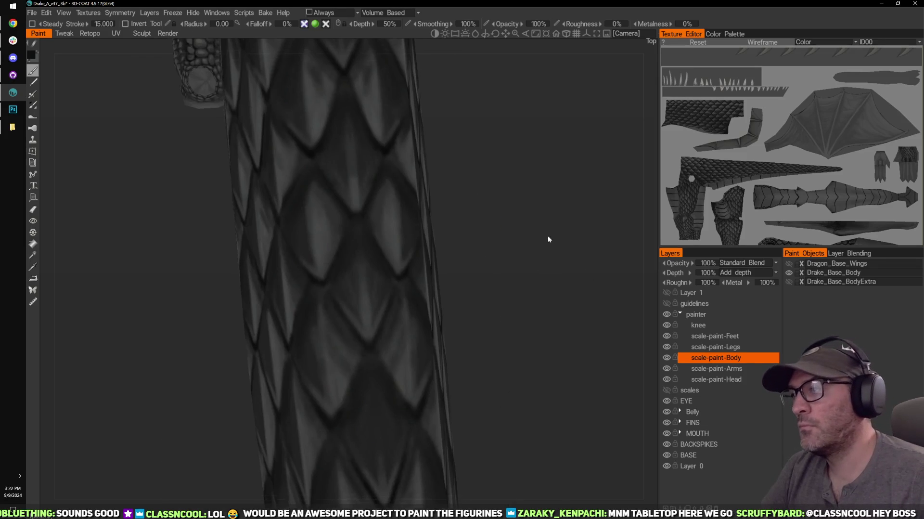
# Step: Extend the light centre ridge upward along the central tail scale with a longer highlight stroke
pyautogui.moveTo(506, 214); pyautogui.dragTo(506, 235, button='right')
pyautogui.moveTo(506, 387); pyautogui.dragTo(506, 269, button='middle')
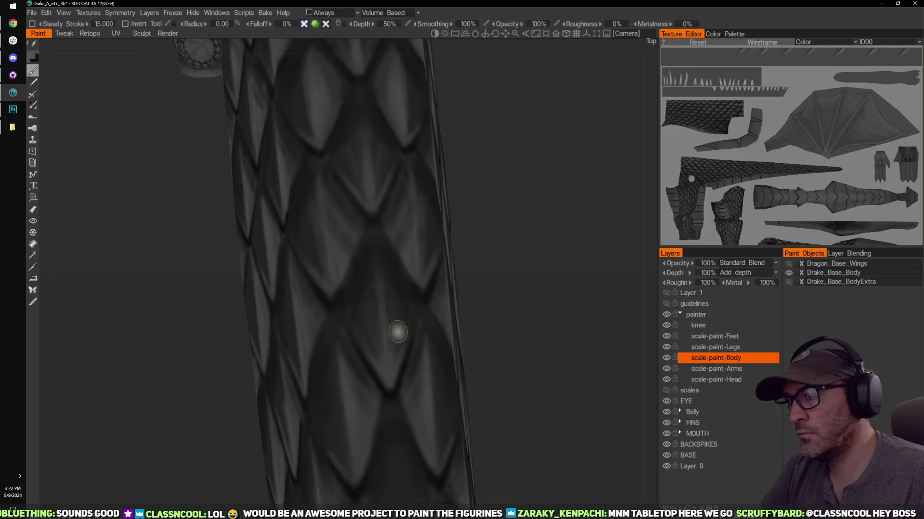
pyautogui.moveTo(366, 175); pyautogui.dragTo(382, 255, button='middle')
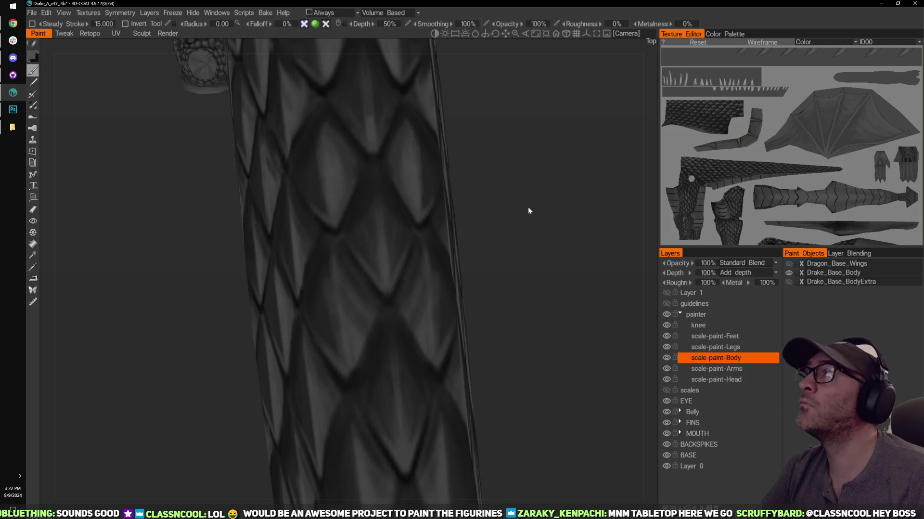
pyautogui.moveTo(528, 208); pyautogui.dragTo(493, 227)
pyautogui.moveTo(508, 172); pyautogui.dragTo(495, 266)
pyautogui.moveTo(494, 267); pyautogui.dragTo(507, 235, button='right')
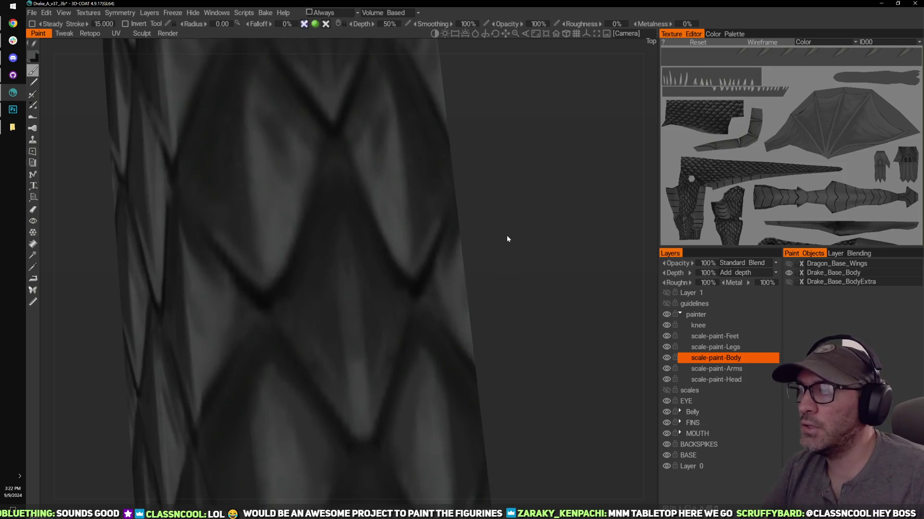
pyautogui.moveTo(507, 236); pyautogui.dragTo(529, 188, button='middle')
pyautogui.moveTo(375, 316); pyautogui.dragTo(372, 230)
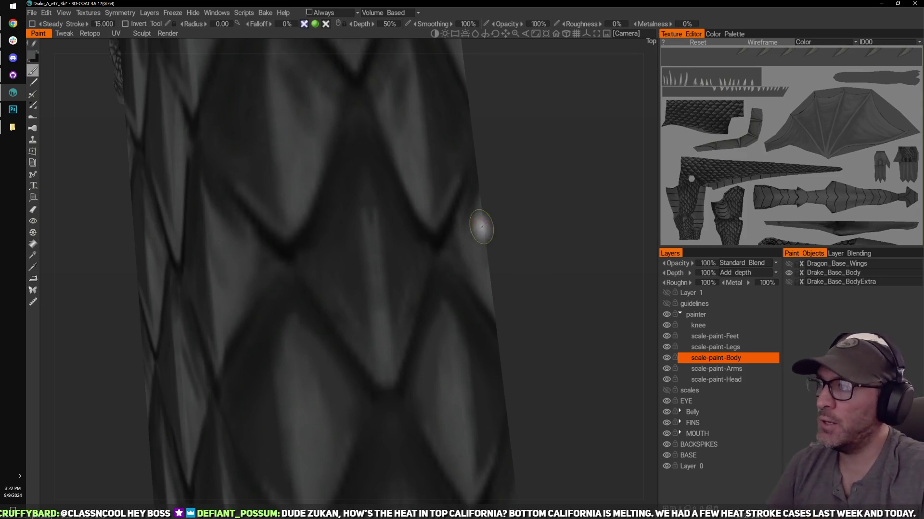
# Step: Paint fine light streaks beside the centre ridge and brighten the ridges of the next central scales down the tail
pyautogui.scroll(-3, 547, 203)
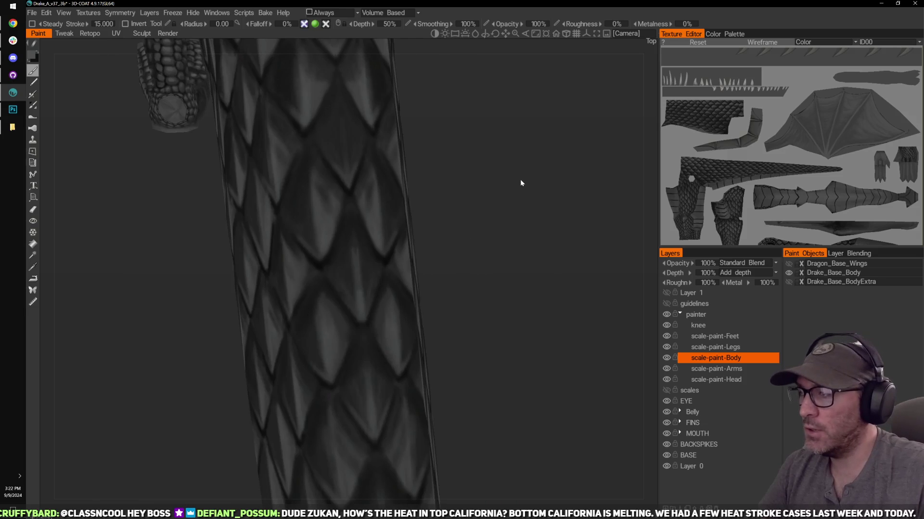
pyautogui.scroll(3, 521, 183)
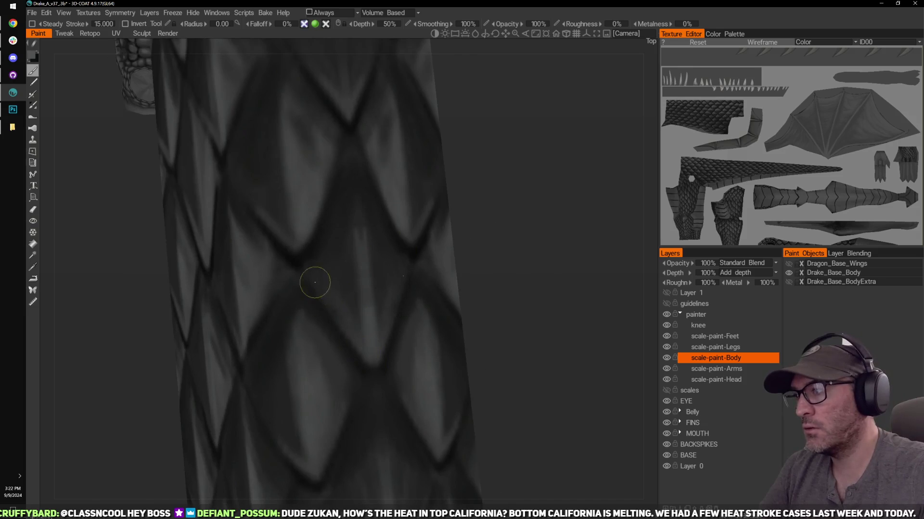
pyautogui.moveTo(523, 271); pyautogui.dragTo(530, 219, button='middle')
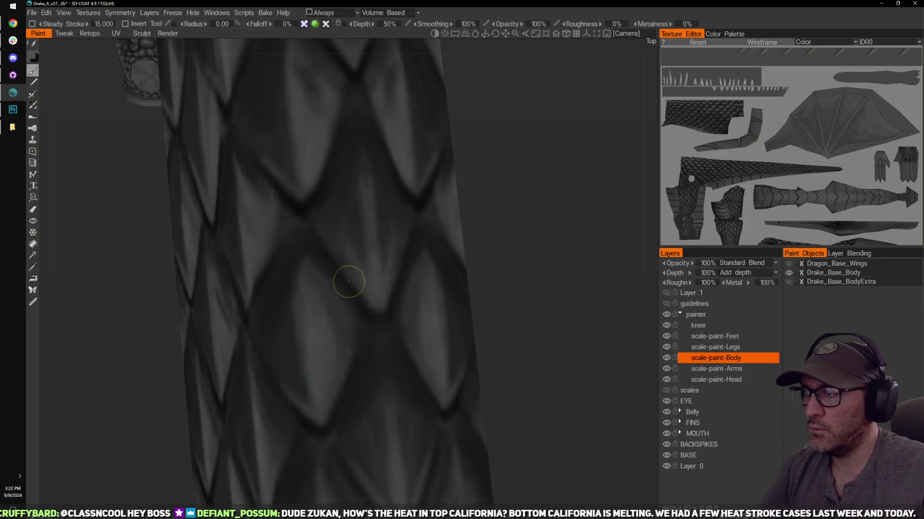
pyautogui.moveTo(524, 272); pyautogui.dragTo(489, 254, button='right')
pyautogui.scroll(3, 497, 229)
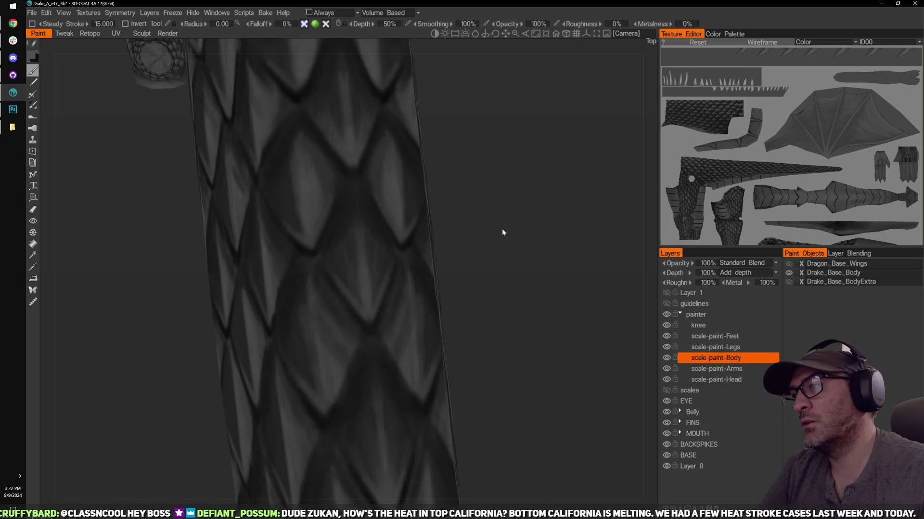
pyautogui.scroll(2, 494, 279)
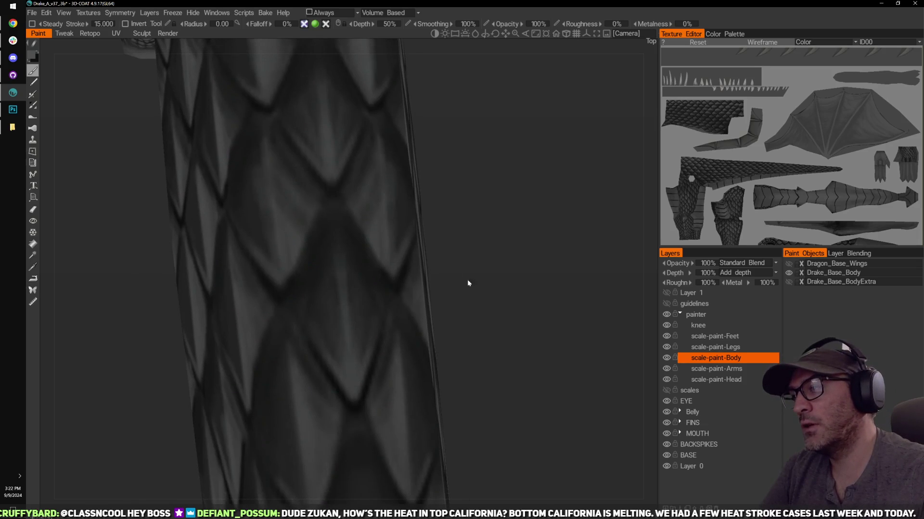
pyautogui.moveTo(445, 304); pyautogui.dragTo(440, 118, button='middle')
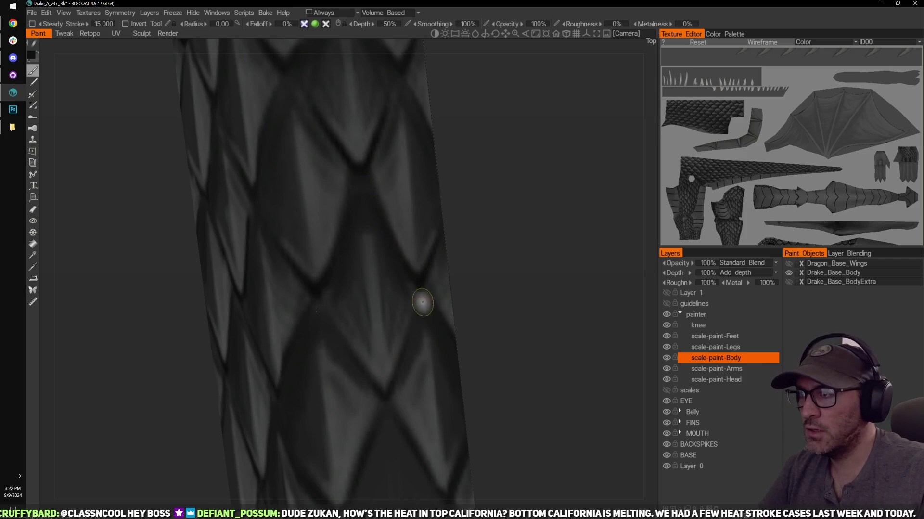
# Step: Touch up the dark grooves and upper edges around the ridged central tail scales with black
pyautogui.keyDown('alt'); pyautogui.moveTo(428, 302); pyautogui.dragTo(465, 232); pyautogui.keyUp('alt')
pyautogui.moveTo(522, 271); pyautogui.dragTo(513, 272)
pyautogui.moveTo(514, 276)
pyautogui.mouseDown(button='right')
pyautogui.moveTo(413, 258)
pyautogui.moveTo(532, 207)
pyautogui.moveTo(527, 191)
pyautogui.mouseUp(button='right')
pyautogui.moveTo(445, 167)
pyautogui.mouseDown(button='right')
pyautogui.moveTo(558, 268)
pyautogui.moveTo(510, 157)
pyautogui.mouseUp(button='right')
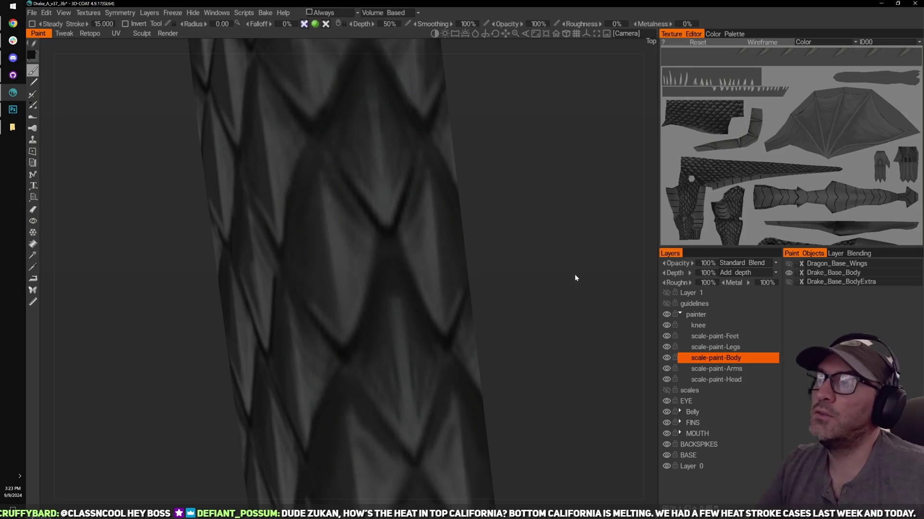
pyautogui.moveTo(574, 273); pyautogui.dragTo(559, 257, button='right')
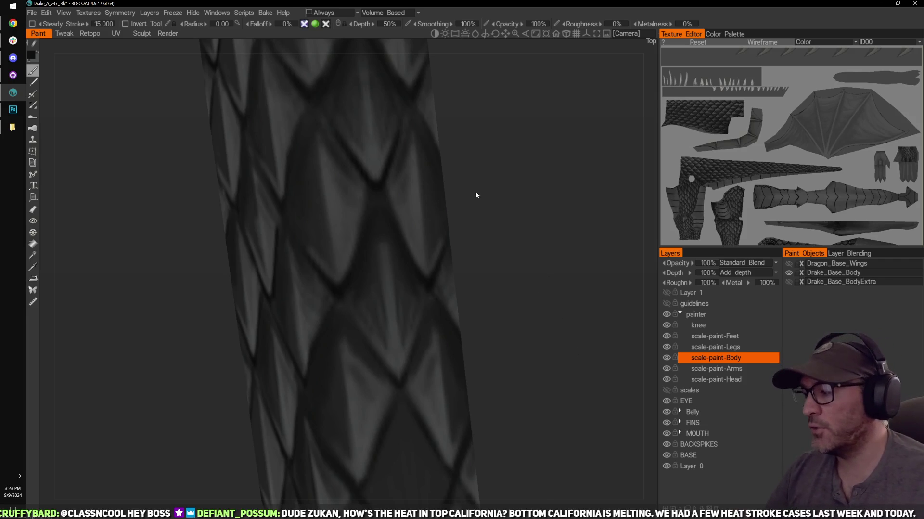
pyautogui.keyDown('alt'); pyautogui.moveTo(520, 270); pyautogui.dragTo(530, 220, button='right'); pyautogui.keyUp('alt')
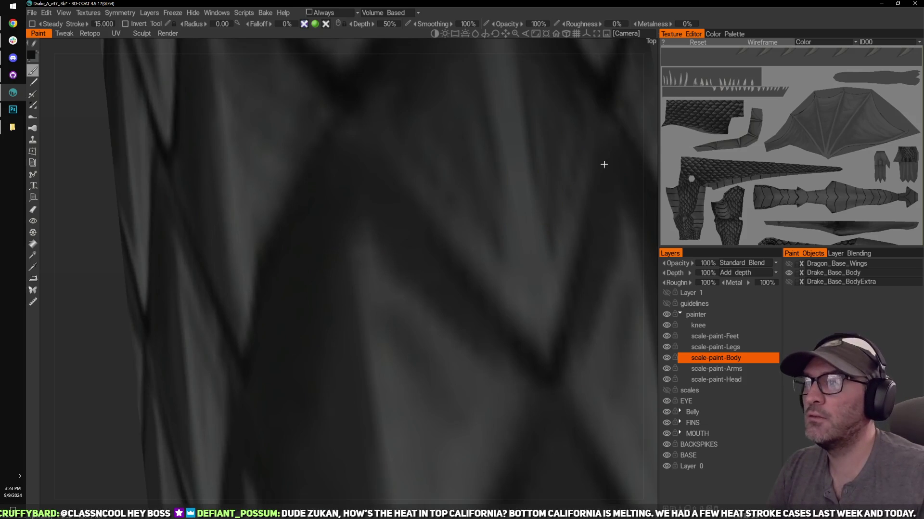
pyautogui.keyDown('alt'); pyautogui.moveTo(604, 165); pyautogui.dragTo(570, 158, button='right'); pyautogui.keyUp('alt')
pyautogui.keyDown('alt'); pyautogui.moveTo(569, 158); pyautogui.dragTo(478, 156, button='middle'); pyautogui.keyUp('alt')
pyautogui.keyDown('alt'); pyautogui.moveTo(478, 156); pyautogui.dragTo(371, 158, button='right'); pyautogui.keyUp('alt')
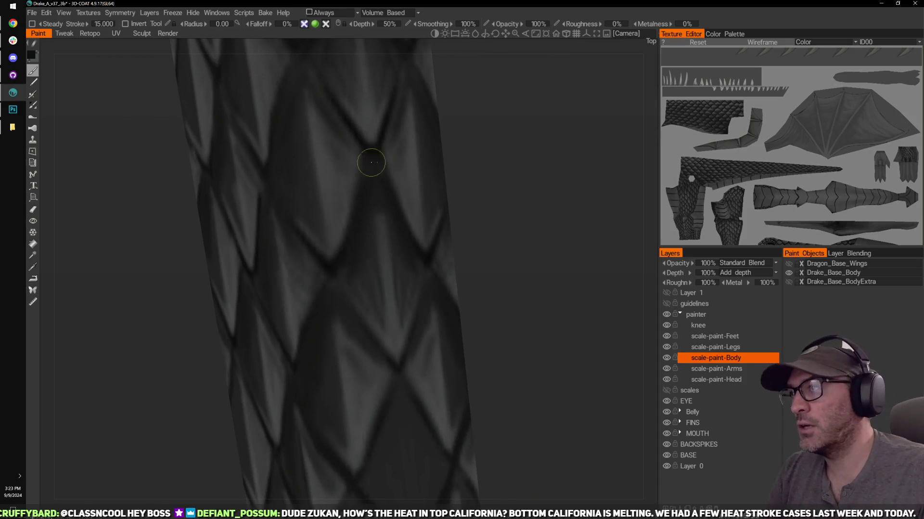
# Step: Shade the next flat diamond-shaped central scale with black and paint a light centre ridge down to its tip
pyautogui.keyDown('alt'); pyautogui.moveTo(517, 233); pyautogui.dragTo(506, 168, button='middle'); pyautogui.keyUp('alt')
pyautogui.keyDown('alt'); pyautogui.moveTo(515, 287); pyautogui.dragTo(505, 223, button='middle'); pyautogui.keyUp('alt')
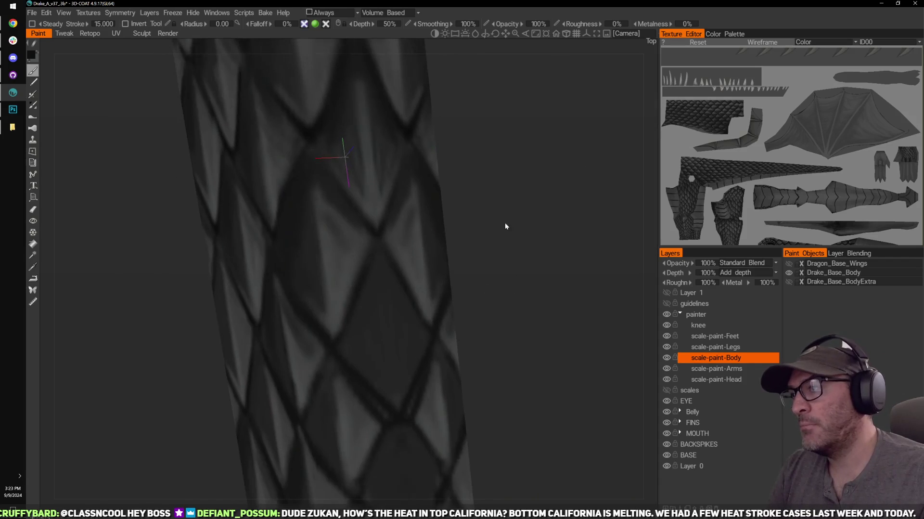
pyautogui.keyDown('alt'); pyautogui.moveTo(490, 183); pyautogui.dragTo(475, 140, button='middle'); pyautogui.keyUp('alt')
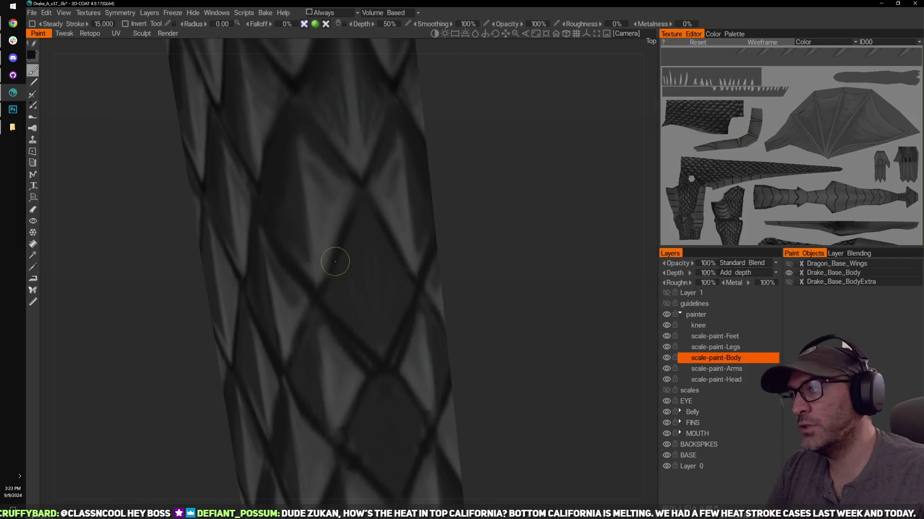
pyautogui.keyDown('alt'); pyautogui.moveTo(428, 234); pyautogui.dragTo(424, 224, button='middle'); pyautogui.keyUp('alt')
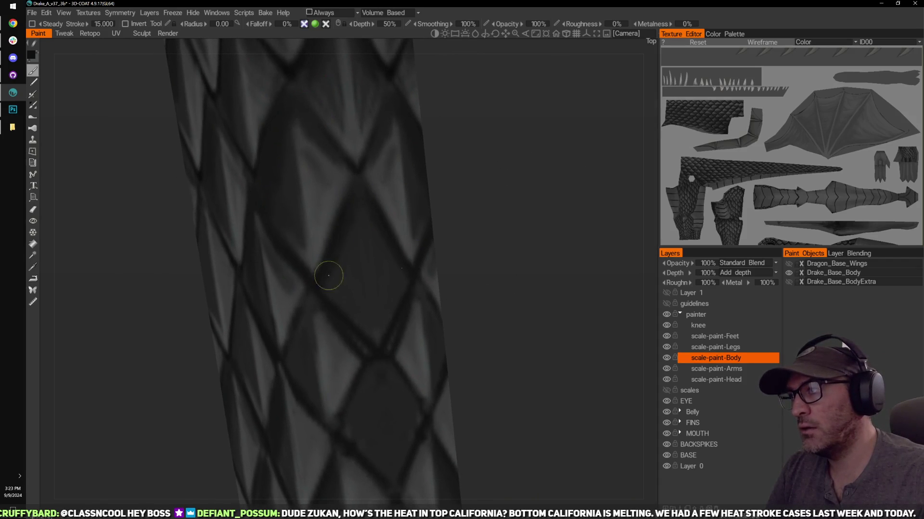
pyautogui.moveTo(494, 239); pyautogui.dragTo(489, 231, button='middle')
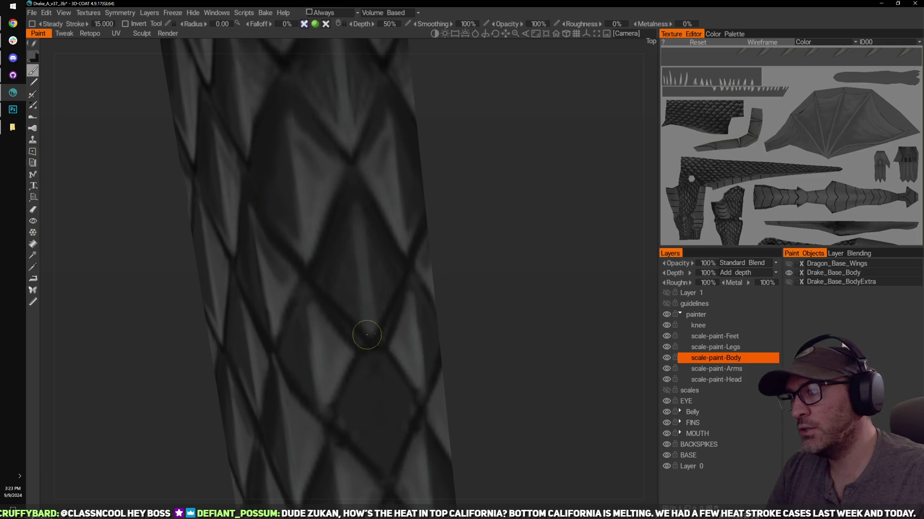
pyautogui.moveTo(342, 303); pyautogui.dragTo(353, 314)
# Step: Paint light centre ridges with fine flanking streaks on the next two flat diamond-shaped scales further down the tail
pyautogui.moveTo(503, 244)
pyautogui.mouseDown(button='middle')
pyautogui.moveTo(500, 270)
pyautogui.moveTo(486, 206)
pyautogui.mouseUp(button='middle')
pyautogui.moveTo(491, 273); pyautogui.dragTo(479, 154, button='middle')
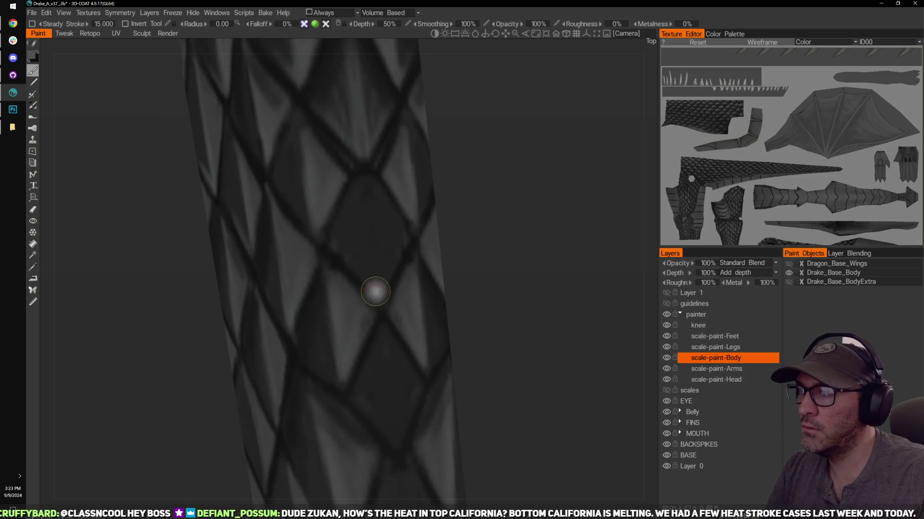
pyautogui.moveTo(373, 222); pyautogui.dragTo(382, 300)
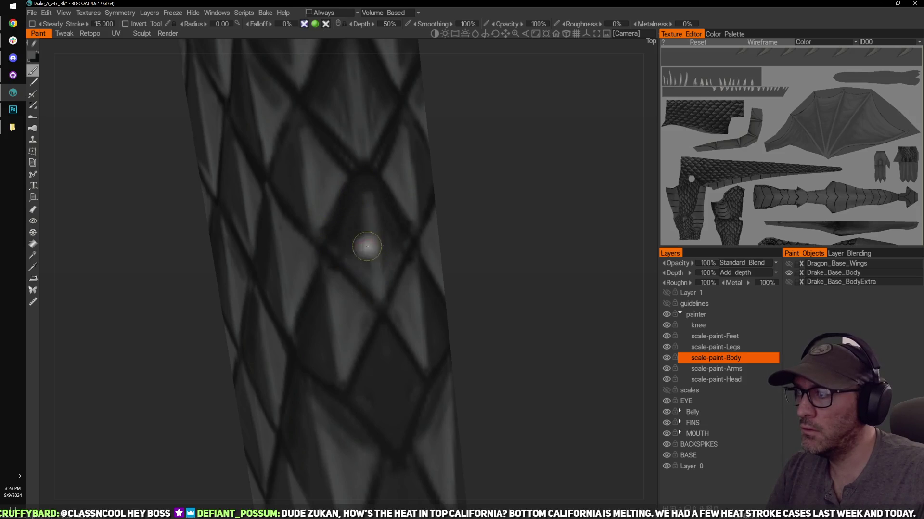
pyautogui.moveTo(456, 124)
pyautogui.mouseDown(button='middle')
pyautogui.moveTo(479, 229)
pyautogui.moveTo(518, 218)
pyautogui.mouseUp(button='middle')
pyautogui.moveTo(507, 259); pyautogui.dragTo(495, 209, button='middle')
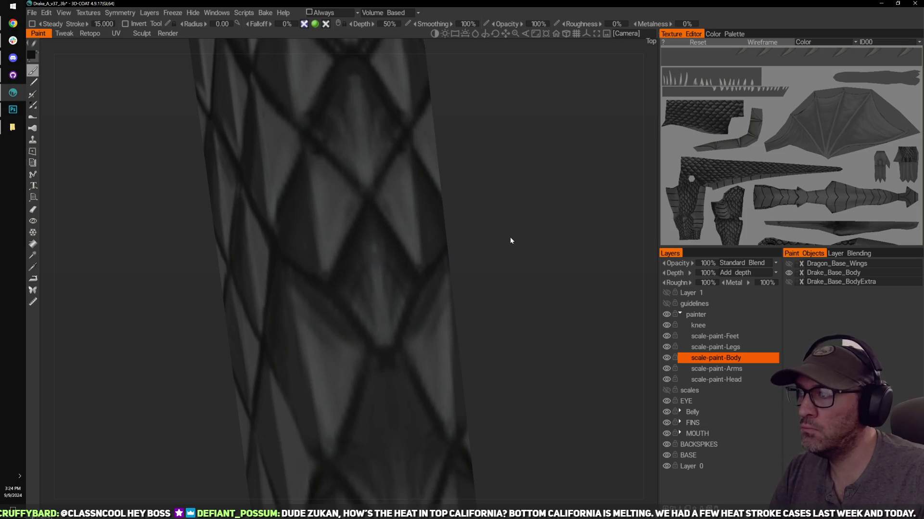
# Step: Darken the upper part and edges of the following streaked central scale with black
pyautogui.moveTo(509, 237)
pyautogui.mouseDown()
pyautogui.moveTo(546, 270)
pyautogui.moveTo(451, 225)
pyautogui.mouseUp()
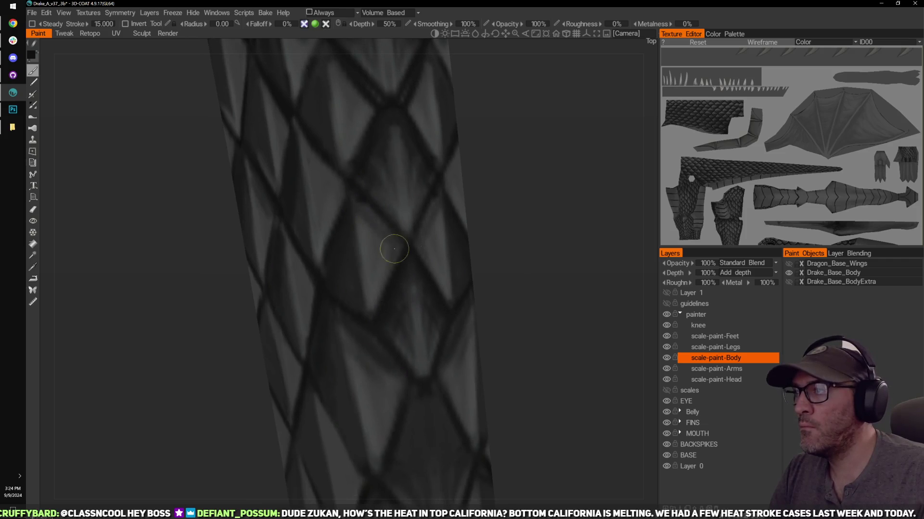
pyautogui.keyDown('alt'); pyautogui.moveTo(398, 273); pyautogui.dragTo(435, 234); pyautogui.keyUp('alt')
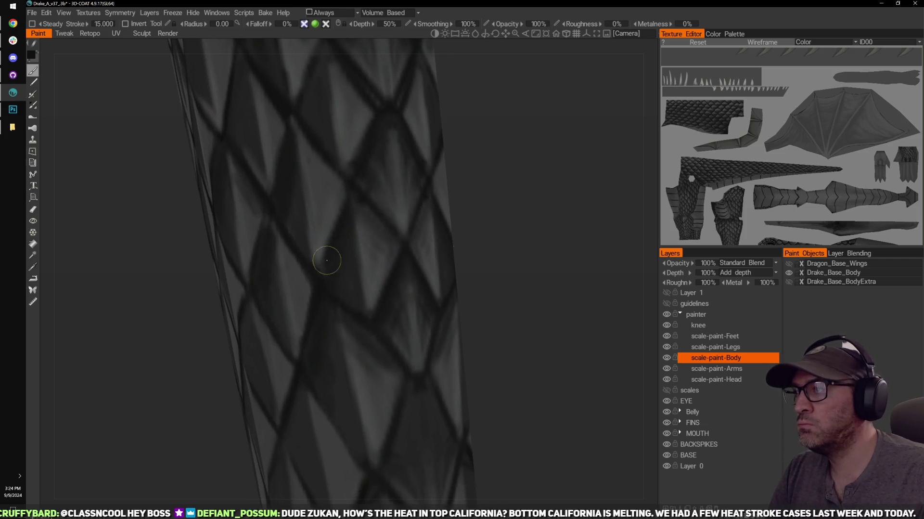
pyautogui.moveTo(534, 287); pyautogui.dragTo(494, 287)
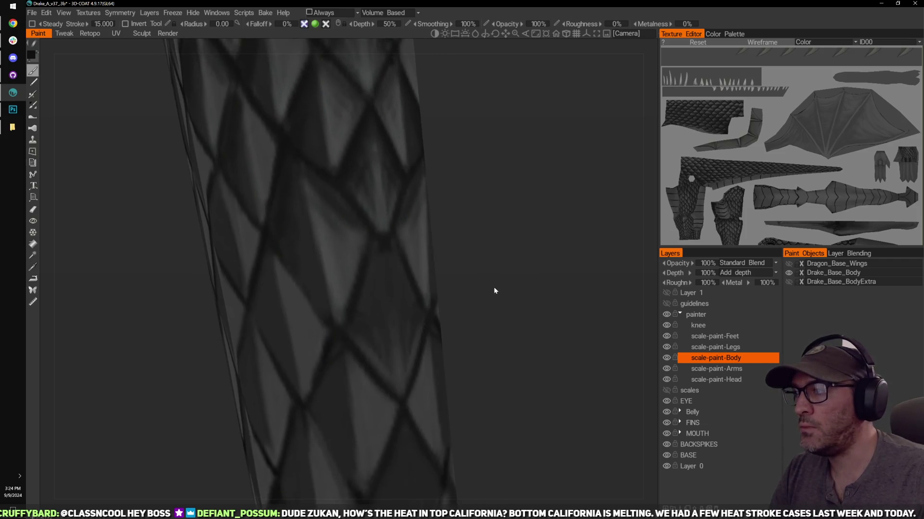
pyautogui.moveTo(504, 320)
pyautogui.mouseDown()
pyautogui.moveTo(528, 263)
pyautogui.moveTo(447, 171)
pyautogui.mouseUp()
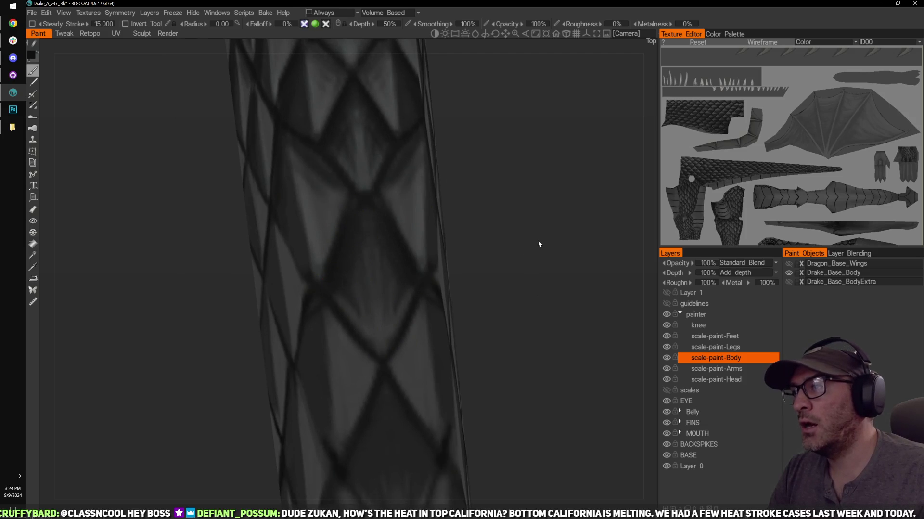
pyautogui.scroll(-4, 538, 243)
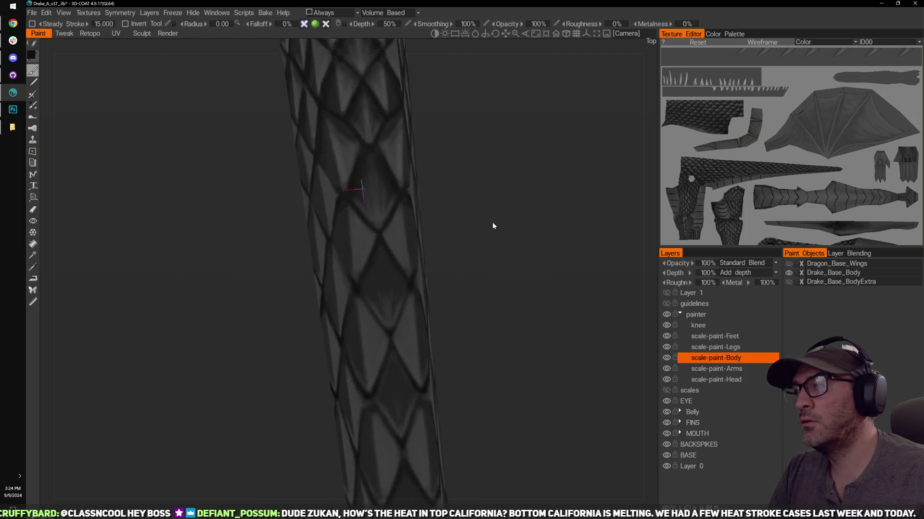
# Step: Shade the top and side edges of the next lower diamond-shaped central scale with black, leaving streaks toward its tip
pyautogui.scroll(4, 492, 222)
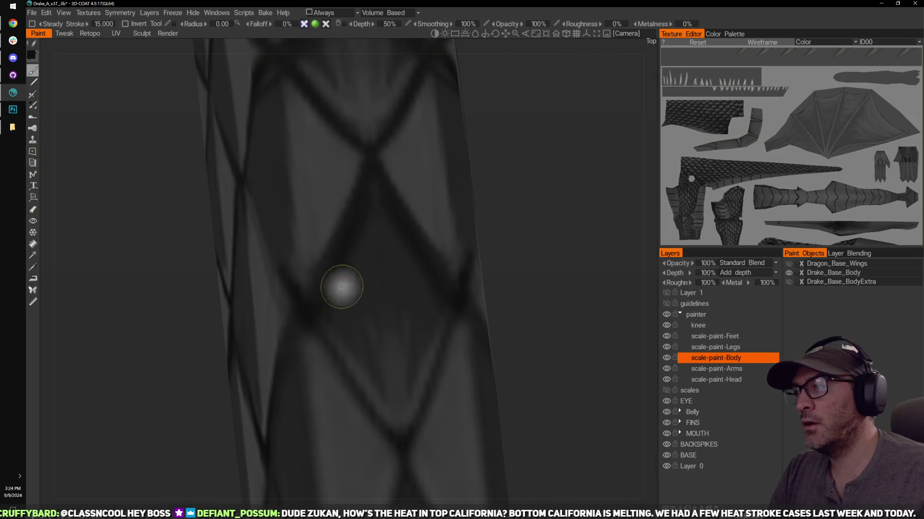
pyautogui.moveTo(532, 282); pyautogui.dragTo(523, 263, button='middle')
pyautogui.scroll(-3, 523, 265)
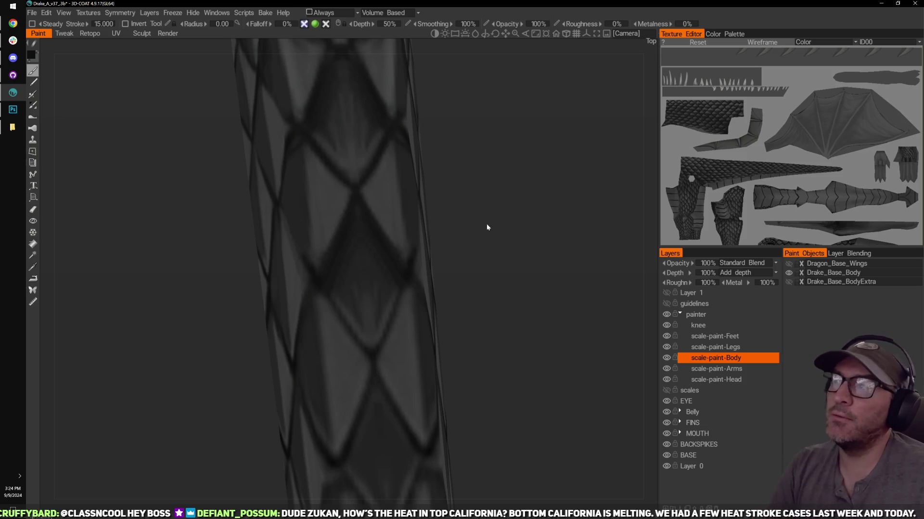
pyautogui.moveTo(492, 164); pyautogui.dragTo(451, 221, button='right')
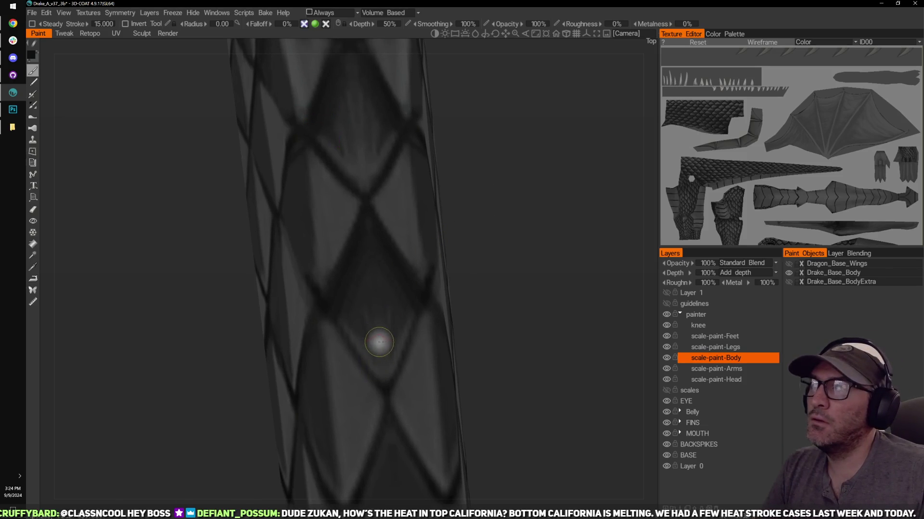
pyautogui.press('x')
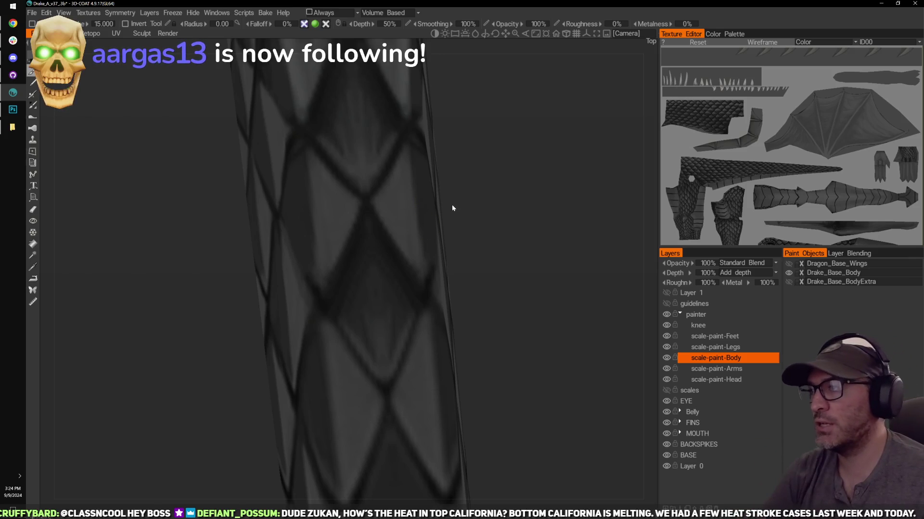
# Step: Deepen the black shading at the upper ends of the side scales beside the central row
pyautogui.moveTo(489, 190); pyautogui.dragTo(468, 197, button='middle')
pyautogui.moveTo(469, 231)
pyautogui.mouseDown()
pyautogui.moveTo(492, 237)
pyautogui.moveTo(494, 246)
pyautogui.moveTo(412, 250)
pyautogui.mouseUp()
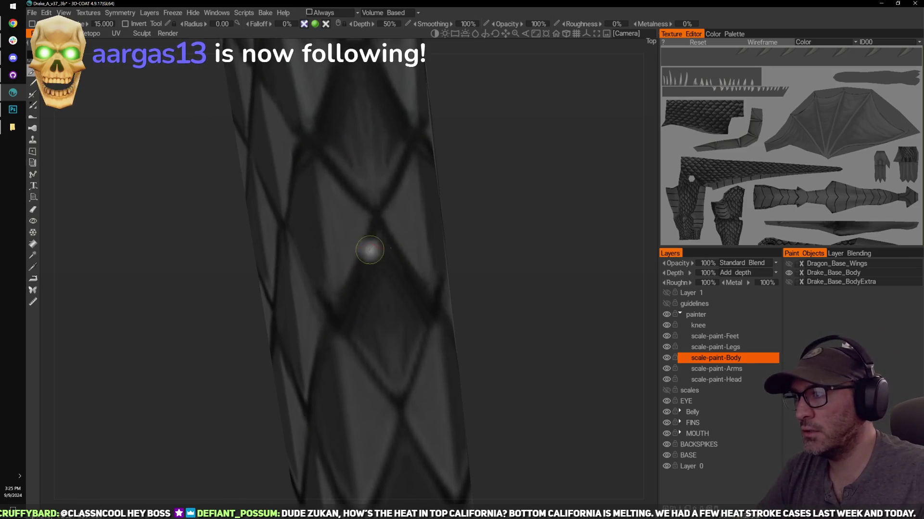
pyautogui.moveTo(514, 237); pyautogui.dragTo(500, 240)
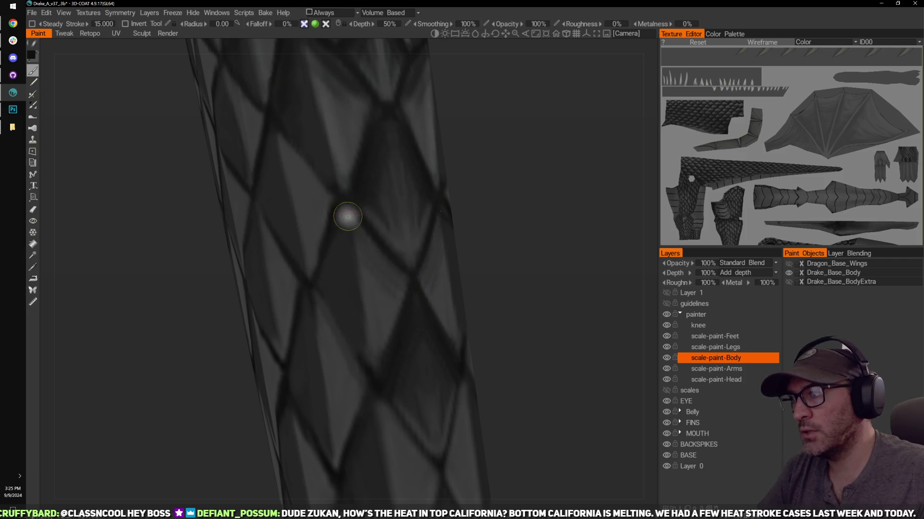
pyautogui.moveTo(510, 246); pyautogui.dragTo(513, 250)
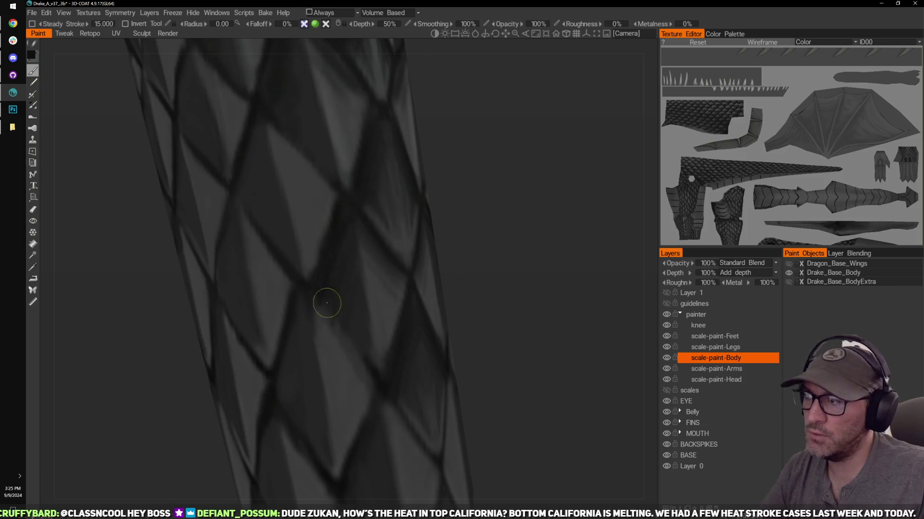
pyautogui.moveTo(460, 255); pyautogui.dragTo(516, 199)
# Step: Paint light highlights on the adjacent side scale and a centre ridge on the dark-topped central scale
pyautogui.keyDown('alt'); pyautogui.moveTo(498, 283); pyautogui.dragTo(513, 227); pyautogui.keyUp('alt')
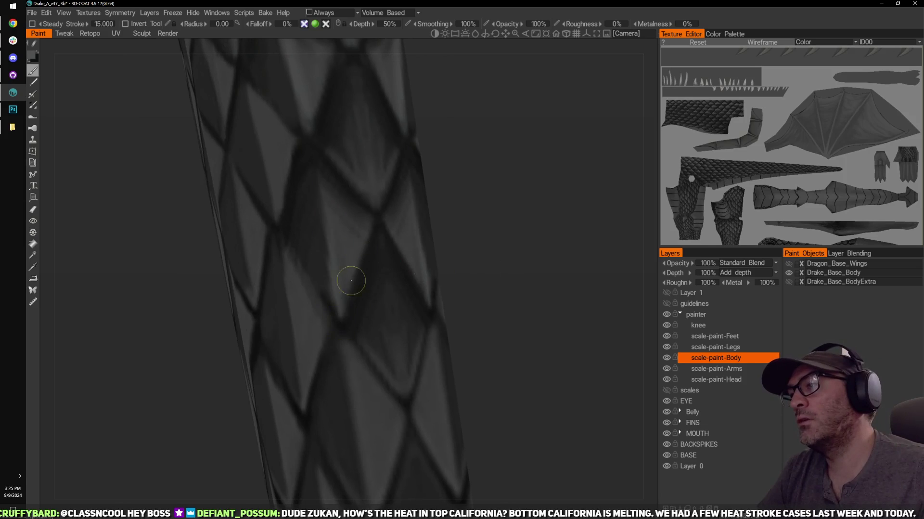
pyautogui.moveTo(393, 215)
pyautogui.keyDown('alt'); pyautogui.mouseDown()
pyautogui.moveTo(464, 238)
pyautogui.moveTo(410, 270)
pyautogui.mouseUp(); pyautogui.keyUp('alt')
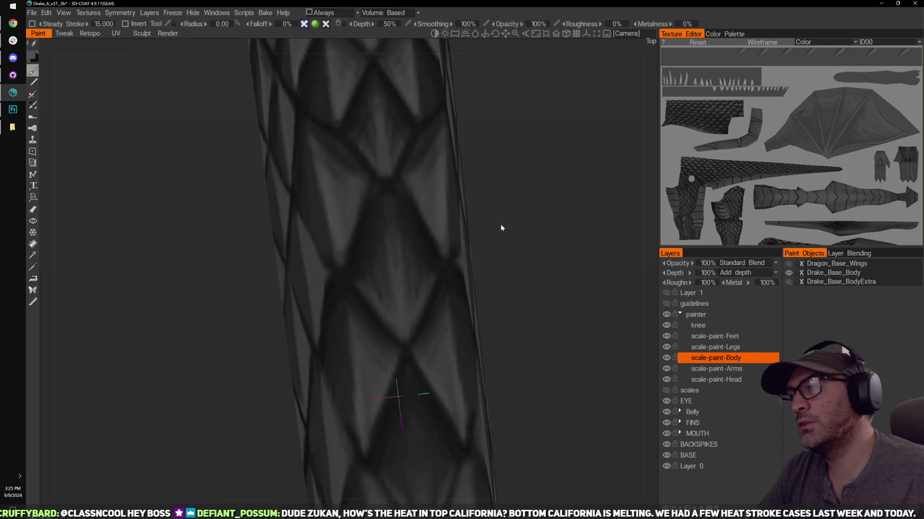
# Step: Paint light centre ridges on the side scales next to the central row of the tail
pyautogui.keyDown('alt'); pyautogui.moveTo(500, 224); pyautogui.dragTo(515, 298, button='middle'); pyautogui.keyUp('alt')
pyautogui.moveTo(515, 298)
pyautogui.keyDown('alt'); pyautogui.mouseDown()
pyautogui.moveTo(546, 252)
pyautogui.moveTo(577, 255)
pyautogui.mouseUp(); pyautogui.keyUp('alt')
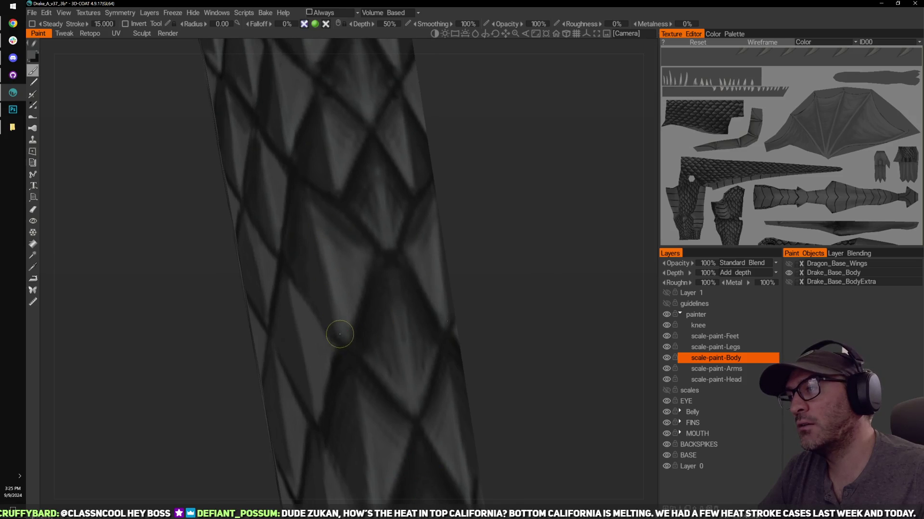
pyautogui.keyDown('alt'); pyautogui.moveTo(378, 344); pyautogui.dragTo(303, 301); pyautogui.keyUp('alt')
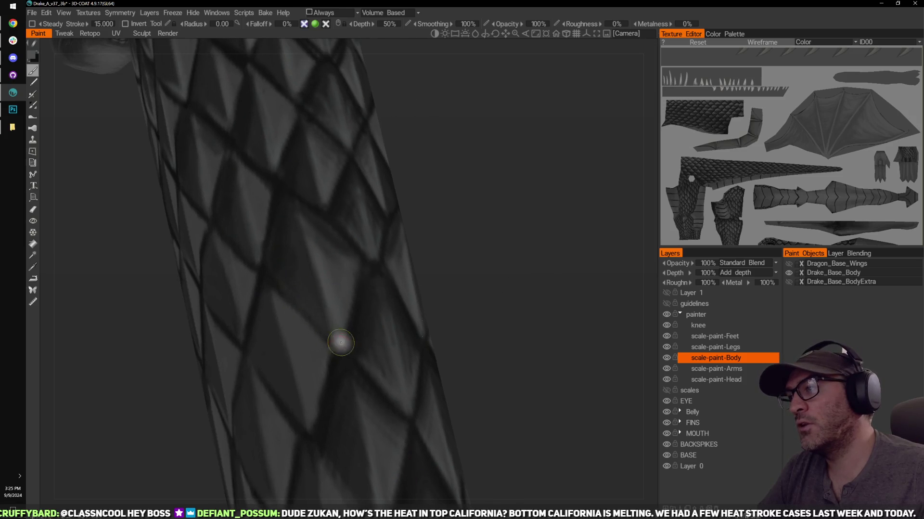
pyautogui.moveTo(341, 342)
pyautogui.keyDown('alt'); pyautogui.mouseDown()
pyautogui.moveTo(494, 202)
pyautogui.moveTo(449, 227)
pyautogui.mouseUp(); pyautogui.keyUp('alt')
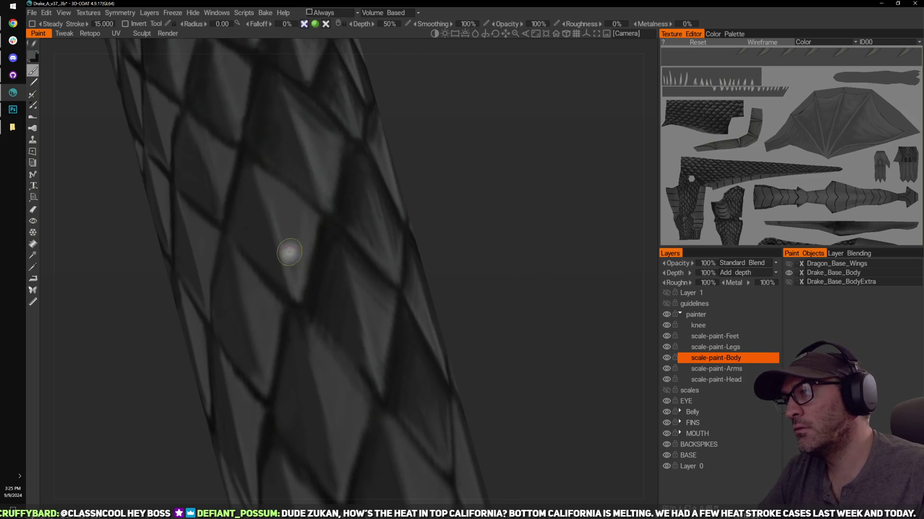
pyautogui.keyDown('alt'); pyautogui.moveTo(309, 268); pyautogui.dragTo(527, 225); pyautogui.keyUp('alt')
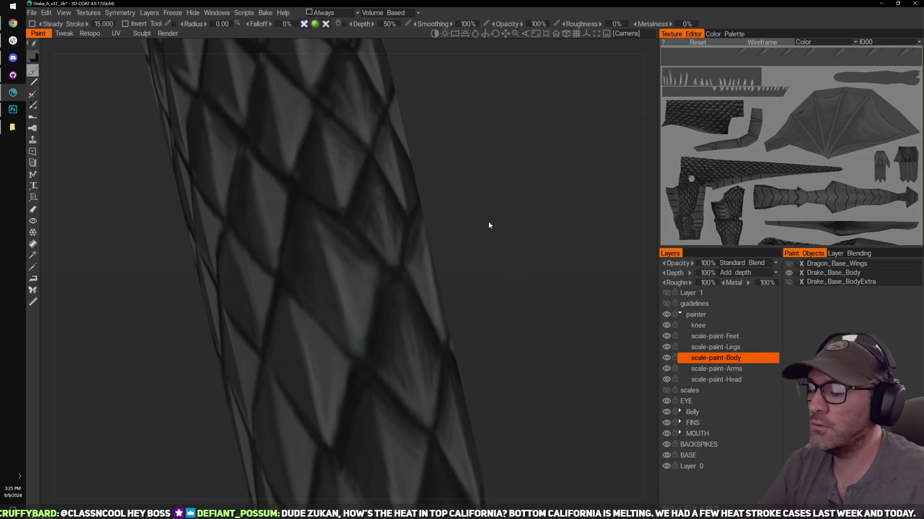
# Step: Paint light streaks toward the tip of the next dark central diamond scale down the tail
pyautogui.moveTo(500, 313); pyautogui.dragTo(527, 271)
pyautogui.moveTo(446, 247); pyautogui.dragTo(460, 146)
pyautogui.moveTo(465, 200); pyautogui.dragTo(465, 220)
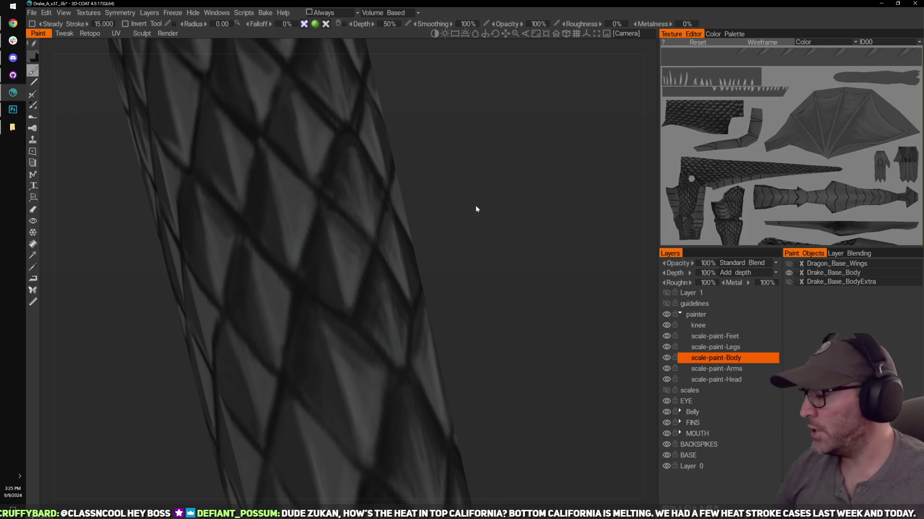
pyautogui.moveTo(476, 237); pyautogui.dragTo(455, 156, button='middle')
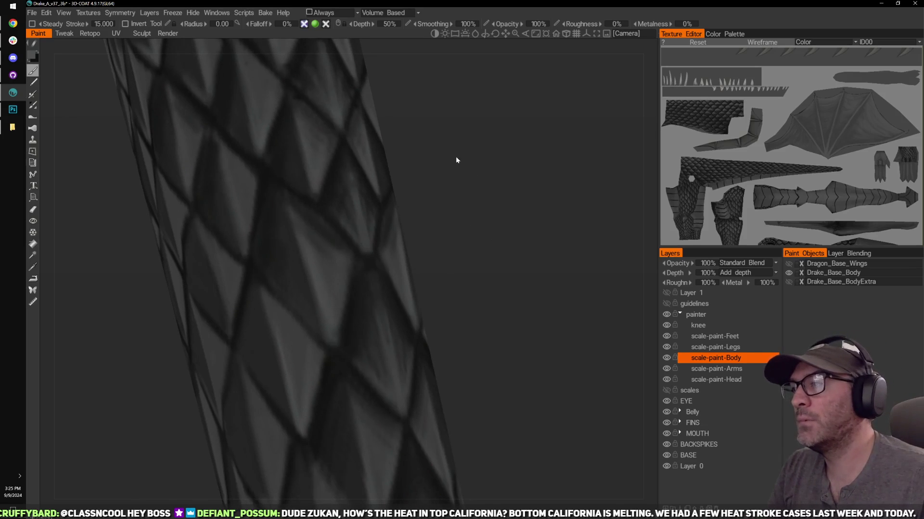
pyautogui.moveTo(465, 279); pyautogui.dragTo(460, 188, button='middle')
pyautogui.moveTo(514, 294)
pyautogui.mouseDown(button='middle')
pyautogui.moveTo(499, 199)
pyautogui.moveTo(512, 238)
pyautogui.mouseUp(button='middle')
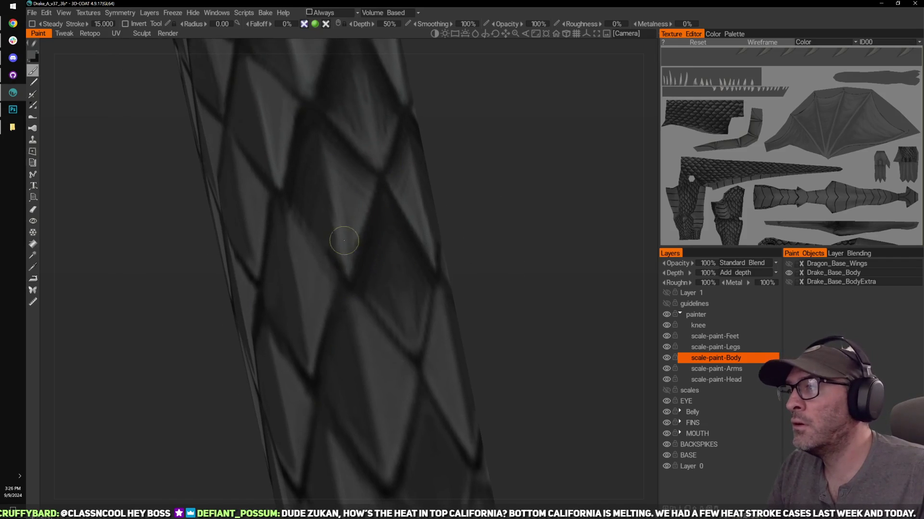
pyautogui.scroll(-3, 493, 173)
pyautogui.scroll(3, 360, 347)
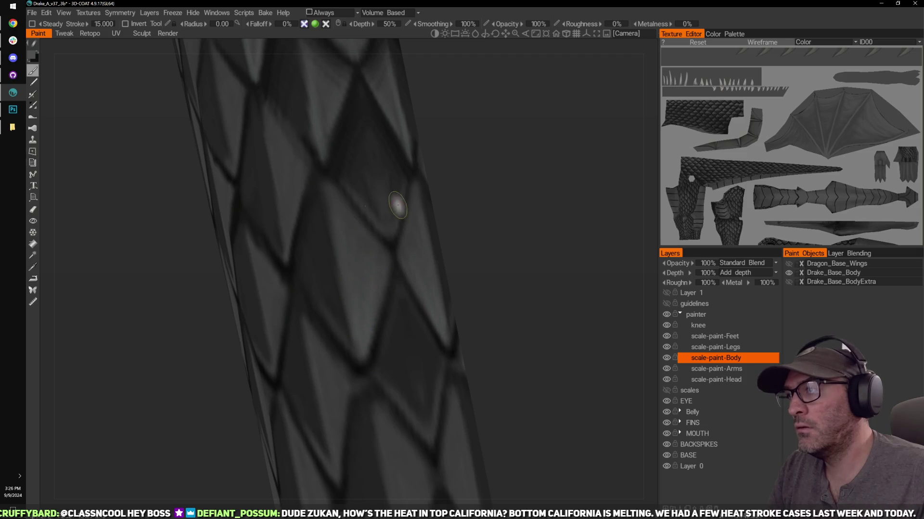
pyautogui.scroll(-3, 398, 206)
pyautogui.scroll(3, 500, 223)
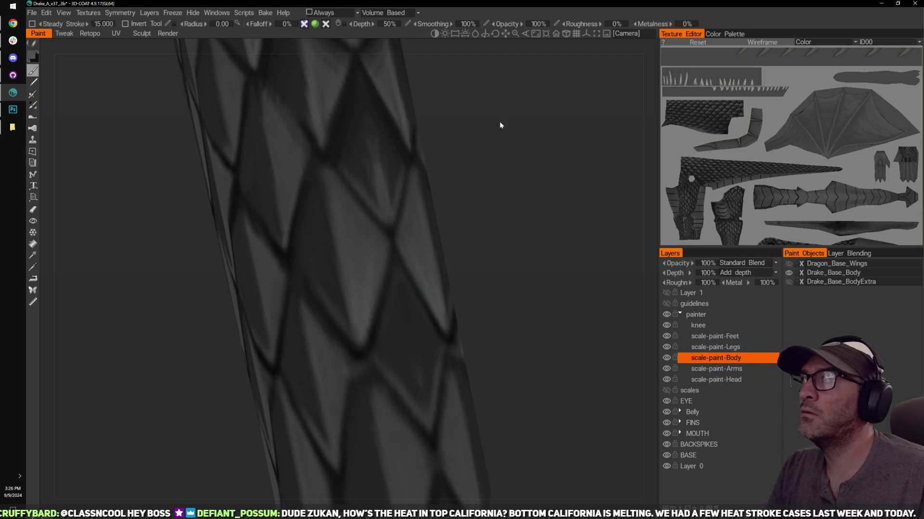
pyautogui.moveTo(448, 133); pyautogui.dragTo(460, 159, button='middle')
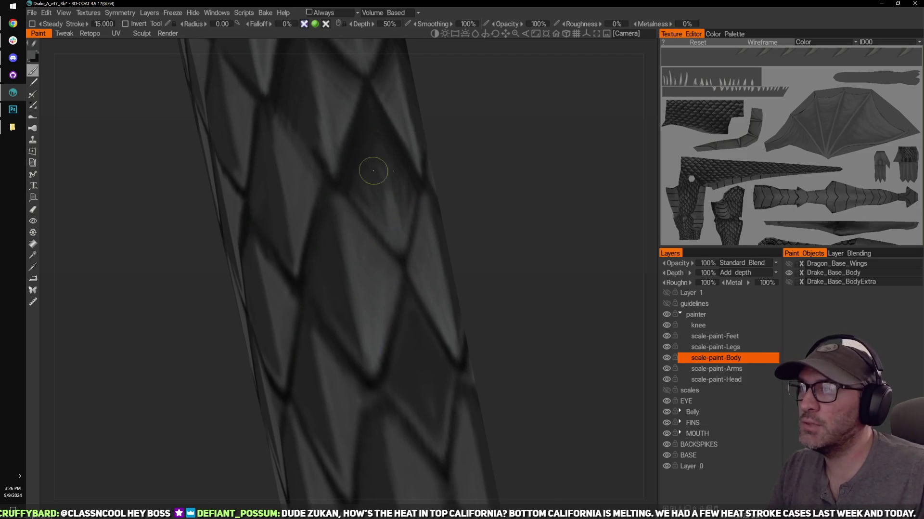
# Step: Streak and edge-darken the next lower central scale, and hatch black shading onto the upper ends of the side scales above it
pyautogui.moveTo(490, 387)
pyautogui.mouseDown(button='middle')
pyautogui.moveTo(475, 127)
pyautogui.moveTo(449, 215)
pyautogui.mouseUp(button='middle')
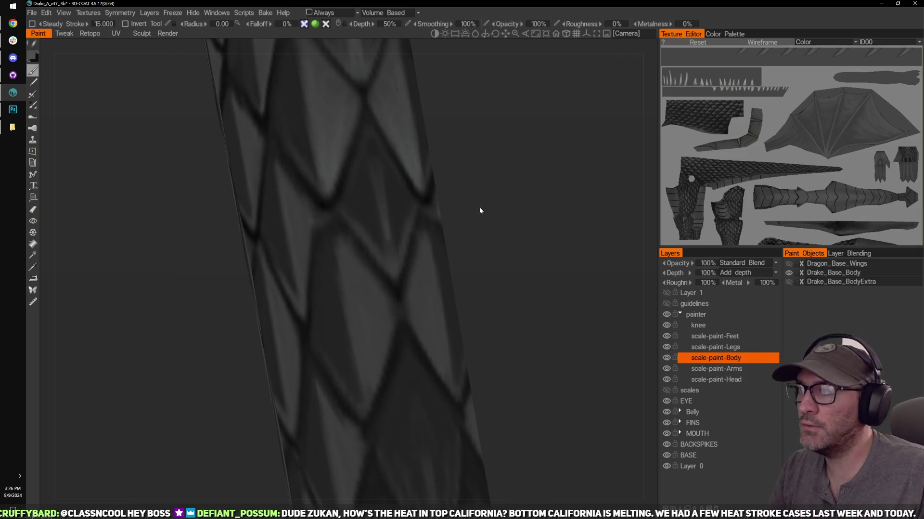
pyautogui.moveTo(480, 210); pyautogui.dragTo(371, 161)
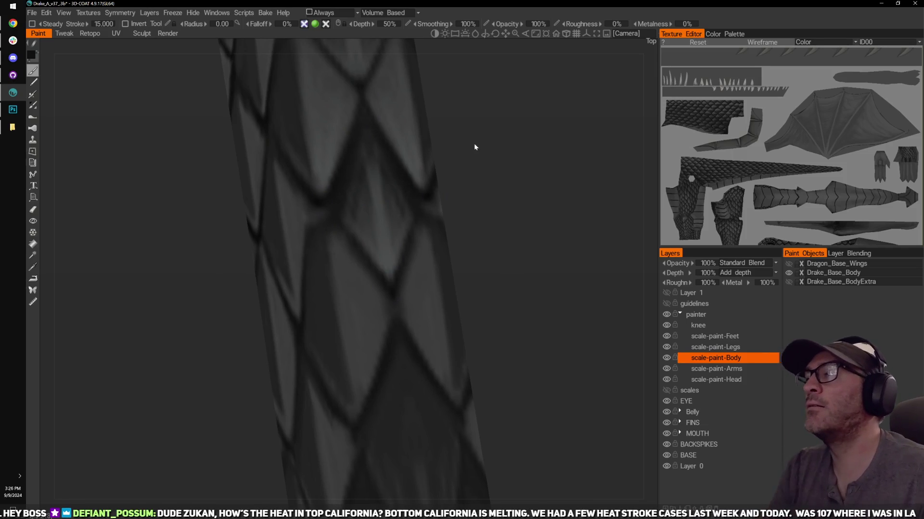
pyautogui.moveTo(490, 180); pyautogui.dragTo(385, 202, button='middle')
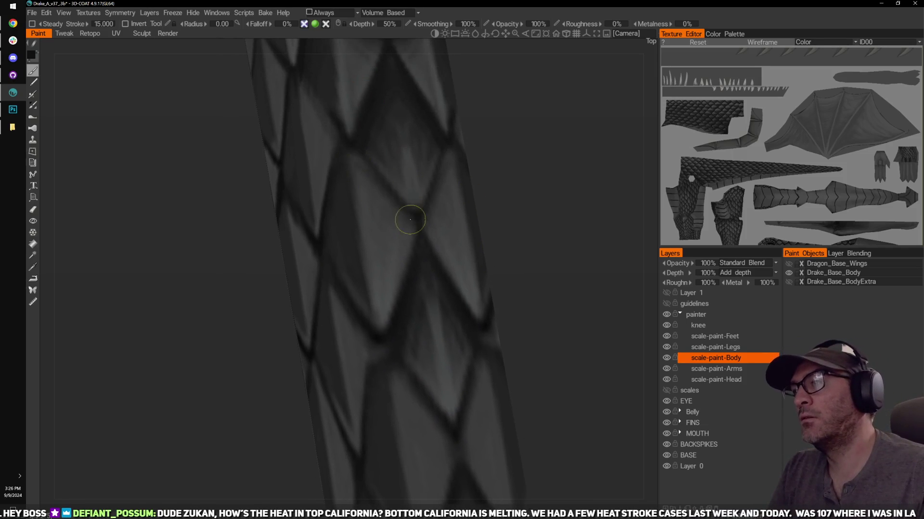
pyautogui.moveTo(373, 204)
pyautogui.mouseDown()
pyautogui.moveTo(394, 243)
pyautogui.moveTo(406, 226)
pyautogui.moveTo(420, 264)
pyautogui.mouseUp()
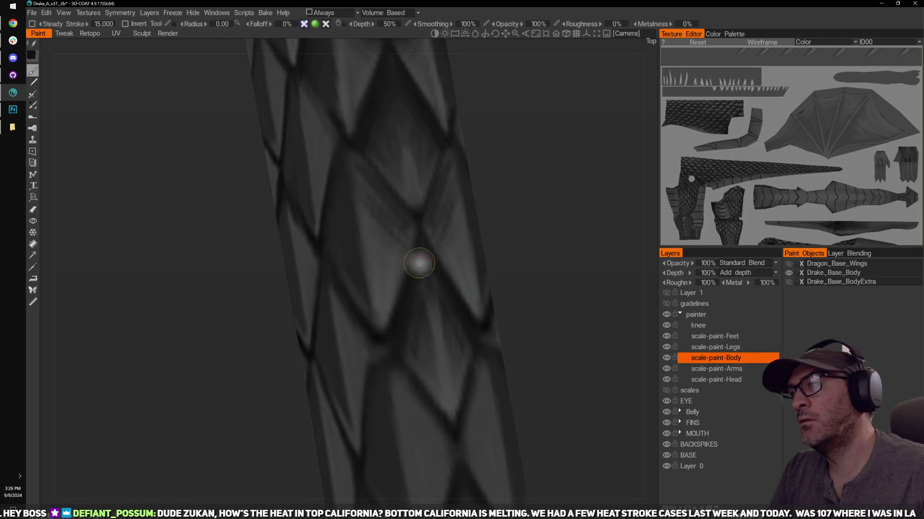
pyautogui.keyDown('alt'); pyautogui.moveTo(337, 195); pyautogui.dragTo(364, 198); pyautogui.keyUp('alt')
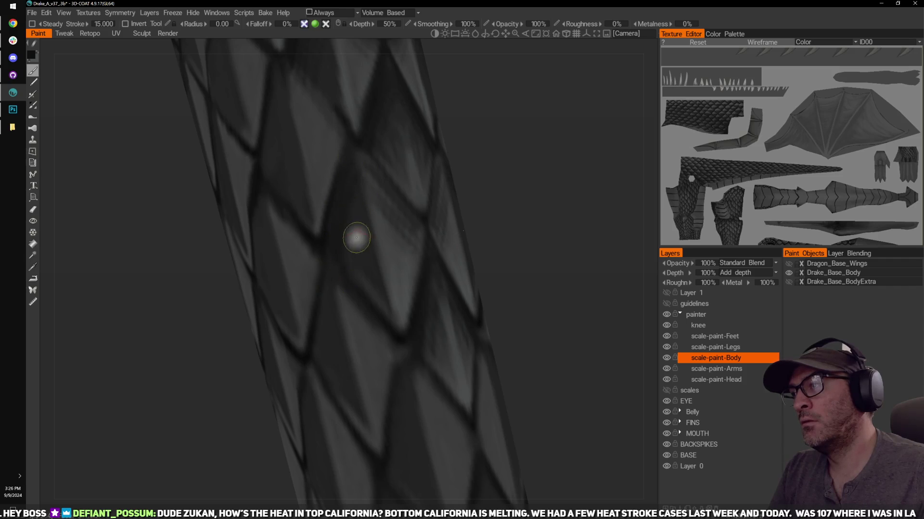
# Step: Examine the shaded scales along the length of the tail from a distance
pyautogui.moveTo(533, 247); pyautogui.dragTo(483, 229, button='right')
pyautogui.moveTo(483, 229); pyautogui.dragTo(453, 212)
pyautogui.moveTo(453, 214); pyautogui.dragTo(478, 232, button='middle')
pyautogui.moveTo(450, 188); pyautogui.dragTo(486, 223, button='middle')
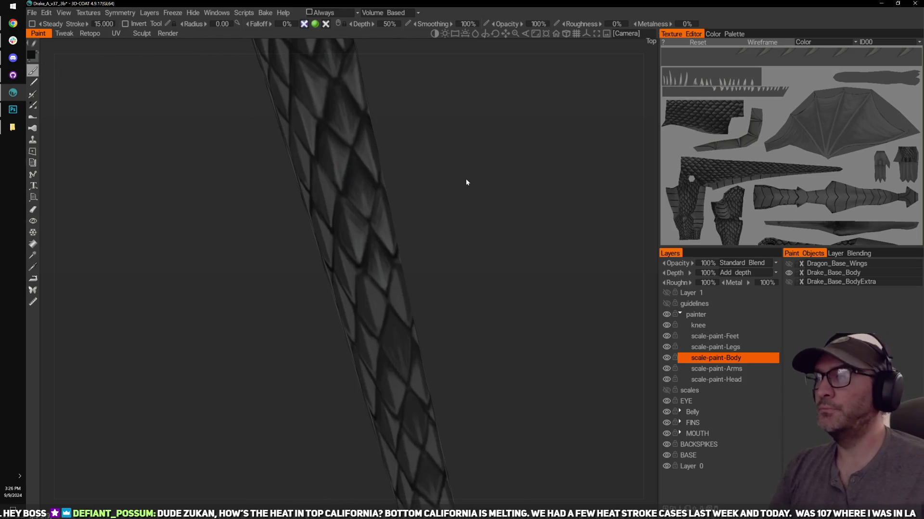
pyautogui.moveTo(466, 182); pyautogui.dragTo(464, 142, button='middle')
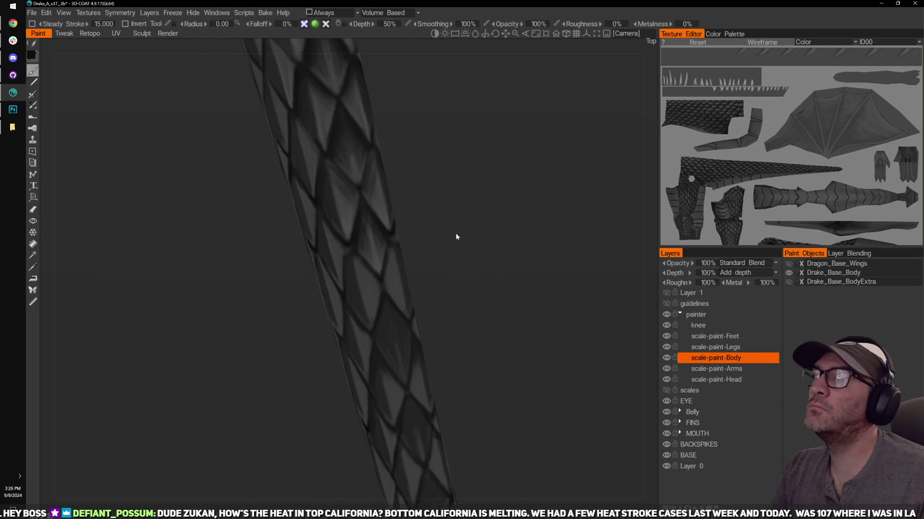
pyautogui.moveTo(456, 236); pyautogui.dragTo(478, 206, button='middle')
pyautogui.moveTo(477, 204); pyautogui.dragTo(453, 167, button='right')
pyautogui.moveTo(452, 167)
pyautogui.mouseDown()
pyautogui.moveTo(512, 197)
pyautogui.moveTo(450, 175)
pyautogui.mouseUp()
pyautogui.moveTo(449, 176); pyautogui.dragTo(425, 226, button='middle')
pyautogui.moveTo(510, 248); pyautogui.dragTo(486, 214, button='middle')
pyautogui.scroll(3, 488, 215)
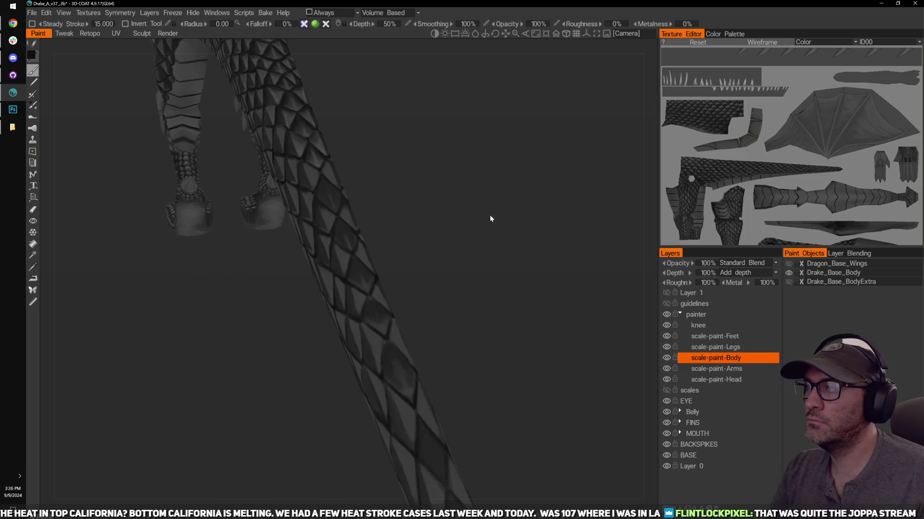
# Step: Paint light vertical streaks down the next plain dark central scale toward its tip
pyautogui.moveTo(490, 214); pyautogui.dragTo(516, 231)
pyautogui.moveTo(516, 230); pyautogui.dragTo(445, 264, button='middle')
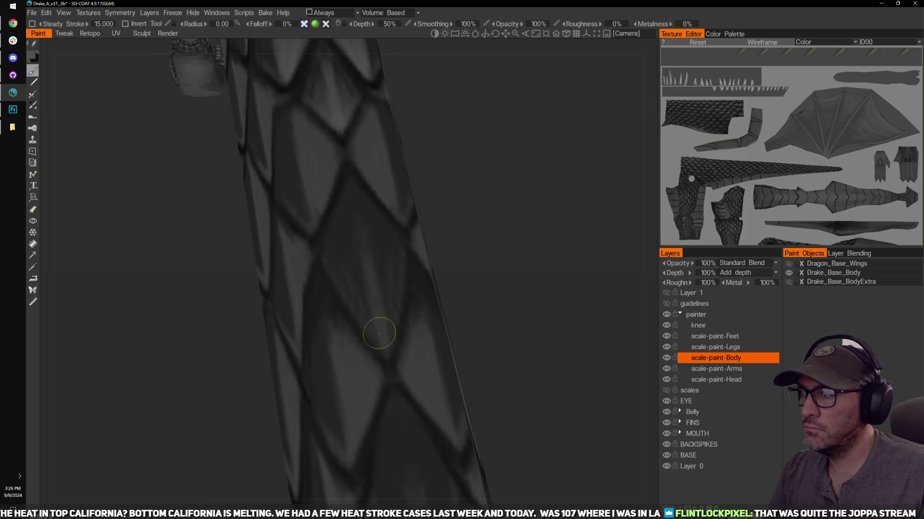
pyautogui.moveTo(366, 287); pyautogui.dragTo(370, 287)
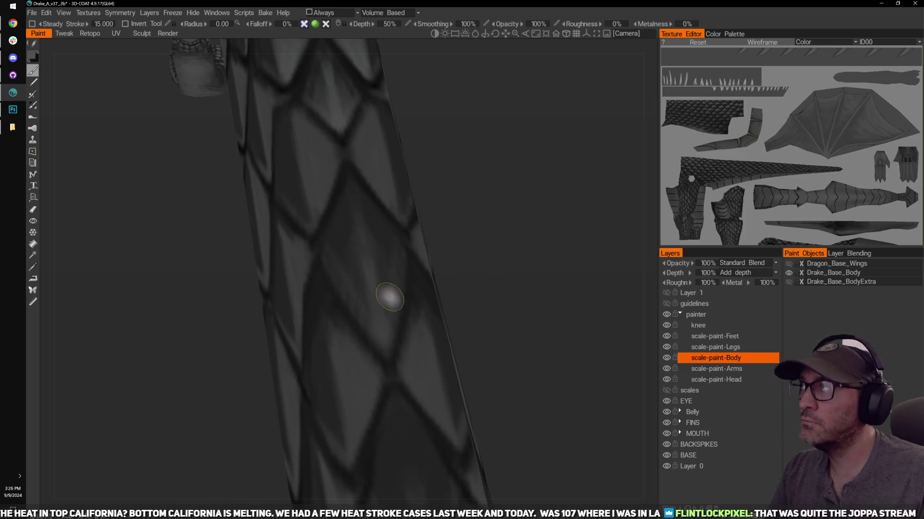
pyautogui.moveTo(511, 228); pyautogui.dragTo(506, 232, button='middle')
pyautogui.moveTo(487, 173); pyautogui.dragTo(511, 235)
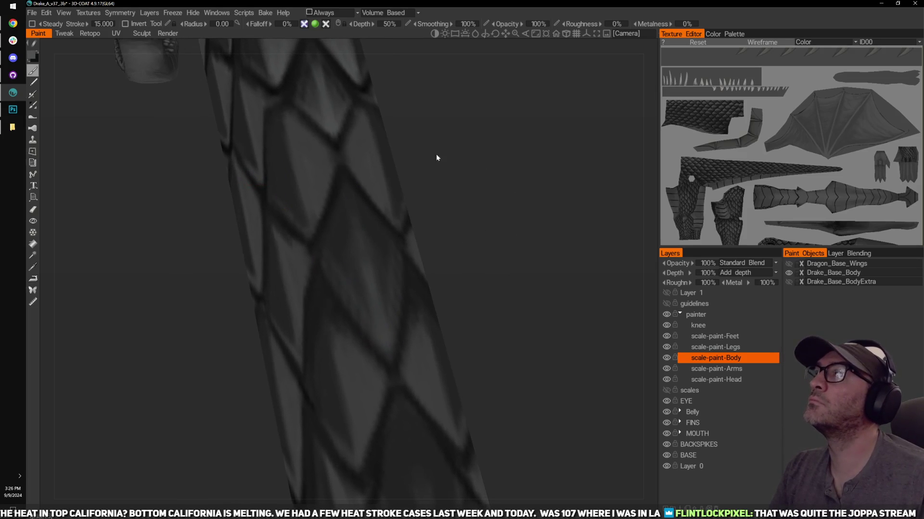
pyautogui.moveTo(461, 207)
pyautogui.mouseDown()
pyautogui.moveTo(472, 231)
pyautogui.moveTo(452, 228)
pyautogui.mouseUp()
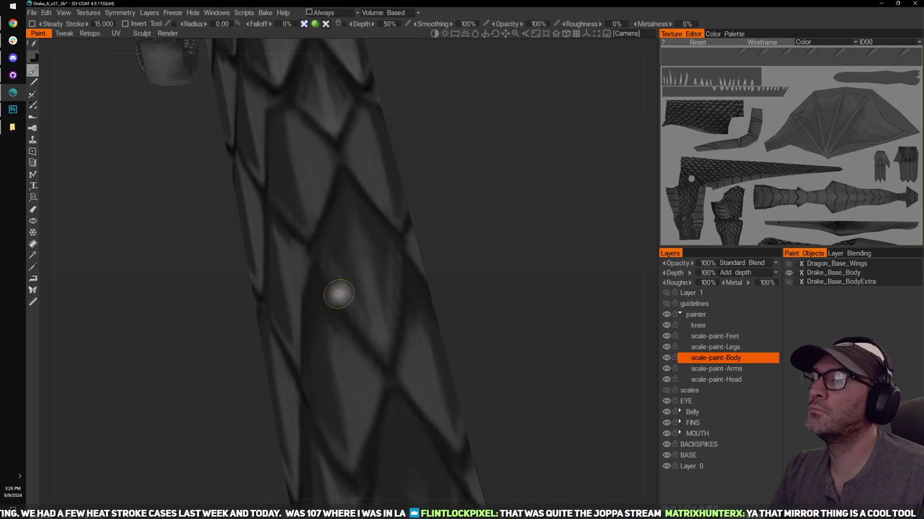
# Step: Darken the top and upper edges of the newly streaked central scale with black
pyautogui.moveTo(361, 301)
pyautogui.mouseDown(button='middle')
pyautogui.moveTo(510, 241)
pyautogui.moveTo(445, 229)
pyautogui.mouseUp(button='middle')
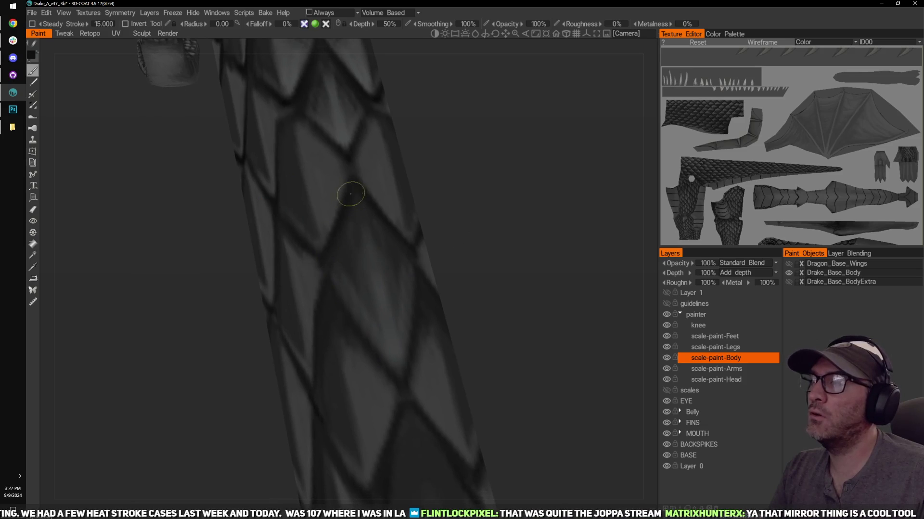
pyautogui.moveTo(344, 295)
pyautogui.mouseDown()
pyautogui.moveTo(352, 254)
pyautogui.moveTo(332, 261)
pyautogui.moveTo(355, 233)
pyautogui.moveTo(389, 278)
pyautogui.mouseUp()
pyautogui.moveTo(495, 219); pyautogui.dragTo(497, 230)
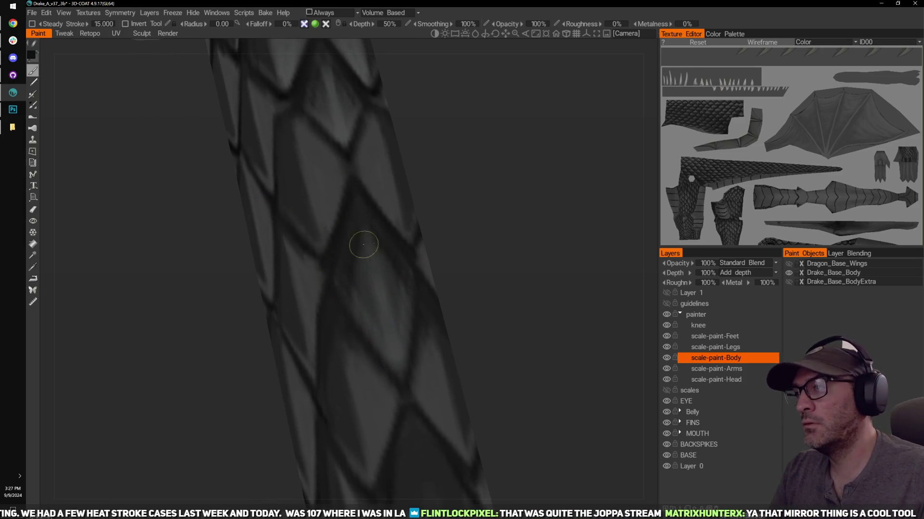
# Step: Shade the upper ends of the two side scales between the streaked central scales with black
pyautogui.moveTo(529, 159)
pyautogui.mouseDown(button='middle')
pyautogui.moveTo(531, 277)
pyautogui.moveTo(496, 254)
pyautogui.mouseUp(button='middle')
pyautogui.moveTo(497, 253)
pyautogui.mouseDown(button='right')
pyautogui.moveTo(513, 250)
pyautogui.moveTo(496, 236)
pyautogui.mouseUp(button='right')
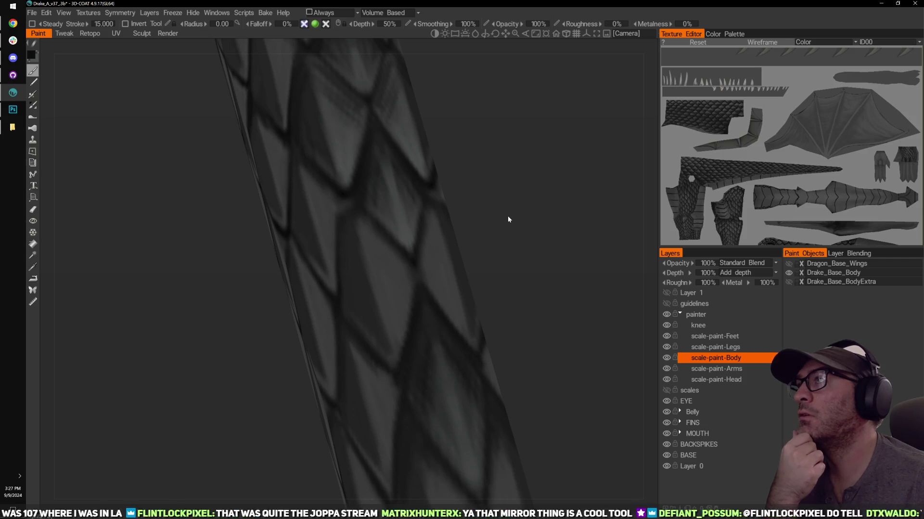
pyautogui.moveTo(538, 209); pyautogui.dragTo(517, 187, button='middle')
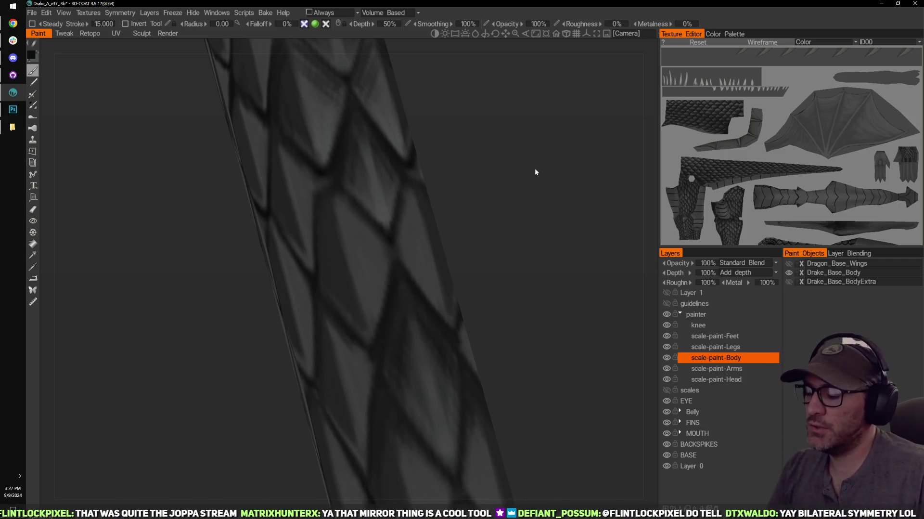
pyautogui.moveTo(524, 237); pyautogui.dragTo(515, 237)
pyautogui.moveTo(504, 244); pyautogui.dragTo(497, 238, button='middle')
pyautogui.press('v')
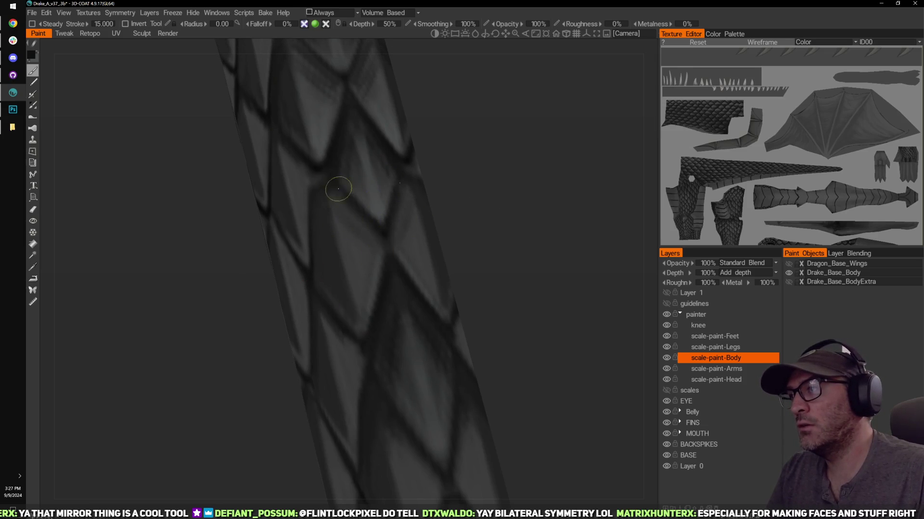
pyautogui.moveTo(518, 165); pyautogui.dragTo(474, 205, button='right')
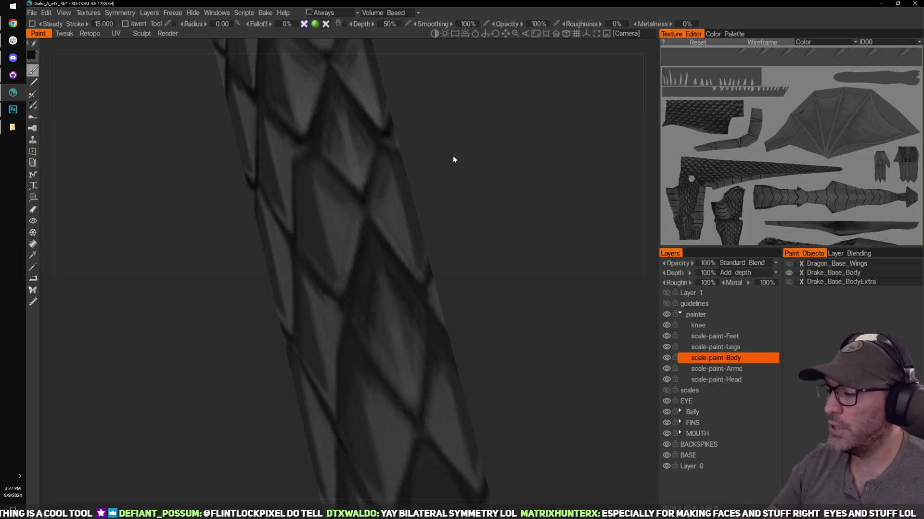
# Step: Hatch black shading across the upper end of the side scale on the tail's flank, below the dark scale border
pyautogui.moveTo(504, 226); pyautogui.dragTo(483, 200, button='right')
pyautogui.moveTo(483, 202)
pyautogui.mouseDown()
pyautogui.moveTo(451, 247)
pyautogui.moveTo(470, 241)
pyautogui.moveTo(500, 197)
pyautogui.moveTo(481, 175)
pyautogui.mouseUp()
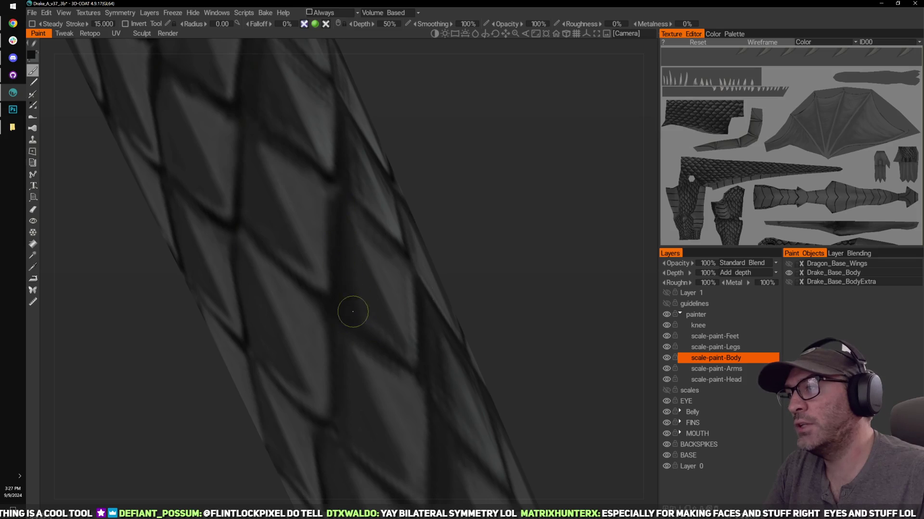
pyautogui.keyDown('alt'); pyautogui.moveTo(374, 304); pyautogui.dragTo(453, 241); pyautogui.keyUp('alt')
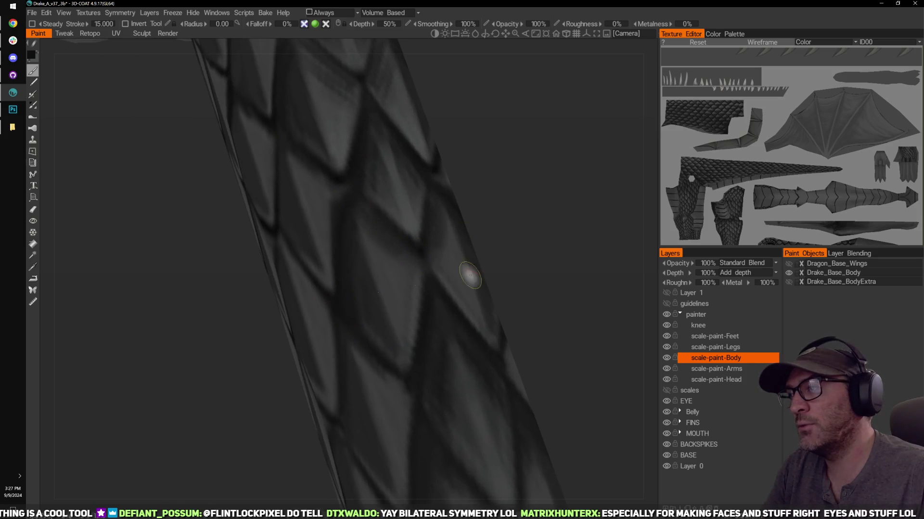
pyautogui.moveTo(470, 275); pyautogui.dragTo(528, 224)
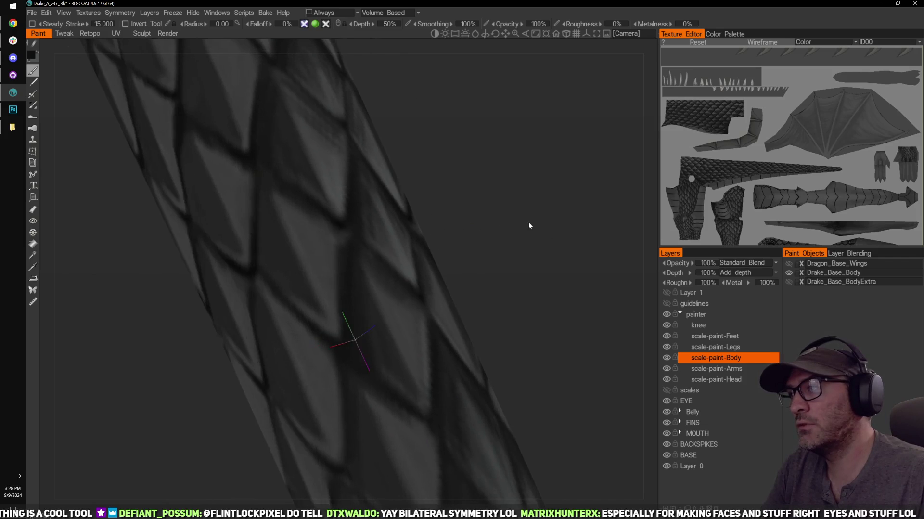
pyautogui.moveTo(528, 225); pyautogui.dragTo(625, 268, button='middle')
pyautogui.moveTo(484, 226); pyautogui.dragTo(449, 203, button='middle')
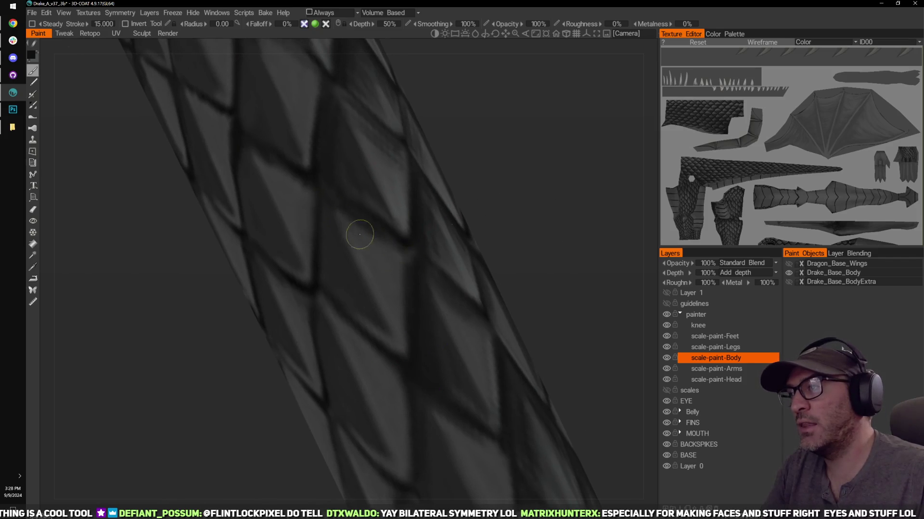
pyautogui.moveTo(368, 256); pyautogui.dragTo(399, 269)
pyautogui.moveTo(353, 235); pyautogui.dragTo(338, 228, button='middle')
pyautogui.moveTo(385, 247)
pyautogui.mouseDown()
pyautogui.moveTo(507, 171)
pyautogui.moveTo(314, 248)
pyautogui.mouseUp()
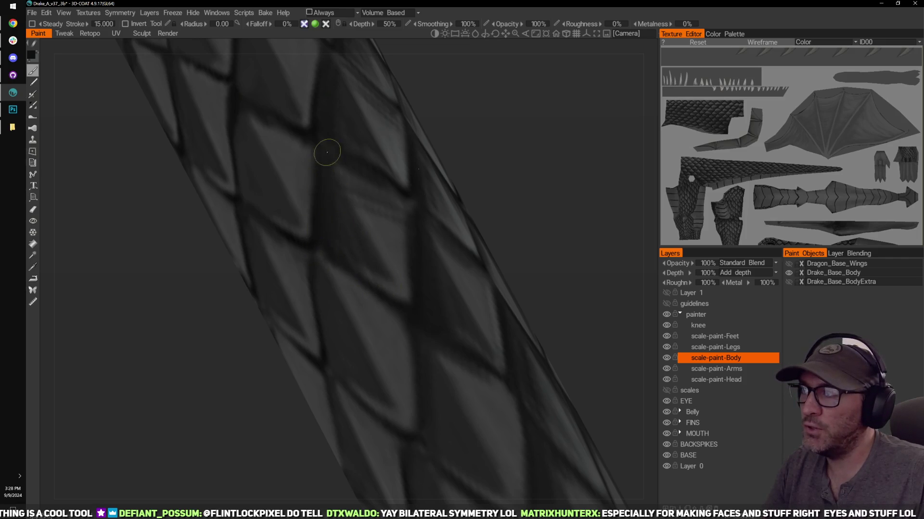
# Step: Hatch black shading over the upper end of the following flank scale down the tail
pyautogui.moveTo(524, 177)
pyautogui.mouseDown()
pyautogui.moveTo(551, 131)
pyautogui.moveTo(513, 169)
pyautogui.moveTo(546, 175)
pyautogui.moveTo(549, 193)
pyautogui.moveTo(490, 172)
pyautogui.moveTo(342, 276)
pyautogui.mouseUp()
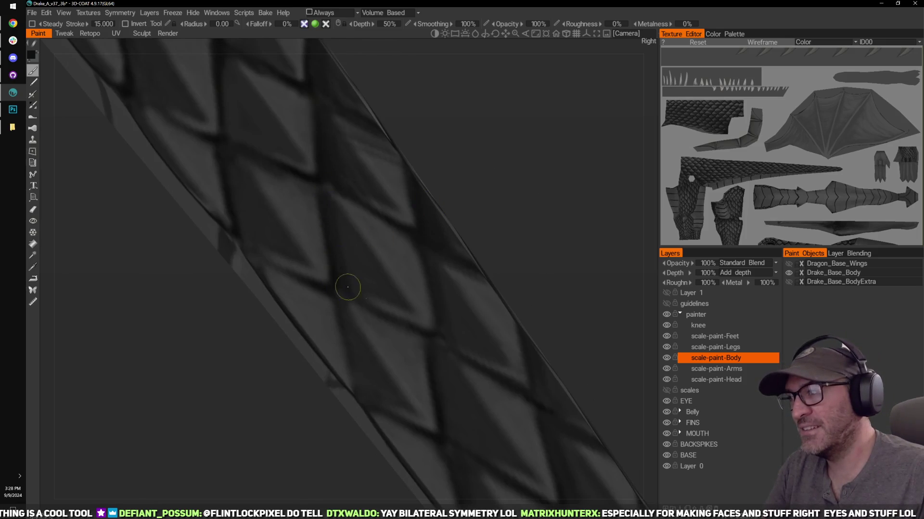
pyautogui.moveTo(475, 182)
pyautogui.mouseDown()
pyautogui.moveTo(361, 209)
pyautogui.moveTo(392, 228)
pyautogui.moveTo(367, 210)
pyautogui.mouseUp()
pyautogui.moveTo(399, 248); pyautogui.dragTo(379, 246)
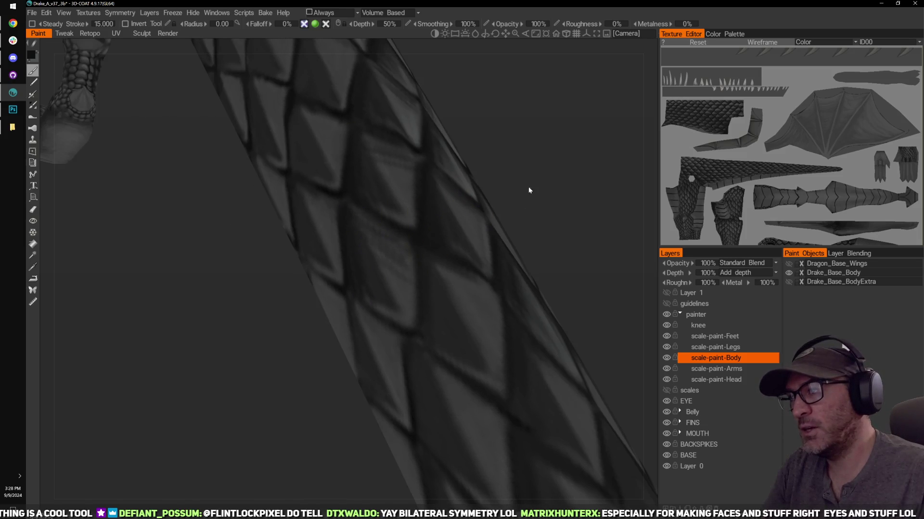
# Step: Paint soft gray highlights along the ridges of two neighbouring central scales farther down the tail
pyautogui.moveTo(528, 190); pyautogui.dragTo(378, 234)
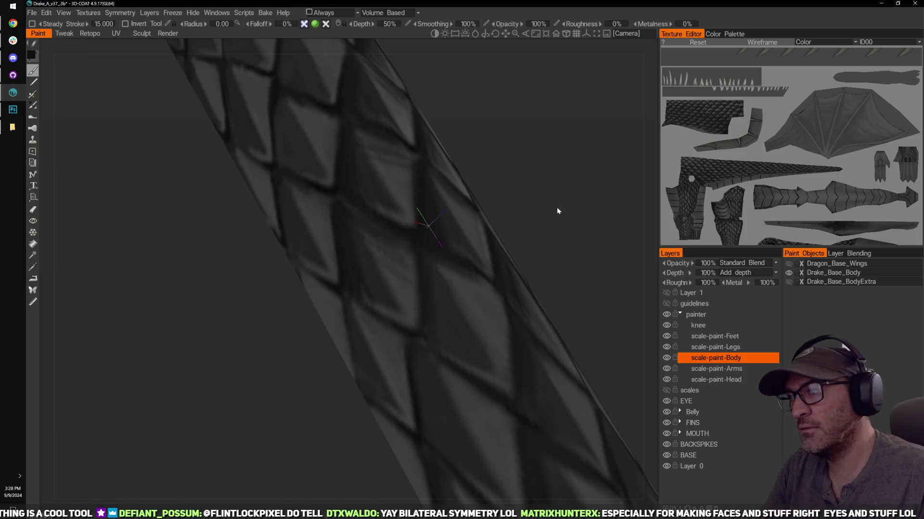
pyautogui.moveTo(557, 210)
pyautogui.mouseDown()
pyautogui.moveTo(480, 217)
pyautogui.moveTo(513, 163)
pyautogui.moveTo(406, 243)
pyautogui.mouseUp()
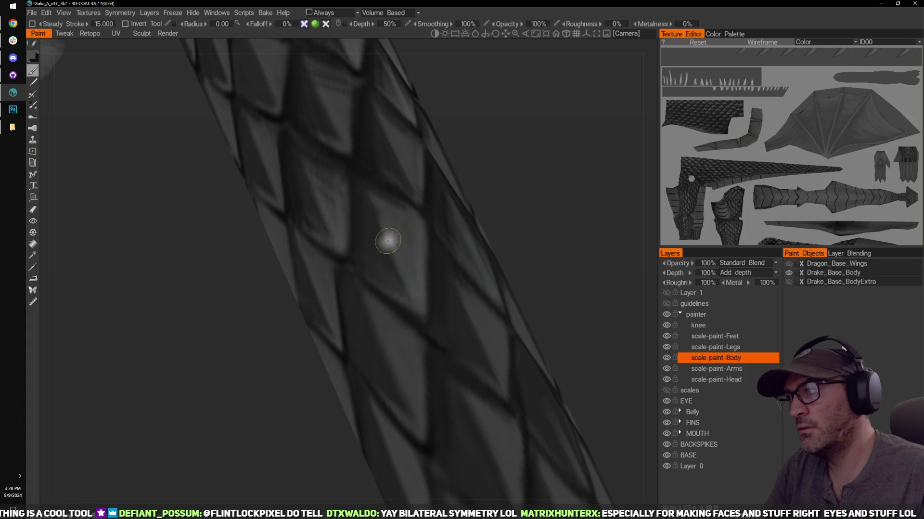
pyautogui.moveTo(510, 212); pyautogui.dragTo(381, 305)
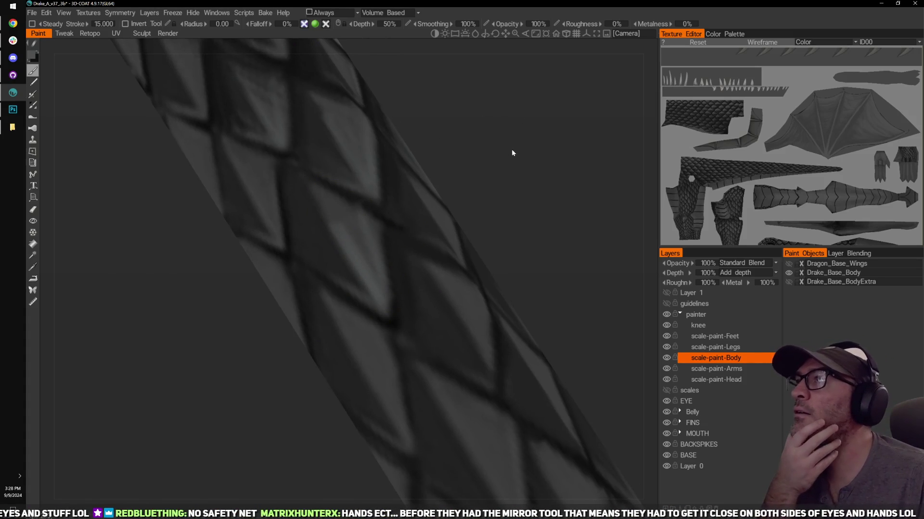
pyautogui.moveTo(542, 183); pyautogui.dragTo(534, 186)
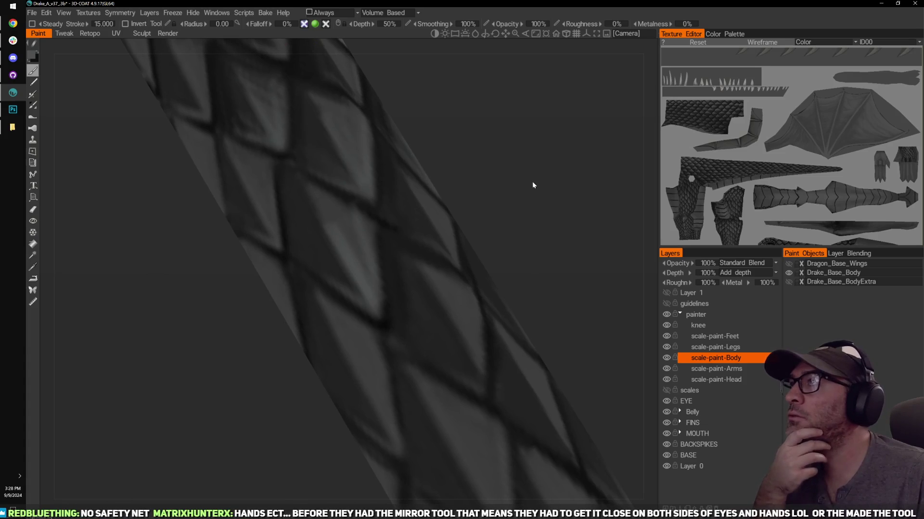
pyautogui.moveTo(505, 166); pyautogui.dragTo(452, 147)
# Step: Switch back to black and streak shading across the upper end of the first highlighted scale
pyautogui.press('x')
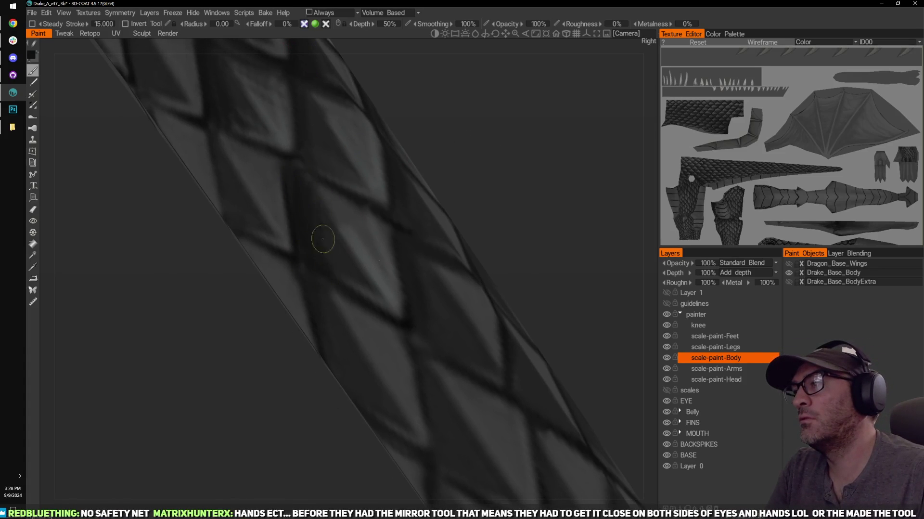
pyautogui.moveTo(363, 98); pyautogui.dragTo(373, 187, button='middle')
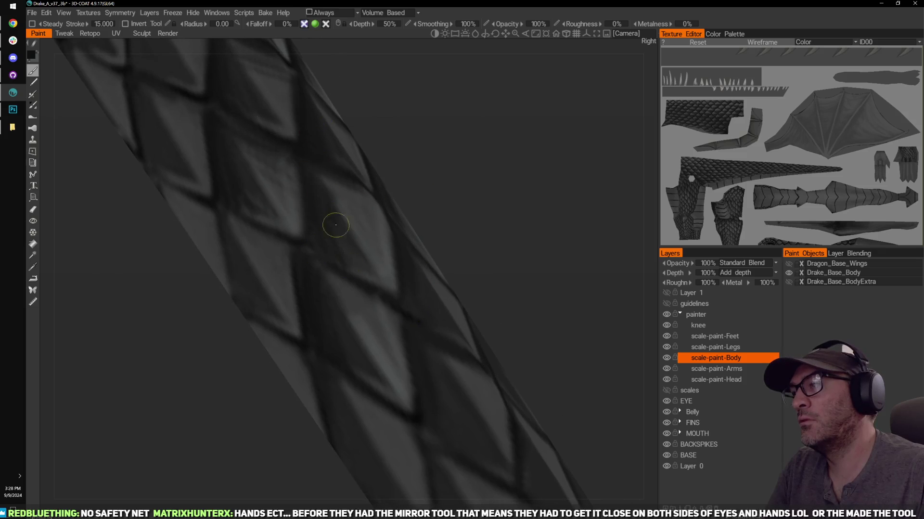
pyautogui.moveTo(320, 244); pyautogui.dragTo(383, 192, button='middle')
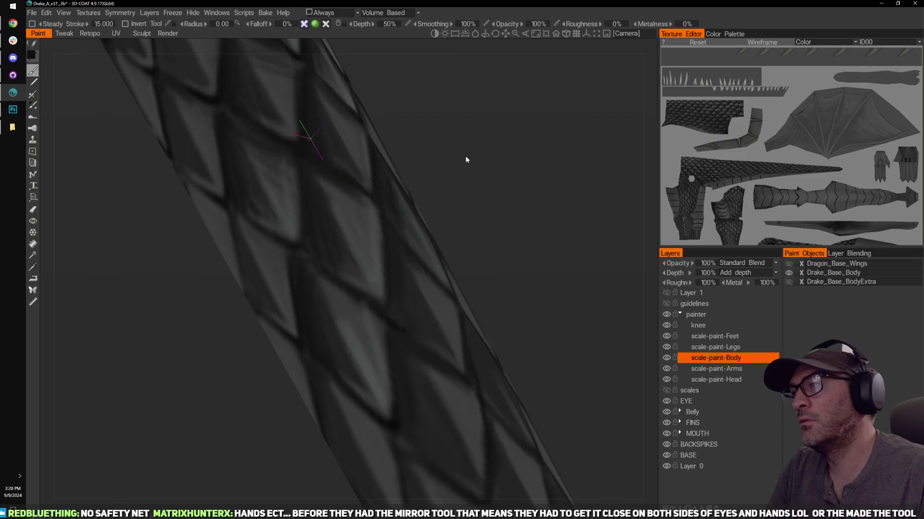
pyautogui.keyDown('shift'); pyautogui.moveTo(465, 160); pyautogui.dragTo(517, 144); pyautogui.keyUp('shift')
pyautogui.moveTo(343, 131)
pyautogui.mouseDown(button='middle')
pyautogui.moveTo(319, 220)
pyautogui.moveTo(426, 147)
pyautogui.mouseUp(button='middle')
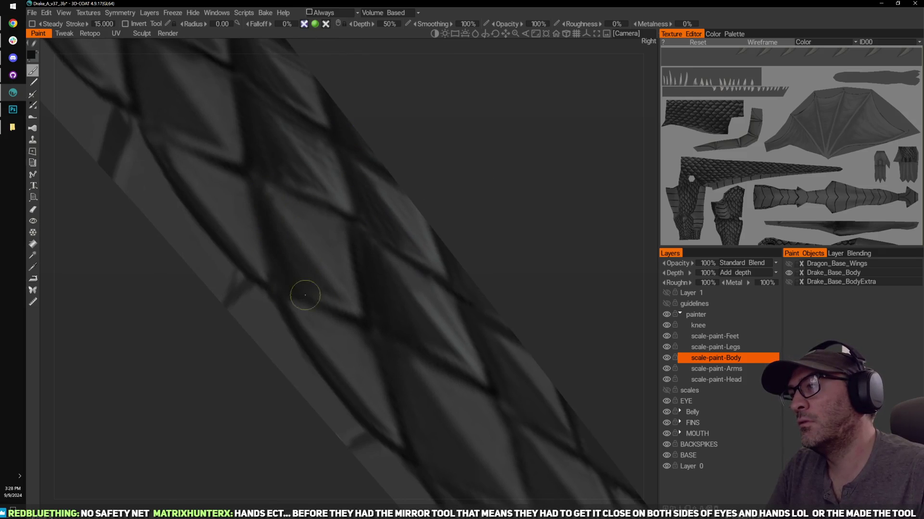
# Step: Deepen the black streaks on that scale's upper edge and shade the upper end of the adjacent flank scale
pyautogui.moveTo(474, 131); pyautogui.dragTo(458, 142)
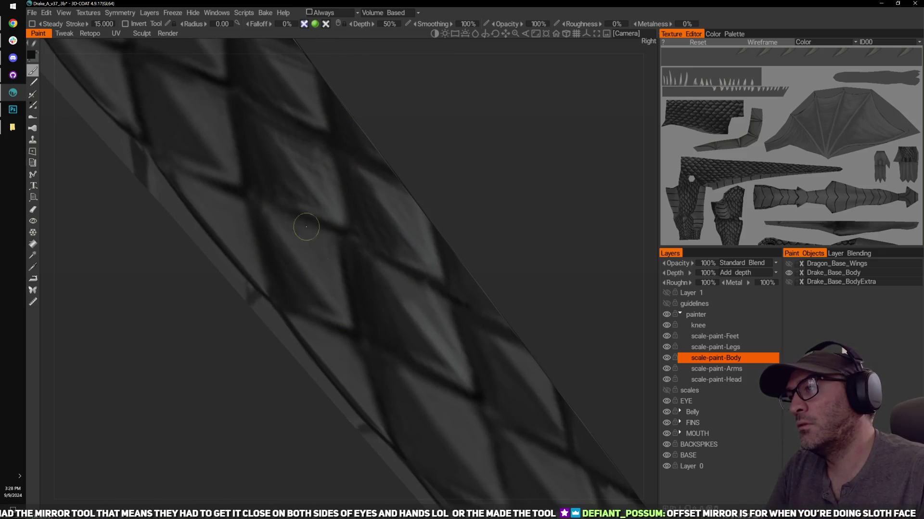
pyautogui.moveTo(324, 232)
pyautogui.mouseDown()
pyautogui.moveTo(259, 207)
pyautogui.moveTo(301, 236)
pyautogui.mouseUp()
pyautogui.moveTo(336, 124); pyautogui.dragTo(371, 178, button='middle')
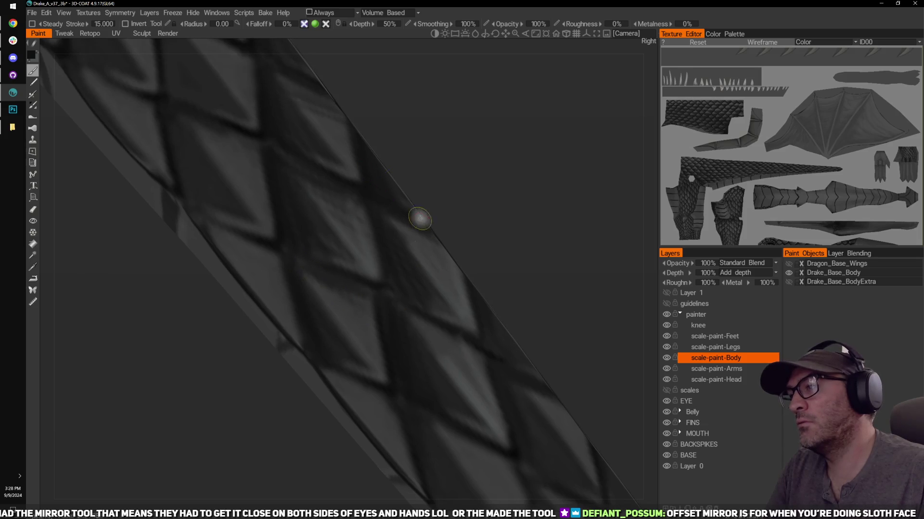
pyautogui.moveTo(474, 159)
pyautogui.mouseDown()
pyautogui.moveTo(494, 150)
pyautogui.moveTo(490, 138)
pyautogui.mouseUp()
pyautogui.moveTo(291, 245); pyautogui.dragTo(298, 263)
pyautogui.moveTo(500, 158); pyautogui.dragTo(521, 179)
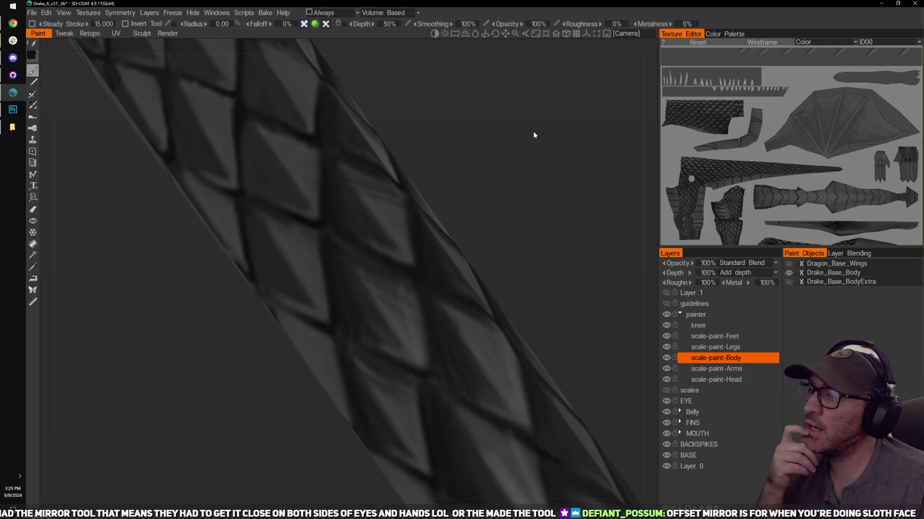
# Step: Hatch black shading across the upper end of an unstreaked scale farther up the tail, beneath its dark border
pyautogui.moveTo(526, 197); pyautogui.dragTo(497, 162)
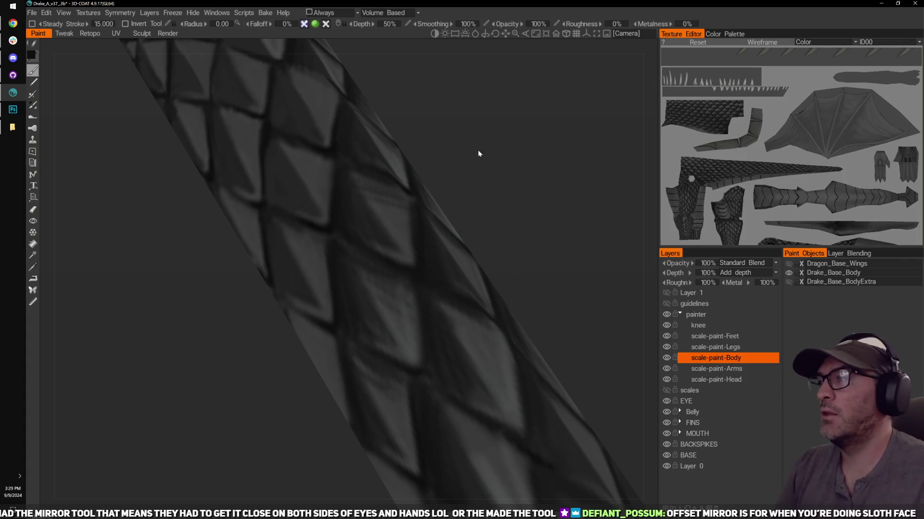
pyautogui.moveTo(478, 150); pyautogui.dragTo(492, 170, button='right')
pyautogui.moveTo(492, 169); pyautogui.dragTo(440, 168)
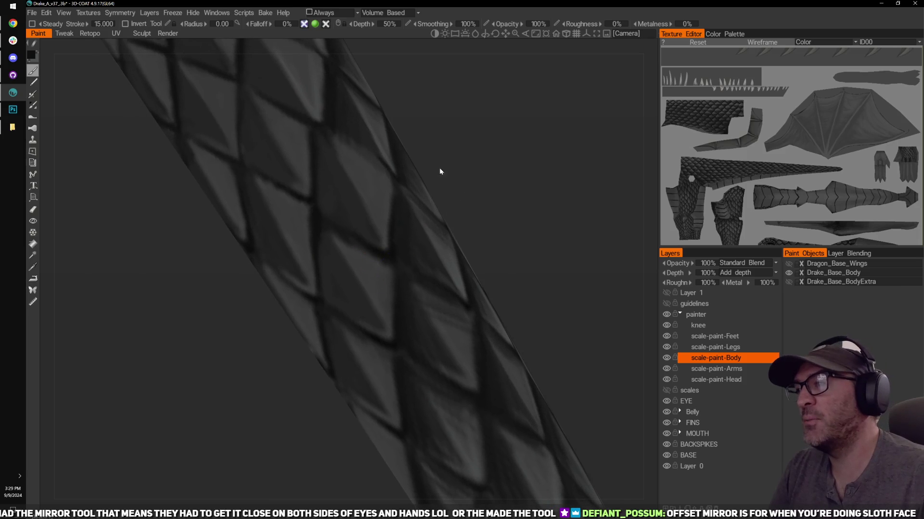
pyautogui.moveTo(483, 167); pyautogui.dragTo(378, 207, button='right')
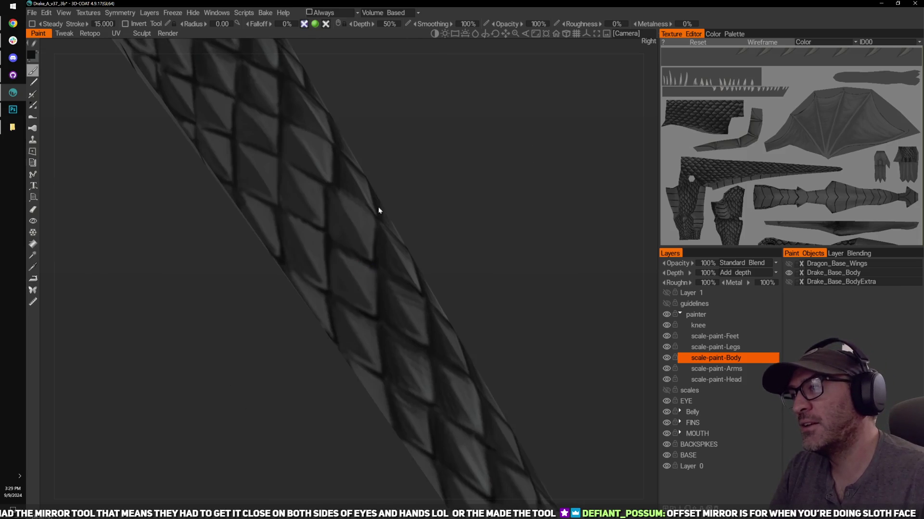
pyautogui.scroll(2, 436, 166)
pyautogui.scroll(2, 508, 134)
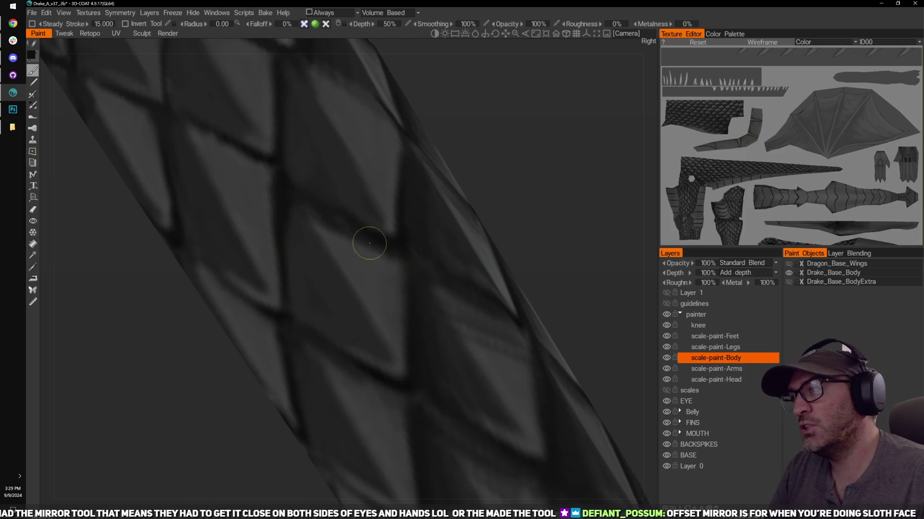
pyautogui.scroll(-3, 433, 133)
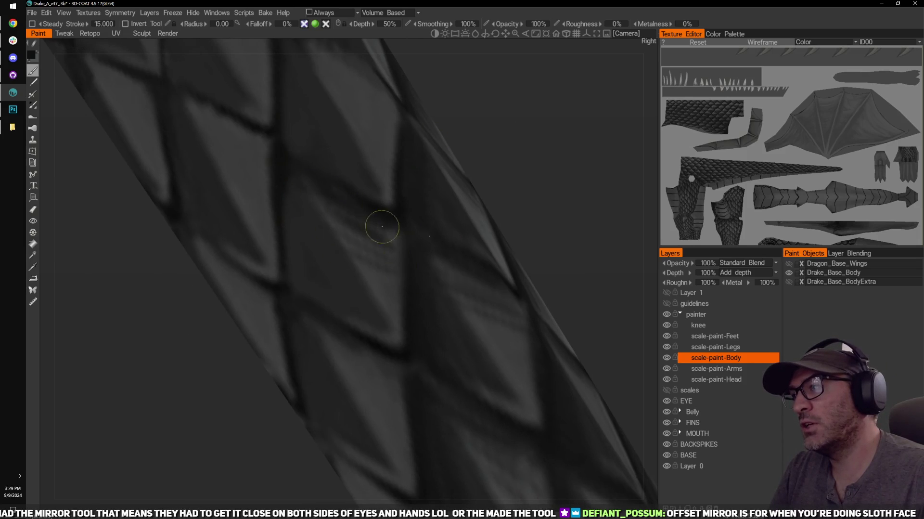
pyautogui.scroll(3, 528, 129)
pyautogui.scroll(2, 553, 128)
pyautogui.scroll(-1, 592, 130)
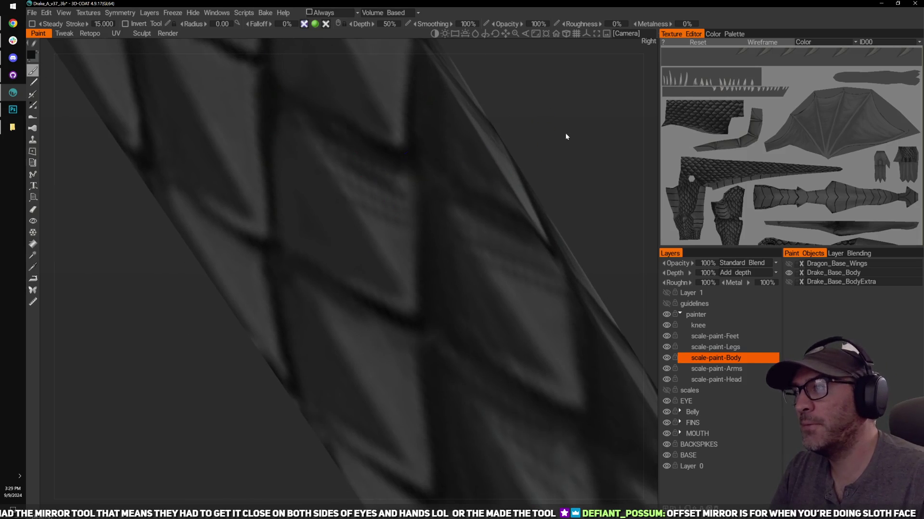
# Step: Shade the upper end and edges of the scale directly below the newly hatched one with black
pyautogui.scroll(-2, 535, 86)
pyautogui.scroll(-3, 496, 116)
pyautogui.moveTo(496, 117); pyautogui.dragTo(526, 119, button='middle')
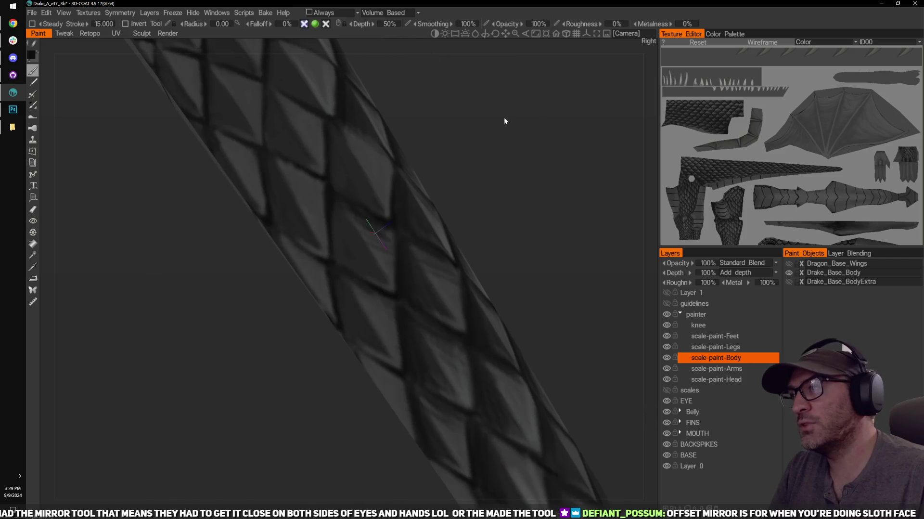
pyautogui.scroll(3, 504, 118)
pyautogui.scroll(1, 513, 146)
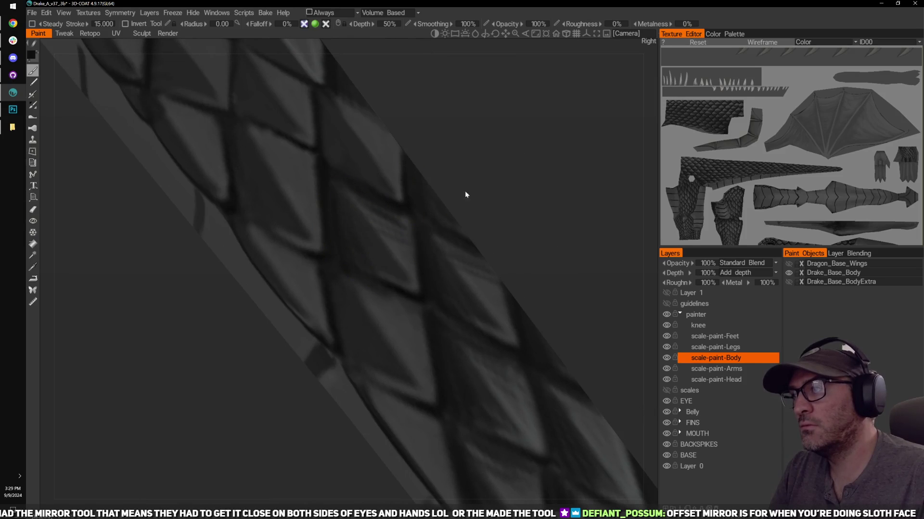
pyautogui.moveTo(464, 192)
pyautogui.mouseDown()
pyautogui.moveTo(347, 266)
pyautogui.moveTo(363, 292)
pyautogui.moveTo(355, 313)
pyautogui.mouseUp()
pyautogui.moveTo(487, 163); pyautogui.dragTo(390, 216)
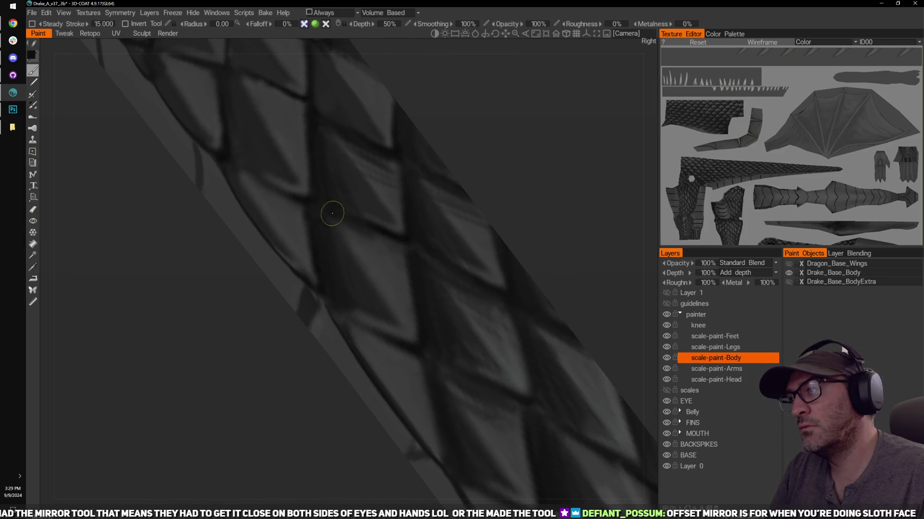
pyautogui.moveTo(332, 211); pyautogui.dragTo(418, 283)
# Step: Darken the upper inner edge of a tail scale bordering the belly plates with black strokes
pyautogui.moveTo(514, 188)
pyautogui.mouseDown()
pyautogui.moveTo(377, 271)
pyautogui.moveTo(536, 180)
pyautogui.moveTo(547, 150)
pyautogui.moveTo(542, 185)
pyautogui.moveTo(548, 169)
pyautogui.mouseUp()
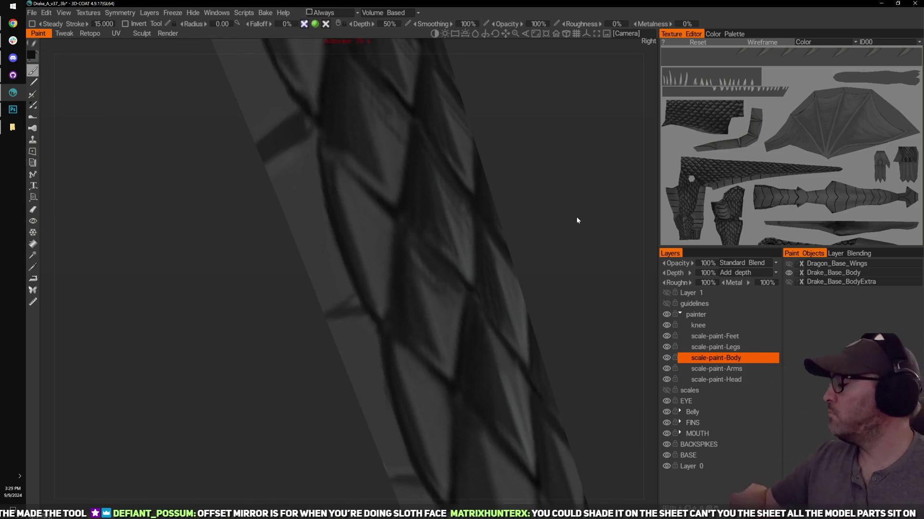
pyautogui.moveTo(532, 161)
pyautogui.mouseDown()
pyautogui.moveTo(567, 190)
pyautogui.moveTo(501, 212)
pyautogui.moveTo(468, 210)
pyautogui.moveTo(518, 182)
pyautogui.moveTo(529, 199)
pyautogui.mouseUp()
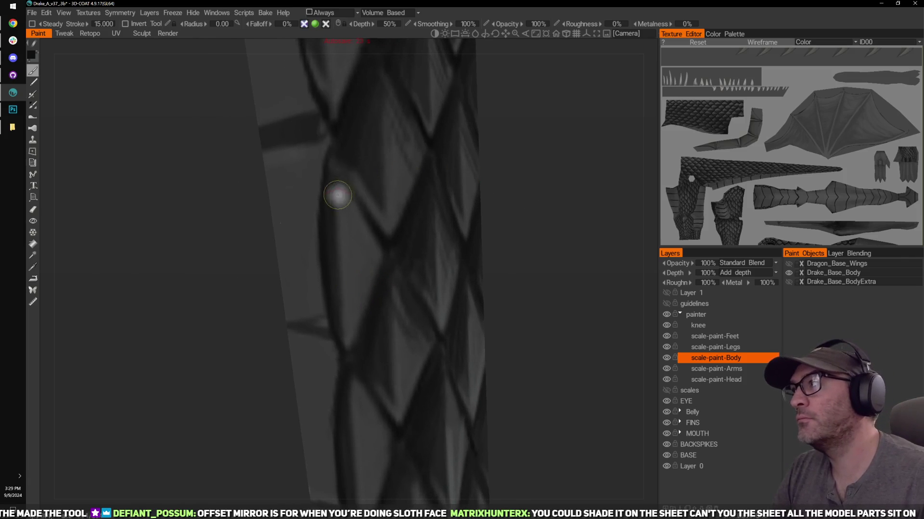
pyautogui.moveTo(376, 241)
pyautogui.mouseDown()
pyautogui.moveTo(338, 190)
pyautogui.moveTo(377, 264)
pyautogui.mouseUp()
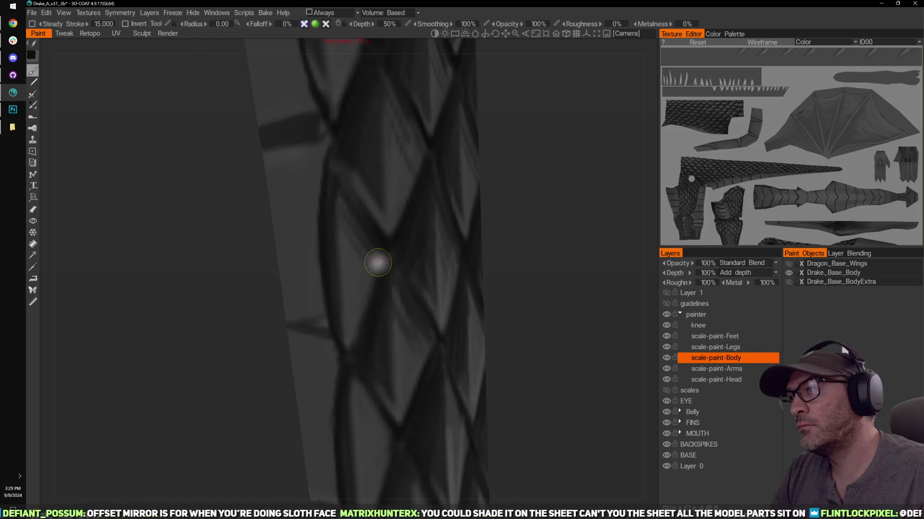
pyautogui.moveTo(553, 207); pyautogui.dragTo(533, 216)
pyautogui.moveTo(534, 216); pyautogui.dragTo(533, 187, button='middle')
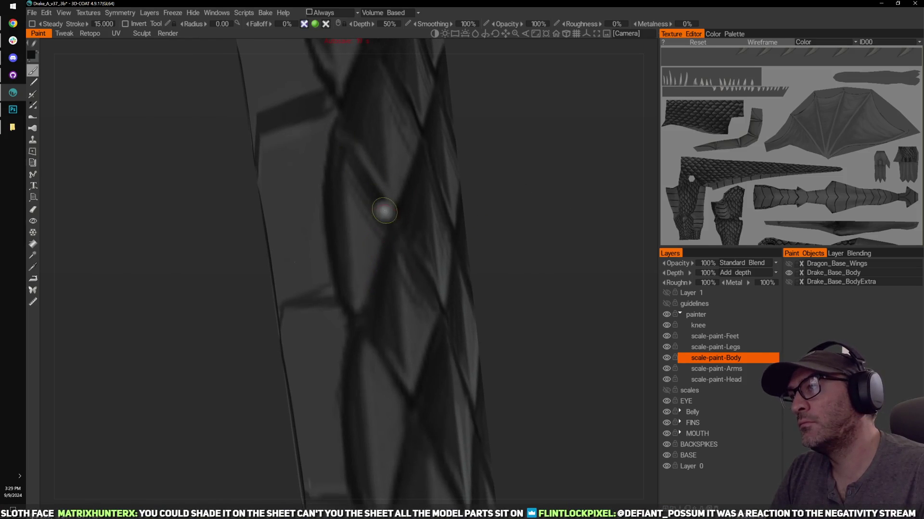
pyautogui.moveTo(381, 210); pyautogui.dragTo(361, 192)
# Step: Finish the streaks on the belly-border scale and add gray highlights down the middle of the next one
pyautogui.moveTo(531, 219); pyautogui.dragTo(531, 164, button='middle')
pyautogui.moveTo(531, 164); pyautogui.dragTo(505, 163)
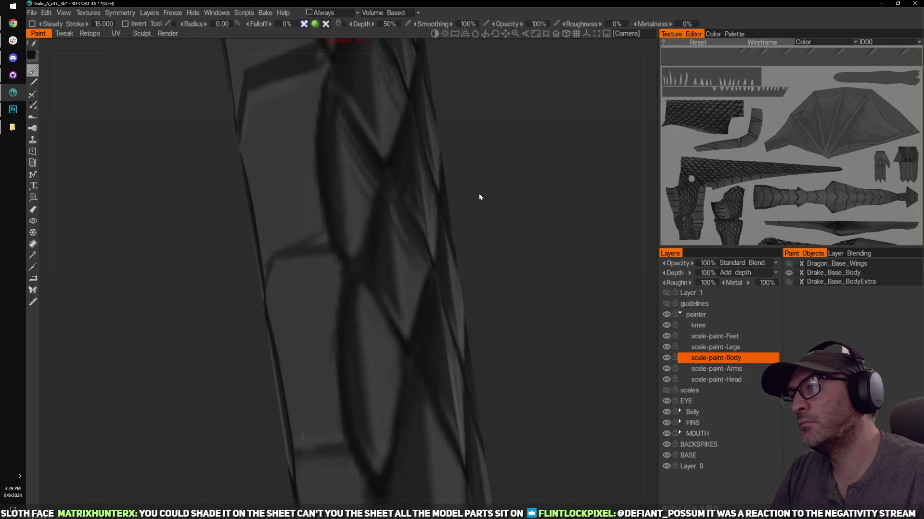
pyautogui.moveTo(478, 195); pyautogui.dragTo(462, 195)
pyautogui.moveTo(385, 204); pyautogui.dragTo(370, 231)
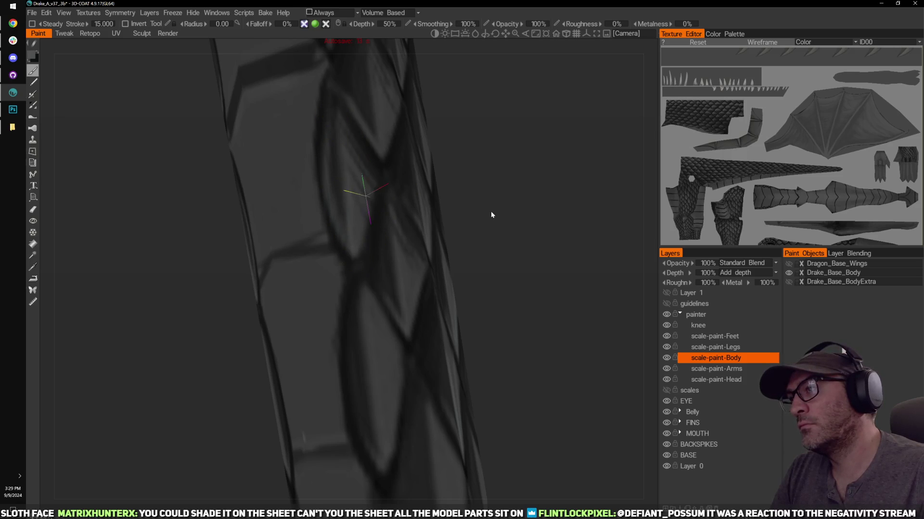
pyautogui.moveTo(491, 214); pyautogui.dragTo(480, 121, button='middle')
pyautogui.moveTo(427, 274); pyautogui.dragTo(424, 242, button='middle')
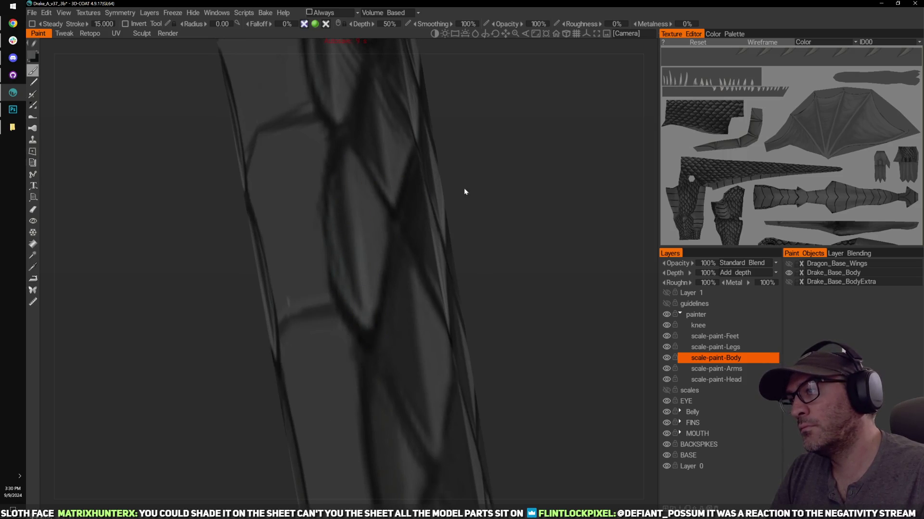
# Step: Hatch black shading over the upper edges of the highlighted belly-border scale and the scale diagonally below it
pyautogui.moveTo(464, 189); pyautogui.dragTo(377, 214)
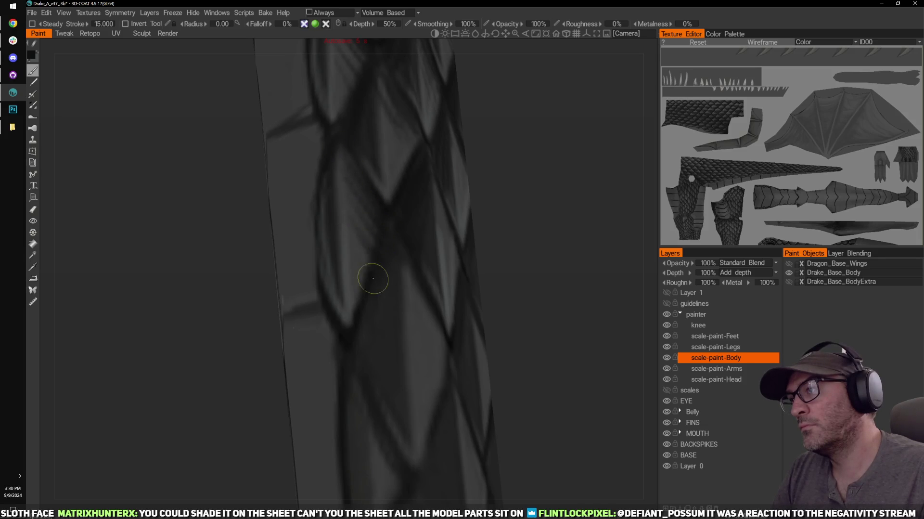
pyautogui.scroll(-5, 519, 187)
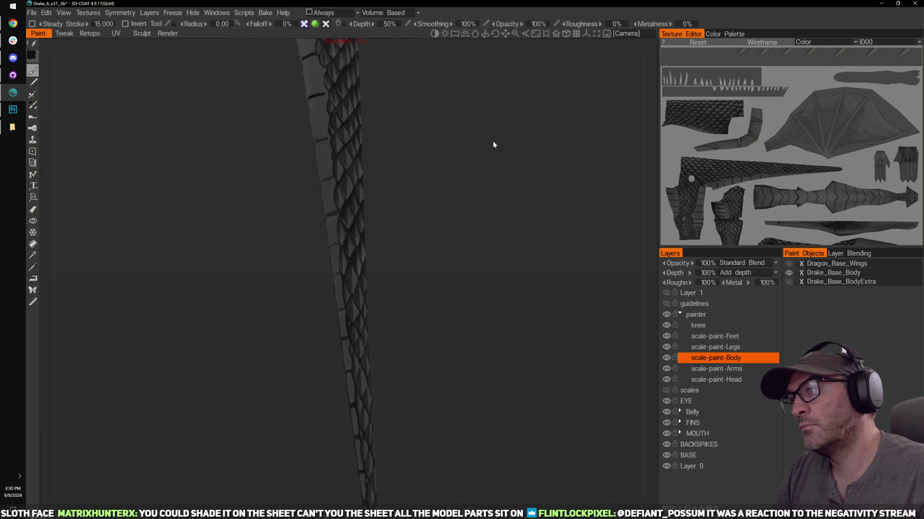
pyautogui.scroll(6, 479, 198)
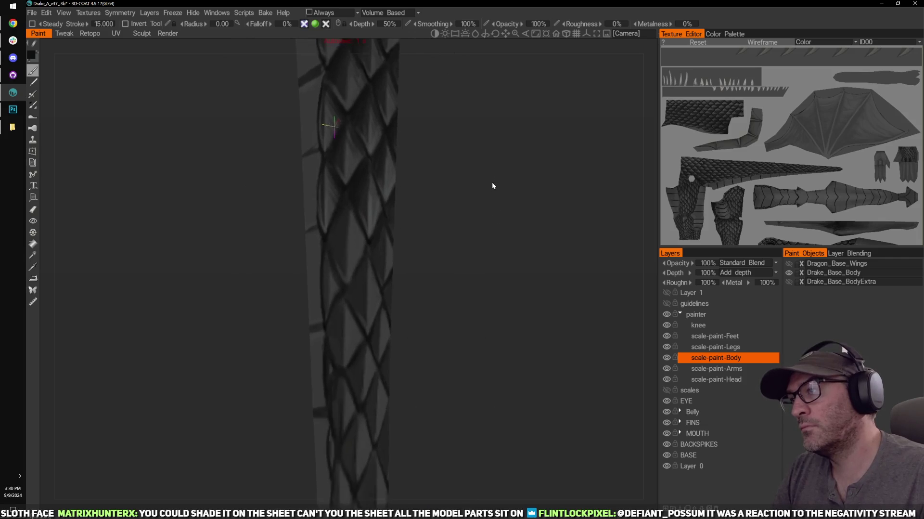
pyautogui.scroll(1, 500, 193)
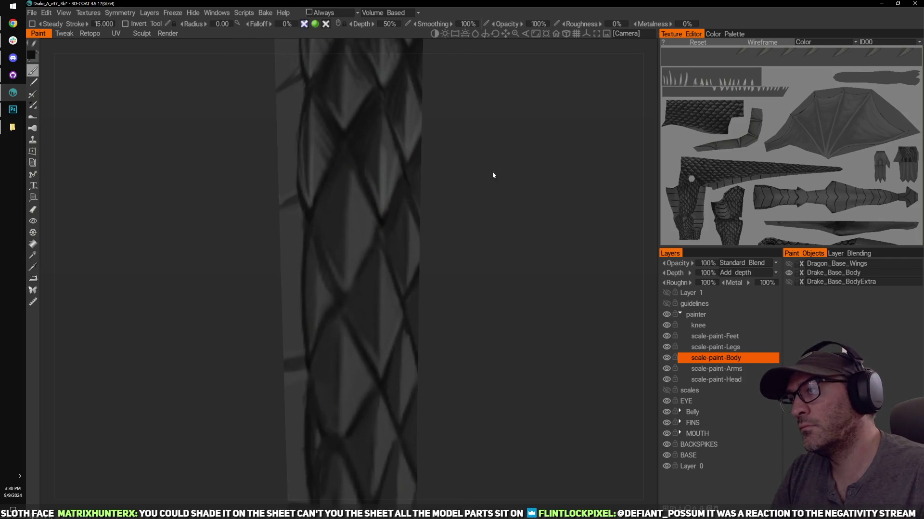
pyautogui.moveTo(492, 171); pyautogui.dragTo(466, 181)
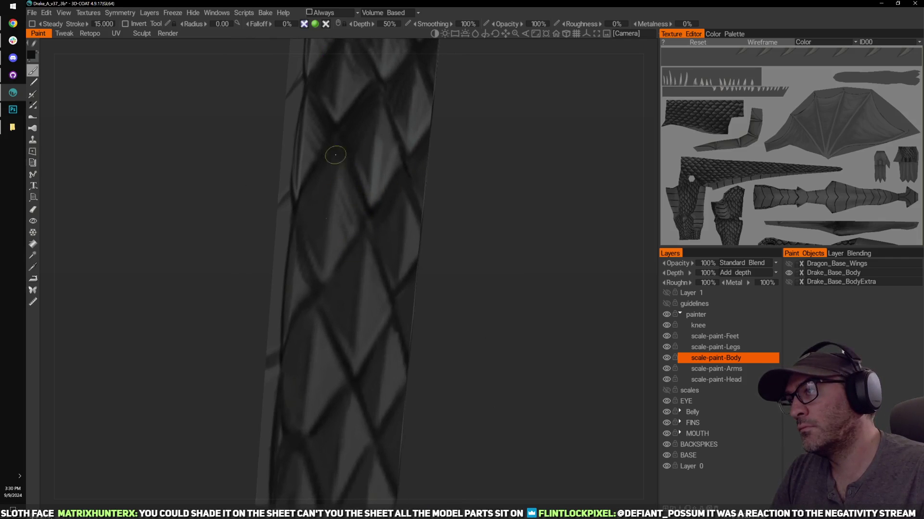
pyautogui.moveTo(452, 188); pyautogui.dragTo(432, 186)
# Step: Paint a gray highlight down the ridge of the lower hatched scale to its tip, and return to black
pyautogui.press('x')
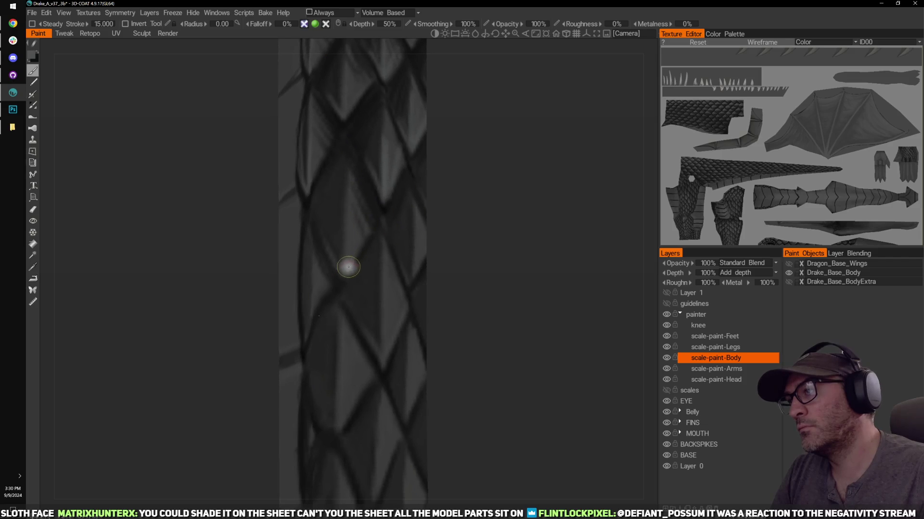
pyautogui.moveTo(342, 191); pyautogui.dragTo(344, 262)
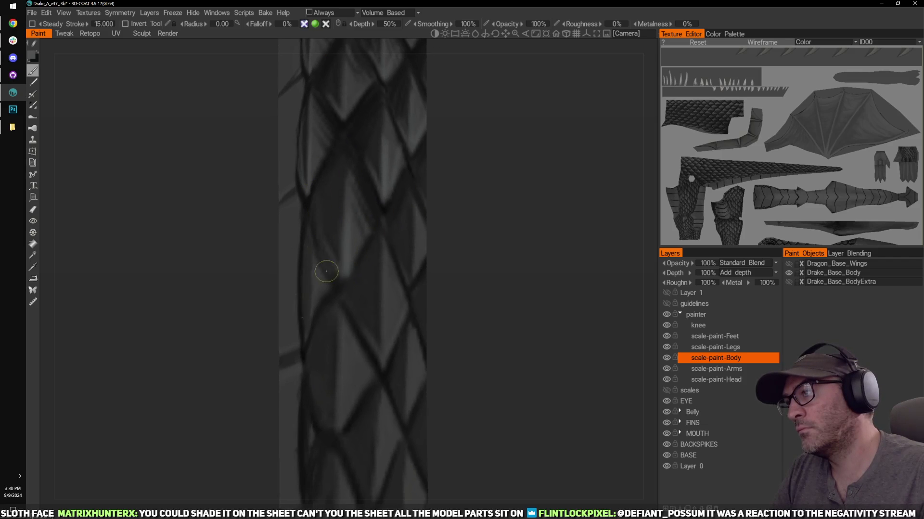
pyautogui.moveTo(476, 202); pyautogui.dragTo(459, 214)
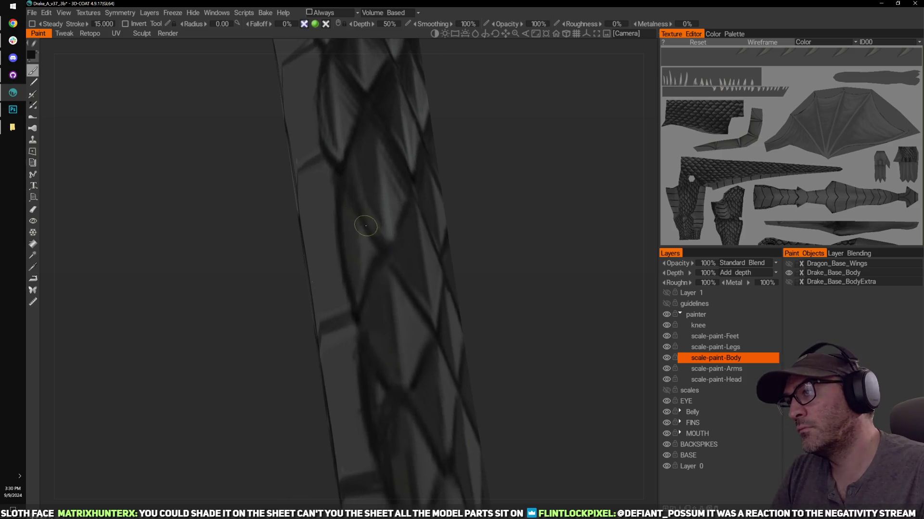
# Step: Paint faint gray highlights on the dark scale bordering the belly plates and check it against the whole tail tip
pyautogui.keyDown('alt'); pyautogui.moveTo(361, 269); pyautogui.dragTo(386, 221); pyautogui.keyUp('alt')
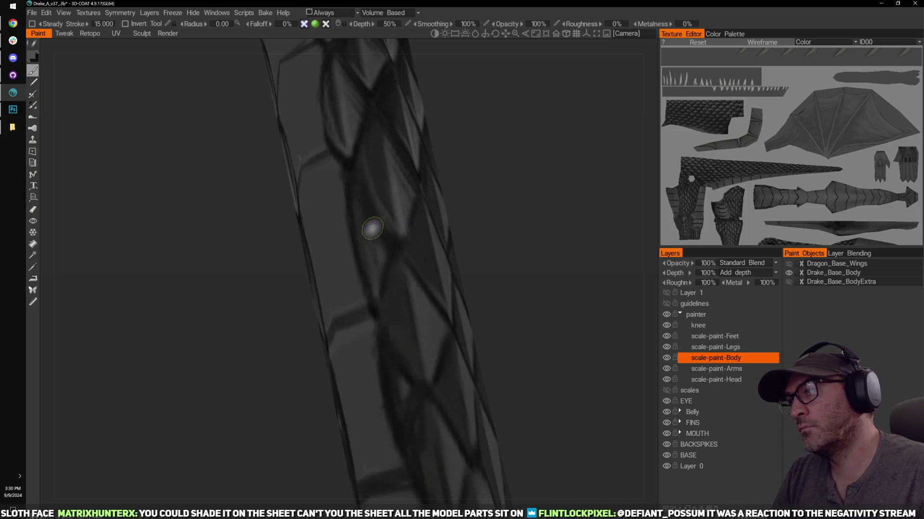
pyautogui.moveTo(506, 229); pyautogui.dragTo(484, 152, button='right')
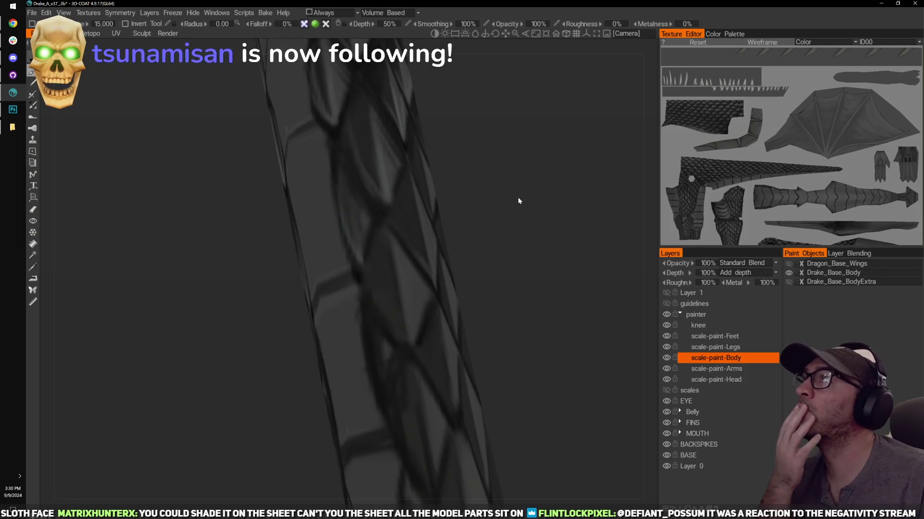
pyautogui.moveTo(518, 200); pyautogui.dragTo(512, 199, button='right')
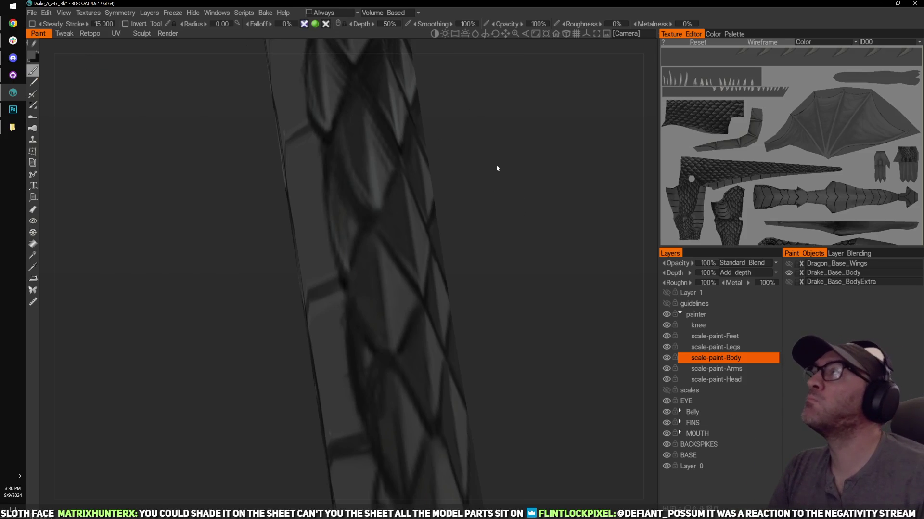
pyautogui.moveTo(513, 193); pyautogui.dragTo(527, 217)
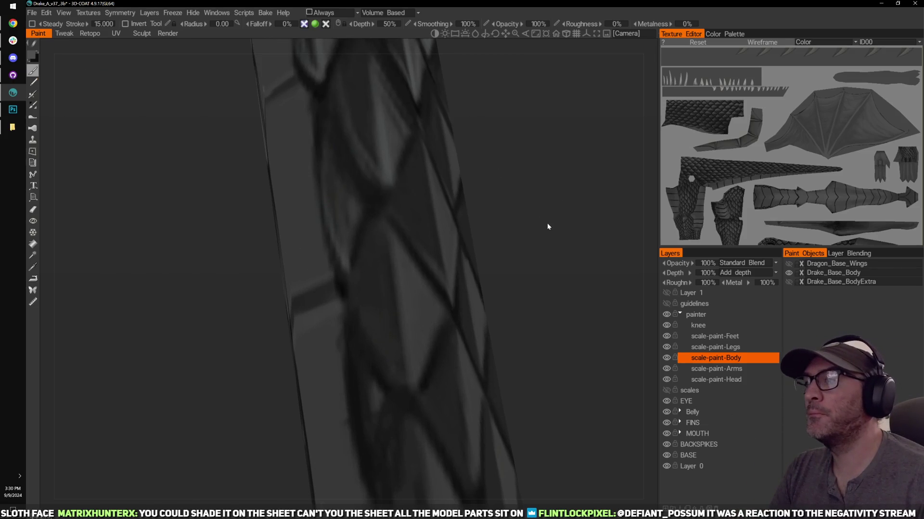
pyautogui.moveTo(547, 222); pyautogui.dragTo(527, 212, button='right')
pyautogui.moveTo(527, 212); pyautogui.dragTo(487, 230)
pyautogui.moveTo(487, 230); pyautogui.dragTo(478, 193, button='right')
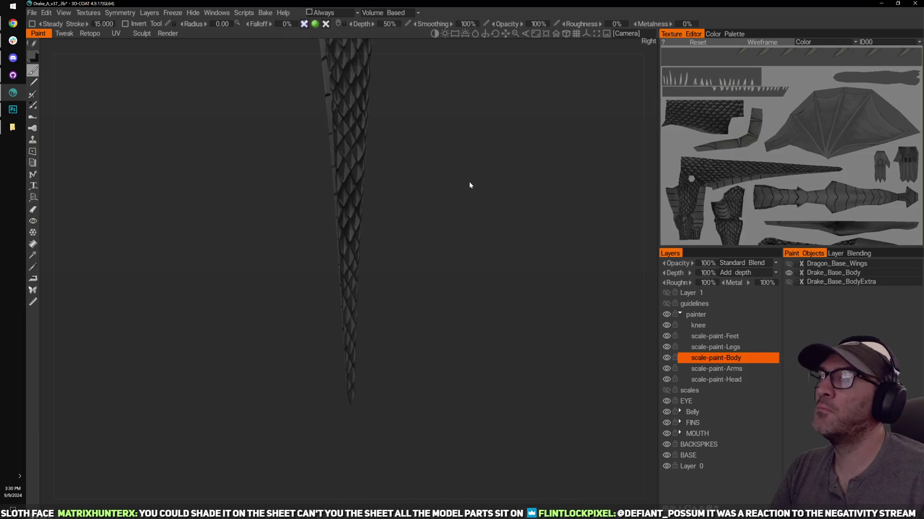
# Step: Examine the shading of the flank scales from the tail tip upward to find where the hatched scales end
pyautogui.scroll(5, 469, 184)
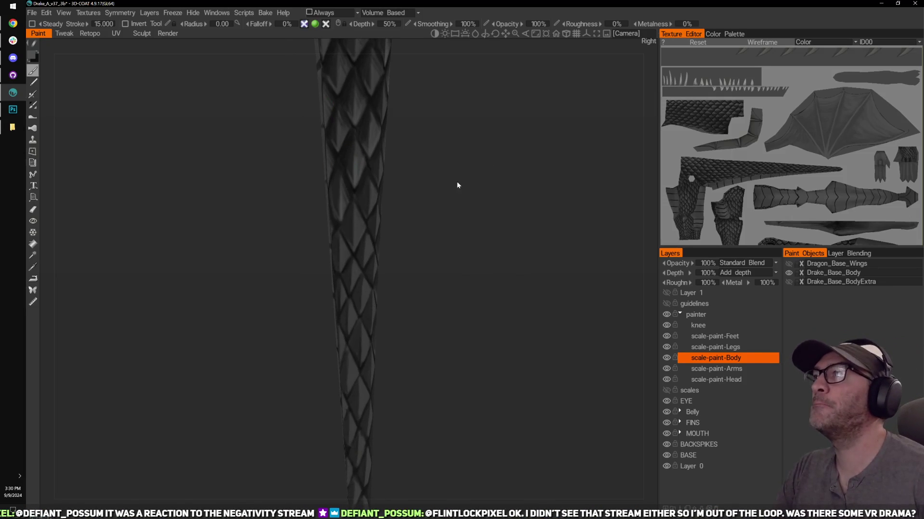
pyautogui.scroll(4, 476, 169)
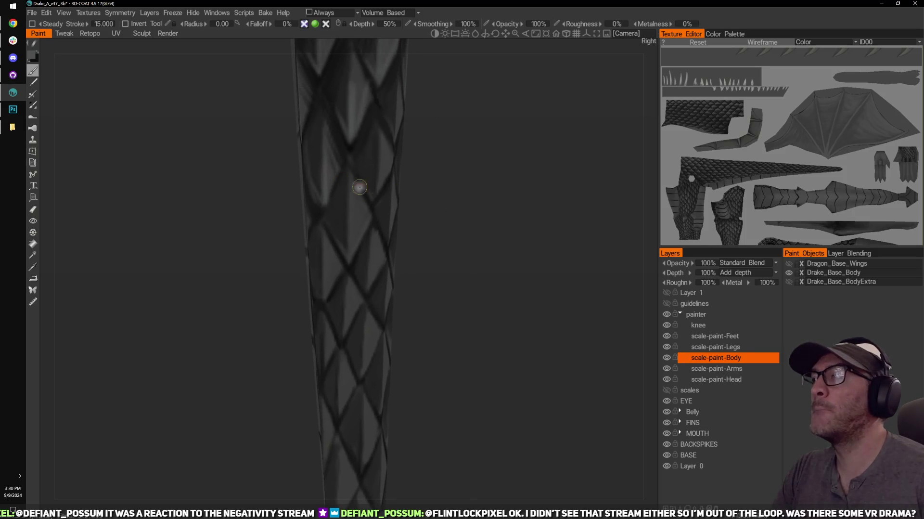
pyautogui.moveTo(443, 111); pyautogui.dragTo(467, 299, button='middle')
pyautogui.moveTo(500, 187)
pyautogui.mouseDown(button='middle')
pyautogui.moveTo(479, 232)
pyautogui.moveTo(482, 288)
pyautogui.mouseUp(button='middle')
pyautogui.moveTo(495, 169); pyautogui.dragTo(501, 223, button='middle')
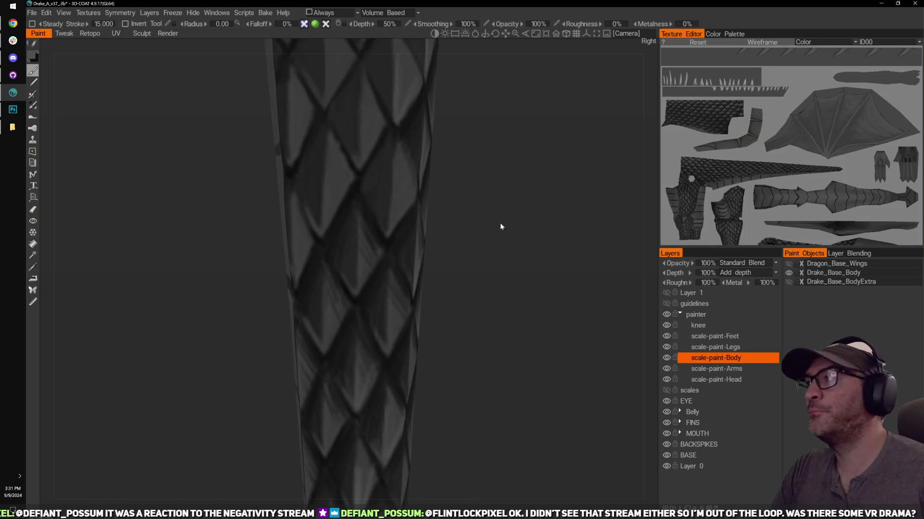
pyautogui.moveTo(500, 223); pyautogui.dragTo(519, 207, button='right')
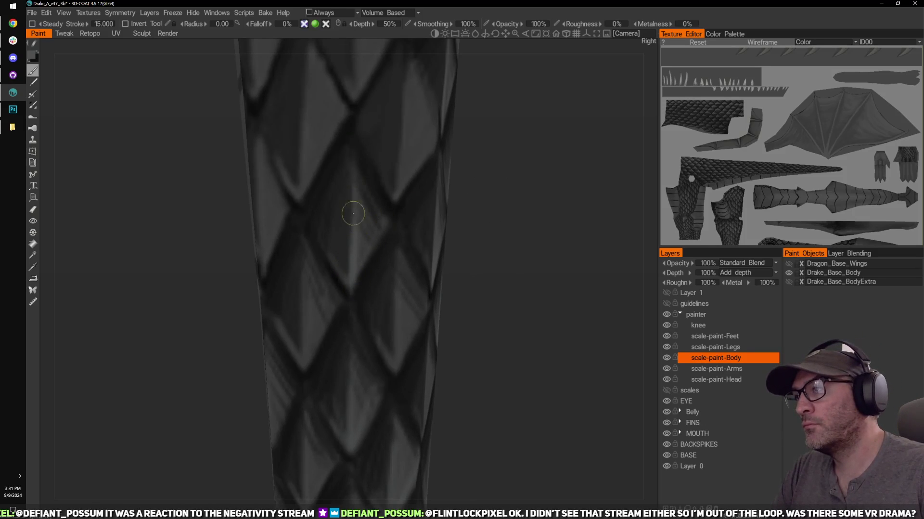
pyautogui.moveTo(457, 221); pyautogui.dragTo(429, 224)
pyautogui.moveTo(357, 221); pyautogui.dragTo(473, 198, button='right')
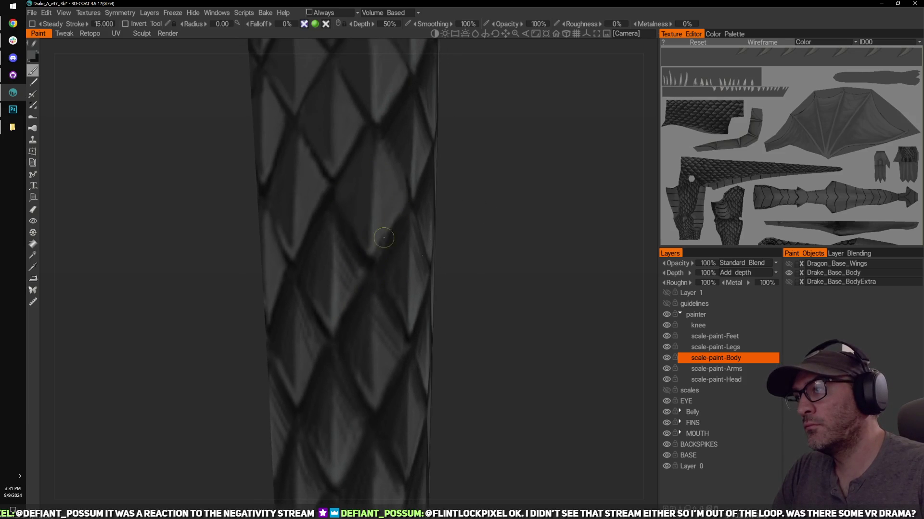
pyautogui.moveTo(486, 220); pyautogui.dragTo(492, 194)
pyautogui.moveTo(493, 194); pyautogui.dragTo(453, 235, button='right')
pyautogui.moveTo(453, 188); pyautogui.dragTo(464, 289, button='middle')
pyautogui.moveTo(460, 113); pyautogui.dragTo(495, 387, button='middle')
# Step: Hatch black shading over the upper edges of the first smooth flank scale above the hatched ones and add gray highlights
pyautogui.moveTo(485, 168); pyautogui.dragTo(530, 178)
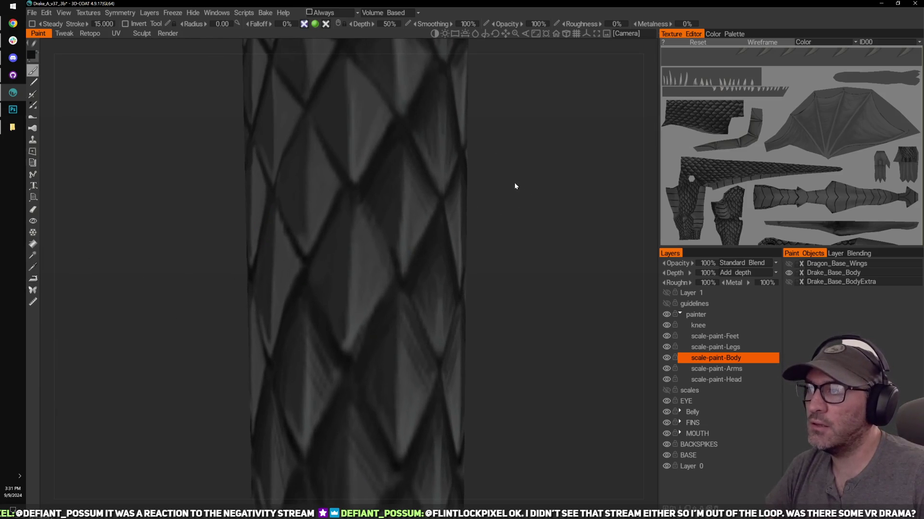
pyautogui.moveTo(236, 227); pyautogui.dragTo(246, 224)
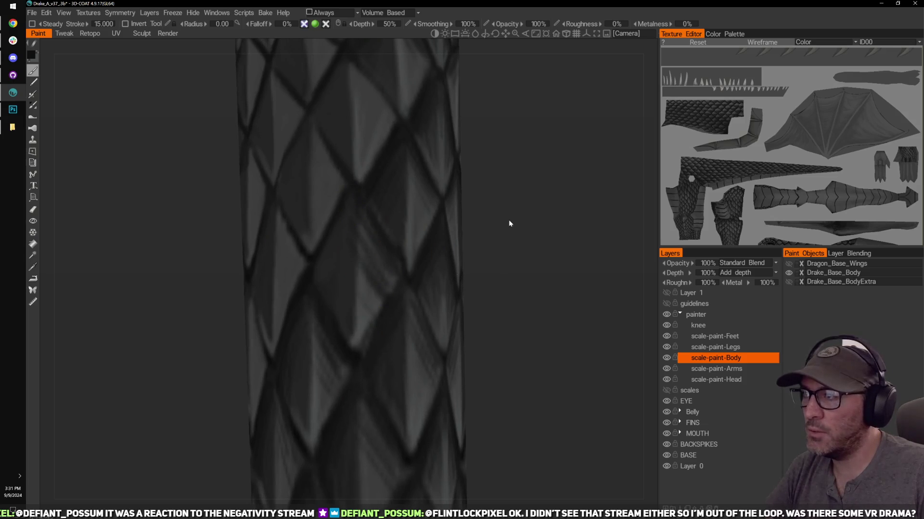
pyautogui.moveTo(508, 223)
pyautogui.mouseDown()
pyautogui.moveTo(461, 214)
pyautogui.moveTo(349, 240)
pyautogui.mouseUp()
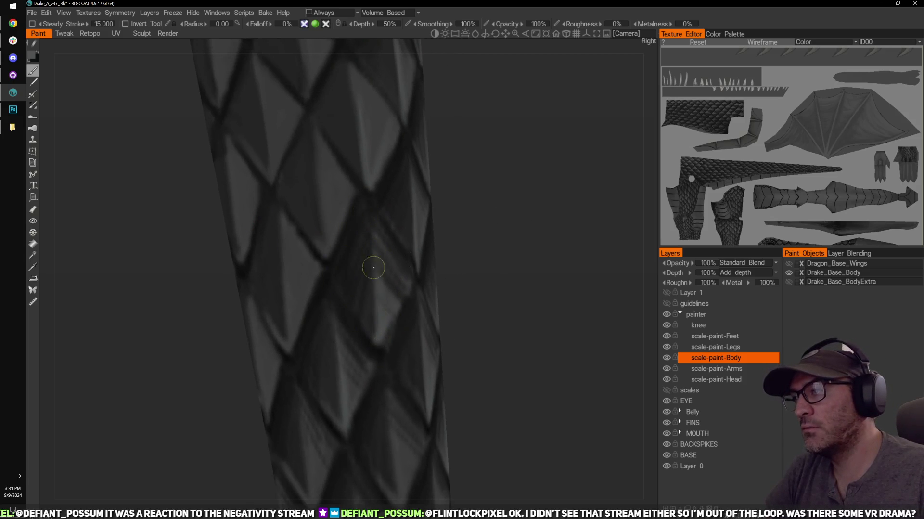
pyautogui.moveTo(468, 288)
pyautogui.mouseDown()
pyautogui.moveTo(450, 276)
pyautogui.moveTo(489, 250)
pyautogui.moveTo(392, 322)
pyautogui.mouseUp()
pyautogui.moveTo(495, 294)
pyautogui.mouseDown()
pyautogui.moveTo(508, 220)
pyautogui.moveTo(514, 232)
pyautogui.moveTo(486, 208)
pyautogui.moveTo(502, 212)
pyautogui.mouseUp()
# Step: Hatch the flank scale diagonally above, toward the belly side, with black and return to gray for its highlights
pyautogui.press('v')
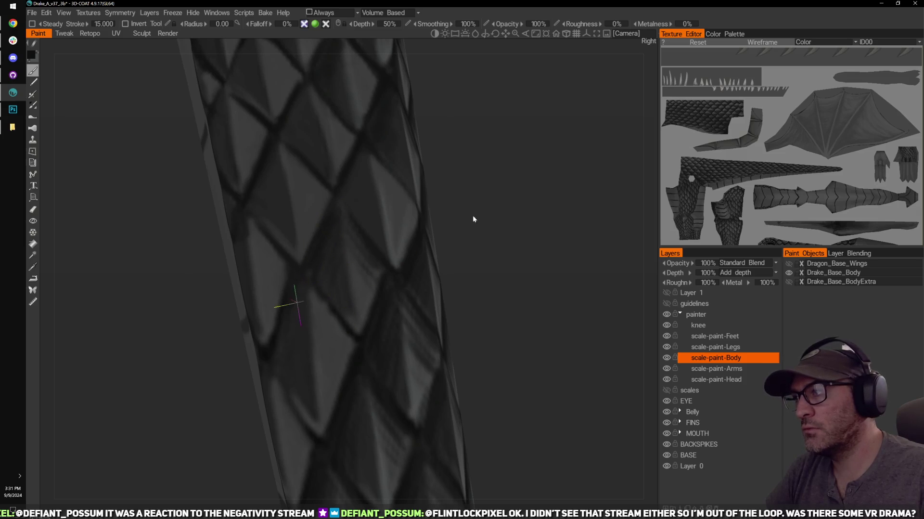
pyautogui.moveTo(472, 218); pyautogui.dragTo(486, 216)
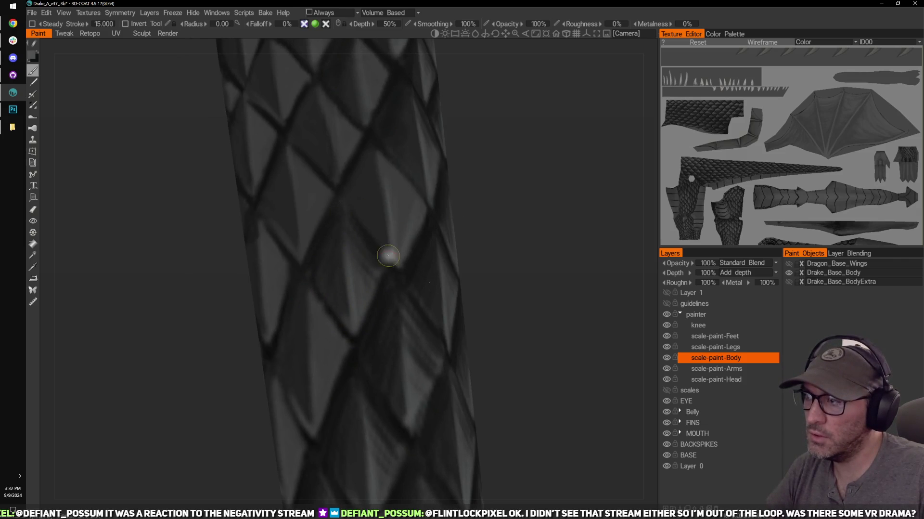
pyautogui.moveTo(505, 241); pyautogui.dragTo(474, 262)
# Step: Hatch black streaks along the upper edge of the adjoining smooth flank scale and switch to gray for its ridge
pyautogui.moveTo(524, 212); pyautogui.dragTo(581, 219)
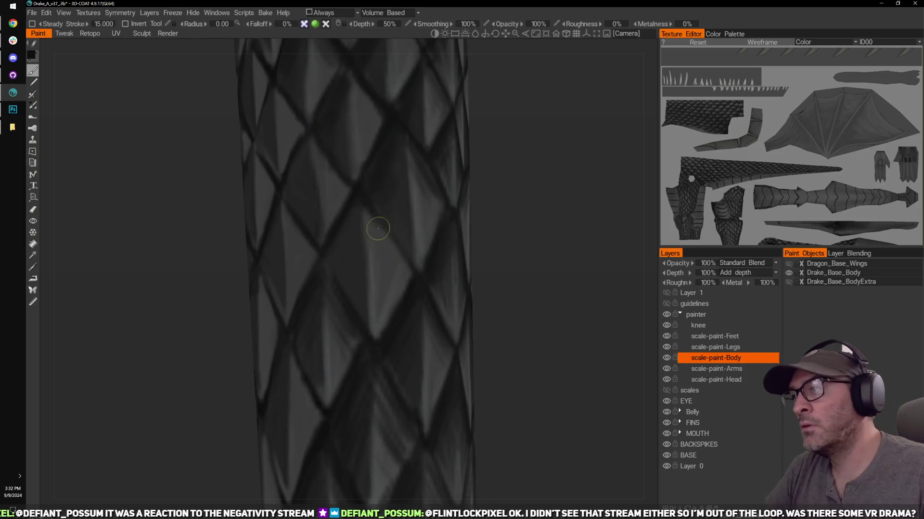
pyautogui.moveTo(377, 245); pyautogui.dragTo(398, 281)
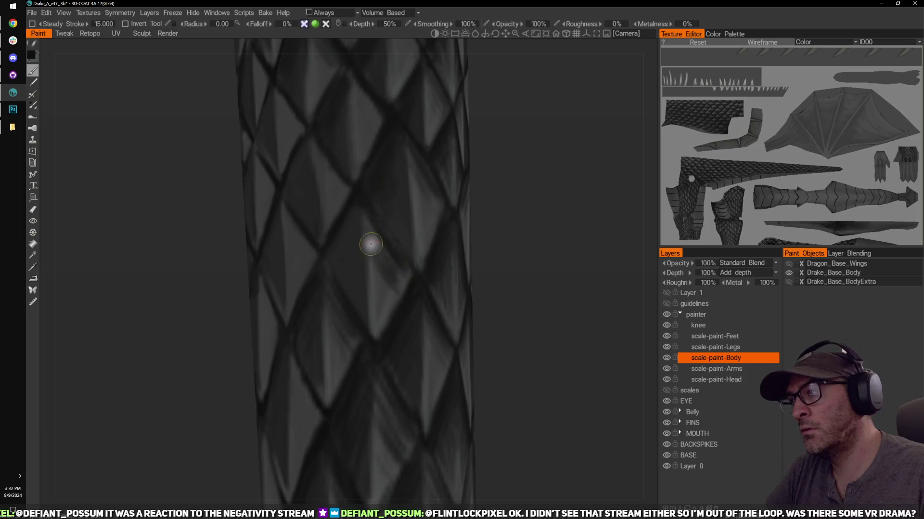
pyautogui.keyDown('alt'); pyautogui.moveTo(370, 244); pyautogui.dragTo(380, 246); pyautogui.keyUp('alt')
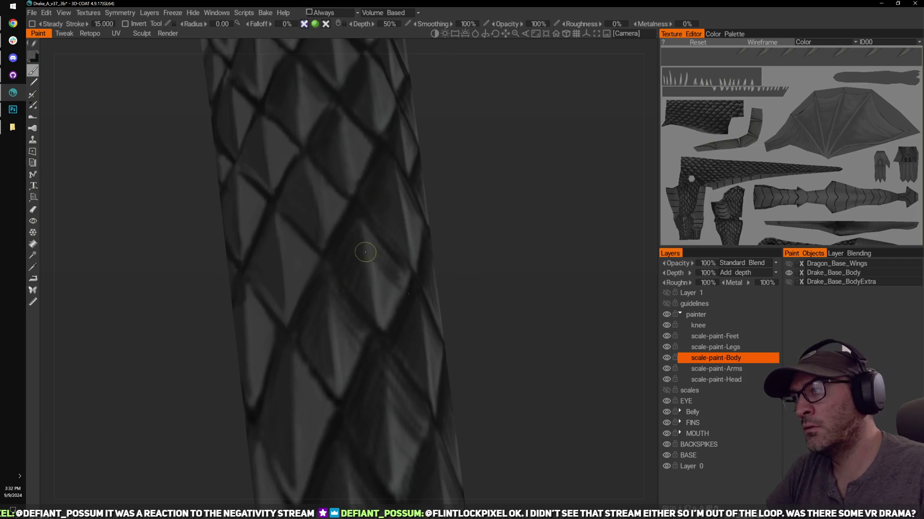
# Step: Examine the newly hatched flank scales from several angles, down toward the belly border and across the whole tail
pyautogui.moveTo(366, 252)
pyautogui.keyDown('alt'); pyautogui.mouseDown()
pyautogui.moveTo(488, 286)
pyautogui.moveTo(438, 273)
pyautogui.mouseUp(); pyautogui.keyUp('alt')
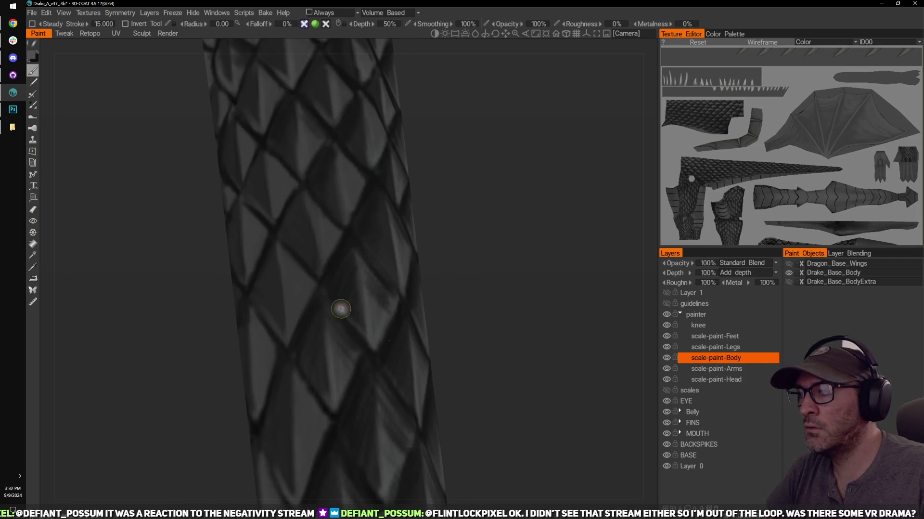
pyautogui.keyDown('alt'); pyautogui.moveTo(442, 318); pyautogui.dragTo(330, 313); pyautogui.keyUp('alt')
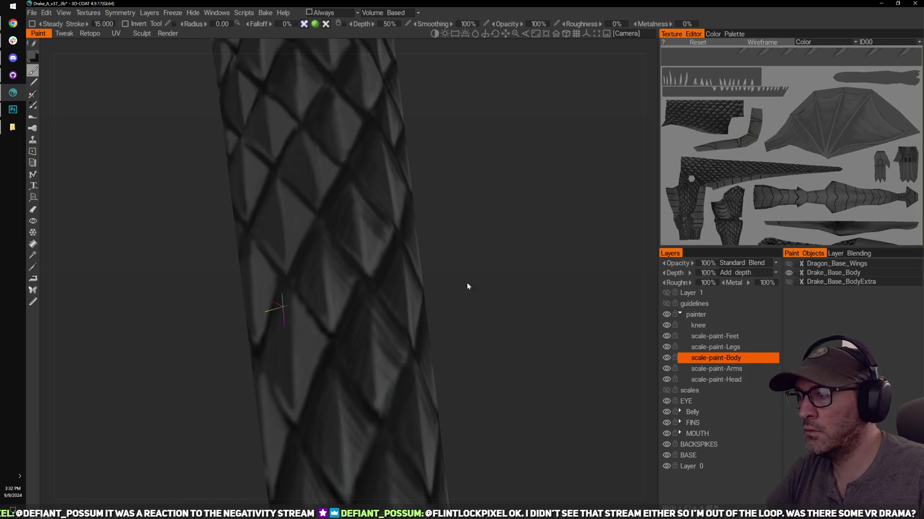
pyautogui.keyDown('alt'); pyautogui.moveTo(467, 285); pyautogui.dragTo(364, 323); pyautogui.keyUp('alt')
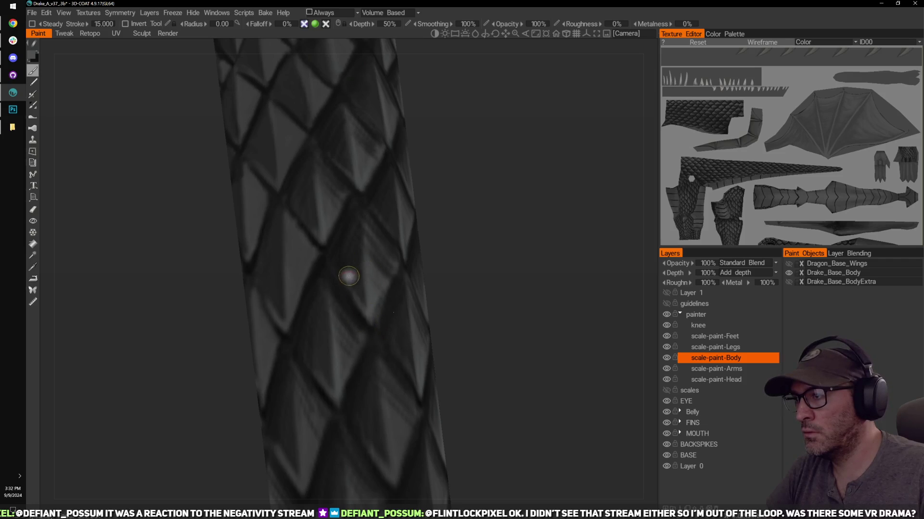
pyautogui.keyDown('alt'); pyautogui.moveTo(437, 235); pyautogui.dragTo(369, 290); pyautogui.keyUp('alt')
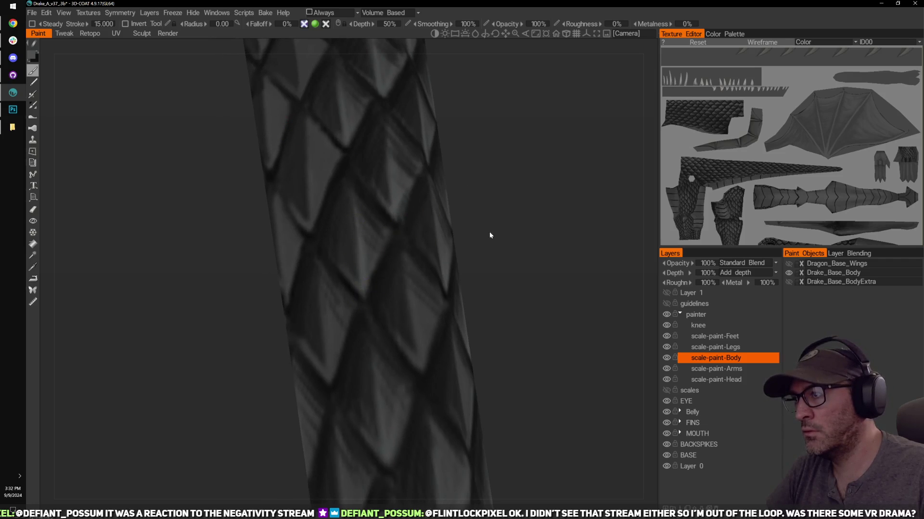
pyautogui.keyDown('alt'); pyautogui.moveTo(489, 234); pyautogui.dragTo(363, 233); pyautogui.keyUp('alt')
pyautogui.keyDown('alt'); pyautogui.moveTo(289, 129); pyautogui.dragTo(425, 226); pyautogui.keyUp('alt')
pyautogui.press('x')
pyautogui.keyDown('alt'); pyautogui.moveTo(503, 169); pyautogui.dragTo(362, 206); pyautogui.keyUp('alt')
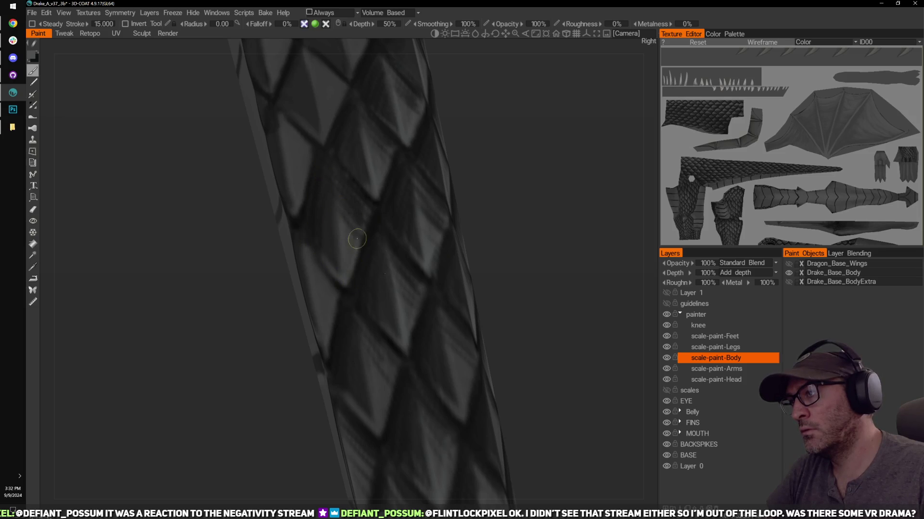
pyautogui.scroll(-3, 357, 239)
pyautogui.scroll(-2, 456, 193)
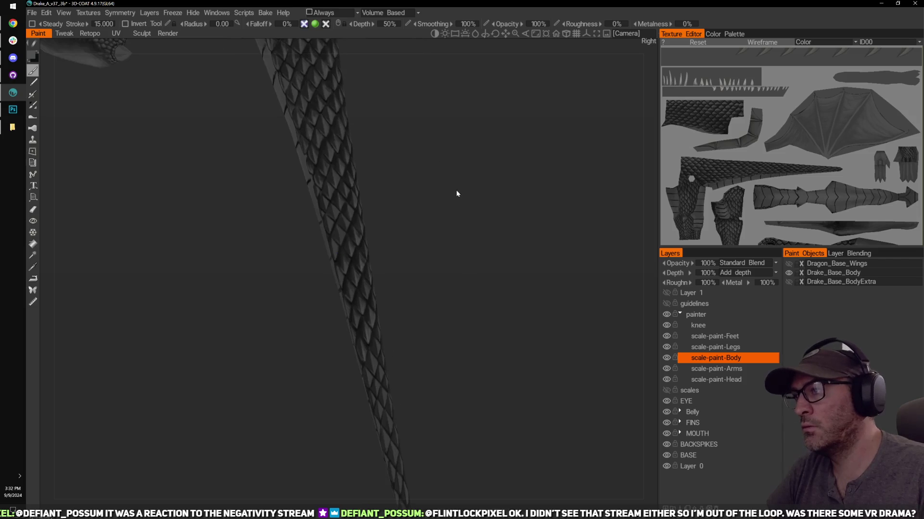
# Step: Darken the upper edge of a scale near the top side of the tail with black strokes
pyautogui.moveTo(457, 190)
pyautogui.mouseDown()
pyautogui.moveTo(397, 235)
pyautogui.moveTo(452, 224)
pyautogui.moveTo(454, 206)
pyautogui.mouseUp()
pyautogui.moveTo(457, 169); pyautogui.dragTo(496, 175, button='right')
pyautogui.moveTo(497, 175); pyautogui.dragTo(476, 232, button='middle')
pyautogui.moveTo(476, 232); pyautogui.dragTo(481, 226)
pyautogui.moveTo(481, 226); pyautogui.dragTo(507, 220, button='right')
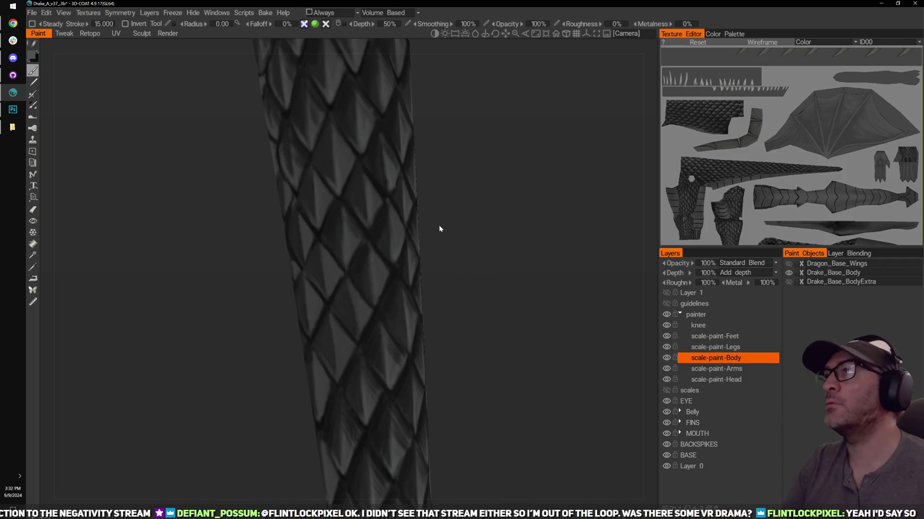
pyautogui.moveTo(498, 238)
pyautogui.mouseDown()
pyautogui.moveTo(516, 181)
pyautogui.moveTo(481, 191)
pyautogui.moveTo(563, 157)
pyautogui.moveTo(544, 207)
pyautogui.moveTo(525, 203)
pyautogui.moveTo(576, 193)
pyautogui.moveTo(544, 208)
pyautogui.mouseUp()
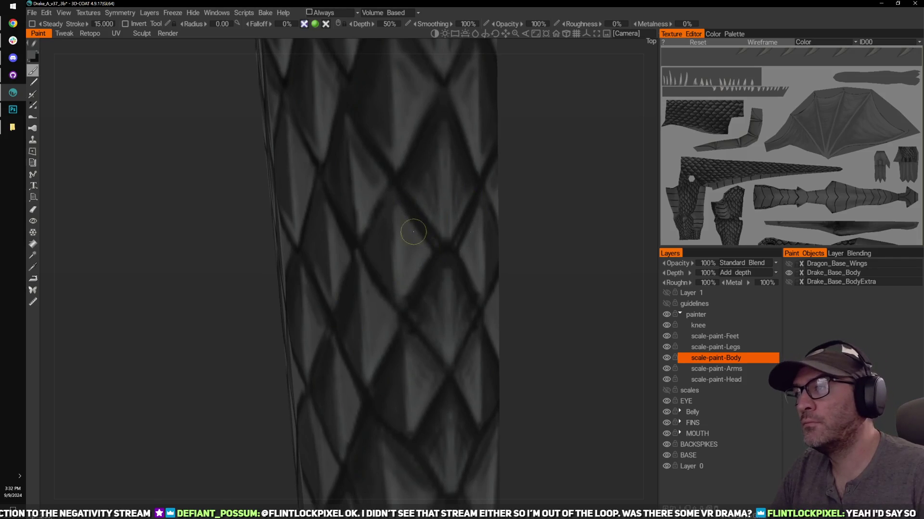
pyautogui.moveTo(403, 208); pyautogui.dragTo(426, 240)
pyautogui.moveTo(537, 223); pyautogui.dragTo(533, 232)
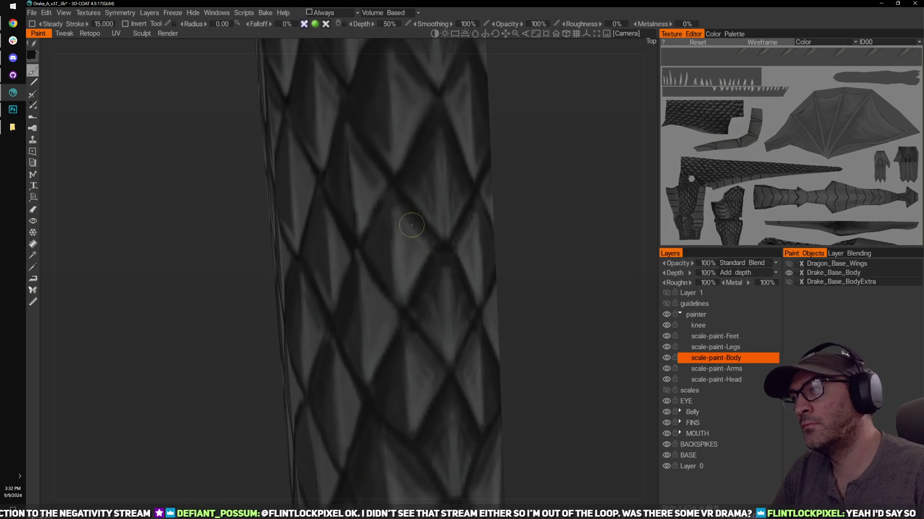
# Step: Deepen the black shading along the upper edges of the neighboring scales, working from the tail's top side toward the flank
pyautogui.moveTo(531, 226); pyautogui.dragTo(377, 230)
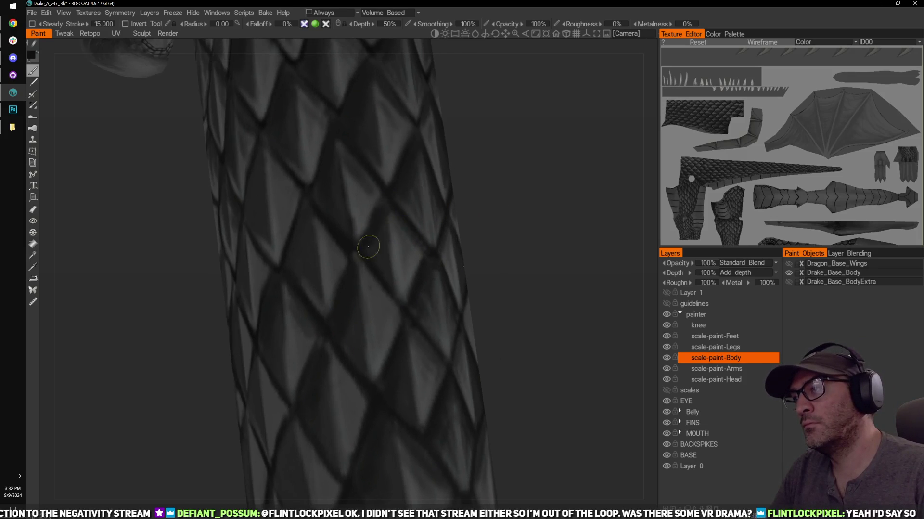
pyautogui.moveTo(525, 229); pyautogui.dragTo(548, 220, button='middle')
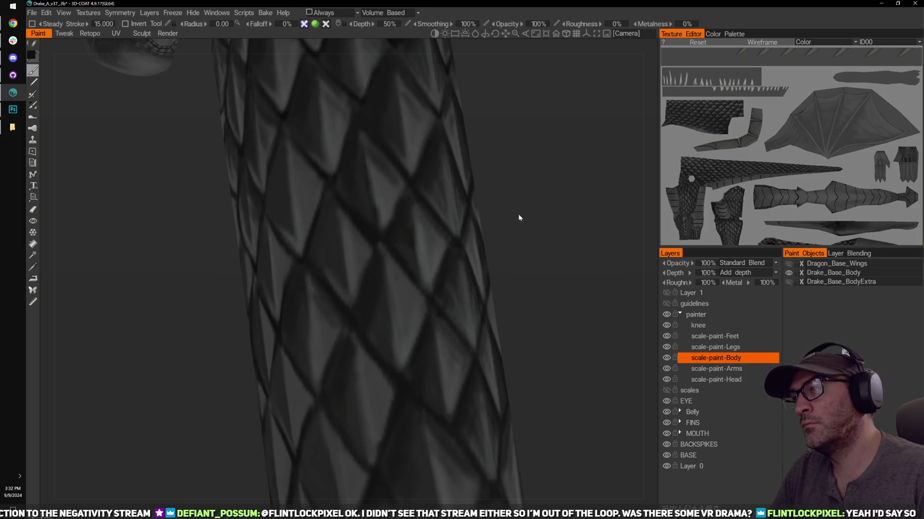
pyautogui.moveTo(518, 217); pyautogui.dragTo(342, 218)
pyautogui.moveTo(504, 208); pyautogui.dragTo(299, 241)
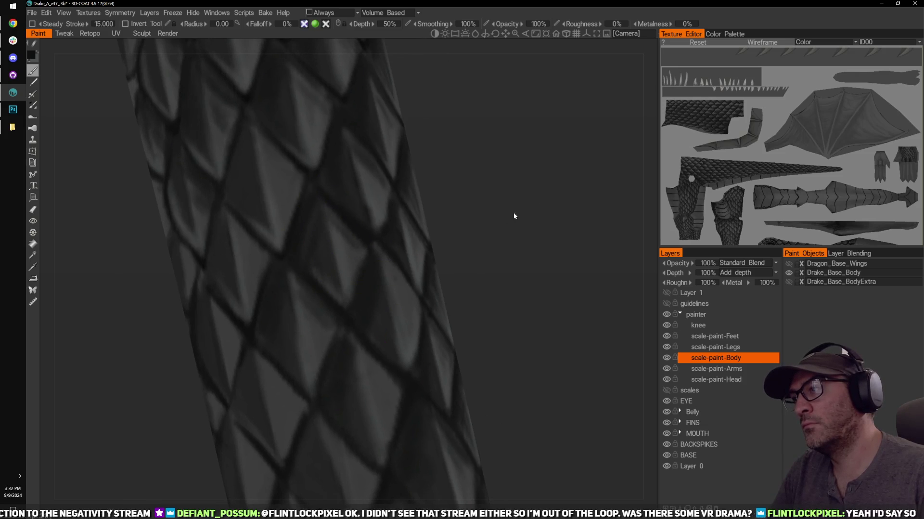
pyautogui.moveTo(513, 212); pyautogui.dragTo(367, 212)
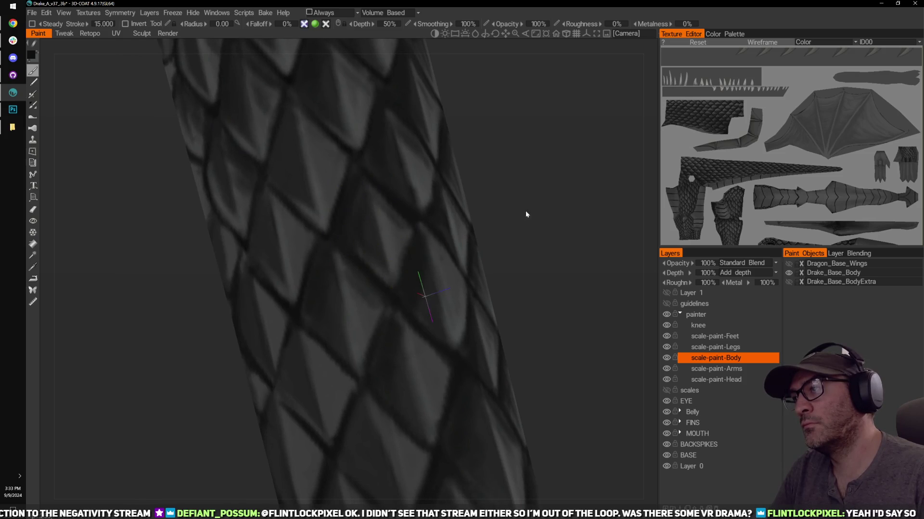
# Step: Darken the upper edges of the scales in the middle of the tail's flank with black strokes
pyautogui.moveTo(526, 214)
pyautogui.mouseDown()
pyautogui.moveTo(537, 227)
pyautogui.moveTo(556, 189)
pyautogui.mouseUp()
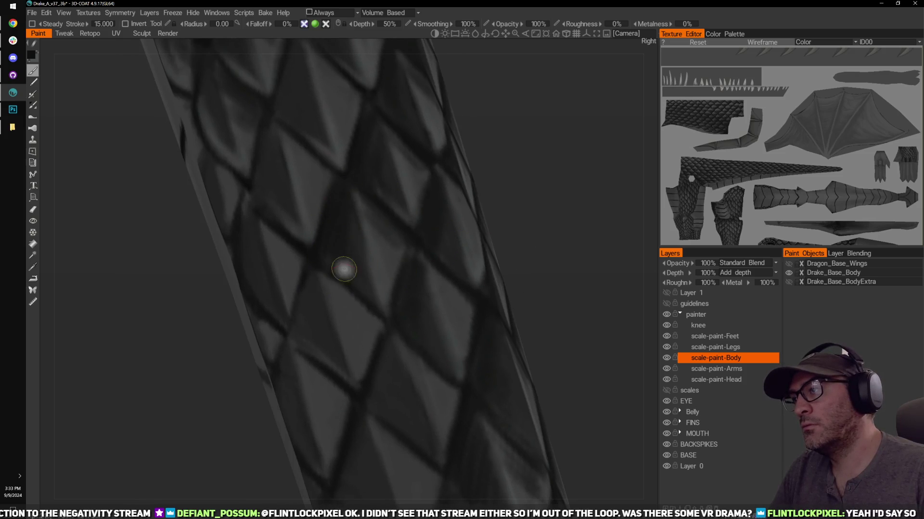
pyautogui.moveTo(544, 214); pyautogui.dragTo(560, 237, button='middle')
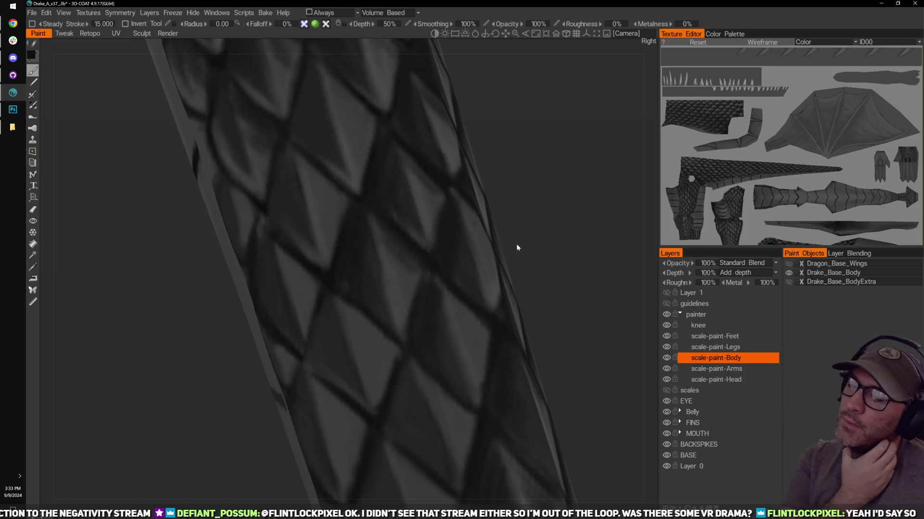
pyautogui.moveTo(518, 108)
pyautogui.mouseDown()
pyautogui.moveTo(504, 153)
pyautogui.moveTo(486, 130)
pyautogui.moveTo(495, 169)
pyautogui.moveTo(534, 159)
pyautogui.moveTo(533, 144)
pyautogui.moveTo(303, 196)
pyautogui.mouseUp()
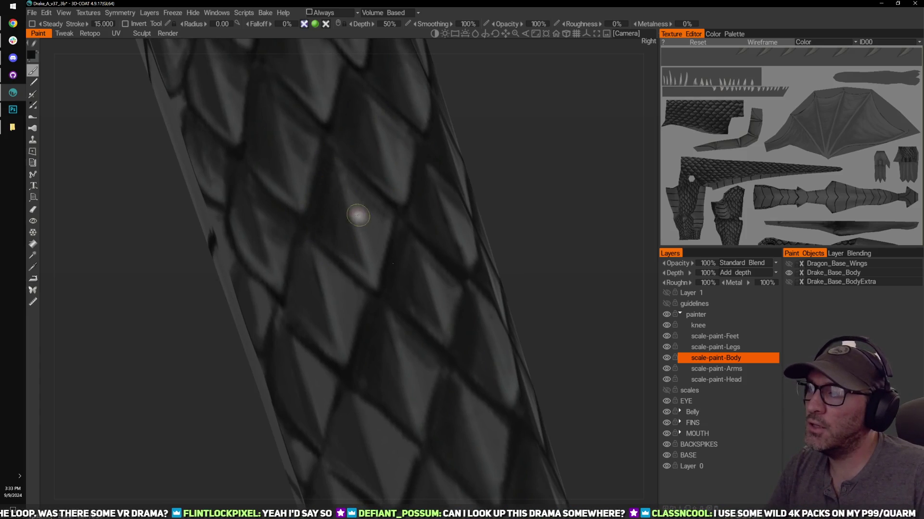
pyautogui.moveTo(533, 190); pyautogui.dragTo(527, 169)
pyautogui.moveTo(524, 134); pyautogui.dragTo(500, 136)
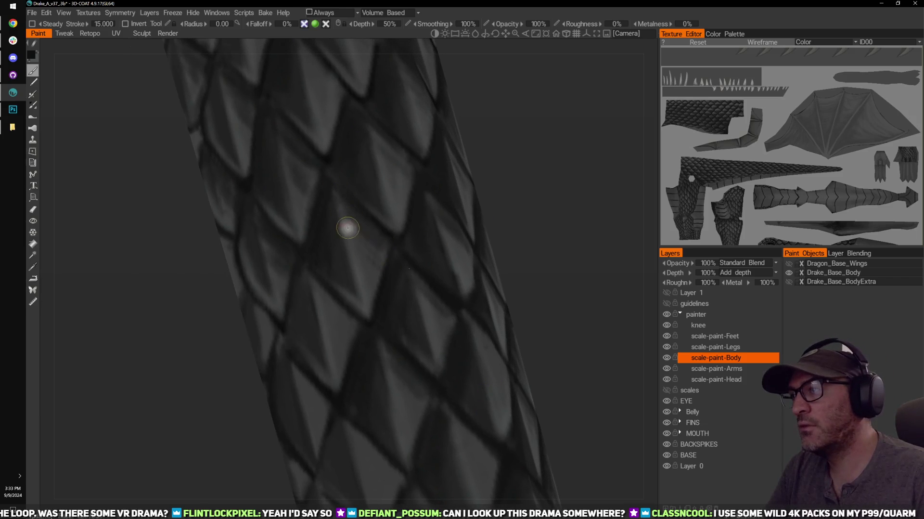
pyautogui.moveTo(479, 222); pyautogui.dragTo(323, 206, button='right')
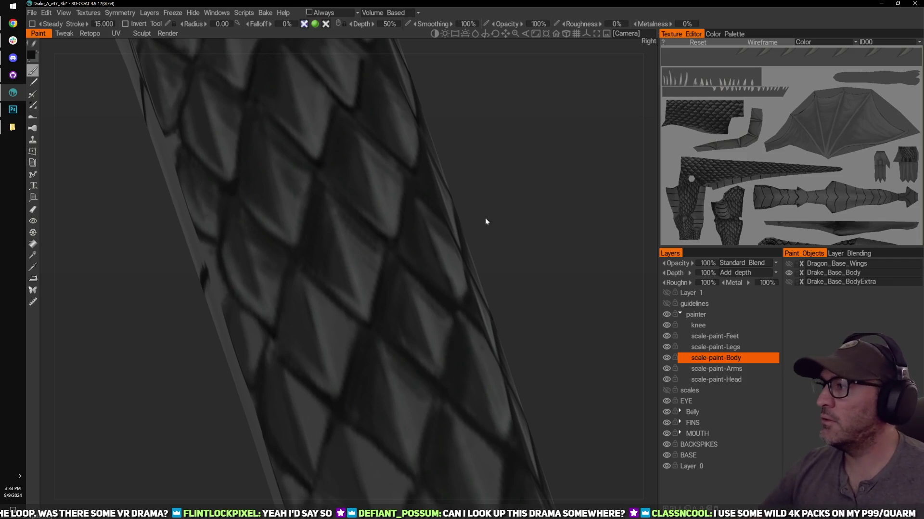
# Step: Deepen the black shading on the neighboring flank scales, working down toward the belly border
pyautogui.moveTo(509, 160); pyautogui.dragTo(547, 182, button='right')
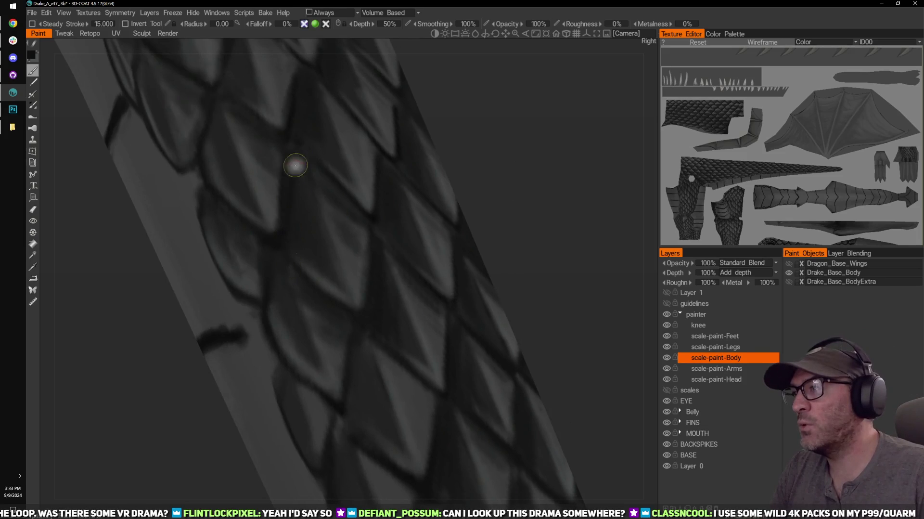
pyautogui.moveTo(451, 193); pyautogui.dragTo(473, 171)
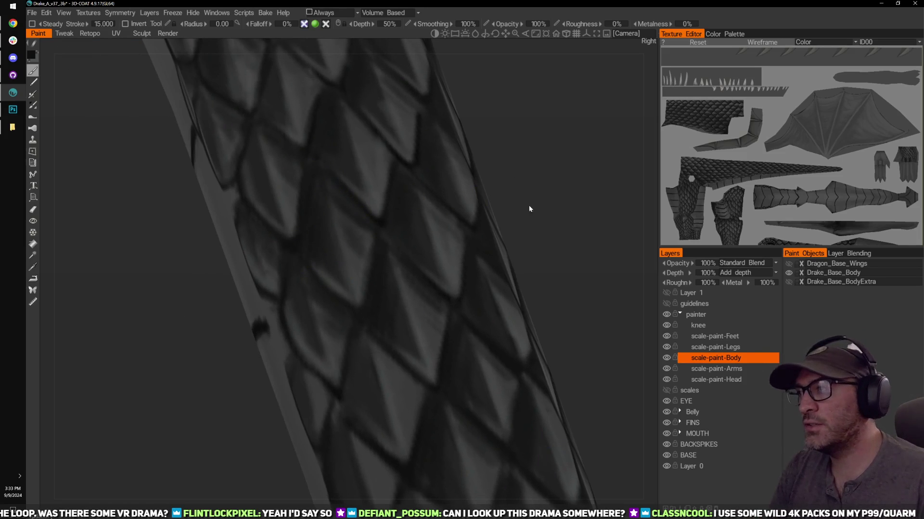
pyautogui.moveTo(523, 173); pyautogui.dragTo(336, 243, button='middle')
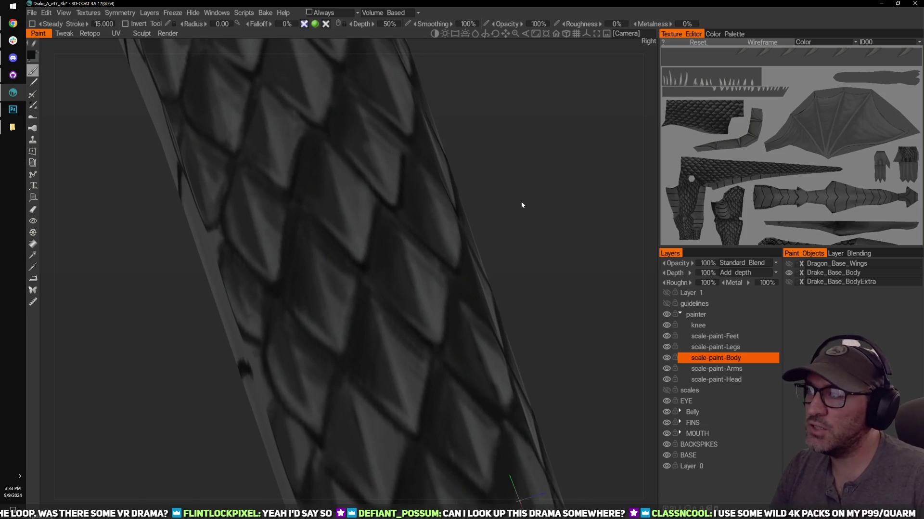
pyautogui.moveTo(521, 205); pyautogui.dragTo(551, 150, button='middle')
pyautogui.moveTo(559, 416); pyautogui.dragTo(544, 135, button='middle')
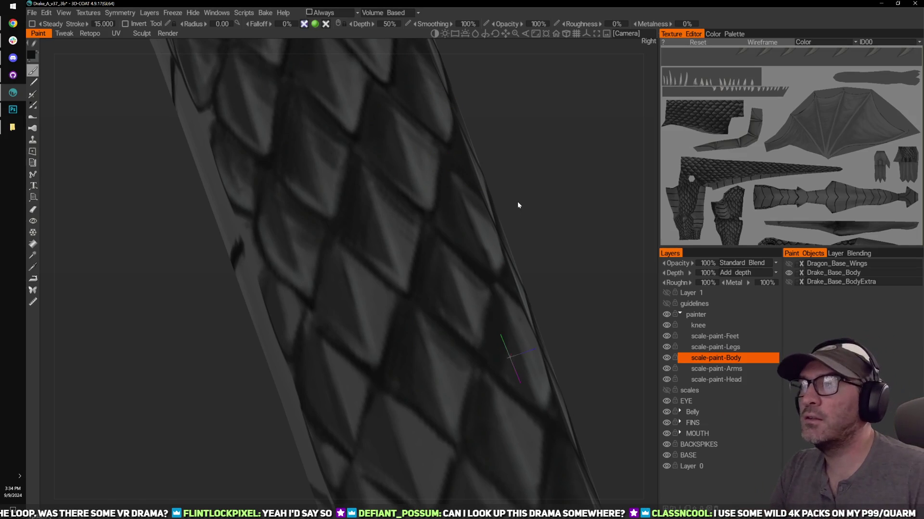
# Step: Hatch black shading beside the ridges of the next flank scales near the belly border
pyautogui.moveTo(517, 201)
pyautogui.mouseDown()
pyautogui.moveTo(493, 152)
pyautogui.moveTo(539, 165)
pyautogui.moveTo(532, 155)
pyautogui.moveTo(532, 173)
pyautogui.mouseUp()
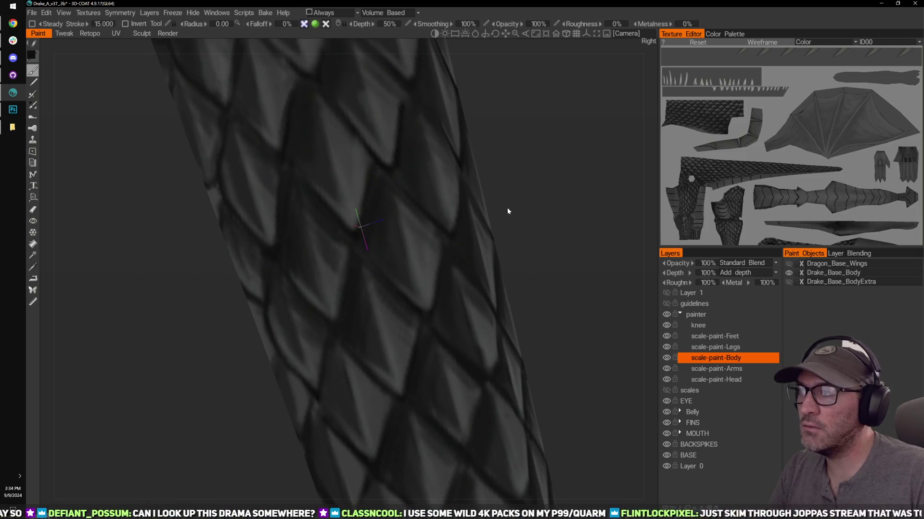
pyautogui.moveTo(508, 207); pyautogui.dragTo(542, 179)
pyautogui.moveTo(547, 235)
pyautogui.mouseDown()
pyautogui.moveTo(546, 214)
pyautogui.moveTo(519, 202)
pyautogui.moveTo(326, 239)
pyautogui.mouseUp()
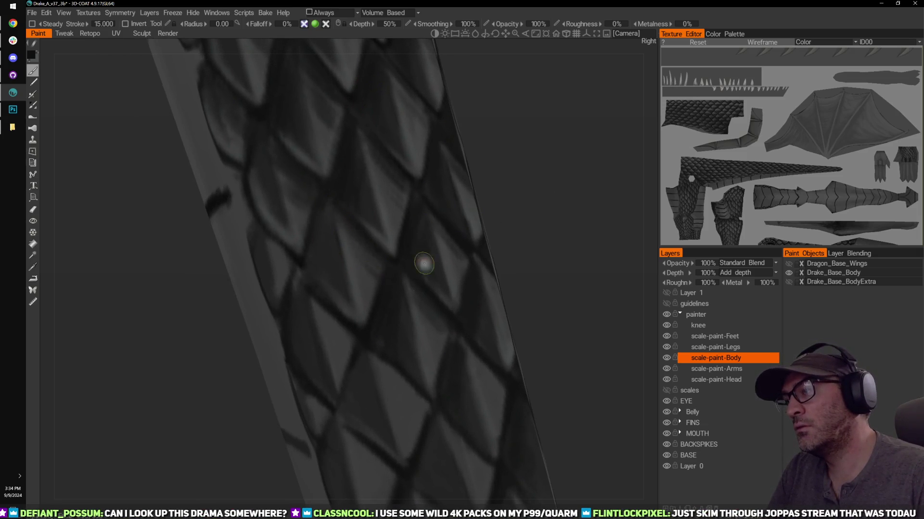
pyautogui.moveTo(524, 226)
pyautogui.mouseDown()
pyautogui.moveTo(529, 193)
pyautogui.moveTo(324, 189)
pyautogui.mouseUp()
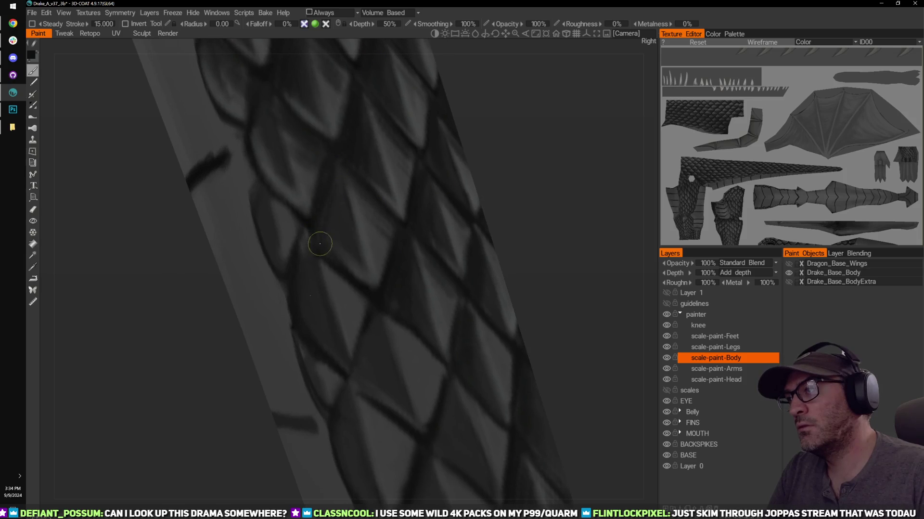
pyautogui.moveTo(478, 216); pyautogui.dragTo(500, 200)
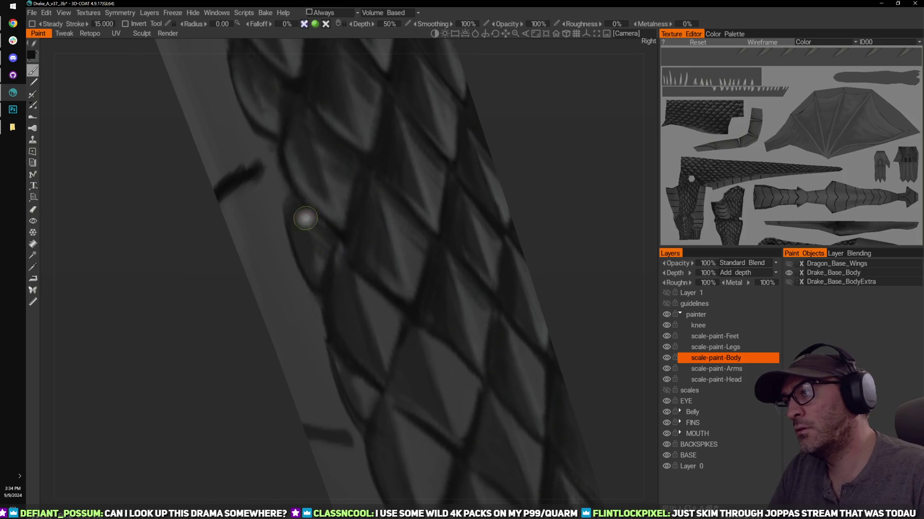
# Step: Paint gray ridge highlights on the two scales along the belly border, finishing with black as the paint color
pyautogui.press('v')
pyautogui.moveTo(299, 235); pyautogui.dragTo(318, 280)
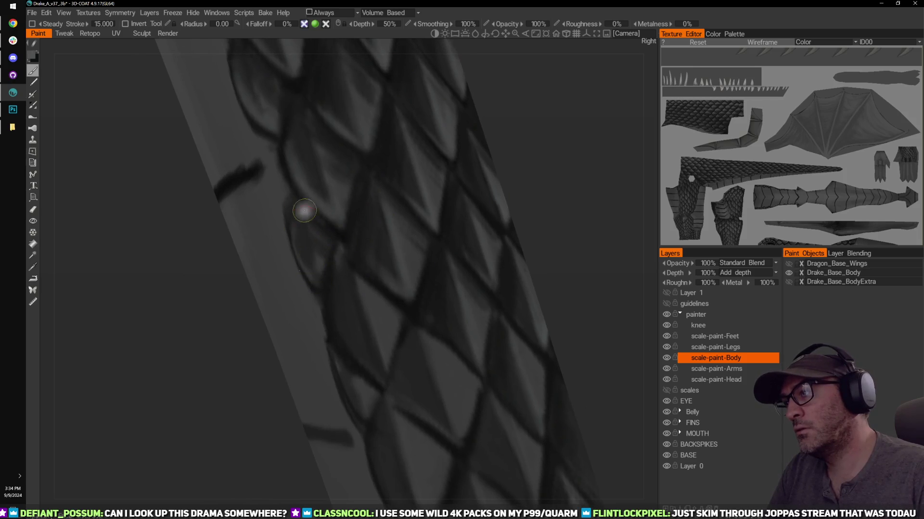
pyautogui.moveTo(304, 210); pyautogui.dragTo(316, 273)
pyautogui.moveTo(299, 232); pyautogui.dragTo(318, 265)
pyautogui.moveTo(540, 202); pyautogui.dragTo(552, 161, button='middle')
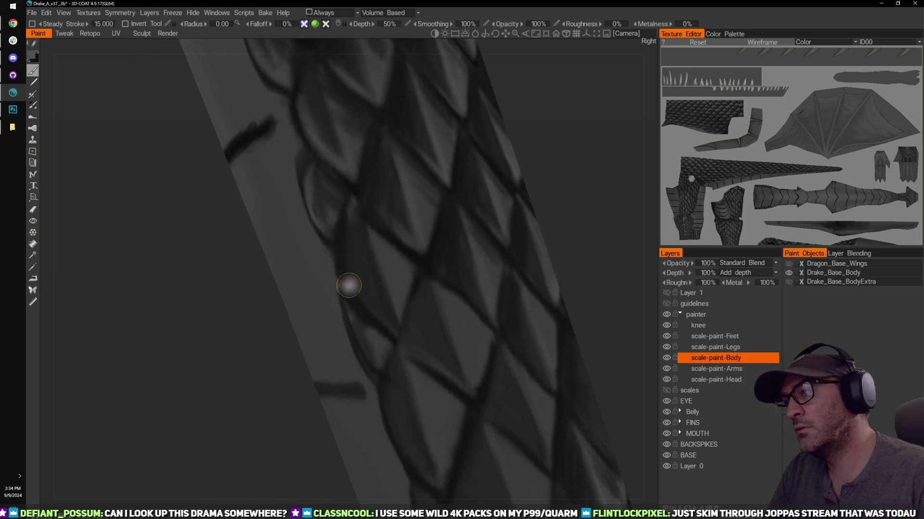
pyautogui.moveTo(347, 236); pyautogui.dragTo(372, 321)
pyautogui.press('v')
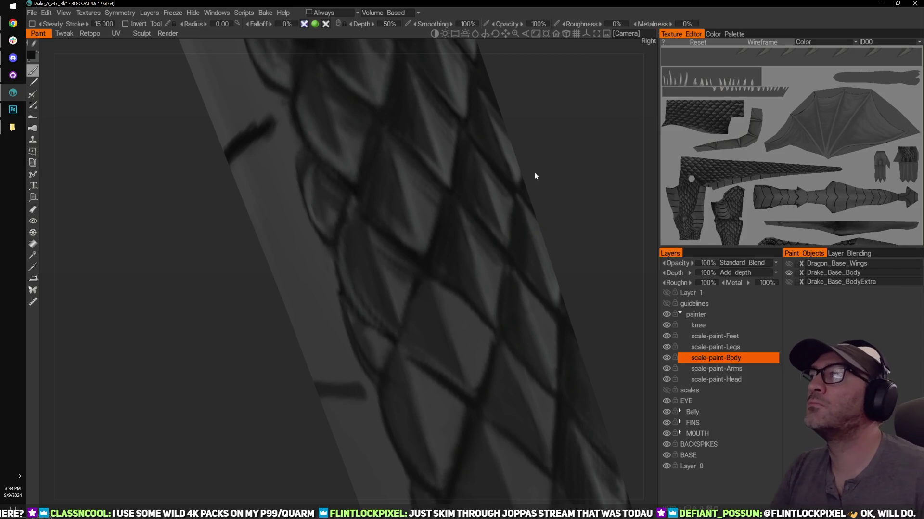
pyautogui.moveTo(598, 179); pyautogui.dragTo(560, 173, button='middle')
pyautogui.moveTo(595, 185); pyautogui.dragTo(565, 181)
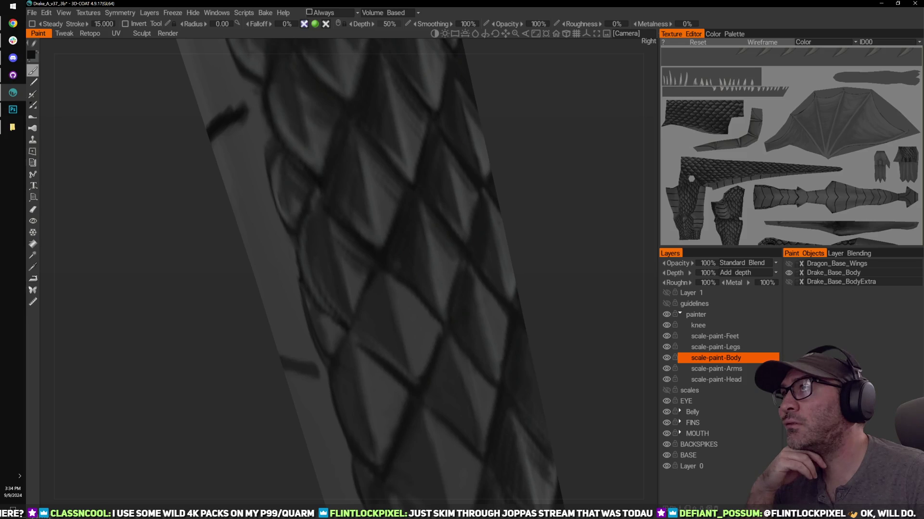
pyautogui.hotkey('alt', 'Tab')
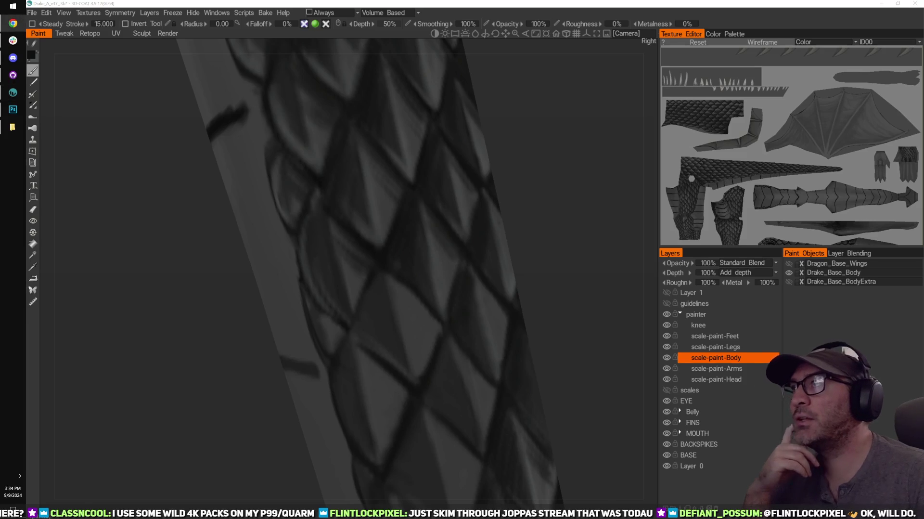
pyautogui.click(519, 178)
# Step: Hatch black streaks along the upper edges of the smooth flank scale beside the belly row and switch to gray
pyautogui.moveTo(550, 246); pyautogui.dragTo(518, 205, button='middle')
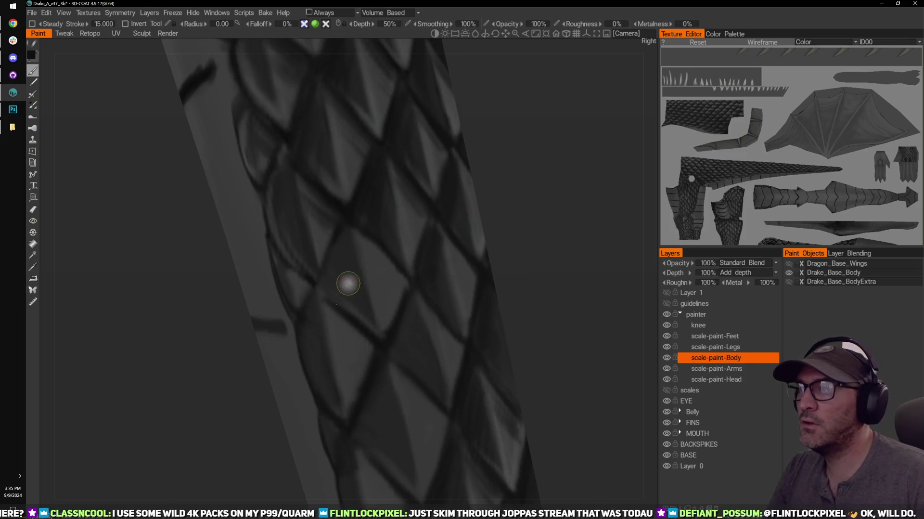
pyautogui.moveTo(348, 283); pyautogui.dragTo(546, 155)
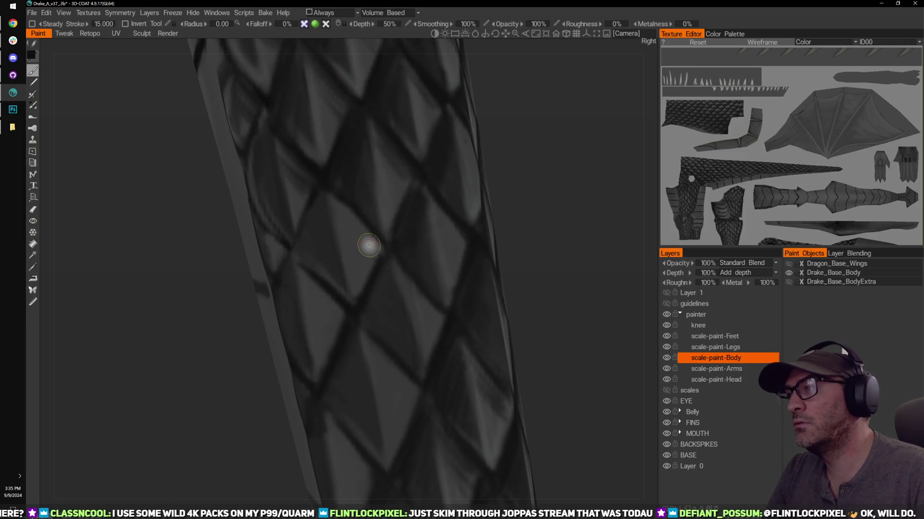
pyautogui.moveTo(528, 192); pyautogui.dragTo(544, 190)
pyautogui.moveTo(340, 202)
pyautogui.mouseDown()
pyautogui.moveTo(385, 245)
pyautogui.moveTo(349, 231)
pyautogui.moveTo(388, 272)
pyautogui.mouseUp()
pyautogui.moveTo(315, 222)
pyautogui.mouseDown()
pyautogui.moveTo(308, 210)
pyautogui.moveTo(303, 246)
pyautogui.moveTo(321, 272)
pyautogui.moveTo(309, 249)
pyautogui.mouseUp()
pyautogui.press('v')
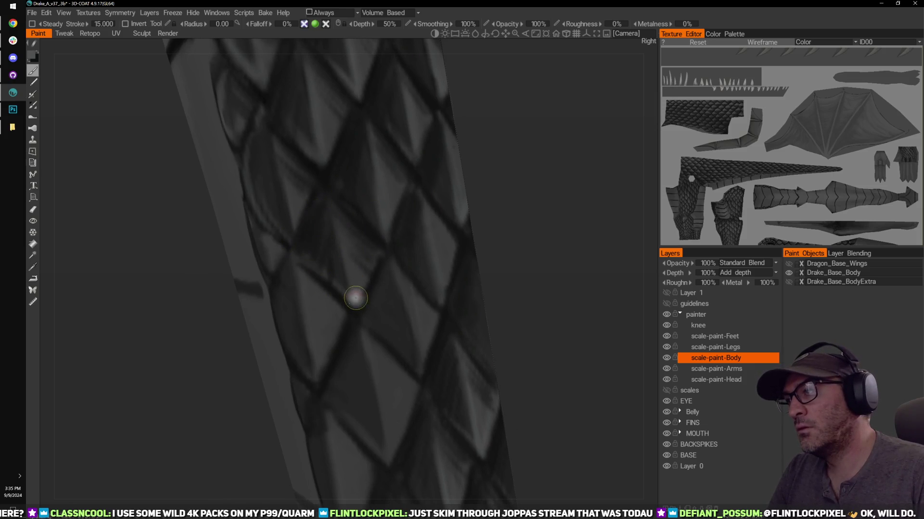
# Step: Shade the adjoining smooth flank scale with black streaks fanning from its upper edges
pyautogui.moveTo(553, 225); pyautogui.dragTo(515, 214)
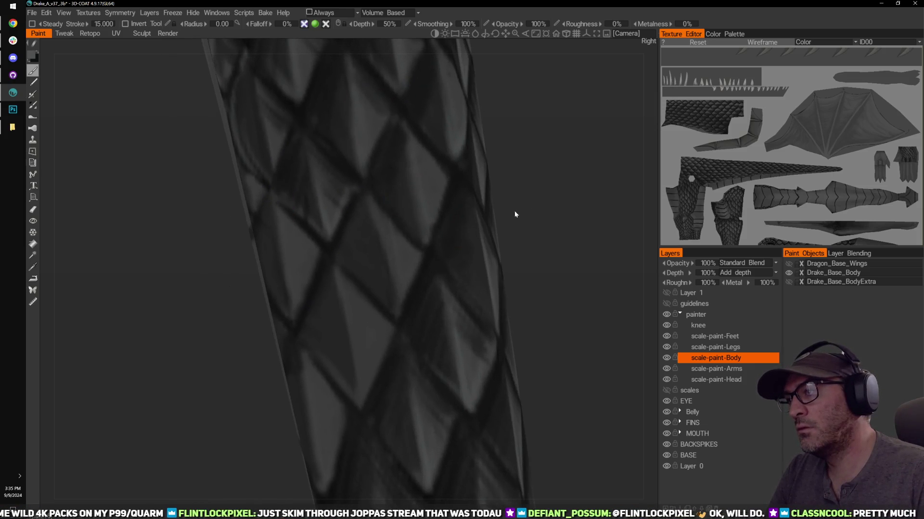
pyautogui.press('v')
pyautogui.moveTo(360, 198); pyautogui.dragTo(349, 255)
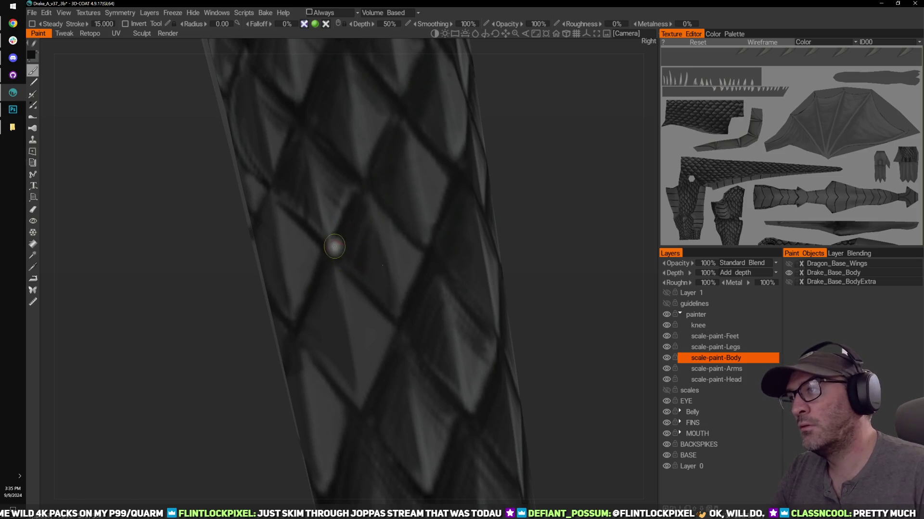
pyautogui.moveTo(500, 236)
pyautogui.mouseDown()
pyautogui.moveTo(582, 209)
pyautogui.moveTo(527, 220)
pyautogui.mouseUp()
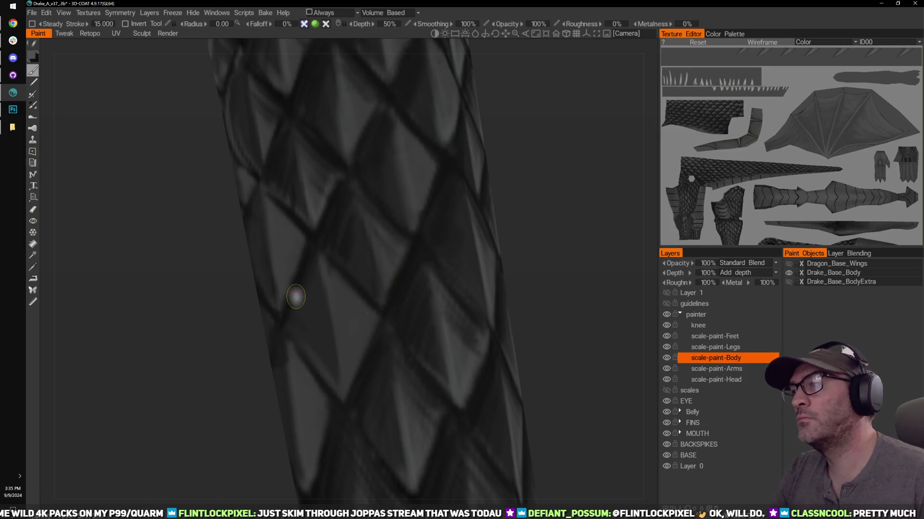
# Step: Examine the hatched flank scales and the scales along the tail's top side from several angles
pyautogui.moveTo(526, 264); pyautogui.dragTo(557, 247)
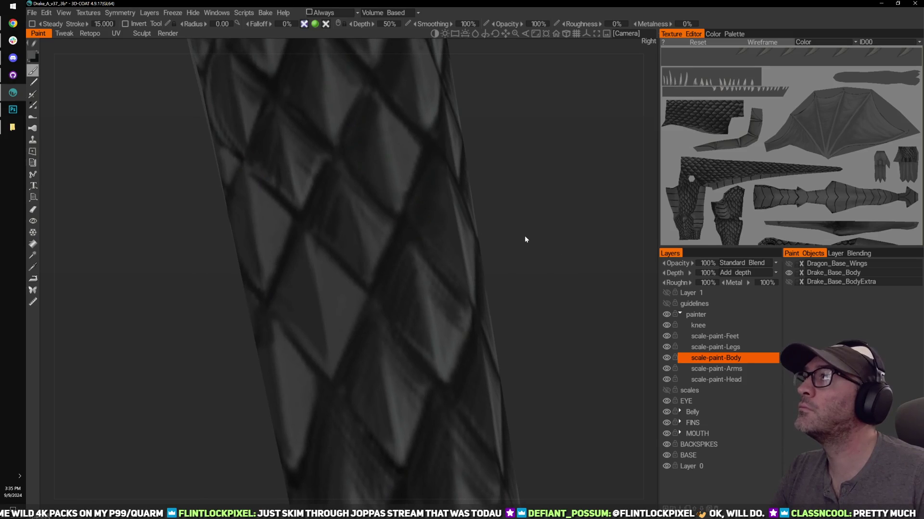
pyautogui.moveTo(524, 237); pyautogui.dragTo(534, 237)
pyautogui.moveTo(513, 263); pyautogui.dragTo(543, 209, button='middle')
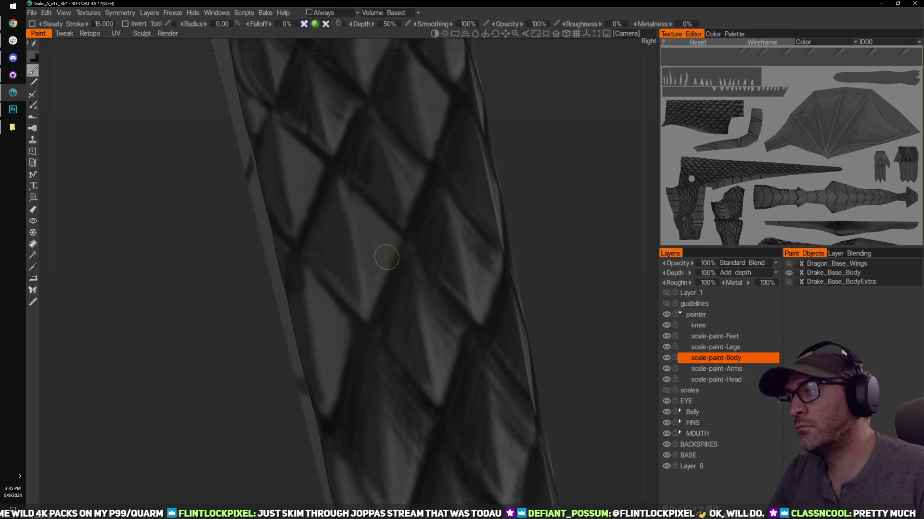
pyautogui.moveTo(544, 217); pyautogui.dragTo(541, 212)
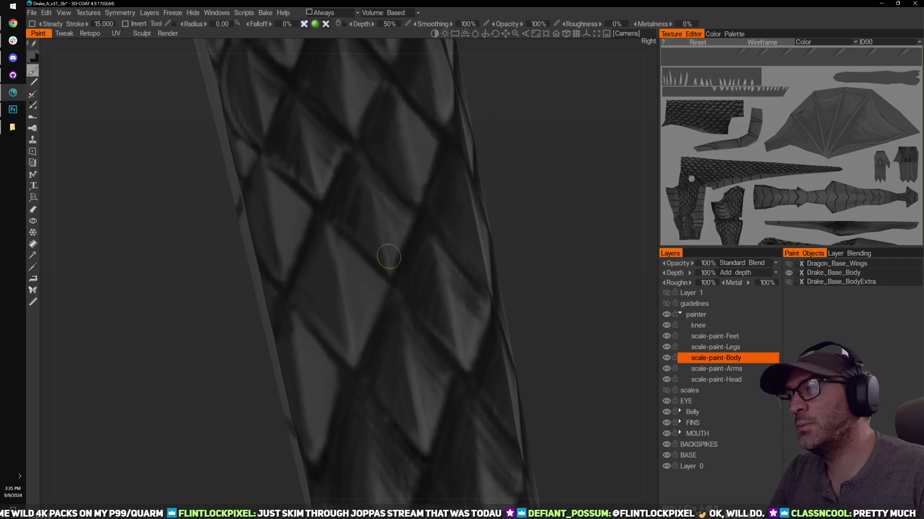
pyautogui.moveTo(545, 164); pyautogui.dragTo(527, 214, button='middle')
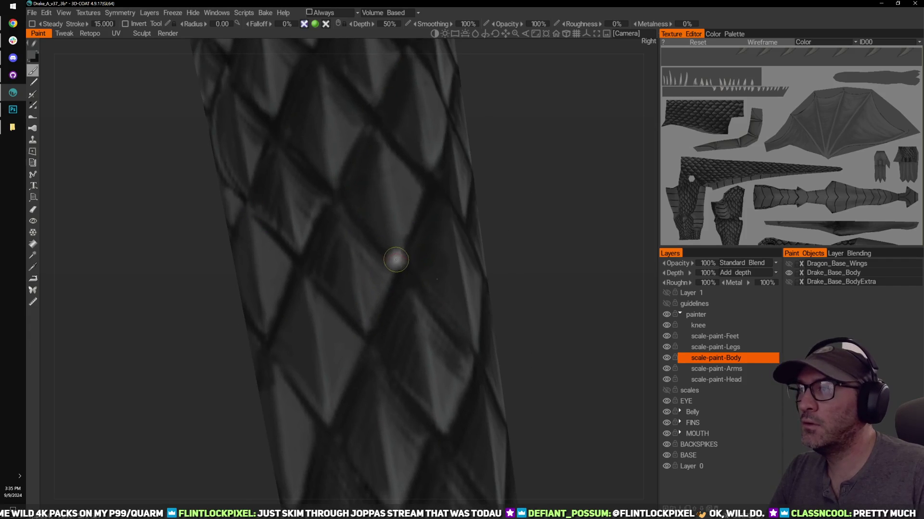
pyautogui.moveTo(500, 214); pyautogui.dragTo(550, 243)
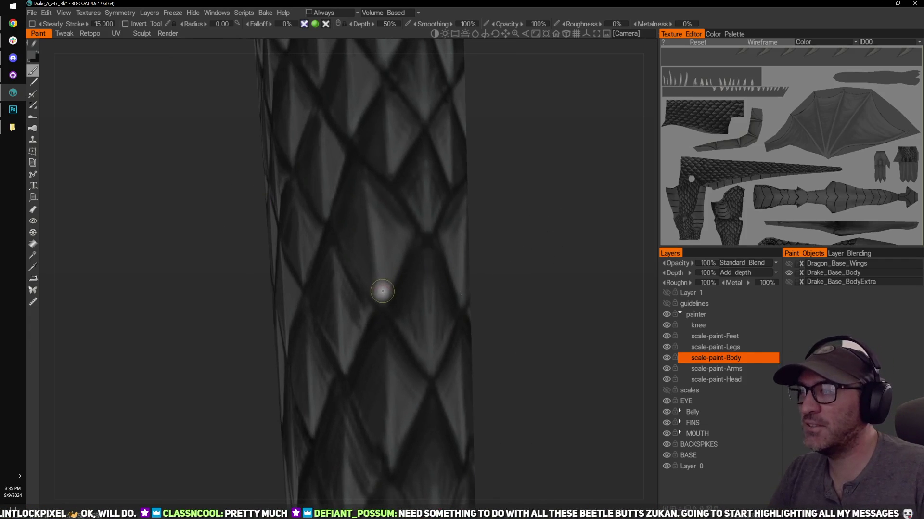
pyautogui.moveTo(481, 240)
pyautogui.mouseDown()
pyautogui.moveTo(506, 249)
pyautogui.moveTo(456, 314)
pyautogui.mouseUp()
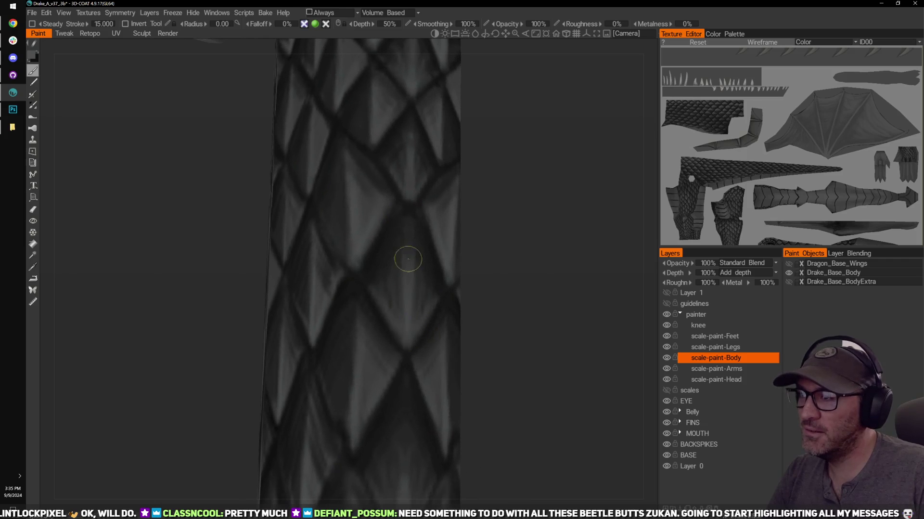
pyautogui.keyDown('alt'); pyautogui.moveTo(407, 259); pyautogui.dragTo(443, 268); pyautogui.keyUp('alt')
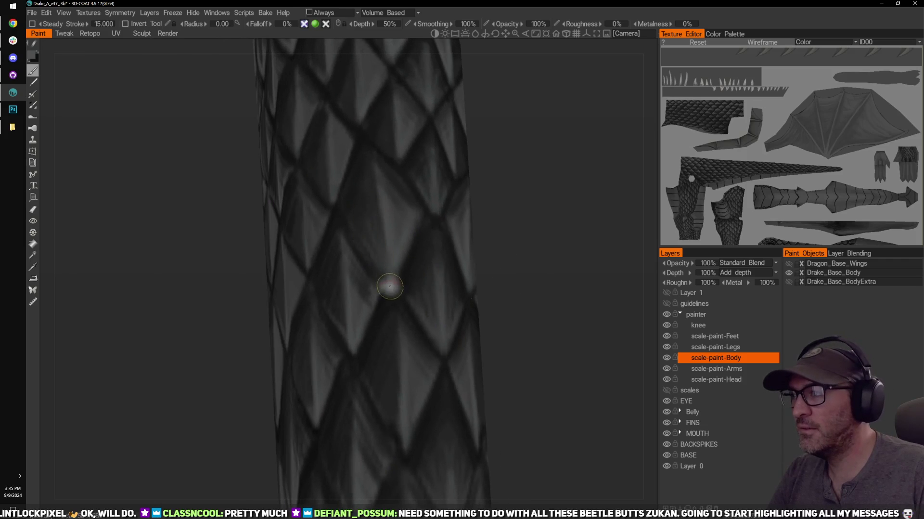
pyautogui.moveTo(549, 195); pyautogui.dragTo(557, 192)
pyautogui.moveTo(557, 191); pyautogui.dragTo(518, 260, button='middle')
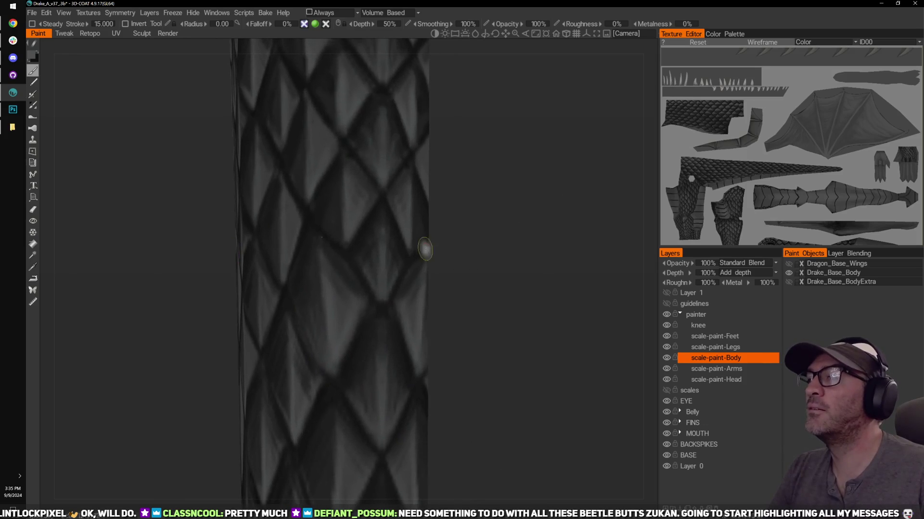
# Step: Touch up the ridge of a scale on the tail's top side with a short gray stroke
pyautogui.moveTo(382, 294)
pyautogui.mouseDown()
pyautogui.moveTo(382, 304)
pyautogui.moveTo(380, 290)
pyautogui.mouseUp()
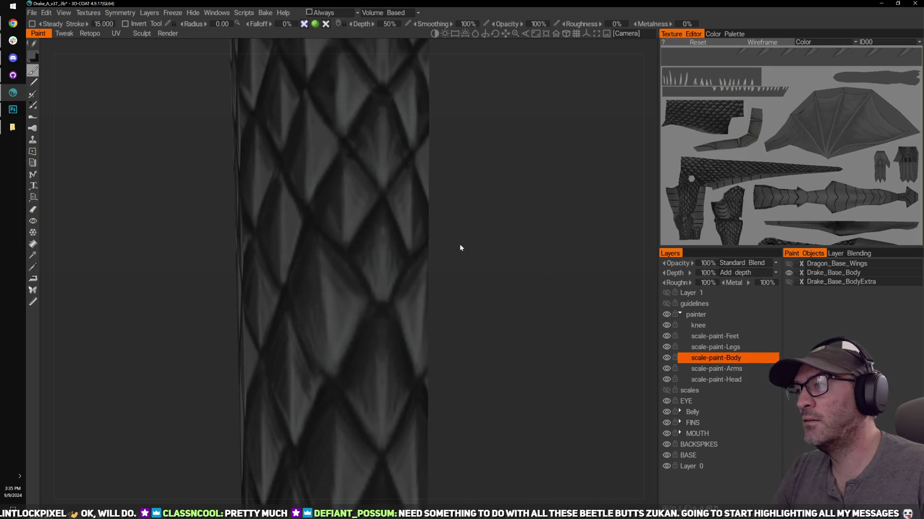
pyautogui.moveTo(462, 247); pyautogui.dragTo(385, 263)
pyautogui.moveTo(442, 368); pyautogui.dragTo(475, 249, button='middle')
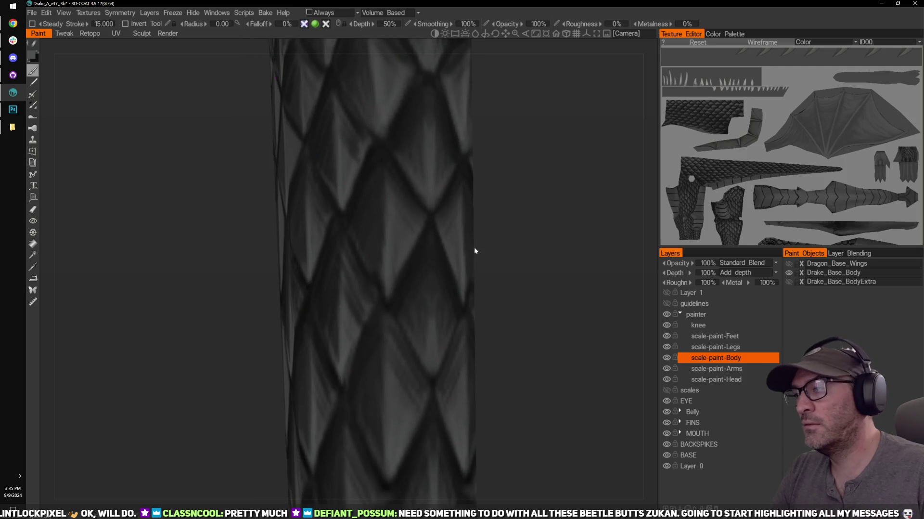
pyautogui.moveTo(531, 262); pyautogui.dragTo(505, 265)
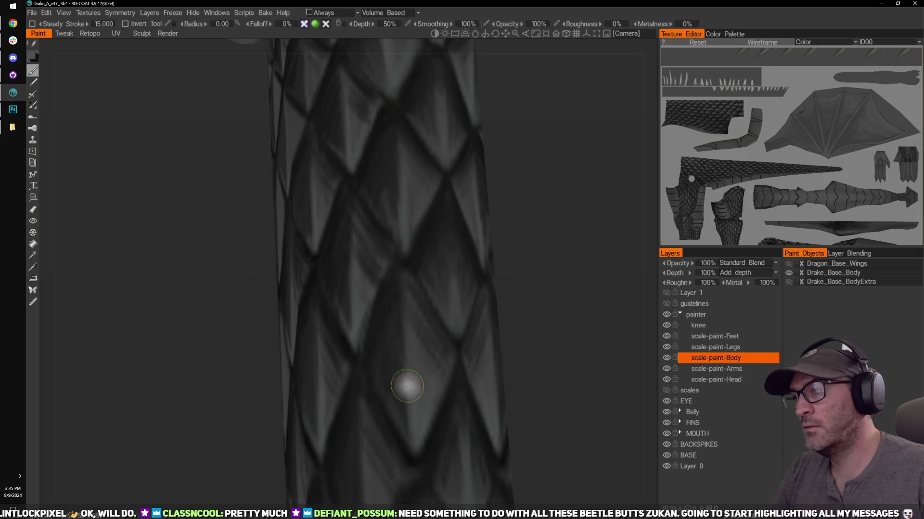
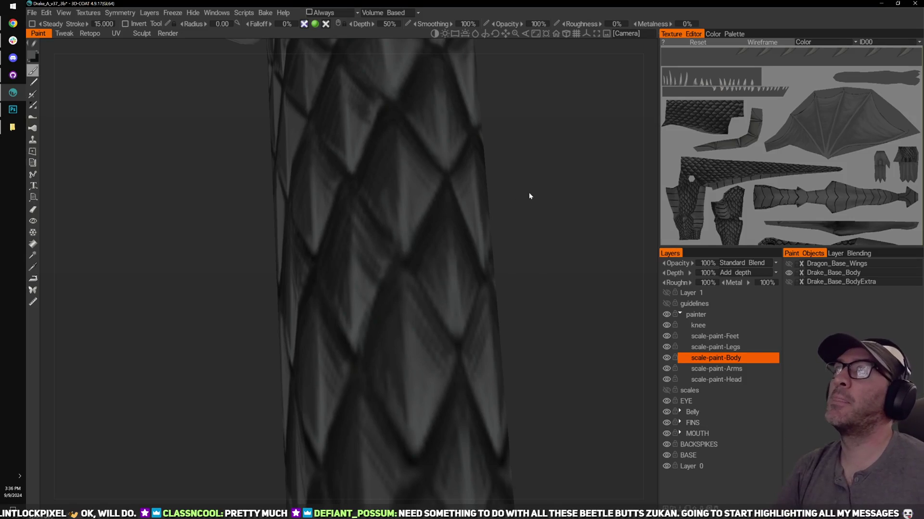
# Step: Send the texture layers to Photoshop and update the open Layers.psd from its changed disk copy
pyautogui.moveTo(575, 255); pyautogui.dragTo(467, 261, button='right')
pyautogui.moveTo(467, 262); pyautogui.dragTo(558, 252)
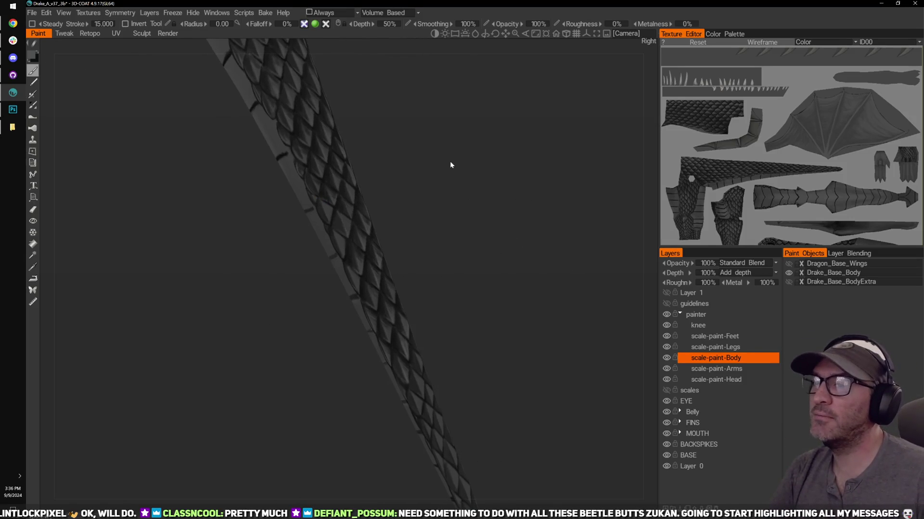
pyautogui.click(47, 13)
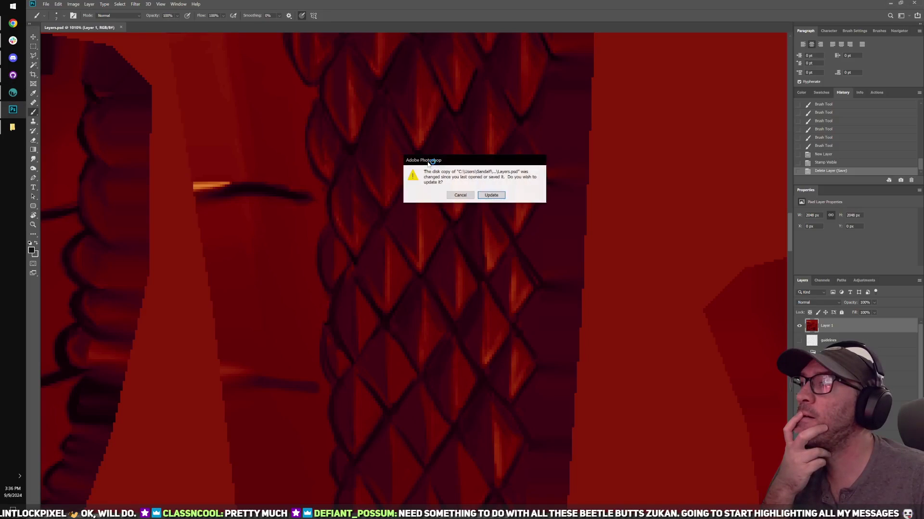
pyautogui.click(488, 195)
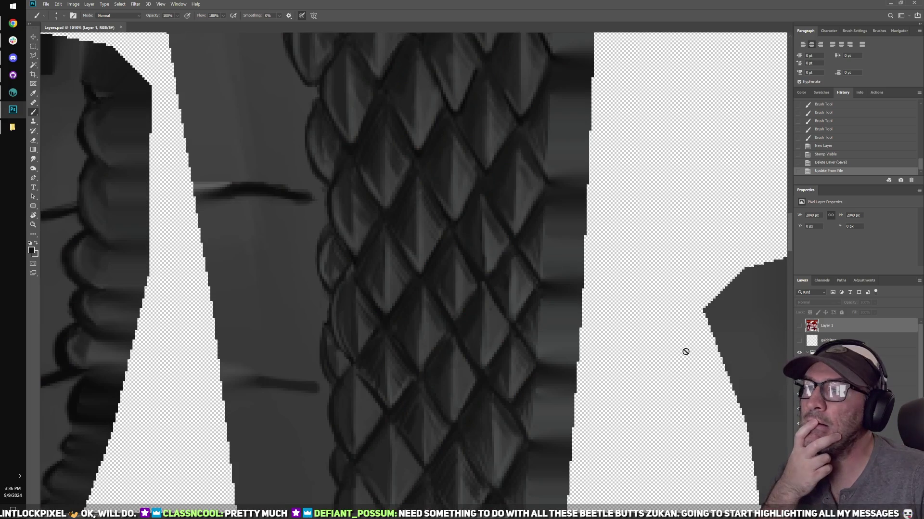
# Step: Delete the old flattened red Layer 1 above the guidelines layer
pyautogui.keyDown('alt'); pyautogui.scroll(-5, 685, 349); pyautogui.keyUp('alt')
pyautogui.press('Delete')
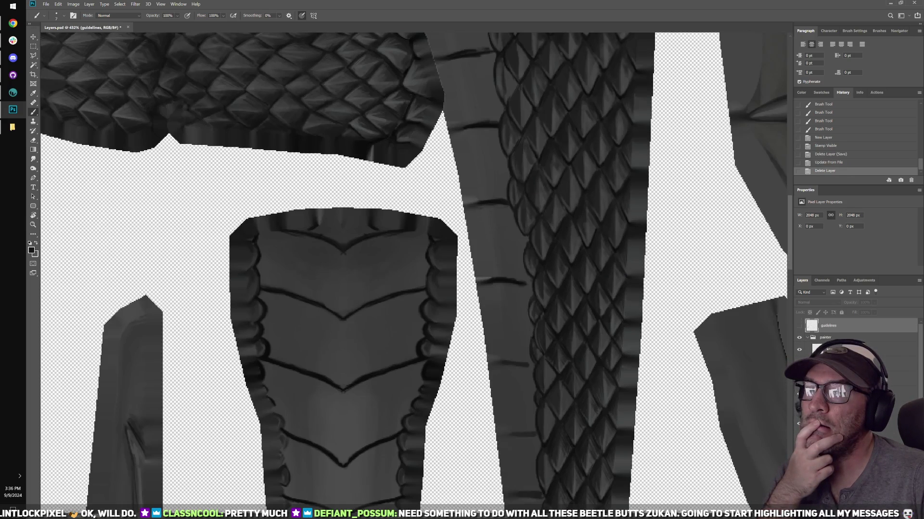
pyautogui.hotkey('ctrl', 'g')
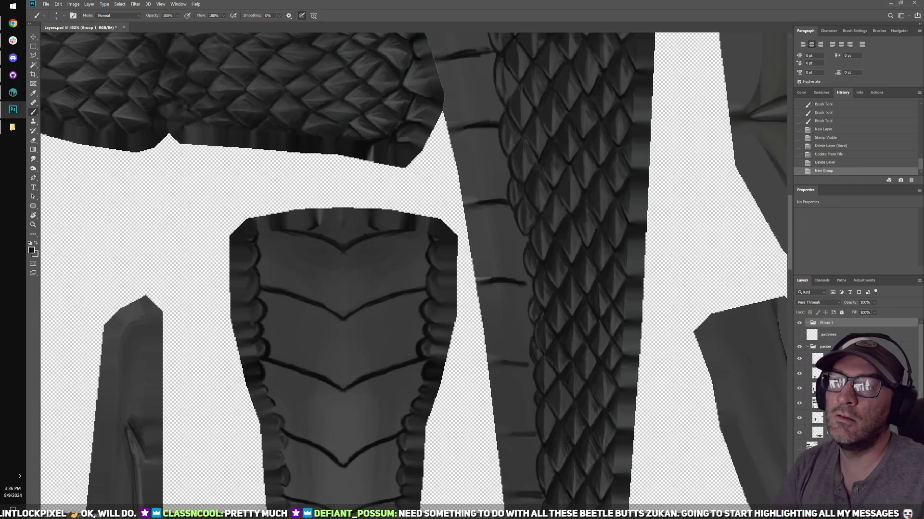
pyautogui.hotkey('ctrl', 'z')
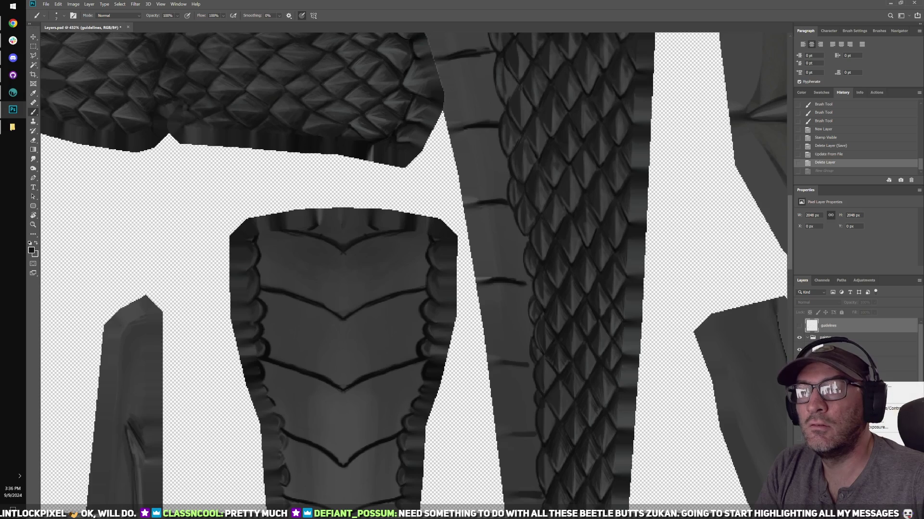
# Step: Add a gradient map adjustment layer above all layers and apply the RedDrake gradient preset
pyautogui.click(877, 502)
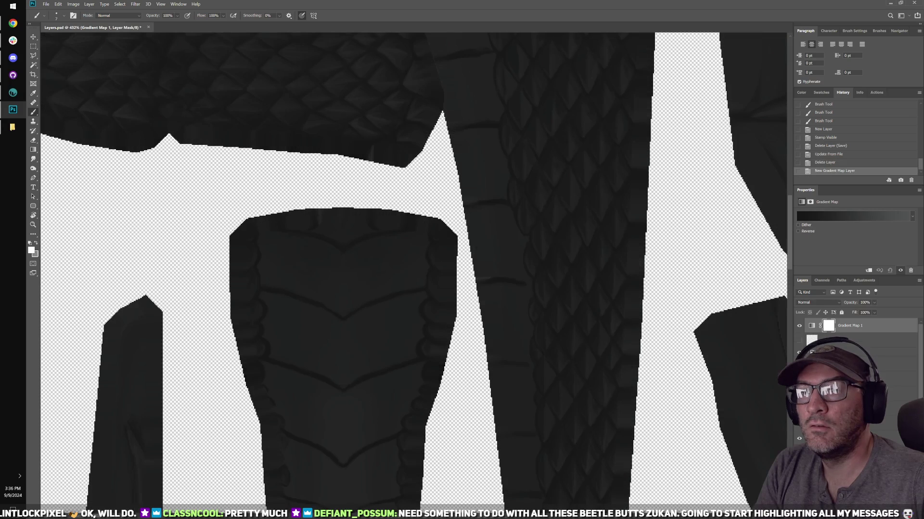
pyautogui.click(857, 217)
pyautogui.click(665, 128)
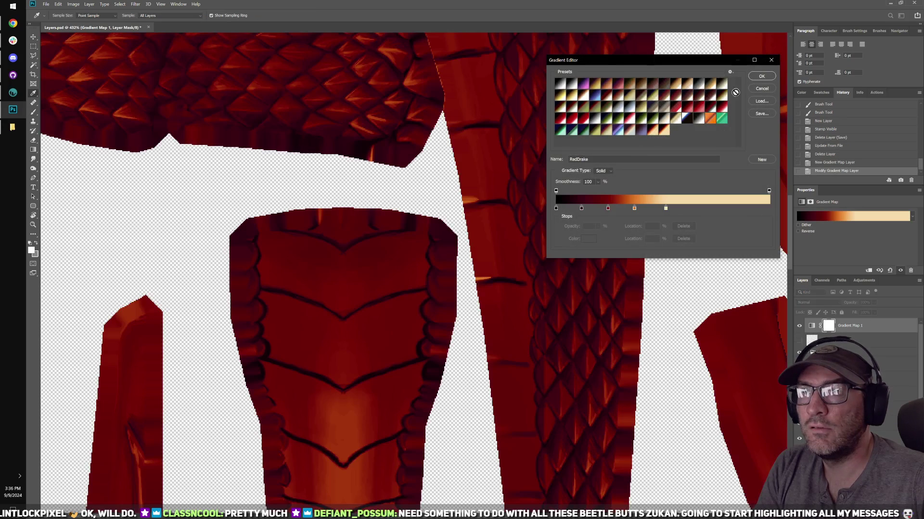
pyautogui.click(759, 75)
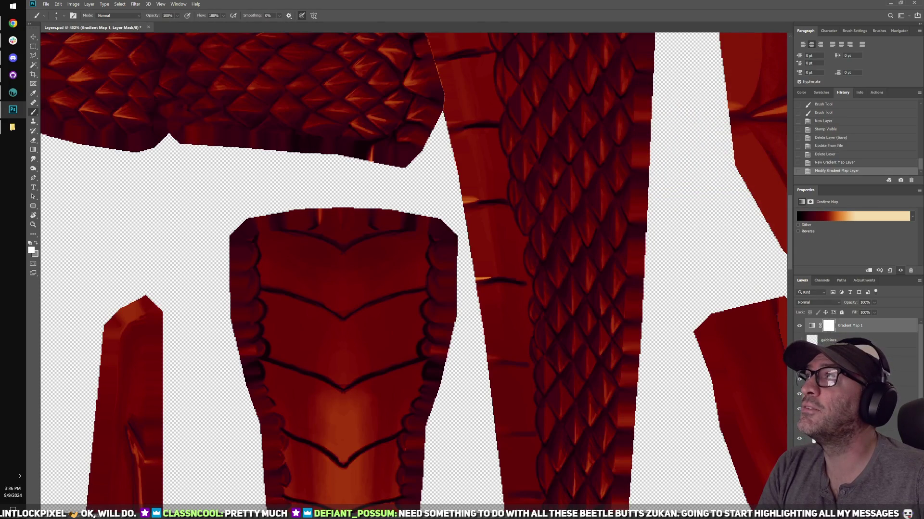
# Step: Stamp all visible artwork onto a new layer at the top of the stack and delete the gradient map layer
pyautogui.hotkey('ctrl', 'shift', 'alt', 'n')
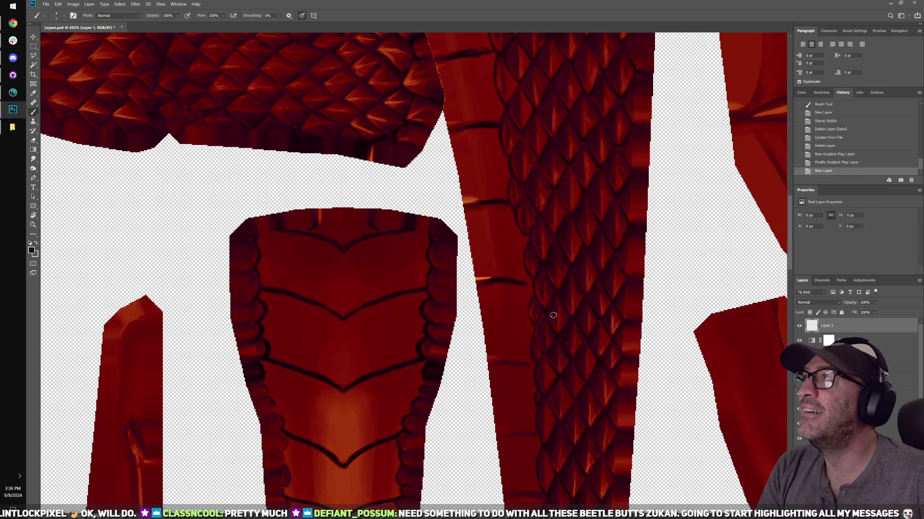
pyautogui.keyDown('alt'); pyautogui.scroll(1, 553, 315); pyautogui.keyUp('alt')
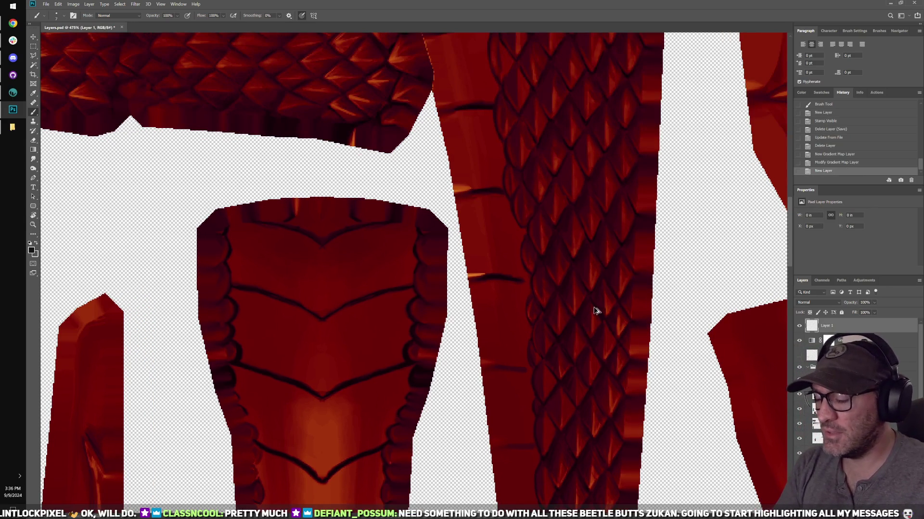
pyautogui.hotkey('ctrl', 'shift', 'alt', 'e')
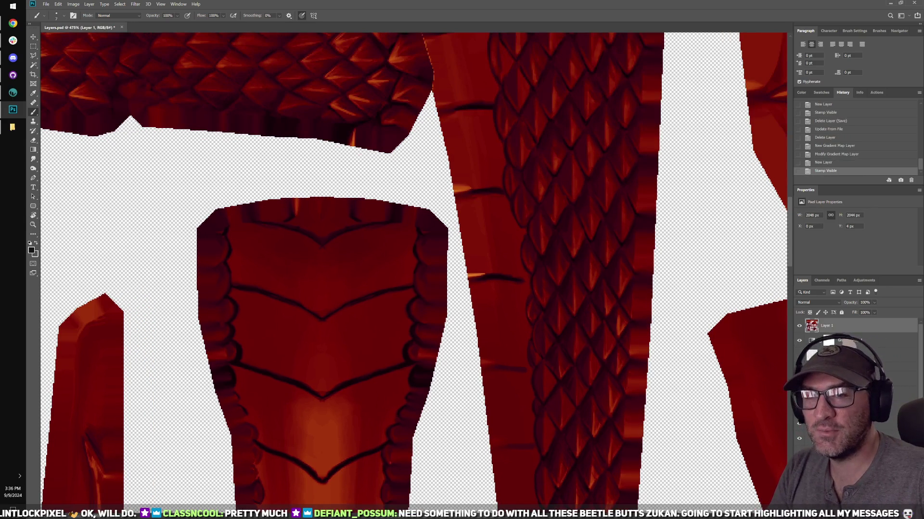
pyautogui.press('Delete')
# Step: Check the recolored tail texture, save Layers.psd and switch back to 3D-Coat
pyautogui.moveTo(511, 221); pyautogui.dragTo(457, 442)
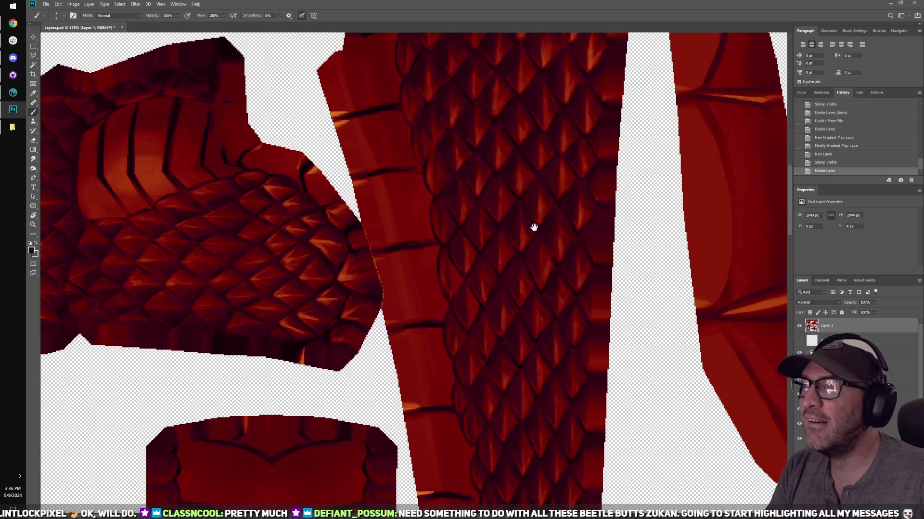
pyautogui.moveTo(566, 292); pyautogui.dragTo(446, 207)
pyautogui.keyDown('alt'); pyautogui.scroll(-2, 446, 208); pyautogui.keyUp('alt')
pyautogui.hotkey('ctrl', 's')
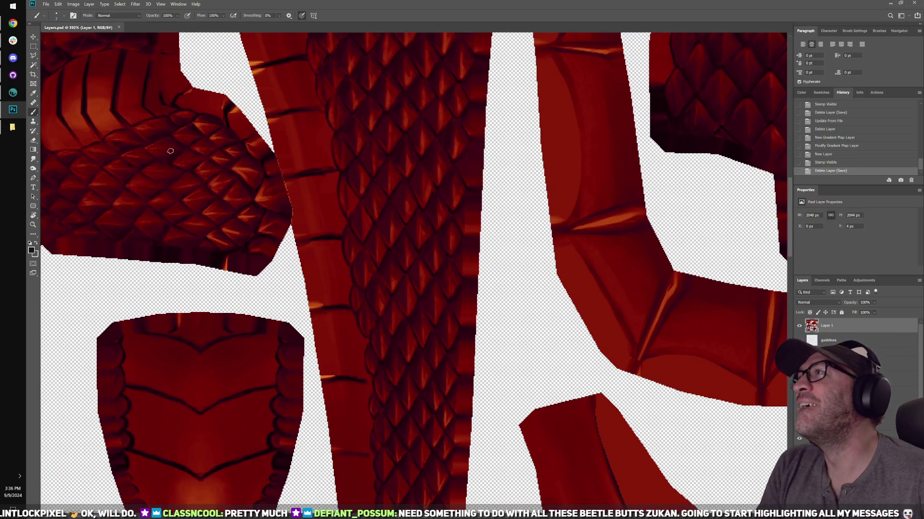
pyautogui.click(15, 94)
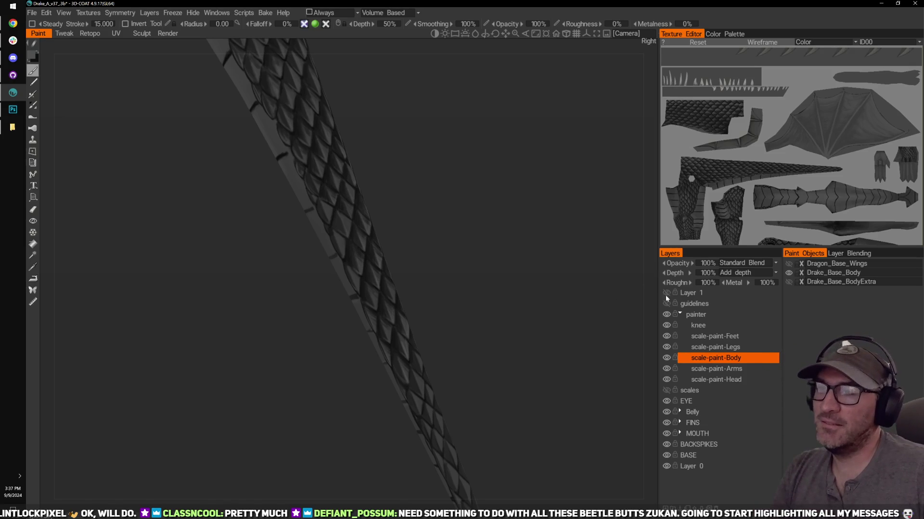
# Step: Show the red Layer 1, examine the colored tail and hindquarters from several angles, and hide the layer again
pyautogui.moveTo(584, 325); pyautogui.dragTo(607, 323)
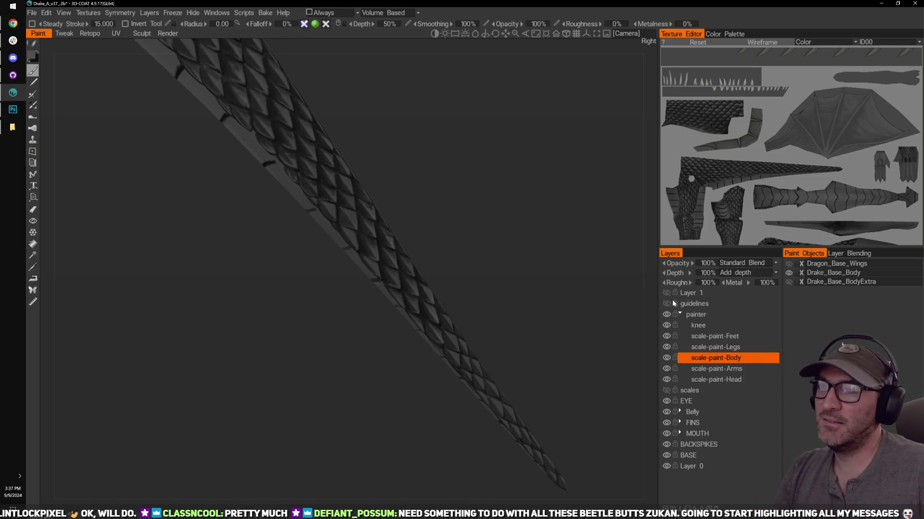
pyautogui.click(665, 292)
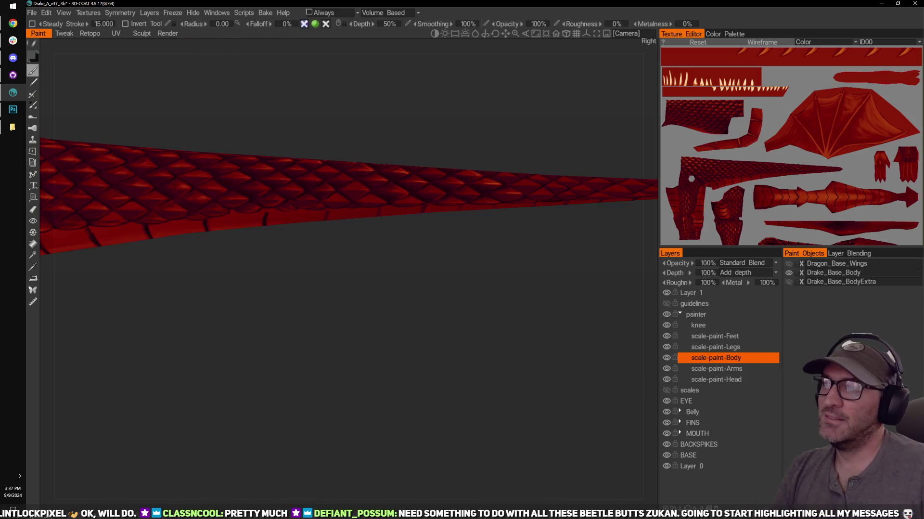
pyautogui.moveTo(445, 274); pyautogui.dragTo(520, 181)
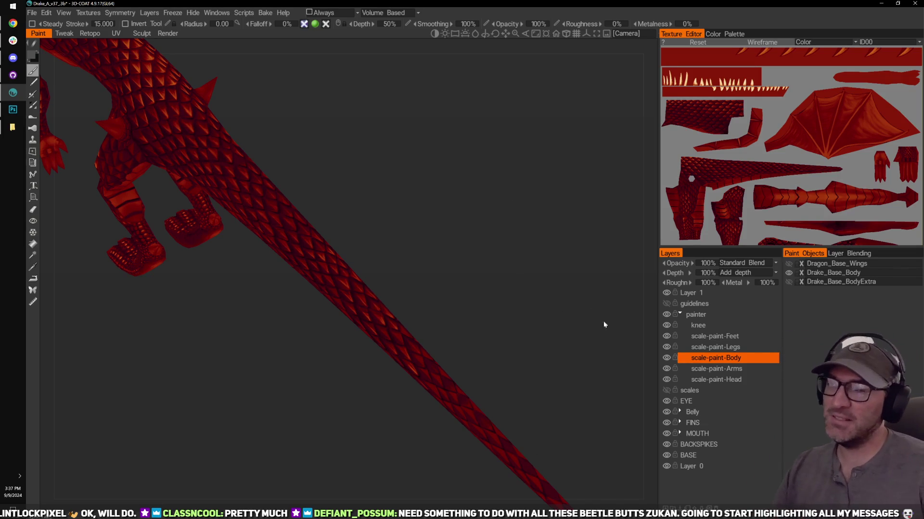
pyautogui.moveTo(475, 283); pyautogui.dragTo(469, 201)
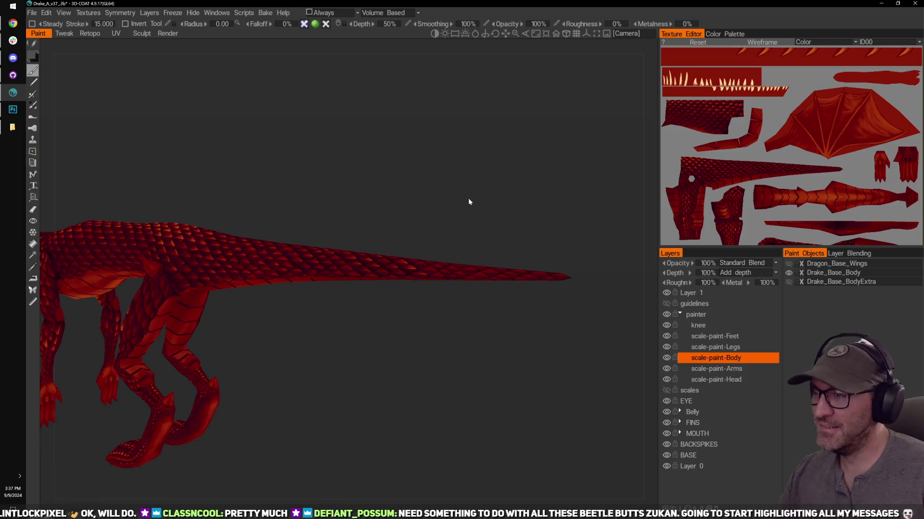
pyautogui.moveTo(431, 173); pyautogui.dragTo(503, 226)
pyautogui.moveTo(504, 226); pyautogui.dragTo(484, 192, button='right')
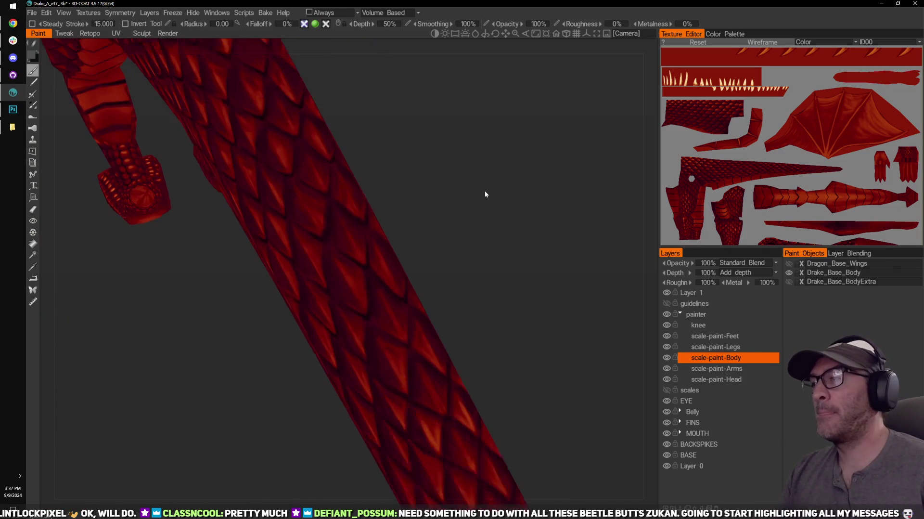
pyautogui.moveTo(484, 192); pyautogui.dragTo(587, 203)
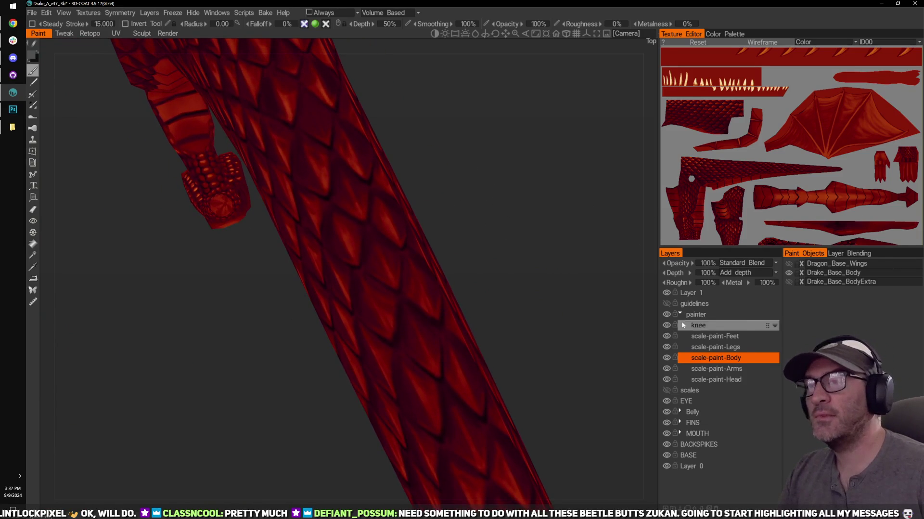
pyautogui.click(666, 292)
# Step: Enlarge the brush to a radius of about 0.010 and stroke soft gray over scales on the tail's top side
pyautogui.moveTo(453, 230); pyautogui.dragTo(485, 186)
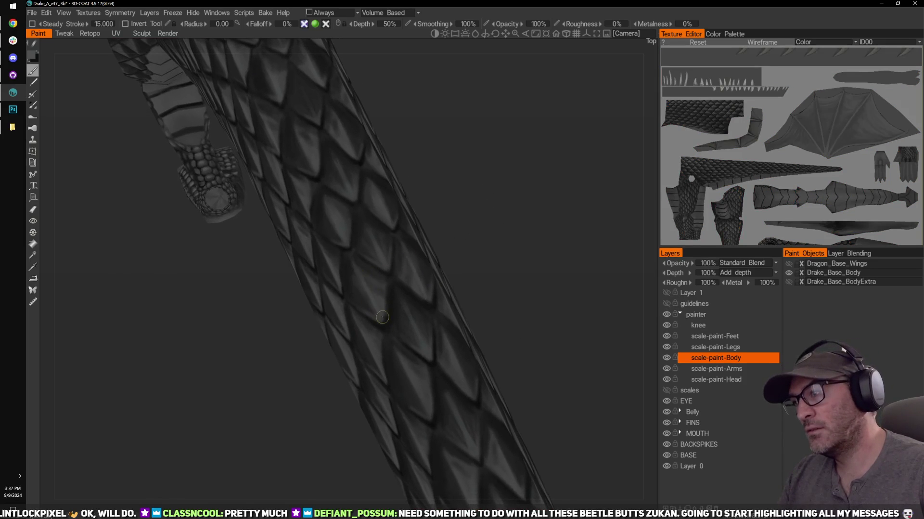
pyautogui.press(']')
pyautogui.press(']')
pyautogui.press(']')
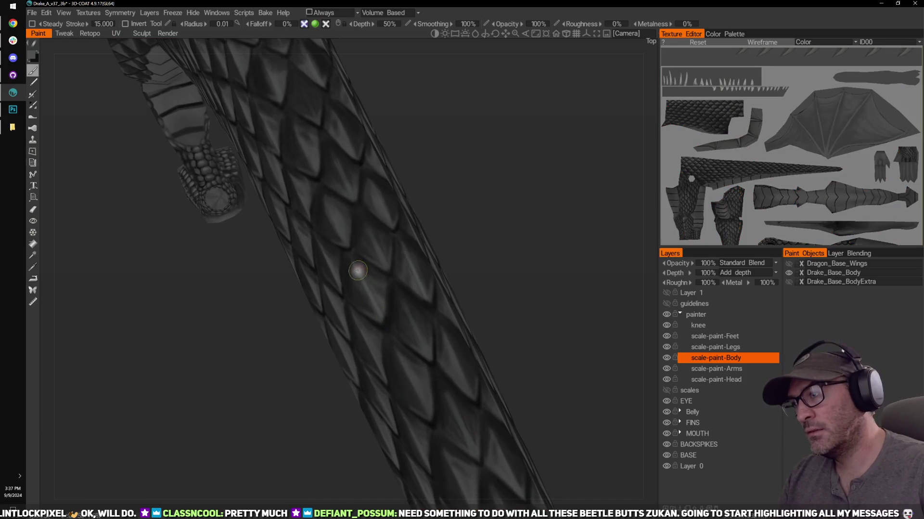
pyautogui.press(']')
pyautogui.press(']')
pyautogui.press(']')
pyautogui.moveTo(384, 257)
pyautogui.mouseDown()
pyautogui.moveTo(390, 270)
pyautogui.moveTo(363, 232)
pyautogui.mouseUp()
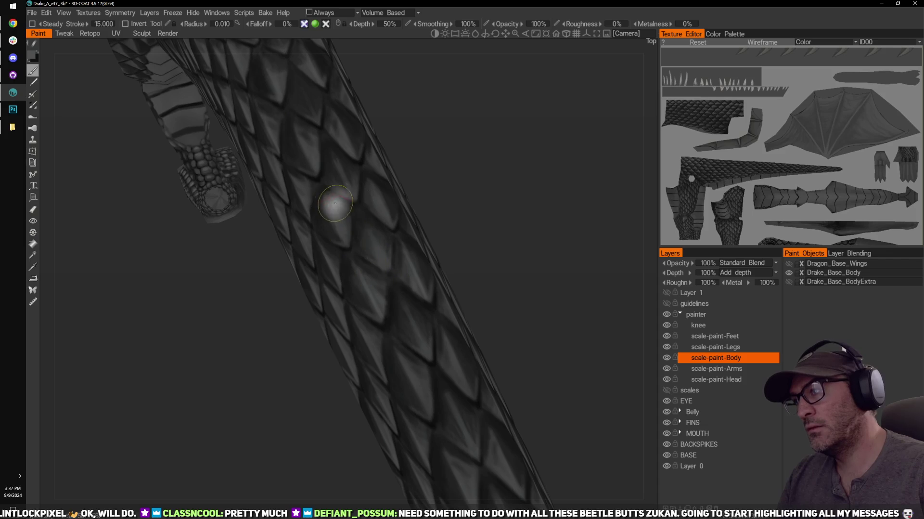
# Step: Glaze the top scales near the tail base with soft gray, using a brush radius of about 0.012 to 0.021
pyautogui.press(']')
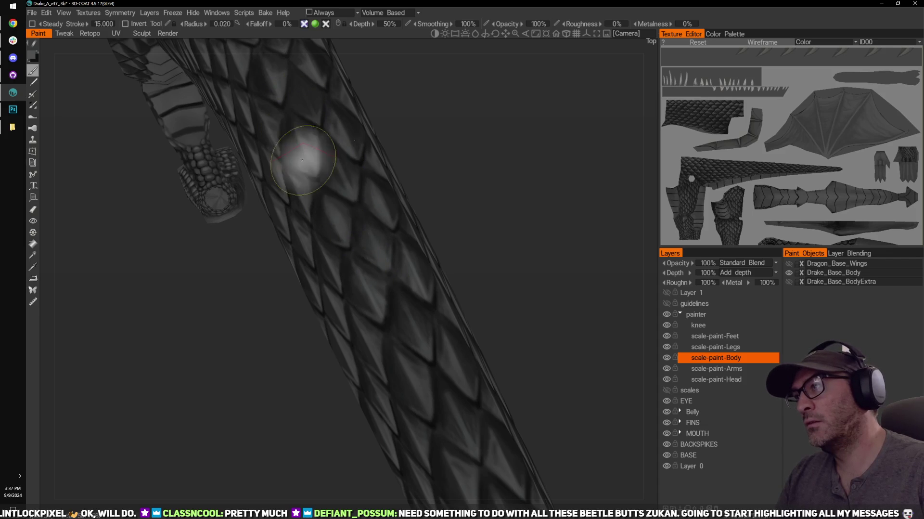
pyautogui.press('[')
pyautogui.press('[')
pyautogui.moveTo(471, 152)
pyautogui.mouseDown()
pyautogui.moveTo(461, 184)
pyautogui.moveTo(471, 220)
pyautogui.mouseUp()
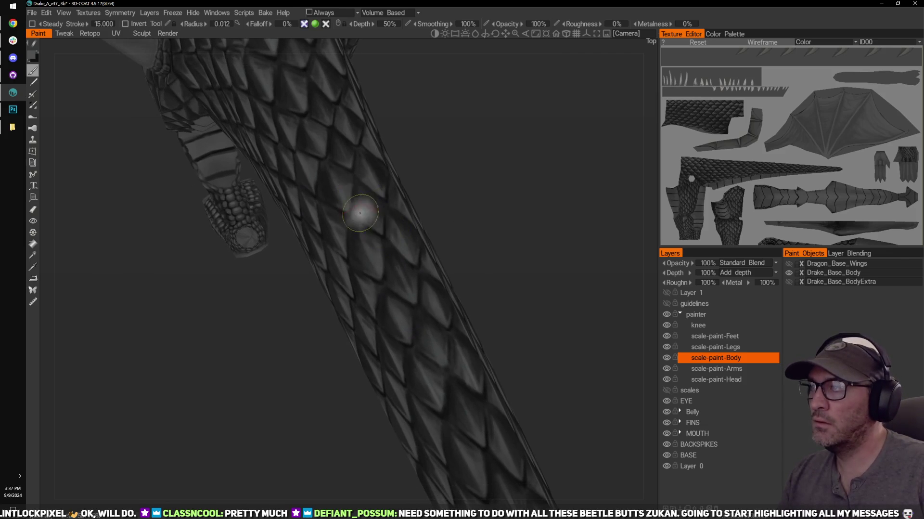
pyautogui.press(']')
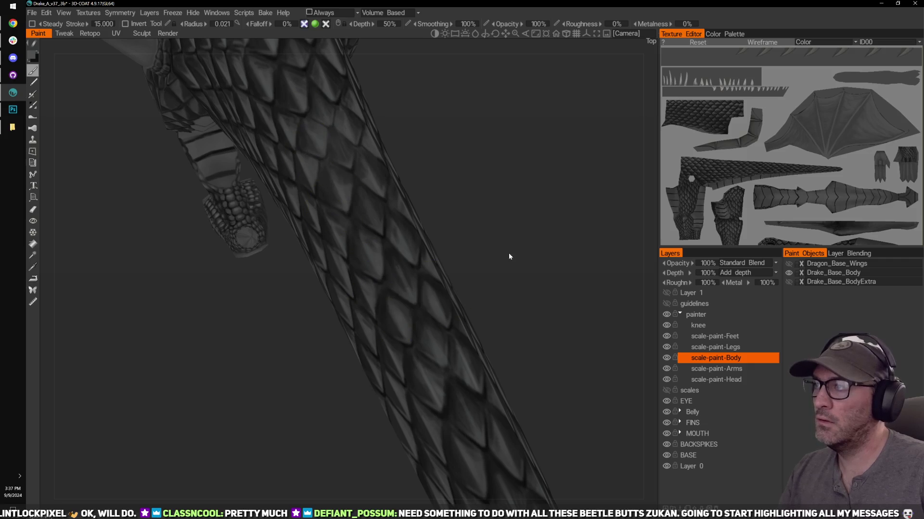
# Step: Extend the soft gray glaze along the tail's upper scales with a brush radius of about 0.032
pyautogui.moveTo(509, 255)
pyautogui.mouseDown()
pyautogui.moveTo(456, 201)
pyautogui.moveTo(335, 178)
pyautogui.mouseUp()
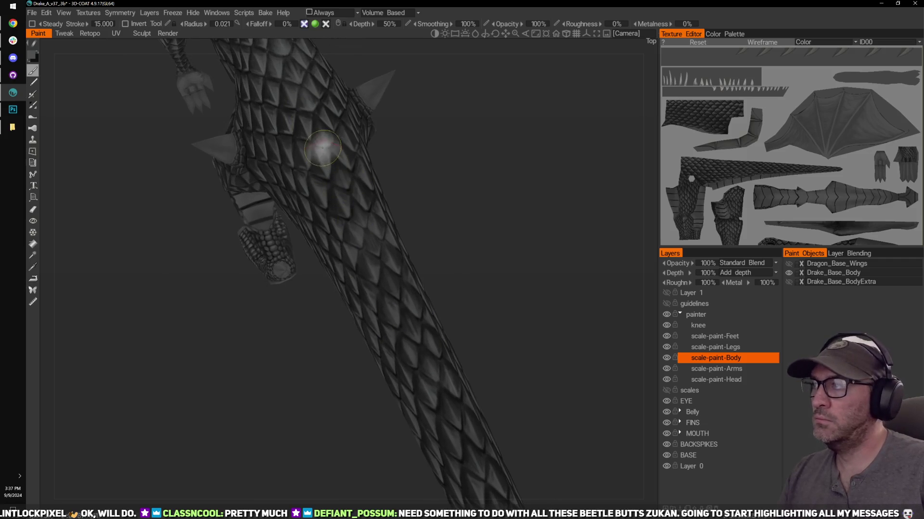
pyautogui.press(']')
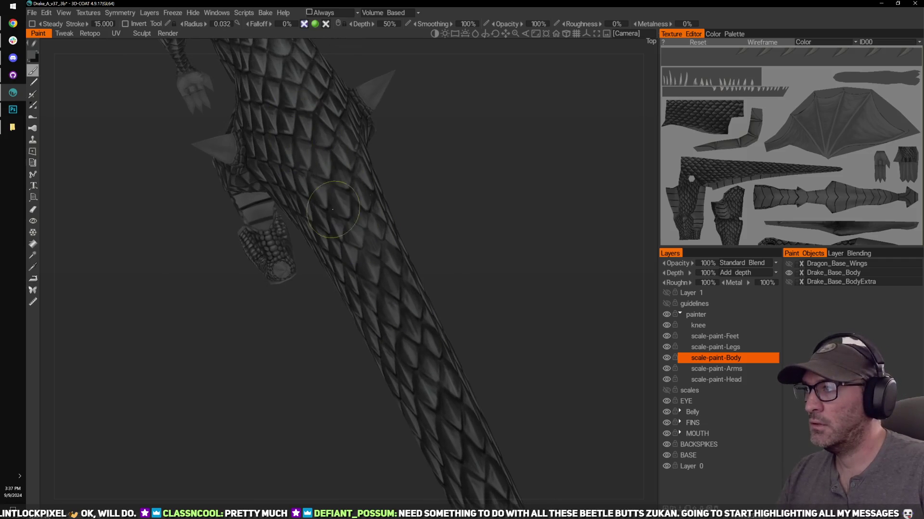
pyautogui.press('[')
pyautogui.moveTo(447, 219)
pyautogui.mouseDown()
pyautogui.moveTo(477, 222)
pyautogui.moveTo(451, 187)
pyautogui.mouseUp()
pyautogui.press(']')
pyautogui.press(']')
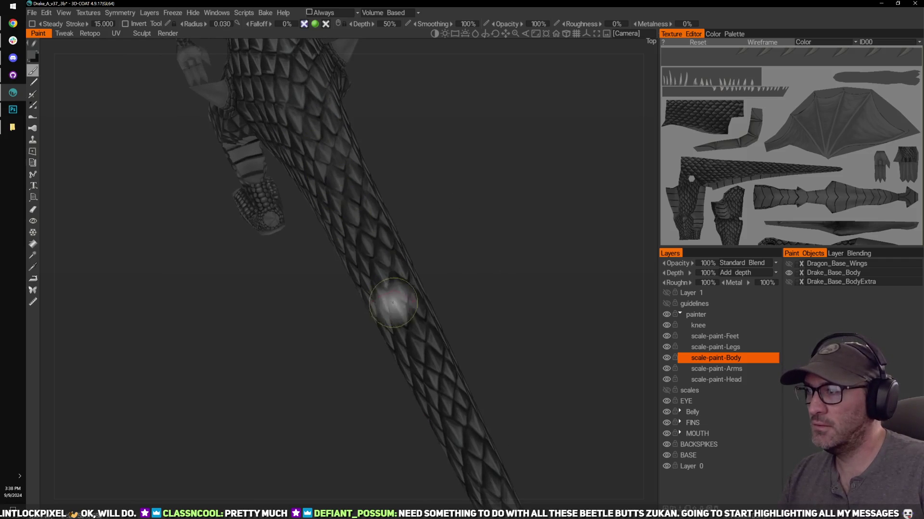
pyautogui.moveTo(481, 269)
pyautogui.mouseDown()
pyautogui.moveTo(489, 240)
pyautogui.moveTo(411, 206)
pyautogui.mouseUp()
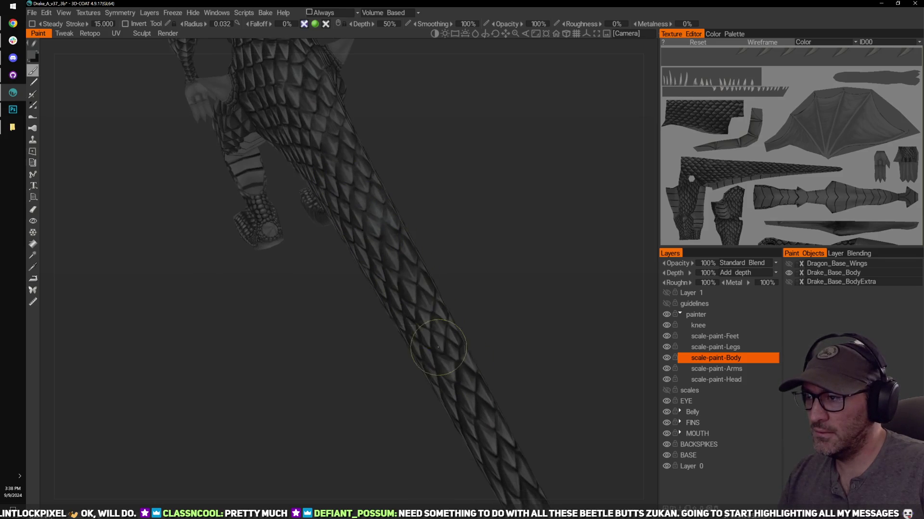
pyautogui.moveTo(508, 289); pyautogui.dragTo(492, 243)
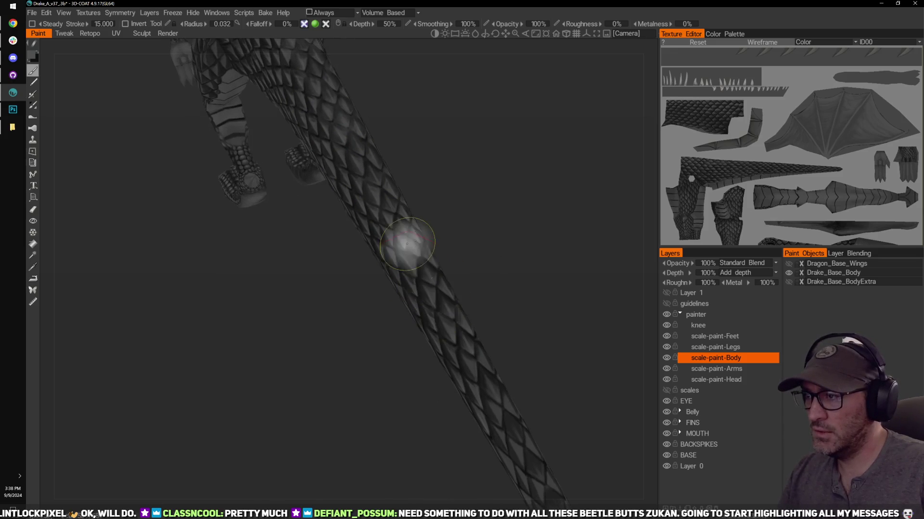
# Step: Toggle the red Layer 1 on and off for comparison and examine the glazed scales on the tail's top side
pyautogui.click(668, 291)
pyautogui.click(668, 292)
pyautogui.moveTo(556, 319); pyautogui.dragTo(489, 232)
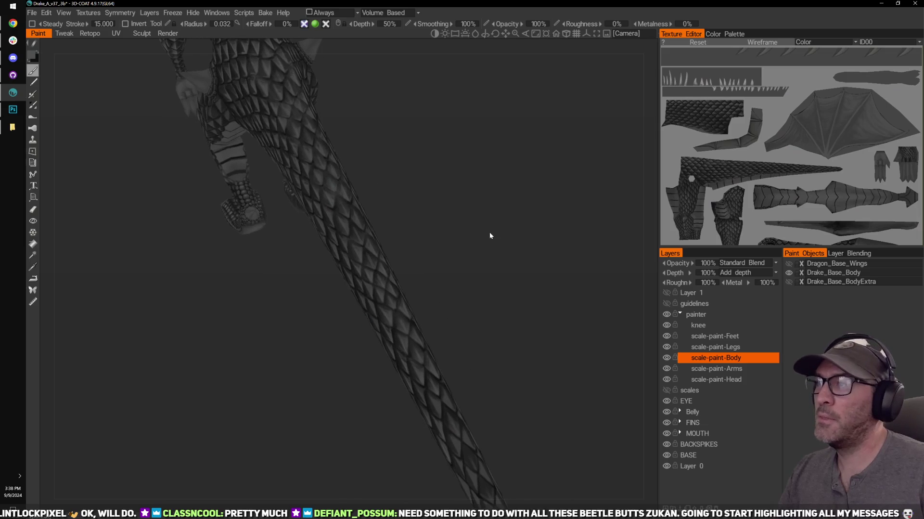
pyautogui.scroll(-1, 472, 194)
pyautogui.scroll(8, 469, 144)
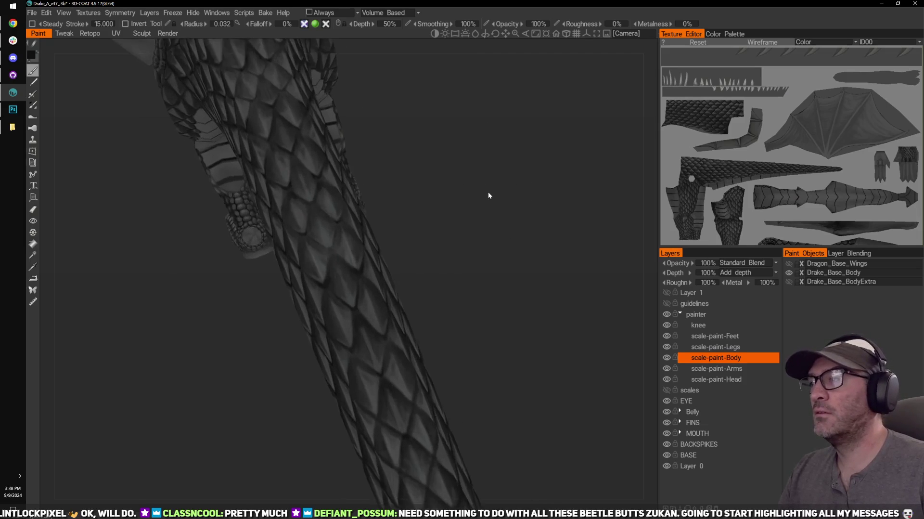
# Step: Shrink the brush to a radius below 0.01 and refine the gray shading and dark gaps of scales on the tail's top side
pyautogui.press('[')
pyautogui.press('[')
pyautogui.press('[')
pyautogui.press('[')
pyautogui.press('[')
pyautogui.press('[')
pyautogui.press('[')
pyautogui.press('[')
pyautogui.press('[')
pyautogui.press('[')
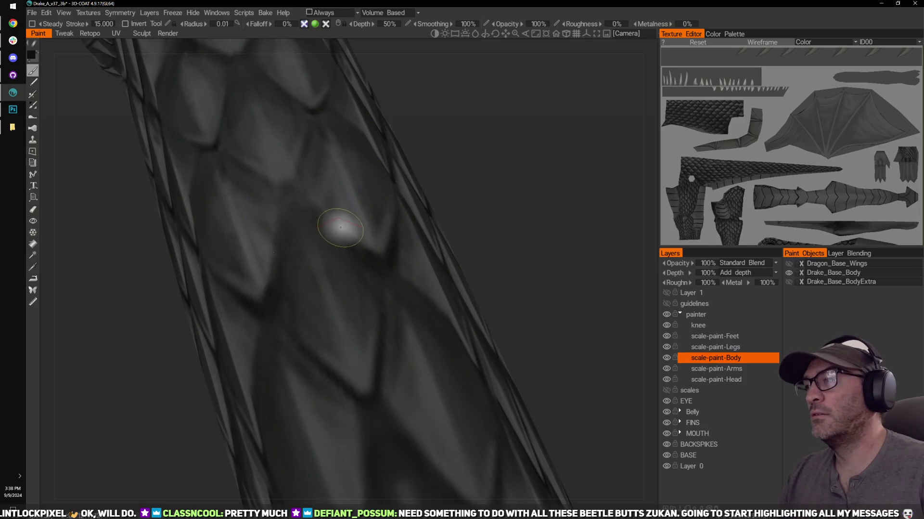
pyautogui.moveTo(513, 146); pyautogui.dragTo(540, 159, button='middle')
pyautogui.scroll(-1, 540, 158)
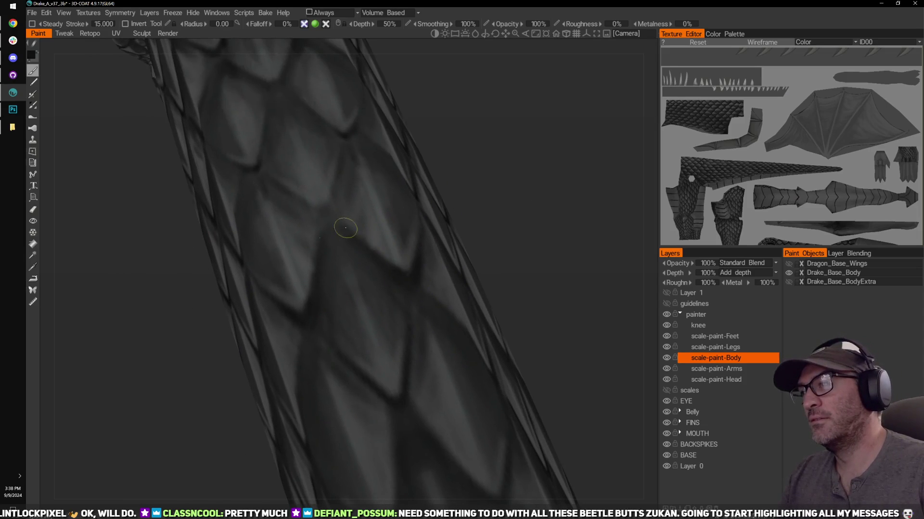
pyautogui.moveTo(523, 126)
pyautogui.mouseDown()
pyautogui.moveTo(480, 169)
pyautogui.moveTo(573, 150)
pyautogui.mouseUp()
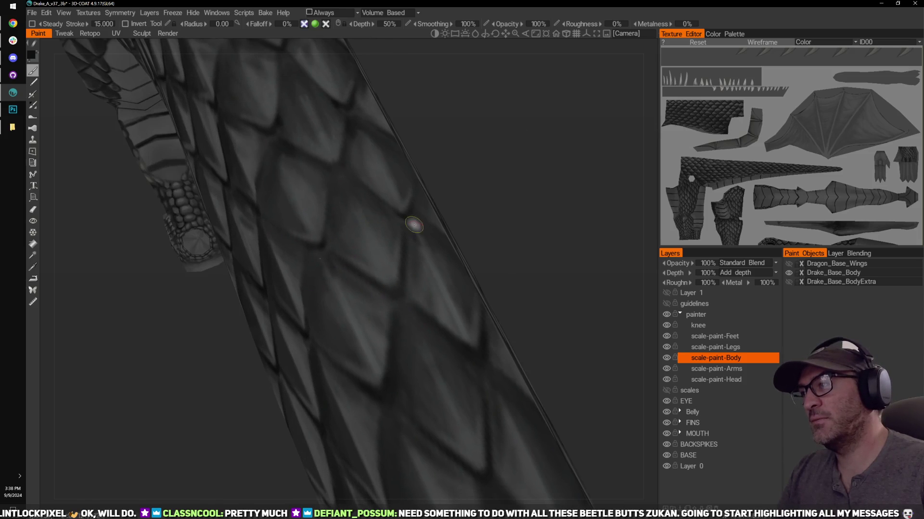
pyautogui.moveTo(486, 137)
pyautogui.mouseDown()
pyautogui.moveTo(506, 172)
pyautogui.moveTo(362, 247)
pyautogui.mouseUp()
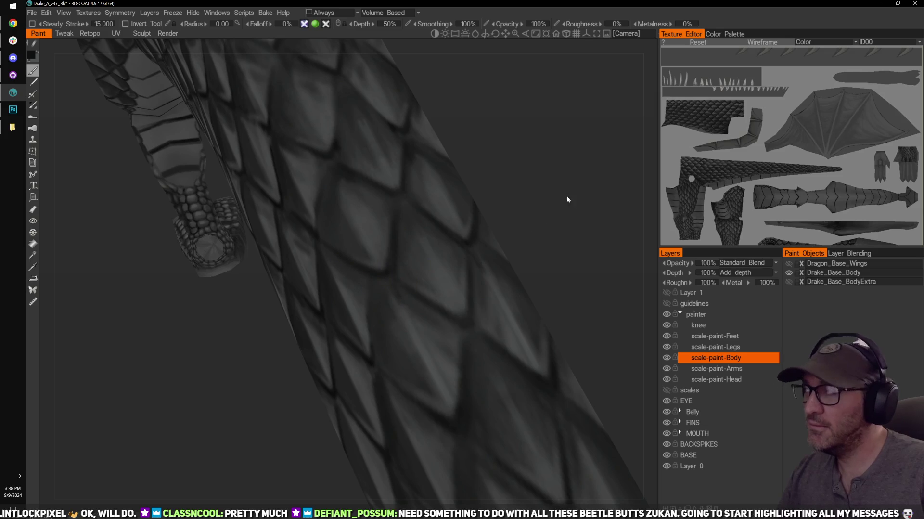
# Step: Paint gray highlights and crisper dark edges on the upper scales near the tail base
pyautogui.moveTo(566, 195); pyautogui.dragTo(377, 291)
pyautogui.moveTo(474, 127)
pyautogui.mouseDown()
pyautogui.moveTo(551, 146)
pyautogui.moveTo(491, 168)
pyautogui.moveTo(515, 150)
pyautogui.moveTo(498, 138)
pyautogui.moveTo(358, 276)
pyautogui.mouseUp()
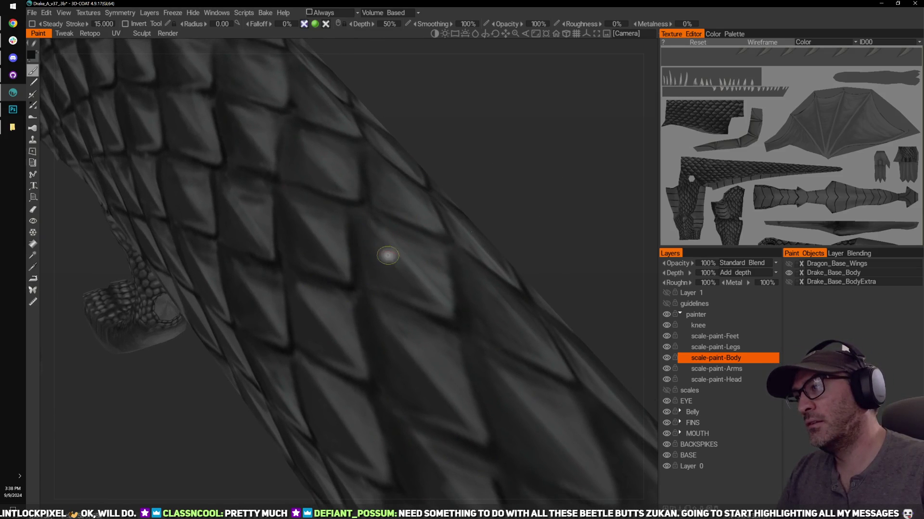
pyautogui.moveTo(469, 223); pyautogui.dragTo(469, 251)
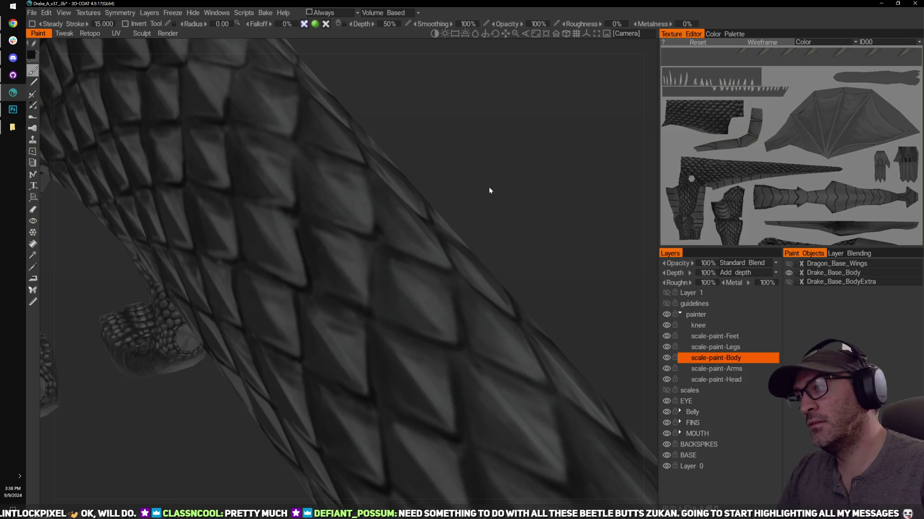
pyautogui.moveTo(489, 187); pyautogui.dragTo(391, 268)
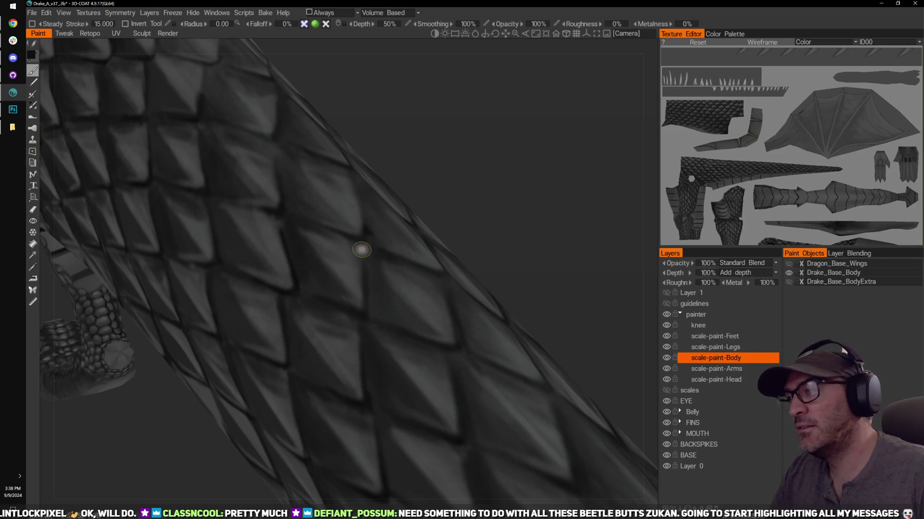
pyautogui.moveTo(472, 177)
pyautogui.mouseDown()
pyautogui.moveTo(404, 255)
pyautogui.moveTo(489, 186)
pyautogui.moveTo(404, 270)
pyautogui.mouseUp()
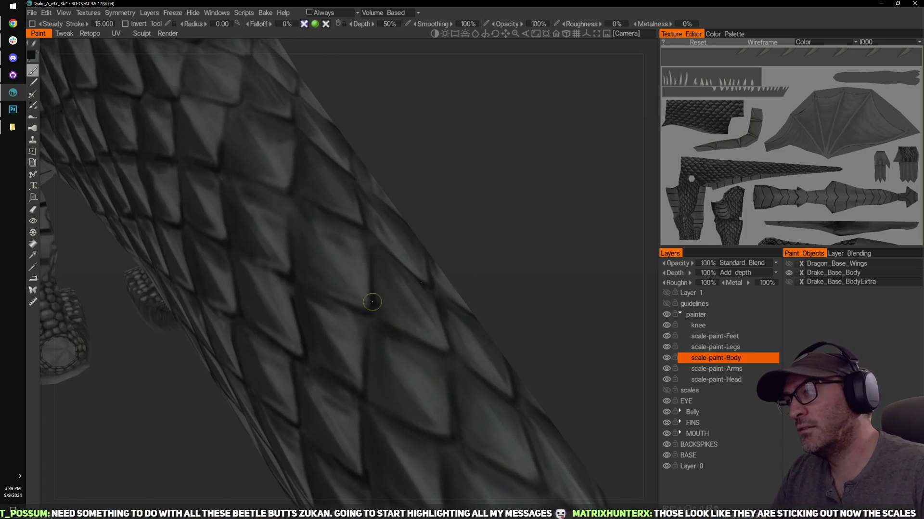
# Step: Brush lighter gray onto the faces of the larger scales along the tail's upper ridge, keeping their gaps dark
pyautogui.moveTo(367, 304)
pyautogui.mouseDown()
pyautogui.moveTo(505, 142)
pyautogui.moveTo(375, 266)
pyautogui.mouseUp()
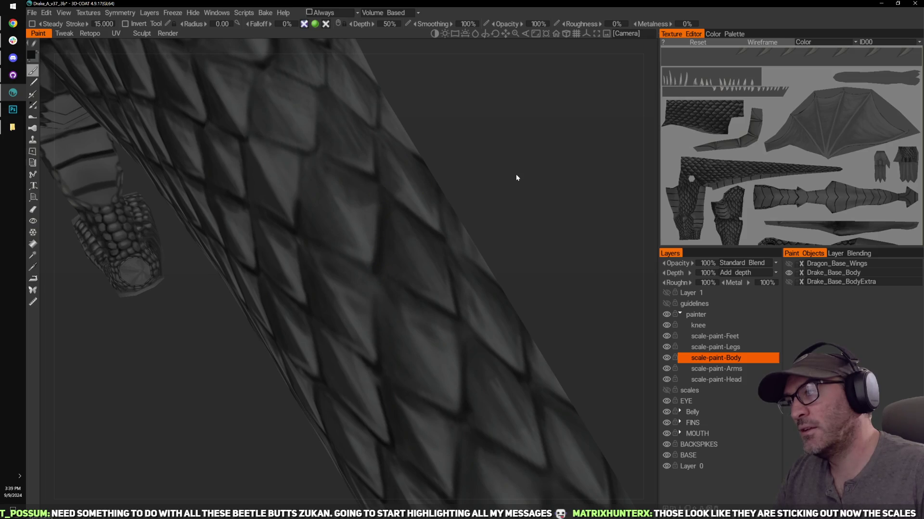
pyautogui.moveTo(516, 178); pyautogui.dragTo(354, 293)
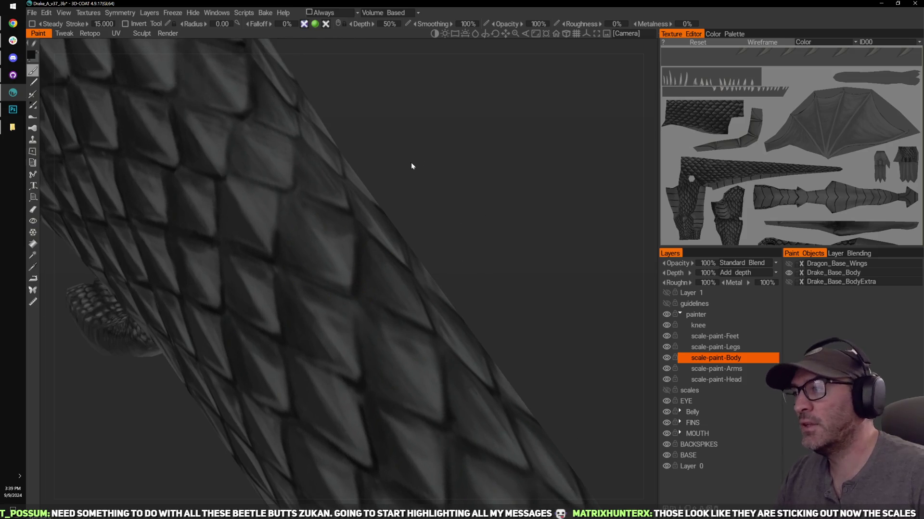
pyautogui.moveTo(501, 174)
pyautogui.mouseDown()
pyautogui.moveTo(503, 149)
pyautogui.moveTo(517, 150)
pyautogui.moveTo(356, 245)
pyautogui.mouseUp()
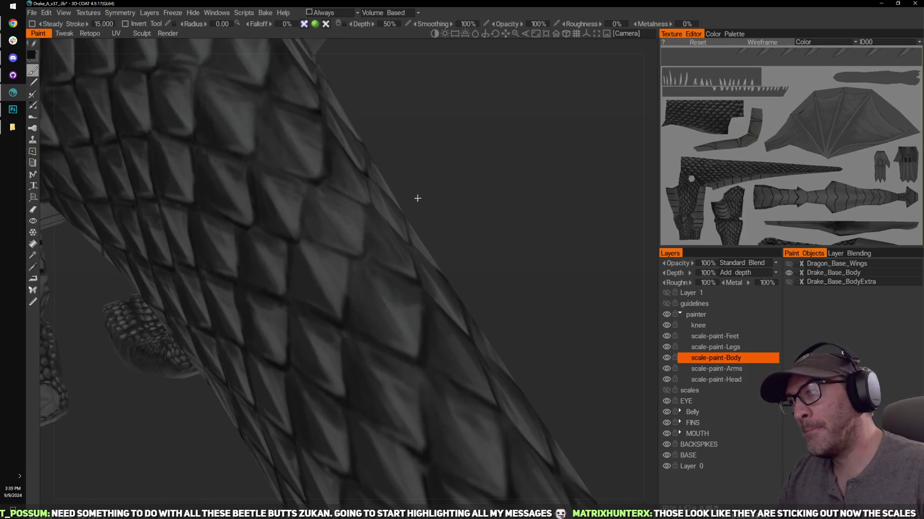
pyautogui.moveTo(418, 198)
pyautogui.mouseDown()
pyautogui.moveTo(340, 278)
pyautogui.moveTo(523, 166)
pyautogui.moveTo(398, 316)
pyautogui.moveTo(338, 281)
pyautogui.mouseUp()
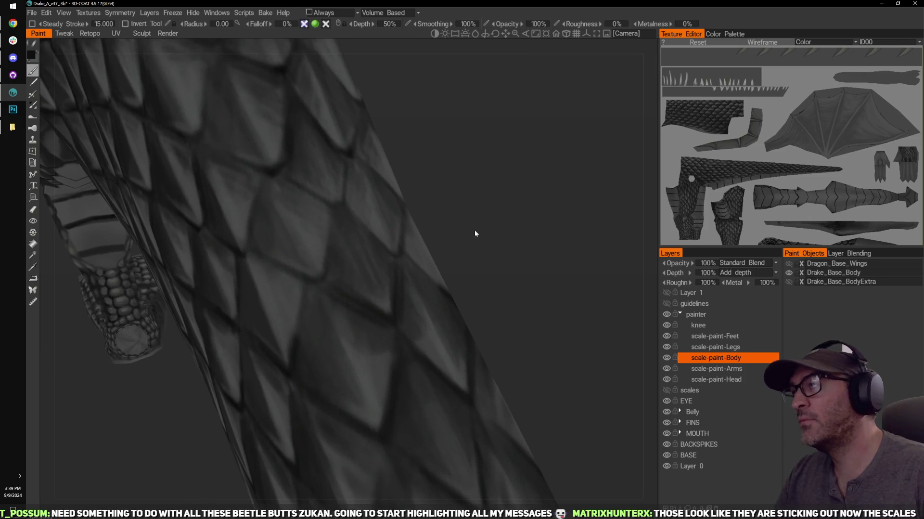
pyautogui.moveTo(474, 232); pyautogui.dragTo(524, 132)
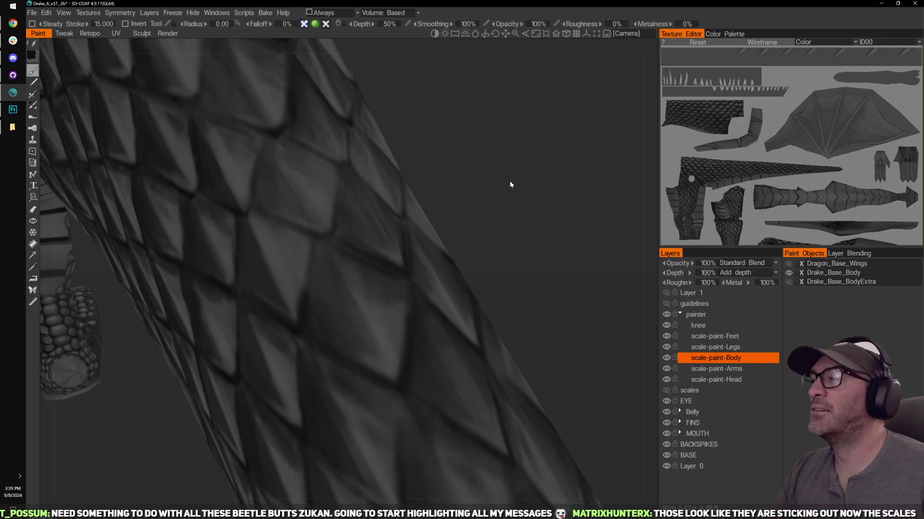
# Step: Continue defining bright centers and dark borders on the neighboring scales across the tail's upper side
pyautogui.moveTo(509, 181)
pyautogui.mouseDown()
pyautogui.moveTo(517, 118)
pyautogui.moveTo(483, 148)
pyautogui.mouseUp()
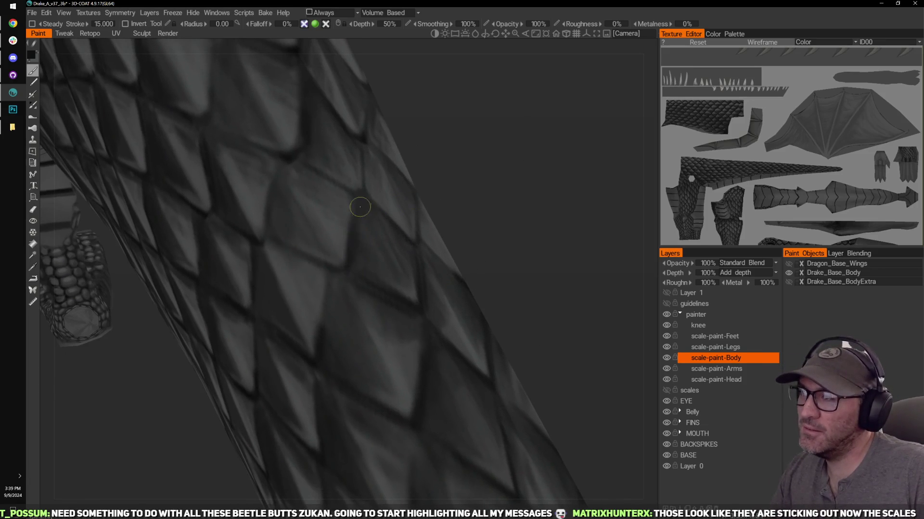
pyautogui.moveTo(496, 173); pyautogui.dragTo(518, 178)
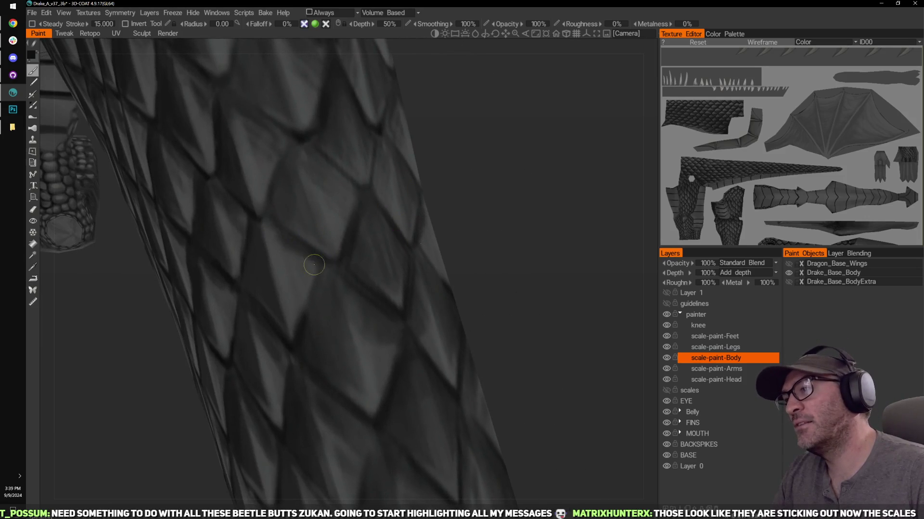
pyautogui.moveTo(425, 207); pyautogui.dragTo(470, 181)
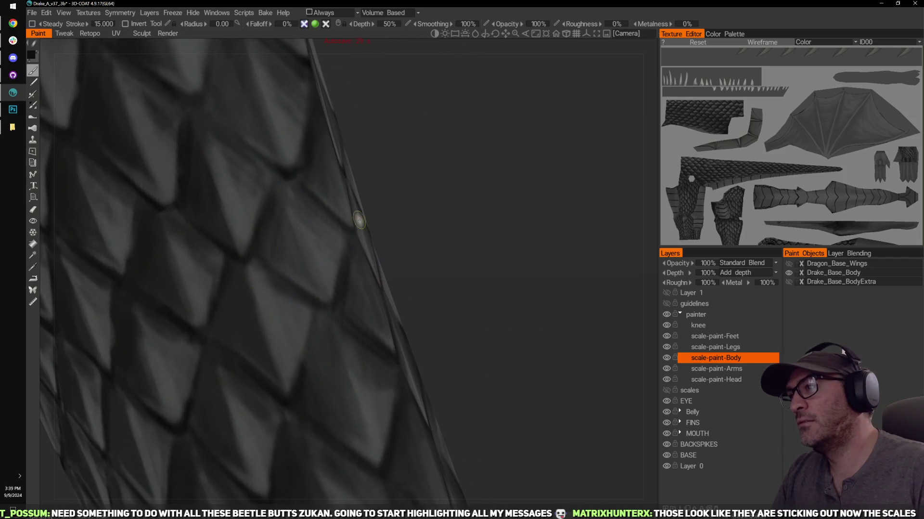
pyautogui.moveTo(373, 221); pyautogui.dragTo(394, 318, button='middle')
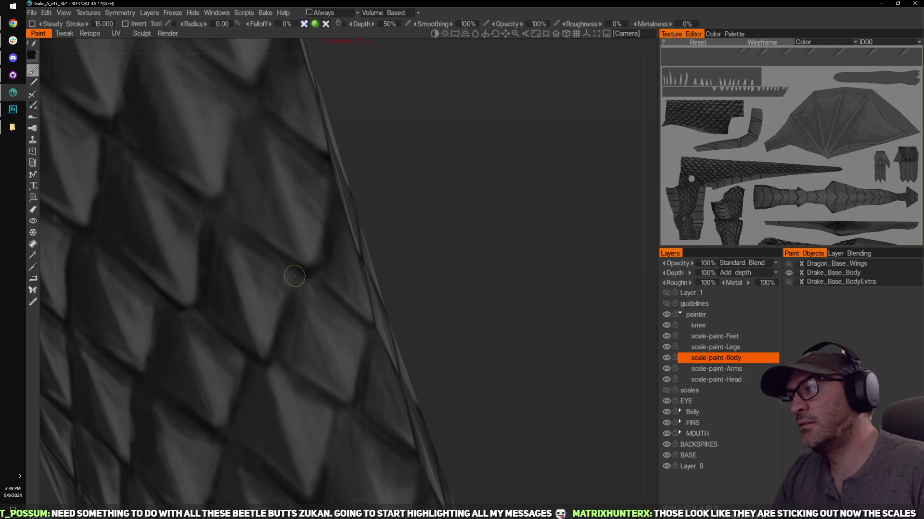
pyautogui.moveTo(434, 186); pyautogui.dragTo(501, 166)
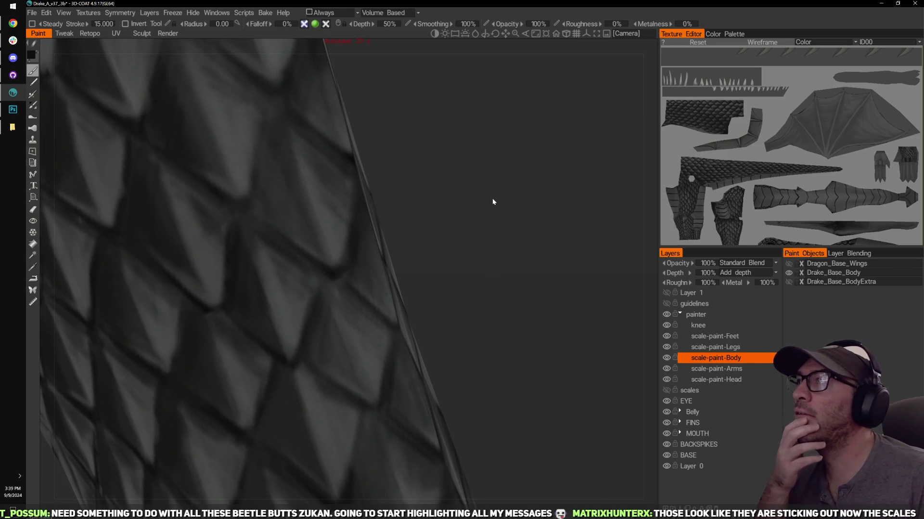
pyautogui.moveTo(495, 208); pyautogui.dragTo(509, 185)
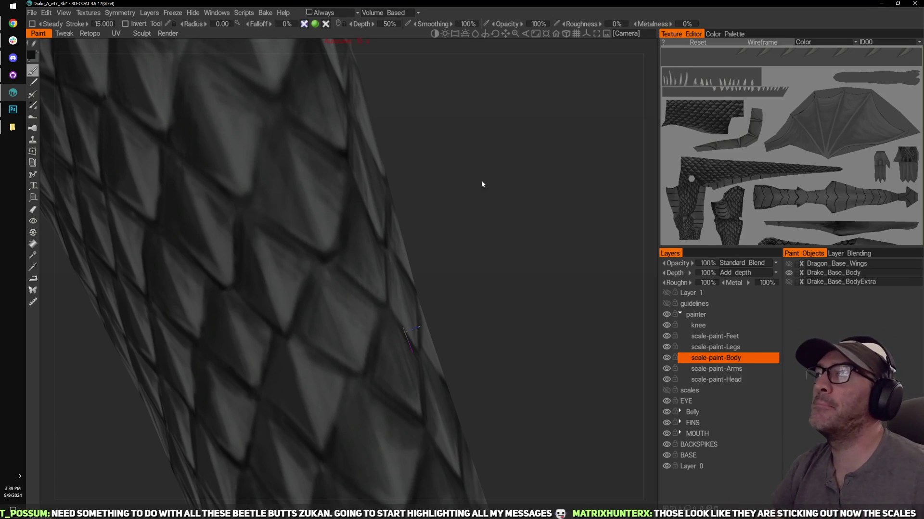
# Step: Show the red Layer 1 and examine the scale shading along the tail from its base to the tip
pyautogui.moveTo(481, 180); pyautogui.dragTo(466, 133, button='right')
pyautogui.moveTo(466, 133); pyautogui.dragTo(499, 167)
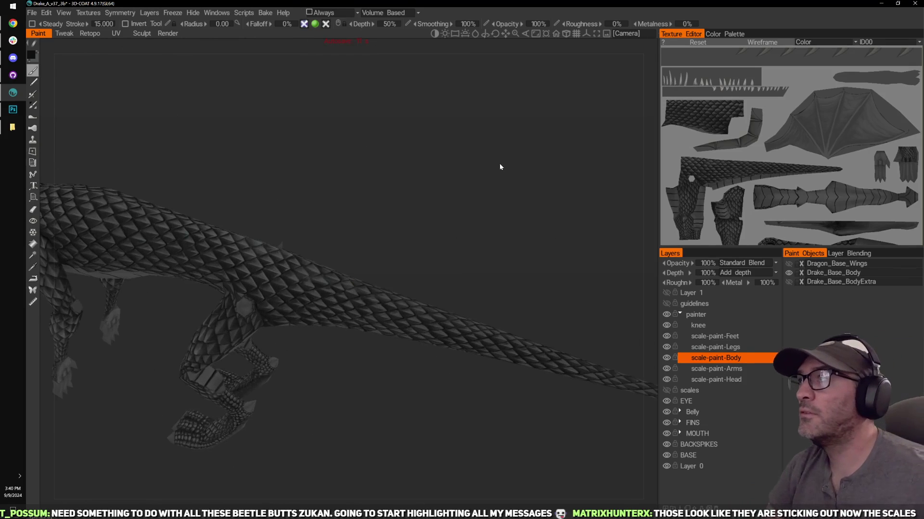
pyautogui.moveTo(550, 207); pyautogui.dragTo(498, 185)
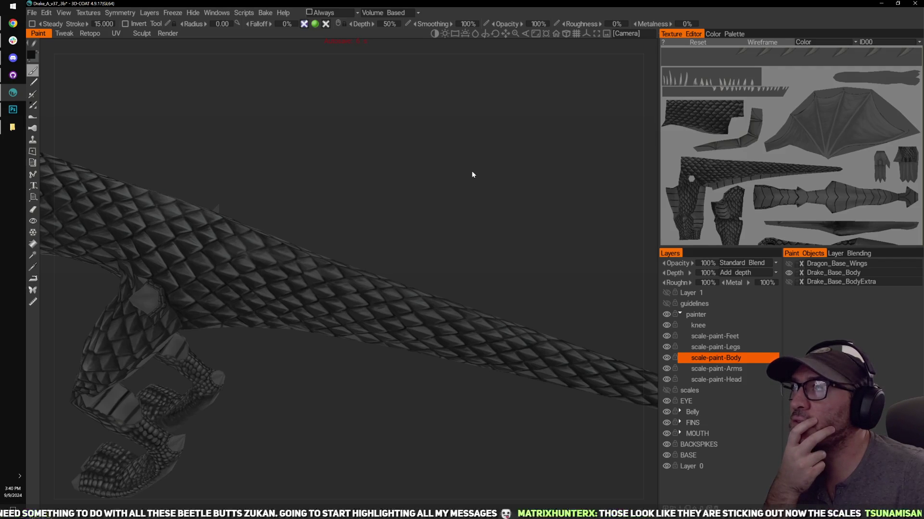
pyautogui.moveTo(471, 174); pyautogui.dragTo(436, 112)
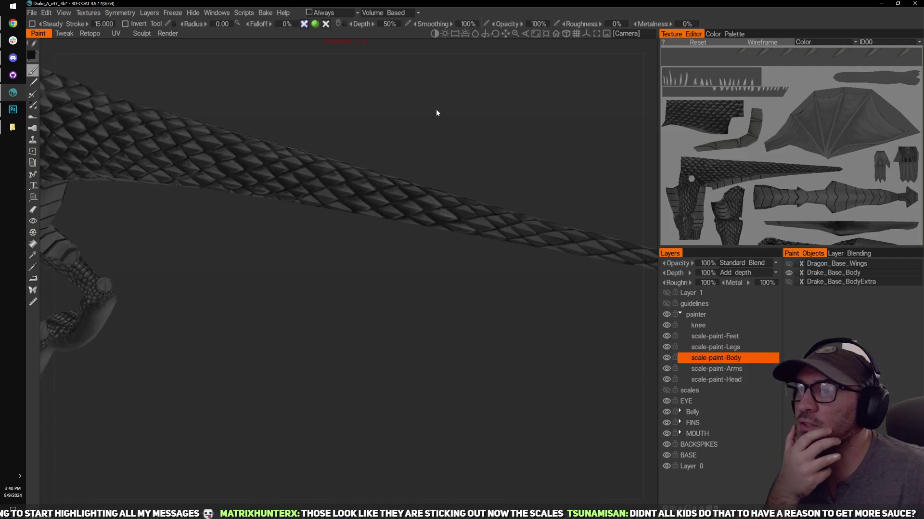
pyautogui.click(665, 293)
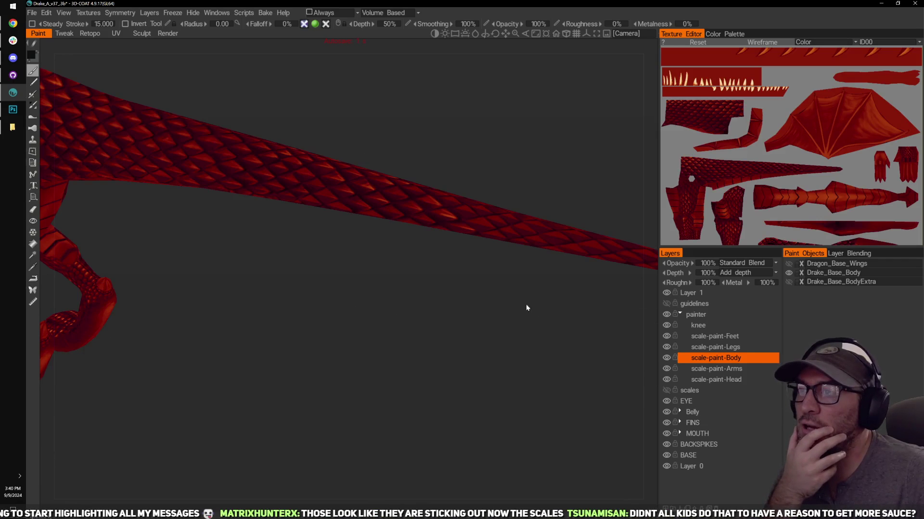
pyautogui.moveTo(526, 307); pyautogui.dragTo(394, 143)
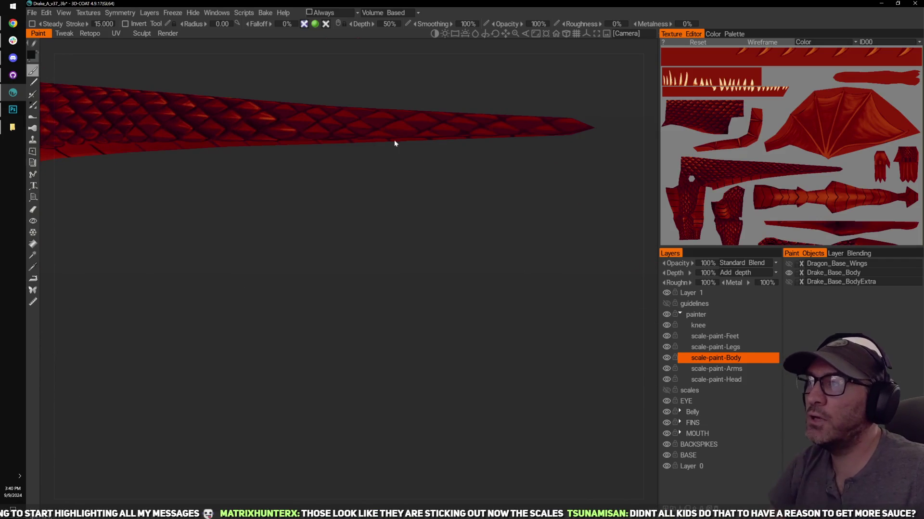
pyautogui.moveTo(437, 295); pyautogui.dragTo(474, 219)
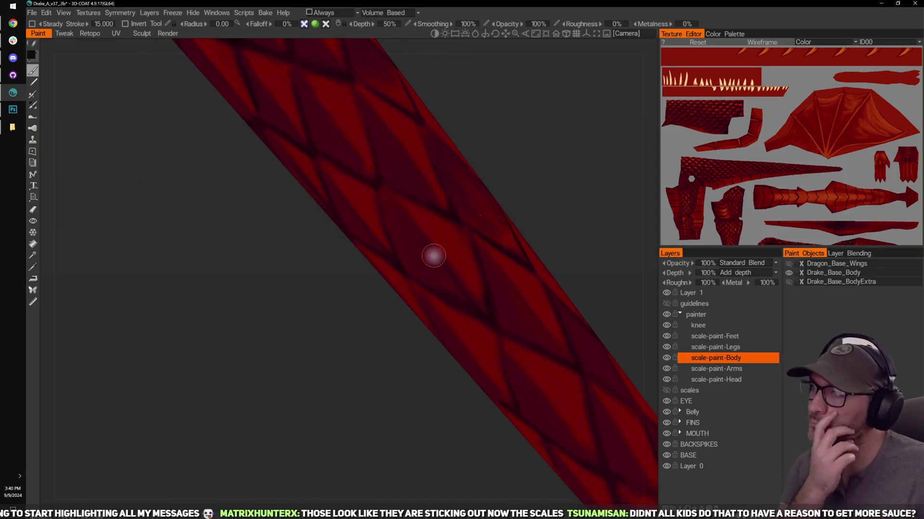
pyautogui.moveTo(490, 88); pyautogui.dragTo(452, 167, button='right')
pyautogui.moveTo(452, 168); pyautogui.dragTo(505, 275, button='middle')
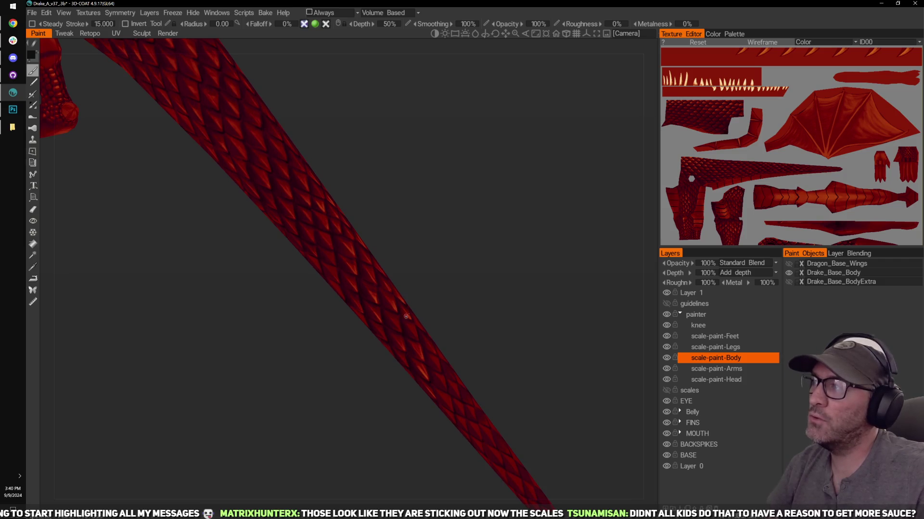
# Step: Examine the red-colored scales on the tail, hind legs and whole body from several angles
pyautogui.moveTo(406, 316); pyautogui.dragTo(480, 274)
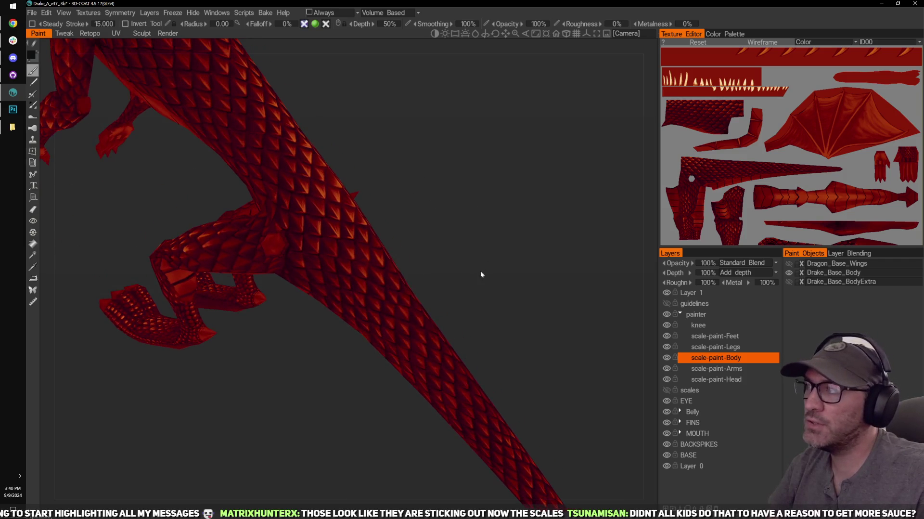
pyautogui.moveTo(438, 345); pyautogui.dragTo(461, 249)
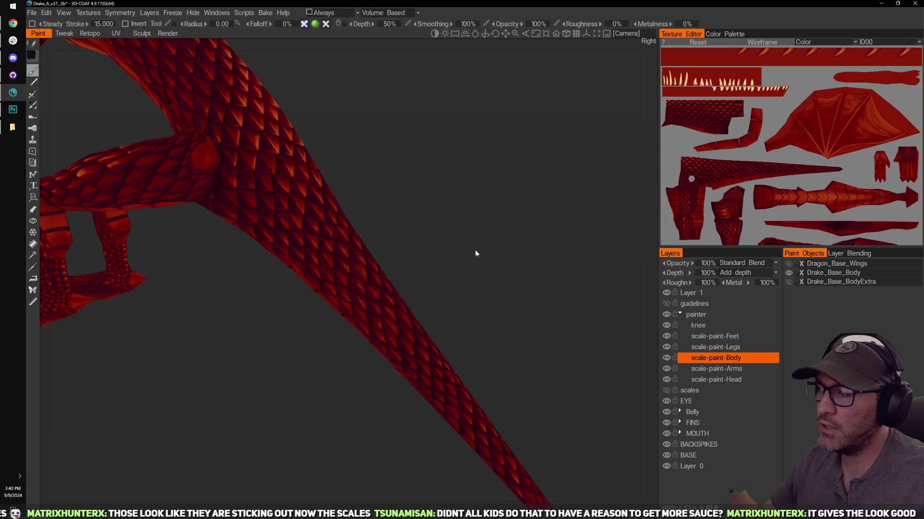
pyautogui.moveTo(502, 293); pyautogui.dragTo(461, 249)
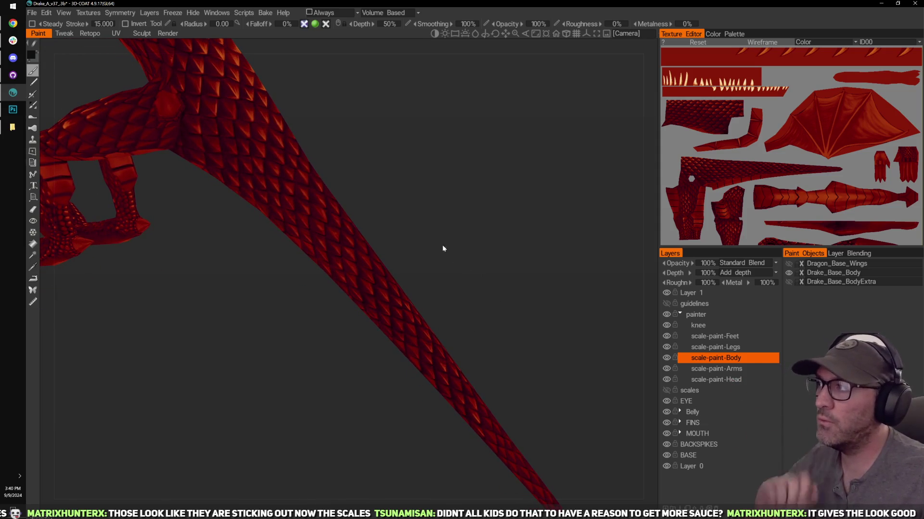
pyautogui.moveTo(460, 212); pyautogui.dragTo(407, 121)
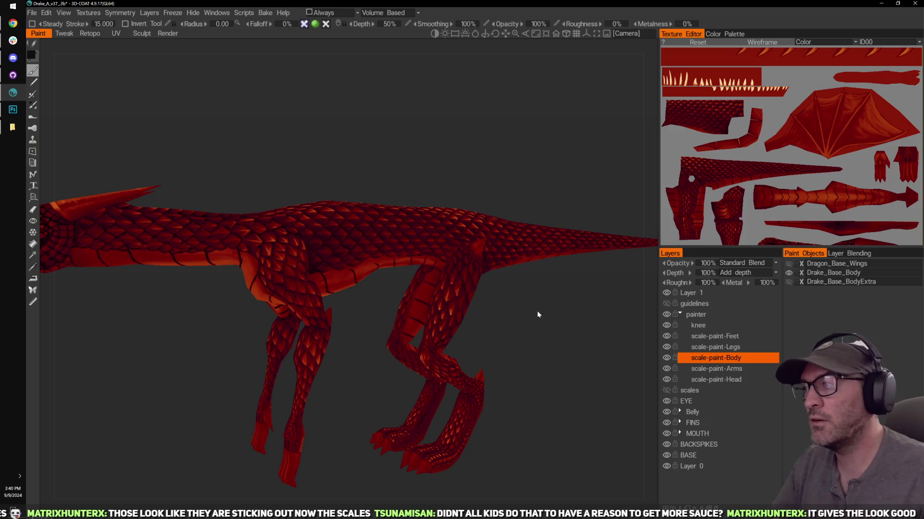
pyautogui.moveTo(538, 314); pyautogui.dragTo(236, 246)
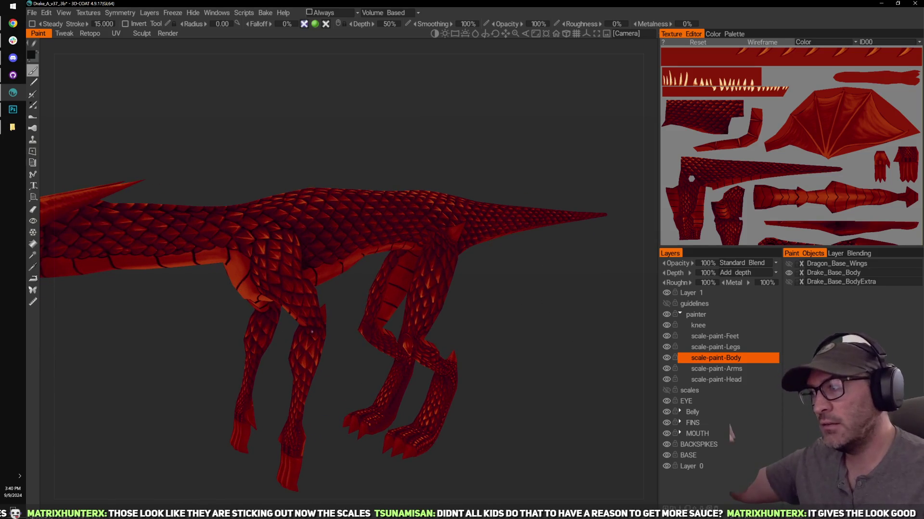
pyautogui.moveTo(330, 371); pyautogui.dragTo(300, 306)
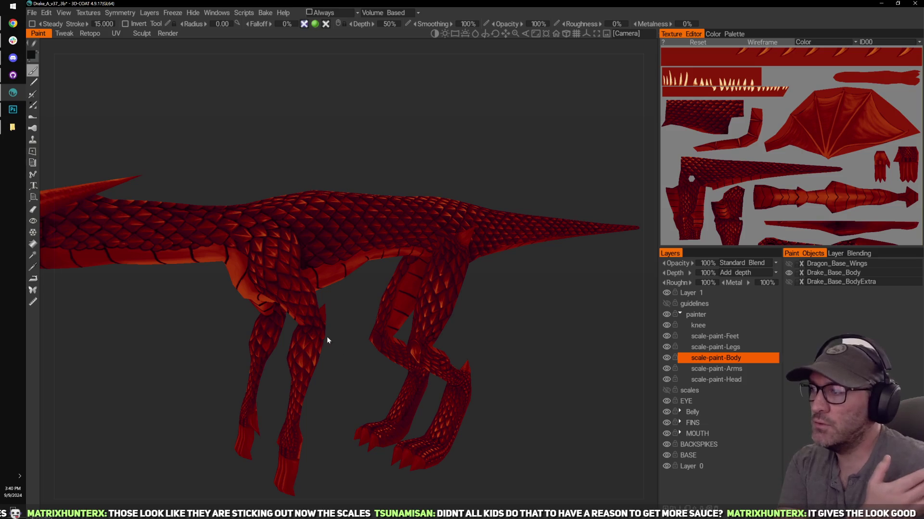
pyautogui.moveTo(327, 339); pyautogui.dragTo(305, 303)
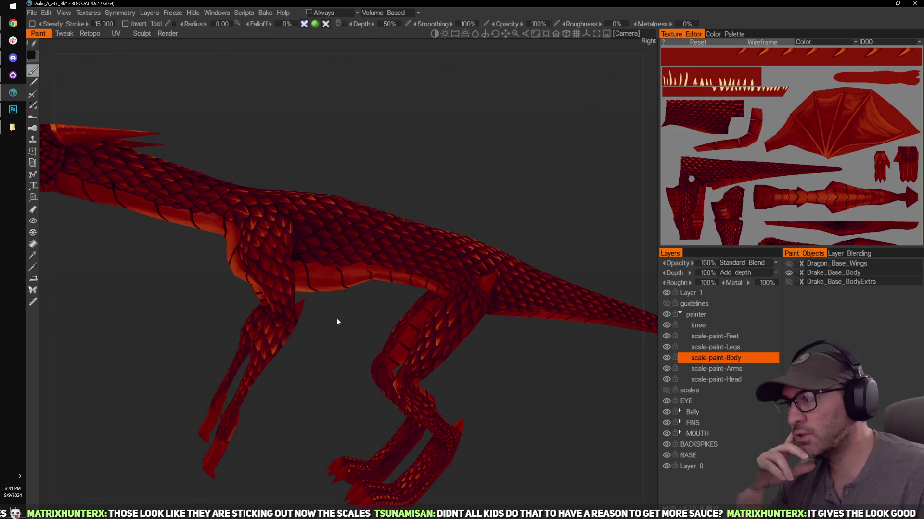
pyautogui.moveTo(335, 319); pyautogui.dragTo(317, 343)
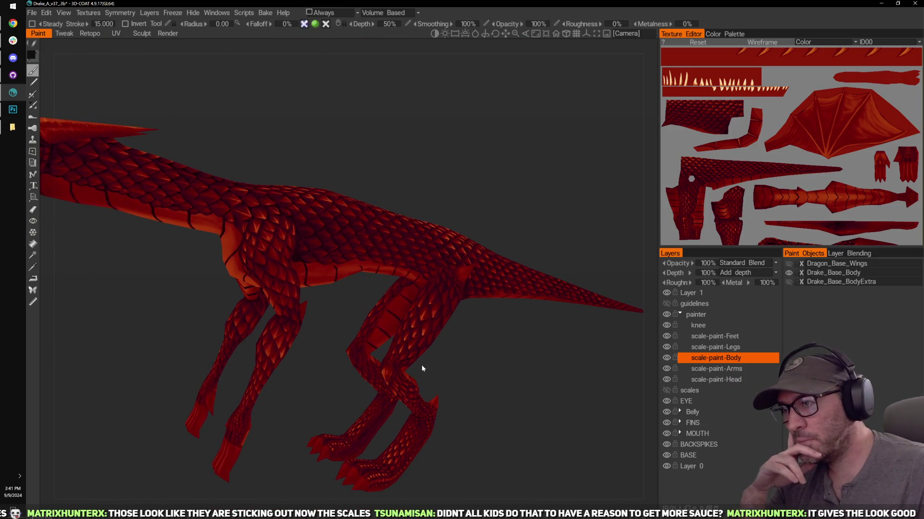
pyautogui.moveTo(505, 337); pyautogui.dragTo(461, 355)
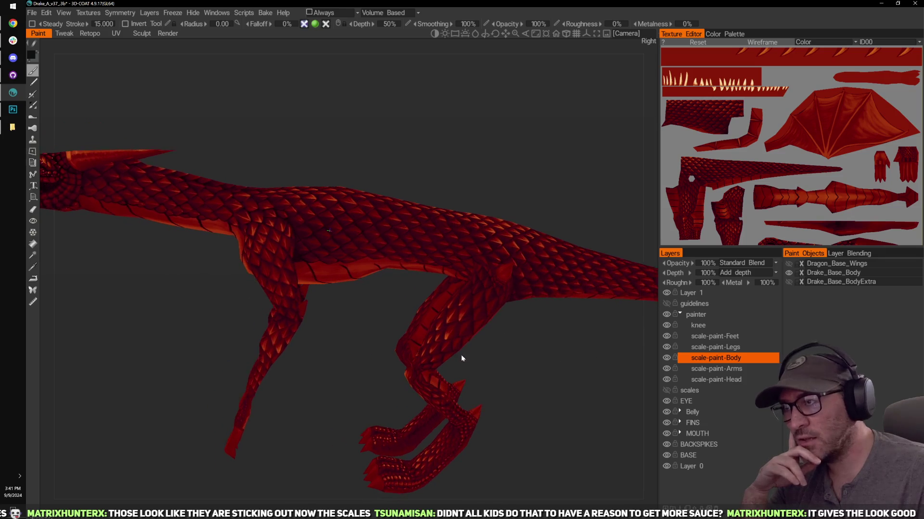
# Step: Examine the red-colored scales on the body, tail tip and head from several angles
pyautogui.moveTo(549, 114); pyautogui.dragTo(458, 231)
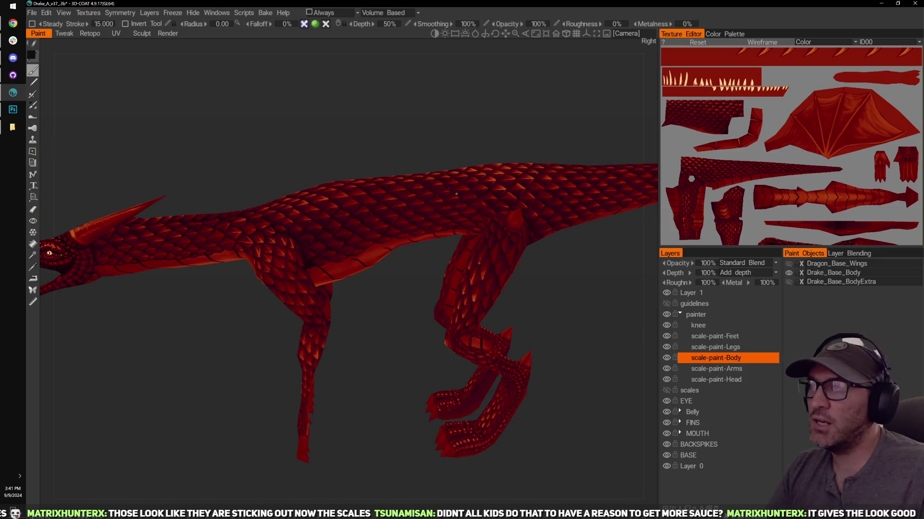
pyautogui.moveTo(456, 194); pyautogui.dragTo(557, 265)
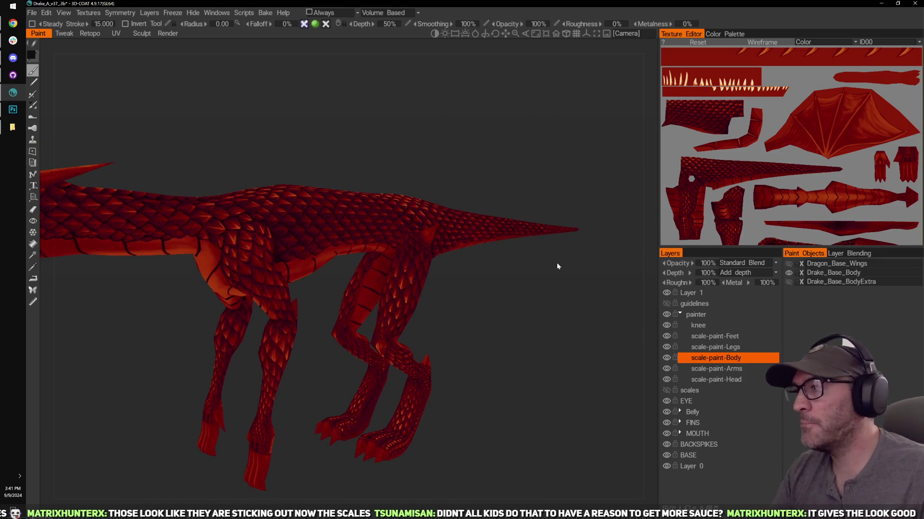
pyautogui.moveTo(550, 319); pyautogui.dragTo(412, 201)
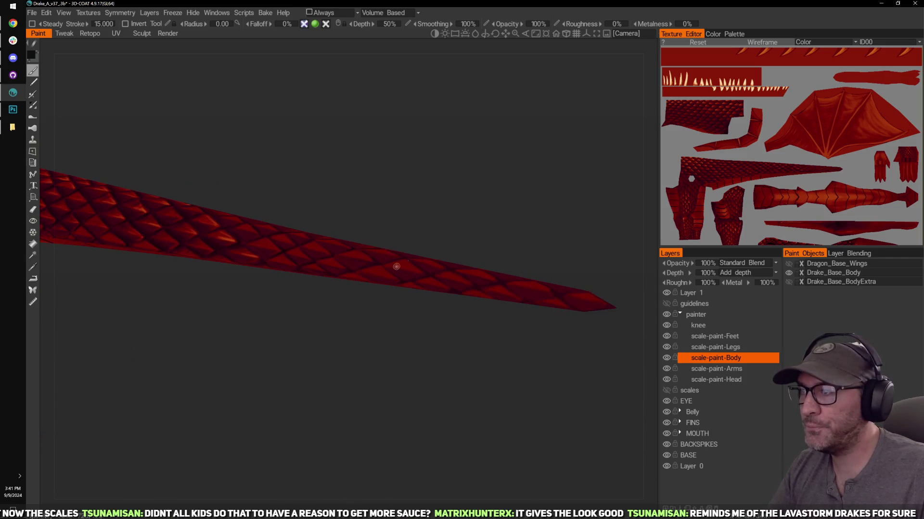
pyautogui.moveTo(342, 186); pyautogui.dragTo(424, 93)
pyautogui.moveTo(240, 289); pyautogui.dragTo(284, 105)
pyautogui.moveTo(285, 105); pyautogui.dragTo(254, 250, button='right')
pyautogui.moveTo(254, 253); pyautogui.dragTo(382, 289)
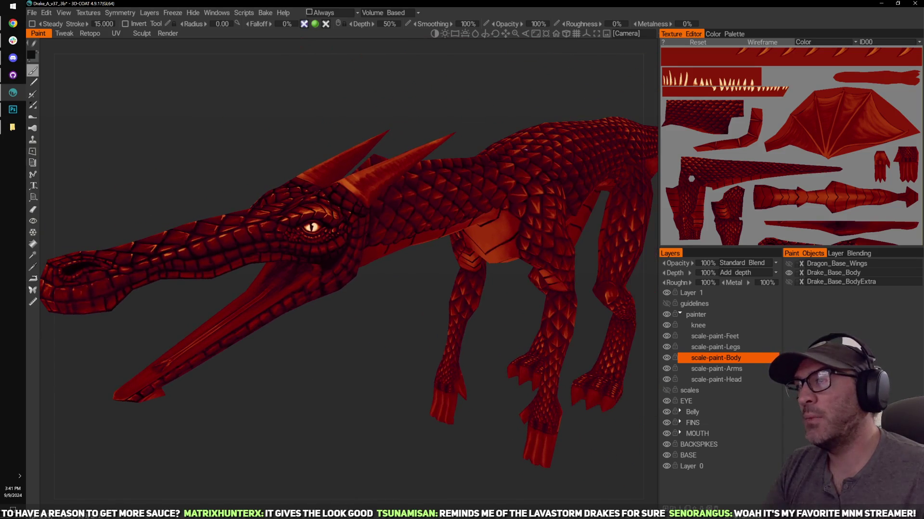
pyautogui.moveTo(377, 337); pyautogui.dragTo(389, 322)
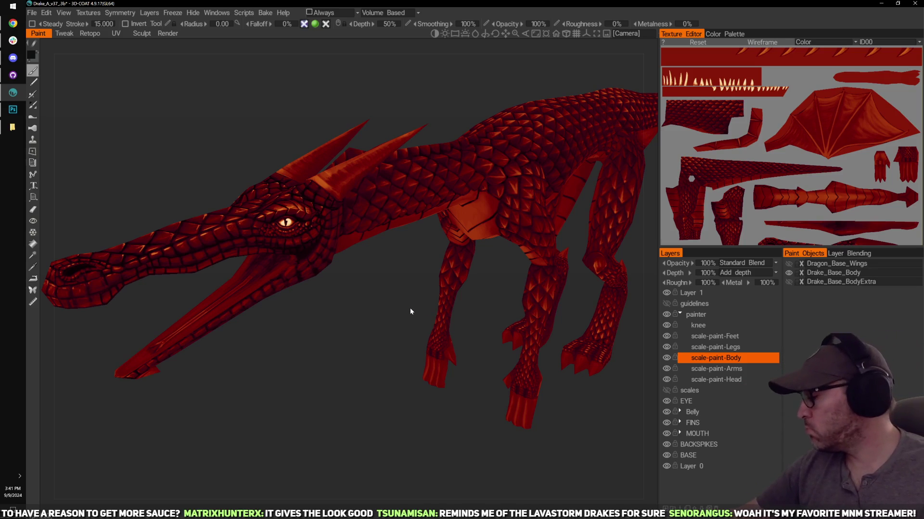
pyautogui.moveTo(410, 312); pyautogui.dragTo(443, 138)
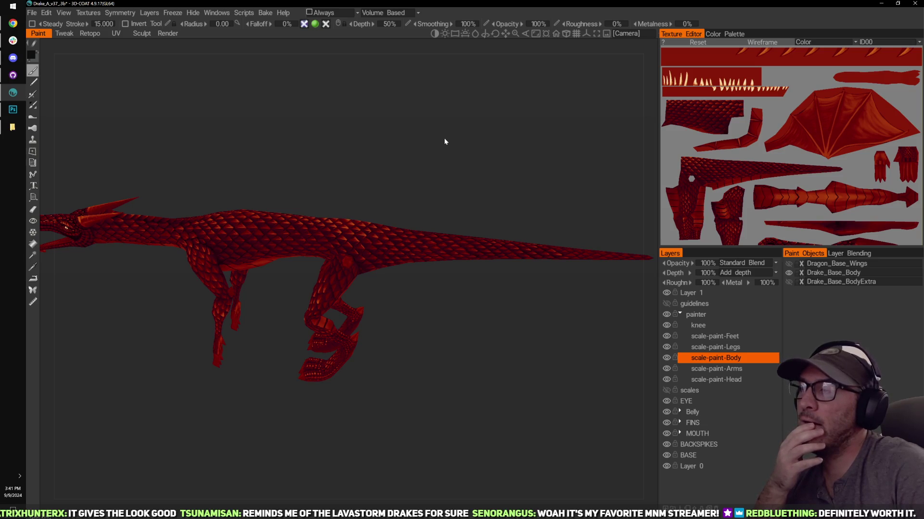
# Step: Examine the whole creature's red coloring from the side, comparing the tail scales with the body and legs
pyautogui.moveTo(444, 141); pyautogui.dragTo(419, 170)
pyautogui.moveTo(204, 168); pyautogui.dragTo(501, 136, button='middle')
pyautogui.moveTo(501, 136); pyautogui.dragTo(471, 147)
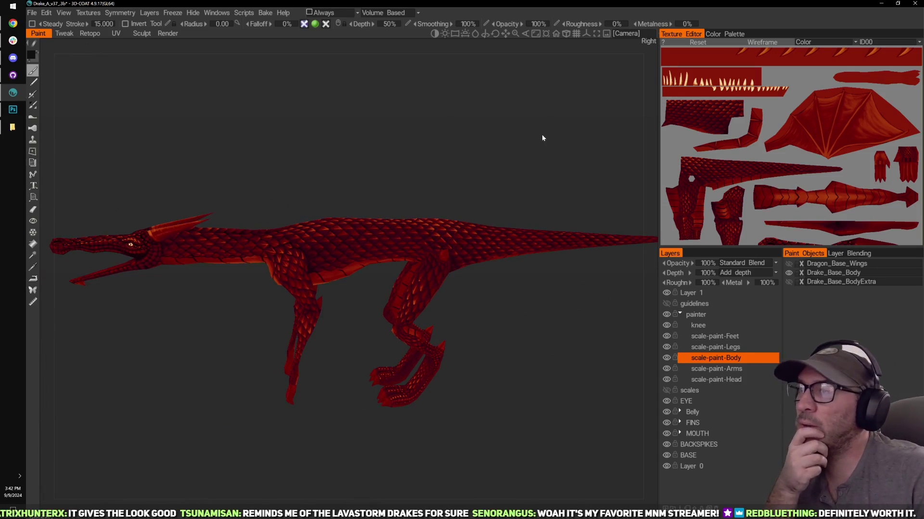
pyautogui.moveTo(541, 134); pyautogui.dragTo(495, 106, button='middle')
pyautogui.moveTo(495, 105); pyautogui.dragTo(491, 116)
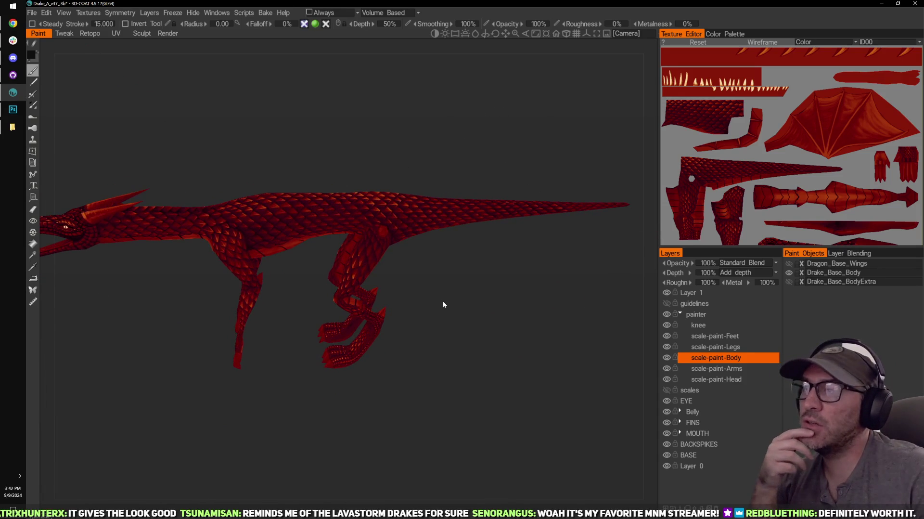
pyautogui.moveTo(443, 301); pyautogui.dragTo(380, 158, button='right')
pyautogui.moveTo(460, 279); pyautogui.dragTo(439, 264, button='middle')
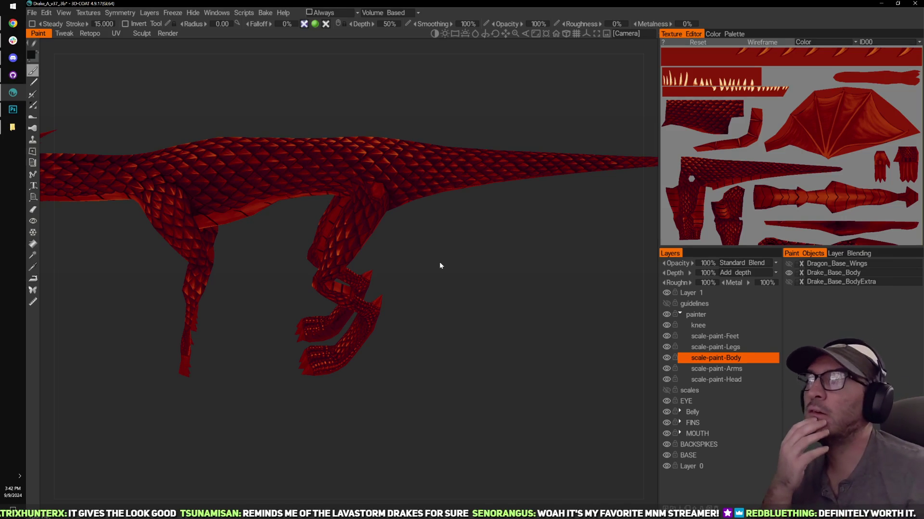
pyautogui.moveTo(535, 283); pyautogui.dragTo(497, 338)
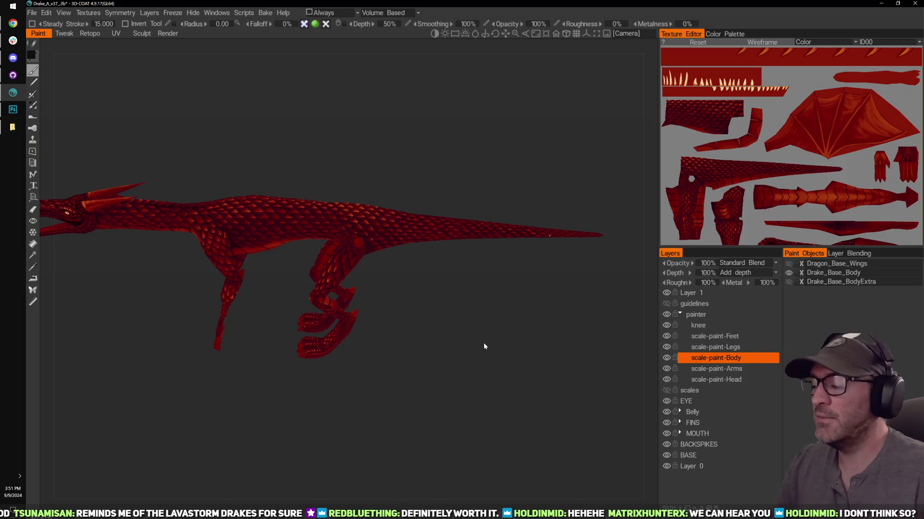
pyautogui.moveTo(483, 342)
pyautogui.mouseDown()
pyautogui.moveTo(492, 299)
pyautogui.moveTo(494, 335)
pyautogui.mouseUp()
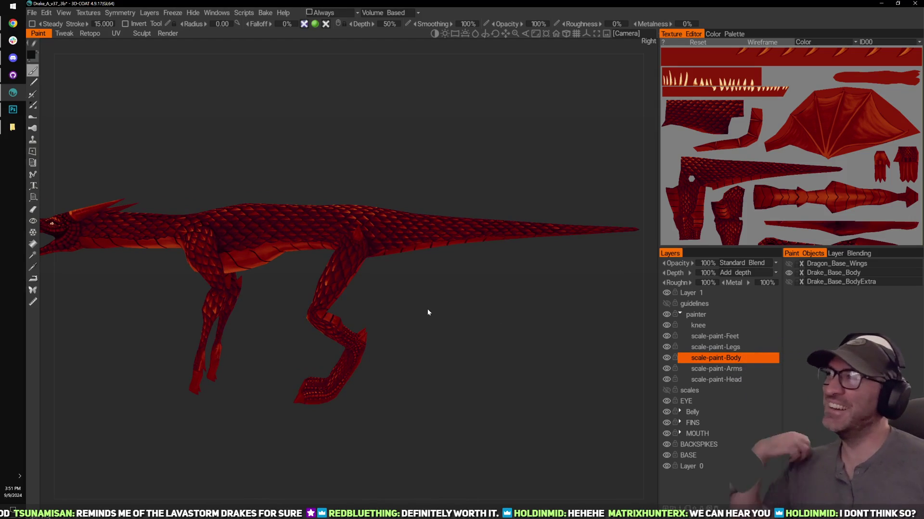
pyautogui.moveTo(566, 314); pyautogui.dragTo(417, 350)
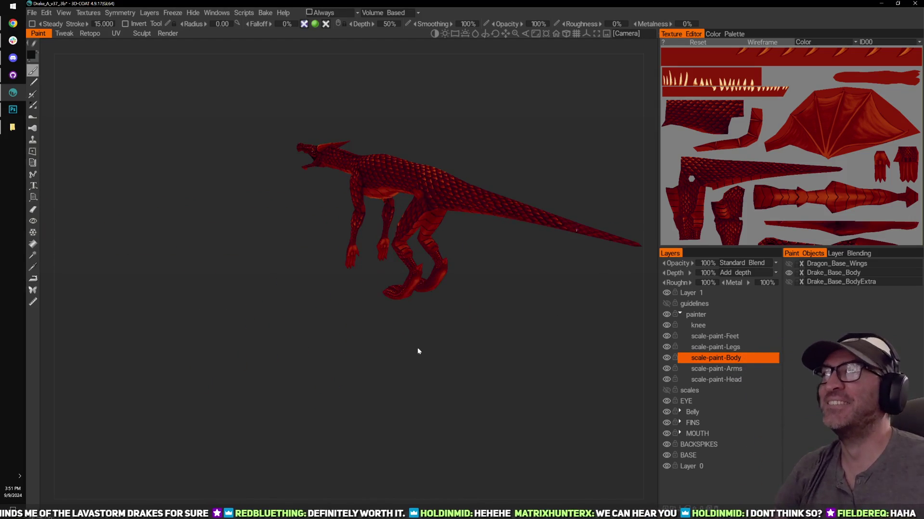
# Step: Inspect the red-colored scales on the upper side of the tail base up close and from above
pyautogui.moveTo(605, 300); pyautogui.dragTo(593, 369)
pyautogui.moveTo(426, 222); pyautogui.dragTo(483, 118)
pyautogui.moveTo(483, 118); pyautogui.dragTo(519, 127, button='right')
pyautogui.moveTo(519, 127); pyautogui.dragTo(540, 224, button='middle')
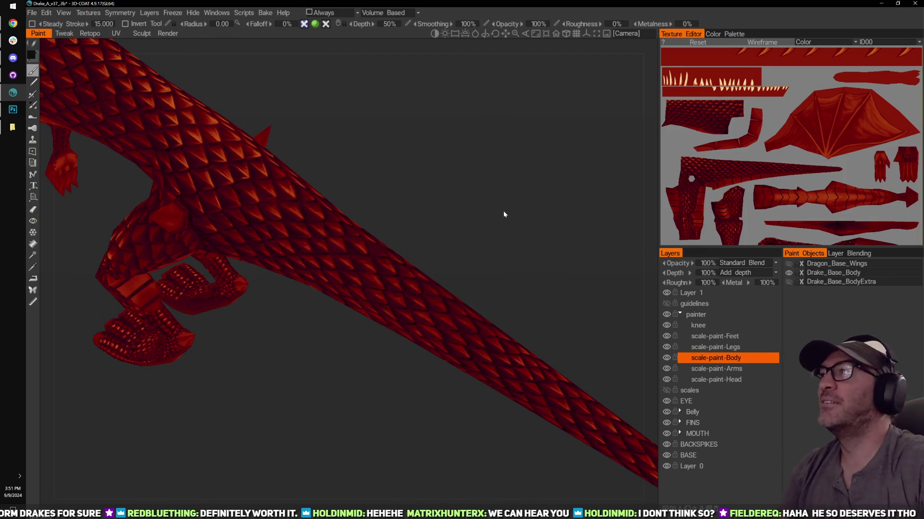
pyautogui.moveTo(482, 169); pyautogui.dragTo(464, 213)
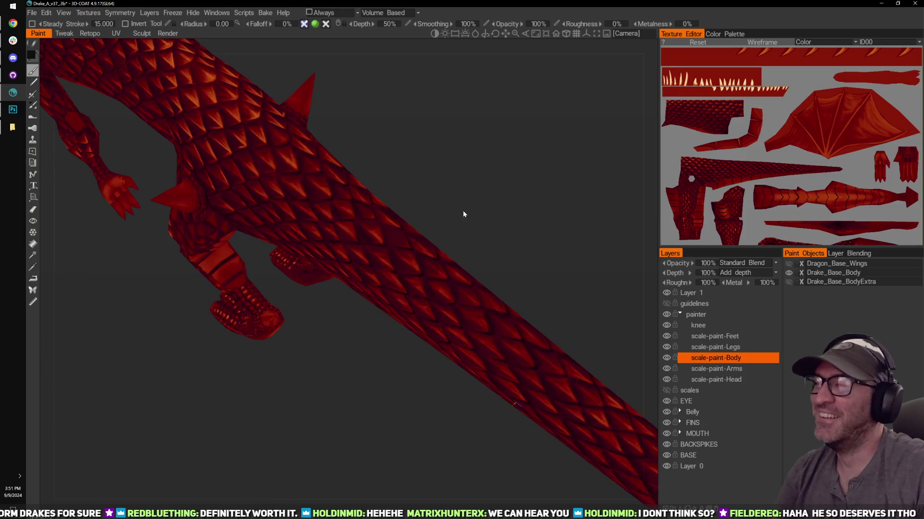
pyautogui.moveTo(535, 182); pyautogui.dragTo(569, 271)
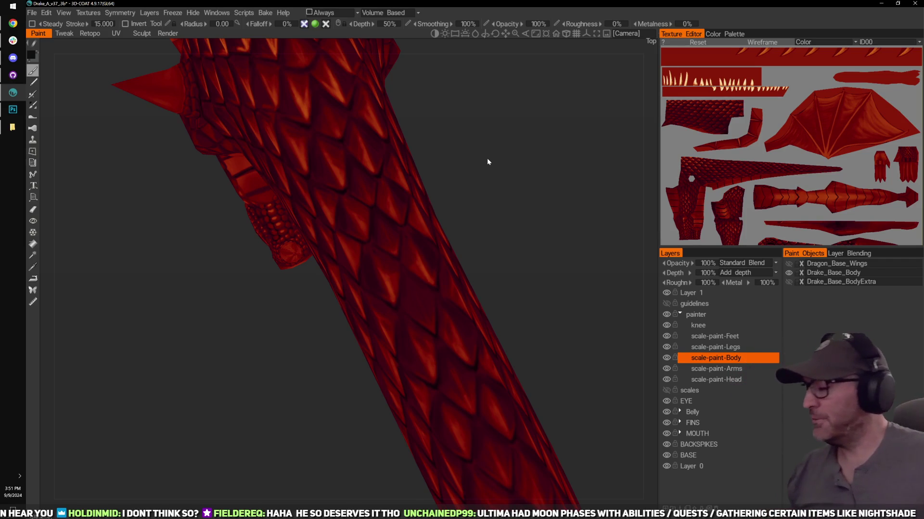
pyautogui.moveTo(593, 300); pyautogui.dragTo(553, 244)
pyautogui.scroll(4, 530, 204)
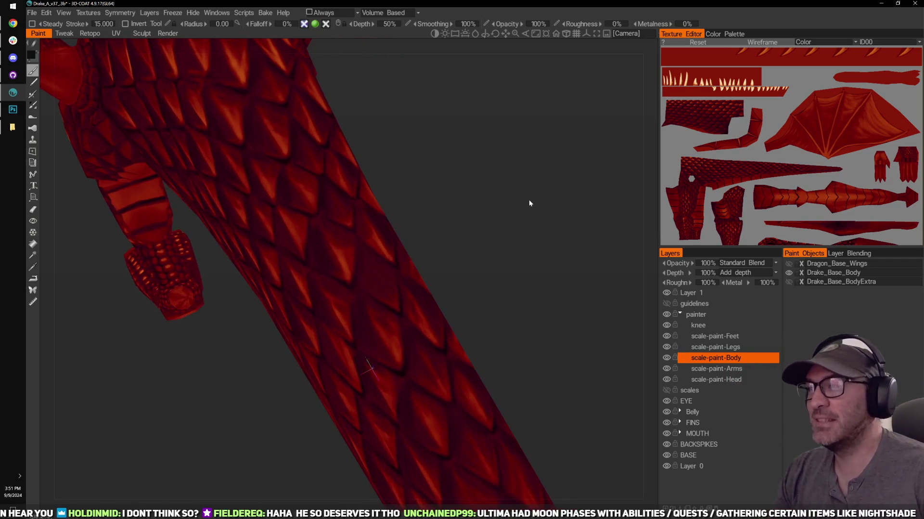
pyautogui.scroll(-3, 548, 189)
pyautogui.moveTo(644, 306); pyautogui.dragTo(531, 241)
# Step: Compare the upper tail scales with and without the red Layer 1, leaving the layer hidden
pyautogui.click(666, 292)
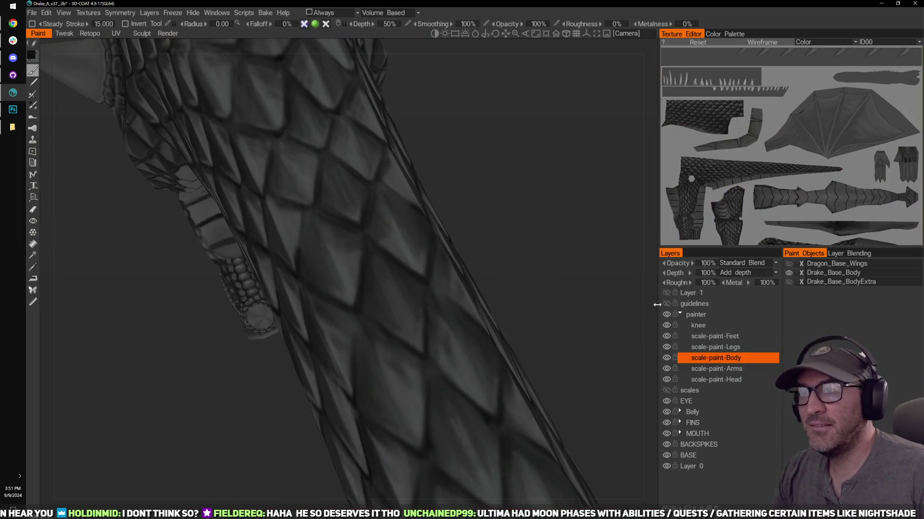
pyautogui.click(666, 292)
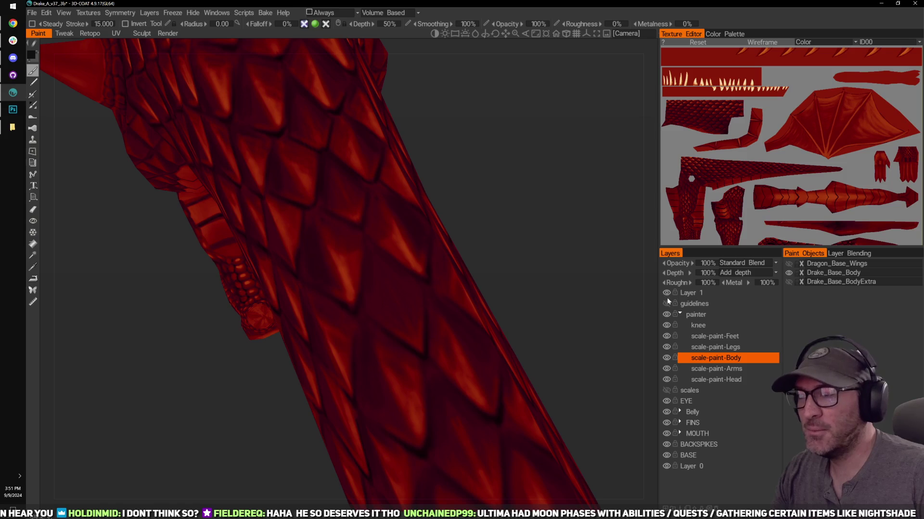
pyautogui.click(666, 292)
pyautogui.moveTo(524, 251); pyautogui.dragTo(421, 295)
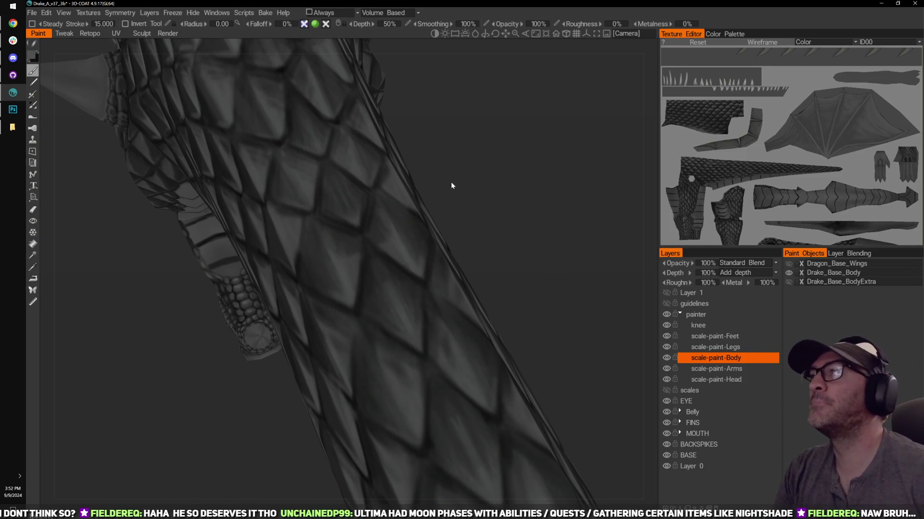
pyautogui.moveTo(555, 214)
pyautogui.mouseDown()
pyautogui.moveTo(541, 223)
pyautogui.moveTo(547, 194)
pyautogui.moveTo(513, 241)
pyautogui.moveTo(519, 228)
pyautogui.moveTo(553, 250)
pyautogui.mouseUp()
pyautogui.click(667, 293)
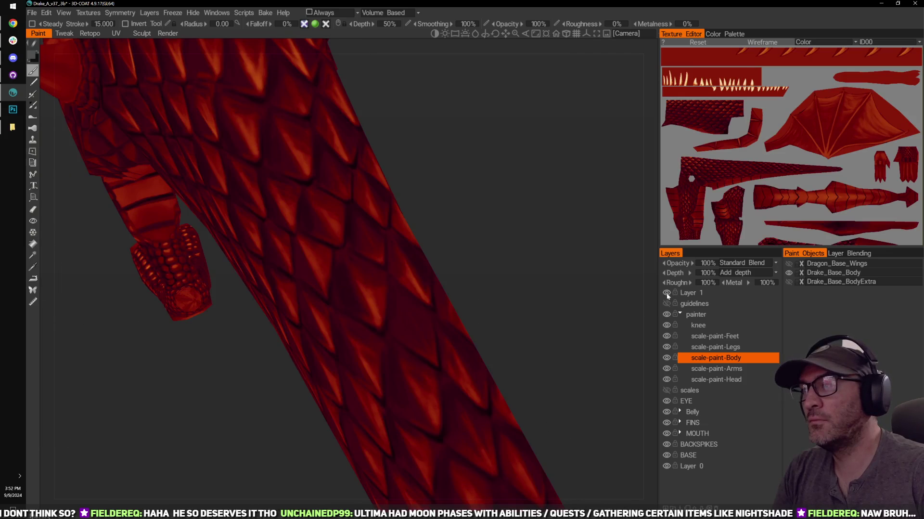
pyautogui.click(666, 293)
pyautogui.moveTo(601, 306)
pyautogui.mouseDown()
pyautogui.moveTo(556, 275)
pyautogui.moveTo(521, 223)
pyautogui.moveTo(549, 211)
pyautogui.moveTo(530, 168)
pyautogui.mouseUp()
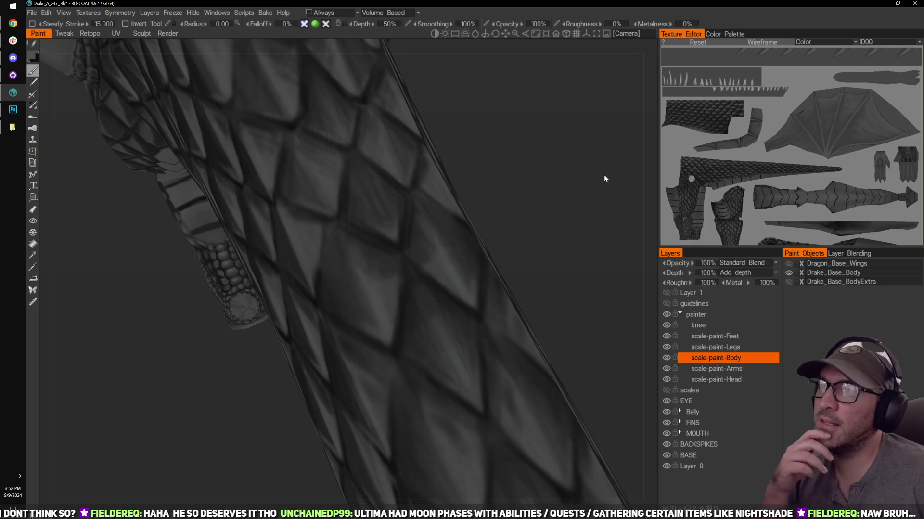
pyautogui.moveTo(604, 175); pyautogui.dragTo(477, 142, button='right')
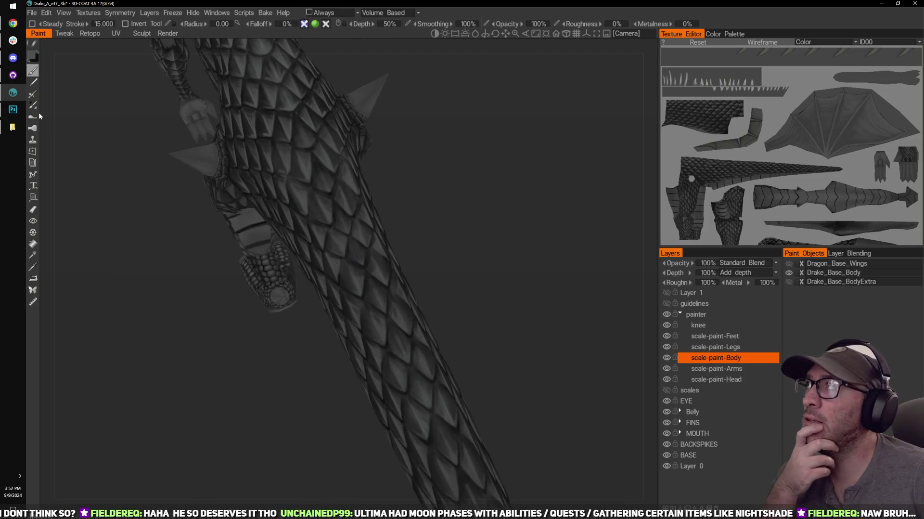
# Step: Switch to Photoshop, examine the body and tail scales in the Layers.psd texture, and return to 3D-Coat
pyautogui.click(13, 109)
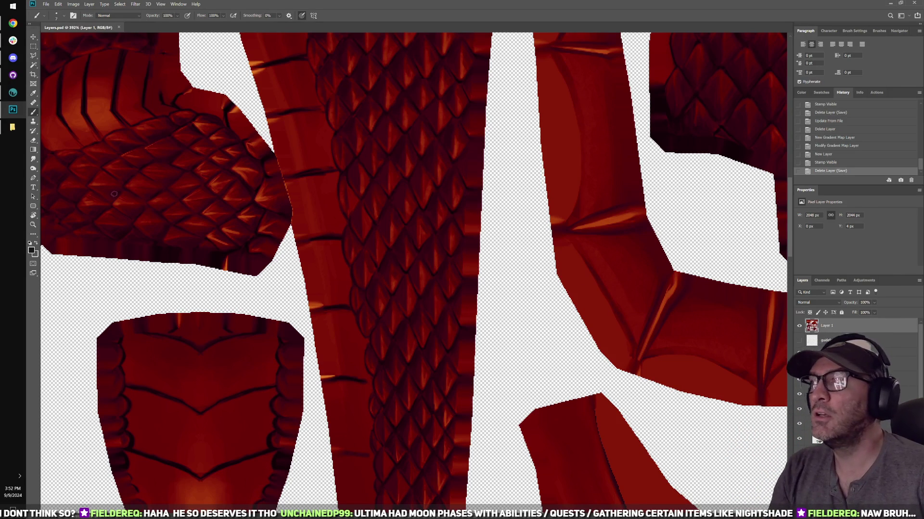
pyautogui.click(13, 92)
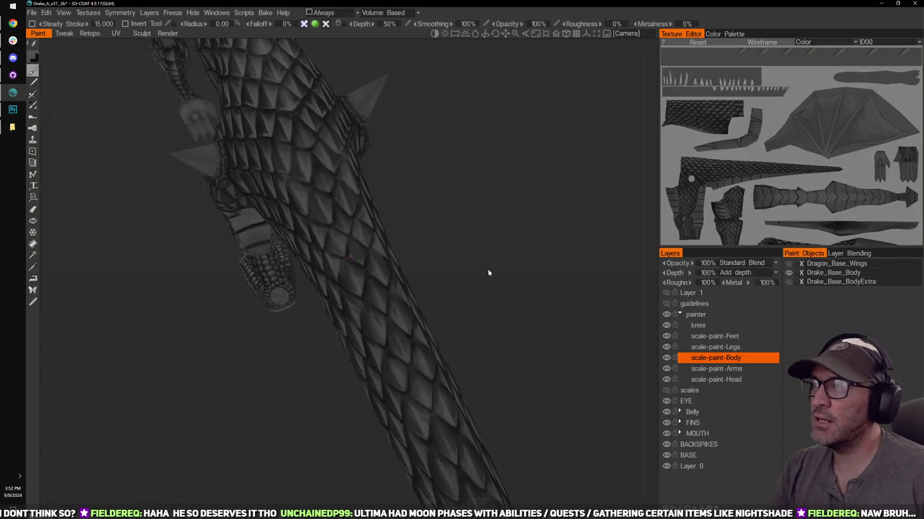
pyautogui.moveTo(488, 270); pyautogui.dragTo(501, 217)
pyautogui.click(13, 109)
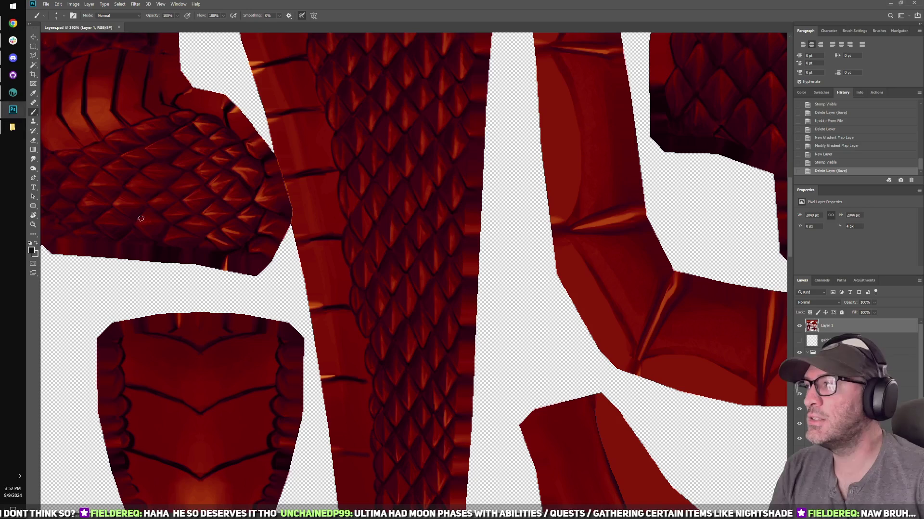
pyautogui.keyDown('alt'); pyautogui.scroll(-8, 216, 248); pyautogui.keyUp('alt')
pyautogui.moveTo(369, 208); pyautogui.dragTo(488, 229)
pyautogui.moveTo(529, 376); pyautogui.dragTo(495, 264)
pyautogui.moveTo(450, 200); pyautogui.dragTo(433, 379)
pyautogui.keyDown('alt'); pyautogui.scroll(2, 423, 360); pyautogui.keyUp('alt')
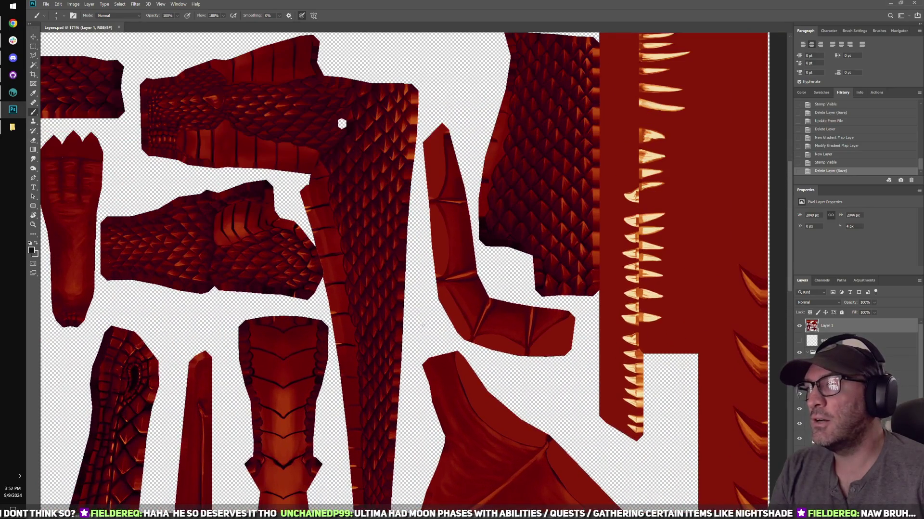
pyautogui.click(13, 93)
# Step: Touch up the dark gap around a large scale on the upper side of the tail base
pyautogui.scroll(-6, 419, 181)
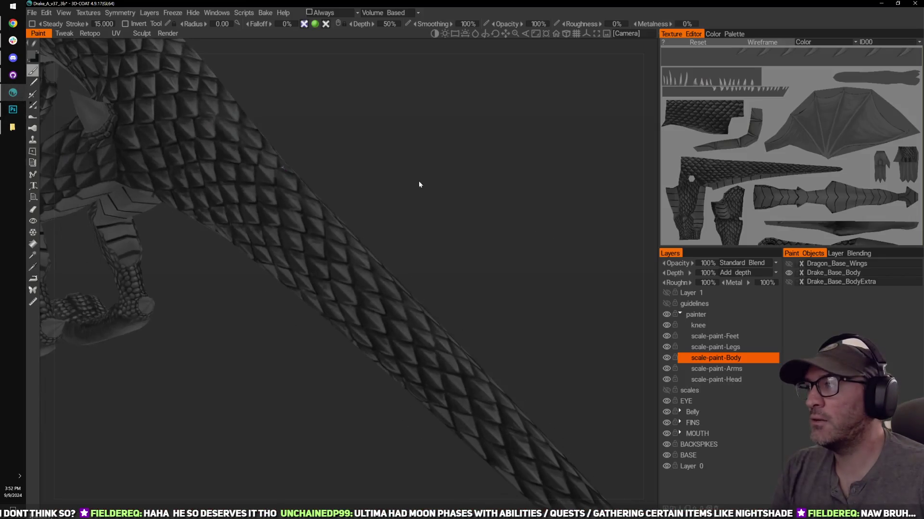
pyautogui.scroll(3, 521, 190)
pyautogui.moveTo(522, 189); pyautogui.dragTo(465, 174)
pyautogui.scroll(5, 510, 197)
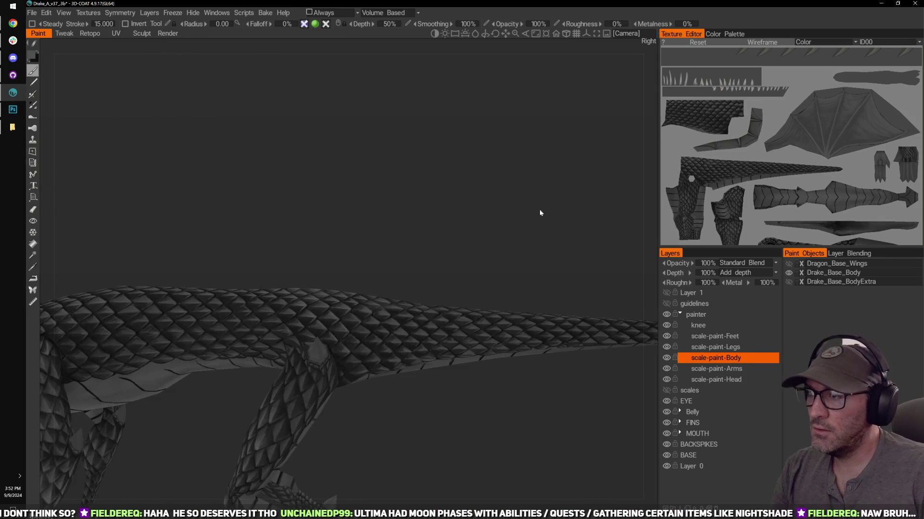
pyautogui.moveTo(542, 230); pyautogui.dragTo(515, 216)
pyautogui.scroll(3, 494, 243)
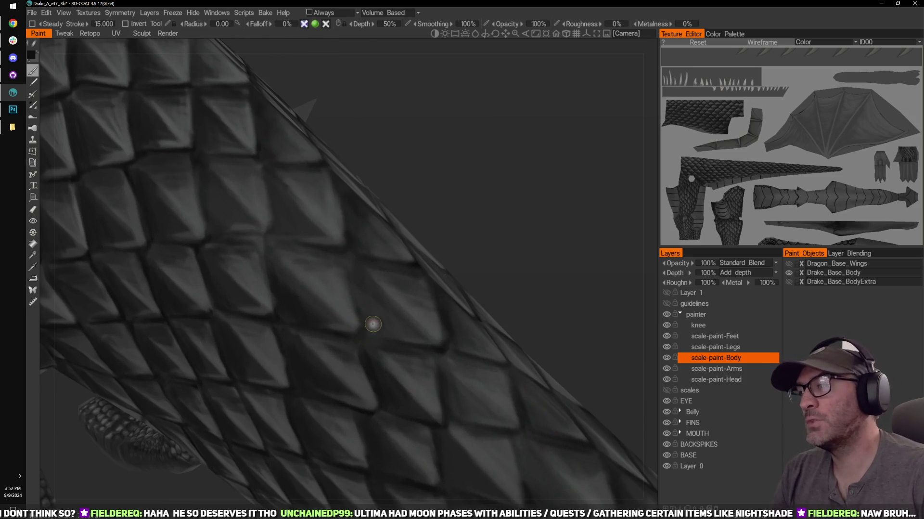
pyautogui.keyDown('alt'); pyautogui.moveTo(373, 323); pyautogui.dragTo(357, 315); pyautogui.keyUp('alt')
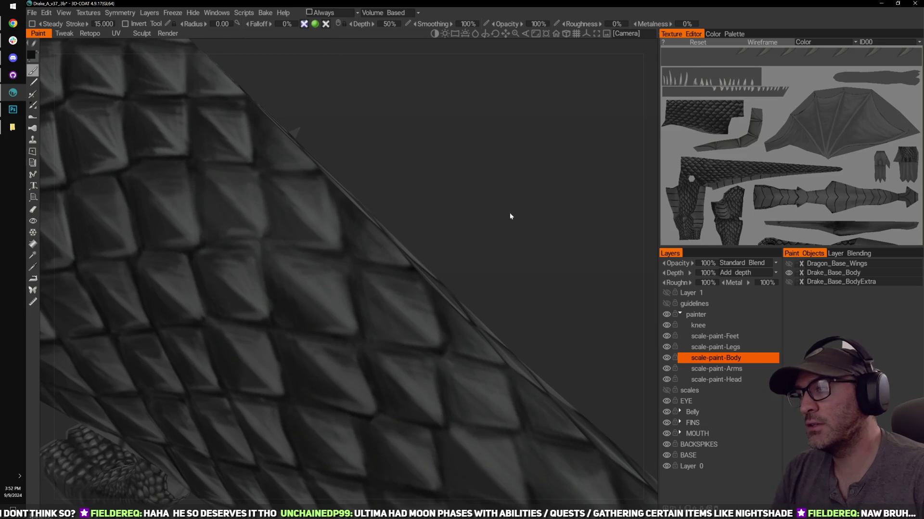
pyautogui.moveTo(510, 216); pyautogui.dragTo(495, 243)
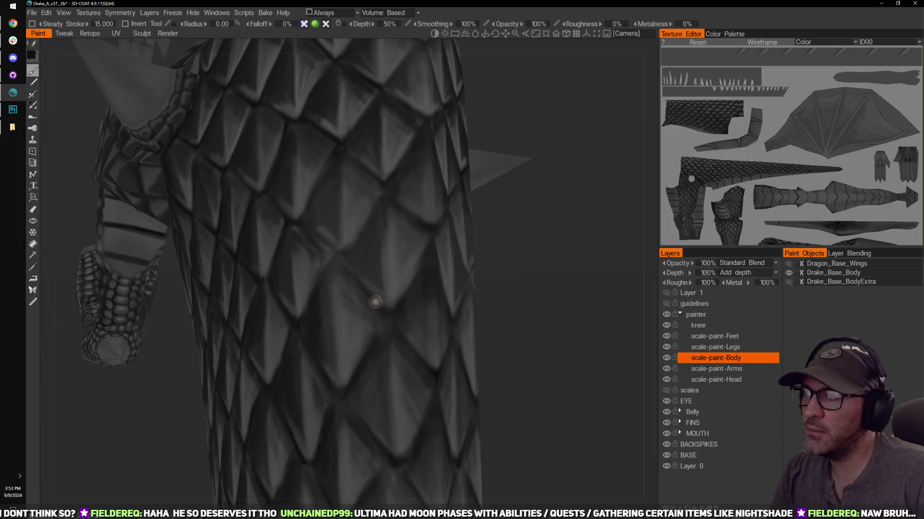
# Step: Refine the shading and dark edges of several large scales on the upper side of the tail base
pyautogui.moveTo(519, 270)
pyautogui.mouseDown()
pyautogui.moveTo(532, 226)
pyautogui.moveTo(492, 278)
pyautogui.moveTo(501, 266)
pyautogui.moveTo(435, 260)
pyautogui.mouseUp()
pyautogui.moveTo(349, 294)
pyautogui.mouseDown()
pyautogui.moveTo(437, 280)
pyautogui.moveTo(387, 303)
pyautogui.mouseUp()
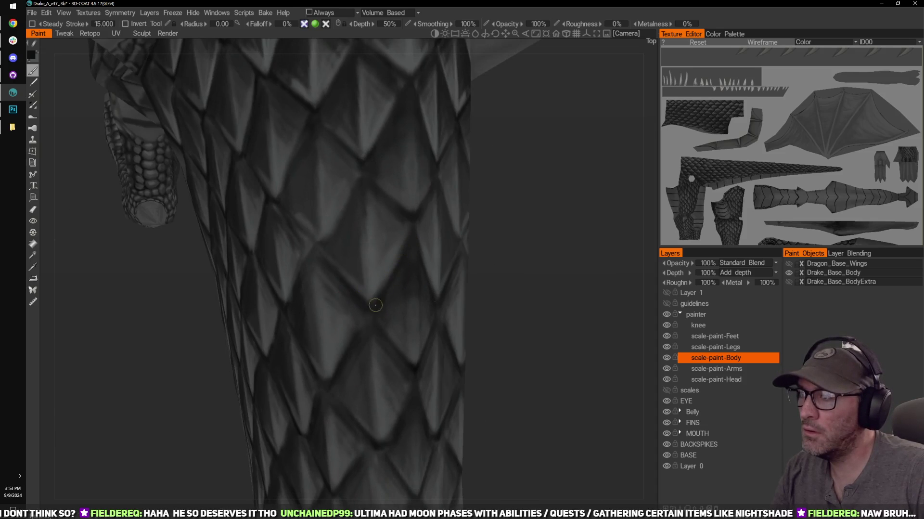
pyautogui.moveTo(515, 296)
pyautogui.mouseDown()
pyautogui.moveTo(516, 276)
pyautogui.moveTo(538, 270)
pyautogui.moveTo(496, 296)
pyautogui.mouseUp()
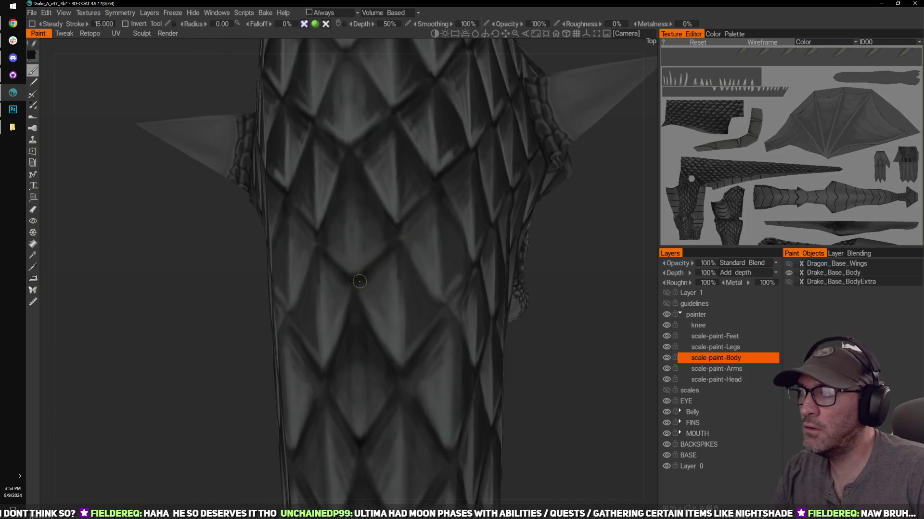
pyautogui.moveTo(536, 302); pyautogui.dragTo(549, 328, button='right')
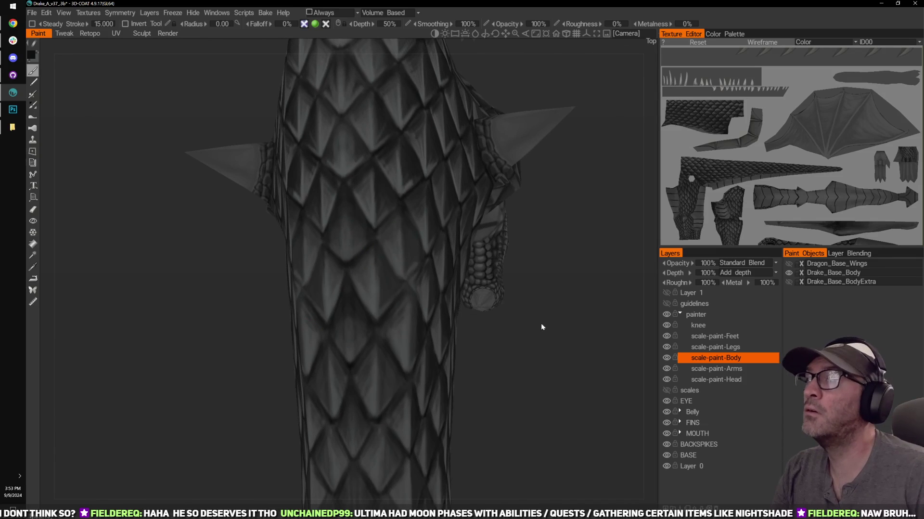
pyautogui.moveTo(541, 326)
pyautogui.mouseDown()
pyautogui.moveTo(507, 386)
pyautogui.moveTo(558, 366)
pyautogui.mouseUp()
pyautogui.scroll(5, 577, 363)
pyautogui.scroll(-2, 621, 375)
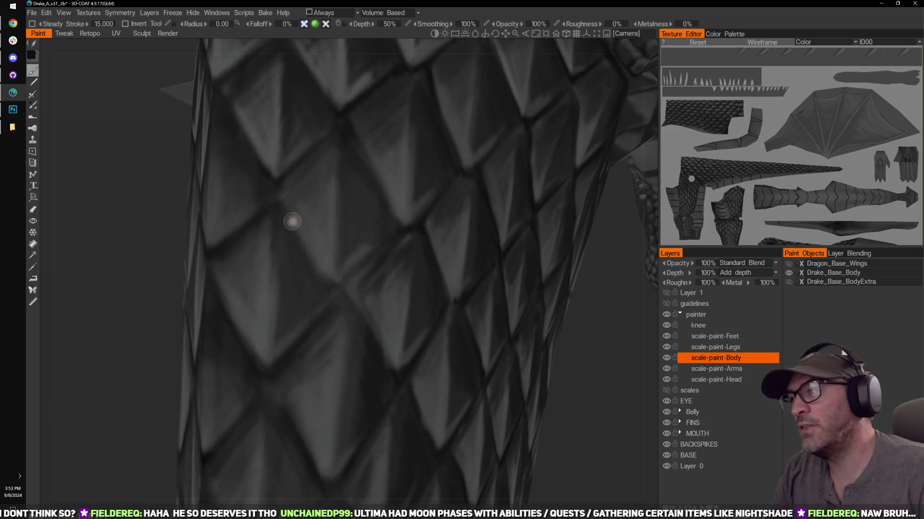
pyautogui.moveTo(294, 218); pyautogui.dragTo(321, 263)
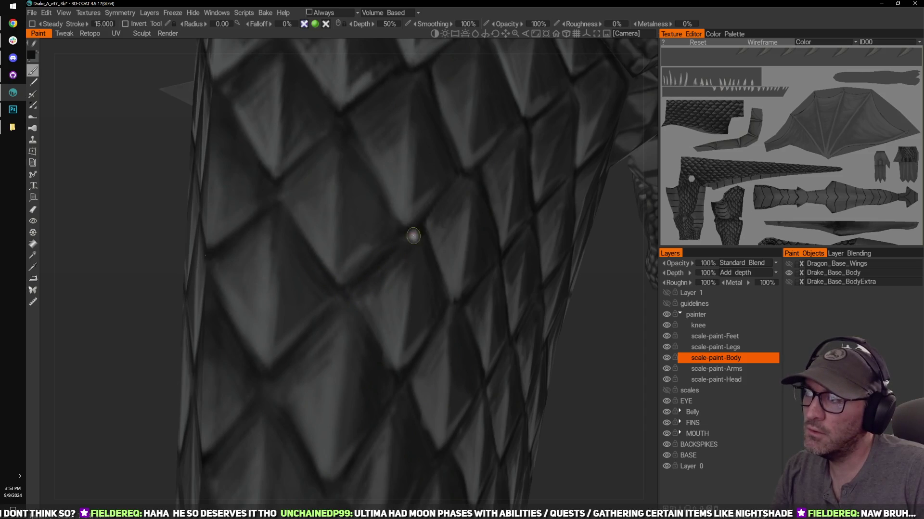
pyautogui.moveTo(575, 315); pyautogui.dragTo(489, 281)
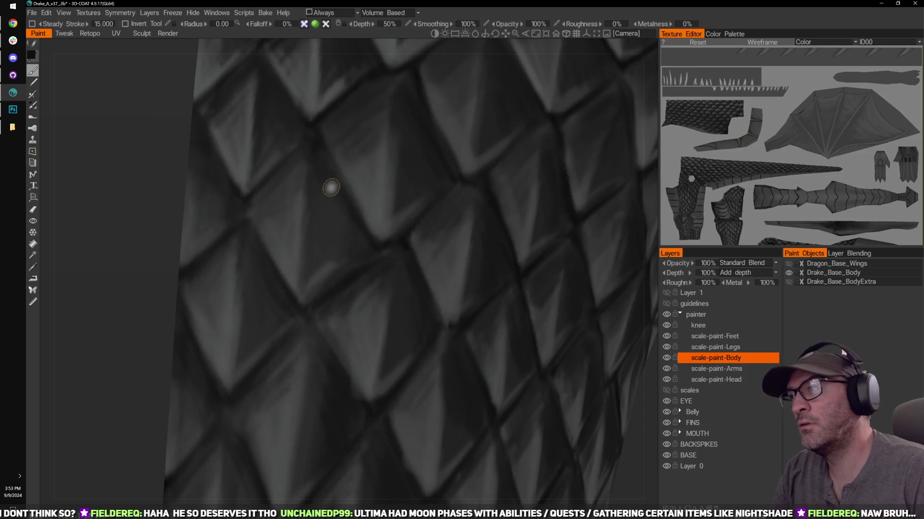
# Step: Compare the whole hind body and tail with and without the red Layer 1, leaving the layer visible
pyautogui.scroll(-6, 149, 223)
pyautogui.moveTo(125, 192); pyautogui.dragTo(145, 179)
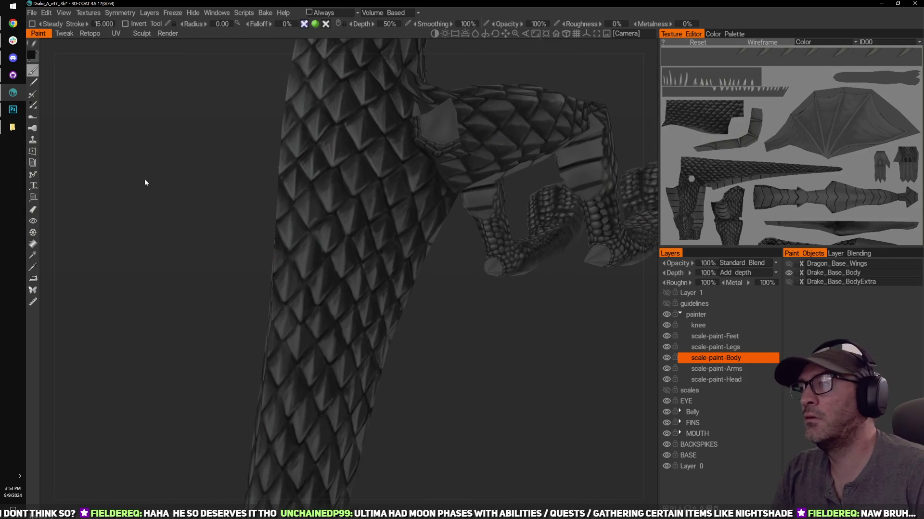
pyautogui.scroll(-3, 167, 192)
pyautogui.moveTo(177, 204); pyautogui.dragTo(472, 244)
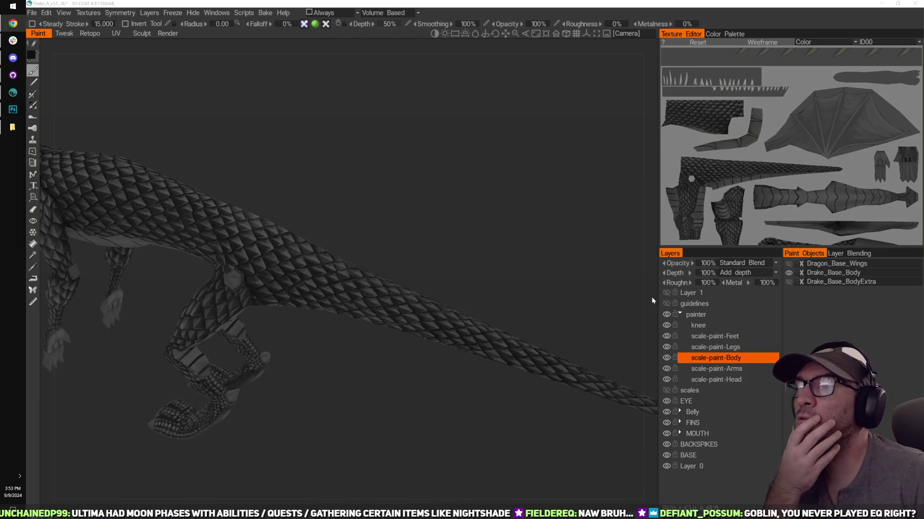
pyautogui.click(667, 295)
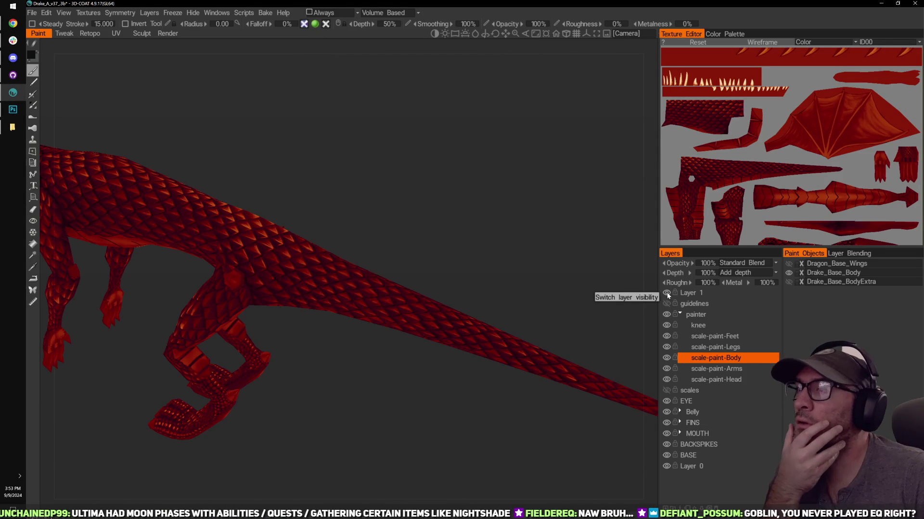
pyautogui.click(668, 294)
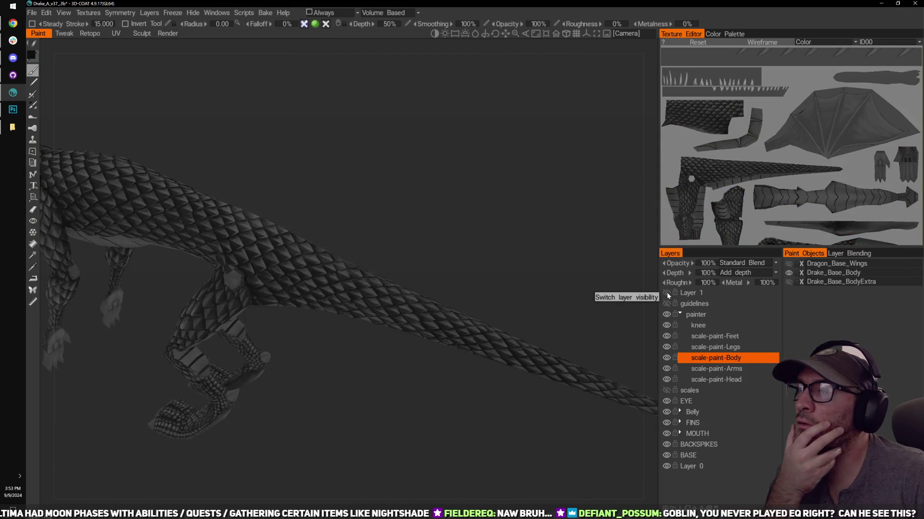
pyautogui.click(668, 294)
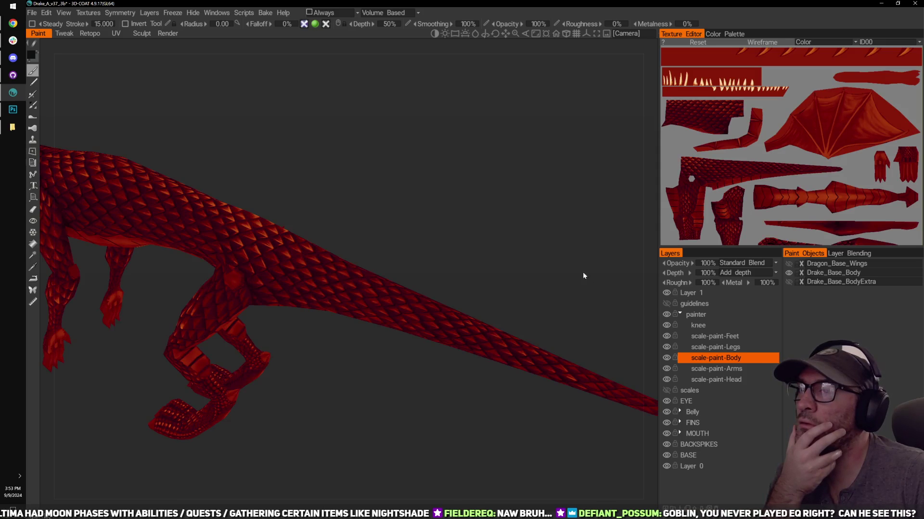
# Step: Delete the red Layer 1 and send the updated texture layers to Layers.psd in Photoshop
pyautogui.moveTo(584, 275); pyautogui.dragTo(597, 219)
pyautogui.click(721, 295)
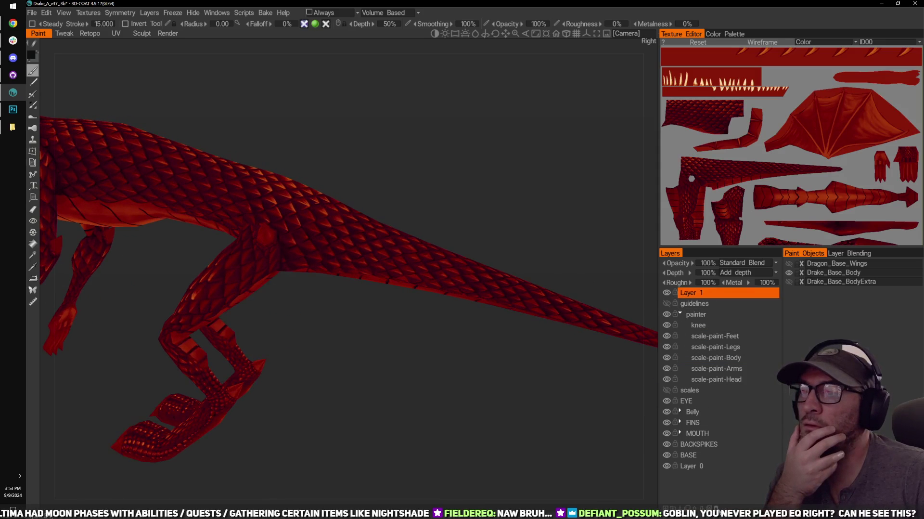
pyautogui.click(716, 507)
pyautogui.click(31, 13)
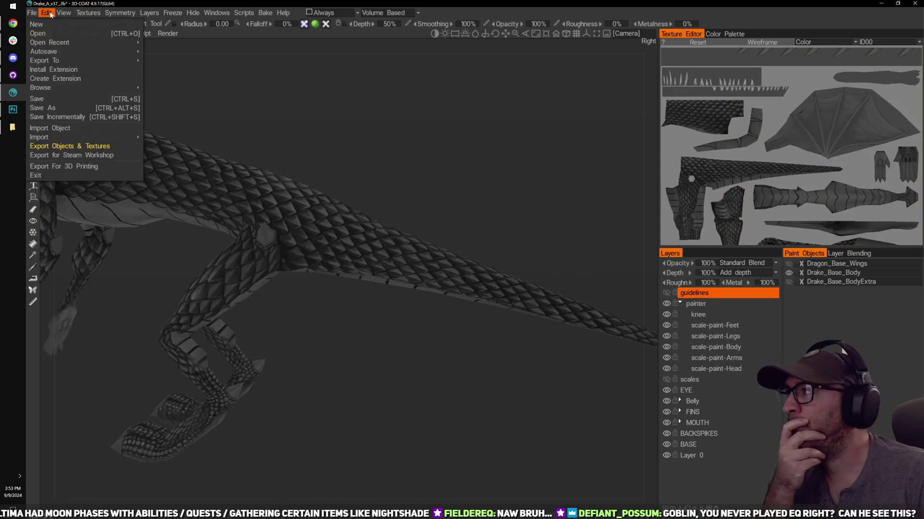
pyautogui.moveTo(46, 13)
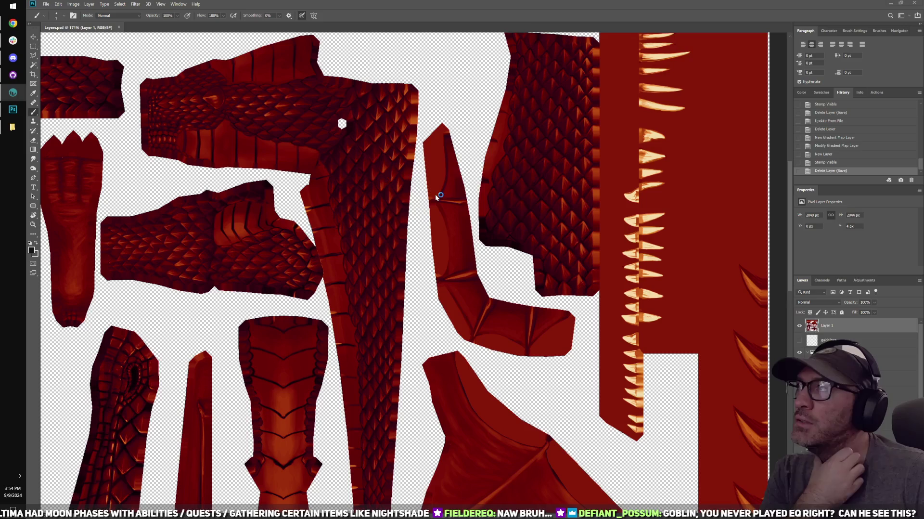
pyautogui.click(496, 195)
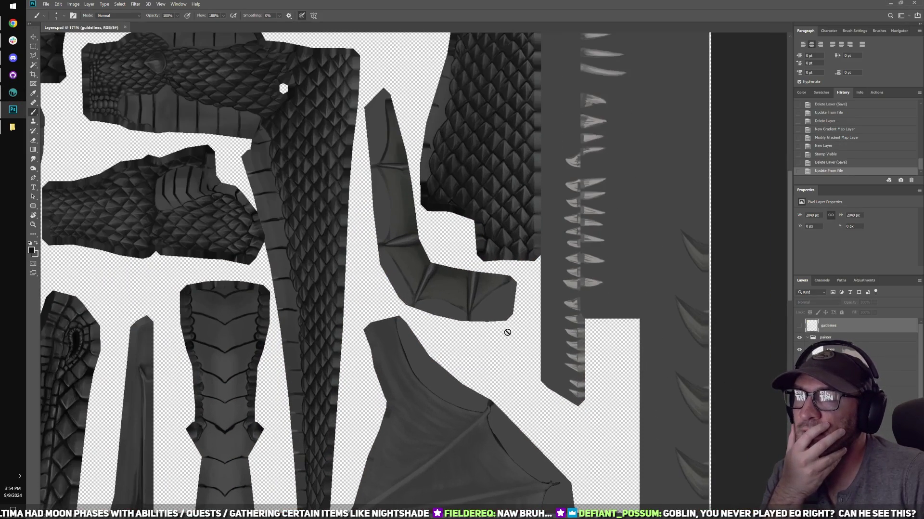
# Step: Examine the gray body, tail, belly and wing pieces in the updated Layers.psd texture
pyautogui.keyDown('alt'); pyautogui.scroll(5, 507, 332); pyautogui.keyUp('alt')
pyautogui.moveTo(372, 209); pyautogui.dragTo(547, 383)
pyautogui.keyDown('alt'); pyautogui.scroll(-5, 479, 262); pyautogui.keyUp('alt')
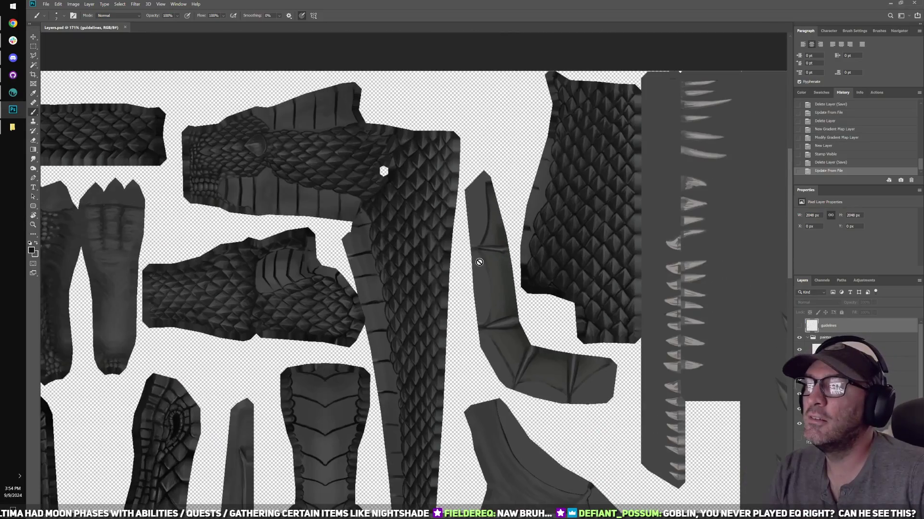
pyautogui.moveTo(521, 321); pyautogui.dragTo(472, 243)
pyautogui.moveTo(460, 344); pyautogui.dragTo(500, 226)
pyautogui.keyDown('alt'); pyautogui.scroll(3, 434, 273); pyautogui.keyUp('alt')
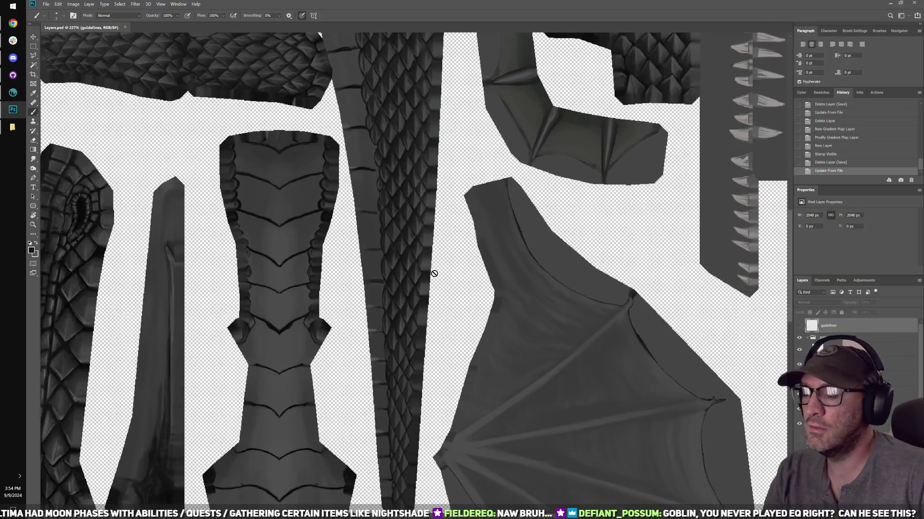
pyautogui.moveTo(697, 388); pyautogui.dragTo(719, 320)
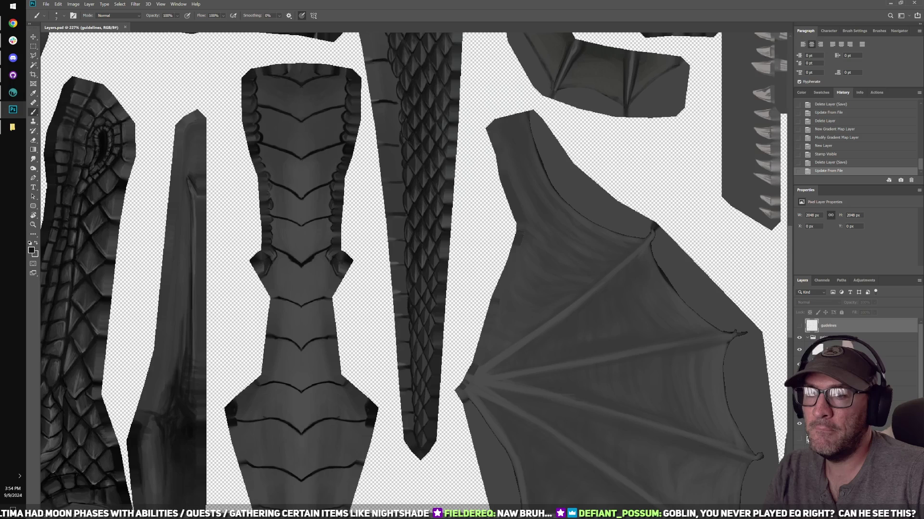
# Step: Add a Gradient Map adjustment layer above guidelines using the RedDrake gradient preset
pyautogui.click(880, 501)
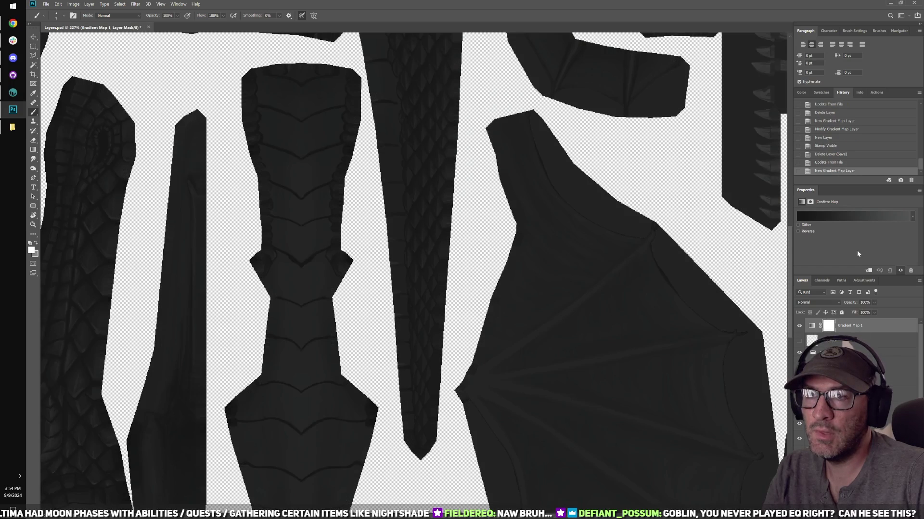
pyautogui.click(844, 215)
pyautogui.click(663, 132)
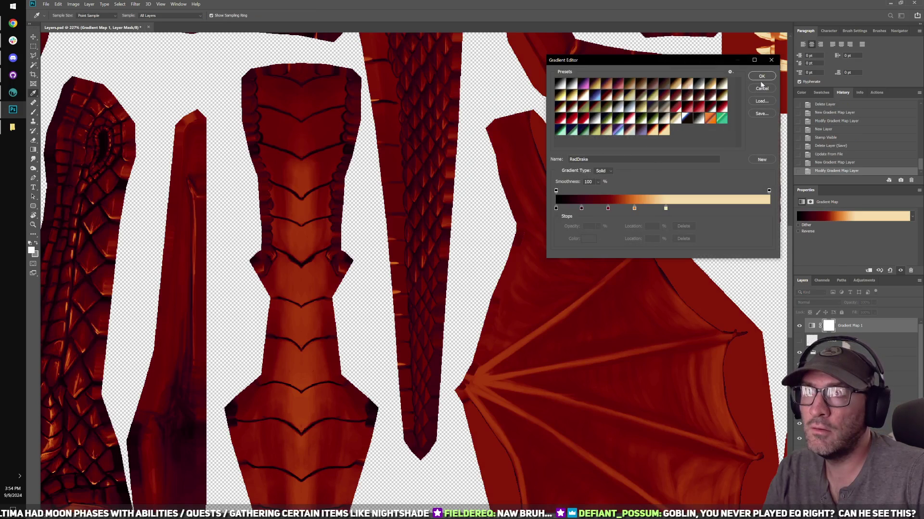
pyautogui.click(762, 76)
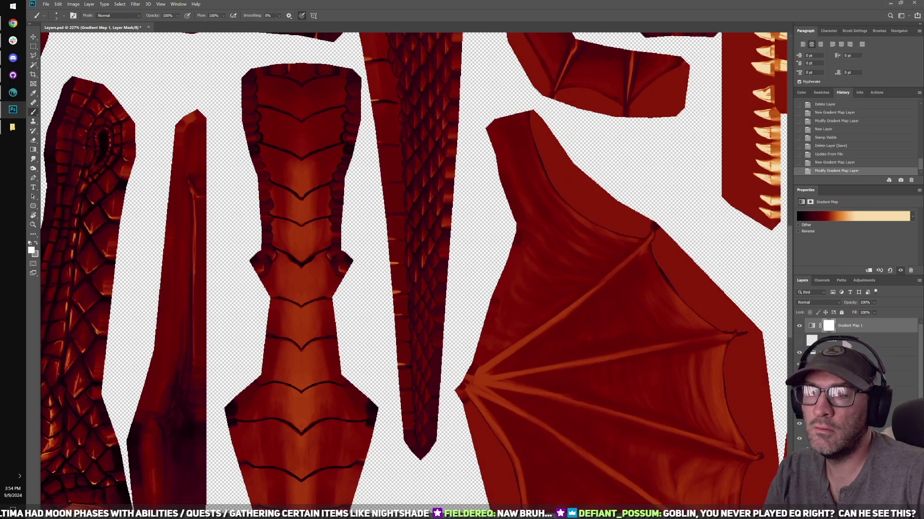
# Step: Replace the Gradient Map layer with a new layer stamped from everything visible, and save Layers.psd
pyautogui.hotkey('ctrl', 'shift', 'alt', 'n')
pyautogui.hotkey('ctrl', 'shift', 'alt', 'e')
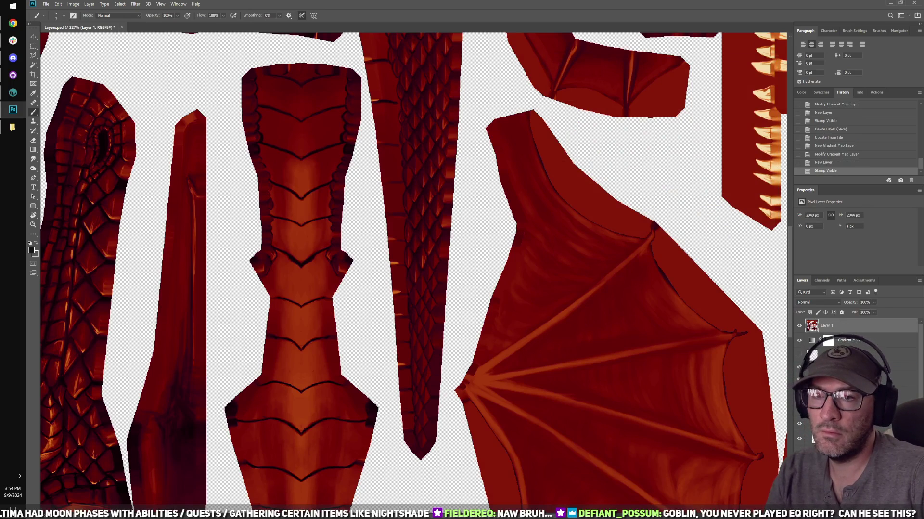
pyautogui.click(848, 340)
pyautogui.press('Delete')
pyautogui.hotkey('ctrl', 's')
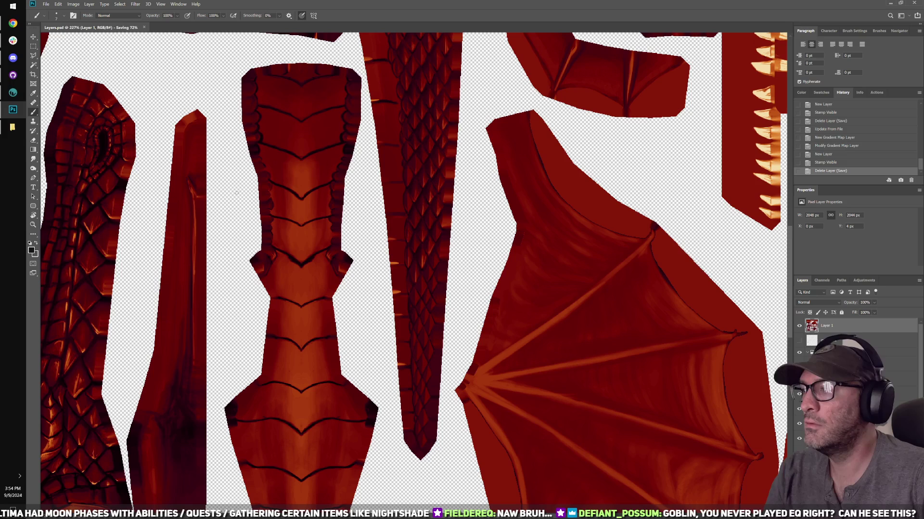
# Step: Switch back to 3D-Coat to bring in the new red Layer 1, and select the scale-paint-Body layer
pyautogui.click(13, 92)
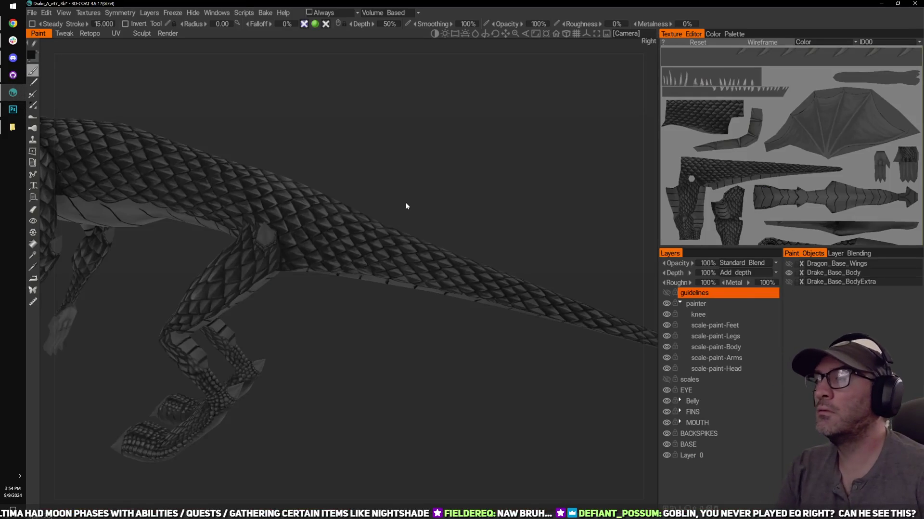
pyautogui.moveTo(419, 197); pyautogui.dragTo(455, 221, button='middle')
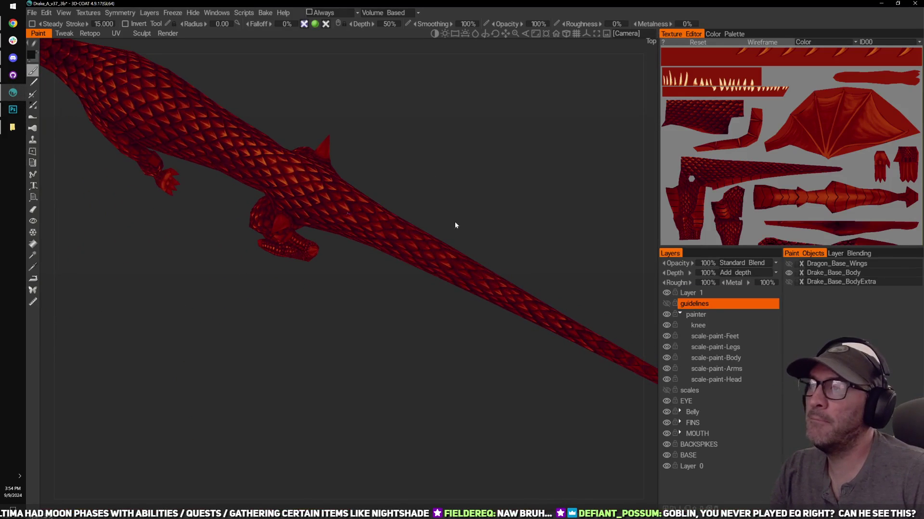
pyautogui.moveTo(489, 160); pyautogui.dragTo(512, 195, button='middle')
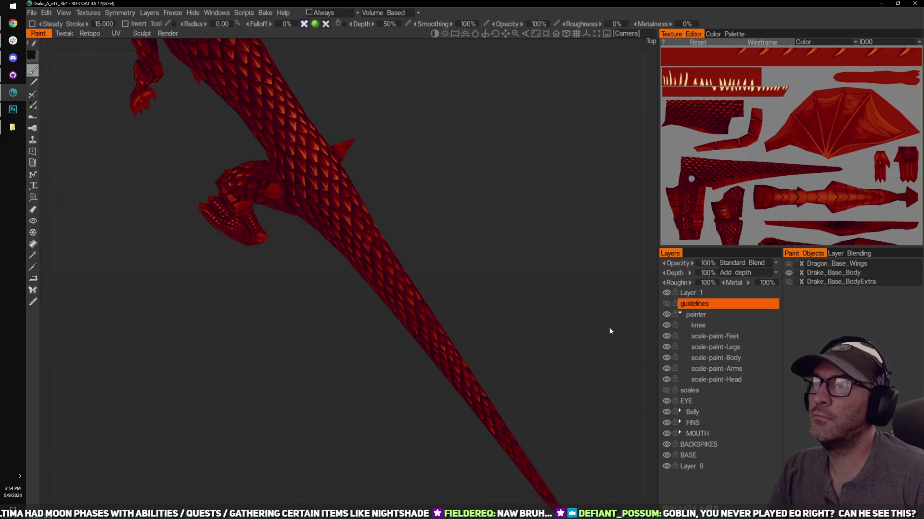
pyautogui.click(722, 357)
# Step: Inspect the red-colored scales along the tail base up close from several angles, and hide Layer 1
pyautogui.moveTo(601, 362)
pyautogui.mouseDown(button='middle')
pyautogui.moveTo(560, 221)
pyautogui.moveTo(520, 220)
pyautogui.moveTo(552, 231)
pyautogui.mouseUp(button='middle')
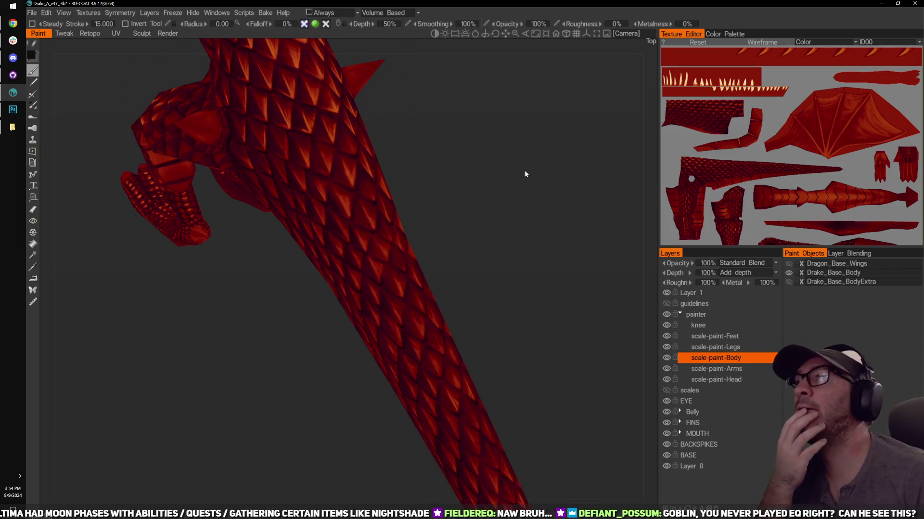
pyautogui.moveTo(489, 186); pyautogui.dragTo(543, 216, button='middle')
pyautogui.moveTo(529, 179); pyautogui.dragTo(569, 169, button='middle')
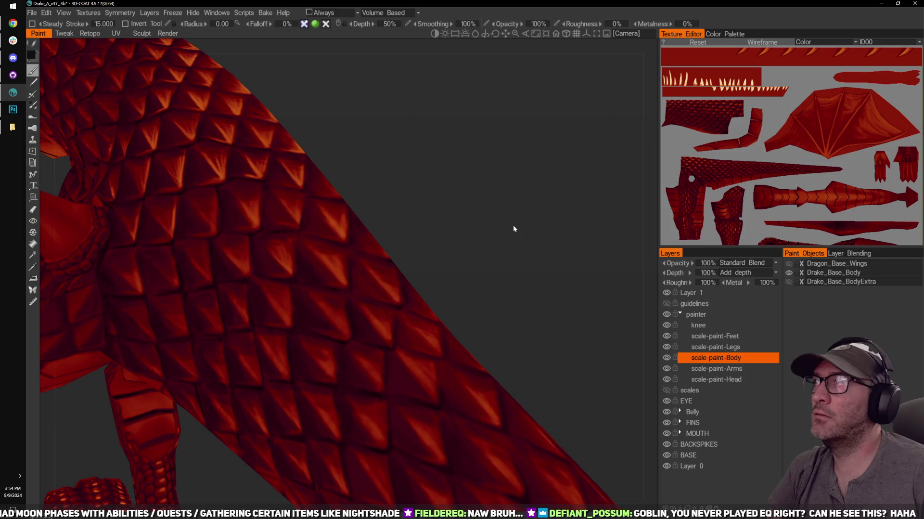
pyautogui.moveTo(514, 225)
pyautogui.mouseDown()
pyautogui.moveTo(525, 231)
pyautogui.moveTo(525, 213)
pyautogui.mouseUp()
pyautogui.scroll(3, 528, 214)
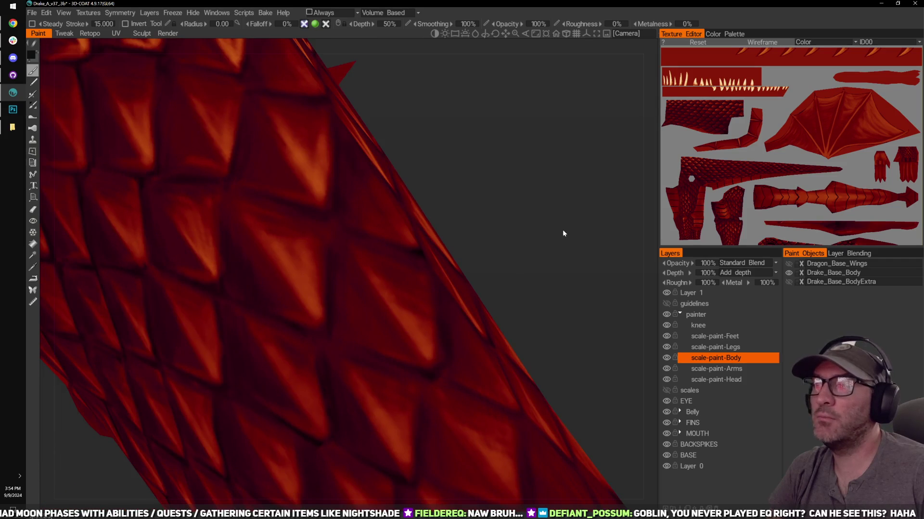
pyautogui.moveTo(562, 233); pyautogui.dragTo(620, 253, button='middle')
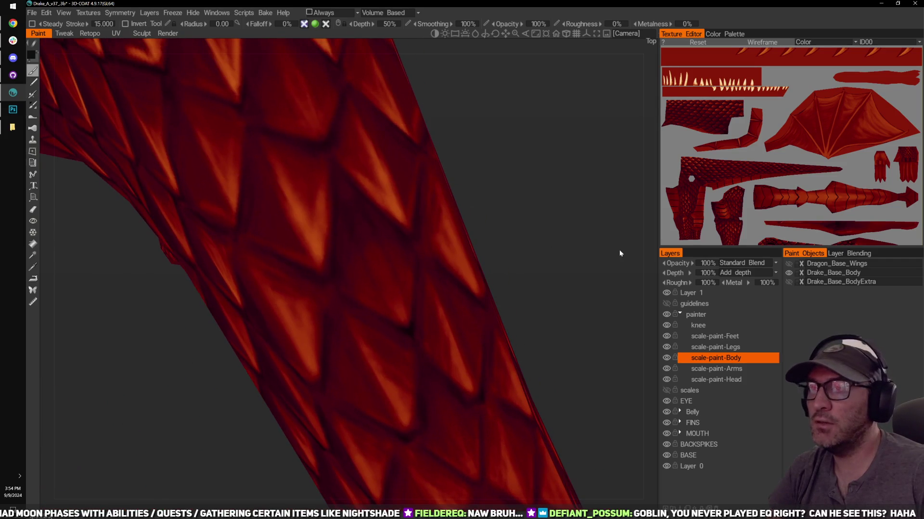
pyautogui.moveTo(600, 291); pyautogui.dragTo(625, 299)
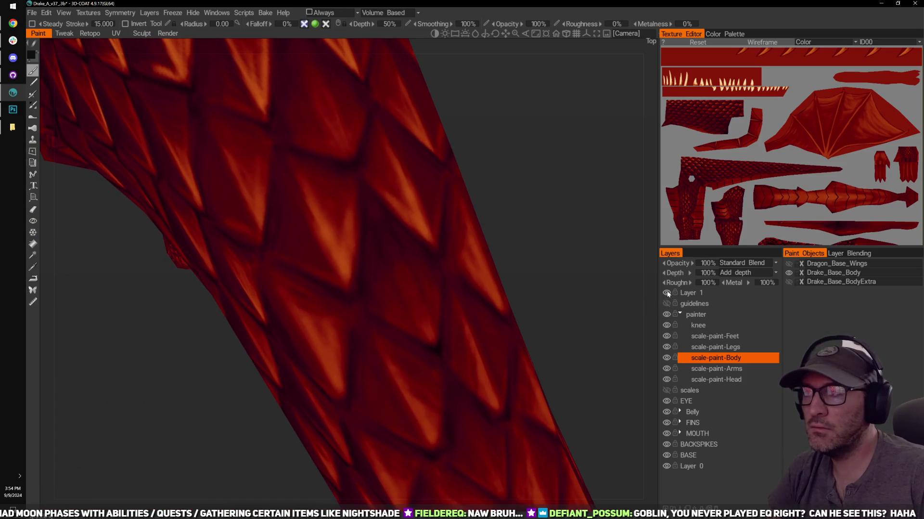
pyautogui.moveTo(581, 319); pyautogui.dragTo(567, 311)
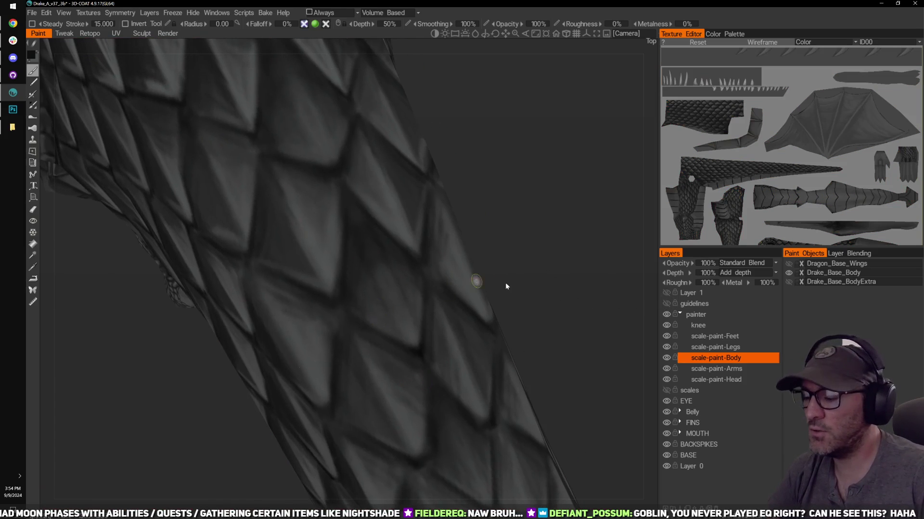
# Step: Enlarge the brush radius to 0.01 and lighten the dark scale near the middle of the upper tail base
pyautogui.moveTo(536, 245); pyautogui.dragTo(533, 225)
pyautogui.moveTo(517, 288); pyautogui.dragTo(519, 276)
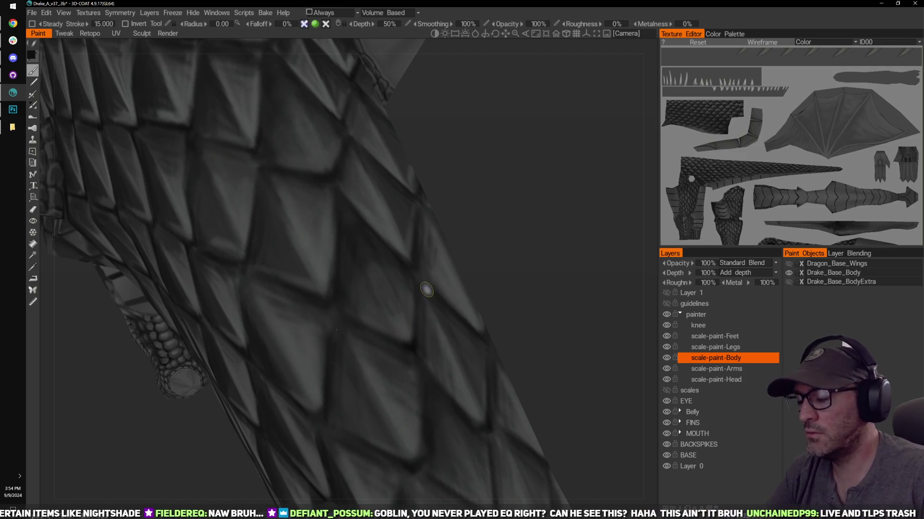
pyautogui.moveTo(498, 252); pyautogui.dragTo(392, 320, button='middle')
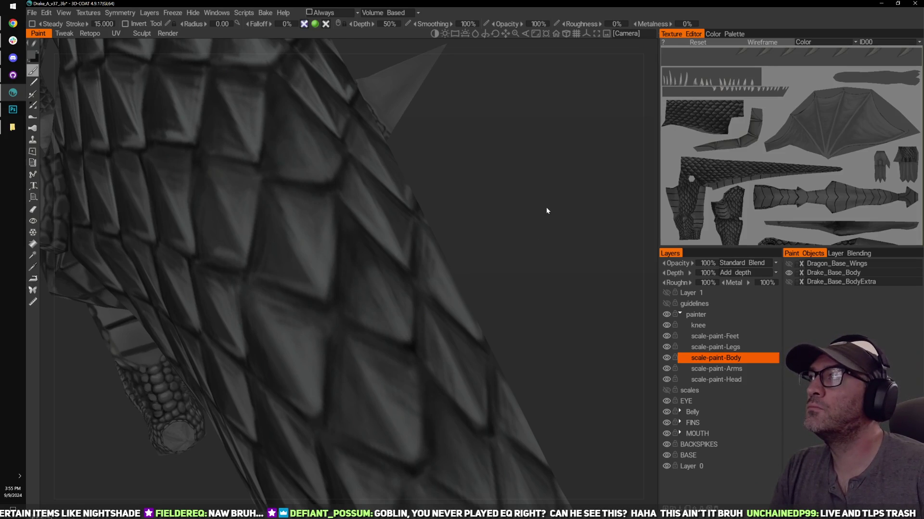
pyautogui.moveTo(550, 217)
pyautogui.mouseDown()
pyautogui.moveTo(542, 231)
pyautogui.moveTo(554, 223)
pyautogui.moveTo(550, 212)
pyautogui.mouseUp()
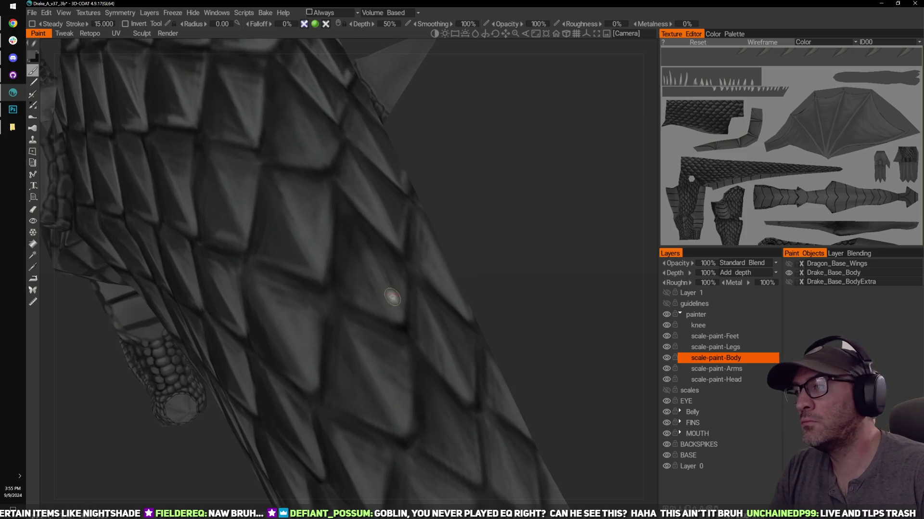
pyautogui.moveTo(363, 286); pyautogui.dragTo(383, 306, button='right')
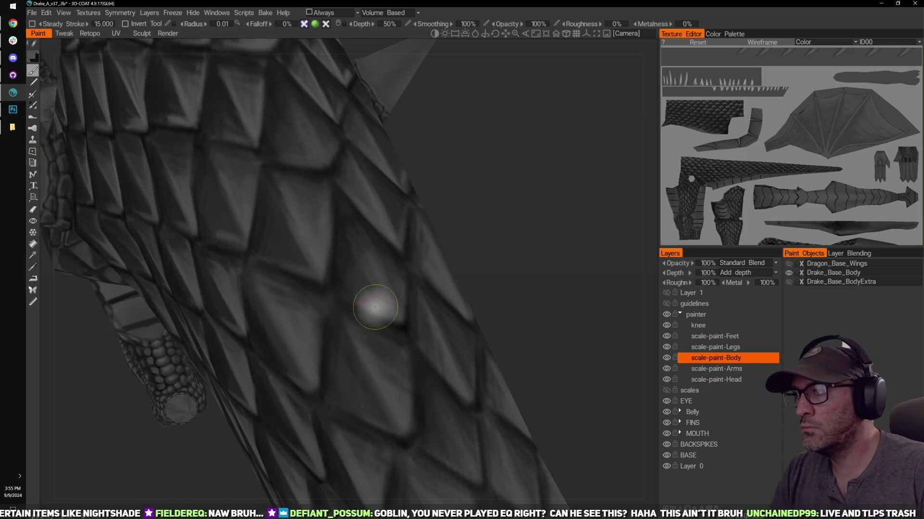
pyautogui.moveTo(346, 262)
pyautogui.mouseDown()
pyautogui.moveTo(348, 243)
pyautogui.moveTo(365, 283)
pyautogui.mouseUp()
pyautogui.moveTo(377, 303); pyautogui.dragTo(361, 270)
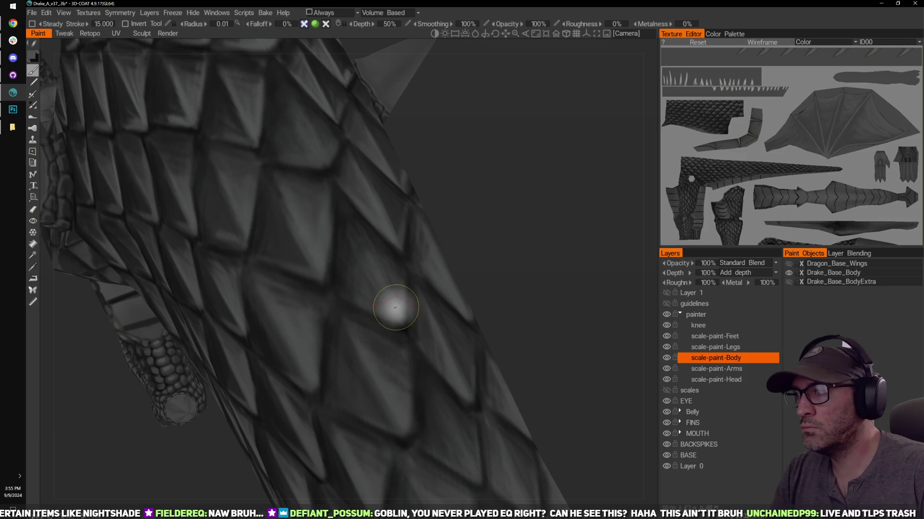
# Step: With a smaller brush, refine the shading on the lightened scale and the large scale beside it
pyautogui.moveTo(396, 308); pyautogui.dragTo(378, 303, button='right')
pyautogui.moveTo(366, 275)
pyautogui.mouseDown()
pyautogui.moveTo(404, 315)
pyautogui.moveTo(374, 296)
pyautogui.mouseUp()
pyautogui.moveTo(521, 233)
pyautogui.mouseDown()
pyautogui.moveTo(460, 232)
pyautogui.moveTo(492, 226)
pyautogui.mouseUp()
pyautogui.moveTo(301, 271); pyautogui.dragTo(292, 253)
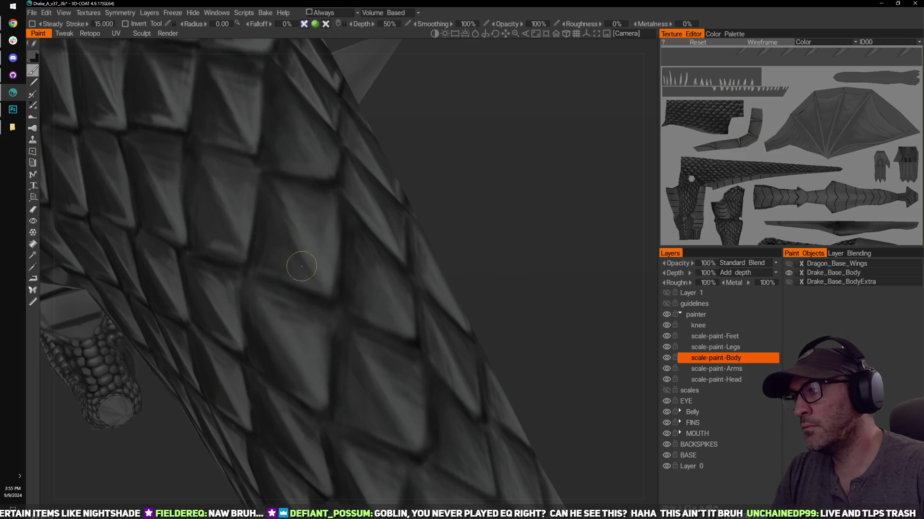
pyautogui.scroll(-8, 312, 269)
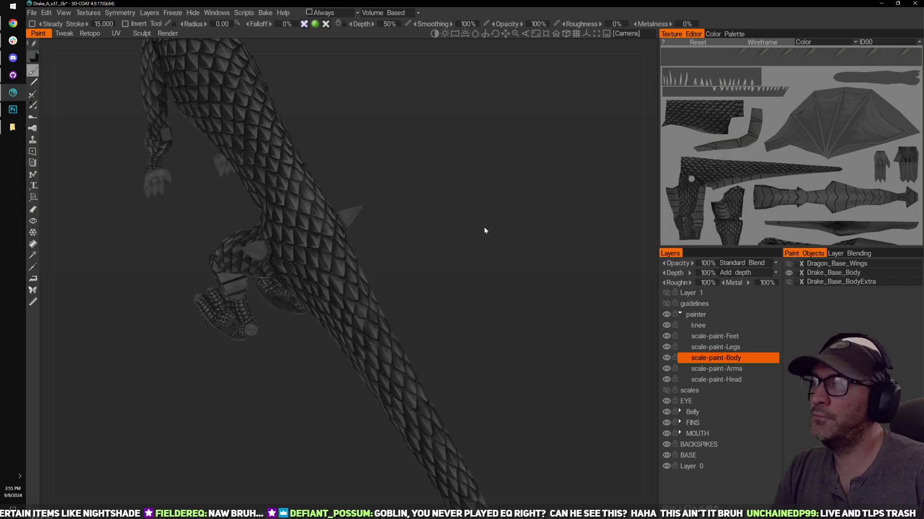
# Step: Darken the lower border of a scale near the base of the tail on the scale-paint-Body layer
pyautogui.moveTo(496, 261); pyautogui.dragTo(475, 252)
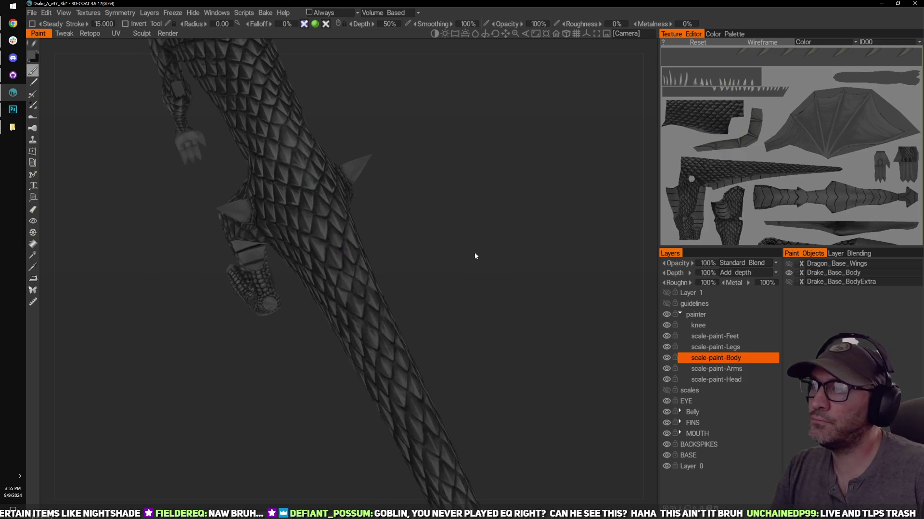
pyautogui.moveTo(475, 253); pyautogui.dragTo(513, 265, button='right')
pyautogui.moveTo(512, 266); pyautogui.dragTo(546, 211)
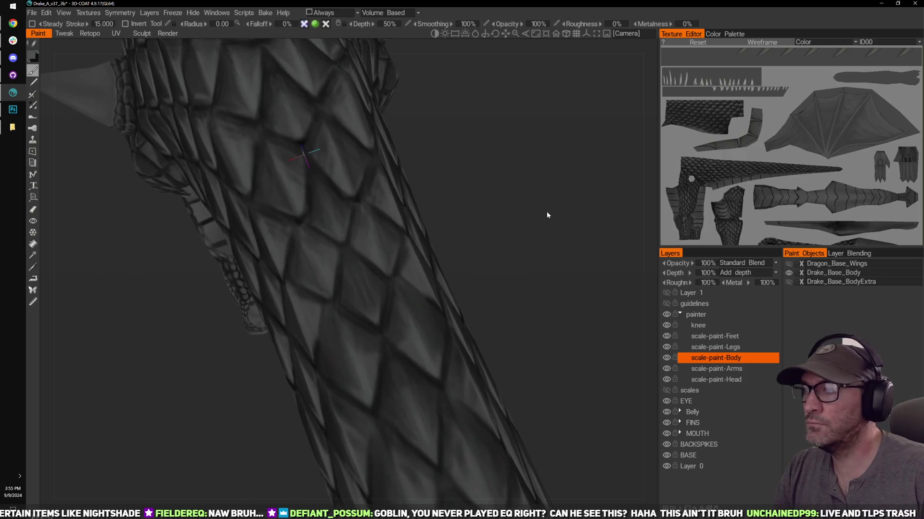
pyautogui.moveTo(546, 211); pyautogui.dragTo(554, 225, button='right')
pyautogui.scroll(-3, 554, 228)
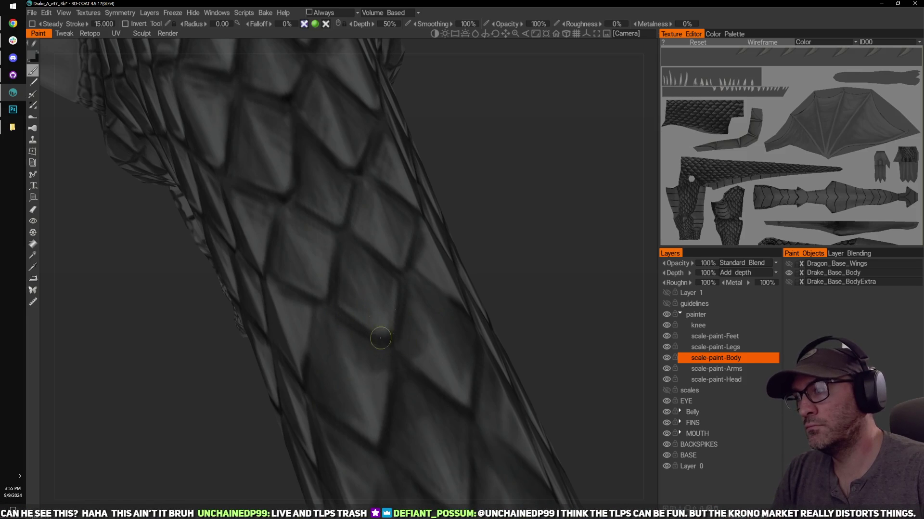
pyautogui.moveTo(387, 337); pyautogui.dragTo(394, 339)
pyautogui.moveTo(344, 304); pyautogui.dragTo(401, 349)
pyautogui.press('v')
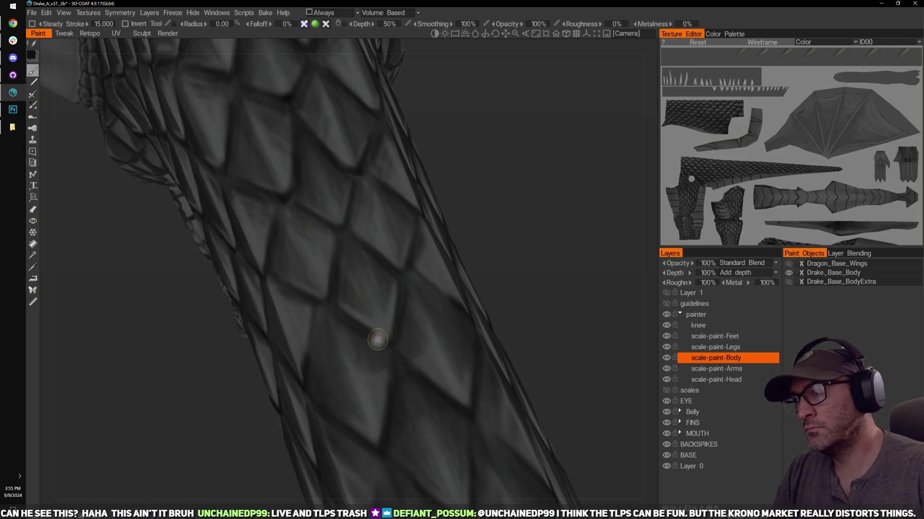
pyautogui.moveTo(384, 352); pyautogui.dragTo(355, 309, button='right')
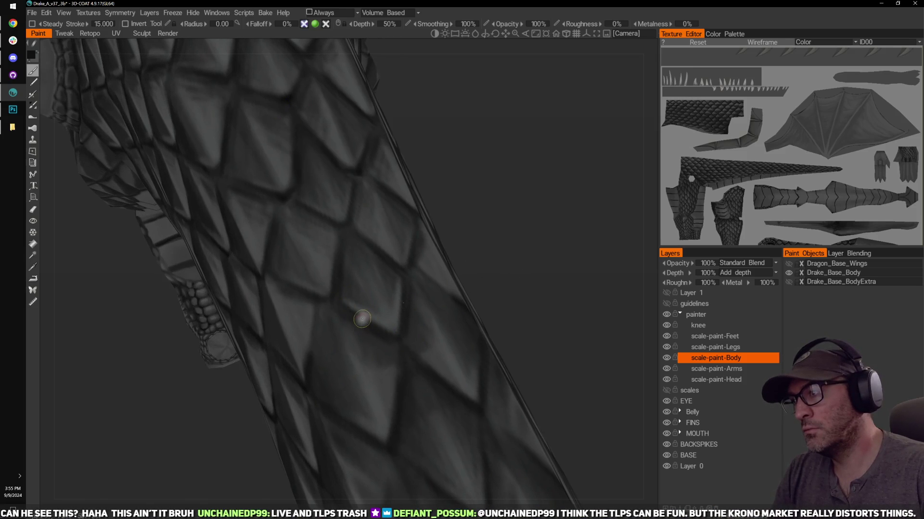
# Step: Compare the body scales with Layer 1 shown and hidden
pyautogui.moveTo(423, 305); pyautogui.dragTo(437, 188, button='right')
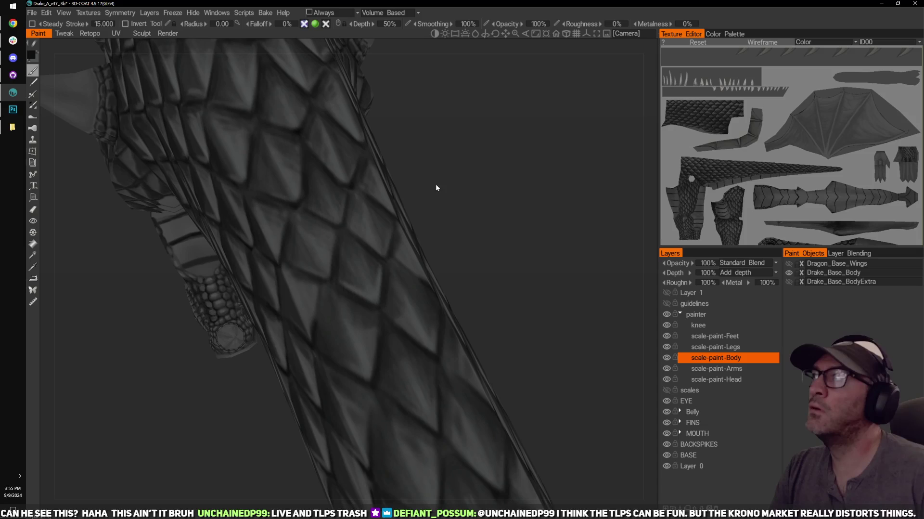
pyautogui.moveTo(510, 229); pyautogui.dragTo(513, 189, button='right')
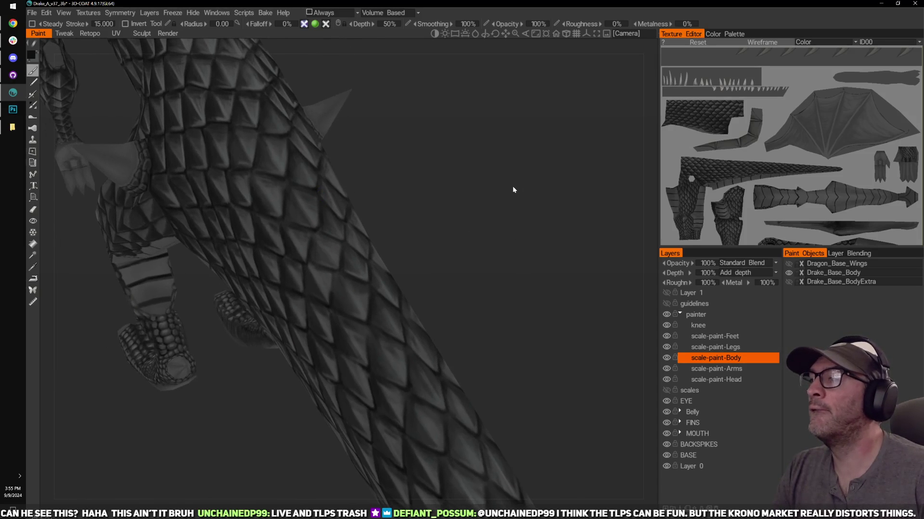
pyautogui.click(664, 293)
pyautogui.click(663, 292)
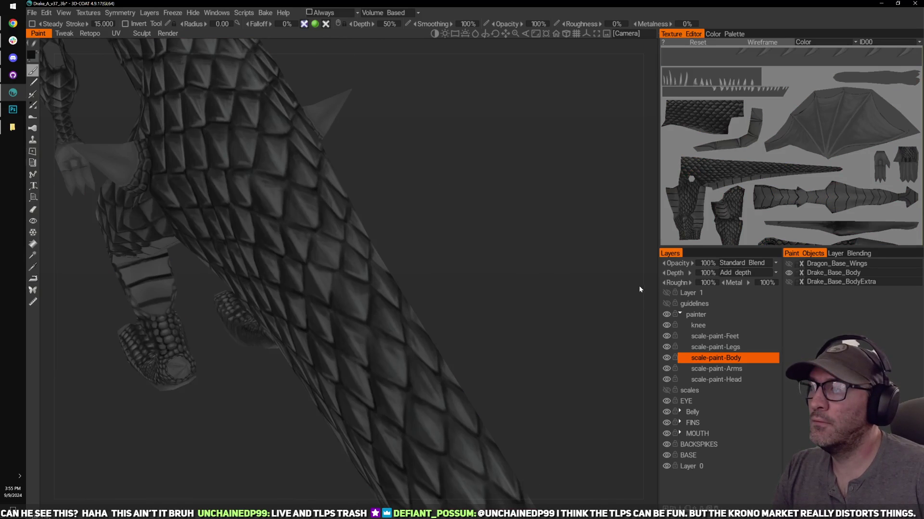
# Step: Examine the painted scales at the base of the tail up close and from a distance
pyautogui.moveTo(459, 278)
pyautogui.mouseDown(button='right')
pyautogui.moveTo(471, 230)
pyautogui.moveTo(558, 216)
pyautogui.moveTo(600, 223)
pyautogui.moveTo(606, 211)
pyautogui.moveTo(543, 204)
pyautogui.moveTo(573, 205)
pyautogui.mouseUp(button='right')
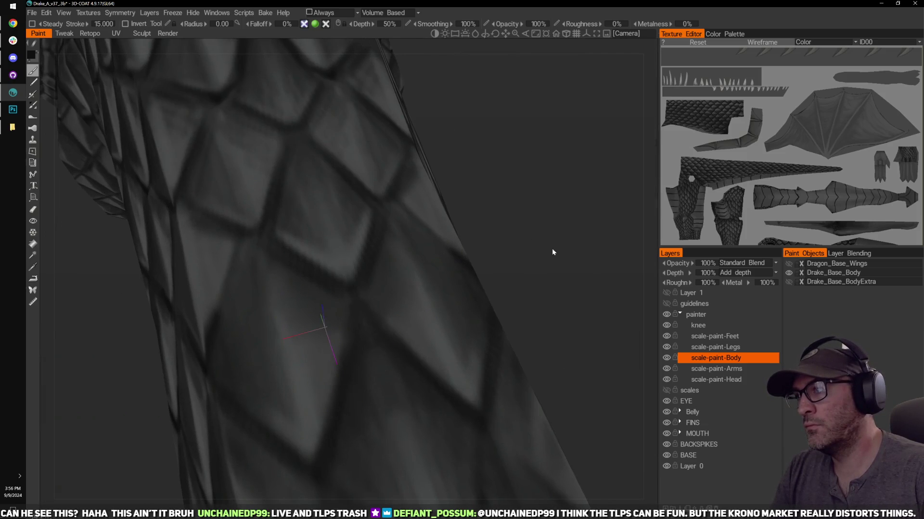
pyautogui.moveTo(552, 250)
pyautogui.mouseDown(button='middle')
pyautogui.moveTo(536, 202)
pyautogui.moveTo(611, 279)
pyautogui.mouseUp(button='middle')
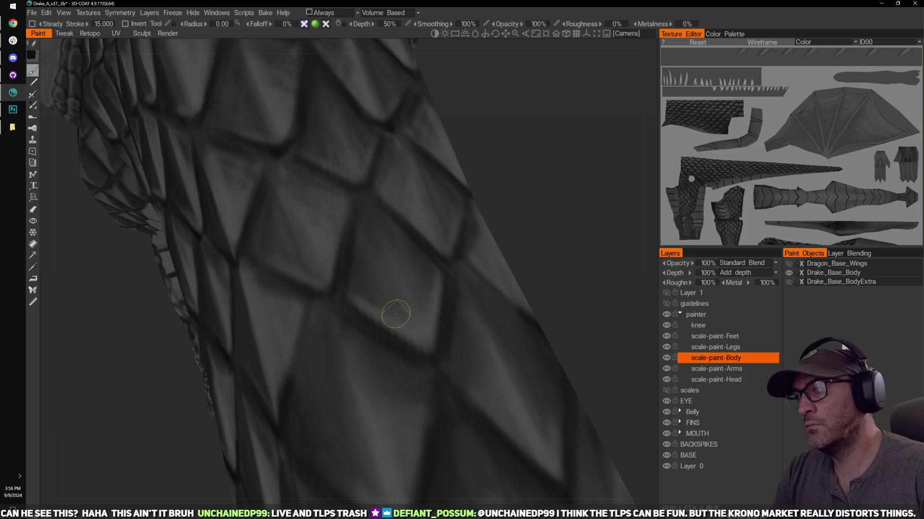
pyautogui.moveTo(489, 280); pyautogui.dragTo(520, 242, button='right')
pyautogui.moveTo(519, 242); pyautogui.dragTo(528, 284)
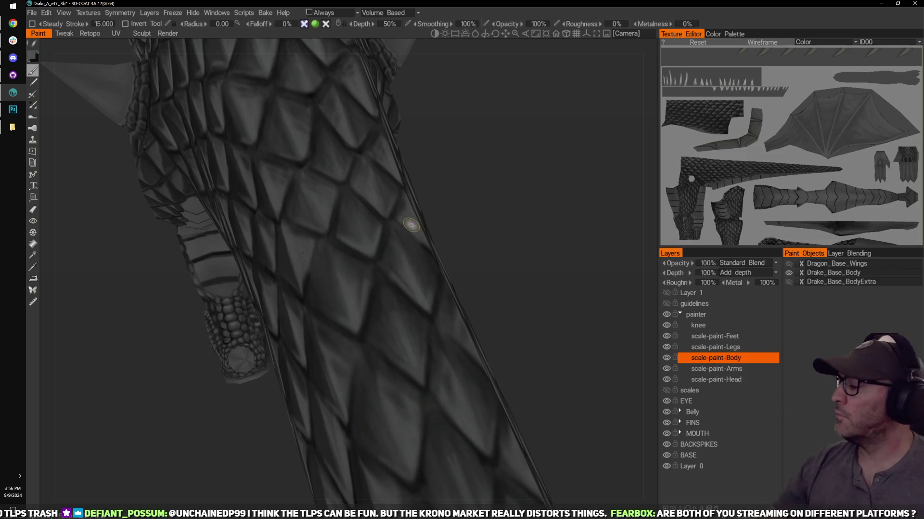
pyautogui.moveTo(477, 204); pyautogui.dragTo(519, 208)
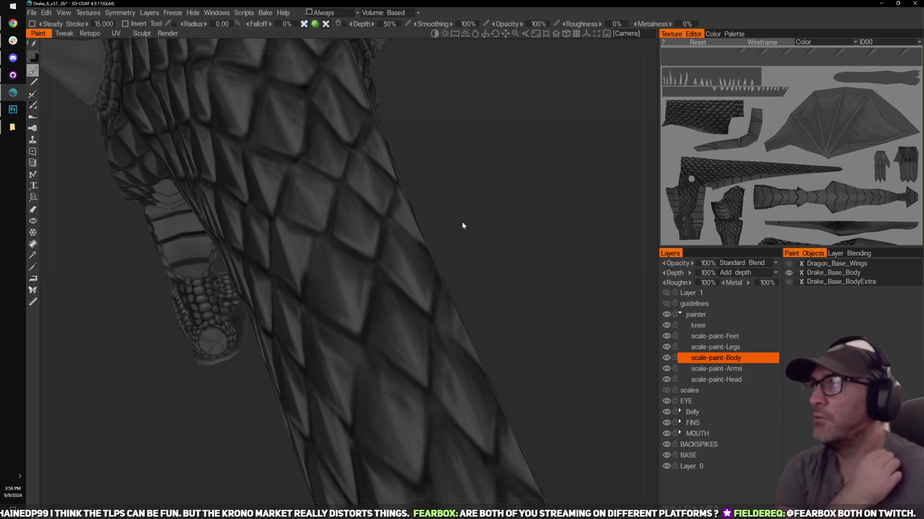
pyautogui.scroll(-3, 510, 197)
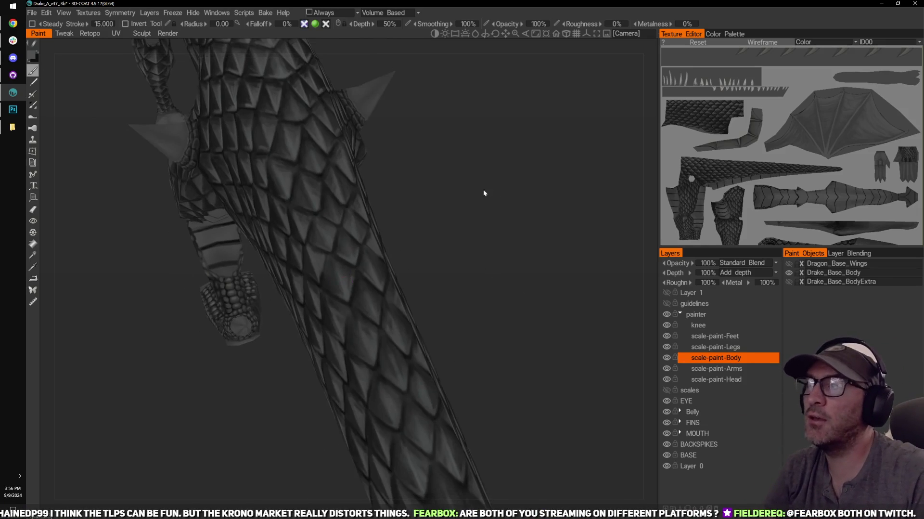
pyautogui.moveTo(370, 226); pyautogui.dragTo(386, 272, button='middle')
pyautogui.scroll(5, 477, 199)
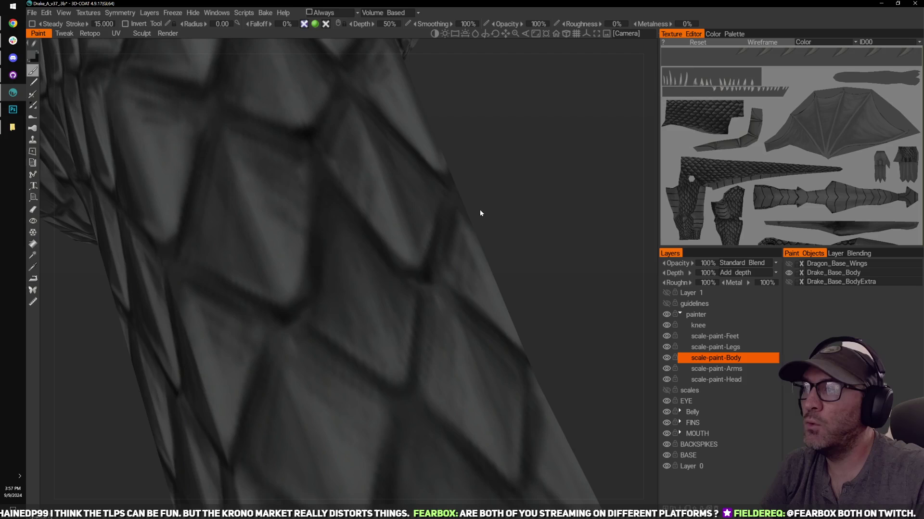
# Step: Paint a darker shadow along the border between two neighbouring scales on the upper tail, using a sampled dark tone
pyautogui.scroll(-3, 529, 206)
pyautogui.moveTo(529, 208)
pyautogui.mouseDown()
pyautogui.moveTo(500, 223)
pyautogui.moveTo(477, 215)
pyautogui.mouseUp()
pyautogui.keyDown('alt'); pyautogui.moveTo(416, 276); pyautogui.dragTo(353, 274); pyautogui.keyUp('alt')
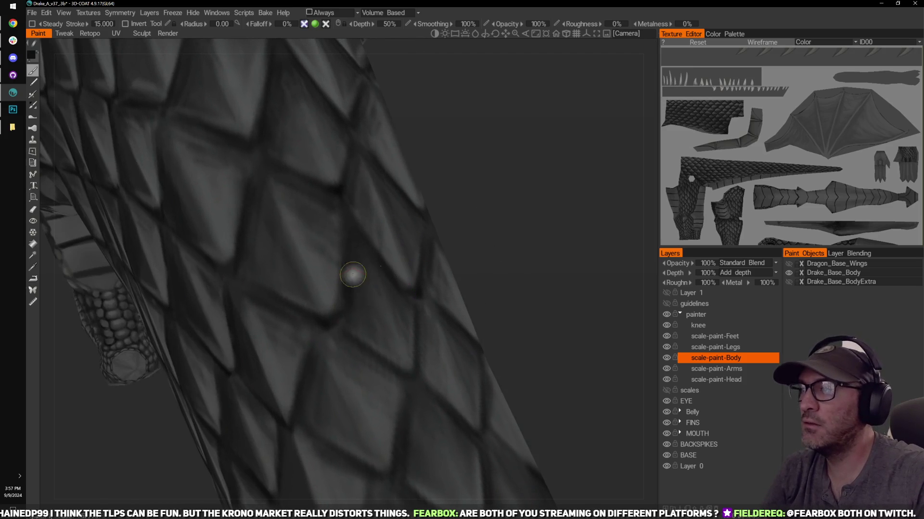
pyautogui.moveTo(353, 308); pyautogui.dragTo(338, 322)
pyautogui.moveTo(347, 248)
pyautogui.mouseDown()
pyautogui.moveTo(342, 311)
pyautogui.moveTo(340, 293)
pyautogui.mouseUp()
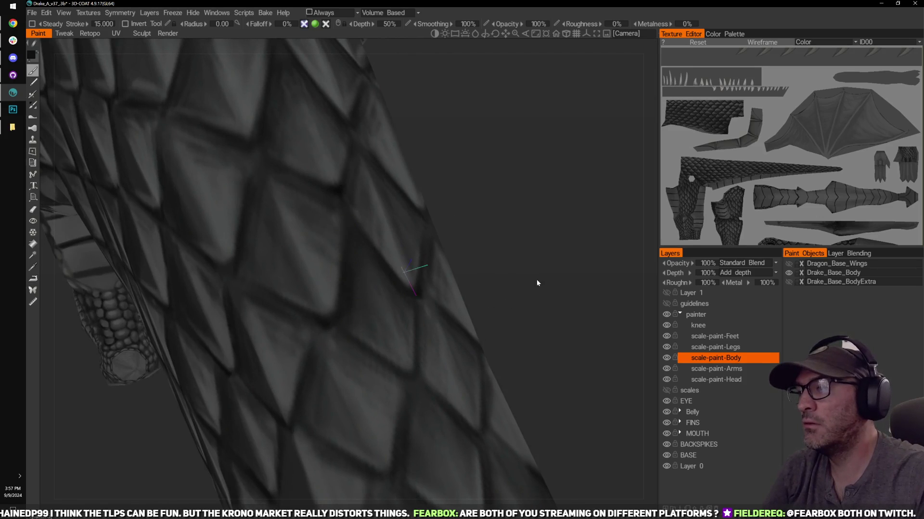
pyautogui.moveTo(537, 282); pyautogui.dragTo(546, 229, button='middle')
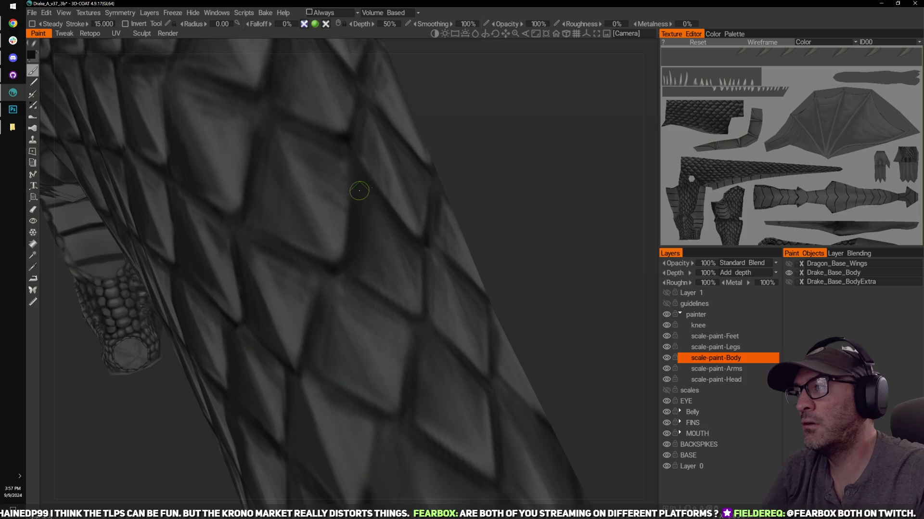
# Step: Touch up the shading along the edges of the scales further down the tail
pyautogui.moveTo(529, 204); pyautogui.dragTo(313, 299)
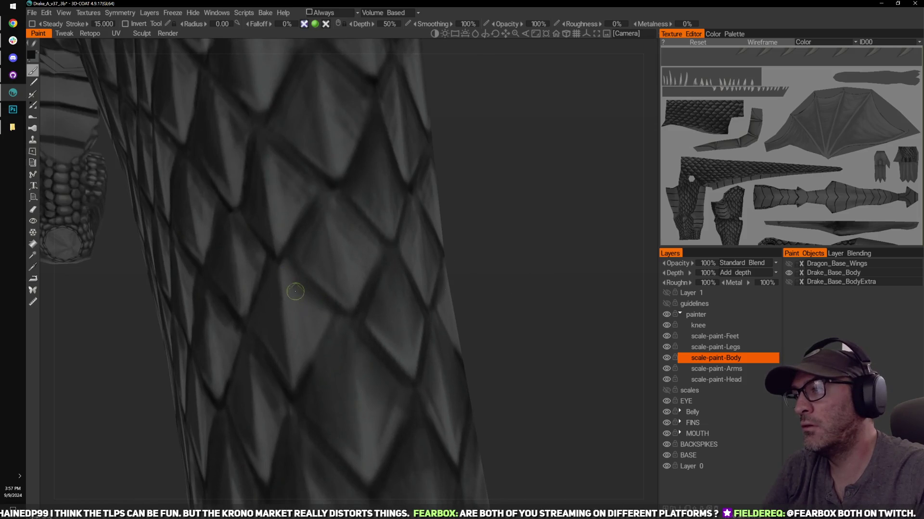
pyautogui.moveTo(474, 296); pyautogui.dragTo(530, 256, button='right')
pyautogui.moveTo(530, 256); pyautogui.dragTo(478, 244)
pyautogui.moveTo(486, 219); pyautogui.dragTo(408, 206, button='right')
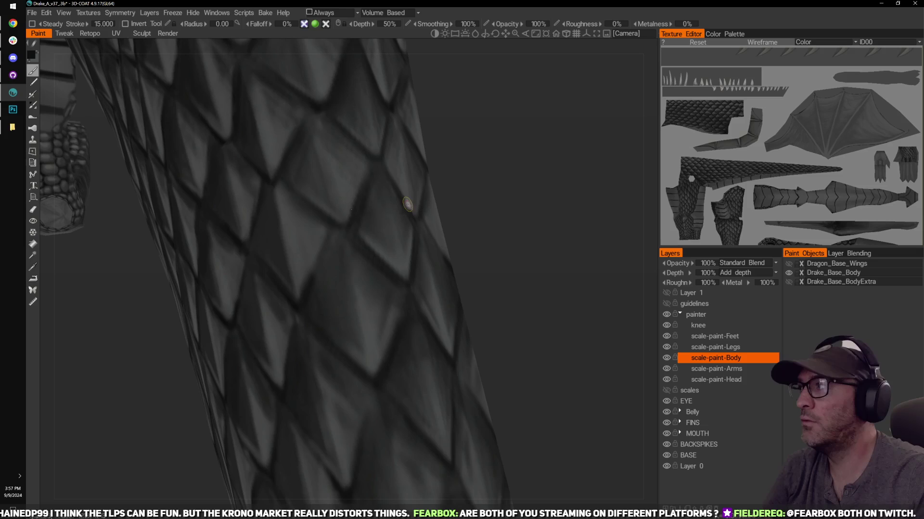
pyautogui.moveTo(322, 238); pyautogui.dragTo(298, 270)
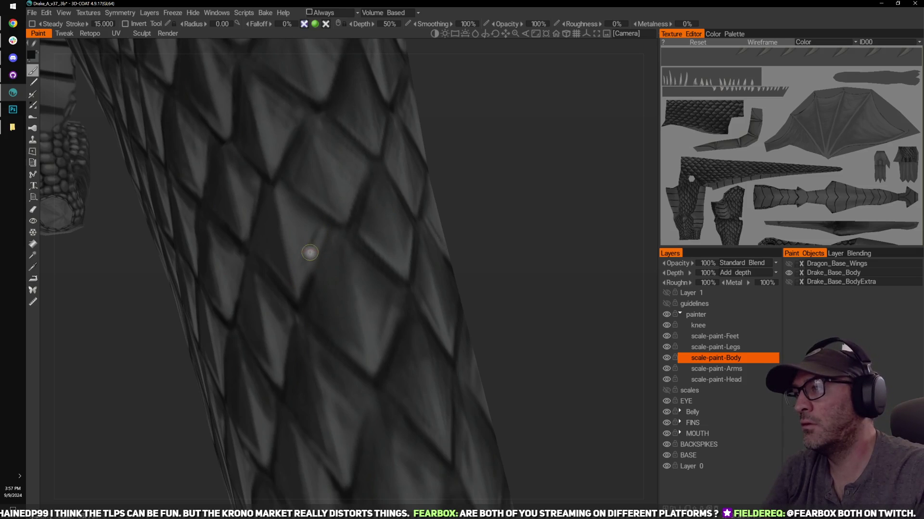
pyautogui.moveTo(495, 206); pyautogui.dragTo(375, 231)
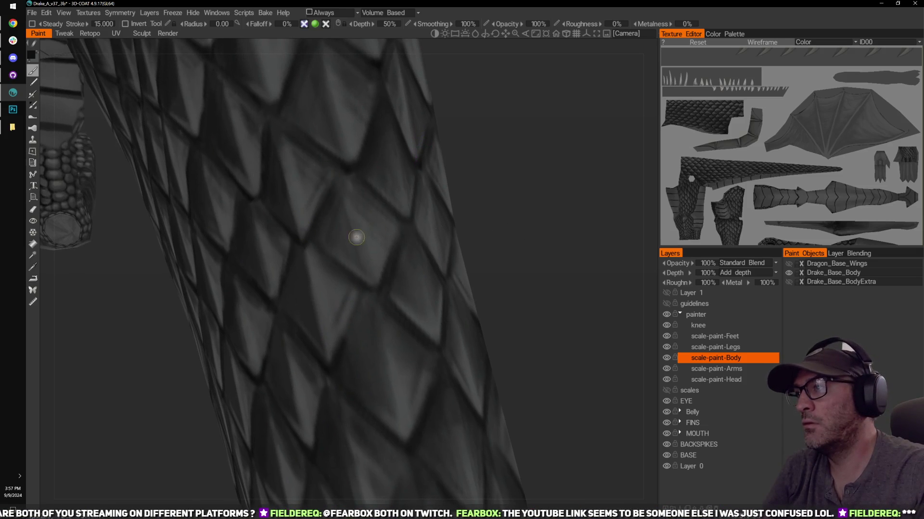
pyautogui.moveTo(501, 167); pyautogui.dragTo(389, 209)
pyautogui.moveTo(486, 137); pyautogui.dragTo(534, 208, button='middle')
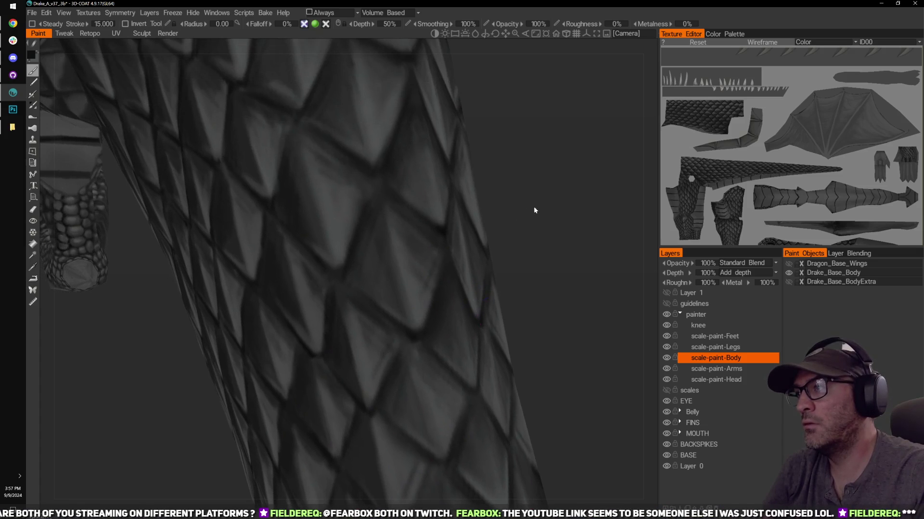
# Step: Examine the scale shading across the hips and upper tail from several angles and distances
pyautogui.moveTo(553, 210); pyautogui.dragTo(566, 210)
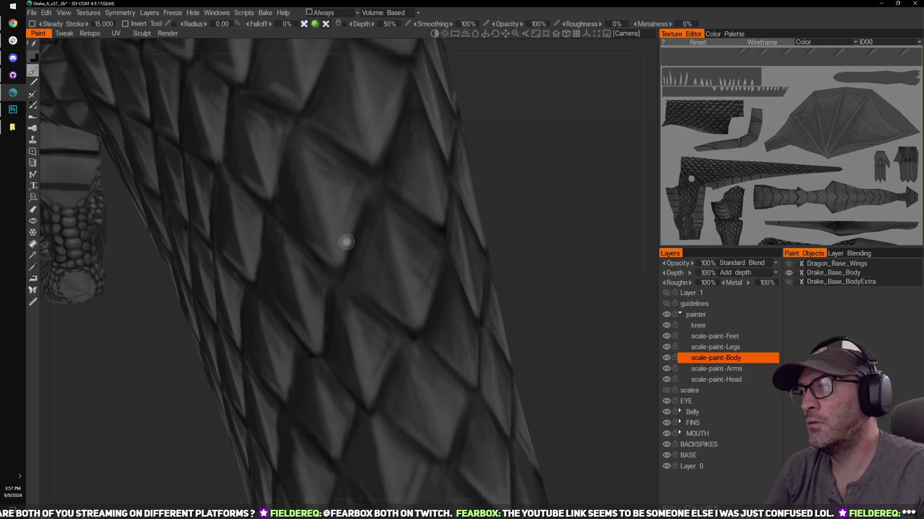
pyautogui.moveTo(533, 195)
pyautogui.mouseDown()
pyautogui.moveTo(533, 223)
pyautogui.moveTo(495, 243)
pyautogui.moveTo(505, 229)
pyautogui.mouseUp()
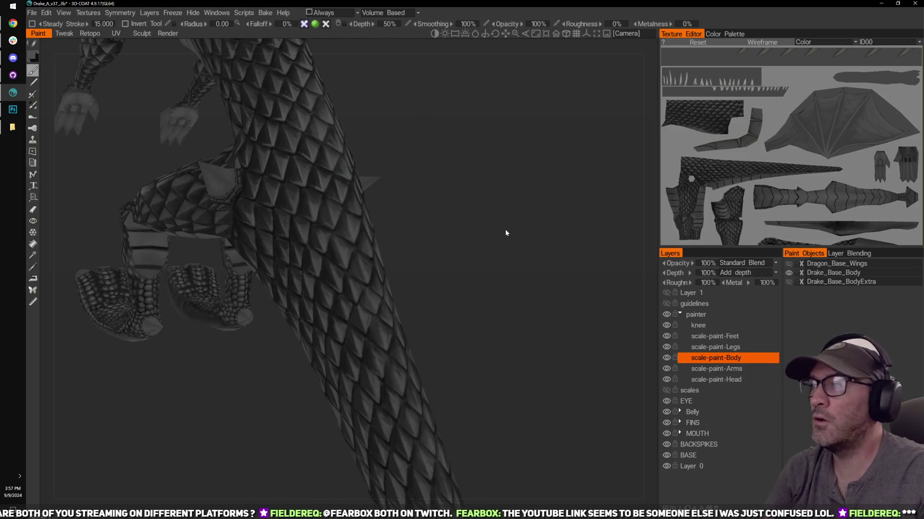
pyautogui.moveTo(481, 184); pyautogui.dragTo(466, 241)
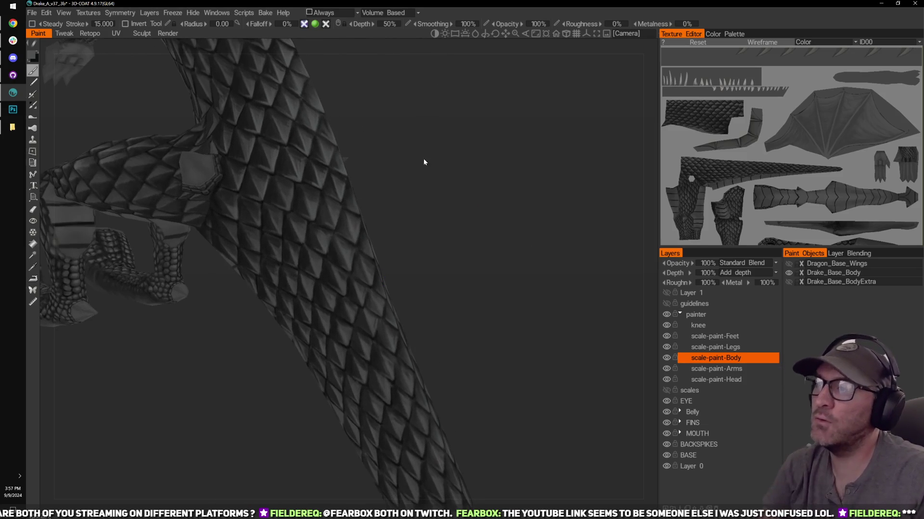
pyautogui.moveTo(474, 250); pyautogui.dragTo(500, 216, button='right')
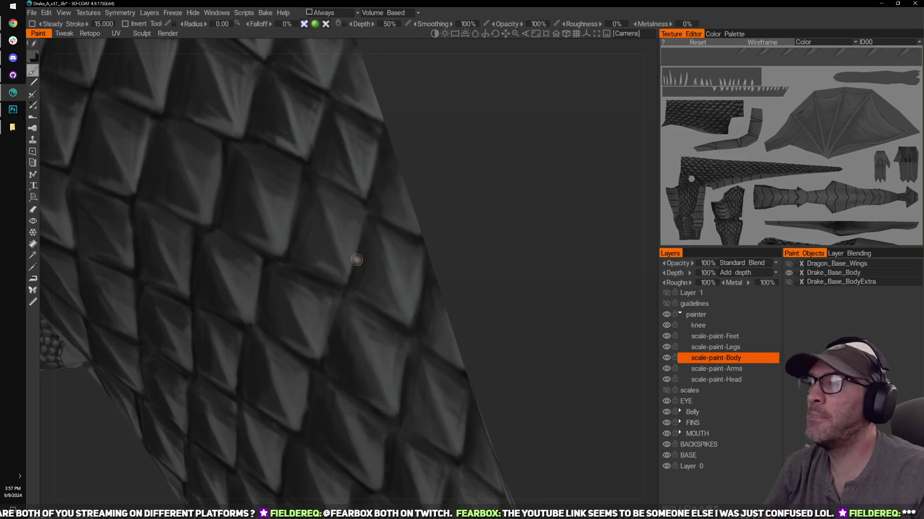
pyautogui.moveTo(445, 247)
pyautogui.mouseDown()
pyautogui.moveTo(486, 228)
pyautogui.moveTo(530, 228)
pyautogui.mouseUp()
pyautogui.scroll(3, 529, 229)
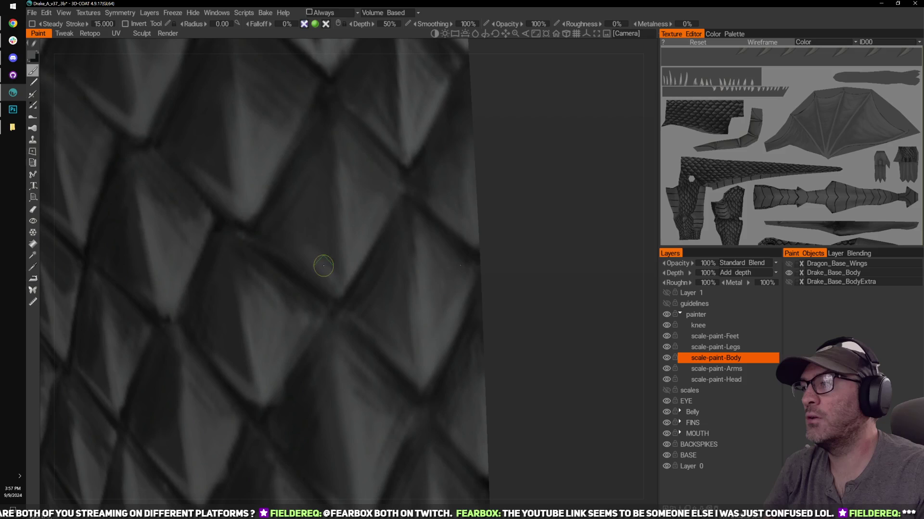
pyautogui.scroll(-3, 516, 233)
pyautogui.moveTo(516, 233); pyautogui.dragTo(498, 245)
pyautogui.moveTo(497, 241); pyautogui.dragTo(533, 190, button='right')
pyautogui.moveTo(566, 165); pyautogui.dragTo(550, 176, button='right')
pyautogui.moveTo(550, 176)
pyautogui.mouseDown()
pyautogui.moveTo(521, 214)
pyautogui.moveTo(513, 211)
pyautogui.mouseUp()
pyautogui.moveTo(440, 234); pyautogui.dragTo(428, 235)
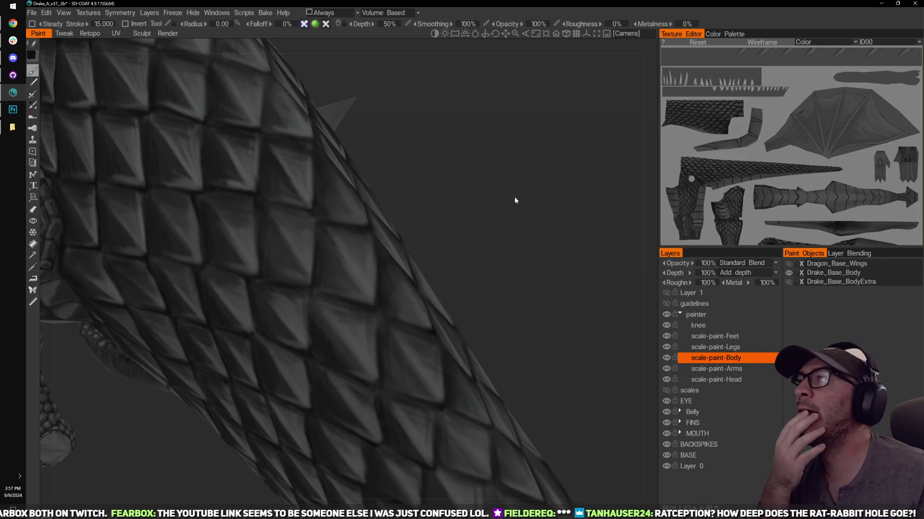
pyautogui.moveTo(515, 200); pyautogui.dragTo(509, 199)
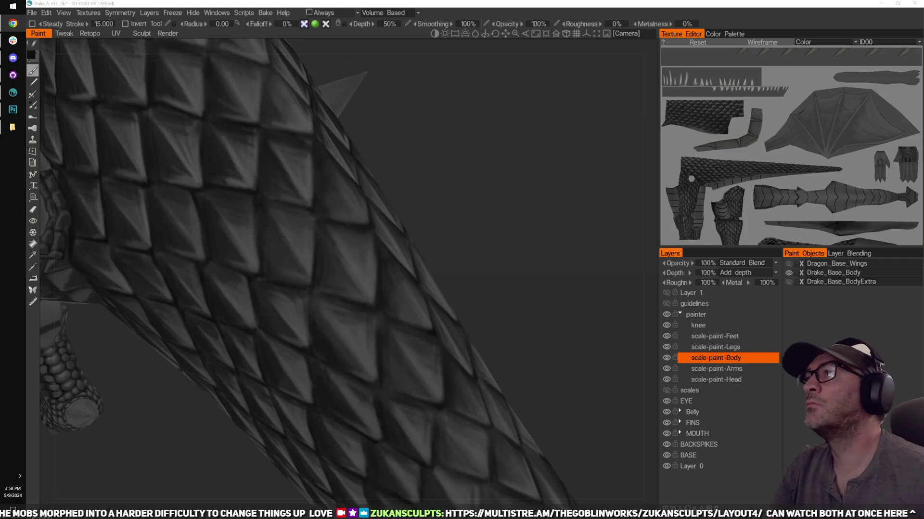
pyautogui.click(465, 105)
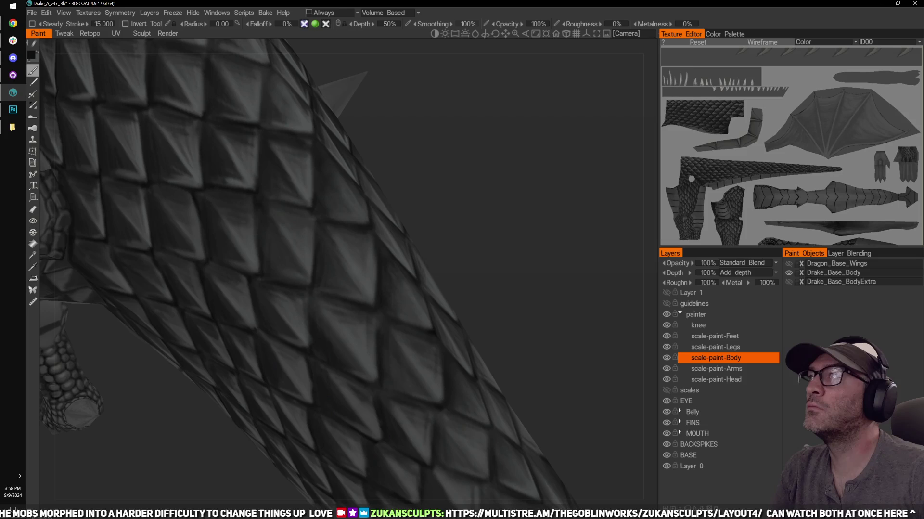
pyautogui.hotkey('alt', 'Tab')
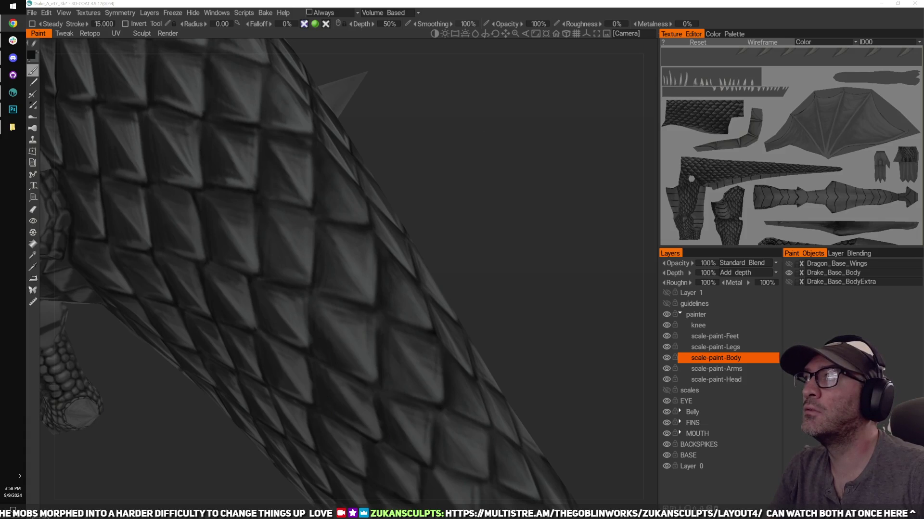
pyautogui.click(540, 199)
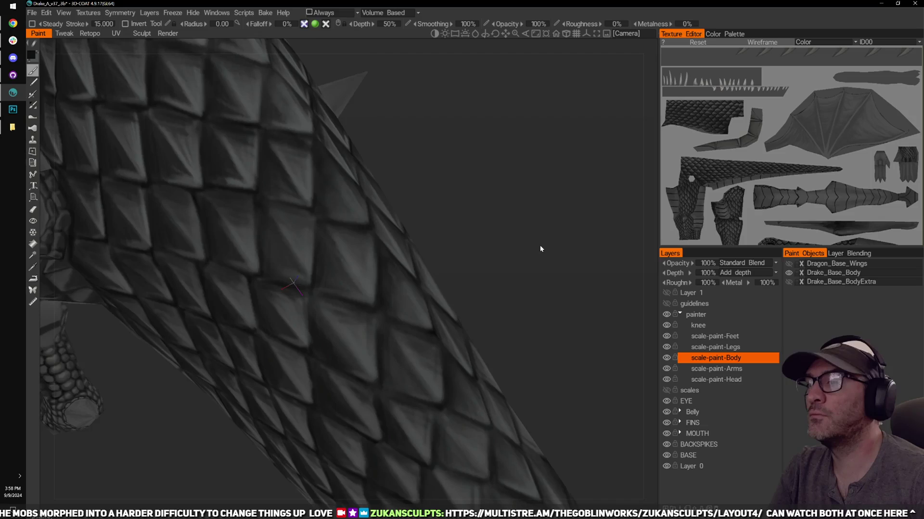
# Step: Hide the scale-paint-Body layer to check the base paint under the scales on the body and tail
pyautogui.moveTo(540, 245); pyautogui.dragTo(511, 242, button='right')
pyautogui.moveTo(511, 241)
pyautogui.mouseDown()
pyautogui.moveTo(516, 227)
pyautogui.moveTo(500, 230)
pyautogui.mouseUp()
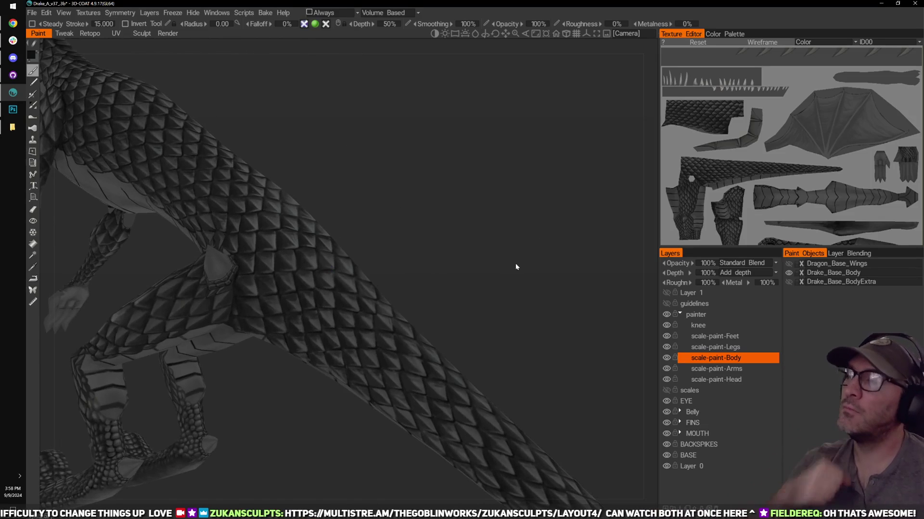
pyautogui.moveTo(491, 272); pyautogui.dragTo(506, 212)
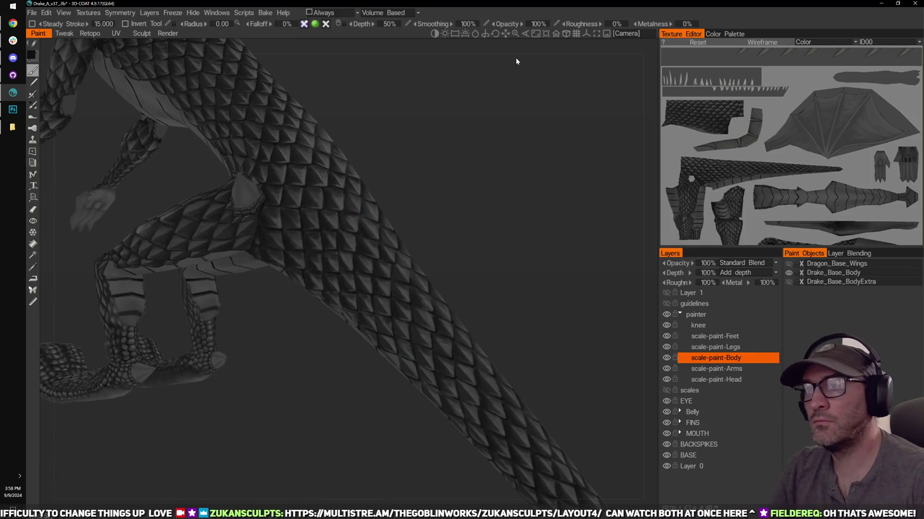
pyautogui.click(666, 357)
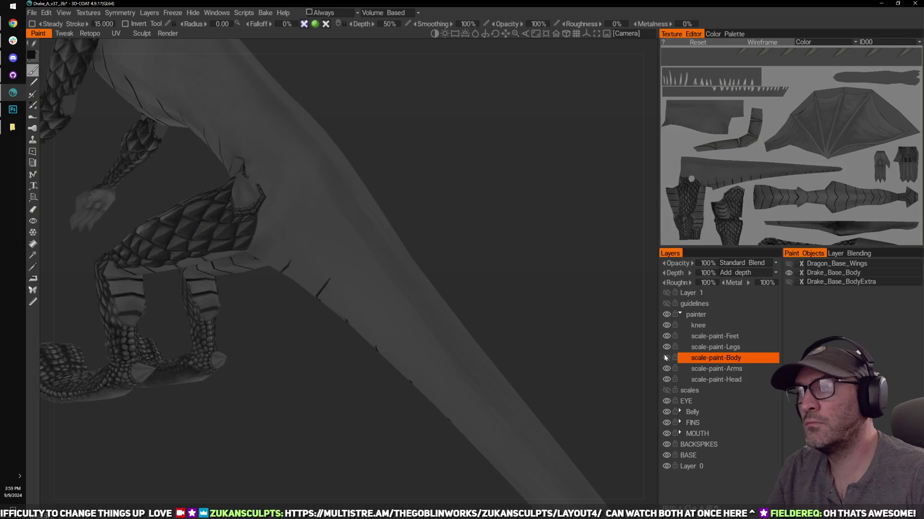
# Step: Show the scale-paint-Body layer again so the painted scales return on the body and tail
pyautogui.click(665, 358)
pyautogui.moveTo(584, 326); pyautogui.dragTo(558, 322)
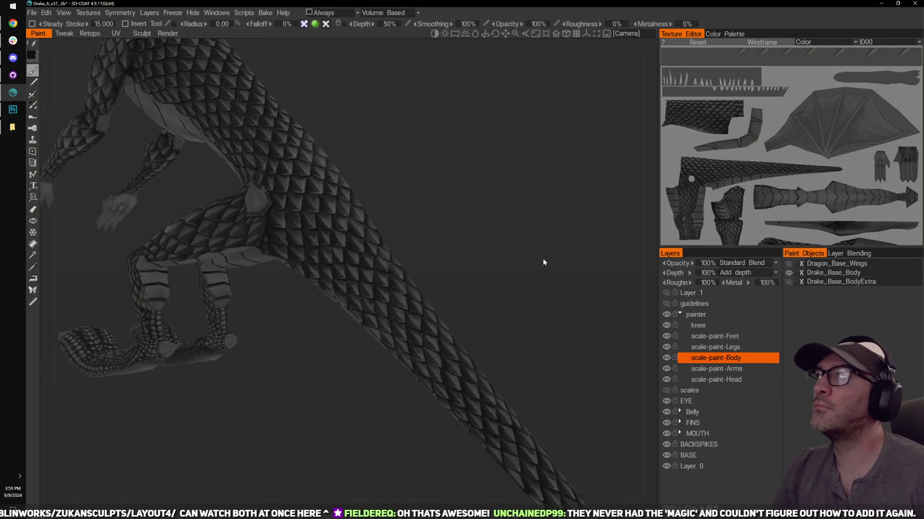
pyautogui.moveTo(544, 260); pyautogui.dragTo(545, 280)
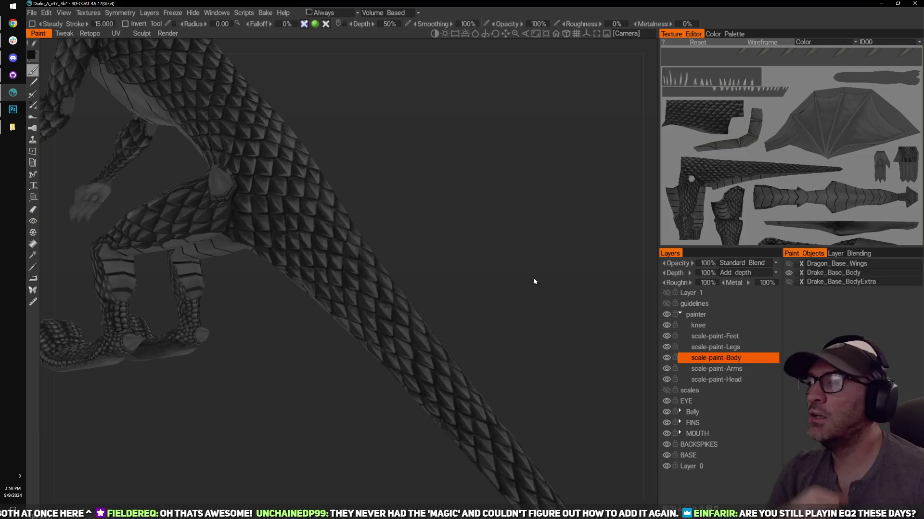
# Step: Examine the shading of the individual scales along the upper tail up close and from several angles
pyautogui.moveTo(484, 256); pyautogui.dragTo(403, 259, button='middle')
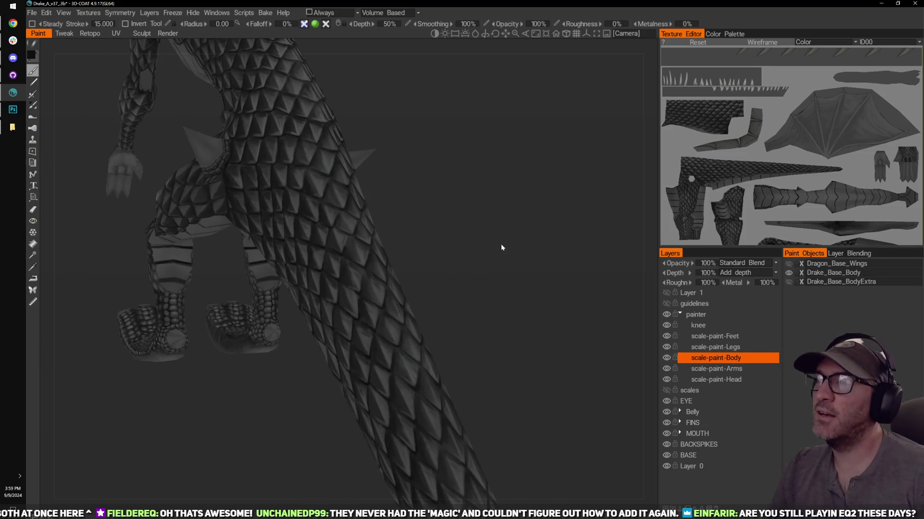
pyautogui.moveTo(501, 246); pyautogui.dragTo(561, 221, button='middle')
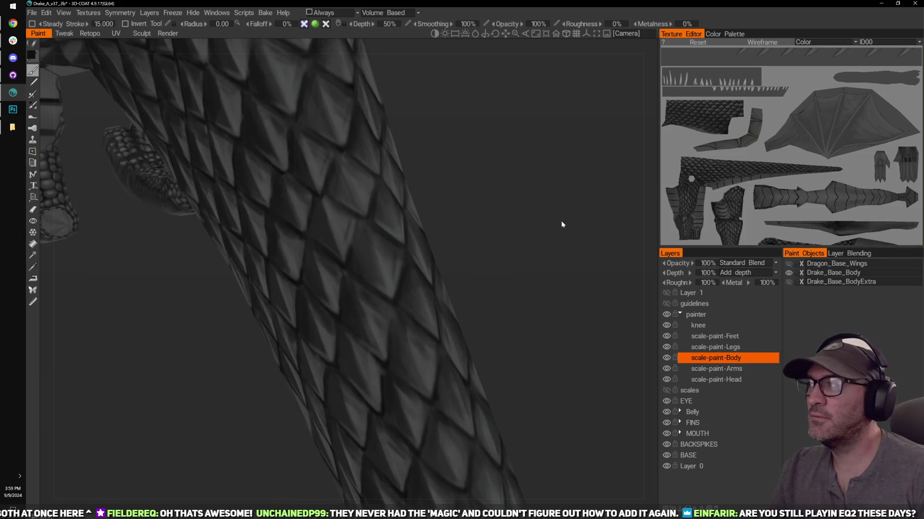
pyautogui.moveTo(492, 232); pyautogui.dragTo(522, 236, button='middle')
pyautogui.moveTo(500, 192); pyautogui.dragTo(519, 214, button='middle')
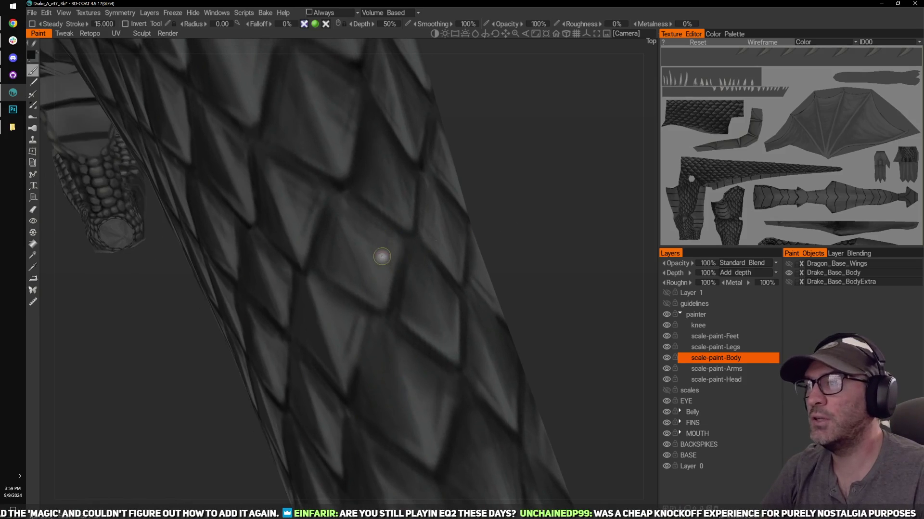
pyautogui.moveTo(495, 196); pyautogui.dragTo(512, 248, button='middle')
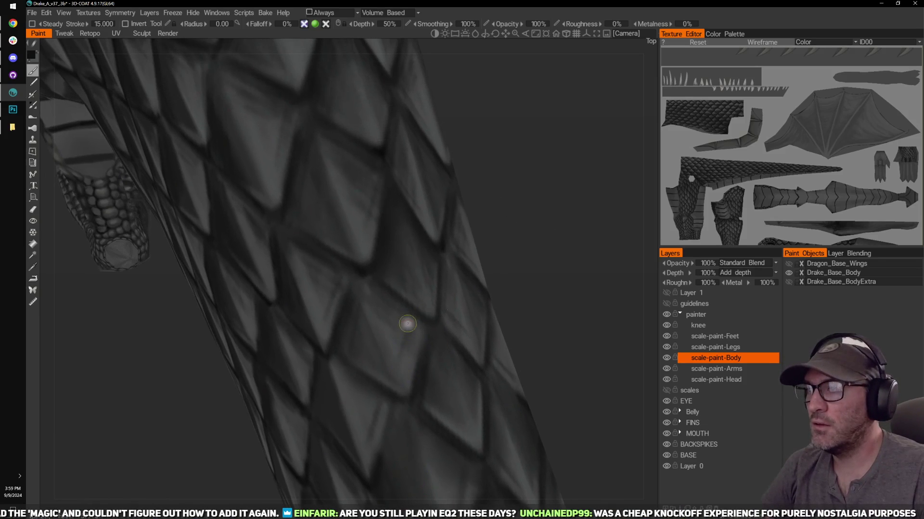
pyautogui.moveTo(451, 208); pyautogui.dragTo(487, 259, button='middle')
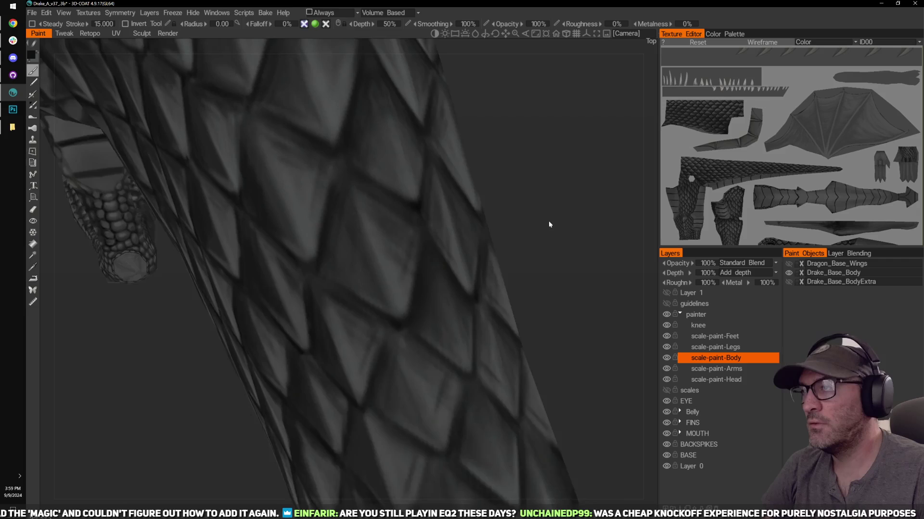
pyautogui.moveTo(548, 221); pyautogui.dragTo(525, 303, button='middle')
pyautogui.moveTo(483, 248); pyautogui.dragTo(532, 214, button='middle')
pyautogui.moveTo(460, 146); pyautogui.dragTo(406, 200, button='middle')
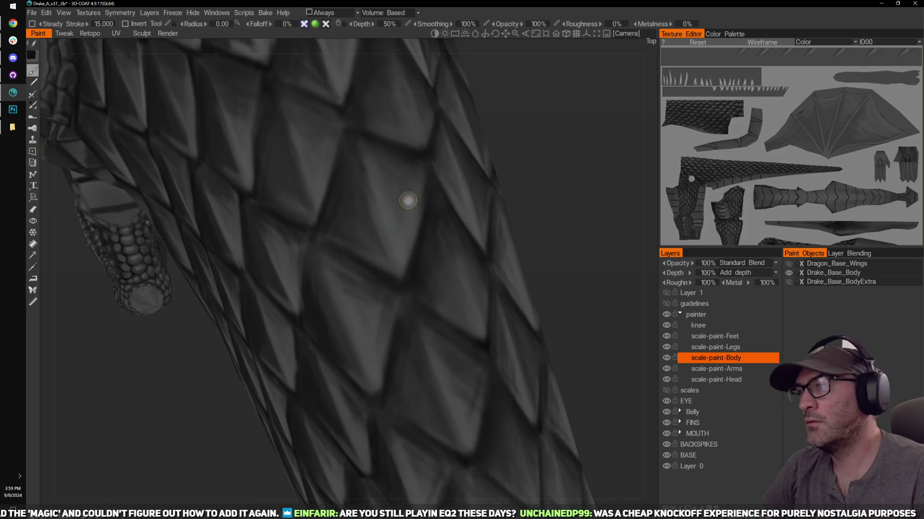
pyautogui.moveTo(505, 163); pyautogui.dragTo(409, 175, button='middle')
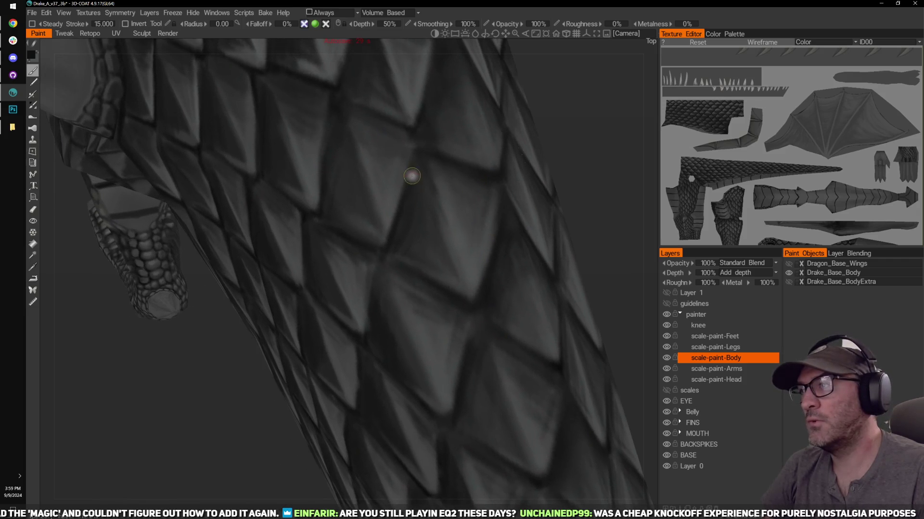
pyautogui.moveTo(586, 145); pyautogui.dragTo(513, 213, button='middle')
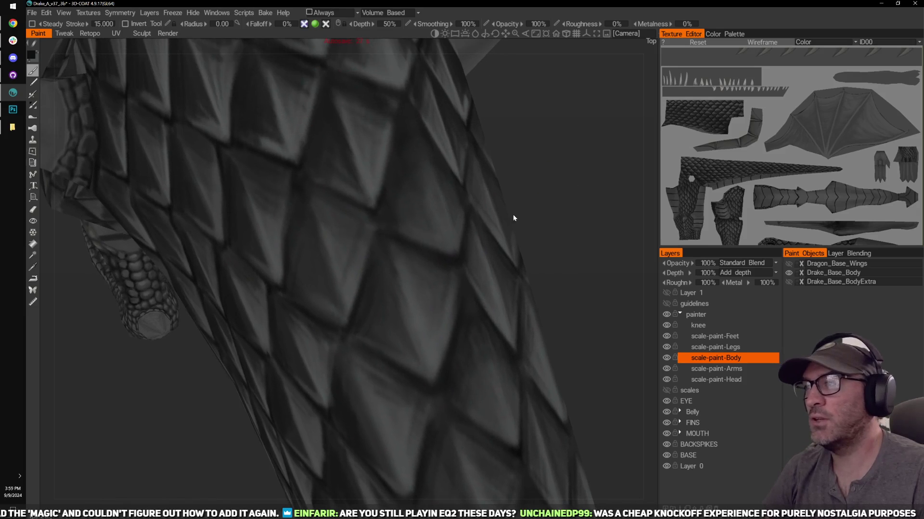
pyautogui.moveTo(351, 274); pyautogui.dragTo(531, 210, button='middle')
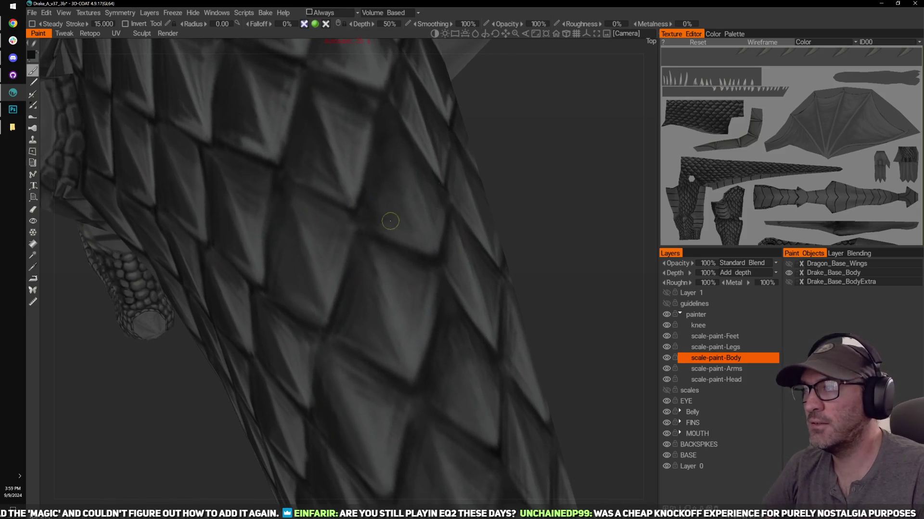
pyautogui.moveTo(423, 231)
pyautogui.mouseDown(button='middle')
pyautogui.moveTo(507, 136)
pyautogui.moveTo(524, 201)
pyautogui.moveTo(544, 208)
pyautogui.moveTo(552, 152)
pyautogui.moveTo(549, 213)
pyautogui.moveTo(396, 216)
pyautogui.mouseUp(button='middle')
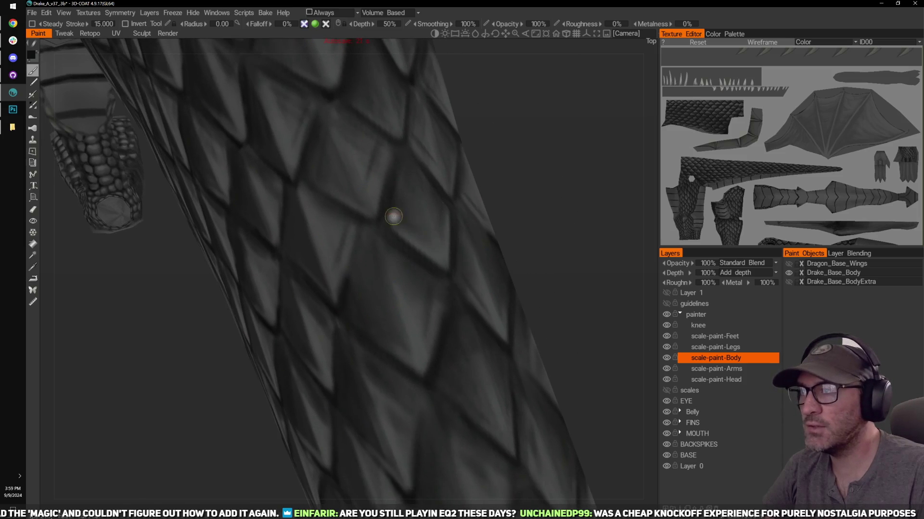
pyautogui.moveTo(521, 245); pyautogui.dragTo(428, 282, button='middle')
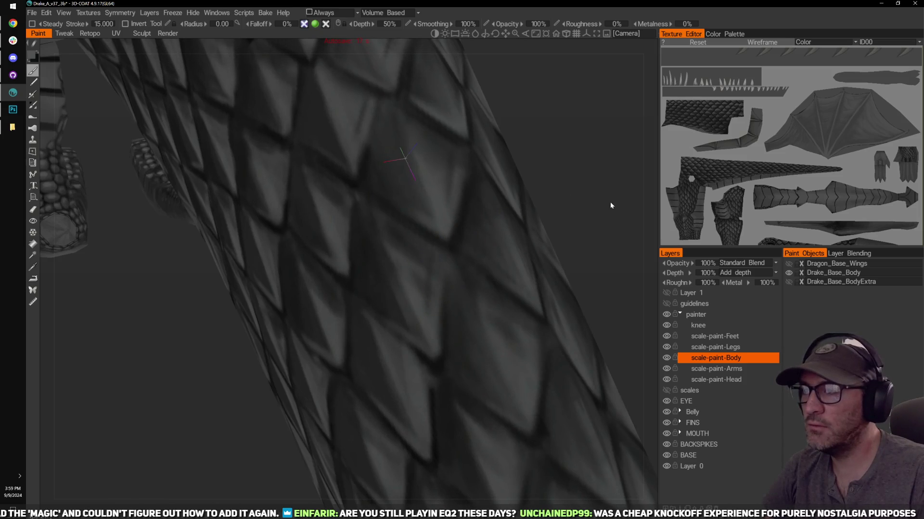
pyautogui.moveTo(610, 201)
pyautogui.mouseDown(button='right')
pyautogui.moveTo(546, 193)
pyautogui.moveTo(531, 223)
pyautogui.moveTo(515, 209)
pyautogui.moveTo(511, 221)
pyautogui.moveTo(507, 209)
pyautogui.mouseUp(button='right')
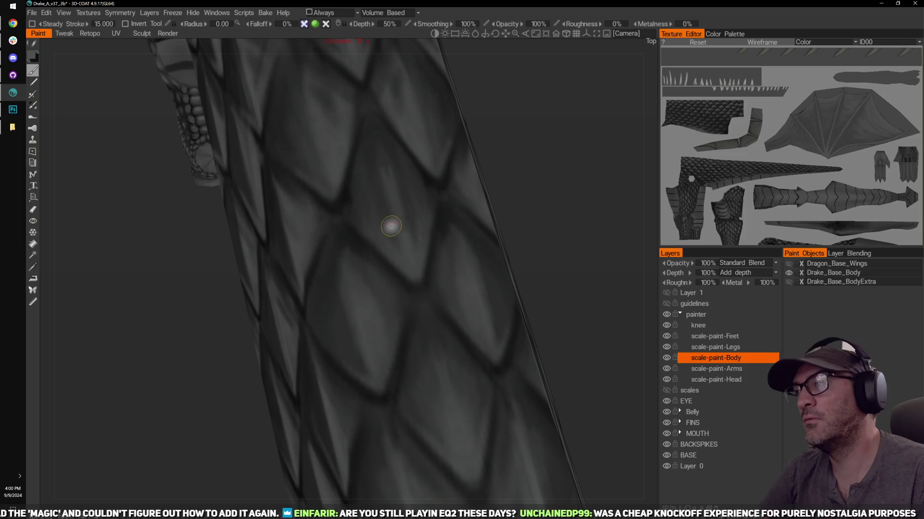
# Step: Enlarge the brush and paint a soft grey highlight near the pointed tip of one scale on the tail
pyautogui.press(']')
pyautogui.press(']')
pyautogui.press(']')
pyautogui.press(']')
pyautogui.press(']')
pyautogui.press(']')
pyautogui.press(']')
pyautogui.press(']')
pyautogui.moveTo(400, 254)
pyautogui.mouseDown()
pyautogui.moveTo(392, 235)
pyautogui.moveTo(404, 267)
pyautogui.mouseUp()
# Step: Reduce the brush size, swap to the dark tone and darken the upper part of the same tail scale
pyautogui.press('[')
pyautogui.press('[')
pyautogui.press('[')
pyautogui.press('[')
pyautogui.press('x')
pyautogui.moveTo(363, 224)
pyautogui.mouseDown()
pyautogui.moveTo(361, 211)
pyautogui.moveTo(399, 238)
pyautogui.mouseUp()
pyautogui.moveTo(350, 204); pyautogui.dragTo(423, 250)
# Step: Review the retouched scale together with its neighbours along the tail and hips from different sides and distances
pyautogui.moveTo(567, 234); pyautogui.dragTo(574, 197, button='middle')
pyautogui.moveTo(574, 197); pyautogui.dragTo(589, 196)
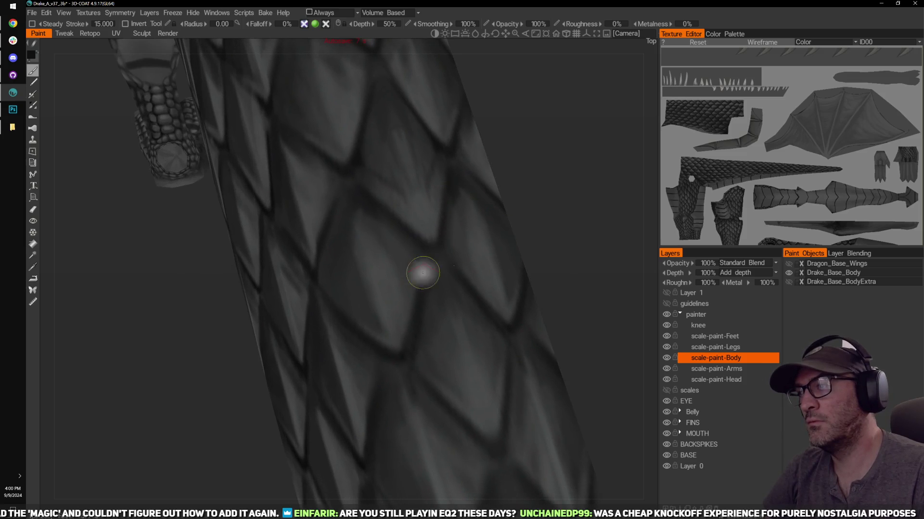
pyautogui.moveTo(561, 240); pyautogui.dragTo(544, 176, button='right')
pyautogui.moveTo(544, 173); pyautogui.dragTo(466, 212)
pyautogui.moveTo(466, 212); pyautogui.dragTo(540, 161, button='right')
pyautogui.scroll(-3, 541, 162)
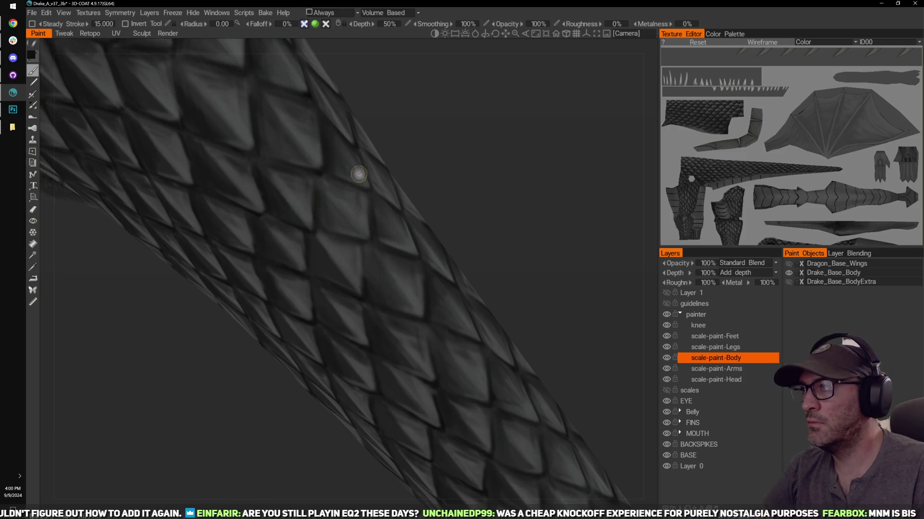
pyautogui.moveTo(440, 149); pyautogui.dragTo(508, 171)
pyautogui.moveTo(505, 145)
pyautogui.mouseDown()
pyautogui.moveTo(530, 168)
pyautogui.moveTo(423, 257)
pyautogui.mouseUp()
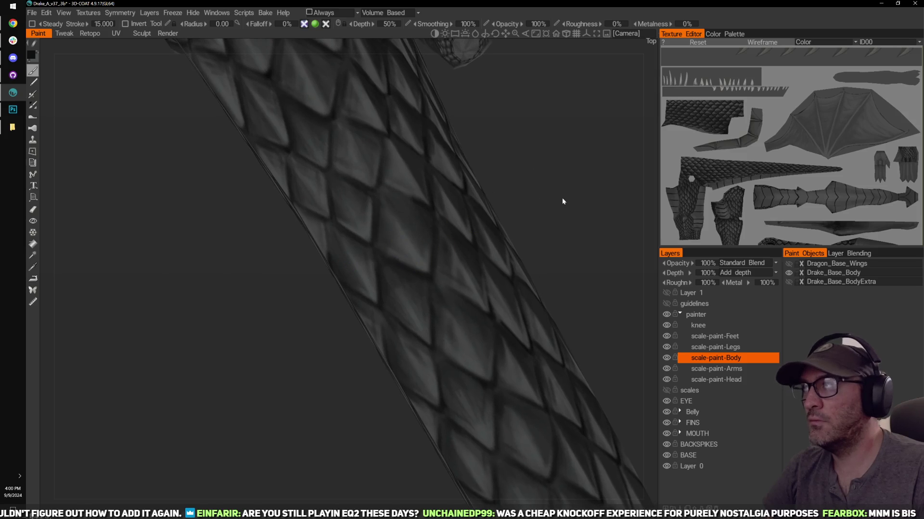
pyautogui.moveTo(561, 197); pyautogui.dragTo(541, 198)
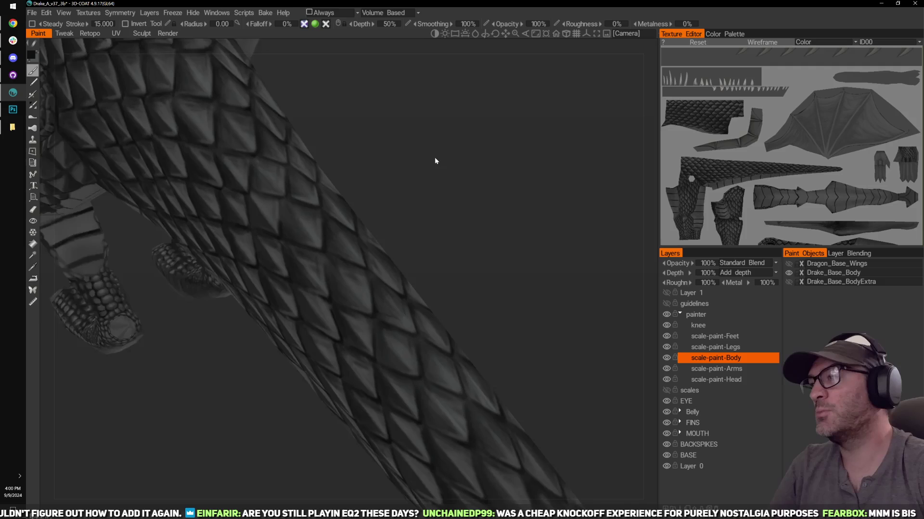
pyautogui.scroll(6, 416, 138)
pyautogui.moveTo(514, 78); pyautogui.dragTo(510, 128, button='right')
pyautogui.moveTo(510, 129)
pyautogui.mouseDown()
pyautogui.moveTo(498, 155)
pyautogui.moveTo(512, 129)
pyautogui.mouseUp()
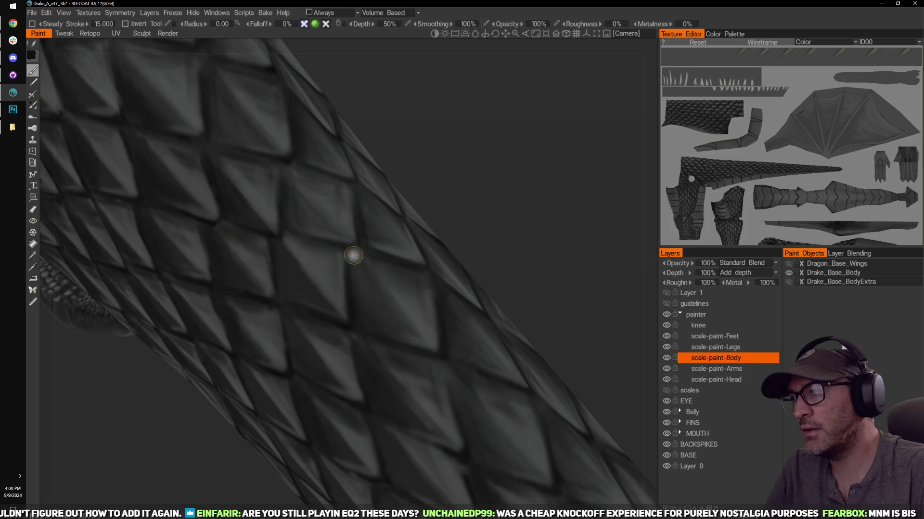
# Step: Inspect the highlights and dark borders of the scales on the side of the upper tail at close range
pyautogui.moveTo(486, 177)
pyautogui.keyDown('alt'); pyautogui.mouseDown()
pyautogui.moveTo(459, 132)
pyautogui.moveTo(530, 202)
pyautogui.moveTo(515, 172)
pyautogui.moveTo(533, 181)
pyautogui.mouseUp(); pyautogui.keyUp('alt')
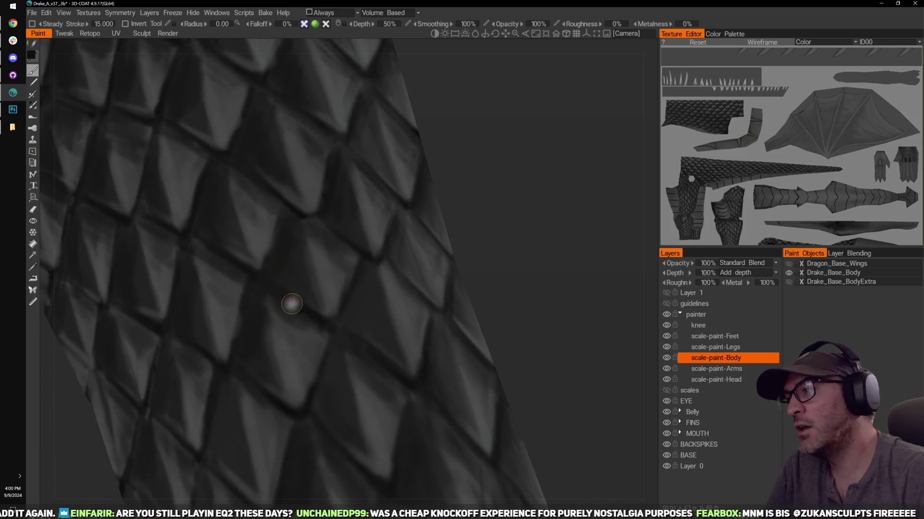
pyautogui.moveTo(473, 224)
pyautogui.keyDown('alt'); pyautogui.mouseDown()
pyautogui.moveTo(460, 218)
pyautogui.moveTo(483, 205)
pyautogui.mouseUp(); pyautogui.keyUp('alt')
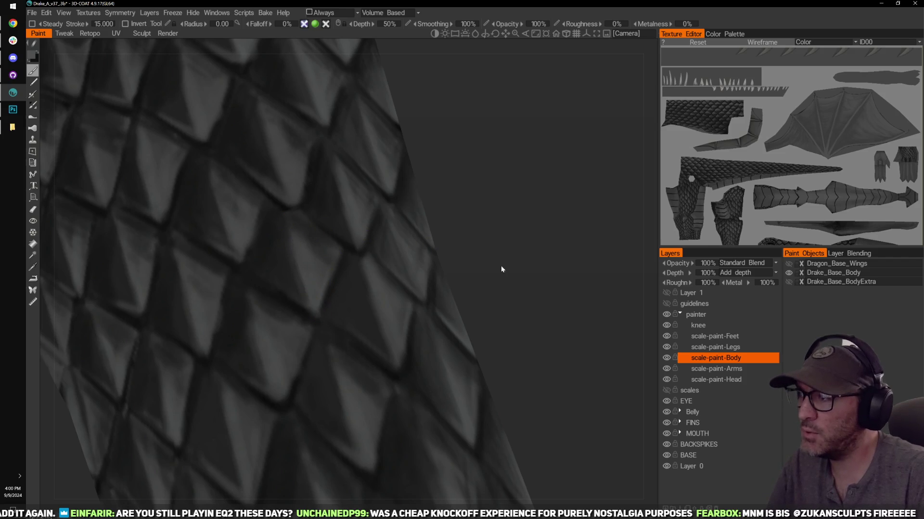
pyautogui.keyDown('alt'); pyautogui.moveTo(501, 265); pyautogui.dragTo(483, 231); pyautogui.keyUp('alt')
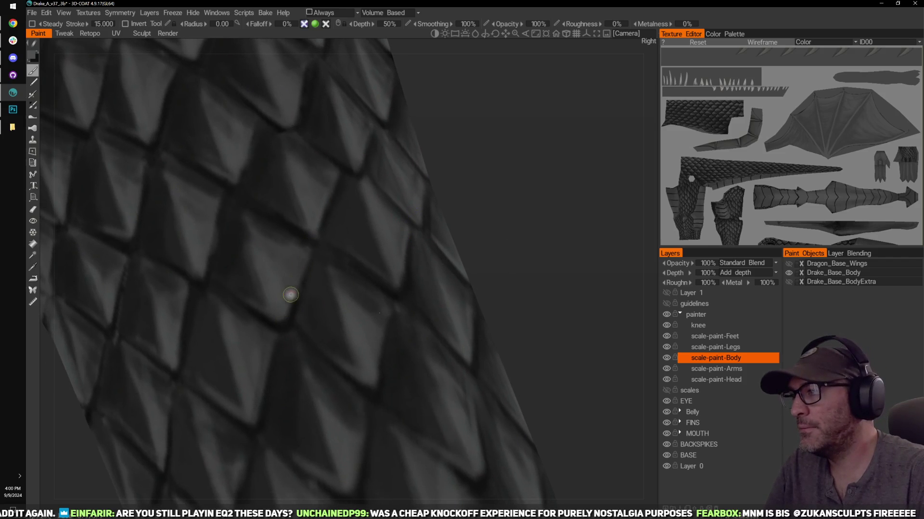
pyautogui.moveTo(525, 245); pyautogui.dragTo(509, 183, button='middle')
pyautogui.keyDown('alt'); pyautogui.moveTo(523, 240); pyautogui.dragTo(542, 242); pyautogui.keyUp('alt')
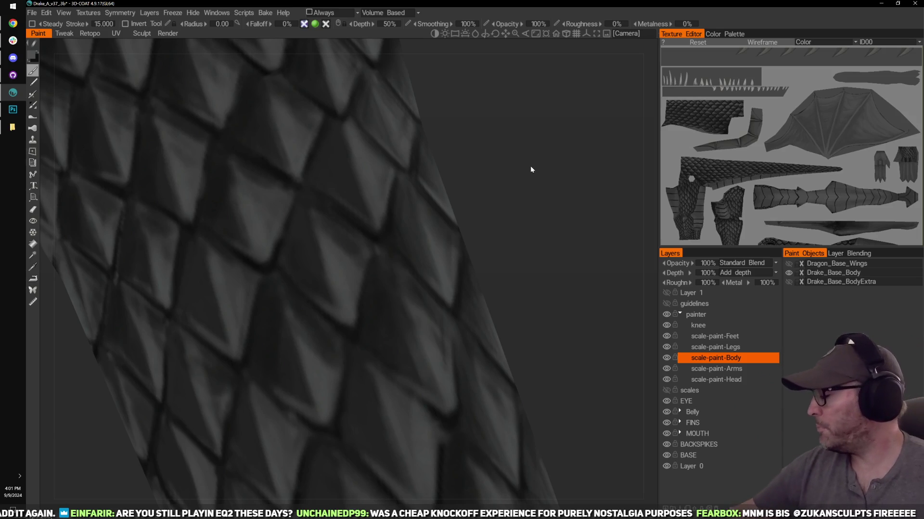
pyautogui.moveTo(534, 177); pyautogui.dragTo(546, 174)
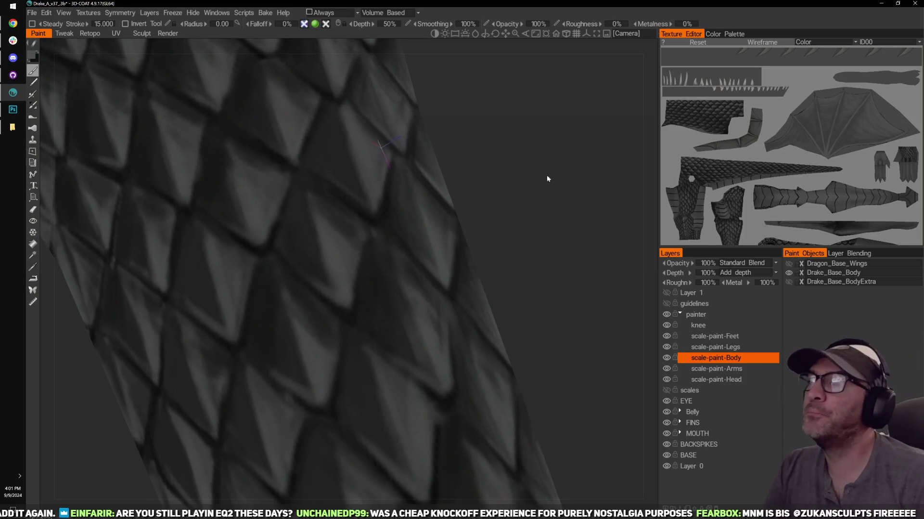
pyautogui.moveTo(556, 207); pyautogui.dragTo(531, 184)
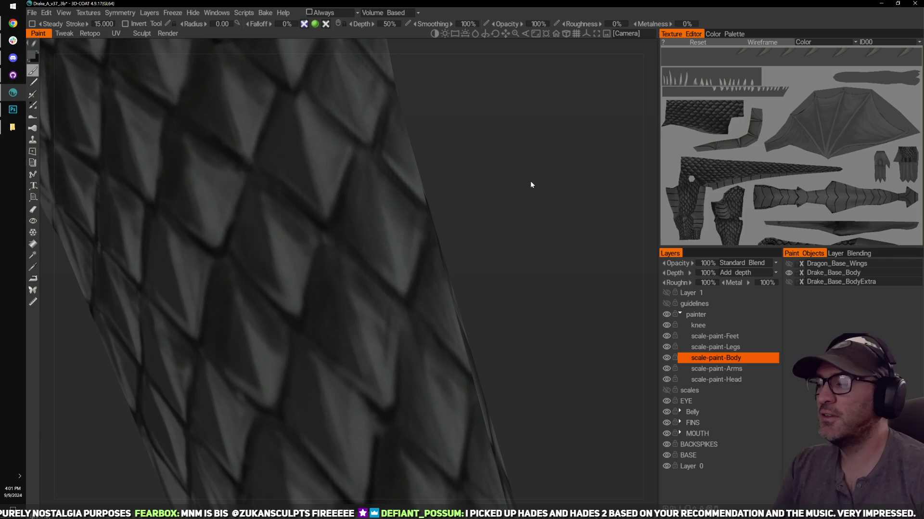
pyautogui.moveTo(494, 179); pyautogui.dragTo(509, 185)
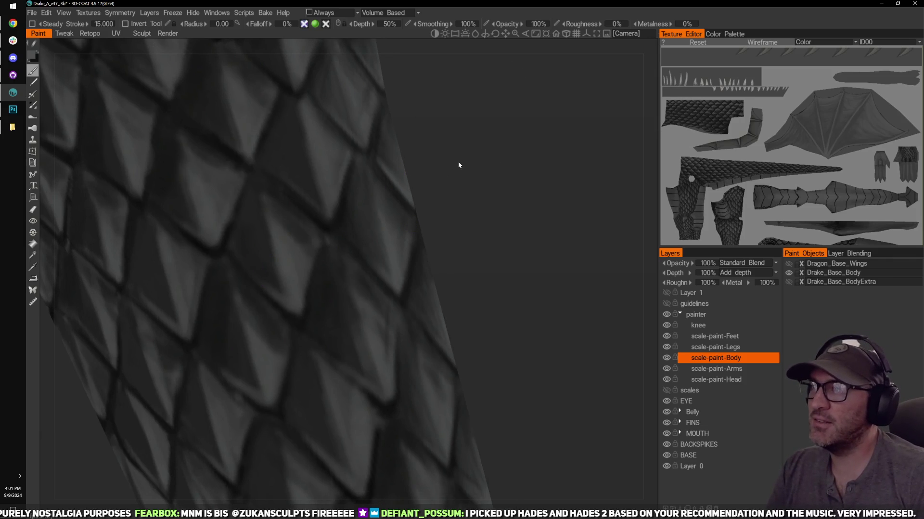
pyautogui.moveTo(458, 163); pyautogui.dragTo(532, 200)
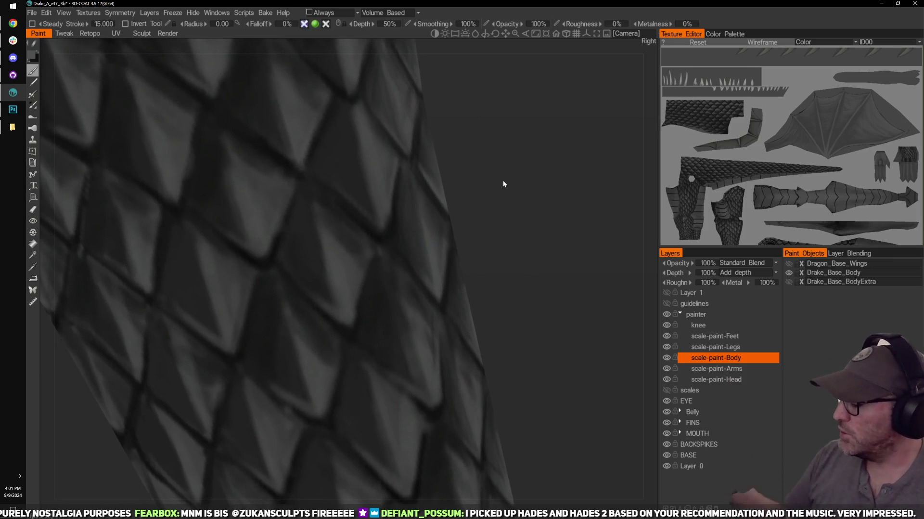
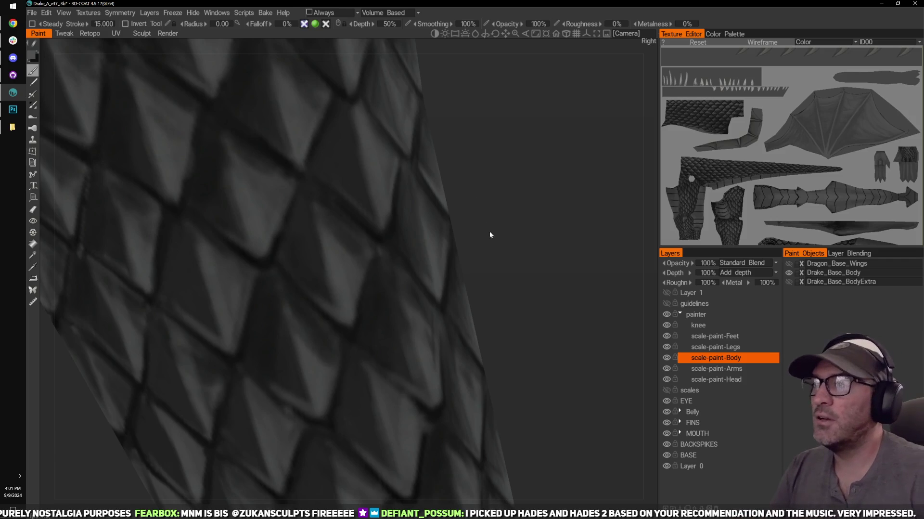
# Step: Compare how the scale shading on the tail's side reads from very close and from farther away
pyautogui.moveTo(489, 234); pyautogui.dragTo(526, 213)
pyautogui.moveTo(527, 211); pyautogui.dragTo(551, 212, button='right')
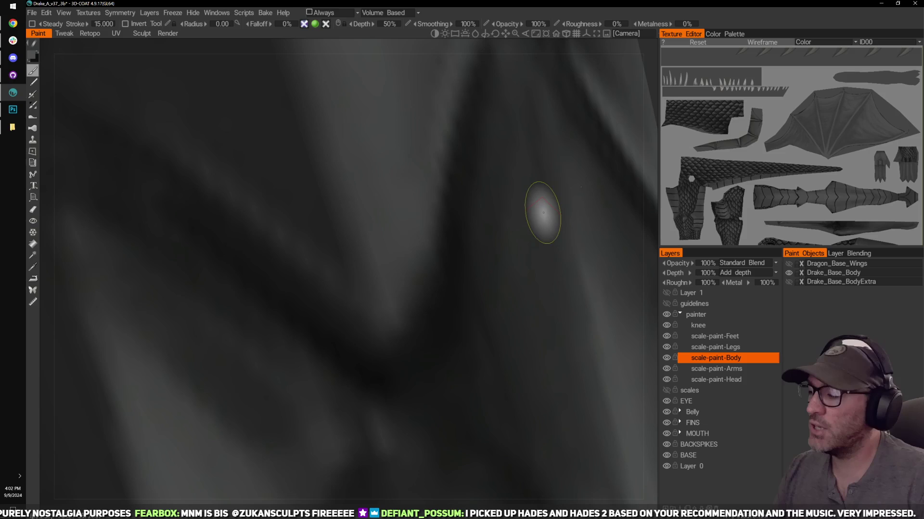
pyautogui.scroll(-5, 550, 210)
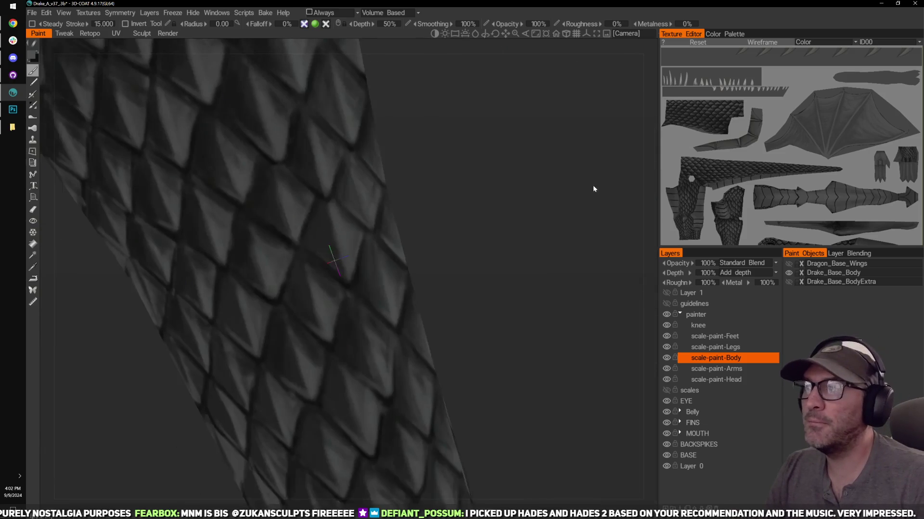
pyautogui.scroll(3, 490, 173)
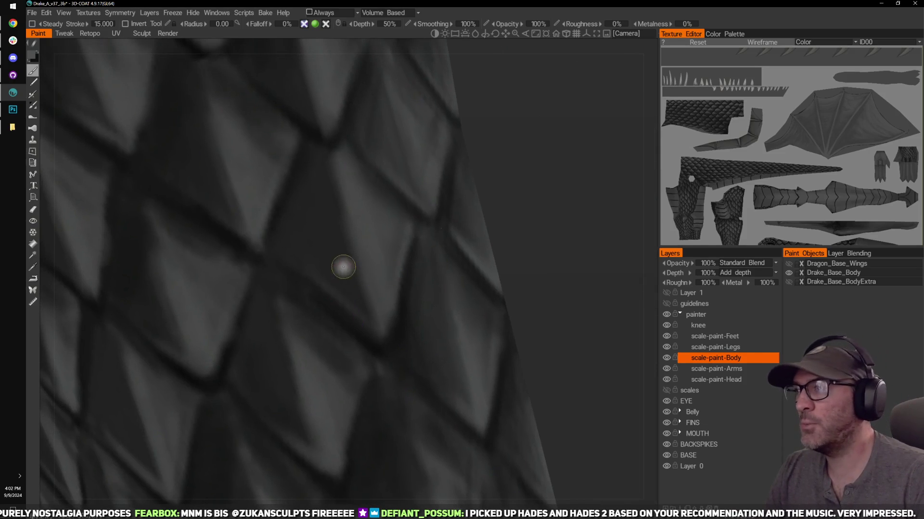
pyautogui.scroll(-4, 519, 190)
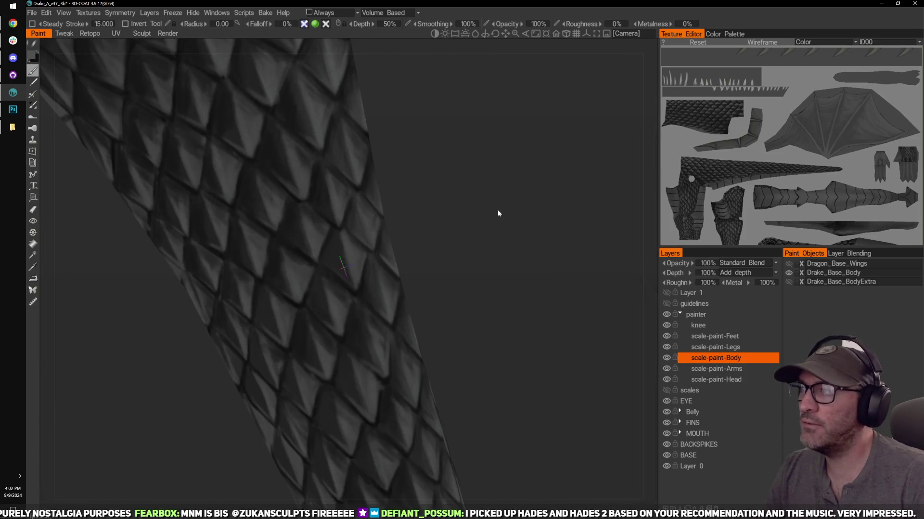
pyautogui.scroll(3, 493, 199)
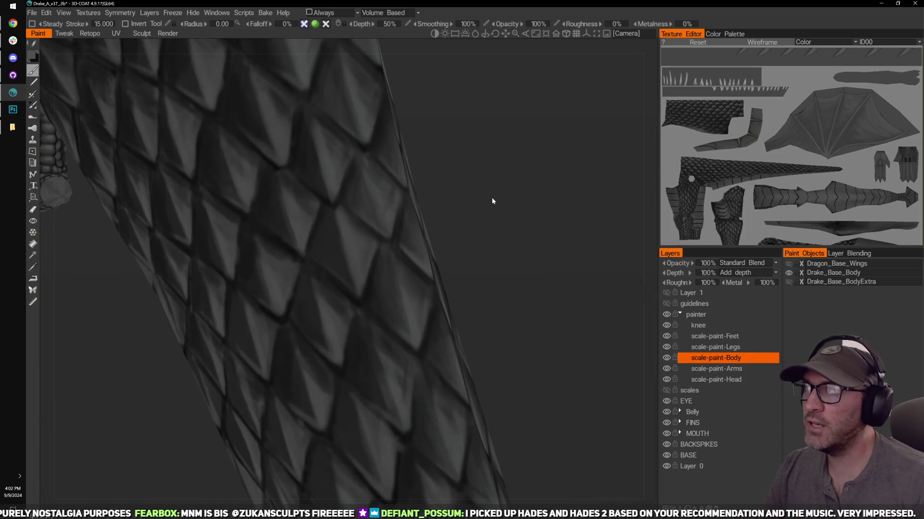
pyautogui.scroll(-3, 492, 198)
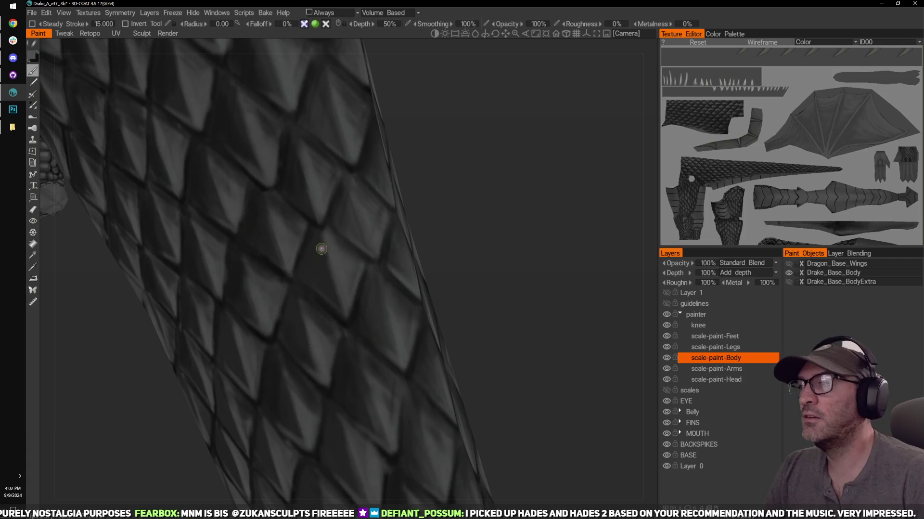
# Step: Swap to the dark tone and touch up the dark shading around the scales on the side of the upper tail
pyautogui.scroll(3, 464, 224)
pyautogui.moveTo(464, 224); pyautogui.dragTo(517, 203)
pyautogui.press('x')
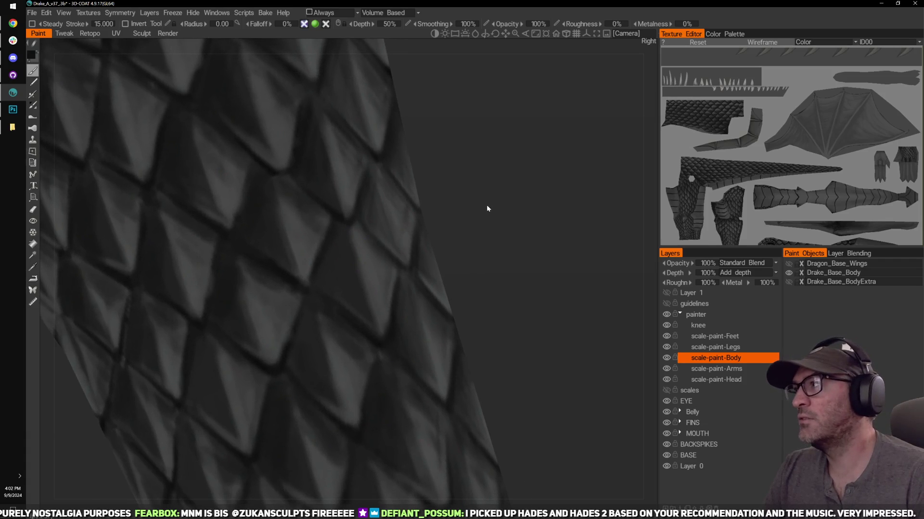
pyautogui.moveTo(461, 185); pyautogui.dragTo(448, 192)
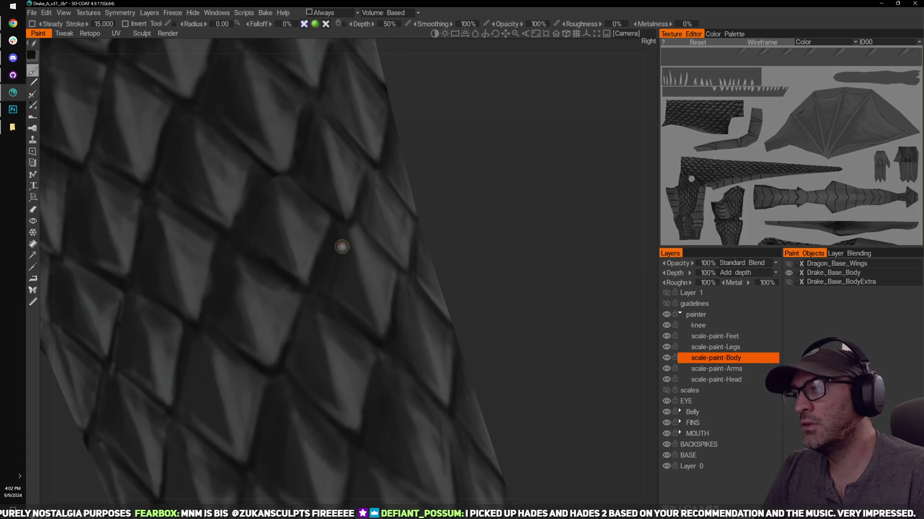
pyautogui.moveTo(482, 233); pyautogui.dragTo(464, 231)
pyautogui.moveTo(313, 198); pyautogui.dragTo(372, 238, button='middle')
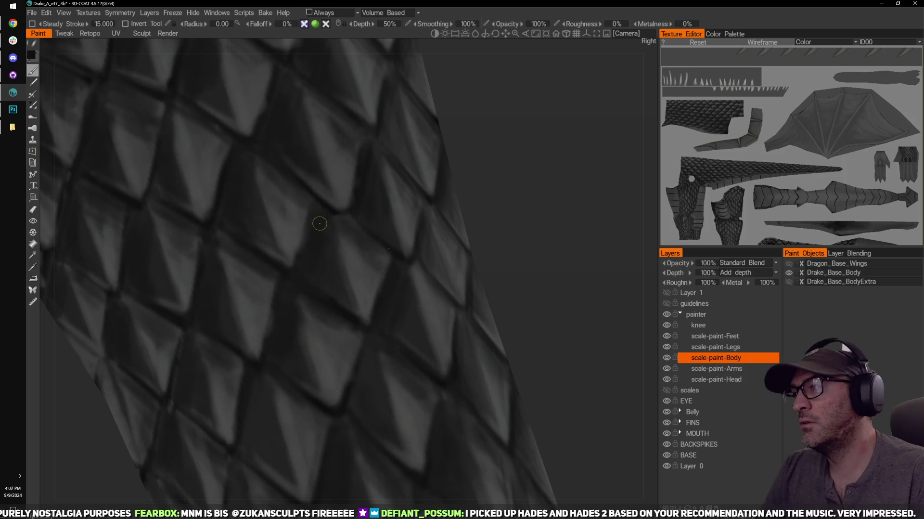
pyautogui.moveTo(549, 214); pyautogui.dragTo(409, 250)
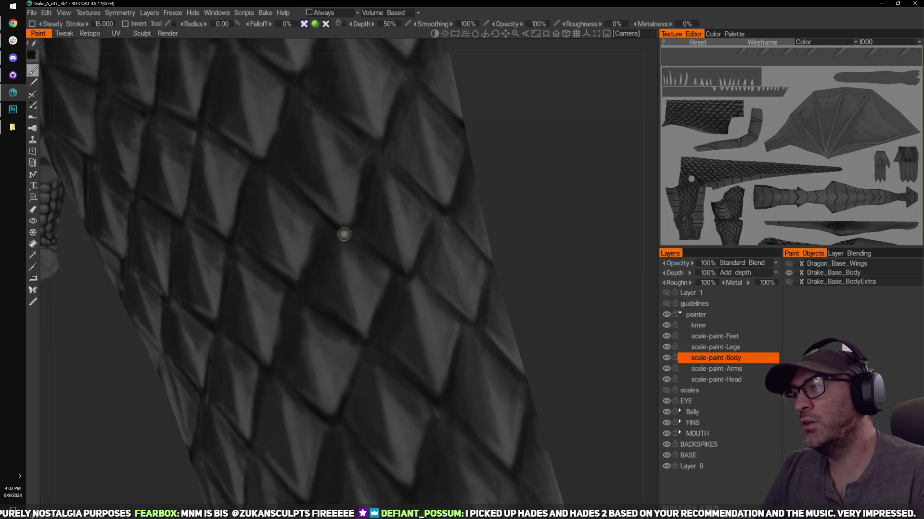
pyautogui.moveTo(408, 312); pyautogui.dragTo(369, 277, button='middle')
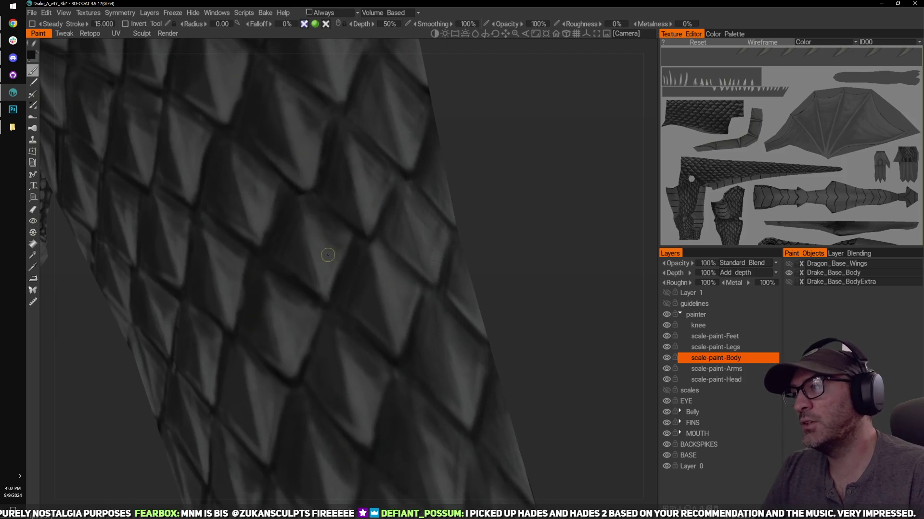
pyautogui.moveTo(497, 228)
pyautogui.mouseDown()
pyautogui.moveTo(424, 189)
pyautogui.moveTo(503, 221)
pyautogui.moveTo(495, 221)
pyautogui.mouseUp()
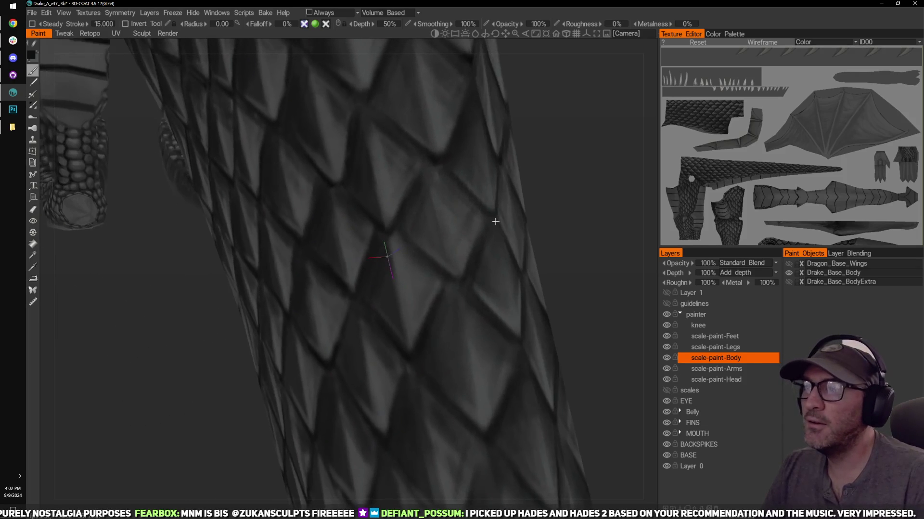
# Step: Review the scale shading across the hips and the whole tail from farther away and from different sides
pyautogui.moveTo(607, 214); pyautogui.dragTo(520, 212, button='right')
pyautogui.scroll(-4, 519, 207)
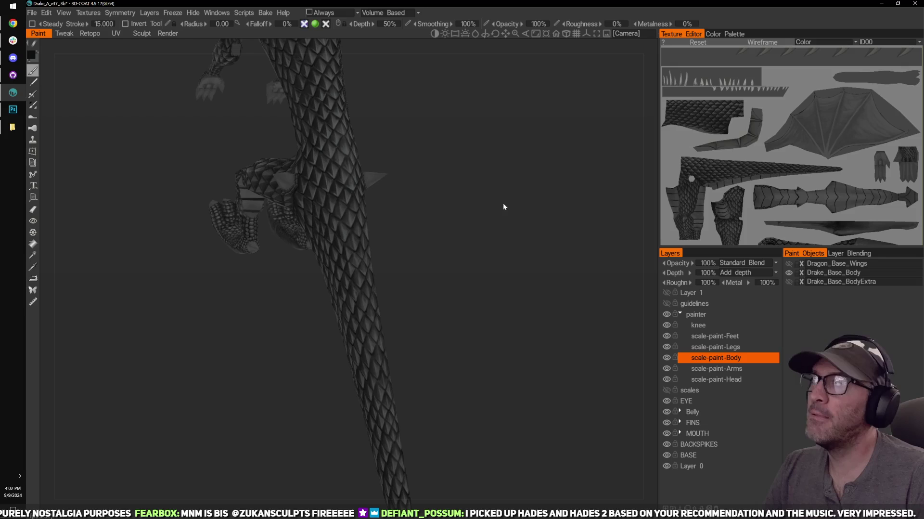
pyautogui.moveTo(446, 191); pyautogui.dragTo(480, 199)
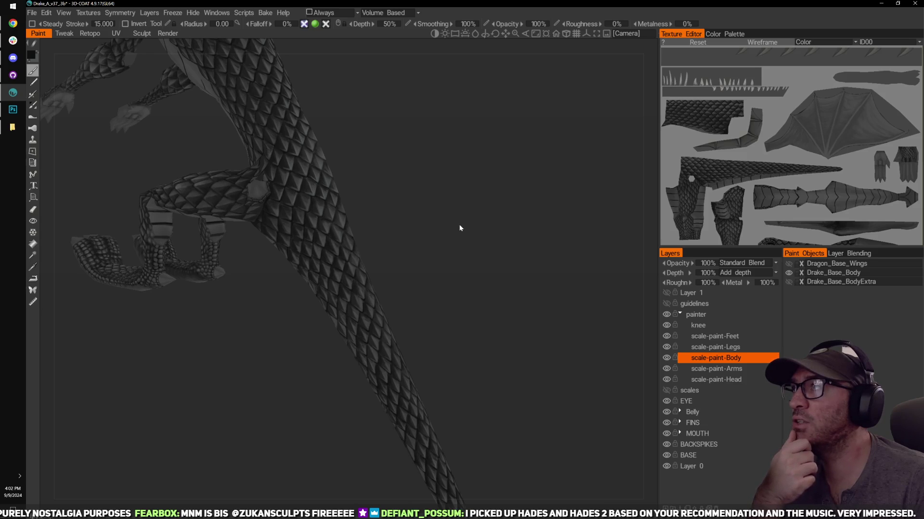
pyautogui.moveTo(458, 233); pyautogui.dragTo(458, 235)
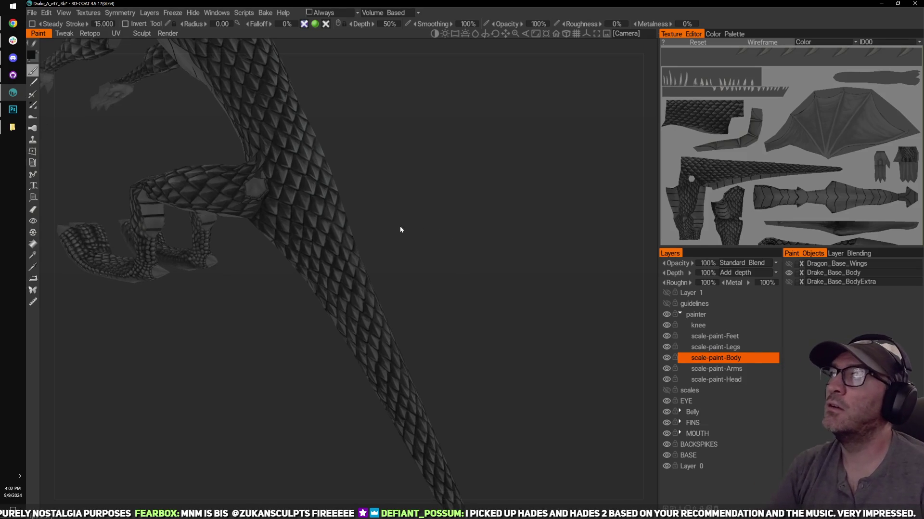
# Step: Retouch the dark edges of the larger scales on the side of the tail base near the hip
pyautogui.scroll(5, 399, 176)
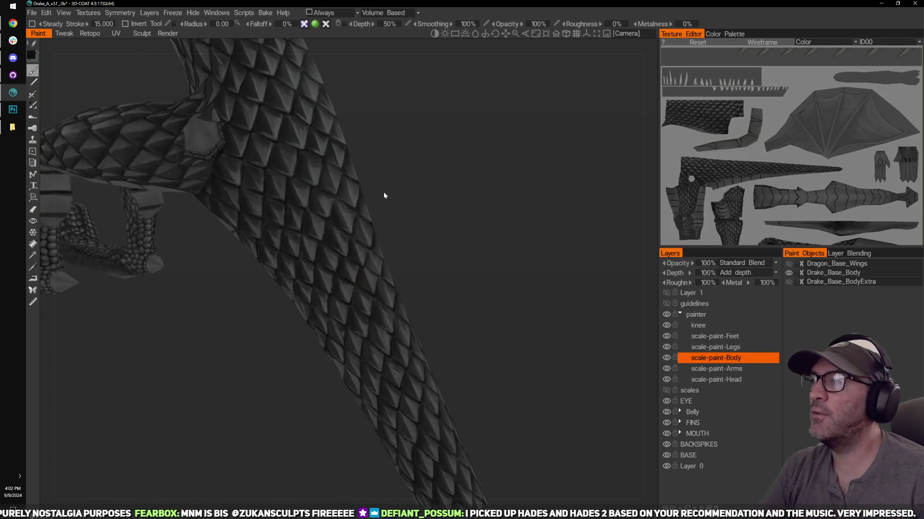
pyautogui.scroll(5, 443, 174)
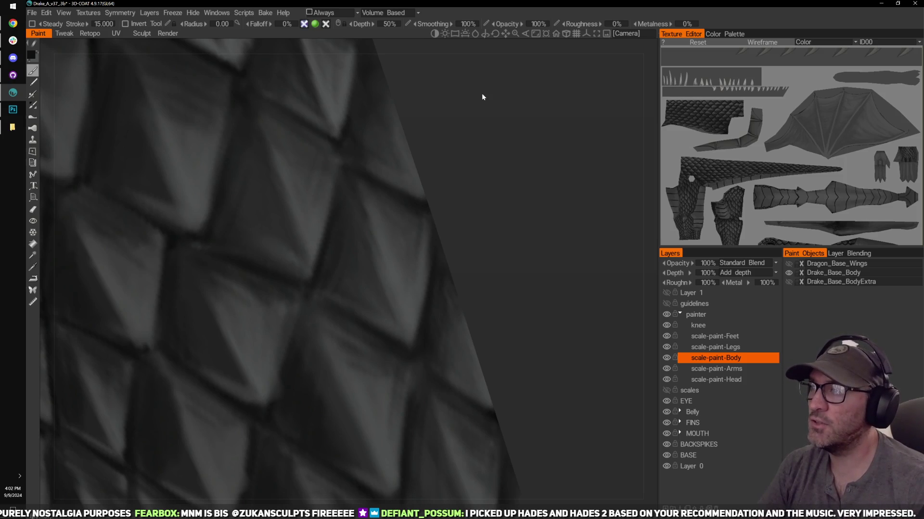
pyautogui.moveTo(498, 211); pyautogui.dragTo(513, 216, button='middle')
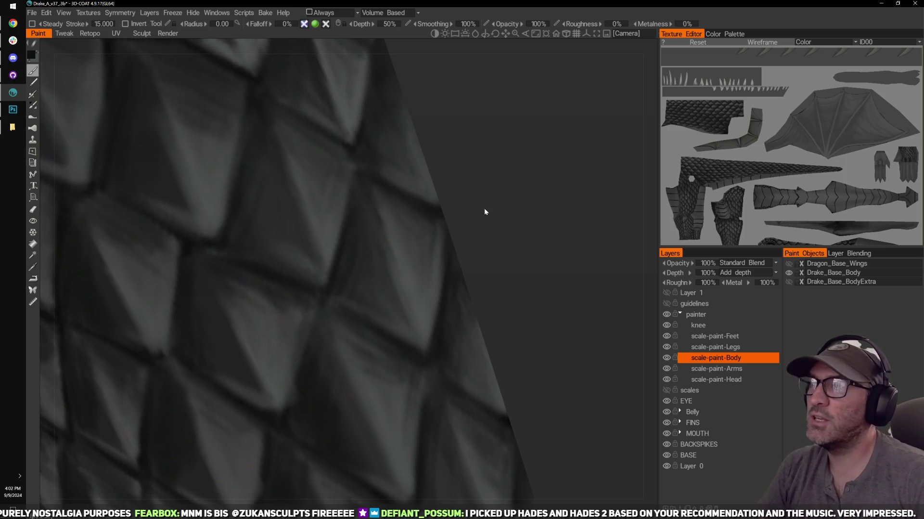
pyautogui.moveTo(524, 229); pyautogui.dragTo(532, 181)
pyautogui.moveTo(532, 181); pyautogui.dragTo(548, 196, button='middle')
pyautogui.moveTo(512, 190); pyautogui.dragTo(493, 204, button='right')
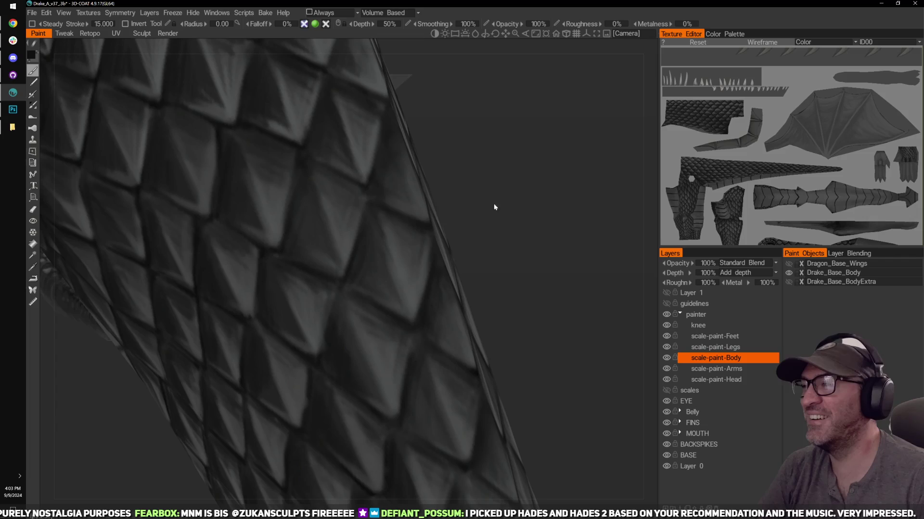
pyautogui.moveTo(488, 205); pyautogui.dragTo(380, 235)
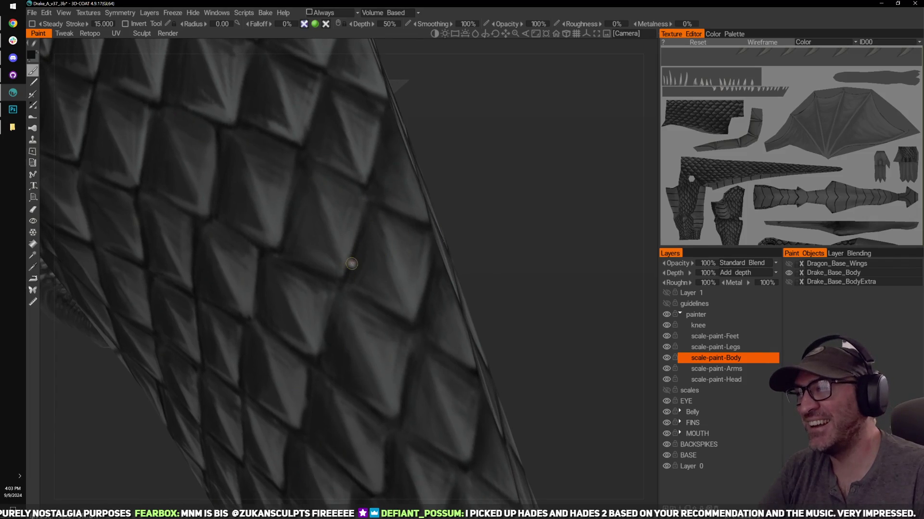
pyautogui.moveTo(527, 218)
pyautogui.mouseDown()
pyautogui.moveTo(540, 200)
pyautogui.moveTo(526, 254)
pyautogui.moveTo(402, 277)
pyautogui.mouseUp()
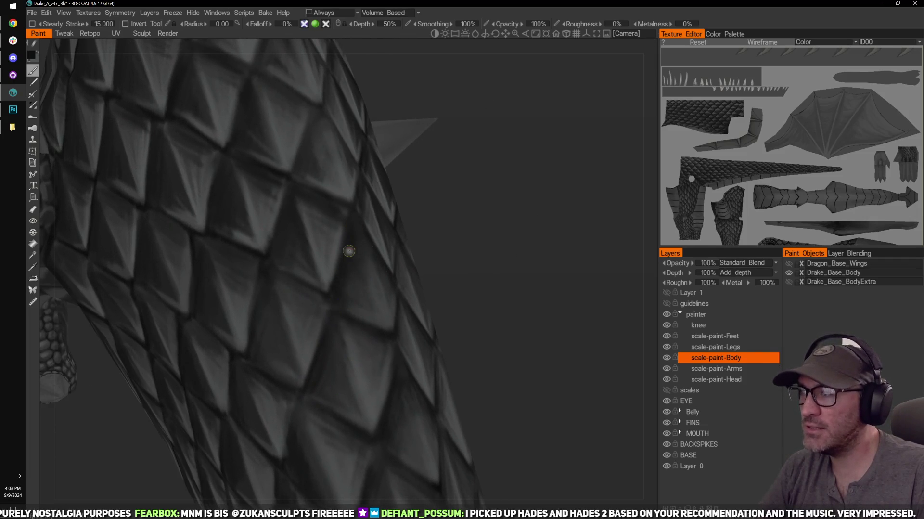
pyautogui.moveTo(486, 243)
pyautogui.mouseDown()
pyautogui.moveTo(502, 237)
pyautogui.moveTo(472, 248)
pyautogui.mouseUp()
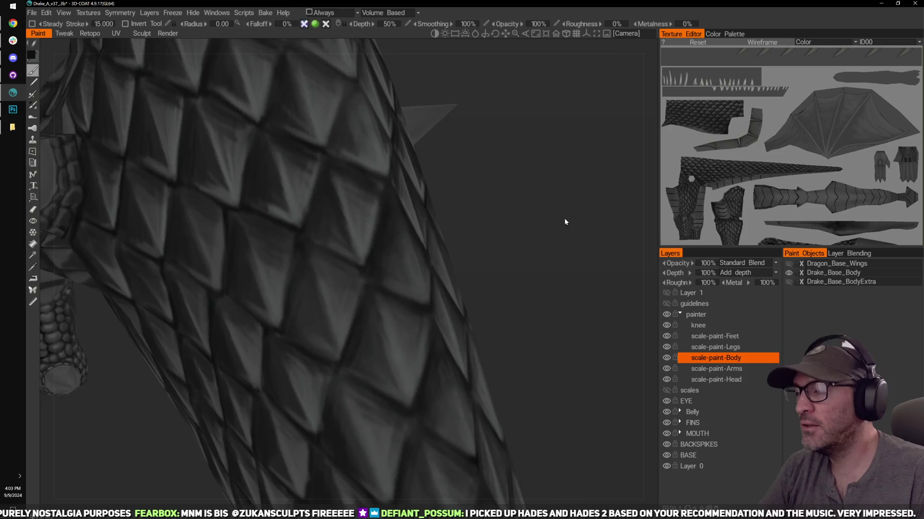
pyautogui.moveTo(563, 220)
pyautogui.mouseDown()
pyautogui.moveTo(546, 211)
pyautogui.moveTo(521, 220)
pyautogui.mouseUp()
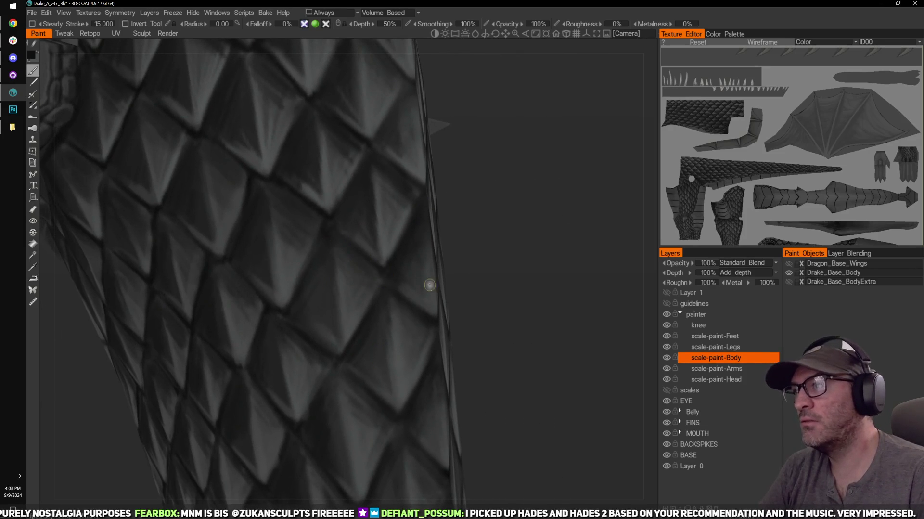
# Step: Inspect the scales along the top of the tail base between the two hip spikes
pyautogui.moveTo(485, 230); pyautogui.dragTo(517, 221, button='right')
pyautogui.moveTo(517, 220); pyautogui.dragTo(513, 239)
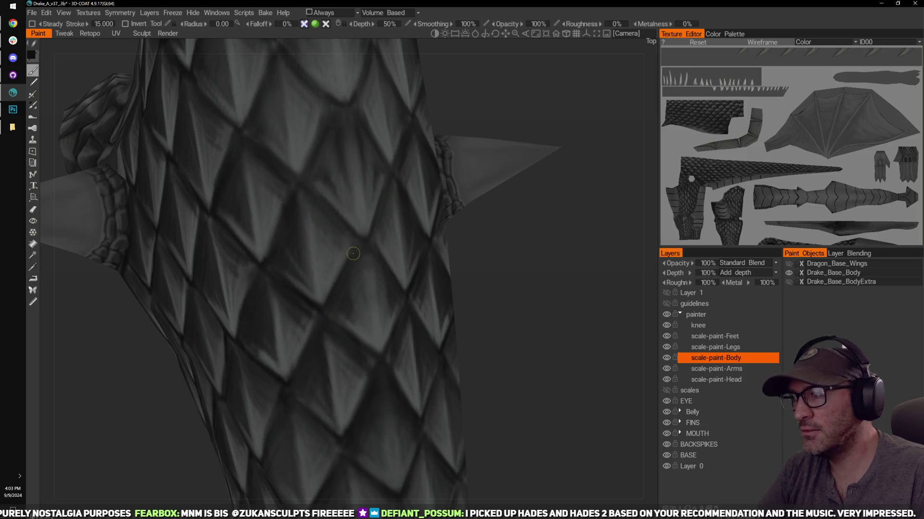
pyautogui.moveTo(452, 232); pyautogui.dragTo(520, 259, button='middle')
pyautogui.moveTo(503, 285); pyautogui.dragTo(453, 275)
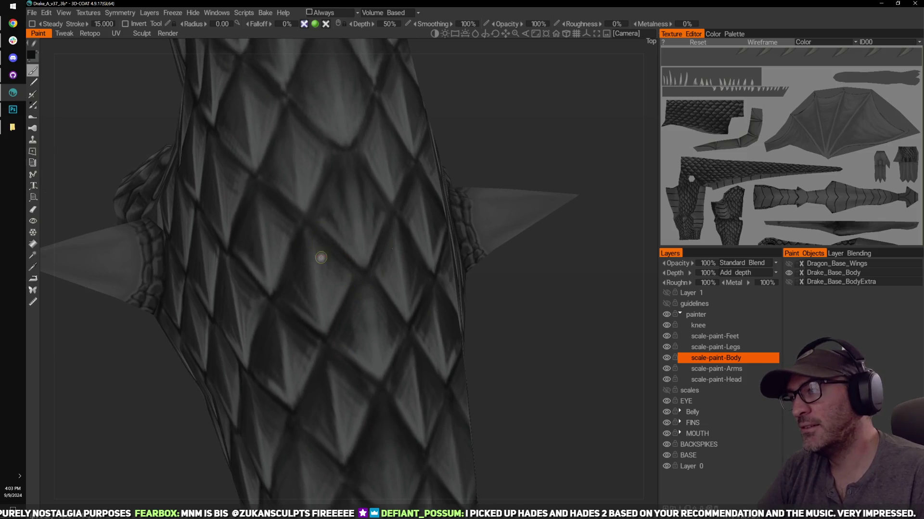
pyautogui.moveTo(514, 136); pyautogui.dragTo(529, 178, button='middle')
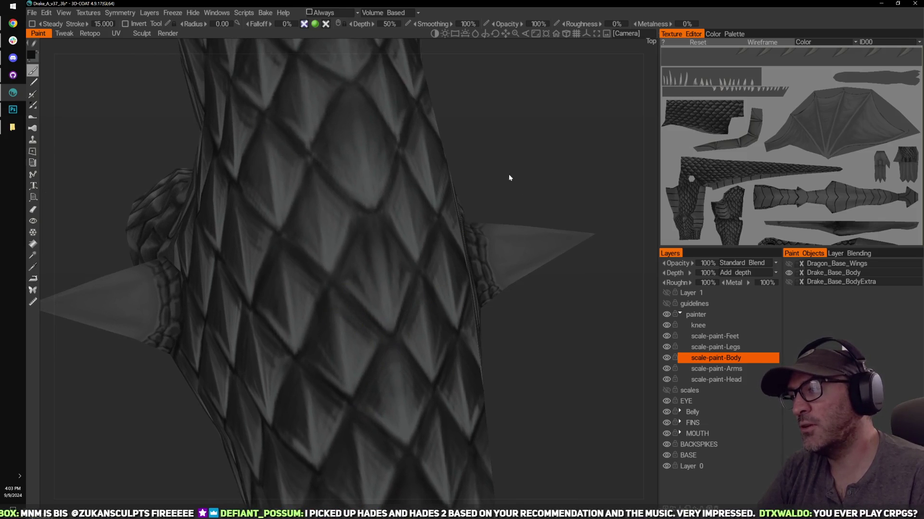
pyautogui.moveTo(509, 175)
pyautogui.mouseDown()
pyautogui.moveTo(502, 188)
pyautogui.moveTo(541, 162)
pyautogui.mouseUp()
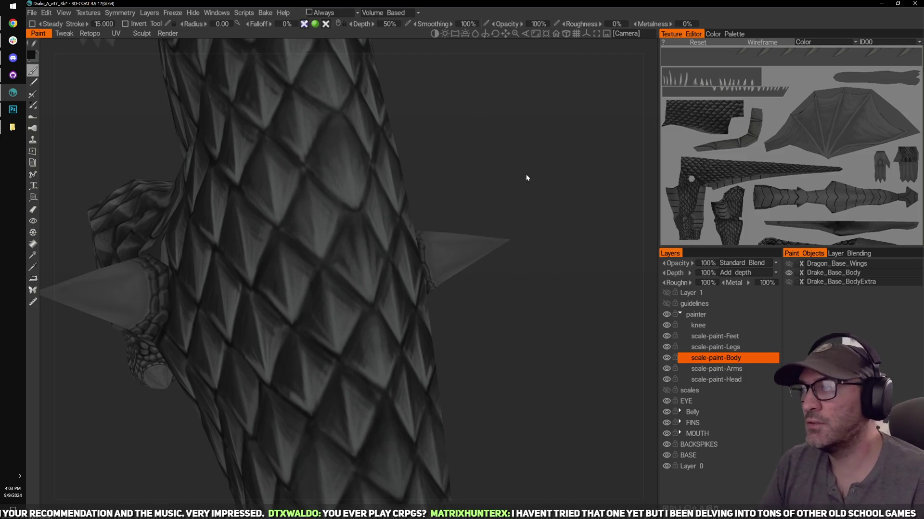
# Step: Send all layers to Photoshop, update Layers.psd from disk and remove its old colour layer
pyautogui.click(46, 13)
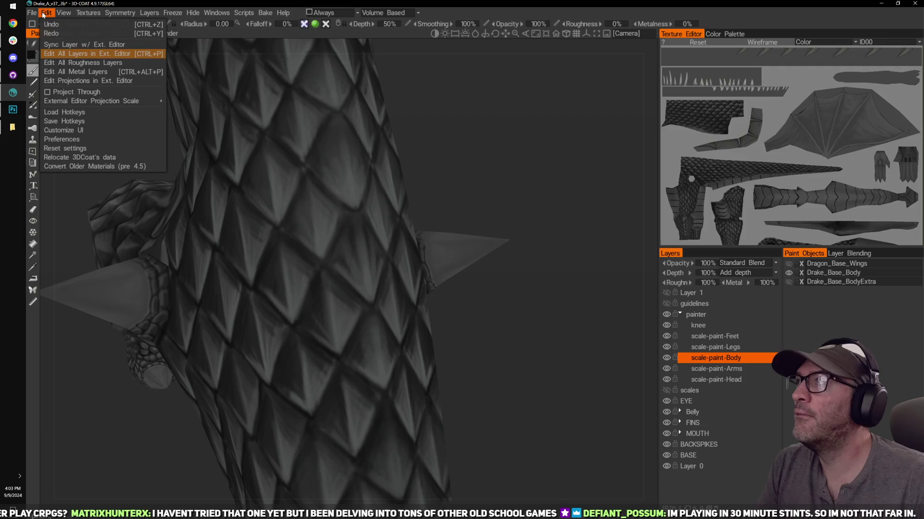
pyautogui.moveTo(40, 13)
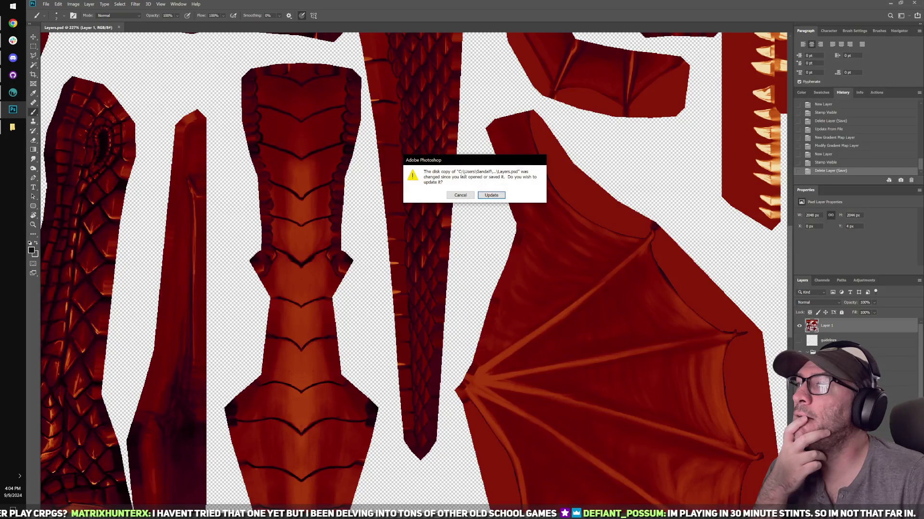
pyautogui.click(496, 195)
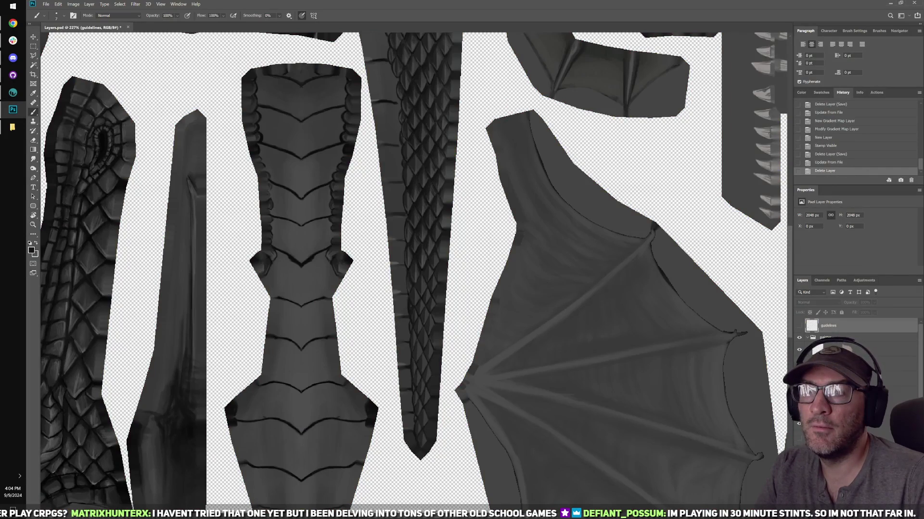
# Step: Add a gradient map layer above the greyscale painting using the dark red to orange and cream preset
pyautogui.press('F2')
pyautogui.click(846, 218)
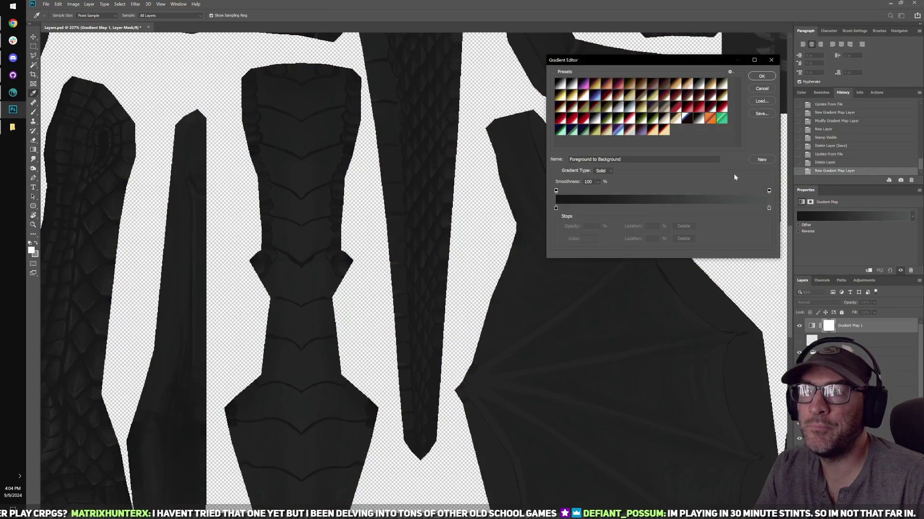
pyautogui.click(664, 131)
pyautogui.click(762, 76)
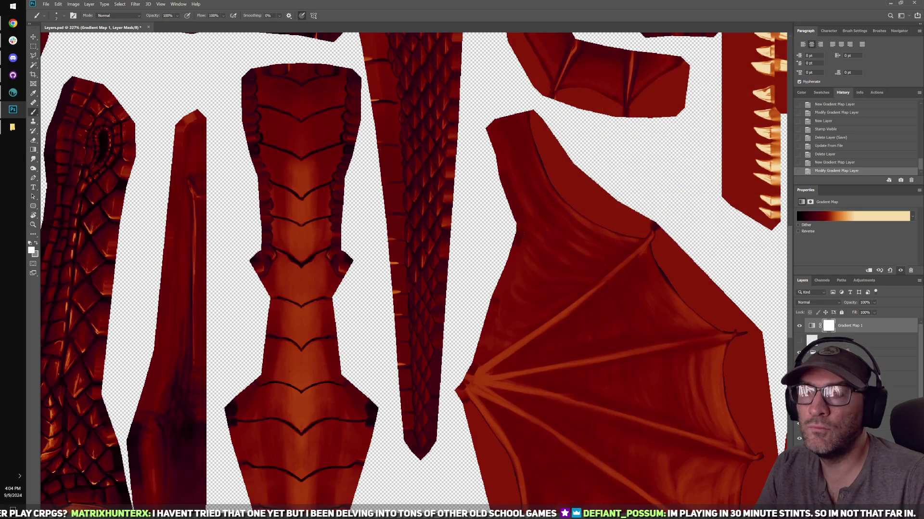
# Step: Stamp the coloured result into a new layer, delete the gradient map, save Layers.psd and switch back to 3D-Coat
pyautogui.hotkey('ctrl', 'shift', 'alt', 'n')
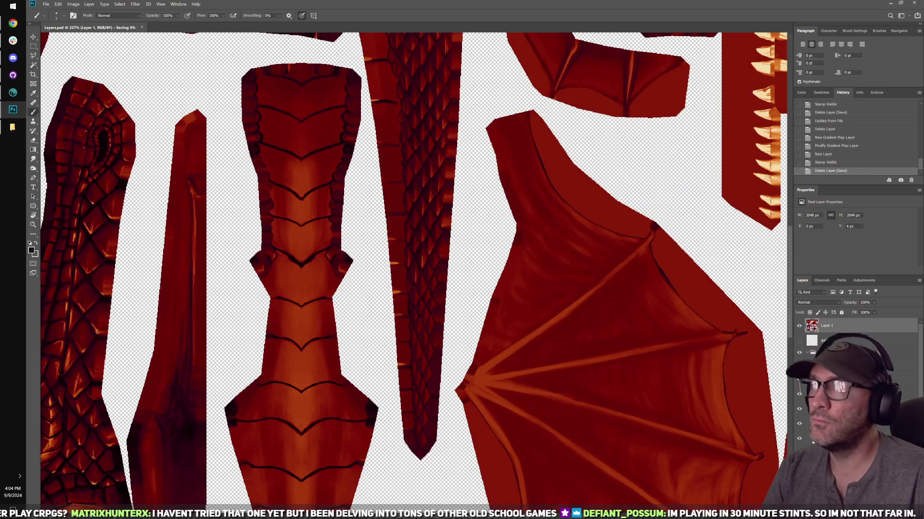
pyautogui.click(21, 99)
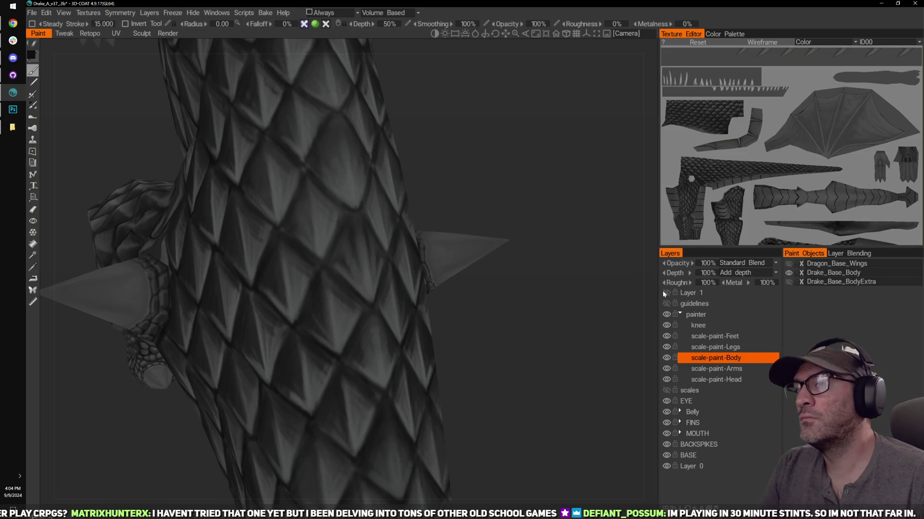
# Step: Show Layer 1 and review the red and orange colouring on the drake's body, hips and tail
pyautogui.moveTo(607, 291); pyautogui.dragTo(592, 321)
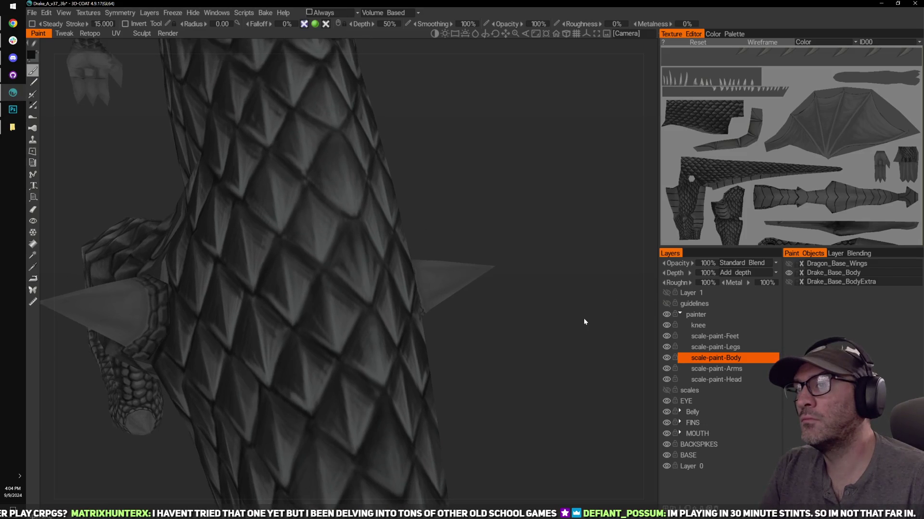
pyautogui.click(666, 292)
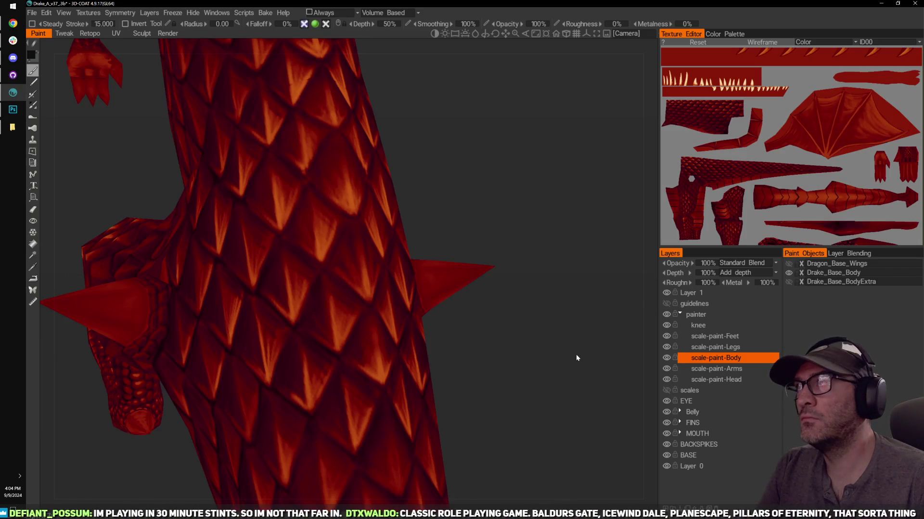
pyautogui.moveTo(502, 252); pyautogui.dragTo(569, 170, button='right')
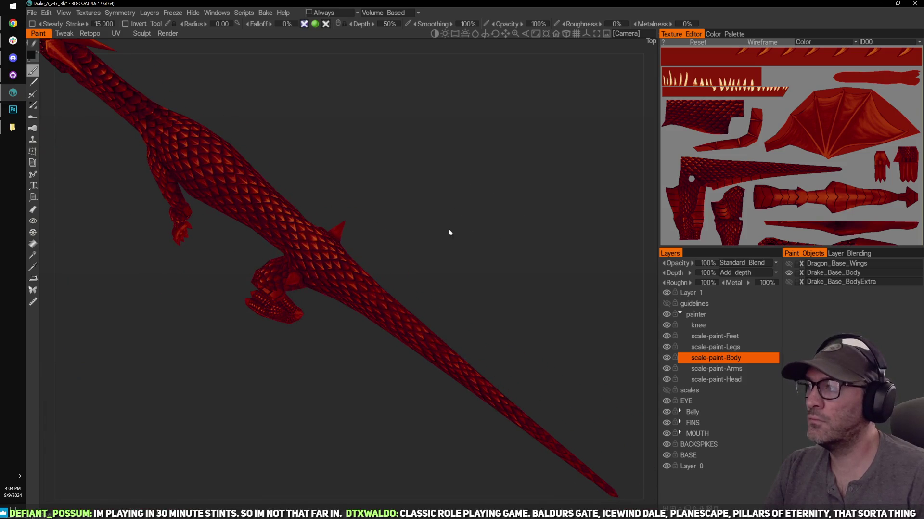
pyautogui.moveTo(449, 232); pyautogui.dragTo(594, 280, button='right')
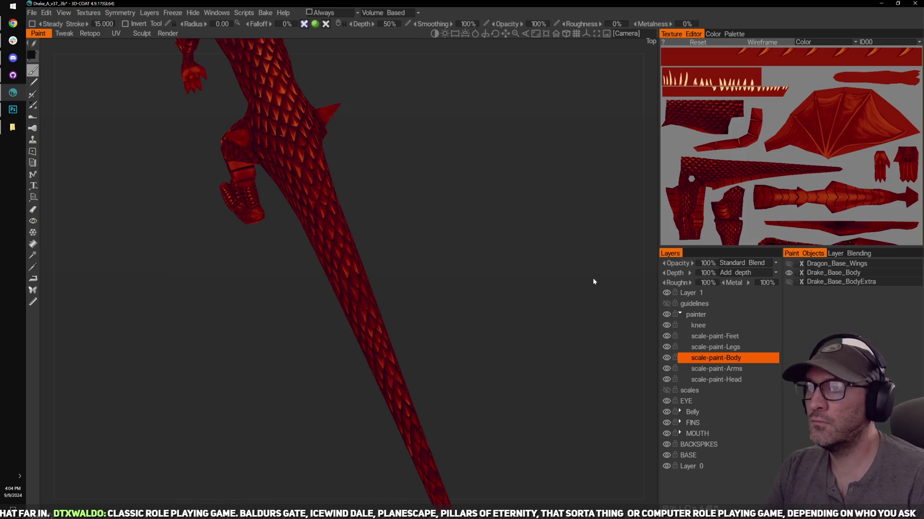
pyautogui.moveTo(530, 286); pyautogui.dragTo(561, 304, button='right')
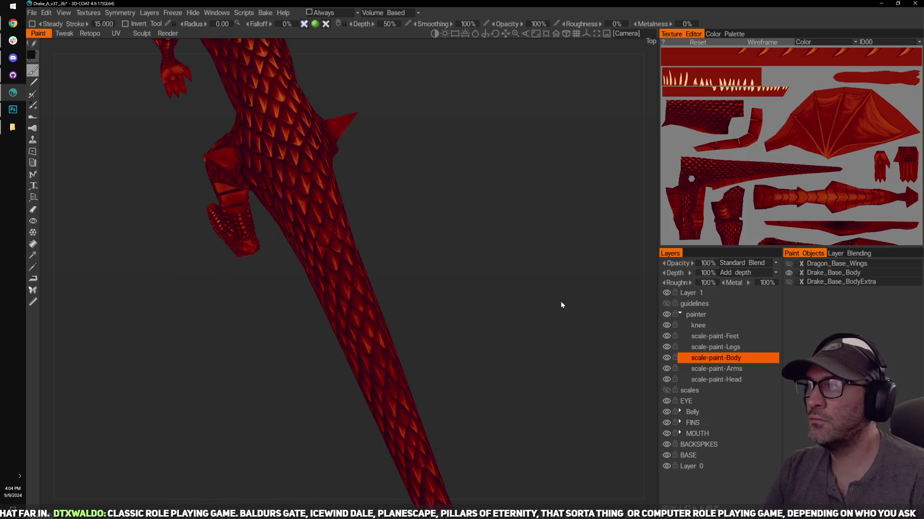
# Step: Hide Layer 1 to return to the greyscale painting and enlarge the brush radius to 0.048
pyautogui.click(667, 293)
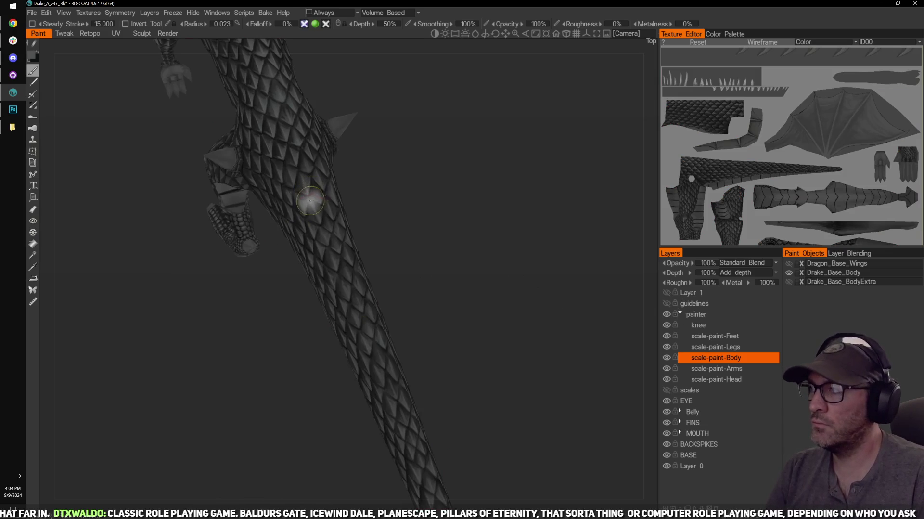
pyautogui.press(']')
pyautogui.press(']')
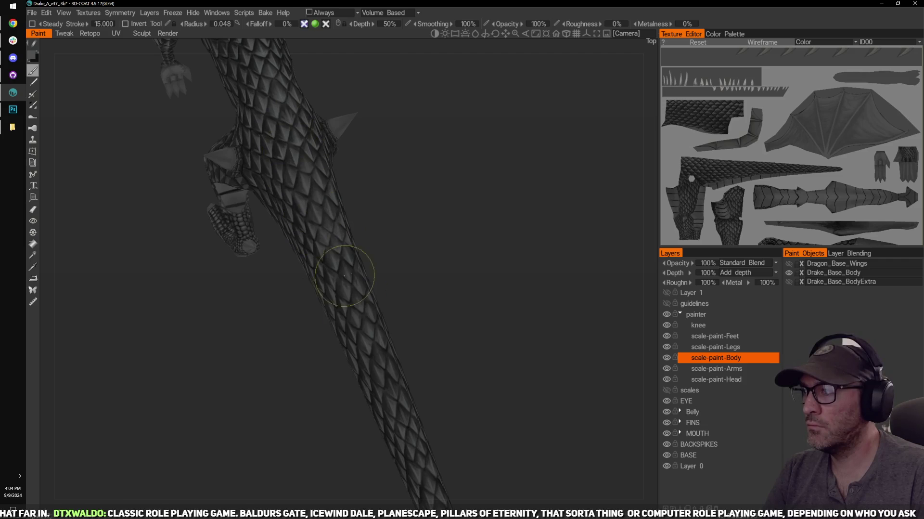
# Step: Examine the greyscale hip and tail scales from above and from the side, enlarging the brush radius to 0.062
pyautogui.moveTo(418, 245); pyautogui.dragTo(293, 167)
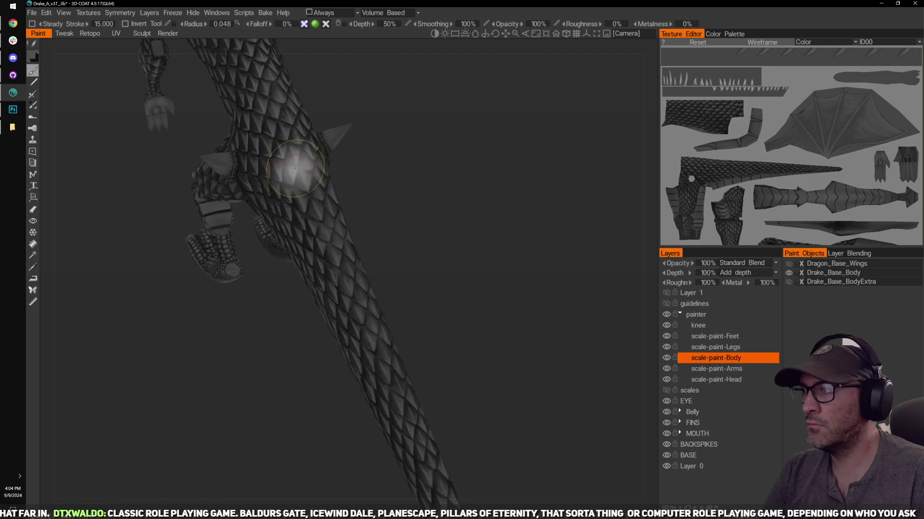
pyautogui.moveTo(476, 335); pyautogui.dragTo(378, 241)
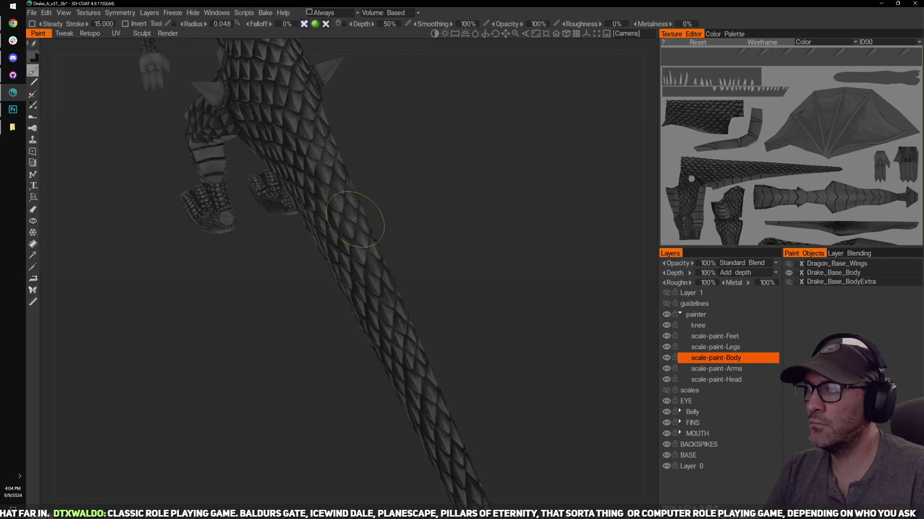
pyautogui.moveTo(454, 308)
pyautogui.mouseDown()
pyautogui.moveTo(509, 283)
pyautogui.moveTo(454, 201)
pyautogui.moveTo(438, 192)
pyautogui.moveTo(464, 198)
pyautogui.moveTo(422, 136)
pyautogui.mouseUp()
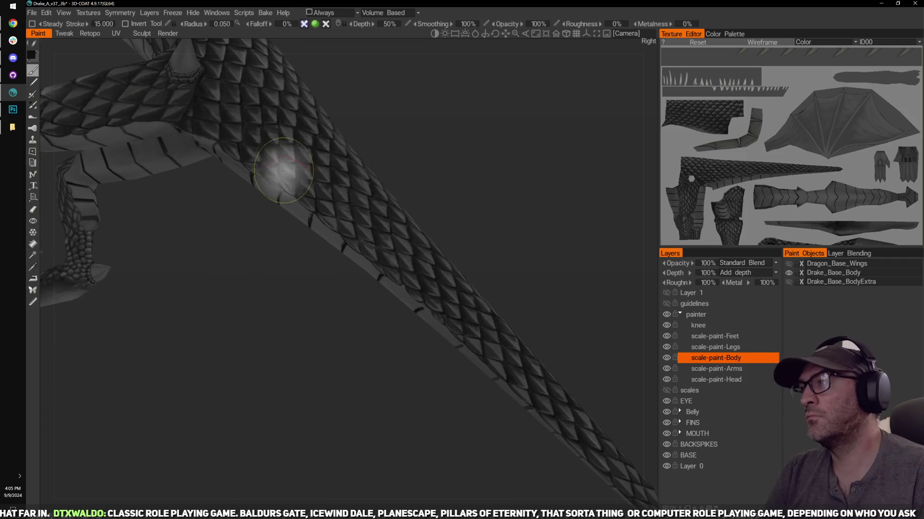
pyautogui.press('[')
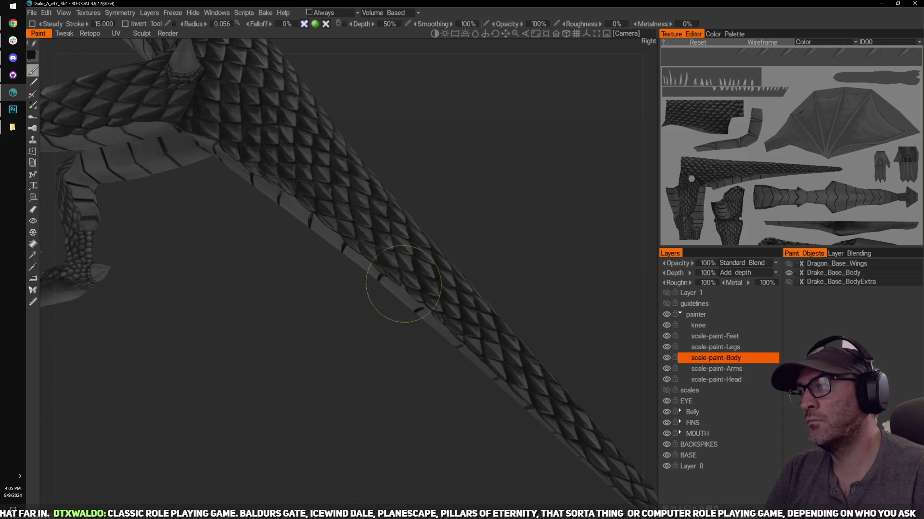
pyautogui.moveTo(453, 191); pyautogui.dragTo(436, 188)
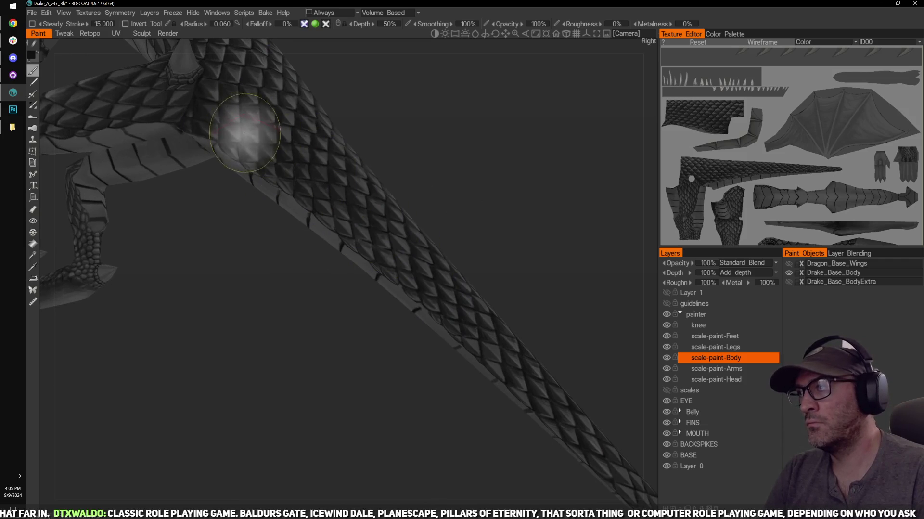
pyautogui.press(']')
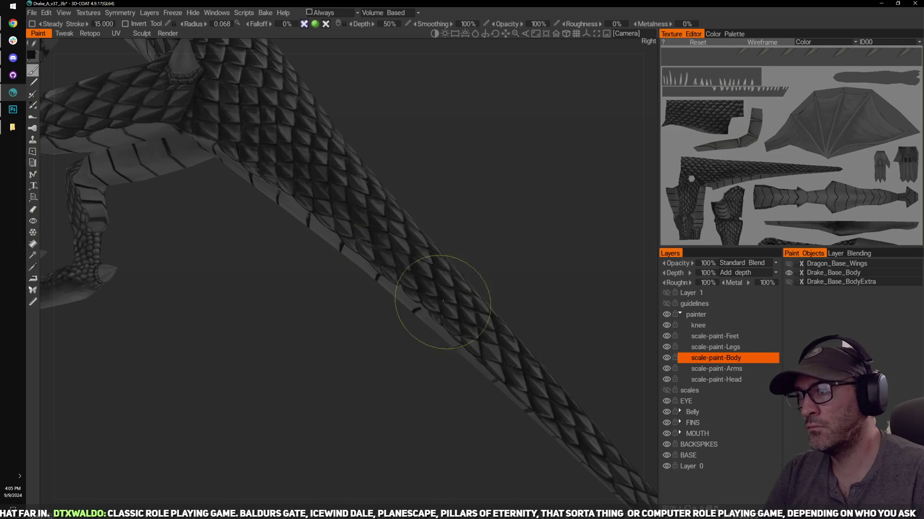
pyautogui.press('[')
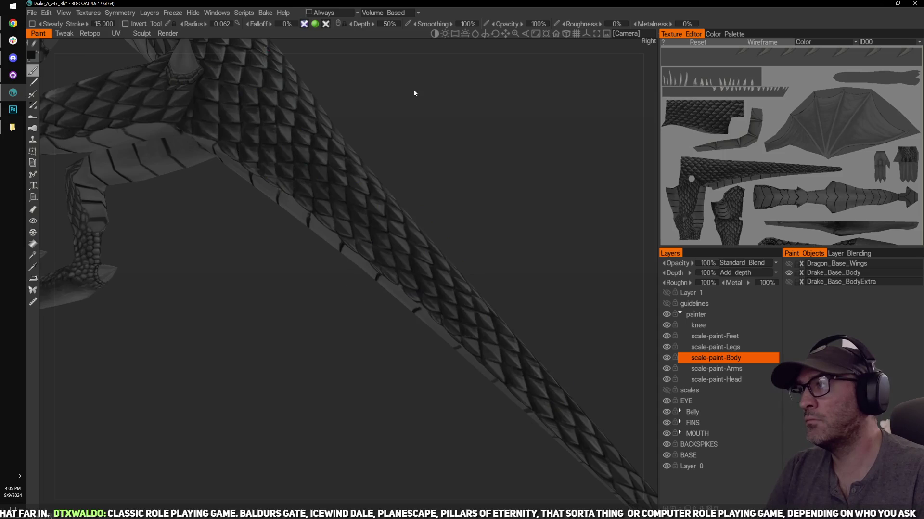
# Step: Show and hide Layer 1 to compare the red colouring with the greyscale scales around the hip and upper tail
pyautogui.moveTo(423, 93); pyautogui.dragTo(535, 197, button='middle')
pyautogui.click(666, 292)
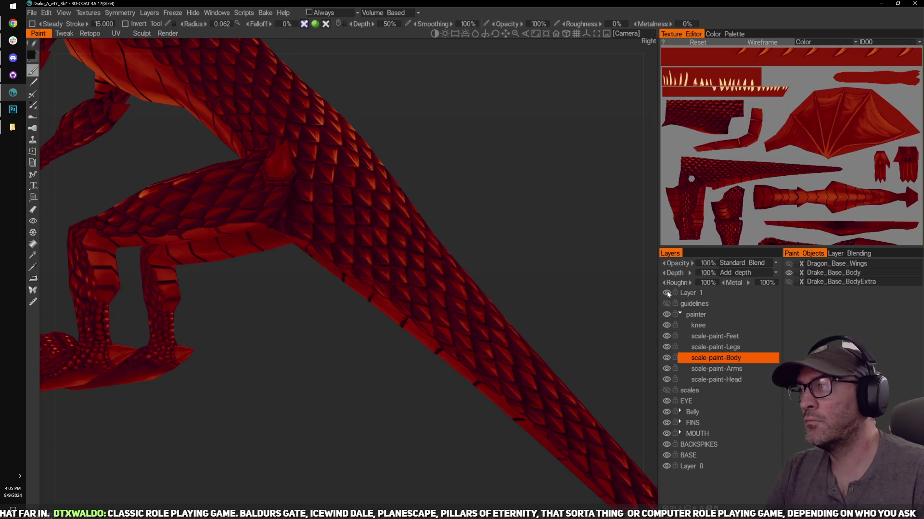
pyautogui.click(666, 292)
pyautogui.moveTo(332, 395)
pyautogui.mouseDown()
pyautogui.moveTo(399, 347)
pyautogui.moveTo(417, 346)
pyautogui.moveTo(432, 359)
pyautogui.mouseUp()
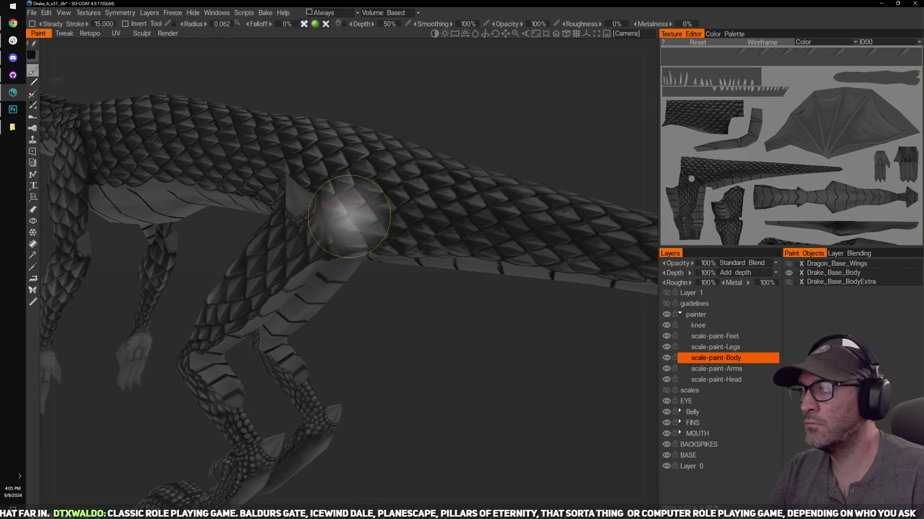
# Step: Set the brush radius to 0.072 and compare the tail scales with Layer 1 shown and hidden
pyautogui.press('[')
pyautogui.press('[')
pyautogui.press('[')
pyautogui.moveTo(408, 309)
pyautogui.mouseDown()
pyautogui.moveTo(427, 333)
pyautogui.moveTo(600, 186)
pyautogui.moveTo(555, 210)
pyautogui.moveTo(544, 198)
pyautogui.moveTo(328, 202)
pyautogui.mouseUp()
pyautogui.moveTo(457, 202)
pyautogui.mouseDown()
pyautogui.moveTo(471, 166)
pyautogui.moveTo(488, 204)
pyautogui.mouseUp()
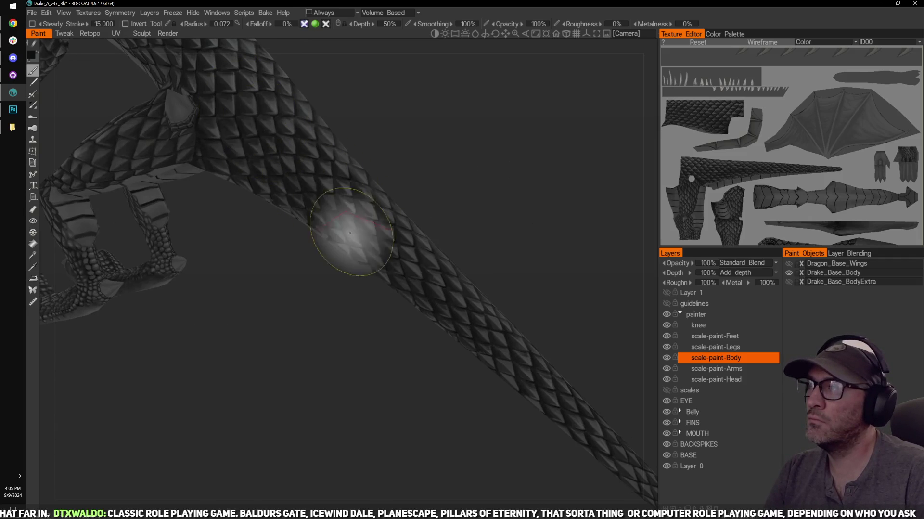
pyautogui.click(666, 292)
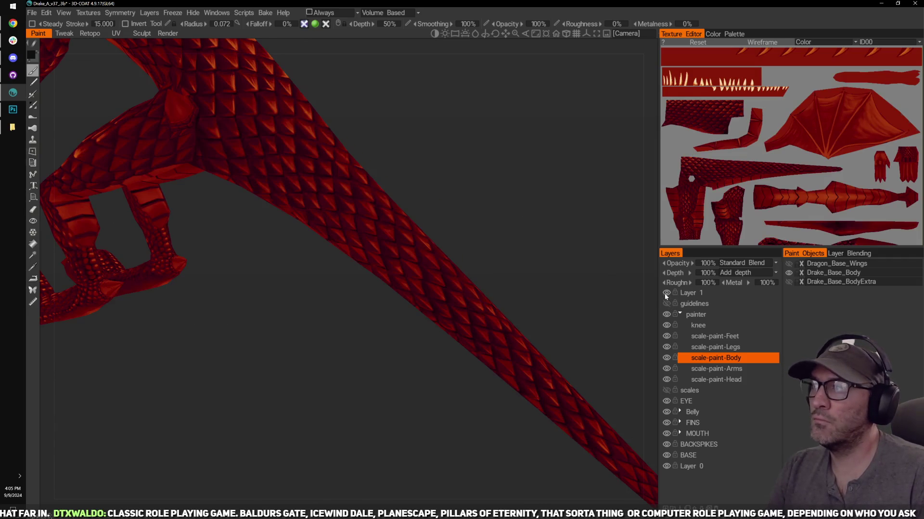
pyautogui.click(667, 293)
# Step: Compare the torso and limb scales in colour and greyscale by briefly showing Layer 1
pyautogui.moveTo(577, 267); pyautogui.dragTo(635, 294)
pyautogui.click(666, 293)
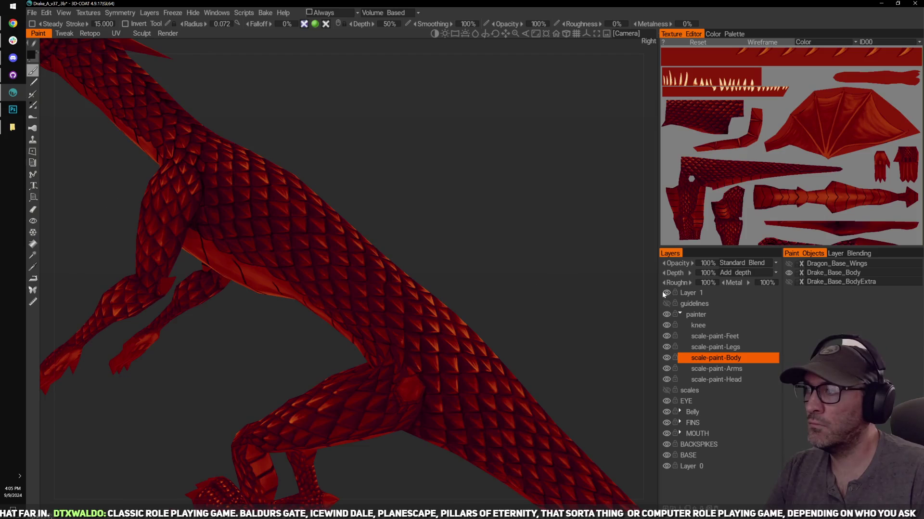
pyautogui.click(667, 293)
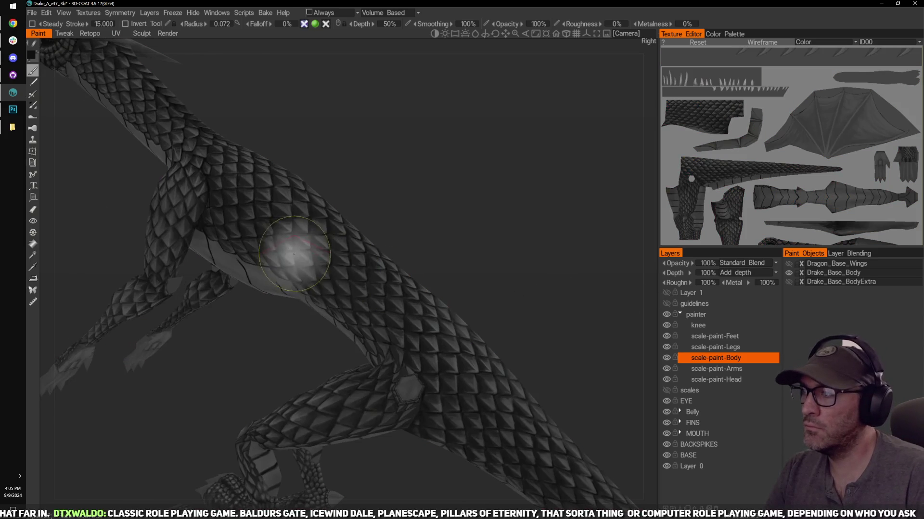
# Step: Reduce the brush radius to 0.024 and inspect the flank scales around the hip joint up close
pyautogui.moveTo(426, 271)
pyautogui.mouseDown()
pyautogui.moveTo(414, 268)
pyautogui.moveTo(516, 265)
pyautogui.moveTo(486, 209)
pyautogui.moveTo(457, 226)
pyautogui.mouseUp()
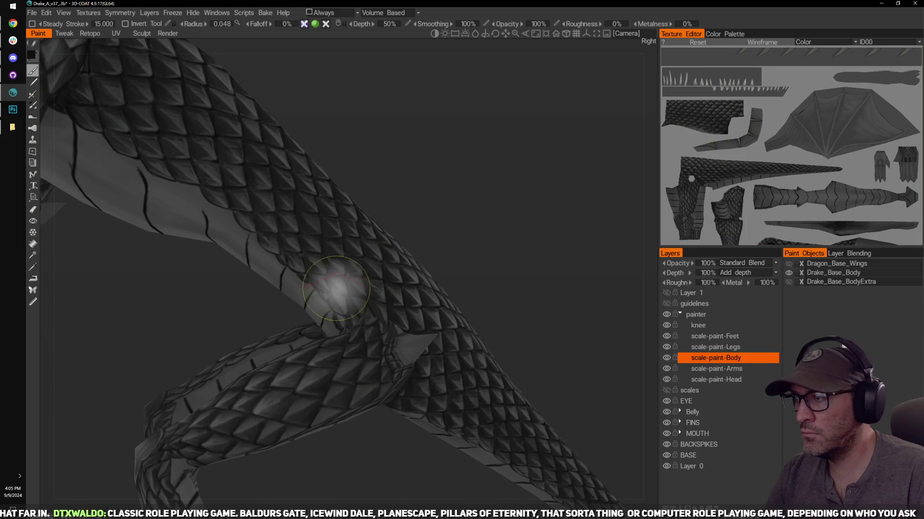
pyautogui.moveTo(399, 241); pyautogui.dragTo(408, 270)
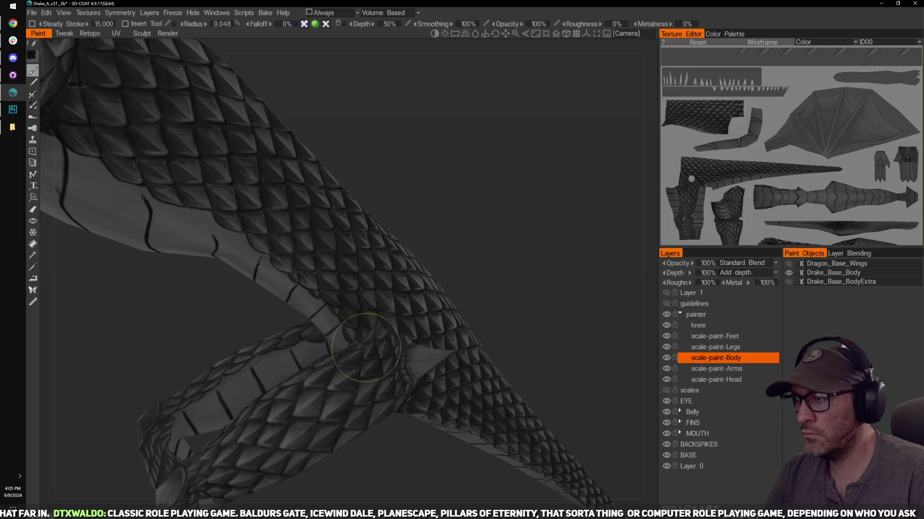
pyautogui.moveTo(448, 230); pyautogui.dragTo(417, 256)
pyautogui.moveTo(567, 284)
pyautogui.mouseDown()
pyautogui.moveTo(485, 269)
pyautogui.moveTo(527, 198)
pyautogui.mouseUp()
pyautogui.moveTo(528, 198); pyautogui.dragTo(523, 241, button='right')
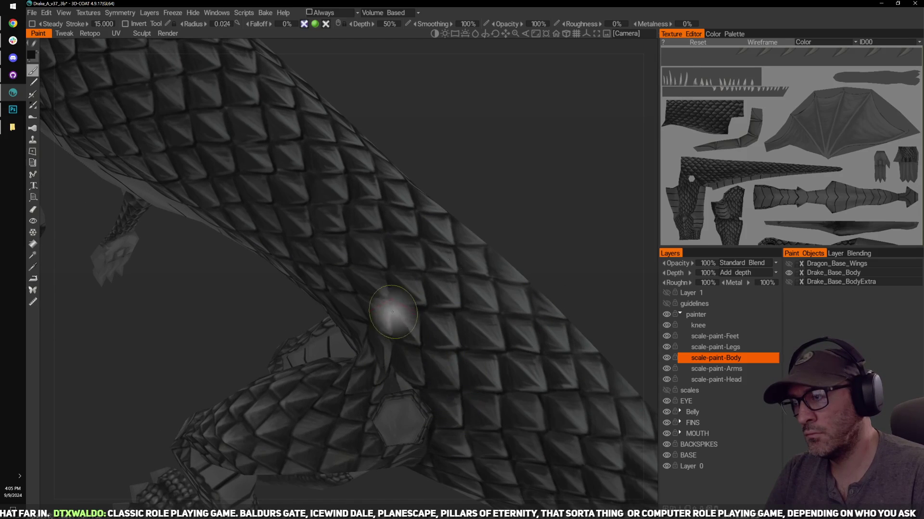
# Step: Check the whole drake with Layer 1 briefly shown, and return to the greyscale view of its head and neck
pyautogui.moveTo(544, 255)
pyautogui.mouseDown()
pyautogui.moveTo(613, 247)
pyautogui.moveTo(536, 208)
pyautogui.moveTo(608, 282)
pyautogui.moveTo(639, 283)
pyautogui.mouseUp()
pyautogui.click(665, 292)
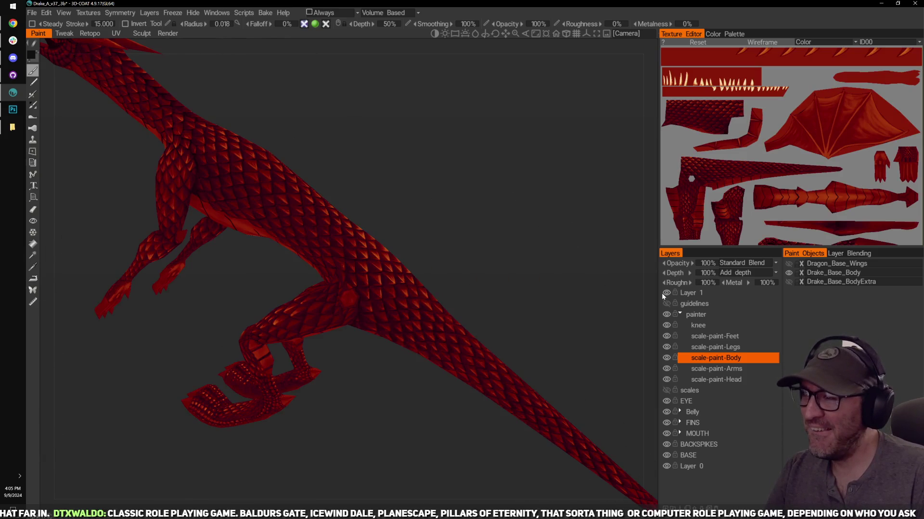
pyautogui.click(667, 293)
pyautogui.moveTo(498, 279); pyautogui.dragTo(519, 245)
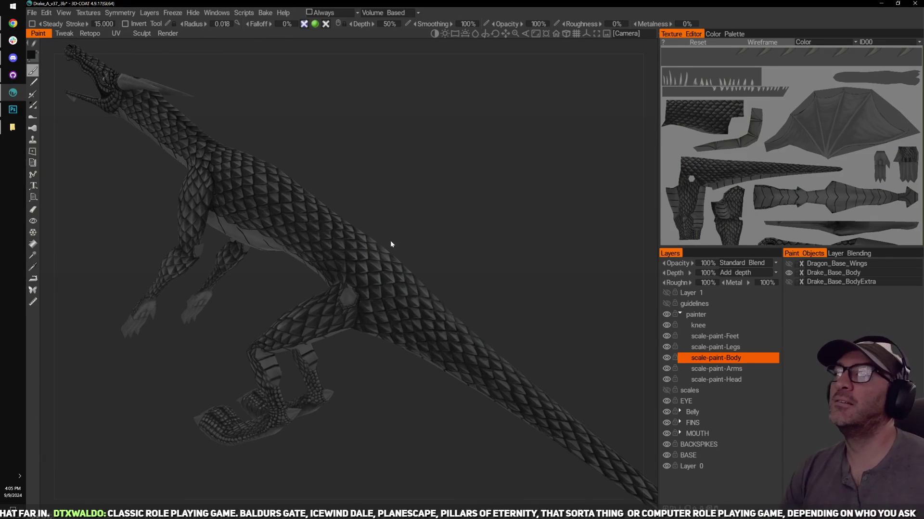
pyautogui.moveTo(392, 243); pyautogui.dragTo(489, 230)
pyautogui.moveTo(440, 211); pyautogui.dragTo(481, 204)
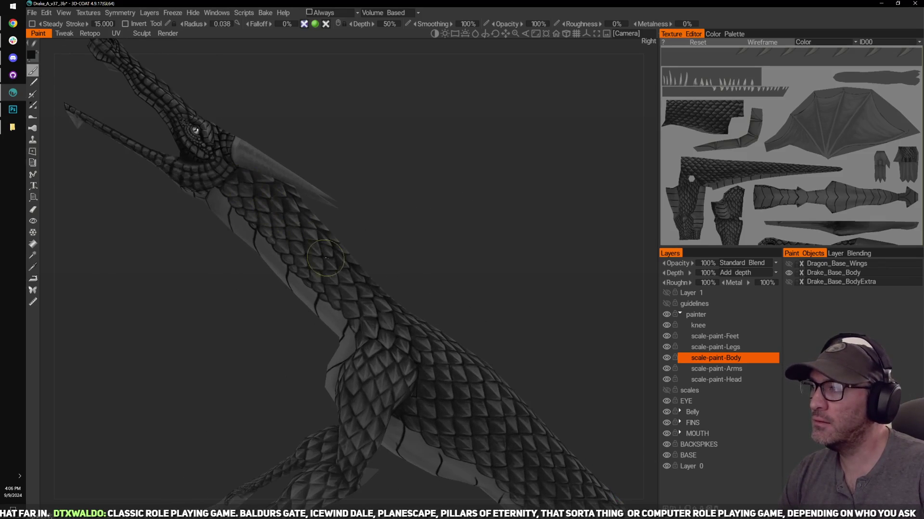
# Step: Adjust the brush radius to 0.042 and compare the neck and shoulder scales with Layer 1 shown and hidden
pyautogui.press(']')
pyautogui.moveTo(433, 249); pyautogui.dragTo(415, 246)
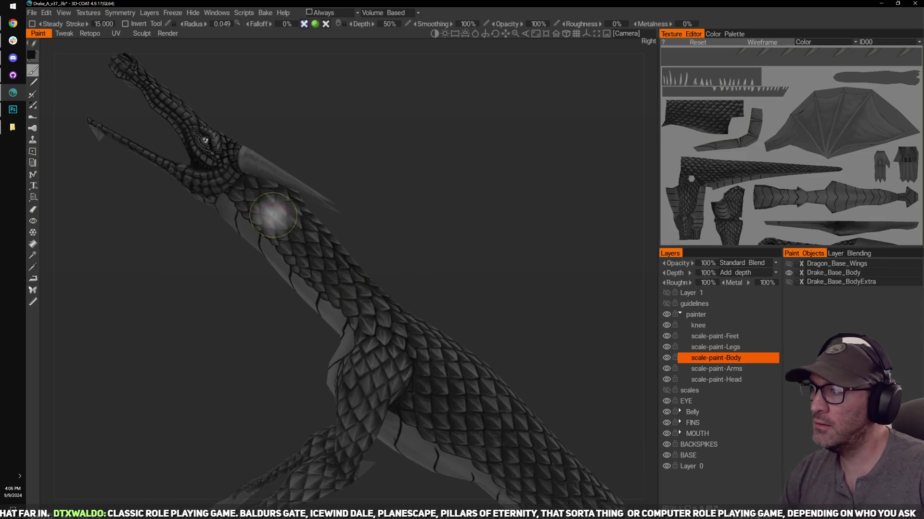
pyautogui.press('[')
pyautogui.press('[')
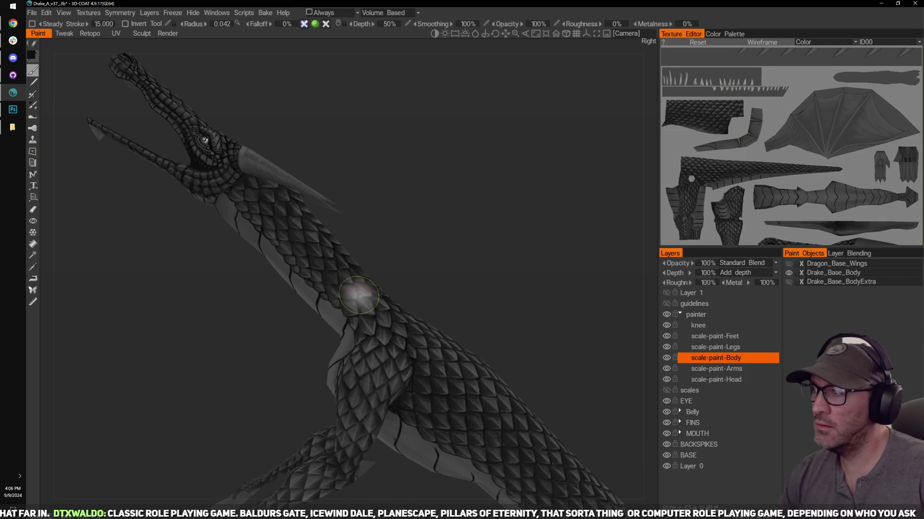
pyautogui.click(666, 293)
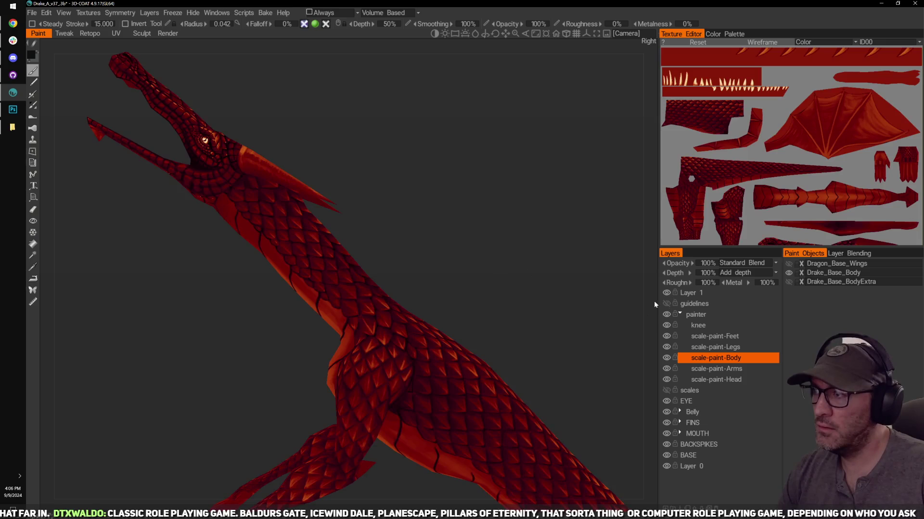
pyautogui.click(666, 292)
# Step: Look over the greyscale hip and tail scales and delete Layer 1 with the red colouring
pyautogui.moveTo(640, 308); pyautogui.dragTo(553, 231)
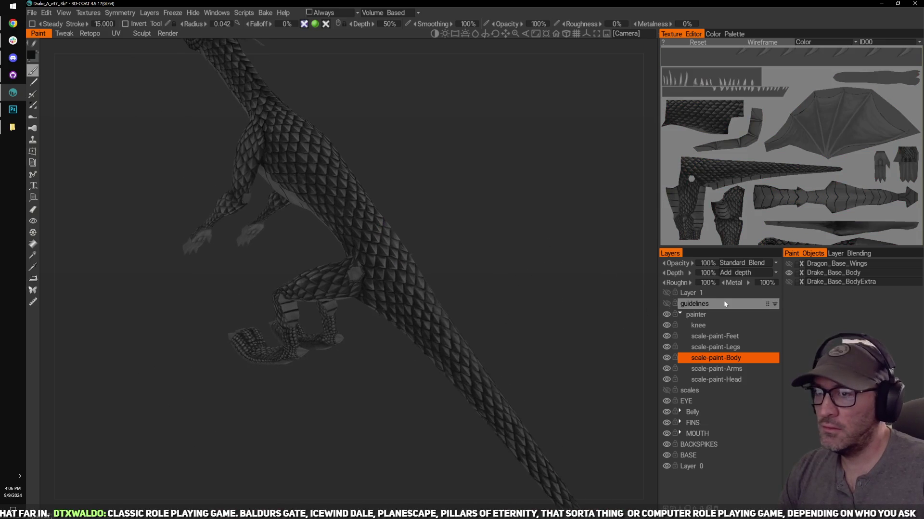
pyautogui.moveTo(568, 295); pyautogui.dragTo(528, 224)
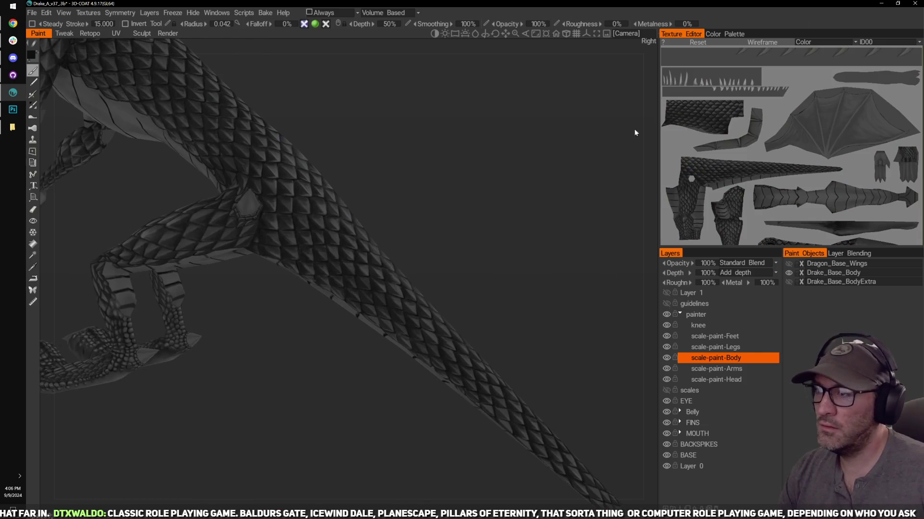
pyautogui.moveTo(634, 128); pyautogui.dragTo(564, 212)
pyautogui.moveTo(562, 256); pyautogui.dragTo(536, 213)
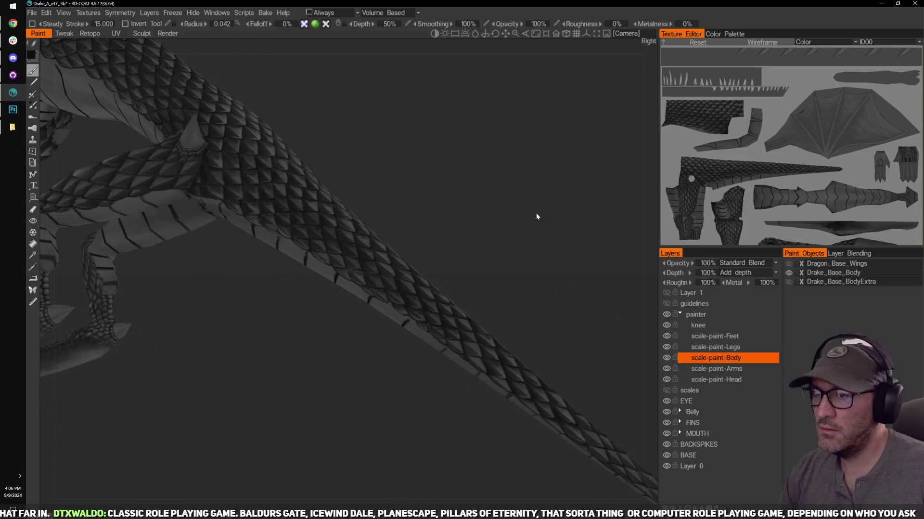
pyautogui.click(688, 293)
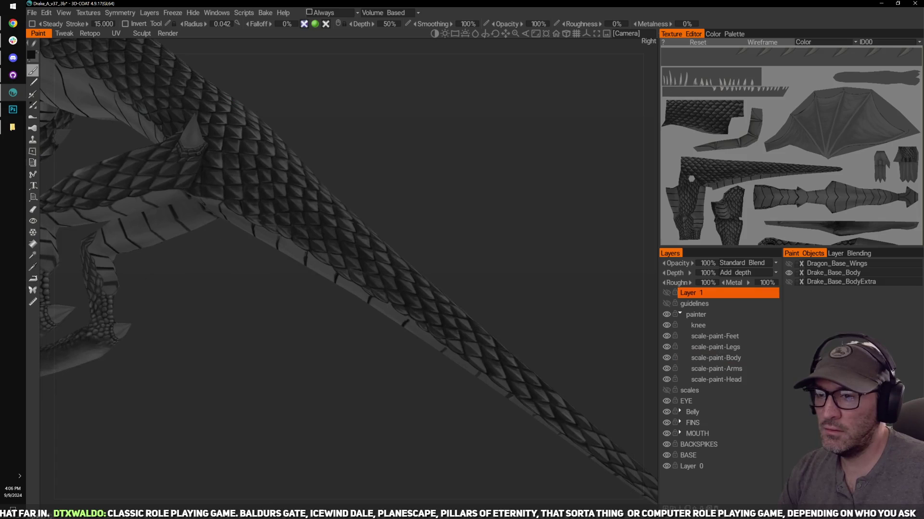
pyautogui.press('Delete')
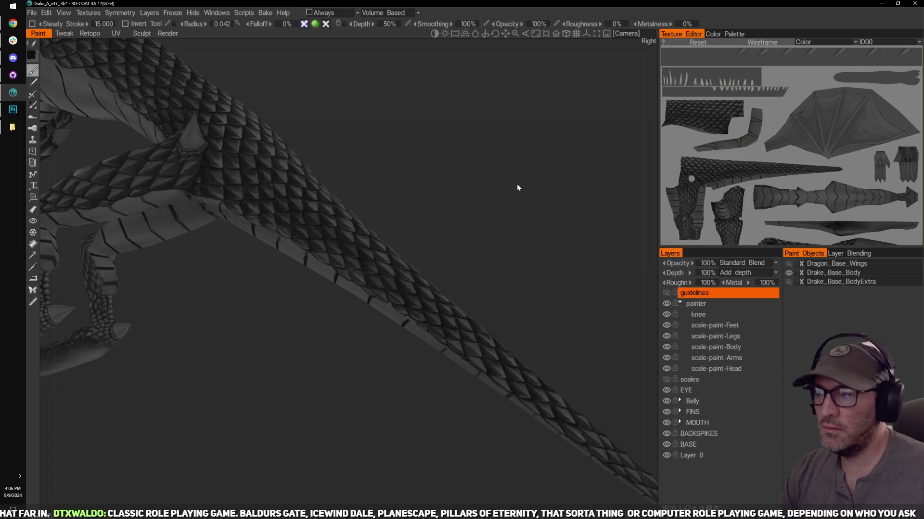
# Step: Make scale-paint-Body the active layer and sample a dark grey from the scales near the tail's tip
pyautogui.moveTo(563, 286); pyautogui.dragTo(545, 310)
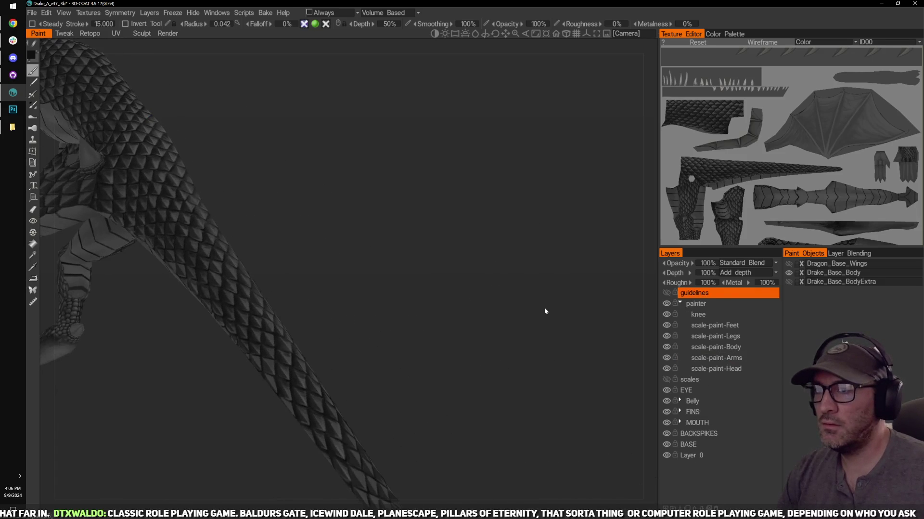
pyautogui.moveTo(616, 367)
pyautogui.keyDown('shift'); pyautogui.mouseDown()
pyautogui.moveTo(572, 353)
pyautogui.moveTo(592, 355)
pyautogui.mouseUp(); pyautogui.keyUp('shift')
pyautogui.click(712, 347)
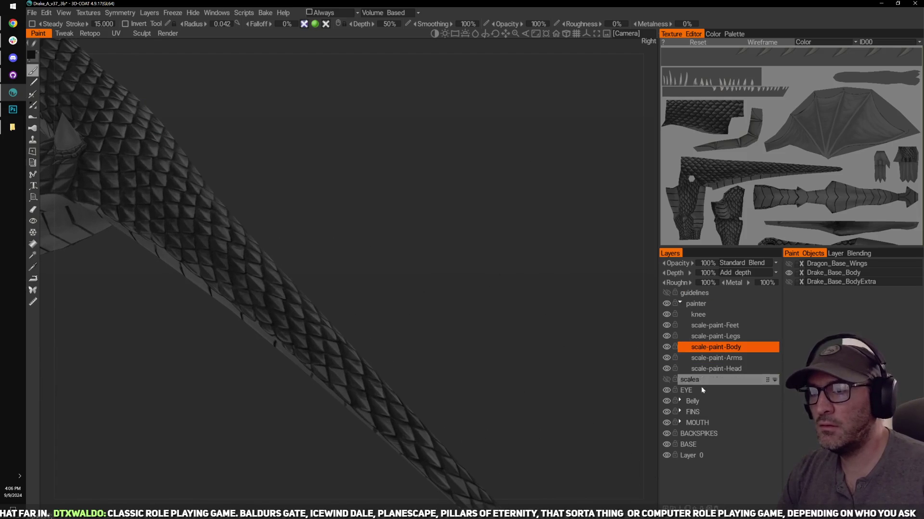
pyautogui.moveTo(402, 380); pyautogui.dragTo(440, 284)
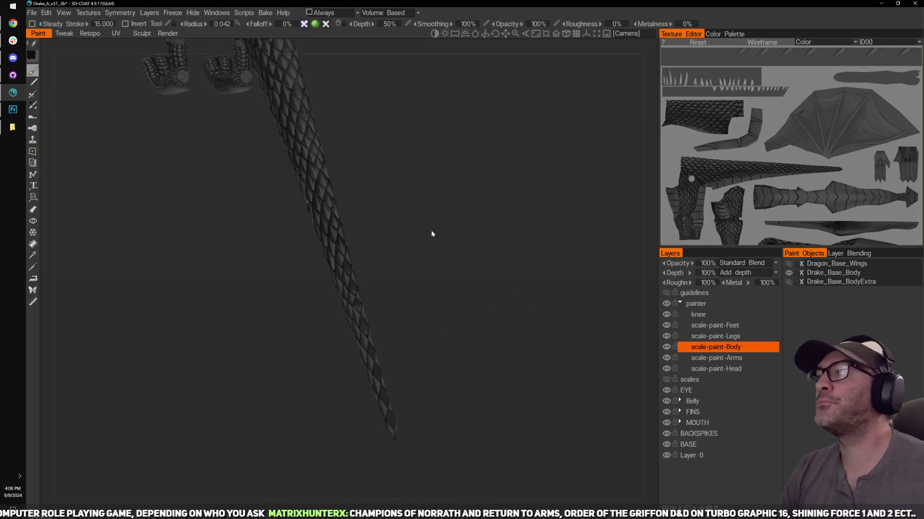
pyautogui.moveTo(431, 229)
pyautogui.mouseDown(button='right')
pyautogui.moveTo(433, 262)
pyautogui.moveTo(440, 241)
pyautogui.mouseUp(button='right')
pyautogui.press('v')
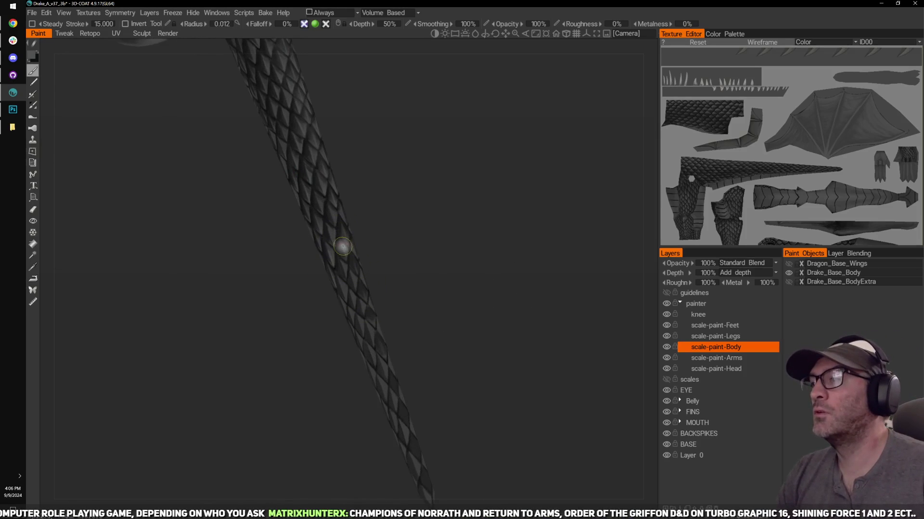
# Step: Examine the tail scales between mid-tail and tip close up from several angles to find the ones lacking shading
pyautogui.moveTo(400, 263); pyautogui.dragTo(412, 230)
pyautogui.moveTo(413, 229); pyautogui.dragTo(454, 188, button='right')
pyautogui.moveTo(454, 188); pyautogui.dragTo(429, 220)
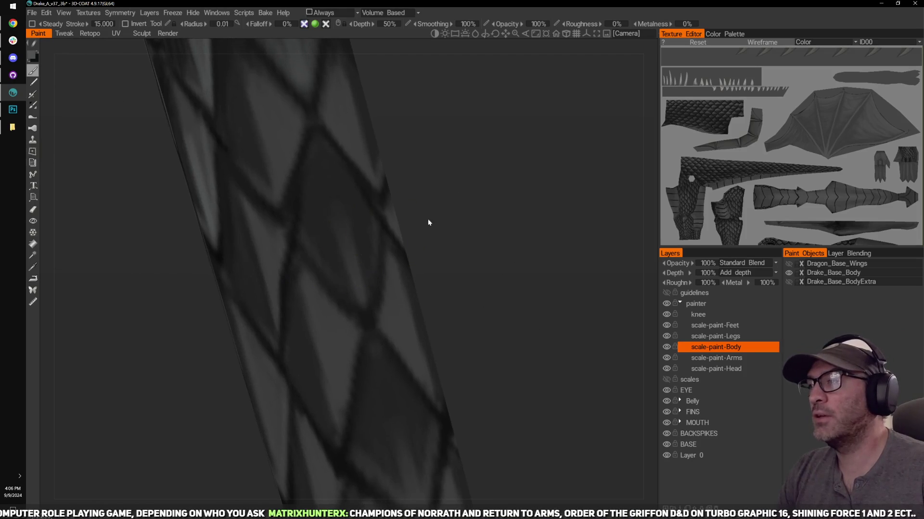
pyautogui.moveTo(428, 219); pyautogui.dragTo(484, 210, button='right')
pyautogui.moveTo(484, 210)
pyautogui.mouseDown()
pyautogui.moveTo(465, 211)
pyautogui.moveTo(421, 248)
pyautogui.mouseUp()
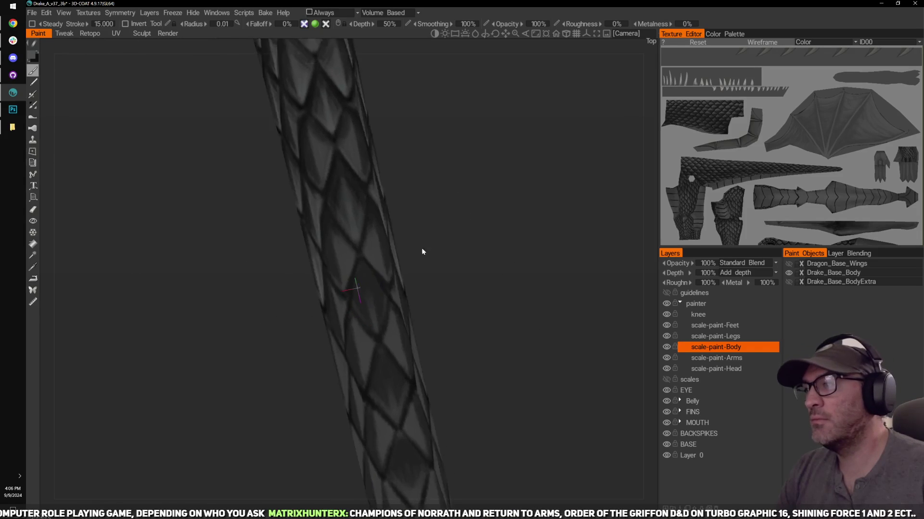
pyautogui.moveTo(421, 247); pyautogui.dragTo(448, 242, button='right')
pyautogui.moveTo(449, 242); pyautogui.dragTo(375, 243)
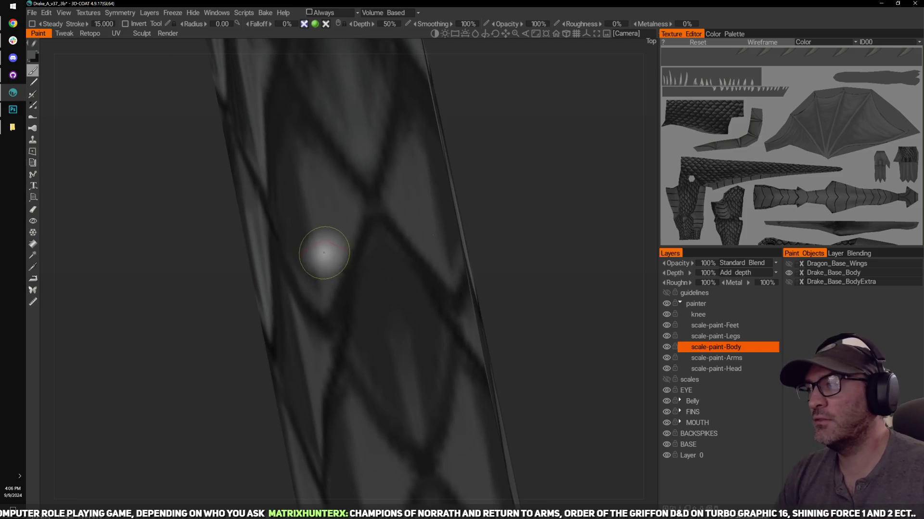
pyautogui.moveTo(536, 218); pyautogui.dragTo(521, 220, button='right')
pyautogui.moveTo(521, 220); pyautogui.dragTo(486, 229)
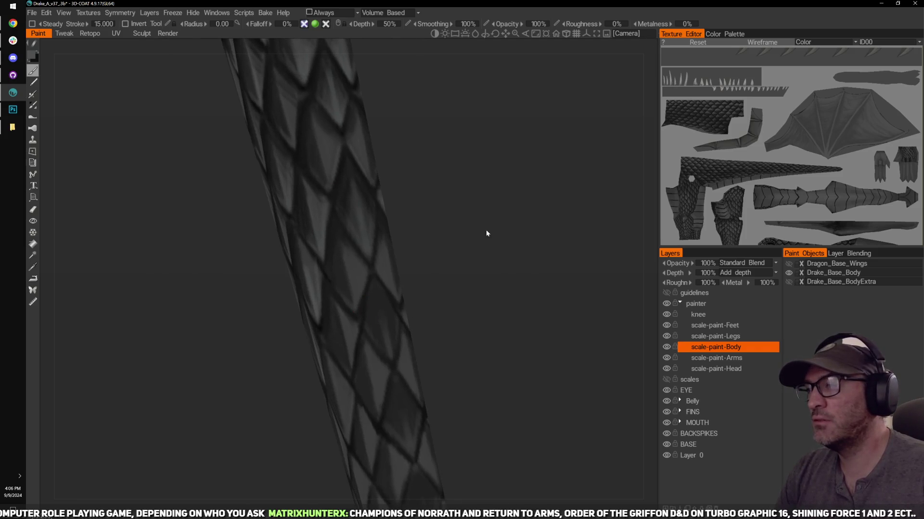
# Step: Paint soft light streaks down the centres of the dark diamond scales along the top of the tail
pyautogui.moveTo(486, 229); pyautogui.dragTo(464, 195, button='right')
pyautogui.moveTo(357, 268); pyautogui.dragTo(420, 259)
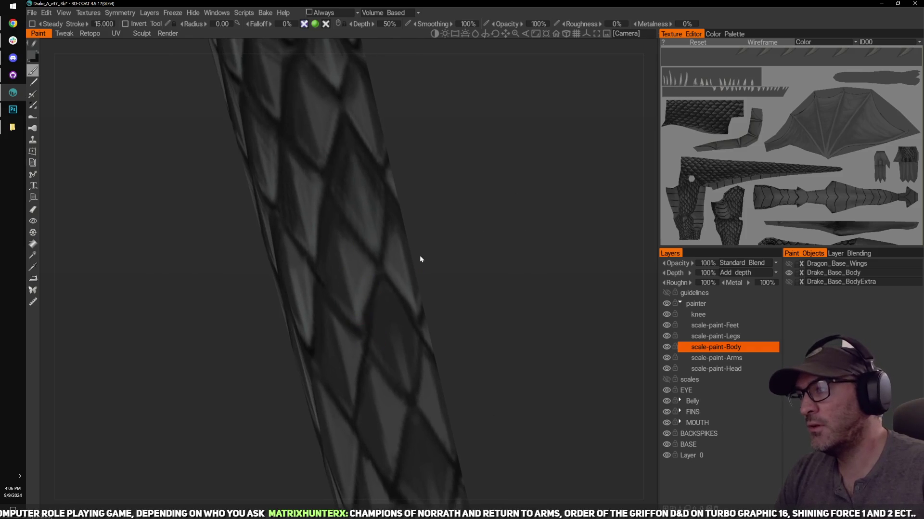
pyautogui.moveTo(347, 267); pyautogui.dragTo(412, 238)
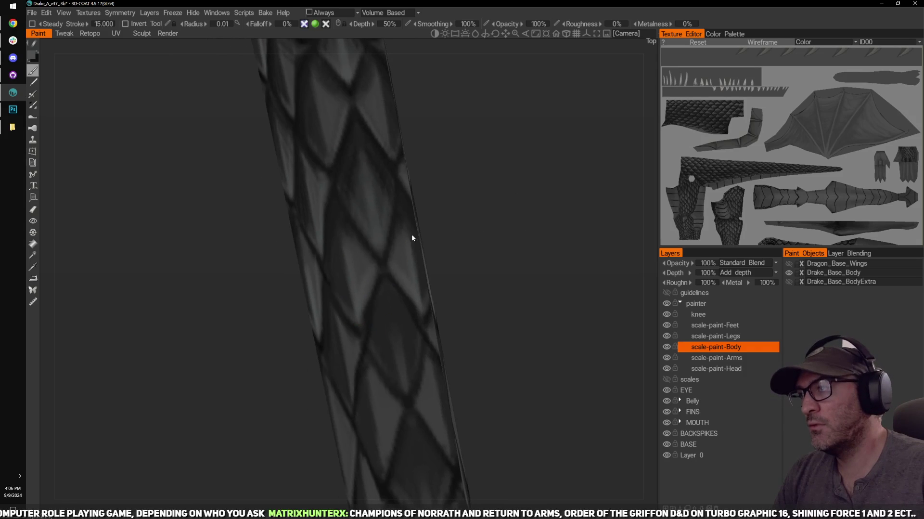
pyautogui.moveTo(342, 179); pyautogui.dragTo(372, 245)
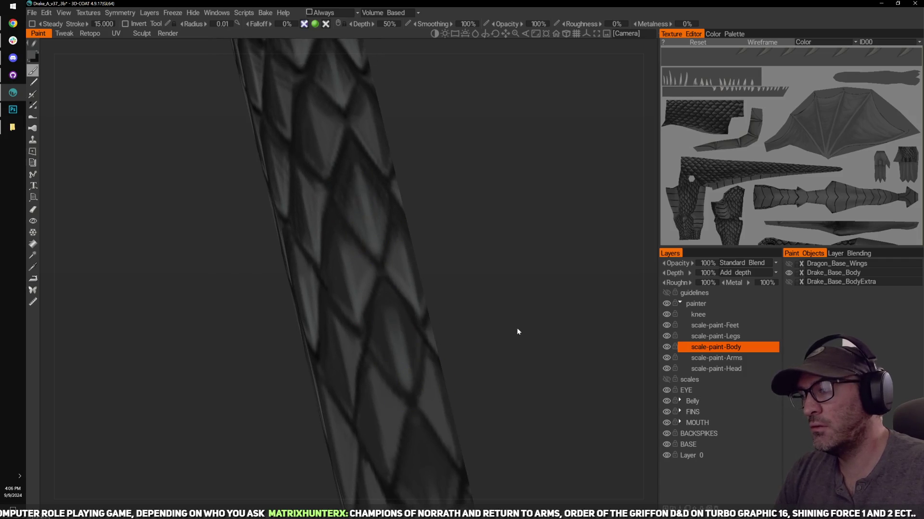
pyautogui.moveTo(517, 331); pyautogui.dragTo(392, 299)
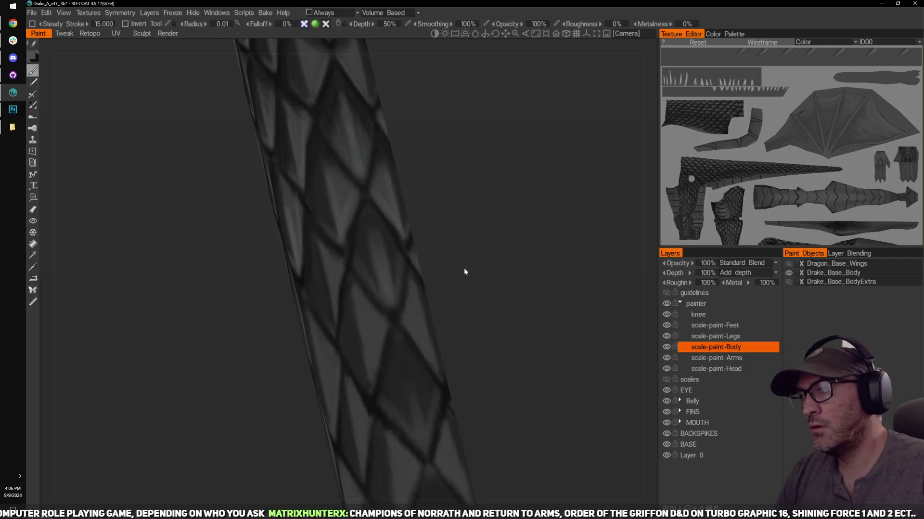
pyautogui.moveTo(464, 269)
pyautogui.mouseDown()
pyautogui.moveTo(370, 385)
pyautogui.moveTo(377, 380)
pyautogui.mouseUp()
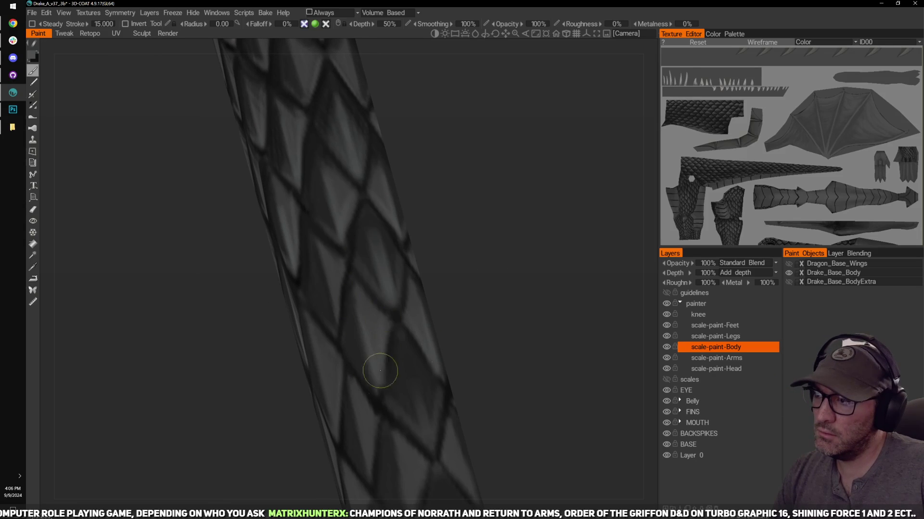
# Step: Brighten the centre of the next top scale towards the tip and shade the neighbouring side scales
pyautogui.moveTo(478, 321); pyautogui.dragTo(517, 305)
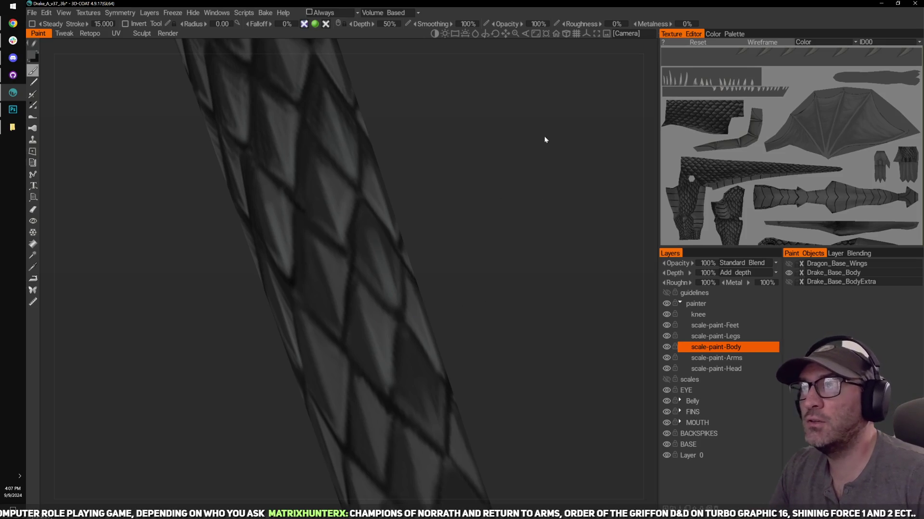
pyautogui.moveTo(498, 227); pyautogui.dragTo(515, 206, button='right')
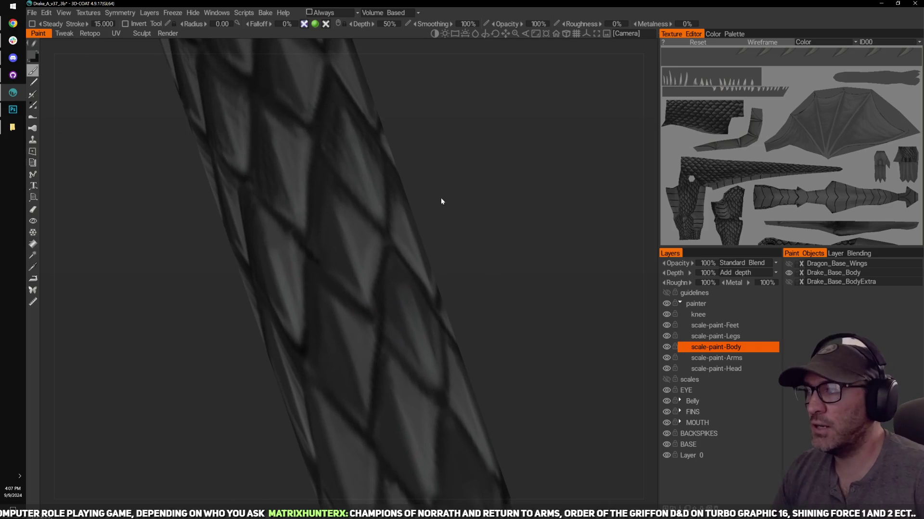
pyautogui.moveTo(441, 197); pyautogui.dragTo(414, 227)
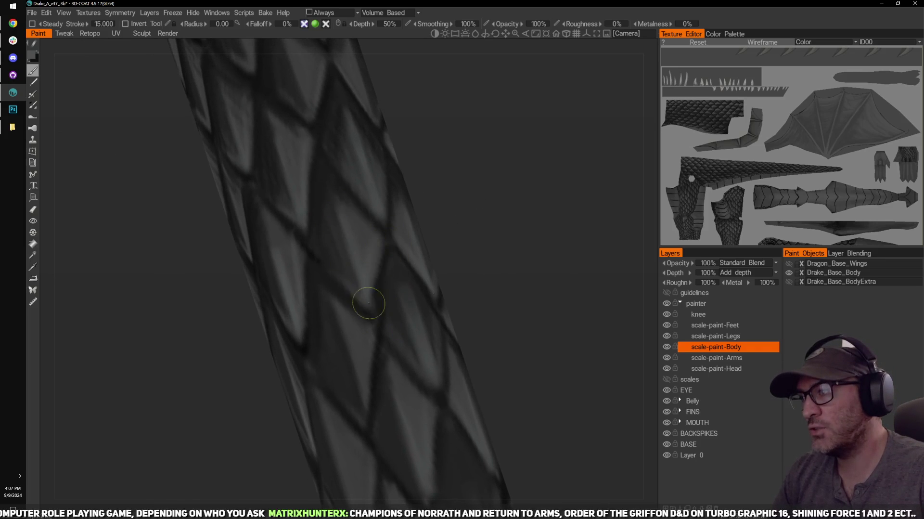
pyautogui.moveTo(503, 277)
pyautogui.mouseDown()
pyautogui.moveTo(484, 244)
pyautogui.moveTo(453, 284)
pyautogui.mouseUp()
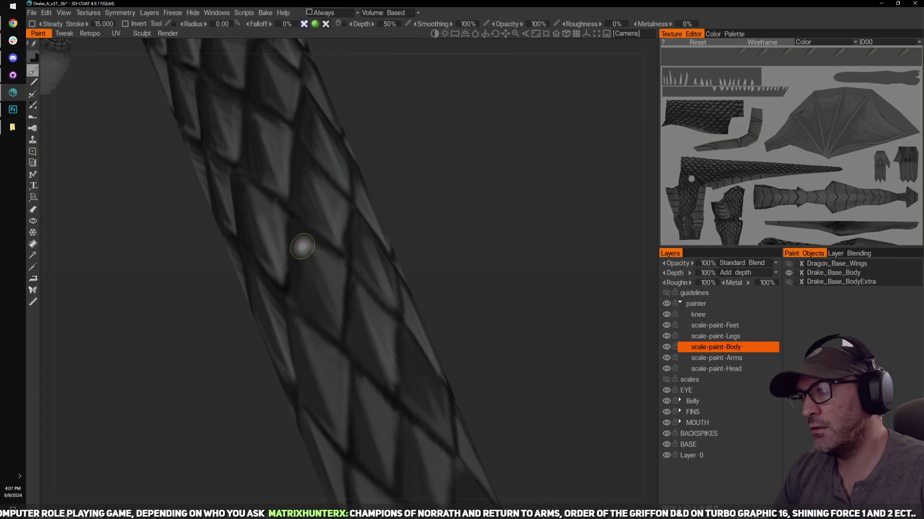
pyautogui.scroll(4, 337, 336)
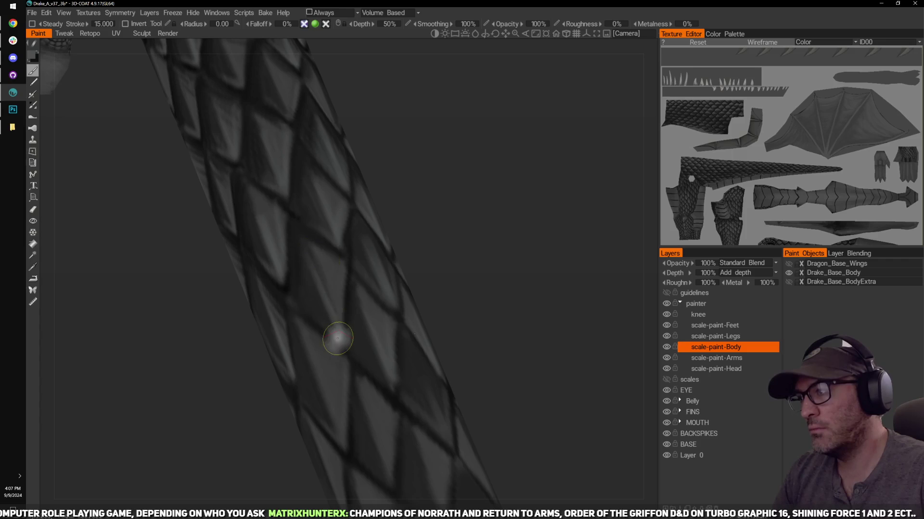
# Step: Continue the grey highlights and dark edge shading across the next rows of scales on the tail's side
pyautogui.moveTo(439, 290)
pyautogui.mouseDown()
pyautogui.moveTo(482, 268)
pyautogui.moveTo(402, 322)
pyautogui.mouseUp()
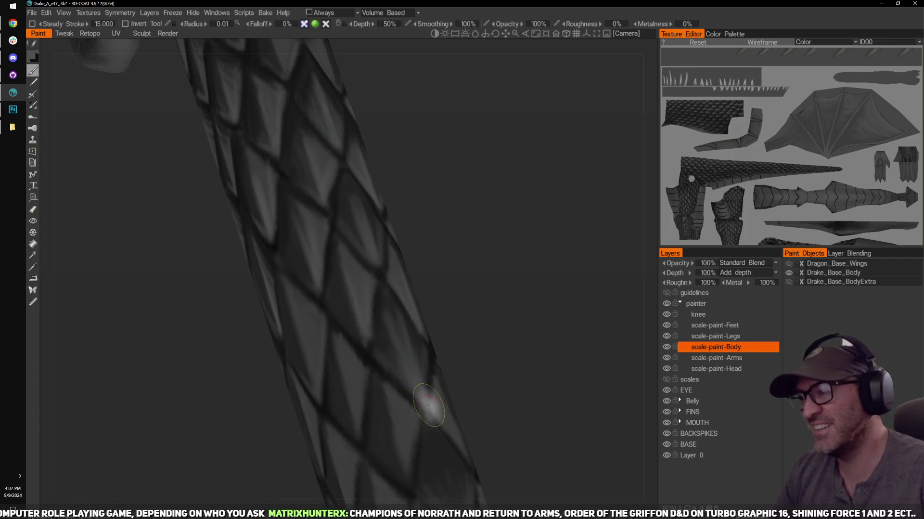
pyautogui.moveTo(457, 366); pyautogui.dragTo(420, 348)
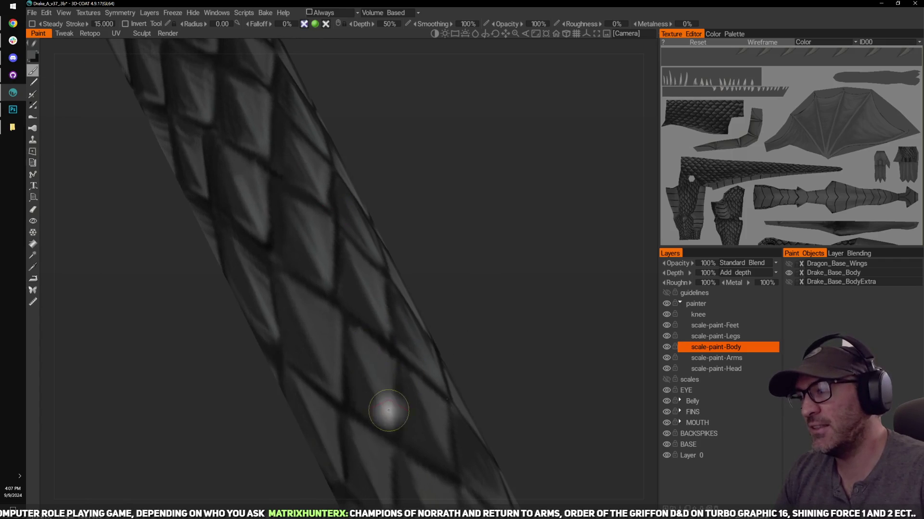
pyautogui.moveTo(480, 321)
pyautogui.mouseDown()
pyautogui.moveTo(483, 283)
pyautogui.moveTo(371, 351)
pyautogui.mouseUp()
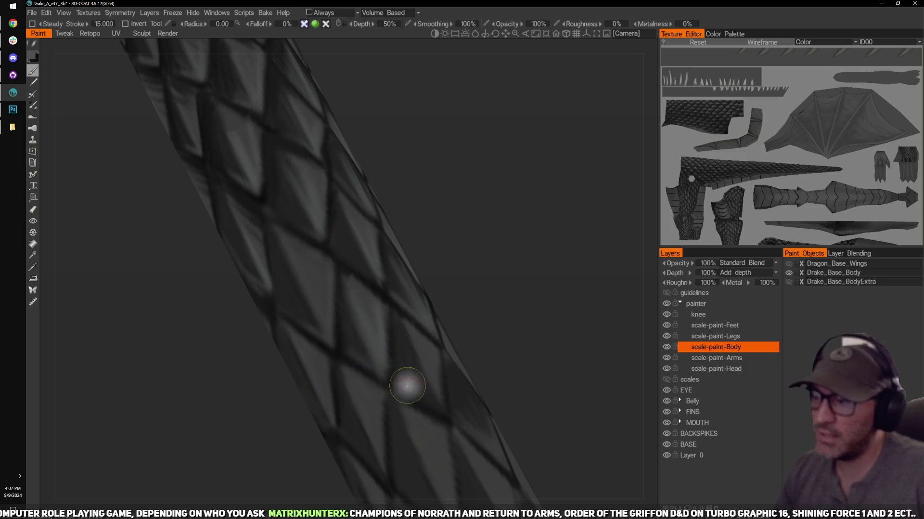
pyautogui.moveTo(404, 341)
pyautogui.keyDown('alt'); pyautogui.mouseDown()
pyautogui.moveTo(408, 387)
pyautogui.moveTo(460, 237)
pyautogui.moveTo(402, 206)
pyautogui.mouseUp(); pyautogui.keyUp('alt')
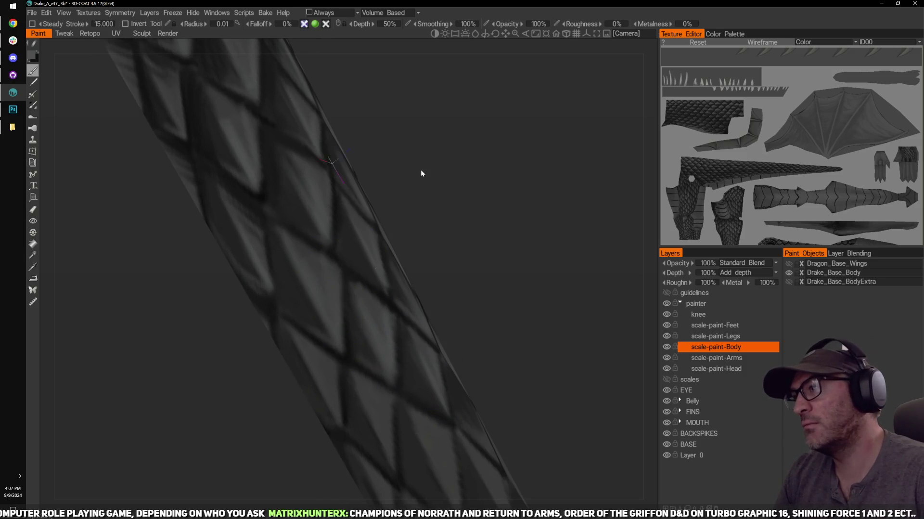
pyautogui.moveTo(421, 169)
pyautogui.mouseDown()
pyautogui.moveTo(467, 207)
pyautogui.moveTo(447, 231)
pyautogui.mouseUp()
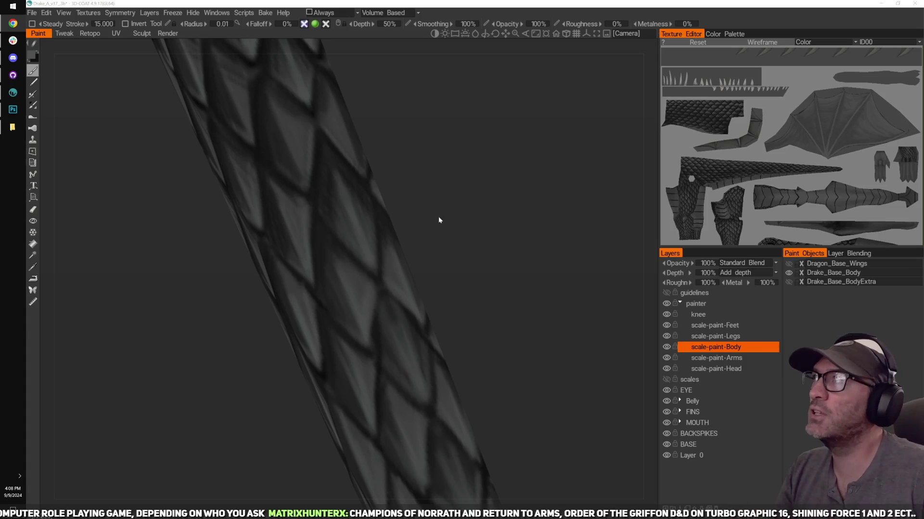
# Step: Review the shaded scales along the whole rear tail and find the unshaded ones nearer the tip
pyautogui.press('alt')
pyautogui.scroll(-5, 486, 219)
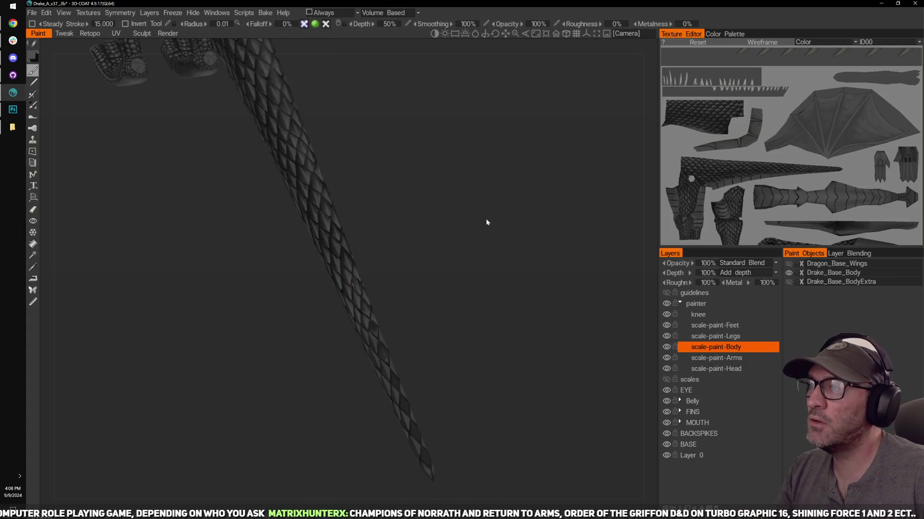
pyautogui.moveTo(486, 220); pyautogui.dragTo(480, 205)
pyautogui.scroll(3, 460, 221)
pyautogui.moveTo(500, 275); pyautogui.dragTo(493, 256)
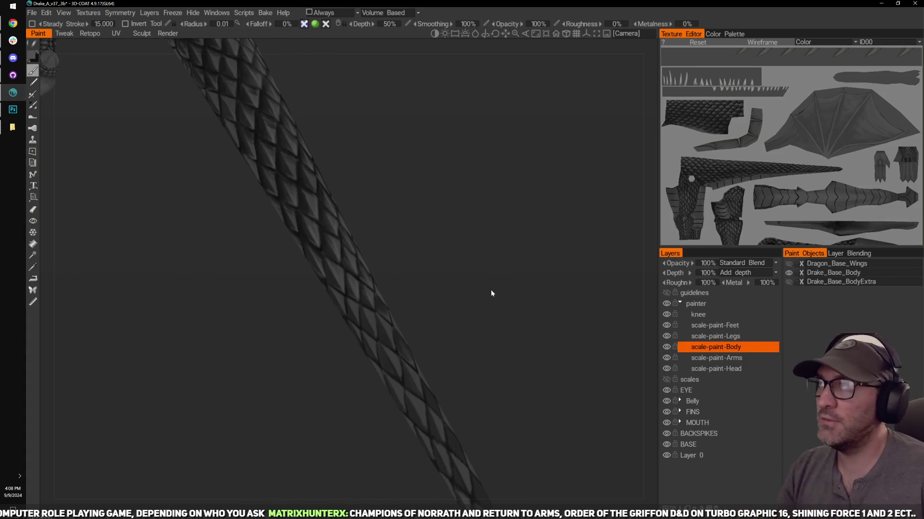
pyautogui.moveTo(491, 293); pyautogui.dragTo(463, 236)
pyautogui.moveTo(452, 181); pyautogui.dragTo(465, 212)
pyautogui.moveTo(442, 246); pyautogui.dragTo(489, 282)
pyautogui.scroll(3, 467, 244)
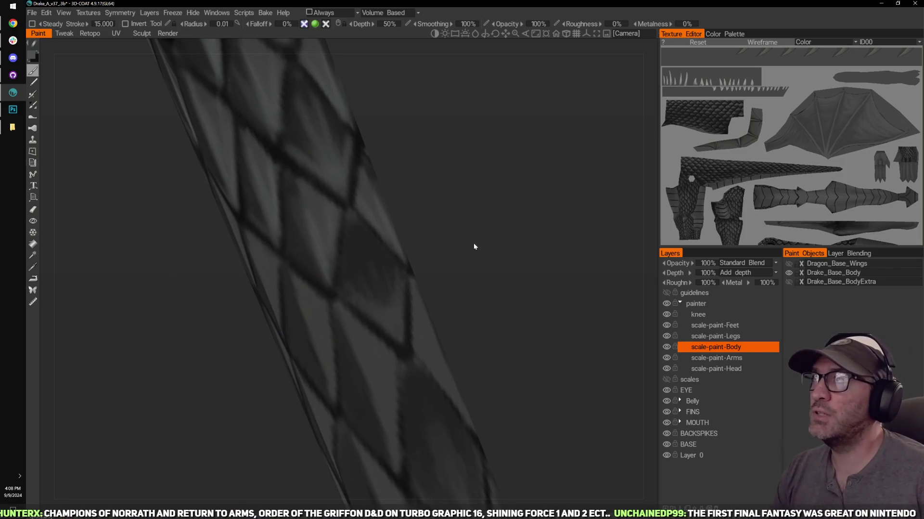
# Step: Reduce the brush radius and paint light streaks into the dark top scales closer to the tail tip
pyautogui.press('[')
pyautogui.press('[')
pyautogui.press('[')
pyautogui.press('[')
pyautogui.press('[')
pyautogui.press('[')
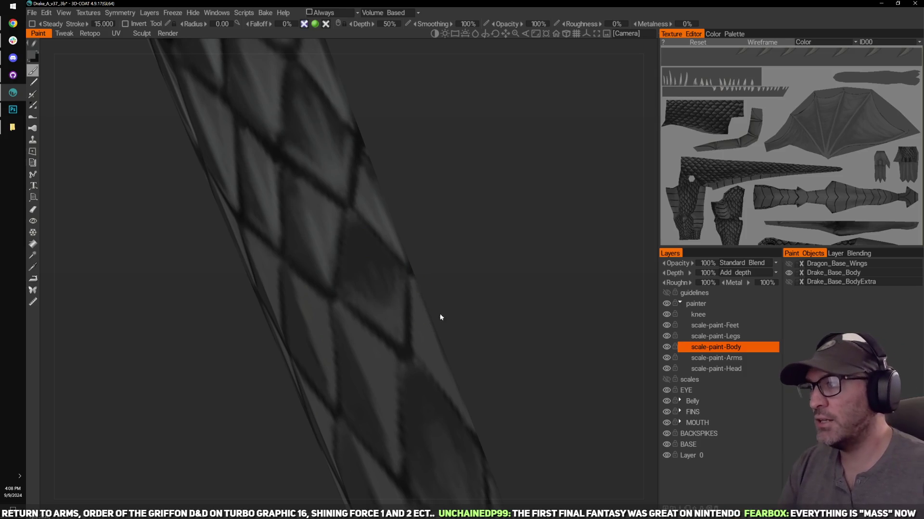
pyautogui.moveTo(472, 246); pyautogui.dragTo(399, 288)
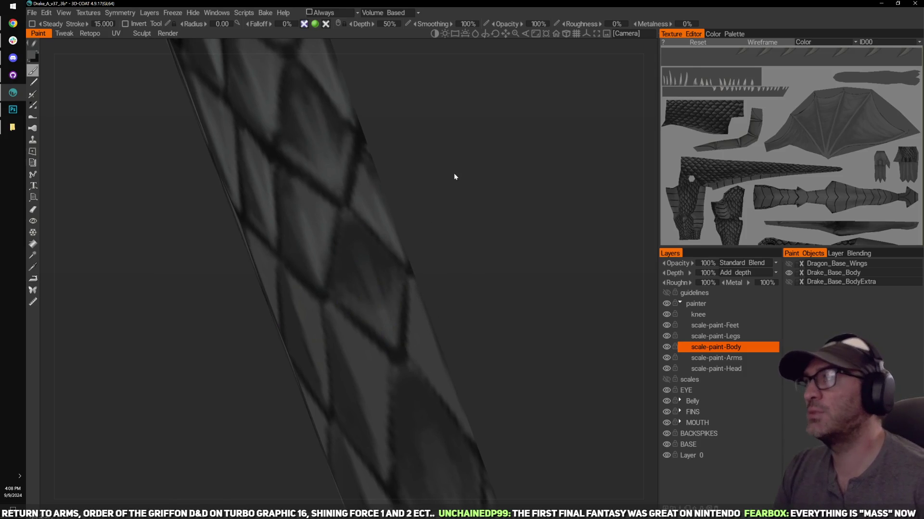
pyautogui.moveTo(494, 240)
pyautogui.mouseDown()
pyautogui.moveTo(445, 196)
pyautogui.moveTo(470, 293)
pyautogui.moveTo(353, 361)
pyautogui.moveTo(453, 265)
pyautogui.moveTo(453, 242)
pyautogui.moveTo(476, 235)
pyautogui.moveTo(417, 236)
pyautogui.mouseUp()
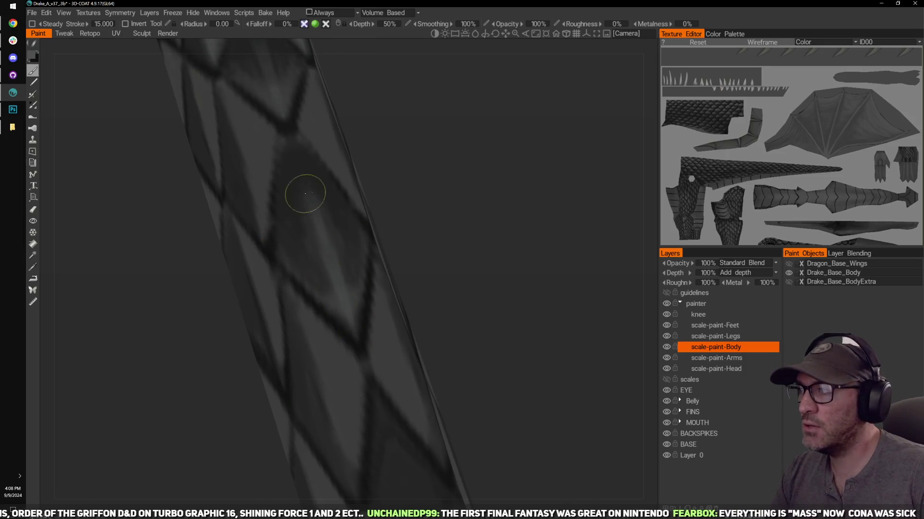
# Step: Blend grey highlights into the next large top scale and the flat scales beside it near the tail tip
pyautogui.moveTo(385, 270)
pyautogui.mouseDown()
pyautogui.moveTo(412, 229)
pyautogui.moveTo(417, 245)
pyautogui.mouseUp()
pyautogui.moveTo(416, 243); pyautogui.dragTo(436, 217, button='right')
pyautogui.moveTo(419, 239)
pyautogui.mouseDown()
pyautogui.moveTo(446, 282)
pyautogui.moveTo(460, 276)
pyautogui.moveTo(436, 294)
pyautogui.mouseUp()
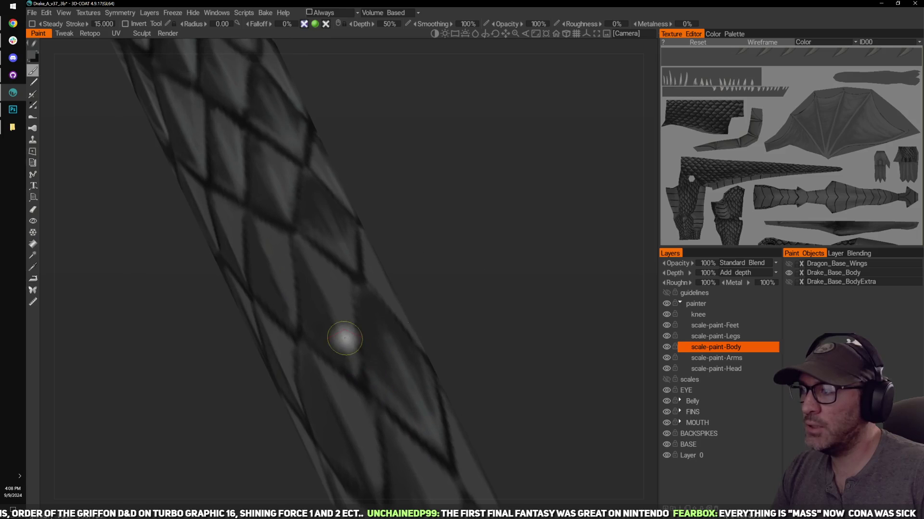
pyautogui.moveTo(358, 367)
pyautogui.mouseDown()
pyautogui.moveTo(299, 253)
pyautogui.moveTo(352, 362)
pyautogui.mouseUp()
pyautogui.moveTo(422, 272); pyautogui.dragTo(435, 269)
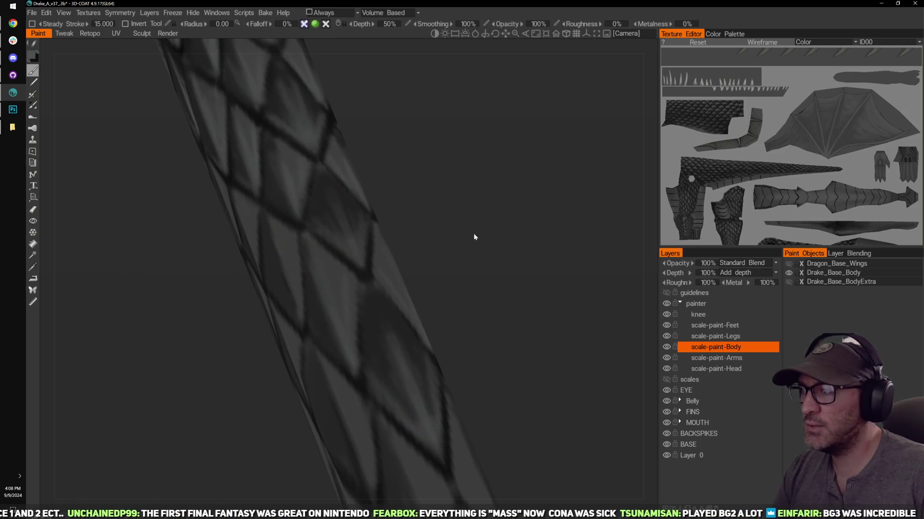
# Step: Shade the side scales near the tail tip with lighter centres and darker upper edges
pyautogui.moveTo(474, 233); pyautogui.dragTo(510, 228)
pyautogui.moveTo(429, 282); pyautogui.dragTo(388, 354)
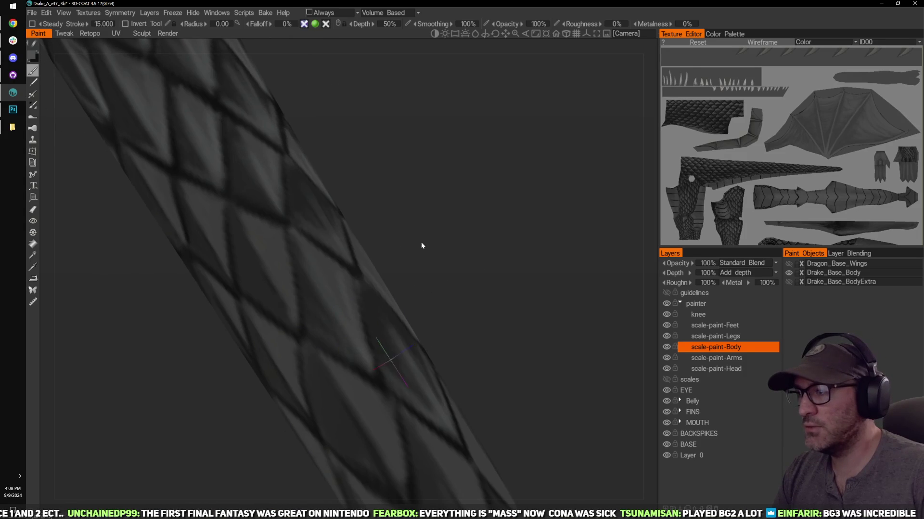
pyautogui.moveTo(422, 247); pyautogui.dragTo(355, 350)
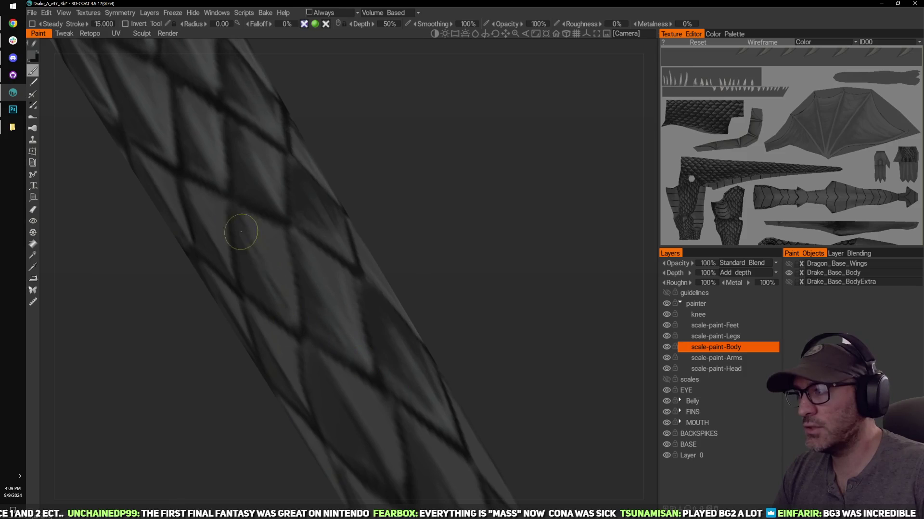
pyautogui.moveTo(385, 224)
pyautogui.mouseDown()
pyautogui.moveTo(412, 199)
pyautogui.moveTo(369, 142)
pyautogui.moveTo(391, 208)
pyautogui.mouseUp()
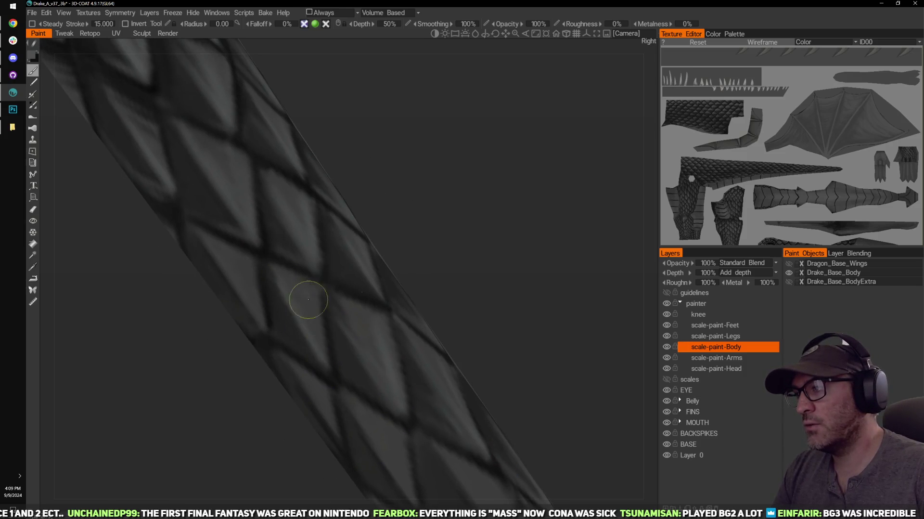
pyautogui.moveTo(433, 226)
pyautogui.mouseDown()
pyautogui.moveTo(476, 226)
pyautogui.moveTo(452, 233)
pyautogui.mouseUp()
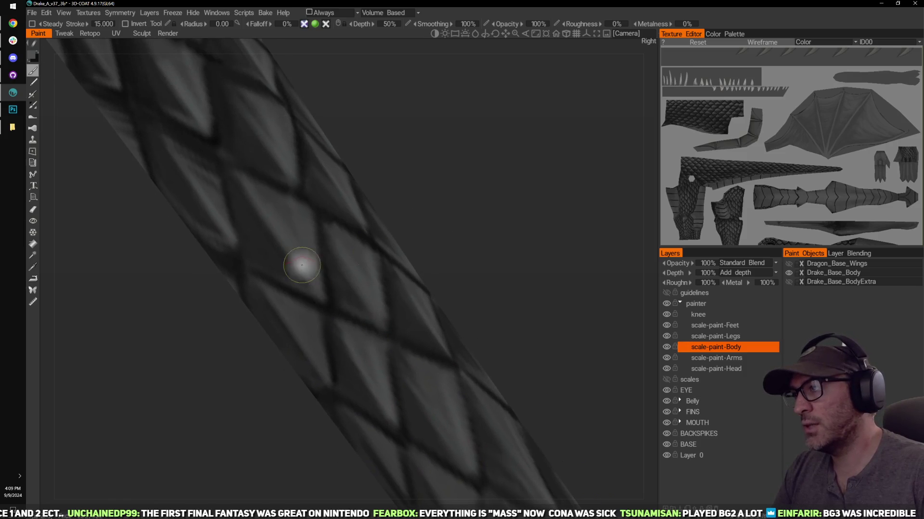
# Step: Refine the lower side scales bordering the tail's belly plates with soft highlights and a darker grey for the gaps
pyautogui.moveTo(408, 212)
pyautogui.mouseDown()
pyautogui.moveTo(437, 183)
pyautogui.moveTo(521, 197)
pyautogui.moveTo(504, 120)
pyautogui.mouseUp()
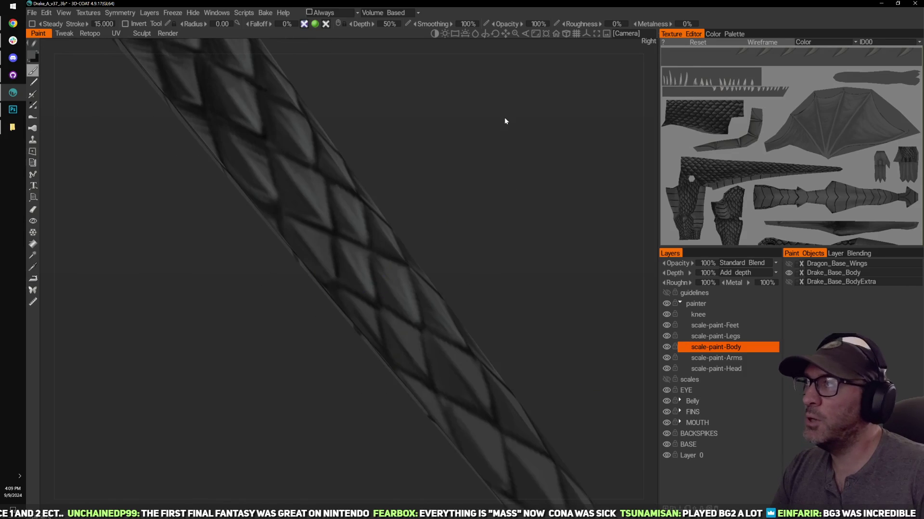
pyautogui.moveTo(444, 172); pyautogui.dragTo(462, 193)
pyautogui.moveTo(296, 263)
pyautogui.mouseDown()
pyautogui.moveTo(347, 301)
pyautogui.moveTo(337, 308)
pyautogui.mouseUp()
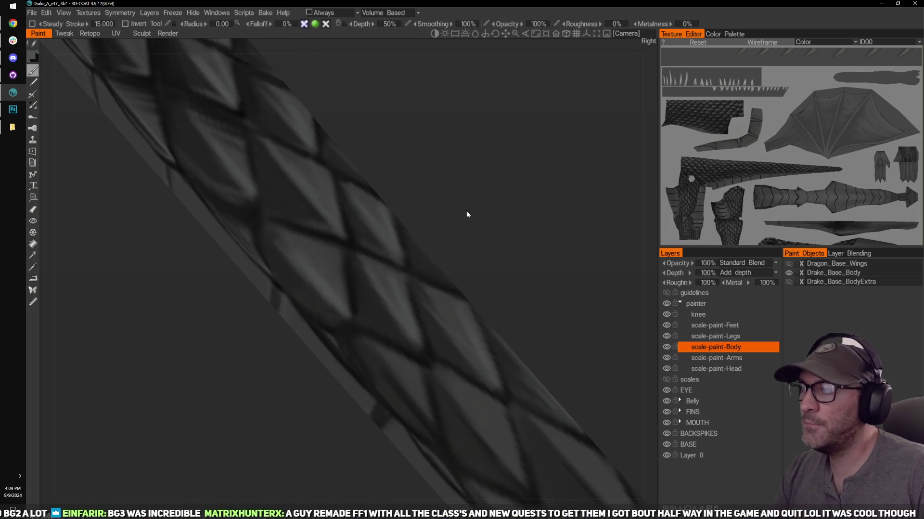
pyautogui.moveTo(466, 213); pyautogui.dragTo(324, 305)
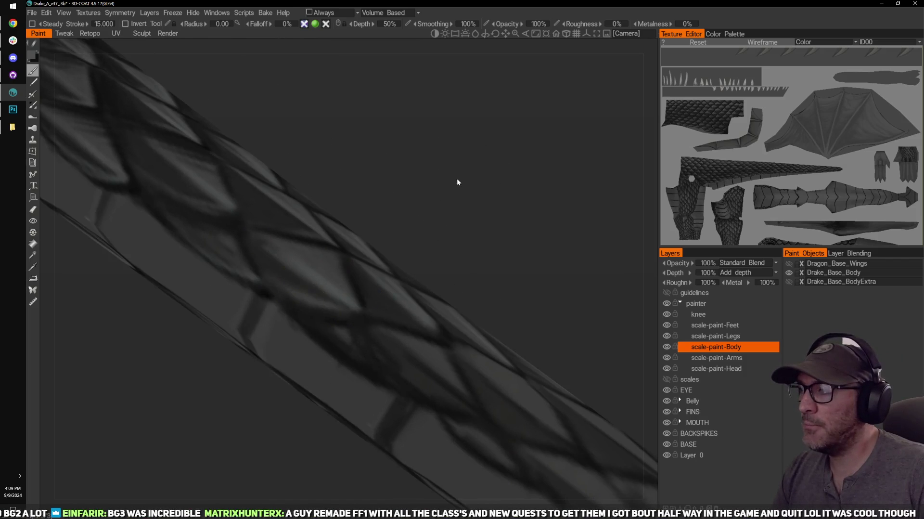
pyautogui.moveTo(457, 182)
pyautogui.mouseDown()
pyautogui.moveTo(460, 192)
pyautogui.moveTo(500, 185)
pyautogui.moveTo(437, 175)
pyautogui.moveTo(425, 196)
pyautogui.mouseUp()
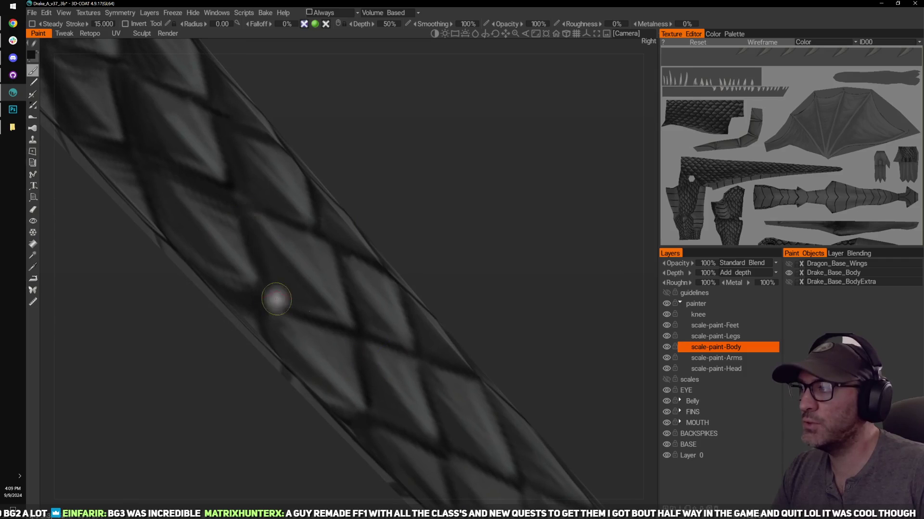
# Step: Shade the flat side scale near the tail tip with a lighter centre and a dark upper corner
pyautogui.keyDown('alt'); pyautogui.moveTo(361, 360); pyautogui.dragTo(289, 274); pyautogui.keyUp('alt')
pyautogui.keyDown('alt'); pyautogui.moveTo(380, 222); pyautogui.dragTo(331, 211); pyautogui.keyUp('alt')
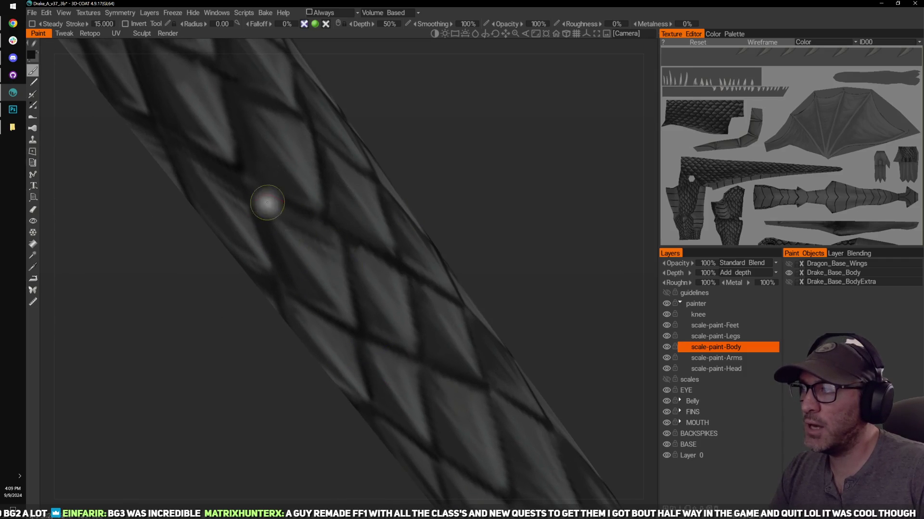
pyautogui.moveTo(494, 216); pyautogui.dragTo(340, 237)
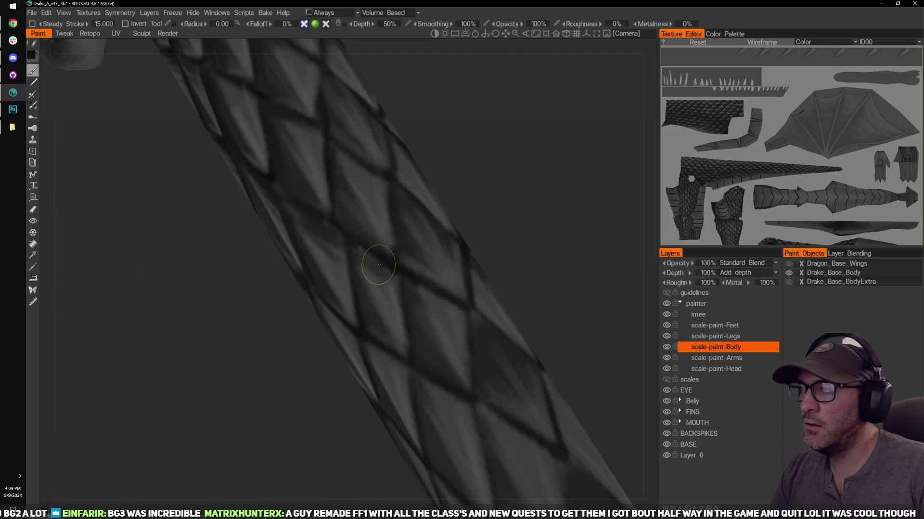
pyautogui.moveTo(503, 222); pyautogui.dragTo(357, 260)
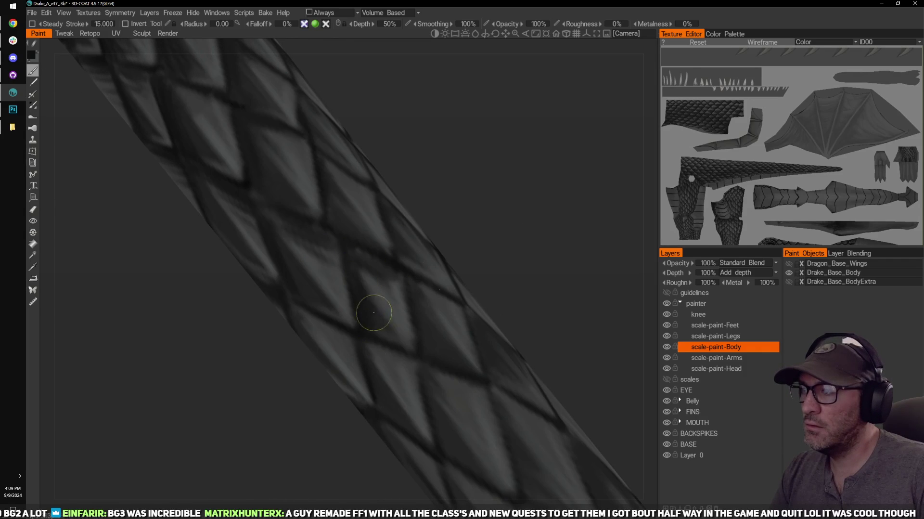
pyautogui.moveTo(553, 239); pyautogui.dragTo(506, 222, button='middle')
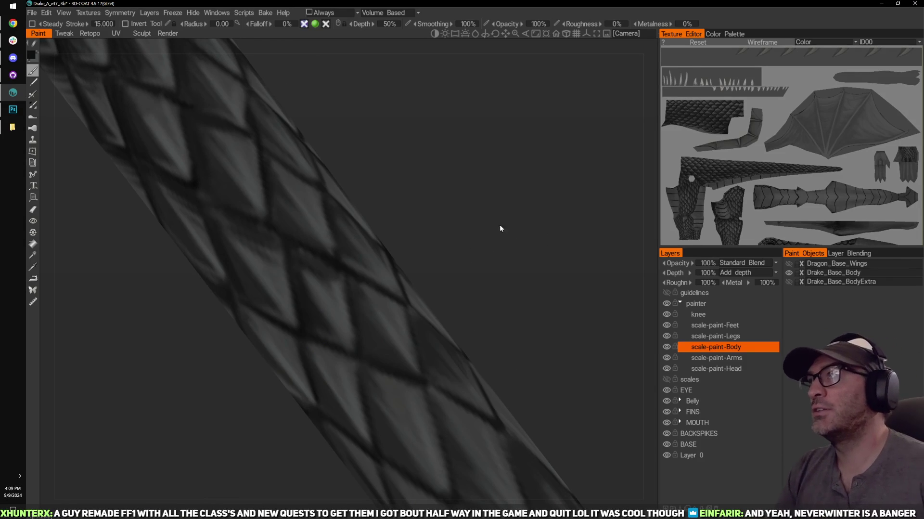
# Step: Deepen the shadows around the shaded side scale and begin darkening the upper end of the next one along the tail
pyautogui.moveTo(500, 228); pyautogui.dragTo(450, 279)
pyautogui.moveTo(463, 231)
pyautogui.mouseDown()
pyautogui.moveTo(480, 237)
pyautogui.moveTo(486, 226)
pyautogui.moveTo(330, 293)
pyautogui.mouseUp()
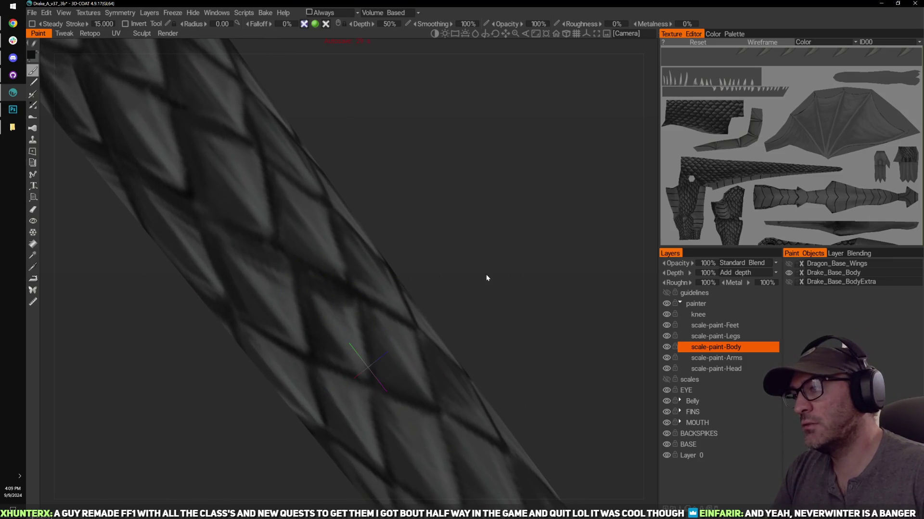
pyautogui.moveTo(487, 278); pyautogui.dragTo(319, 294)
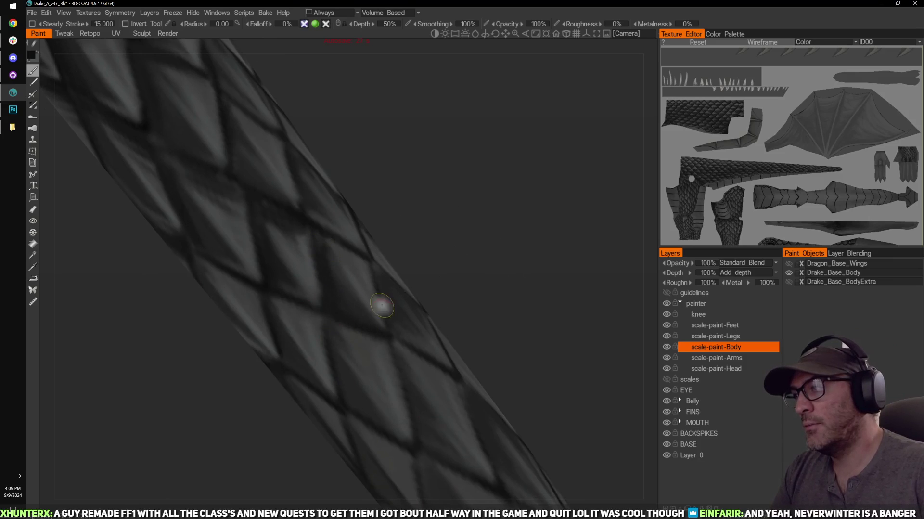
pyautogui.moveTo(381, 304); pyautogui.dragTo(314, 294)
pyautogui.moveTo(427, 242); pyautogui.dragTo(404, 251)
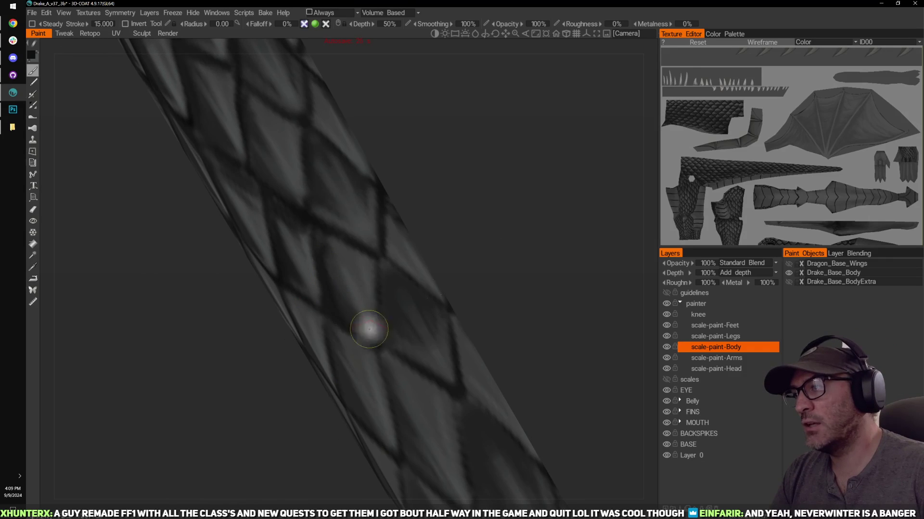
pyautogui.moveTo(369, 328)
pyautogui.mouseDown()
pyautogui.moveTo(340, 305)
pyautogui.moveTo(351, 264)
pyautogui.mouseUp()
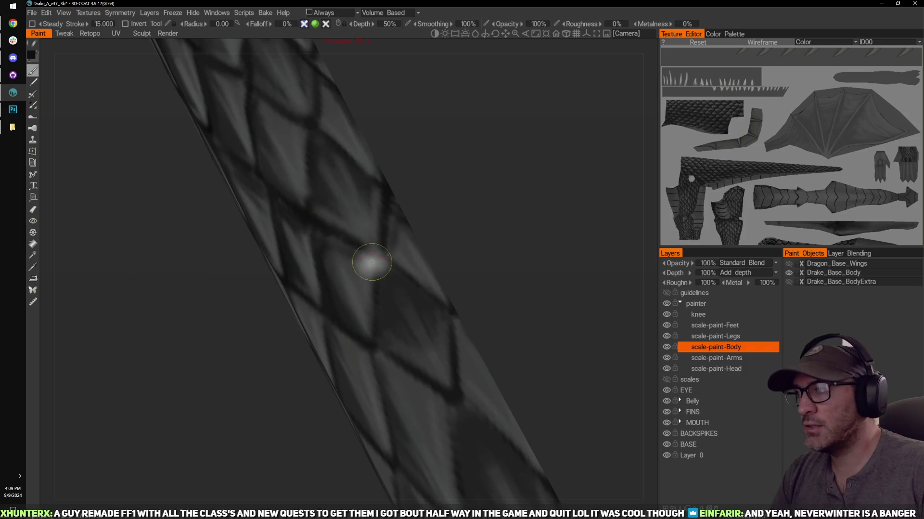
# Step: Blend soft grey streaks and darker overlaps into the flat scales between the tail's side and top rows
pyautogui.moveTo(413, 257); pyautogui.dragTo(382, 329)
pyautogui.moveTo(480, 255)
pyautogui.mouseDown()
pyautogui.moveTo(498, 219)
pyautogui.moveTo(393, 319)
pyautogui.mouseUp()
pyautogui.moveTo(536, 288)
pyautogui.mouseDown()
pyautogui.moveTo(522, 242)
pyautogui.moveTo(424, 291)
pyautogui.mouseUp()
pyautogui.moveTo(504, 286); pyautogui.dragTo(534, 262)
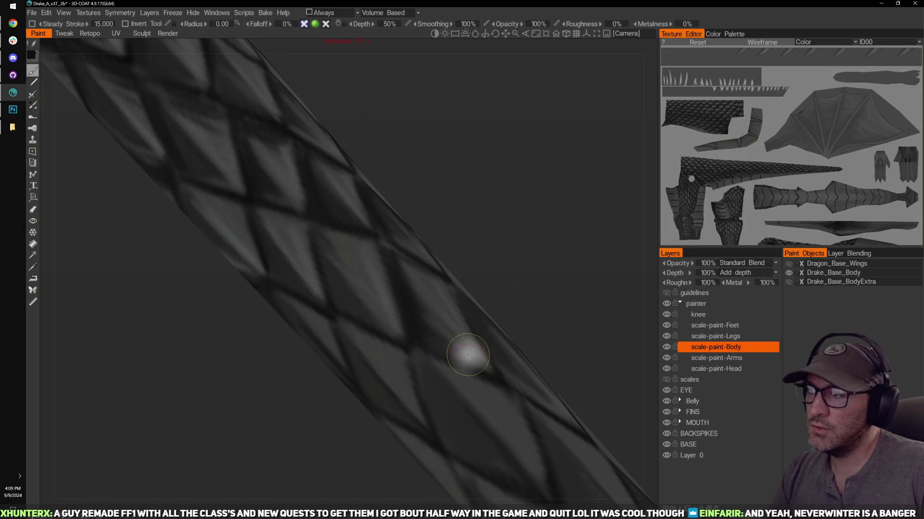
pyautogui.moveTo(470, 355); pyautogui.dragTo(412, 270)
# Step: Darken the upper corners of the next side scales and leave lighter grey centres tapering to their points
pyautogui.moveTo(340, 258); pyautogui.dragTo(349, 318)
pyautogui.moveTo(456, 226)
pyautogui.mouseDown()
pyautogui.moveTo(435, 235)
pyautogui.moveTo(330, 227)
pyautogui.mouseUp()
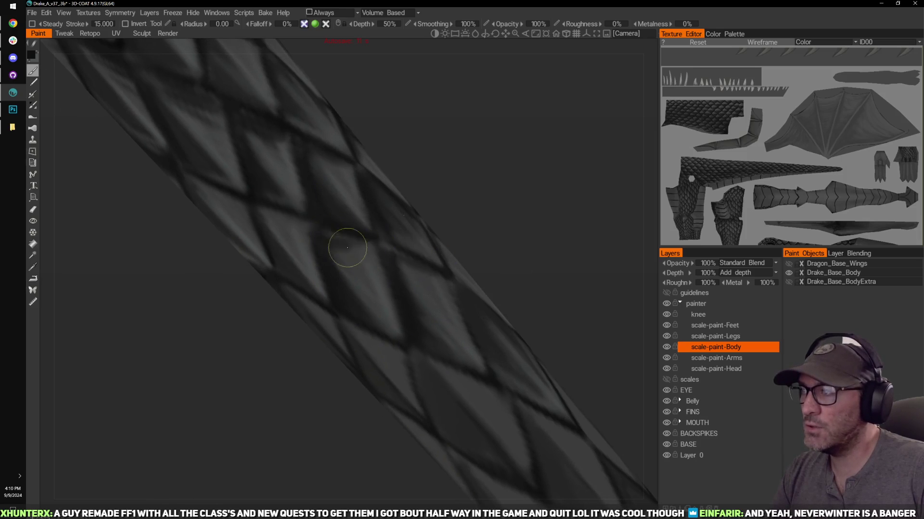
pyautogui.moveTo(491, 207)
pyautogui.mouseDown()
pyautogui.moveTo(477, 188)
pyautogui.moveTo(351, 243)
pyautogui.mouseUp()
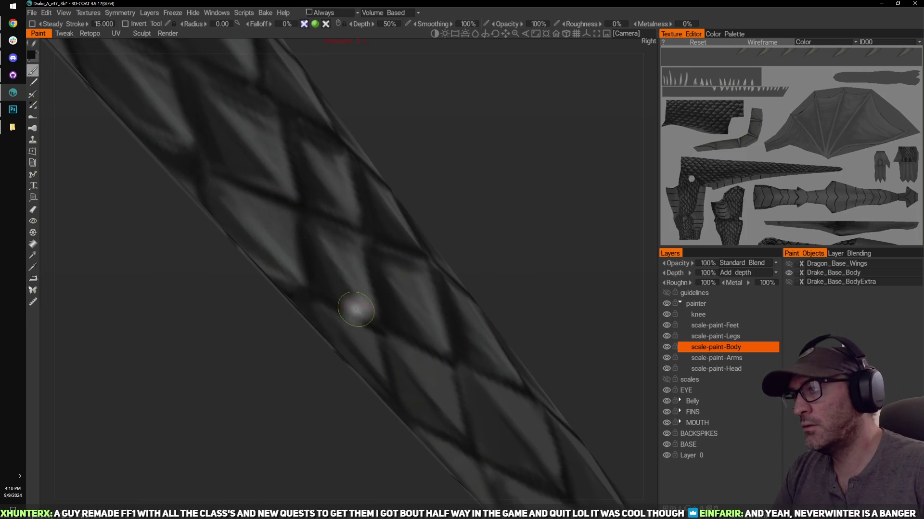
pyautogui.moveTo(498, 202); pyautogui.dragTo(513, 158)
pyautogui.moveTo(538, 193); pyautogui.dragTo(494, 183)
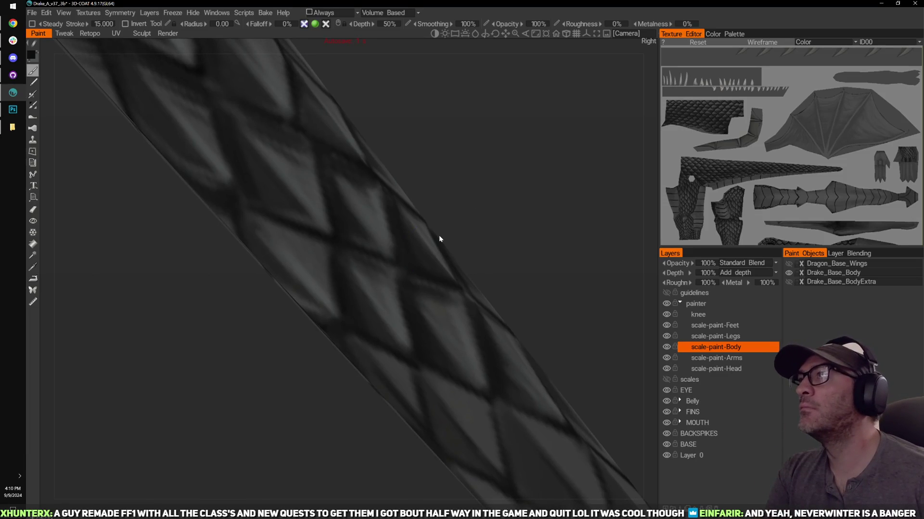
# Step: Rework the shading where the side scales meet the top row, undoing a stray stroke and blending the dark overlaps
pyautogui.moveTo(417, 153); pyautogui.dragTo(470, 175, button='middle')
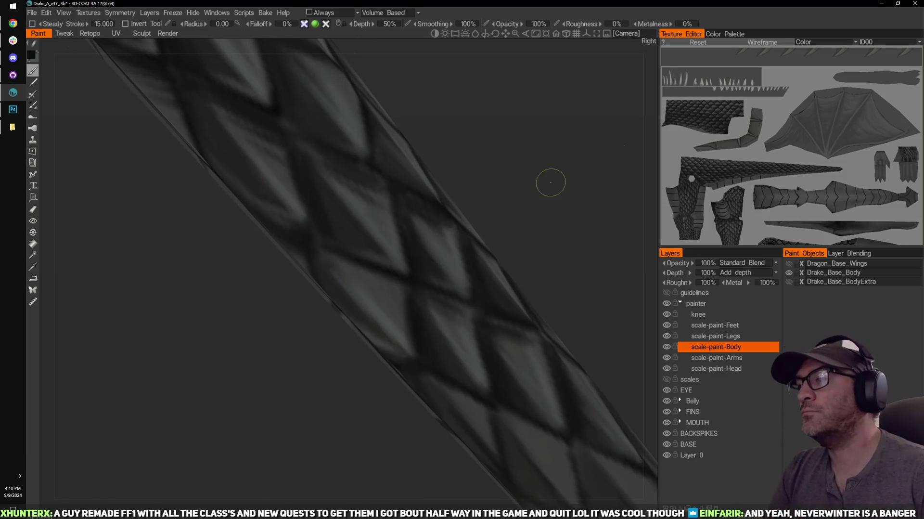
pyautogui.moveTo(550, 181); pyautogui.dragTo(541, 160, button='middle')
pyautogui.moveTo(541, 162); pyautogui.dragTo(522, 168)
pyautogui.moveTo(367, 241)
pyautogui.mouseDown()
pyautogui.moveTo(309, 210)
pyautogui.moveTo(377, 248)
pyautogui.moveTo(325, 245)
pyautogui.mouseUp()
pyautogui.hotkey('ctrl', 'z')
pyautogui.moveTo(570, 216); pyautogui.dragTo(514, 197, button='right')
pyautogui.moveTo(513, 199); pyautogui.dragTo(452, 228)
pyautogui.moveTo(407, 246); pyautogui.dragTo(486, 180)
pyautogui.moveTo(486, 180); pyautogui.dragTo(506, 204, button='right')
pyautogui.moveTo(521, 206); pyautogui.dragTo(525, 212)
pyautogui.moveTo(429, 226)
pyautogui.mouseDown()
pyautogui.moveTo(423, 271)
pyautogui.moveTo(423, 239)
pyautogui.moveTo(423, 256)
pyautogui.mouseUp()
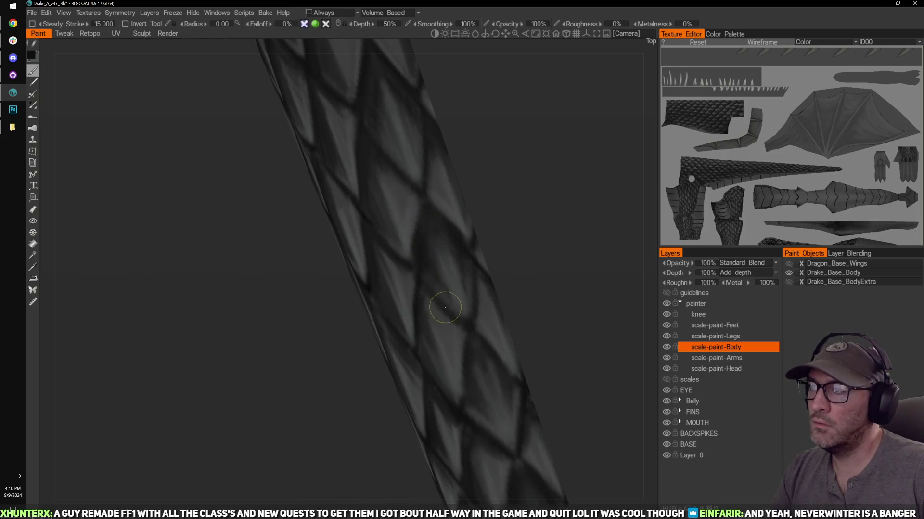
# Step: Sample greys from the tail and shade the top-row scales with dark upper edges and lighter centres
pyautogui.moveTo(501, 187); pyautogui.dragTo(505, 211, button='right')
pyautogui.moveTo(505, 211); pyautogui.dragTo(463, 169, button='middle')
pyautogui.press('v')
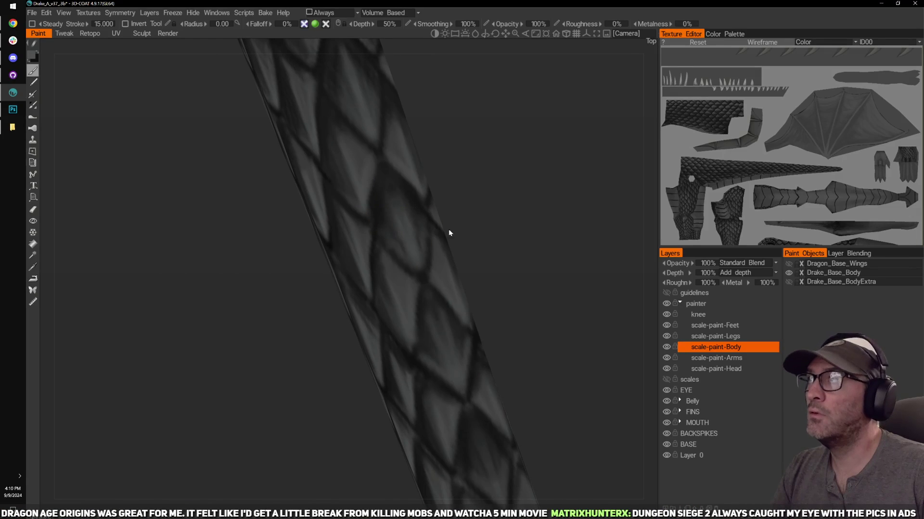
pyautogui.moveTo(413, 257)
pyautogui.mouseDown()
pyautogui.moveTo(409, 234)
pyautogui.moveTo(376, 240)
pyautogui.mouseUp()
pyautogui.press('v')
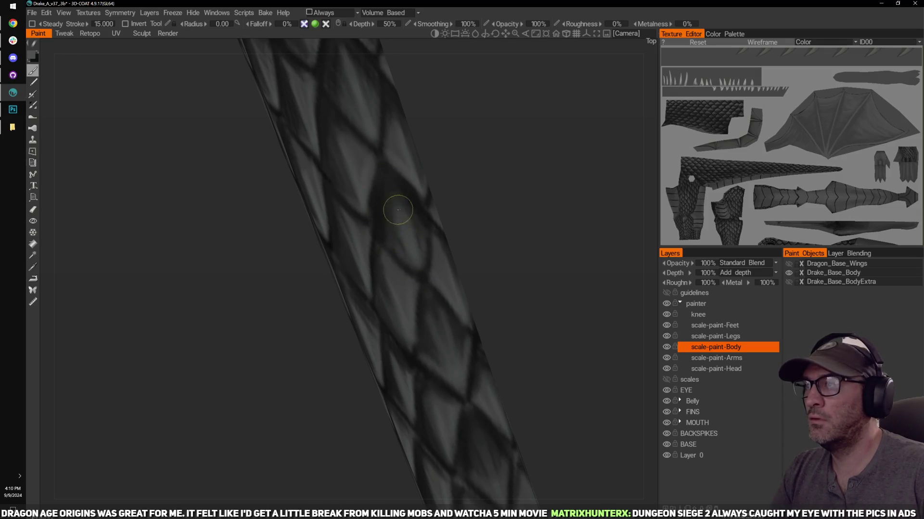
pyautogui.moveTo(475, 181); pyautogui.dragTo(463, 141, button='middle')
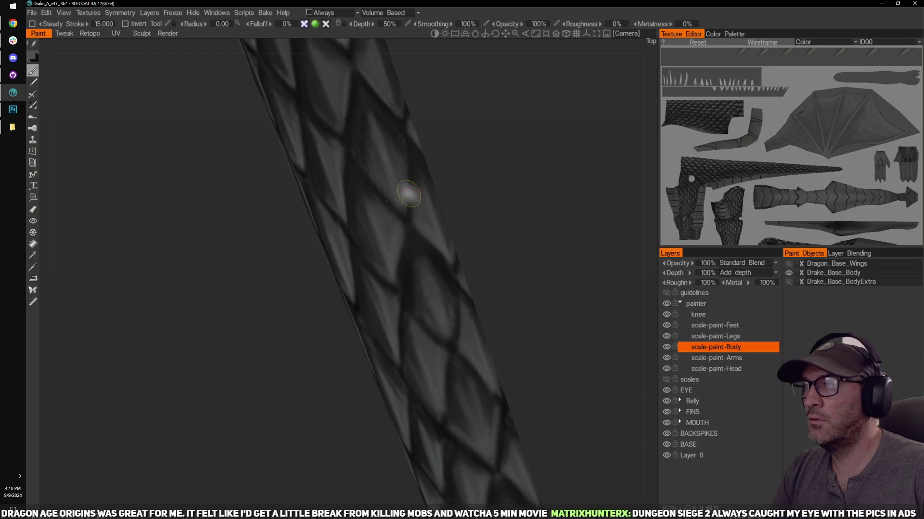
pyautogui.moveTo(494, 215); pyautogui.dragTo(482, 174, button='middle')
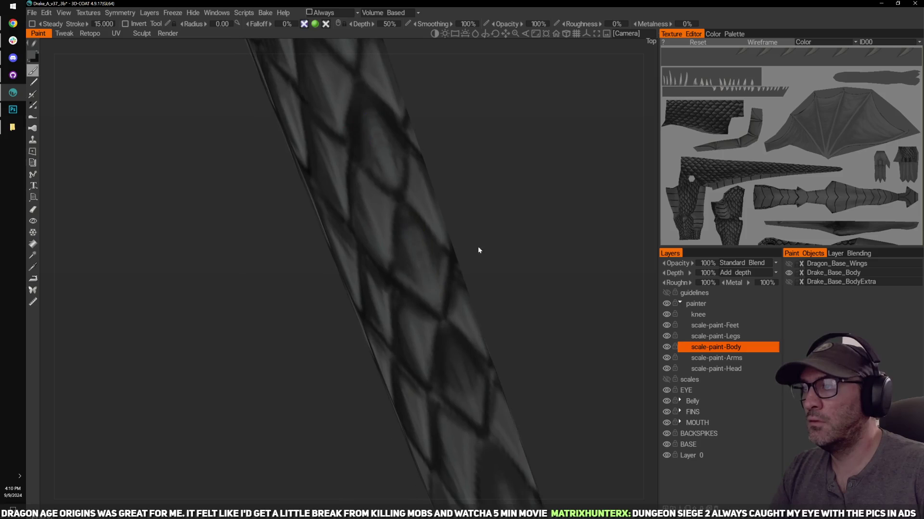
pyautogui.moveTo(479, 249); pyautogui.dragTo(412, 268, button='right')
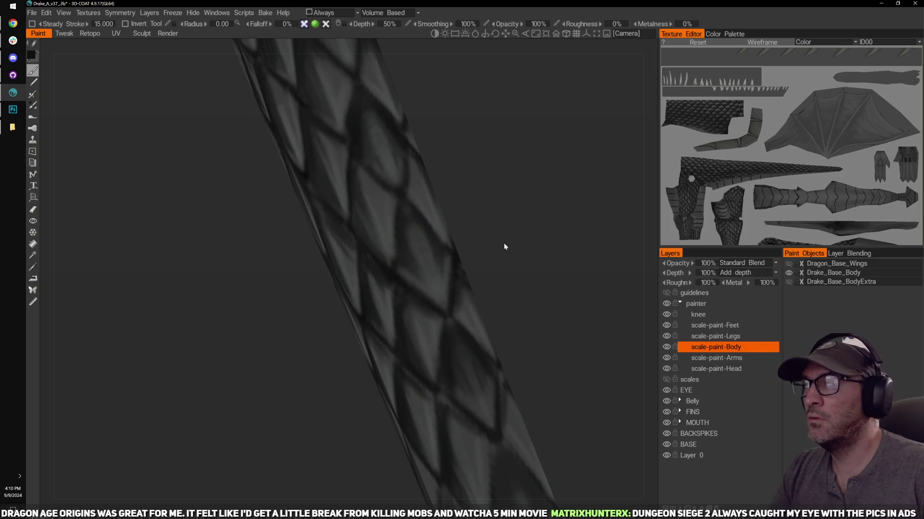
pyautogui.moveTo(504, 246); pyautogui.dragTo(501, 188, button='right')
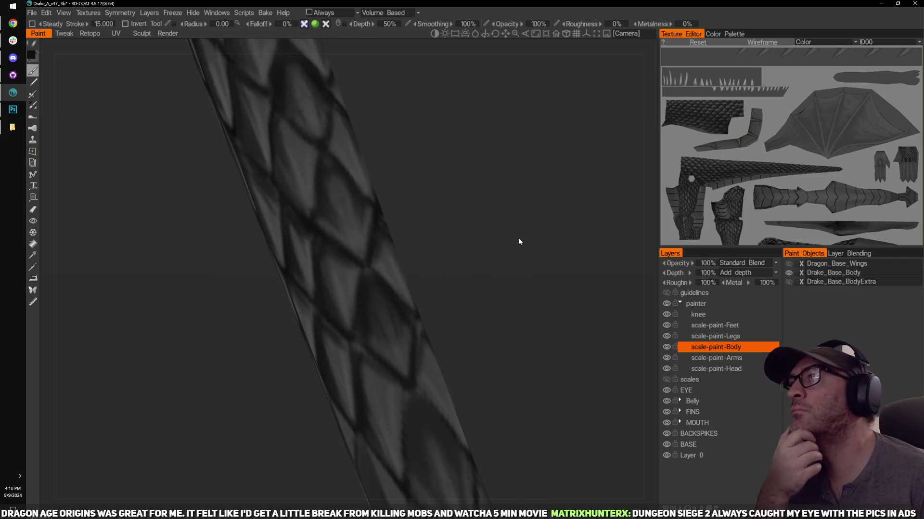
# Step: Paint grey streaks into the next large top scale towards the tip and darken its edges and point
pyautogui.moveTo(515, 256); pyautogui.dragTo(510, 271, button='right')
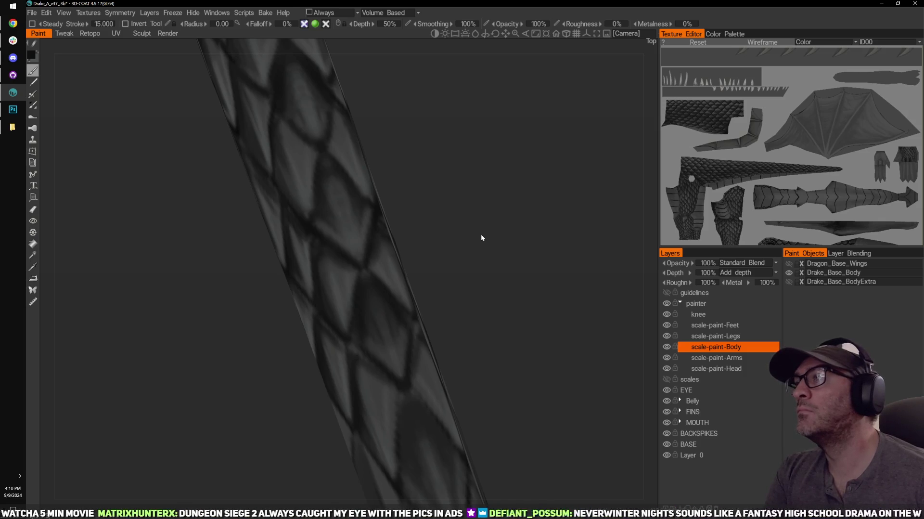
pyautogui.moveTo(505, 259); pyautogui.dragTo(472, 244, button='right')
pyautogui.scroll(4, 465, 234)
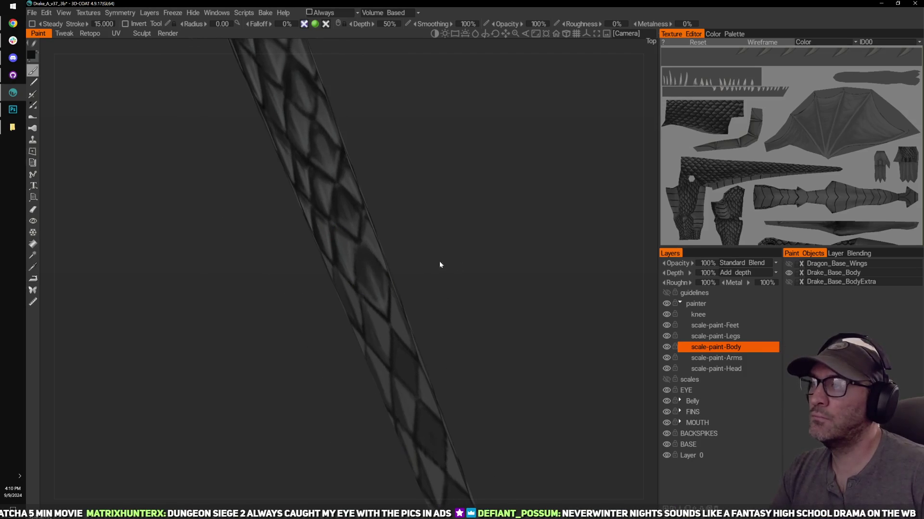
pyautogui.moveTo(502, 187)
pyautogui.mouseDown(button='right')
pyautogui.moveTo(472, 208)
pyautogui.moveTo(500, 188)
pyautogui.mouseUp(button='right')
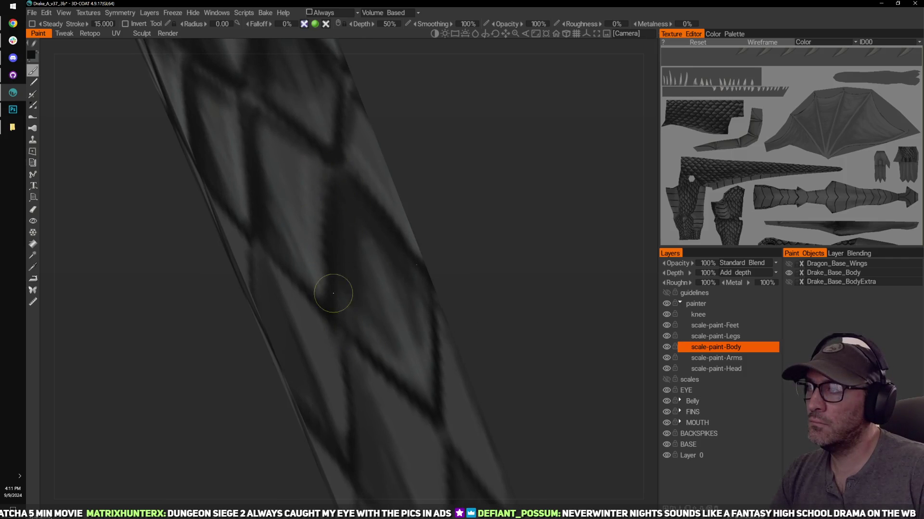
pyautogui.moveTo(500, 276)
pyautogui.mouseDown(button='middle')
pyautogui.moveTo(506, 194)
pyautogui.moveTo(491, 279)
pyautogui.mouseUp(button='middle')
pyautogui.scroll(2, 478, 206)
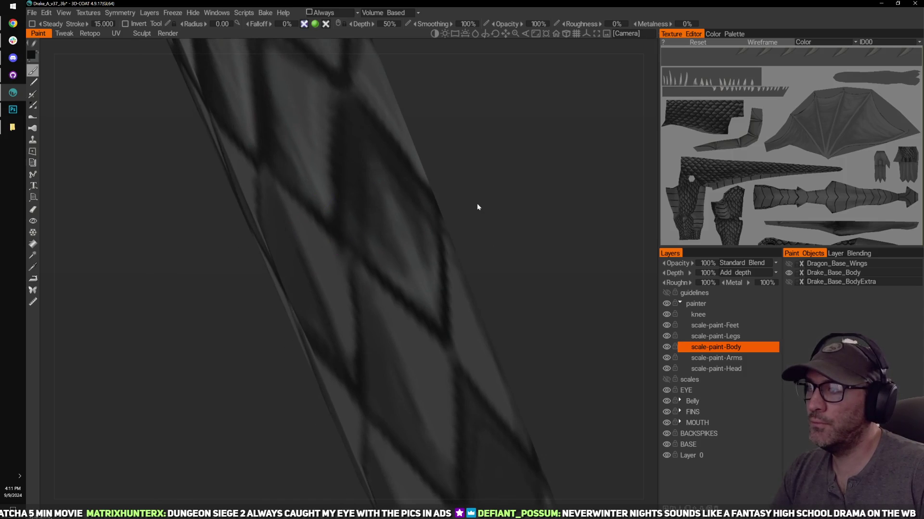
pyautogui.scroll(-3, 502, 243)
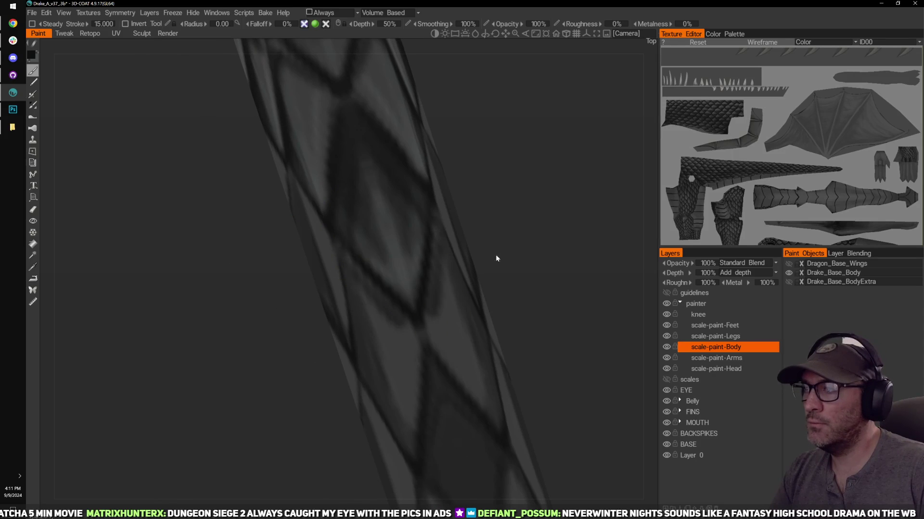
pyautogui.scroll(2, 496, 254)
pyautogui.scroll(-3, 532, 212)
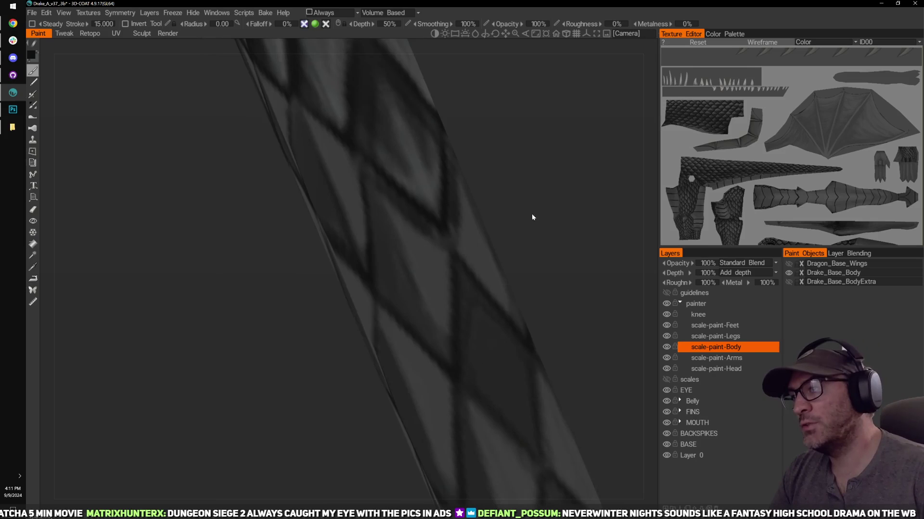
pyautogui.scroll(3, 382, 268)
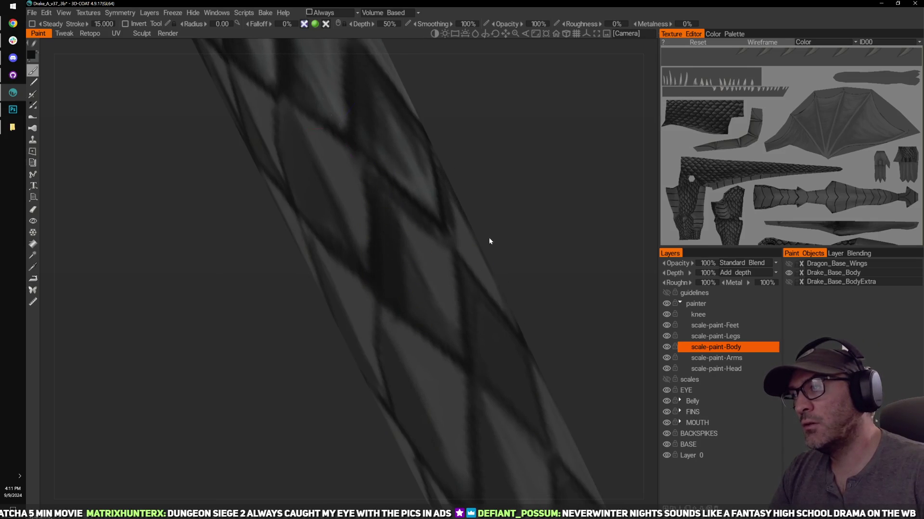
# Step: Add light streaks and a dark upper edge to the flat scale just beyond the large streaked top scale
pyautogui.moveTo(541, 229); pyautogui.dragTo(501, 234)
pyautogui.press('x')
pyautogui.moveTo(409, 235); pyautogui.dragTo(421, 277)
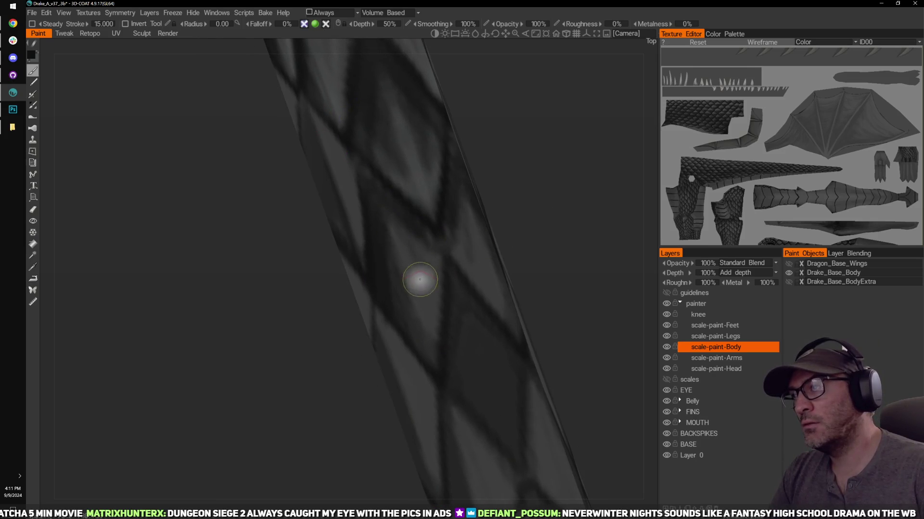
pyautogui.moveTo(383, 226); pyautogui.dragTo(430, 357)
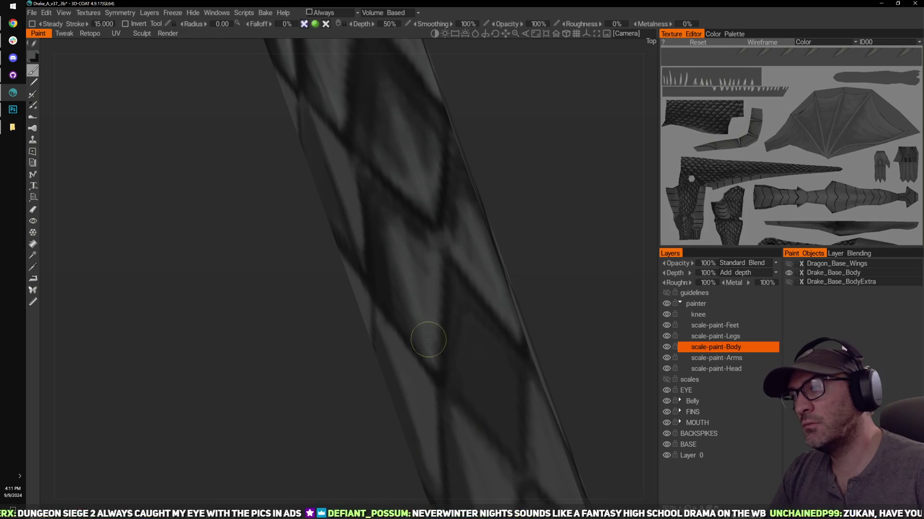
pyautogui.moveTo(529, 289); pyautogui.dragTo(548, 282)
pyautogui.moveTo(410, 227); pyautogui.dragTo(437, 366)
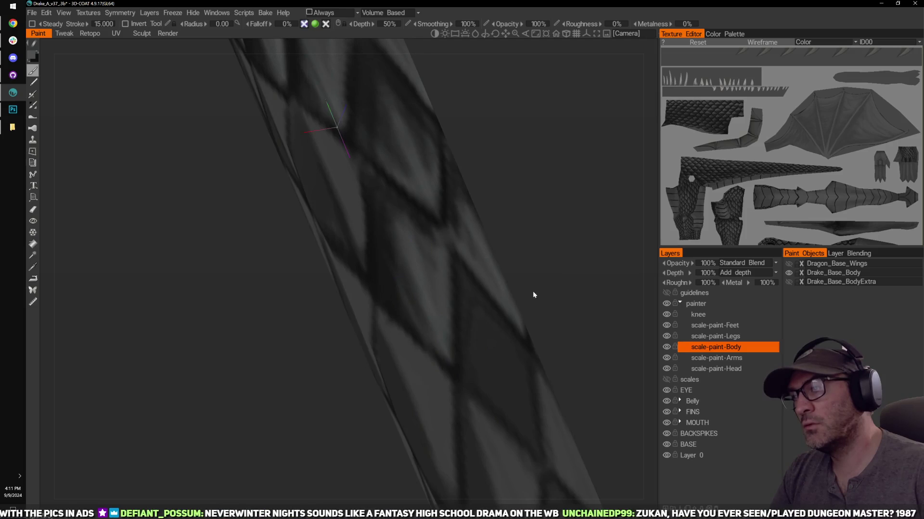
# Step: Paint grey streaks into the next dark diamond-shaped top scale and soften its lower edge
pyautogui.moveTo(532, 291); pyautogui.dragTo(495, 260)
pyautogui.moveTo(510, 295); pyautogui.dragTo(510, 253)
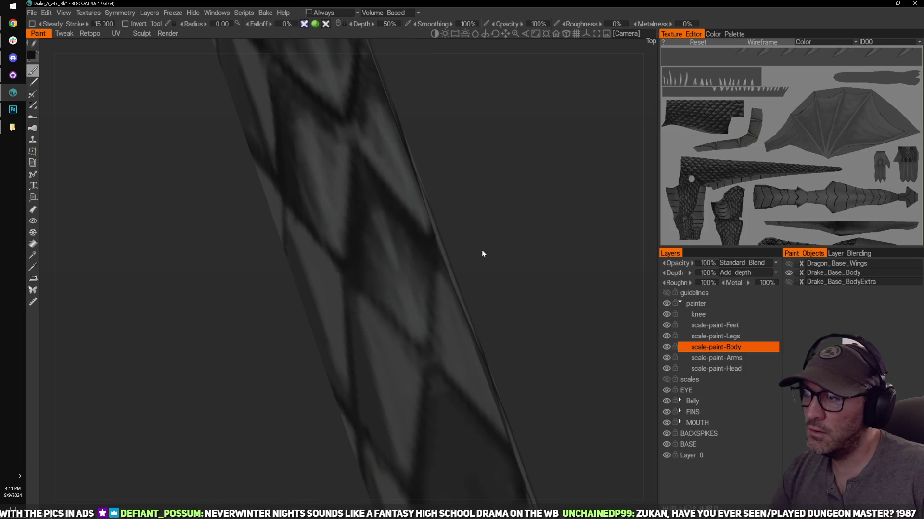
pyautogui.moveTo(480, 251); pyautogui.dragTo(439, 259)
pyautogui.moveTo(501, 229); pyautogui.dragTo(506, 220)
# Step: Sample a grey and shade the flat scale beside the next unpainted dark diamond, darkening its upper edge and surrounding gaps
pyautogui.press('v')
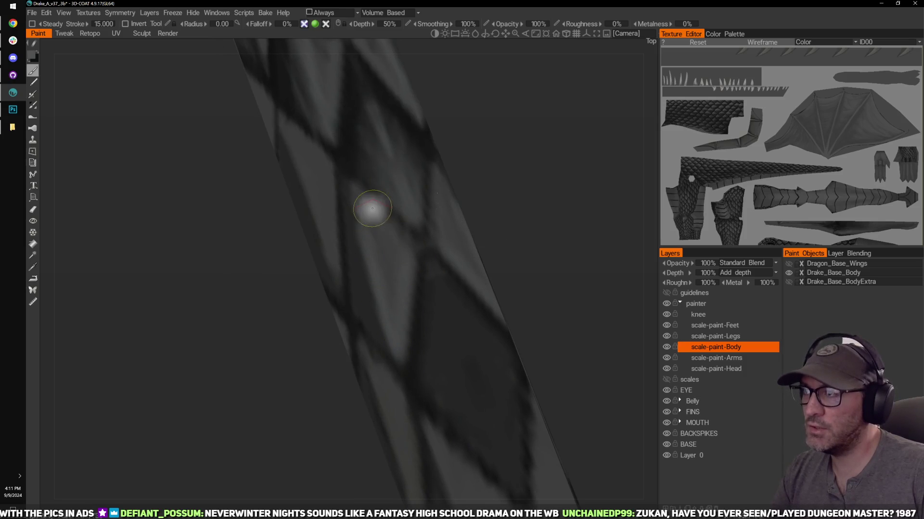
pyautogui.moveTo(516, 201); pyautogui.dragTo(367, 263)
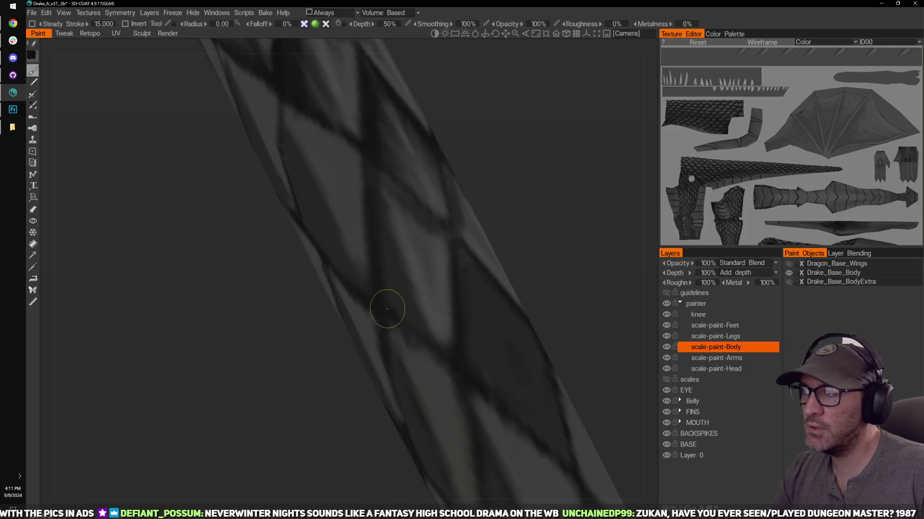
pyautogui.moveTo(511, 213); pyautogui.dragTo(429, 243)
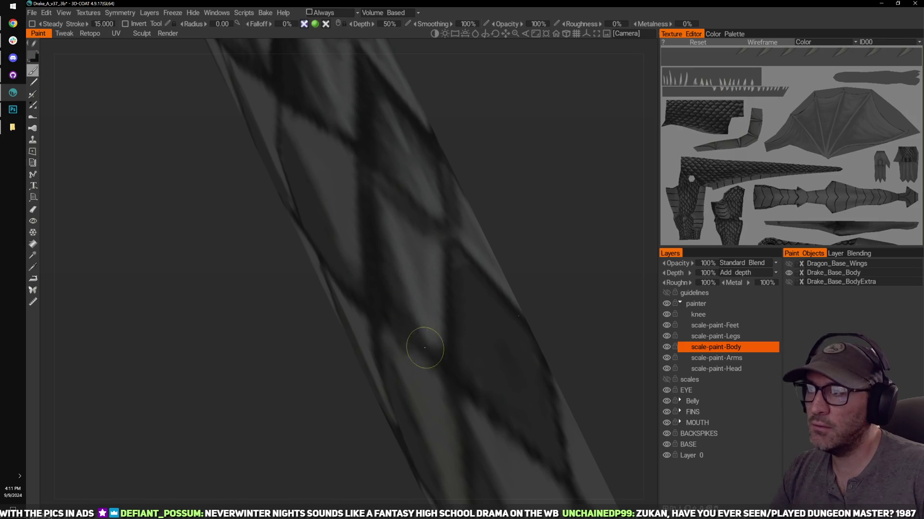
pyautogui.moveTo(552, 255)
pyautogui.mouseDown()
pyautogui.moveTo(491, 263)
pyautogui.moveTo(367, 320)
pyautogui.mouseUp()
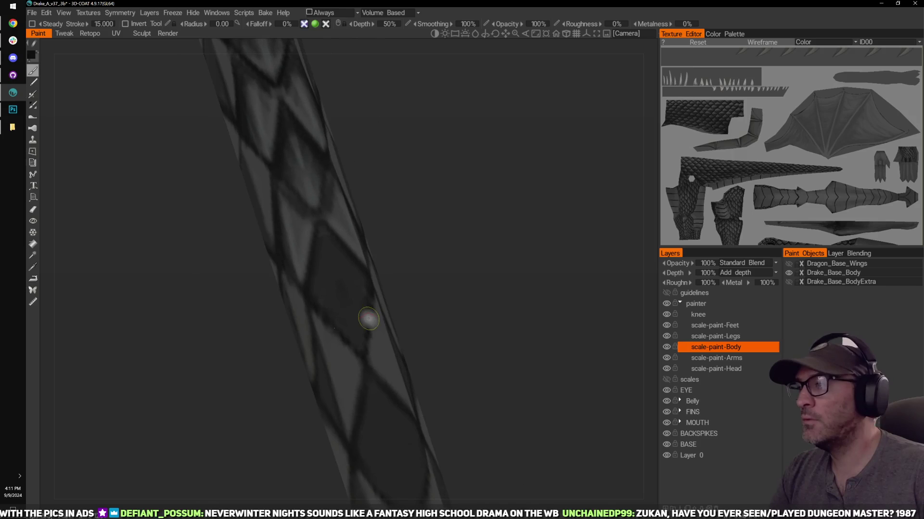
# Step: Paint a light grey streak down the centre of the next dark diamond-shaped top scale towards the tail tip
pyautogui.press('v')
pyautogui.moveTo(327, 248); pyautogui.dragTo(357, 332)
pyautogui.moveTo(423, 255)
pyautogui.mouseDown()
pyautogui.moveTo(394, 260)
pyautogui.moveTo(455, 253)
pyautogui.mouseUp()
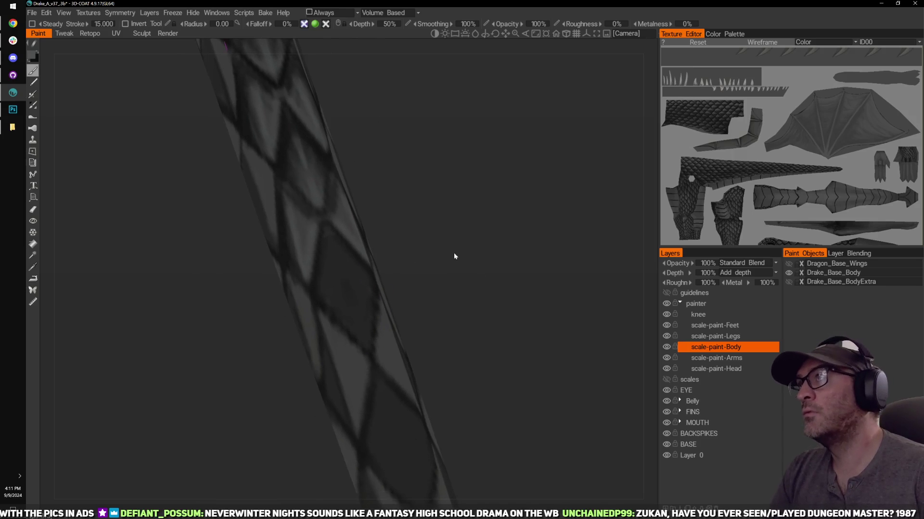
pyautogui.moveTo(448, 220); pyautogui.dragTo(446, 212)
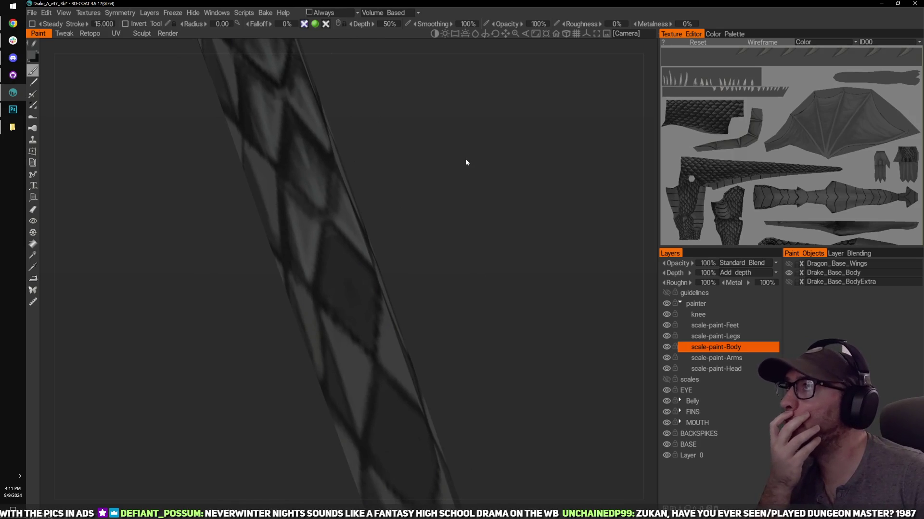
pyautogui.moveTo(396, 276); pyautogui.dragTo(385, 294)
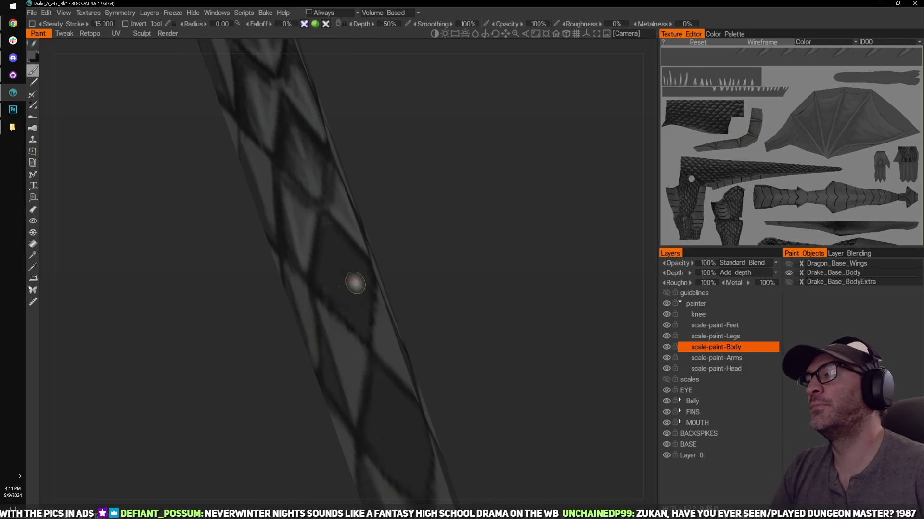
pyautogui.moveTo(413, 265); pyautogui.dragTo(440, 255)
pyautogui.moveTo(405, 252); pyautogui.dragTo(439, 204, button='middle')
pyautogui.moveTo(439, 204); pyautogui.dragTo(483, 194, button='right')
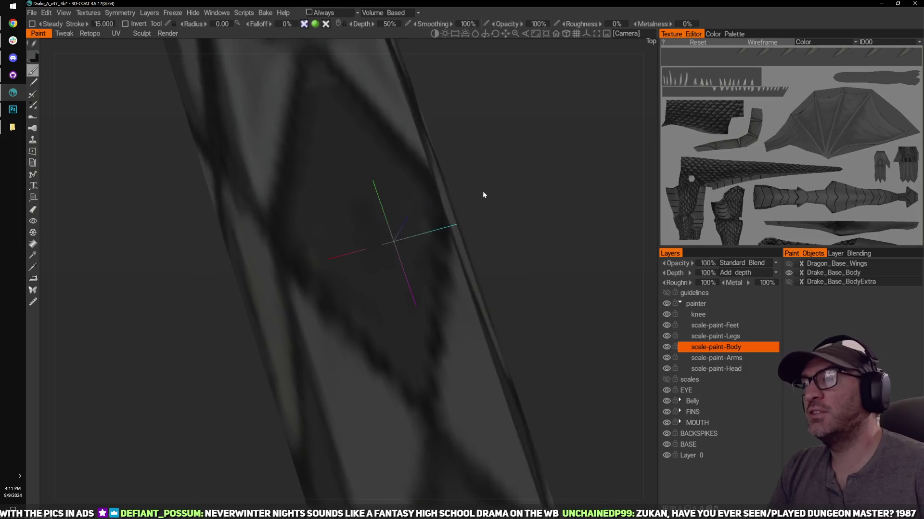
pyautogui.moveTo(483, 191); pyautogui.dragTo(458, 247)
pyautogui.moveTo(351, 196); pyautogui.dragTo(386, 313)
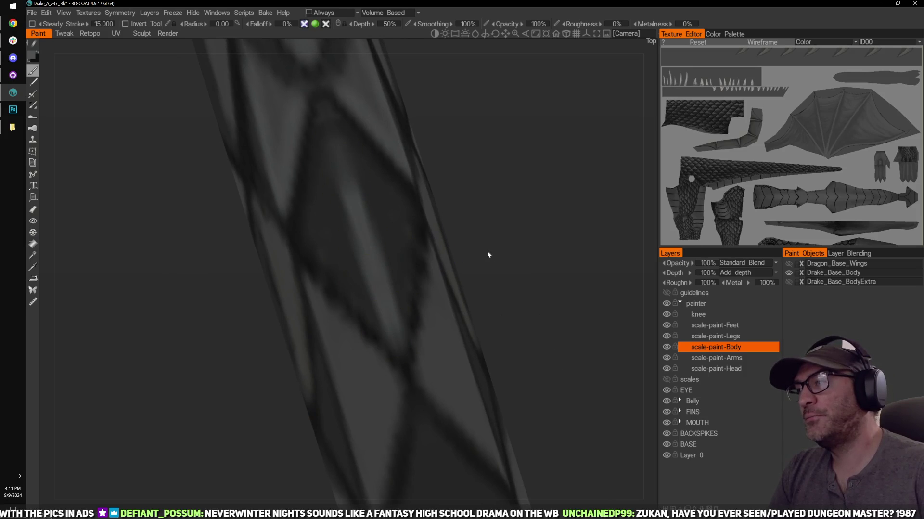
# Step: Add softer grey streaks on both sides of that diamond scale's central highlight, towards its lower point
pyautogui.moveTo(502, 231); pyautogui.dragTo(460, 195)
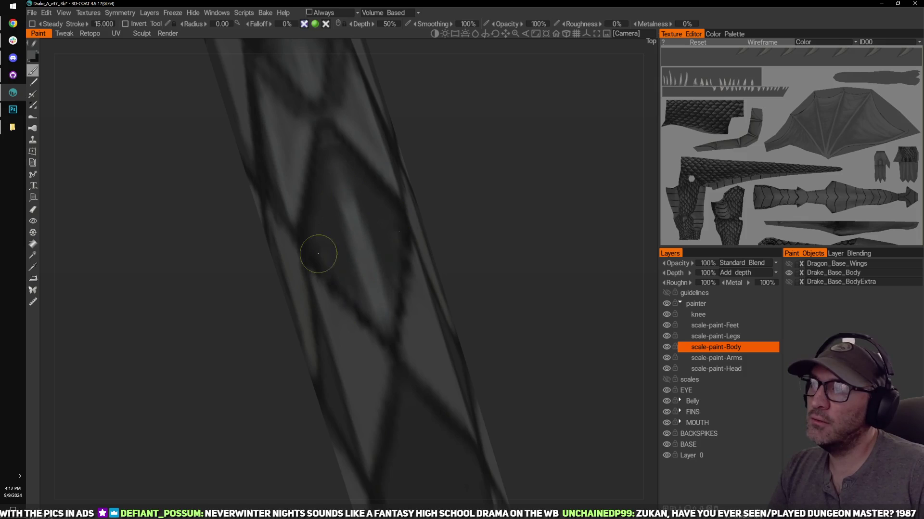
pyautogui.moveTo(318, 253); pyautogui.dragTo(321, 262)
pyautogui.moveTo(371, 320)
pyautogui.mouseDown()
pyautogui.moveTo(363, 311)
pyautogui.moveTo(372, 311)
pyautogui.mouseUp()
pyautogui.moveTo(458, 216); pyautogui.dragTo(491, 235, button='middle')
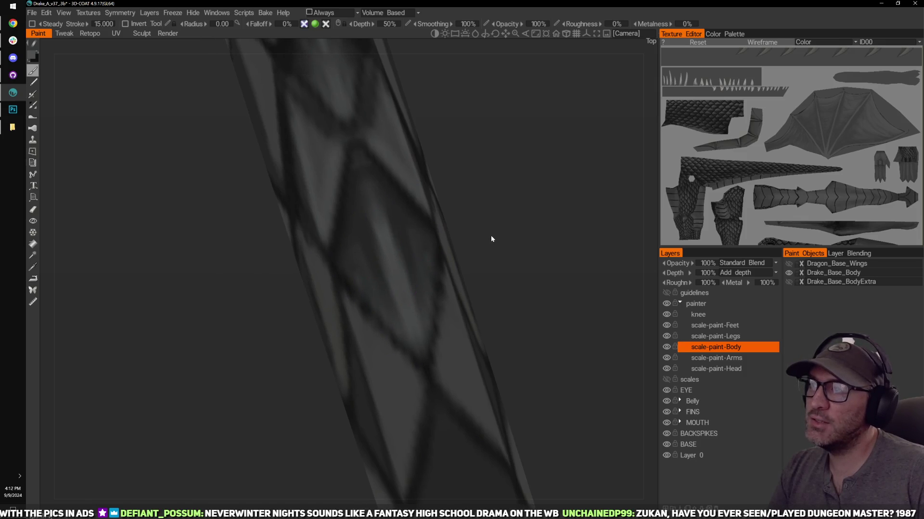
pyautogui.moveTo(463, 251); pyautogui.dragTo(346, 239)
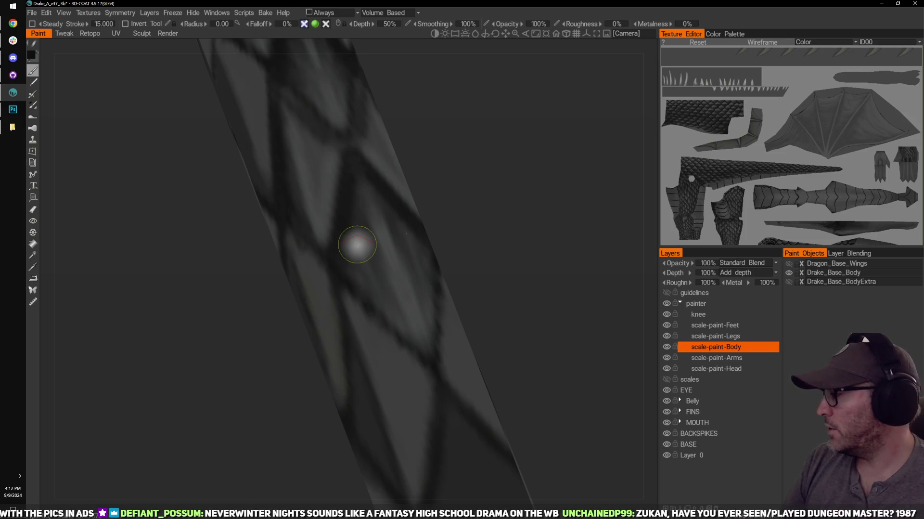
# Step: Darken the streaked diamond scale's upper edges and blend the gap below the point of the preceding top scale
pyautogui.moveTo(412, 191)
pyautogui.mouseDown()
pyautogui.moveTo(471, 131)
pyautogui.moveTo(370, 135)
pyautogui.mouseUp()
pyautogui.moveTo(408, 260); pyautogui.dragTo(421, 227, button='middle')
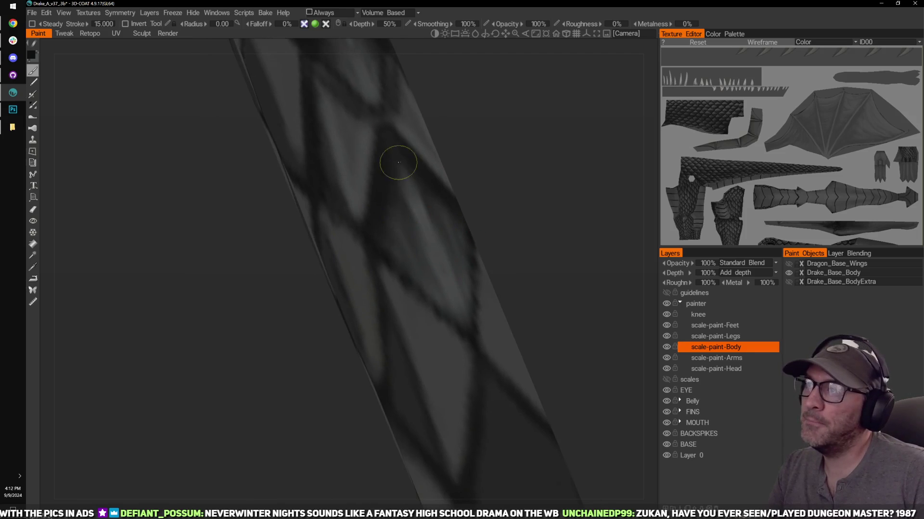
pyautogui.moveTo(477, 222)
pyautogui.mouseDown()
pyautogui.moveTo(539, 220)
pyautogui.moveTo(515, 182)
pyautogui.moveTo(373, 158)
pyautogui.mouseUp()
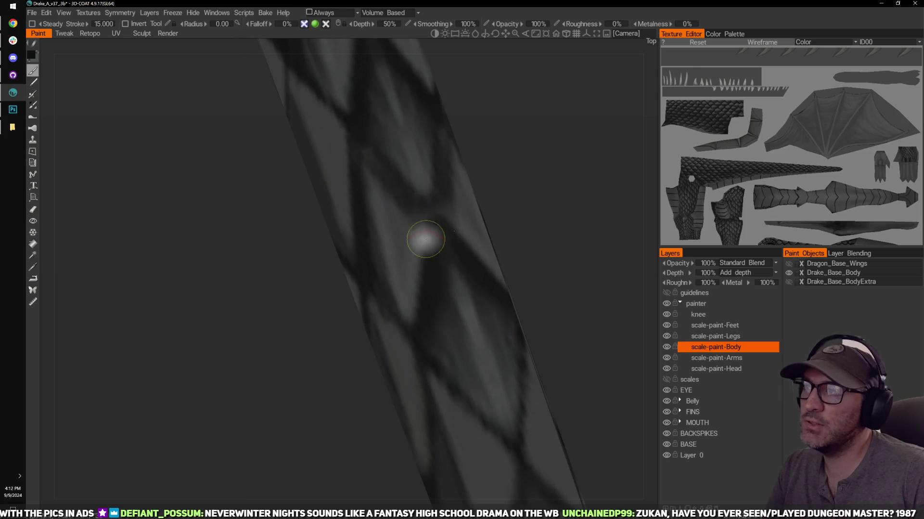
pyautogui.moveTo(506, 255); pyautogui.dragTo(498, 212, button='right')
pyautogui.moveTo(498, 208)
pyautogui.mouseDown()
pyautogui.moveTo(454, 200)
pyautogui.moveTo(474, 226)
pyautogui.moveTo(453, 189)
pyautogui.mouseUp()
pyautogui.moveTo(453, 189); pyautogui.dragTo(462, 192, button='right')
pyautogui.moveTo(608, 276); pyautogui.dragTo(549, 126, button='right')
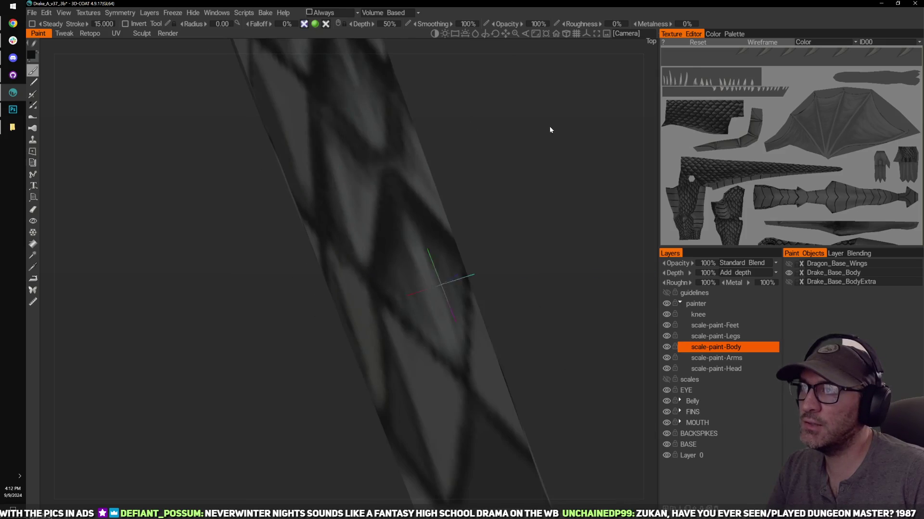
pyautogui.moveTo(549, 125); pyautogui.dragTo(479, 153)
pyautogui.press('v')
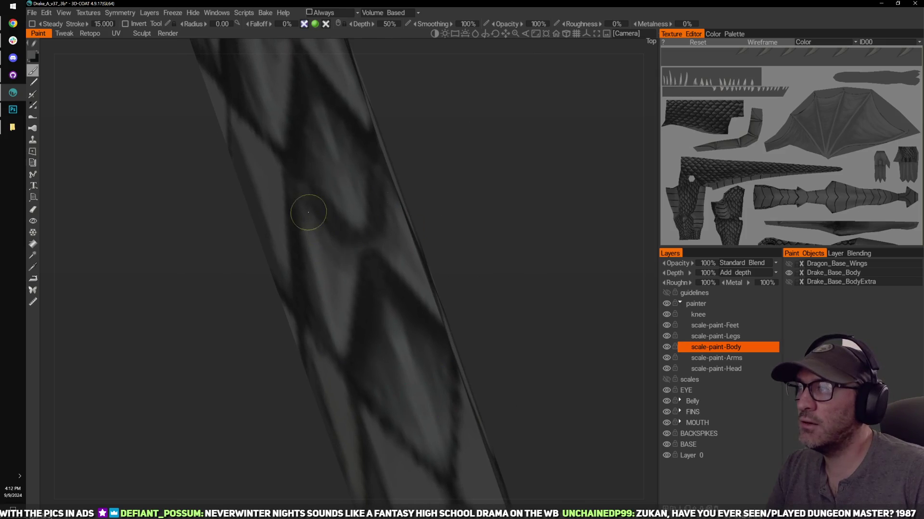
# Step: Paint a light grey streak along the flat scale just beyond the newly streaked diamond, down to its point
pyautogui.moveTo(457, 202)
pyautogui.mouseDown()
pyautogui.moveTo(477, 150)
pyautogui.moveTo(481, 230)
pyautogui.mouseUp()
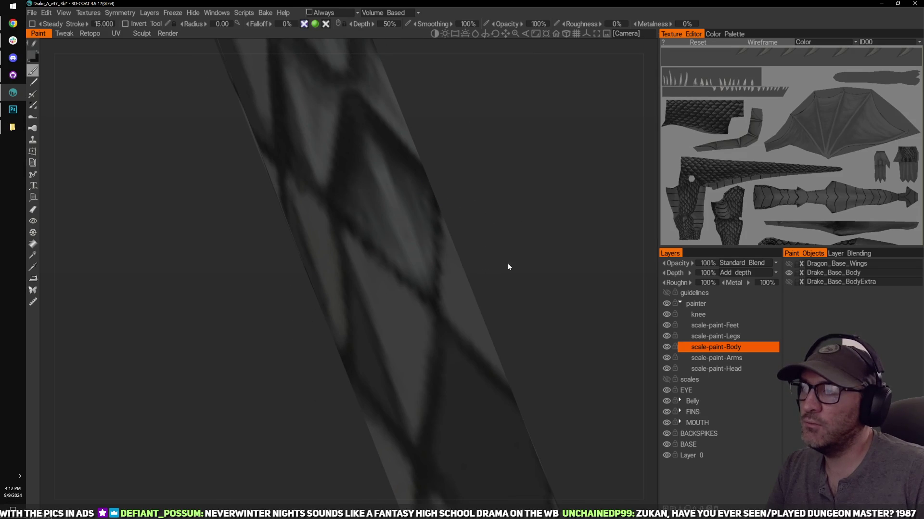
pyautogui.moveTo(508, 266); pyautogui.dragTo(431, 216)
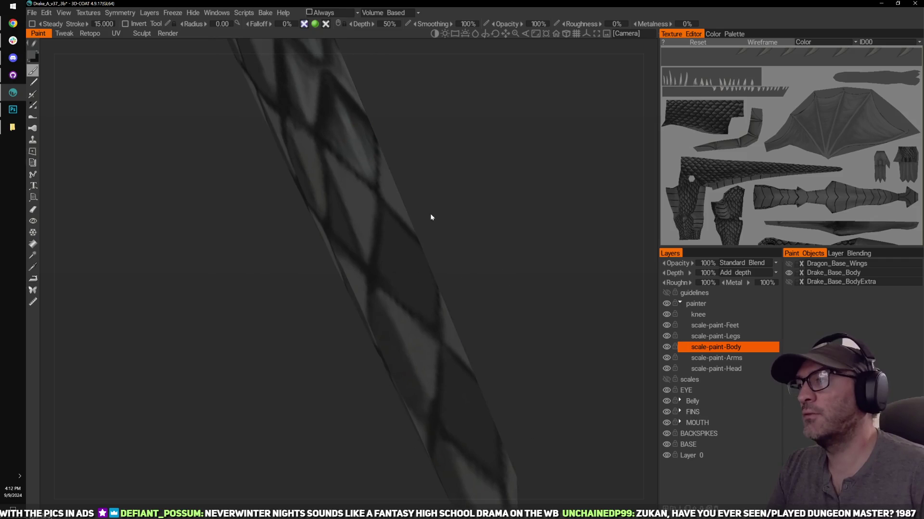
pyautogui.press('v')
pyautogui.moveTo(456, 178); pyautogui.dragTo(471, 192)
pyautogui.scroll(4, 471, 192)
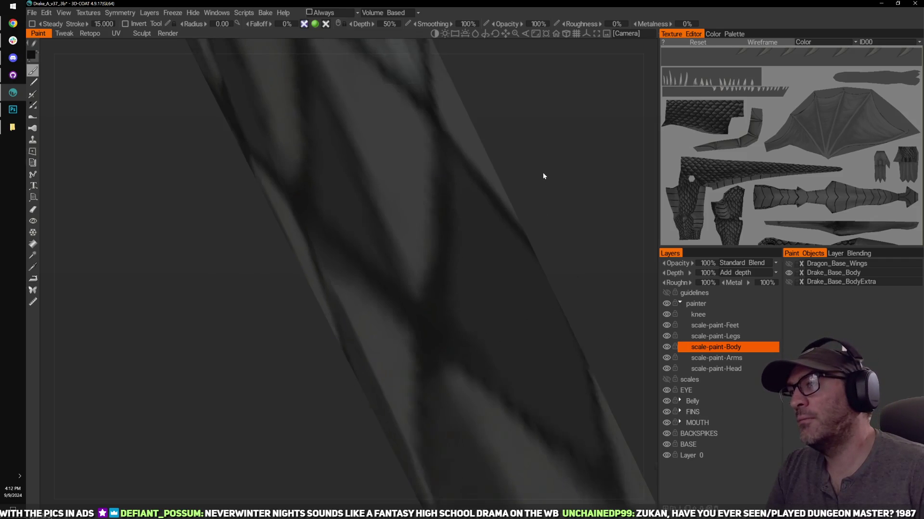
pyautogui.moveTo(543, 172); pyautogui.dragTo(399, 282, button='right')
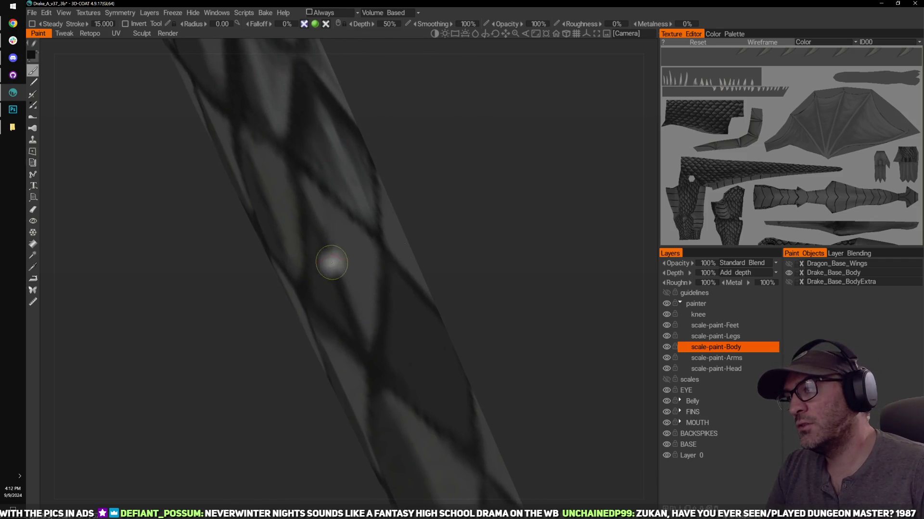
pyautogui.press('v')
pyautogui.moveTo(321, 236); pyautogui.dragTo(350, 325)
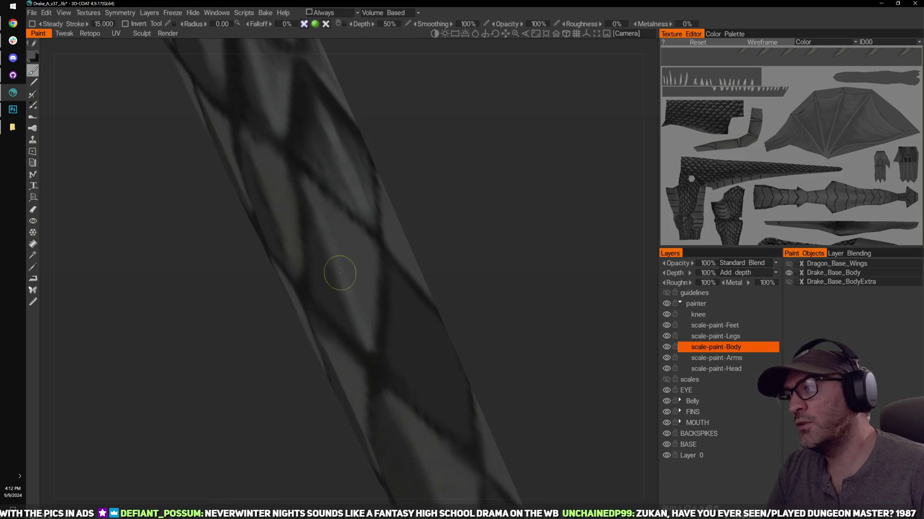
# Step: Broaden the flat scale's highlight along its upper edge and brighten its lower interior
pyautogui.scroll(3, 488, 226)
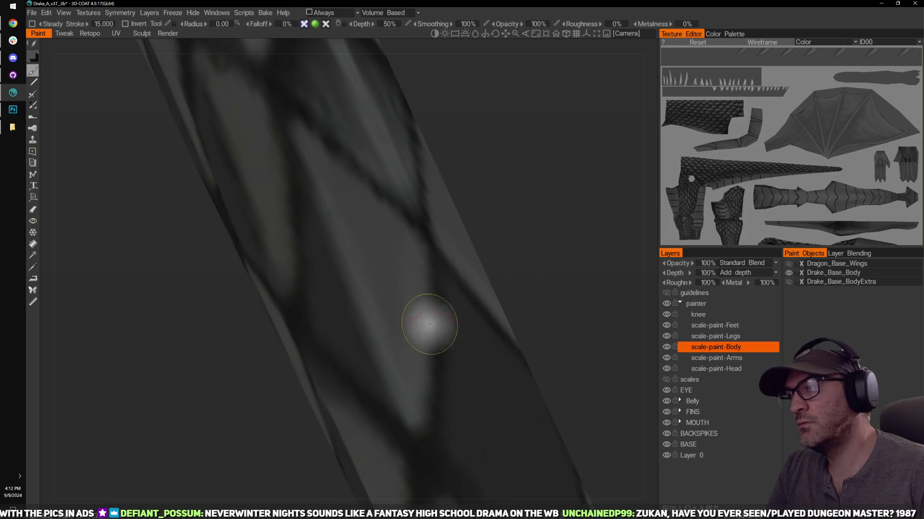
pyautogui.scroll(-5, 411, 307)
pyautogui.scroll(4, 447, 232)
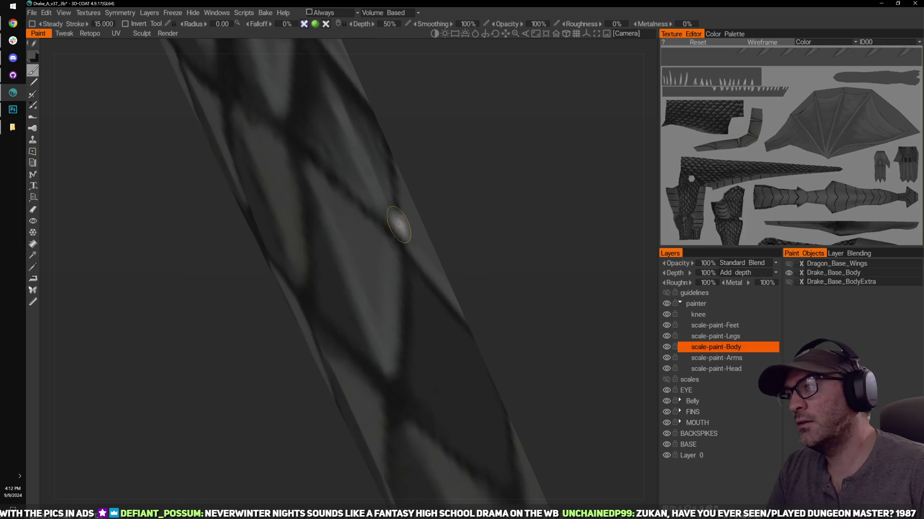
pyautogui.moveTo(482, 189); pyautogui.dragTo(496, 192)
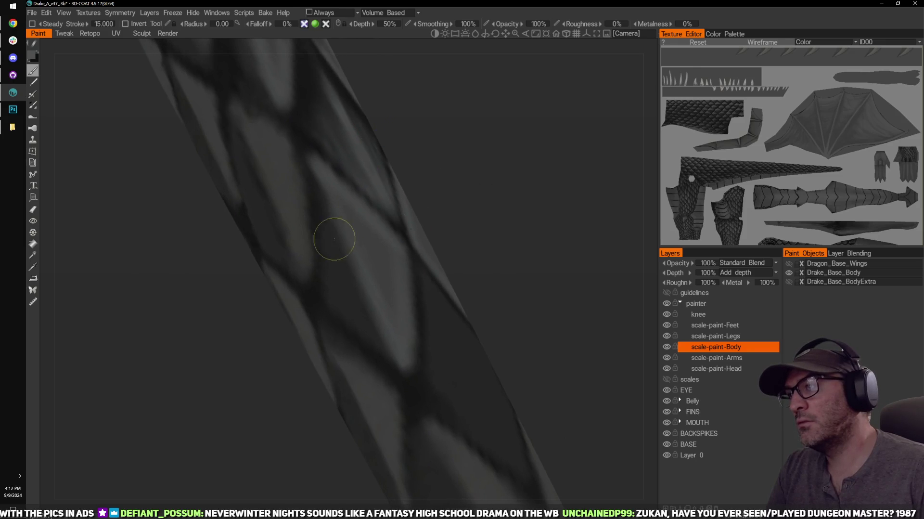
pyautogui.moveTo(333, 212); pyautogui.dragTo(331, 307)
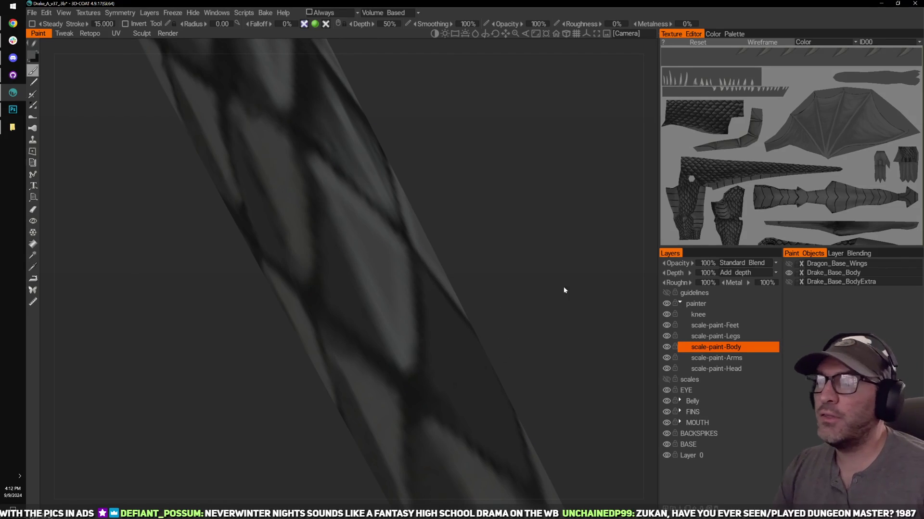
# Step: Darken the shadow gap along the lower side of the highlighted flat scale
pyautogui.moveTo(527, 206)
pyautogui.mouseDown()
pyautogui.moveTo(526, 181)
pyautogui.moveTo(515, 206)
pyautogui.moveTo(472, 192)
pyautogui.moveTo(523, 227)
pyautogui.moveTo(494, 219)
pyautogui.mouseUp()
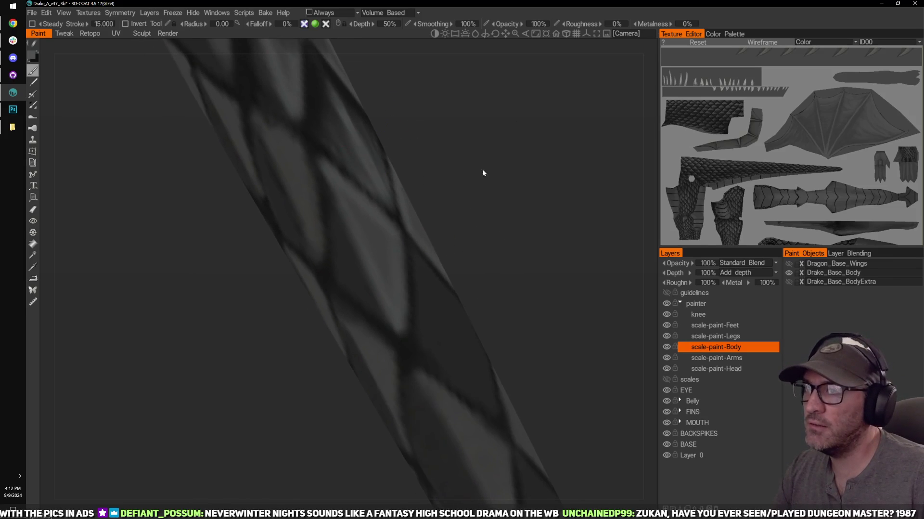
pyautogui.moveTo(476, 258)
pyautogui.mouseDown()
pyautogui.moveTo(499, 229)
pyautogui.moveTo(394, 191)
pyautogui.moveTo(448, 206)
pyautogui.mouseUp()
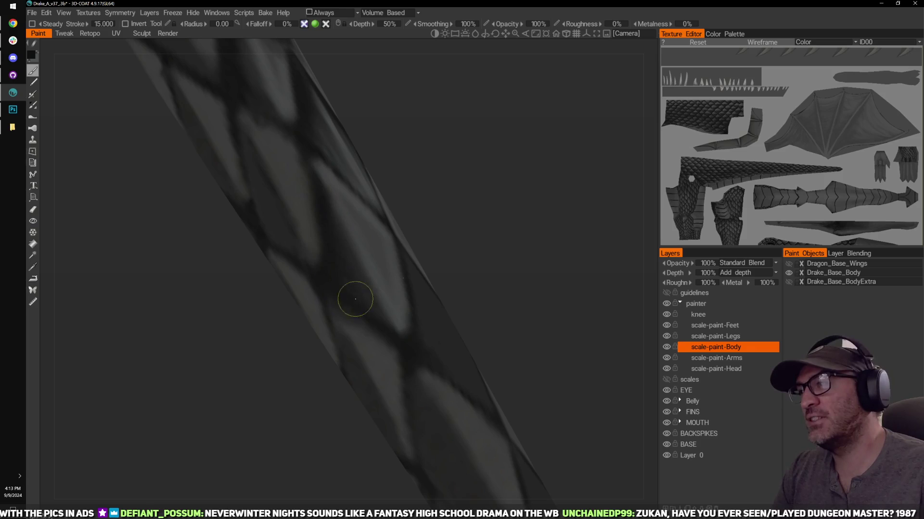
pyautogui.keyDown('alt'); pyautogui.moveTo(339, 276); pyautogui.dragTo(379, 284); pyautogui.keyUp('alt')
pyautogui.moveTo(378, 241)
pyautogui.keyDown('alt'); pyautogui.mouseDown()
pyautogui.moveTo(460, 228)
pyautogui.moveTo(415, 221)
pyautogui.mouseUp(); pyautogui.keyUp('alt')
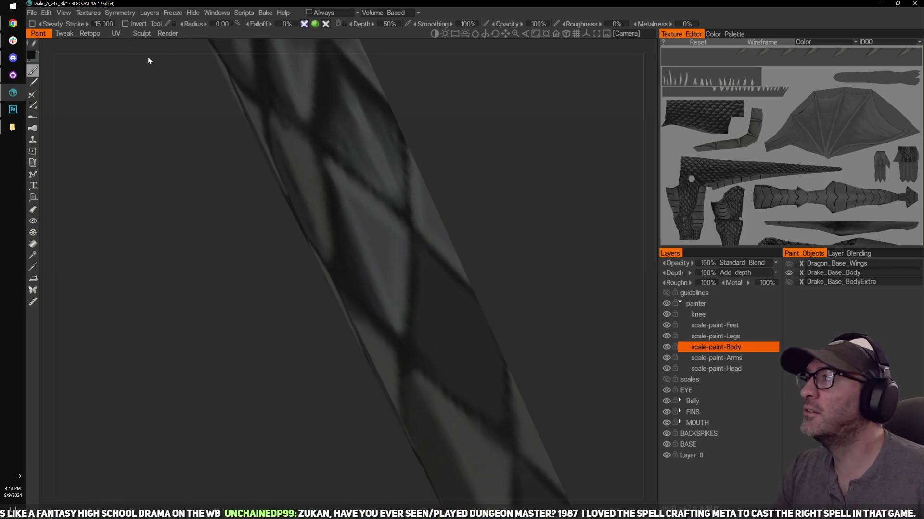
# Step: Save the scene as a new version named Drake_A_v38_.3b in the Drake folder
pyautogui.click(46, 14)
pyautogui.moveTo(34, 15)
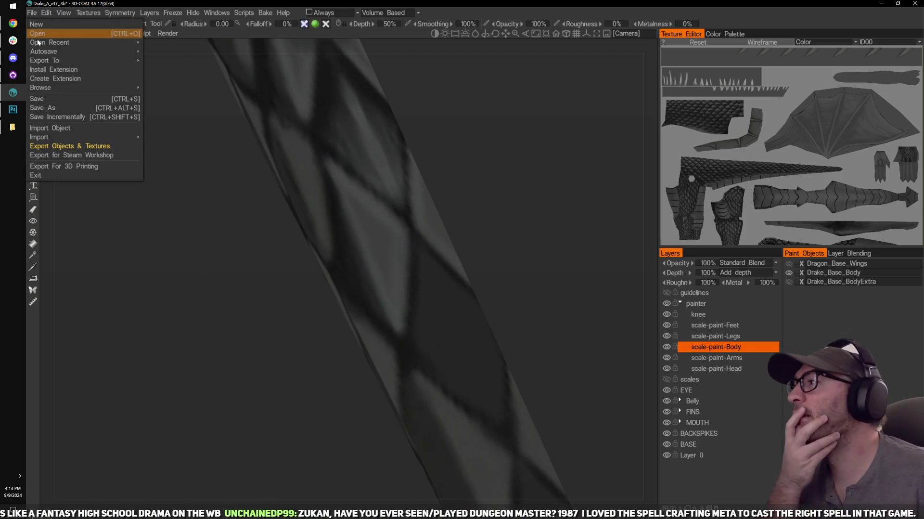
pyautogui.click(42, 107)
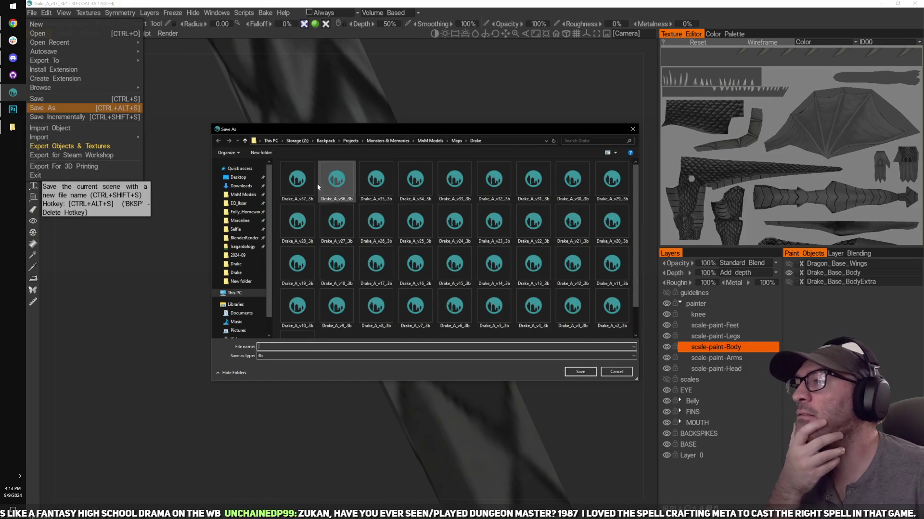
pyautogui.doubleClick(276, 346)
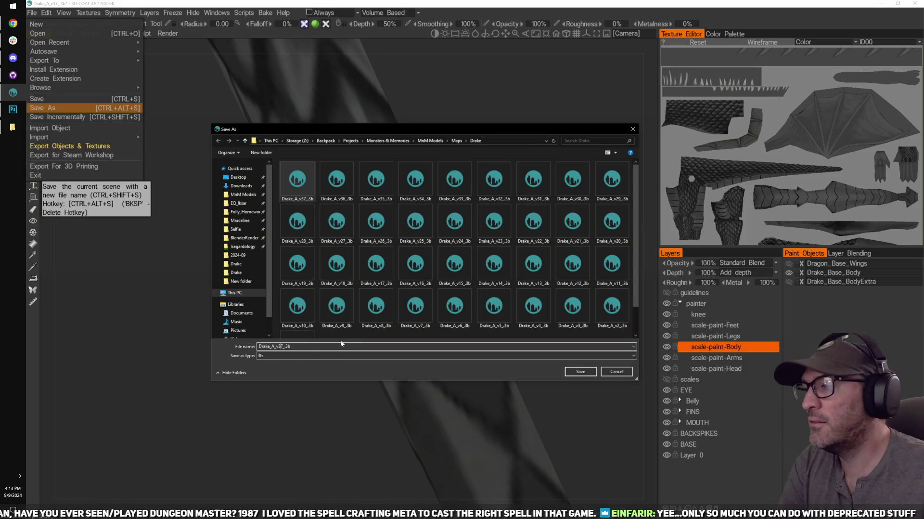
pyautogui.write('8')
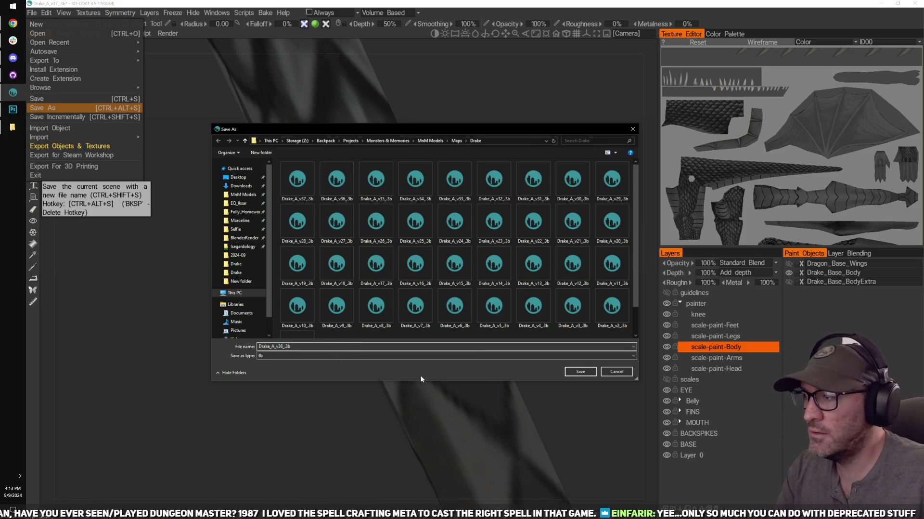
pyautogui.click(580, 372)
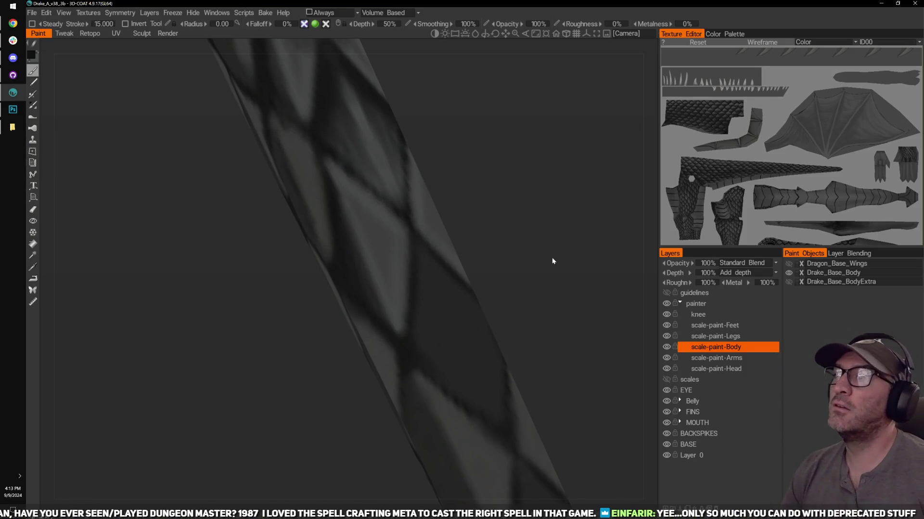
# Step: Darken the upper corner and upper edges of the next unpainted diamond-shaped top scale towards the tail tip
pyautogui.moveTo(553, 258)
pyautogui.mouseDown()
pyautogui.moveTo(563, 272)
pyautogui.moveTo(539, 252)
pyautogui.mouseUp()
pyautogui.scroll(-2, 475, 262)
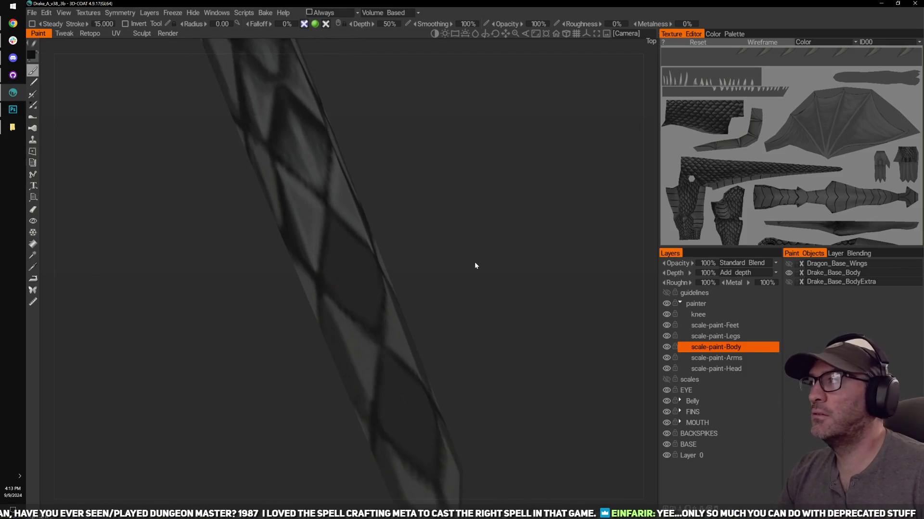
pyautogui.moveTo(475, 261); pyautogui.dragTo(457, 231)
pyautogui.scroll(2, 422, 228)
pyautogui.moveTo(423, 231)
pyautogui.mouseDown(button='right')
pyautogui.moveTo(408, 197)
pyautogui.moveTo(411, 216)
pyautogui.mouseUp(button='right')
pyautogui.moveTo(346, 251); pyautogui.dragTo(341, 231)
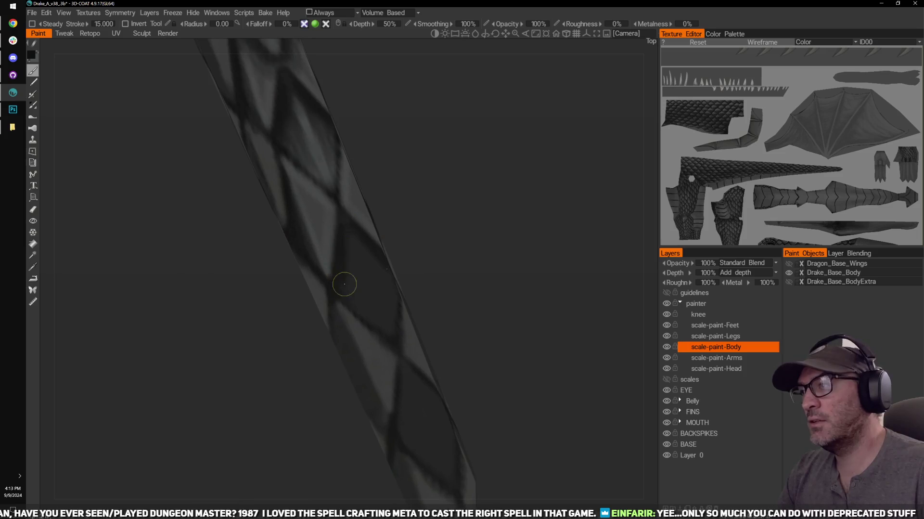
pyautogui.keyDown('alt'); pyautogui.moveTo(375, 278); pyautogui.dragTo(429, 254); pyautogui.keyUp('alt')
# Step: Paint light grey streaks into the lower half of that darkened diamond scale, fanning towards its point
pyautogui.press('x')
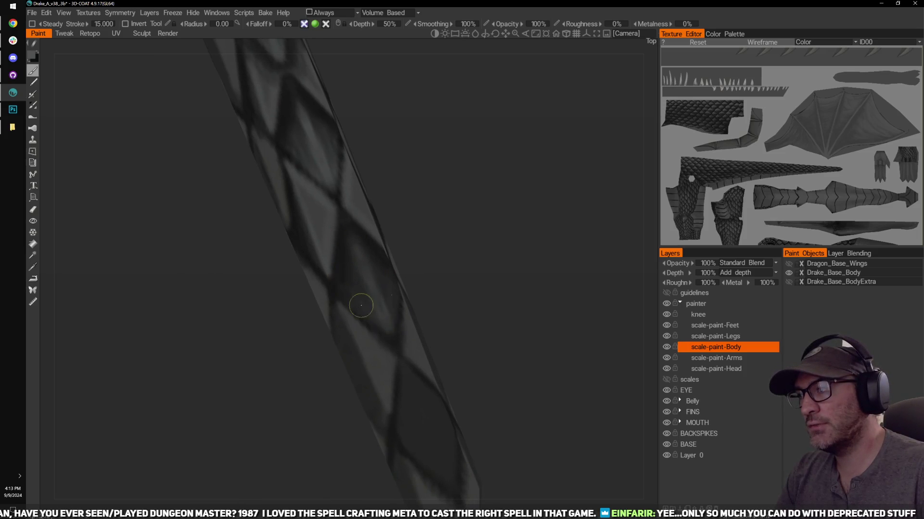
pyautogui.scroll(-2, 367, 313)
pyautogui.scroll(2, 340, 278)
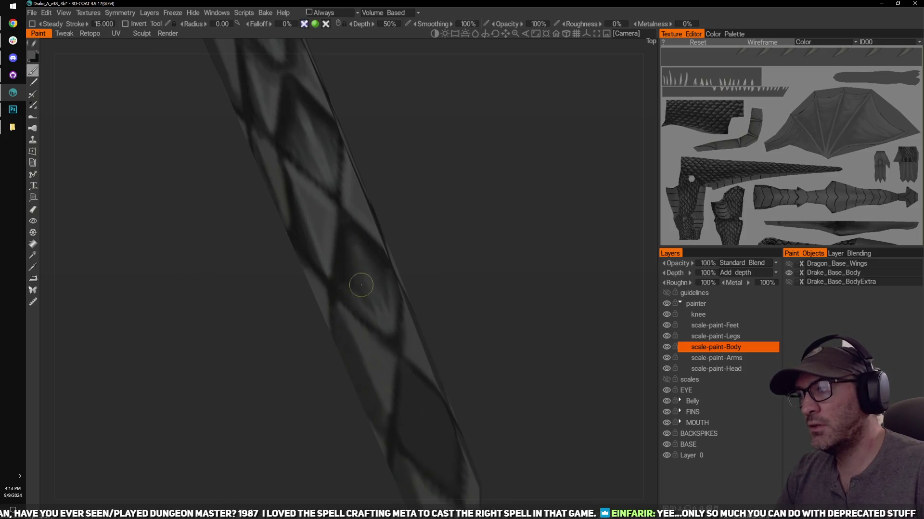
pyautogui.moveTo(428, 318); pyautogui.dragTo(409, 303)
pyautogui.press('x')
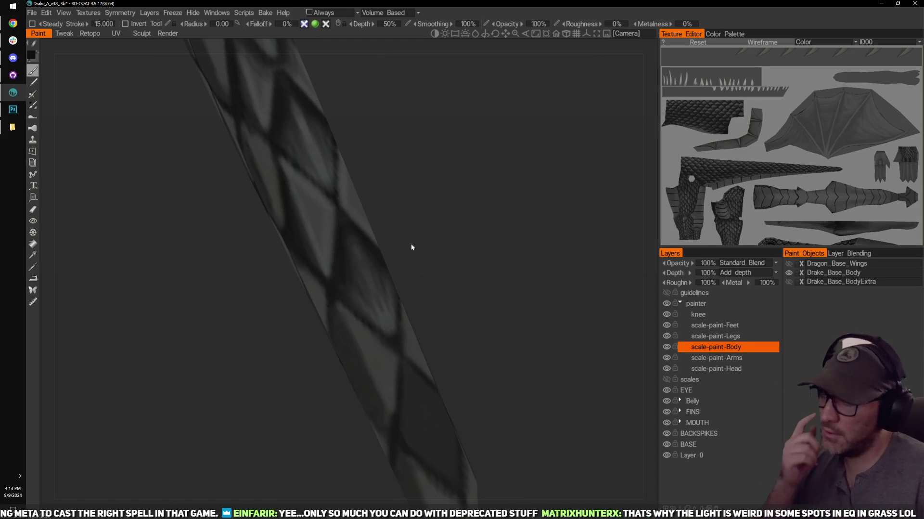
pyautogui.scroll(-2, 413, 255)
pyautogui.scroll(2, 452, 207)
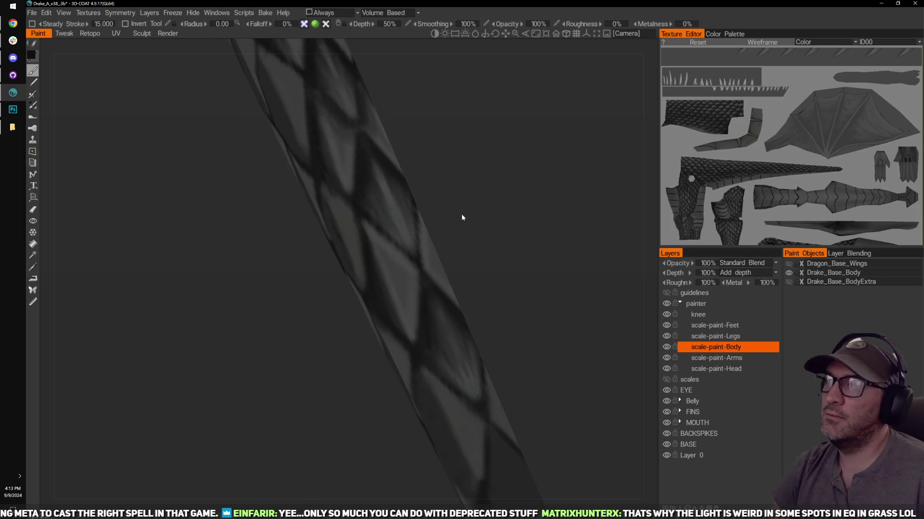
# Step: Darken the upper corner of the next unpainted side scale towards the tail tip and add a soft light grey streak below it
pyautogui.moveTo(481, 235)
pyautogui.mouseDown()
pyautogui.moveTo(486, 196)
pyautogui.moveTo(460, 200)
pyautogui.moveTo(476, 192)
pyautogui.moveTo(478, 175)
pyautogui.moveTo(467, 192)
pyautogui.mouseUp()
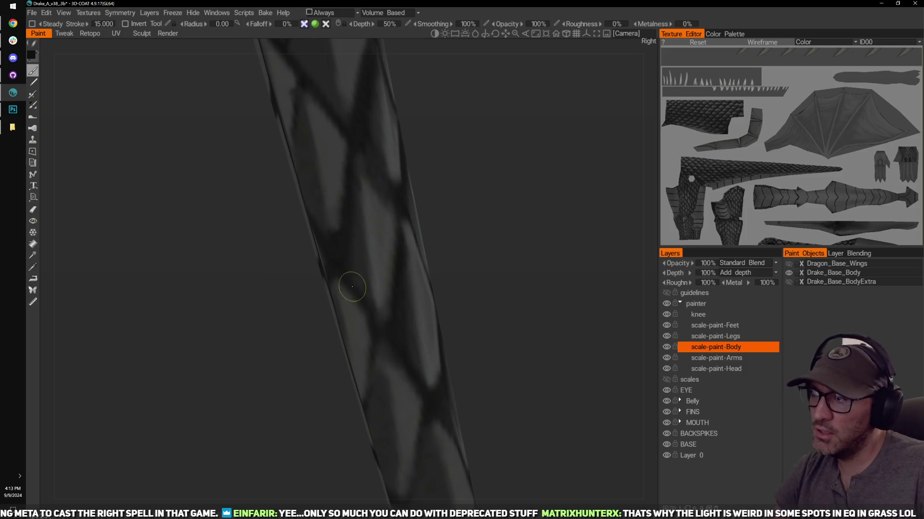
pyautogui.keyDown('alt'); pyautogui.moveTo(400, 278); pyautogui.dragTo(379, 279); pyautogui.keyUp('alt')
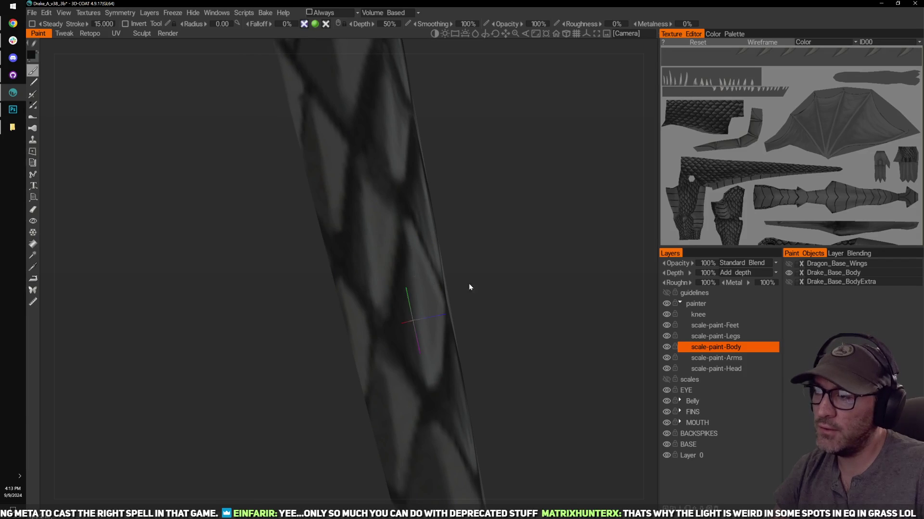
pyautogui.moveTo(469, 283); pyautogui.dragTo(485, 267, button='right')
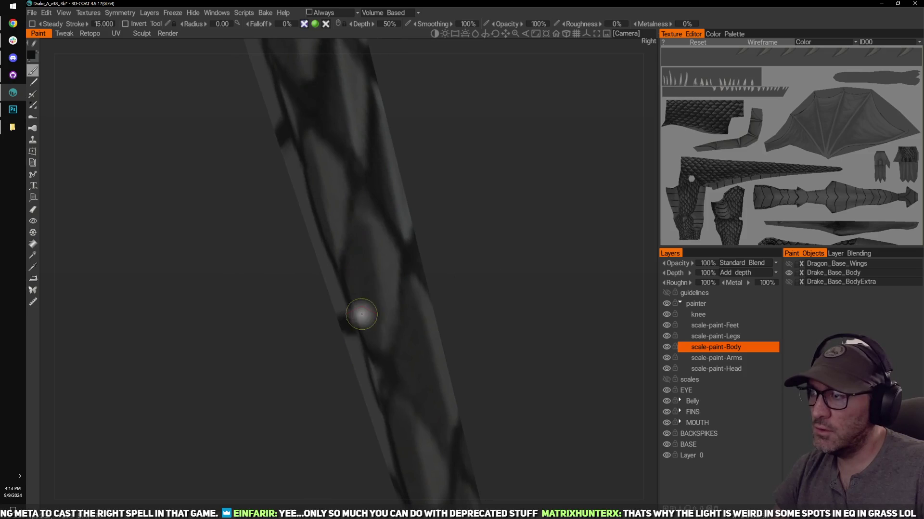
pyautogui.moveTo(408, 253); pyautogui.dragTo(379, 232, button='right')
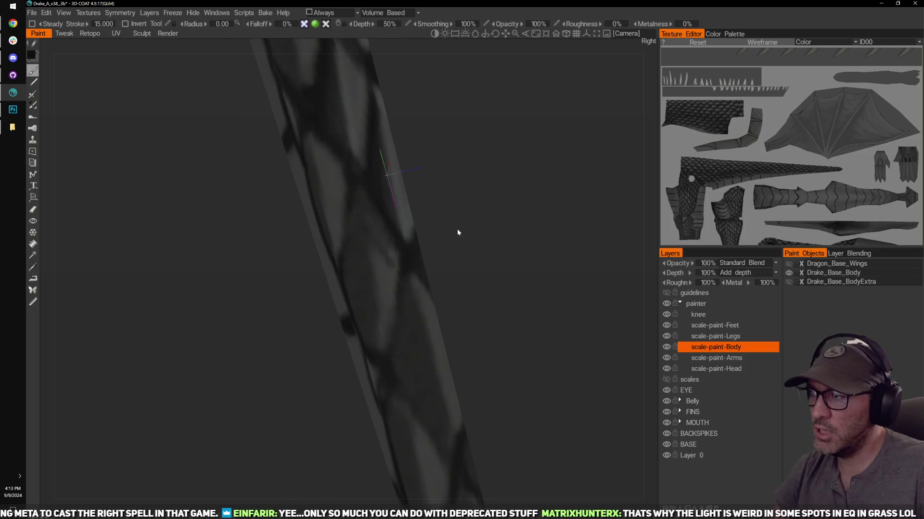
pyautogui.moveTo(457, 232)
pyautogui.mouseDown(button='right')
pyautogui.moveTo(374, 208)
pyautogui.moveTo(355, 221)
pyautogui.mouseUp(button='right')
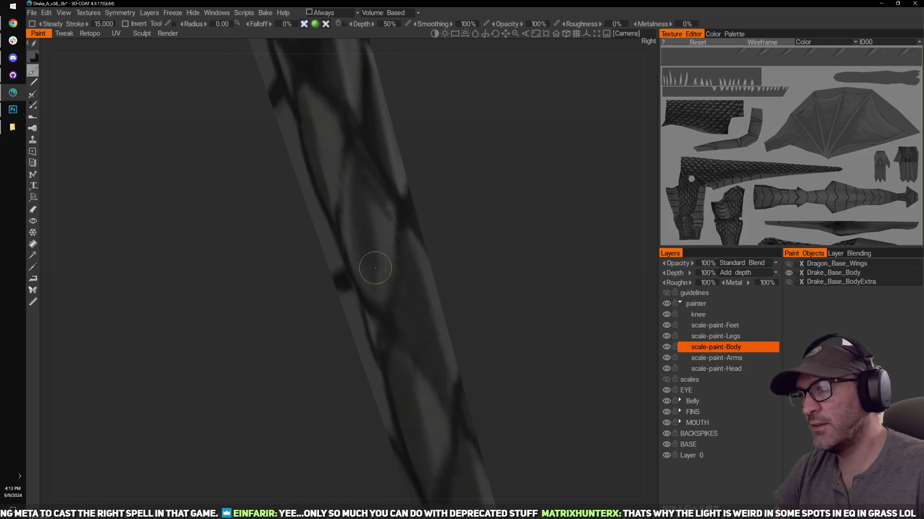
# Step: Paint light grey streaks down the middle of the second-to-last side scale before the tail tip
pyautogui.moveTo(381, 292); pyautogui.dragTo(397, 280, button='right')
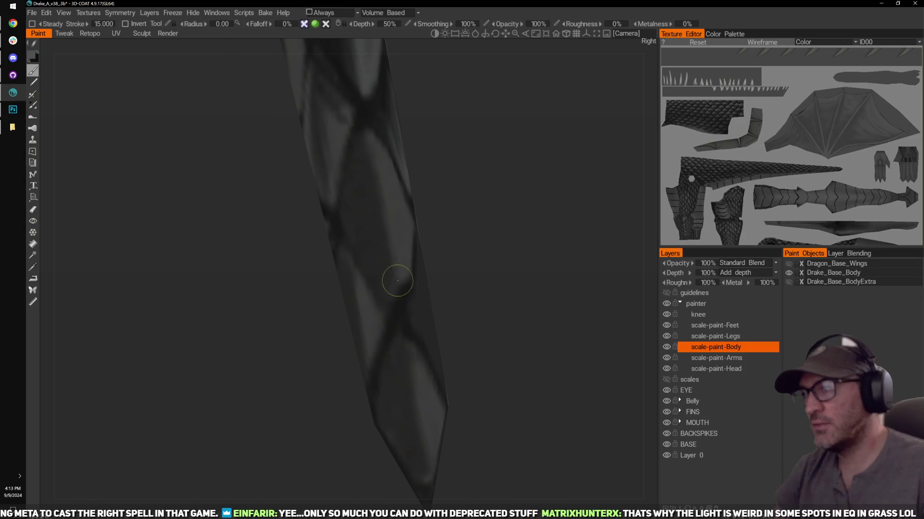
pyautogui.moveTo(384, 202); pyautogui.dragTo(392, 298)
pyautogui.moveTo(457, 252); pyautogui.dragTo(440, 258)
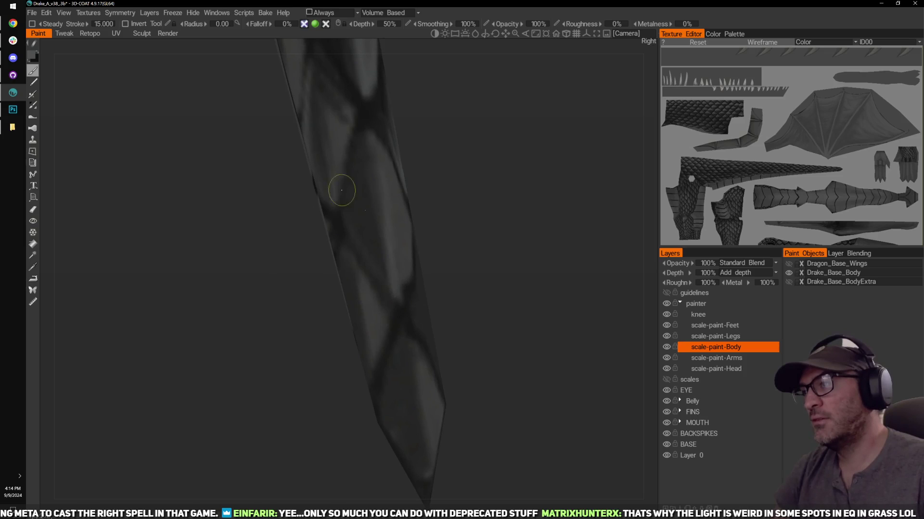
pyautogui.moveTo(414, 290); pyautogui.dragTo(382, 287, button='right')
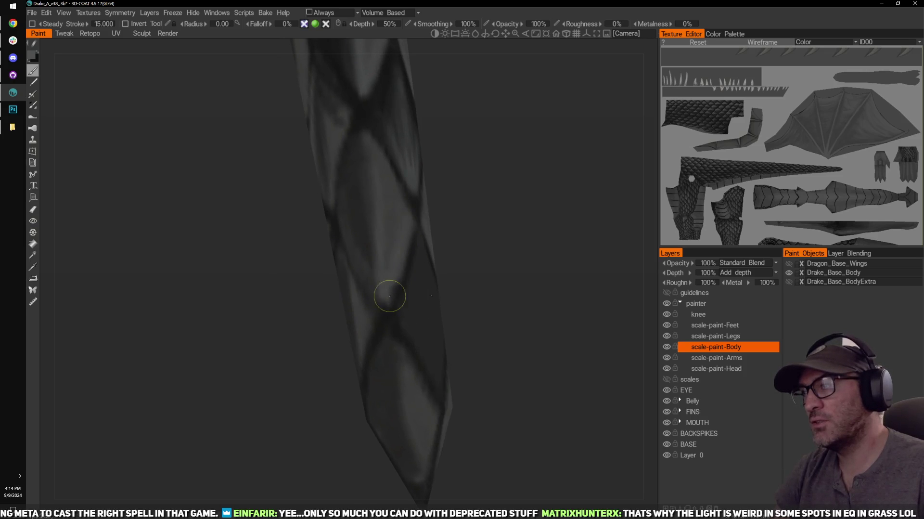
# Step: Paint light grey streaks down the centre of the last diamond-shaped top scale and darken its upper edges
pyautogui.moveTo(390, 208)
pyautogui.mouseDown(button='right')
pyautogui.moveTo(485, 252)
pyautogui.moveTo(461, 237)
pyautogui.moveTo(505, 202)
pyautogui.mouseUp(button='right')
pyautogui.moveTo(505, 202); pyautogui.dragTo(453, 228)
pyautogui.moveTo(453, 228); pyautogui.dragTo(349, 321, button='right')
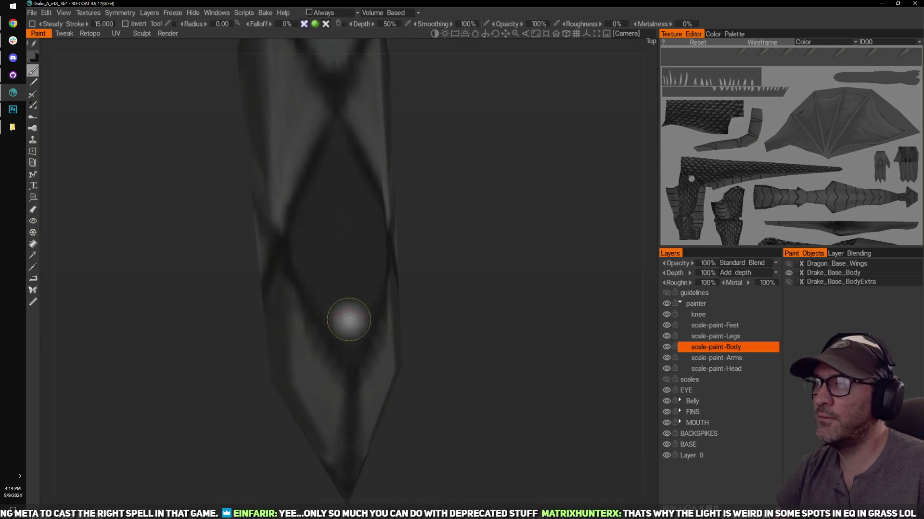
pyautogui.moveTo(335, 207)
pyautogui.mouseDown()
pyautogui.moveTo(347, 296)
pyautogui.moveTo(324, 251)
pyautogui.moveTo(301, 268)
pyautogui.moveTo(313, 214)
pyautogui.moveTo(337, 233)
pyautogui.mouseUp()
pyautogui.press('x')
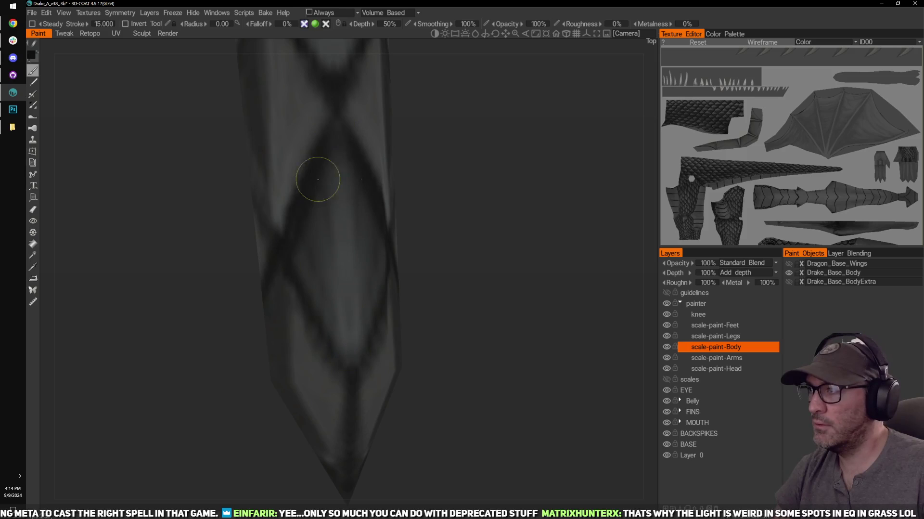
# Step: Darken the upper corner and edges of the last pointed side scale at the tail tip
pyautogui.moveTo(435, 217); pyautogui.dragTo(471, 244)
pyautogui.moveTo(471, 244); pyautogui.dragTo(433, 269, button='right')
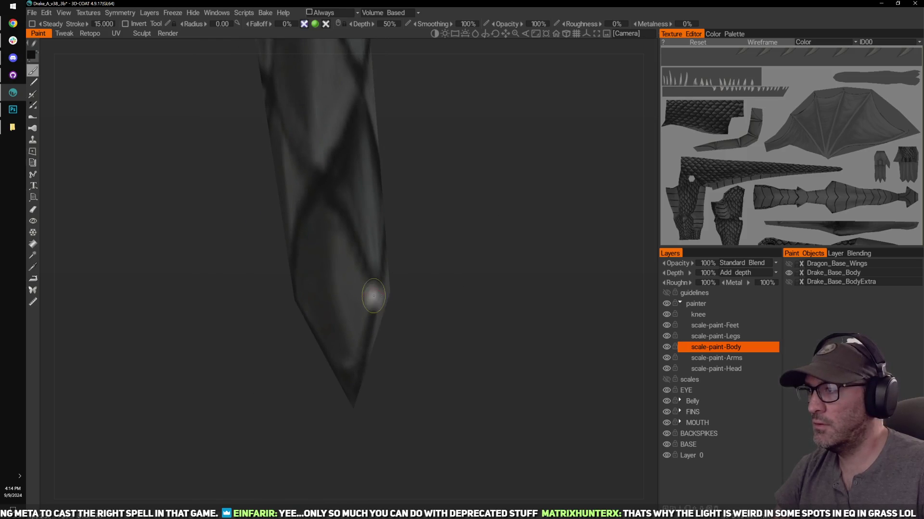
pyautogui.moveTo(428, 275); pyautogui.dragTo(453, 268)
pyautogui.moveTo(453, 268); pyautogui.dragTo(340, 267, button='right')
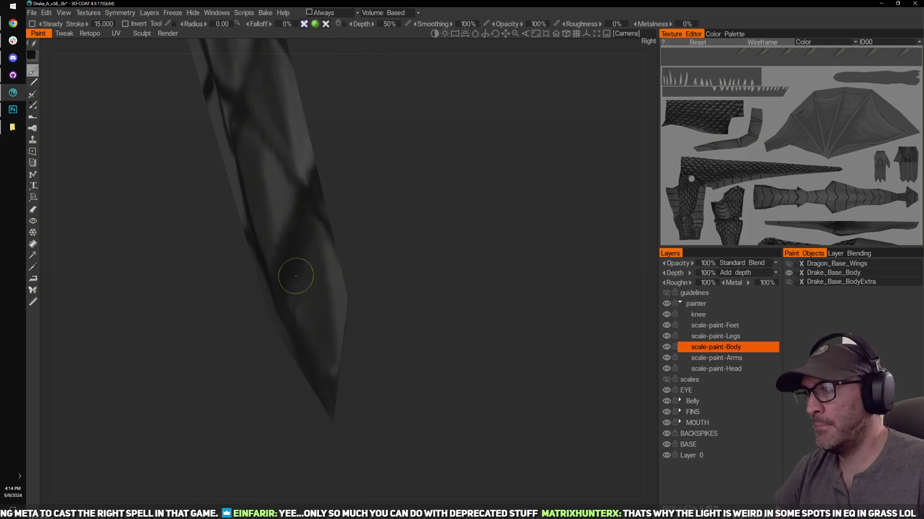
# Step: Paint light grey streaks along the length of the last pointed side scale at the tail tip
pyautogui.press('x')
pyautogui.moveTo(370, 308); pyautogui.dragTo(315, 302)
pyautogui.moveTo(398, 283); pyautogui.dragTo(346, 294)
pyautogui.moveTo(409, 301); pyautogui.dragTo(375, 310)
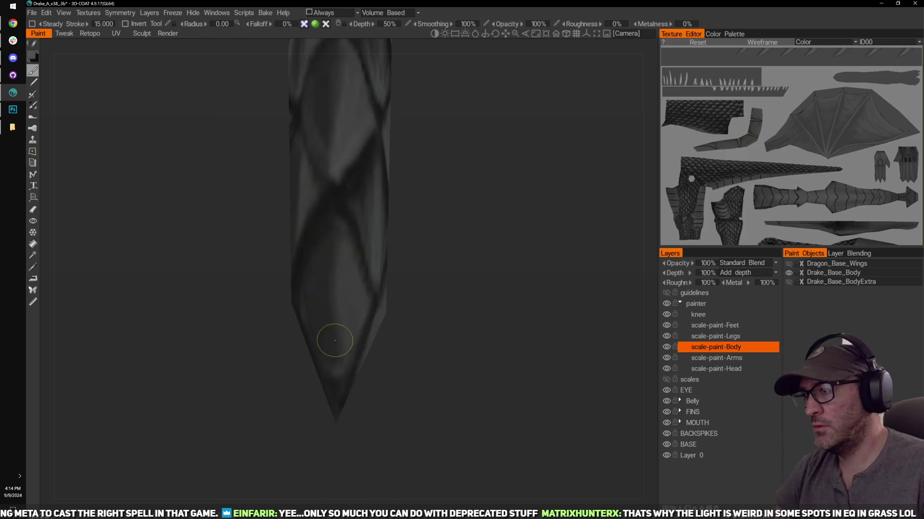
pyautogui.moveTo(334, 340)
pyautogui.mouseDown()
pyautogui.moveTo(330, 365)
pyautogui.moveTo(333, 248)
pyautogui.mouseUp()
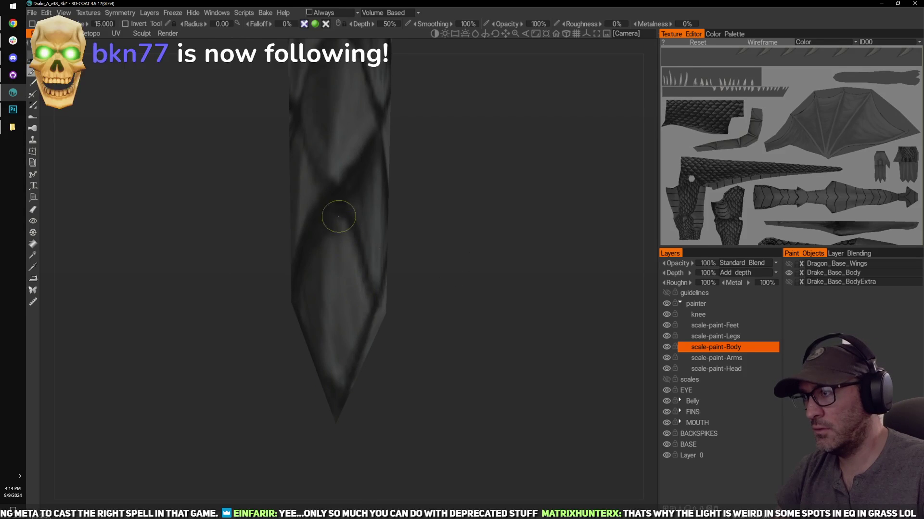
# Step: Paint light grey streaks down the last scale bordering the belly plates near the tail tip and darken its upper corner
pyautogui.moveTo(436, 333); pyautogui.dragTo(480, 288)
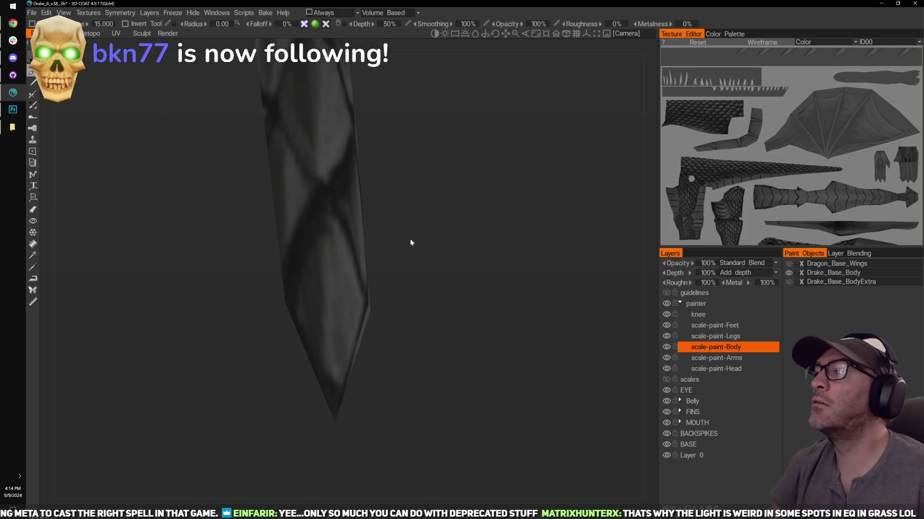
pyautogui.moveTo(433, 260); pyautogui.dragTo(307, 239)
pyautogui.moveTo(424, 222)
pyautogui.mouseDown()
pyautogui.moveTo(463, 216)
pyautogui.moveTo(449, 221)
pyautogui.mouseUp()
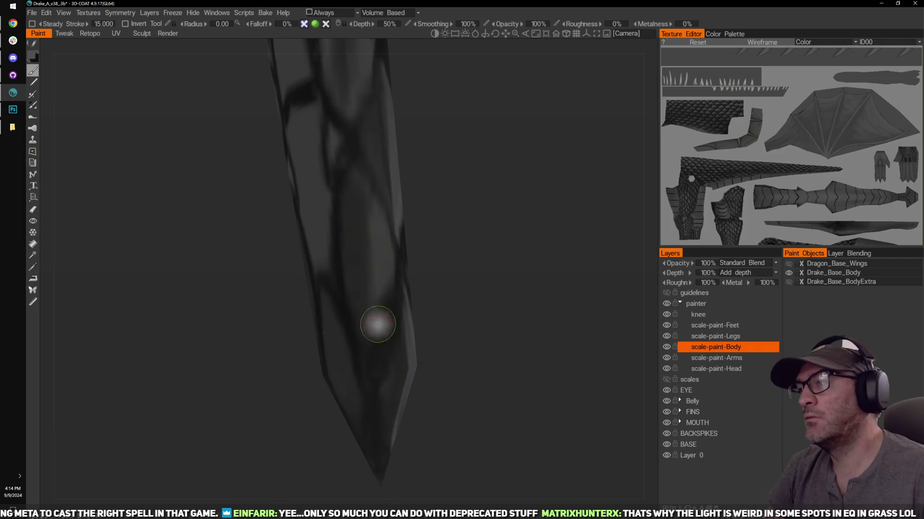
pyautogui.moveTo(370, 206); pyautogui.dragTo(369, 328)
pyautogui.moveTo(432, 281); pyautogui.dragTo(428, 273)
pyautogui.moveTo(375, 336)
pyautogui.mouseDown()
pyautogui.moveTo(398, 227)
pyautogui.moveTo(420, 247)
pyautogui.mouseUp()
pyautogui.moveTo(361, 208)
pyautogui.mouseDown()
pyautogui.moveTo(378, 334)
pyautogui.moveTo(358, 273)
pyautogui.mouseUp()
pyautogui.press('v')
pyautogui.moveTo(354, 170); pyautogui.dragTo(365, 191)
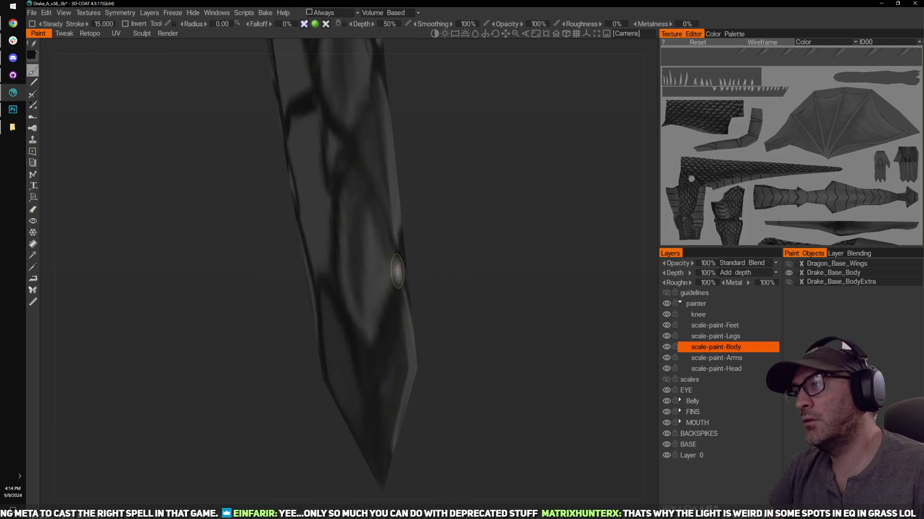
# Step: Add a light grey highlight and dark upper edges to another scale beside the belly plates, further up the tail
pyautogui.moveTo(460, 228); pyautogui.dragTo(438, 181)
pyautogui.moveTo(439, 182); pyautogui.dragTo(457, 189, button='middle')
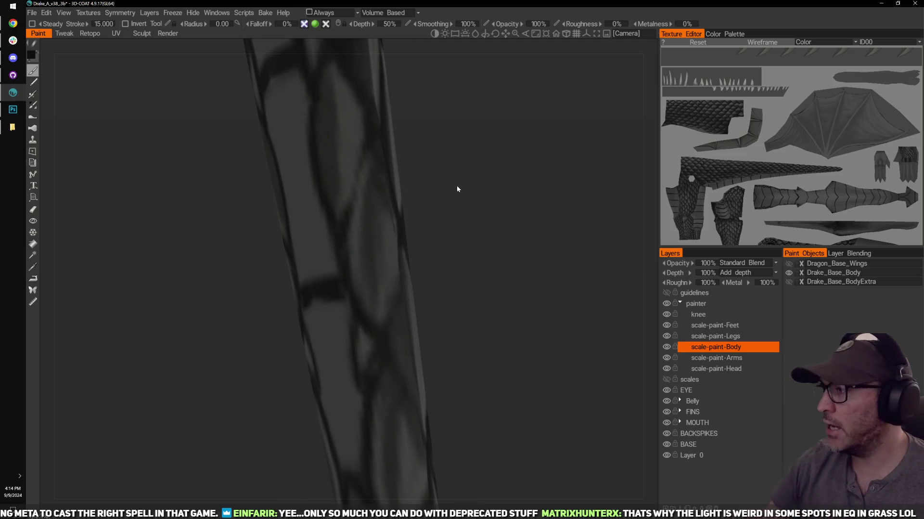
pyautogui.moveTo(538, 191)
pyautogui.mouseDown(button='middle')
pyautogui.moveTo(474, 223)
pyautogui.moveTo(470, 190)
pyautogui.moveTo(431, 186)
pyautogui.moveTo(463, 206)
pyautogui.moveTo(447, 198)
pyautogui.mouseUp(button='middle')
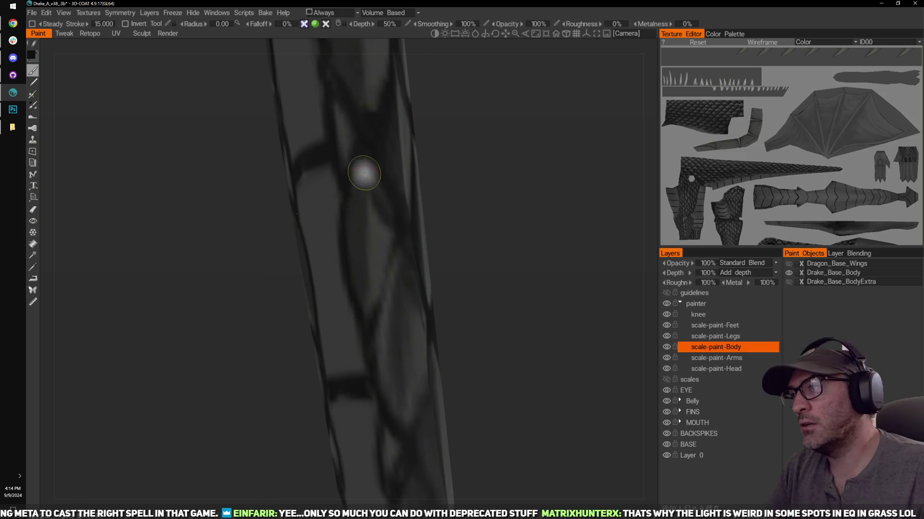
pyautogui.moveTo(423, 228); pyautogui.dragTo(415, 244)
pyautogui.press('x')
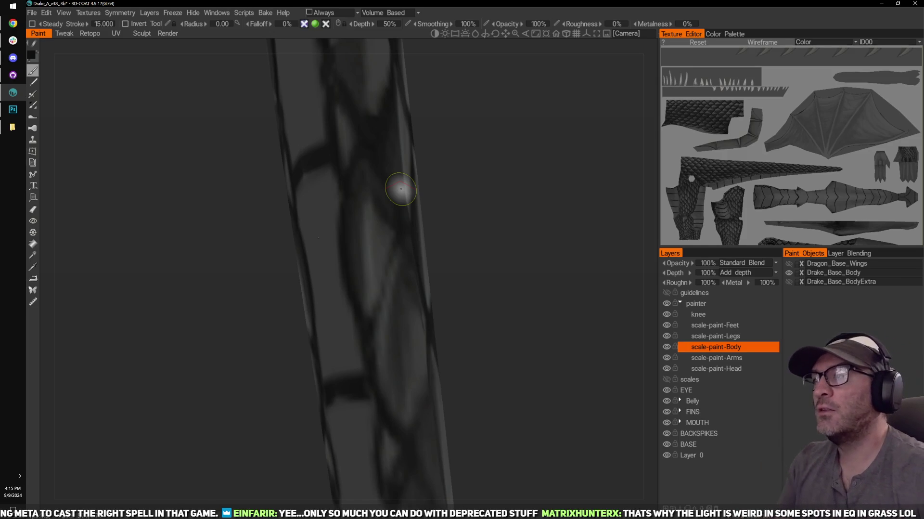
# Step: Darken the upper edges of the next two lower side scales up the tail and paint light grey streaks down them
pyautogui.moveTo(508, 166); pyautogui.dragTo(515, 188, button='middle')
pyautogui.moveTo(498, 123); pyautogui.dragTo(508, 191, button='middle')
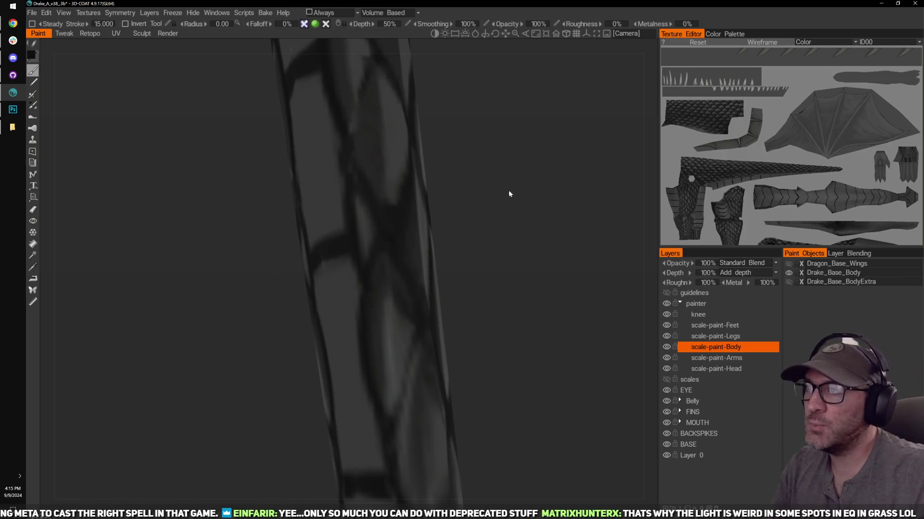
pyautogui.moveTo(513, 193)
pyautogui.mouseDown()
pyautogui.moveTo(456, 222)
pyautogui.moveTo(494, 223)
pyautogui.moveTo(490, 183)
pyautogui.moveTo(483, 227)
pyautogui.moveTo(456, 243)
pyautogui.moveTo(462, 231)
pyautogui.mouseUp()
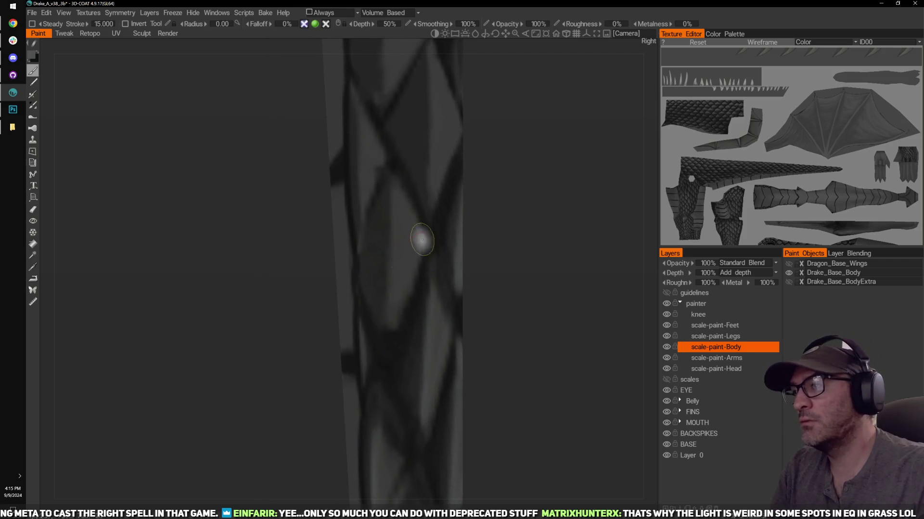
pyautogui.press('x')
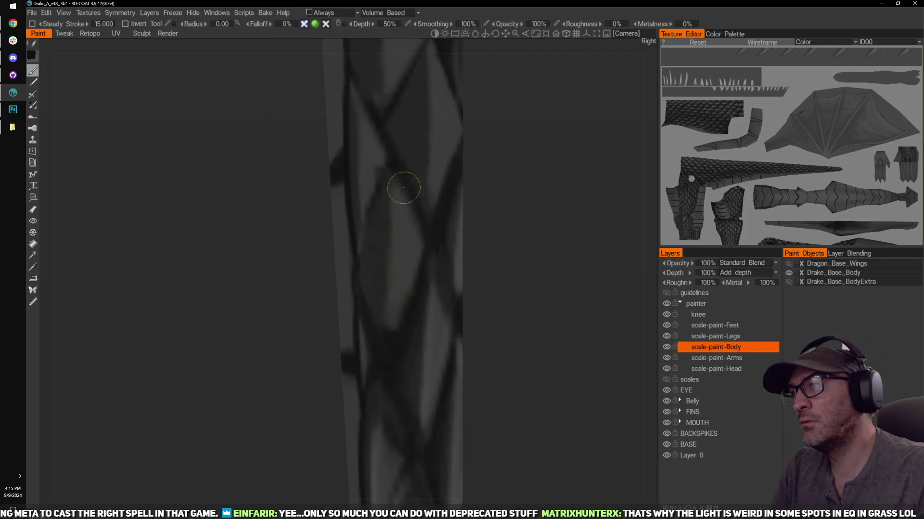
pyautogui.moveTo(436, 267)
pyautogui.keyDown('alt'); pyautogui.mouseDown()
pyautogui.moveTo(404, 272)
pyautogui.moveTo(398, 233)
pyautogui.mouseUp(); pyautogui.keyUp('alt')
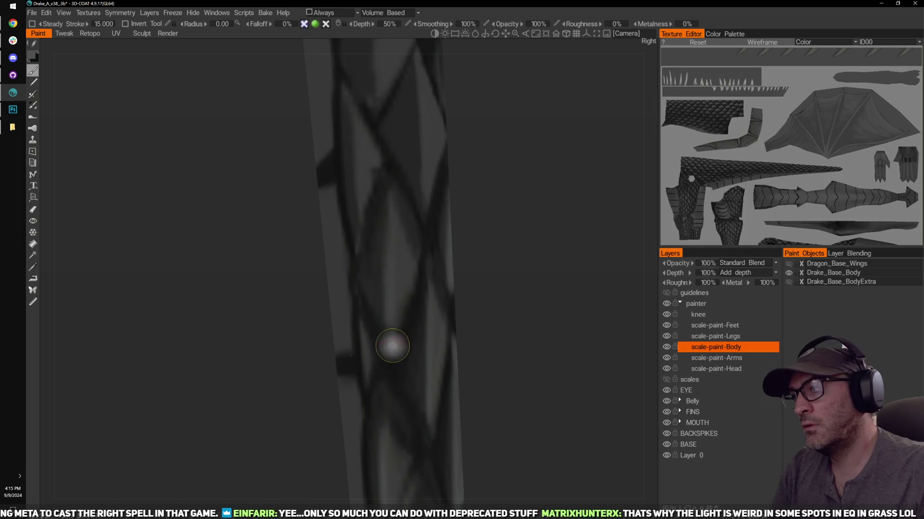
pyautogui.moveTo(485, 255)
pyautogui.mouseDown()
pyautogui.moveTo(529, 244)
pyautogui.moveTo(534, 270)
pyautogui.mouseUp()
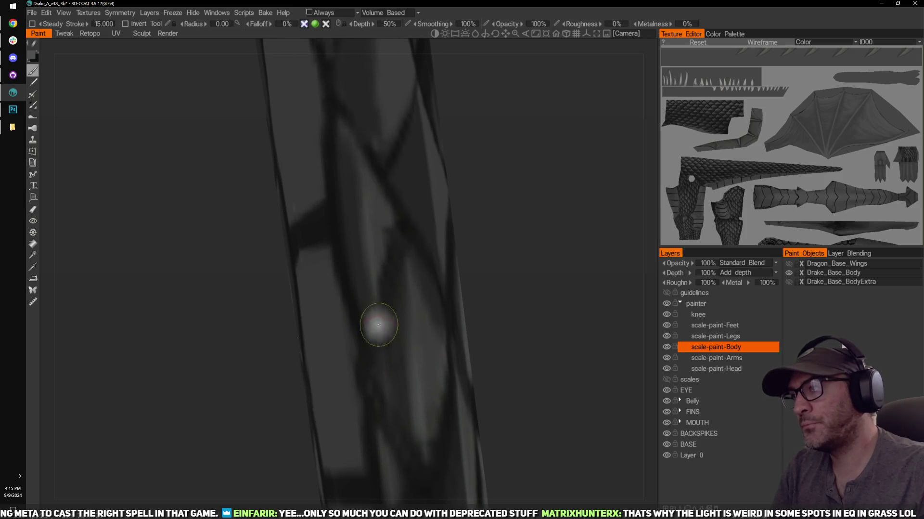
pyautogui.moveTo(350, 209); pyautogui.dragTo(369, 321)
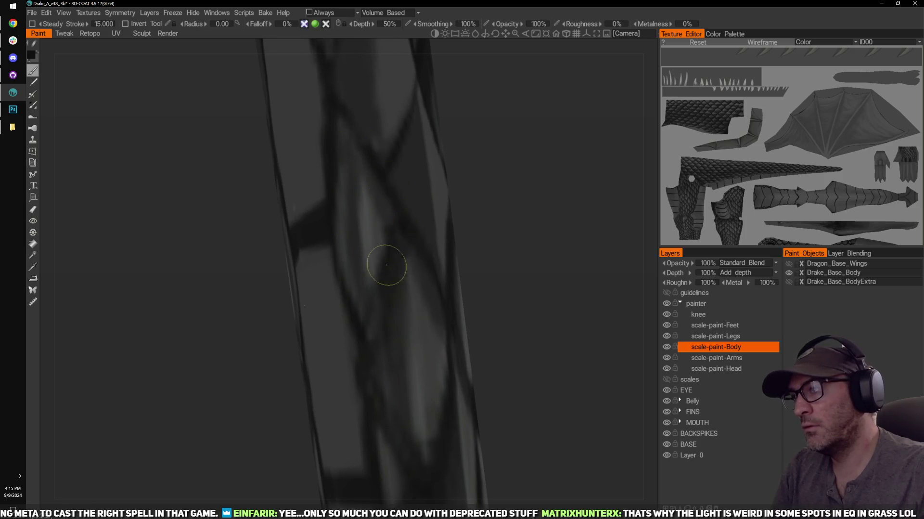
# Step: Examine the painted scales along the end of the tail from close up, from a distance and from different sides
pyautogui.moveTo(500, 270); pyautogui.dragTo(512, 201, button='right')
pyautogui.moveTo(512, 200); pyautogui.dragTo(469, 218)
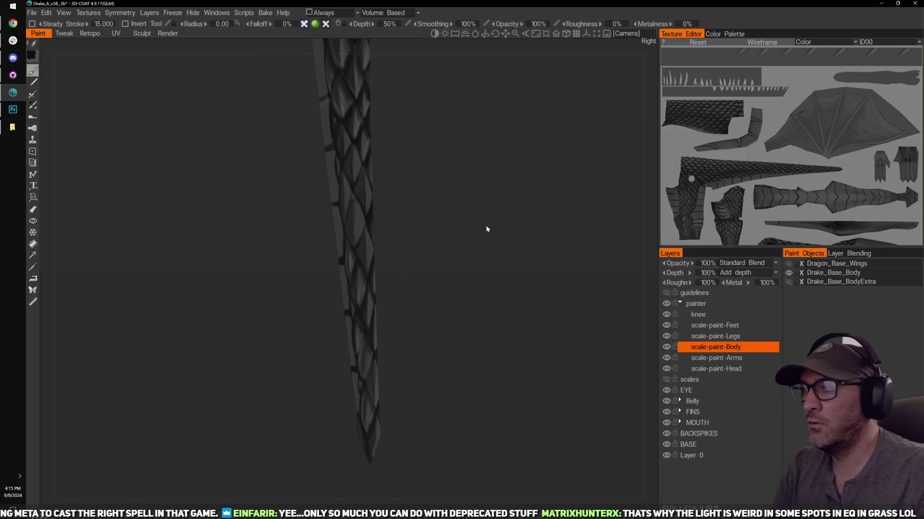
pyautogui.scroll(6, 481, 236)
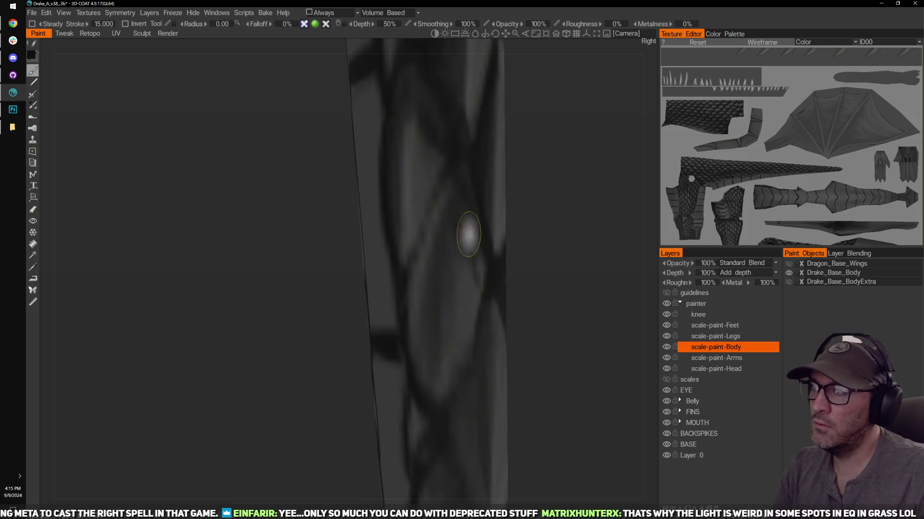
pyautogui.scroll(-7, 515, 221)
pyautogui.scroll(4, 497, 227)
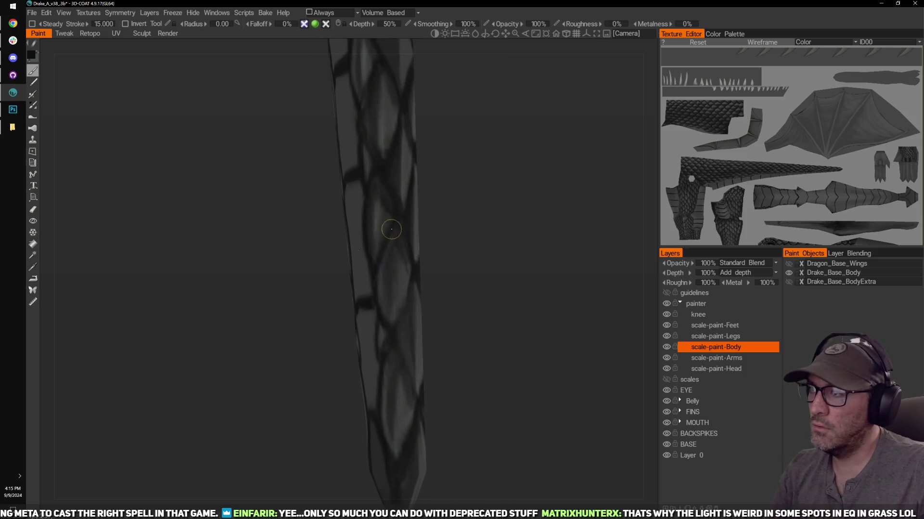
pyautogui.moveTo(491, 210)
pyautogui.mouseDown()
pyautogui.moveTo(495, 254)
pyautogui.moveTo(409, 296)
pyautogui.moveTo(480, 285)
pyautogui.mouseUp()
pyautogui.moveTo(421, 299); pyautogui.dragTo(412, 310)
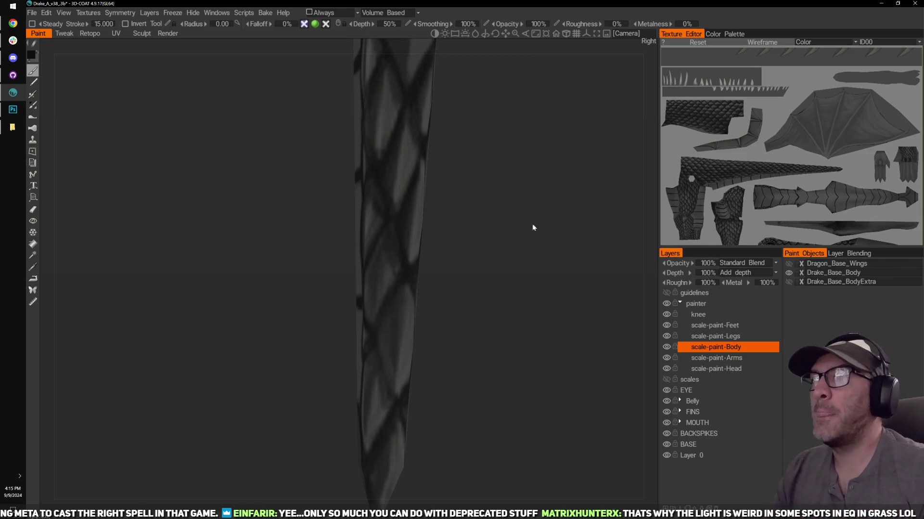
# Step: Paint light grey streaks down the flat diamond side scale further up the tail and darken its upper corner and edges
pyautogui.moveTo(477, 204); pyautogui.dragTo(472, 257)
pyautogui.moveTo(473, 210); pyautogui.dragTo(470, 243)
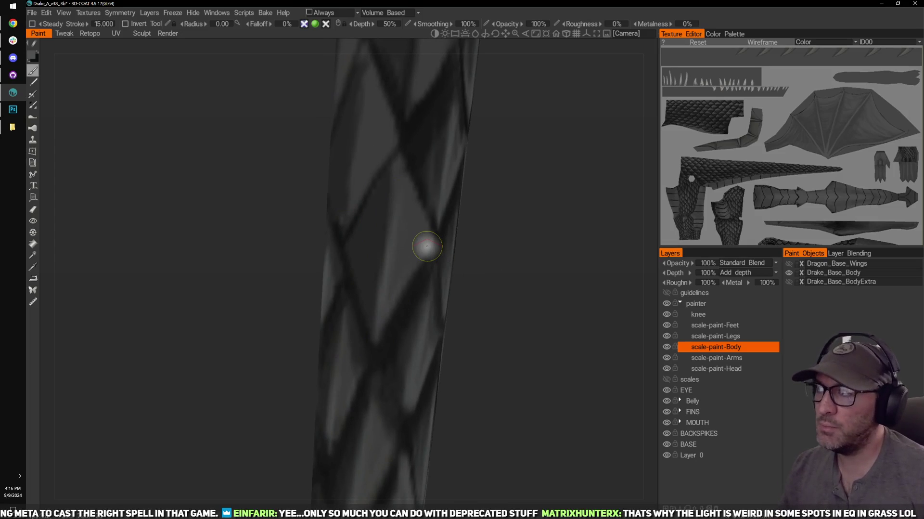
pyautogui.moveTo(461, 229)
pyautogui.mouseDown()
pyautogui.moveTo(437, 229)
pyautogui.moveTo(457, 260)
pyautogui.mouseUp()
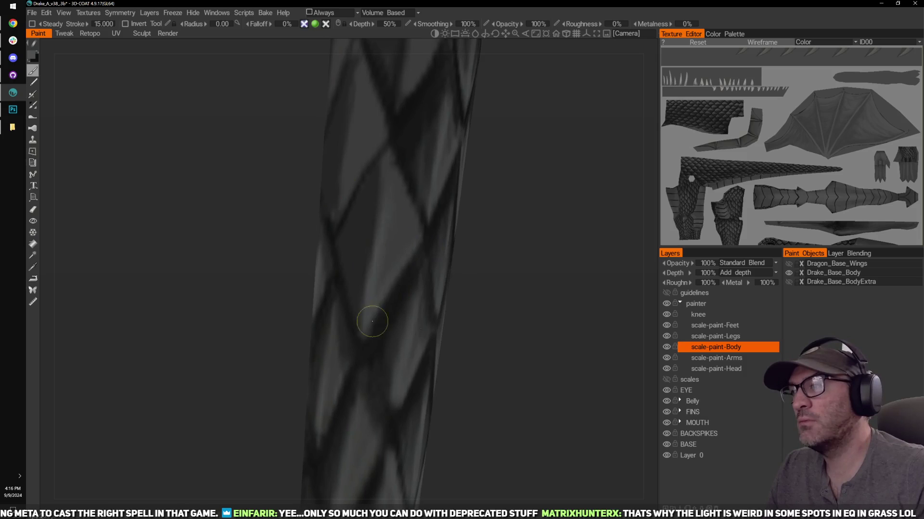
pyautogui.moveTo(514, 230); pyautogui.dragTo(515, 210, button='middle')
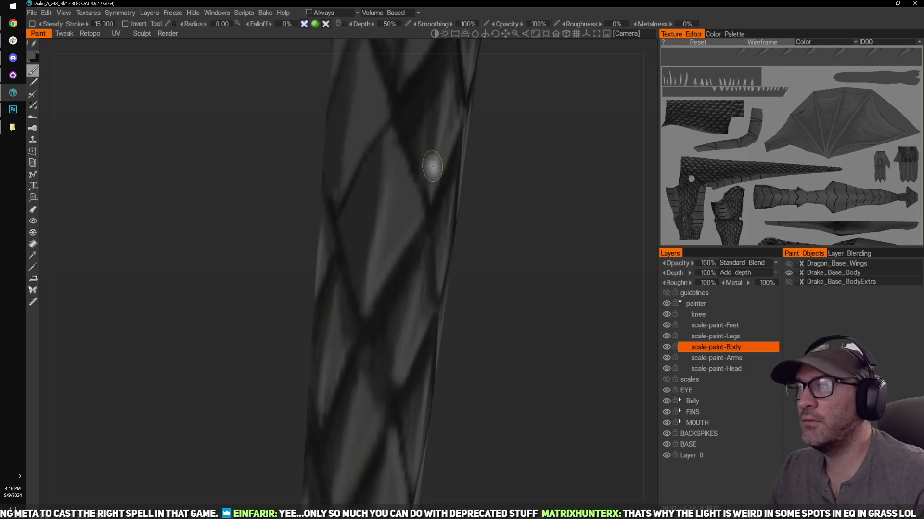
pyautogui.press('v')
pyautogui.moveTo(402, 174)
pyautogui.mouseDown()
pyautogui.moveTo(417, 225)
pyautogui.moveTo(386, 134)
pyautogui.mouseUp()
pyautogui.moveTo(474, 208); pyautogui.dragTo(524, 211)
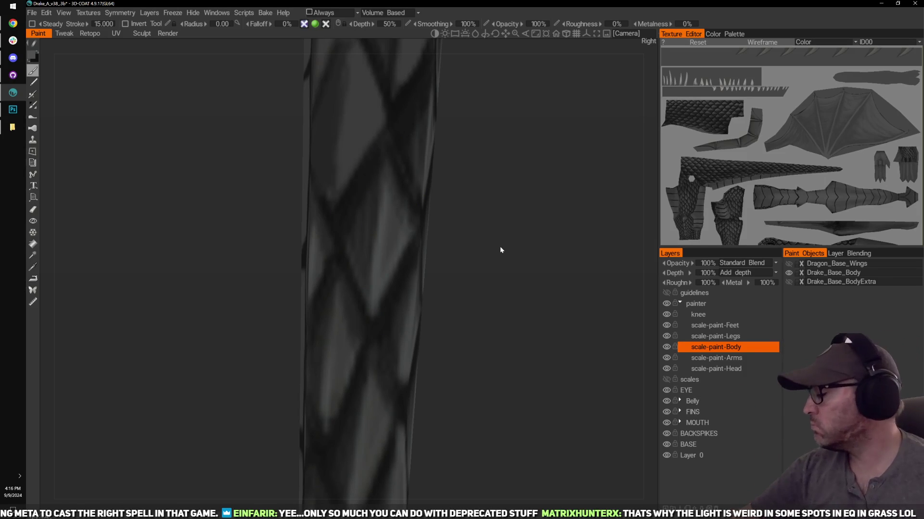
pyautogui.moveTo(504, 165); pyautogui.dragTo(554, 276, button='middle')
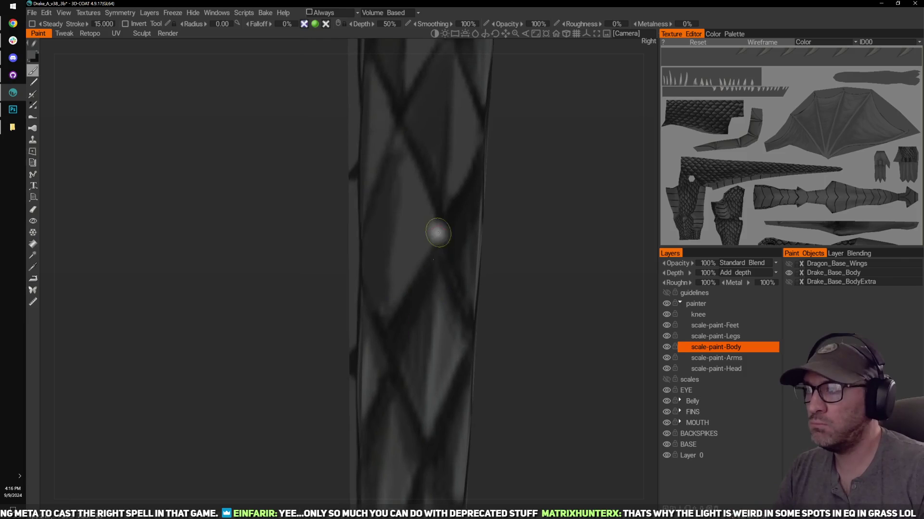
# Step: Finish the light grey centre ridge and dark upper corner of the diamond side scale on the tail
pyautogui.moveTo(533, 224); pyautogui.dragTo(538, 250)
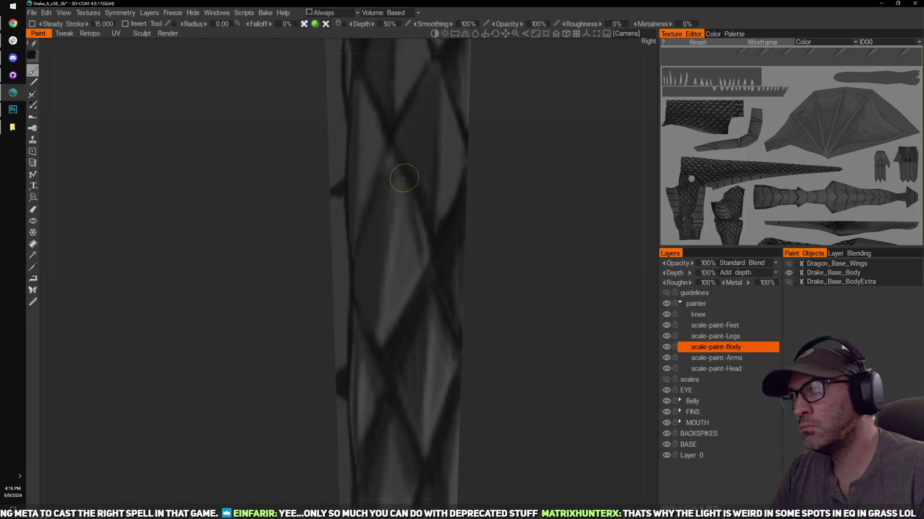
pyautogui.moveTo(505, 225); pyautogui.dragTo(533, 218)
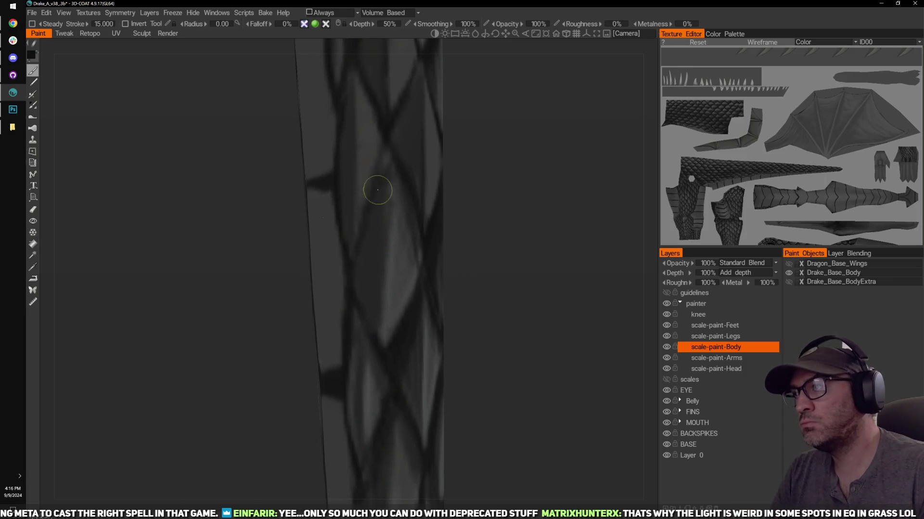
pyautogui.moveTo(503, 202); pyautogui.dragTo(478, 254, button='right')
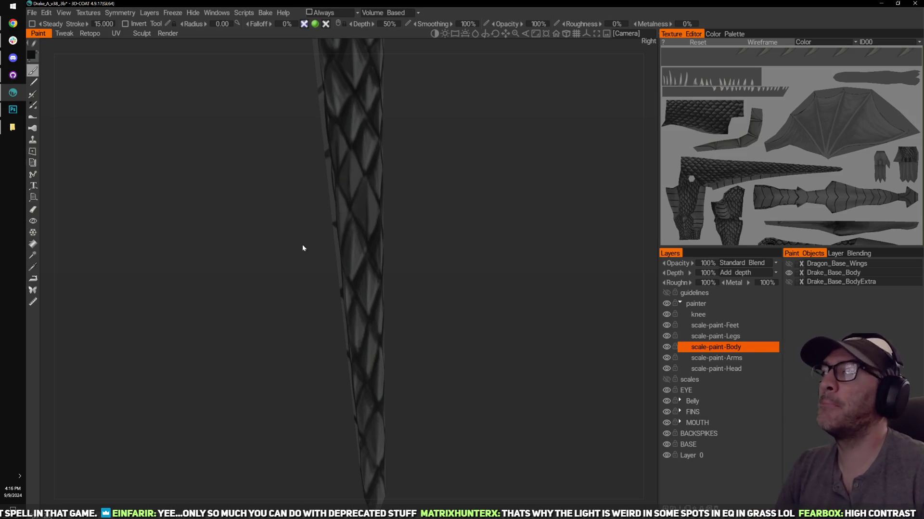
# Step: Paint light grey streaks down the next two flat diamond side scales further up the tail
pyautogui.moveTo(302, 243); pyautogui.dragTo(457, 258)
pyautogui.moveTo(458, 258); pyautogui.dragTo(479, 235, button='right')
pyautogui.moveTo(479, 237)
pyautogui.mouseDown()
pyautogui.moveTo(546, 243)
pyautogui.moveTo(527, 274)
pyautogui.moveTo(471, 268)
pyautogui.moveTo(490, 251)
pyautogui.moveTo(460, 267)
pyautogui.mouseUp()
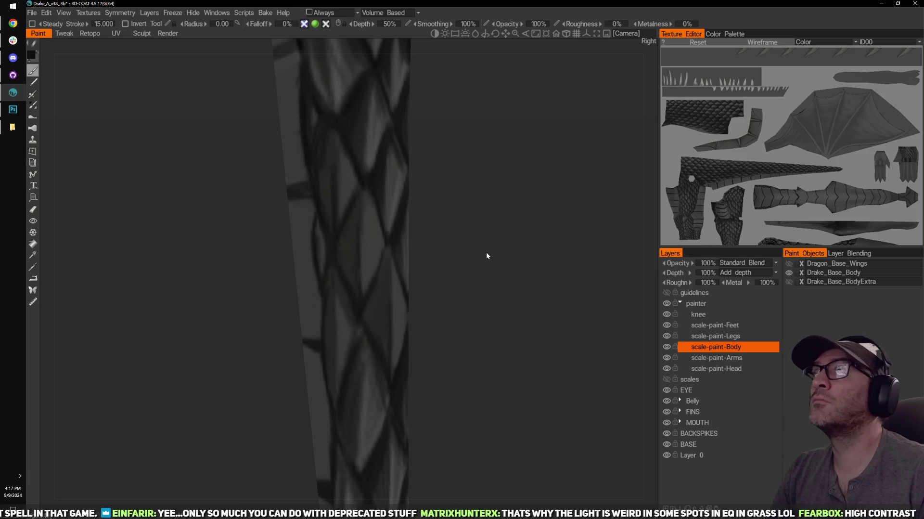
pyautogui.moveTo(492, 238)
pyautogui.mouseDown()
pyautogui.moveTo(491, 227)
pyautogui.moveTo(477, 237)
pyautogui.mouseUp()
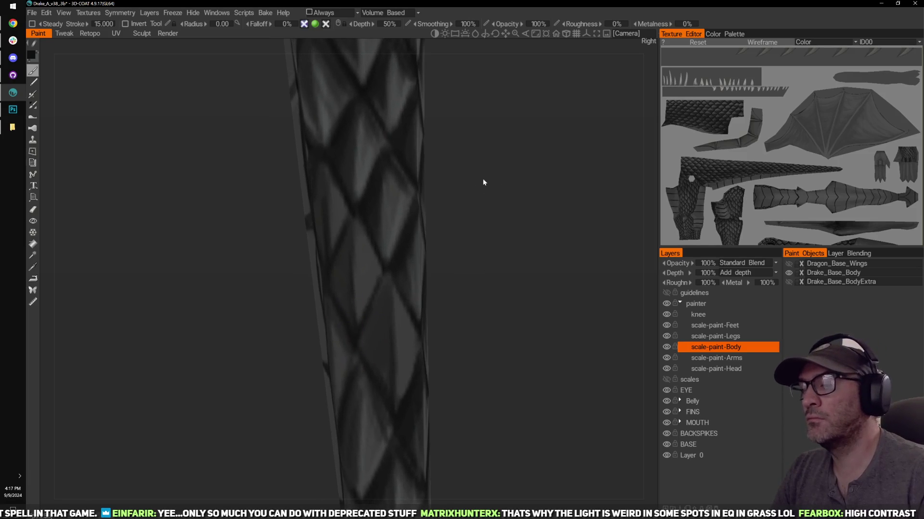
pyautogui.moveTo(519, 197)
pyautogui.mouseDown()
pyautogui.moveTo(519, 183)
pyautogui.moveTo(505, 186)
pyautogui.mouseUp()
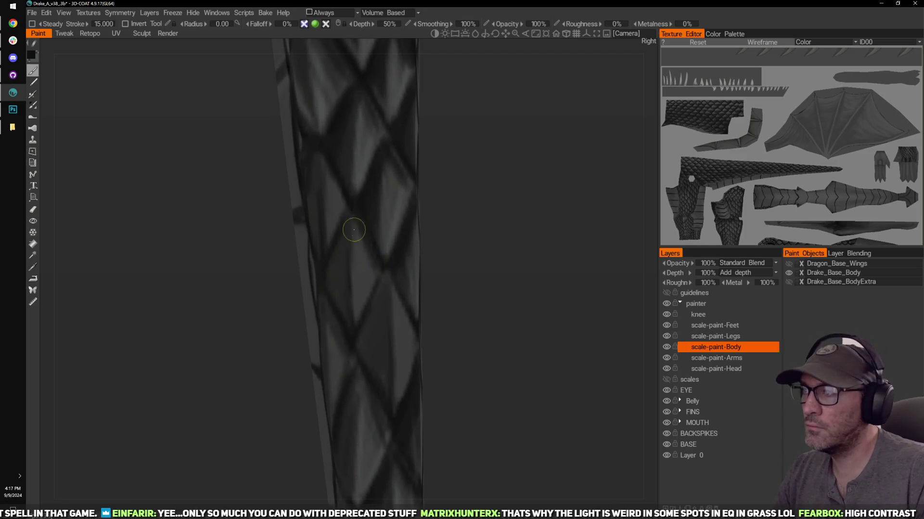
pyautogui.press('v')
pyautogui.keyDown('alt'); pyautogui.moveTo(392, 270); pyautogui.dragTo(352, 327); pyautogui.keyUp('alt')
pyautogui.moveTo(354, 248); pyautogui.dragTo(352, 318)
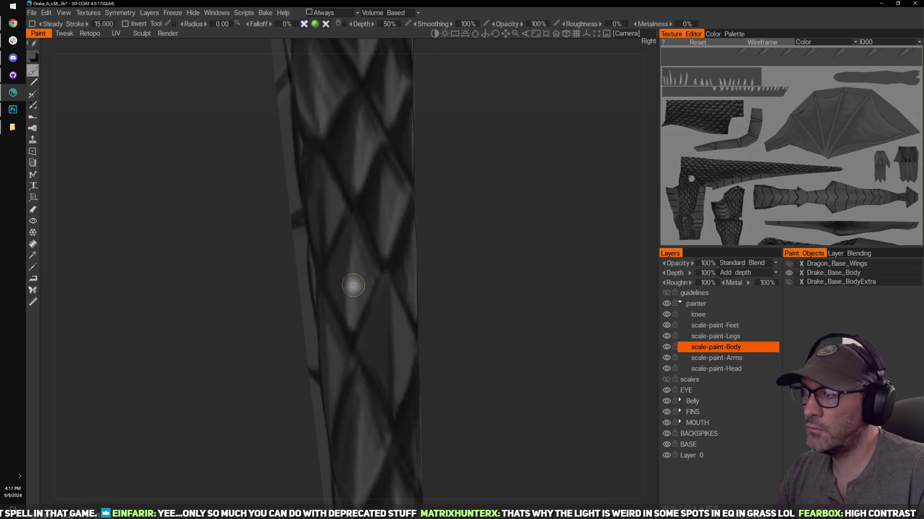
pyautogui.moveTo(472, 306); pyautogui.dragTo(433, 332)
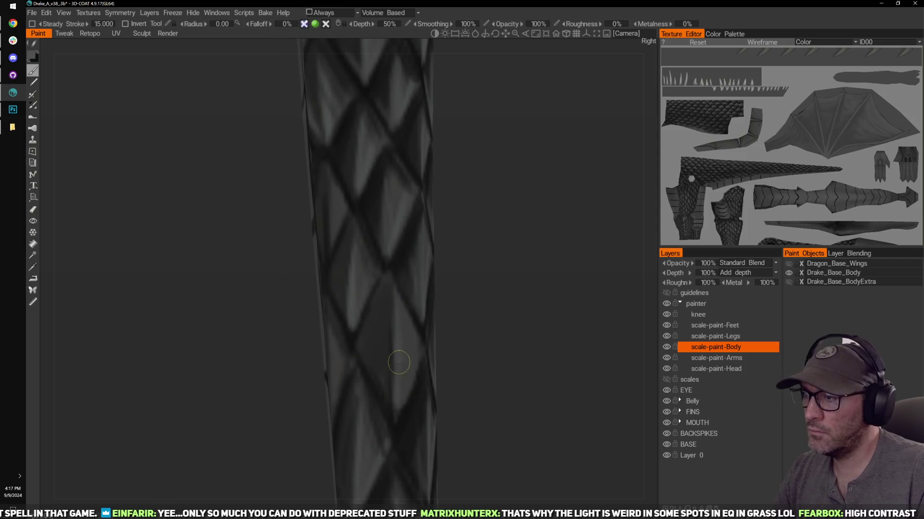
# Step: Darken the edges and stroke grey shading down the lower side scales closest to the belly plates
pyautogui.moveTo(475, 269); pyautogui.dragTo(479, 328, button='middle')
pyautogui.moveTo(469, 260); pyautogui.dragTo(470, 248)
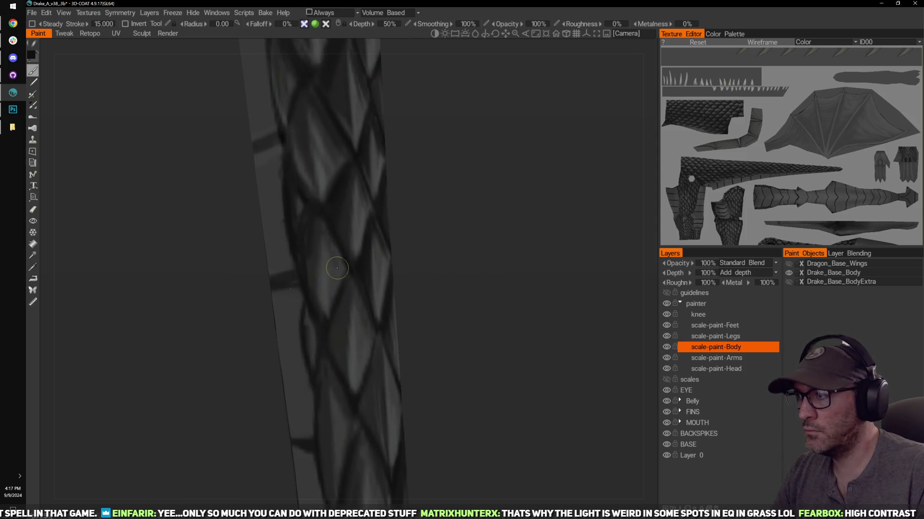
pyautogui.moveTo(423, 274); pyautogui.dragTo(440, 307)
pyautogui.moveTo(312, 285); pyautogui.dragTo(330, 323)
pyautogui.moveTo(322, 264); pyautogui.dragTo(330, 318)
pyautogui.moveTo(344, 368)
pyautogui.mouseDown()
pyautogui.moveTo(342, 379)
pyautogui.moveTo(350, 333)
pyautogui.mouseUp()
pyautogui.moveTo(409, 469)
pyautogui.mouseDown()
pyautogui.moveTo(446, 276)
pyautogui.moveTo(422, 385)
pyautogui.moveTo(428, 333)
pyautogui.mouseUp()
# Step: Paint light grey highlights down the narrow scales bordering the belly plates along the underside of the tail
pyautogui.moveTo(467, 209); pyautogui.dragTo(475, 344, button='middle')
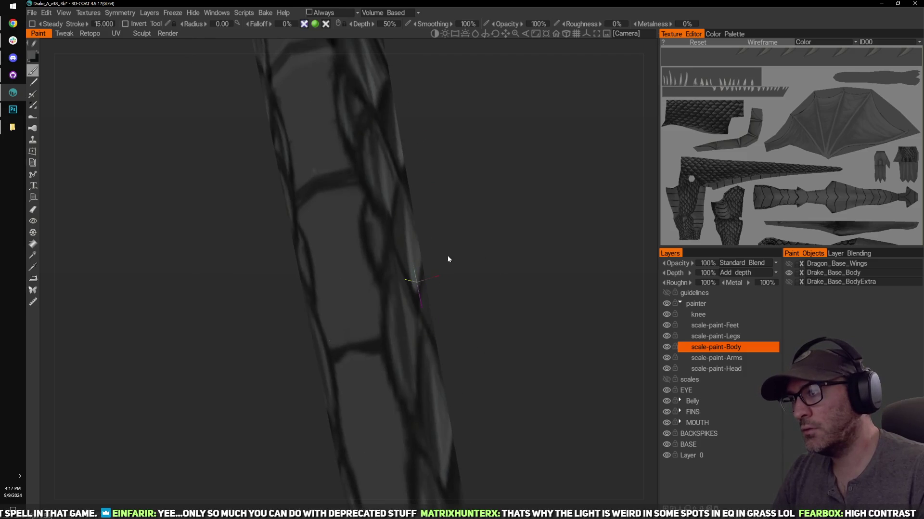
pyautogui.moveTo(448, 254); pyautogui.dragTo(474, 362, button='middle')
pyautogui.moveTo(396, 345)
pyautogui.mouseDown()
pyautogui.moveTo(398, 323)
pyautogui.moveTo(408, 370)
pyautogui.mouseUp()
pyautogui.moveTo(474, 196); pyautogui.dragTo(496, 307, button='middle')
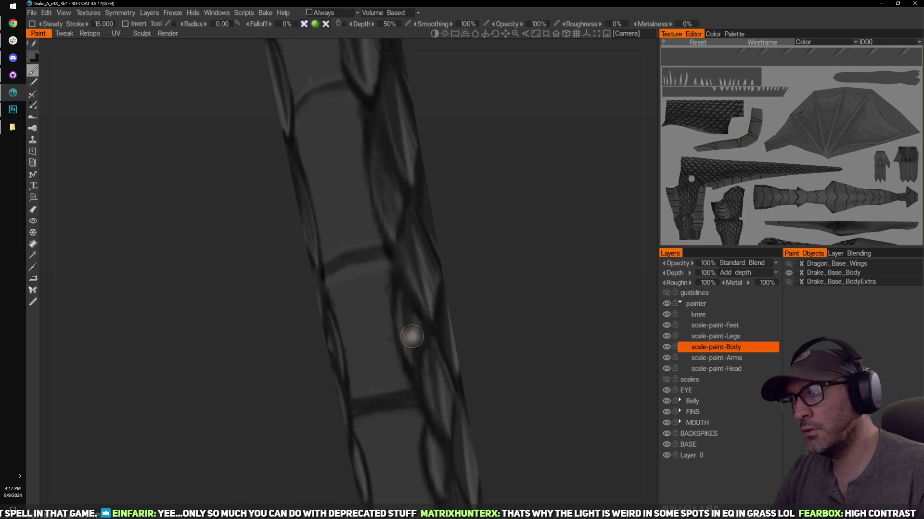
pyautogui.moveTo(378, 162); pyautogui.dragTo(396, 277, button='middle')
pyautogui.moveTo(443, 249); pyautogui.dragTo(380, 261)
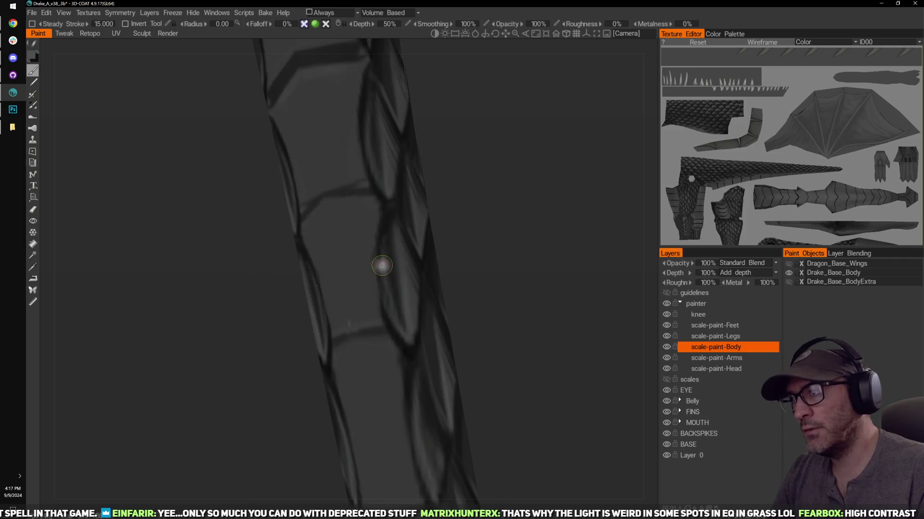
pyautogui.moveTo(480, 269); pyautogui.dragTo(430, 310, button='right')
pyautogui.moveTo(548, 308)
pyautogui.mouseDown(button='right')
pyautogui.moveTo(506, 250)
pyautogui.moveTo(484, 259)
pyautogui.moveTo(522, 231)
pyautogui.mouseUp(button='right')
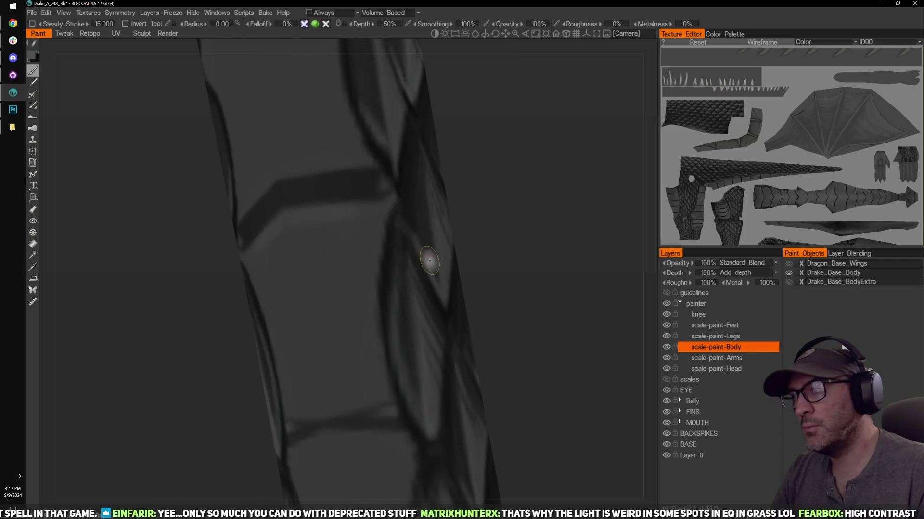
# Step: Add long light grey streaks to the next two border scales beside the belly plates, moving up the tail
pyautogui.moveTo(487, 135); pyautogui.dragTo(506, 311, button='middle')
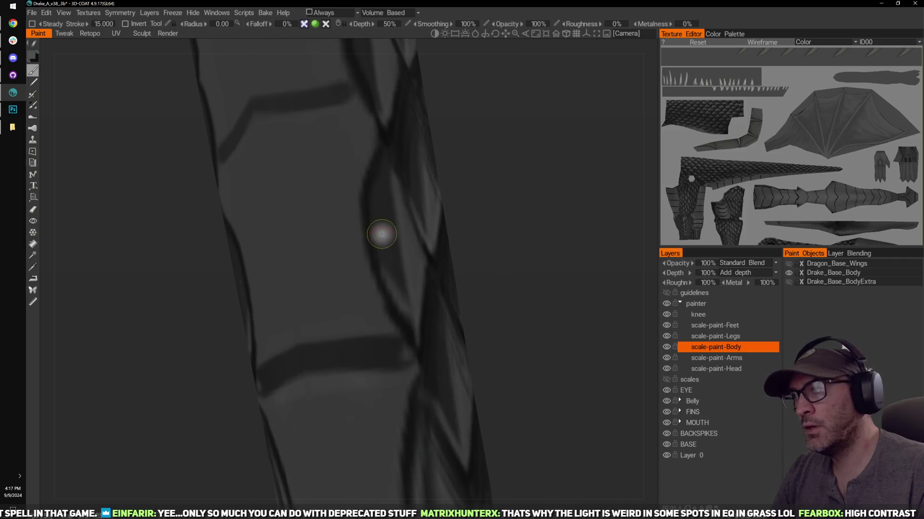
pyautogui.moveTo(385, 230); pyautogui.dragTo(403, 311)
pyautogui.moveTo(490, 194); pyautogui.dragTo(508, 364, button='middle')
pyautogui.moveTo(376, 180); pyautogui.dragTo(406, 287)
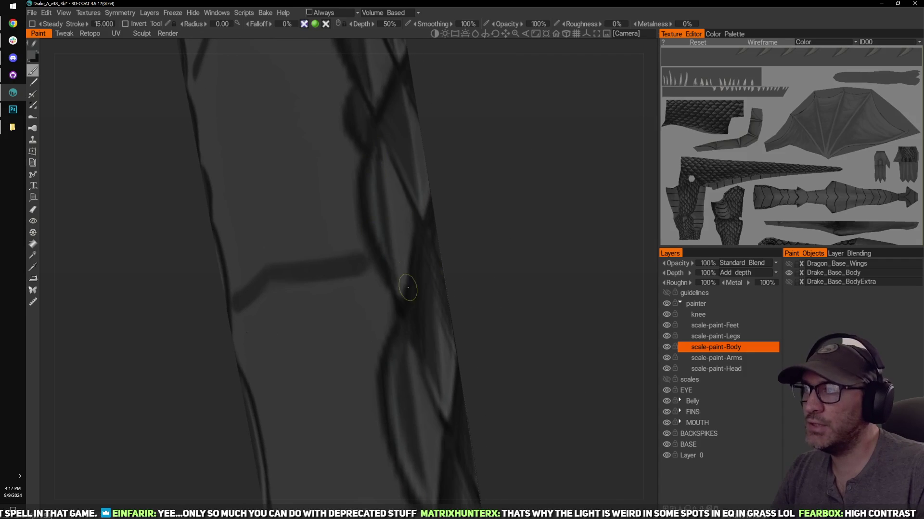
pyautogui.moveTo(494, 187); pyautogui.dragTo(505, 240, button='middle')
pyautogui.moveTo(505, 239); pyautogui.dragTo(497, 202)
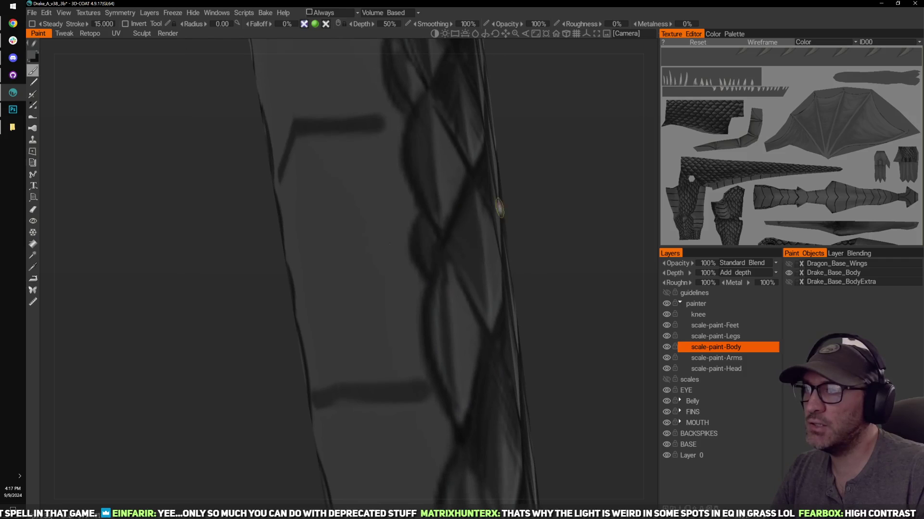
pyautogui.moveTo(581, 174); pyautogui.dragTo(517, 39)
# Step: Highlight the small overlapping border scales and their larger neighbours further up the belly edge with light grey strokes
pyautogui.moveTo(448, 188); pyautogui.dragTo(372, 222)
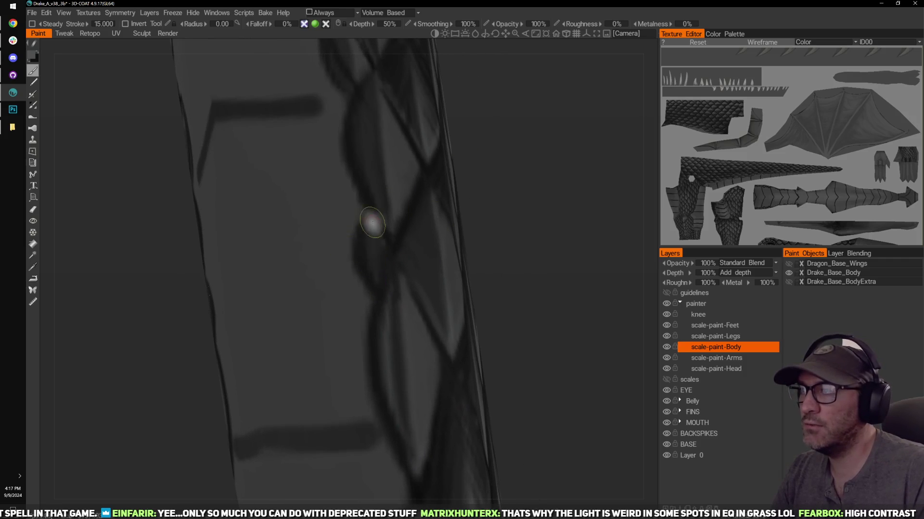
pyautogui.moveTo(517, 133); pyautogui.dragTo(504, 246, button='middle')
pyautogui.moveTo(356, 212)
pyautogui.mouseDown()
pyautogui.moveTo(378, 332)
pyautogui.moveTo(366, 335)
pyautogui.mouseUp()
pyautogui.moveTo(497, 198); pyautogui.dragTo(516, 296, button='middle')
pyautogui.moveTo(340, 240); pyautogui.dragTo(357, 313)
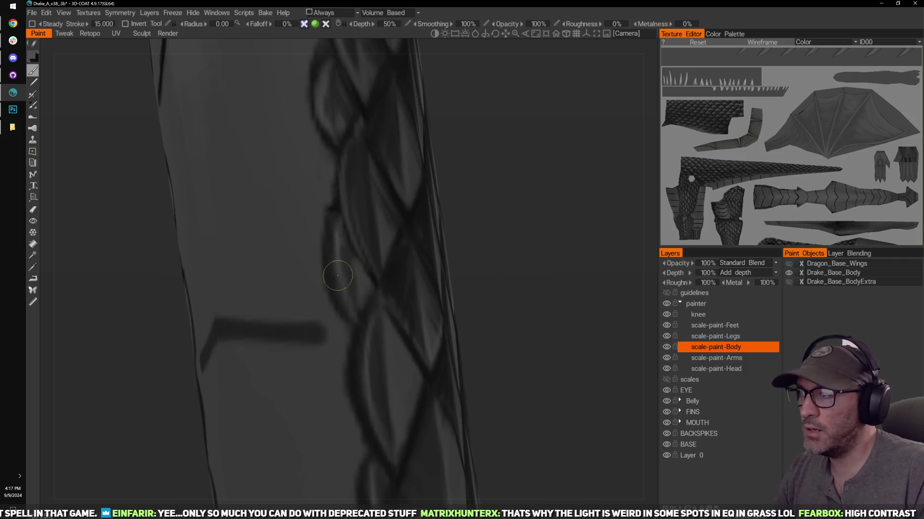
pyautogui.moveTo(481, 168); pyautogui.dragTo(491, 249, button='middle')
pyautogui.moveTo(371, 223)
pyautogui.mouseDown()
pyautogui.moveTo(401, 339)
pyautogui.moveTo(404, 322)
pyautogui.mouseUp()
# Step: Paint light grey streaks down two more rounded border scales where the belly plate seams become darker
pyautogui.moveTo(503, 188); pyautogui.dragTo(521, 314, button='middle')
pyautogui.moveTo(482, 209); pyautogui.dragTo(489, 259, button='middle')
pyautogui.moveTo(459, 221); pyautogui.dragTo(469, 220, button='middle')
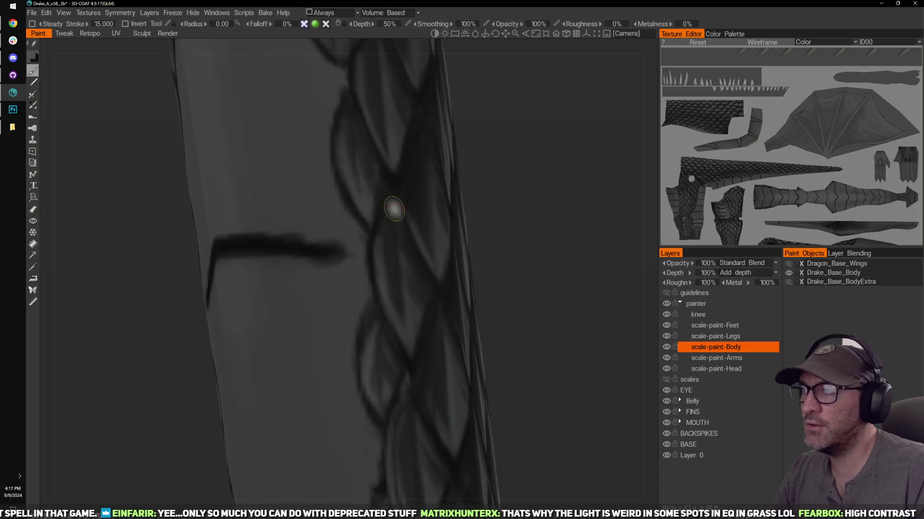
pyautogui.moveTo(393, 209); pyautogui.dragTo(424, 338)
pyautogui.moveTo(516, 198); pyautogui.dragTo(535, 286, button='middle')
pyautogui.moveTo(367, 225); pyautogui.dragTo(400, 313)
# Step: Paint light grey strokes down the next rounded scale beside the belly plates and undo the last stroke
pyautogui.moveTo(472, 140); pyautogui.dragTo(487, 242, button='middle')
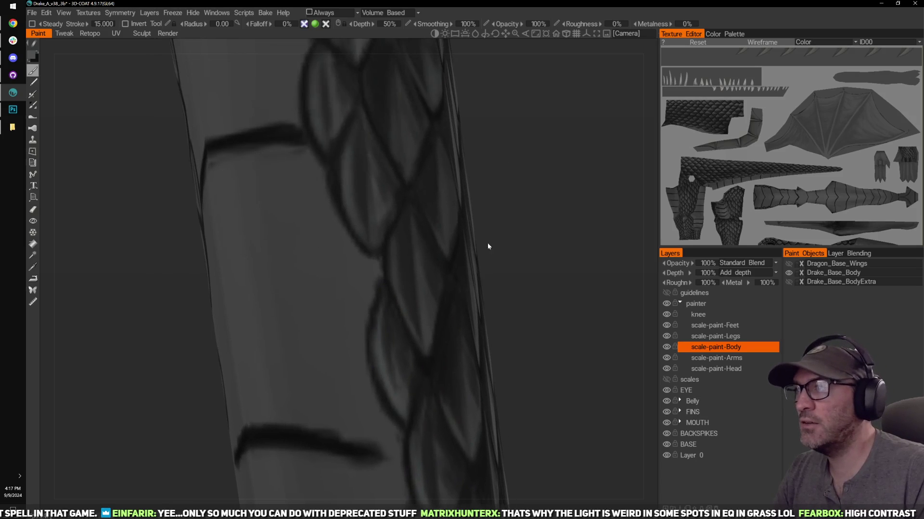
pyautogui.moveTo(349, 213); pyautogui.dragTo(361, 248)
pyautogui.moveTo(361, 166); pyautogui.dragTo(370, 240)
pyautogui.moveTo(520, 124); pyautogui.dragTo(527, 186, button='middle')
pyautogui.hotkey('ctrl', 'z')
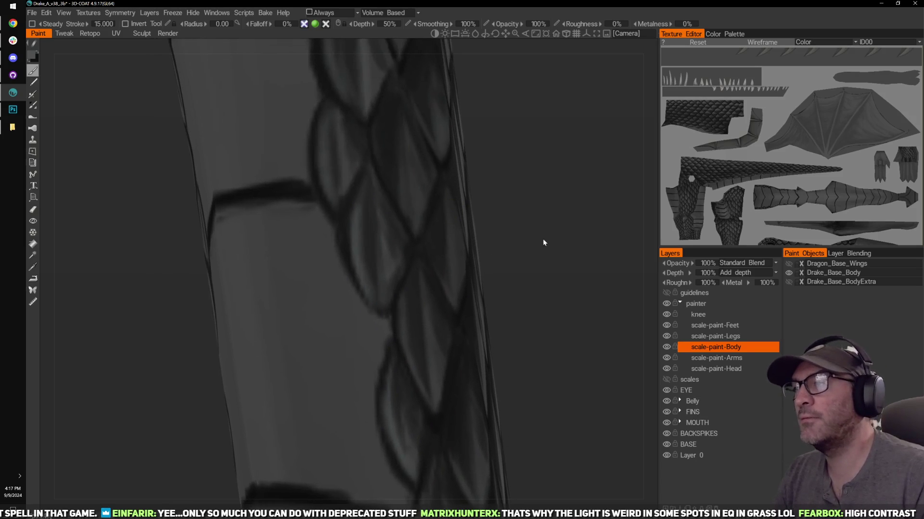
# Step: Stroke light grey highlights down the following three border scales toward the thicker part of the tail
pyautogui.moveTo(542, 238); pyautogui.dragTo(538, 194, button='middle')
pyautogui.moveTo(393, 271); pyautogui.dragTo(419, 350)
pyautogui.moveTo(526, 214); pyautogui.dragTo(566, 324, button='middle')
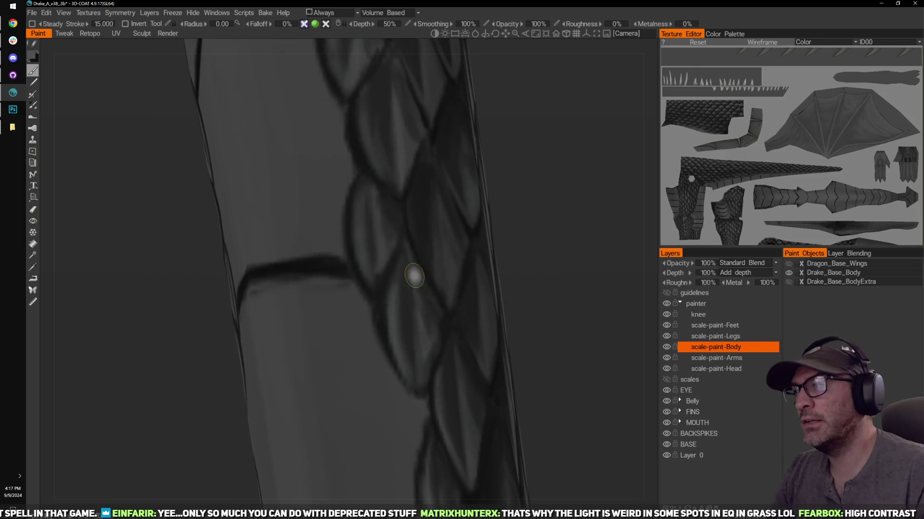
pyautogui.moveTo(525, 135); pyautogui.dragTo(544, 281, button='middle')
pyautogui.moveTo(397, 245); pyautogui.dragTo(414, 319)
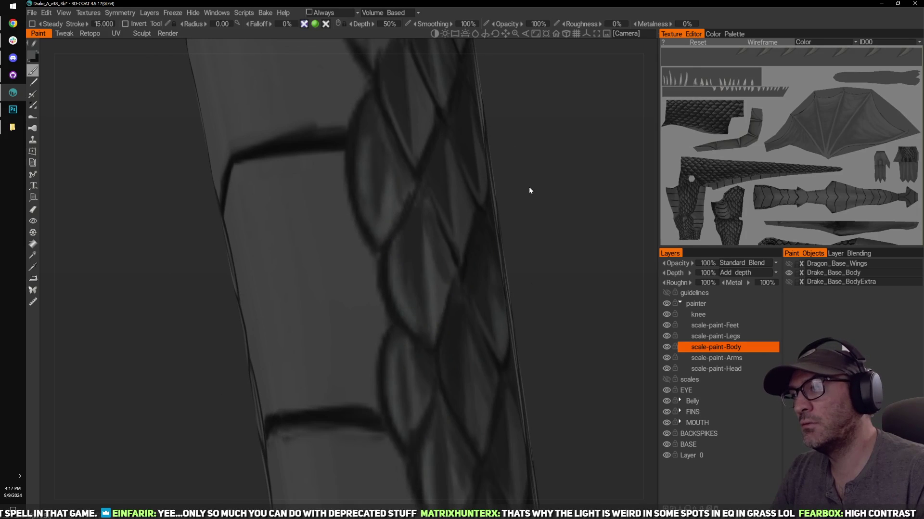
pyautogui.moveTo(529, 186); pyautogui.dragTo(536, 260, button='middle')
pyautogui.moveTo(367, 212)
pyautogui.mouseDown()
pyautogui.moveTo(387, 313)
pyautogui.moveTo(402, 307)
pyautogui.mouseUp()
pyautogui.moveTo(517, 214); pyautogui.dragTo(519, 317, button='middle')
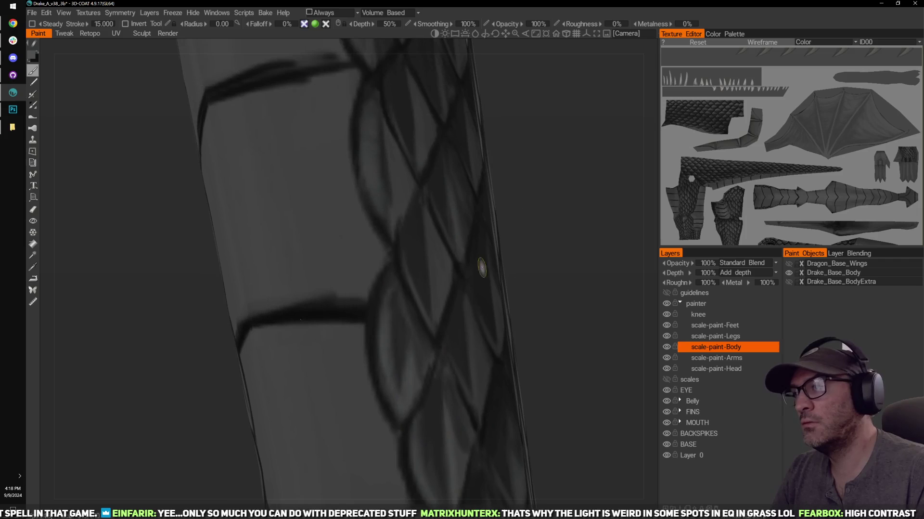
# Step: Darken the edges between the border scale and its side neighbours, and add a light grey streak to the adjoining diamond scale
pyautogui.moveTo(436, 126); pyautogui.dragTo(459, 200, button='middle')
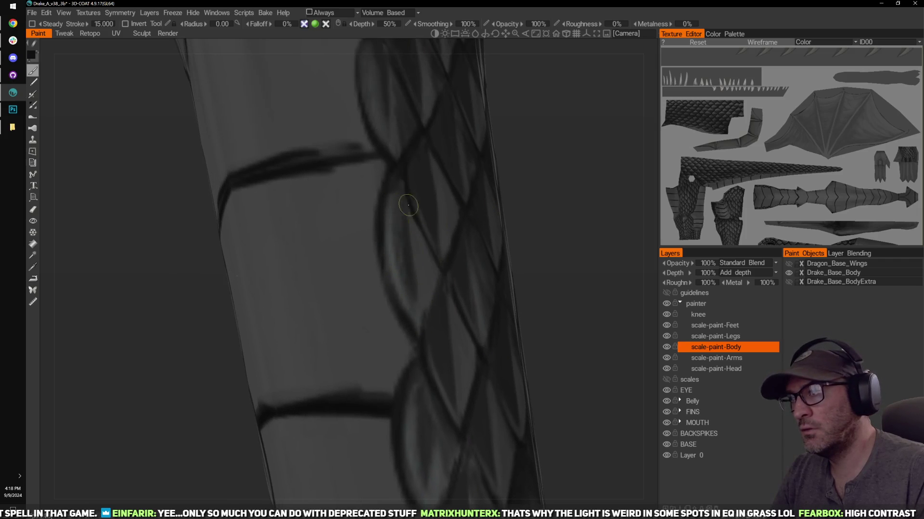
pyautogui.moveTo(539, 240); pyautogui.dragTo(505, 235)
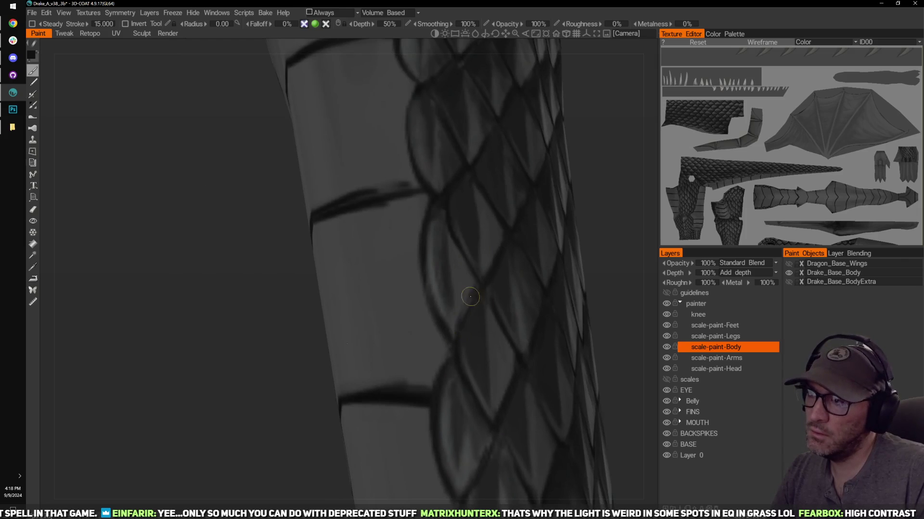
pyautogui.moveTo(601, 246); pyautogui.dragTo(517, 247)
pyautogui.moveTo(612, 205); pyautogui.dragTo(579, 188, button='middle')
pyautogui.moveTo(579, 191); pyautogui.dragTo(547, 221, button='right')
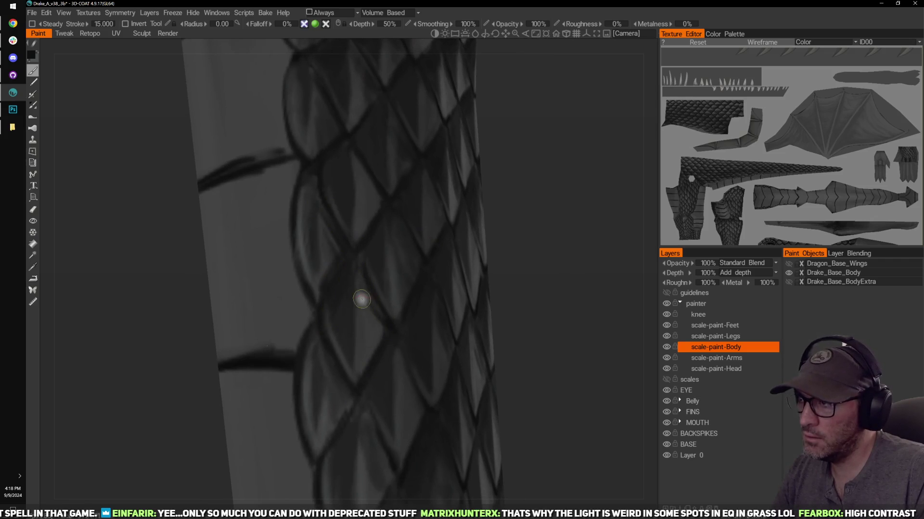
pyautogui.press('x')
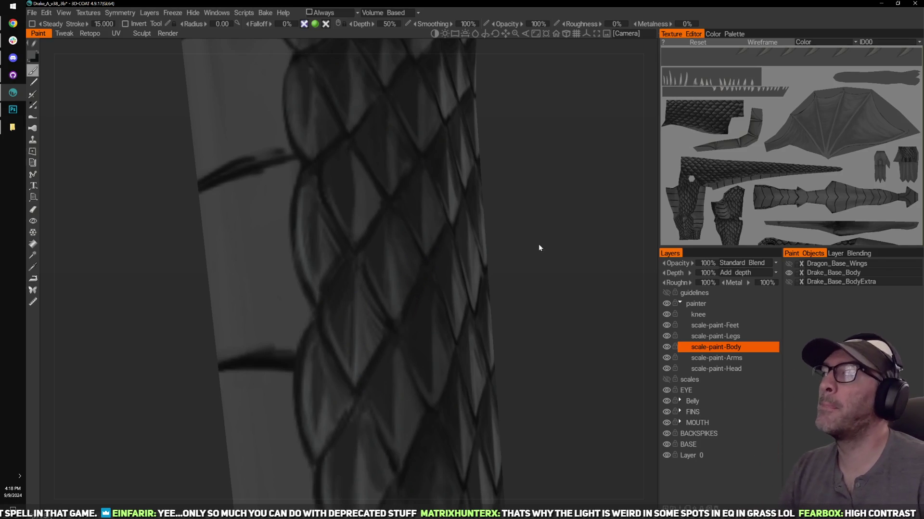
# Step: Highlight the lower diamond scale on the thicker tail section and darken the upper edges of the scales around it
pyautogui.moveTo(550, 289); pyautogui.dragTo(524, 241, button='middle')
pyautogui.moveTo(508, 330); pyautogui.dragTo(572, 234)
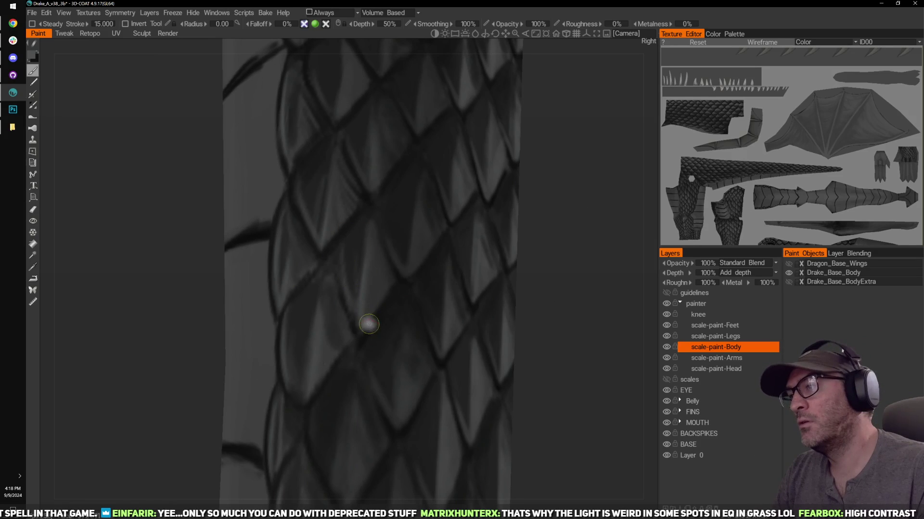
pyautogui.press('v')
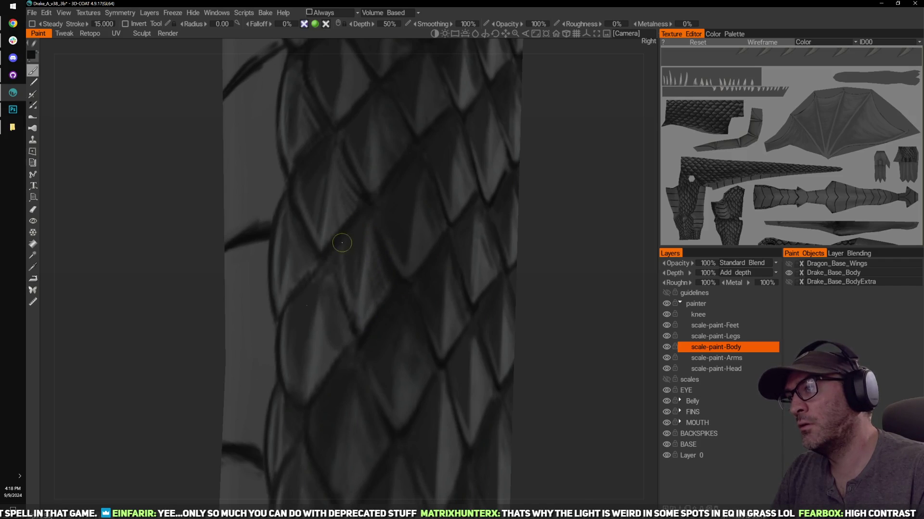
pyautogui.moveTo(529, 189); pyautogui.dragTo(522, 233, button='middle')
pyautogui.moveTo(484, 233)
pyautogui.keyDown('alt'); pyautogui.mouseDown()
pyautogui.moveTo(406, 301)
pyautogui.moveTo(416, 239)
pyautogui.mouseUp(); pyautogui.keyUp('alt')
pyautogui.press('v')
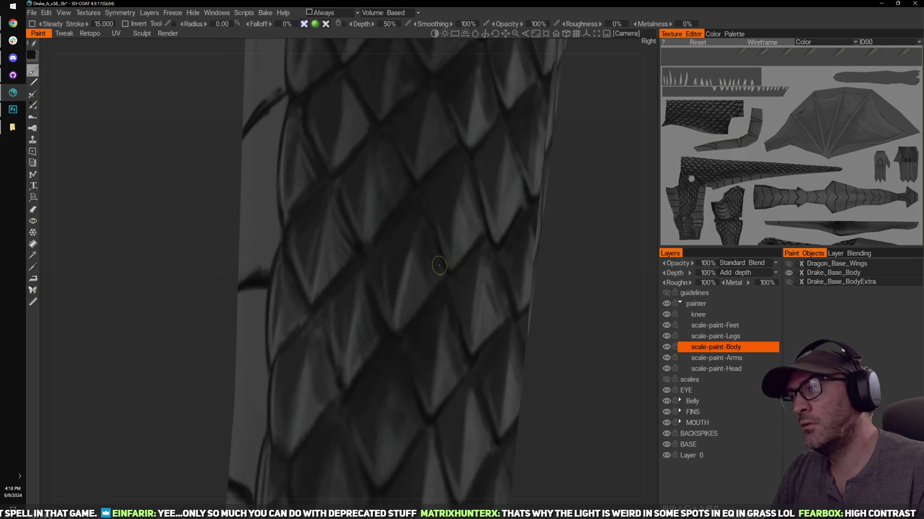
# Step: Paint light grey streaks up the central diamond scale on the side of the thick tail section and check the surrounding scales
pyautogui.moveTo(553, 178); pyautogui.dragTo(547, 218, button='middle')
pyautogui.moveTo(547, 217)
pyautogui.mouseDown()
pyautogui.moveTo(435, 255)
pyautogui.moveTo(551, 258)
pyautogui.mouseUp()
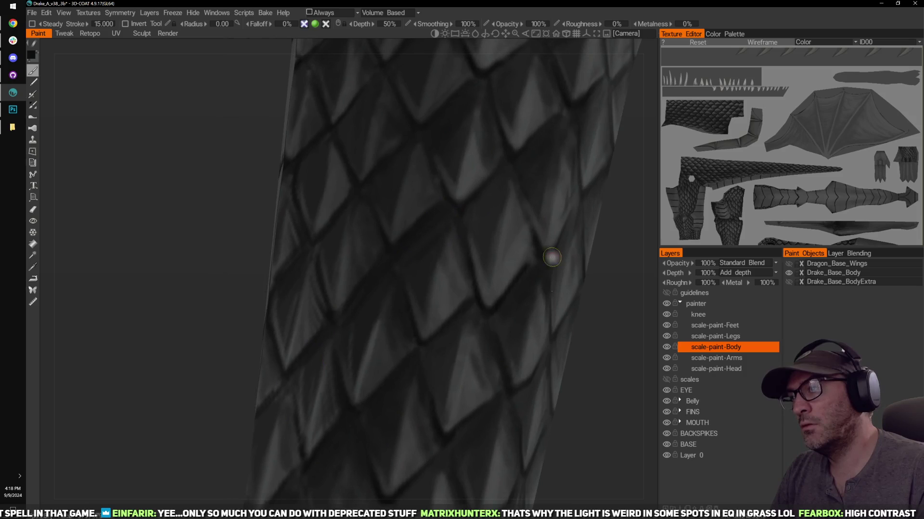
pyautogui.press('v')
pyautogui.moveTo(425, 322); pyautogui.dragTo(441, 265)
pyautogui.moveTo(424, 316); pyautogui.dragTo(433, 242)
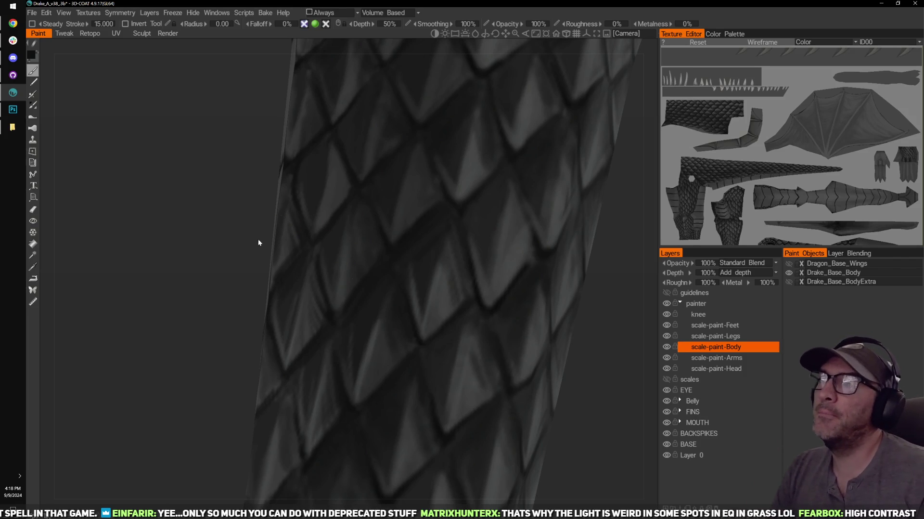
pyautogui.moveTo(257, 238); pyautogui.dragTo(262, 259)
pyautogui.moveTo(611, 314); pyautogui.dragTo(594, 322)
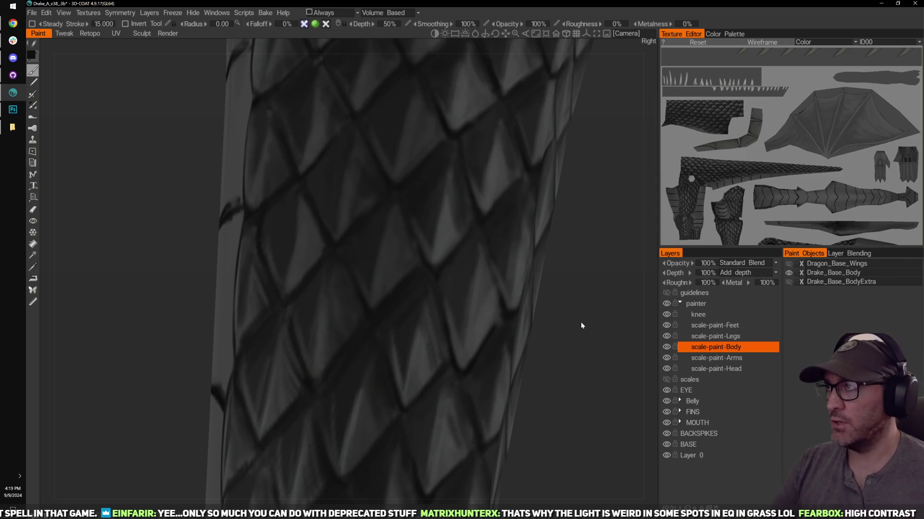
pyautogui.moveTo(588, 279); pyautogui.dragTo(574, 289, button='right')
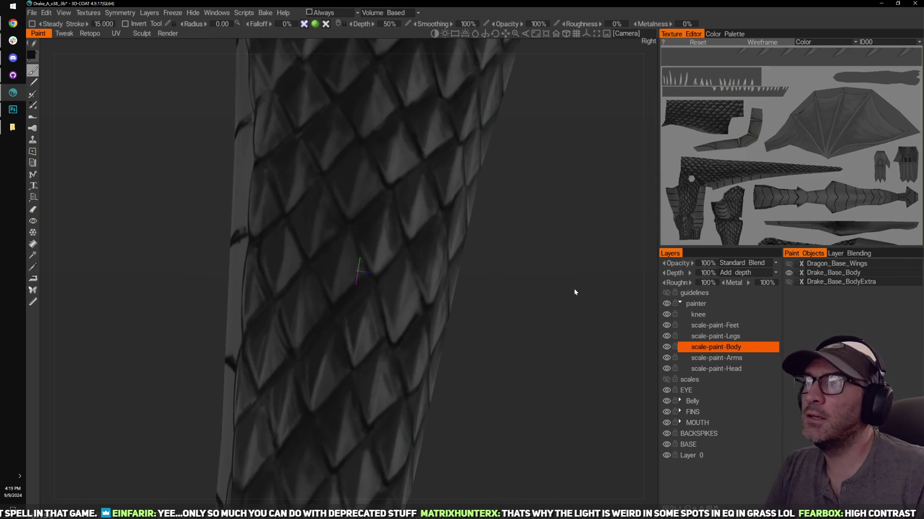
# Step: Examine the painted scales along the thick tail section and belly border, and the overall scale pattern of the body and tail
pyautogui.moveTo(538, 237); pyautogui.dragTo(526, 203, button='right')
pyautogui.moveTo(412, 183); pyautogui.dragTo(410, 224, button='middle')
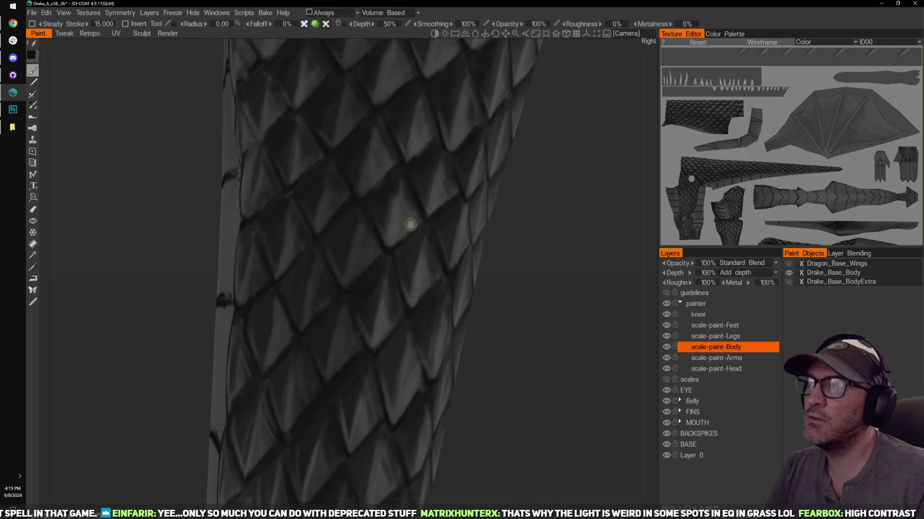
pyautogui.moveTo(558, 225)
pyautogui.keyDown('alt'); pyautogui.mouseDown()
pyautogui.moveTo(538, 247)
pyautogui.moveTo(584, 276)
pyautogui.mouseUp(); pyautogui.keyUp('alt')
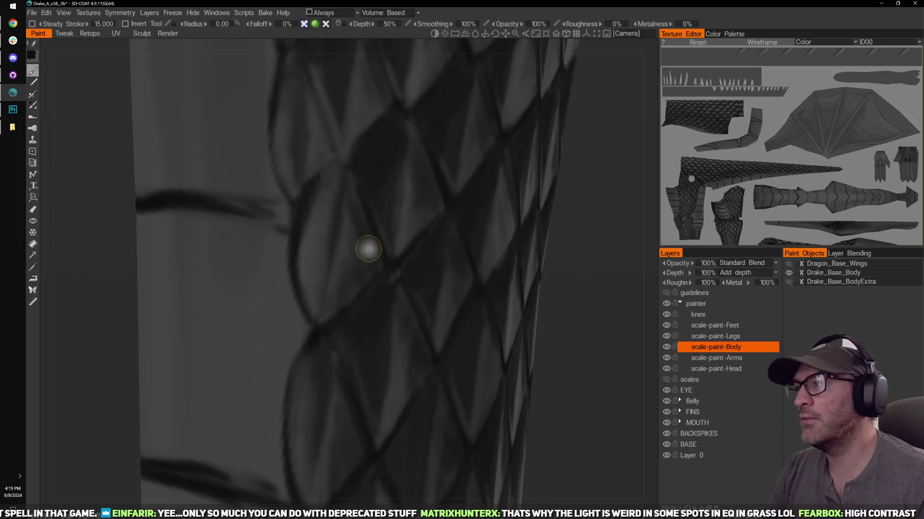
pyautogui.keyDown('alt'); pyautogui.moveTo(369, 248); pyautogui.dragTo(374, 240); pyautogui.keyUp('alt')
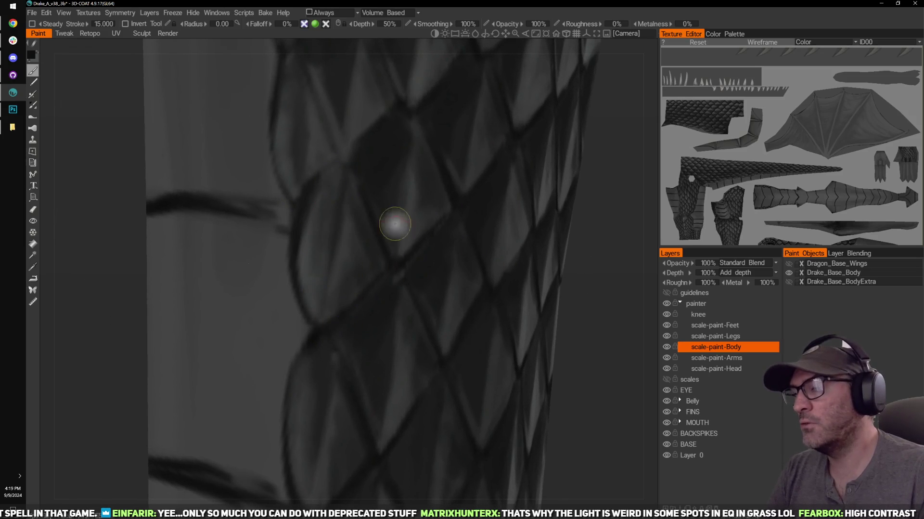
pyautogui.keyDown('alt'); pyautogui.moveTo(585, 270); pyautogui.dragTo(611, 366, button='middle'); pyautogui.keyUp('alt')
pyautogui.moveTo(112, 295); pyautogui.dragTo(106, 293)
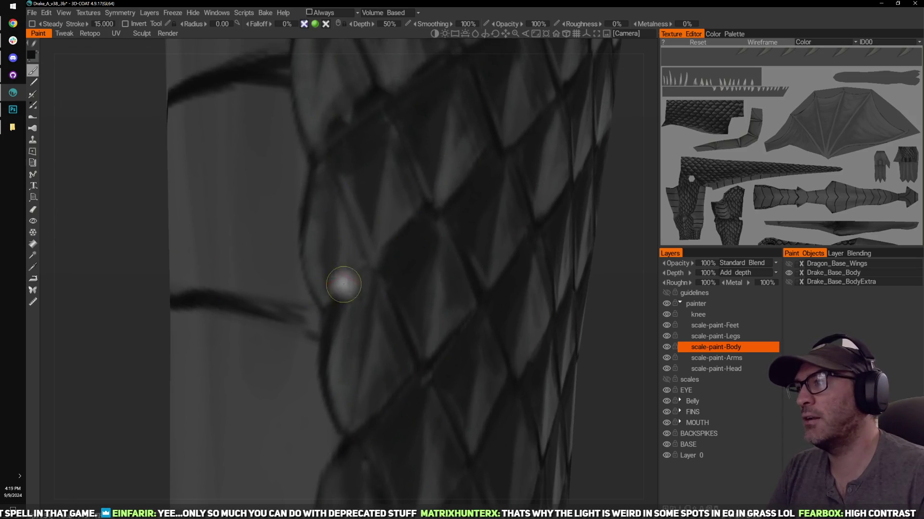
pyautogui.press('v')
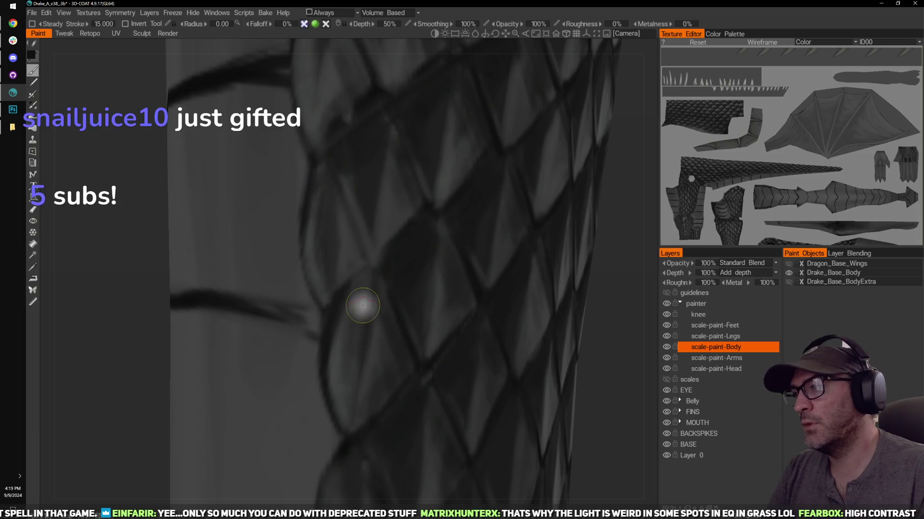
pyautogui.keyDown('alt'); pyautogui.moveTo(471, 164); pyautogui.dragTo(495, 284, button='middle'); pyautogui.keyUp('alt')
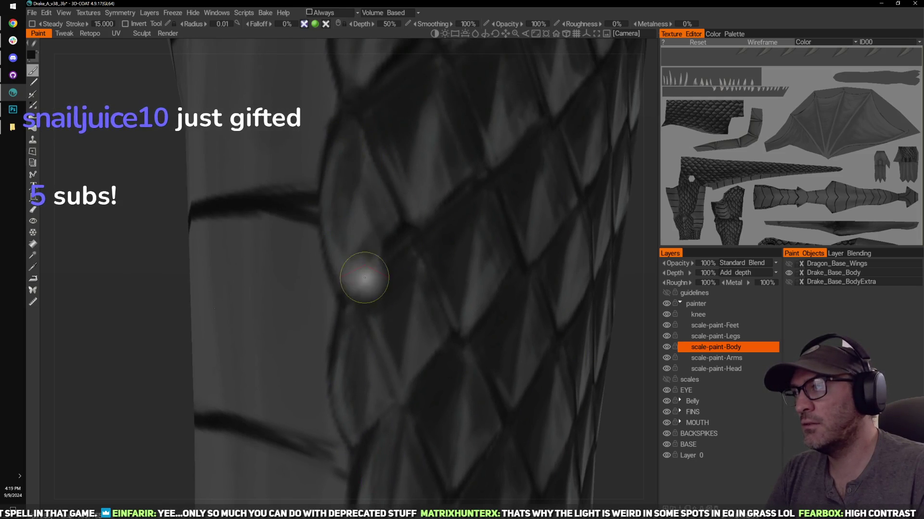
pyautogui.keyDown('alt'); pyautogui.moveTo(603, 314); pyautogui.dragTo(582, 286, button='middle'); pyautogui.keyUp('alt')
pyautogui.keyDown('alt'); pyautogui.moveTo(582, 286); pyautogui.dragTo(529, 249, button='right'); pyautogui.keyUp('alt')
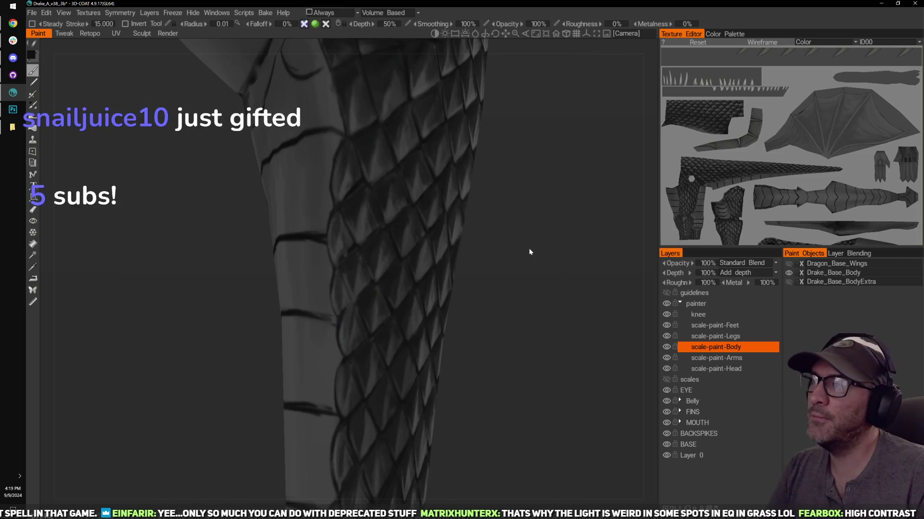
pyautogui.keyDown('alt'); pyautogui.moveTo(529, 249); pyautogui.dragTo(514, 227); pyautogui.keyUp('alt')
pyautogui.keyDown('alt'); pyautogui.moveTo(513, 227); pyautogui.dragTo(501, 220, button='middle'); pyautogui.keyUp('alt')
pyautogui.keyDown('alt'); pyautogui.moveTo(525, 297); pyautogui.dragTo(537, 266, button='right'); pyautogui.keyUp('alt')
pyautogui.keyDown('alt'); pyautogui.moveTo(537, 263); pyautogui.dragTo(453, 212); pyautogui.keyUp('alt')
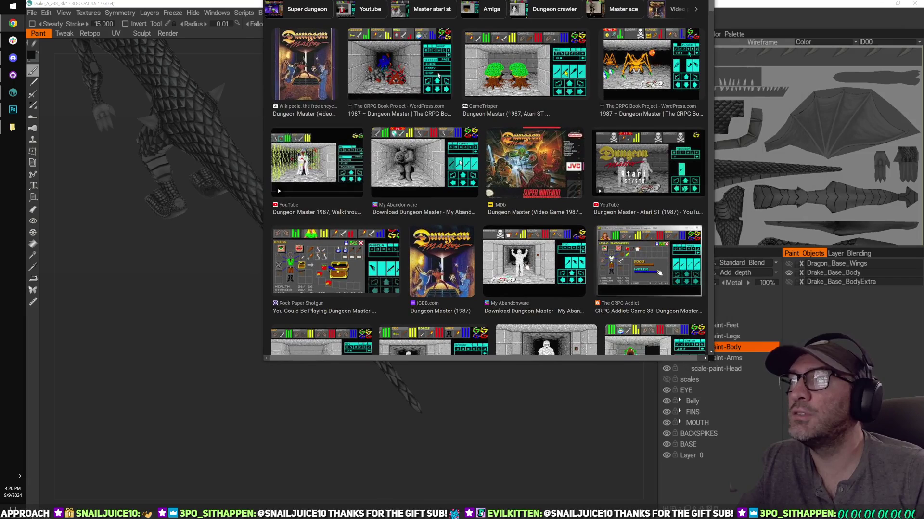
# Step: Switch to the Chrome image search, widen its window and search for "might and magic"
pyautogui.moveTo(263, 240); pyautogui.dragTo(150, 233)
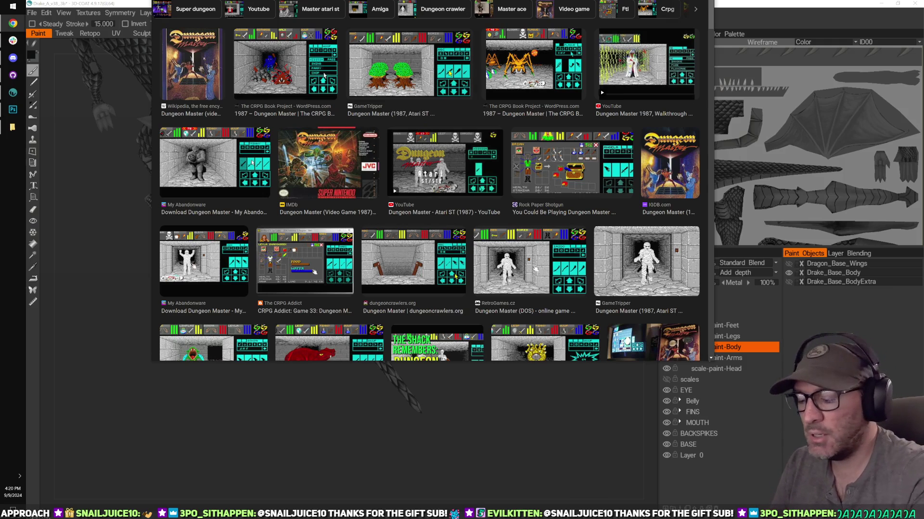
pyautogui.write('migh')
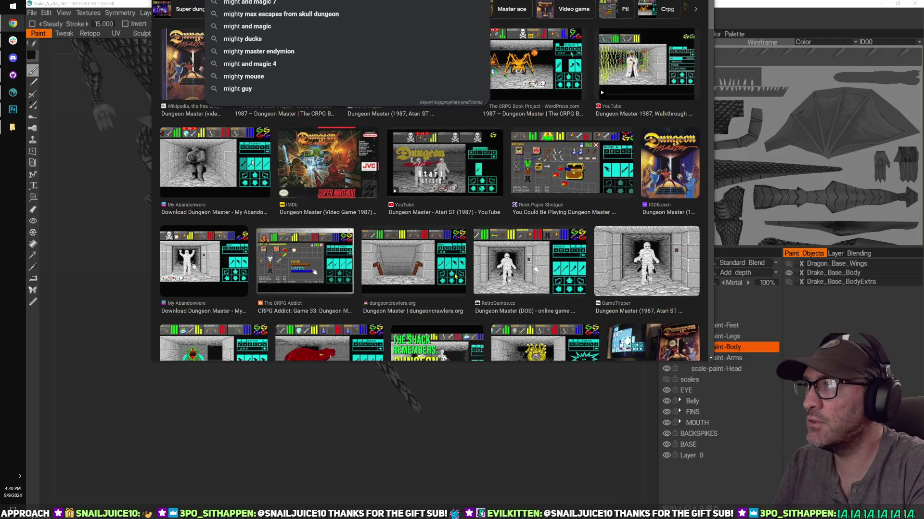
pyautogui.write(' and magic')
pyautogui.press('Return')
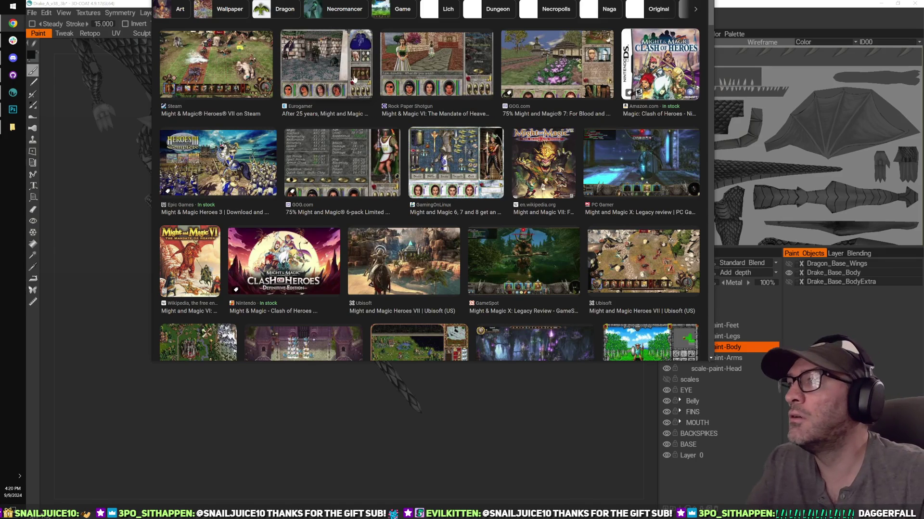
# Step: Preview the Eurogamer and Rock Paper Shotgun results for Might and Magic VI, opening the latter's link in a new tab
pyautogui.click(313, 101)
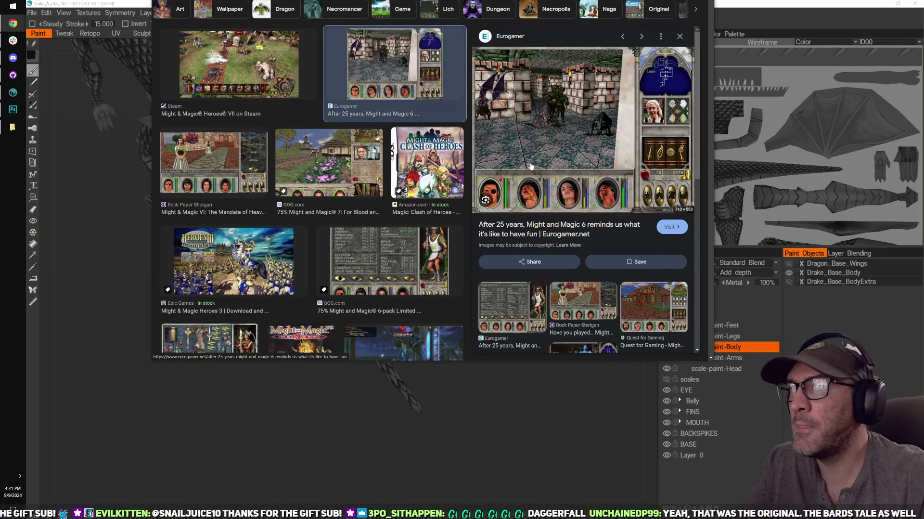
pyautogui.click(208, 172)
pyautogui.moveTo(549, 95)
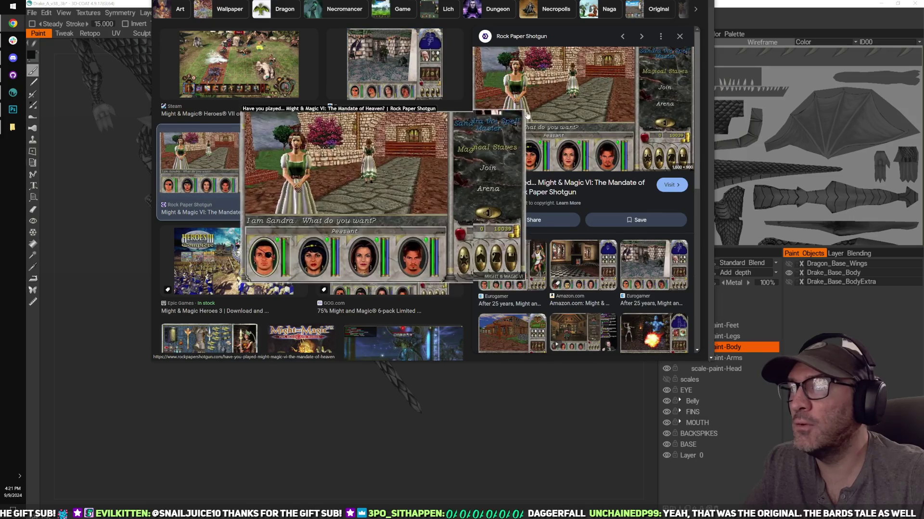
pyautogui.rightClick(512, 118)
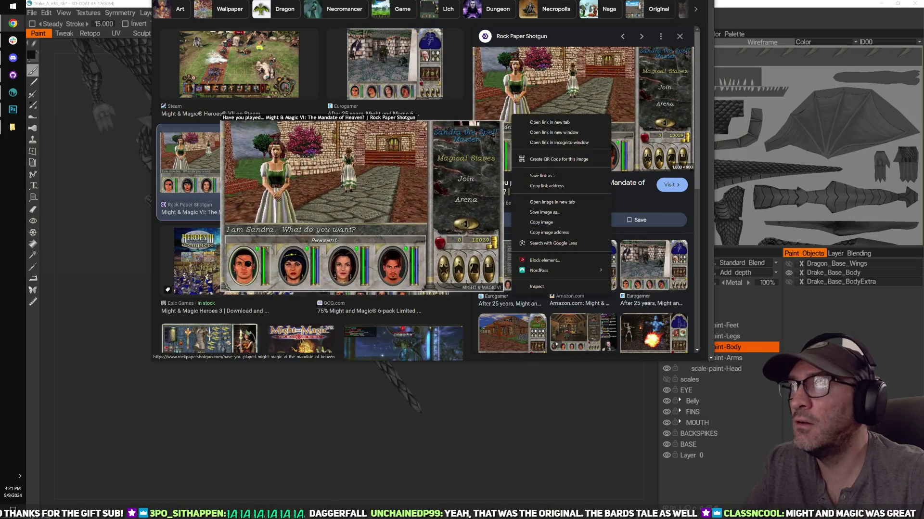
pyautogui.click(541, 122)
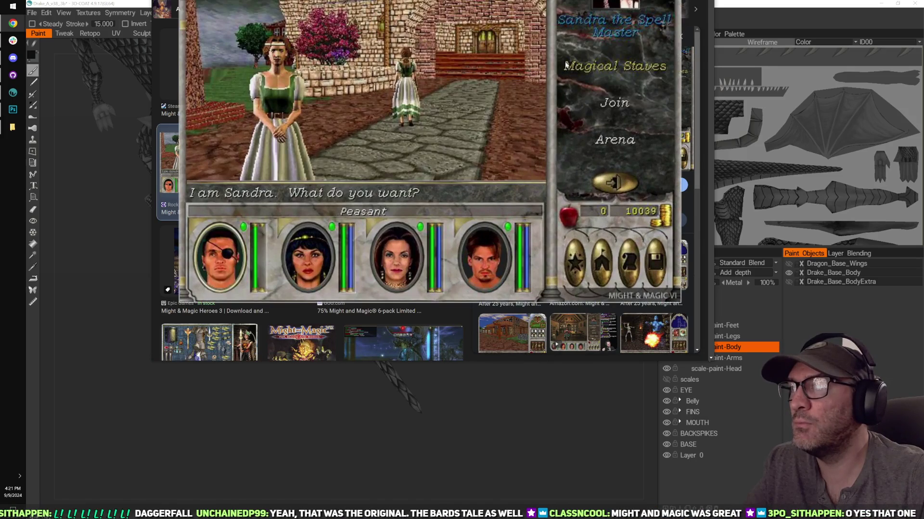
pyautogui.scroll(-1, 475, 92)
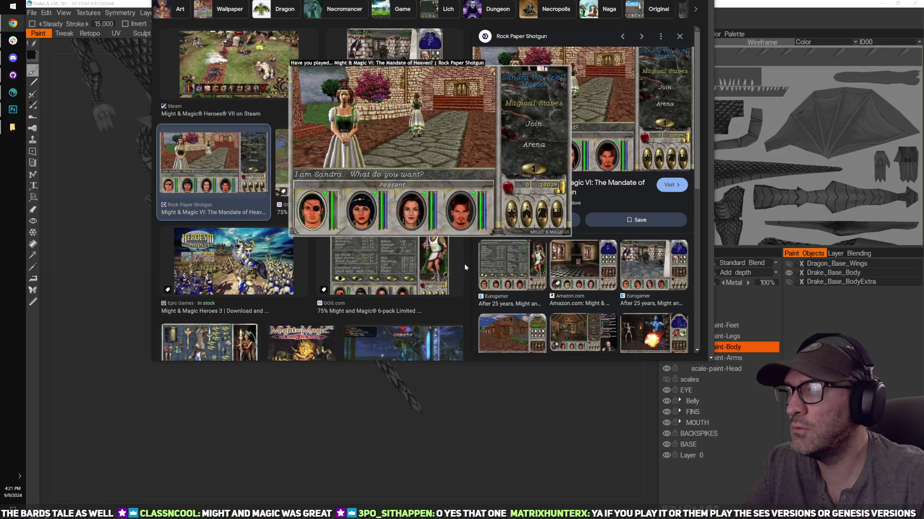
# Step: Preview the GOG.com Might and Magic 6-pack result, browse the further image results and close the browser window
pyautogui.click(424, 254)
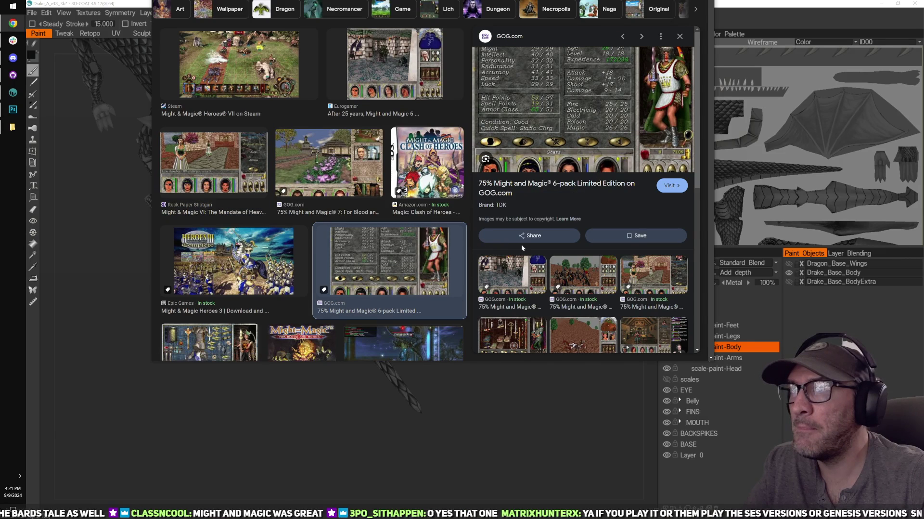
pyautogui.scroll(-2, 530, 250)
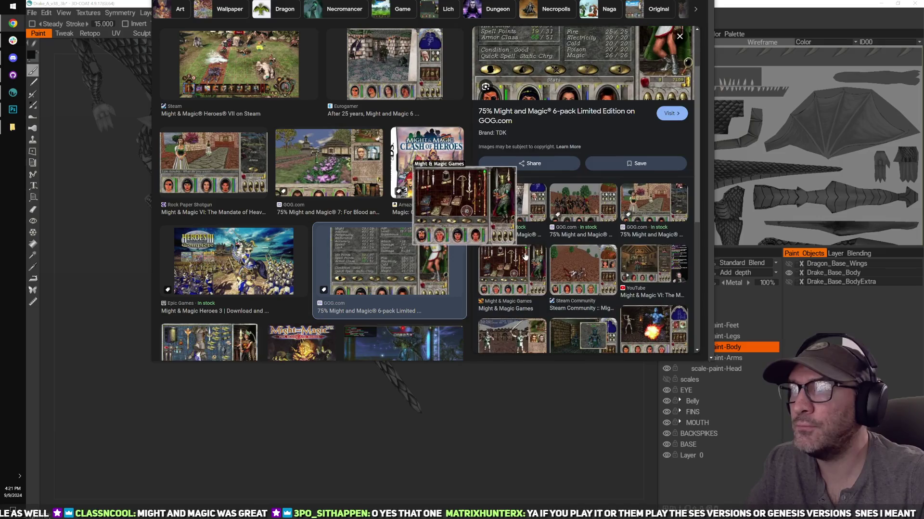
pyautogui.scroll(-10, 524, 256)
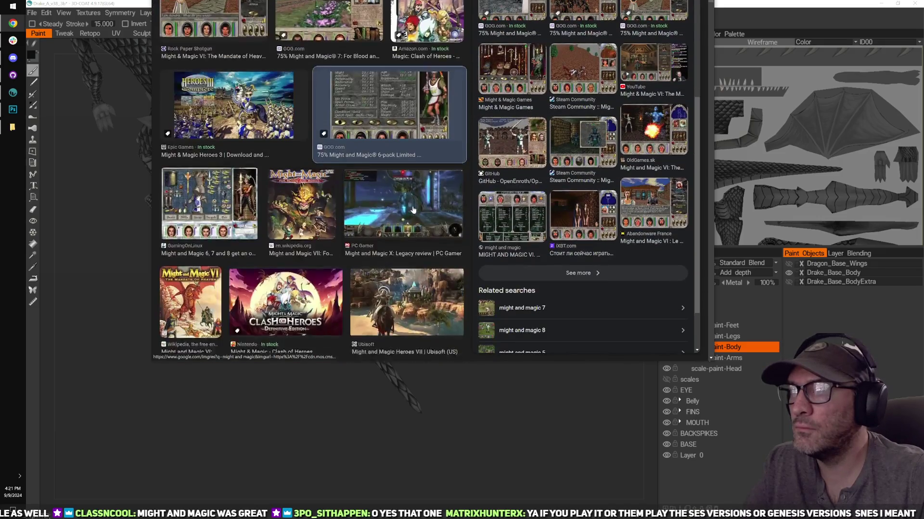
pyautogui.scroll(-1, 413, 210)
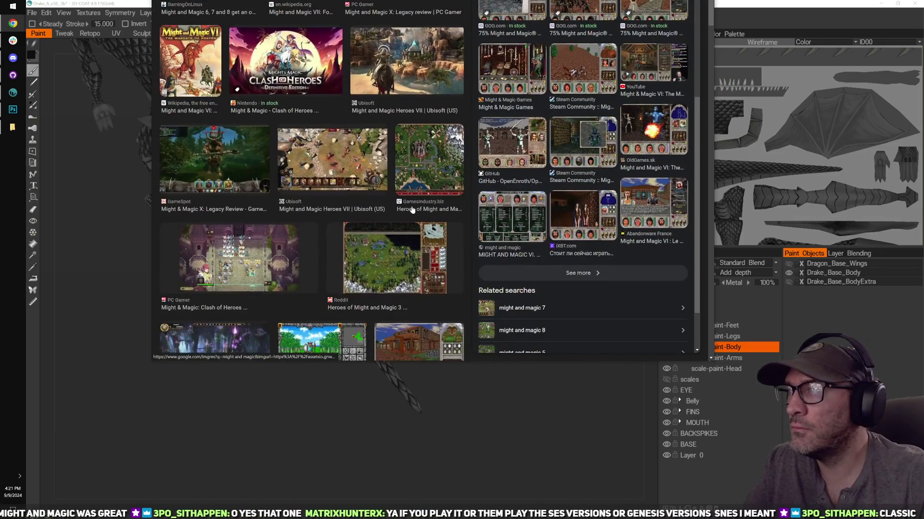
pyautogui.scroll(-3, 412, 209)
pyautogui.scroll(-3, 412, 209)
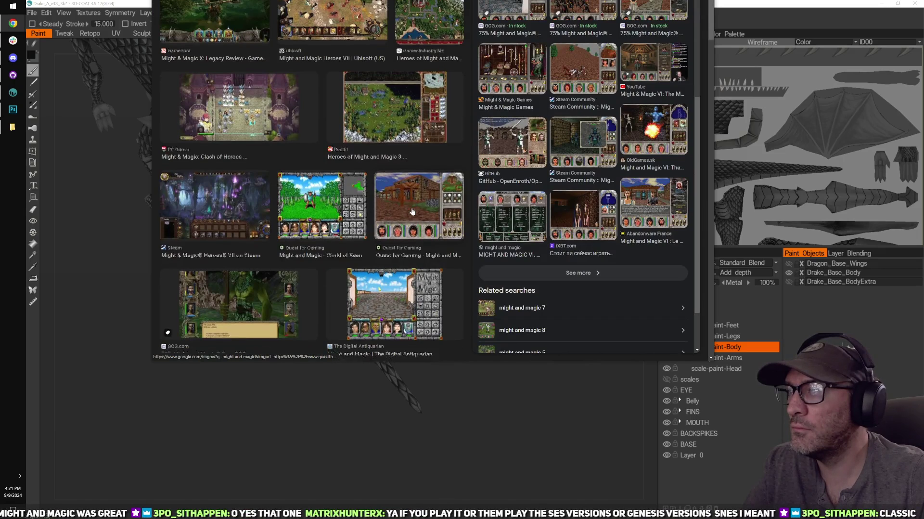
pyautogui.hotkey('alt', 'F4')
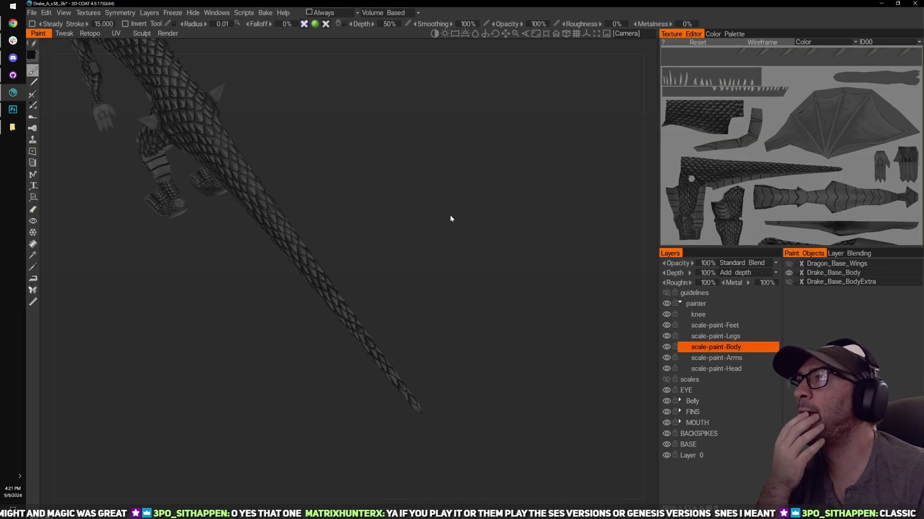
# Step: Examine the scales along the thin end of the tail, adjusting the brush radius to 0.017
pyautogui.moveTo(437, 204); pyautogui.dragTo(467, 180)
pyautogui.press(']')
pyautogui.press(']')
pyautogui.press(']')
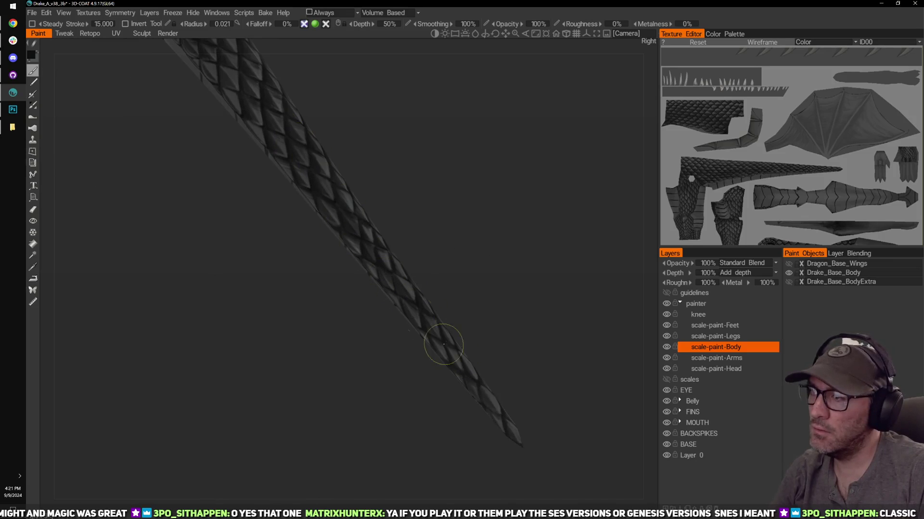
pyautogui.press('[')
pyautogui.press('[')
pyautogui.press('[')
pyautogui.press('[')
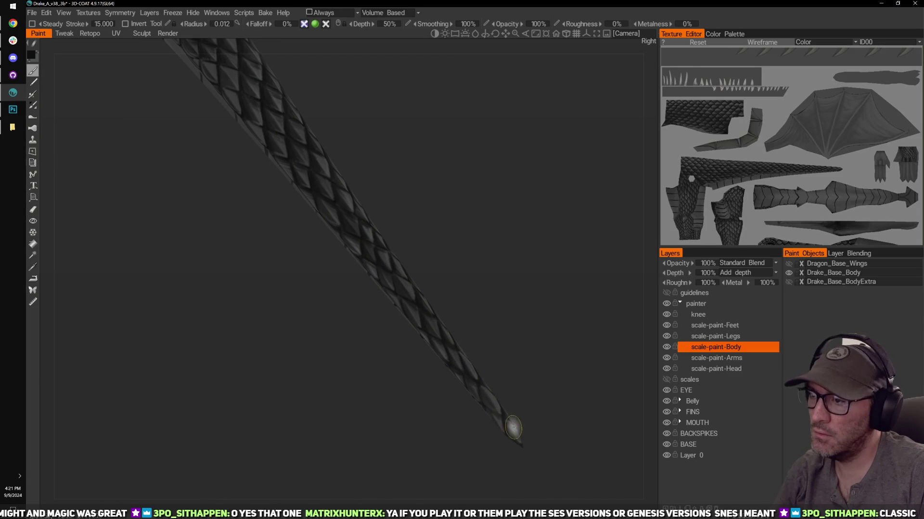
pyautogui.press(']')
pyautogui.moveTo(459, 233); pyautogui.dragTo(461, 235, button='right')
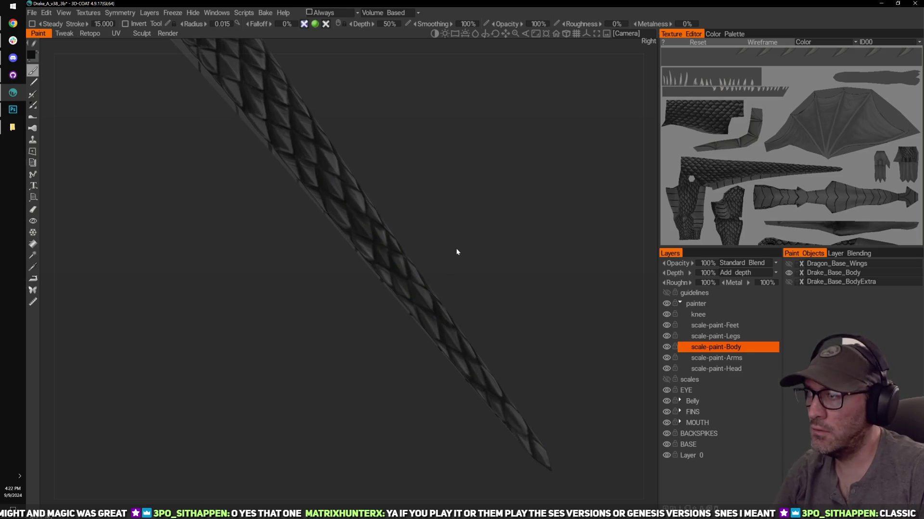
pyautogui.moveTo(457, 252); pyautogui.dragTo(479, 240)
pyautogui.press(']')
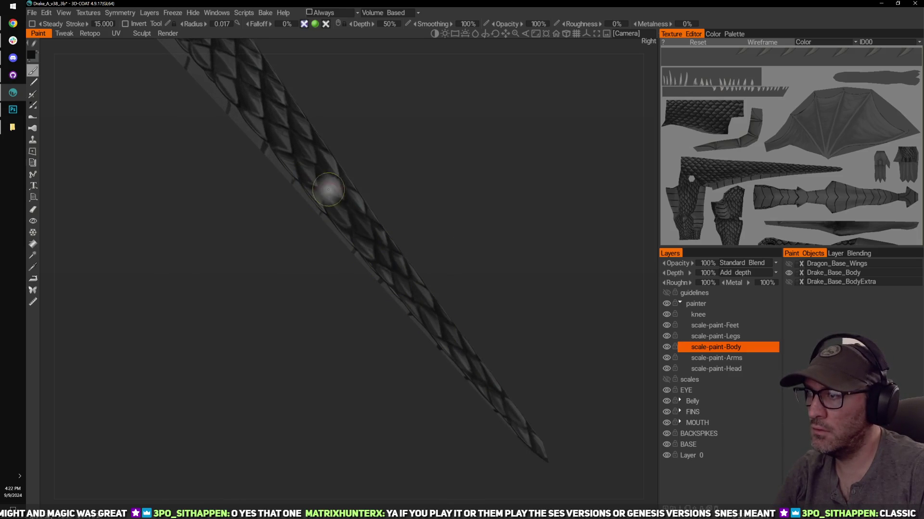
# Step: Shrink the brush radius and paint dark streaks and edges over the flat diamond scales on the middle section of the tail
pyautogui.moveTo(399, 143); pyautogui.dragTo(504, 295, button='middle')
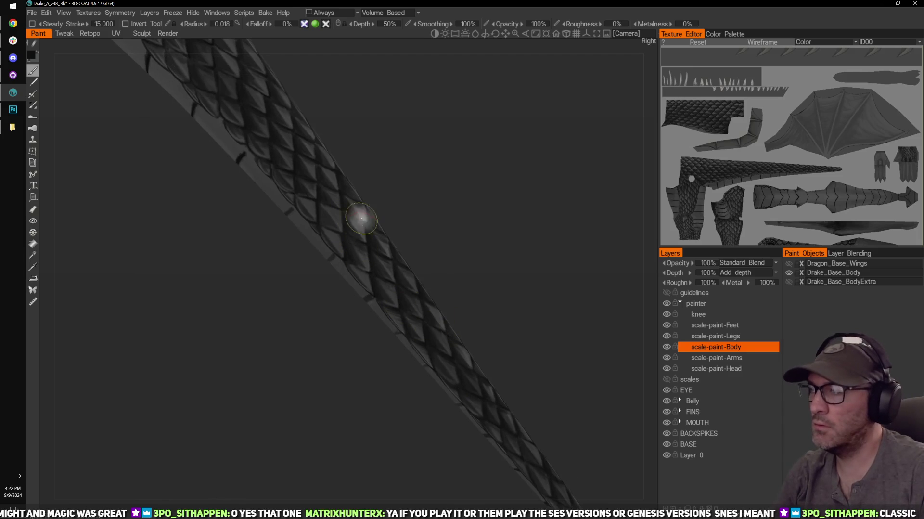
pyautogui.scroll(3, 436, 176)
pyautogui.keyDown('alt'); pyautogui.moveTo(344, 207); pyautogui.dragTo(447, 188); pyautogui.keyUp('alt')
pyautogui.moveTo(447, 188); pyautogui.dragTo(474, 183, button='right')
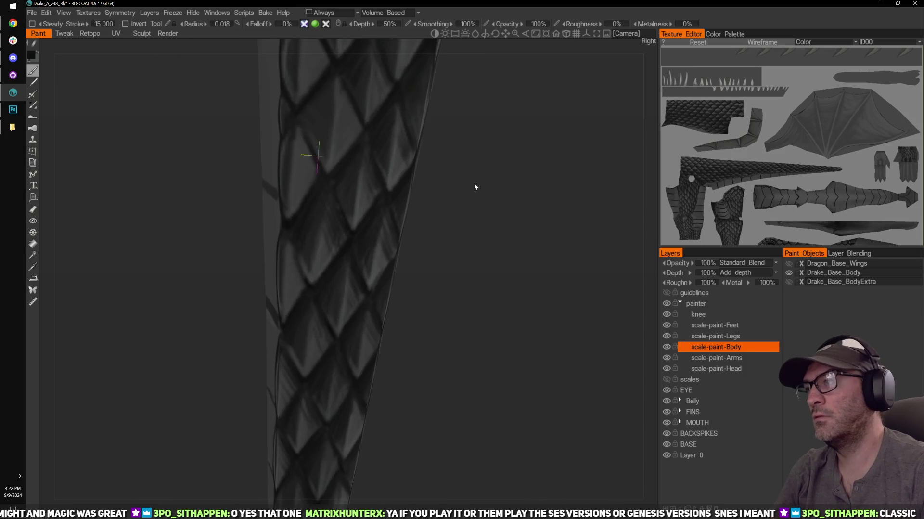
pyautogui.moveTo(480, 96); pyautogui.dragTo(488, 208, button='middle')
pyautogui.moveTo(487, 208); pyautogui.dragTo(532, 257, button='right')
pyautogui.scroll(-5, 534, 261)
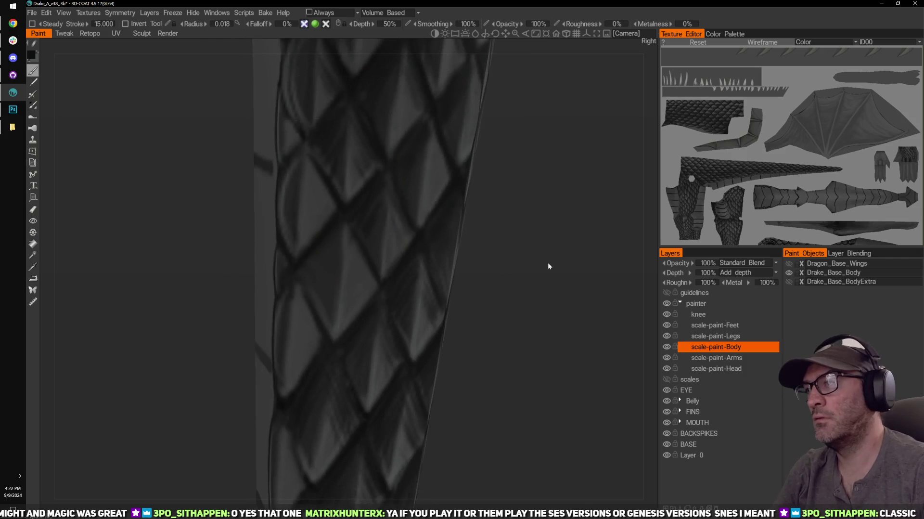
pyautogui.press('[')
pyautogui.press('[')
pyautogui.press('[')
pyautogui.press('[')
pyautogui.press('[')
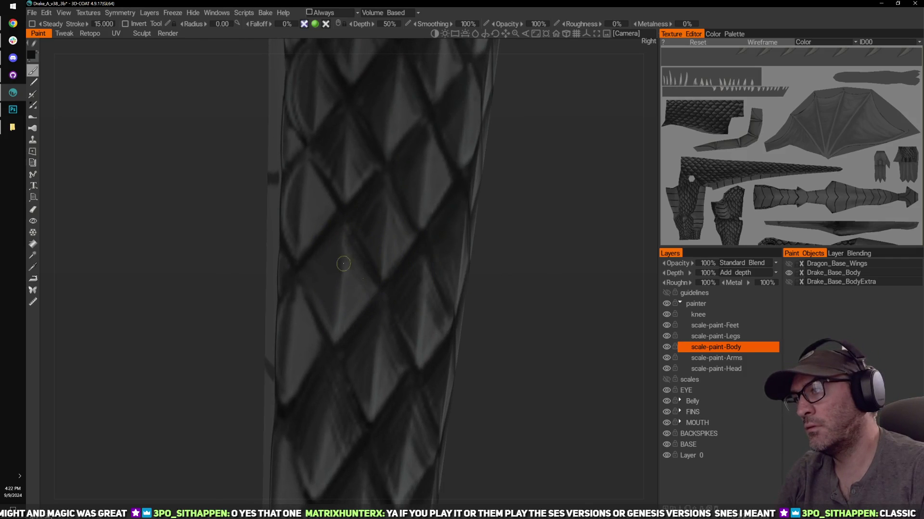
pyautogui.moveTo(527, 252)
pyautogui.mouseDown()
pyautogui.moveTo(507, 253)
pyautogui.moveTo(456, 200)
pyautogui.mouseUp()
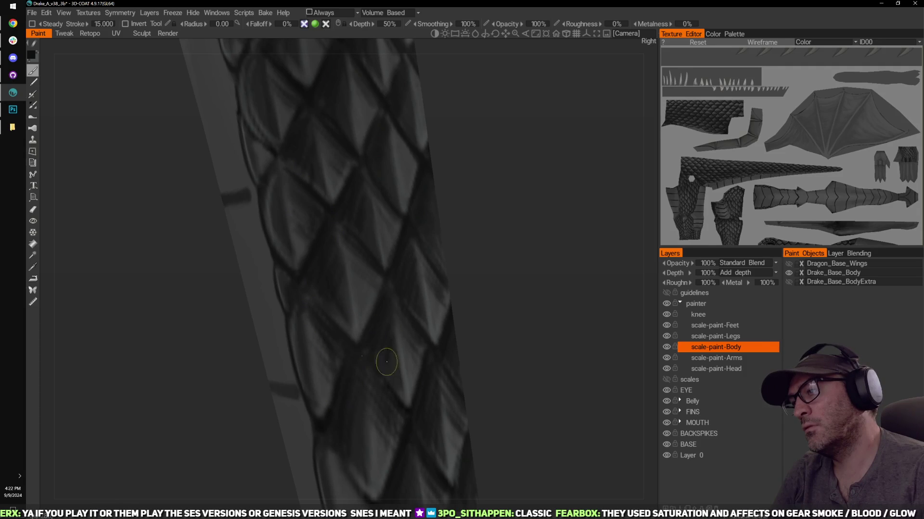
# Step: Pick a dark shade and paint it over the faces and lower edges of the diamond scales on the tail's middle section
pyautogui.moveTo(464, 318); pyautogui.dragTo(499, 248)
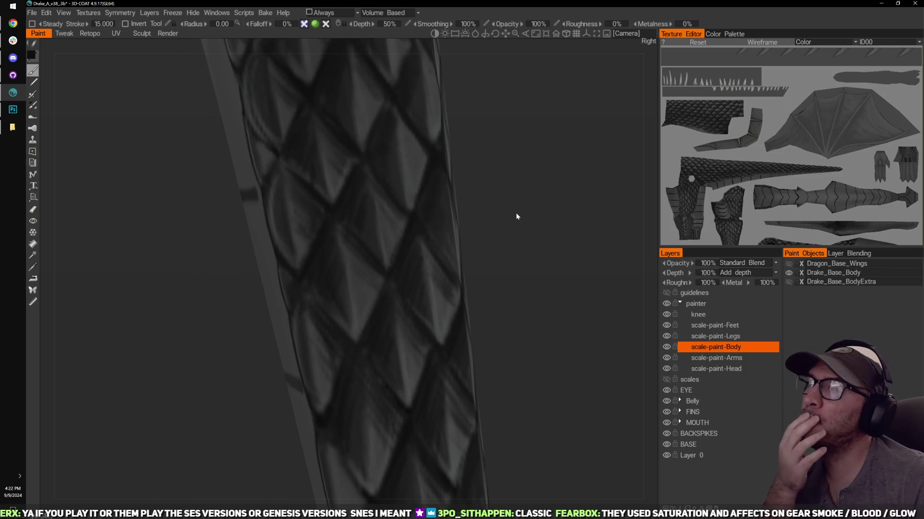
pyautogui.moveTo(486, 160); pyautogui.dragTo(509, 166)
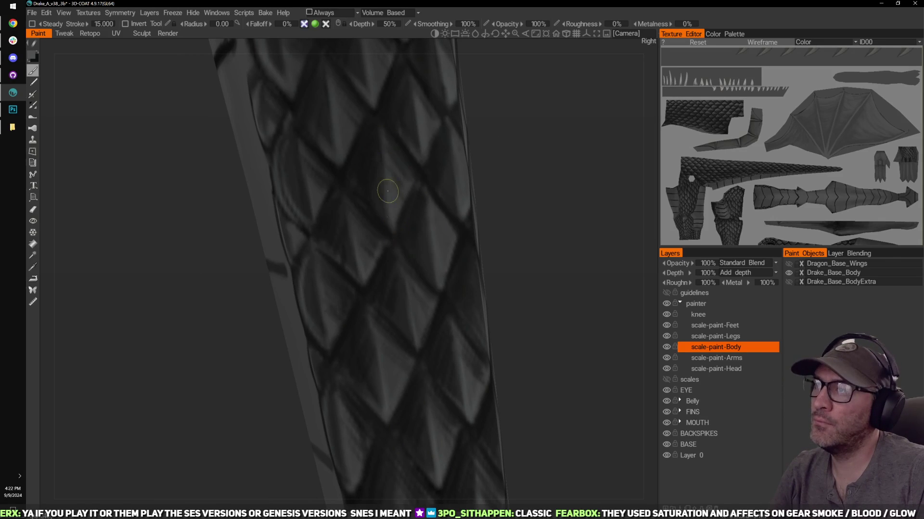
pyautogui.moveTo(491, 202); pyautogui.dragTo(513, 210)
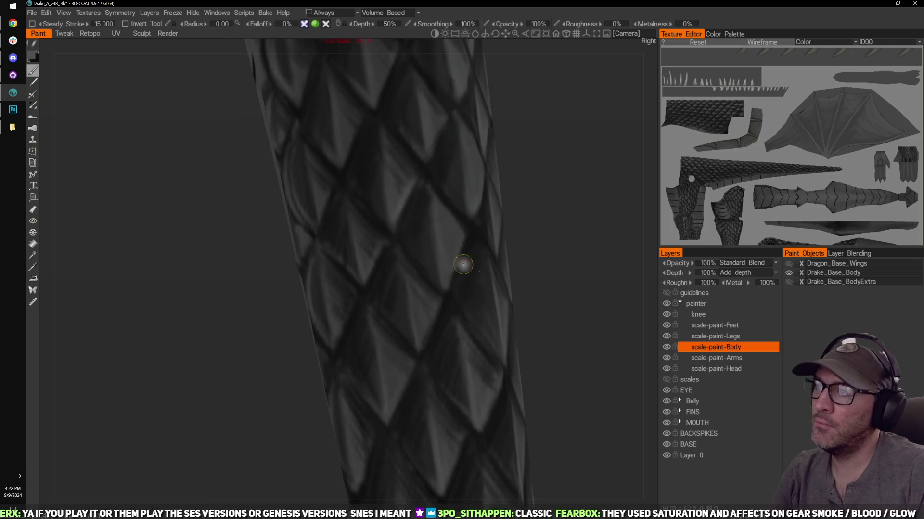
pyautogui.press('v')
pyautogui.moveTo(428, 198); pyautogui.dragTo(450, 230)
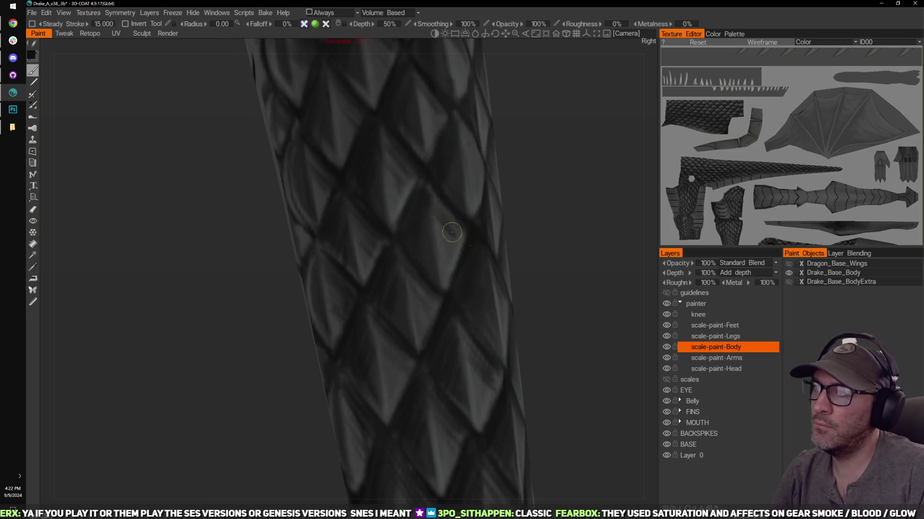
pyautogui.moveTo(435, 199); pyautogui.dragTo(456, 237)
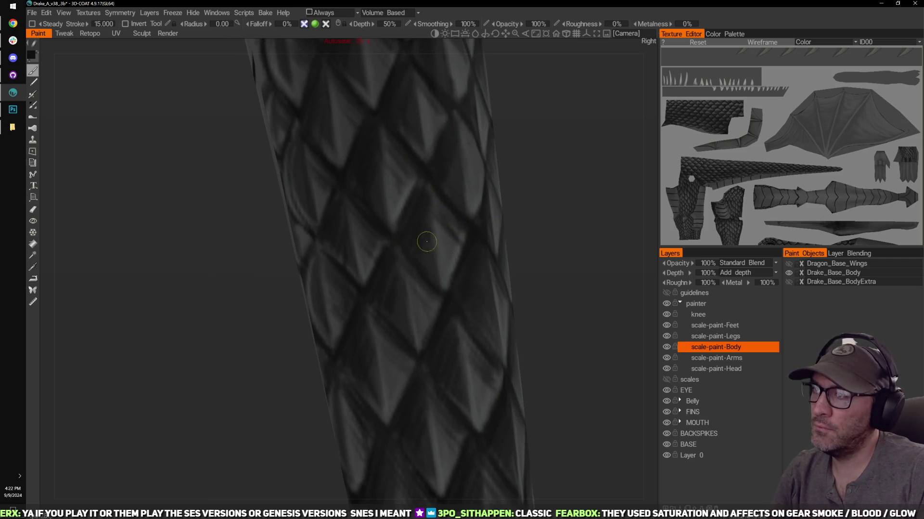
# Step: Paint dark streaks down the side of a larger scale further up the tail to deepen its shading
pyautogui.moveTo(551, 254)
pyautogui.mouseDown()
pyautogui.moveTo(539, 238)
pyautogui.moveTo(554, 252)
pyautogui.mouseUp()
pyautogui.moveTo(552, 205)
pyautogui.mouseDown()
pyautogui.moveTo(540, 238)
pyautogui.moveTo(545, 213)
pyautogui.mouseUp()
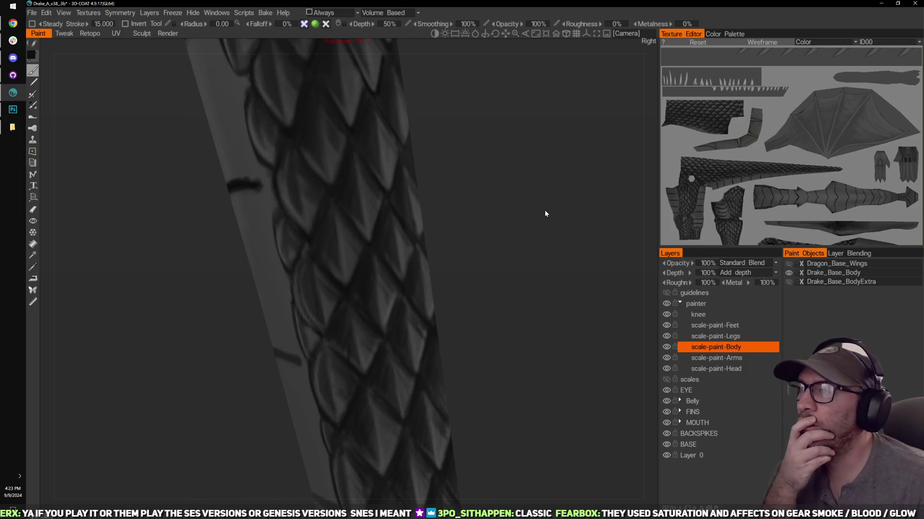
pyautogui.moveTo(522, 199)
pyautogui.mouseDown()
pyautogui.moveTo(519, 148)
pyautogui.moveTo(529, 209)
pyautogui.mouseUp()
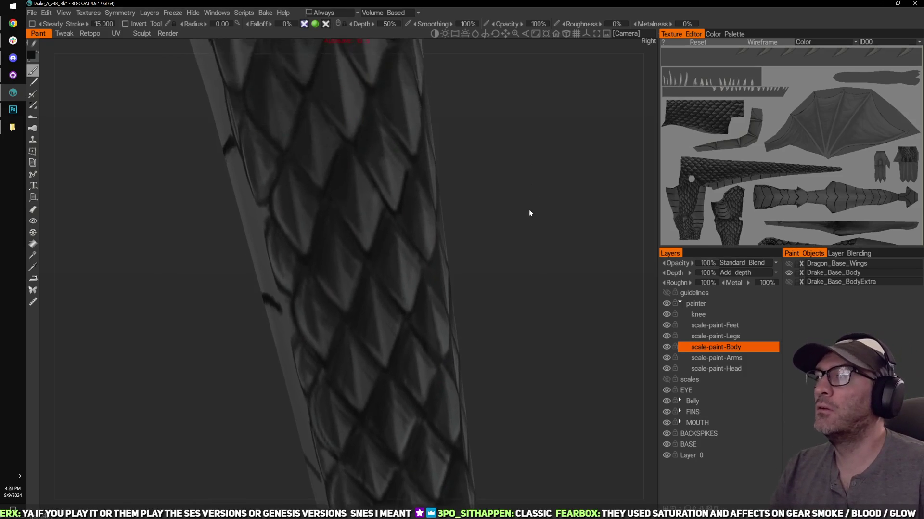
pyautogui.moveTo(529, 210); pyautogui.dragTo(566, 179, button='right')
pyautogui.moveTo(566, 181); pyautogui.dragTo(545, 163, button='middle')
pyautogui.moveTo(538, 125); pyautogui.dragTo(534, 123, button='middle')
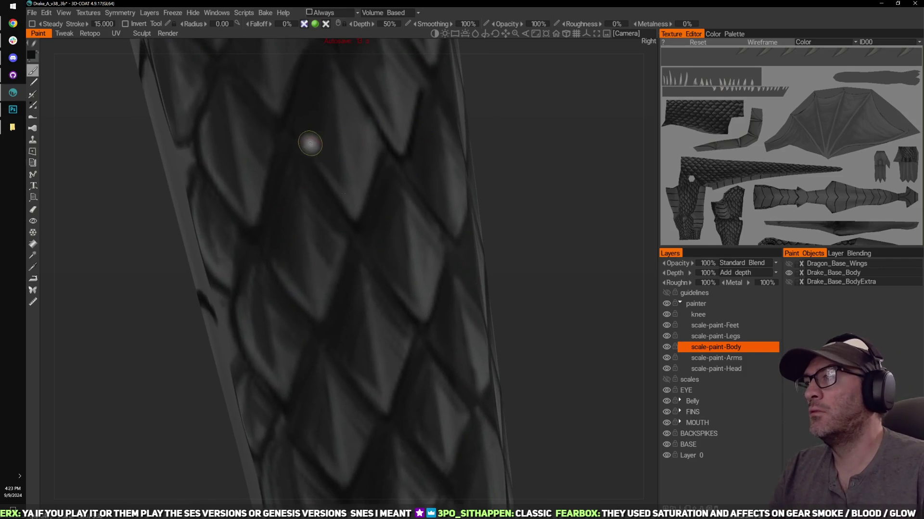
pyautogui.moveTo(372, 98); pyautogui.dragTo(385, 183, button='middle')
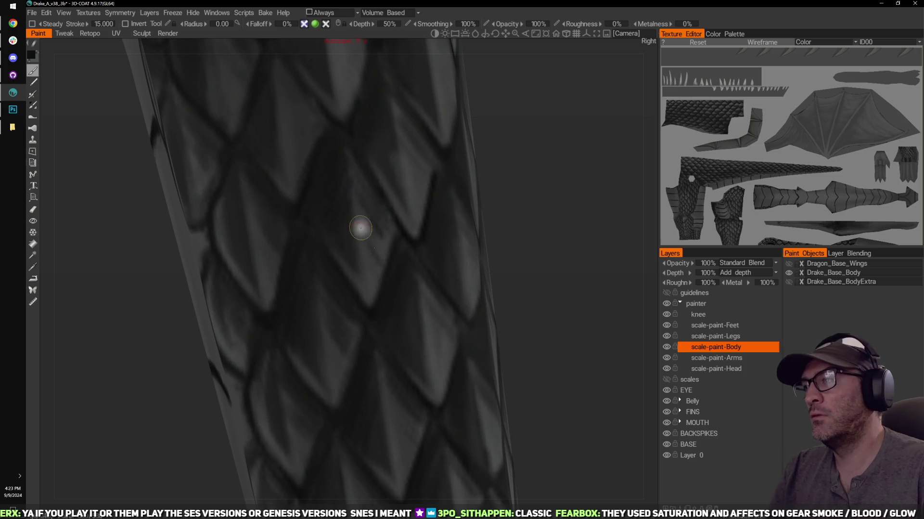
# Step: Swap to the lighter grey and brush soft highlights onto the neighbouring scales, working along the tail
pyautogui.press('x')
pyautogui.moveTo(547, 227); pyautogui.dragTo(500, 243, button='right')
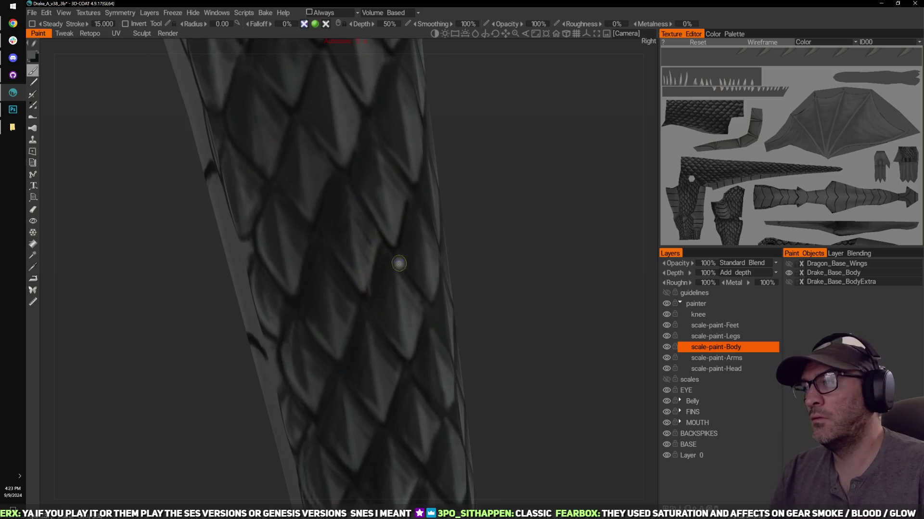
pyautogui.moveTo(492, 286)
pyautogui.mouseDown(button='middle')
pyautogui.moveTo(498, 196)
pyautogui.moveTo(455, 145)
pyautogui.mouseUp(button='middle')
pyautogui.moveTo(381, 246); pyautogui.dragTo(402, 192)
pyautogui.moveTo(505, 202); pyautogui.dragTo(518, 208)
pyautogui.moveTo(385, 216); pyautogui.dragTo(391, 253)
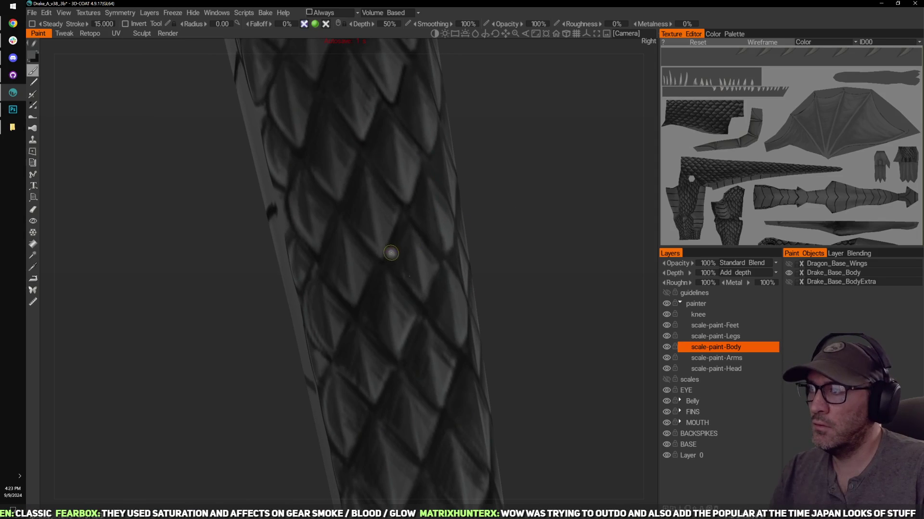
pyautogui.moveTo(479, 202); pyautogui.dragTo(404, 236)
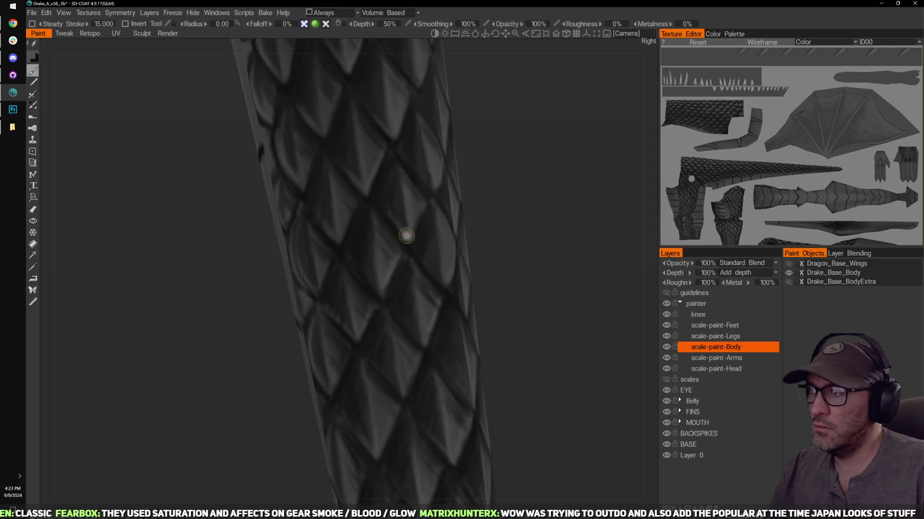
pyautogui.moveTo(501, 218); pyautogui.dragTo(500, 181)
pyautogui.moveTo(525, 236); pyautogui.dragTo(489, 231)
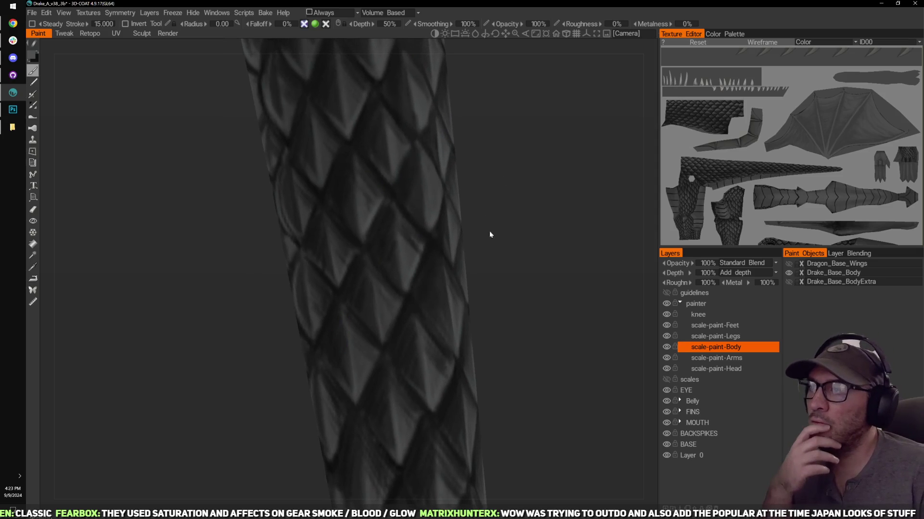
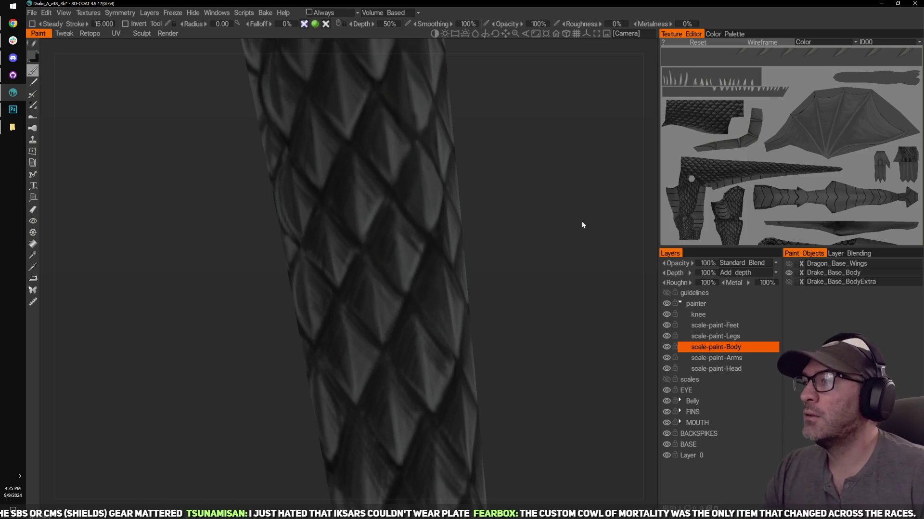
# Step: Examine the painted tail scales up close from several angles, and check the whole tail and body from a distance
pyautogui.moveTo(581, 221); pyautogui.dragTo(540, 256)
pyautogui.moveTo(521, 191); pyautogui.dragTo(433, 243)
pyautogui.moveTo(497, 229); pyautogui.dragTo(571, 251)
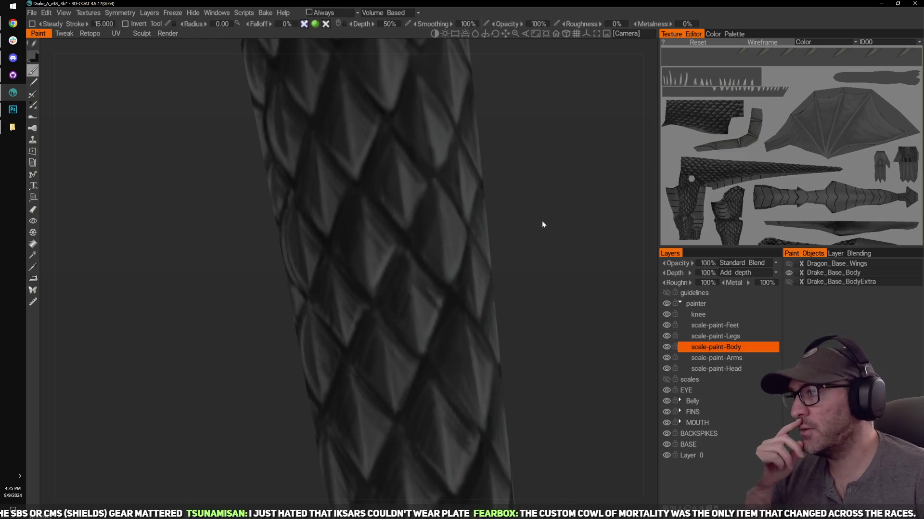
pyautogui.moveTo(548, 222); pyautogui.dragTo(536, 208)
pyautogui.moveTo(532, 243); pyautogui.dragTo(531, 190)
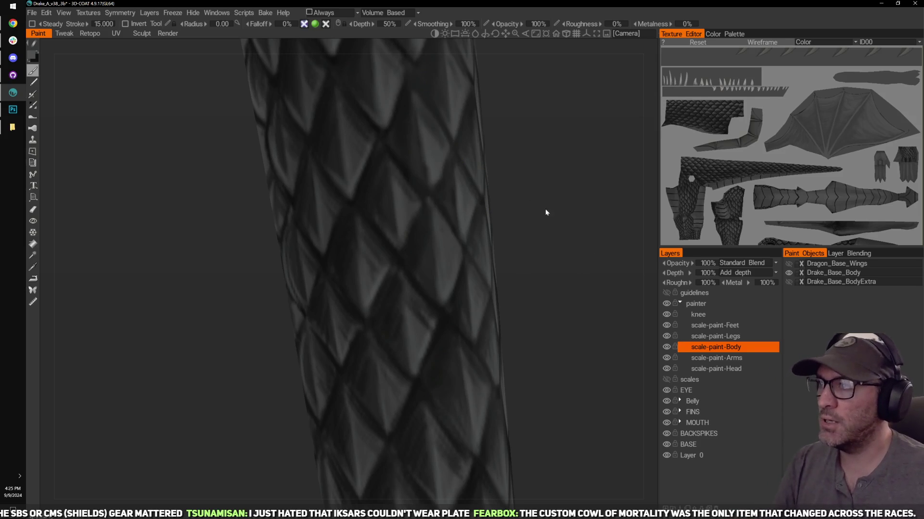
pyautogui.moveTo(545, 209); pyautogui.dragTo(518, 201)
pyautogui.moveTo(518, 205); pyautogui.dragTo(547, 201, button='middle')
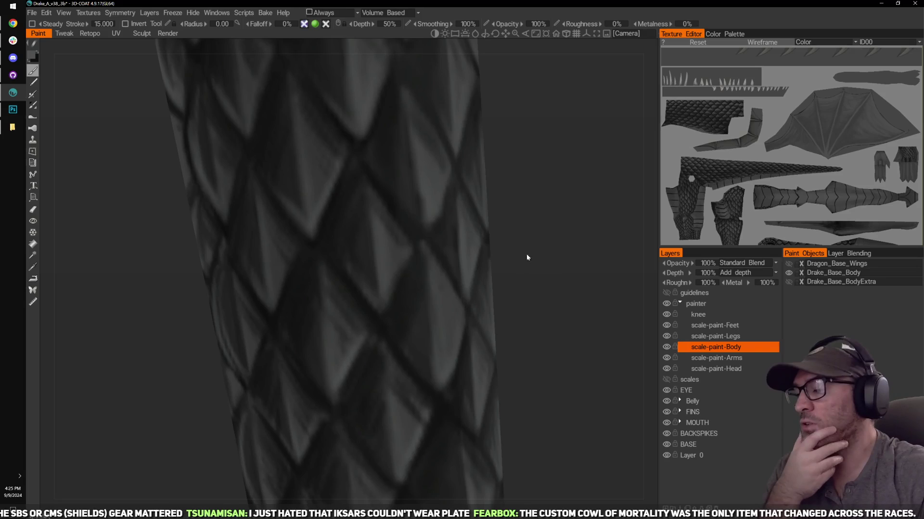
pyautogui.moveTo(568, 272); pyautogui.dragTo(540, 263)
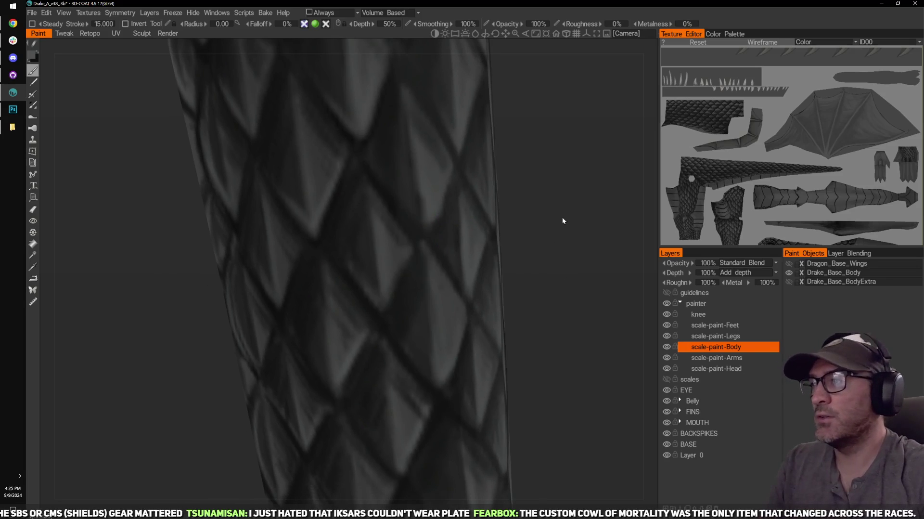
pyautogui.moveTo(563, 218); pyautogui.dragTo(548, 204)
pyautogui.moveTo(548, 204); pyautogui.dragTo(522, 250, button='middle')
pyautogui.moveTo(516, 230); pyautogui.dragTo(449, 206)
pyautogui.moveTo(527, 216); pyautogui.dragTo(552, 224)
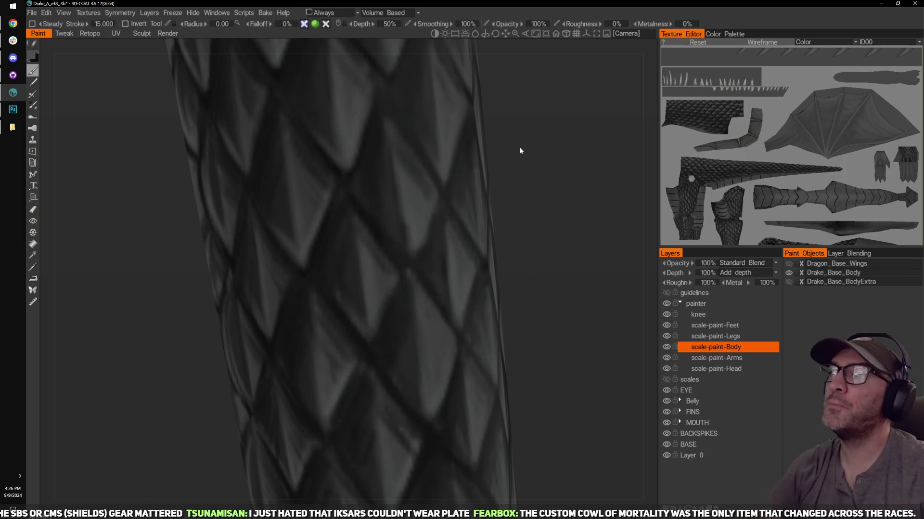
pyautogui.moveTo(520, 150)
pyautogui.mouseDown()
pyautogui.moveTo(550, 197)
pyautogui.moveTo(510, 220)
pyautogui.moveTo(569, 247)
pyautogui.moveTo(547, 247)
pyautogui.moveTo(536, 224)
pyautogui.moveTo(604, 237)
pyautogui.moveTo(593, 237)
pyautogui.mouseUp()
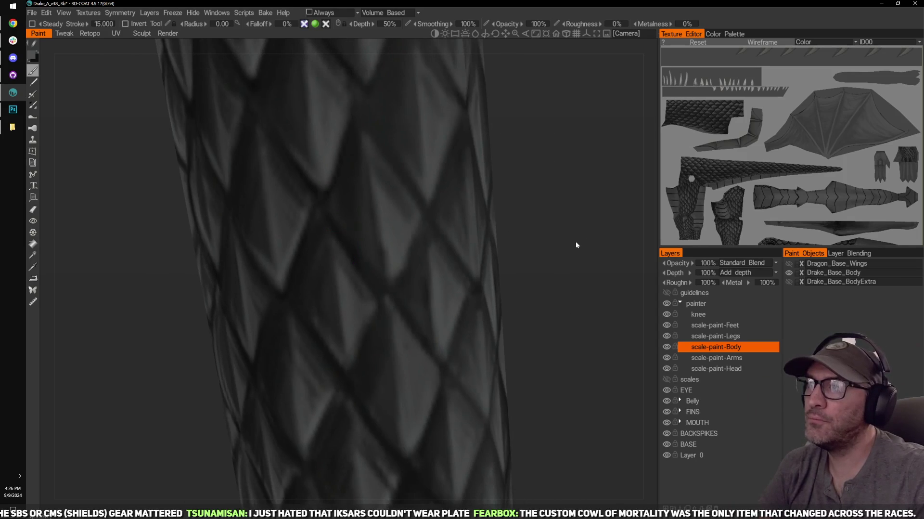
pyautogui.moveTo(576, 242); pyautogui.dragTo(562, 239, button='middle')
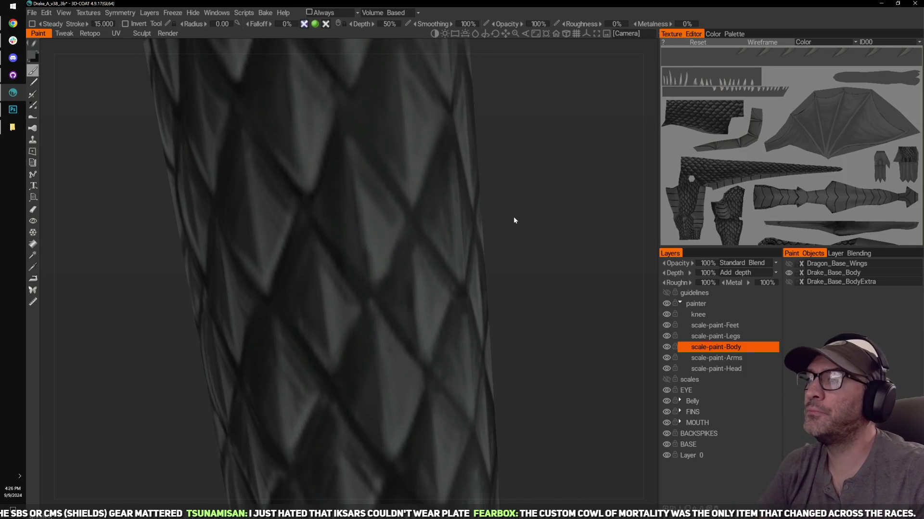
pyautogui.moveTo(513, 220)
pyautogui.mouseDown()
pyautogui.moveTo(522, 244)
pyautogui.moveTo(544, 244)
pyautogui.mouseUp()
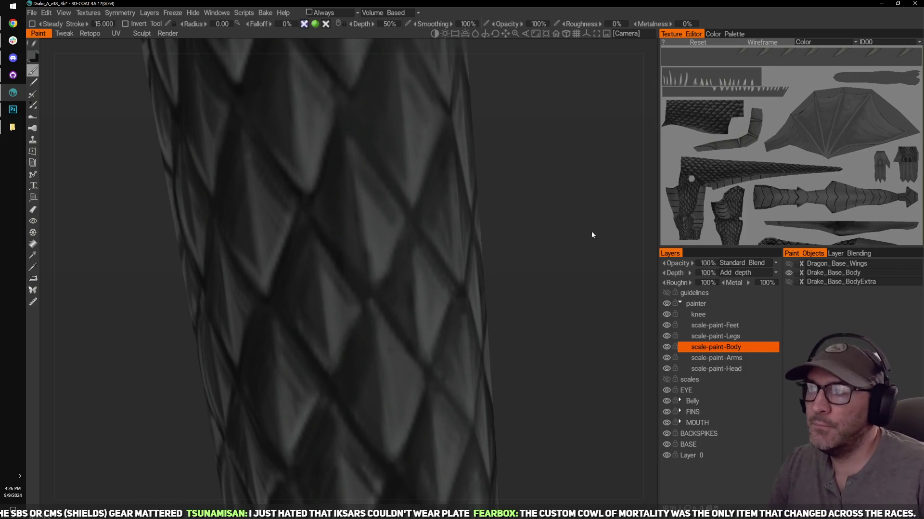
pyautogui.moveTo(588, 231); pyautogui.dragTo(508, 232, button='right')
pyautogui.moveTo(510, 231); pyautogui.dragTo(556, 239)
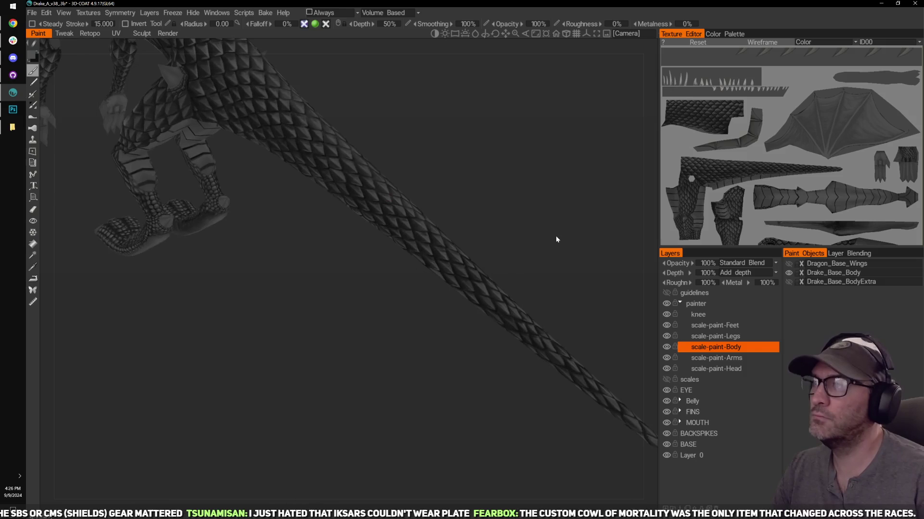
pyautogui.moveTo(514, 194); pyautogui.dragTo(415, 192)
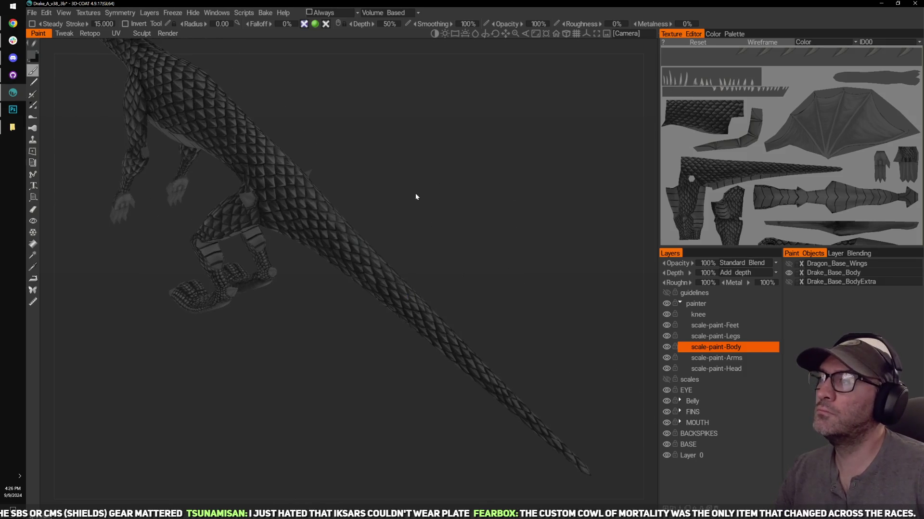
# Step: Send the texture layers to Photoshop and update Layers.psd from its changed disk copy
pyautogui.click(49, 15)
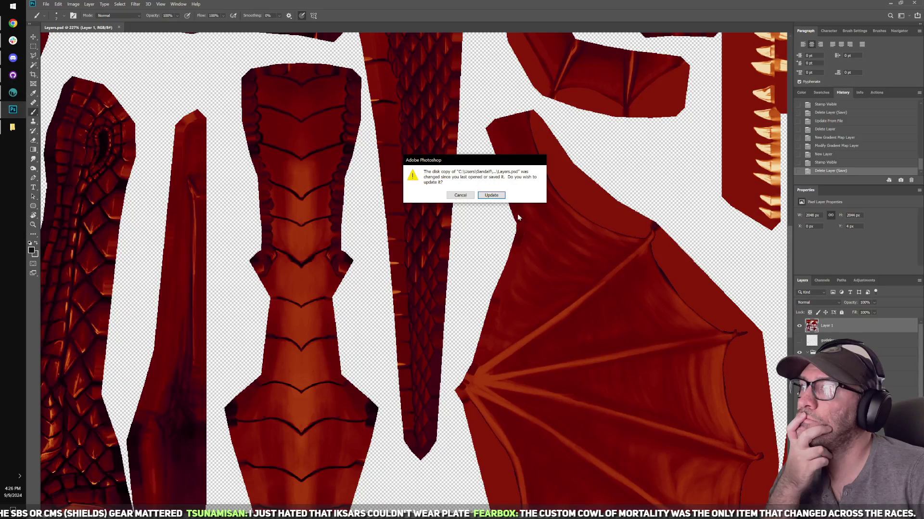
pyautogui.click(488, 195)
pyautogui.click(490, 195)
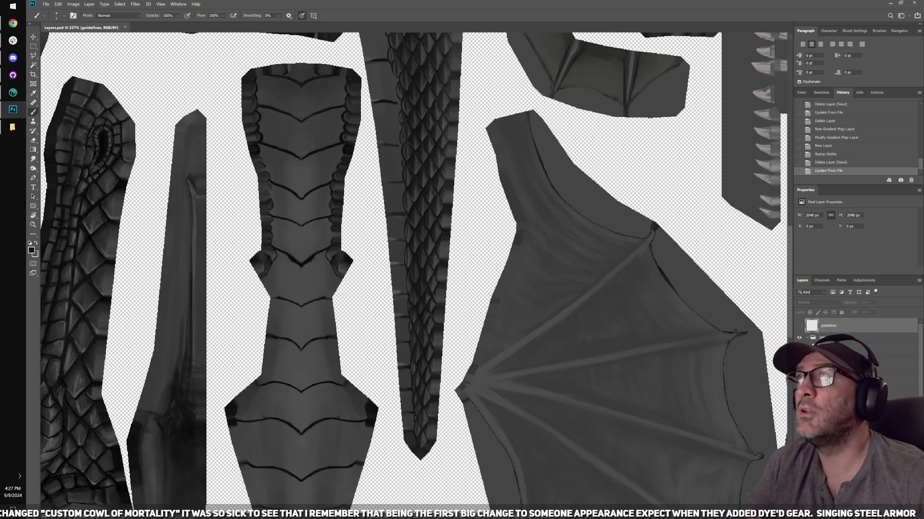
# Step: Bring up the reference image 1200px-Banded.jpg and enlarge it to examine the banded armour on the different characters
pyautogui.hotkey('alt', 'Tab')
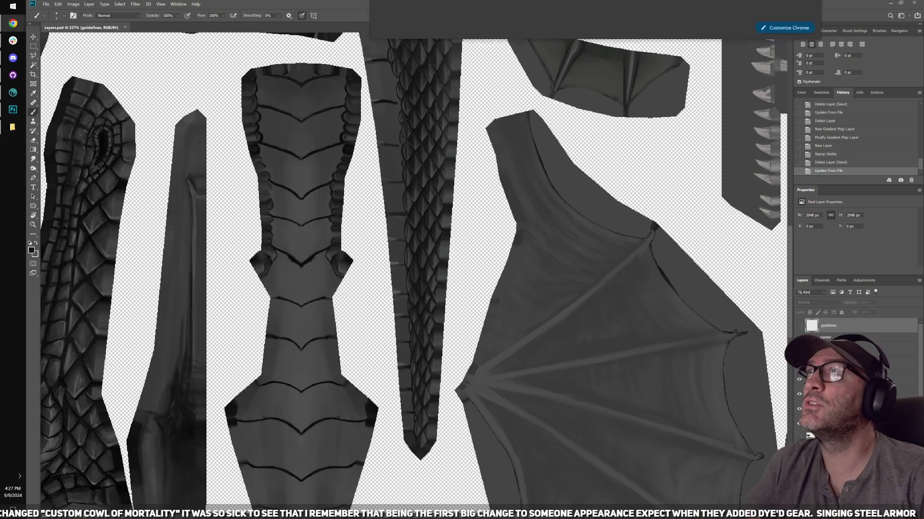
pyautogui.hotkey('alt', 'Tab')
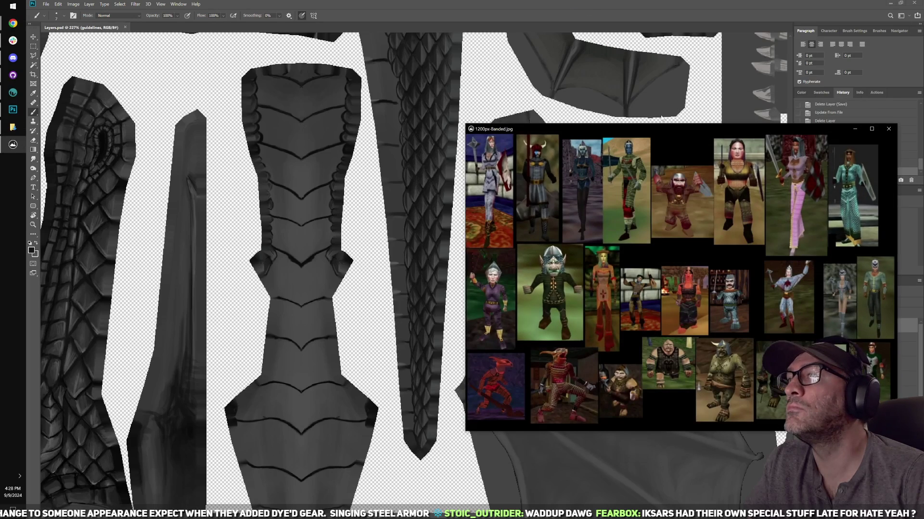
pyautogui.click(866, 128)
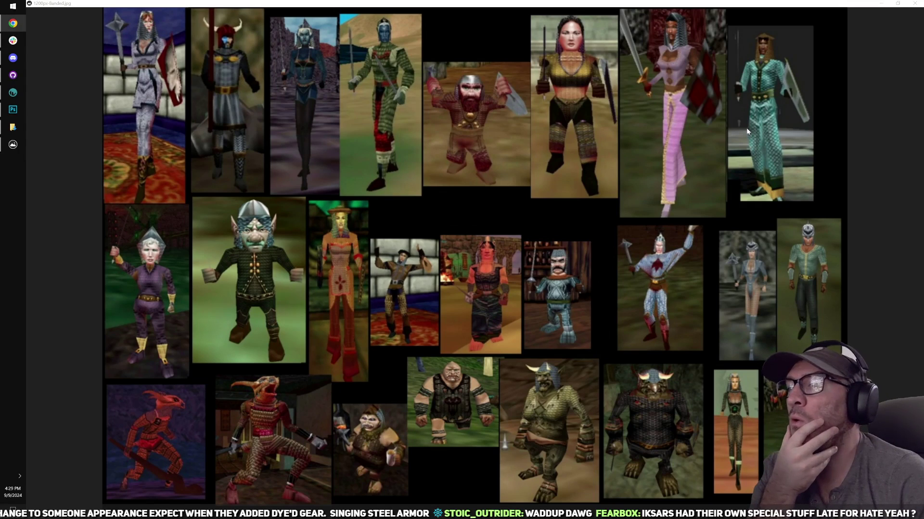
# Step: Return to 3D-Coat, send the texture layers to Photoshop again and update Layers.psd from the disk copy
pyautogui.click(13, 94)
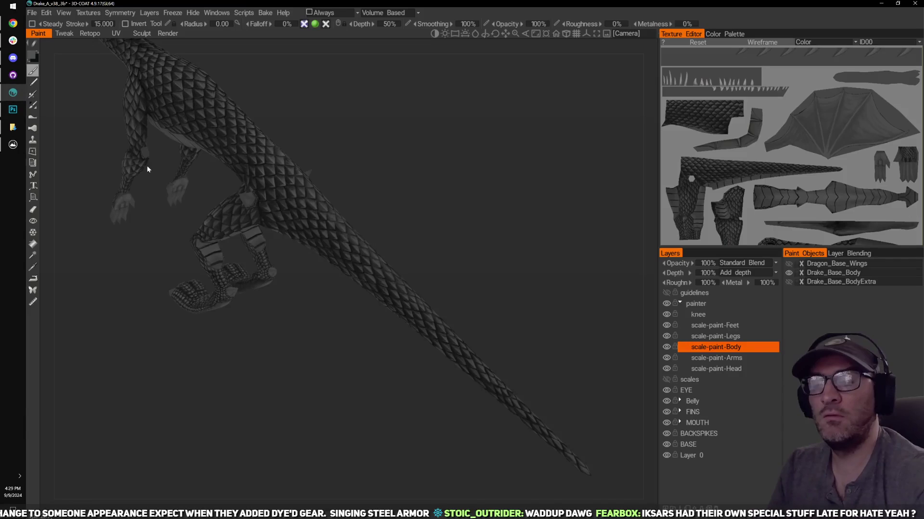
pyautogui.moveTo(402, 173); pyautogui.dragTo(504, 194)
pyautogui.click(45, 13)
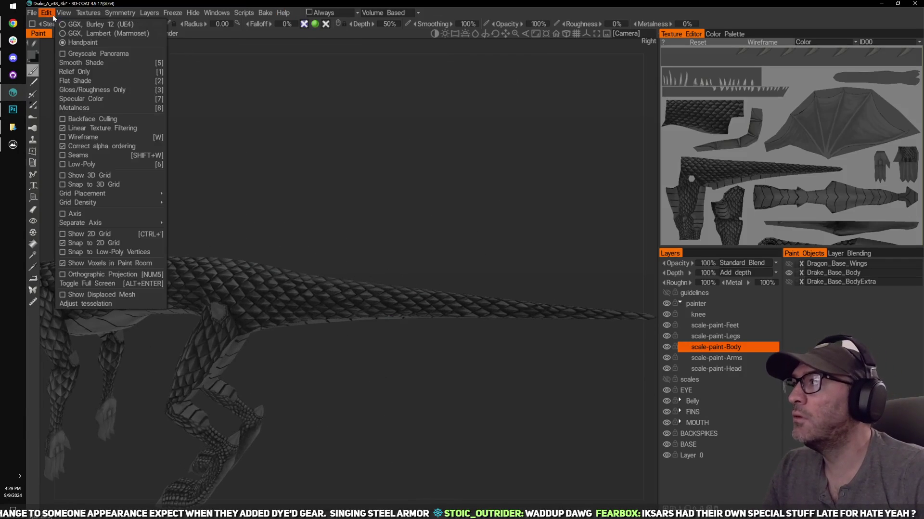
pyautogui.click(45, 13)
pyautogui.click(47, 13)
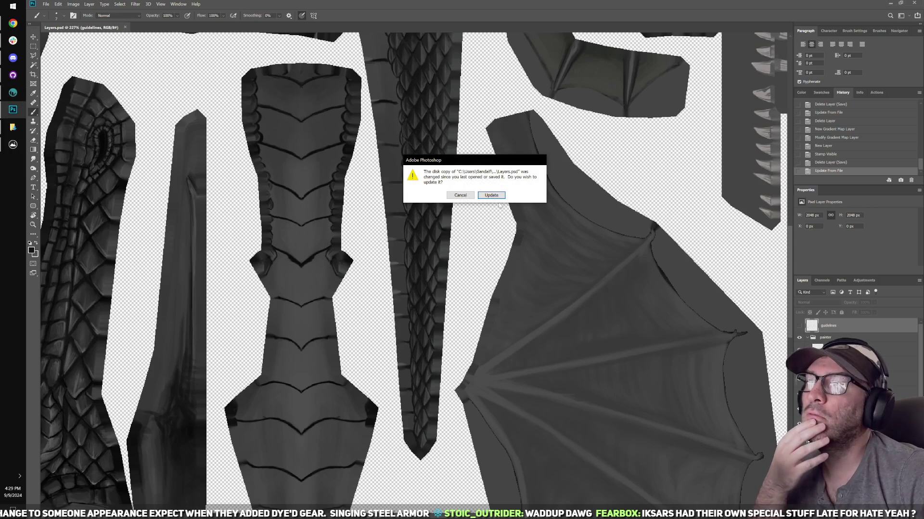
pyautogui.click(495, 196)
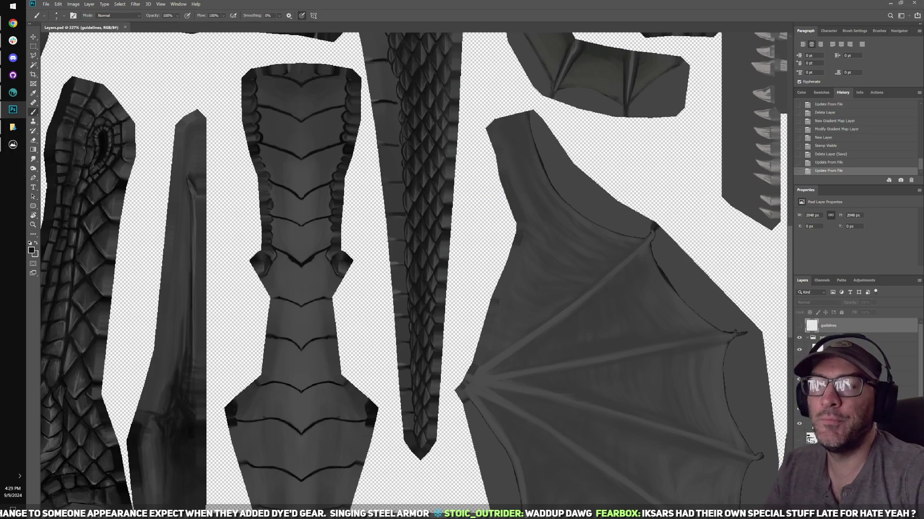
# Step: Add a Gradient Map adjustment layer with the dark-red-to-orange gradient over the greyscale texture, and create a new layer above it
pyautogui.click(880, 501)
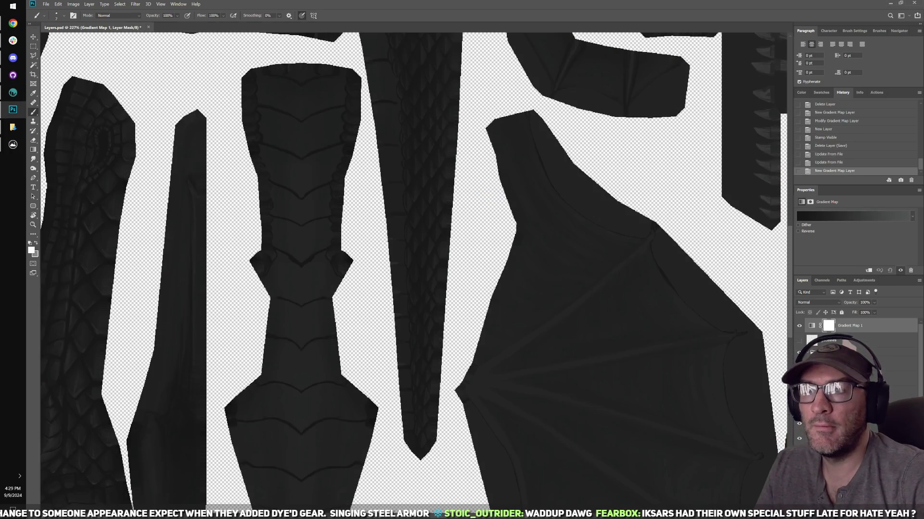
pyautogui.click(841, 219)
pyautogui.click(664, 125)
pyautogui.click(763, 76)
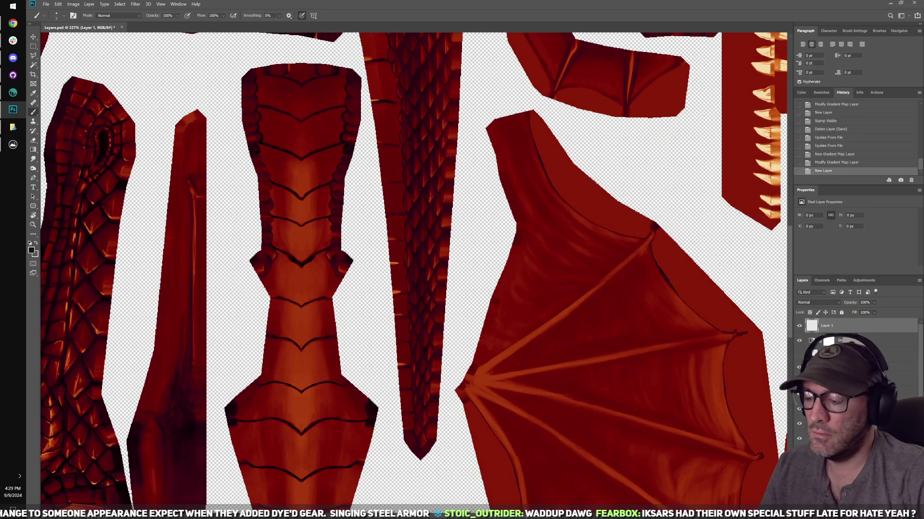
# Step: Stamp all visible layers into the new layer, save Layers.psd and switch back to 3D-Coat
pyautogui.hotkey('ctrl', 'shift', 'alt', 'e')
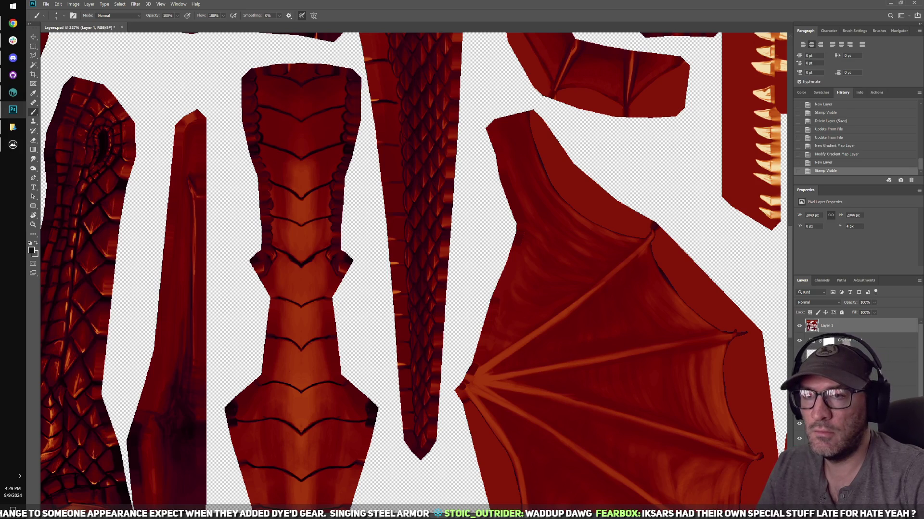
pyautogui.hotkey('ctrl', 's')
pyautogui.keyDown('alt'); pyautogui.scroll(-2, 566, 309); pyautogui.keyUp('alt')
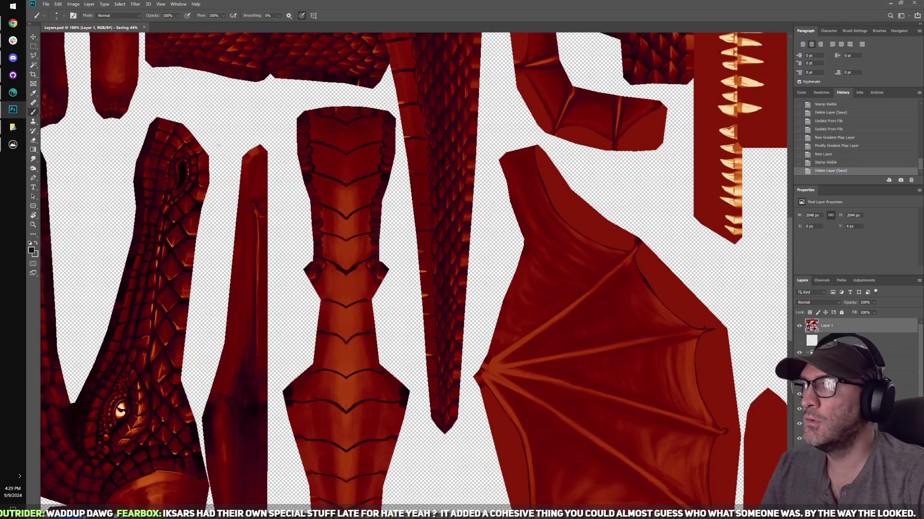
pyautogui.click(13, 92)
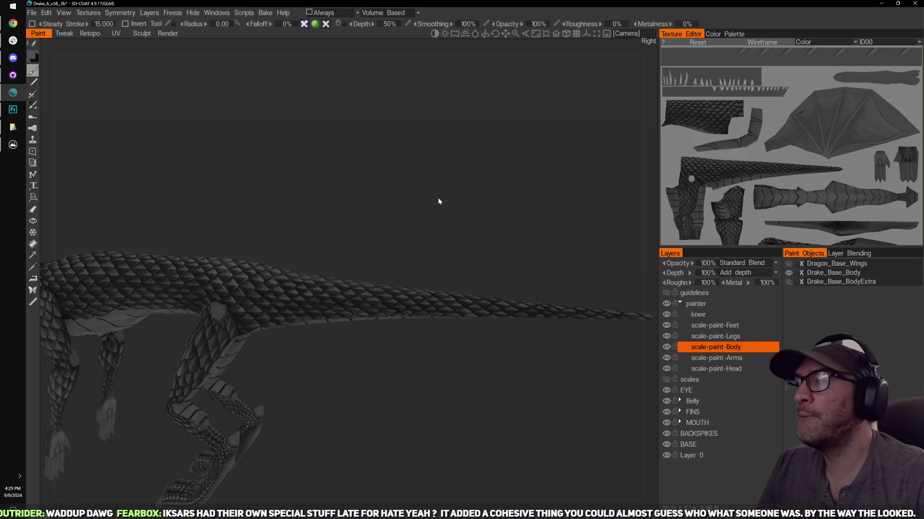
# Step: Inspect the red-coloured scales along the body and tail, and hide Layer 1 to return to the grey scale painting
pyautogui.moveTo(427, 193); pyautogui.dragTo(492, 272)
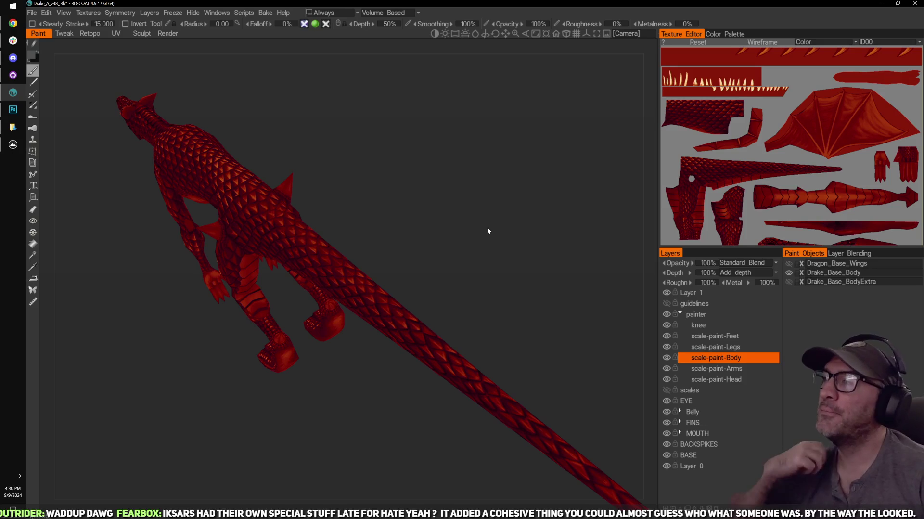
pyautogui.moveTo(458, 209); pyautogui.dragTo(421, 158)
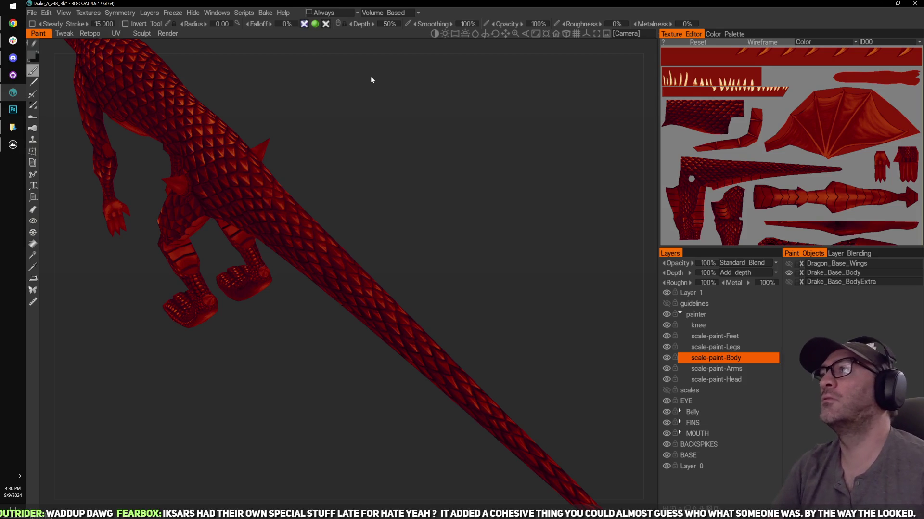
pyautogui.moveTo(365, 189); pyautogui.dragTo(503, 190)
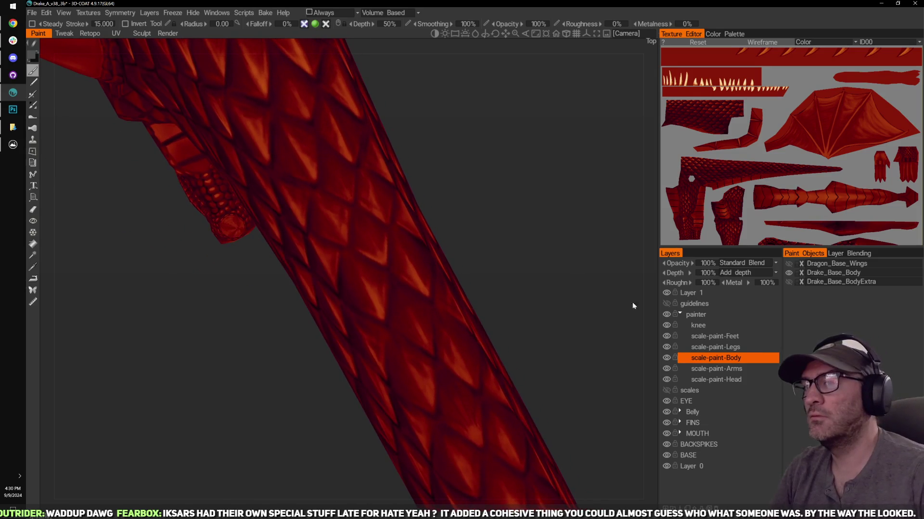
pyautogui.moveTo(630, 313); pyautogui.dragTo(604, 321)
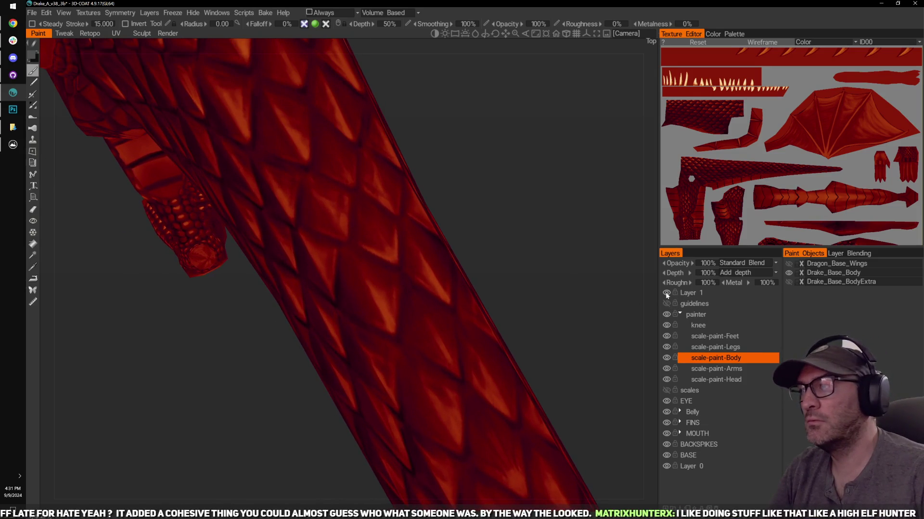
pyautogui.click(668, 293)
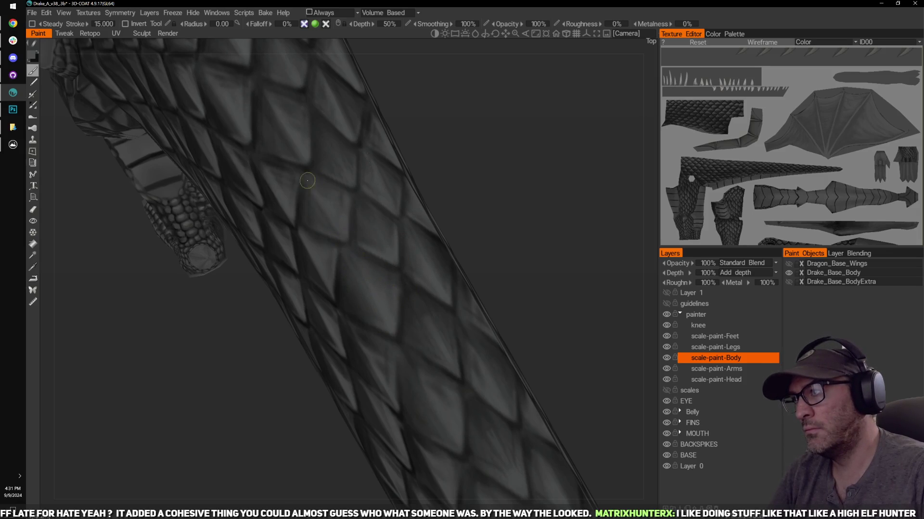
# Step: View the character armour reference image in the image viewer and close it
pyautogui.keyDown('alt'); pyautogui.moveTo(359, 262); pyautogui.dragTo(353, 273); pyautogui.keyUp('alt')
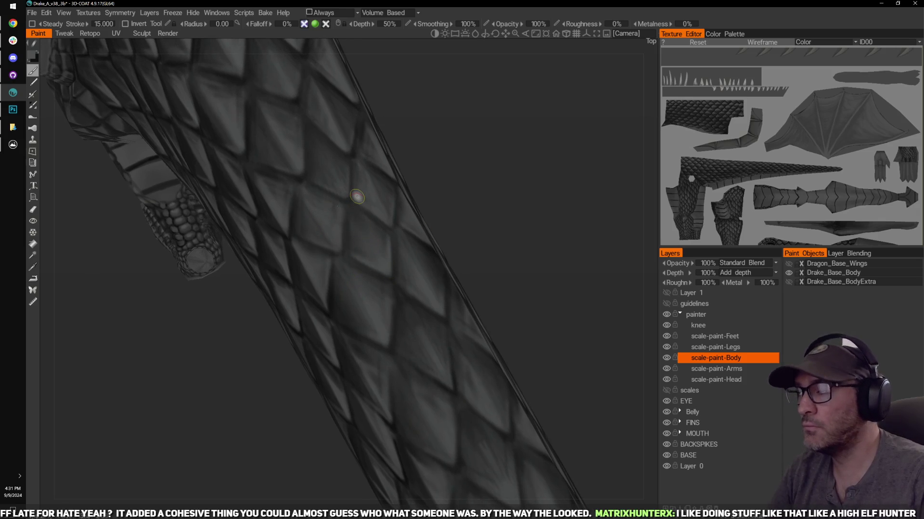
pyautogui.click(13, 145)
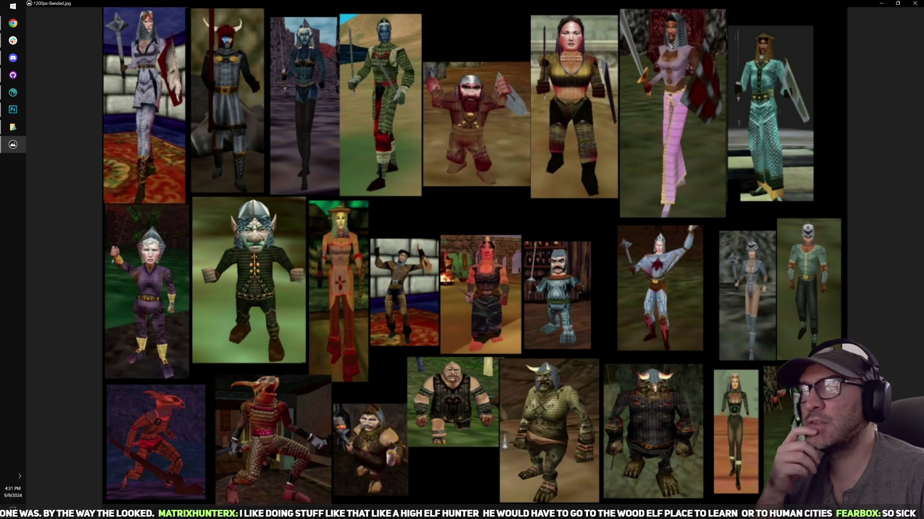
pyautogui.click(915, 4)
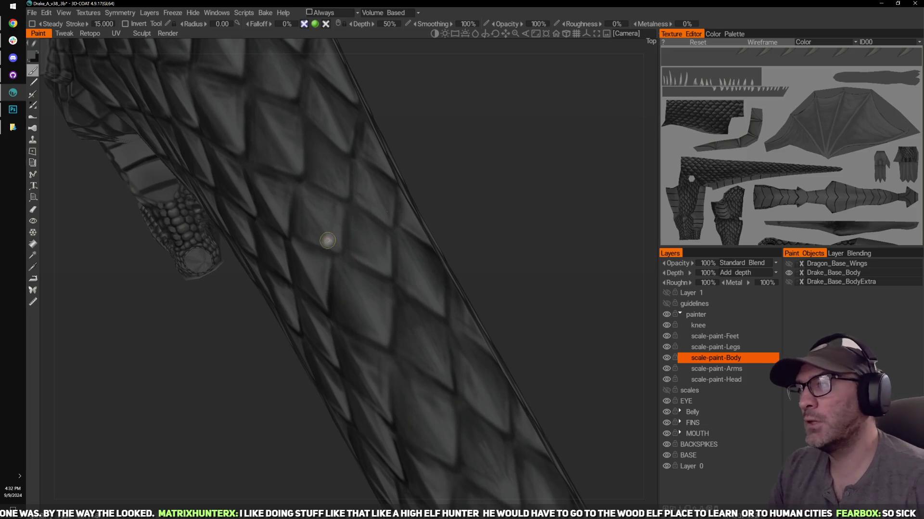
# Step: Refine the shading and dark seams of the scales along the side of the upper tail on the scale-paint-Body layer
pyautogui.moveTo(534, 197); pyautogui.dragTo(525, 177)
pyautogui.moveTo(525, 180); pyautogui.dragTo(460, 226, button='right')
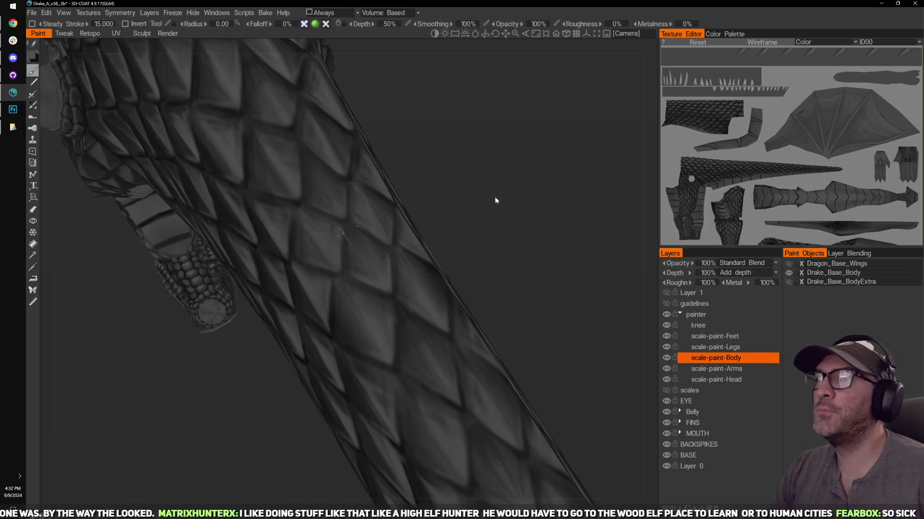
pyautogui.moveTo(495, 196); pyautogui.dragTo(502, 215, button='right')
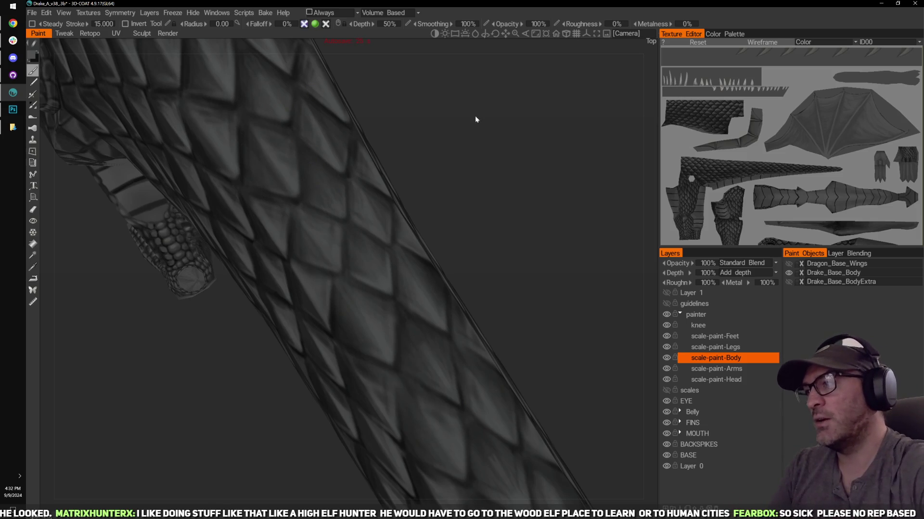
pyautogui.moveTo(463, 226); pyautogui.dragTo(356, 273)
pyautogui.moveTo(433, 226); pyautogui.dragTo(493, 188)
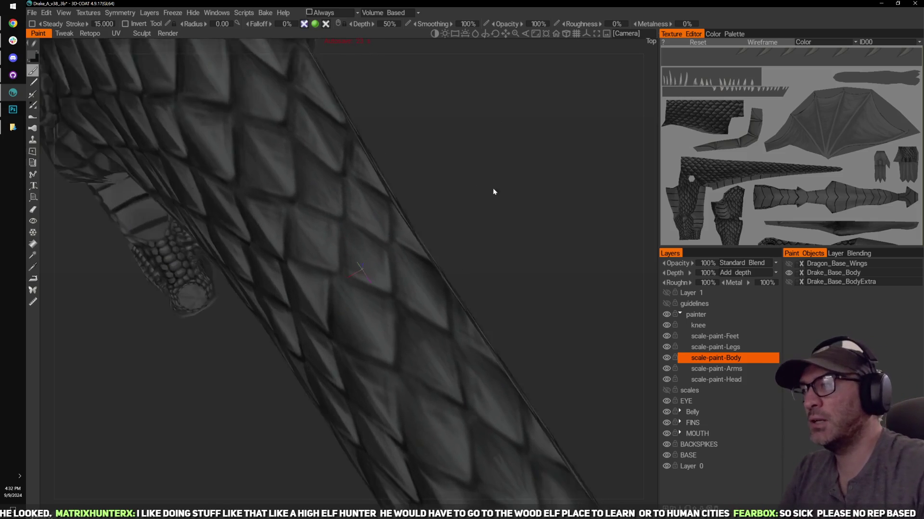
pyautogui.moveTo(492, 188); pyautogui.dragTo(498, 172, button='right')
pyautogui.moveTo(529, 163)
pyautogui.mouseDown(button='middle')
pyautogui.moveTo(531, 179)
pyautogui.moveTo(498, 180)
pyautogui.moveTo(503, 211)
pyautogui.moveTo(520, 207)
pyautogui.moveTo(515, 225)
pyautogui.moveTo(540, 222)
pyautogui.moveTo(529, 228)
pyautogui.mouseUp(button='middle')
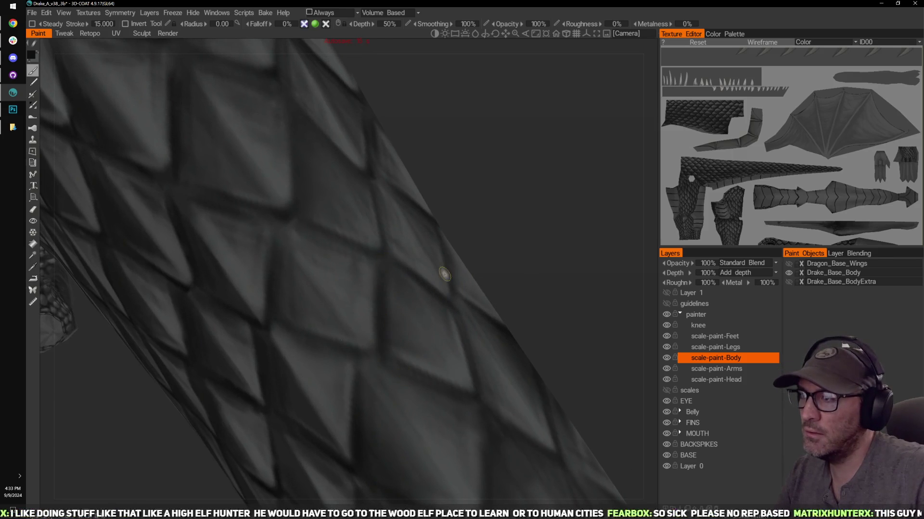
pyautogui.moveTo(445, 276)
pyautogui.mouseDown(button='middle')
pyautogui.moveTo(468, 270)
pyautogui.moveTo(470, 278)
pyautogui.mouseUp(button='middle')
pyautogui.moveTo(375, 340)
pyautogui.mouseDown()
pyautogui.moveTo(375, 361)
pyautogui.moveTo(367, 351)
pyautogui.mouseUp()
pyautogui.moveTo(478, 195)
pyautogui.mouseDown(button='middle')
pyautogui.moveTo(532, 208)
pyautogui.moveTo(438, 282)
pyautogui.mouseUp(button='middle')
pyautogui.moveTo(466, 195)
pyautogui.mouseDown(button='middle')
pyautogui.moveTo(472, 208)
pyautogui.moveTo(404, 282)
pyautogui.mouseUp(button='middle')
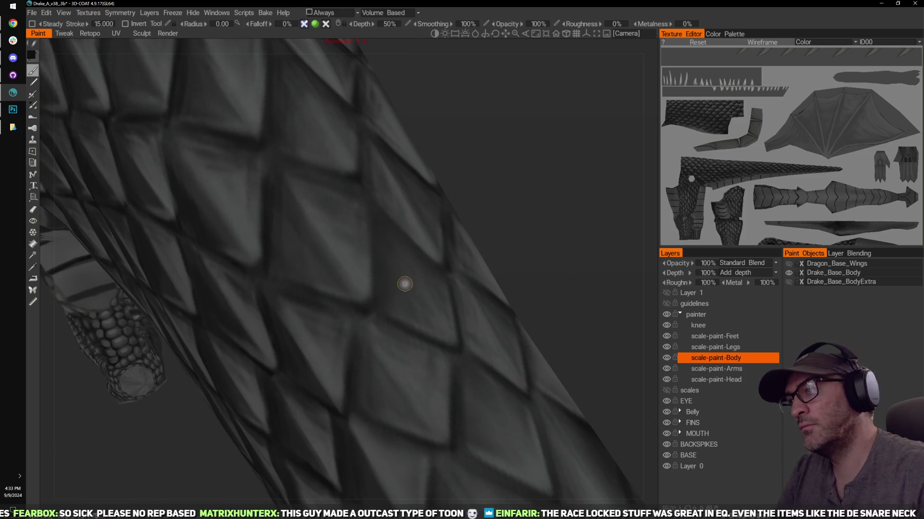
# Step: Paint shading and darker edges on the scales across the top of the tail base near the hip spikes
pyautogui.moveTo(394, 211)
pyautogui.mouseDown(button='middle')
pyautogui.moveTo(376, 283)
pyautogui.moveTo(528, 182)
pyautogui.moveTo(542, 206)
pyautogui.moveTo(532, 202)
pyautogui.moveTo(410, 276)
pyautogui.mouseUp(button='middle')
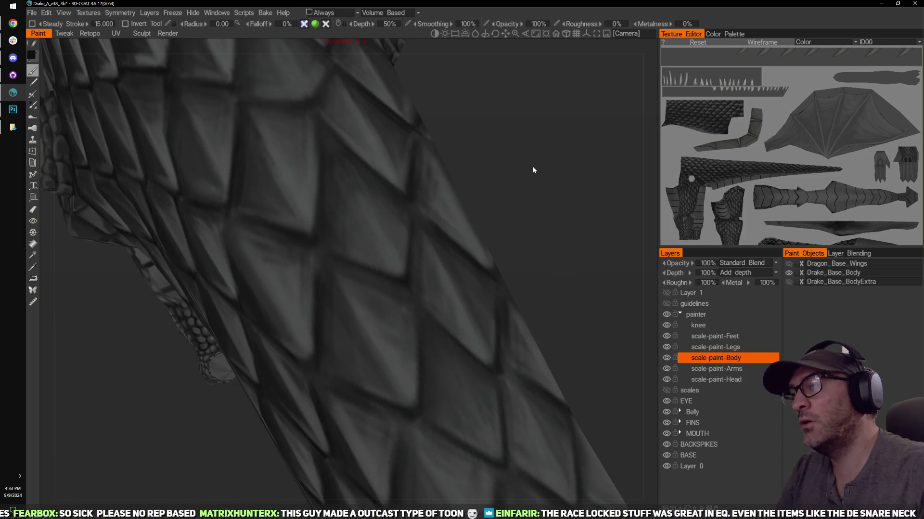
pyautogui.moveTo(475, 200)
pyautogui.mouseDown(button='middle')
pyautogui.moveTo(520, 187)
pyautogui.moveTo(404, 266)
pyautogui.mouseUp(button='middle')
pyautogui.moveTo(553, 210); pyautogui.dragTo(403, 200, button='middle')
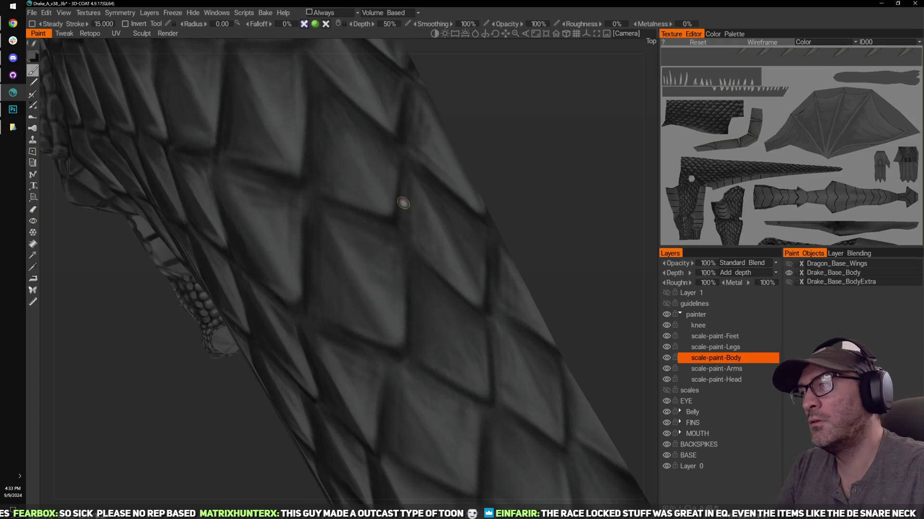
pyautogui.moveTo(529, 147); pyautogui.dragTo(476, 231, button='middle')
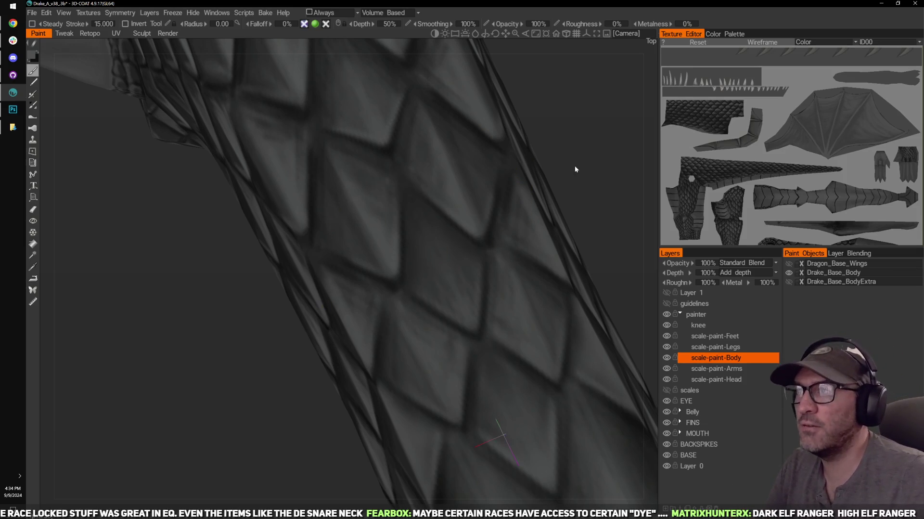
pyautogui.moveTo(574, 166); pyautogui.dragTo(552, 188, button='middle')
pyautogui.moveTo(555, 115); pyautogui.dragTo(564, 210, button='middle')
pyautogui.moveTo(564, 212)
pyautogui.mouseDown()
pyautogui.moveTo(545, 174)
pyautogui.moveTo(574, 207)
pyautogui.moveTo(540, 173)
pyautogui.moveTo(557, 161)
pyautogui.moveTo(545, 201)
pyautogui.moveTo(503, 198)
pyautogui.mouseUp()
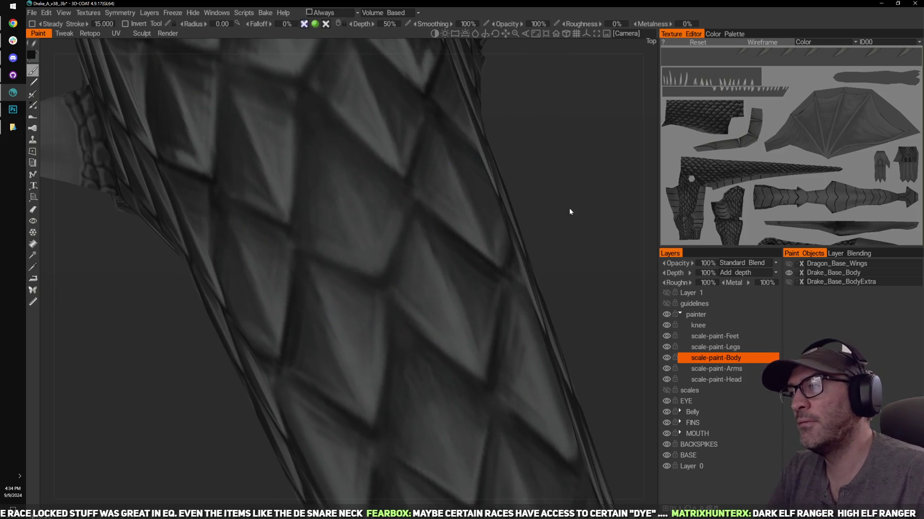
pyautogui.moveTo(570, 211); pyautogui.dragTo(566, 206)
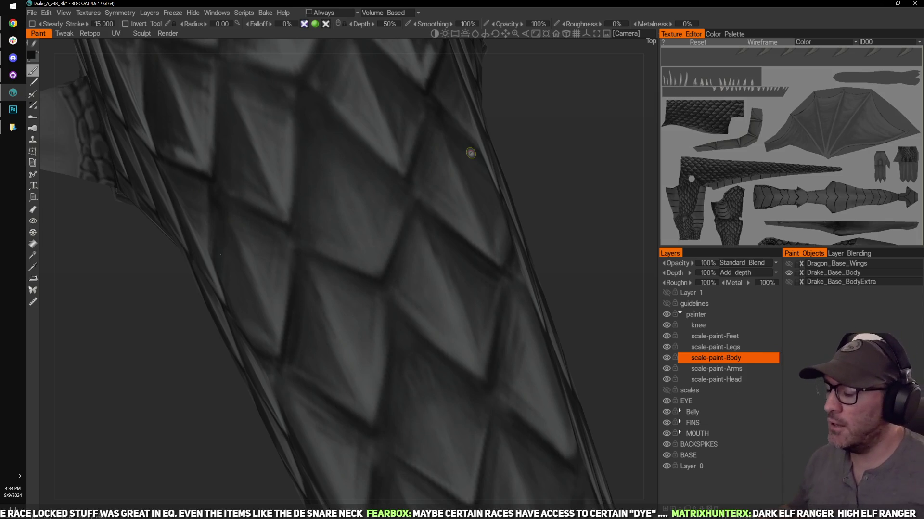
pyautogui.moveTo(596, 194); pyautogui.dragTo(571, 257, button='middle')
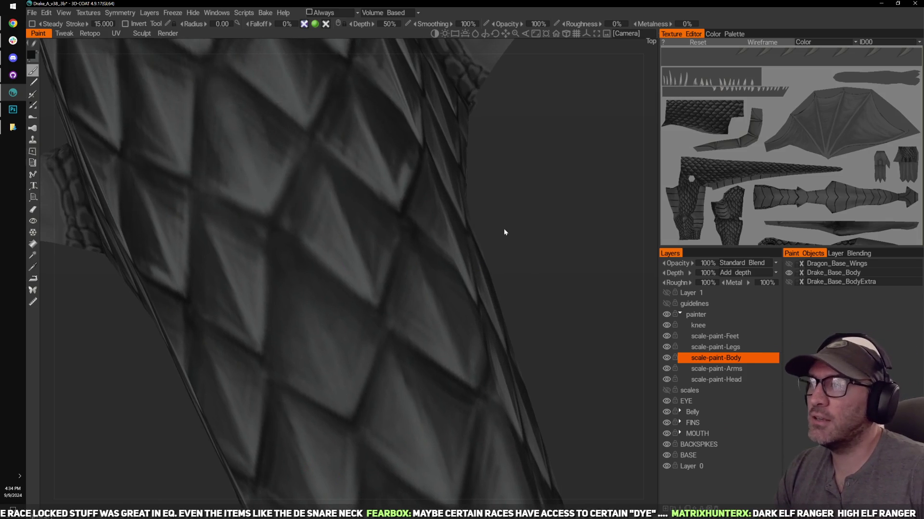
pyautogui.moveTo(504, 231); pyautogui.dragTo(367, 293)
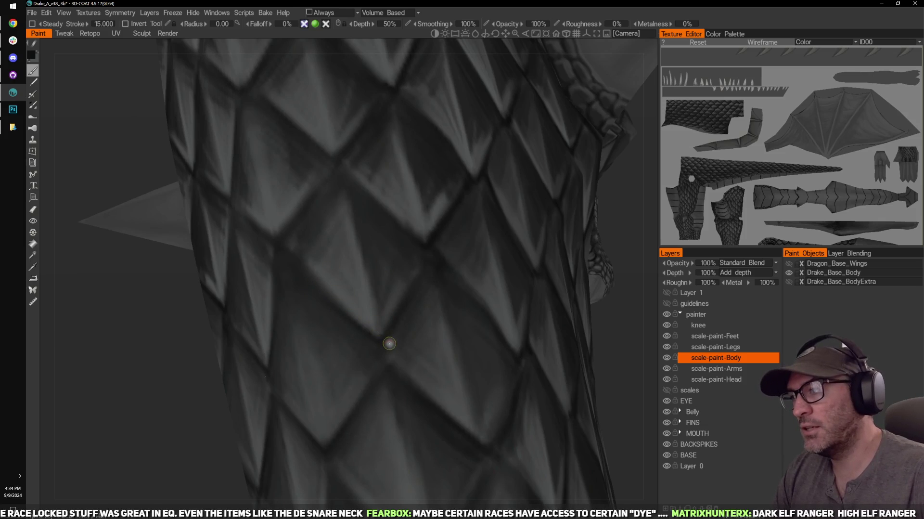
pyautogui.moveTo(493, 161); pyautogui.dragTo(652, 302)
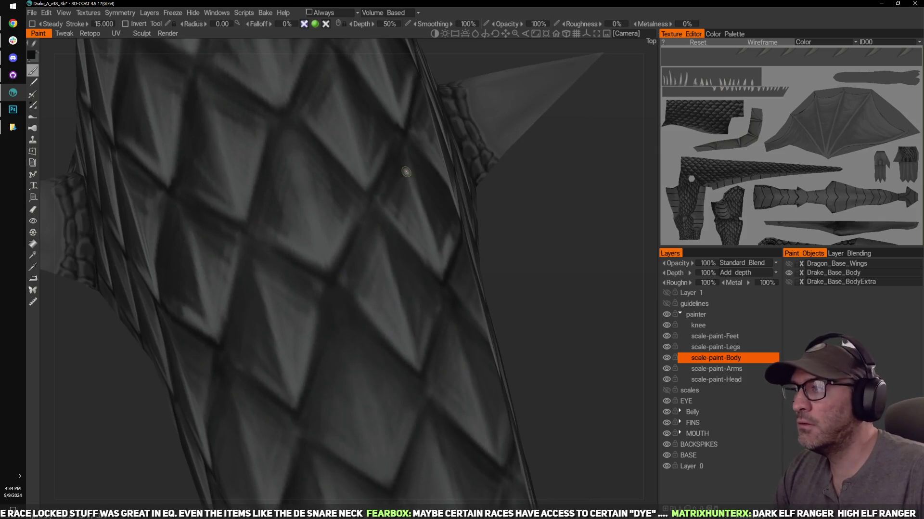
# Step: Compare the tail scales with the red Layer 1 shown and hidden, leaving the layer hidden
pyautogui.moveTo(572, 271); pyautogui.dragTo(507, 301, button='right')
pyautogui.moveTo(507, 303); pyautogui.dragTo(504, 239)
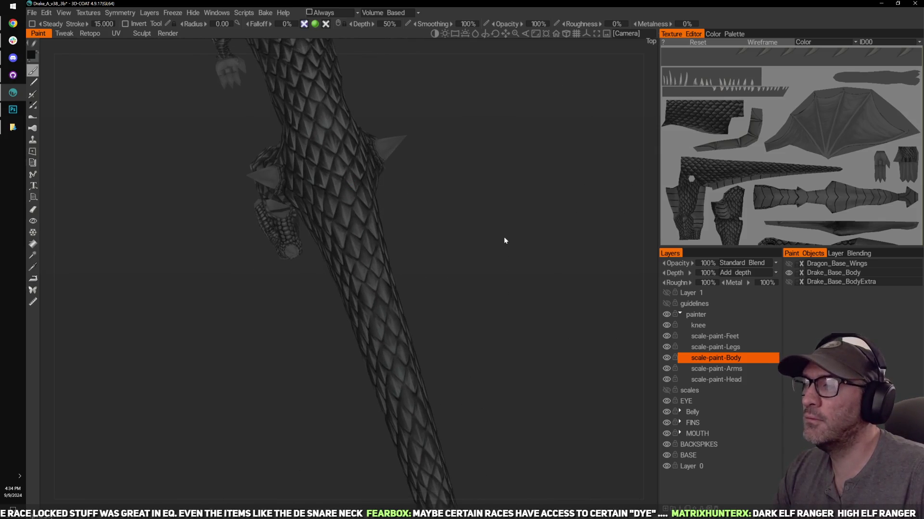
pyautogui.click(666, 293)
pyautogui.moveTo(620, 308); pyautogui.dragTo(598, 296)
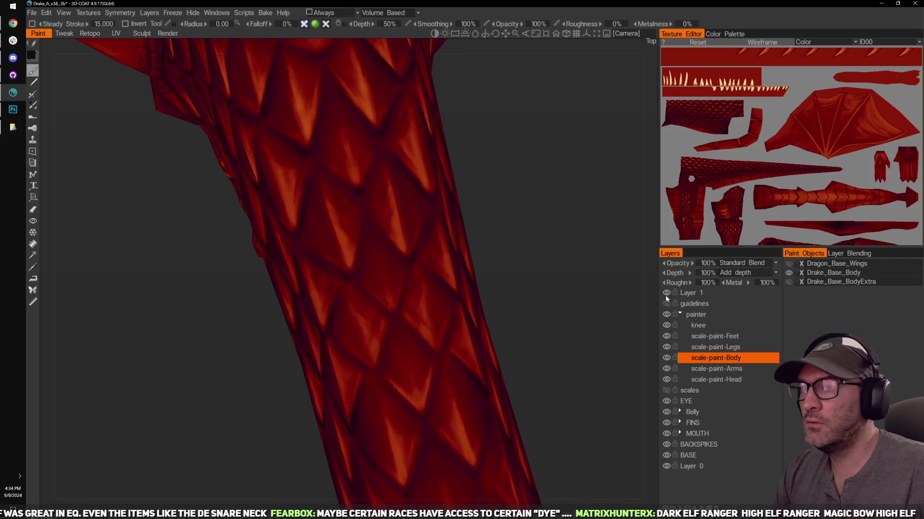
pyautogui.click(666, 293)
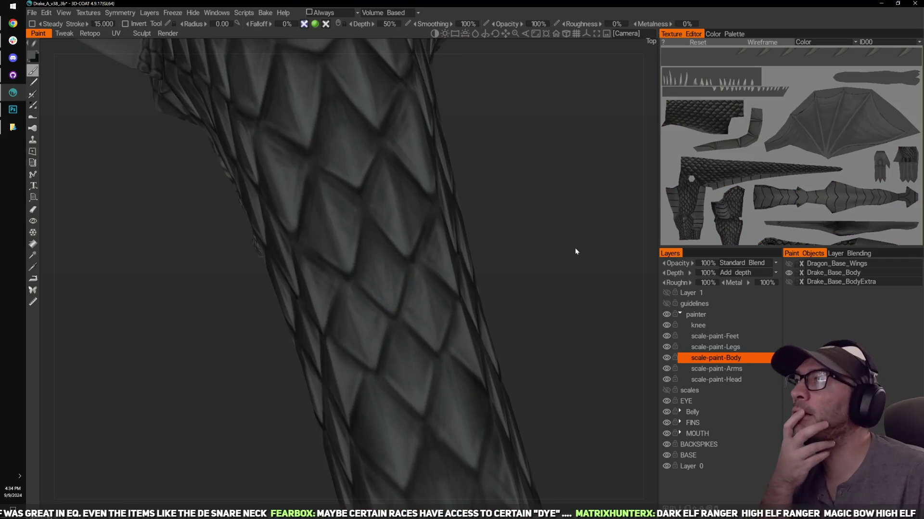
pyautogui.moveTo(576, 249); pyautogui.dragTo(549, 255)
pyautogui.click(667, 293)
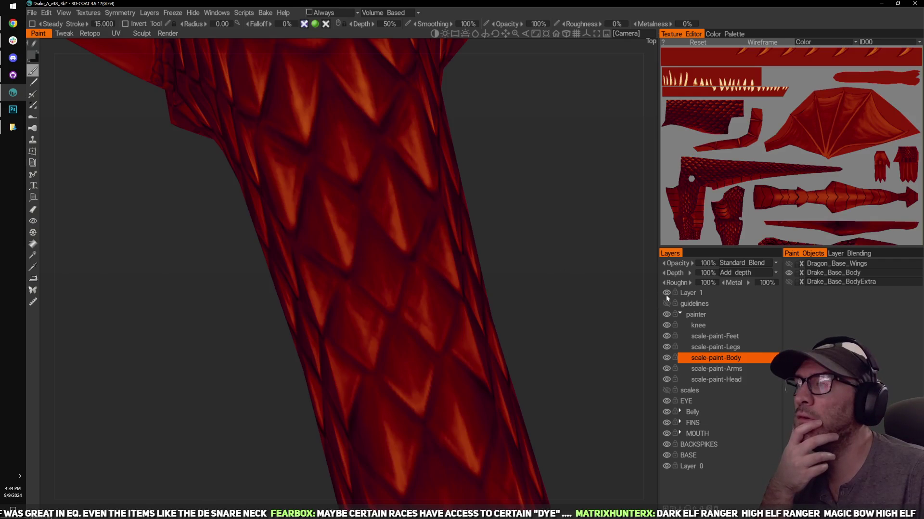
pyautogui.click(667, 293)
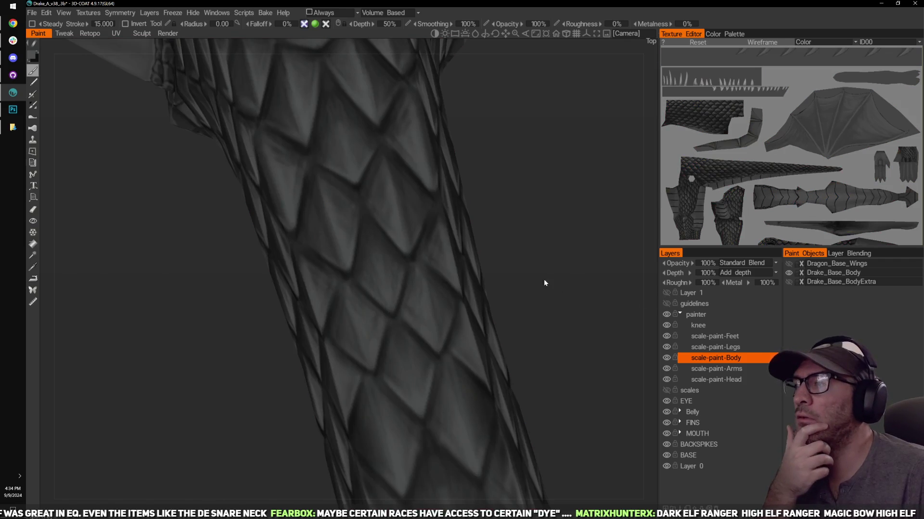
pyautogui.moveTo(525, 206); pyautogui.dragTo(392, 236)
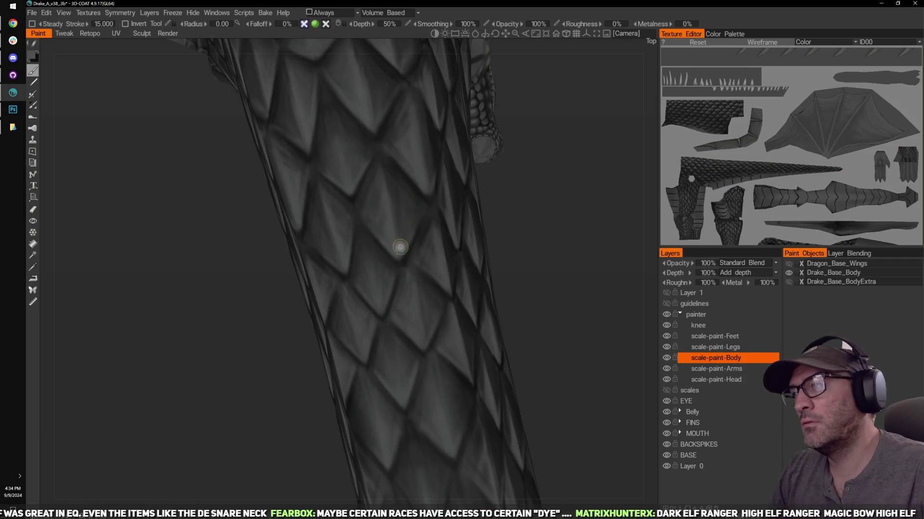
pyautogui.moveTo(559, 283); pyautogui.dragTo(601, 284)
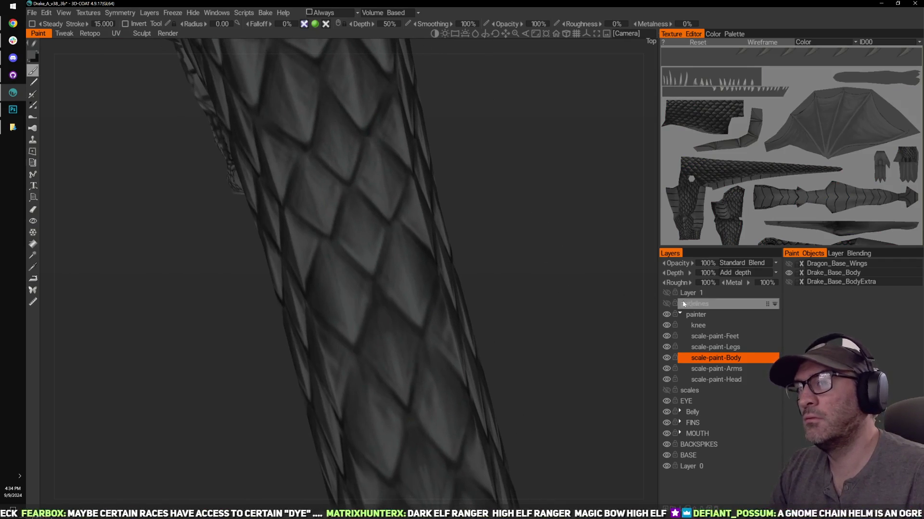
pyautogui.click(666, 292)
pyautogui.click(666, 292)
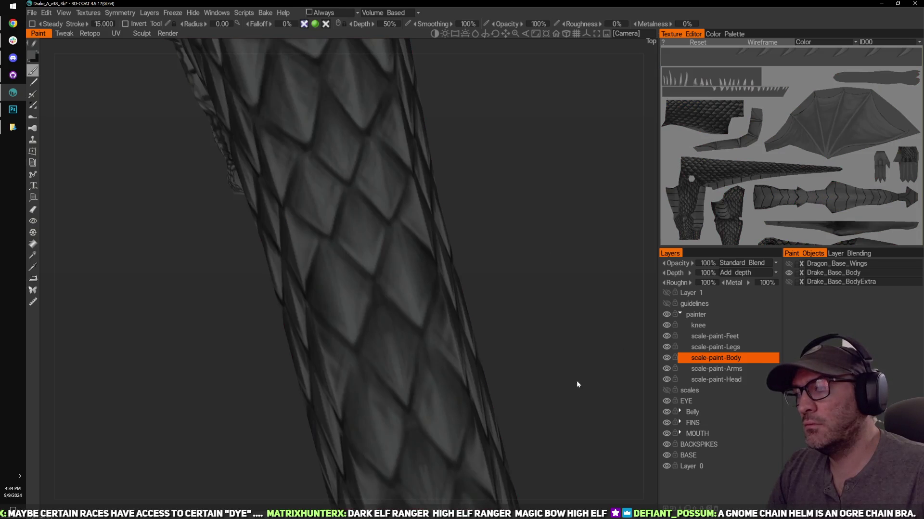
# Step: Paint shading and dark seams on the diamond scales along the top of the tail on the scale-paint-Body layer
pyautogui.moveTo(576, 380)
pyautogui.mouseDown()
pyautogui.moveTo(527, 255)
pyautogui.moveTo(466, 259)
pyautogui.mouseUp()
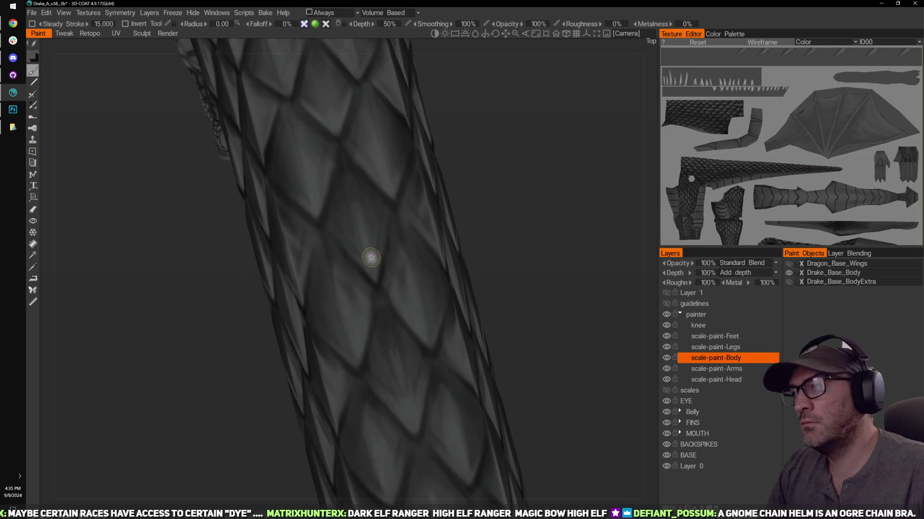
pyautogui.moveTo(476, 211); pyautogui.dragTo(517, 191)
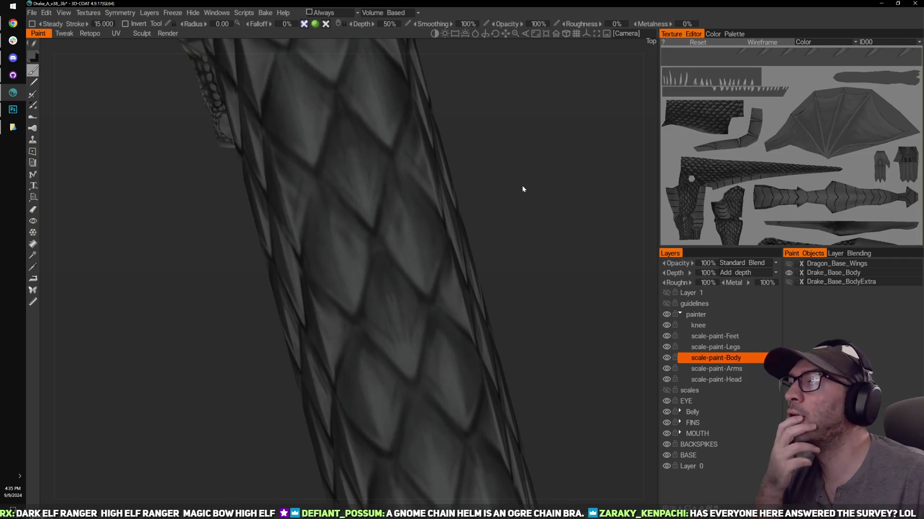
pyautogui.moveTo(505, 208); pyautogui.dragTo(544, 232)
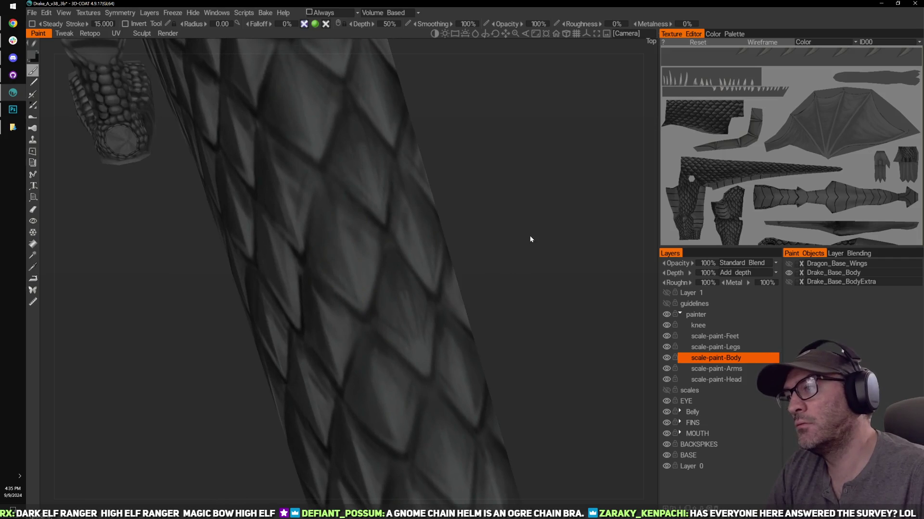
pyautogui.moveTo(529, 241); pyautogui.dragTo(426, 247)
pyautogui.moveTo(474, 219); pyautogui.dragTo(512, 229)
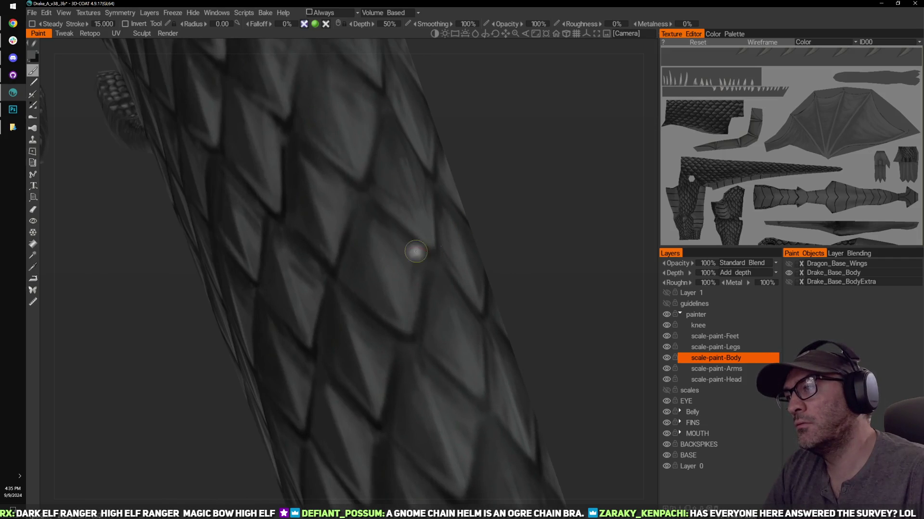
pyautogui.moveTo(402, 322); pyautogui.dragTo(358, 293)
pyautogui.moveTo(486, 260); pyautogui.dragTo(404, 332)
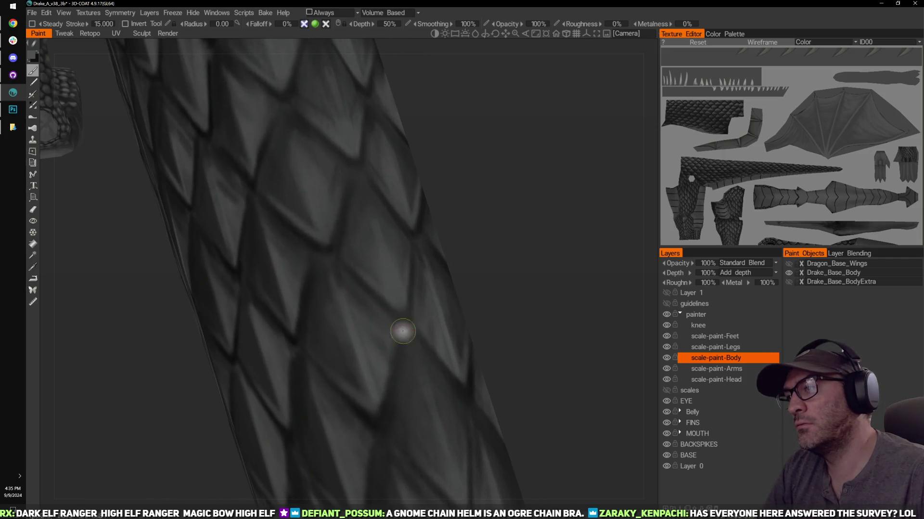
pyautogui.moveTo(498, 287); pyautogui.dragTo(388, 310)
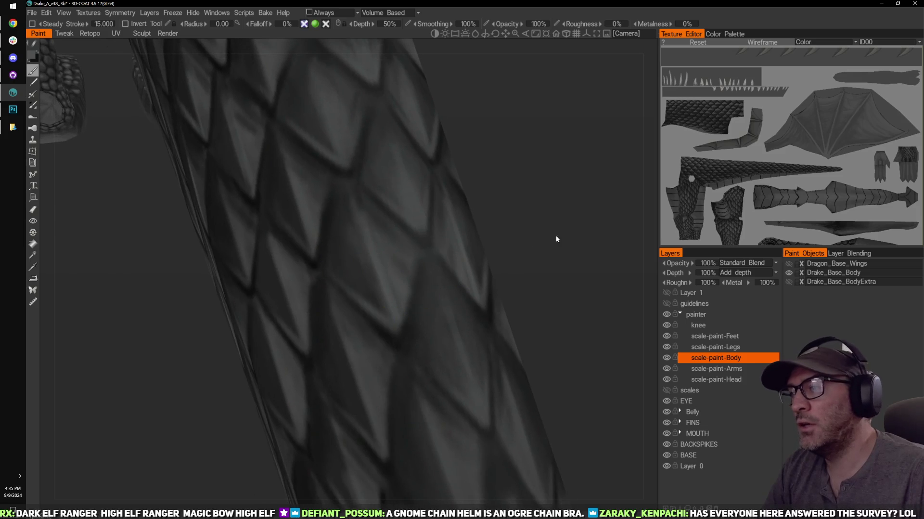
# Step: Refine the pointed tips and shaded edges of the overlapping scales between the tail's top and side
pyautogui.moveTo(556, 235)
pyautogui.mouseDown()
pyautogui.moveTo(519, 229)
pyautogui.moveTo(528, 231)
pyautogui.moveTo(363, 270)
pyautogui.mouseUp()
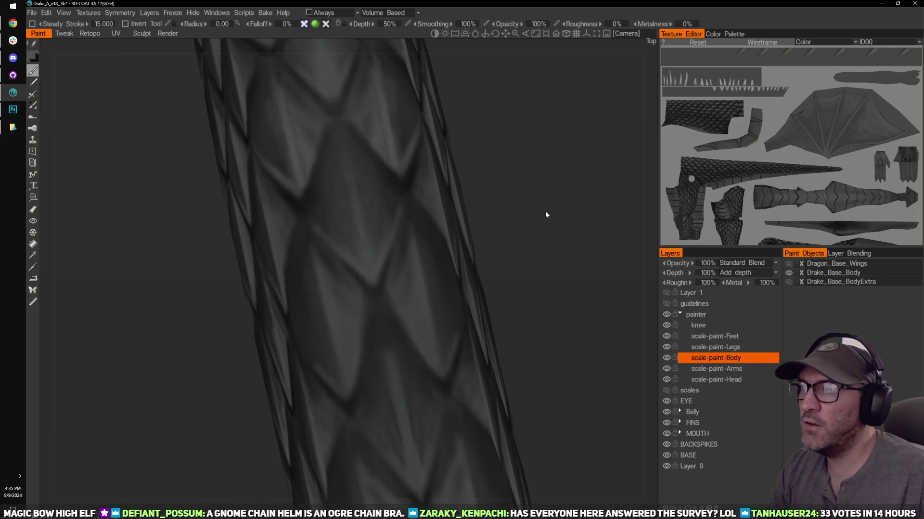
pyautogui.moveTo(545, 214)
pyautogui.mouseDown()
pyautogui.moveTo(548, 203)
pyautogui.moveTo(426, 217)
pyautogui.mouseUp()
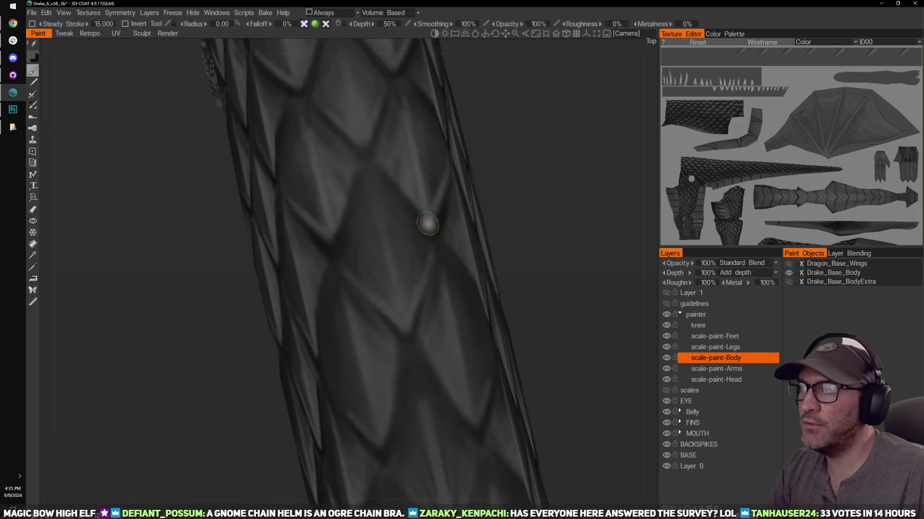
pyautogui.moveTo(556, 274); pyautogui.dragTo(571, 212)
pyautogui.moveTo(500, 231); pyautogui.dragTo(519, 226)
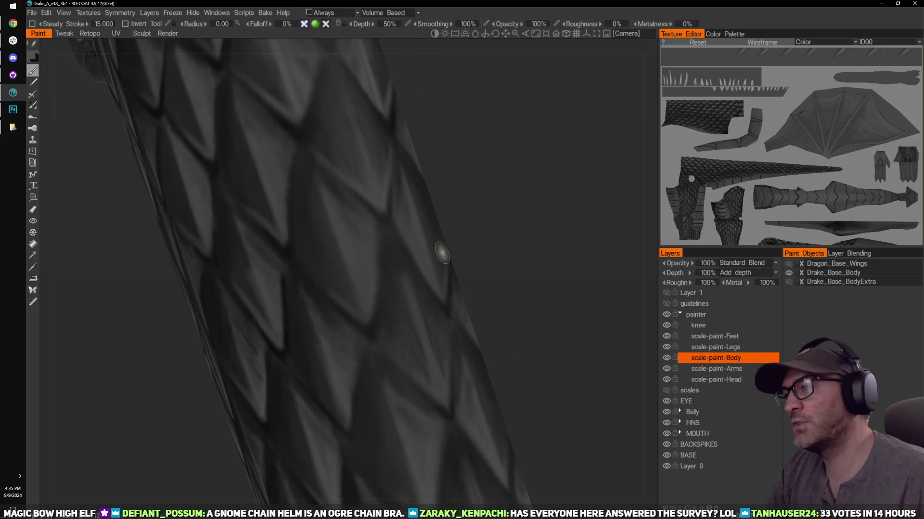
pyautogui.moveTo(360, 308); pyautogui.dragTo(323, 277)
pyautogui.moveTo(517, 212)
pyautogui.mouseDown()
pyautogui.moveTo(535, 206)
pyautogui.moveTo(354, 288)
pyautogui.mouseUp()
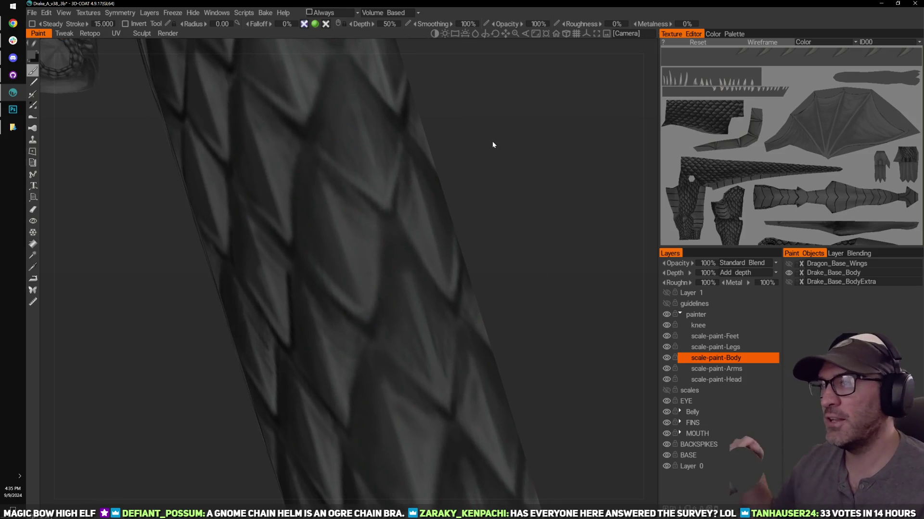
# Step: Blend the scale surfaces and darken the gaps beneath the scale tips on the side of the tail
pyautogui.moveTo(516, 140); pyautogui.dragTo(485, 216)
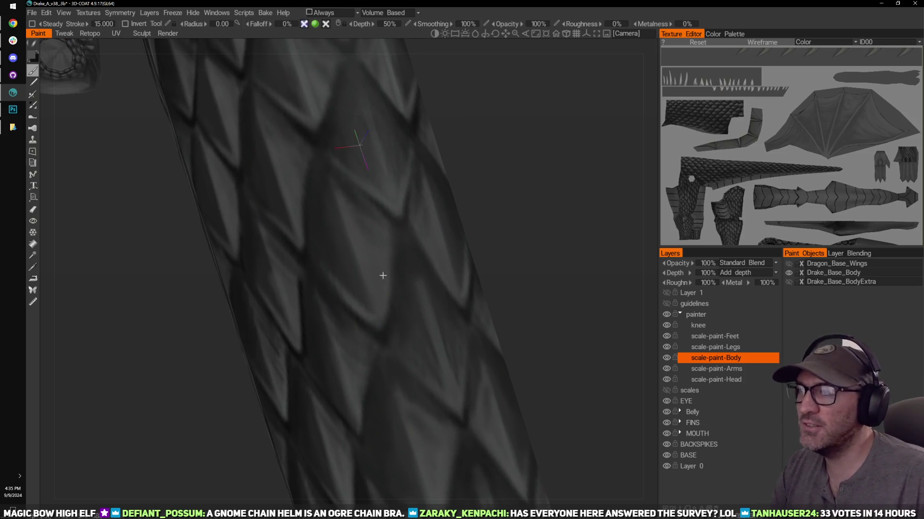
pyautogui.moveTo(383, 276); pyautogui.dragTo(443, 185)
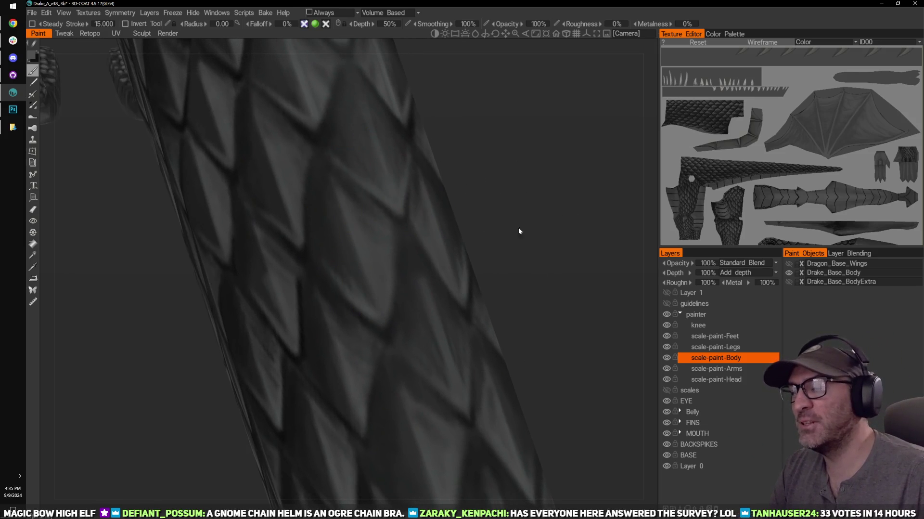
pyautogui.moveTo(519, 227); pyautogui.dragTo(539, 226)
pyautogui.moveTo(473, 172)
pyautogui.mouseDown()
pyautogui.moveTo(534, 203)
pyautogui.moveTo(520, 200)
pyautogui.moveTo(519, 221)
pyautogui.moveTo(534, 205)
pyautogui.moveTo(516, 151)
pyautogui.moveTo(322, 228)
pyautogui.mouseUp()
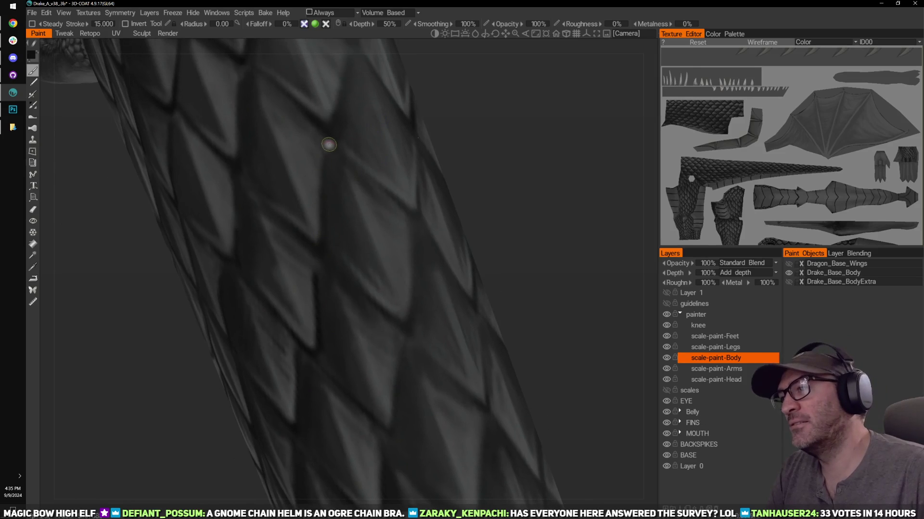
pyautogui.moveTo(509, 170); pyautogui.dragTo(534, 200)
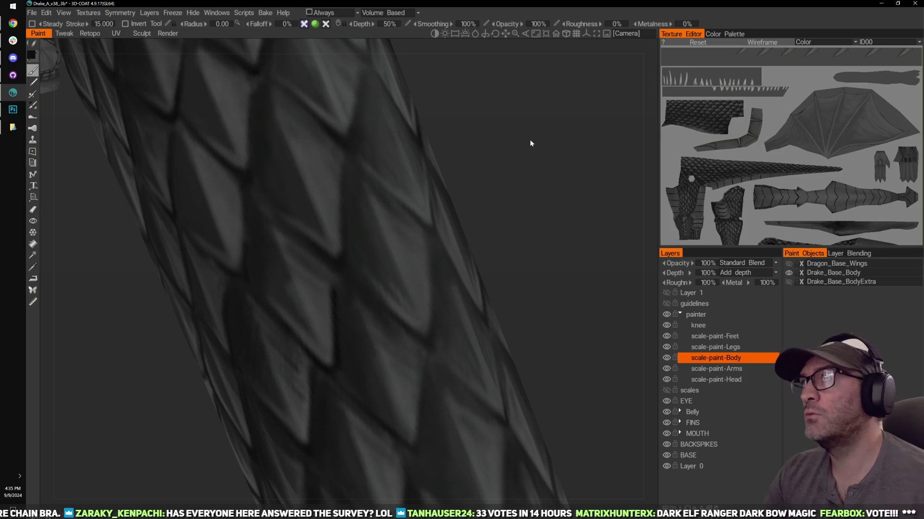
# Step: Deepen the dark outlines around the large centre-row scales on top of the tail with the darker colour
pyautogui.hotkey('alt', 'Tab')
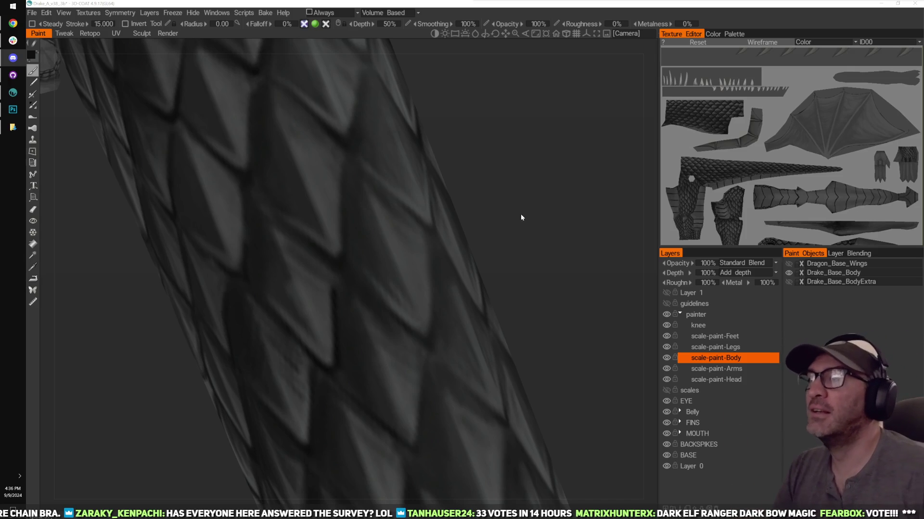
pyautogui.moveTo(520, 212); pyautogui.dragTo(493, 276, button='middle')
pyautogui.moveTo(494, 280); pyautogui.dragTo(370, 288)
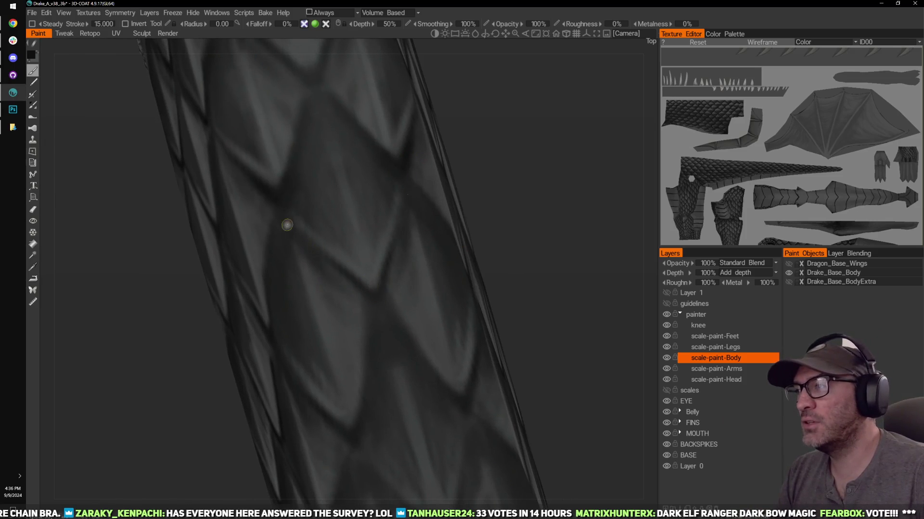
pyautogui.moveTo(489, 204); pyautogui.dragTo(514, 216)
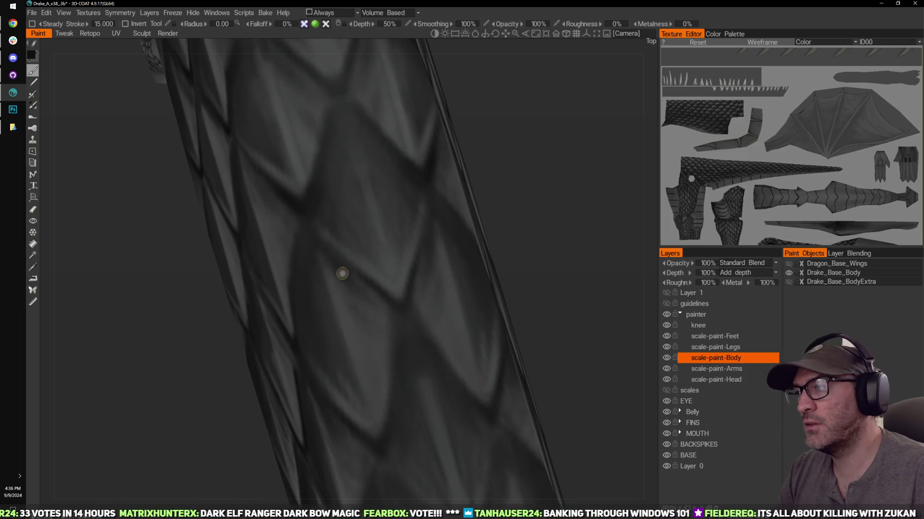
pyautogui.moveTo(535, 259)
pyautogui.mouseDown()
pyautogui.moveTo(557, 241)
pyautogui.moveTo(544, 216)
pyautogui.moveTo(532, 217)
pyautogui.mouseUp()
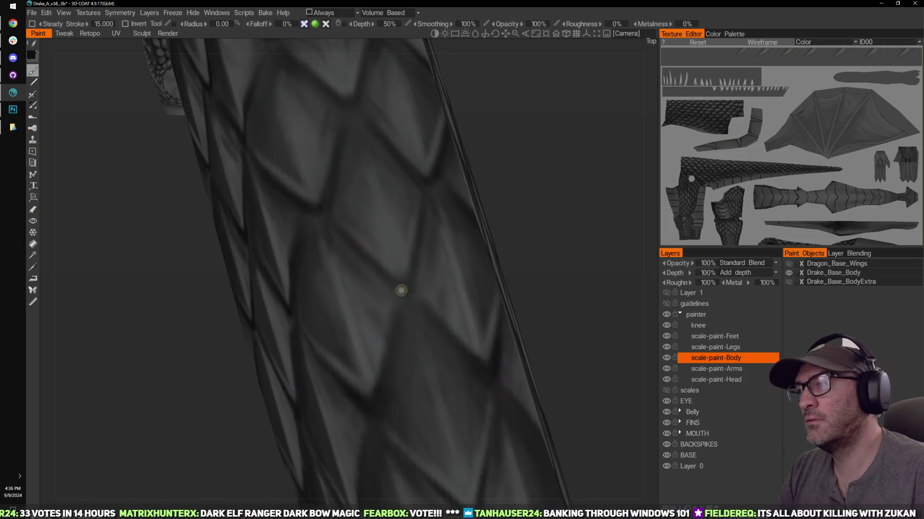
# Step: Compare the whole tail's scale pattern with the red Layer 1 shown, leaving the layer hidden
pyautogui.moveTo(508, 373); pyautogui.dragTo(503, 200, button='right')
pyautogui.moveTo(448, 237); pyautogui.dragTo(568, 246)
pyautogui.click(667, 293)
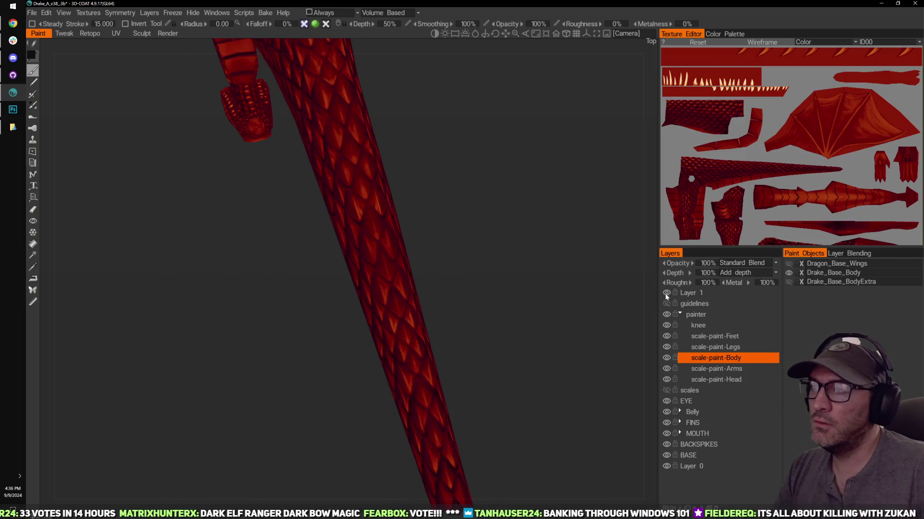
pyautogui.scroll(3, 582, 288)
pyautogui.moveTo(595, 259); pyautogui.dragTo(675, 287)
pyautogui.click(666, 293)
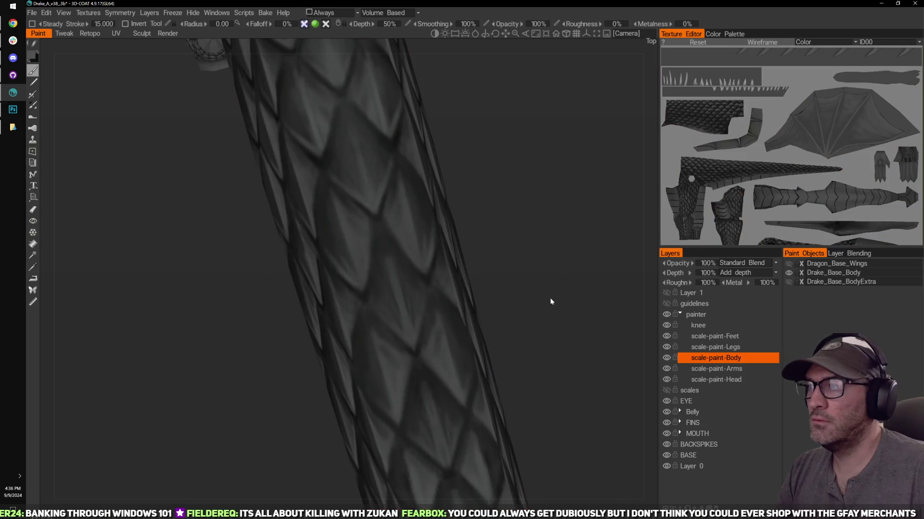
# Step: Touch up the seams and shading of the next rows of scales along the tail's upper surface
pyautogui.moveTo(549, 297); pyautogui.dragTo(489, 244)
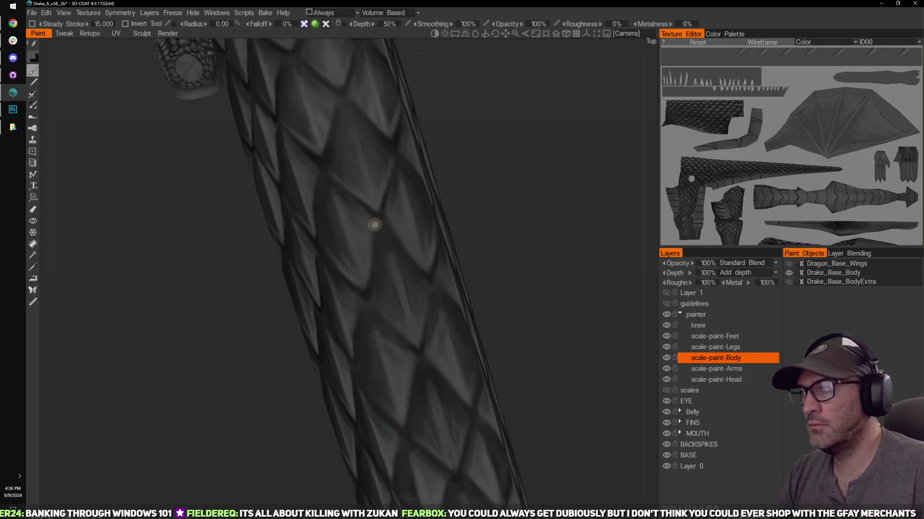
pyautogui.moveTo(452, 206); pyautogui.dragTo(469, 202)
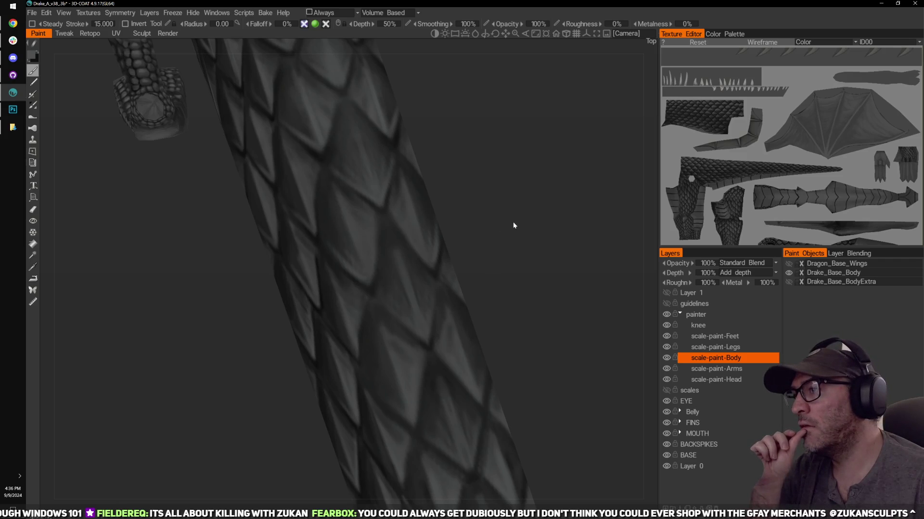
pyautogui.moveTo(513, 222); pyautogui.dragTo(513, 232)
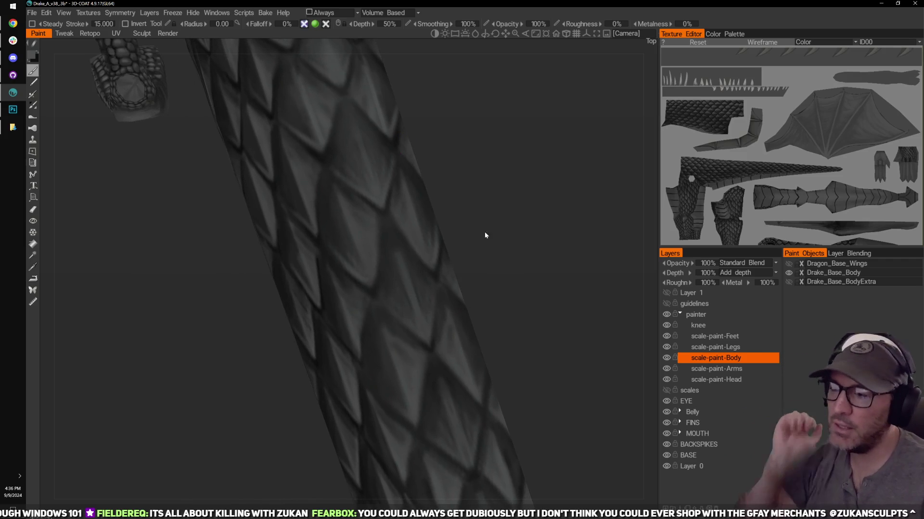
pyautogui.moveTo(488, 164); pyautogui.dragTo(477, 169)
pyautogui.moveTo(483, 208)
pyautogui.mouseDown()
pyautogui.moveTo(515, 208)
pyautogui.moveTo(505, 229)
pyautogui.moveTo(371, 279)
pyautogui.mouseUp()
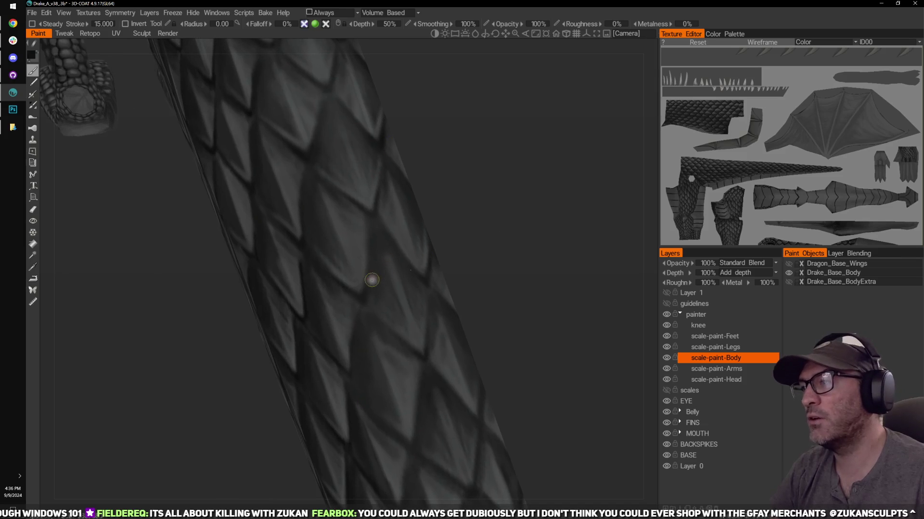
pyautogui.moveTo(474, 230); pyautogui.dragTo(433, 233)
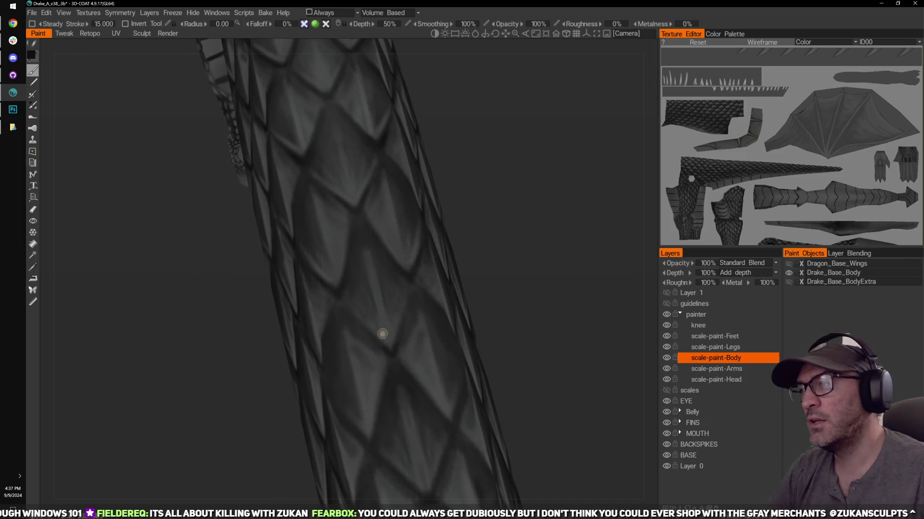
pyautogui.moveTo(532, 312); pyautogui.dragTo(516, 270)
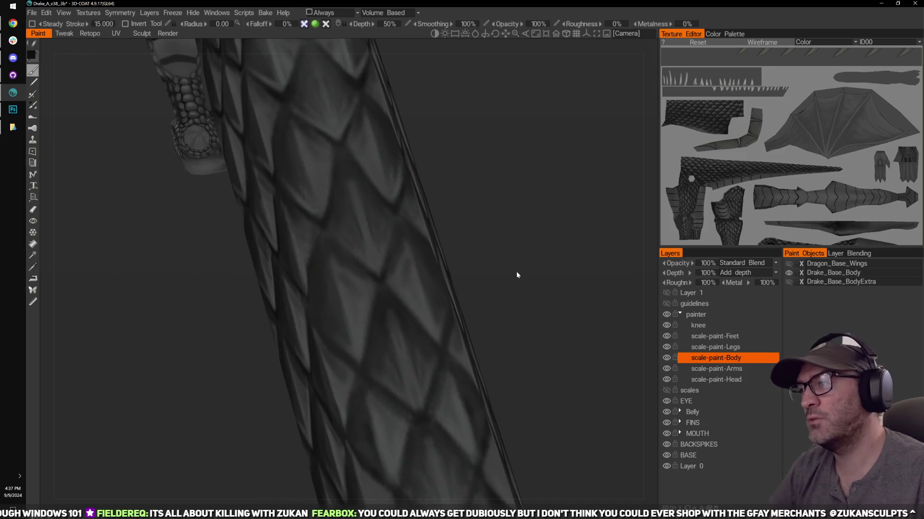
# Step: Enlarge the brush radius to 0.01, swap the paint colour and softly shade the broad scales on top of the tail
pyautogui.moveTo(371, 87); pyautogui.dragTo(451, 200, button='right')
pyautogui.press('x')
pyautogui.moveTo(451, 201); pyautogui.dragTo(423, 210)
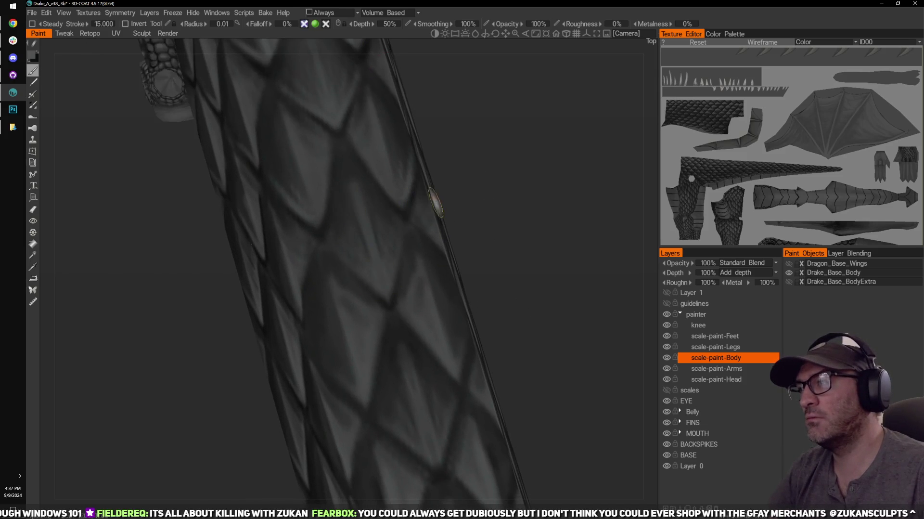
pyautogui.moveTo(504, 176); pyautogui.dragTo(402, 309)
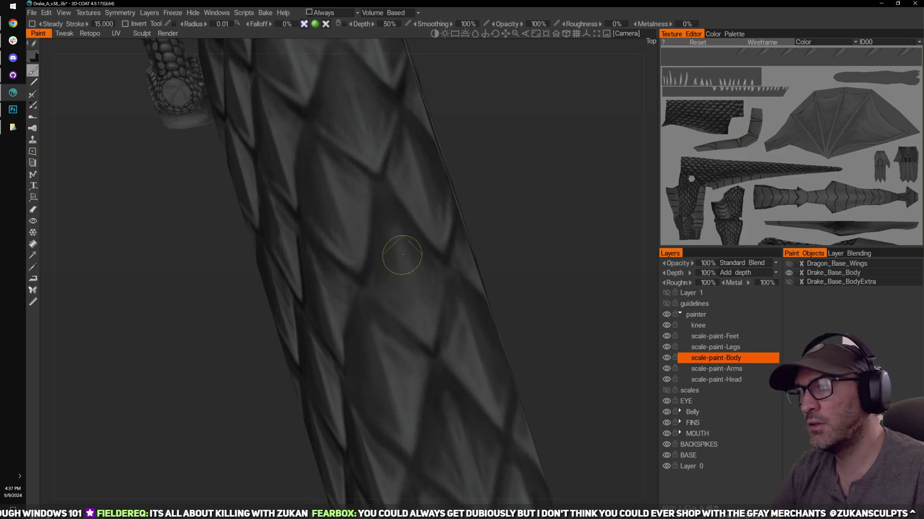
pyautogui.moveTo(521, 186); pyautogui.dragTo(512, 215)
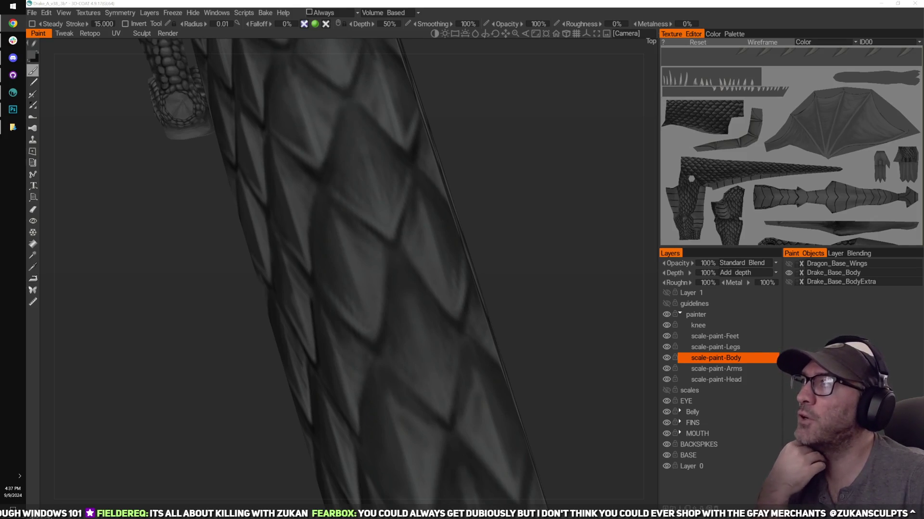
# Step: Shade and soften the broad diamond scales along the top of the tail, working across the centre rows
pyautogui.click(457, 222)
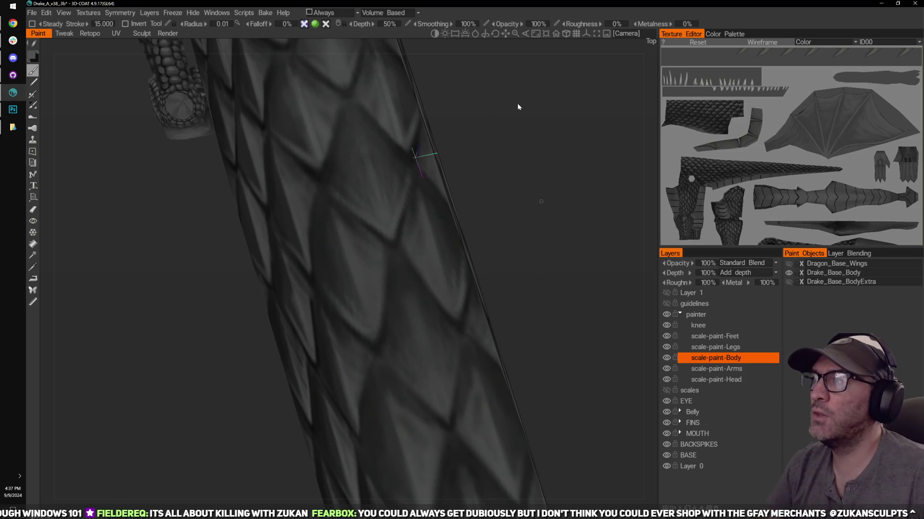
pyautogui.moveTo(518, 103); pyautogui.dragTo(524, 219)
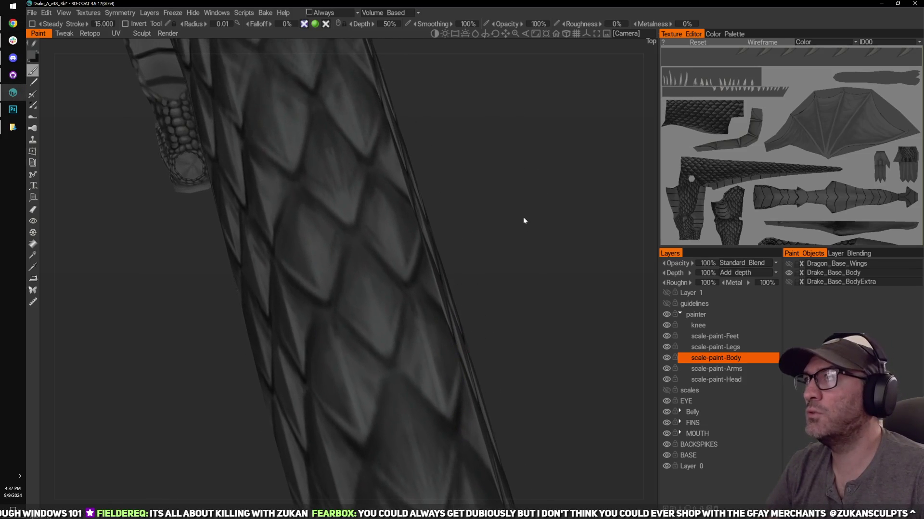
pyautogui.moveTo(514, 176); pyautogui.dragTo(450, 284)
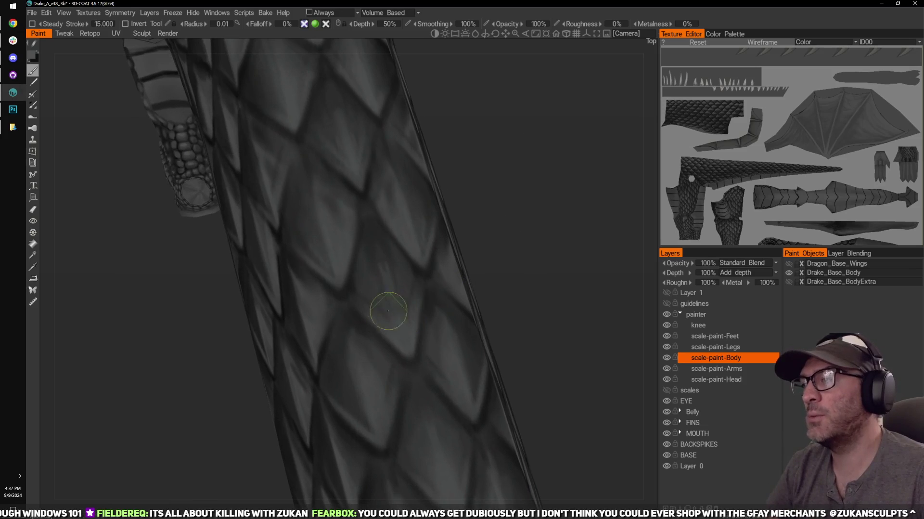
pyautogui.moveTo(524, 248)
pyautogui.mouseDown()
pyautogui.moveTo(537, 271)
pyautogui.moveTo(545, 247)
pyautogui.moveTo(529, 240)
pyautogui.mouseUp()
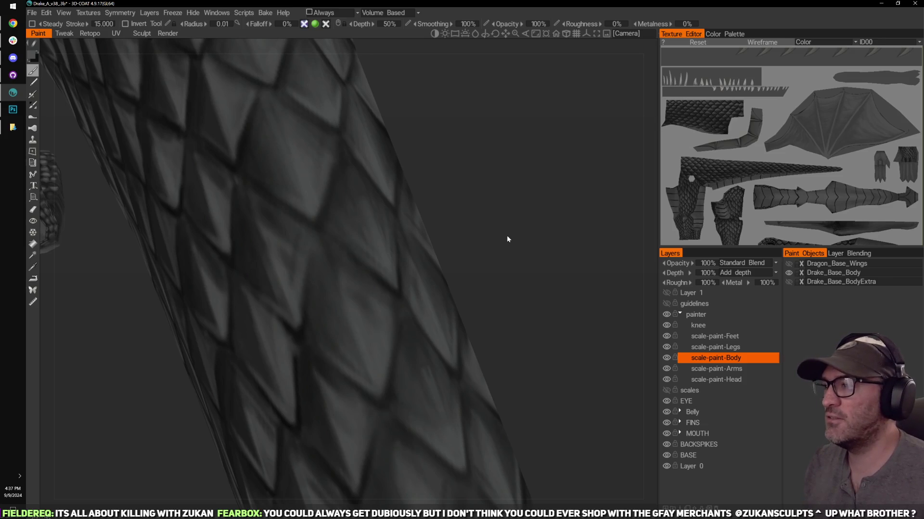
pyautogui.moveTo(487, 219); pyautogui.dragTo(494, 232, button='middle')
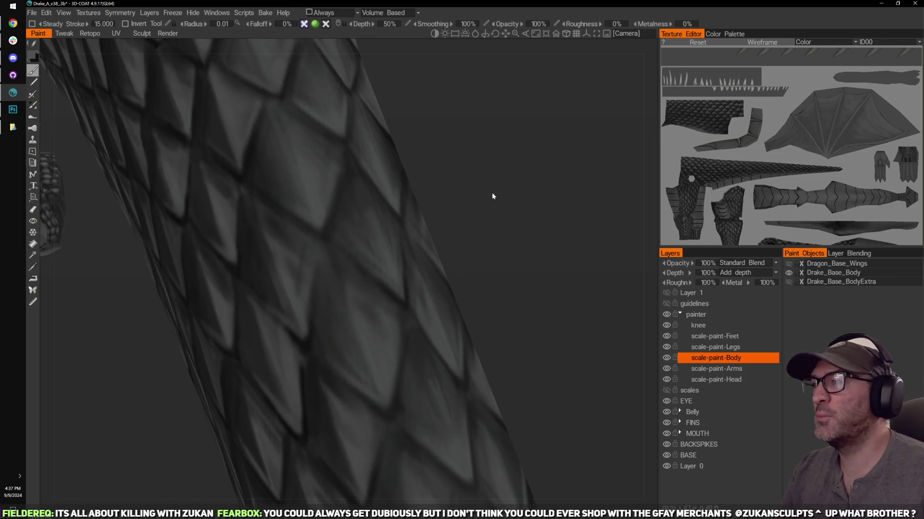
pyautogui.moveTo(492, 196)
pyautogui.mouseDown()
pyautogui.moveTo(521, 240)
pyautogui.moveTo(536, 219)
pyautogui.moveTo(542, 283)
pyautogui.moveTo(534, 226)
pyautogui.moveTo(500, 209)
pyautogui.mouseUp()
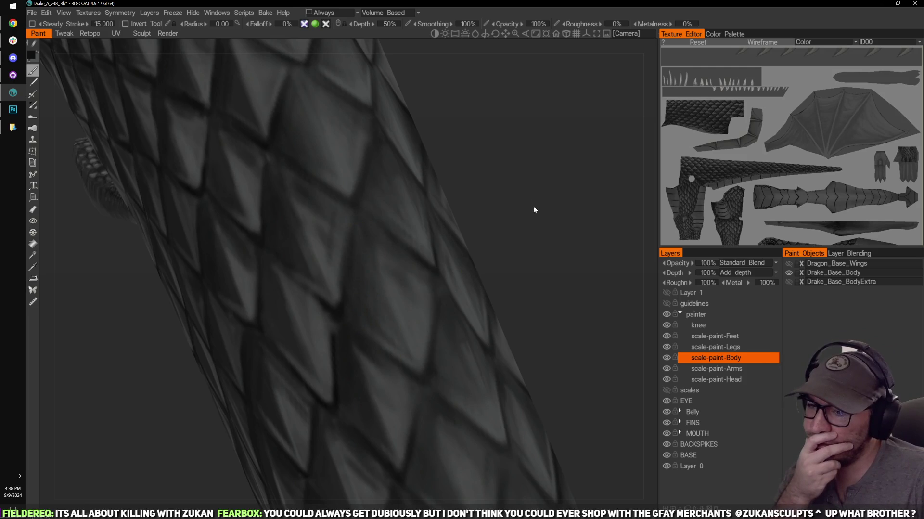
# Step: With a smaller brush and black paint, refine the seams between the tail's upper scales and the adjoining flank scales
pyautogui.moveTo(535, 236)
pyautogui.mouseDown()
pyautogui.moveTo(524, 237)
pyautogui.moveTo(550, 234)
pyautogui.mouseUp()
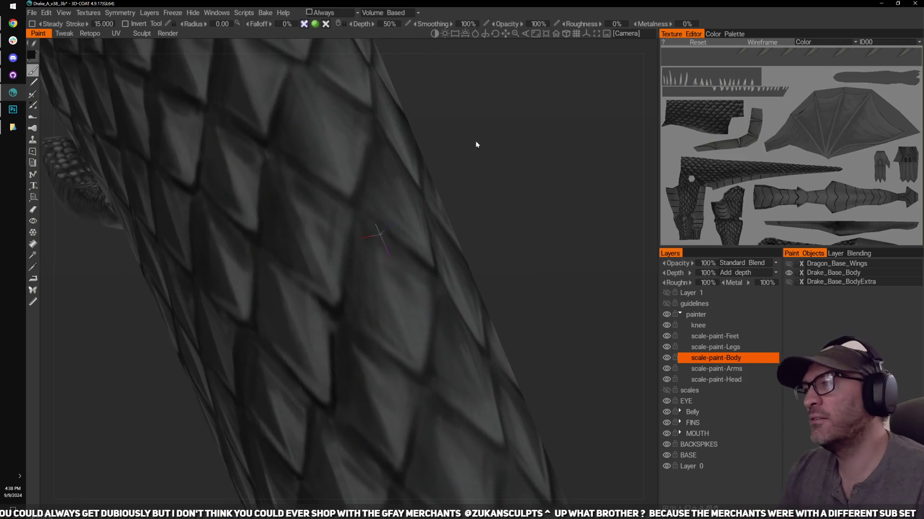
pyautogui.moveTo(476, 141); pyautogui.dragTo(373, 192, button='right')
pyautogui.moveTo(525, 231); pyautogui.dragTo(460, 218, button='right')
pyautogui.moveTo(460, 218); pyautogui.dragTo(470, 186)
pyautogui.moveTo(470, 187); pyautogui.dragTo(511, 169, button='right')
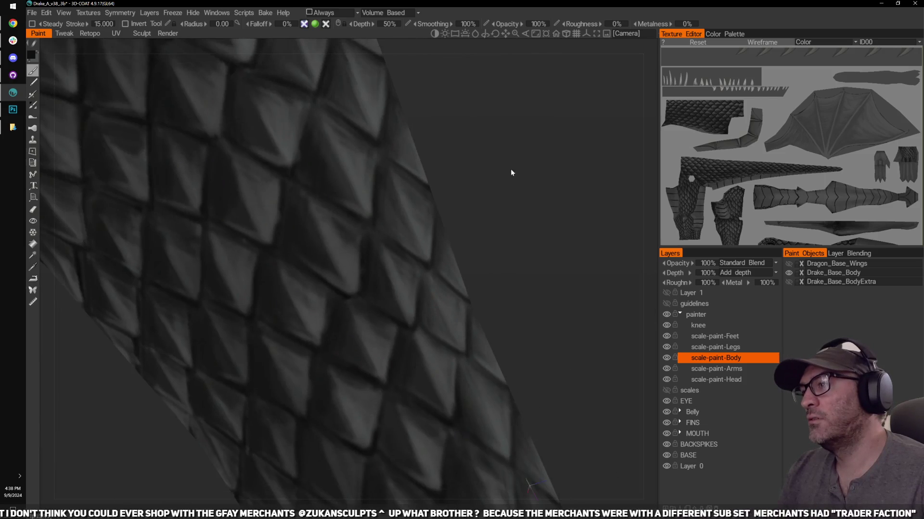
pyautogui.moveTo(511, 171); pyautogui.dragTo(524, 221)
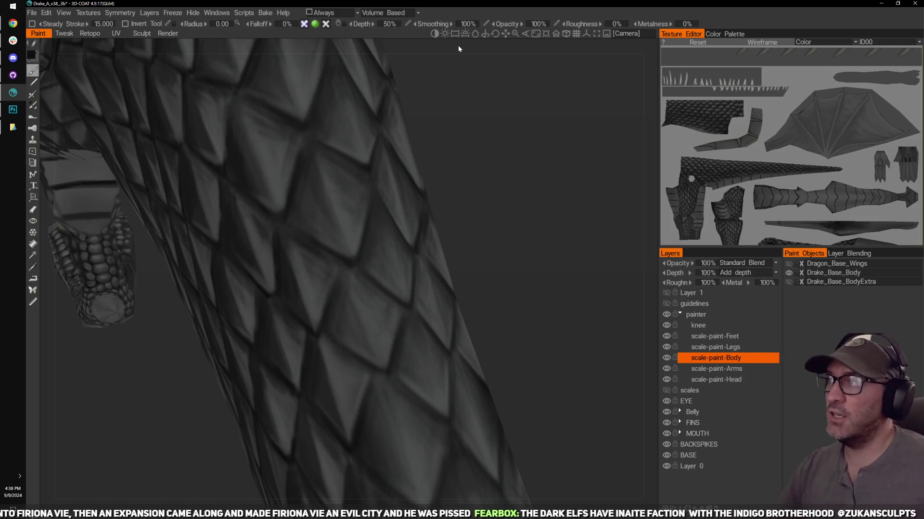
# Step: Touch up the dark seams and lit facets of the flank scales at the base of the tail
pyautogui.moveTo(449, 222); pyautogui.dragTo(522, 175)
pyautogui.moveTo(525, 123); pyautogui.dragTo(556, 177)
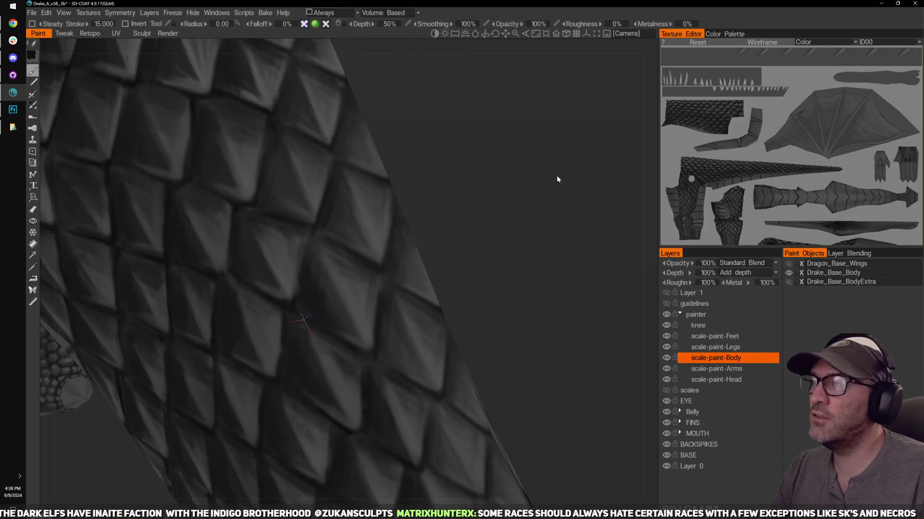
pyautogui.moveTo(457, 217); pyautogui.dragTo(491, 198)
pyautogui.moveTo(492, 197); pyautogui.dragTo(542, 158, button='right')
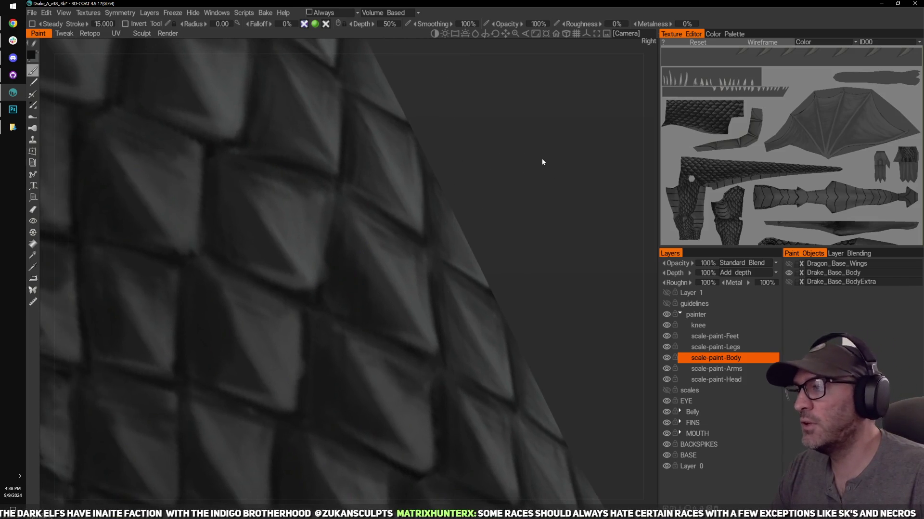
pyautogui.moveTo(474, 202)
pyautogui.mouseDown()
pyautogui.moveTo(457, 206)
pyautogui.moveTo(511, 179)
pyautogui.moveTo(479, 208)
pyautogui.mouseUp()
pyautogui.press('x')
pyautogui.press('x')
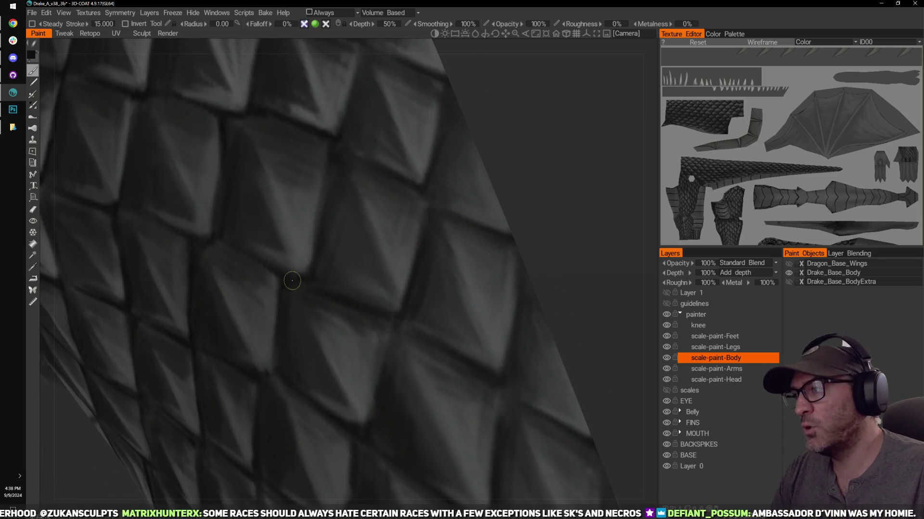
# Step: Work down the next rows of flank scales, deepening their outlines and blending the facet shading
pyautogui.moveTo(558, 187)
pyautogui.mouseDown()
pyautogui.moveTo(536, 244)
pyautogui.moveTo(543, 225)
pyautogui.moveTo(536, 217)
pyautogui.moveTo(515, 233)
pyautogui.mouseUp()
pyautogui.moveTo(338, 455); pyautogui.dragTo(410, 320, button='middle')
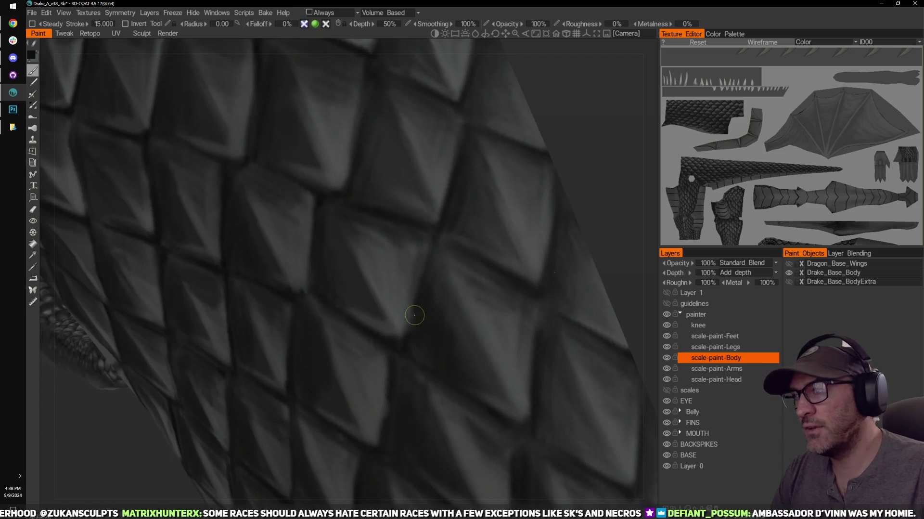
pyautogui.moveTo(592, 181); pyautogui.dragTo(568, 197)
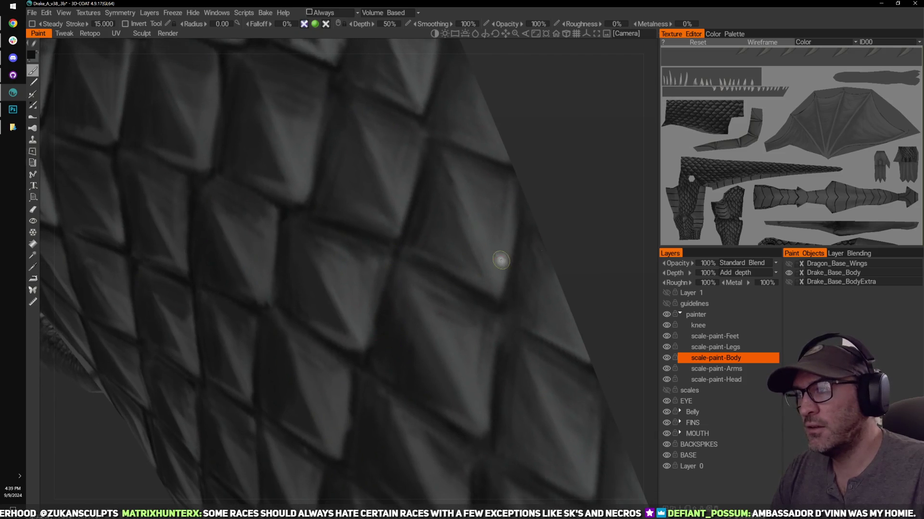
pyautogui.moveTo(544, 233)
pyautogui.mouseDown()
pyautogui.moveTo(595, 202)
pyautogui.moveTo(572, 162)
pyautogui.mouseUp()
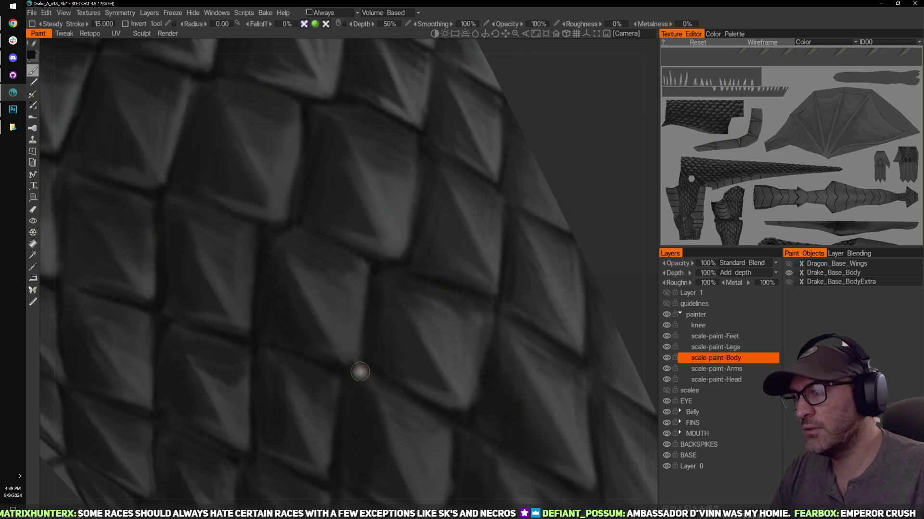
pyautogui.moveTo(496, 226); pyautogui.dragTo(576, 192)
pyautogui.moveTo(539, 231)
pyautogui.mouseDown()
pyautogui.moveTo(525, 241)
pyautogui.moveTo(576, 248)
pyautogui.moveTo(545, 256)
pyautogui.moveTo(550, 215)
pyautogui.moveTo(389, 277)
pyautogui.moveTo(559, 205)
pyautogui.moveTo(577, 207)
pyautogui.moveTo(510, 238)
pyautogui.mouseUp()
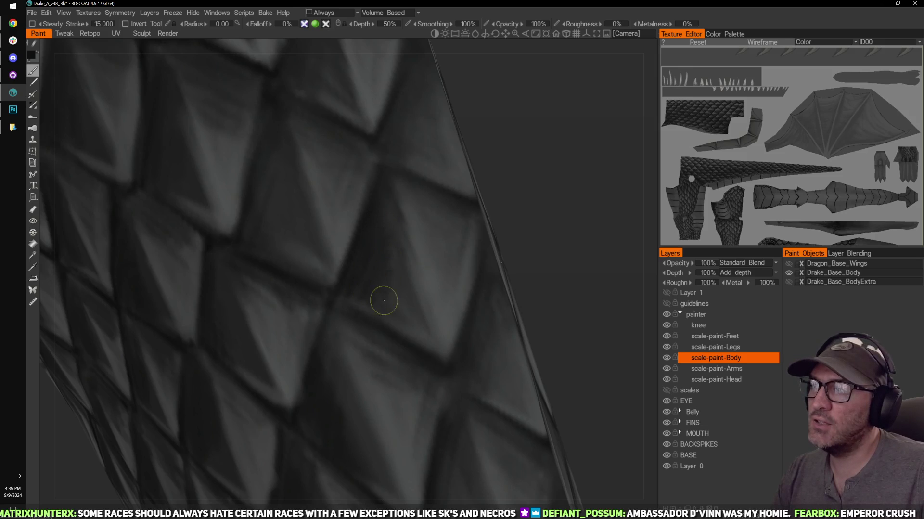
# Step: Refine the seams and shading of the large scales between the body's upper surface and the flank above the hind leg
pyautogui.moveTo(521, 251)
pyautogui.mouseDown()
pyautogui.moveTo(588, 236)
pyautogui.moveTo(460, 259)
pyautogui.mouseUp()
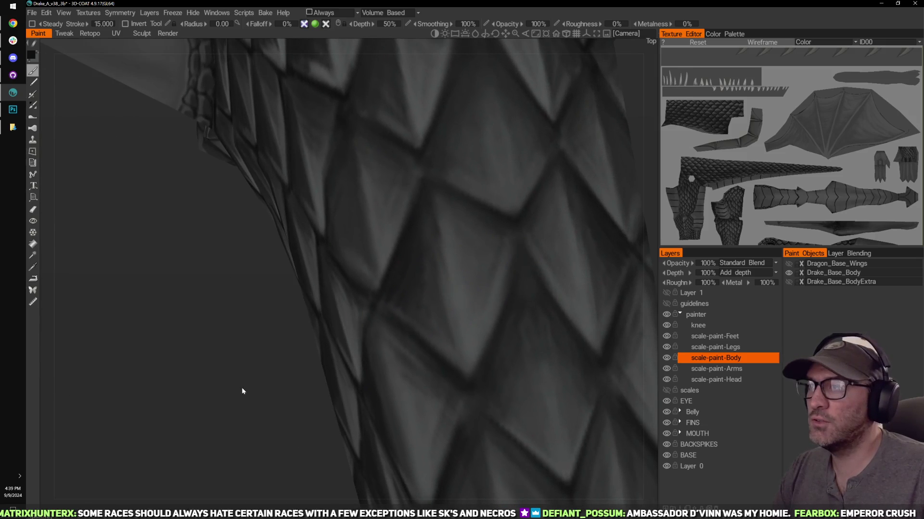
pyautogui.moveTo(242, 390)
pyautogui.mouseDown()
pyautogui.moveTo(551, 214)
pyautogui.moveTo(323, 268)
pyautogui.mouseUp()
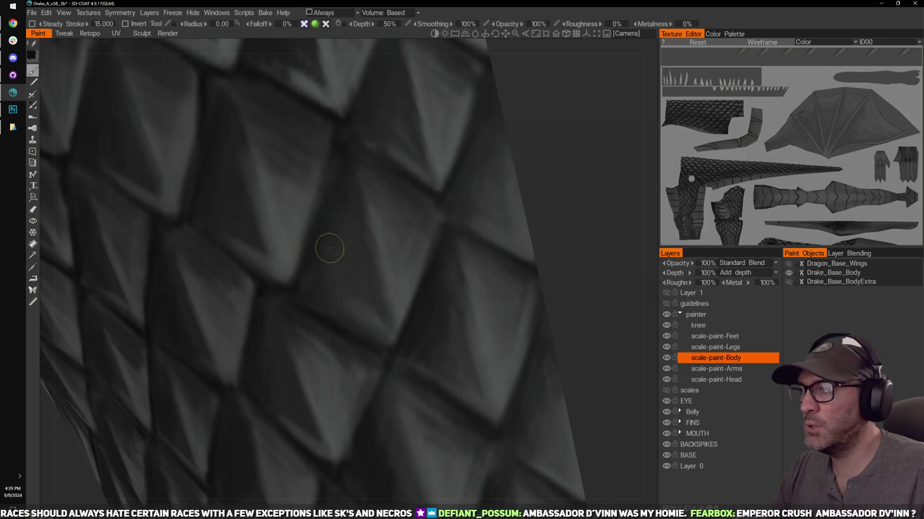
pyautogui.moveTo(568, 322); pyautogui.dragTo(600, 203, button='right')
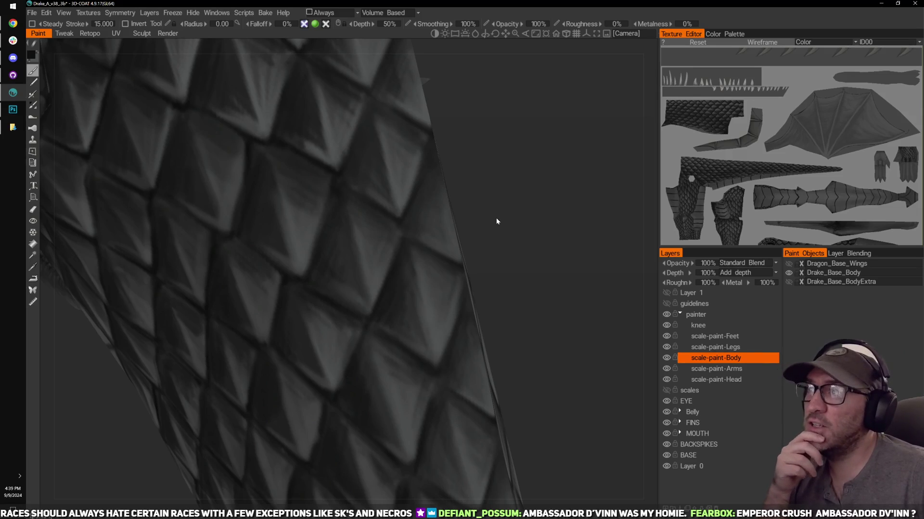
pyautogui.moveTo(270, 147); pyautogui.dragTo(356, 245, button='middle')
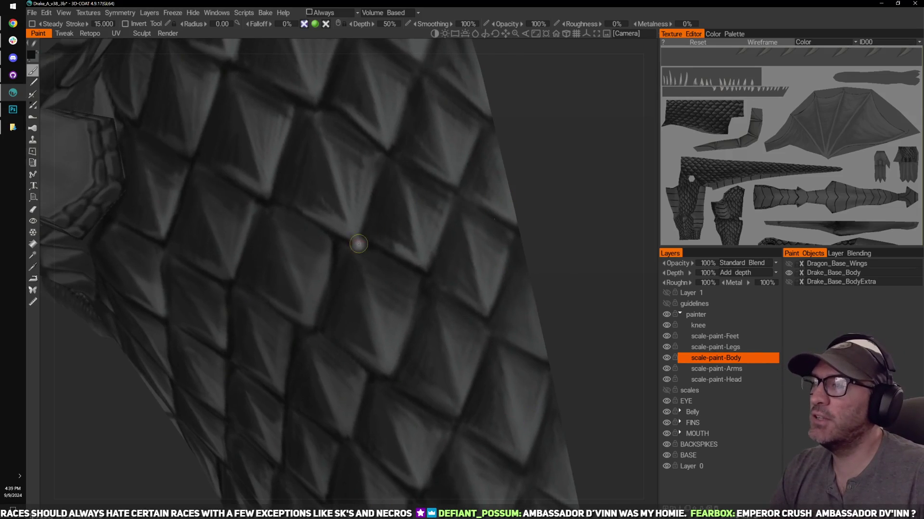
# Step: Switch to the lighter grey and brush highlights onto the faceted flank scales, working up toward the back
pyautogui.moveTo(562, 202); pyautogui.dragTo(595, 200)
pyautogui.moveTo(561, 170); pyautogui.dragTo(587, 189)
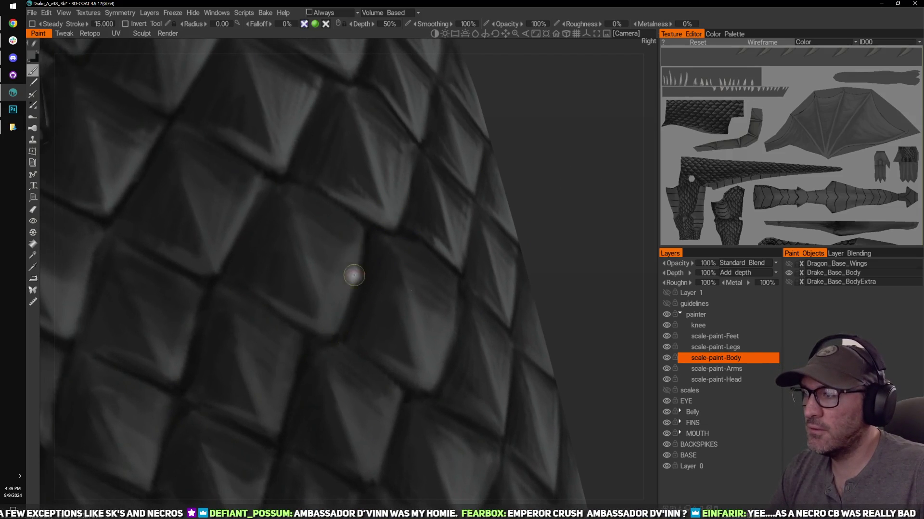
pyautogui.moveTo(579, 223); pyautogui.dragTo(563, 188)
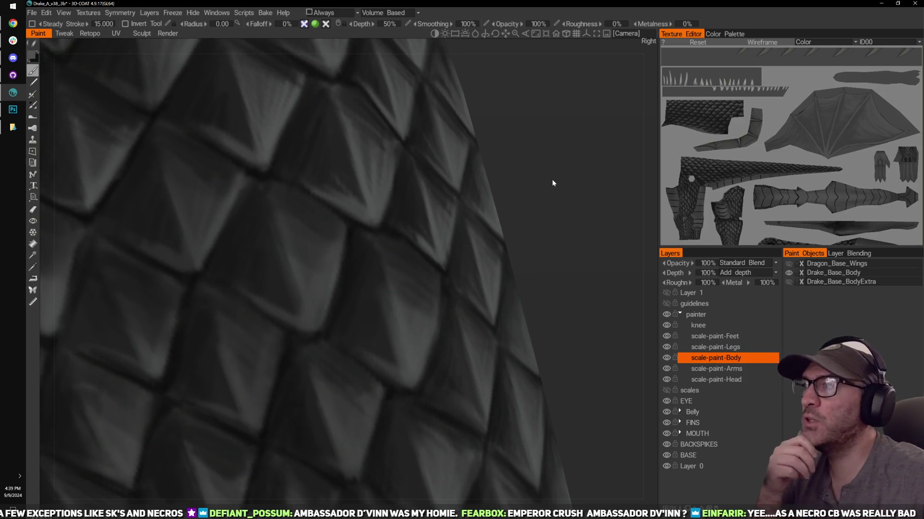
pyautogui.moveTo(546, 198); pyautogui.dragTo(380, 298)
pyautogui.moveTo(461, 227); pyautogui.dragTo(508, 256, button='right')
pyautogui.moveTo(508, 255); pyautogui.dragTo(499, 216)
pyautogui.moveTo(499, 216); pyautogui.dragTo(503, 201, button='right')
pyautogui.moveTo(504, 203); pyautogui.dragTo(521, 214)
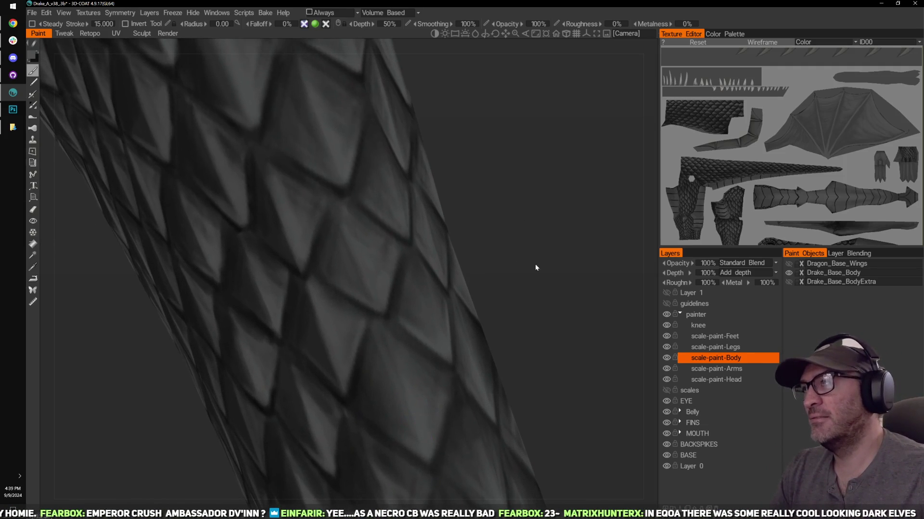
# Step: Touch up the scale faces on the upper tail in grey and darken their seams with black
pyautogui.moveTo(535, 267)
pyautogui.mouseDown()
pyautogui.moveTo(504, 194)
pyautogui.moveTo(512, 192)
pyautogui.moveTo(377, 211)
pyautogui.mouseUp()
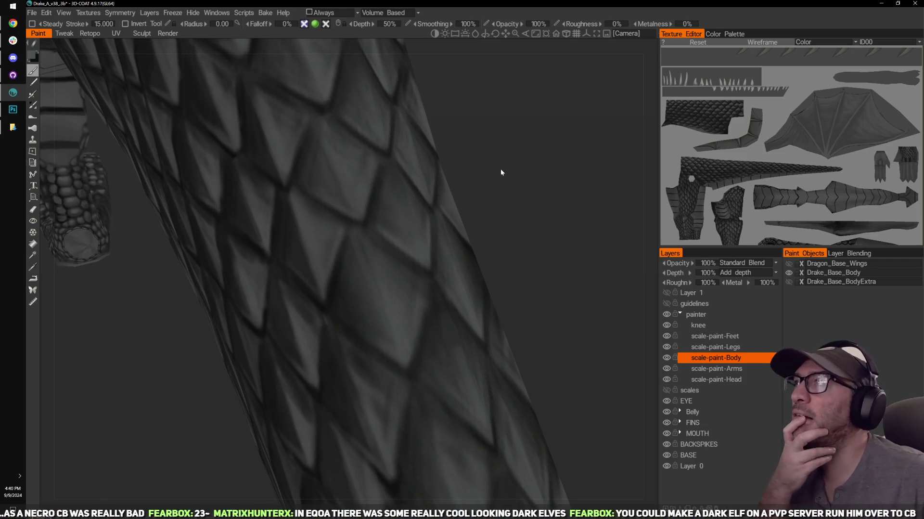
pyautogui.moveTo(538, 234)
pyautogui.mouseDown()
pyautogui.moveTo(567, 270)
pyautogui.moveTo(560, 289)
pyautogui.moveTo(532, 232)
pyautogui.moveTo(512, 218)
pyautogui.mouseUp()
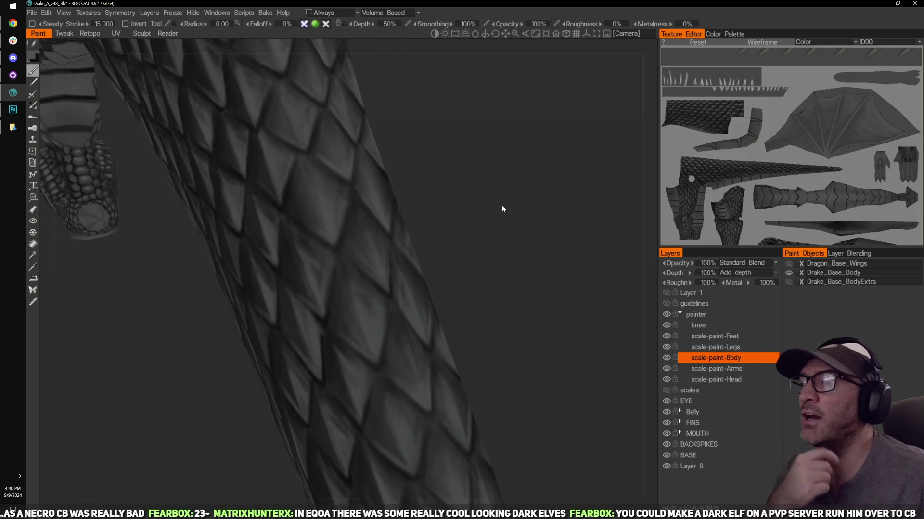
pyautogui.moveTo(501, 239)
pyautogui.mouseDown()
pyautogui.moveTo(521, 227)
pyautogui.moveTo(517, 248)
pyautogui.moveTo(501, 248)
pyautogui.mouseUp()
pyautogui.moveTo(444, 183); pyautogui.dragTo(423, 206)
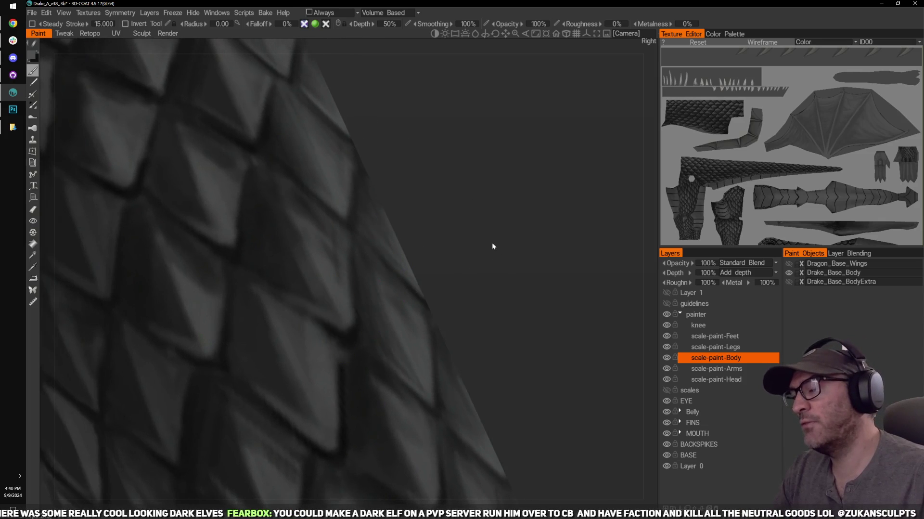
pyautogui.moveTo(492, 241)
pyautogui.mouseDown()
pyautogui.moveTo(507, 221)
pyautogui.moveTo(481, 226)
pyautogui.moveTo(490, 194)
pyautogui.moveTo(469, 183)
pyautogui.mouseUp()
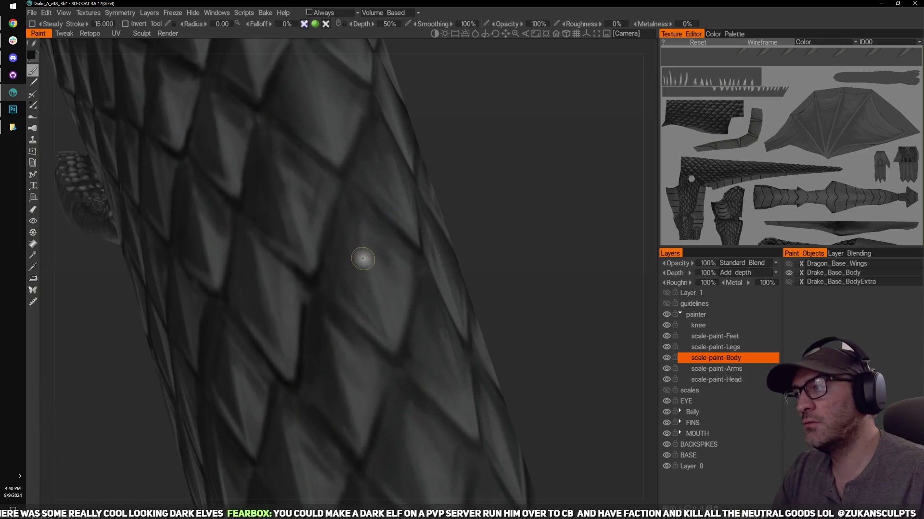
pyautogui.moveTo(503, 153); pyautogui.dragTo(496, 195)
# Step: Delete the red Layer 1, then send the layered texture to Photoshop and update Layers.psd from file
pyautogui.scroll(-5, 499, 193)
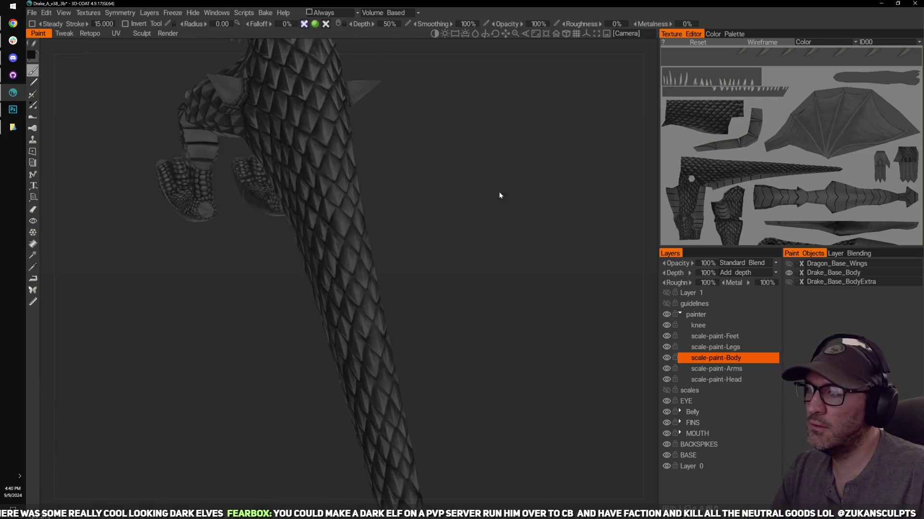
pyautogui.click(712, 291)
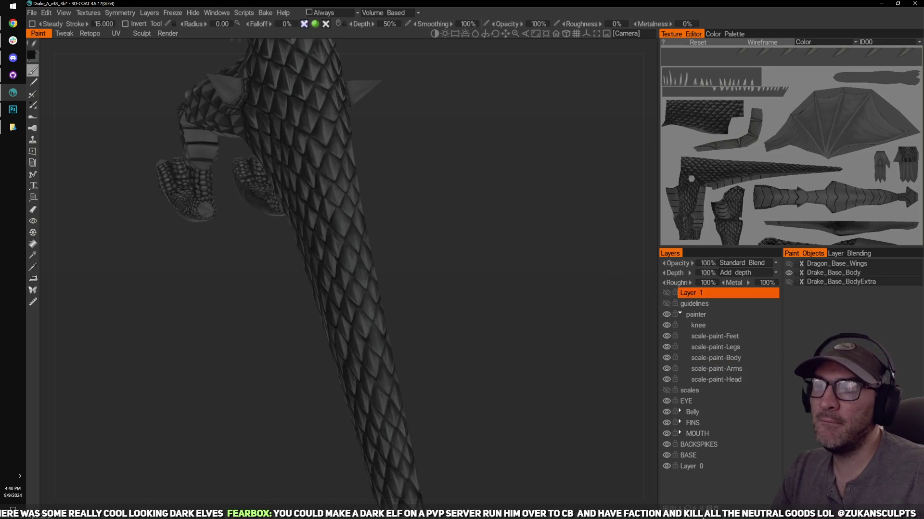
pyautogui.click(716, 508)
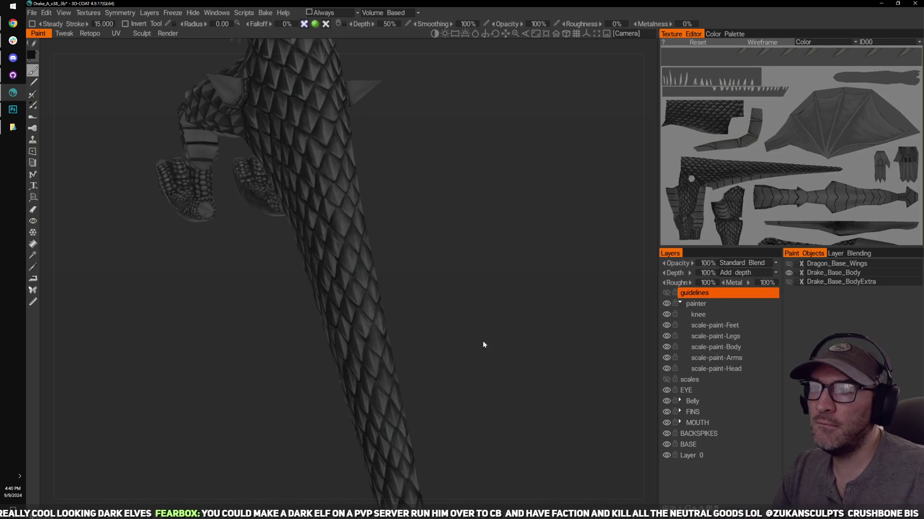
pyautogui.click(46, 12)
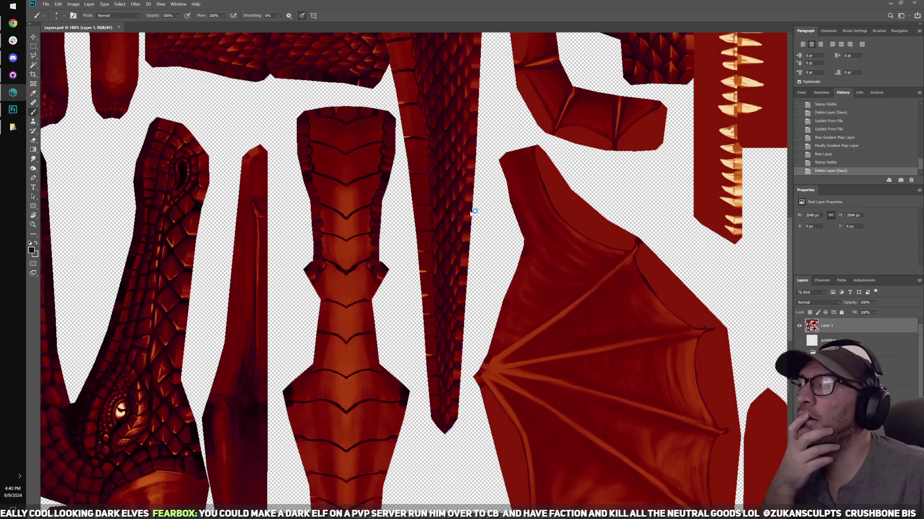
pyautogui.click(491, 195)
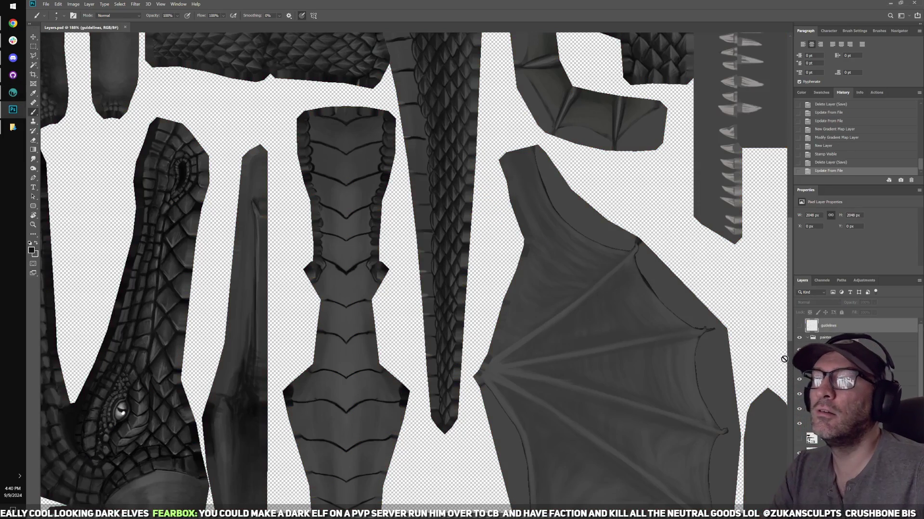
# Step: Add a Gradient Map adjustment using the dark-red-to-orange-to-cream preset above the guidelines layer, and create a new layer on top
pyautogui.click(875, 504)
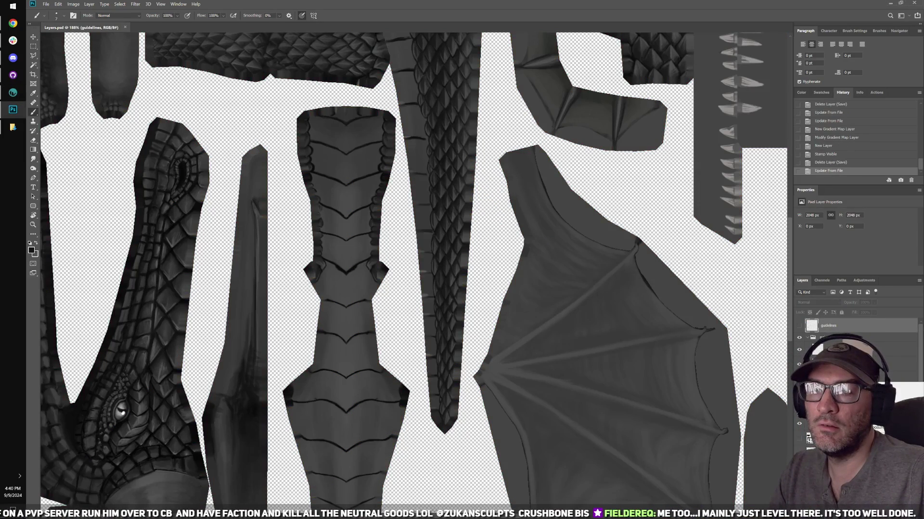
pyautogui.click(845, 216)
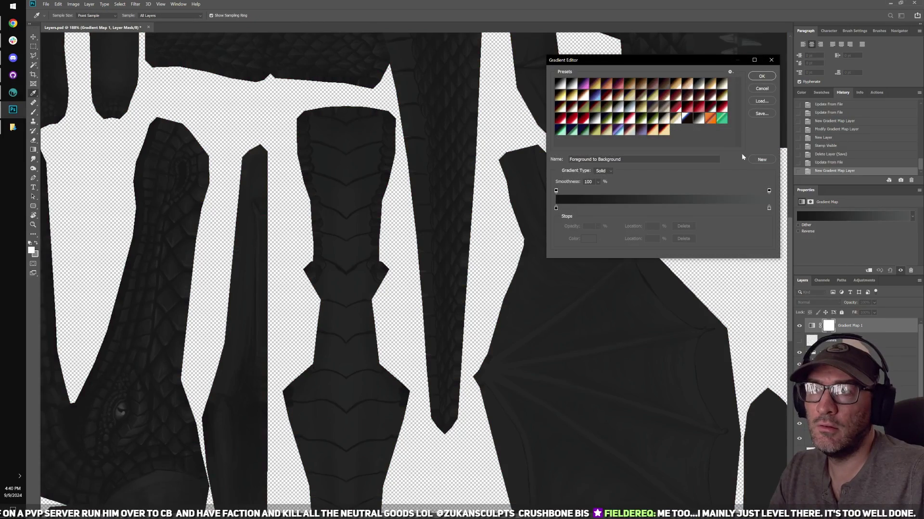
pyautogui.click(652, 134)
pyautogui.click(761, 76)
pyautogui.hotkey('ctrl', 'shift', 'alt', 'n')
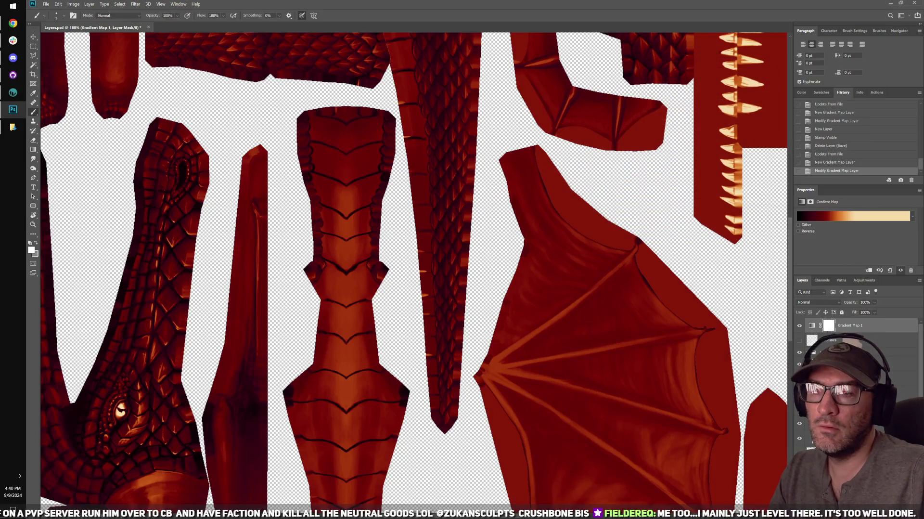
# Step: Stamp the gradient-mapped result onto the new layer, drop the Gradient Map layer, and save Layers.psd back to 3D-Coat
pyautogui.hotkey('ctrl', 'shift', 'alt', 'e')
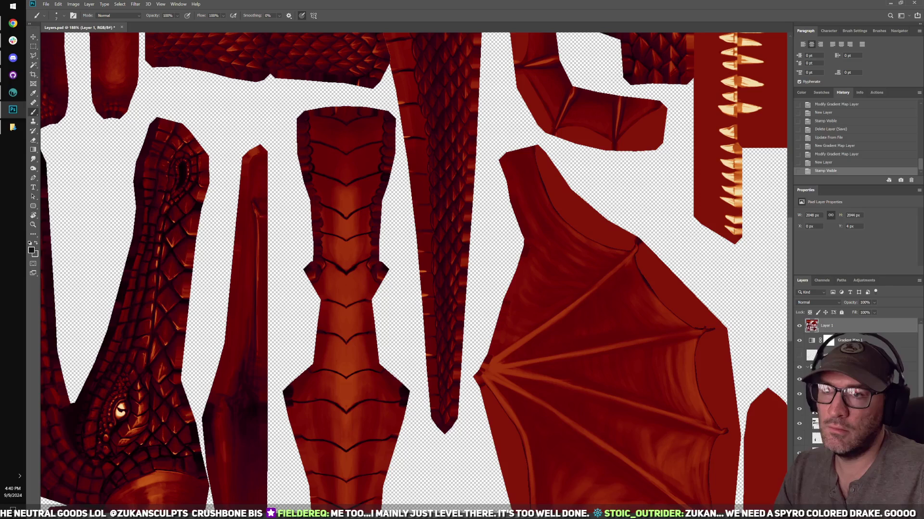
pyautogui.hotkey('ctrl', 's')
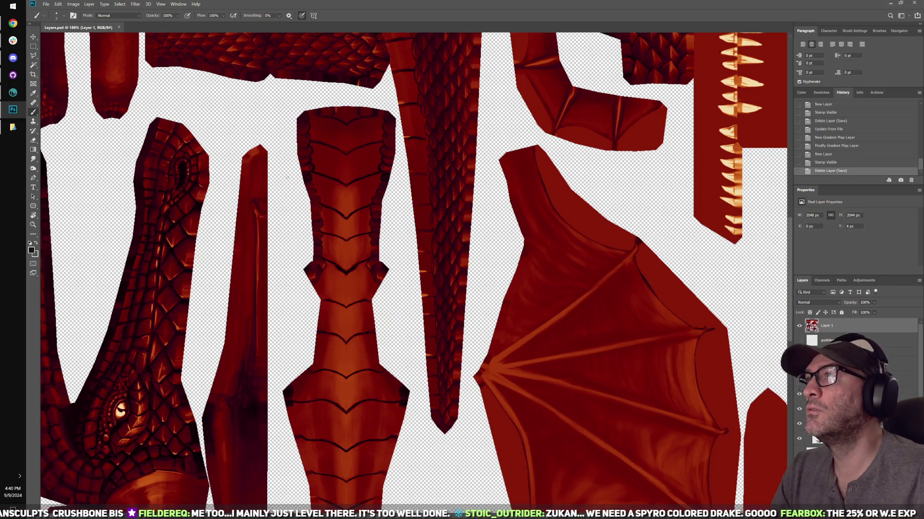
pyautogui.click(13, 91)
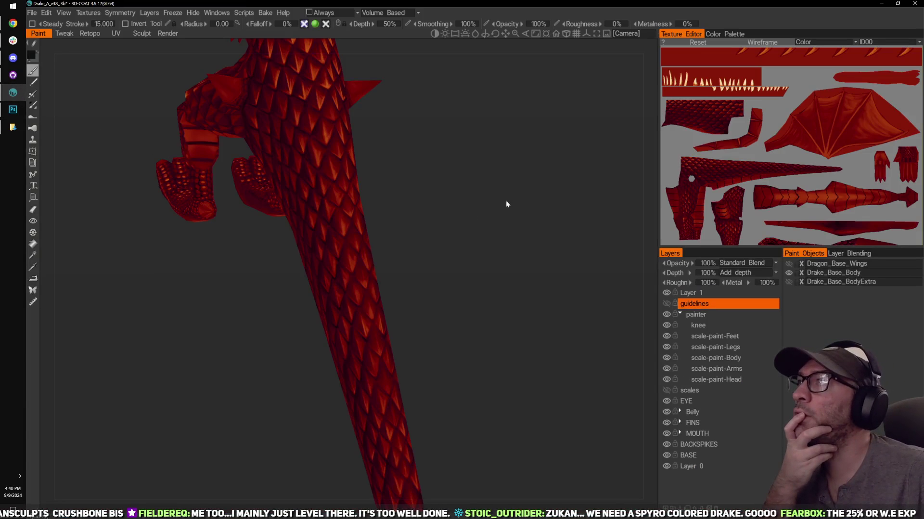
# Step: Inspect the updated red scale colouring across the drake's whole body and along its tail
pyautogui.moveTo(506, 201); pyautogui.dragTo(414, 182)
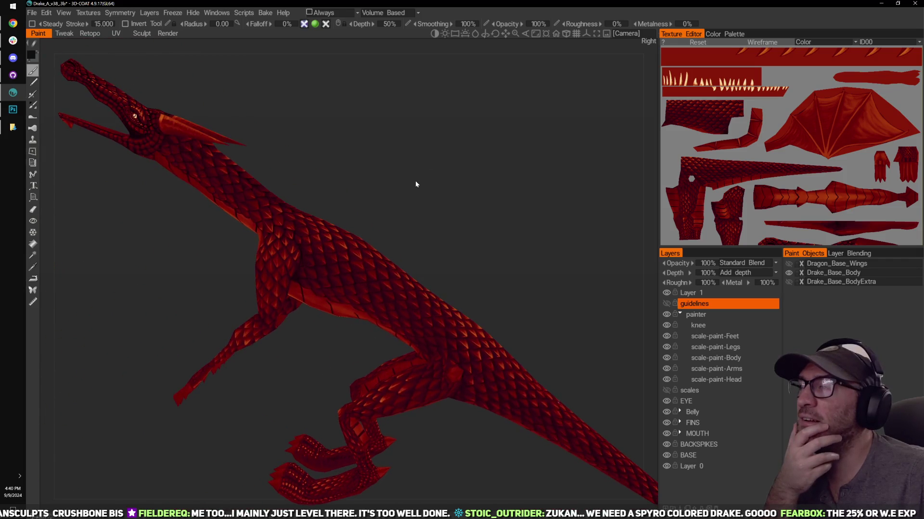
pyautogui.moveTo(396, 146); pyautogui.dragTo(408, 144)
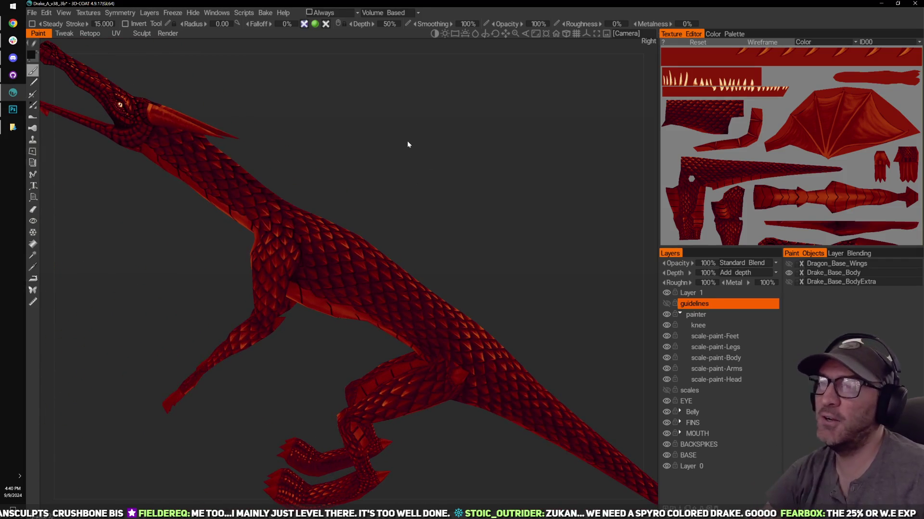
pyautogui.moveTo(501, 221); pyautogui.dragTo(356, 271)
pyautogui.moveTo(386, 168); pyautogui.dragTo(505, 151)
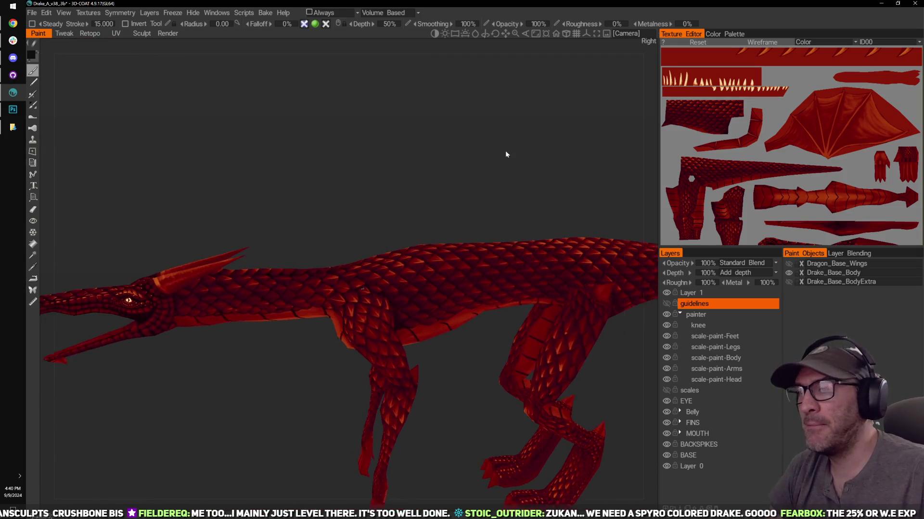
pyautogui.moveTo(505, 151); pyautogui.dragTo(467, 158, button='middle')
pyautogui.moveTo(466, 161); pyautogui.dragTo(539, 250)
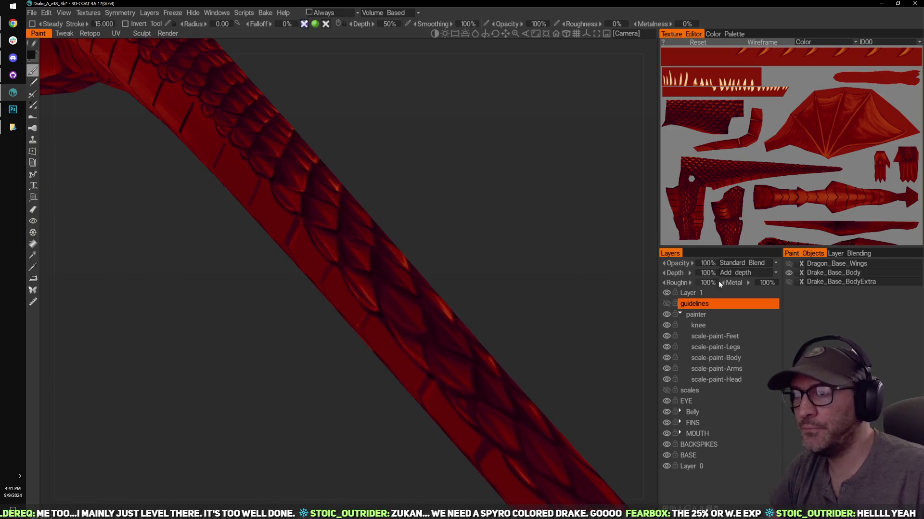
# Step: Hide the red Layer 1 and make the scale-paint-Body layer active for painting the lower tail
pyautogui.click(666, 292)
pyautogui.click(716, 358)
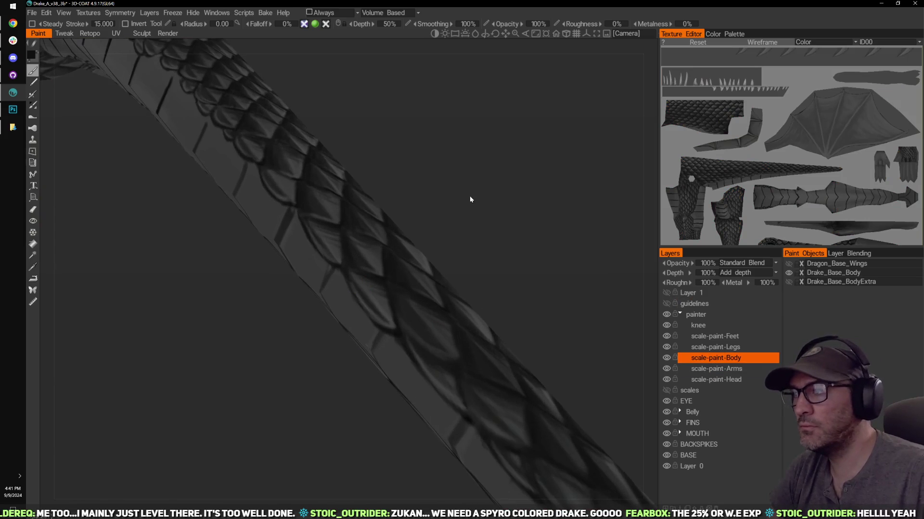
pyautogui.moveTo(469, 196); pyautogui.dragTo(501, 203)
pyautogui.scroll(3, 501, 203)
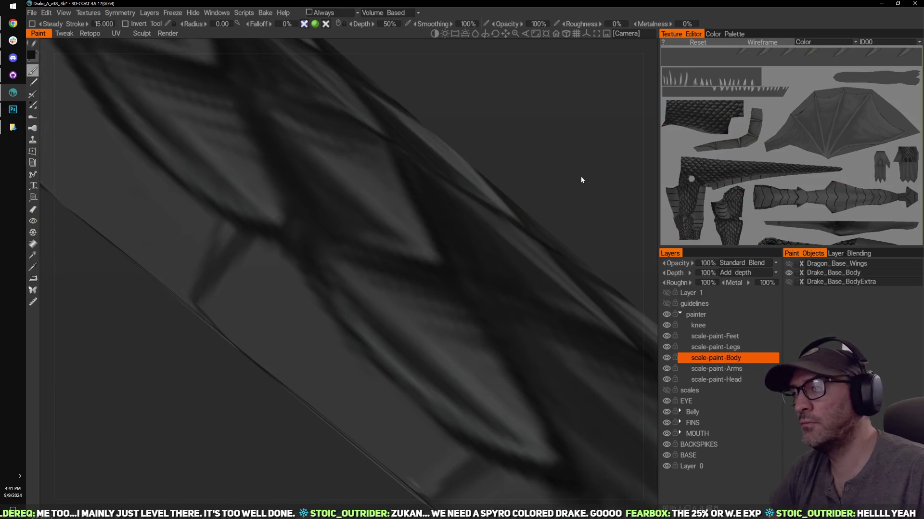
pyautogui.scroll(-5, 581, 180)
pyautogui.scroll(2, 376, 279)
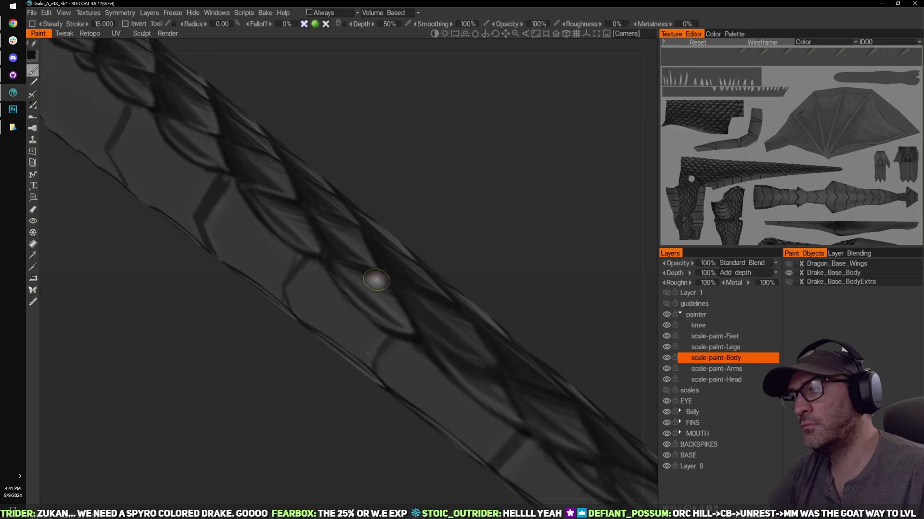
# Step: Enlarge the brush to radius 0.01 and touch up the shading of the scales along the tail's belly edge
pyautogui.press(']')
pyautogui.press(']')
pyautogui.moveTo(460, 217); pyautogui.dragTo(435, 233)
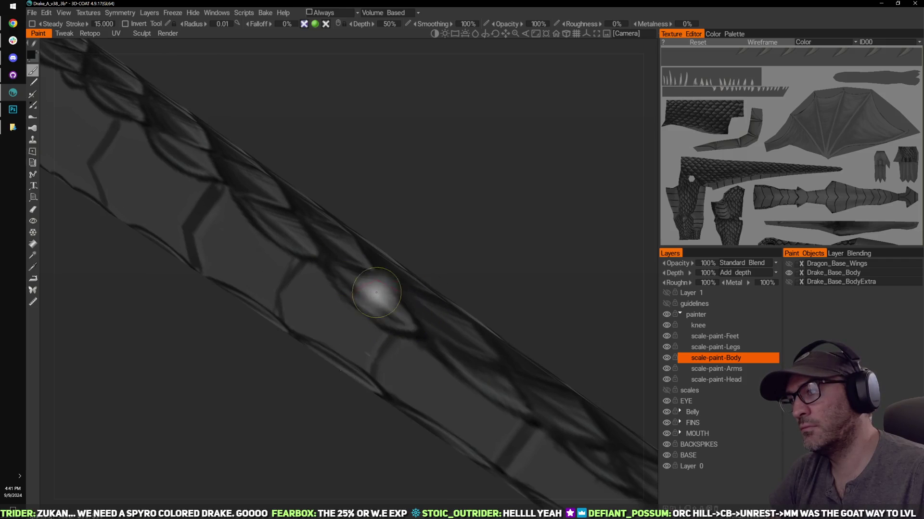
pyautogui.moveTo(439, 200); pyautogui.dragTo(418, 192)
pyautogui.moveTo(325, 240); pyautogui.dragTo(306, 242)
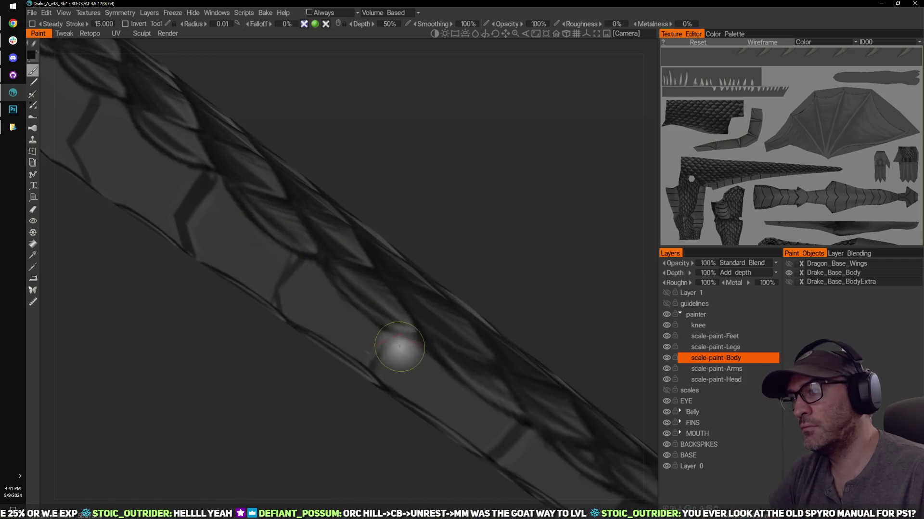
pyautogui.moveTo(516, 195)
pyautogui.mouseDown()
pyautogui.moveTo(524, 200)
pyautogui.moveTo(511, 211)
pyautogui.mouseUp()
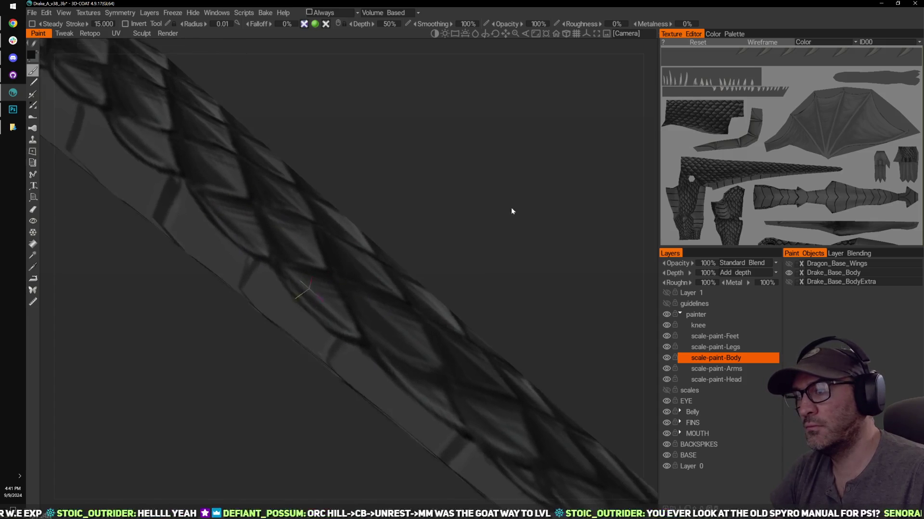
pyautogui.moveTo(511, 211); pyautogui.dragTo(487, 227, button='right')
pyautogui.moveTo(516, 226); pyautogui.dragTo(508, 210)
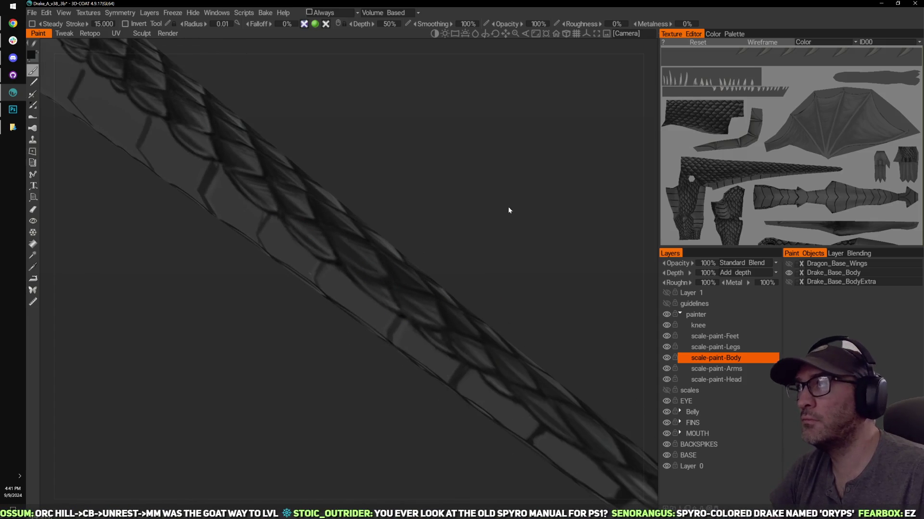
pyautogui.moveTo(483, 178); pyautogui.dragTo(517, 140)
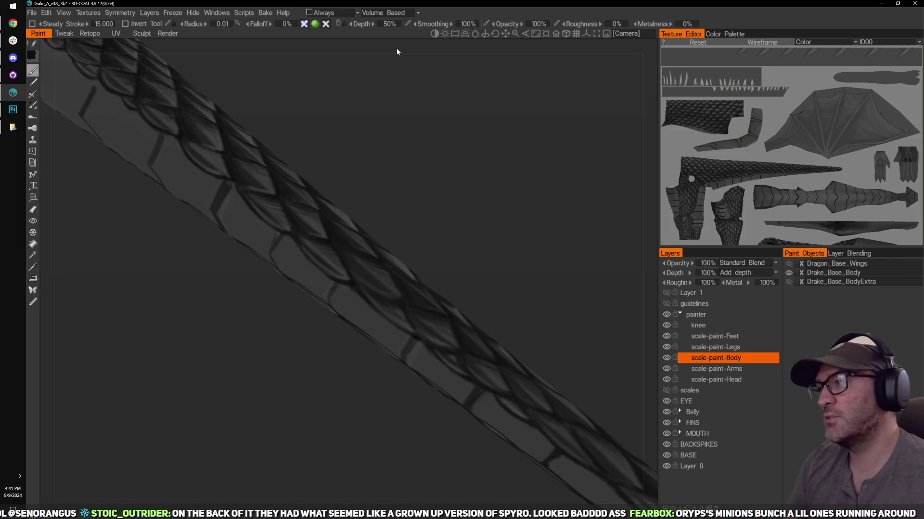
# Step: Refine the shading and dark outlines of the scales bordering the smooth belly strip on the tail
pyautogui.moveTo(490, 181)
pyautogui.mouseDown()
pyautogui.moveTo(513, 155)
pyautogui.moveTo(547, 150)
pyautogui.moveTo(471, 119)
pyautogui.moveTo(505, 93)
pyautogui.moveTo(470, 156)
pyautogui.moveTo(487, 120)
pyautogui.moveTo(539, 161)
pyautogui.moveTo(483, 186)
pyautogui.moveTo(553, 215)
pyautogui.moveTo(542, 219)
pyautogui.mouseUp()
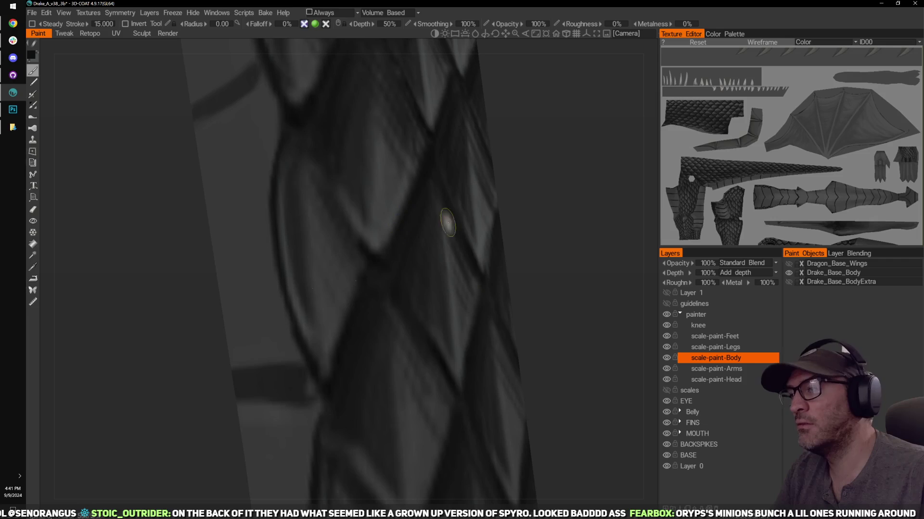
pyautogui.moveTo(534, 226); pyautogui.dragTo(547, 232)
pyautogui.moveTo(547, 233); pyautogui.dragTo(503, 249, button='right')
pyautogui.moveTo(503, 248)
pyautogui.mouseDown()
pyautogui.moveTo(515, 229)
pyautogui.moveTo(445, 120)
pyautogui.moveTo(398, 206)
pyautogui.moveTo(417, 228)
pyautogui.mouseUp()
pyautogui.scroll(4, 516, 229)
pyautogui.moveTo(349, 258); pyautogui.dragTo(311, 191)
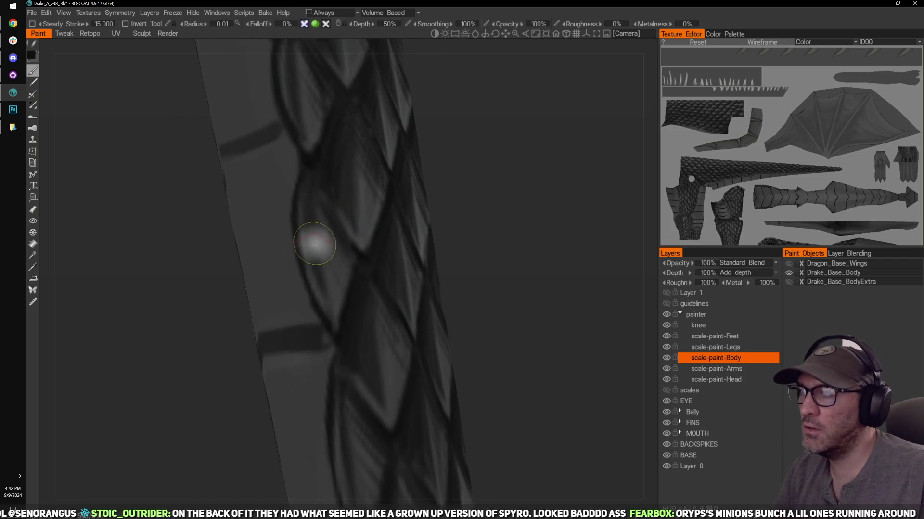
pyautogui.moveTo(525, 208)
pyautogui.mouseDown()
pyautogui.moveTo(486, 213)
pyautogui.moveTo(509, 212)
pyautogui.mouseUp()
pyautogui.moveTo(484, 169); pyautogui.dragTo(479, 269, button='middle')
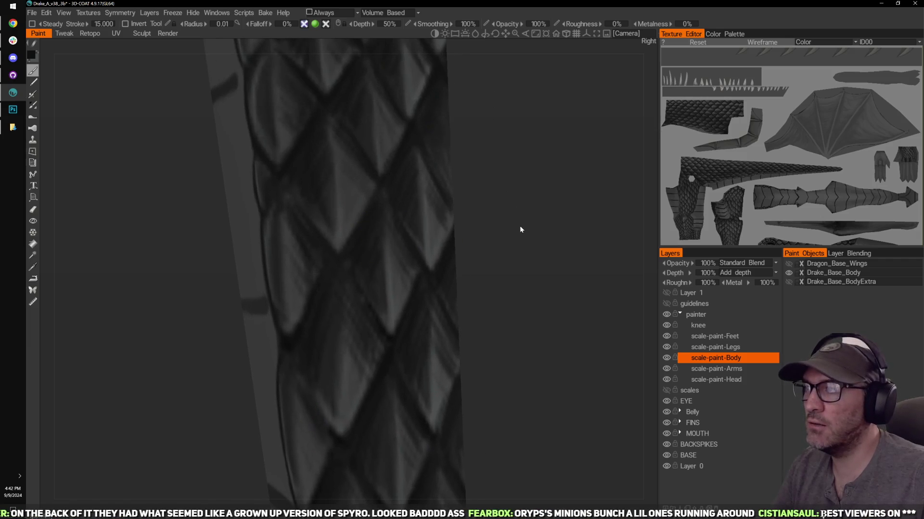
# Step: Shade the faceted scales on the side of the tail, working up toward the body
pyautogui.moveTo(519, 225); pyautogui.dragTo(538, 224)
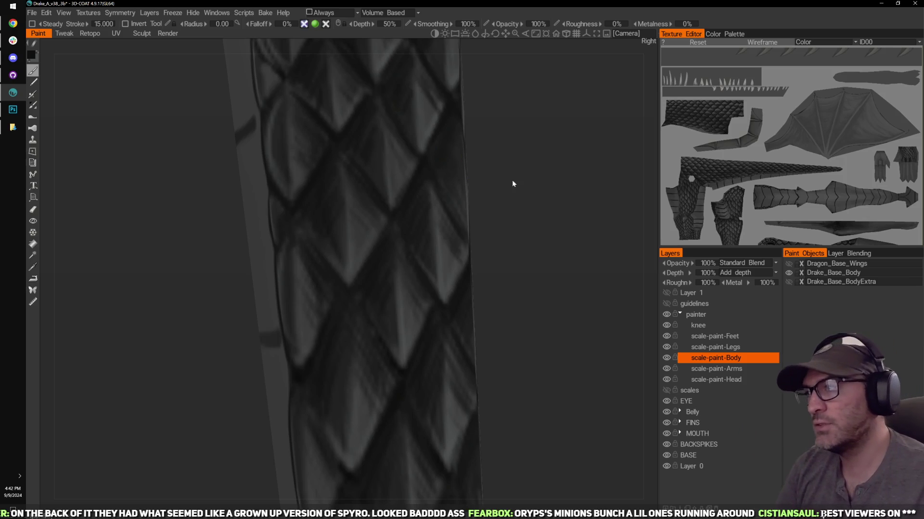
pyautogui.moveTo(512, 180); pyautogui.dragTo(387, 301)
pyautogui.moveTo(510, 174); pyautogui.dragTo(527, 193)
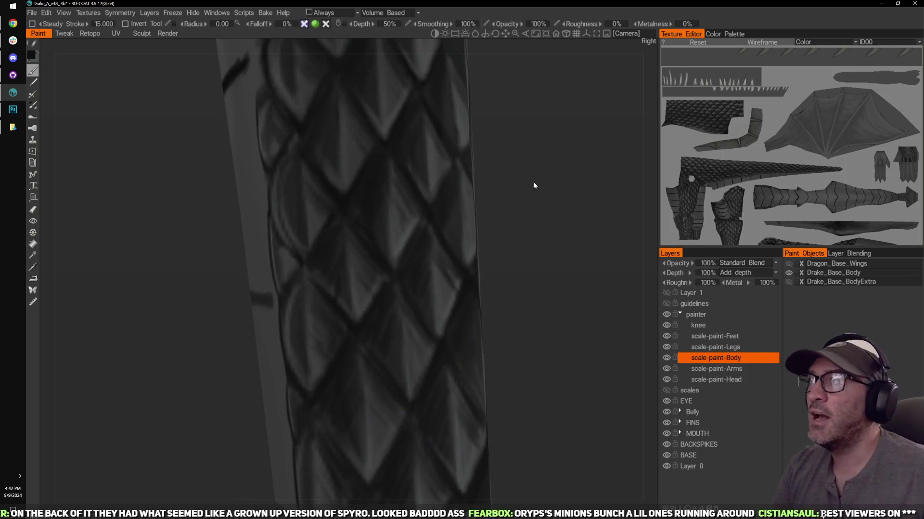
pyautogui.moveTo(531, 160); pyautogui.dragTo(542, 218)
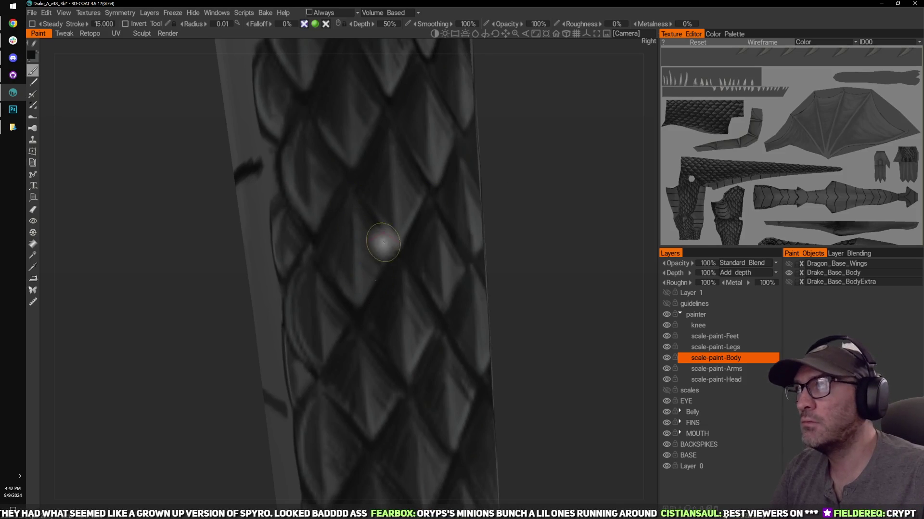
pyautogui.moveTo(565, 202); pyautogui.dragTo(572, 191)
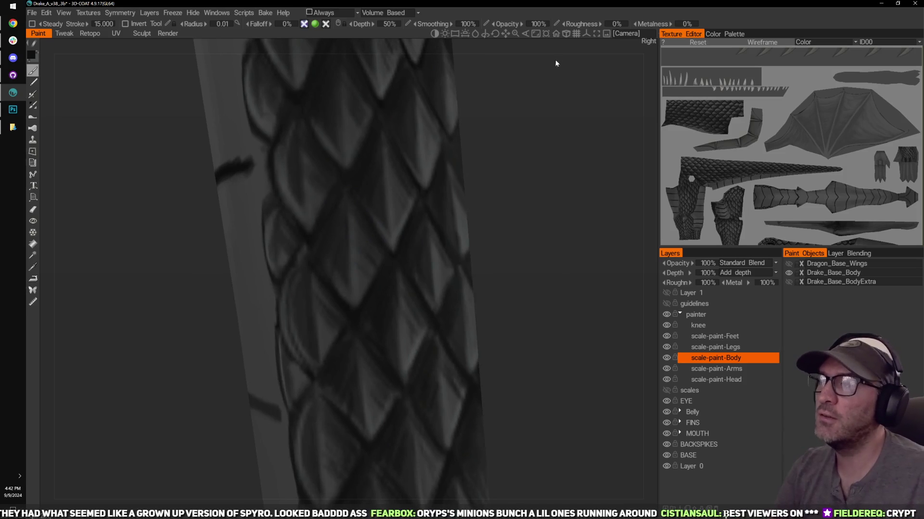
# Step: Touch up the overlapping edge scales next to the tail's belly plates, moving toward the tail base
pyautogui.moveTo(538, 134)
pyautogui.mouseDown()
pyautogui.moveTo(538, 197)
pyautogui.moveTo(585, 212)
pyautogui.mouseUp()
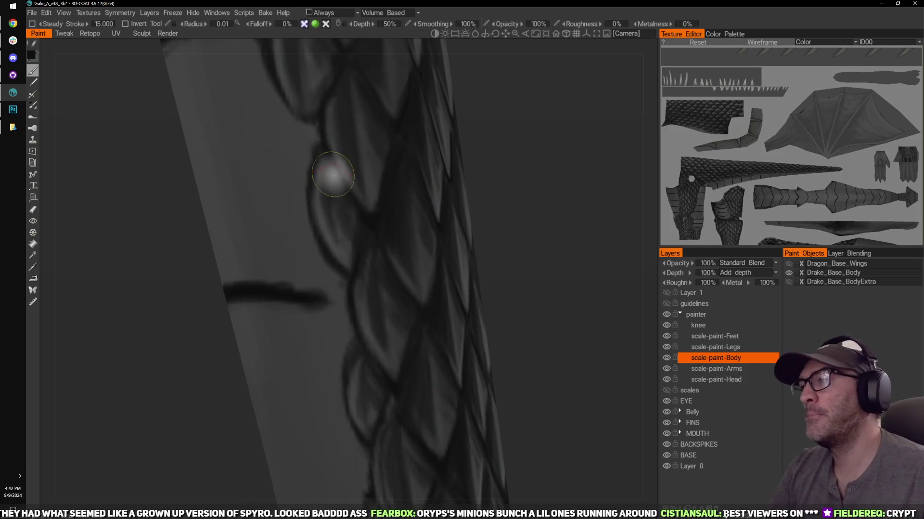
pyautogui.moveTo(510, 165); pyautogui.dragTo(542, 305, button='middle')
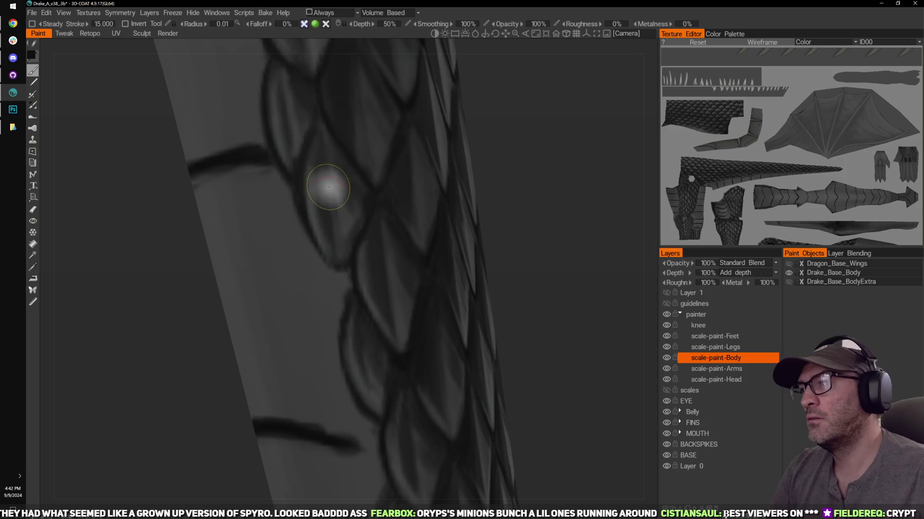
pyautogui.moveTo(521, 164); pyautogui.dragTo(522, 172)
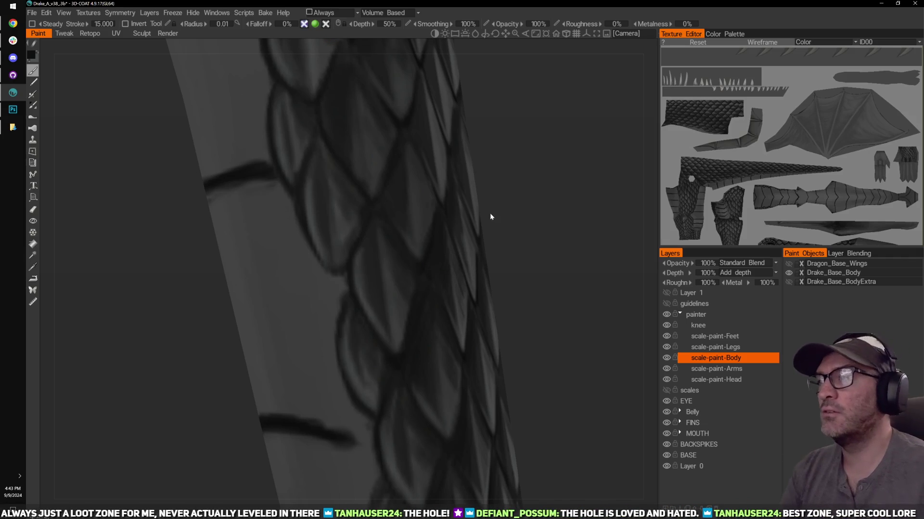
pyautogui.moveTo(564, 163)
pyautogui.mouseDown(button='middle')
pyautogui.moveTo(519, 175)
pyautogui.moveTo(525, 230)
pyautogui.mouseUp(button='middle')
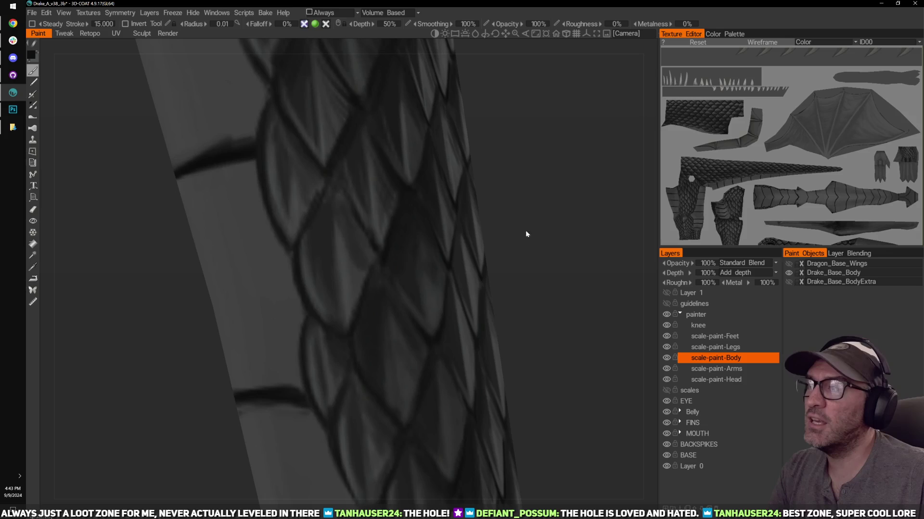
pyautogui.moveTo(563, 239); pyautogui.dragTo(528, 242)
pyautogui.moveTo(598, 179); pyautogui.dragTo(587, 212, button='middle')
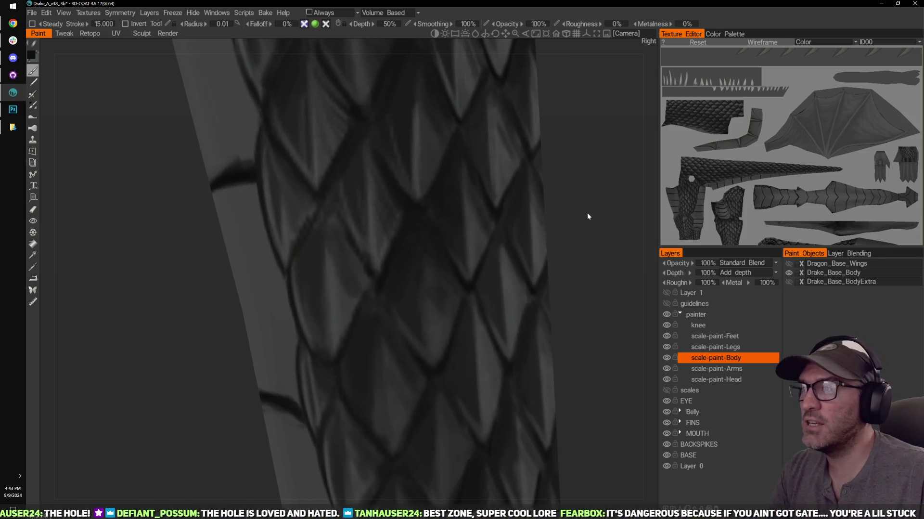
# Step: Adjust the brush size and brush shading over the large scale beside the belly edge on the upper tail
pyautogui.moveTo(622, 230); pyautogui.dragTo(615, 233)
pyautogui.press('[')
pyautogui.press('[')
pyautogui.press('[')
pyautogui.press('[')
pyautogui.press('[')
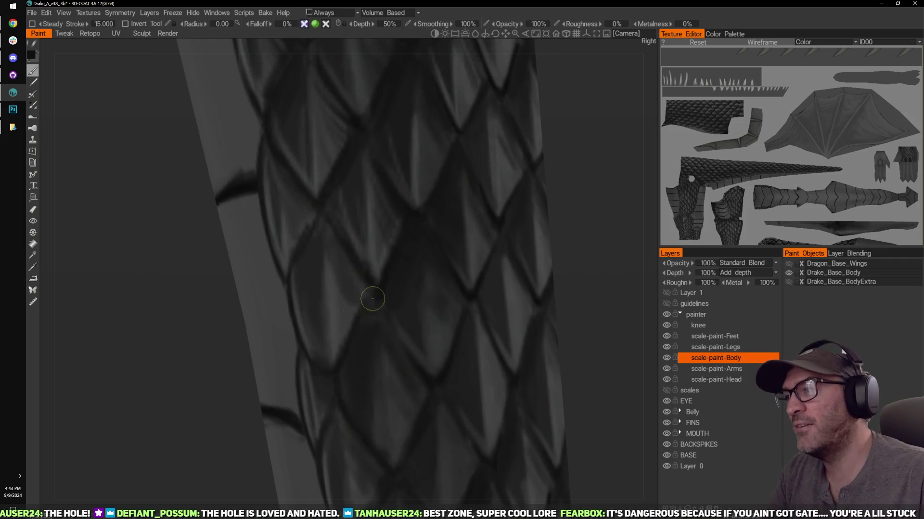
pyautogui.press(']')
pyautogui.moveTo(324, 220)
pyautogui.mouseDown()
pyautogui.moveTo(363, 298)
pyautogui.moveTo(355, 320)
pyautogui.mouseUp()
pyautogui.press(']')
pyautogui.press(']')
pyautogui.click(335, 287)
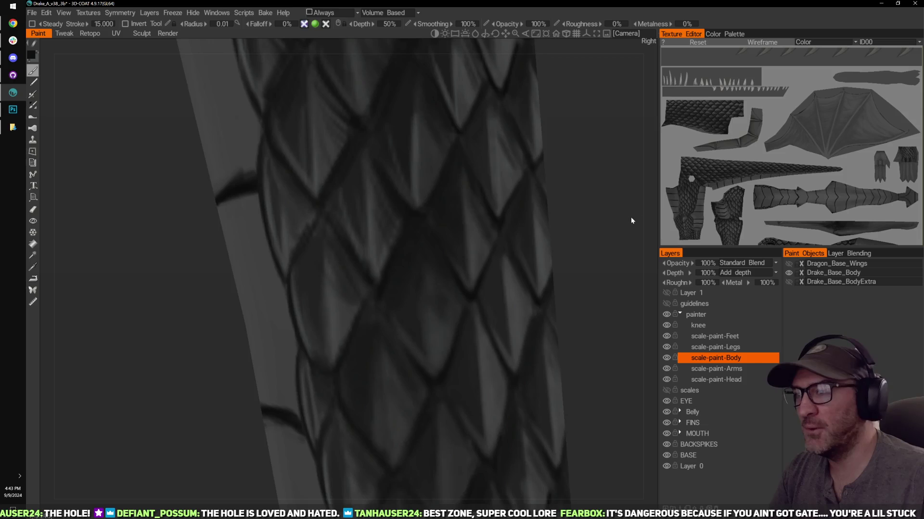
# Step: Enlarge the brush to radius 0.017 and paint broad shading over the scale faces in the middle of the tail's side
pyautogui.moveTo(630, 217); pyautogui.dragTo(576, 253, button='middle')
pyautogui.moveTo(534, 288); pyautogui.dragTo(554, 272)
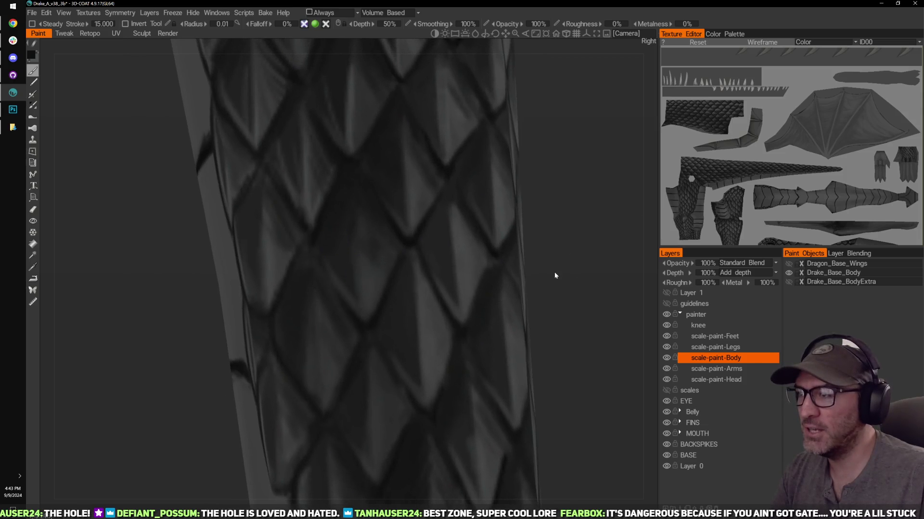
pyautogui.moveTo(609, 282); pyautogui.dragTo(581, 264, button='middle')
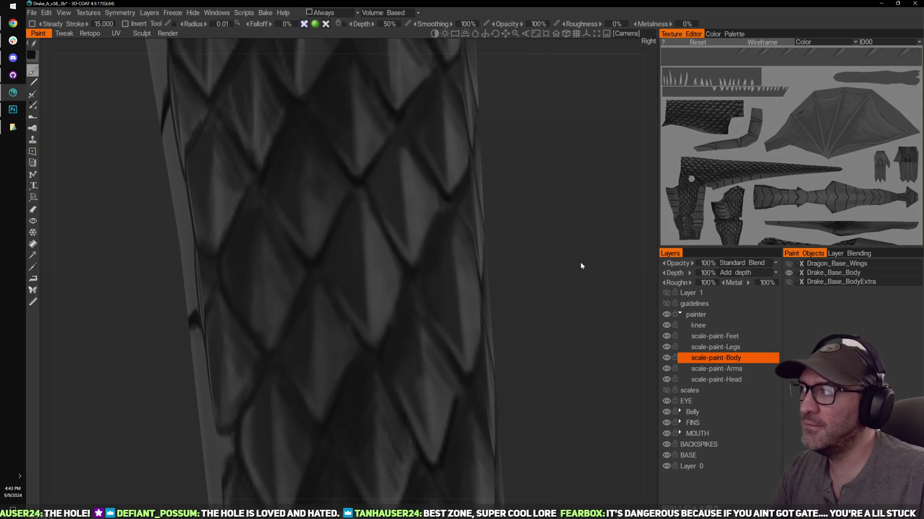
pyautogui.moveTo(581, 264); pyautogui.dragTo(553, 265)
pyautogui.press(']')
pyautogui.moveTo(373, 331); pyautogui.dragTo(370, 250)
pyautogui.press(']')
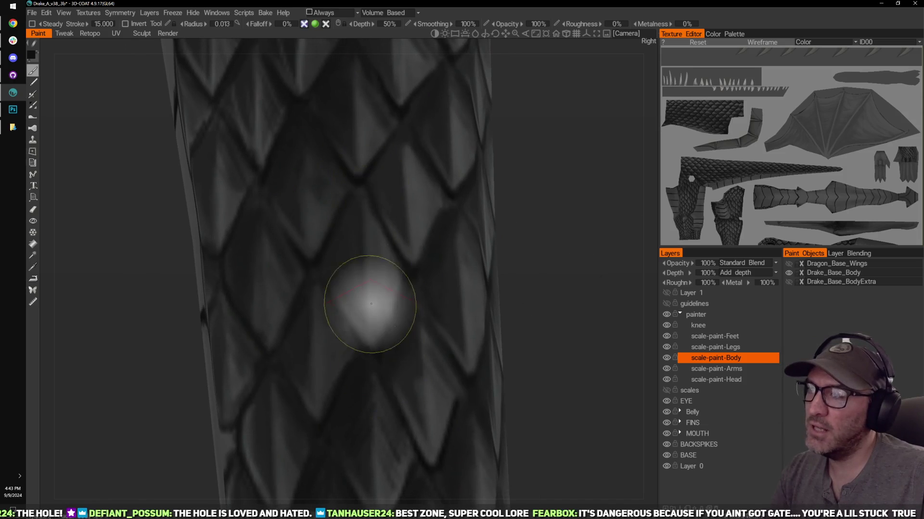
pyautogui.press(']')
pyautogui.moveTo(369, 185); pyautogui.dragTo(377, 303)
# Step: Reduce the brush radius to 0.014 and shade the scale faces on the side of the tail near the belly edge
pyautogui.moveTo(572, 151); pyautogui.dragTo(587, 299, button='middle')
pyautogui.moveTo(586, 300); pyautogui.dragTo(548, 286, button='right')
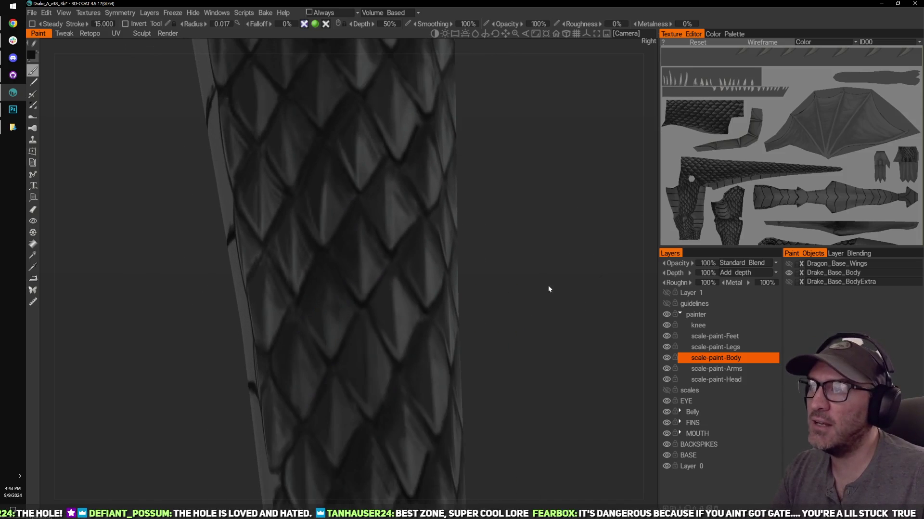
pyautogui.moveTo(495, 253); pyautogui.dragTo(463, 239)
pyautogui.press('[')
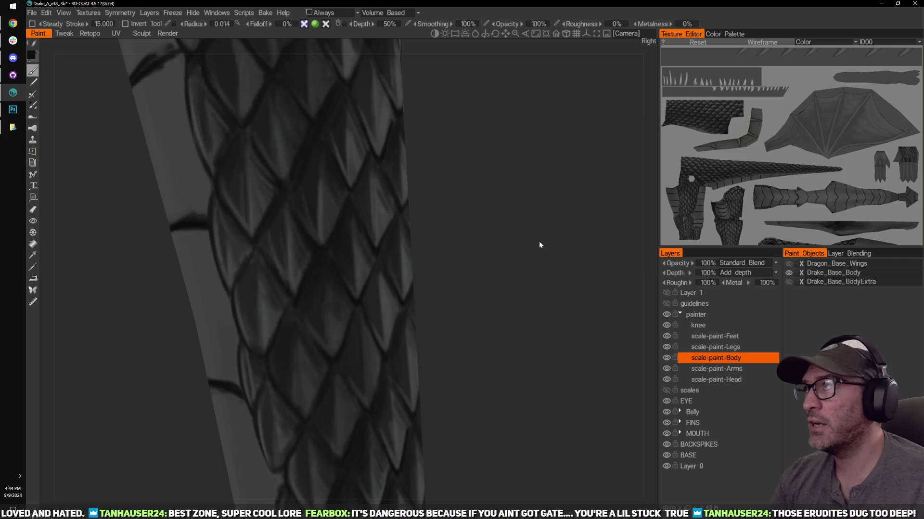
pyautogui.moveTo(521, 236); pyautogui.dragTo(493, 240)
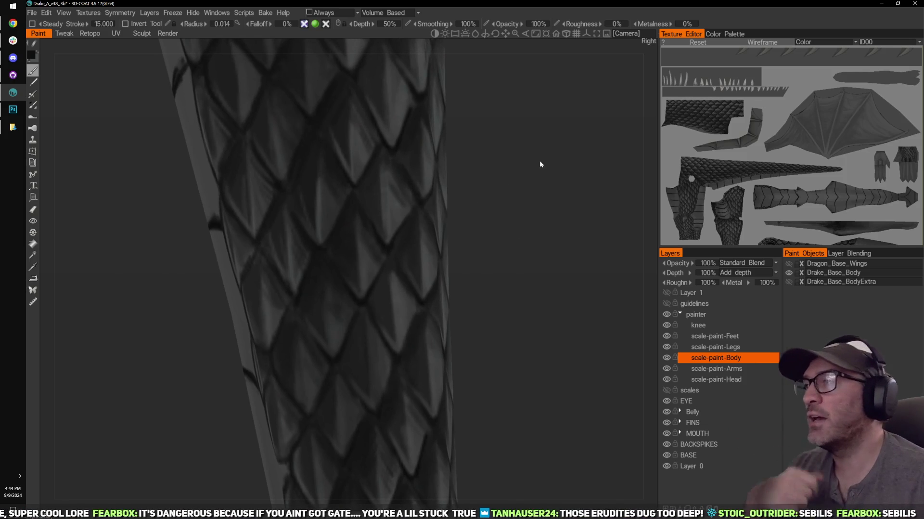
# Step: Reduce the brush radius to 0.01 and refine the facet shading on the scales across the middle of the tail's side
pyautogui.moveTo(529, 201); pyautogui.dragTo(533, 208, button='middle')
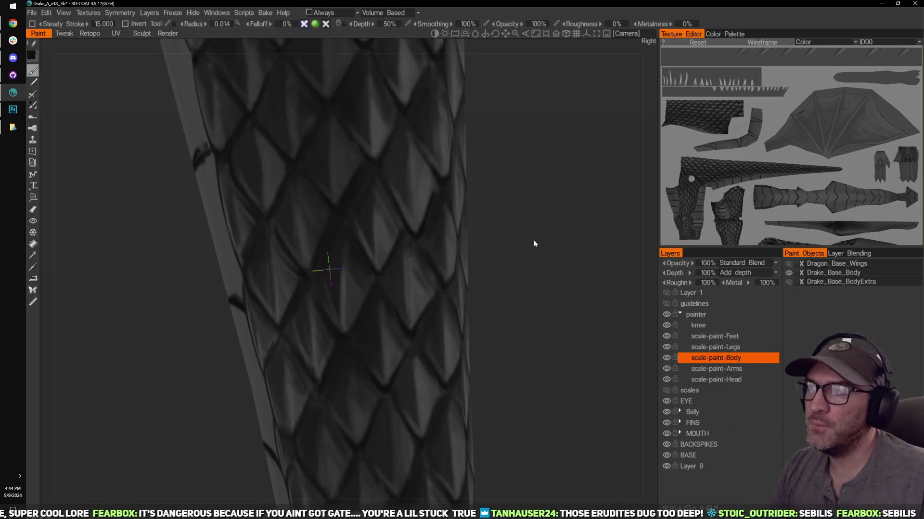
pyautogui.moveTo(533, 240); pyautogui.dragTo(502, 230, button='right')
pyautogui.moveTo(501, 229); pyautogui.dragTo(513, 263, button='middle')
pyautogui.moveTo(501, 251); pyautogui.dragTo(509, 249)
pyautogui.moveTo(509, 250); pyautogui.dragTo(565, 261, button='right')
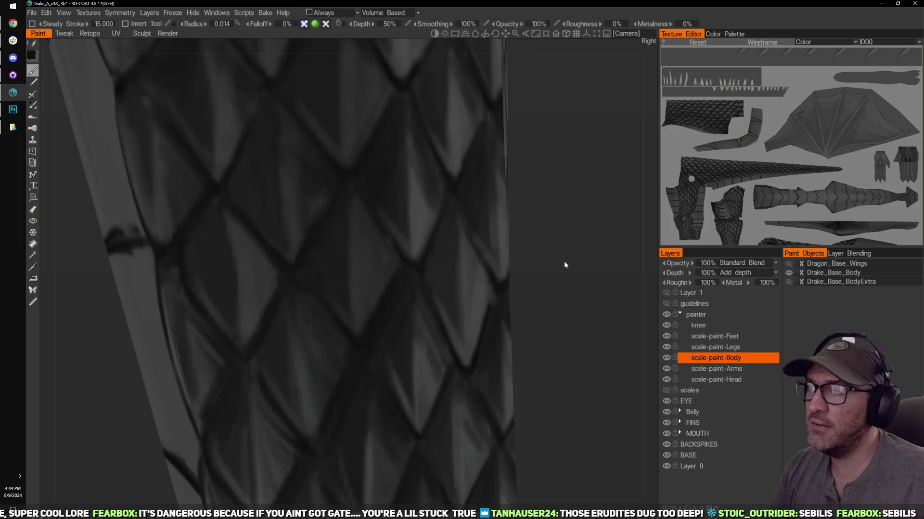
pyautogui.moveTo(564, 261); pyautogui.dragTo(572, 264)
pyautogui.press('[')
pyautogui.press('[')
pyautogui.press('[')
pyautogui.moveTo(583, 306); pyautogui.dragTo(592, 311)
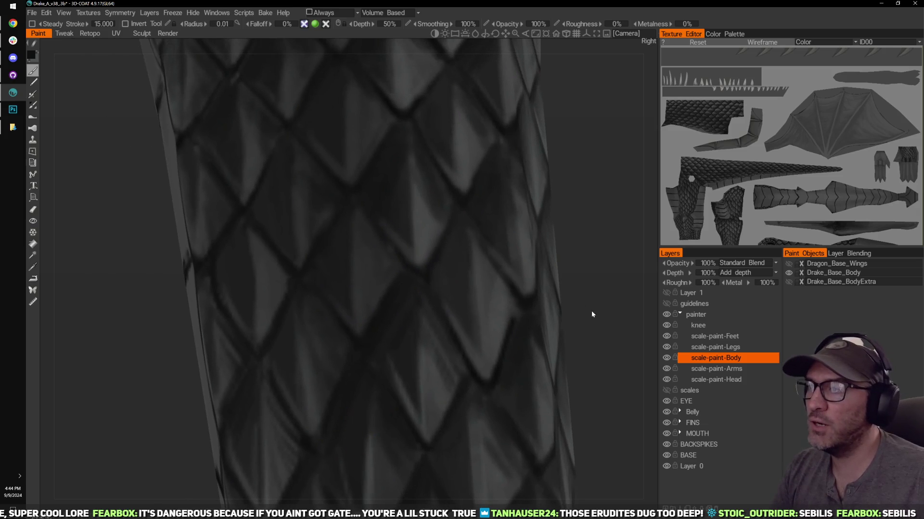
pyautogui.moveTo(591, 314)
pyautogui.mouseDown(button='right')
pyautogui.moveTo(601, 320)
pyautogui.moveTo(576, 308)
pyautogui.mouseUp(button='right')
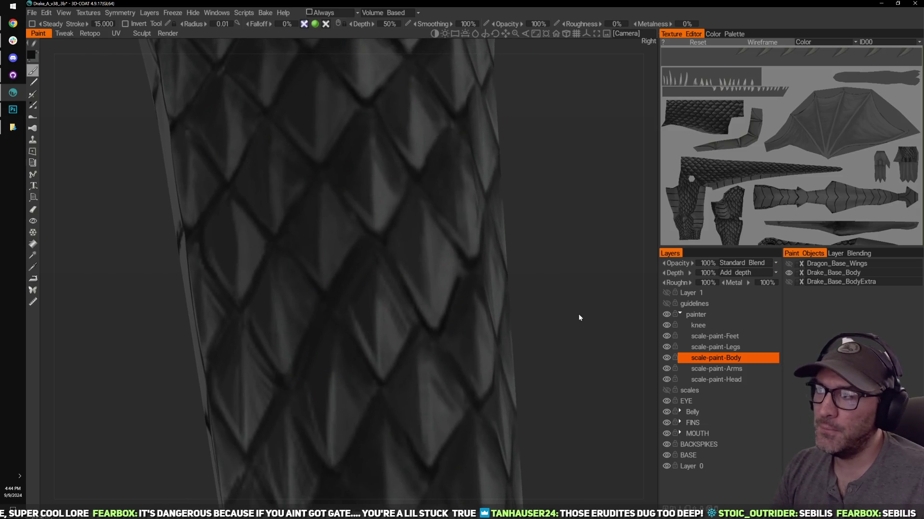
pyautogui.scroll(-2, 582, 320)
pyautogui.scroll(3, 577, 281)
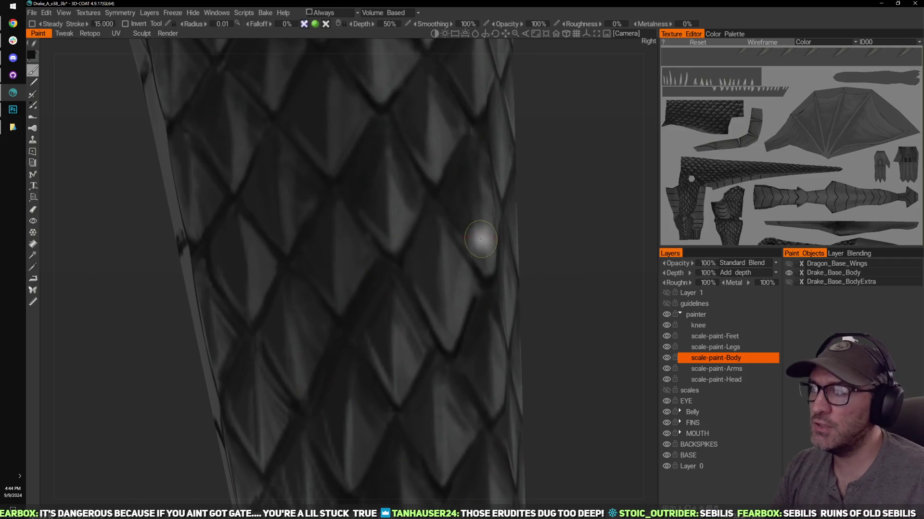
pyautogui.scroll(-2, 587, 268)
pyautogui.scroll(3, 581, 262)
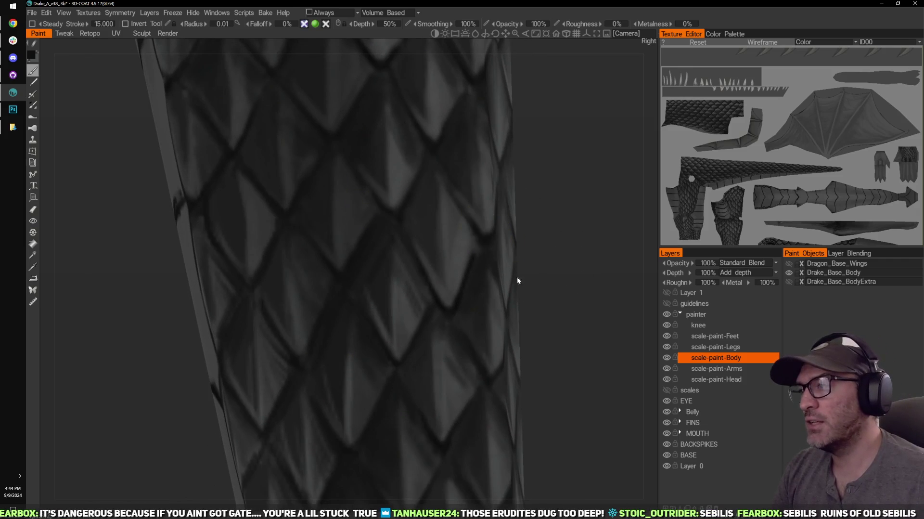
# Step: Shrink the brush further and sharpen the edges and dark seams between the mid-tail side scales
pyautogui.moveTo(551, 290); pyautogui.dragTo(572, 245, button='middle')
pyautogui.scroll(-1, 550, 219)
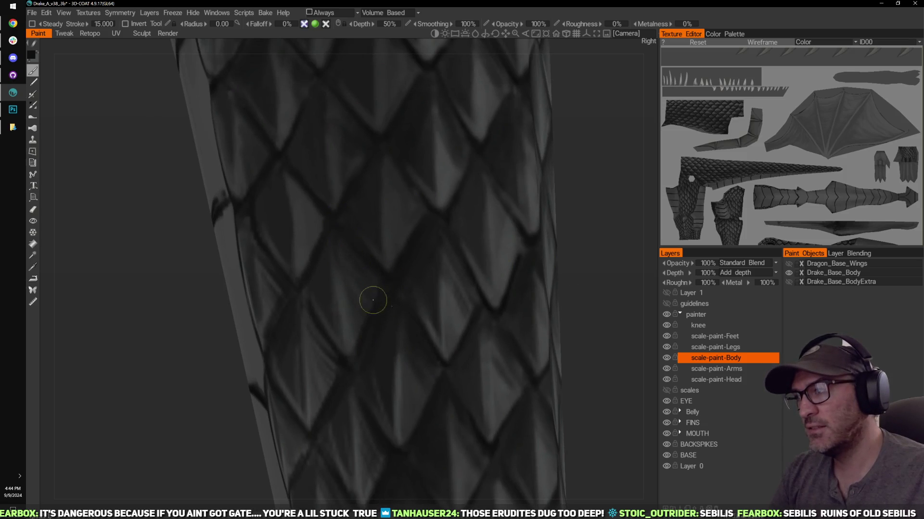
pyautogui.moveTo(598, 216); pyautogui.dragTo(601, 242, button='middle')
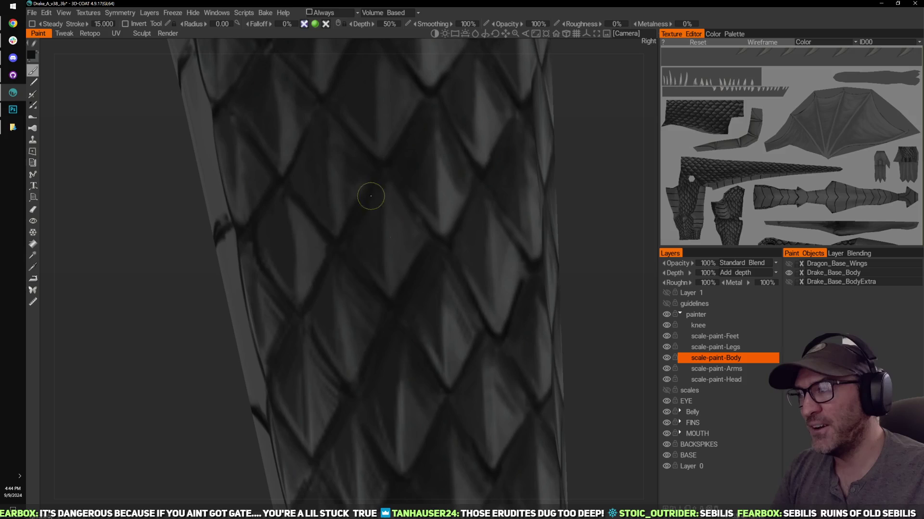
pyautogui.moveTo(576, 211)
pyautogui.mouseDown(button='middle')
pyautogui.moveTo(594, 255)
pyautogui.moveTo(589, 267)
pyautogui.moveTo(577, 257)
pyautogui.moveTo(570, 280)
pyautogui.mouseUp(button='middle')
pyautogui.moveTo(571, 278); pyautogui.dragTo(548, 271)
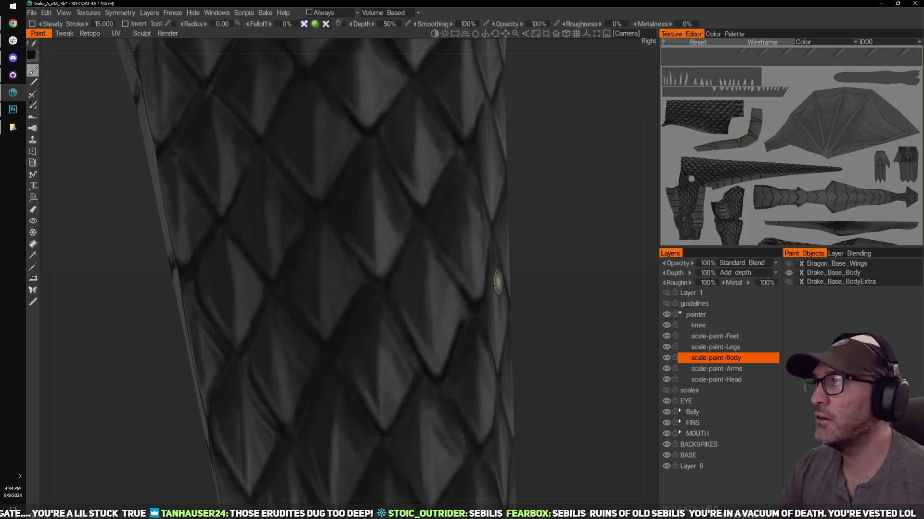
# Step: Shade the diamond scales and their seams farther up the side of the tail toward its base
pyautogui.moveTo(559, 133); pyautogui.dragTo(520, 243, button='middle')
pyautogui.moveTo(491, 168); pyautogui.dragTo(533, 237, button='middle')
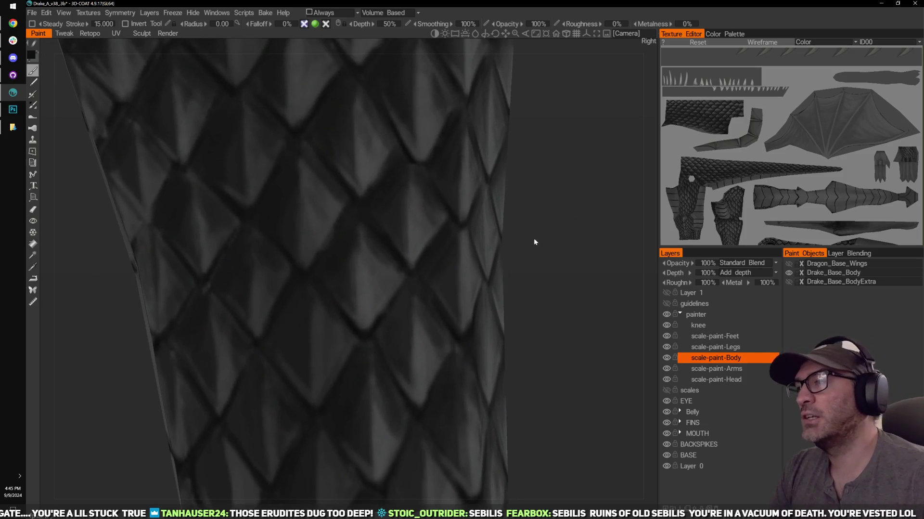
pyautogui.moveTo(565, 238)
pyautogui.mouseDown()
pyautogui.moveTo(392, 278)
pyautogui.moveTo(336, 264)
pyautogui.mouseUp()
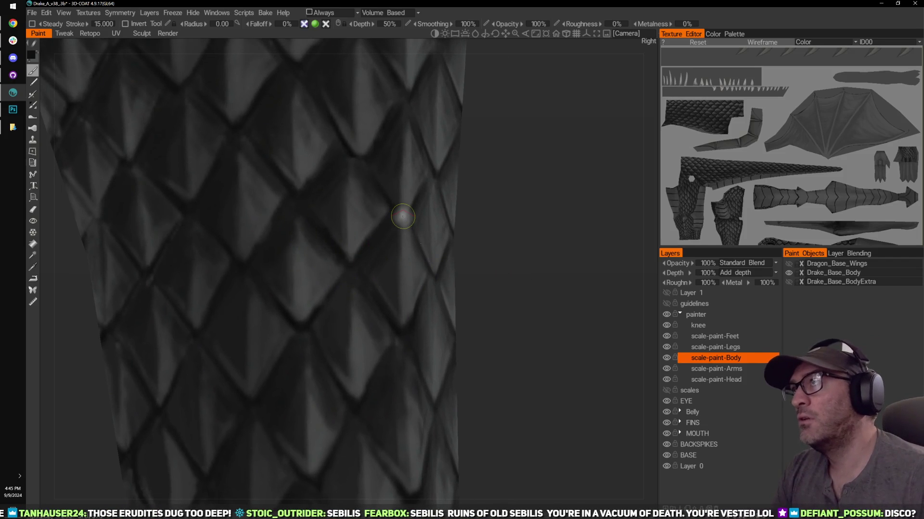
pyautogui.moveTo(517, 245)
pyautogui.mouseDown()
pyautogui.moveTo(544, 295)
pyautogui.moveTo(559, 295)
pyautogui.moveTo(589, 262)
pyautogui.moveTo(559, 268)
pyautogui.moveTo(578, 278)
pyautogui.moveTo(557, 274)
pyautogui.moveTo(553, 286)
pyautogui.mouseUp()
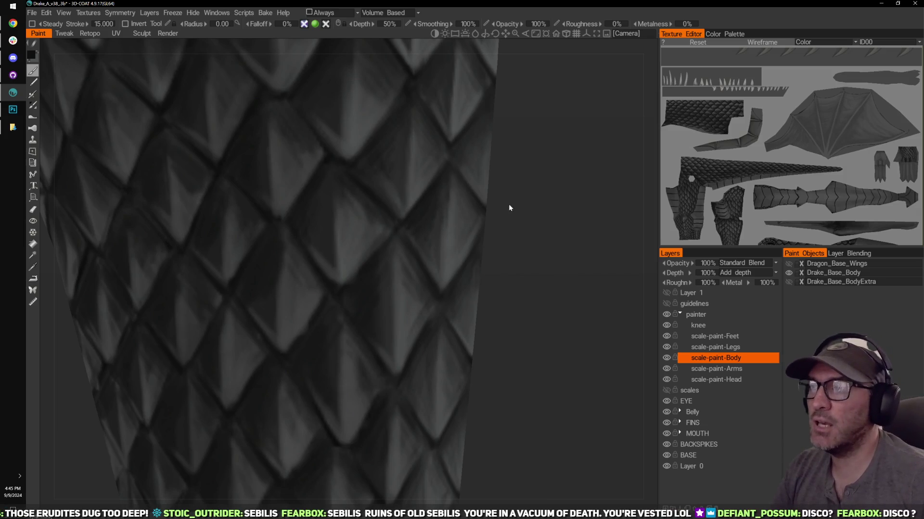
pyautogui.moveTo(509, 205); pyautogui.dragTo(524, 269)
pyautogui.moveTo(519, 323)
pyautogui.mouseDown()
pyautogui.moveTo(501, 273)
pyautogui.moveTo(514, 316)
pyautogui.moveTo(441, 267)
pyautogui.moveTo(342, 293)
pyautogui.mouseUp()
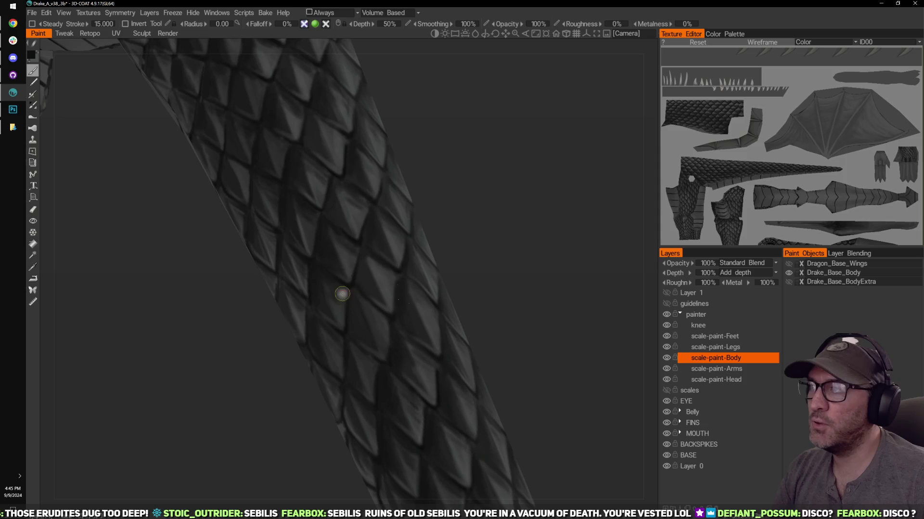
# Step: Clean up the streaky shading and seams on the large pointed scales along the tail's side
pyautogui.moveTo(516, 262); pyautogui.dragTo(490, 209)
pyautogui.moveTo(479, 213); pyautogui.dragTo(475, 195, button='right')
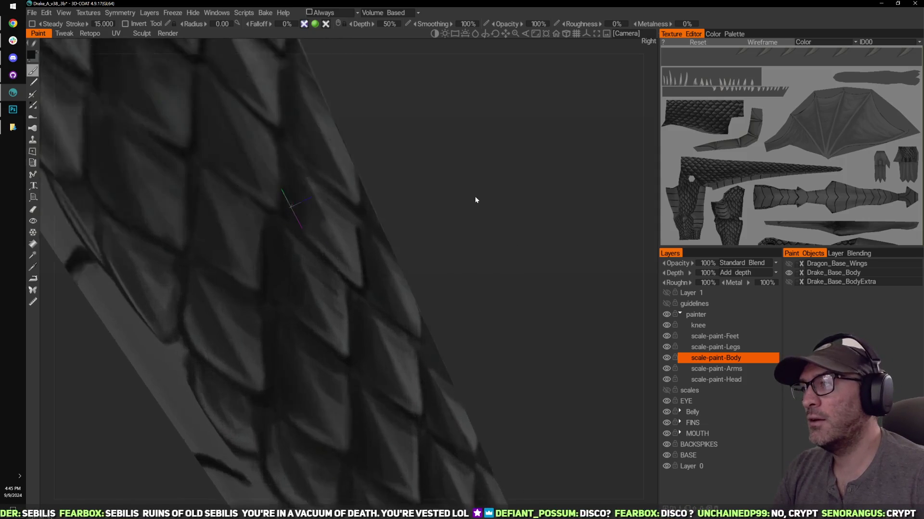
pyautogui.moveTo(474, 195); pyautogui.dragTo(515, 227, button='middle')
pyautogui.moveTo(541, 225)
pyautogui.mouseDown()
pyautogui.moveTo(556, 194)
pyautogui.moveTo(534, 227)
pyautogui.moveTo(572, 266)
pyautogui.moveTo(561, 262)
pyautogui.moveTo(550, 188)
pyautogui.moveTo(511, 162)
pyautogui.moveTo(337, 287)
pyautogui.mouseUp()
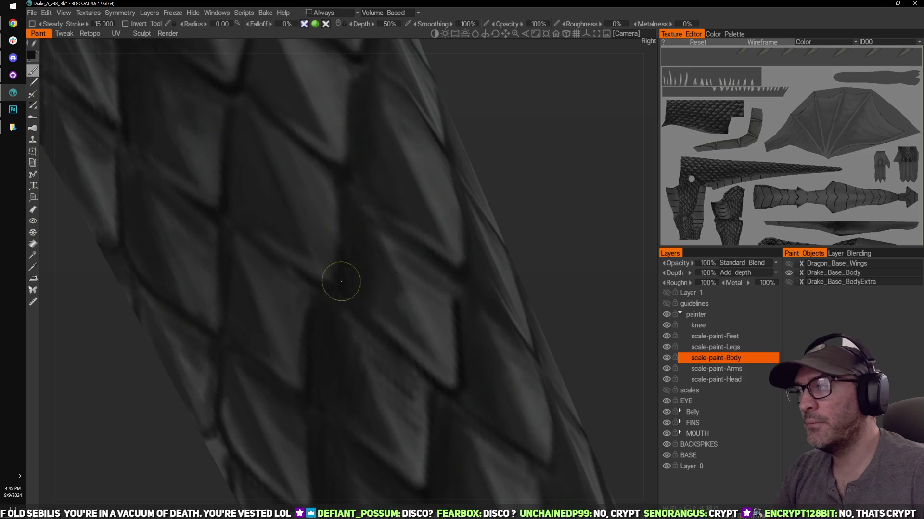
pyautogui.moveTo(537, 252); pyautogui.dragTo(402, 248)
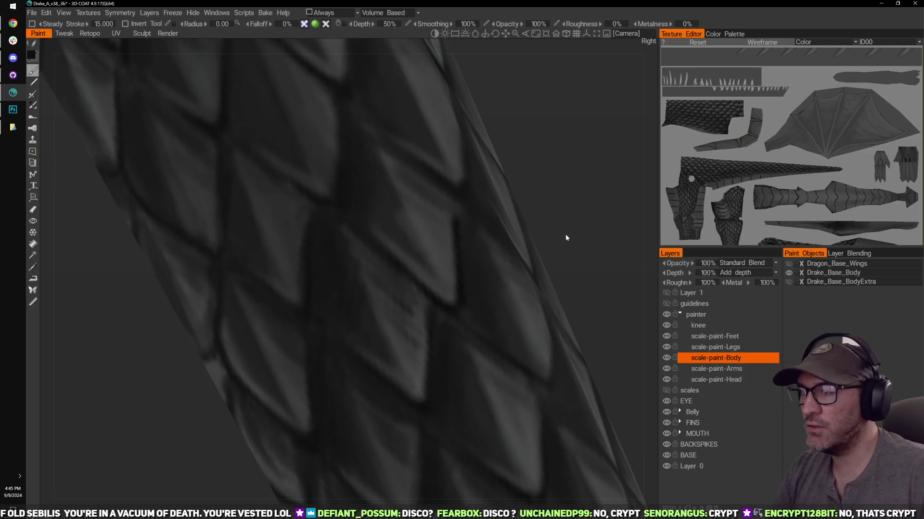
pyautogui.moveTo(565, 233); pyautogui.dragTo(515, 180)
pyautogui.moveTo(553, 218)
pyautogui.mouseDown()
pyautogui.moveTo(501, 250)
pyautogui.moveTo(478, 283)
pyautogui.moveTo(489, 252)
pyautogui.moveTo(575, 208)
pyautogui.moveTo(513, 192)
pyautogui.moveTo(350, 263)
pyautogui.mouseUp()
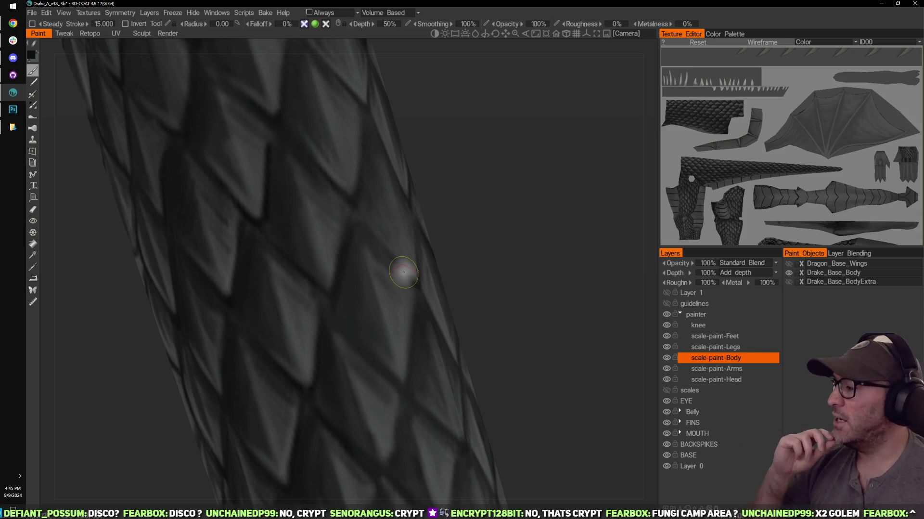
# Step: Paint over the scale faces and seams on the top of the tail
pyautogui.moveTo(467, 239); pyautogui.dragTo(557, 241)
pyautogui.moveTo(495, 194); pyautogui.dragTo(525, 187)
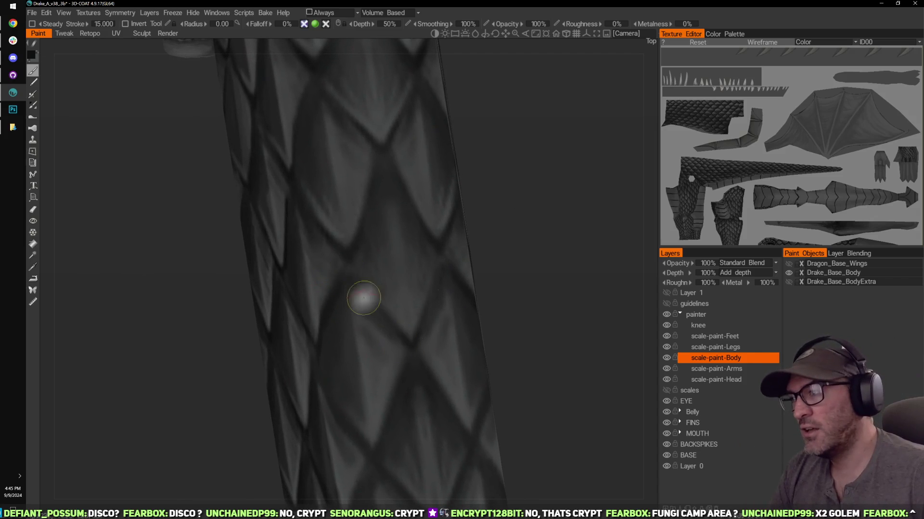
pyautogui.moveTo(363, 297)
pyautogui.mouseDown()
pyautogui.moveTo(406, 349)
pyautogui.moveTo(372, 305)
pyautogui.mouseUp()
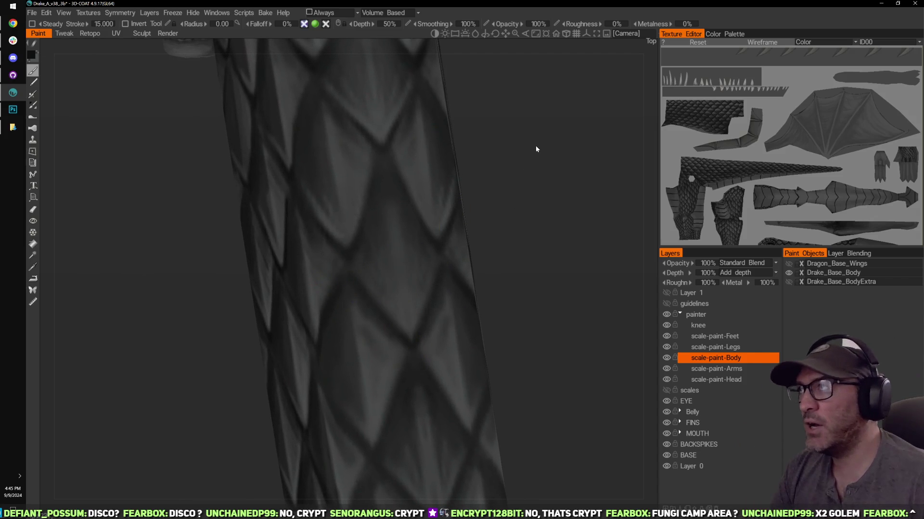
pyautogui.scroll(-3, 548, 253)
# Step: Swap the paint colour and define the centre ridges, tips and seams of the scales down the top of the tail
pyautogui.press('x')
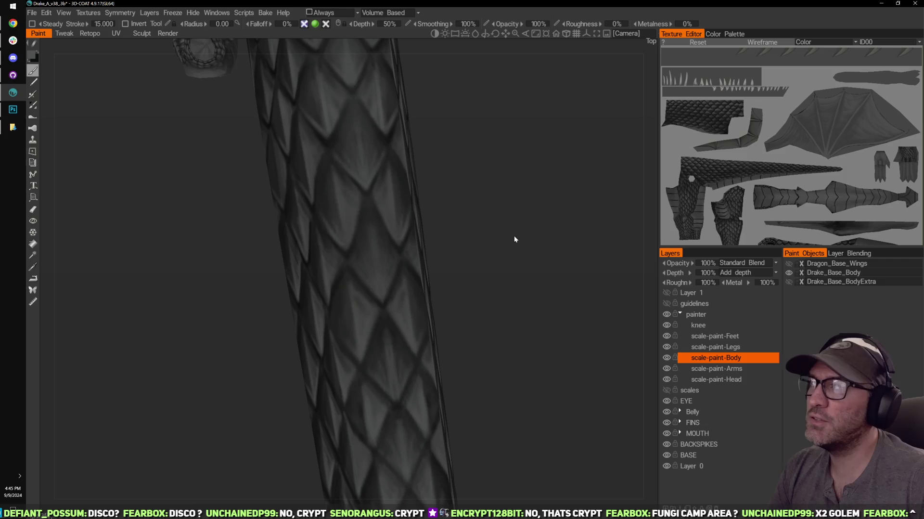
pyautogui.scroll(3, 512, 228)
pyautogui.moveTo(392, 187); pyautogui.dragTo(402, 259)
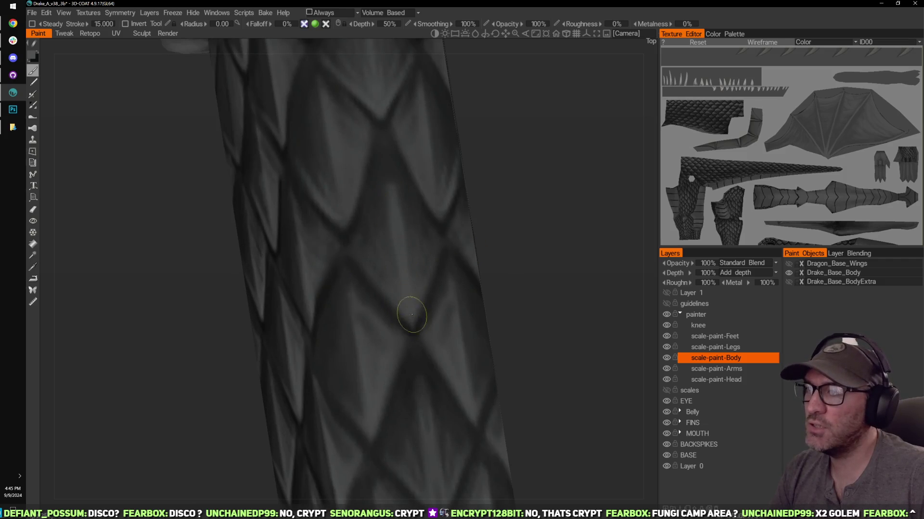
pyautogui.moveTo(532, 269); pyautogui.dragTo(533, 191)
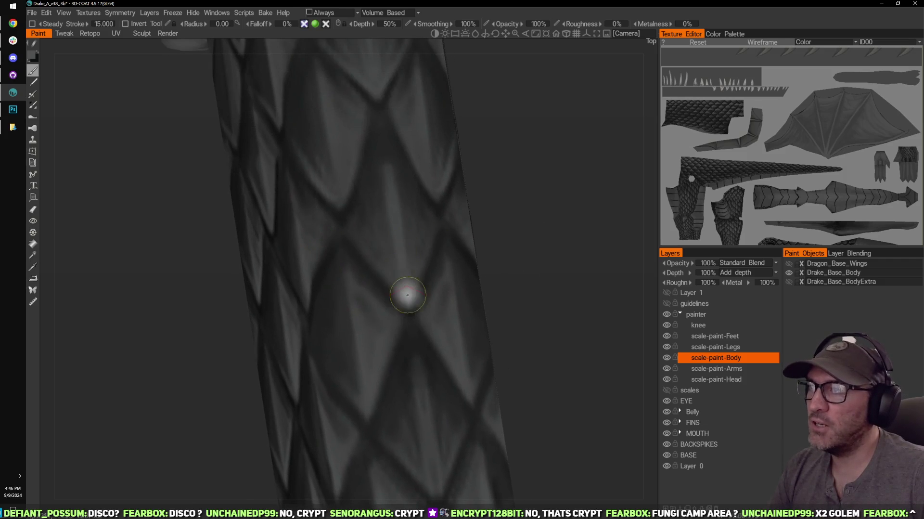
pyautogui.moveTo(524, 254); pyautogui.dragTo(515, 219)
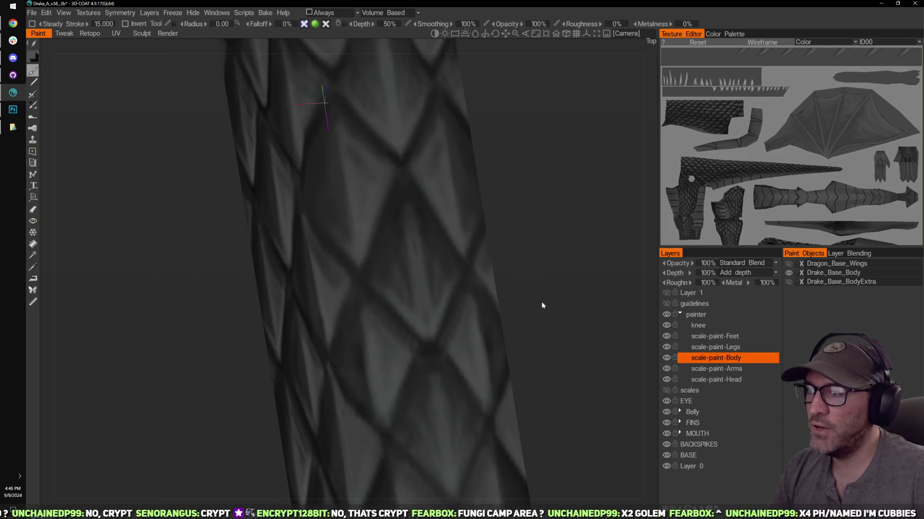
pyautogui.moveTo(541, 302)
pyautogui.mouseDown()
pyautogui.moveTo(535, 268)
pyautogui.moveTo(512, 255)
pyautogui.moveTo(522, 202)
pyautogui.mouseUp()
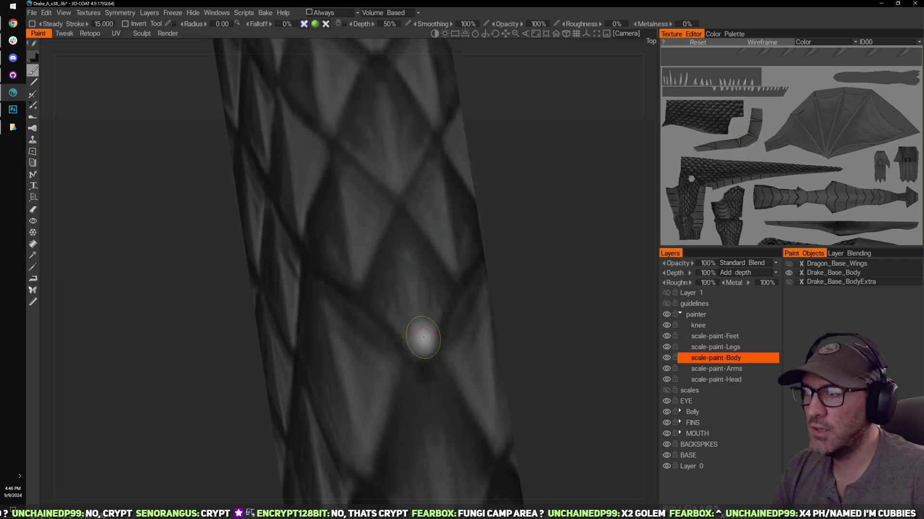
pyautogui.moveTo(529, 294)
pyautogui.mouseDown()
pyautogui.moveTo(523, 255)
pyautogui.moveTo(512, 251)
pyautogui.moveTo(518, 281)
pyautogui.mouseUp()
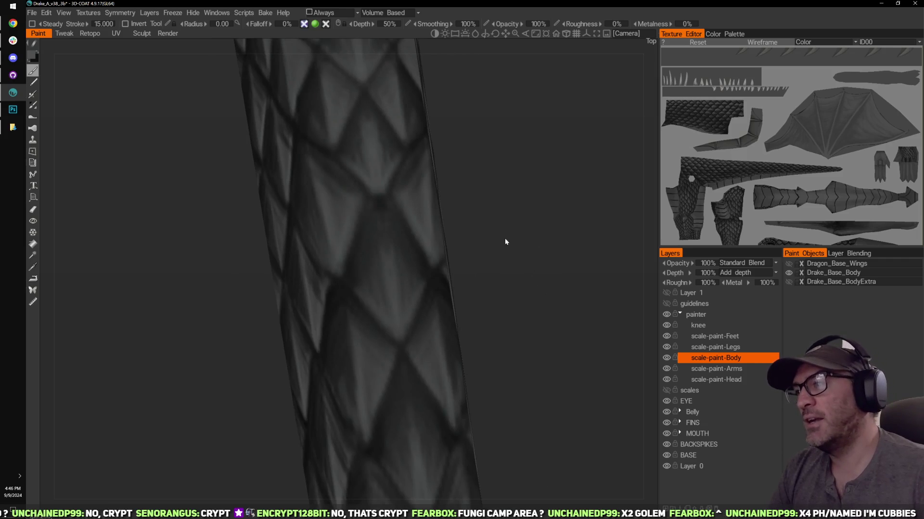
# Step: Blend the facet shading on the scales between the top and the side of the tail
pyautogui.moveTo(505, 241)
pyautogui.mouseDown()
pyautogui.moveTo(510, 220)
pyautogui.moveTo(379, 233)
pyautogui.mouseUp()
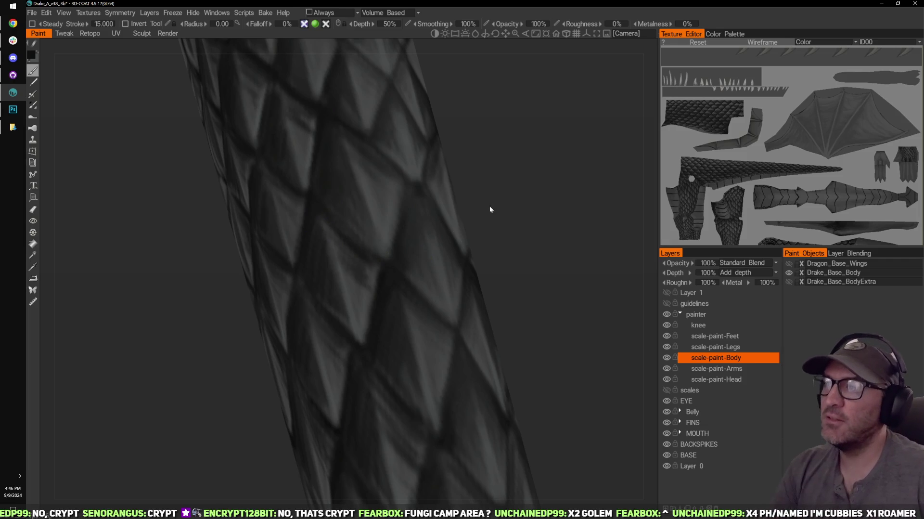
pyautogui.moveTo(520, 195); pyautogui.dragTo(481, 220)
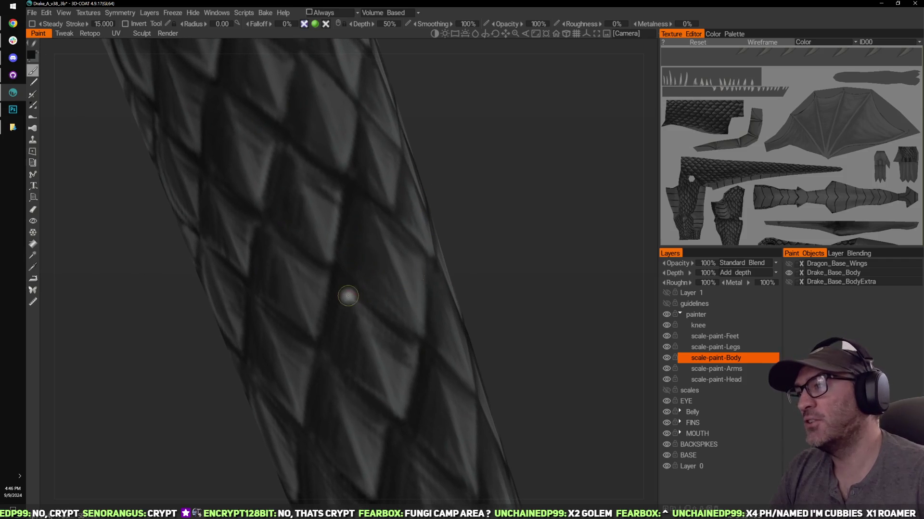
pyautogui.moveTo(495, 261)
pyautogui.mouseDown()
pyautogui.moveTo(490, 224)
pyautogui.moveTo(446, 237)
pyautogui.mouseUp()
pyautogui.moveTo(515, 219); pyautogui.dragTo(364, 252)
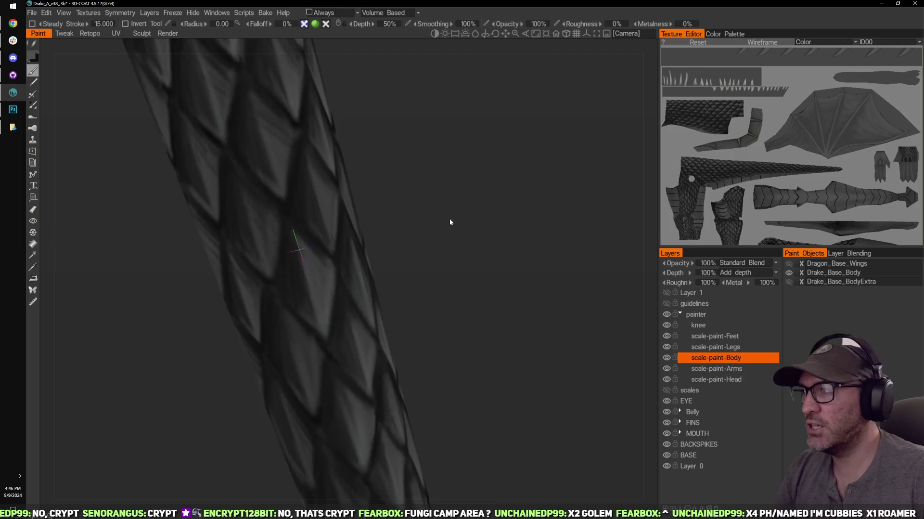
# Step: Shade the narrow scales and seams along the top of the tail, working toward the tip
pyautogui.moveTo(450, 221); pyautogui.dragTo(475, 221)
pyautogui.moveTo(466, 160); pyautogui.dragTo(480, 178)
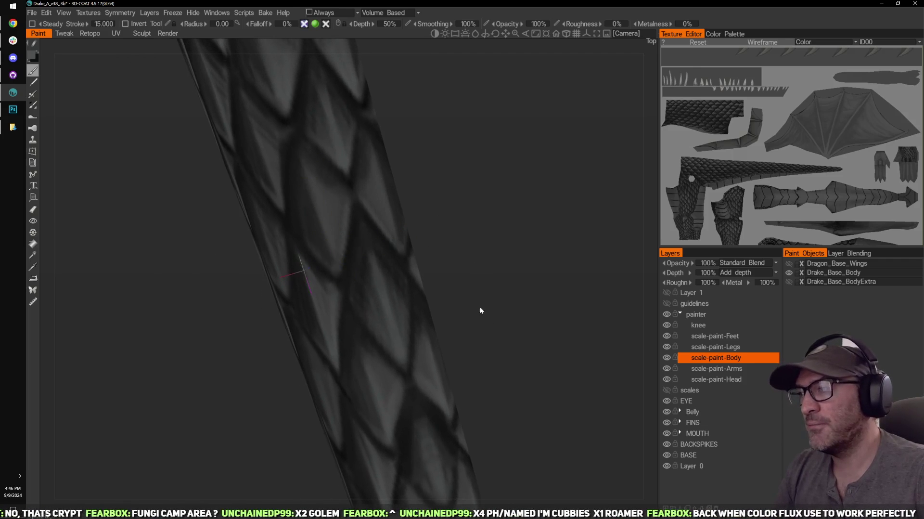
pyautogui.moveTo(480, 310); pyautogui.dragTo(373, 192)
pyautogui.moveTo(444, 315); pyautogui.dragTo(417, 198, button='middle')
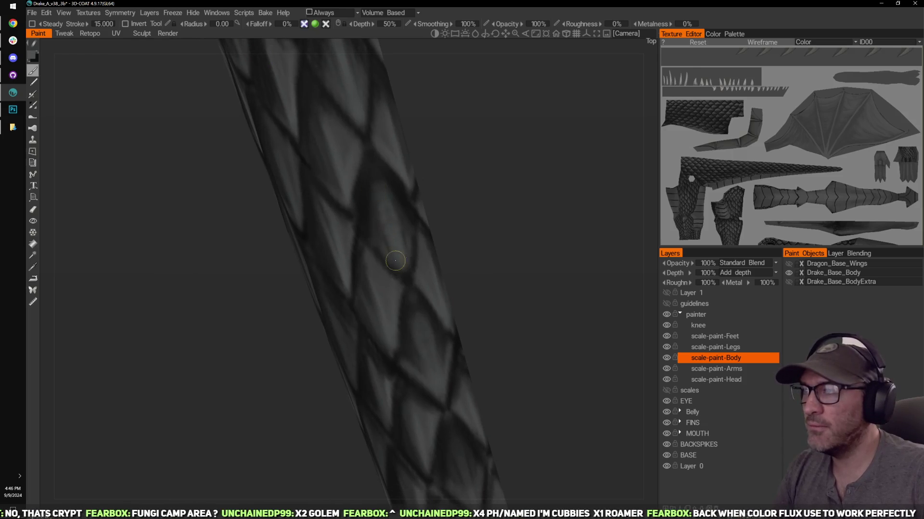
pyautogui.moveTo(478, 303); pyautogui.dragTo(457, 277)
pyautogui.moveTo(452, 235)
pyautogui.mouseDown()
pyautogui.moveTo(435, 217)
pyautogui.moveTo(501, 185)
pyautogui.moveTo(482, 210)
pyautogui.mouseUp()
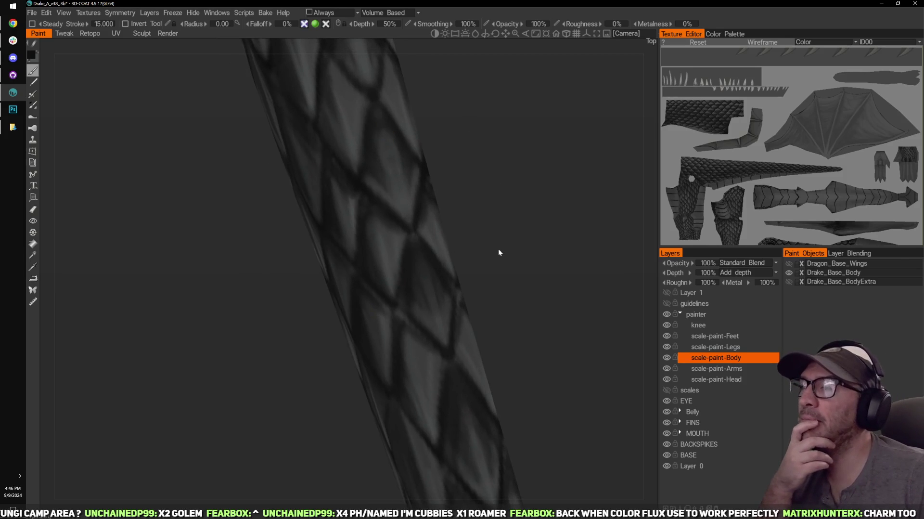
pyautogui.moveTo(542, 302); pyautogui.dragTo(554, 236, button='right')
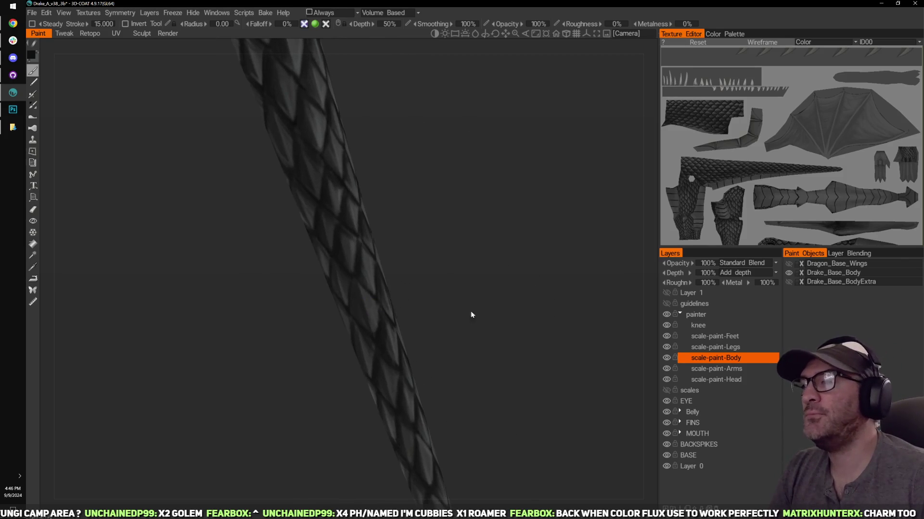
# Step: Touch up the small scales on the side of the tail along the border with the belly plates
pyautogui.moveTo(471, 311)
pyautogui.mouseDown()
pyautogui.moveTo(507, 226)
pyautogui.moveTo(491, 225)
pyautogui.mouseUp()
pyautogui.scroll(5, 486, 233)
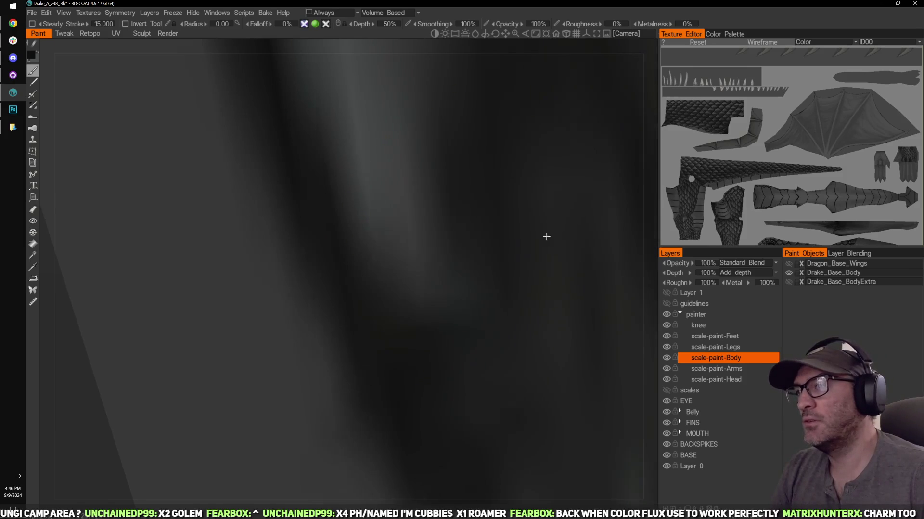
pyautogui.scroll(-4, 543, 228)
pyautogui.scroll(2, 534, 214)
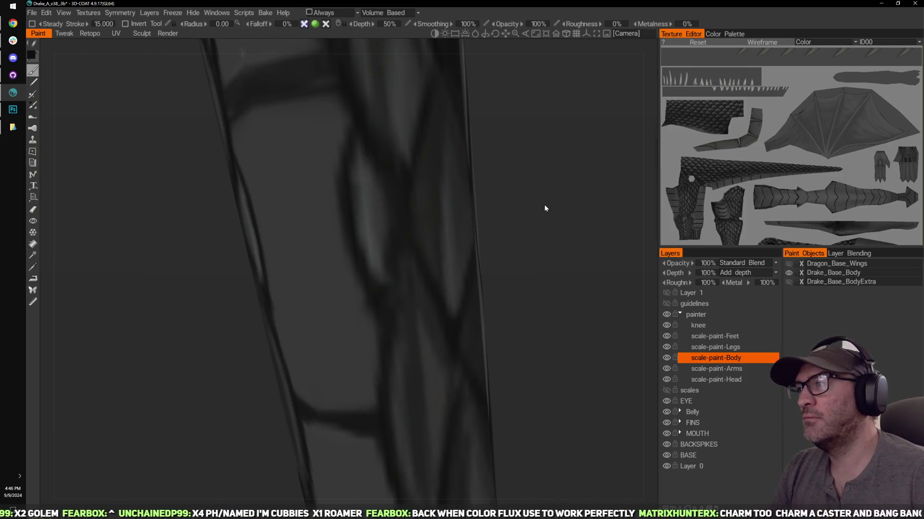
pyautogui.scroll(-2, 534, 206)
pyautogui.scroll(-2, 443, 173)
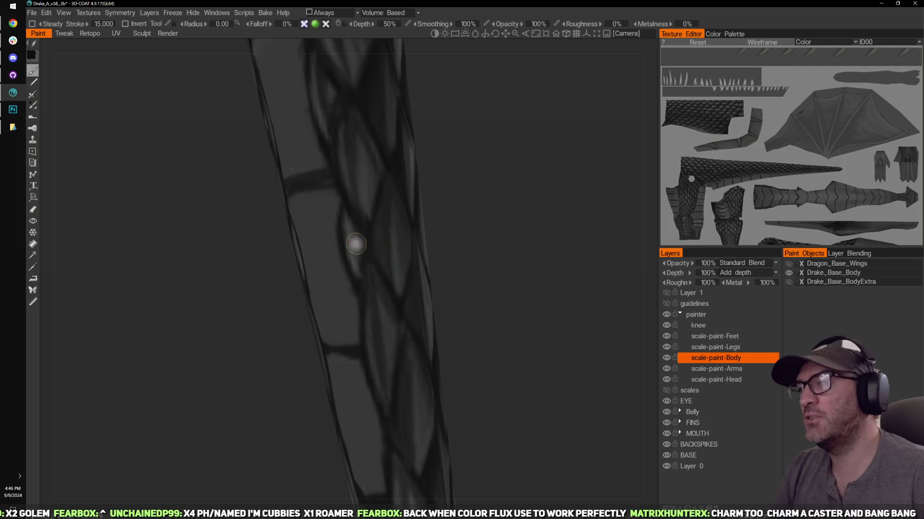
pyautogui.scroll(2, 356, 255)
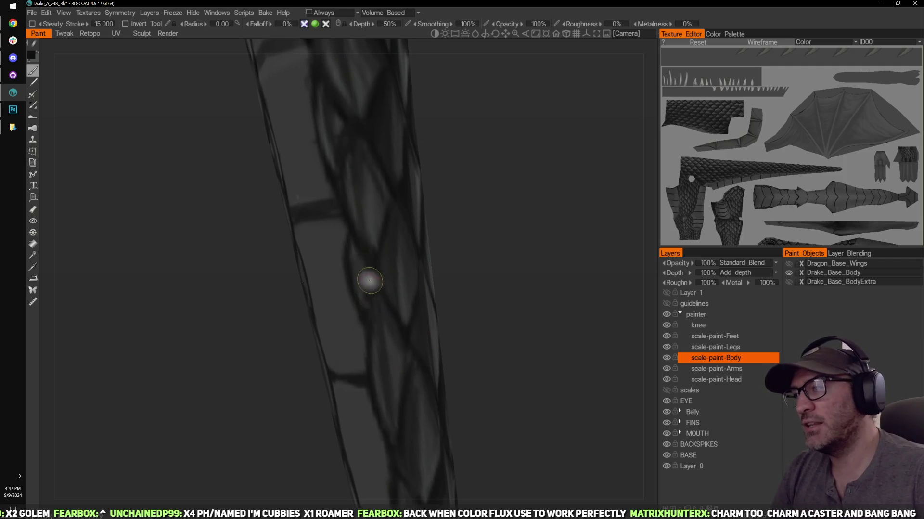
pyautogui.moveTo(472, 216); pyautogui.dragTo(485, 256, button='middle')
pyautogui.moveTo(485, 256); pyautogui.dragTo(474, 257)
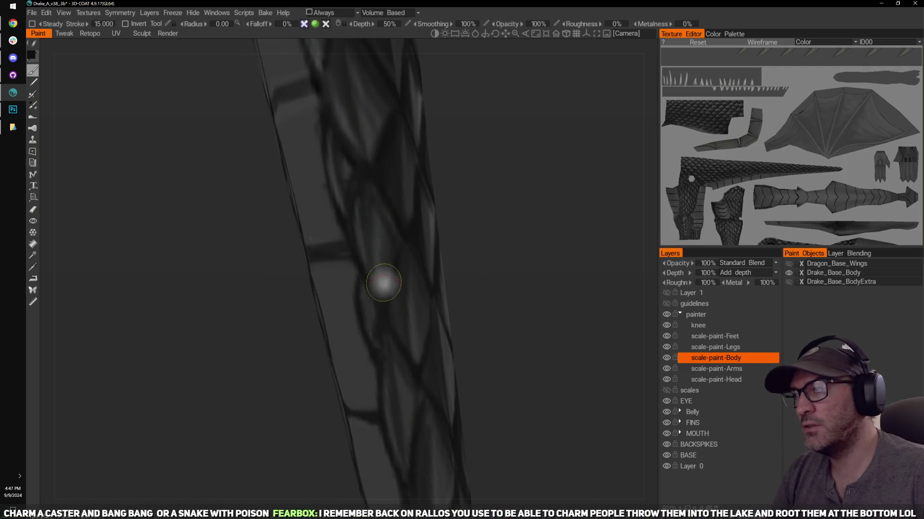
pyautogui.moveTo(523, 186)
pyautogui.mouseDown()
pyautogui.moveTo(504, 161)
pyautogui.moveTo(483, 168)
pyautogui.moveTo(509, 165)
pyautogui.moveTo(519, 202)
pyautogui.moveTo(492, 211)
pyautogui.moveTo(507, 173)
pyautogui.moveTo(514, 192)
pyautogui.moveTo(499, 225)
pyautogui.moveTo(513, 239)
pyautogui.moveTo(379, 264)
pyautogui.mouseUp()
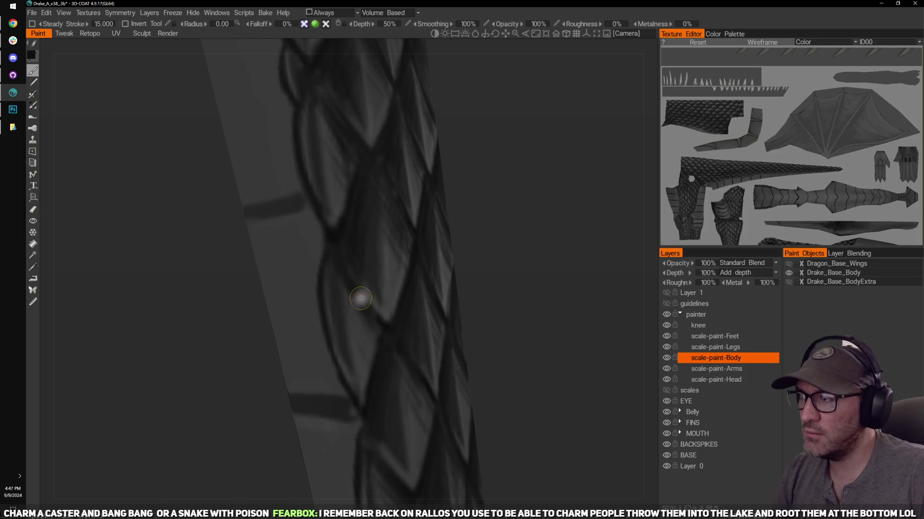
pyautogui.moveTo(468, 251); pyautogui.dragTo(543, 197)
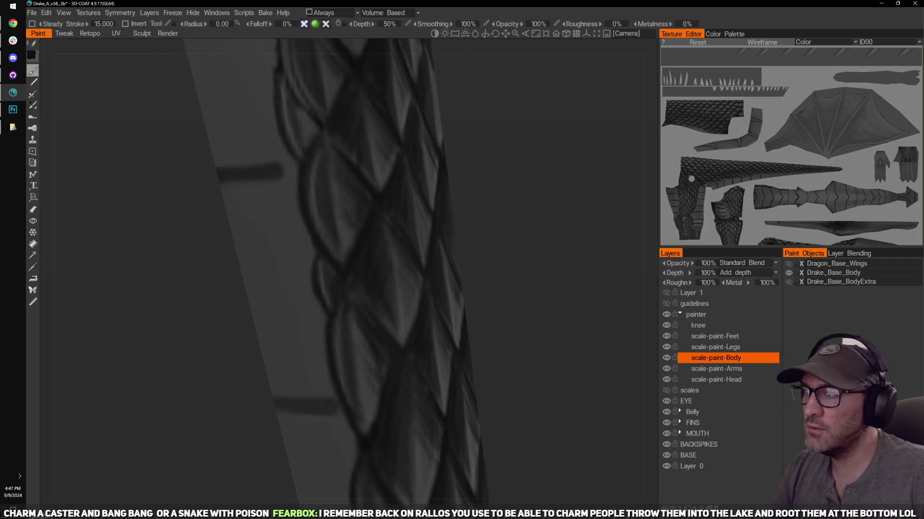
pyautogui.moveTo(476, 308); pyautogui.dragTo(508, 250, button='right')
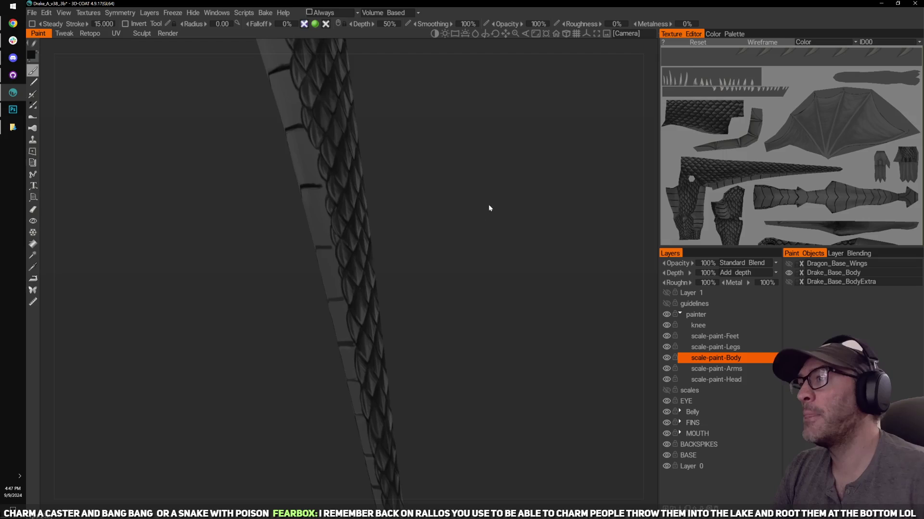
# Step: Enlarge the brush and shade the centre row of scales on top of the tail toward the tip
pyautogui.moveTo(488, 205); pyautogui.dragTo(362, 222)
pyautogui.moveTo(362, 222); pyautogui.dragTo(446, 242, button='middle')
pyautogui.moveTo(447, 242); pyautogui.dragTo(471, 245)
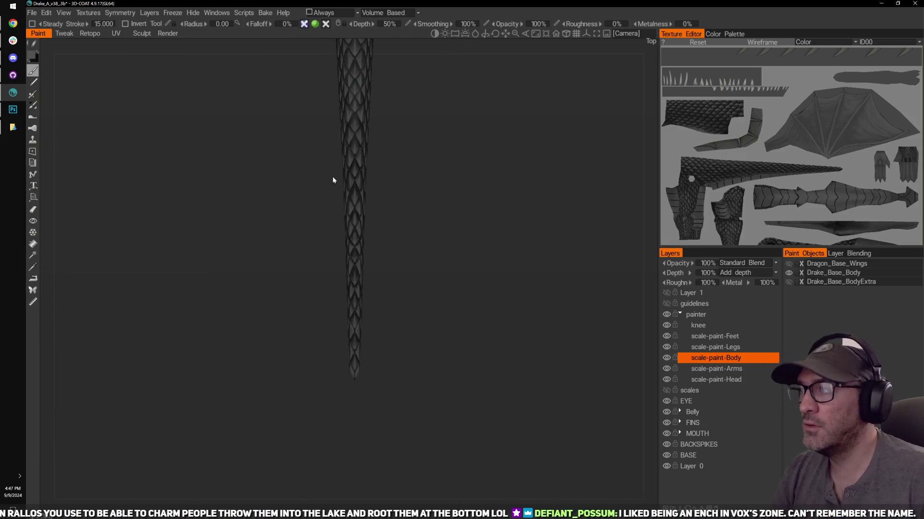
pyautogui.moveTo(354, 144); pyautogui.dragTo(356, 250)
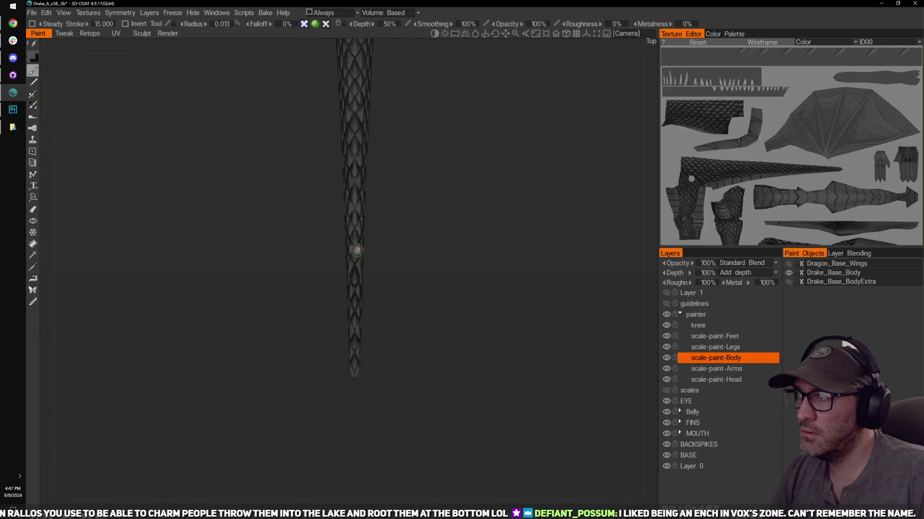
pyautogui.press(']')
pyautogui.press(']')
pyautogui.press(']')
pyautogui.moveTo(355, 130); pyautogui.dragTo(354, 320)
pyautogui.moveTo(423, 294); pyautogui.dragTo(422, 253, button='middle')
pyautogui.scroll(2, 423, 253)
pyautogui.press('[')
pyautogui.press('[')
pyautogui.moveTo(361, 267); pyautogui.dragTo(356, 231)
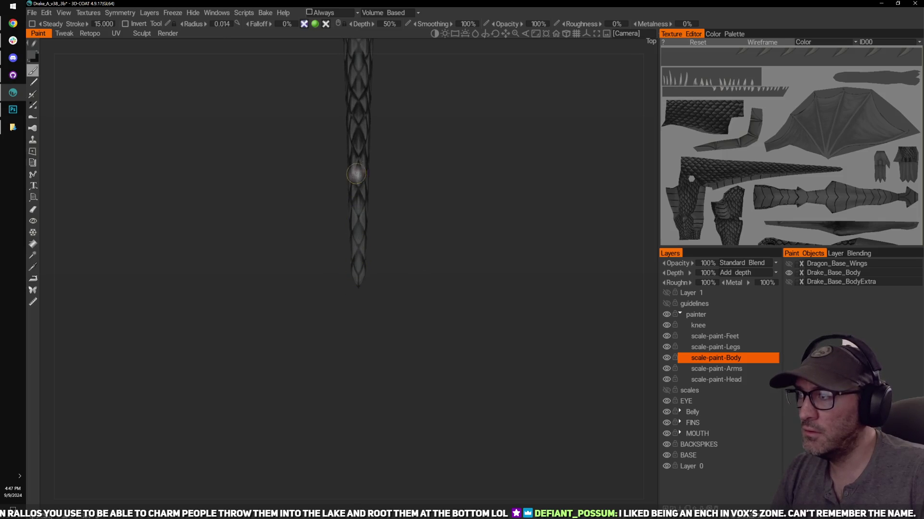
# Step: Undo the last brush stroke and go over the top scales near the end of the tail
pyautogui.moveTo(425, 134); pyautogui.dragTo(432, 217, button='middle')
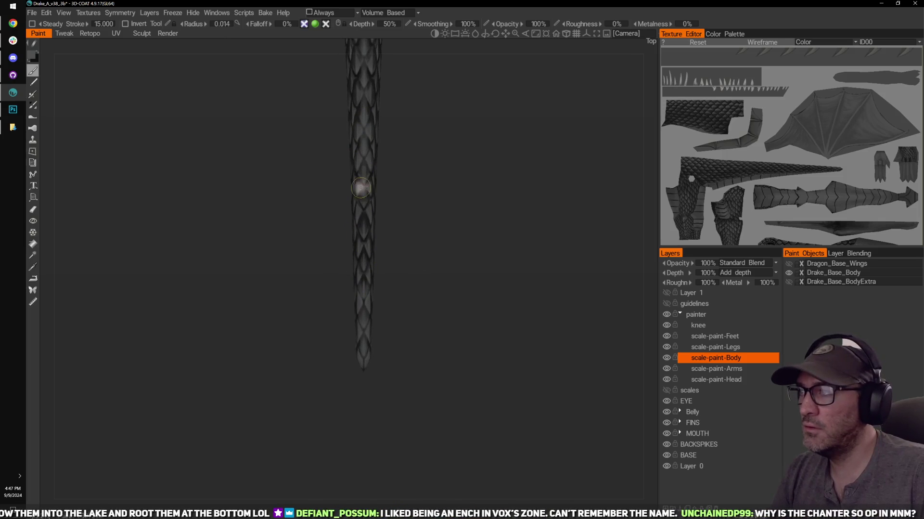
pyautogui.scroll(1, 373, 279)
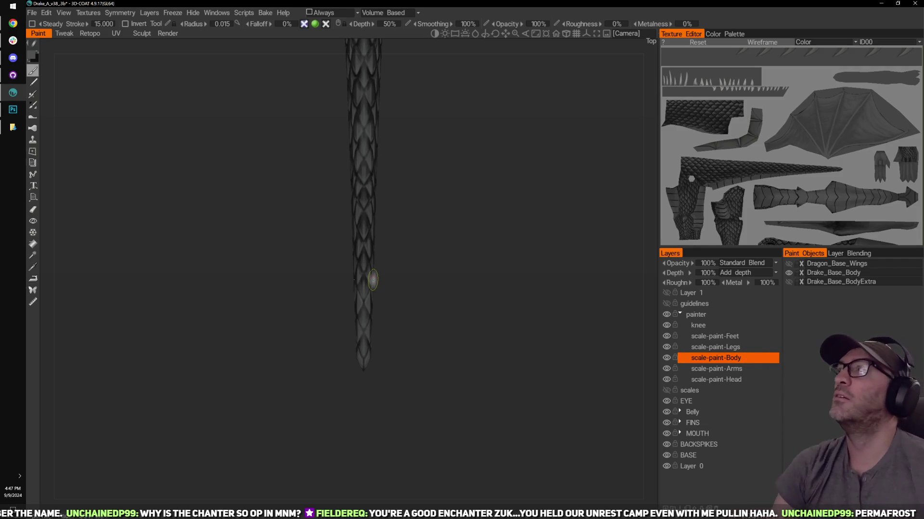
pyautogui.hotkey('ctrl', 'z')
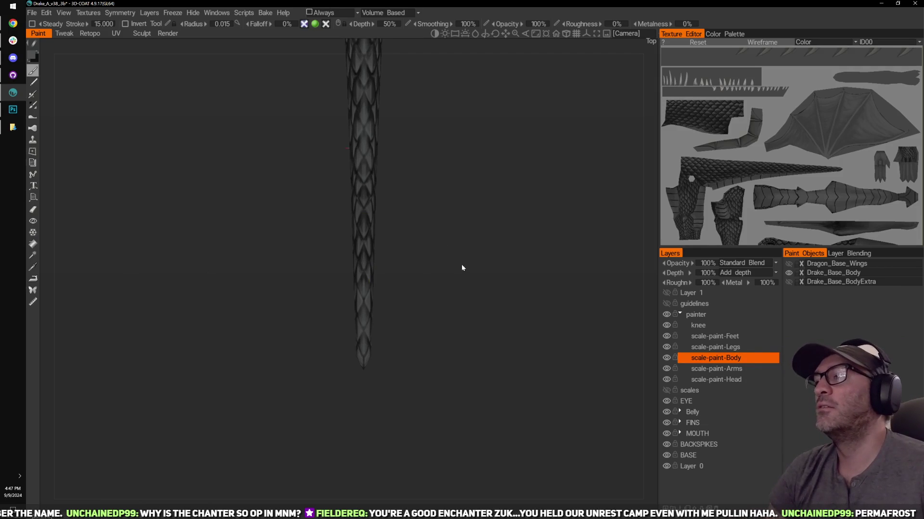
pyautogui.moveTo(431, 268); pyautogui.dragTo(434, 270, button='middle')
pyautogui.moveTo(435, 270); pyautogui.dragTo(443, 266)
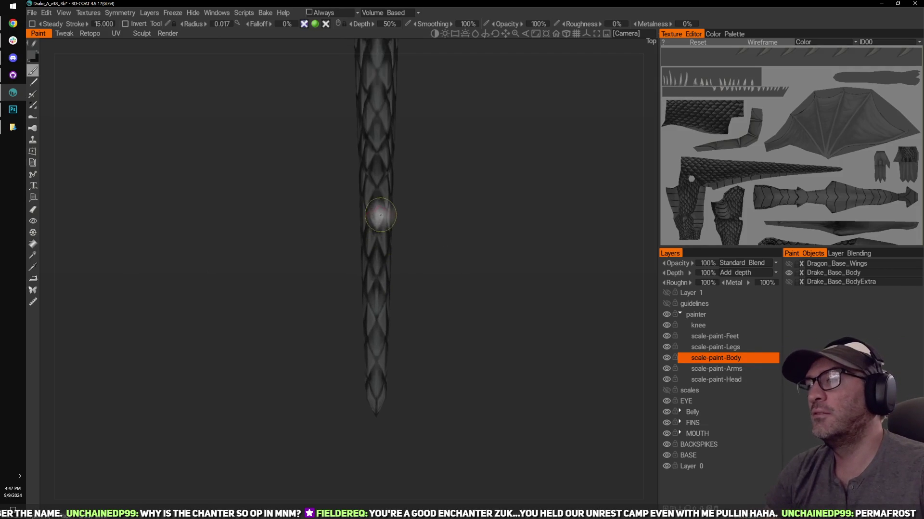
pyautogui.moveTo(454, 305)
pyautogui.mouseDown()
pyautogui.moveTo(452, 236)
pyautogui.moveTo(434, 230)
pyautogui.mouseUp()
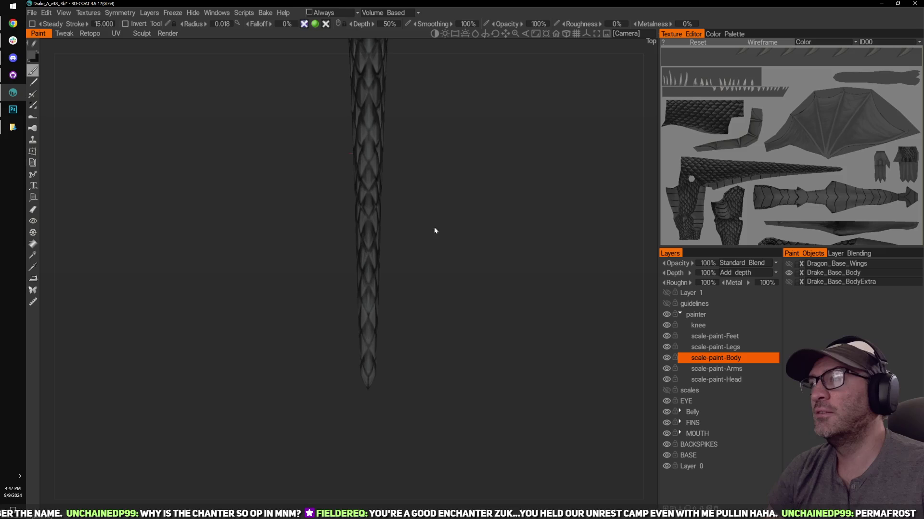
# Step: Paint the seams and facets of the last scales at the very tip of the tail
pyautogui.moveTo(458, 262); pyautogui.dragTo(485, 302, button='right')
pyautogui.moveTo(486, 302); pyautogui.dragTo(426, 284, button='middle')
pyautogui.moveTo(355, 261); pyautogui.dragTo(311, 261, button='right')
pyautogui.moveTo(436, 262)
pyautogui.mouseDown()
pyautogui.moveTo(426, 247)
pyautogui.moveTo(340, 263)
pyautogui.moveTo(333, 304)
pyautogui.mouseUp()
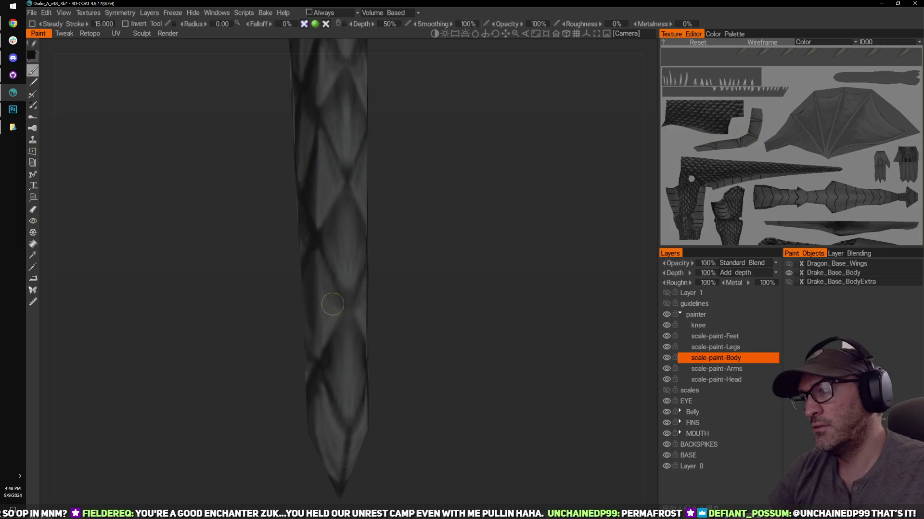
pyautogui.moveTo(398, 356); pyautogui.dragTo(400, 284, button='middle')
pyautogui.moveTo(322, 306); pyautogui.dragTo(338, 378)
pyautogui.moveTo(403, 240); pyautogui.dragTo(394, 331, button='middle')
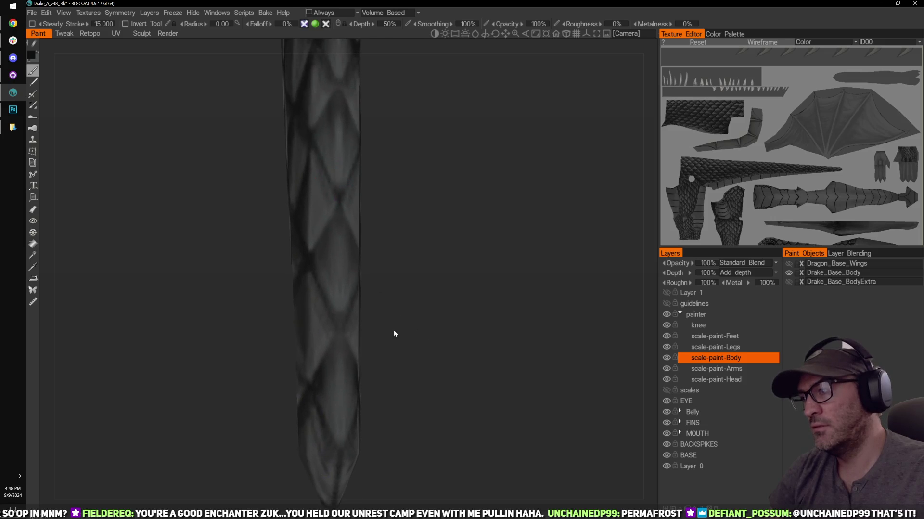
pyautogui.moveTo(342, 327)
pyautogui.mouseDown()
pyautogui.moveTo(330, 318)
pyautogui.moveTo(329, 353)
pyautogui.mouseUp()
# Step: Refine the seams and faces of the narrow top scales just above the tail tip
pyautogui.moveTo(405, 290)
pyautogui.mouseDown(button='middle')
pyautogui.moveTo(414, 342)
pyautogui.moveTo(397, 352)
pyautogui.mouseUp(button='middle')
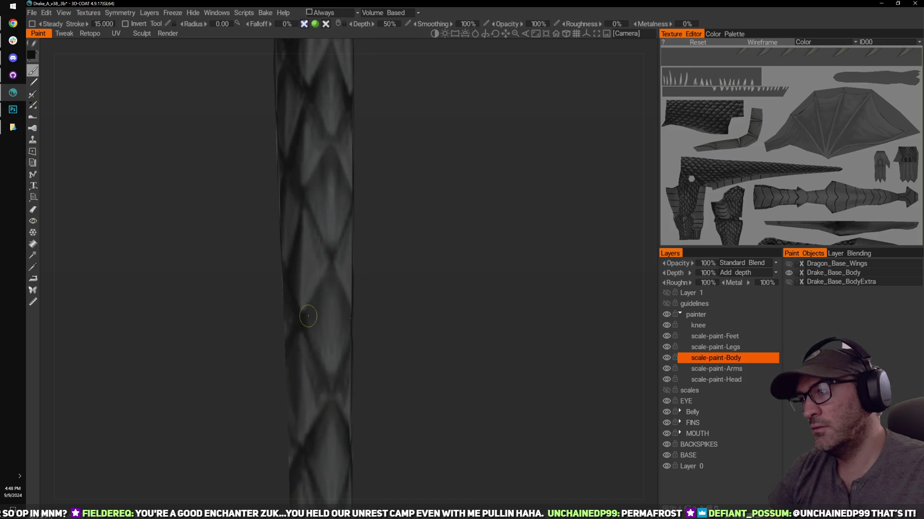
pyautogui.moveTo(335, 291); pyautogui.dragTo(310, 323)
pyautogui.moveTo(388, 258)
pyautogui.mouseDown(button='middle')
pyautogui.moveTo(418, 278)
pyautogui.moveTo(389, 279)
pyautogui.mouseUp(button='middle')
pyautogui.moveTo(407, 308); pyautogui.dragTo(418, 305)
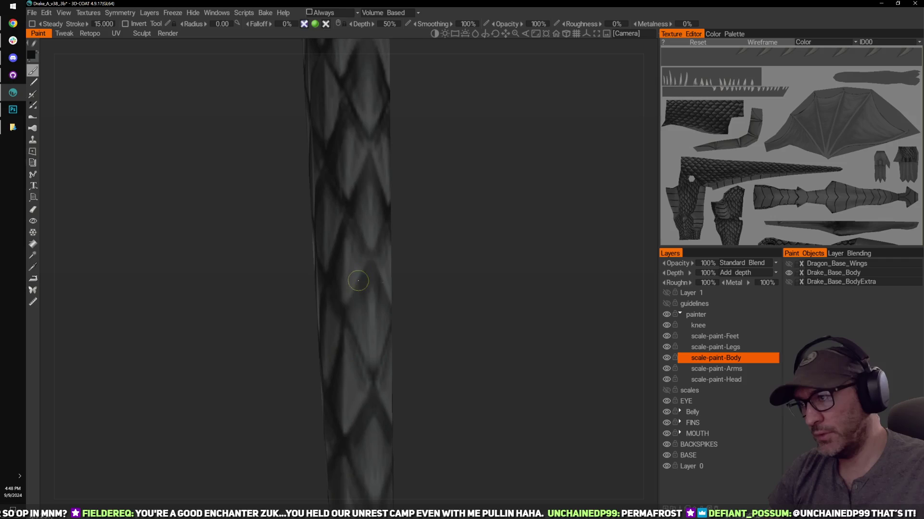
pyautogui.moveTo(433, 267); pyautogui.dragTo(438, 270)
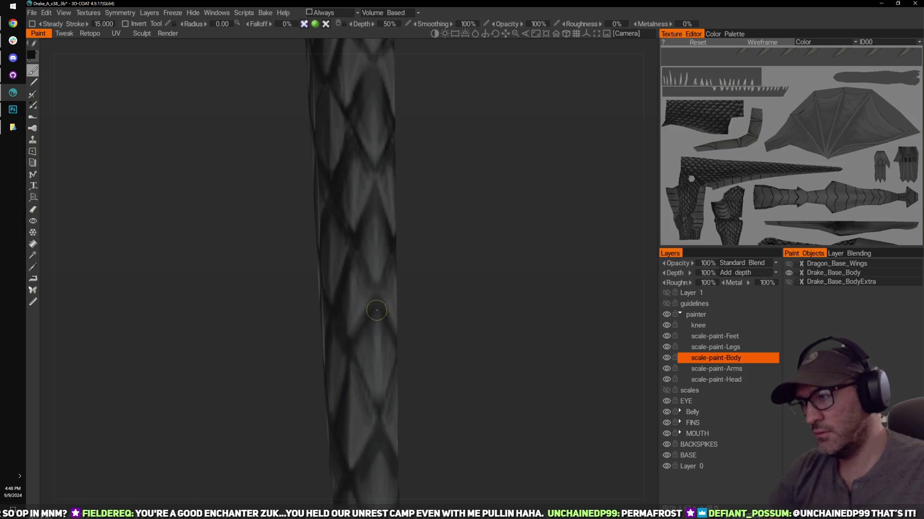
pyautogui.moveTo(457, 253); pyautogui.dragTo(437, 234)
# Step: Smooth the shading on the larger centre scales farther up the top of the tail
pyautogui.moveTo(437, 235); pyautogui.dragTo(479, 212, button='right')
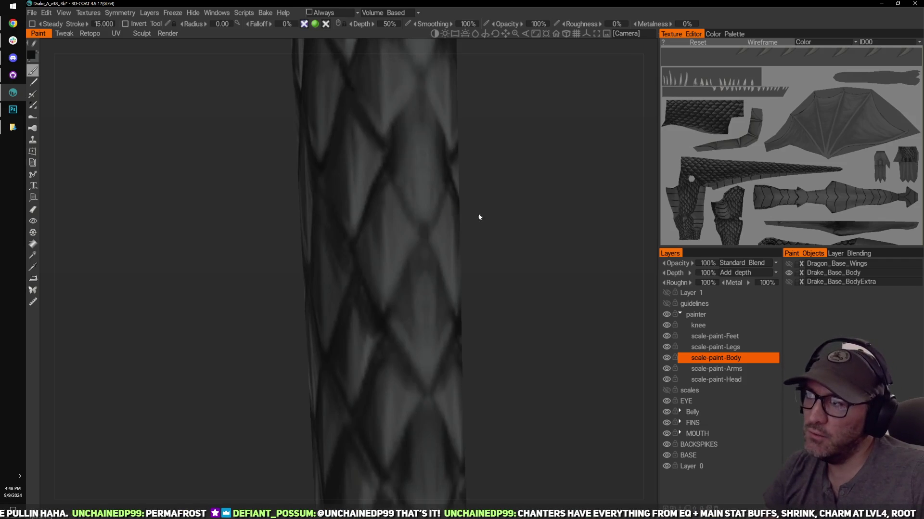
pyautogui.moveTo(478, 213); pyautogui.dragTo(465, 229, button='middle')
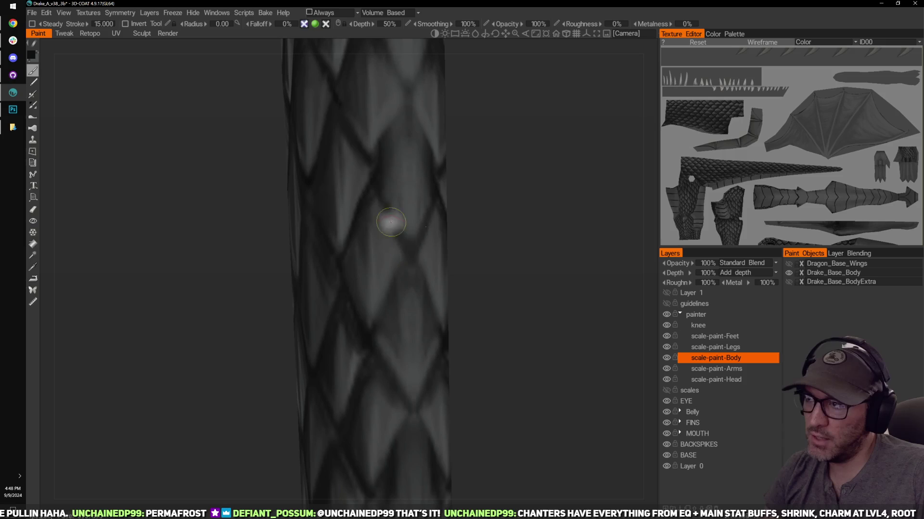
pyautogui.moveTo(485, 182); pyautogui.dragTo(497, 282, button='middle')
pyautogui.moveTo(399, 238)
pyautogui.mouseDown()
pyautogui.moveTo(375, 267)
pyautogui.moveTo(391, 253)
pyautogui.moveTo(387, 268)
pyautogui.mouseUp()
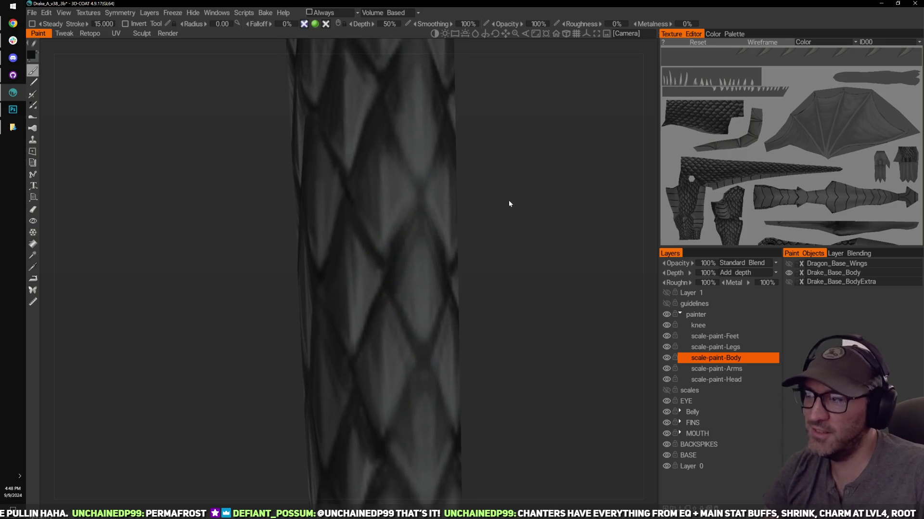
pyautogui.moveTo(509, 202); pyautogui.dragTo(486, 208)
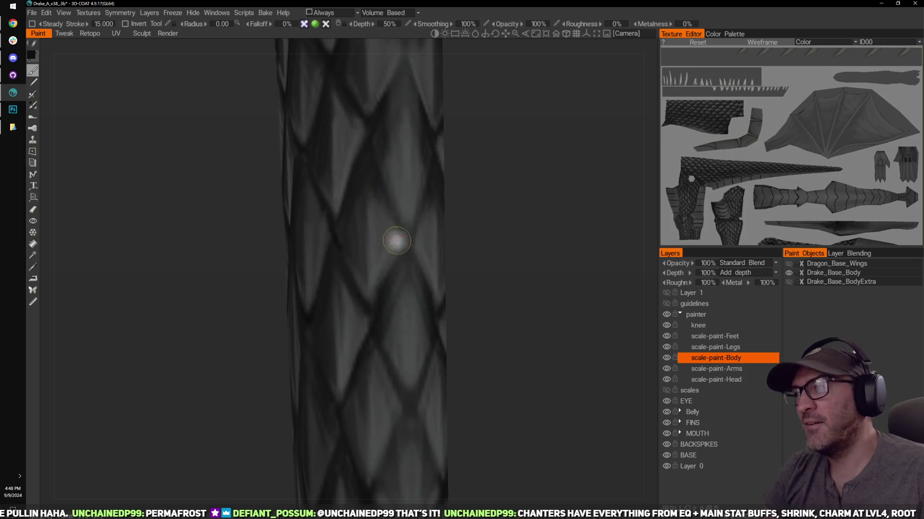
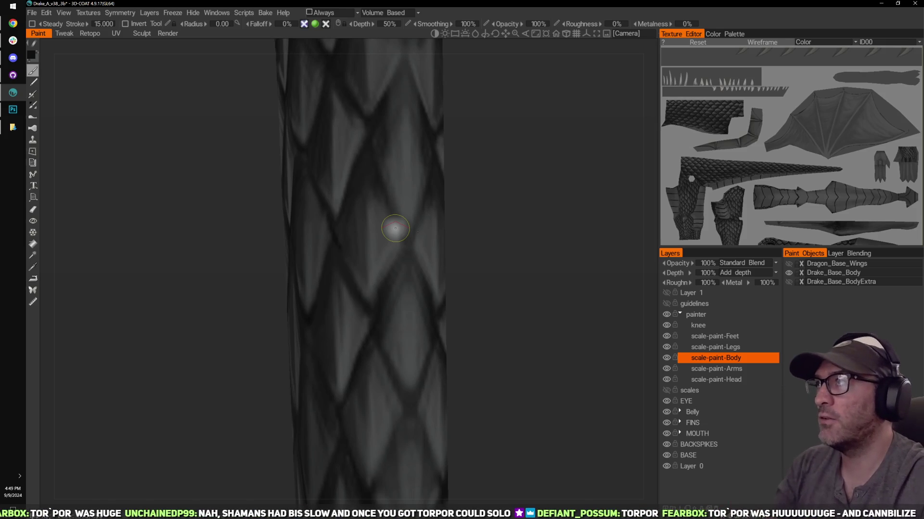
# Step: Clean up the crossing seams and points of the scales along the tail's upper side
pyautogui.moveTo(513, 227); pyautogui.dragTo(491, 265, button='middle')
pyautogui.moveTo(492, 268)
pyautogui.mouseDown()
pyautogui.moveTo(474, 256)
pyautogui.moveTo(435, 286)
pyautogui.moveTo(431, 302)
pyautogui.mouseUp()
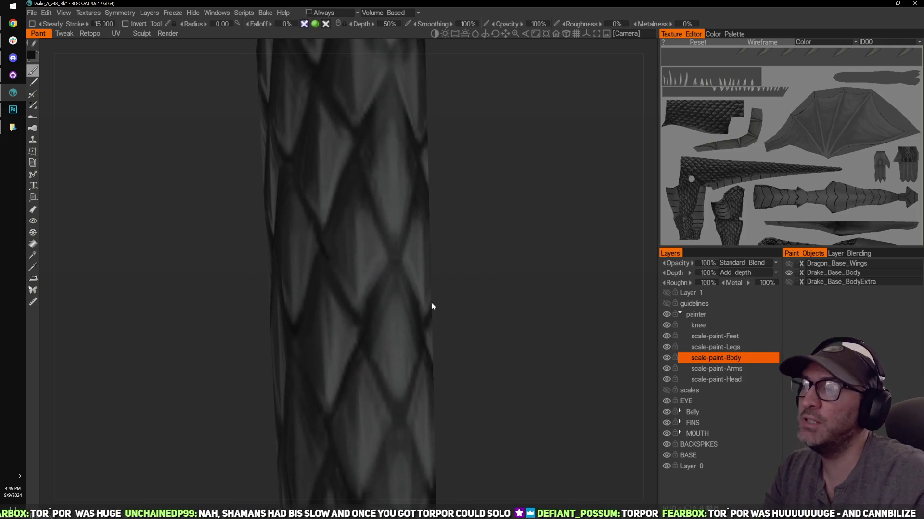
pyautogui.moveTo(462, 262); pyautogui.dragTo(456, 268)
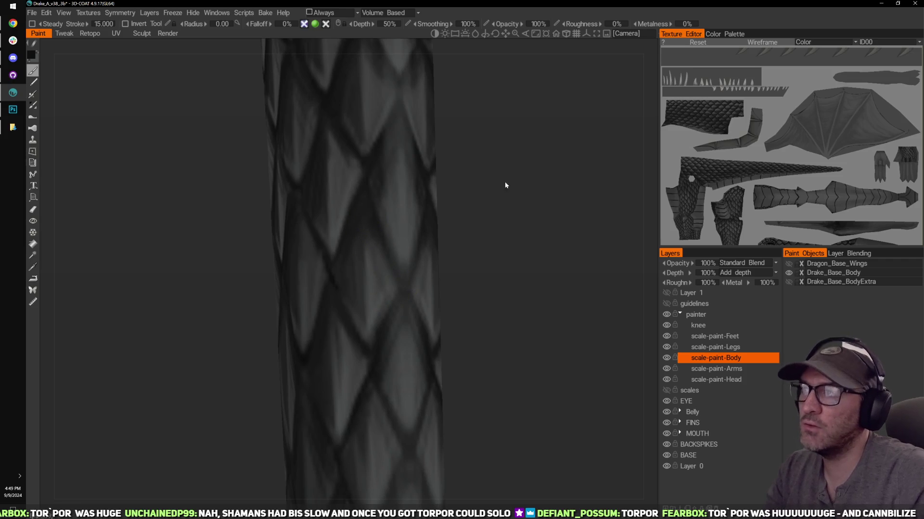
pyautogui.moveTo(504, 181); pyautogui.dragTo(334, 289)
pyautogui.moveTo(464, 260)
pyautogui.mouseDown()
pyautogui.moveTo(469, 244)
pyautogui.moveTo(449, 251)
pyautogui.mouseUp()
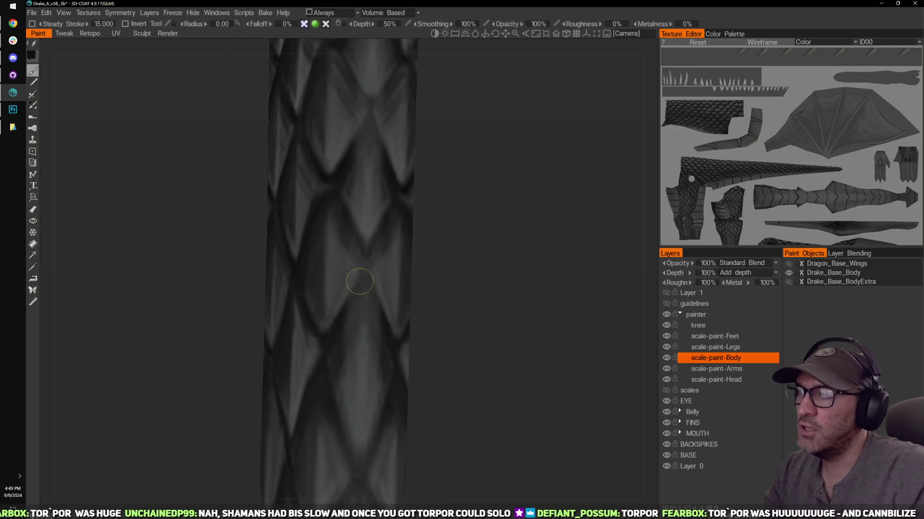
# Step: Blend the facets and lower edges of the overlapping scales beside the tail's centre line
pyautogui.moveTo(459, 305); pyautogui.dragTo(448, 246)
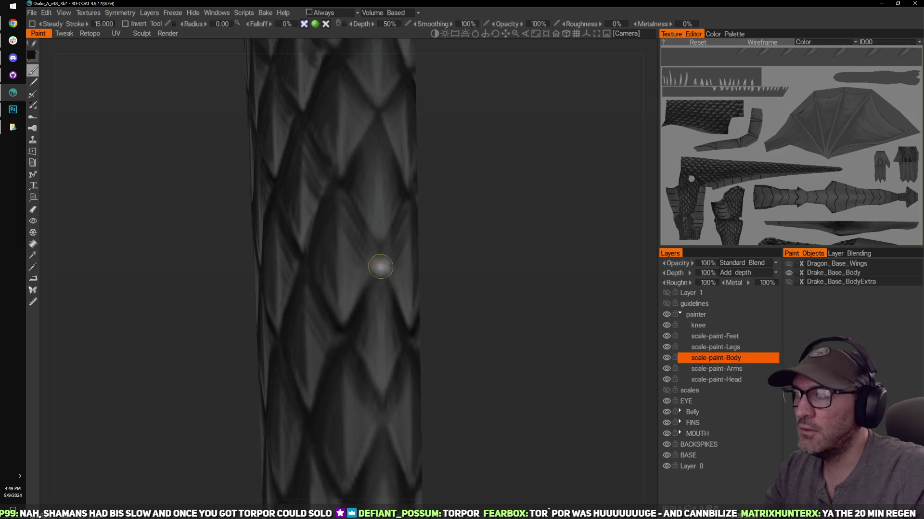
pyautogui.moveTo(462, 324); pyautogui.dragTo(499, 284)
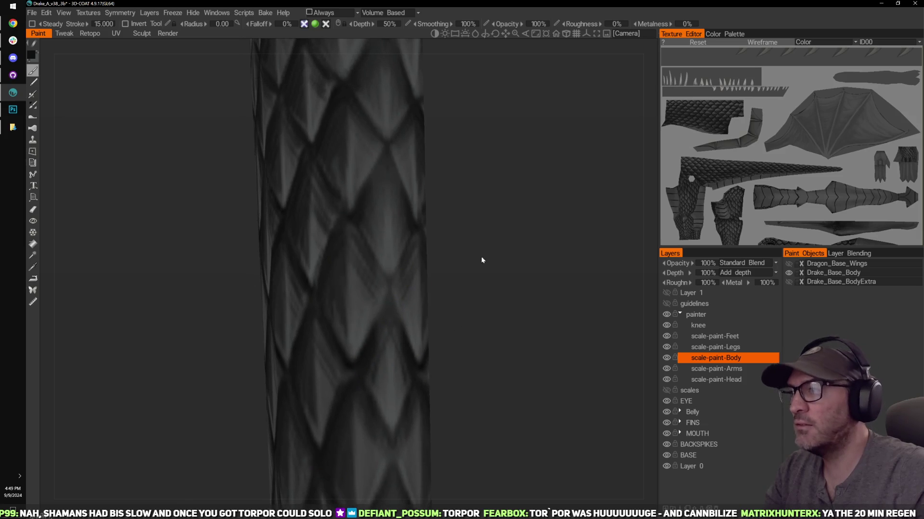
pyautogui.moveTo(464, 204); pyautogui.dragTo(442, 232)
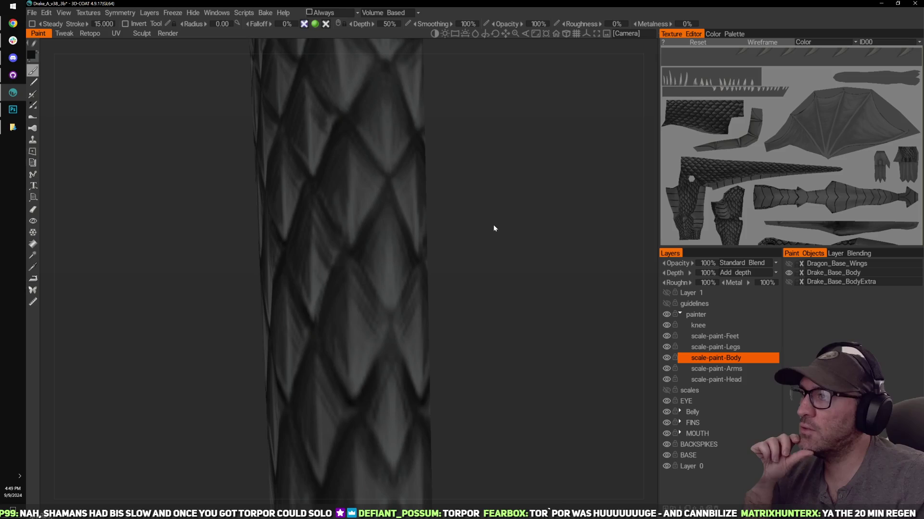
pyautogui.moveTo(472, 153)
pyautogui.mouseDown()
pyautogui.moveTo(484, 243)
pyautogui.moveTo(477, 224)
pyautogui.moveTo(469, 245)
pyautogui.mouseUp()
# Step: Examine the scale shading and seams along the top of the tail from the tip towards the hips
pyautogui.moveTo(487, 250); pyautogui.dragTo(490, 273, button='middle')
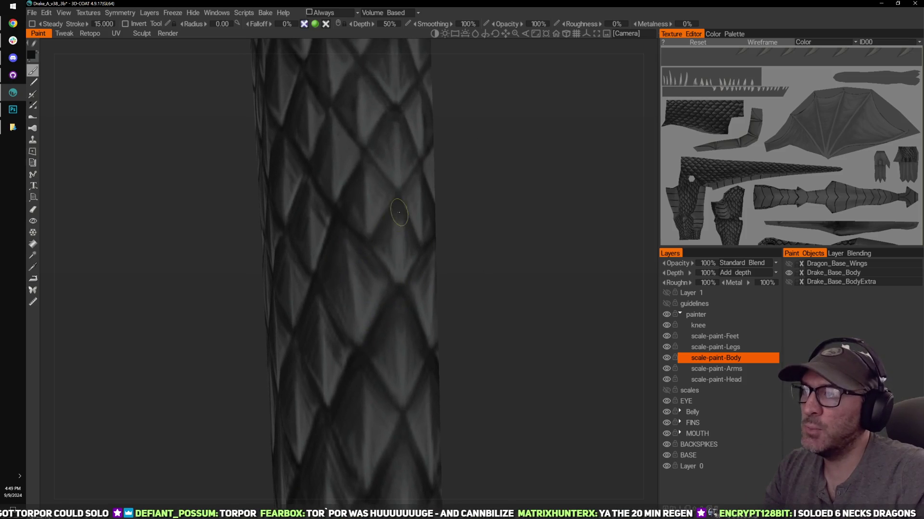
pyautogui.moveTo(414, 253); pyautogui.dragTo(421, 309, button='middle')
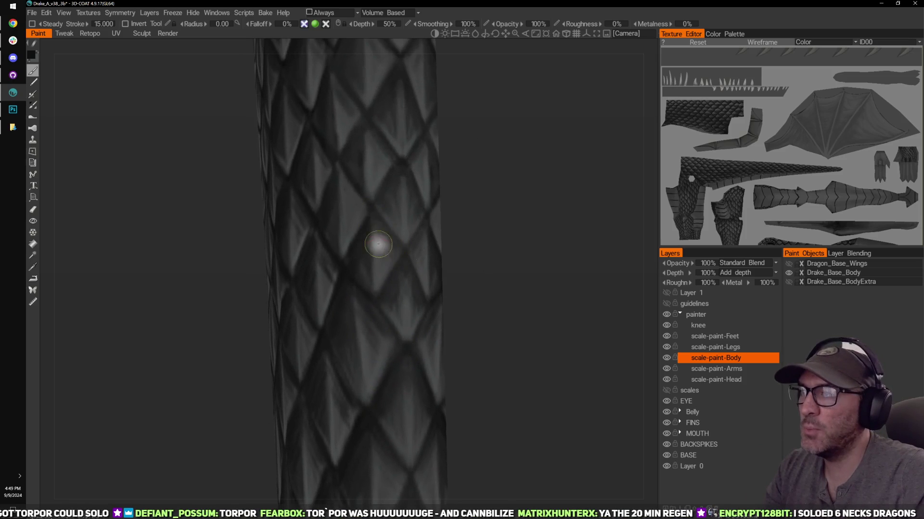
pyautogui.moveTo(491, 211); pyautogui.dragTo(497, 259, button='middle')
pyautogui.keyDown('alt'); pyautogui.moveTo(406, 240); pyautogui.dragTo(449, 247); pyautogui.keyUp('alt')
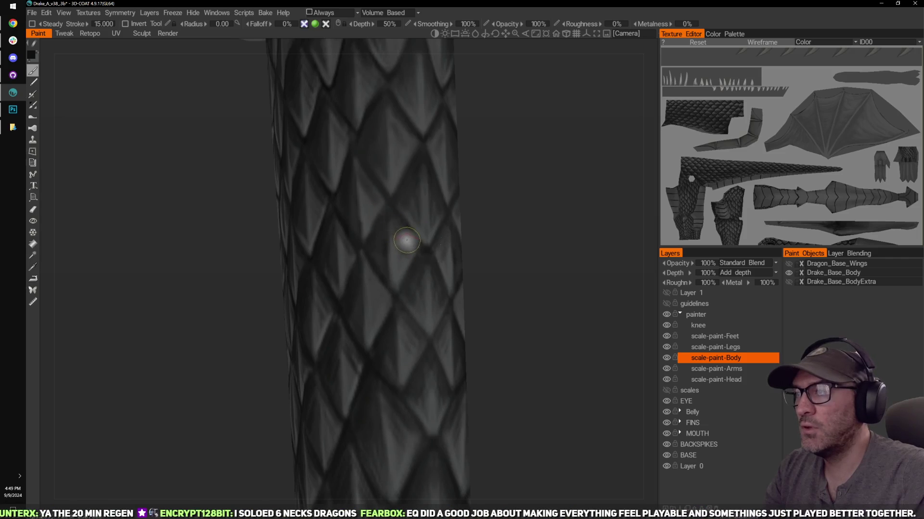
pyautogui.keyDown('alt'); pyautogui.moveTo(432, 258); pyautogui.dragTo(470, 253); pyautogui.keyUp('alt')
pyautogui.keyDown('alt'); pyautogui.moveTo(398, 249); pyautogui.dragTo(381, 284); pyautogui.keyUp('alt')
pyautogui.moveTo(492, 254)
pyautogui.keyDown('alt'); pyautogui.mouseDown()
pyautogui.moveTo(470, 216)
pyautogui.moveTo(495, 217)
pyautogui.mouseUp(); pyautogui.keyUp('alt')
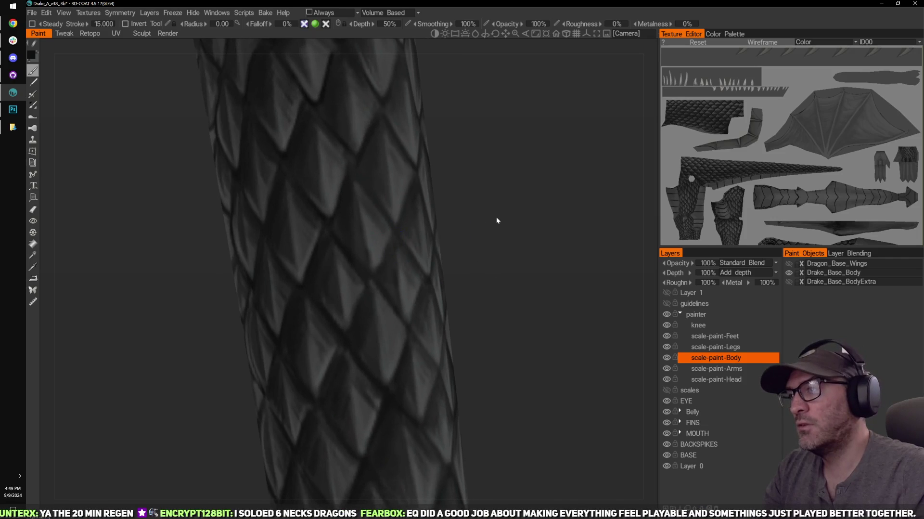
pyautogui.keyDown('alt'); pyautogui.moveTo(377, 229); pyautogui.dragTo(509, 196); pyautogui.keyUp('alt')
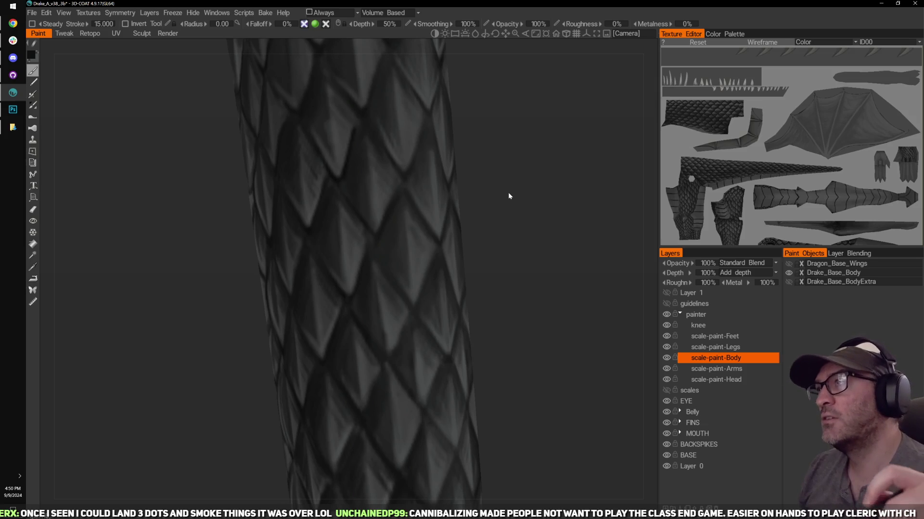
pyautogui.keyDown('alt'); pyautogui.moveTo(427, 261); pyautogui.dragTo(544, 310); pyautogui.keyUp('alt')
pyautogui.moveTo(513, 309); pyautogui.dragTo(431, 244, button='right')
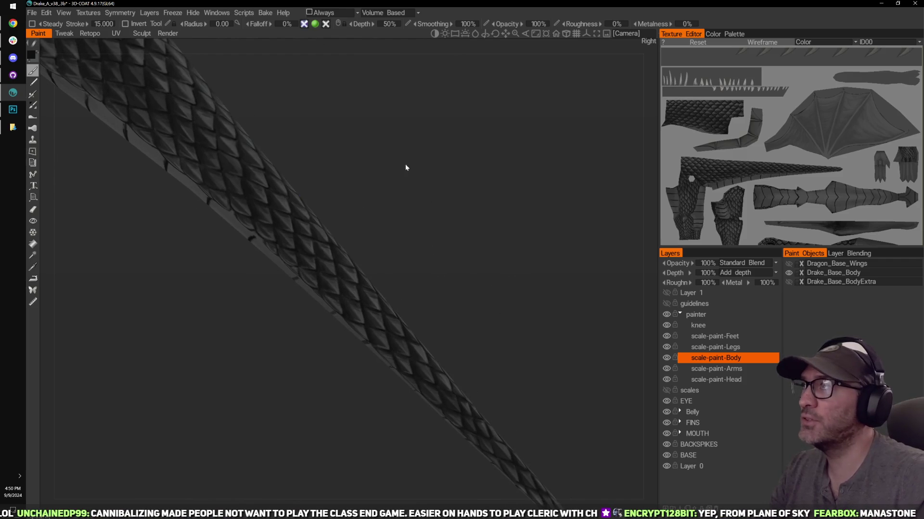
# Step: Touch up the shading of the scales on the side of the tail
pyautogui.press('x')
pyautogui.moveTo(297, 219); pyautogui.dragTo(306, 226)
pyautogui.press('x')
pyautogui.scroll(5, 262, 214)
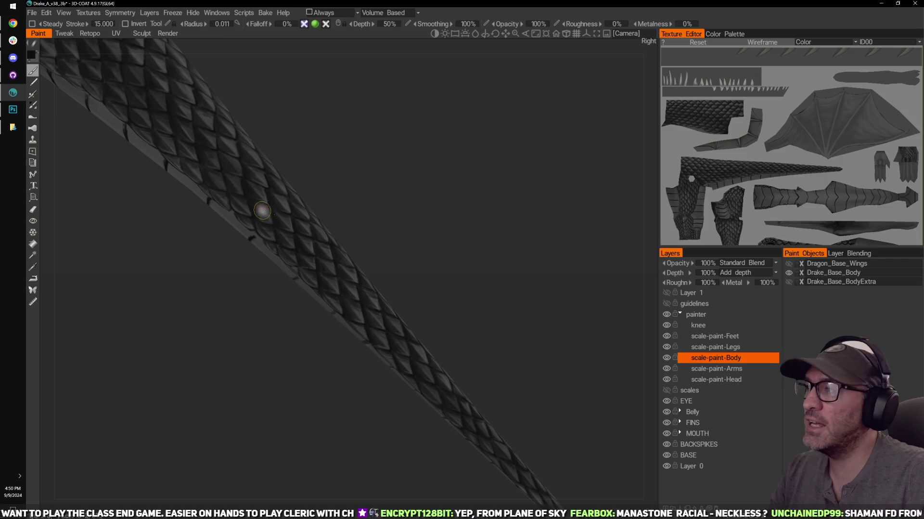
pyautogui.moveTo(347, 131); pyautogui.dragTo(494, 171)
pyautogui.moveTo(494, 171); pyautogui.dragTo(513, 179, button='middle')
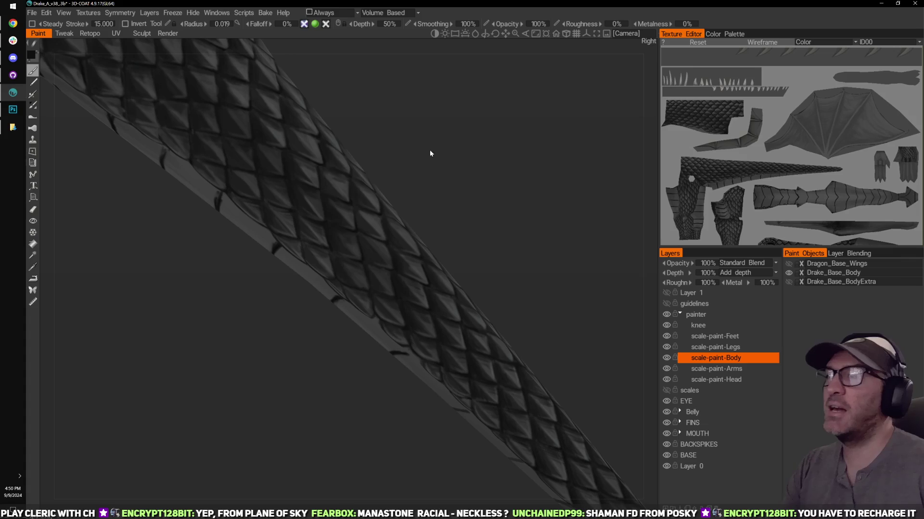
# Step: Touch up a square scale at the base of the tail and check the back and tail as a whole
pyautogui.moveTo(474, 136); pyautogui.dragTo(624, 295, button='middle')
pyautogui.moveTo(521, 253); pyautogui.dragTo(503, 191)
pyautogui.scroll(-5, 320, 277)
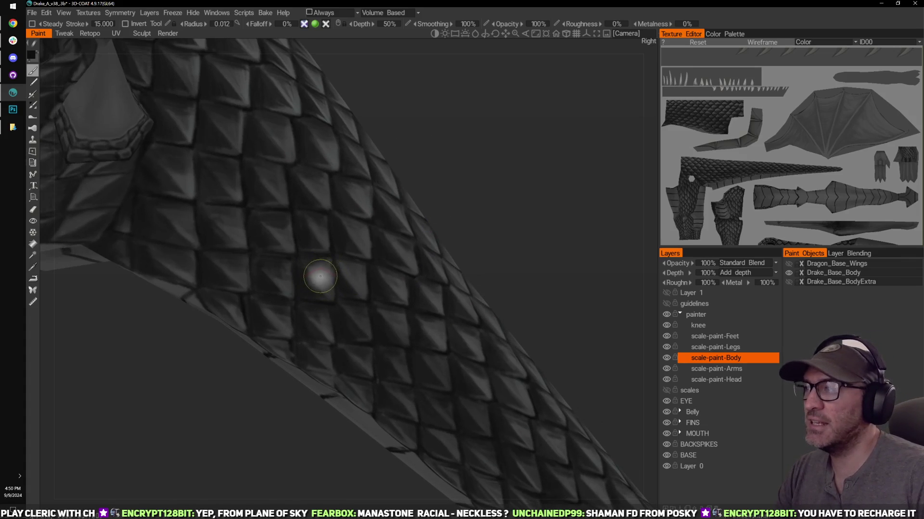
pyautogui.moveTo(456, 134); pyautogui.dragTo(498, 109, button='right')
pyautogui.moveTo(497, 110); pyautogui.dragTo(544, 127, button='middle')
pyautogui.moveTo(544, 127); pyautogui.dragTo(554, 119, button='right')
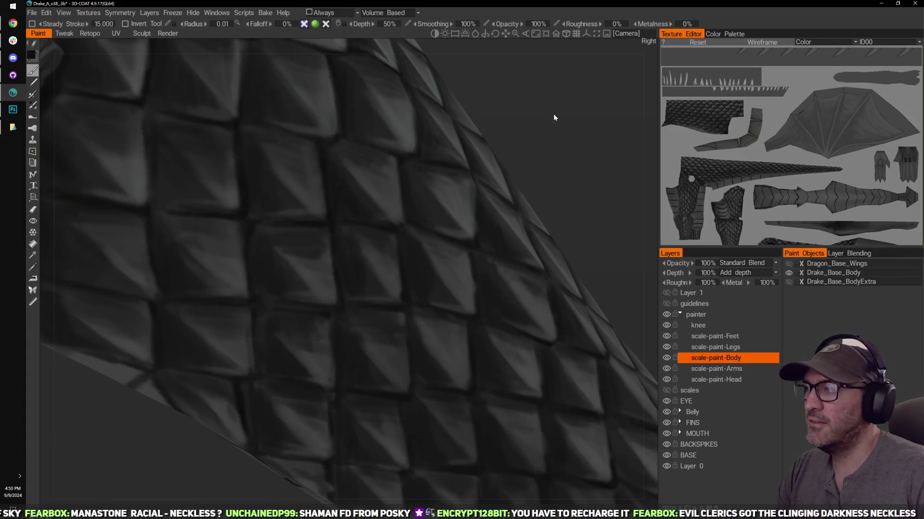
pyautogui.moveTo(308, 249)
pyautogui.mouseDown()
pyautogui.moveTo(321, 264)
pyautogui.moveTo(305, 262)
pyautogui.moveTo(324, 264)
pyautogui.mouseUp()
pyautogui.moveTo(547, 166); pyautogui.dragTo(531, 134, button='middle')
pyautogui.moveTo(530, 133); pyautogui.dragTo(524, 144)
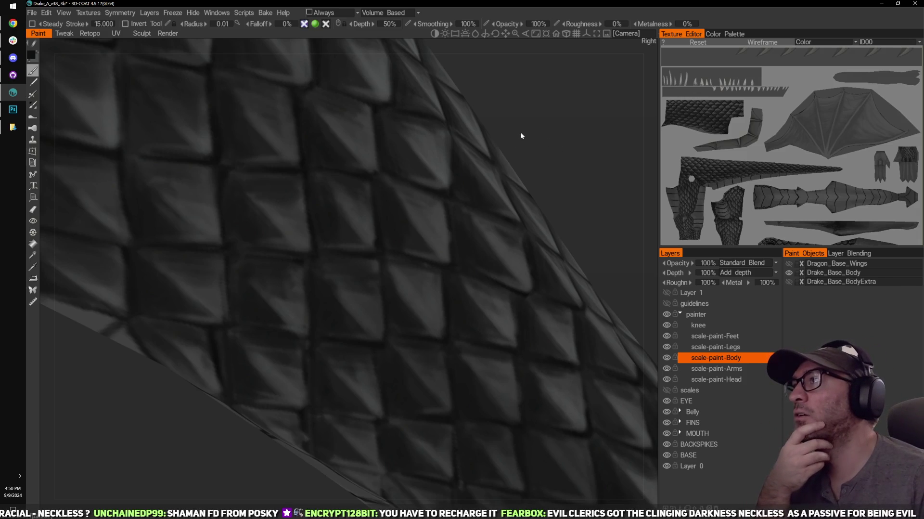
pyautogui.moveTo(525, 152)
pyautogui.mouseDown()
pyautogui.moveTo(550, 173)
pyautogui.moveTo(524, 156)
pyautogui.mouseUp()
pyautogui.moveTo(523, 153); pyautogui.dragTo(466, 214, button='right')
pyautogui.moveTo(466, 214); pyautogui.dragTo(464, 141)
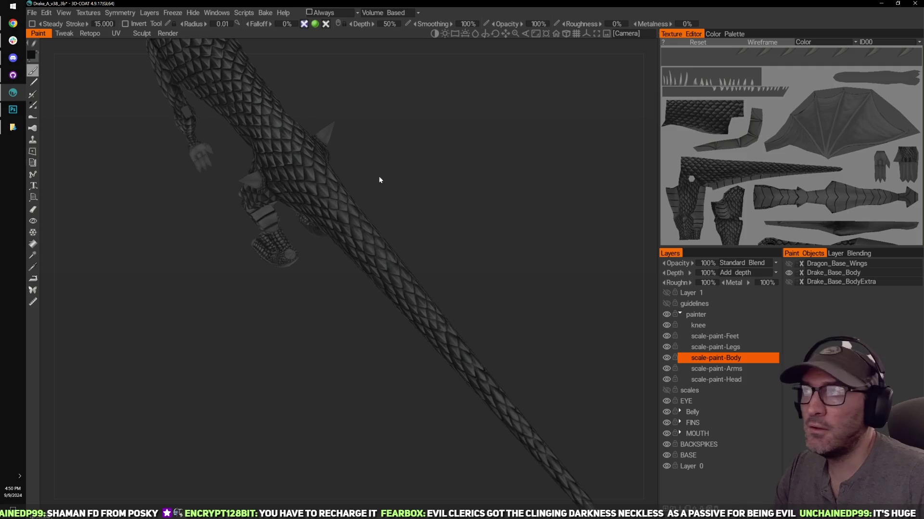
# Step: Send the texture layers to Photoshop, updating Layers.psd from disk, and delete the old red Layer 1 there
pyautogui.click(63, 12)
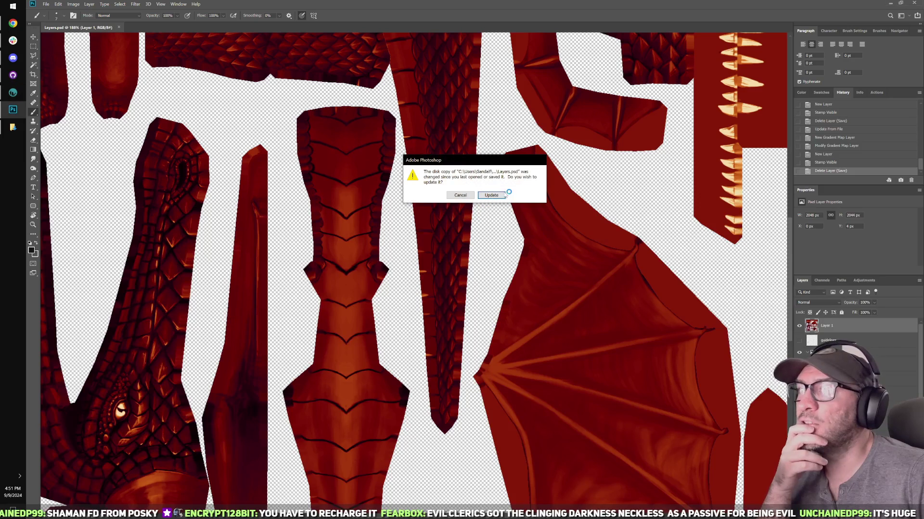
pyautogui.click(491, 193)
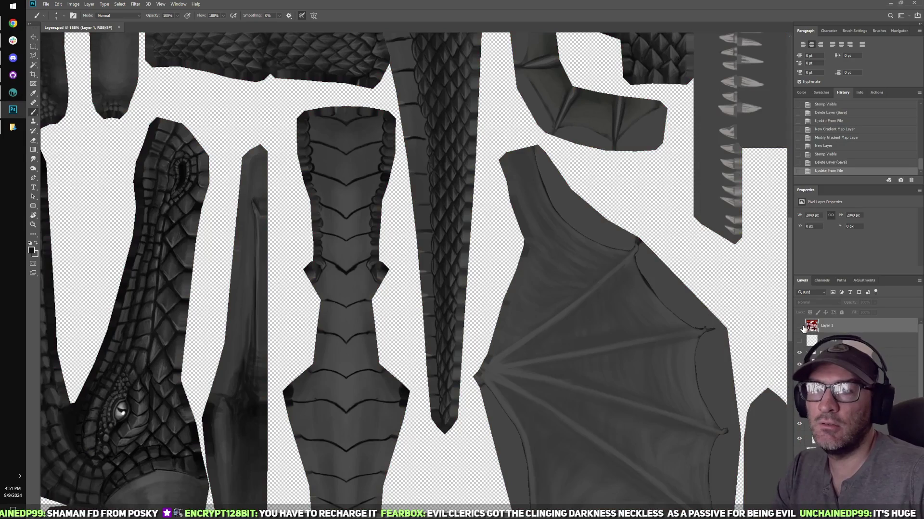
pyautogui.press('Delete')
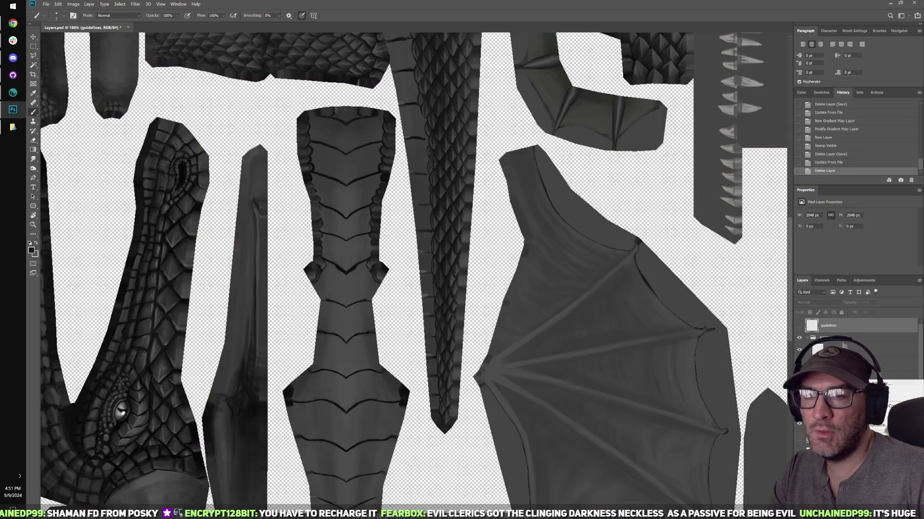
# Step: Add a Gradient Map adjustment layer above all layers and apply the RedDrake gradient preset
pyautogui.click(877, 500)
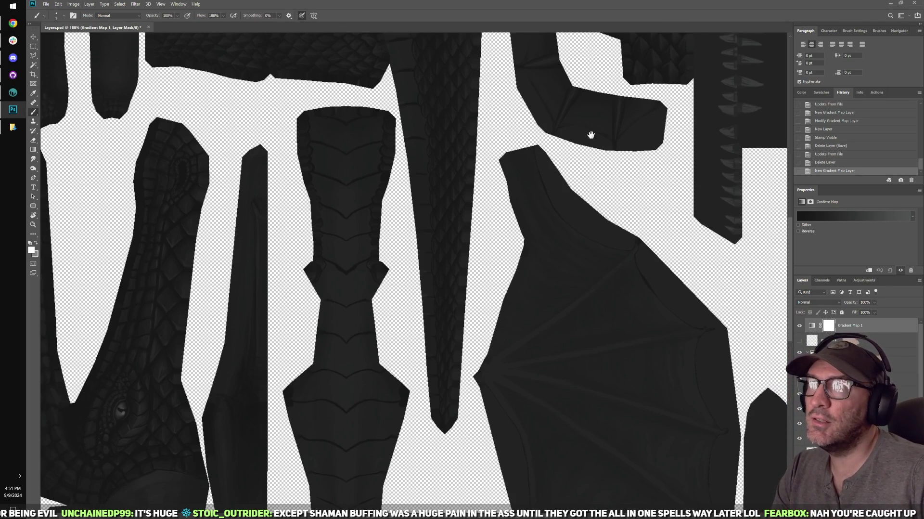
pyautogui.moveTo(591, 136); pyautogui.dragTo(615, 315)
pyautogui.click(845, 215)
pyautogui.click(667, 130)
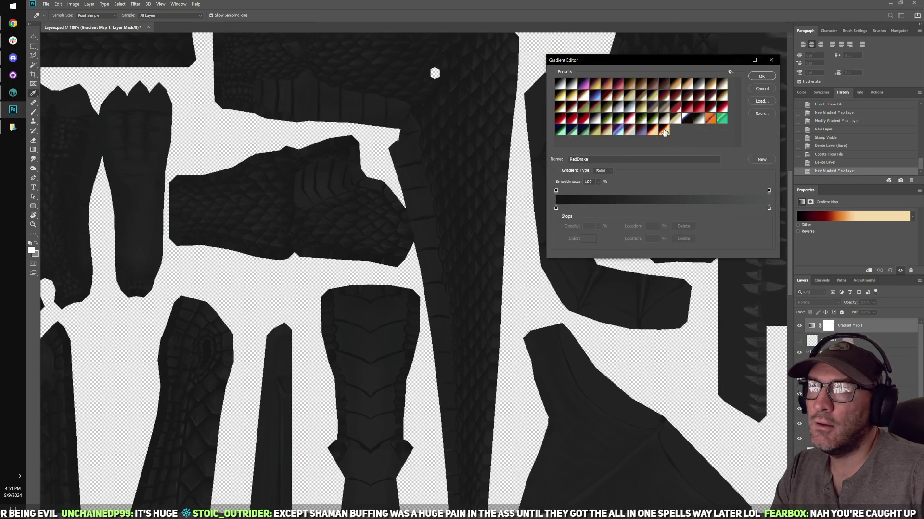
pyautogui.press('Return')
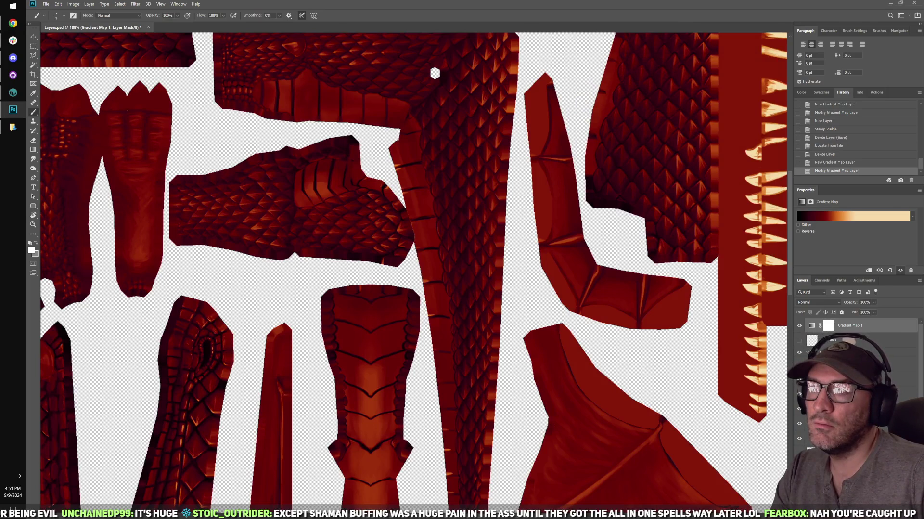
# Step: Stamp the visible artwork onto a new layer, delete the Gradient Map layer, and switch back to 3DCoat
pyautogui.hotkey('ctrl', 'shift', 'alt', 'n')
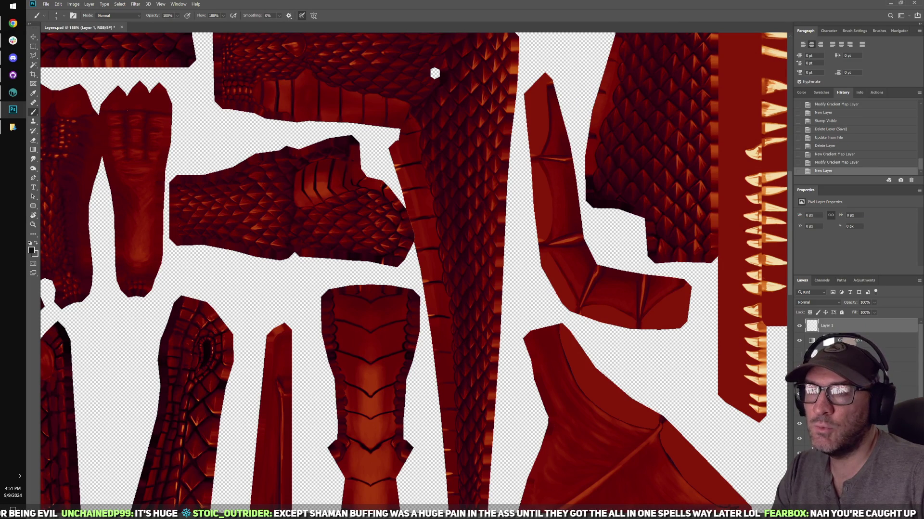
pyautogui.hotkey('ctrl', 'shift', 'alt', 'e')
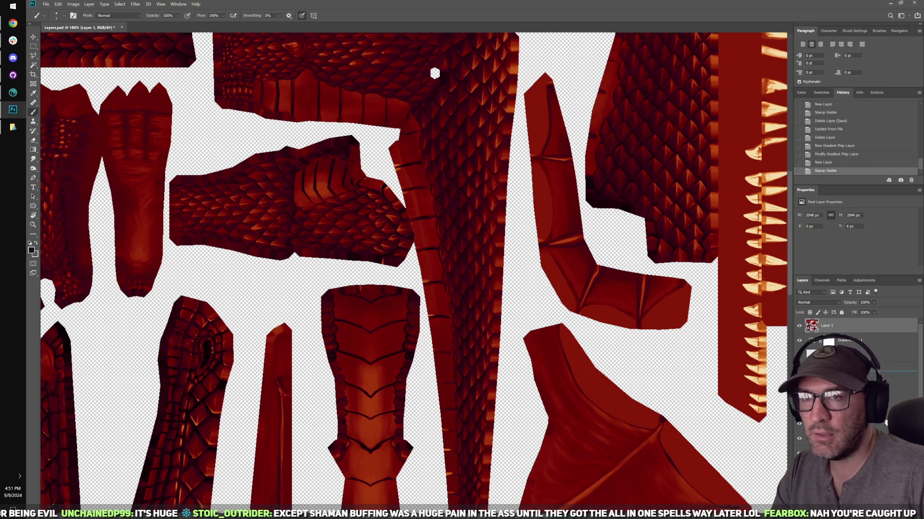
pyautogui.moveTo(886, 422); pyautogui.dragTo(911, 513)
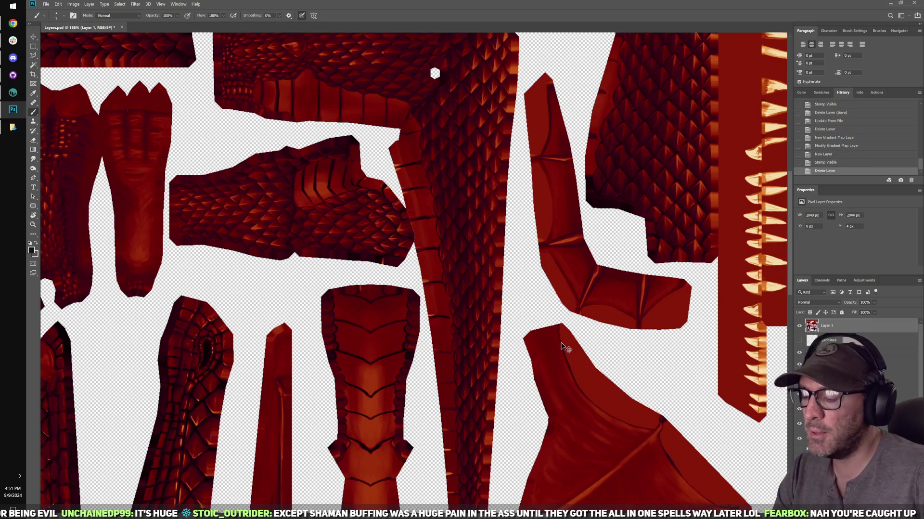
pyautogui.hotkey('alt', 'Tab')
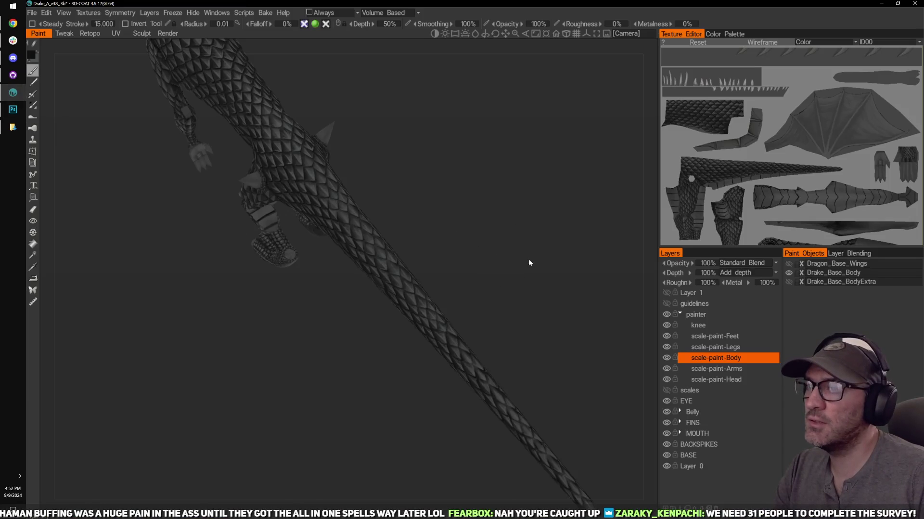
# Step: Show Layer 1 and examine the red-coloured scales along the top of the drake's tail
pyautogui.moveTo(529, 259); pyautogui.dragTo(535, 237)
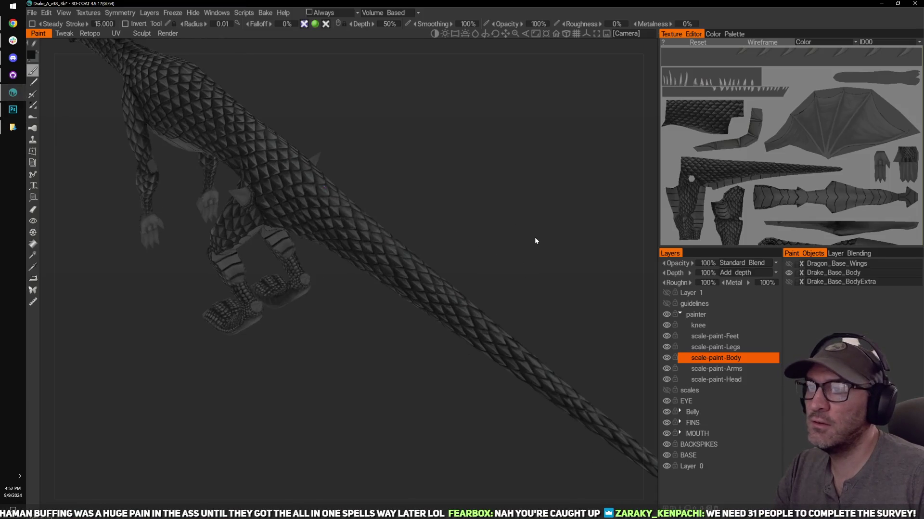
pyautogui.moveTo(484, 239); pyautogui.dragTo(625, 269, button='right')
pyautogui.click(666, 292)
pyautogui.moveTo(478, 356); pyautogui.dragTo(376, 410, button='right')
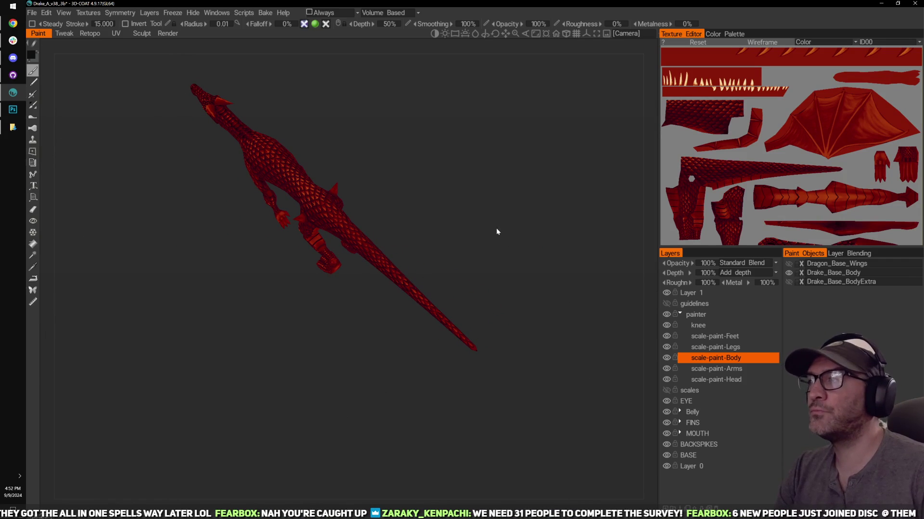
pyautogui.keyDown('shift'); pyautogui.moveTo(495, 227); pyautogui.dragTo(510, 246, button='right'); pyautogui.keyUp('shift')
pyautogui.scroll(6, 515, 183)
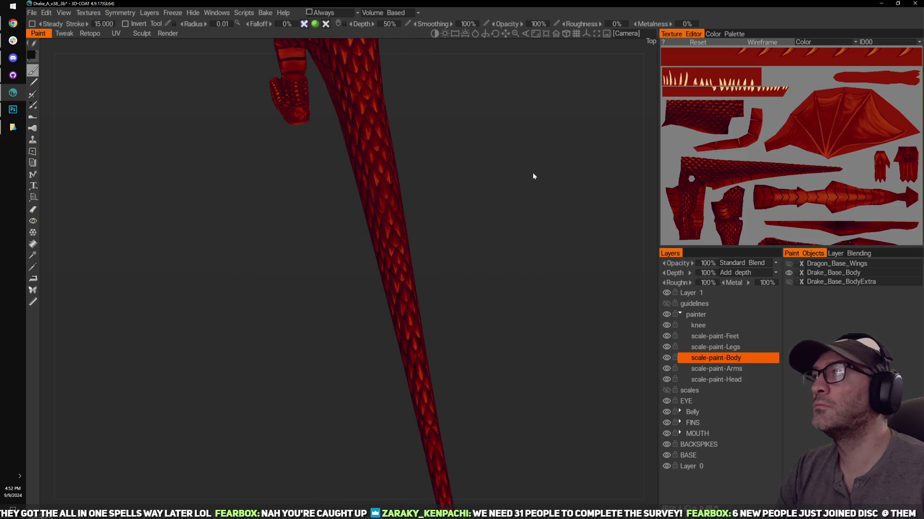
pyautogui.scroll(2, 512, 216)
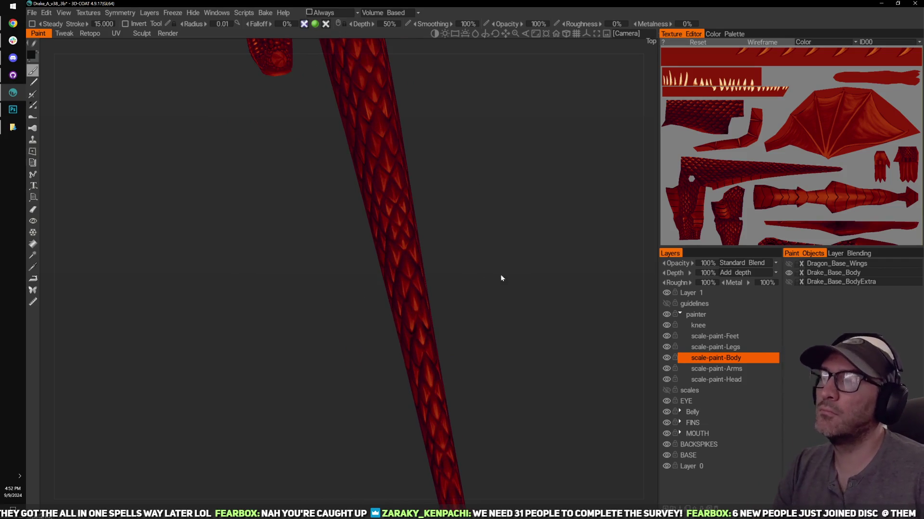
pyautogui.moveTo(501, 273); pyautogui.dragTo(529, 239, button='right')
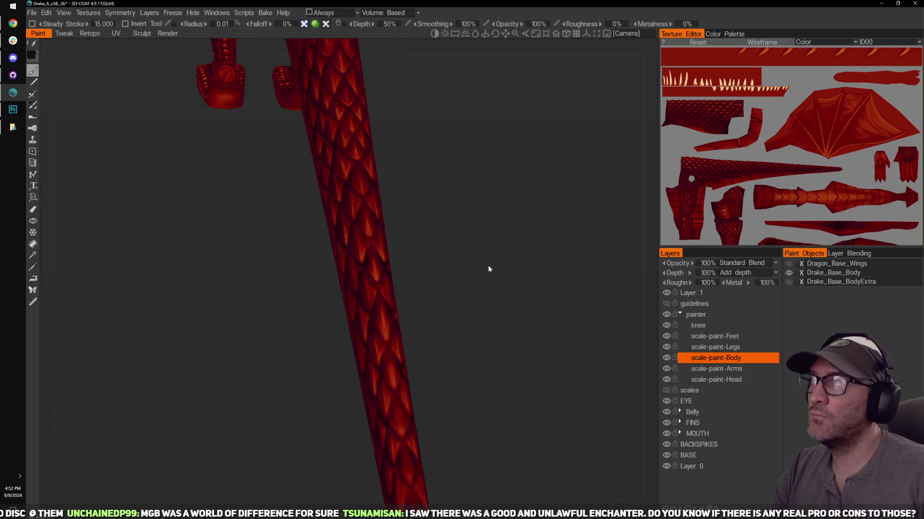
pyautogui.moveTo(488, 266); pyautogui.dragTo(506, 232, button='right')
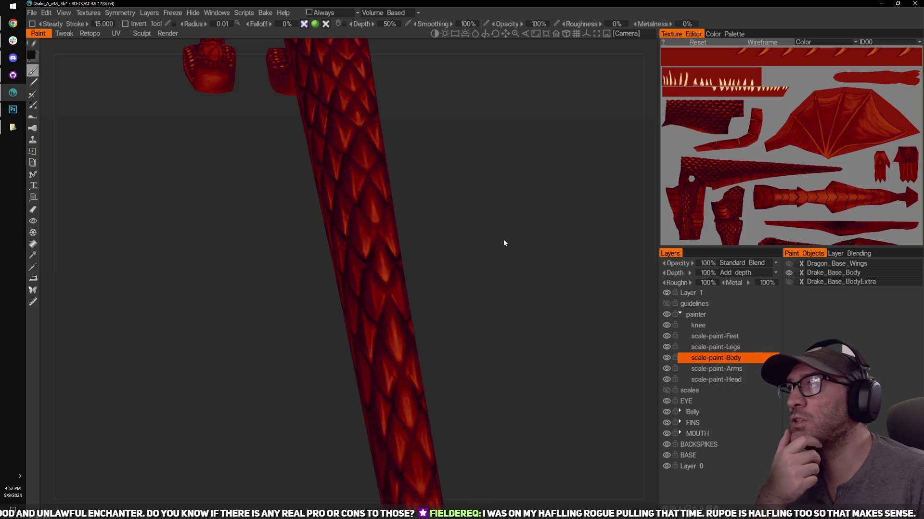
pyautogui.moveTo(502, 266); pyautogui.dragTo(506, 220, button='middle')
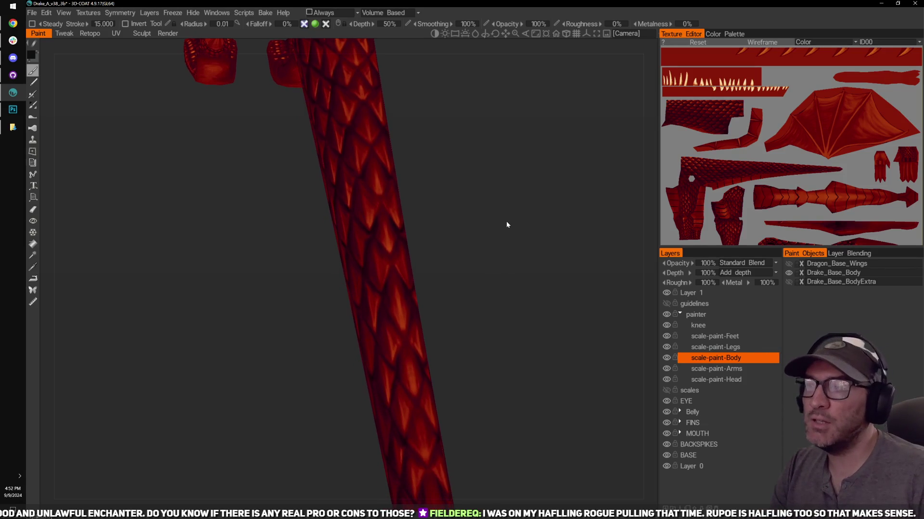
pyautogui.moveTo(494, 272); pyautogui.dragTo(524, 290, button='right')
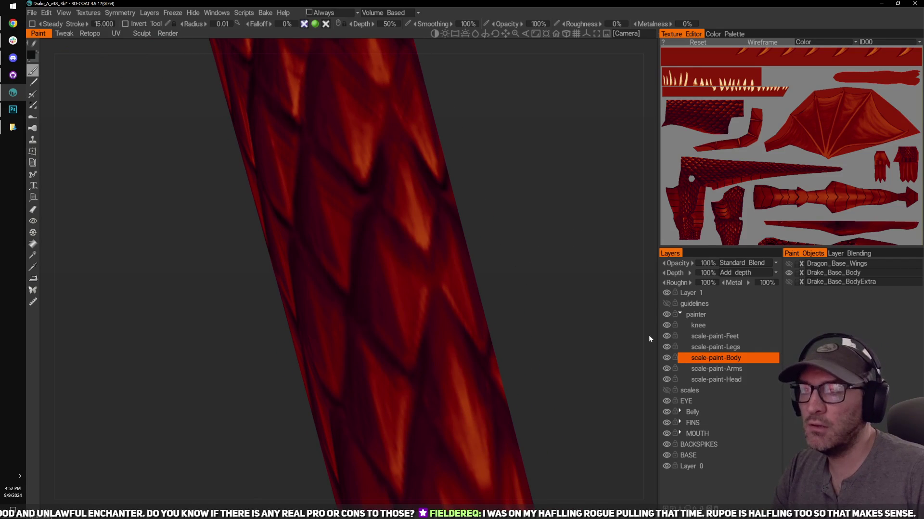
# Step: Hide Layer 1 and refine the shading of the centre scales on the upper side of the tail
pyautogui.click(666, 292)
pyautogui.moveTo(505, 289); pyautogui.dragTo(486, 290)
pyautogui.press('[')
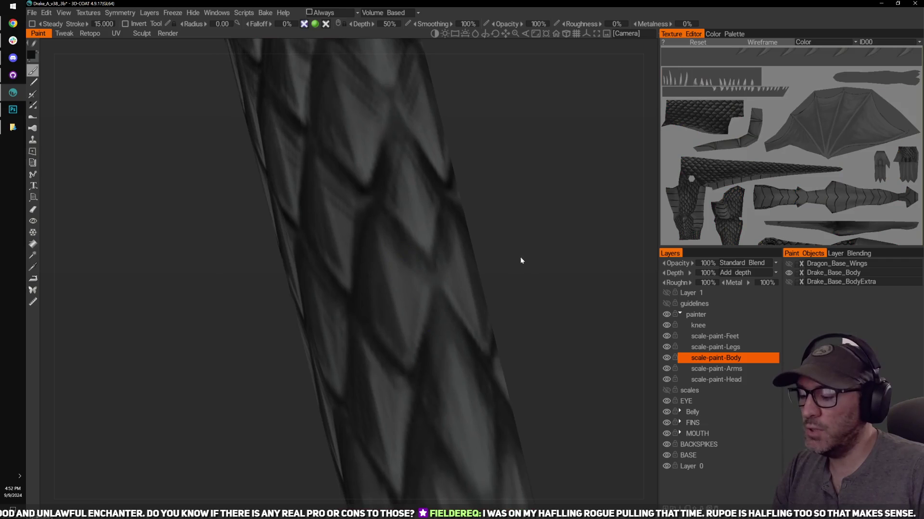
pyautogui.press('x')
pyautogui.moveTo(521, 260)
pyautogui.mouseDown()
pyautogui.moveTo(511, 271)
pyautogui.moveTo(470, 270)
pyautogui.mouseUp()
pyautogui.moveTo(389, 264)
pyautogui.mouseDown()
pyautogui.moveTo(403, 354)
pyautogui.moveTo(392, 280)
pyautogui.mouseUp()
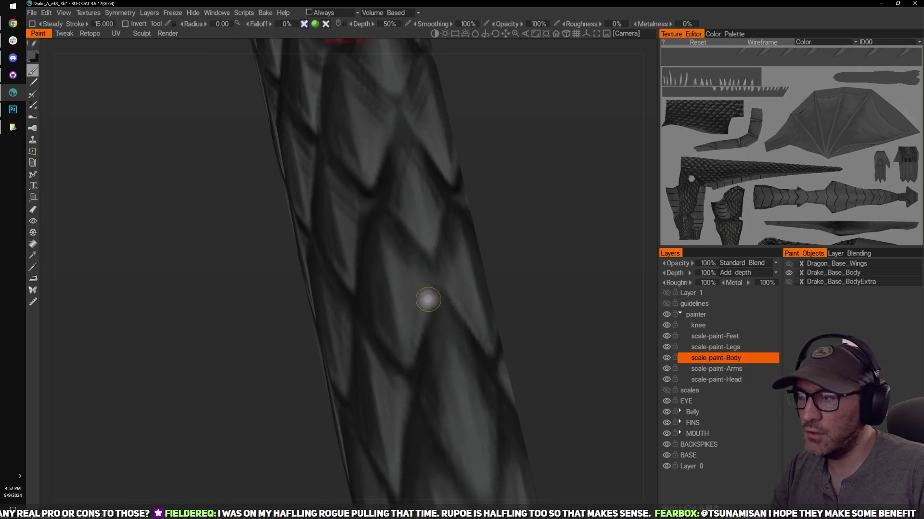
pyautogui.moveTo(486, 275); pyautogui.dragTo(496, 267)
pyautogui.moveTo(550, 288); pyautogui.dragTo(569, 279)
pyautogui.moveTo(568, 279); pyautogui.dragTo(552, 306, button='right')
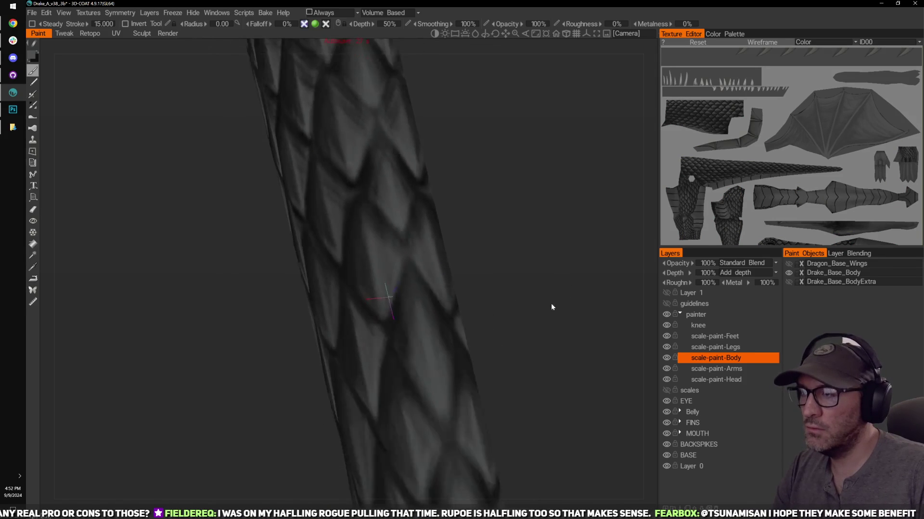
# Step: Show Layer 1 again and inspect the centre tail scales up close in red
pyautogui.click(666, 293)
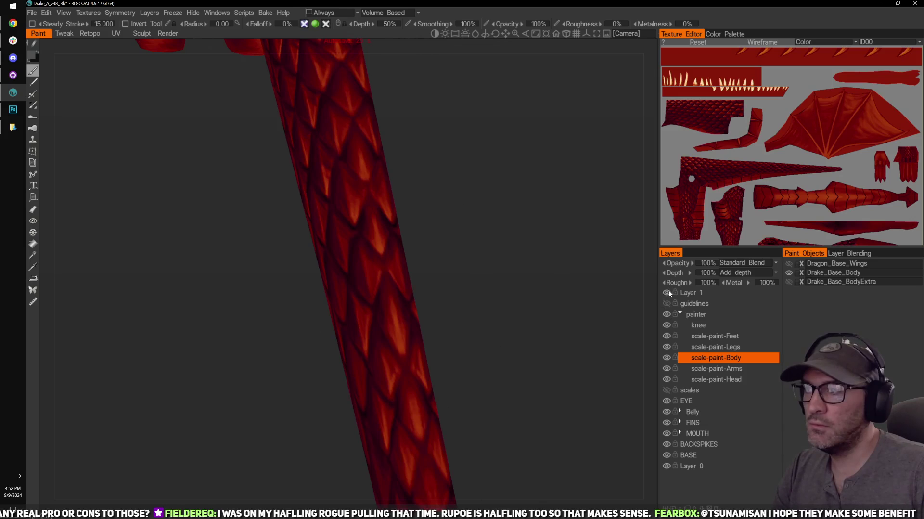
pyautogui.moveTo(432, 213); pyautogui.dragTo(582, 298, button='right')
pyautogui.moveTo(474, 273); pyautogui.dragTo(591, 302, button='right')
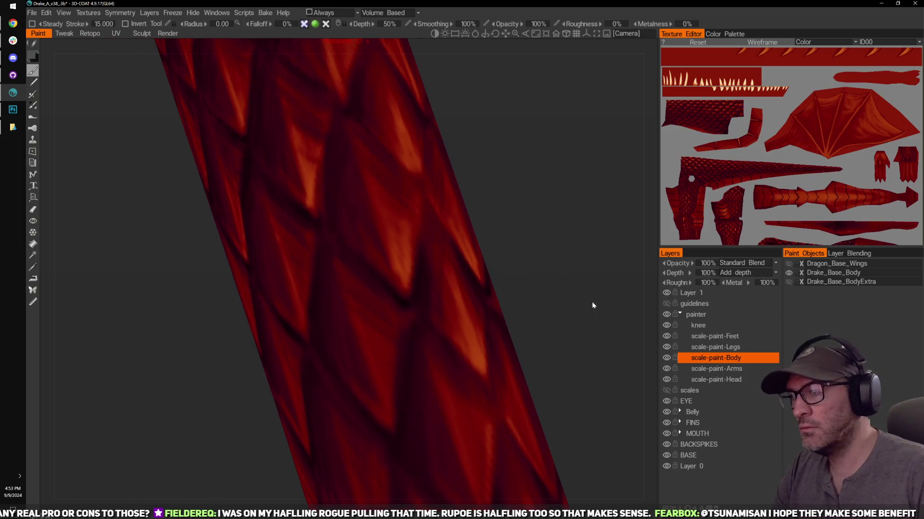
# Step: Hide Layer 1 and check the grey shading of the scales along the tail
pyautogui.click(667, 293)
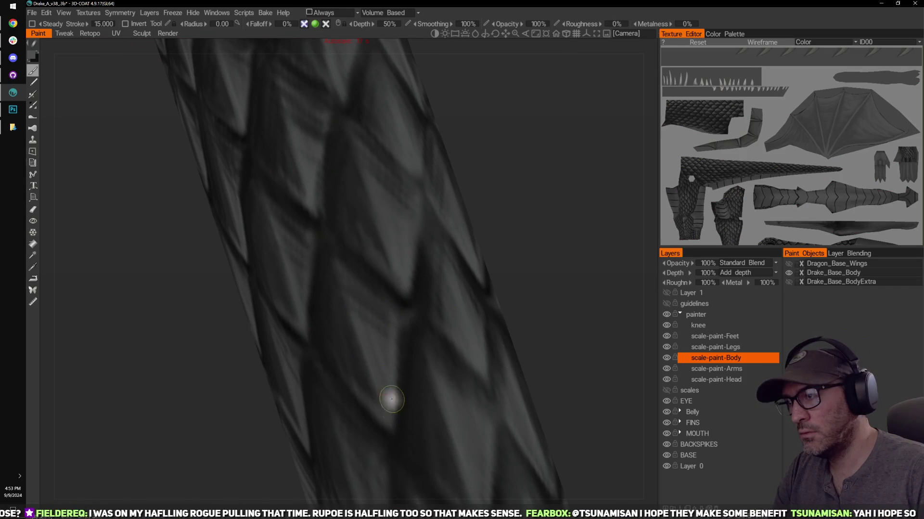
pyautogui.moveTo(522, 294)
pyautogui.mouseDown()
pyautogui.moveTo(539, 272)
pyautogui.moveTo(500, 275)
pyautogui.mouseUp()
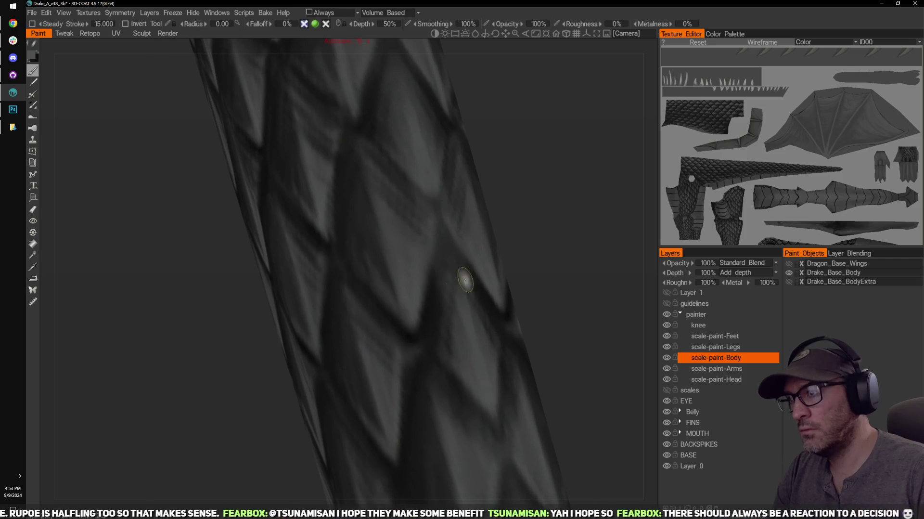
pyautogui.moveTo(525, 269); pyautogui.dragTo(527, 213, button='right')
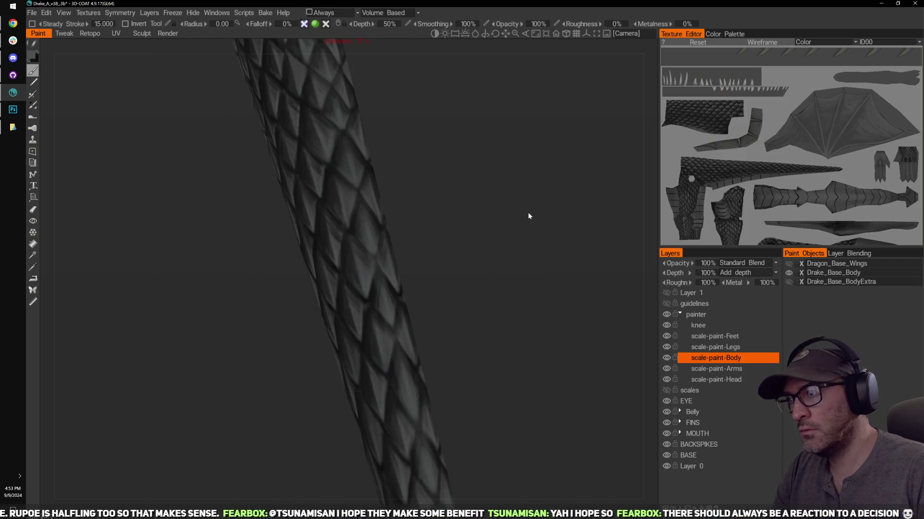
# Step: Show Layer 1 again and examine the red scales along the upper side of the tail
pyautogui.click(667, 293)
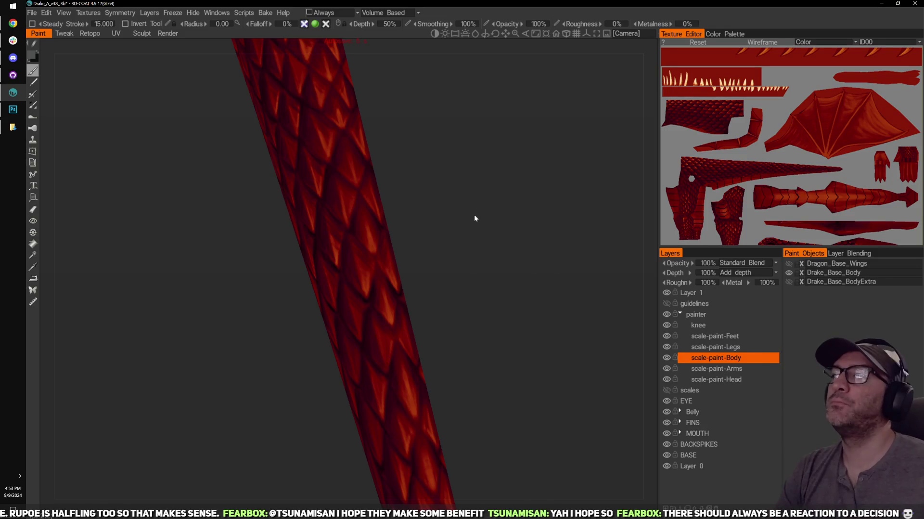
pyautogui.scroll(4, 476, 202)
pyautogui.scroll(-4, 553, 255)
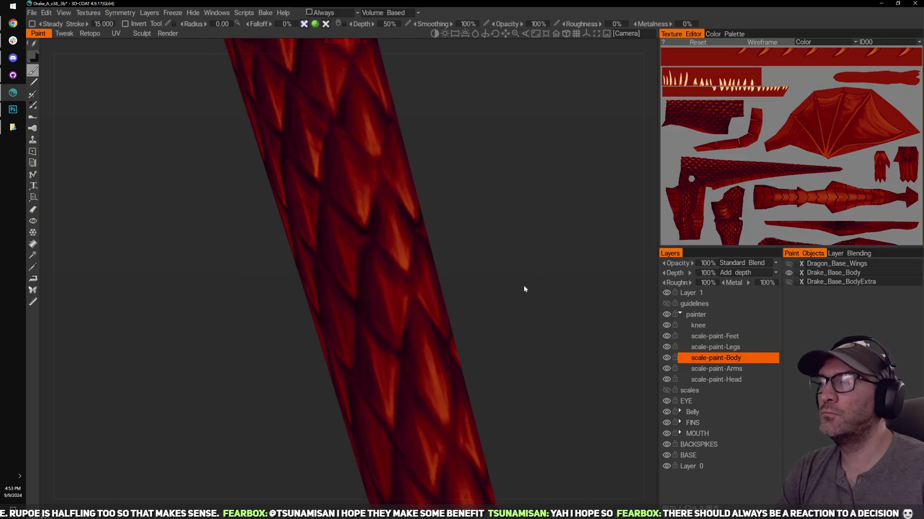
pyautogui.scroll(1, 539, 289)
pyautogui.moveTo(539, 290); pyautogui.dragTo(534, 286, button='middle')
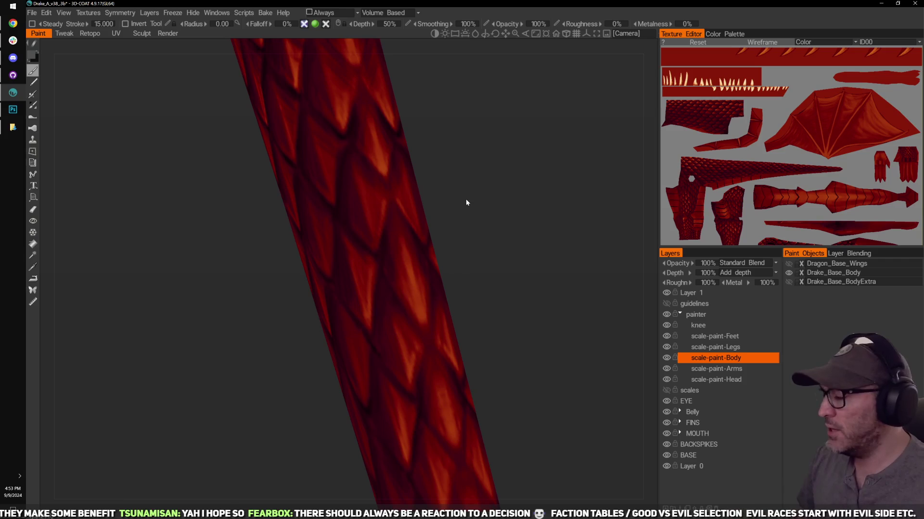
pyautogui.moveTo(498, 168); pyautogui.dragTo(501, 138, button='right')
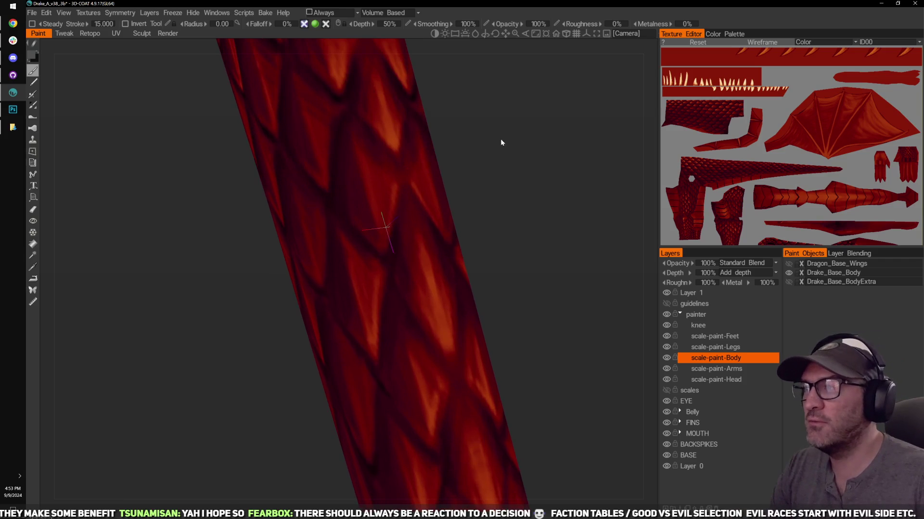
pyautogui.moveTo(501, 139); pyautogui.dragTo(469, 222, button='middle')
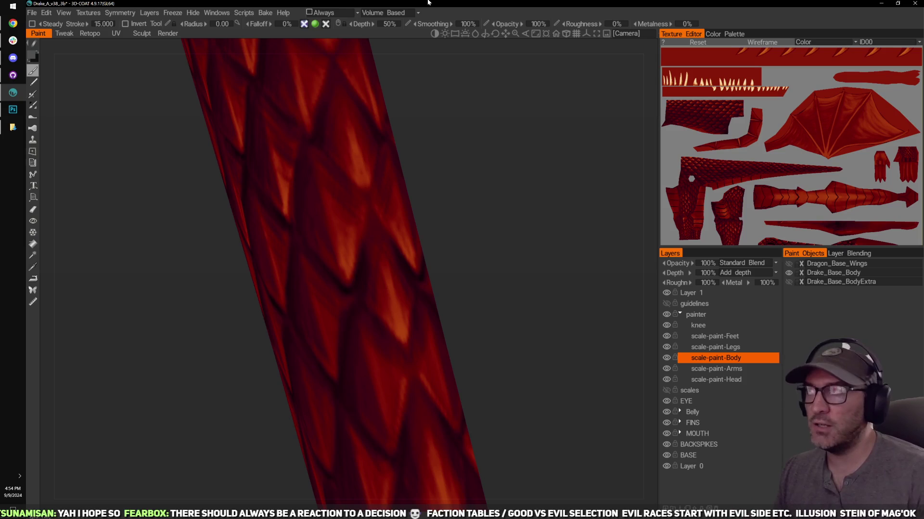
pyautogui.moveTo(470, 138); pyautogui.dragTo(483, 189, button='middle')
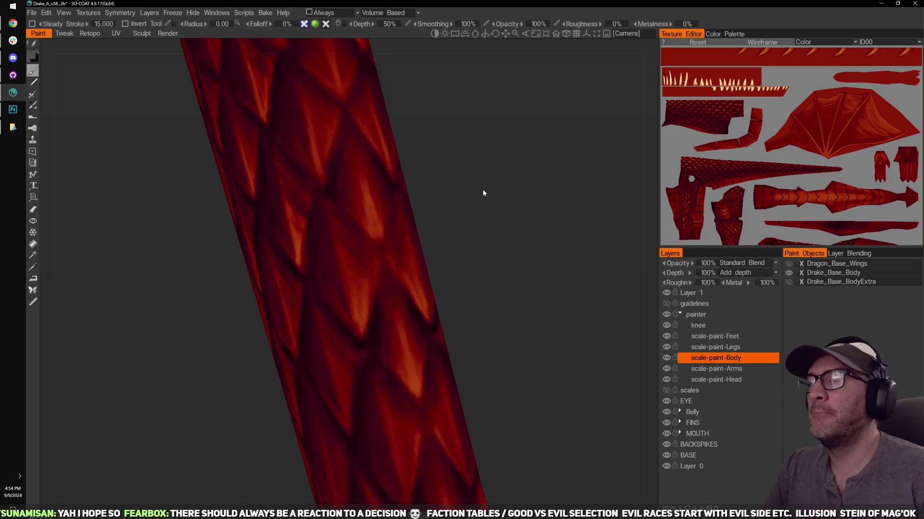
pyautogui.moveTo(542, 280); pyautogui.dragTo(559, 296, button='middle')
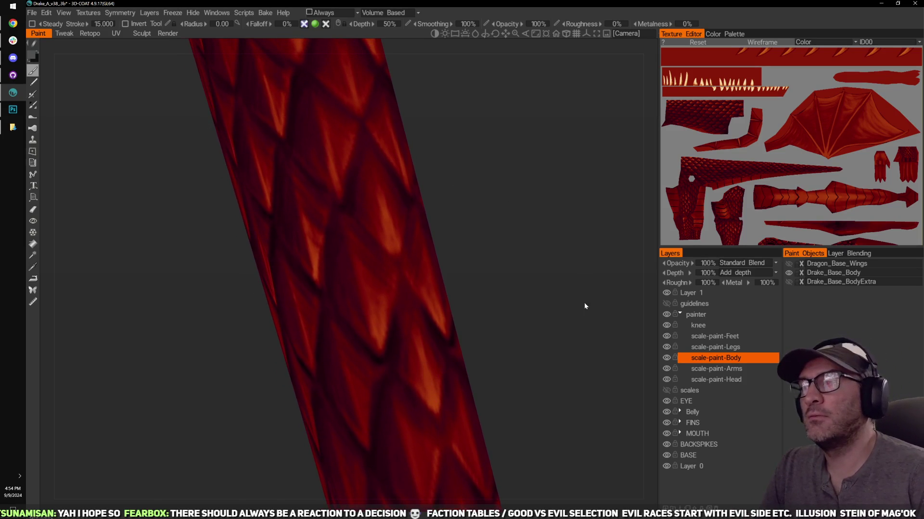
# Step: Compare the tail scales with Layer 1 hidden and shown, inspecting the red version up close
pyautogui.click(666, 292)
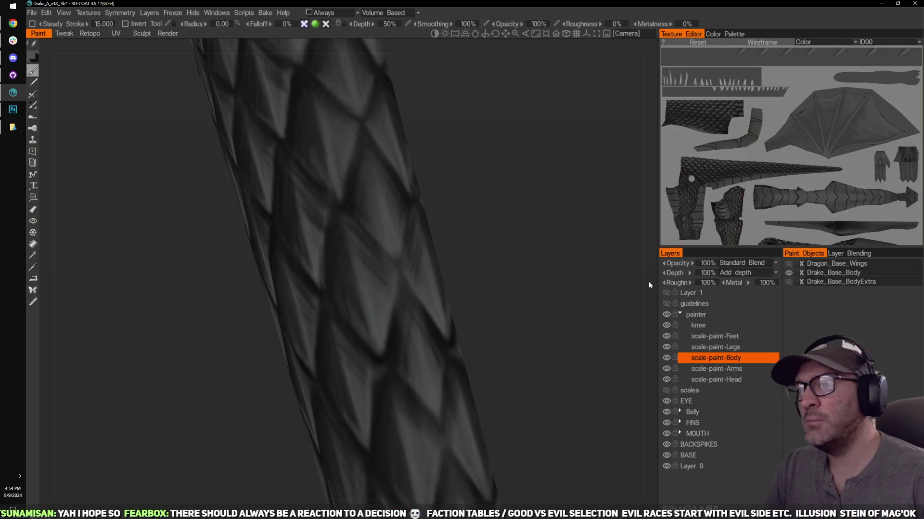
pyautogui.click(666, 292)
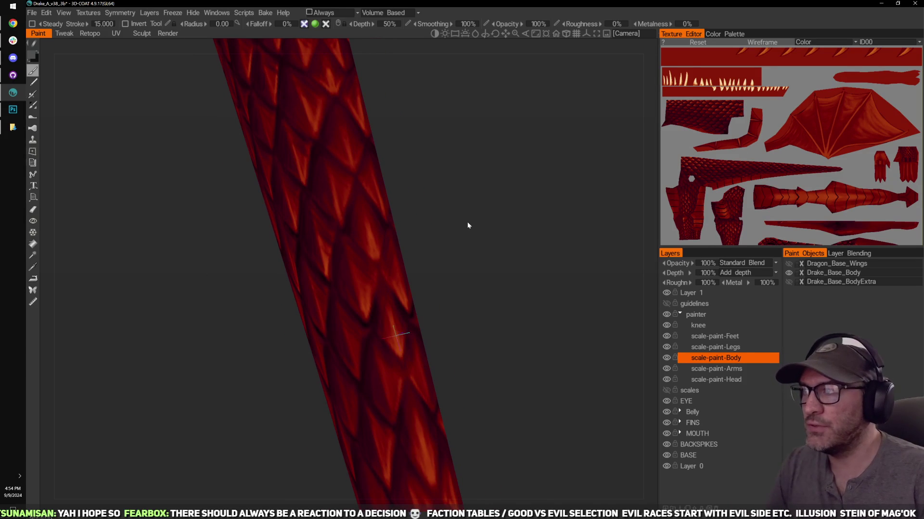
pyautogui.scroll(5, 496, 233)
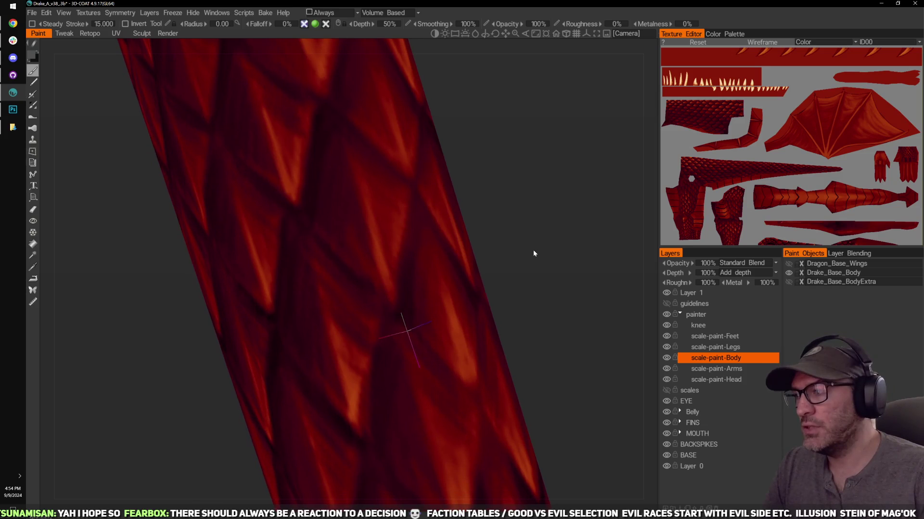
pyautogui.moveTo(528, 230); pyautogui.dragTo(543, 282)
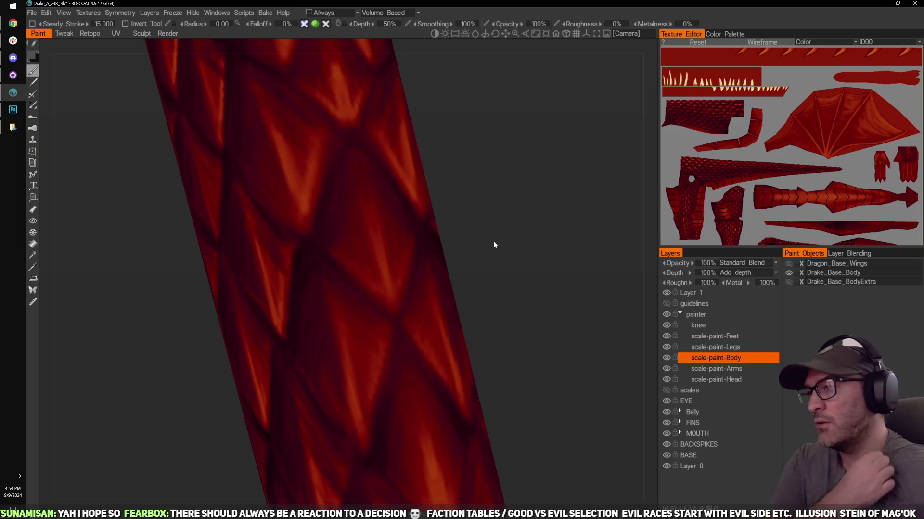
pyautogui.moveTo(528, 255); pyautogui.dragTo(529, 255)
pyautogui.moveTo(528, 255); pyautogui.dragTo(533, 280, button='middle')
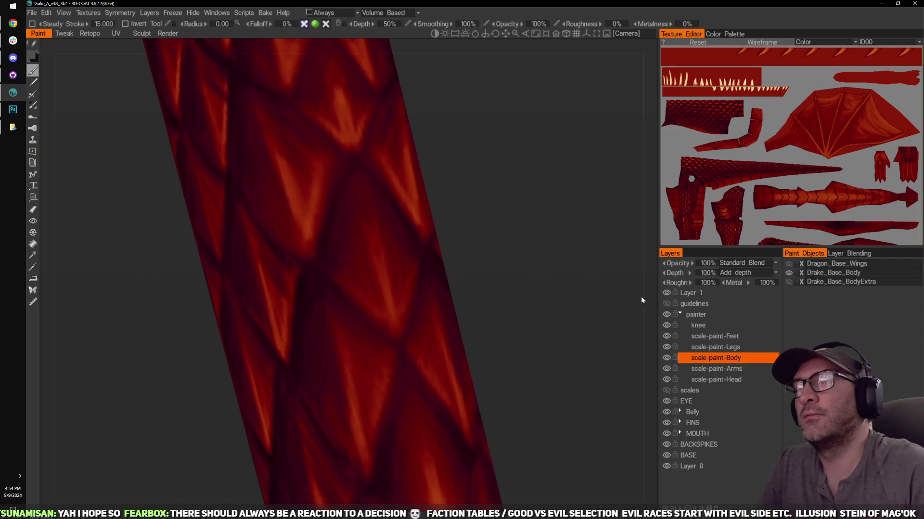
# Step: Check the centre tail scales in grey with Layer 1 hidden, followed by the red version with it shown
pyautogui.click(665, 292)
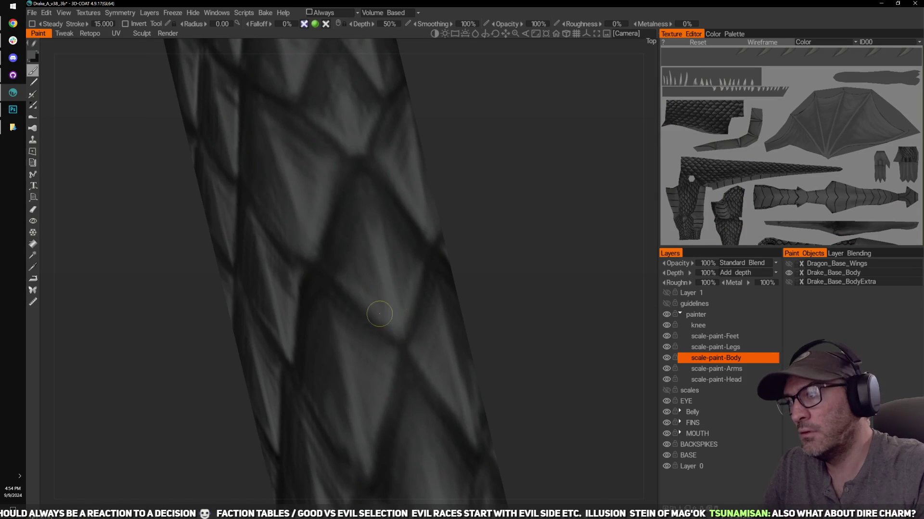
pyautogui.moveTo(489, 244); pyautogui.dragTo(509, 287)
pyautogui.moveTo(509, 284); pyautogui.dragTo(585, 261, button='right')
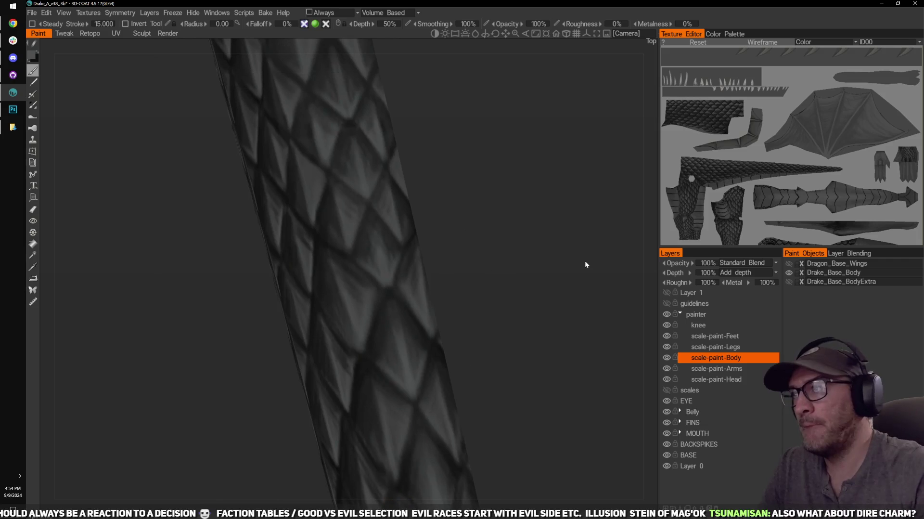
pyautogui.click(667, 293)
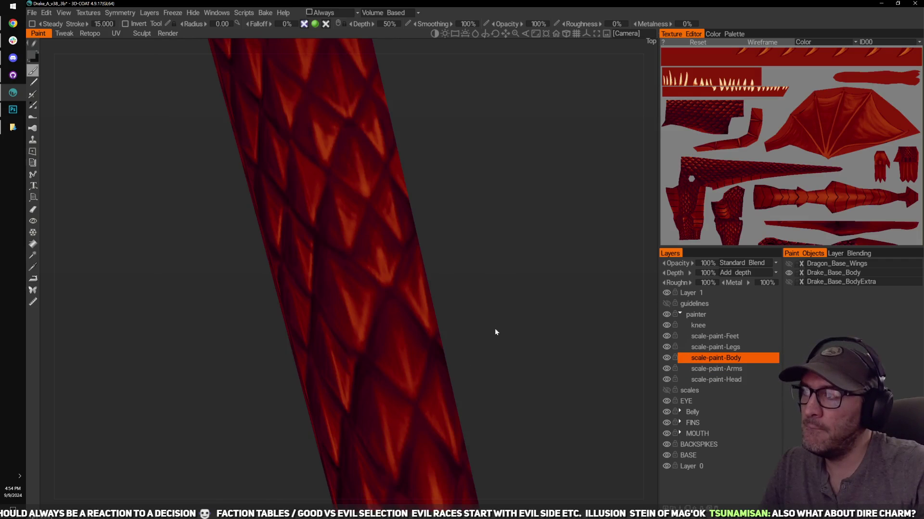
pyautogui.moveTo(495, 332); pyautogui.dragTo(649, 307)
# Step: Hide Layer 1 and deepen the shading on the small centre scale on top of the tail
pyautogui.click(664, 292)
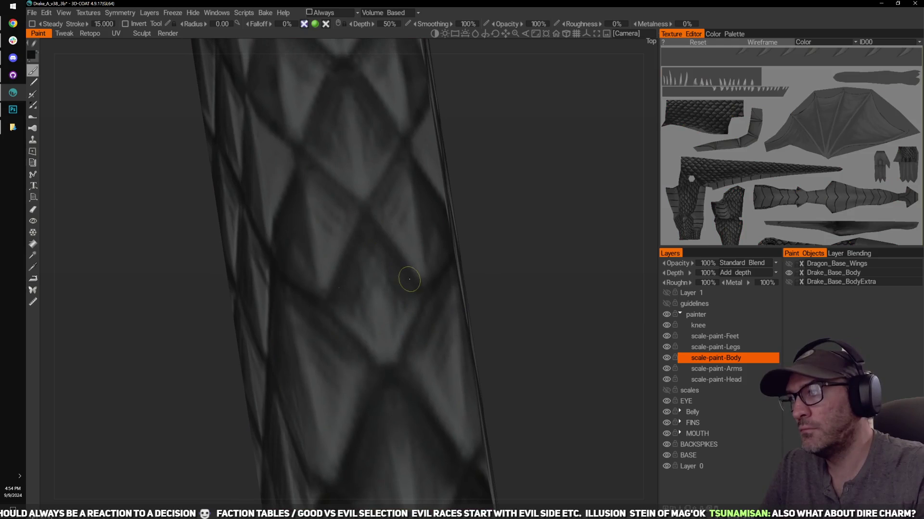
pyautogui.moveTo(518, 261); pyautogui.dragTo(326, 294)
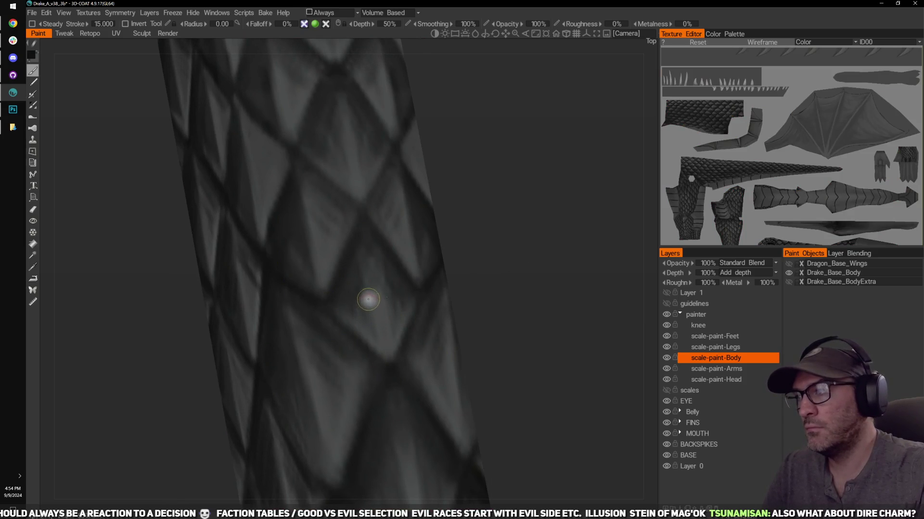
pyautogui.moveTo(363, 305); pyautogui.dragTo(364, 301)
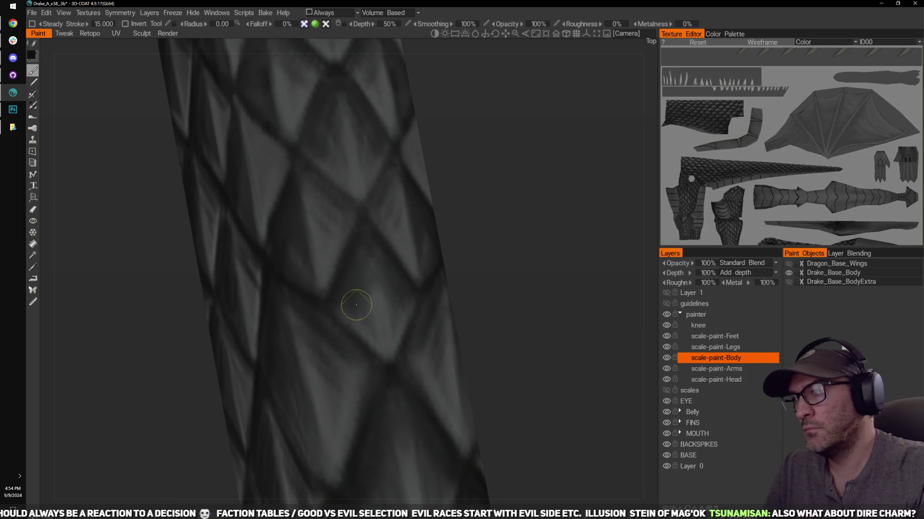
pyautogui.moveTo(511, 204); pyautogui.dragTo(550, 315, button='middle')
pyautogui.moveTo(461, 295); pyautogui.dragTo(463, 222, button='right')
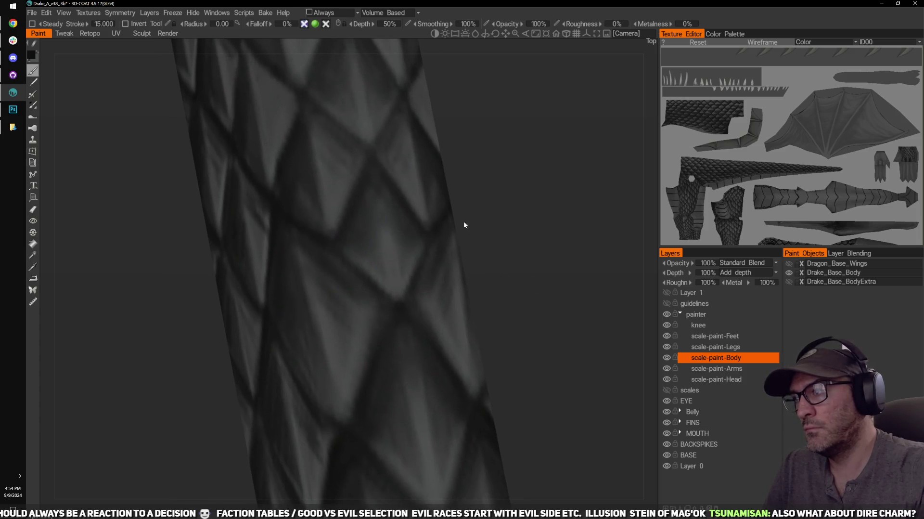
# Step: Refine the dark edge beside the large centre scale on top of the tail
pyautogui.scroll(-5, 513, 231)
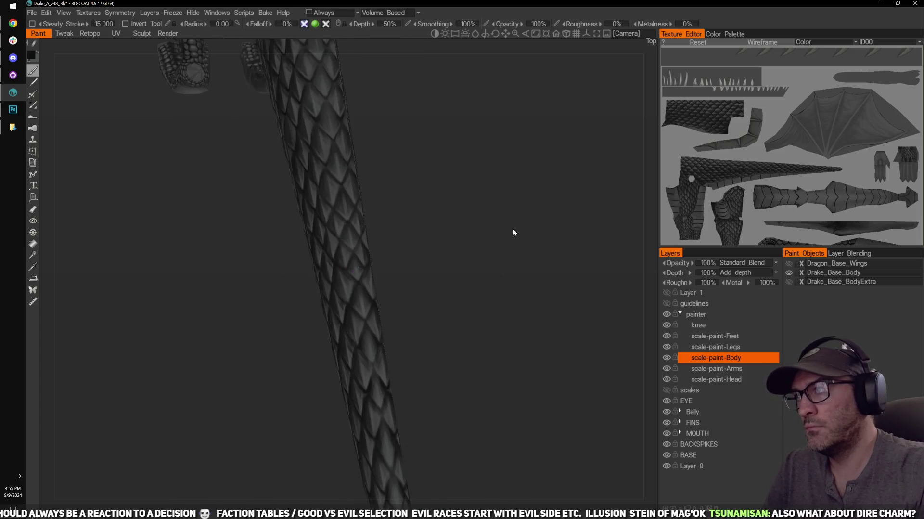
pyautogui.scroll(4, 481, 239)
pyautogui.scroll(-3, 482, 239)
pyautogui.scroll(6, 501, 236)
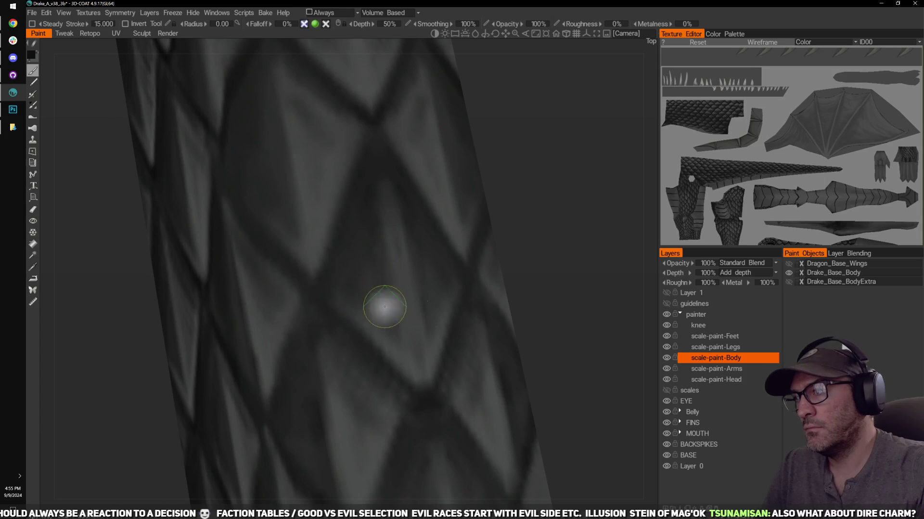
pyautogui.moveTo(330, 279)
pyautogui.mouseDown()
pyautogui.moveTo(365, 175)
pyautogui.moveTo(330, 286)
pyautogui.moveTo(319, 295)
pyautogui.mouseUp()
pyautogui.scroll(-4, 534, 216)
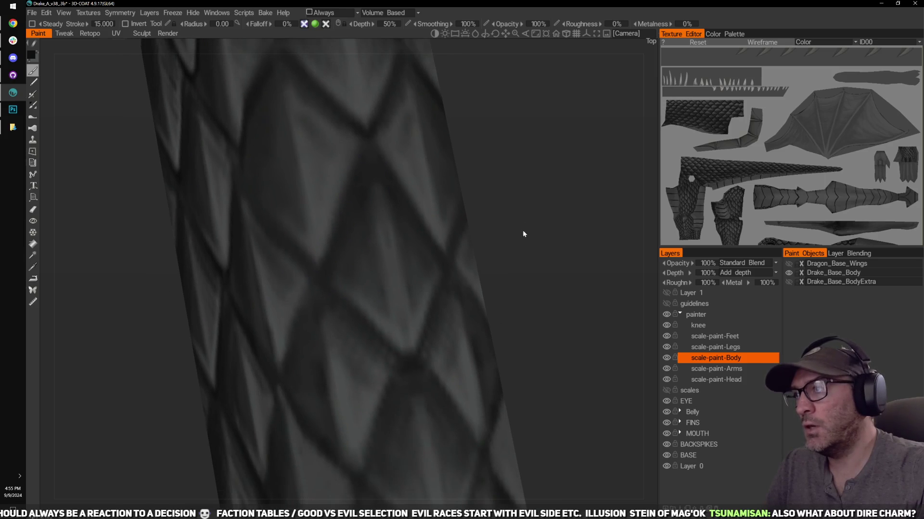
pyautogui.scroll(4, 494, 219)
pyautogui.scroll(-4, 494, 220)
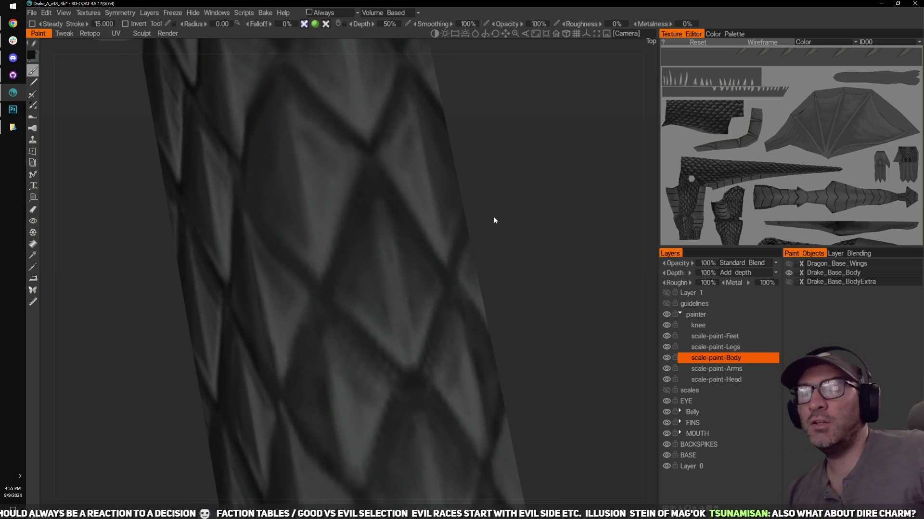
pyautogui.scroll(4, 494, 220)
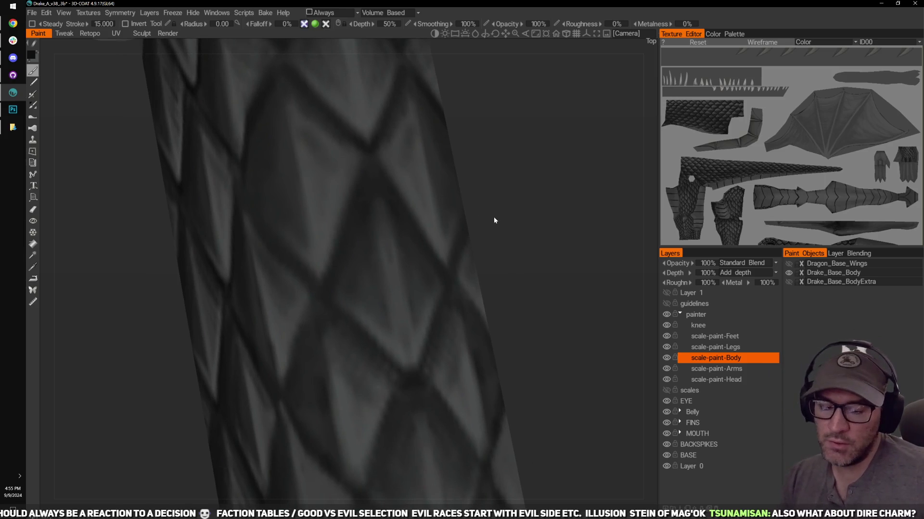
pyautogui.scroll(-4, 494, 220)
pyautogui.scroll(4, 494, 220)
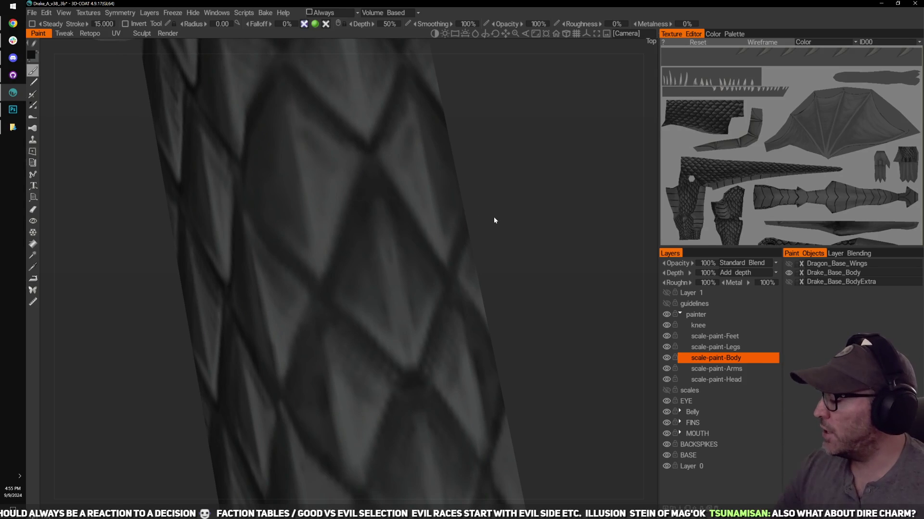
pyautogui.scroll(-4, 494, 219)
pyautogui.scroll(4, 494, 219)
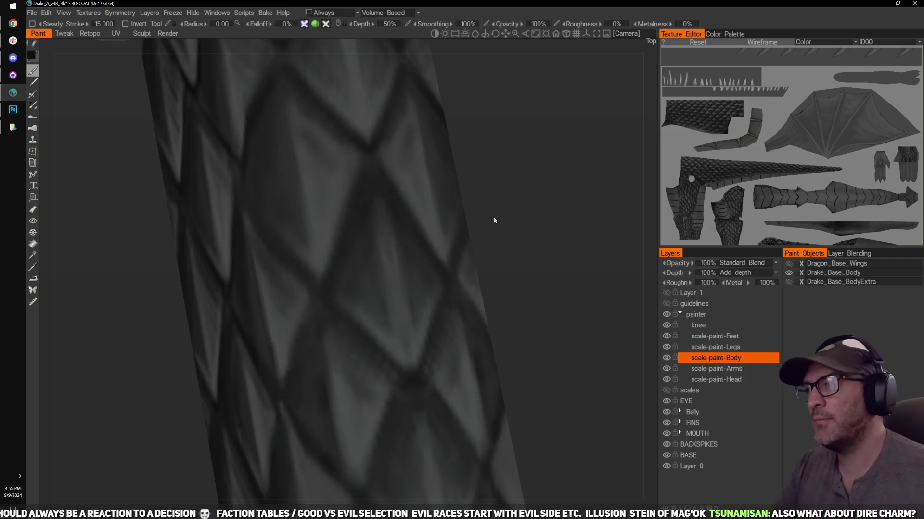
# Step: Examine the grey scales along the top of the tail towards its base for spots needing touch-up
pyautogui.moveTo(569, 195); pyautogui.dragTo(549, 182, button='middle')
pyautogui.moveTo(532, 181); pyautogui.dragTo(509, 175, button='right')
pyautogui.moveTo(509, 175); pyautogui.dragTo(483, 202, button='middle')
pyautogui.moveTo(483, 202); pyautogui.dragTo(568, 200, button='right')
pyautogui.moveTo(529, 201); pyautogui.dragTo(543, 176)
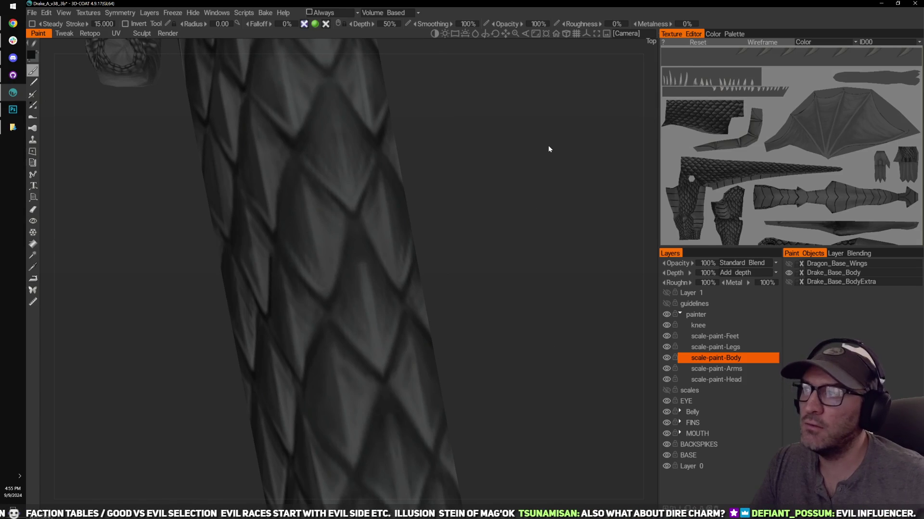
pyautogui.moveTo(365, 214); pyautogui.dragTo(377, 237, button='middle')
pyautogui.moveTo(496, 192); pyautogui.dragTo(535, 159, button='right')
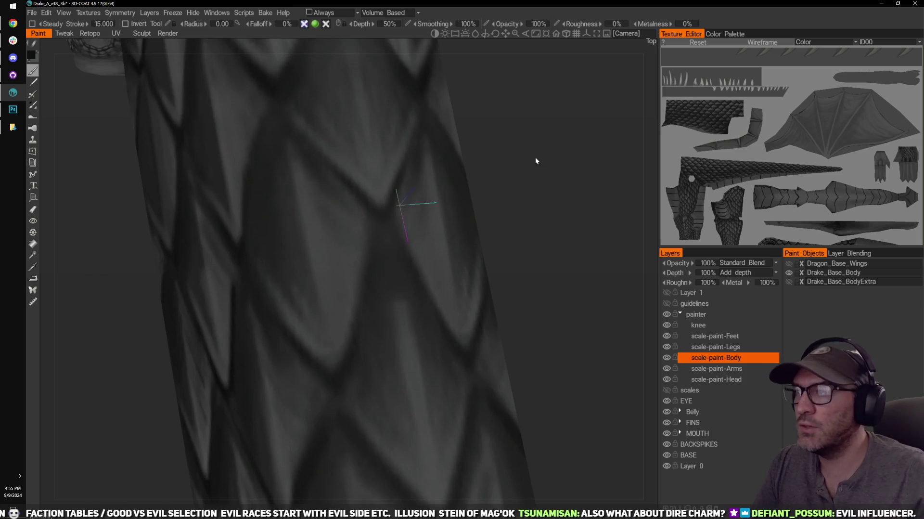
pyautogui.moveTo(535, 159); pyautogui.dragTo(538, 212, button='middle')
pyautogui.scroll(-6, 538, 211)
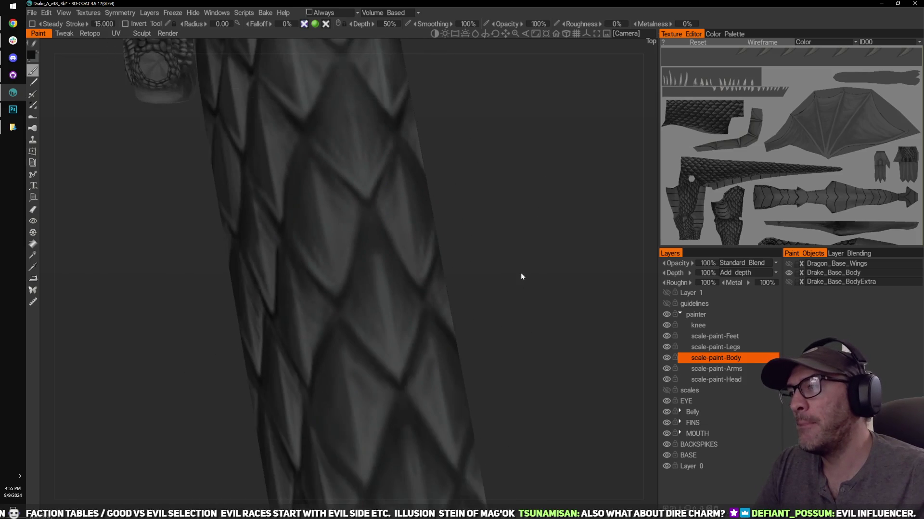
# Step: Repaint the edge of a scale on the side of the tail, blending its outer edge into the neighbouring scale
pyautogui.scroll(8, 492, 215)
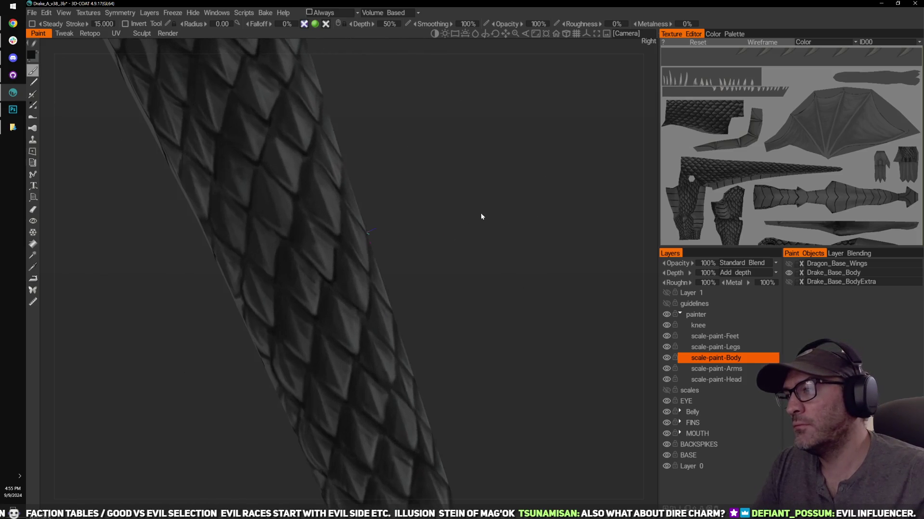
pyautogui.scroll(-3, 506, 212)
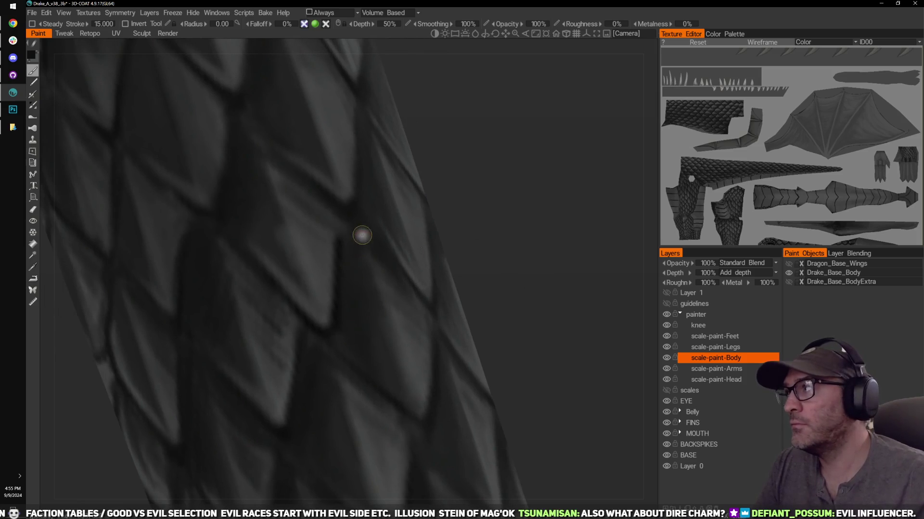
pyautogui.moveTo(346, 233); pyautogui.dragTo(334, 319)
pyautogui.press('v')
pyautogui.moveTo(336, 255); pyautogui.dragTo(326, 307)
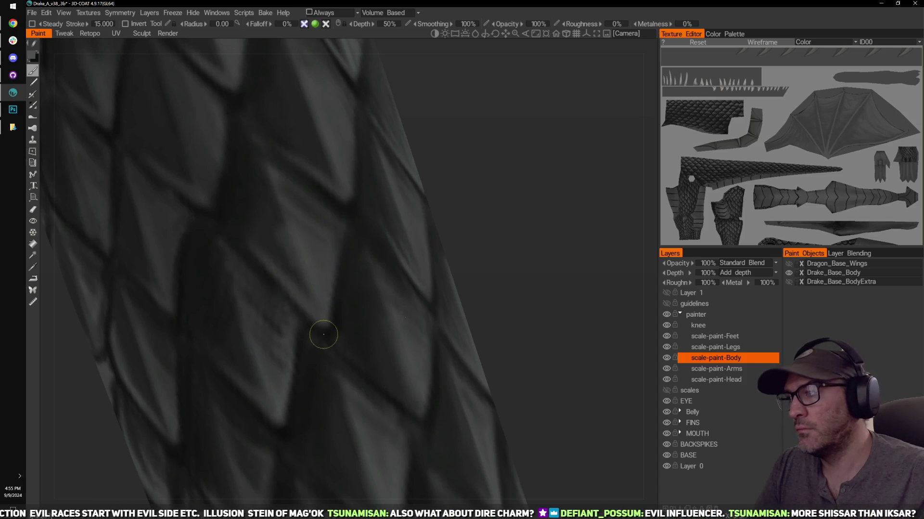
# Step: Examine the grey scales along the top and side of the tail from several angles for spots needing touch-up
pyautogui.scroll(-6, 528, 230)
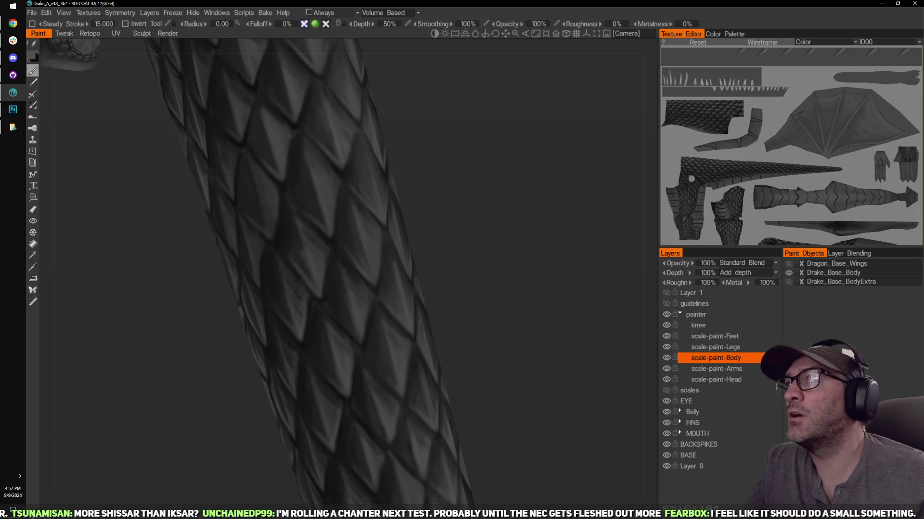
pyautogui.hotkey('alt', 'Tab')
pyautogui.click(517, 131)
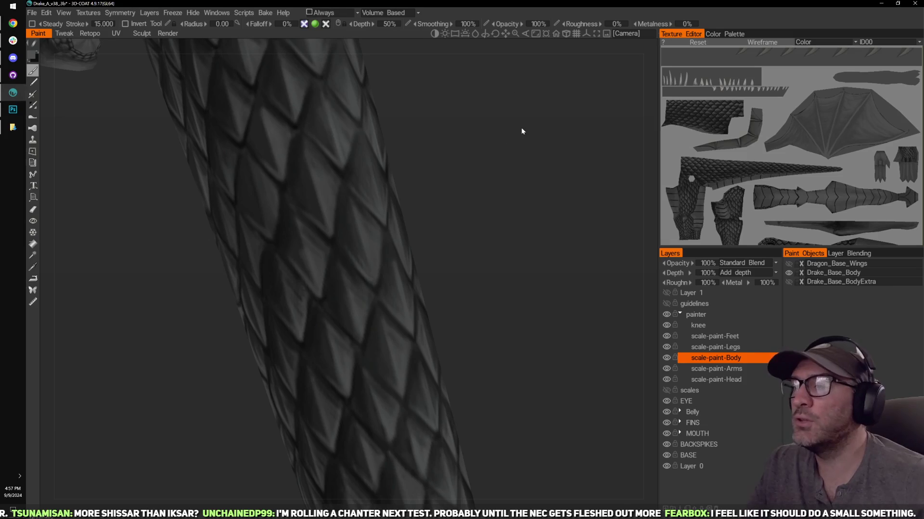
pyautogui.moveTo(537, 314); pyautogui.dragTo(541, 294)
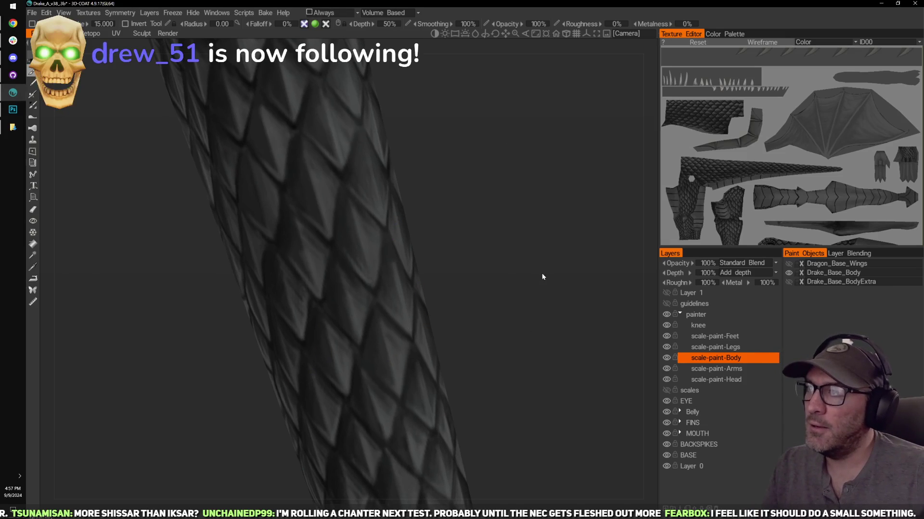
pyautogui.moveTo(542, 272); pyautogui.dragTo(509, 252, button='right')
pyautogui.moveTo(508, 252); pyautogui.dragTo(497, 234)
pyautogui.moveTo(497, 233); pyautogui.dragTo(568, 206, button='right')
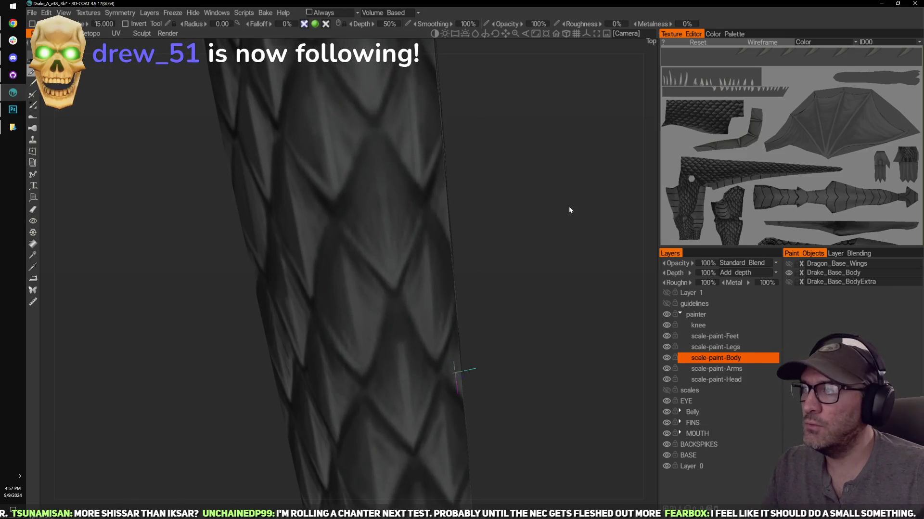
pyautogui.moveTo(569, 207); pyautogui.dragTo(507, 269, button='middle')
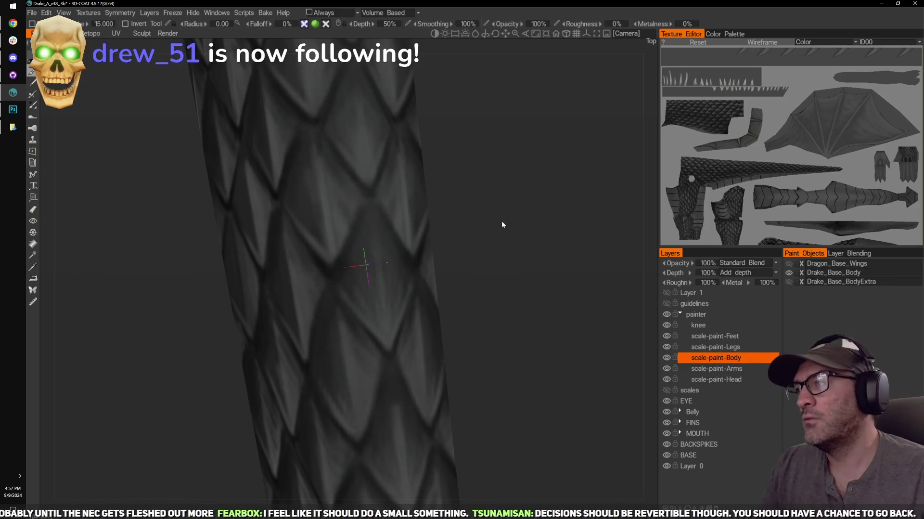
pyautogui.moveTo(501, 223); pyautogui.dragTo(462, 262, button='right')
pyautogui.moveTo(384, 288); pyautogui.dragTo(343, 281, button='right')
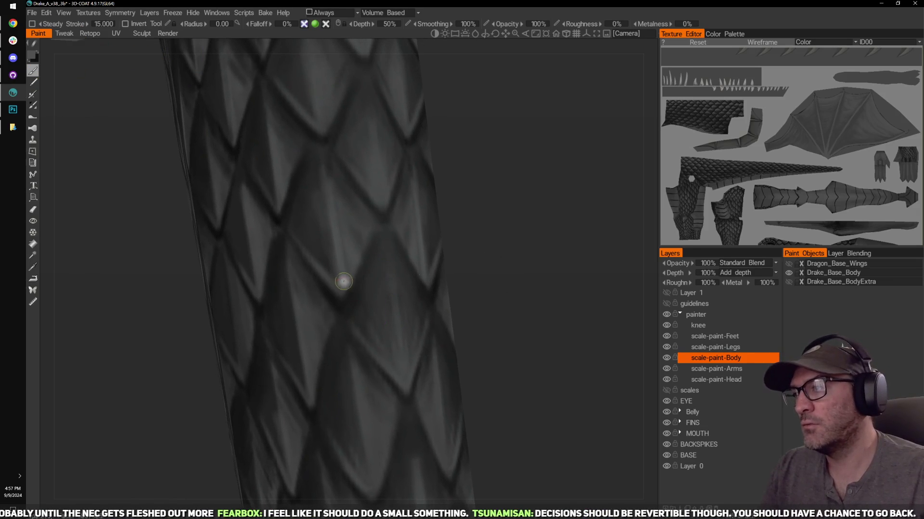
pyautogui.moveTo(522, 244); pyautogui.dragTo(372, 277, button='right')
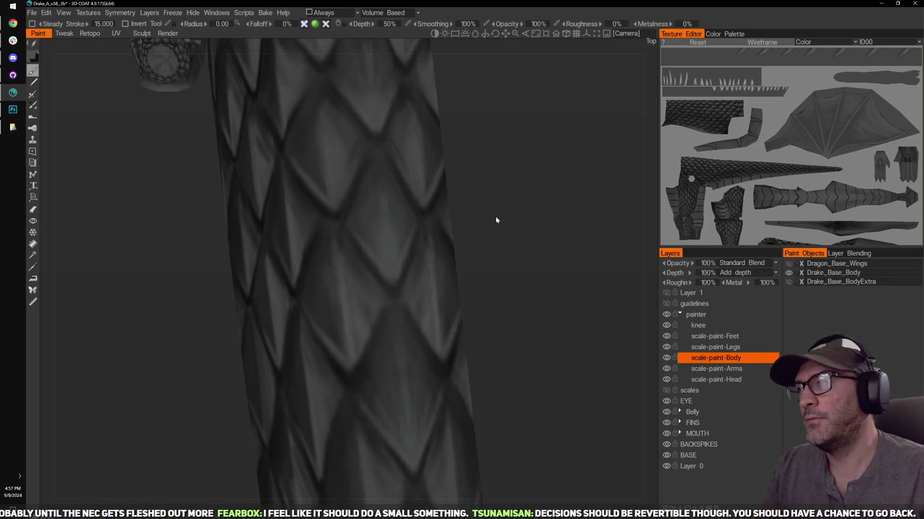
pyautogui.moveTo(497, 220); pyautogui.dragTo(539, 222, button='right')
pyautogui.moveTo(405, 181); pyautogui.dragTo(549, 148, button='right')
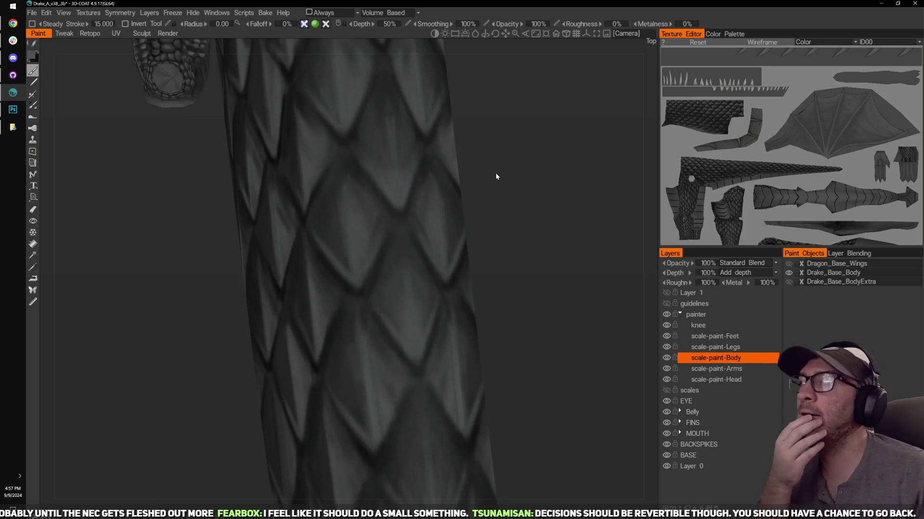
pyautogui.moveTo(549, 384); pyautogui.dragTo(488, 324, button='right')
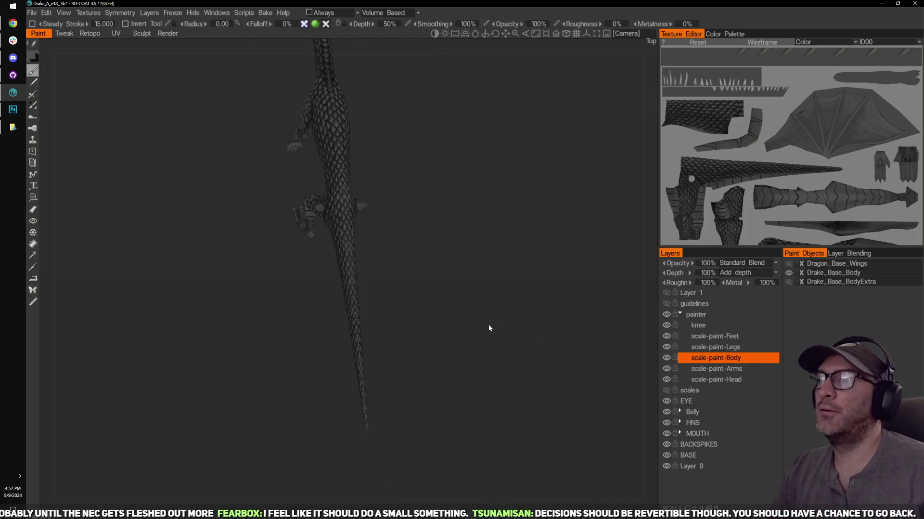
# Step: Delete the outdated Layer 1 and send all the layers to Photoshop for external editing
pyautogui.moveTo(489, 324); pyautogui.dragTo(516, 278)
pyautogui.click(700, 293)
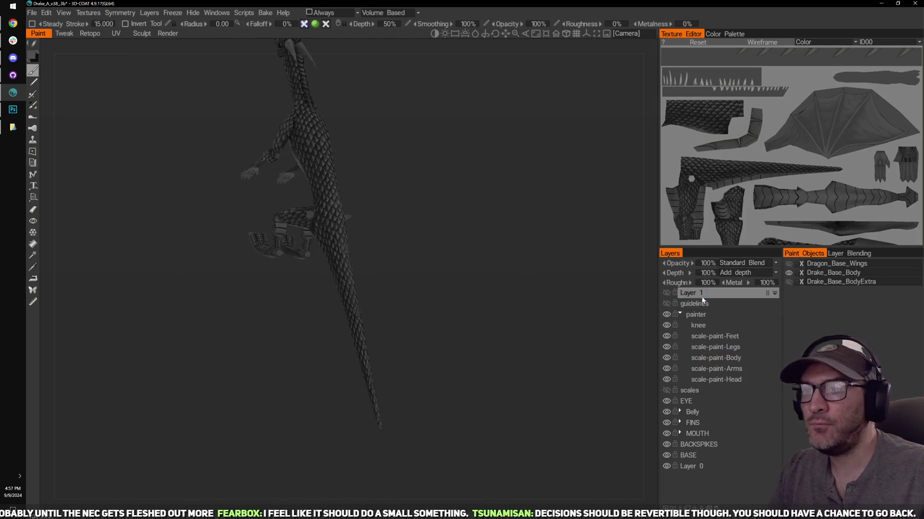
pyautogui.click(717, 507)
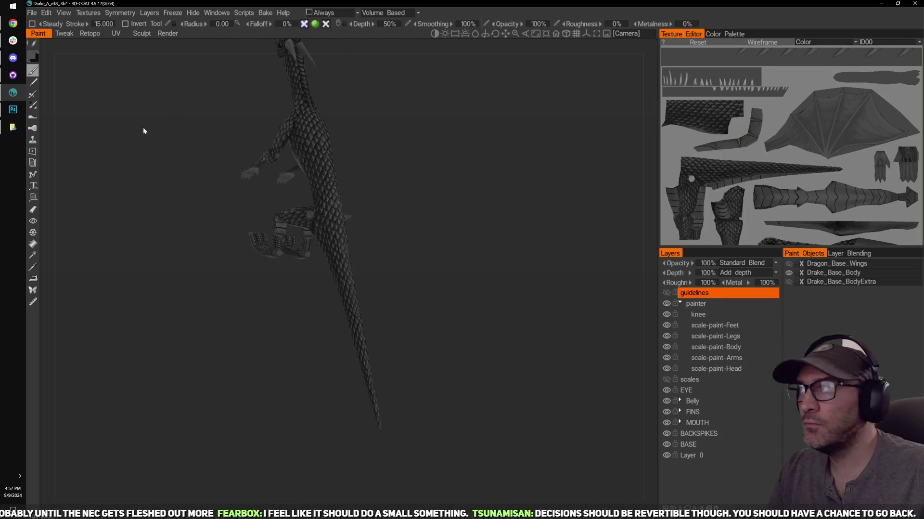
pyautogui.click(44, 13)
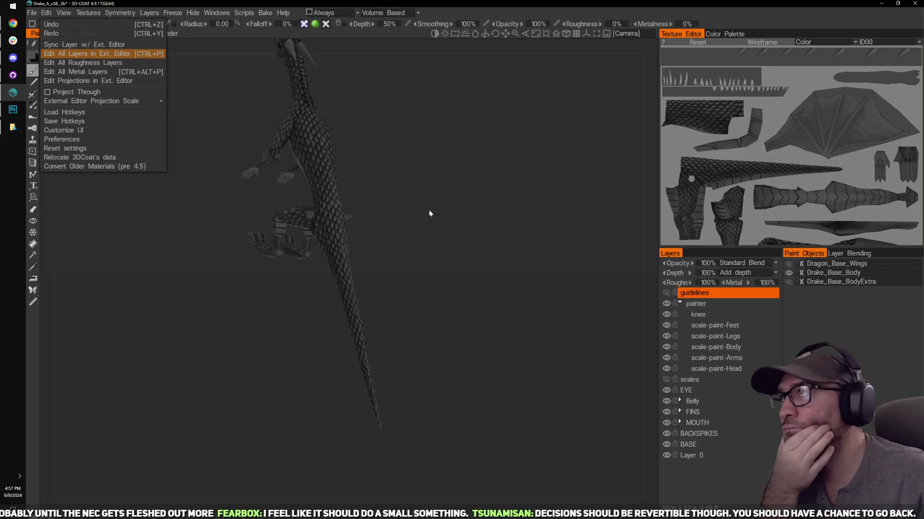
pyautogui.press('Return')
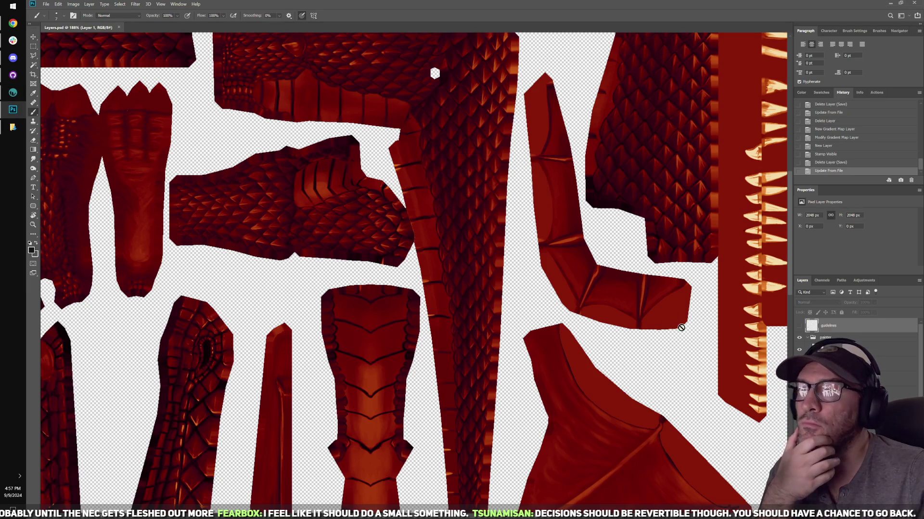
# Step: Add a gradient map adjustment layer above guidelines using the last preset, the dark red to orange gradient
pyautogui.click(852, 287)
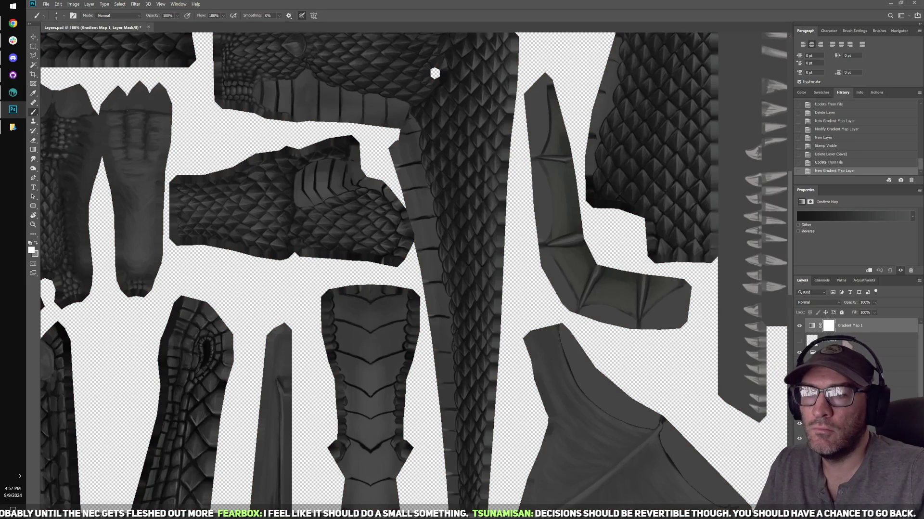
pyautogui.click(848, 216)
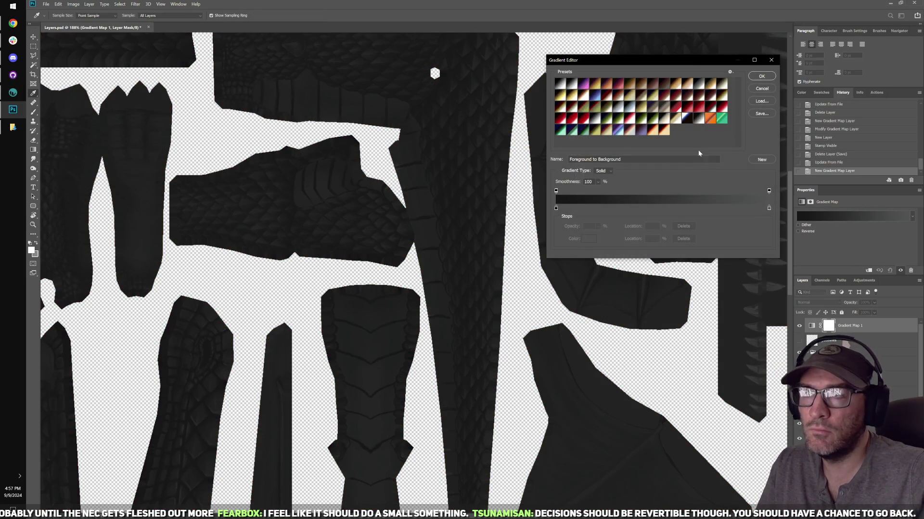
pyautogui.click(664, 134)
pyautogui.click(762, 76)
pyautogui.press('b')
# Step: Stamp the gradient-mapped result onto a new Layer 1, delete the gradient map layer, save, and switch back to 3D-Coat
pyautogui.hotkey('ctrl', 'shift', 'alt', 'n')
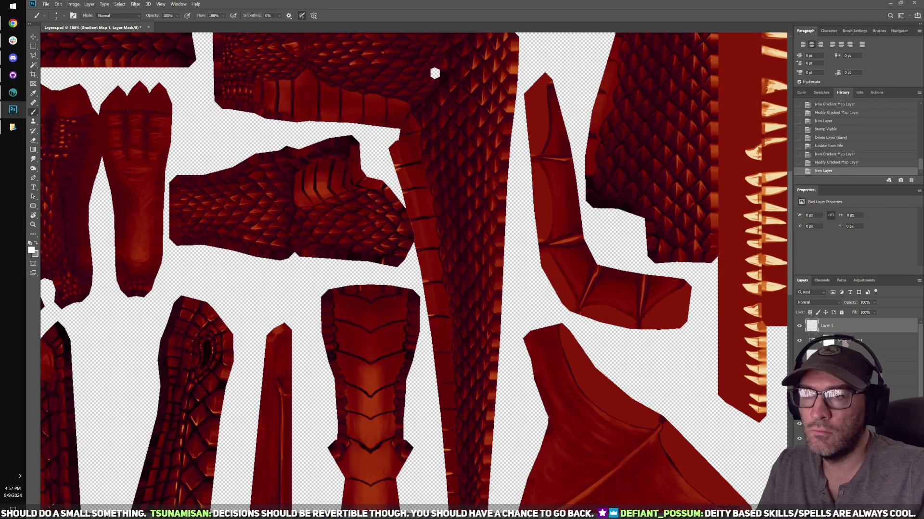
pyautogui.hotkey('ctrl', 'shift', 'alt', 'e')
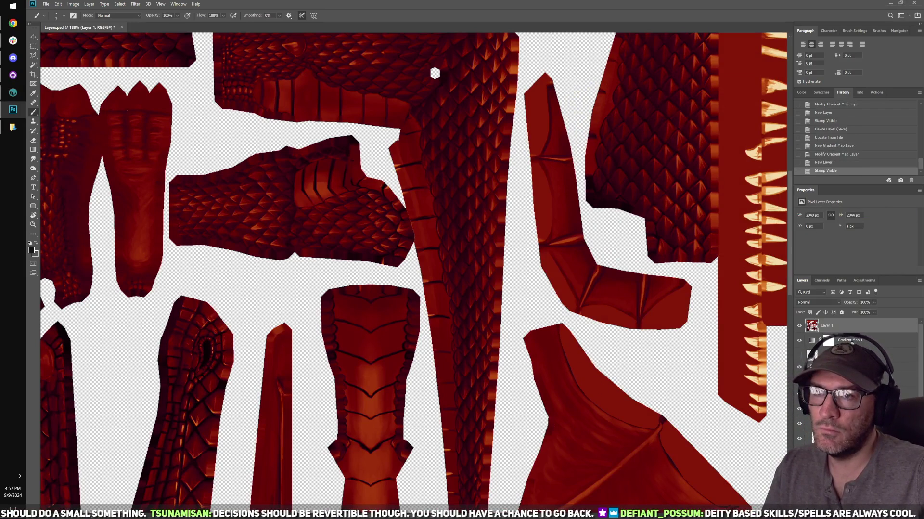
pyautogui.press('Delete')
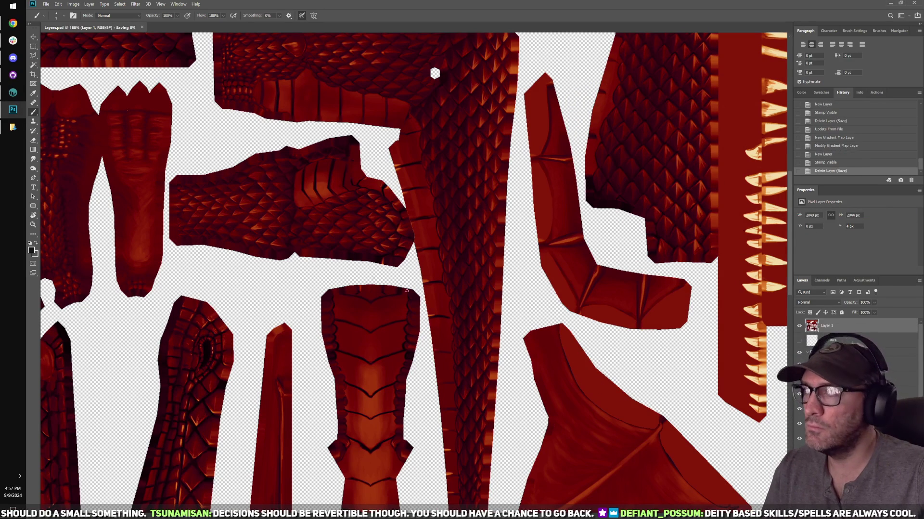
pyautogui.click(13, 92)
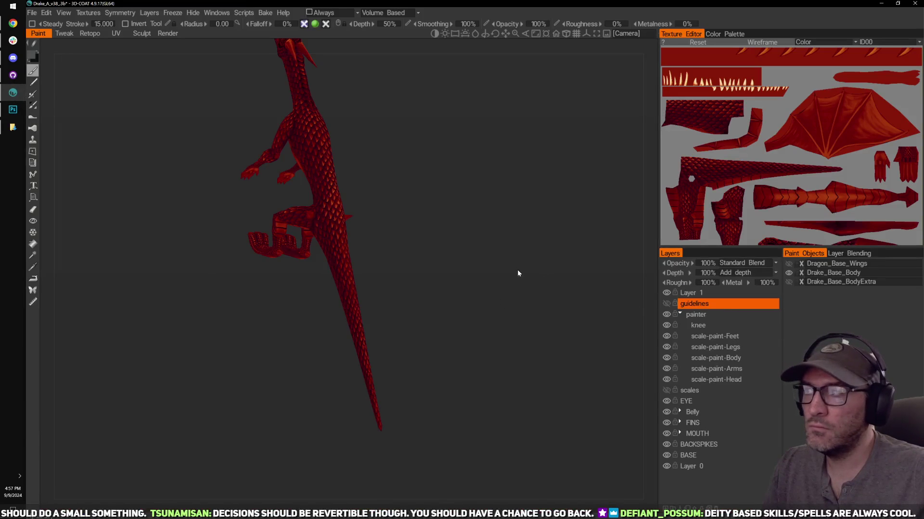
# Step: Examine the updated red version on the drake's body and along the tail to its tip for overly bright highlights
pyautogui.moveTo(518, 270); pyautogui.dragTo(515, 199)
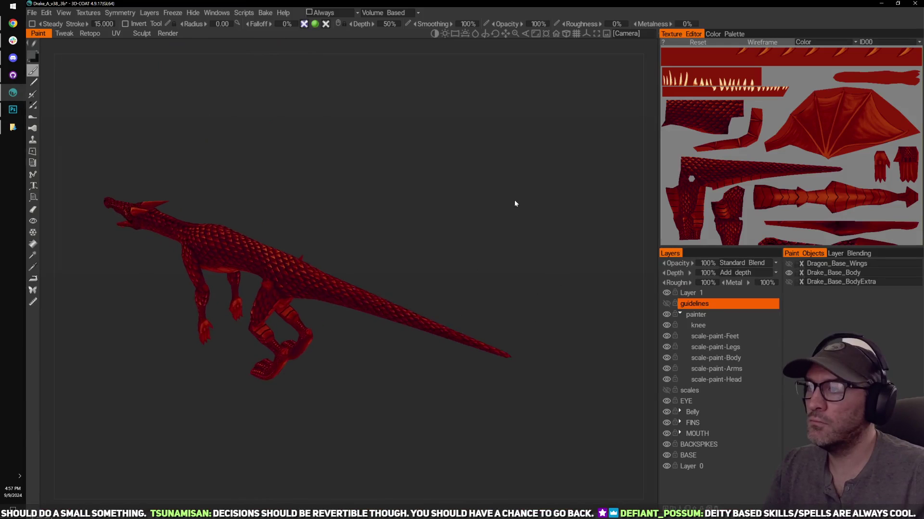
pyautogui.moveTo(514, 199); pyautogui.dragTo(527, 243, button='right')
pyautogui.moveTo(526, 244); pyautogui.dragTo(515, 236)
pyautogui.moveTo(504, 268); pyautogui.dragTo(491, 285)
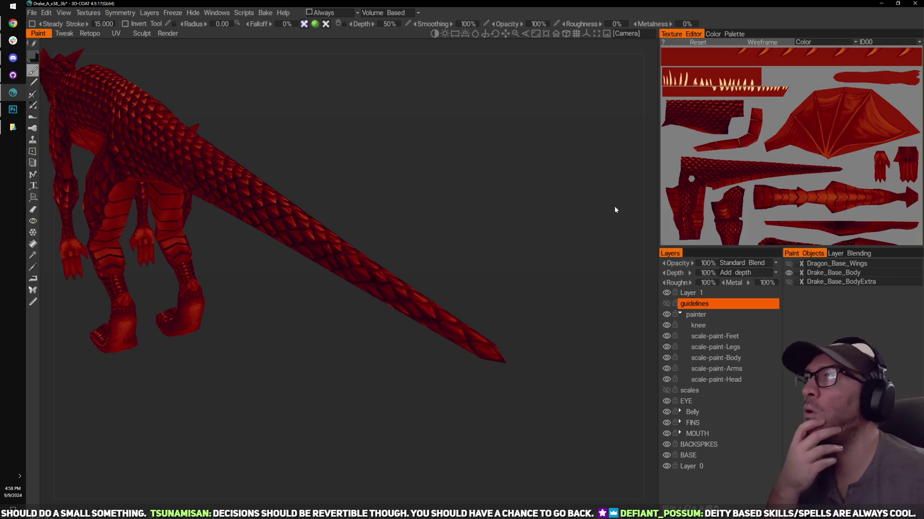
pyautogui.moveTo(444, 189)
pyautogui.mouseDown()
pyautogui.moveTo(436, 185)
pyautogui.moveTo(456, 180)
pyautogui.mouseUp()
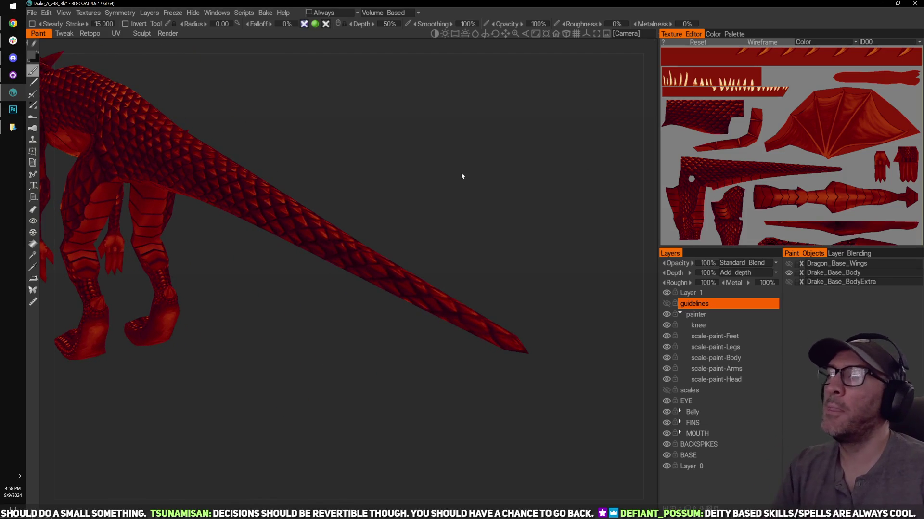
pyautogui.moveTo(462, 177); pyautogui.dragTo(555, 222)
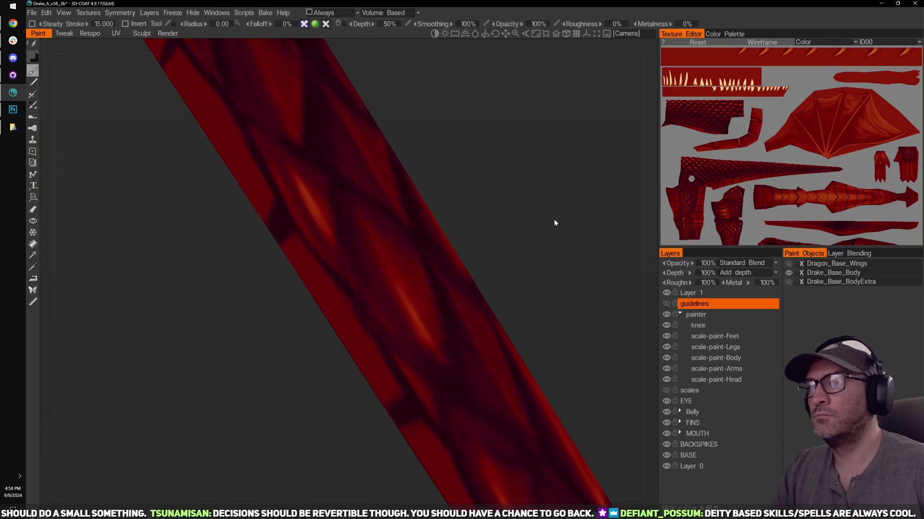
# Step: Hide Layer 1, activate scale-paint-Body and tone down the bright highlights on the side scales of the narrow tail end
pyautogui.click(714, 361)
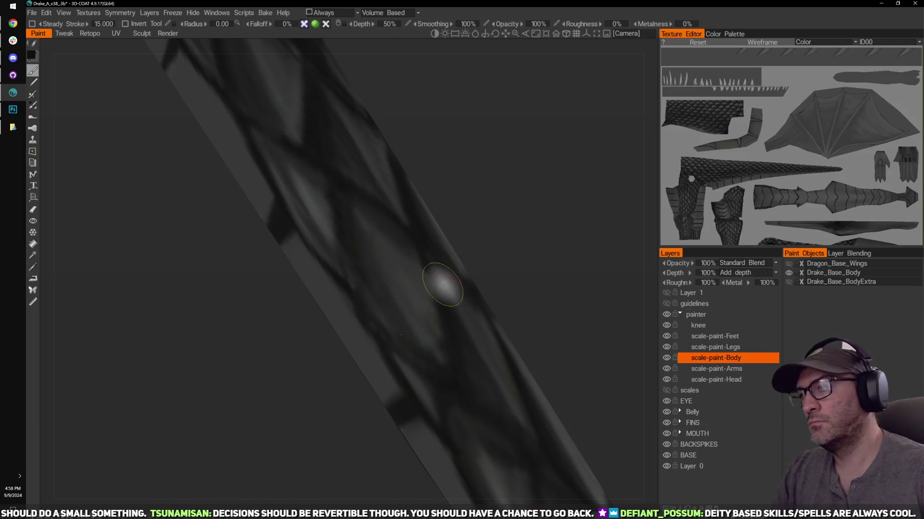
pyautogui.moveTo(459, 280); pyautogui.dragTo(472, 294, button='middle')
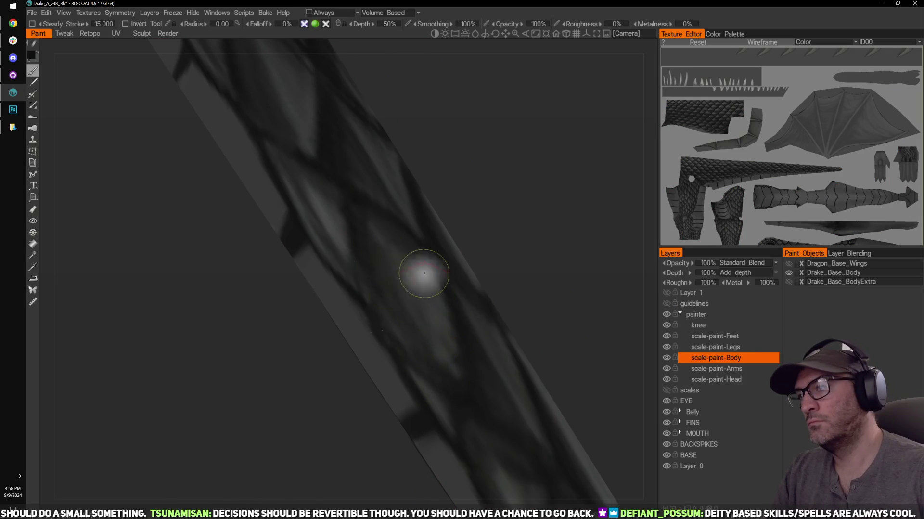
pyautogui.keyDown('alt'); pyautogui.moveTo(423, 274); pyautogui.dragTo(433, 319); pyautogui.keyUp('alt')
pyautogui.press('v')
pyautogui.moveTo(430, 332); pyautogui.dragTo(371, 269, button='right')
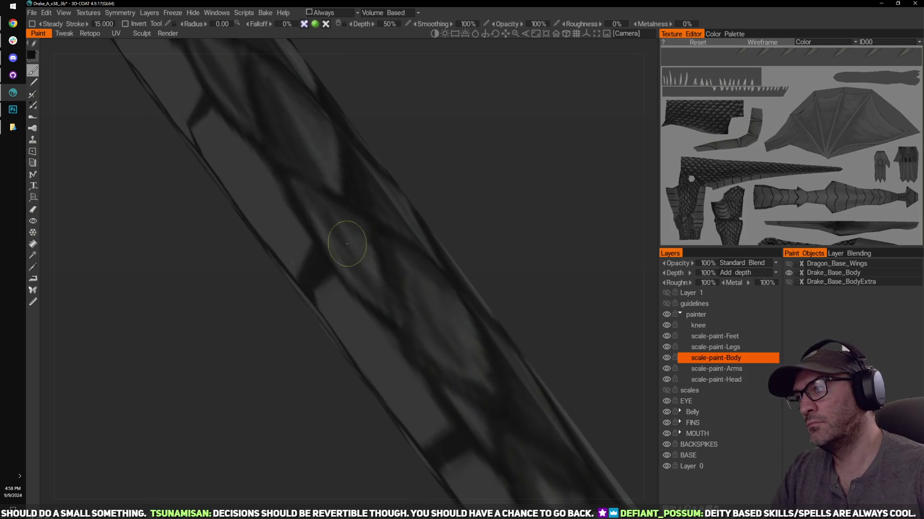
pyautogui.moveTo(334, 211); pyautogui.dragTo(546, 268, button='right')
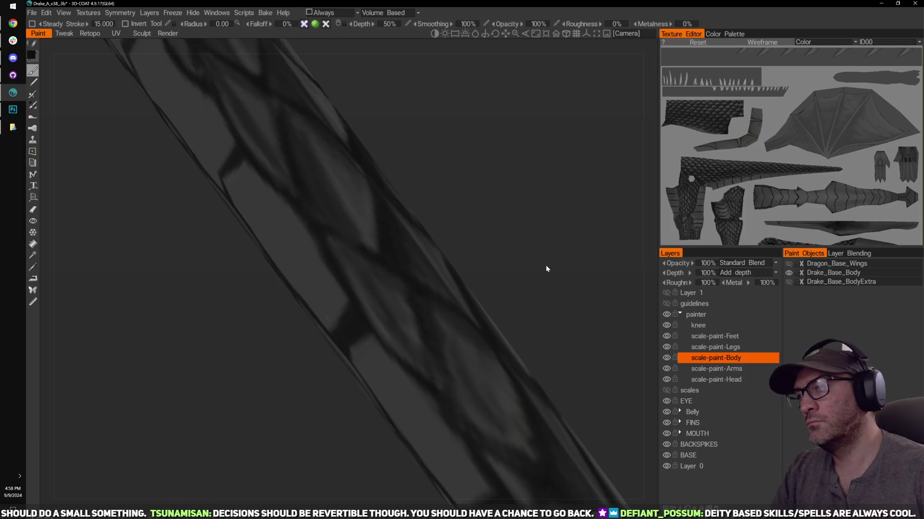
# Step: Check the tail scales against the red Layer 1, hide it again and darken the highlight on the next scale beside the belly plates
pyautogui.click(665, 292)
pyautogui.moveTo(587, 311); pyautogui.dragTo(648, 304, button='right')
pyautogui.click(667, 292)
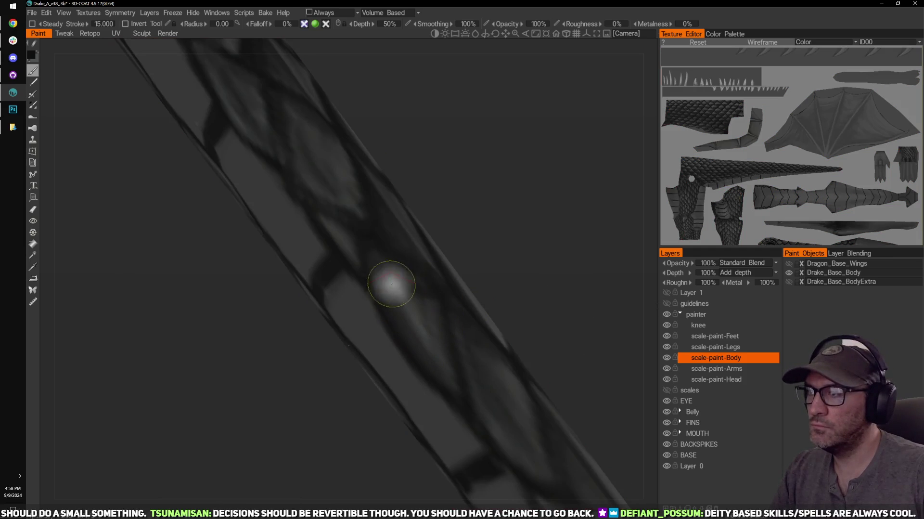
pyautogui.moveTo(391, 285); pyautogui.dragTo(414, 323)
pyautogui.press('v')
pyautogui.moveTo(379, 265); pyautogui.dragTo(423, 351)
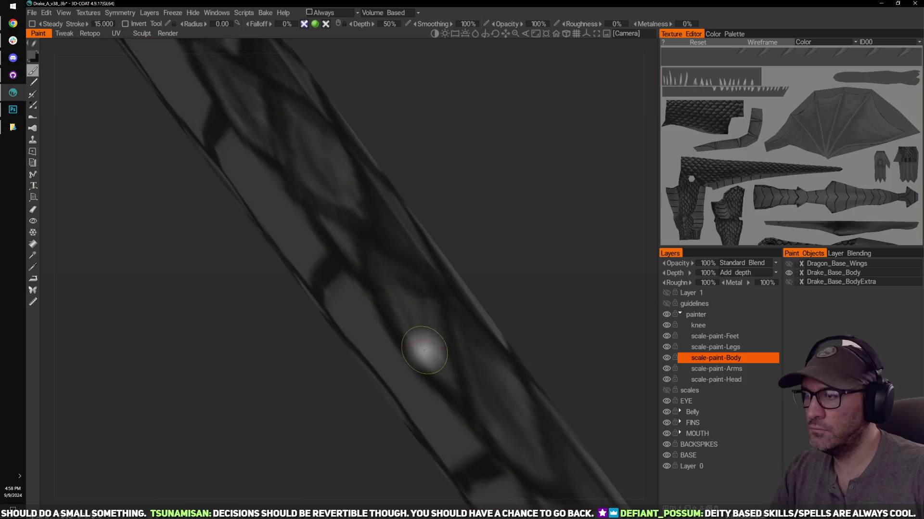
pyautogui.moveTo(548, 323); pyautogui.dragTo(463, 212, button='middle')
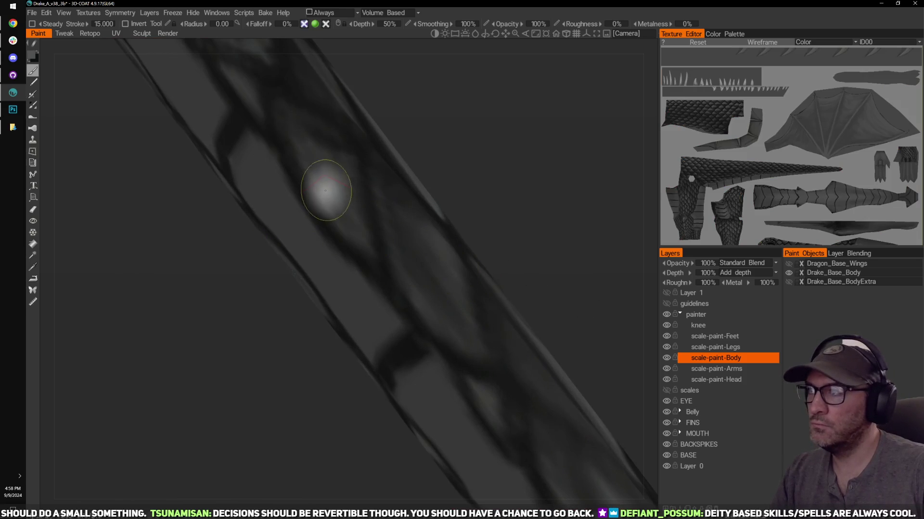
# Step: Inspect the scales farther up the side of the tail in grey, and show Layer 1 to examine their red version
pyautogui.moveTo(550, 272); pyautogui.dragTo(510, 269, button='right')
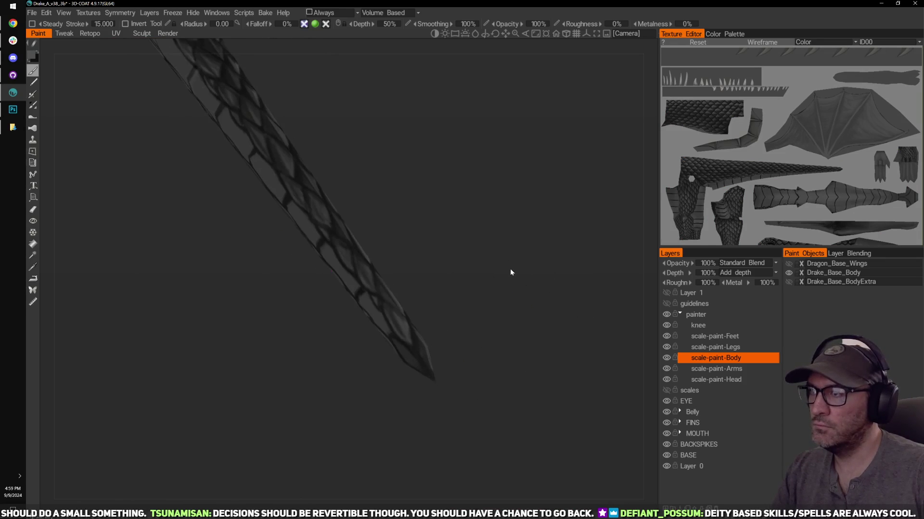
pyautogui.moveTo(510, 269); pyautogui.dragTo(499, 277)
pyautogui.moveTo(458, 249); pyautogui.dragTo(483, 216, button='right')
pyautogui.moveTo(435, 158); pyautogui.dragTo(462, 214, button='middle')
pyautogui.moveTo(461, 210); pyautogui.dragTo(457, 199, button='right')
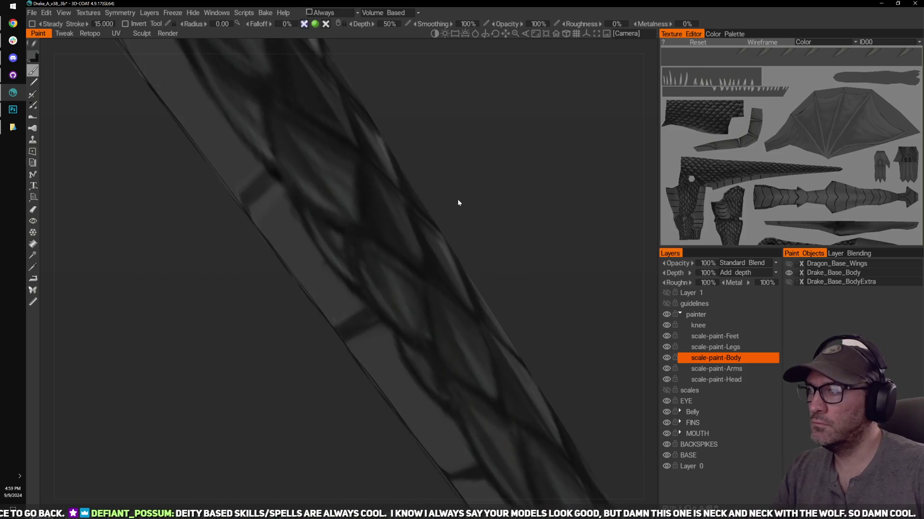
pyautogui.moveTo(572, 208); pyautogui.dragTo(588, 236, button='middle')
pyautogui.click(666, 292)
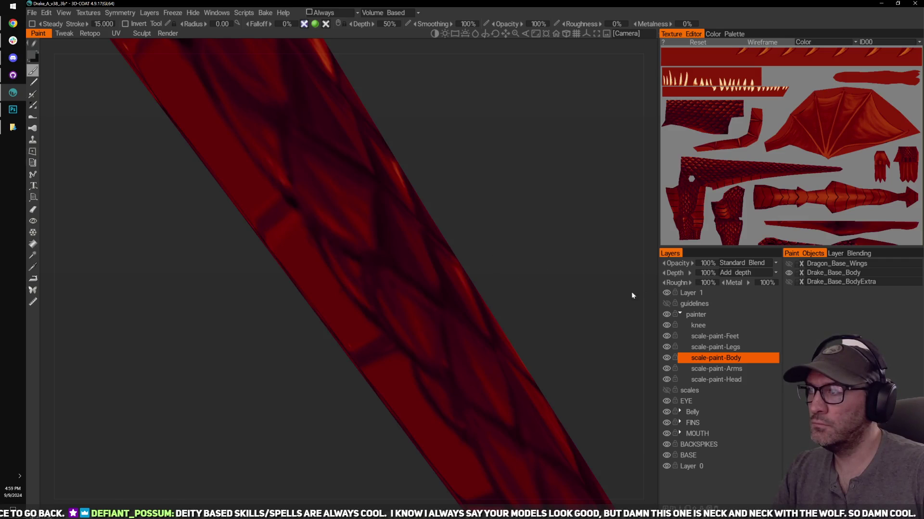
pyautogui.moveTo(631, 290); pyautogui.dragTo(551, 203, button='right')
pyautogui.press('v')
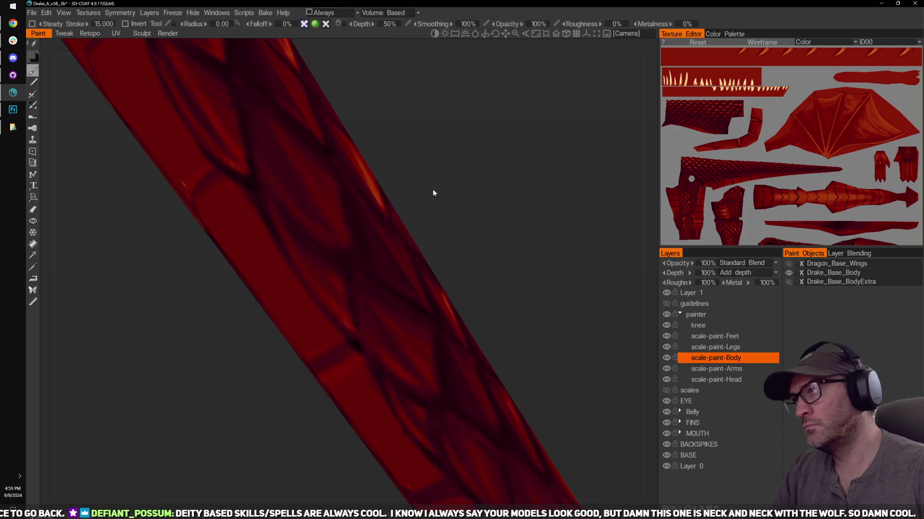
pyautogui.moveTo(437, 110); pyautogui.dragTo(505, 221, button='middle')
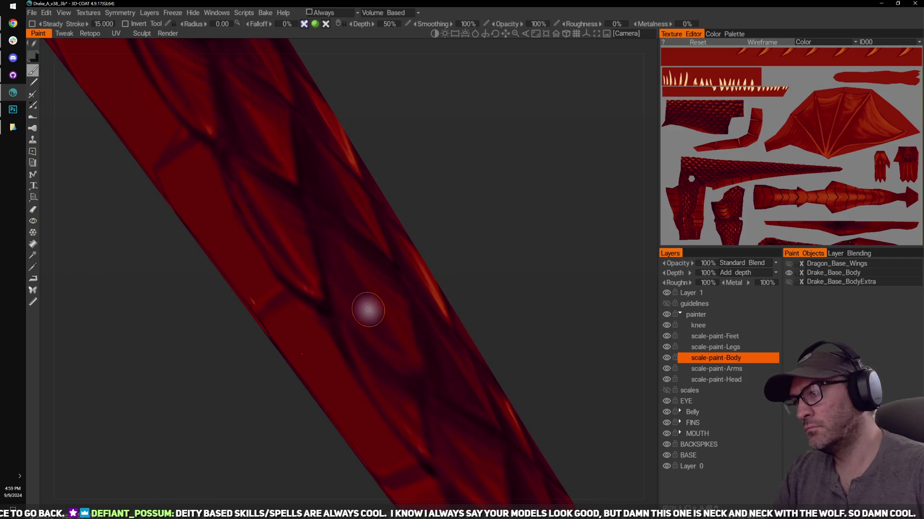
# Step: Examine the red version of the side scales from the narrow part of the tail up toward its thicker end
pyautogui.moveTo(393, 227); pyautogui.dragTo(424, 279, button='middle')
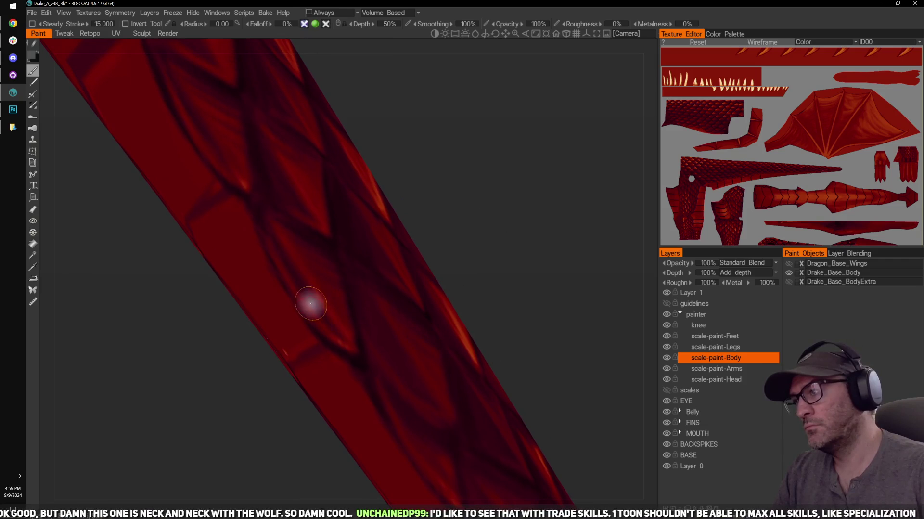
pyautogui.moveTo(340, 320); pyautogui.dragTo(418, 236, button='right')
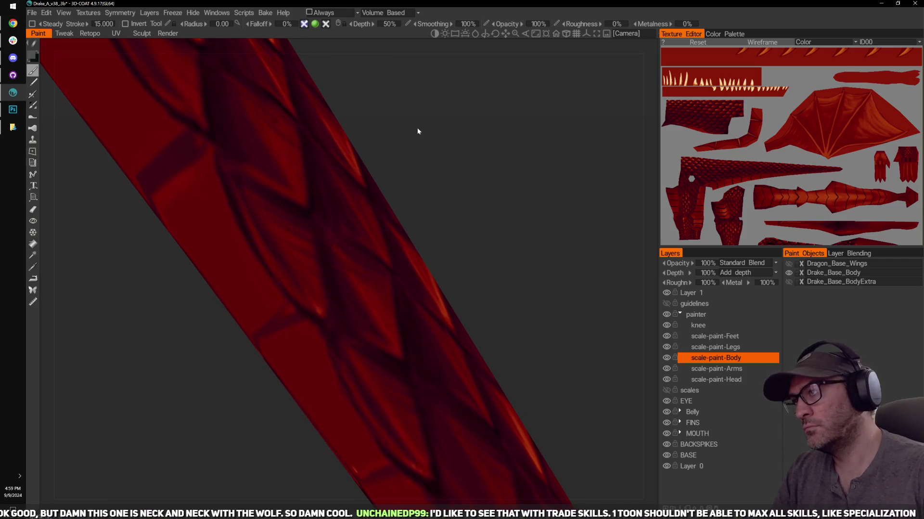
pyautogui.moveTo(417, 127); pyautogui.dragTo(337, 303, button='right')
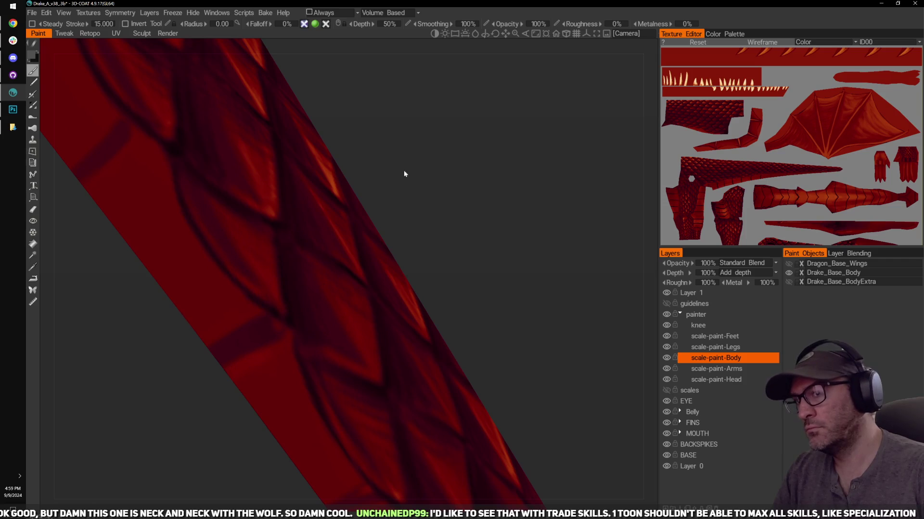
pyautogui.moveTo(403, 169)
pyautogui.mouseDown(button='middle')
pyautogui.moveTo(435, 184)
pyautogui.moveTo(510, 262)
pyautogui.mouseUp(button='middle')
pyautogui.moveTo(355, 162); pyautogui.dragTo(407, 231, button='middle')
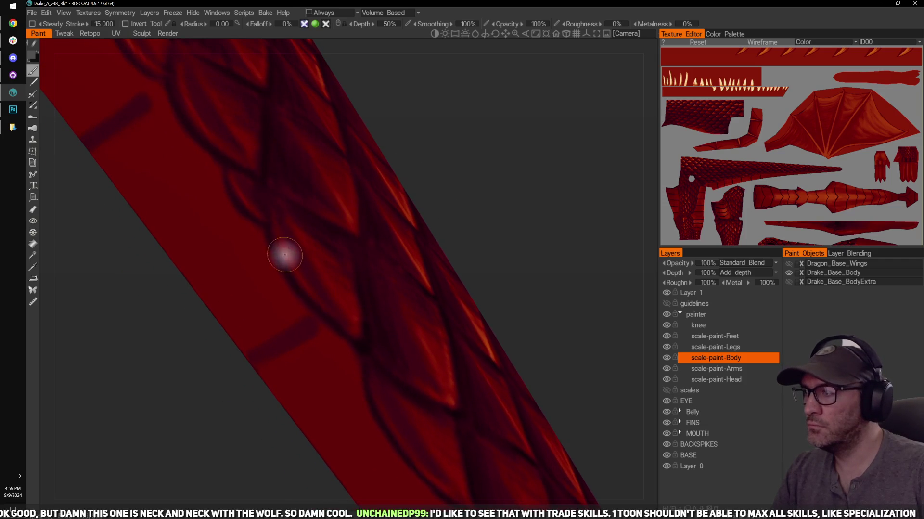
pyautogui.moveTo(417, 72); pyautogui.dragTo(508, 215, button='middle')
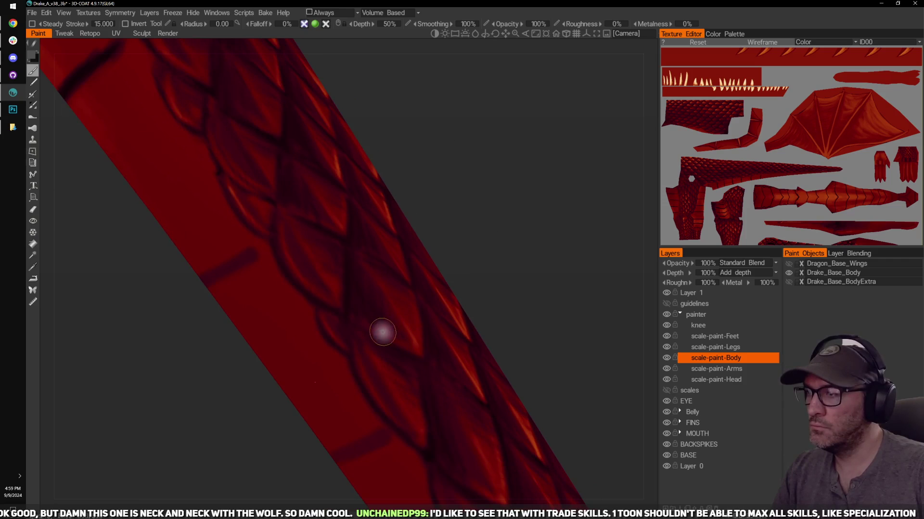
pyautogui.moveTo(382, 330); pyautogui.dragTo(495, 214, button='right')
pyautogui.moveTo(417, 204); pyautogui.dragTo(326, 282, button='right')
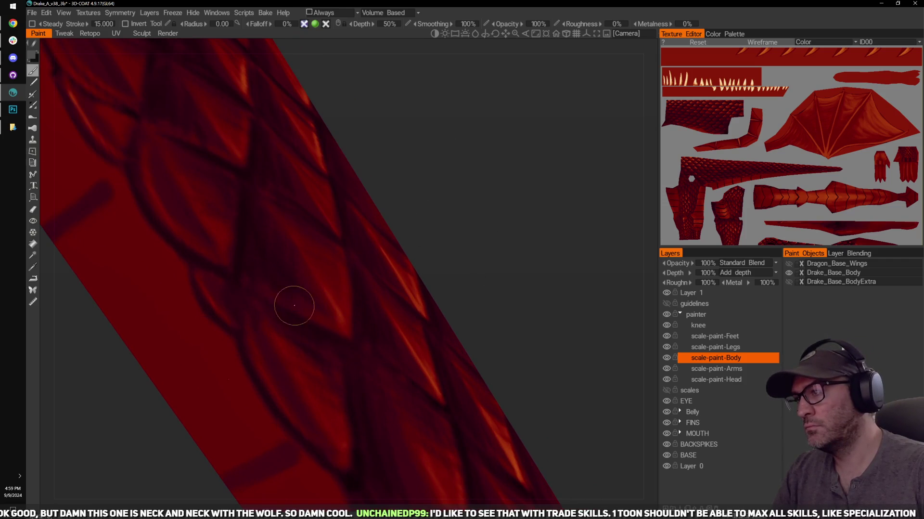
pyautogui.moveTo(420, 143); pyautogui.dragTo(463, 216, button='right')
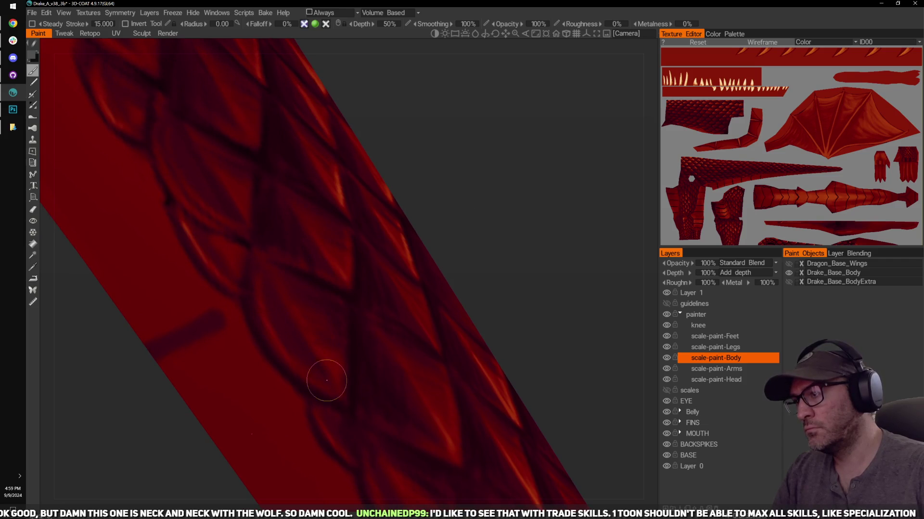
pyautogui.moveTo(483, 146); pyautogui.dragTo(567, 285, button='middle')
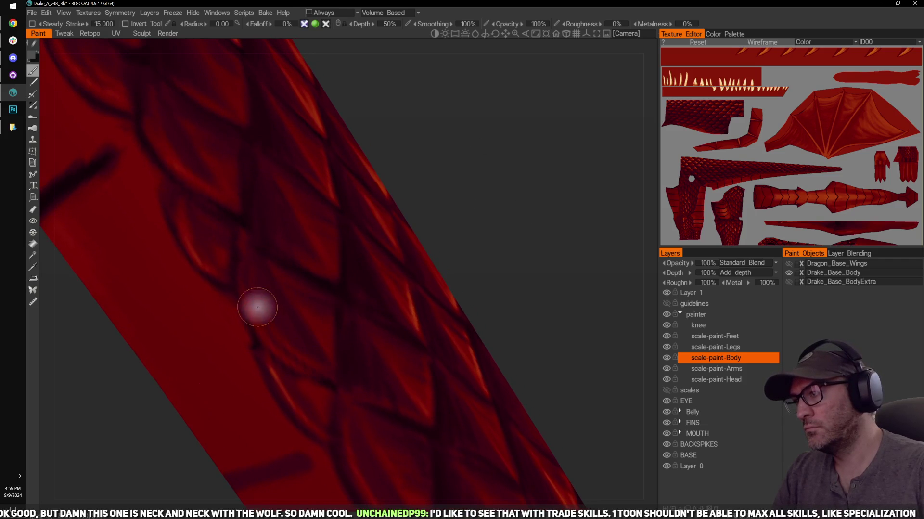
pyautogui.moveTo(268, 315); pyautogui.dragTo(471, 205, button='right')
pyautogui.moveTo(471, 206); pyautogui.dragTo(539, 274, button='middle')
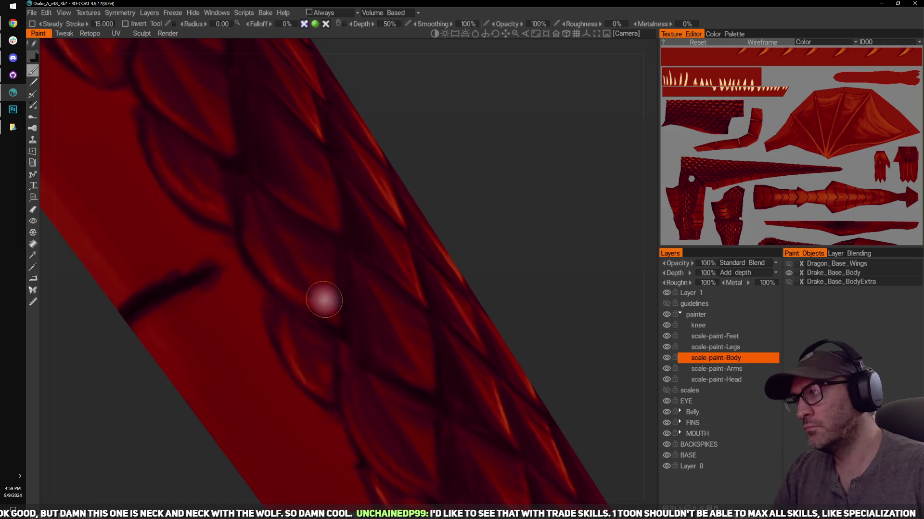
pyautogui.moveTo(385, 126); pyautogui.dragTo(495, 233, button='middle')
pyautogui.moveTo(458, 119); pyautogui.dragTo(351, 233, button='right')
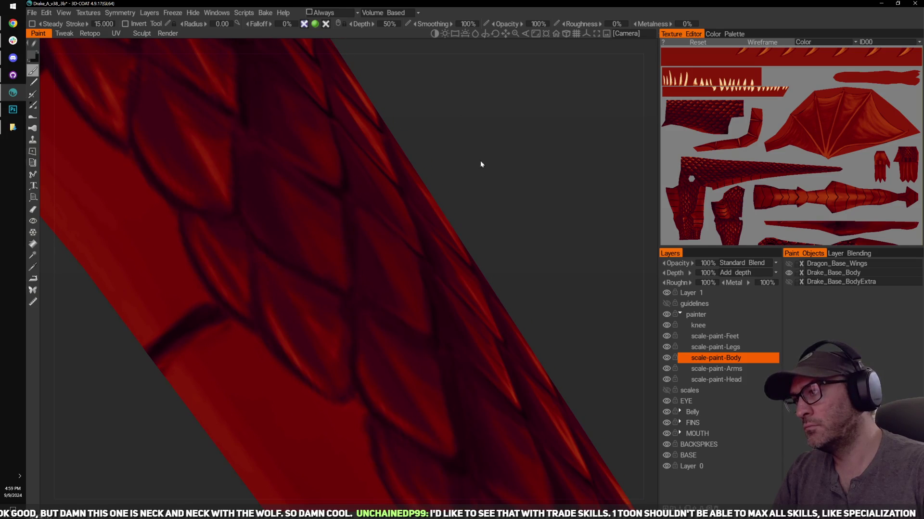
pyautogui.moveTo(480, 162); pyautogui.dragTo(572, 250, button='right')
# Step: Hide Layer 1 and darken the shadowed side of a scale near the belly plates on the thicker part of the tail
pyautogui.click(667, 292)
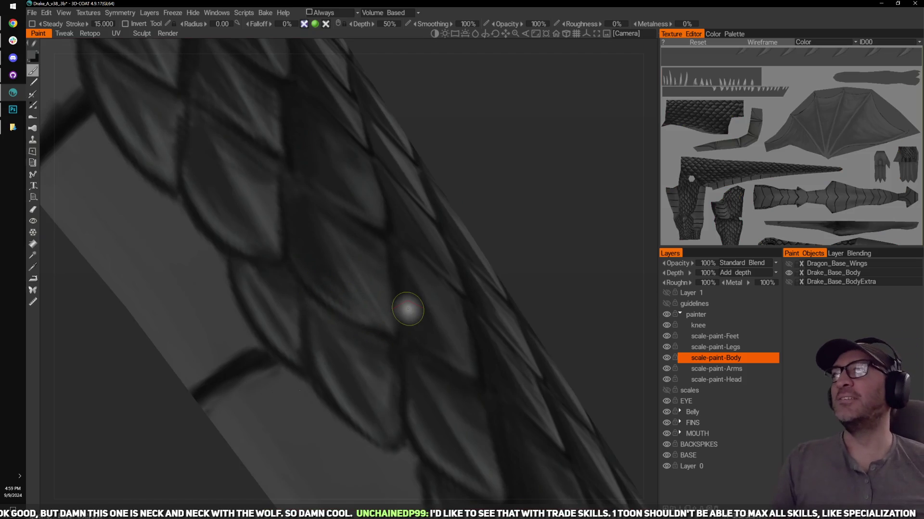
pyautogui.moveTo(423, 158); pyautogui.dragTo(436, 227, button='right')
pyautogui.moveTo(532, 216)
pyautogui.mouseDown()
pyautogui.moveTo(540, 204)
pyautogui.moveTo(522, 204)
pyautogui.moveTo(562, 193)
pyautogui.mouseUp()
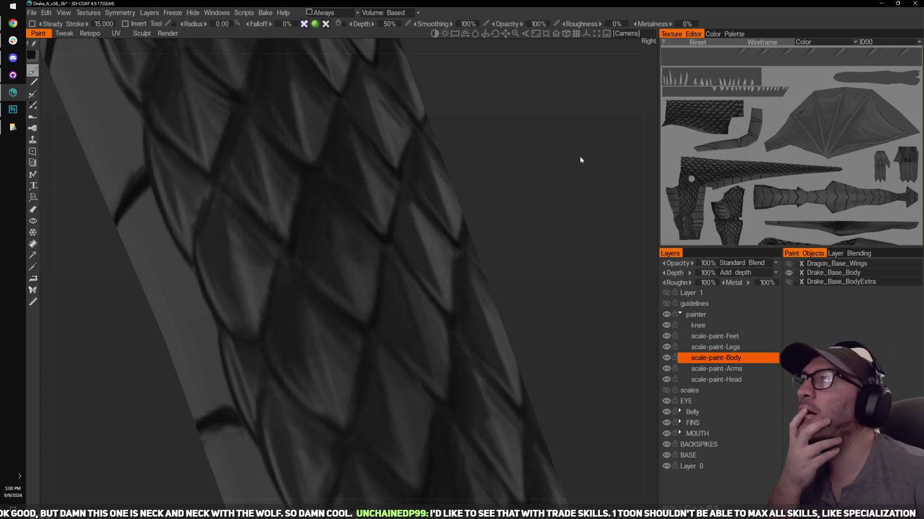
pyautogui.hotkey('alt', 'Tab')
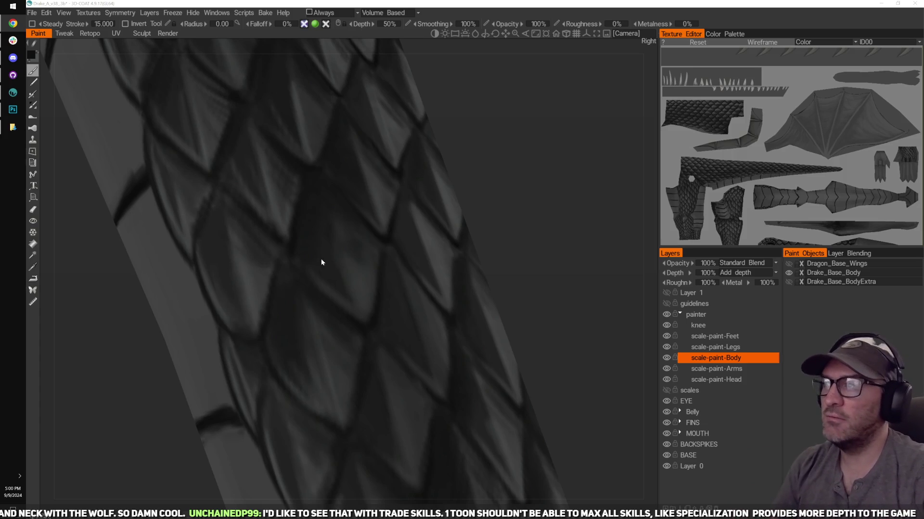
pyautogui.click(493, 194)
pyautogui.moveTo(433, 206); pyautogui.dragTo(474, 238, button='middle')
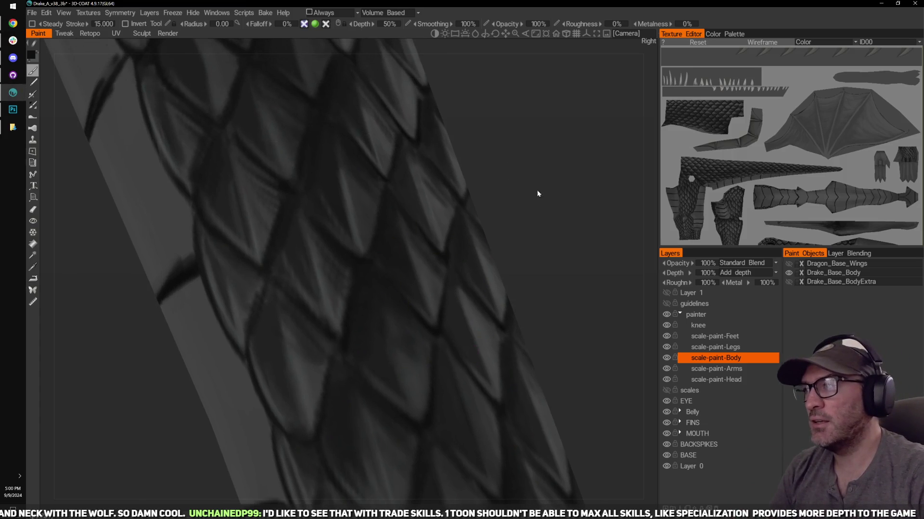
pyautogui.moveTo(537, 191); pyautogui.dragTo(585, 237, button='middle')
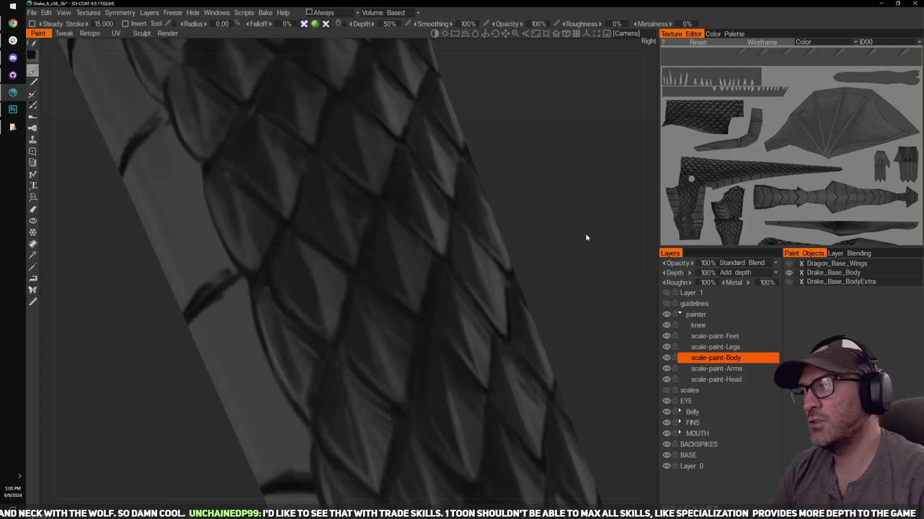
pyautogui.moveTo(481, 169)
pyautogui.mouseDown(button='middle')
pyautogui.moveTo(529, 214)
pyautogui.moveTo(598, 200)
pyautogui.moveTo(597, 208)
pyautogui.moveTo(586, 186)
pyautogui.moveTo(600, 179)
pyautogui.moveTo(618, 200)
pyautogui.moveTo(538, 189)
pyautogui.mouseUp(button='middle')
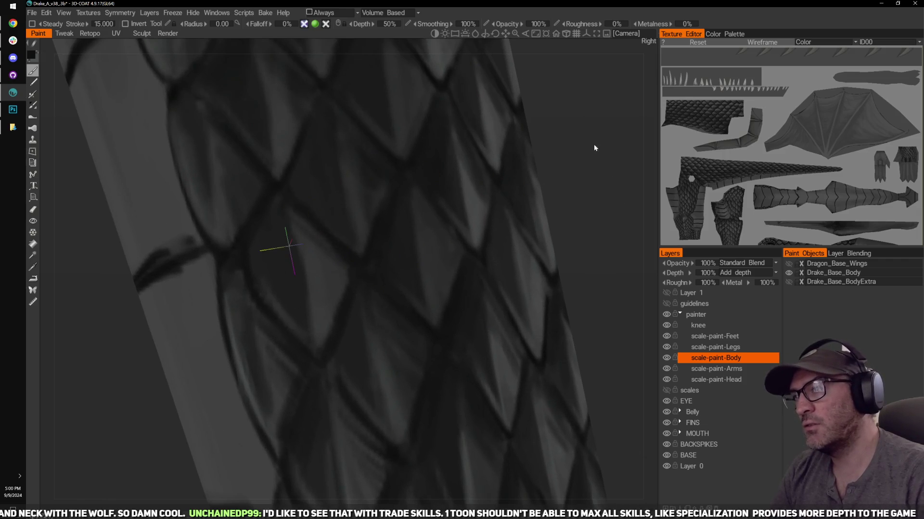
pyautogui.moveTo(594, 143)
pyautogui.mouseDown(button='middle')
pyautogui.moveTo(582, 159)
pyautogui.moveTo(613, 146)
pyautogui.mouseUp(button='middle')
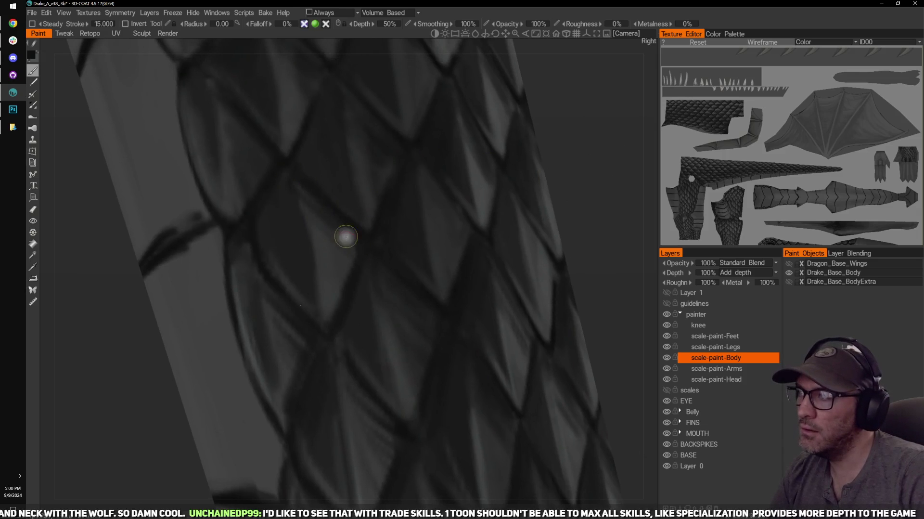
pyautogui.moveTo(311, 226); pyautogui.dragTo(330, 267)
pyautogui.moveTo(592, 177); pyautogui.dragTo(612, 179, button='middle')
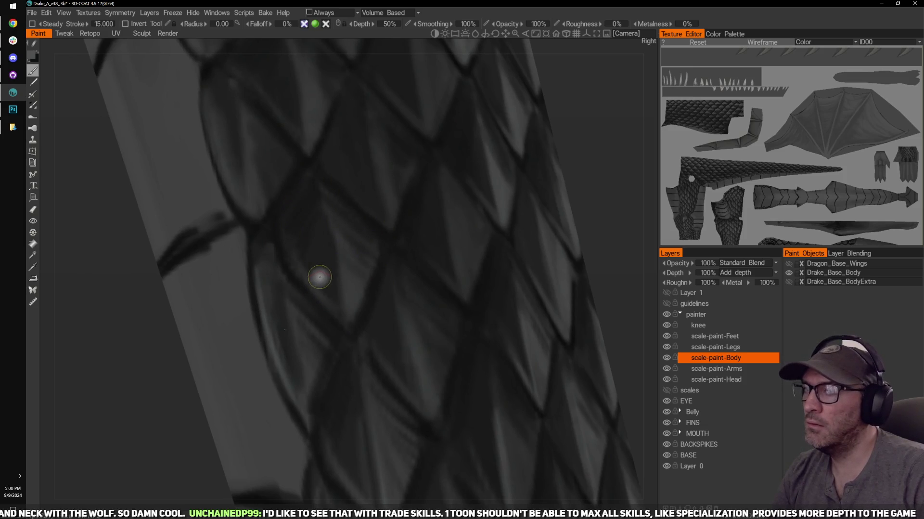
# Step: Compare the darkened scale with the red Layer 1, hide it again and inspect the surrounding tail scales in grey
pyautogui.click(667, 292)
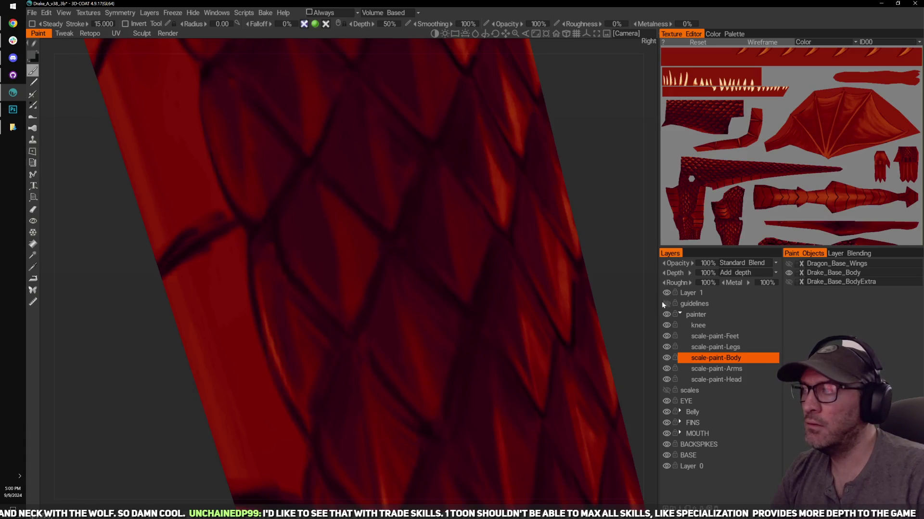
pyautogui.click(666, 292)
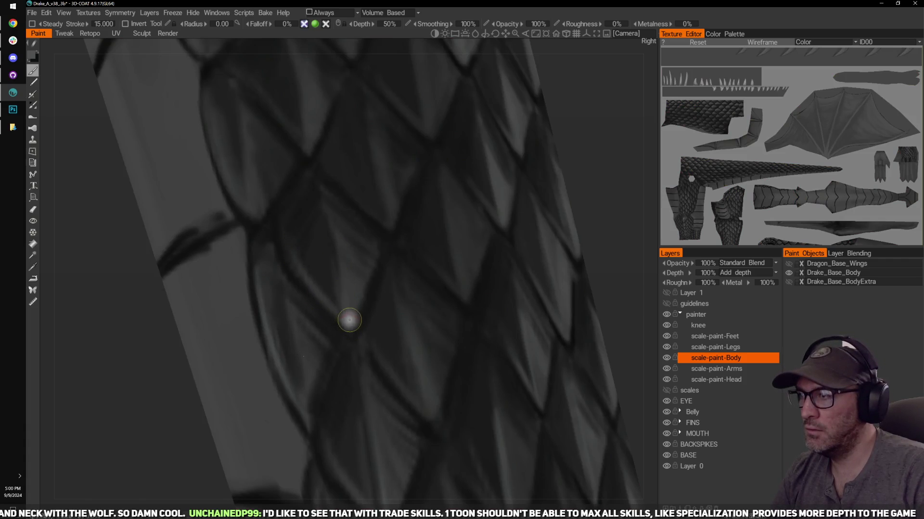
pyautogui.moveTo(591, 281); pyautogui.dragTo(575, 205, button='middle')
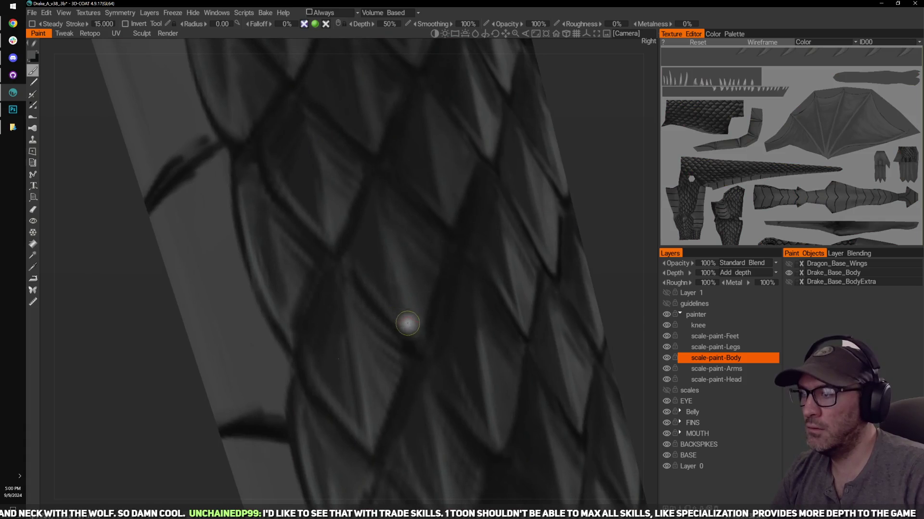
pyautogui.moveTo(585, 126); pyautogui.dragTo(599, 205, button='middle')
pyautogui.moveTo(599, 206); pyautogui.dragTo(569, 194)
pyautogui.scroll(-4, 592, 196)
pyautogui.scroll(3, 568, 193)
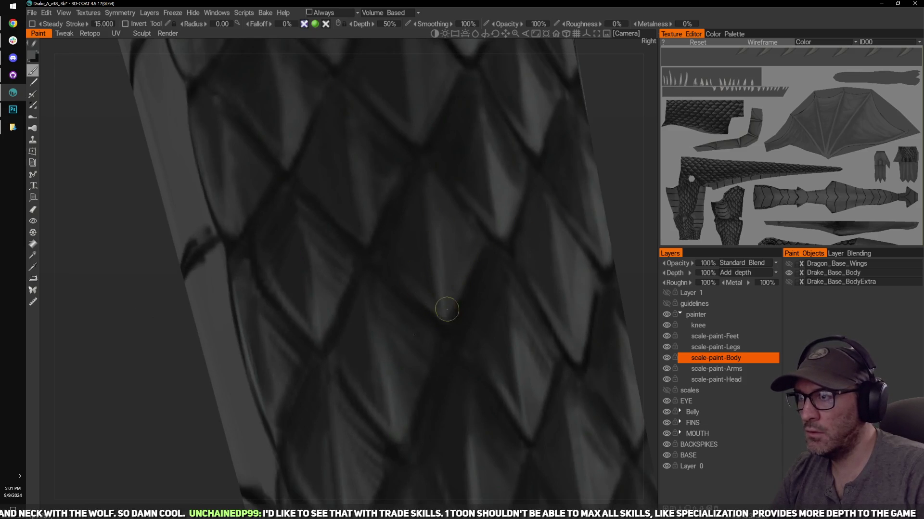
pyautogui.scroll(-3, 619, 197)
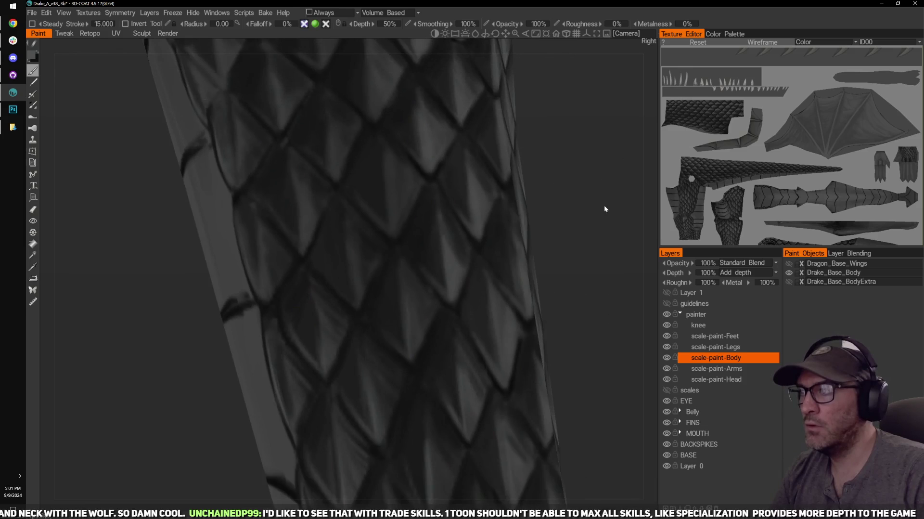
pyautogui.moveTo(596, 191); pyautogui.dragTo(601, 204, button='middle')
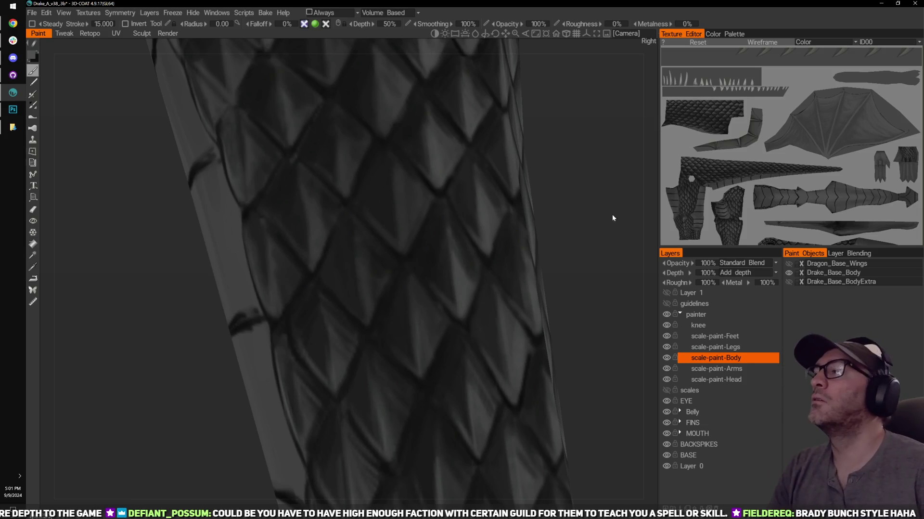
# Step: Inspect the grey scales farther up the side of the tail and along the belly plates for uneven shading
pyautogui.moveTo(613, 214)
pyautogui.mouseDown()
pyautogui.moveTo(602, 201)
pyautogui.moveTo(614, 201)
pyautogui.mouseUp()
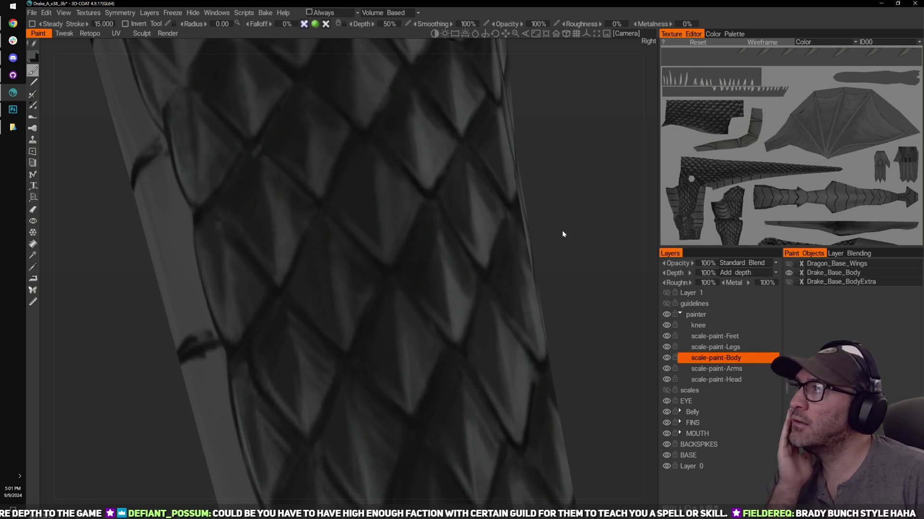
pyautogui.moveTo(516, 186); pyautogui.dragTo(537, 245, button='middle')
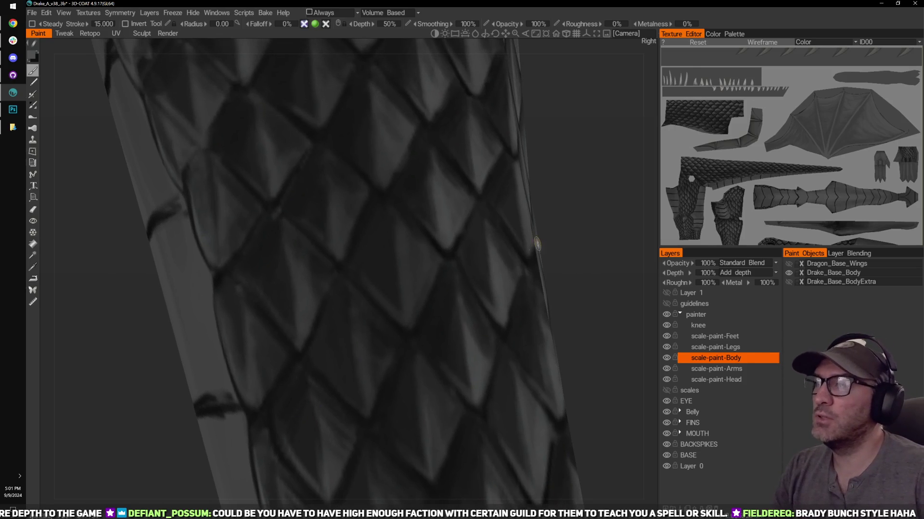
pyautogui.moveTo(568, 255); pyautogui.dragTo(594, 256)
pyautogui.moveTo(594, 259); pyautogui.dragTo(561, 242, button='middle')
pyautogui.moveTo(558, 228); pyautogui.dragTo(536, 218)
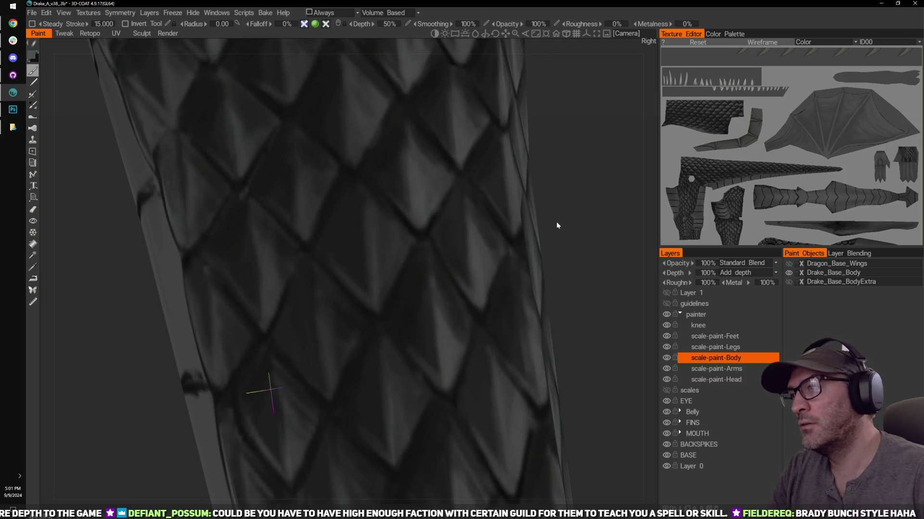
pyautogui.moveTo(556, 222); pyautogui.dragTo(463, 301)
pyautogui.moveTo(385, 385); pyautogui.dragTo(415, 289, button='middle')
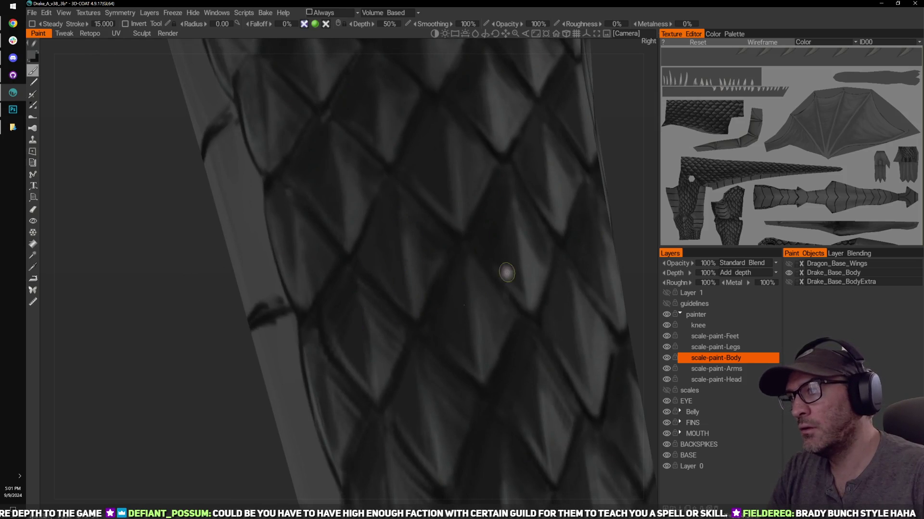
pyautogui.moveTo(347, 305); pyautogui.dragTo(383, 356, button='middle')
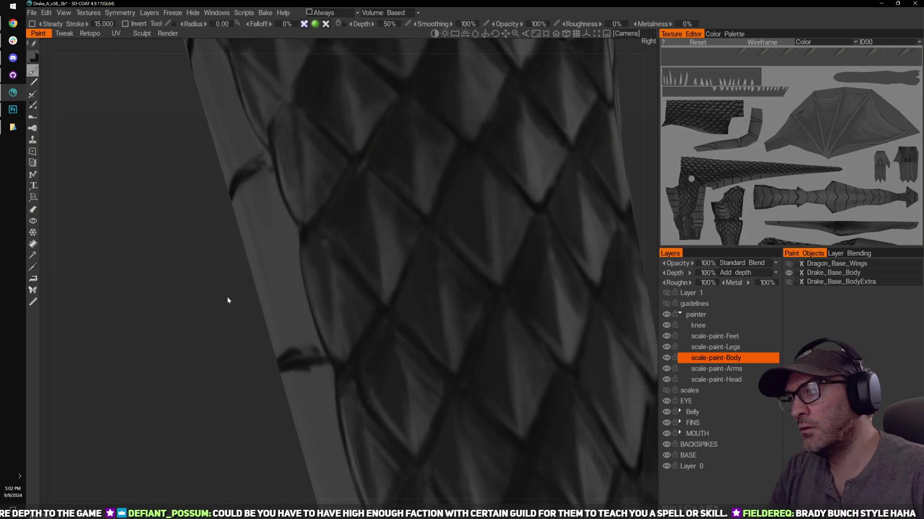
pyautogui.moveTo(228, 299); pyautogui.dragTo(244, 354, button='middle')
pyautogui.moveTo(233, 276); pyautogui.dragTo(252, 331, button='middle')
pyautogui.moveTo(252, 331); pyautogui.dragTo(377, 320)
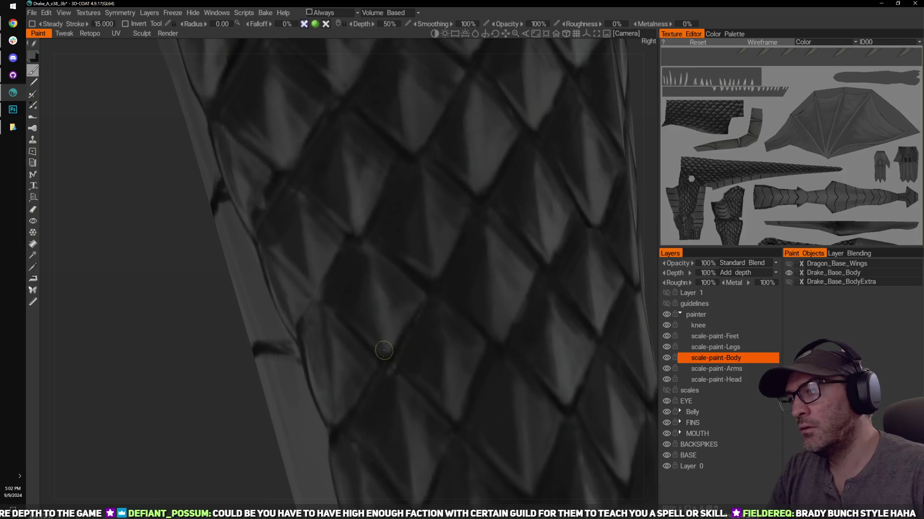
pyautogui.moveTo(344, 265); pyautogui.dragTo(363, 277, button='middle')
pyautogui.moveTo(278, 369); pyautogui.dragTo(303, 365)
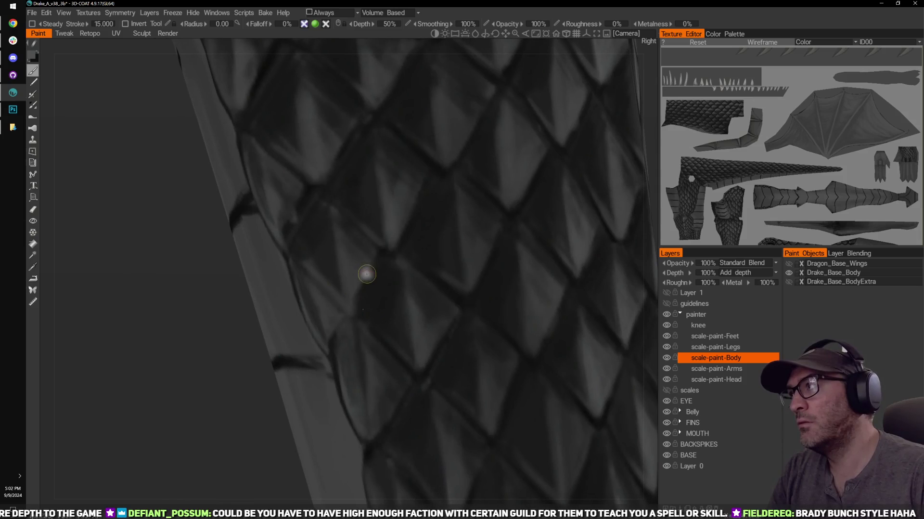
# Step: Sample a dark grey, deepen the shadow between two scales near the belly plates and check it against the red Layer 1
pyautogui.press('v')
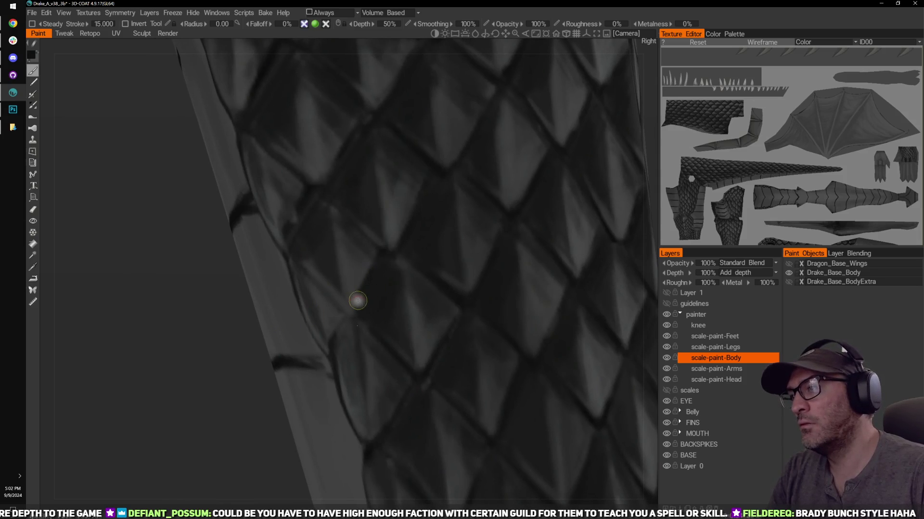
pyautogui.moveTo(357, 301); pyautogui.dragTo(351, 306)
pyautogui.moveTo(379, 256); pyautogui.dragTo(351, 307)
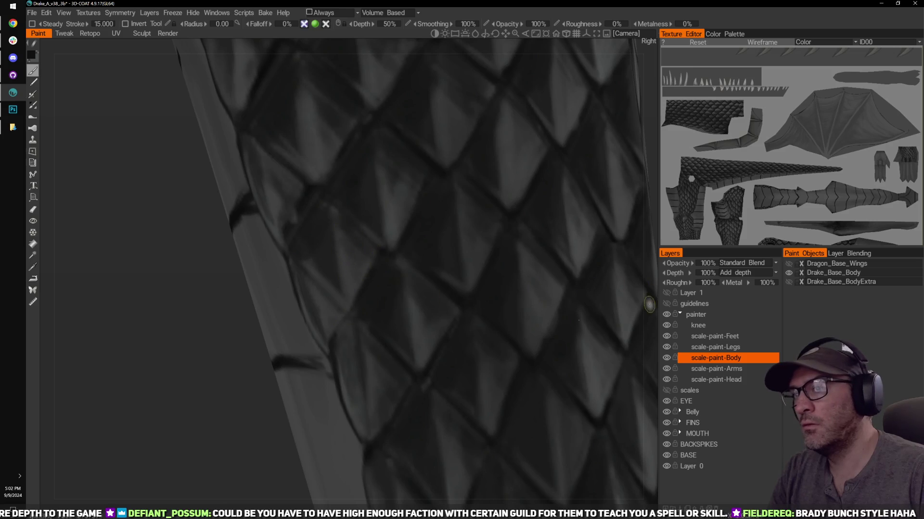
pyautogui.click(665, 292)
pyautogui.click(666, 292)
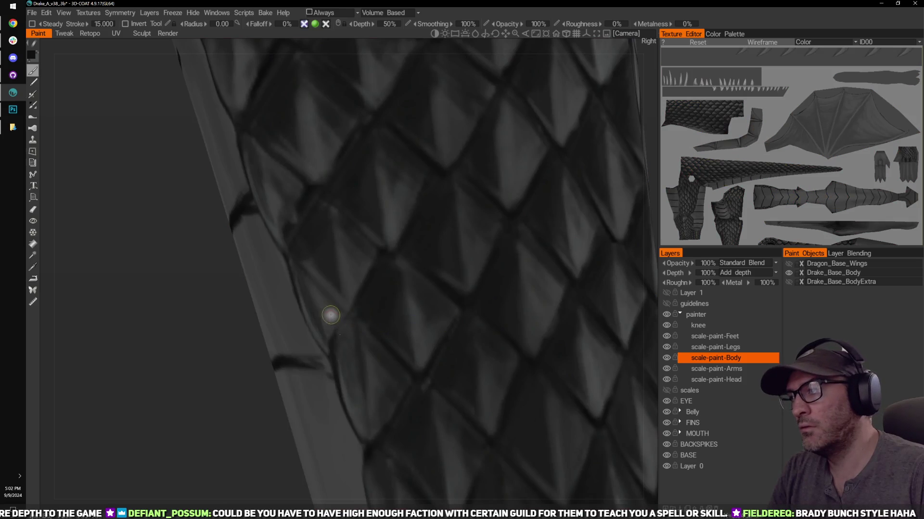
pyautogui.moveTo(216, 380); pyautogui.dragTo(323, 325)
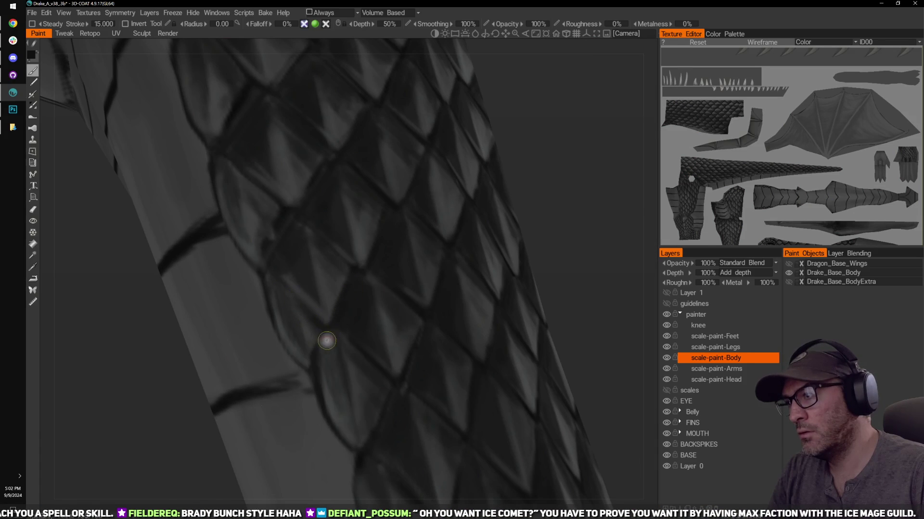
# Step: Sample a dark grey from the scales beside the belly plates on the thicker part of the tail
pyautogui.moveTo(543, 192)
pyautogui.mouseDown()
pyautogui.moveTo(571, 202)
pyautogui.moveTo(568, 191)
pyautogui.moveTo(558, 199)
pyautogui.mouseUp()
pyautogui.moveTo(558, 201); pyautogui.dragTo(349, 312, button='right')
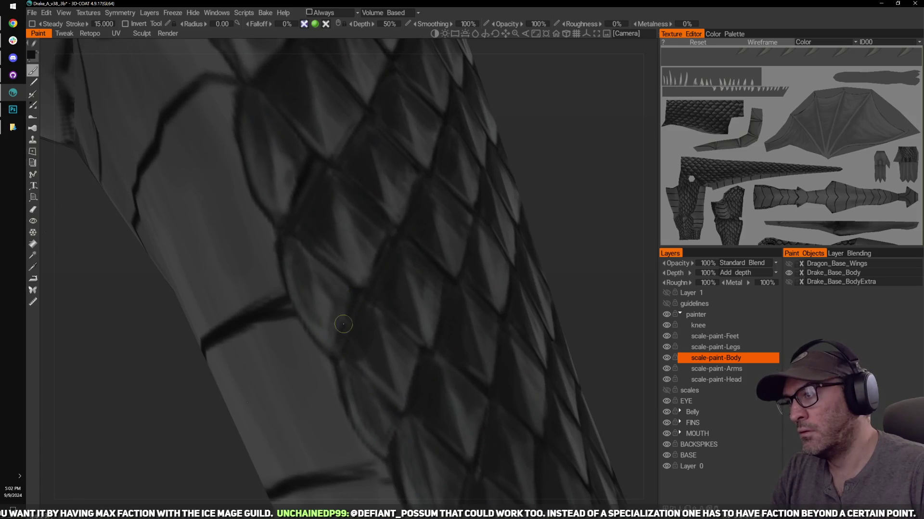
pyautogui.moveTo(542, 232); pyautogui.dragTo(374, 284, button='right')
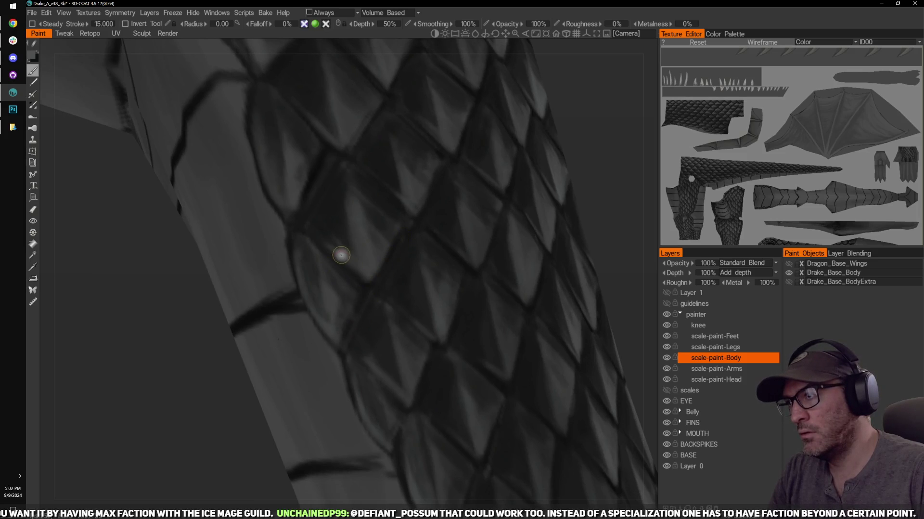
pyautogui.moveTo(610, 191); pyautogui.dragTo(596, 232, button='middle')
pyautogui.press('v')
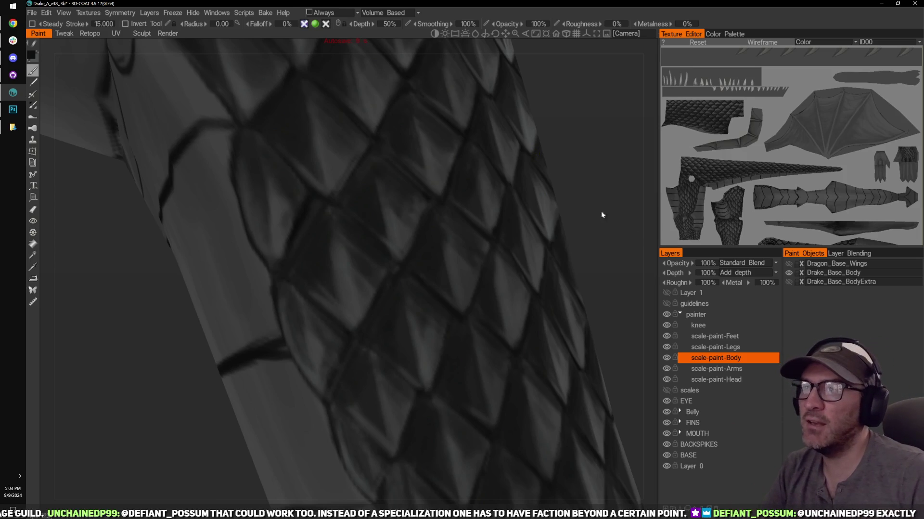
# Step: Examine the shading of the grey scales on the side of the tail just above the belly plates
pyautogui.moveTo(601, 212); pyautogui.dragTo(586, 242, button='middle')
pyautogui.moveTo(618, 146); pyautogui.dragTo(593, 176, button='middle')
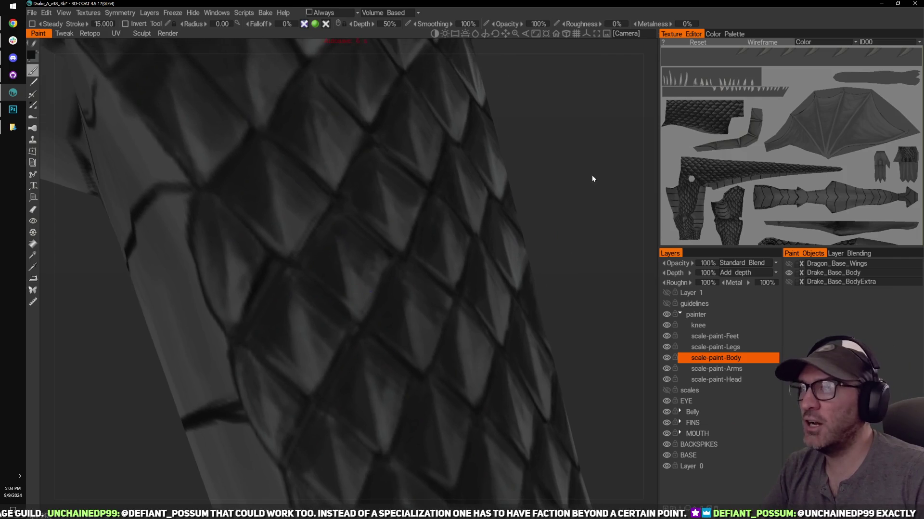
pyautogui.moveTo(591, 179); pyautogui.dragTo(613, 215)
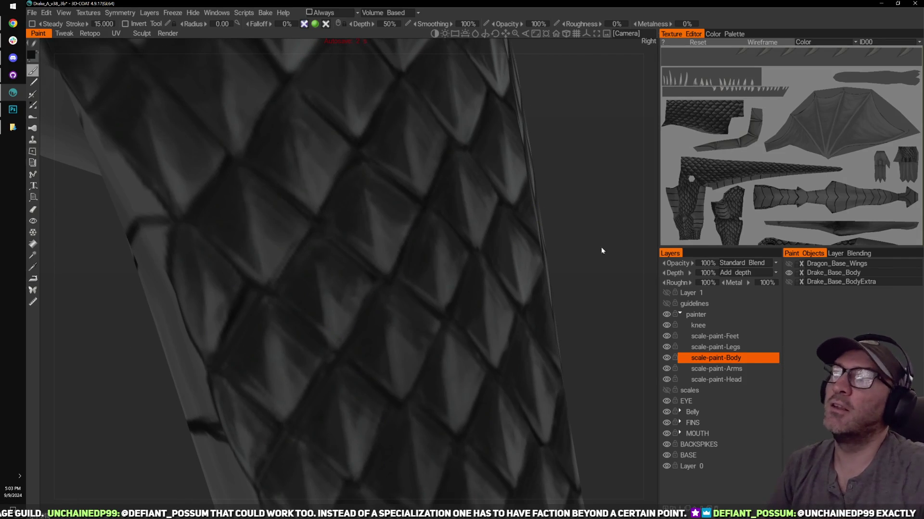
pyautogui.moveTo(601, 249)
pyautogui.mouseDown()
pyautogui.moveTo(620, 216)
pyautogui.moveTo(621, 226)
pyautogui.moveTo(598, 222)
pyautogui.moveTo(614, 200)
pyautogui.mouseUp()
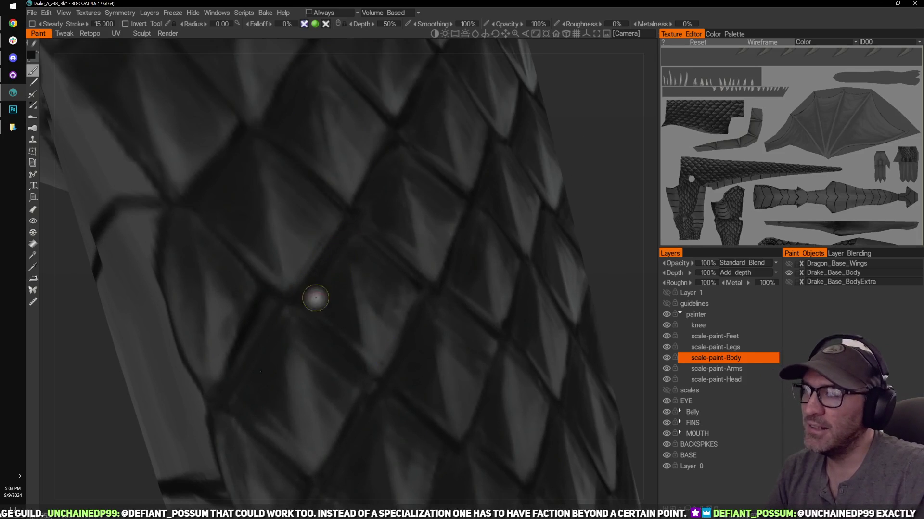
pyautogui.moveTo(613, 230); pyautogui.dragTo(642, 230)
pyautogui.moveTo(79, 363); pyautogui.dragTo(108, 363)
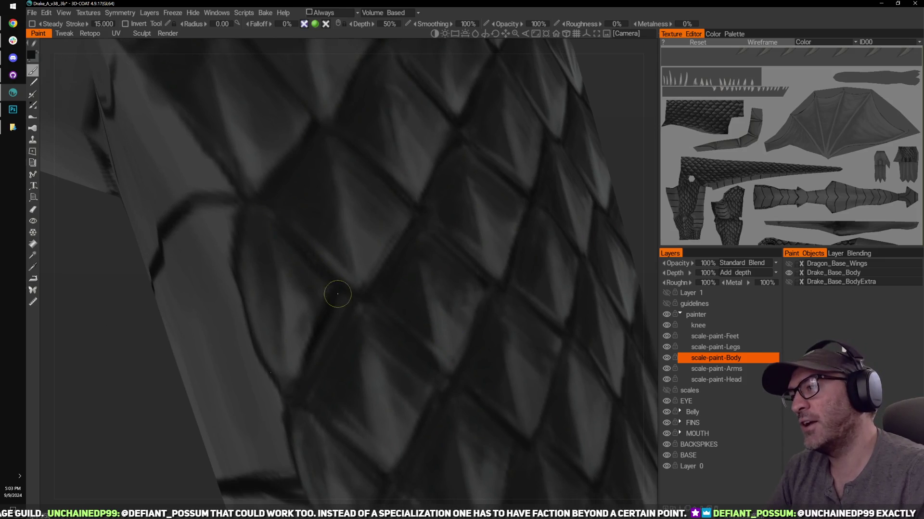
pyautogui.moveTo(602, 99); pyautogui.dragTo(529, 153)
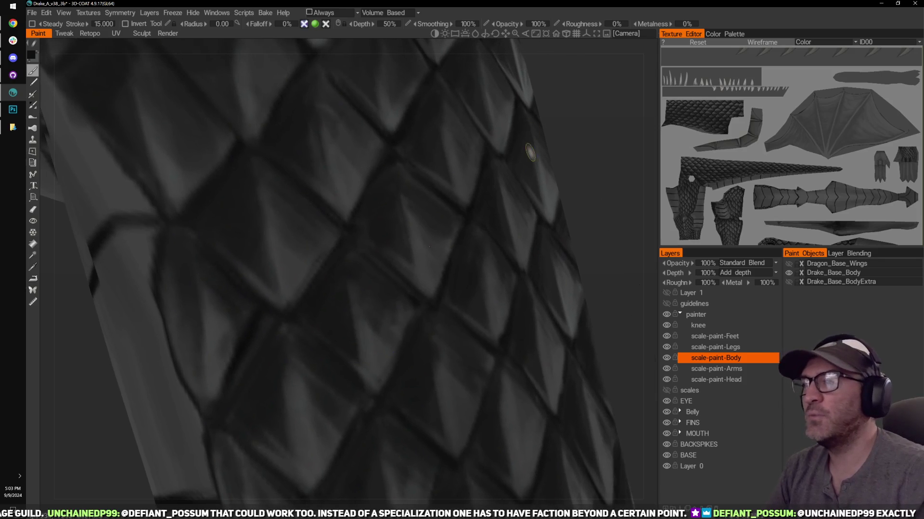
pyautogui.moveTo(644, 195); pyautogui.dragTo(613, 226)
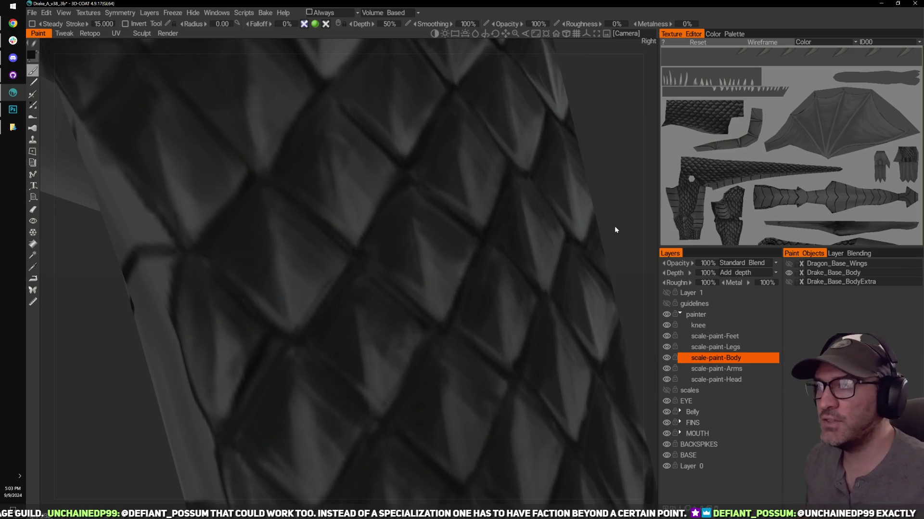
# Step: Examine the larger grey scales farther up the side of the body, toward the base of the hind leg
pyautogui.moveTo(612, 142); pyautogui.dragTo(606, 175, button='middle')
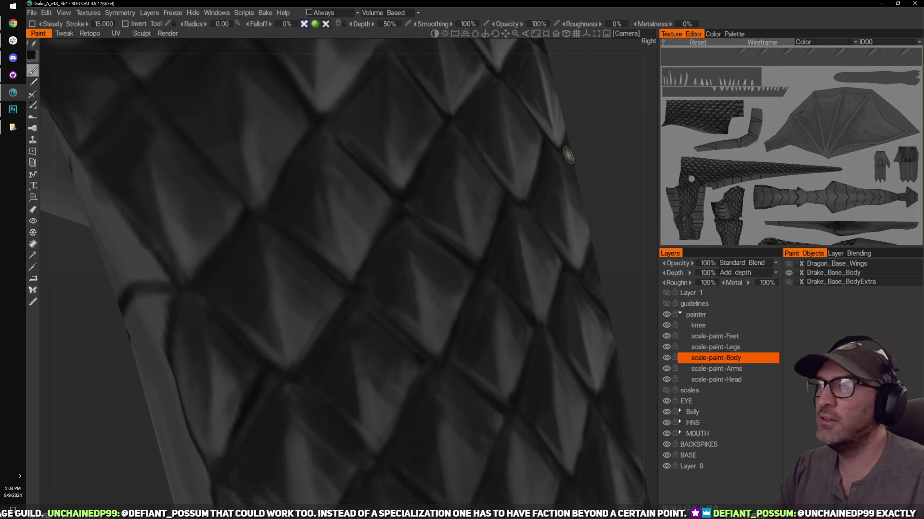
pyautogui.moveTo(591, 139)
pyautogui.mouseDown(button='middle')
pyautogui.moveTo(584, 161)
pyautogui.moveTo(595, 215)
pyautogui.mouseUp(button='middle')
pyautogui.moveTo(612, 174); pyautogui.dragTo(564, 137, button='middle')
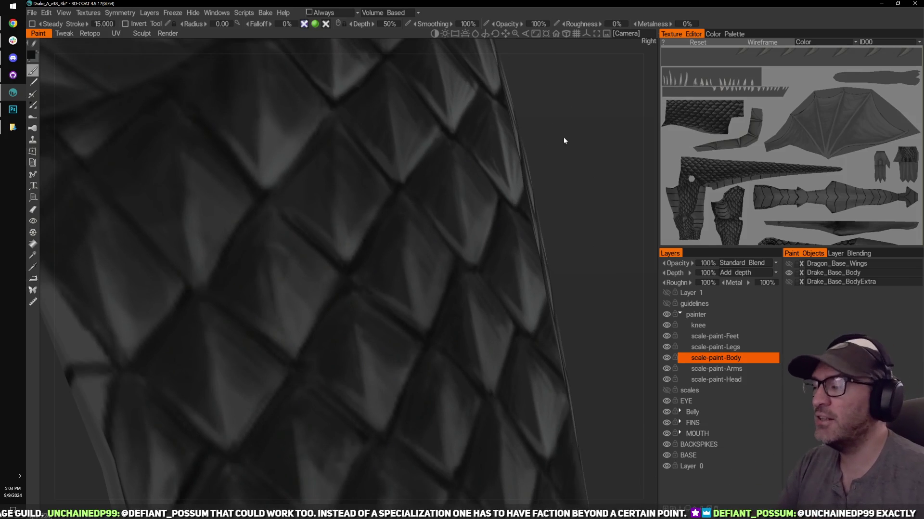
pyautogui.moveTo(574, 165); pyautogui.dragTo(613, 204)
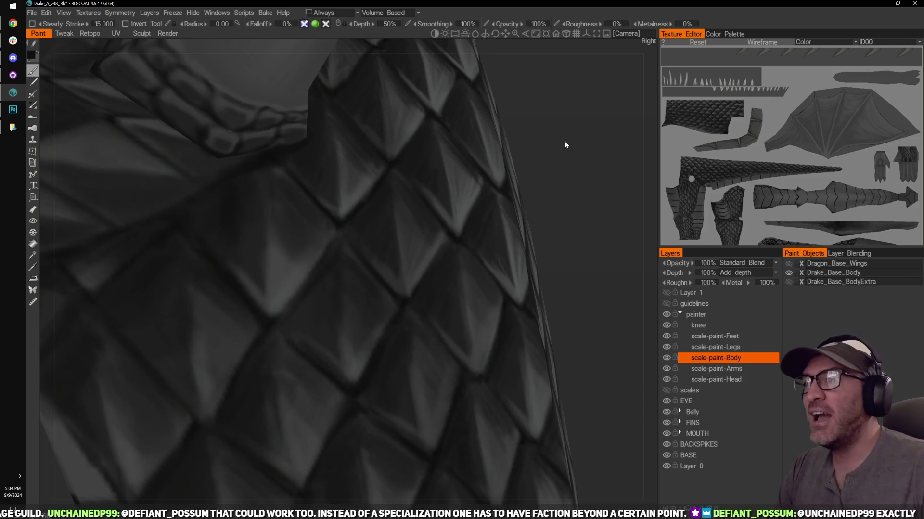
pyautogui.moveTo(565, 141); pyautogui.dragTo(552, 153)
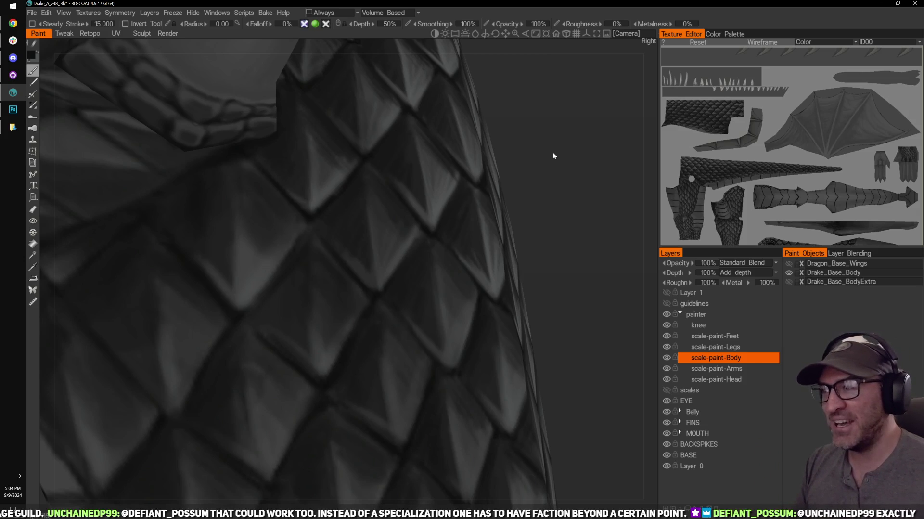
pyautogui.moveTo(520, 235); pyautogui.dragTo(524, 215)
pyautogui.scroll(-4, 525, 212)
# Step: Examine the grey scales along the drake's back from above, between the hind legs and farther along the body
pyautogui.keyDown('shift'); pyautogui.moveTo(565, 258); pyautogui.dragTo(539, 244); pyautogui.keyUp('shift')
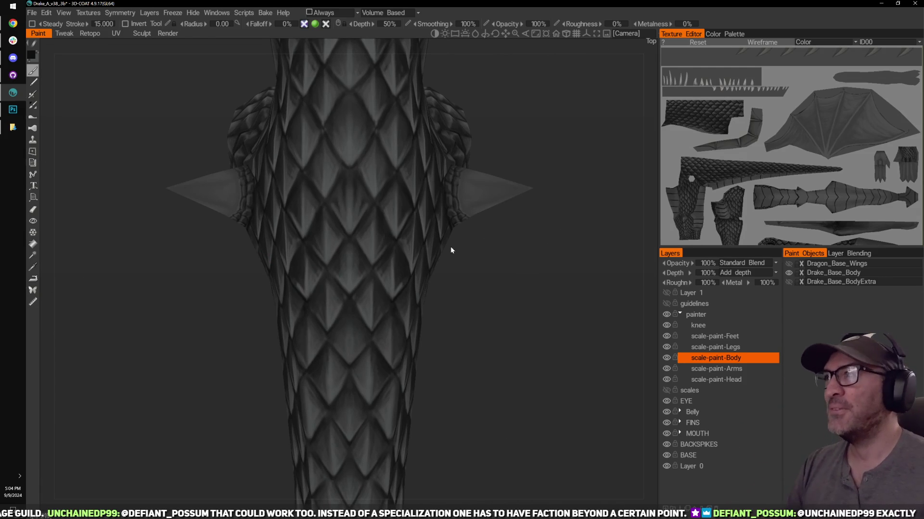
pyautogui.moveTo(502, 298); pyautogui.dragTo(527, 245)
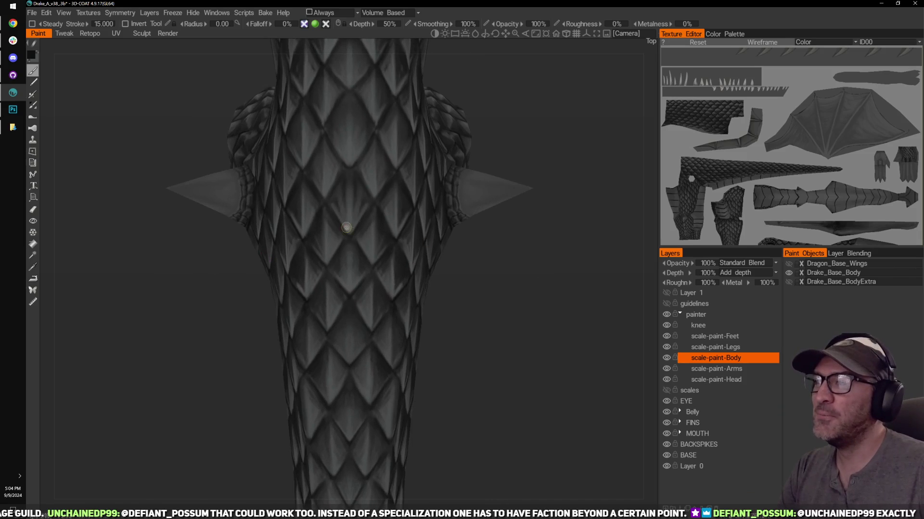
pyautogui.scroll(5, 528, 245)
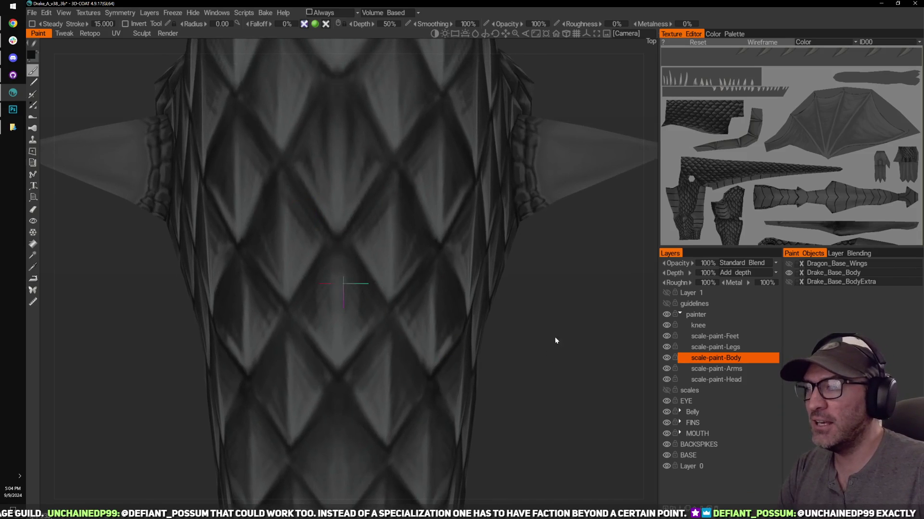
pyautogui.moveTo(586, 350); pyautogui.dragTo(556, 387)
pyautogui.moveTo(614, 117); pyautogui.dragTo(576, 212, button='middle')
pyautogui.moveTo(576, 212); pyautogui.dragTo(510, 161, button='right')
pyautogui.moveTo(511, 162); pyautogui.dragTo(540, 243)
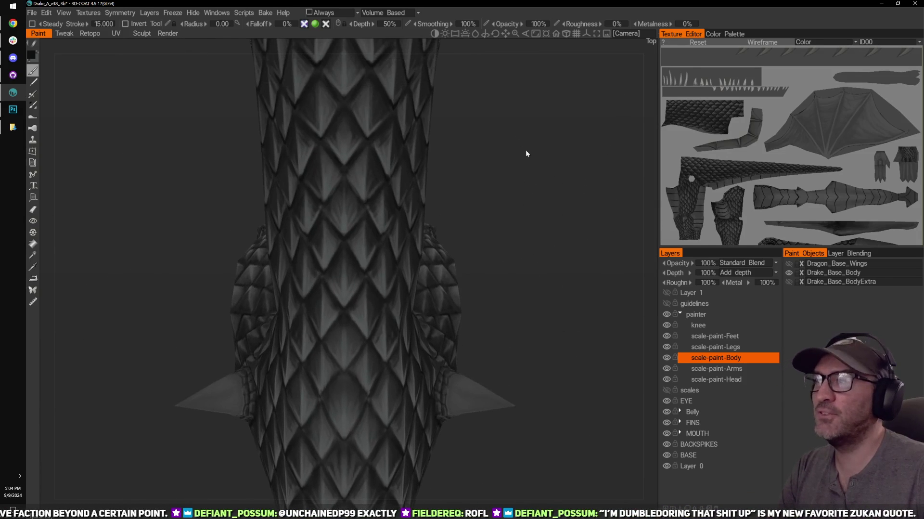
pyautogui.moveTo(525, 153); pyautogui.dragTo(550, 151, button='right')
pyautogui.moveTo(551, 150); pyautogui.dragTo(573, 210, button='middle')
pyautogui.moveTo(573, 210); pyautogui.dragTo(567, 206, button='right')
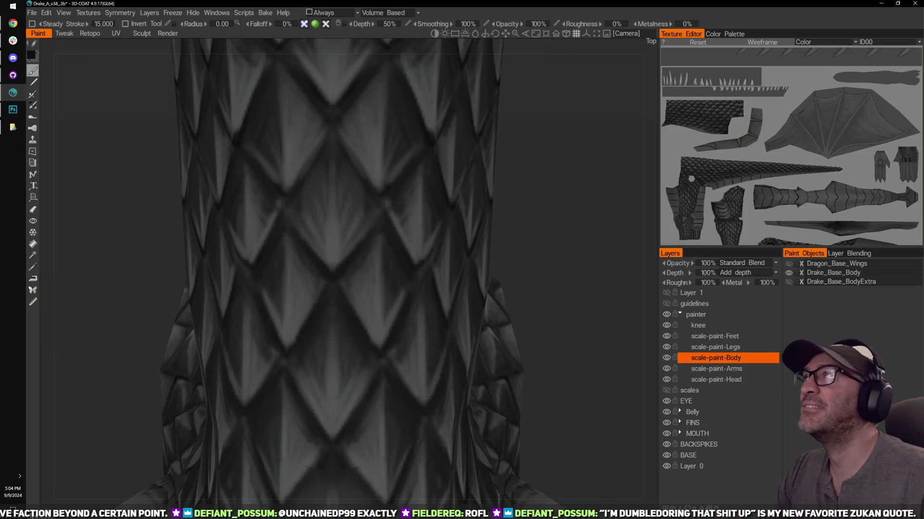
pyautogui.hotkey('alt', 'Tab')
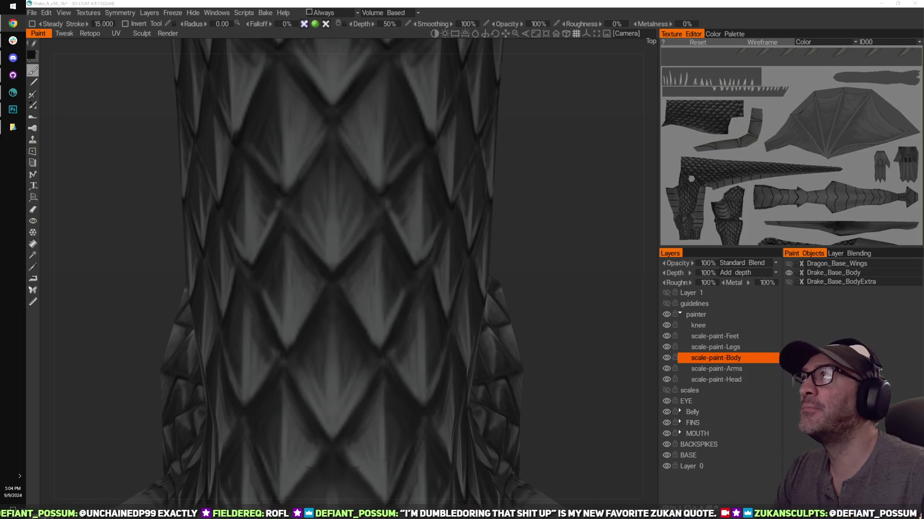
pyautogui.click(596, 185)
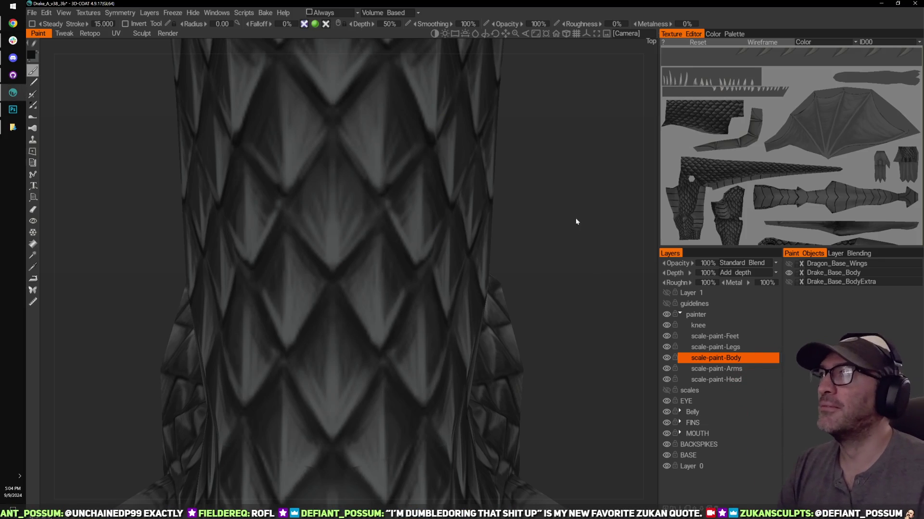
# Step: Compare the grey tail scales from the side with their red version by toggling Layer 1, leaving it visible
pyautogui.moveTo(575, 221); pyautogui.dragTo(578, 201)
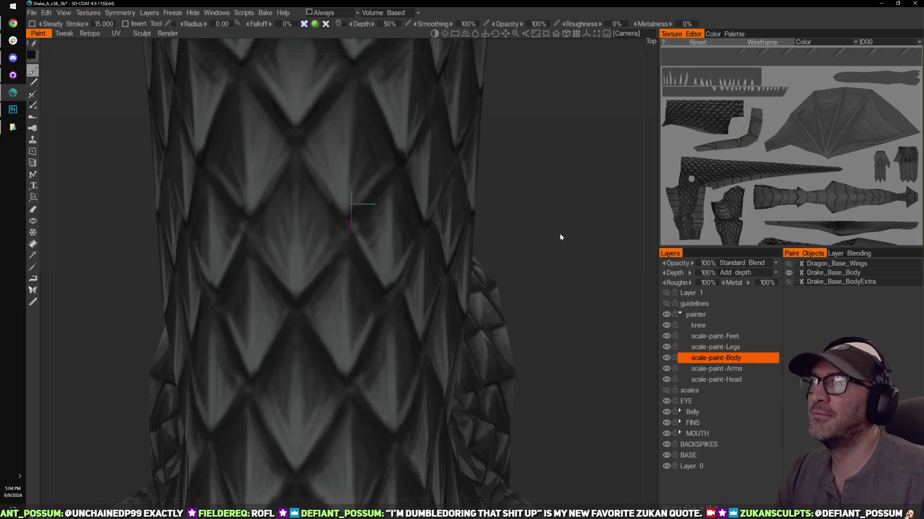
pyautogui.moveTo(559, 233); pyautogui.dragTo(511, 196, button='right')
pyautogui.moveTo(532, 226); pyautogui.dragTo(555, 279)
pyautogui.click(666, 292)
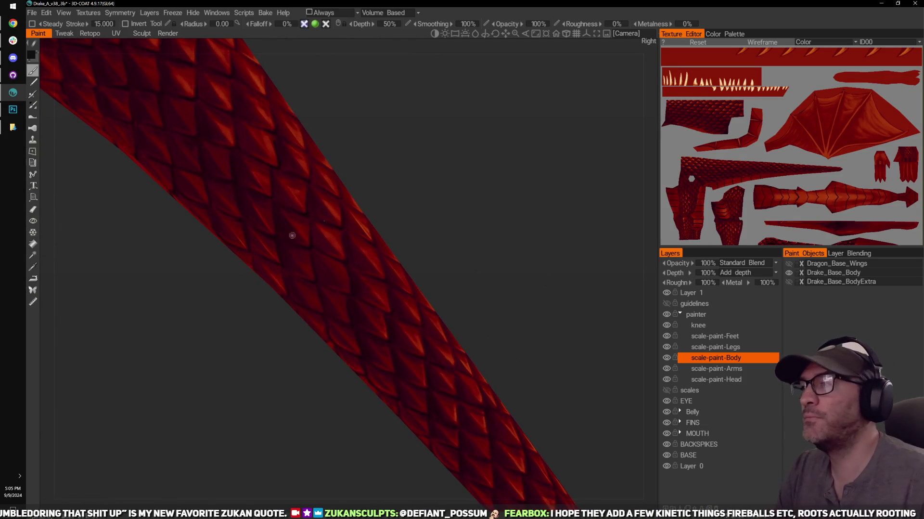
pyautogui.click(666, 292)
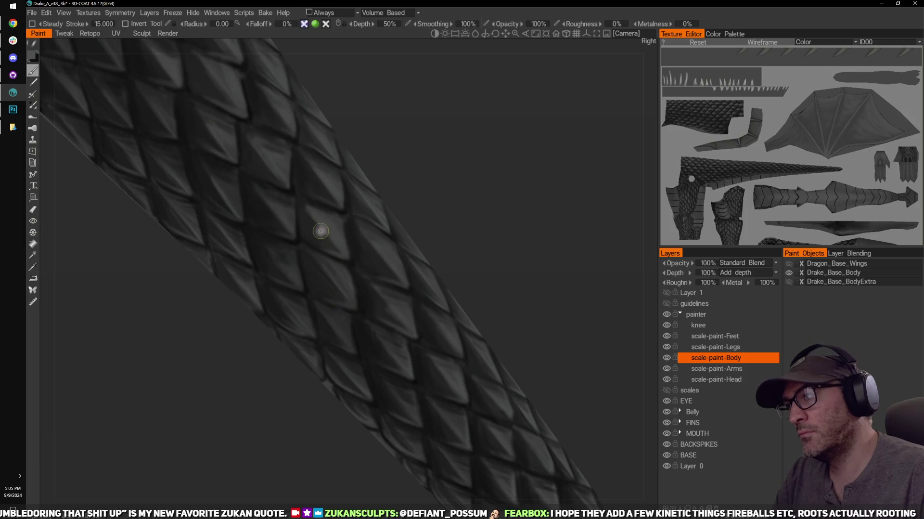
pyautogui.click(666, 293)
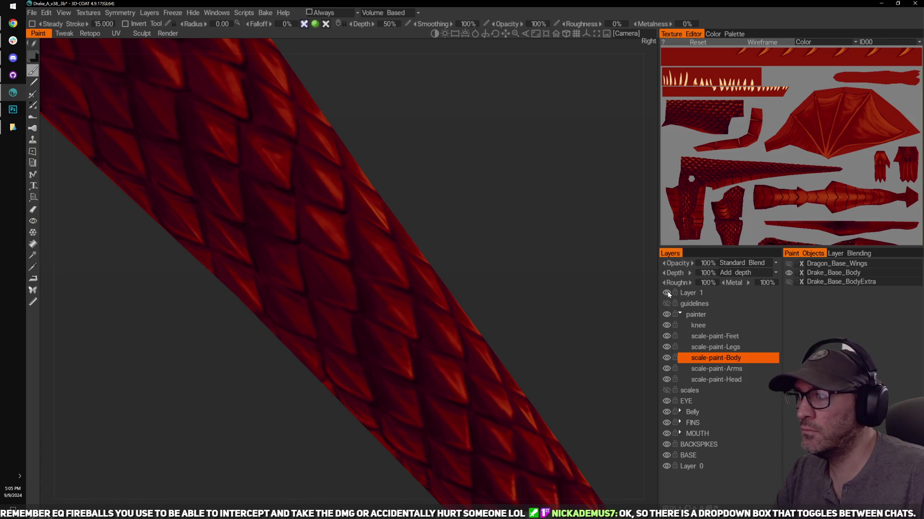
pyautogui.click(667, 292)
pyautogui.click(667, 292)
# Step: Examine the scales farther along the side of the tail in red, then hide Layer 1 and examine them in grey
pyautogui.moveTo(437, 206); pyautogui.dragTo(470, 154)
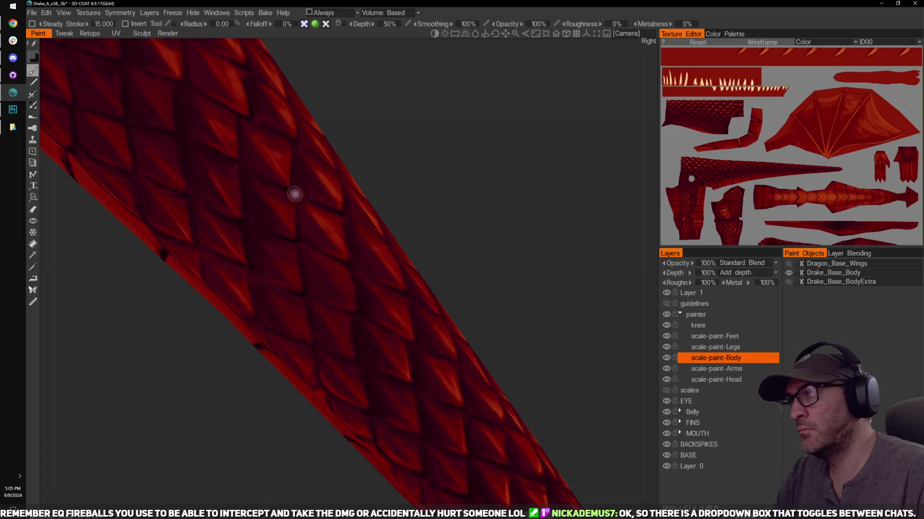
pyautogui.moveTo(424, 140)
pyautogui.mouseDown()
pyautogui.moveTo(404, 151)
pyautogui.moveTo(417, 260)
pyautogui.mouseUp()
pyautogui.moveTo(525, 258); pyautogui.dragTo(547, 252)
pyautogui.moveTo(633, 304); pyautogui.dragTo(643, 284)
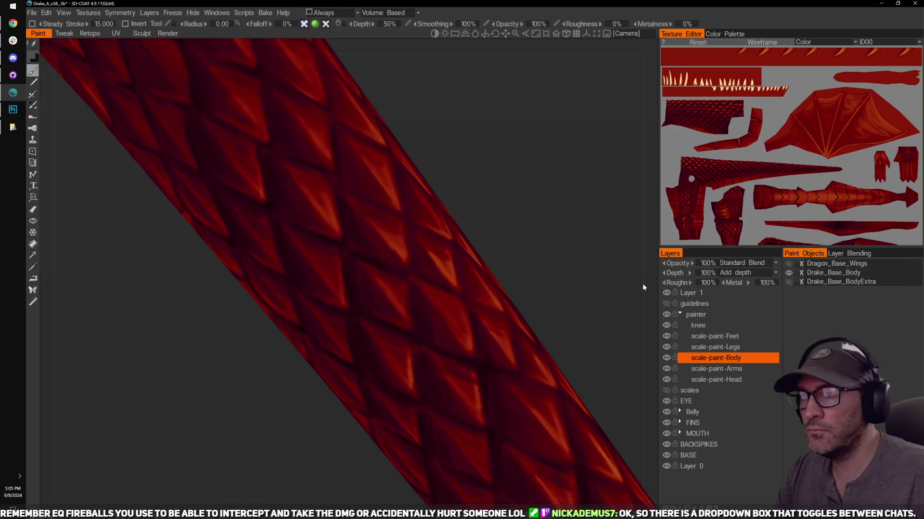
pyautogui.click(667, 292)
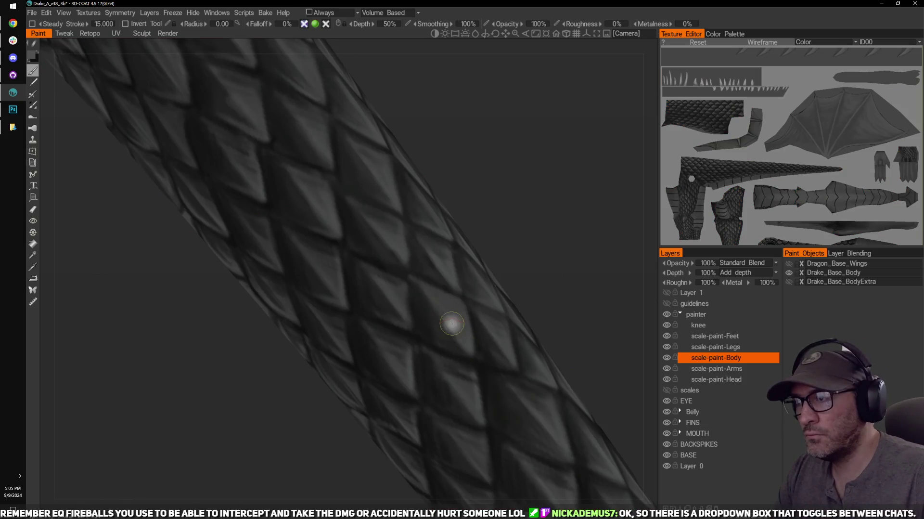
pyautogui.moveTo(524, 284); pyautogui.dragTo(554, 240)
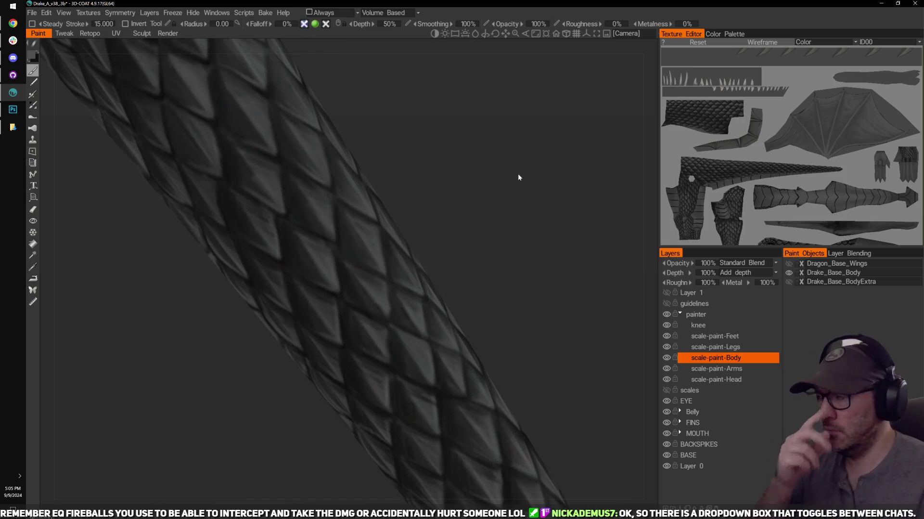
pyautogui.moveTo(486, 207); pyautogui.dragTo(511, 232)
pyautogui.moveTo(611, 291); pyautogui.dragTo(666, 301)
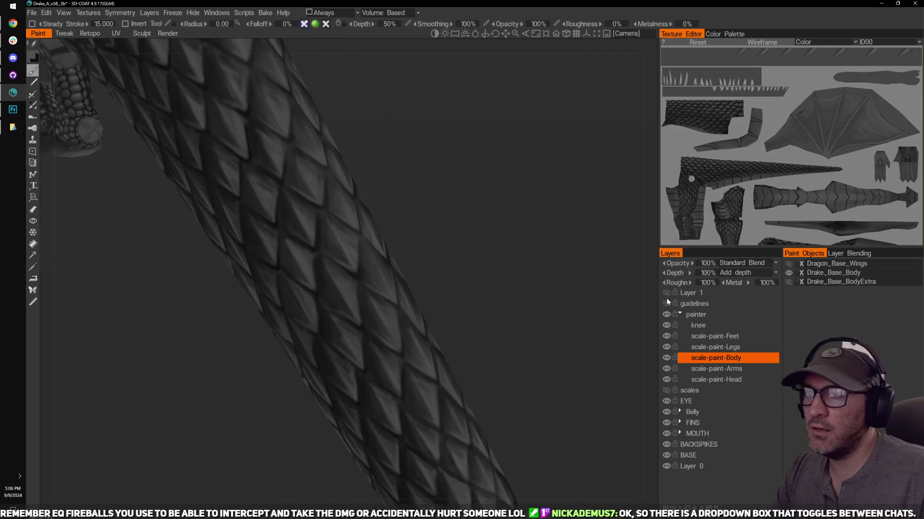
pyautogui.moveTo(571, 231); pyautogui.dragTo(637, 302)
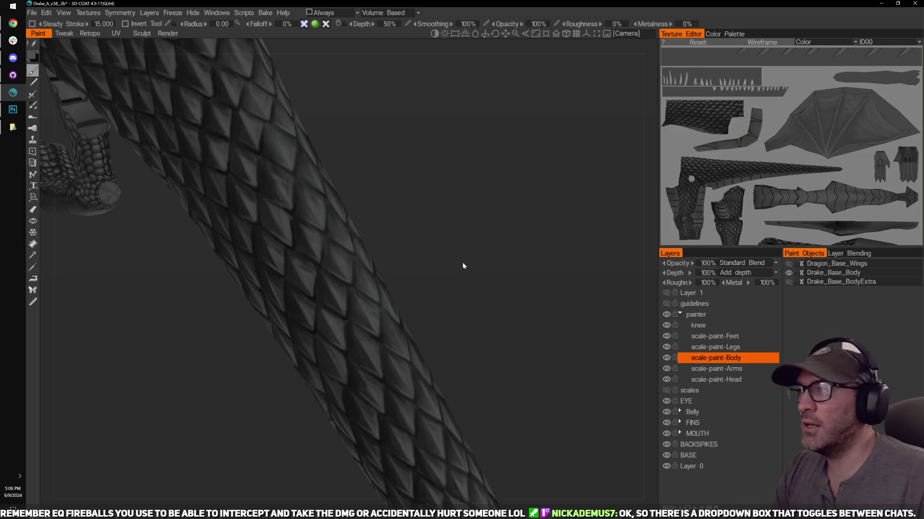
# Step: Inspect the scales along the top of the tail up close and switch to the darker paint colour
pyautogui.moveTo(310, 215); pyautogui.dragTo(340, 245, button='middle')
pyautogui.moveTo(474, 244)
pyautogui.mouseDown()
pyautogui.moveTo(469, 230)
pyautogui.moveTo(455, 236)
pyautogui.mouseUp()
pyautogui.moveTo(455, 236); pyautogui.dragTo(486, 235, button='right')
pyautogui.moveTo(539, 231); pyautogui.dragTo(516, 218)
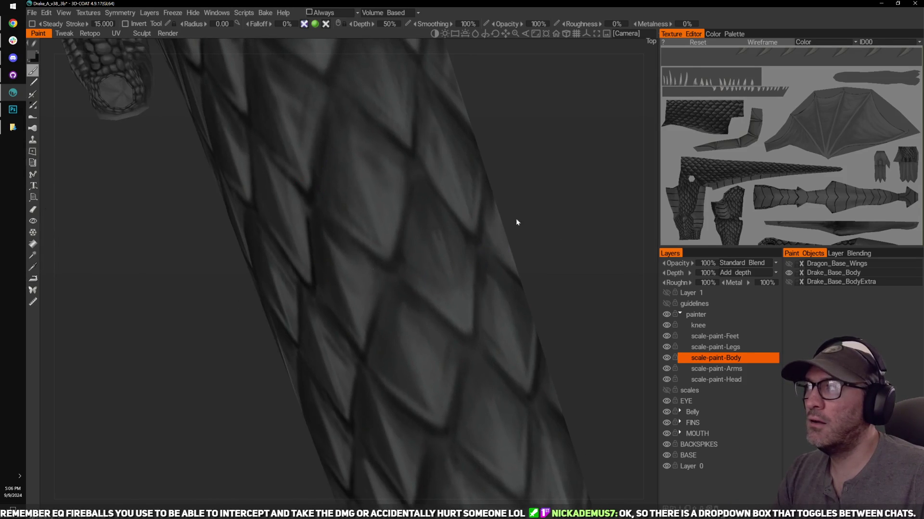
pyautogui.press('x')
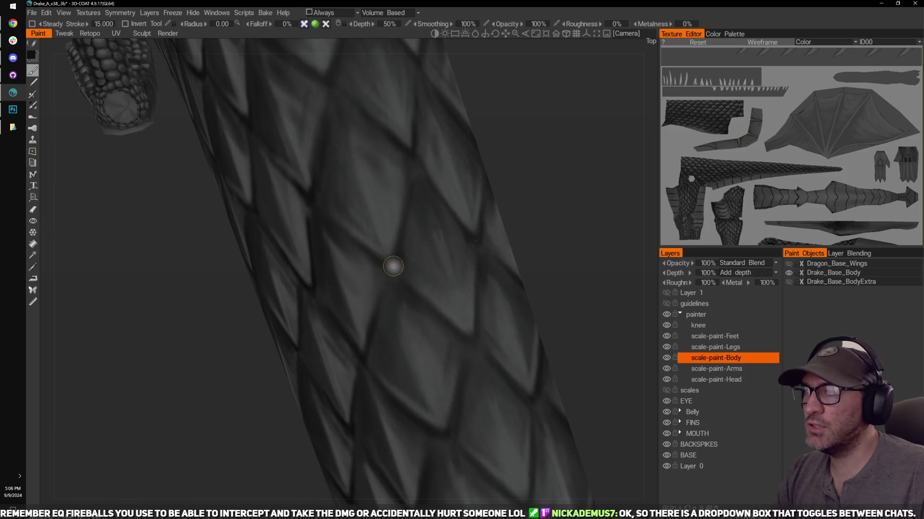
# Step: Examine the side of the tail in grey at a wider view and show Layer 1 to compare it in red
pyautogui.moveTo(563, 230); pyautogui.dragTo(589, 255)
pyautogui.moveTo(589, 254); pyautogui.dragTo(549, 244, button='right')
pyautogui.moveTo(549, 246); pyautogui.dragTo(553, 274)
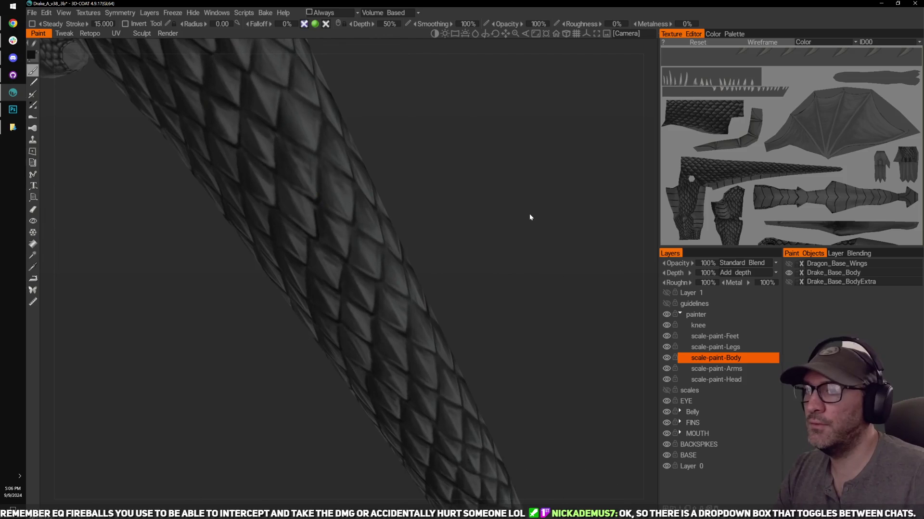
pyautogui.moveTo(485, 206); pyautogui.dragTo(490, 204)
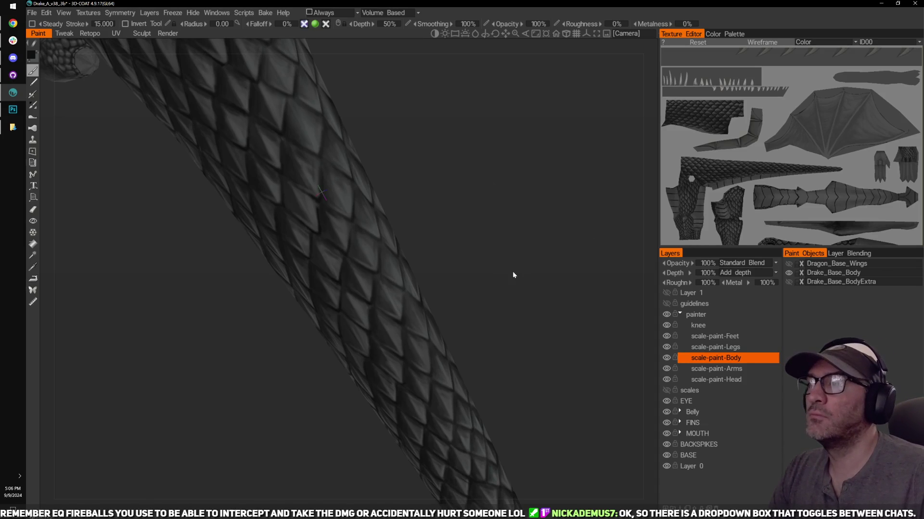
pyautogui.moveTo(513, 275); pyautogui.dragTo(522, 304)
pyautogui.click(666, 292)
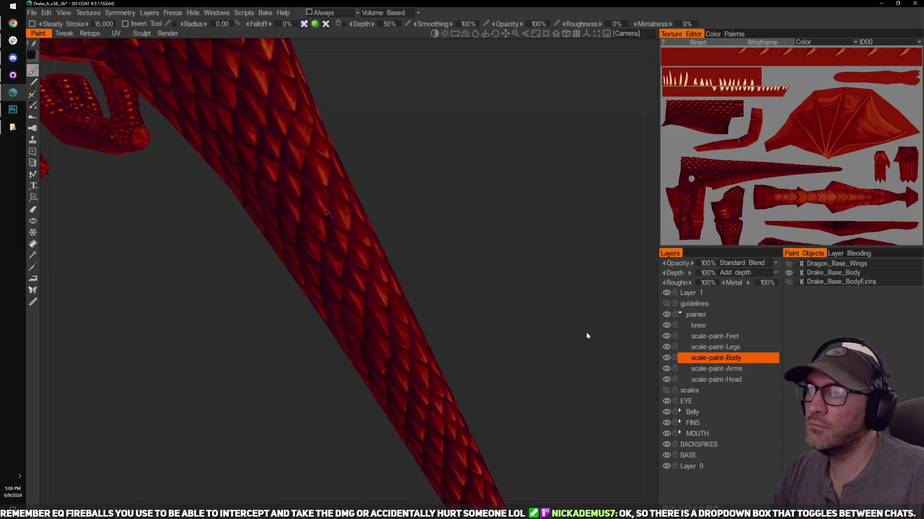
# Step: Bring the drake's hind leg into a side view and make scale-paint-Legs the active layer
pyautogui.moveTo(586, 331); pyautogui.dragTo(564, 328)
pyautogui.moveTo(536, 316); pyautogui.dragTo(534, 325, button='right')
pyautogui.moveTo(534, 327)
pyautogui.mouseDown()
pyautogui.moveTo(557, 367)
pyautogui.moveTo(529, 331)
pyautogui.mouseUp()
pyautogui.moveTo(538, 391)
pyautogui.mouseDown()
pyautogui.moveTo(512, 390)
pyautogui.moveTo(528, 412)
pyautogui.moveTo(587, 373)
pyautogui.moveTo(596, 350)
pyautogui.moveTo(520, 370)
pyautogui.mouseUp()
pyautogui.moveTo(469, 267)
pyautogui.mouseDown()
pyautogui.moveTo(522, 264)
pyautogui.moveTo(463, 279)
pyautogui.moveTo(481, 268)
pyautogui.moveTo(513, 299)
pyautogui.moveTo(448, 248)
pyautogui.moveTo(490, 278)
pyautogui.moveTo(462, 254)
pyautogui.moveTo(454, 229)
pyautogui.moveTo(488, 261)
pyautogui.moveTo(468, 231)
pyautogui.moveTo(509, 249)
pyautogui.moveTo(478, 189)
pyautogui.moveTo(486, 274)
pyautogui.moveTo(400, 296)
pyautogui.moveTo(448, 302)
pyautogui.mouseUp()
pyautogui.click(716, 347)
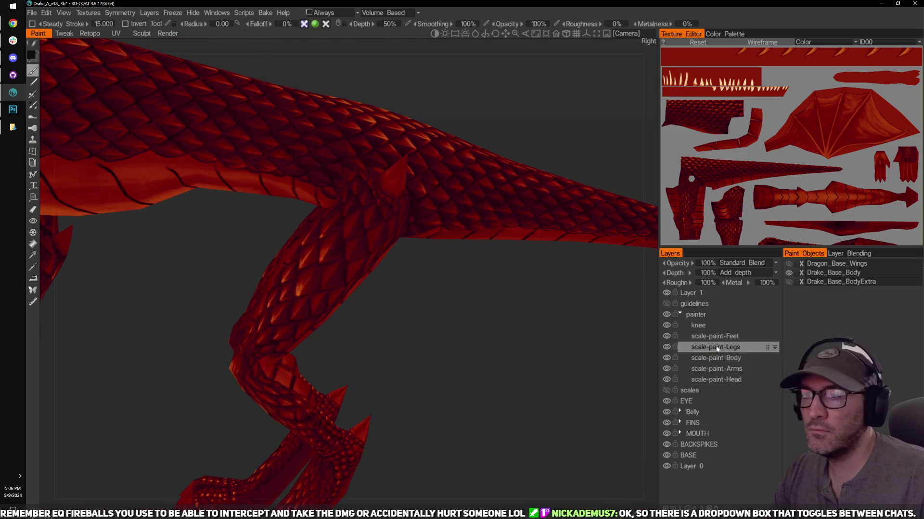
# Step: Save the project under its current file name
pyautogui.click(46, 12)
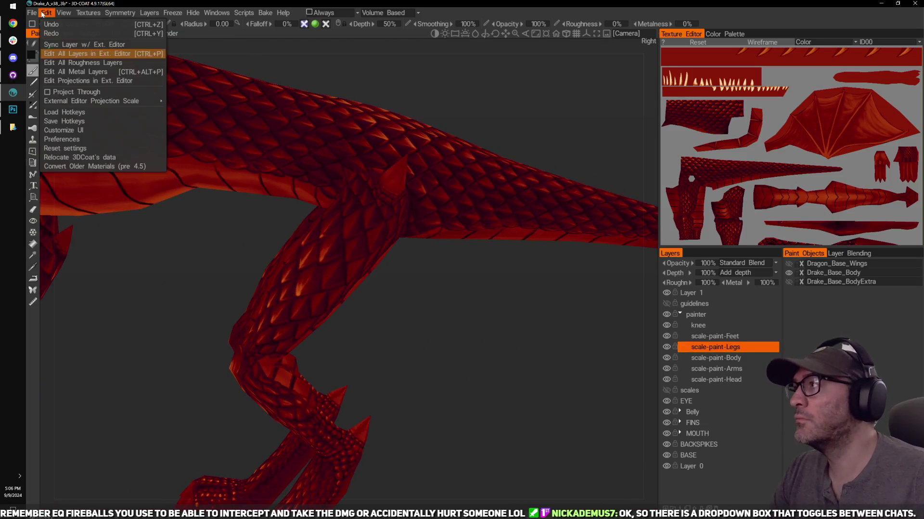
pyautogui.moveTo(32, 13)
pyautogui.click(50, 100)
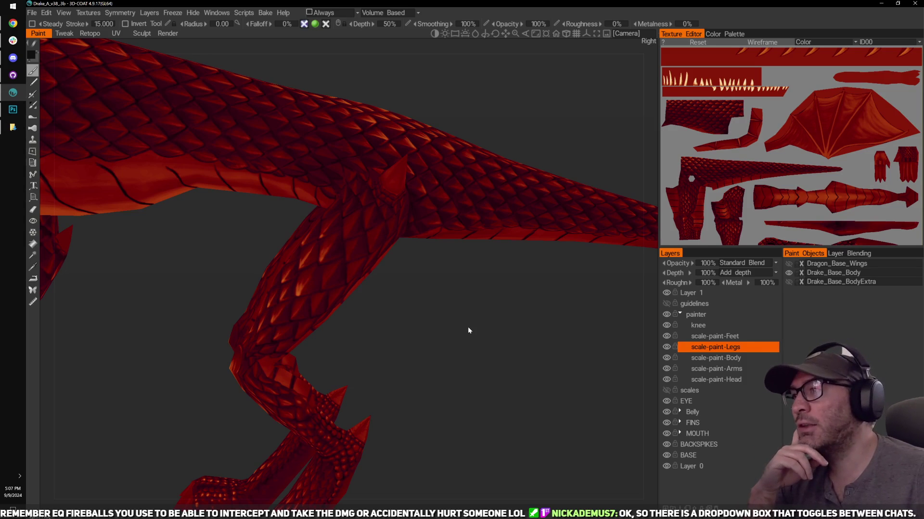
# Step: Examine the scales on the upper hind leg up close in red and hide Layer 1 to see them in grey
pyautogui.moveTo(343, 312); pyautogui.dragTo(382, 284)
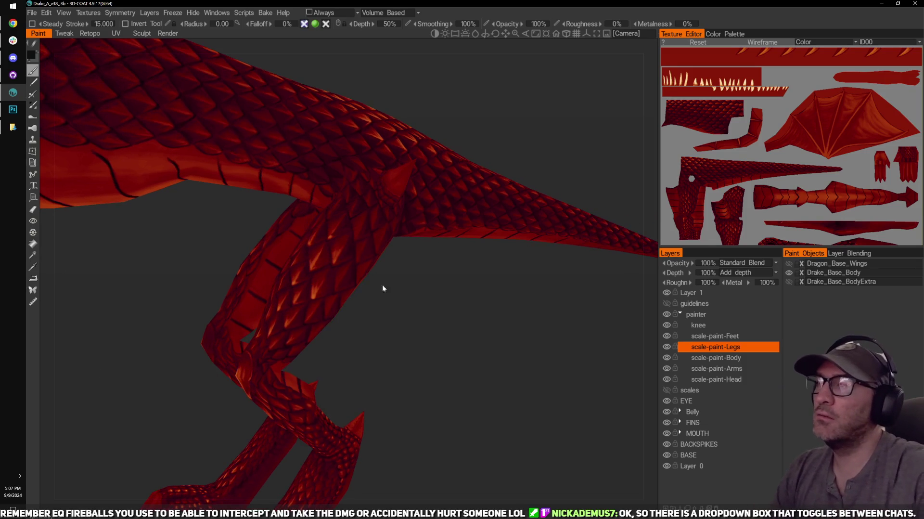
pyautogui.moveTo(481, 312); pyautogui.dragTo(449, 270)
pyautogui.moveTo(449, 270); pyautogui.dragTo(517, 300, button='right')
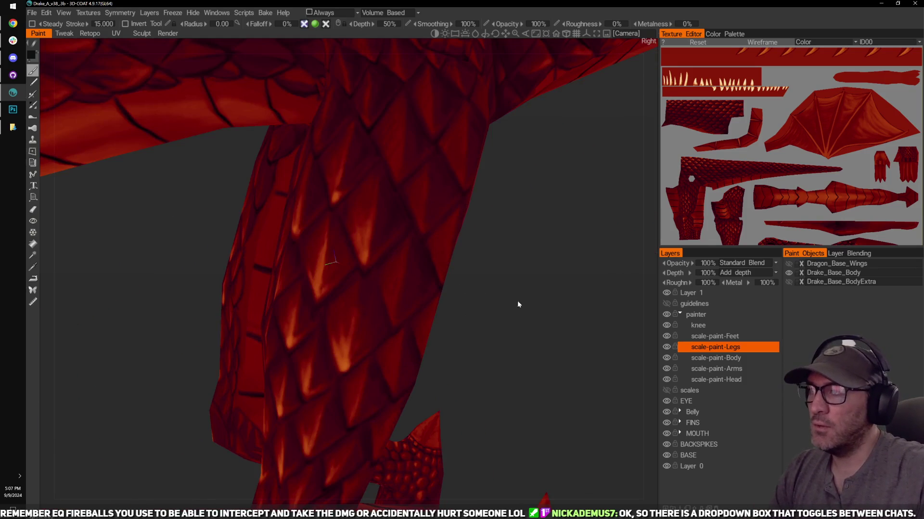
pyautogui.moveTo(518, 300); pyautogui.dragTo(562, 307)
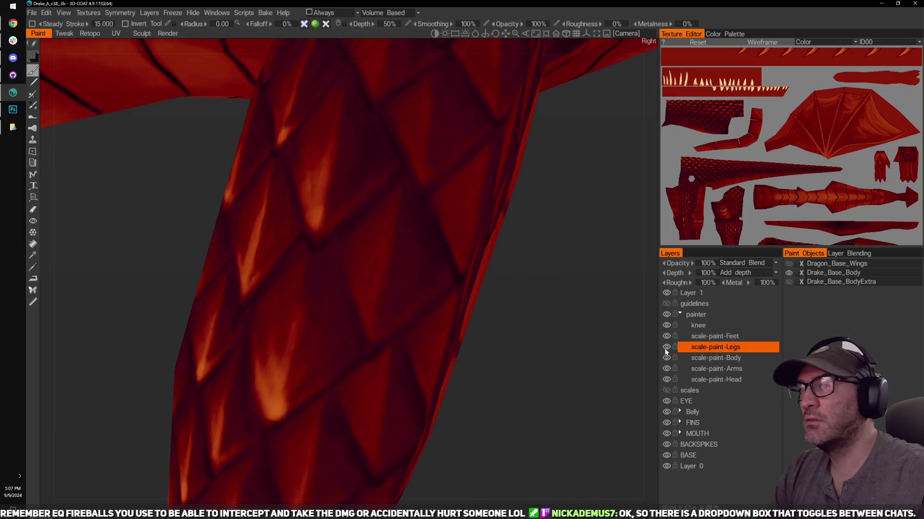
pyautogui.moveTo(597, 357); pyautogui.dragTo(581, 348)
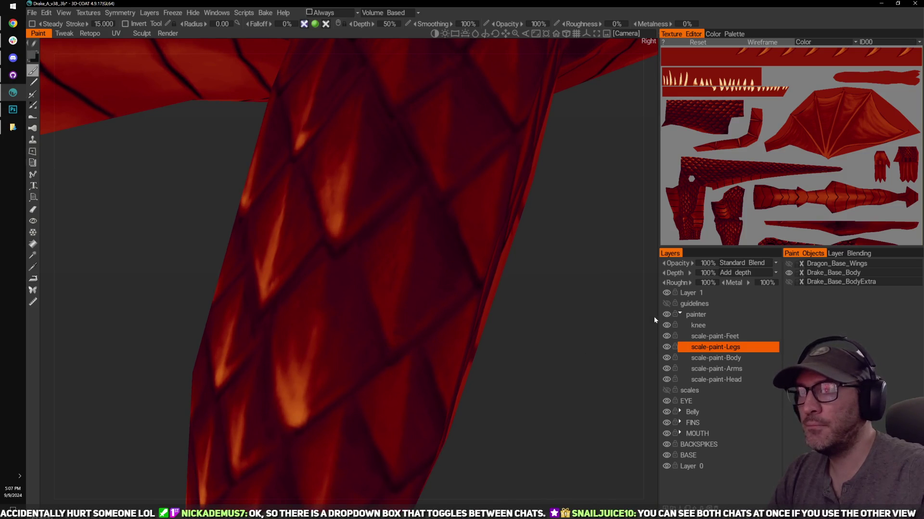
pyautogui.click(667, 293)
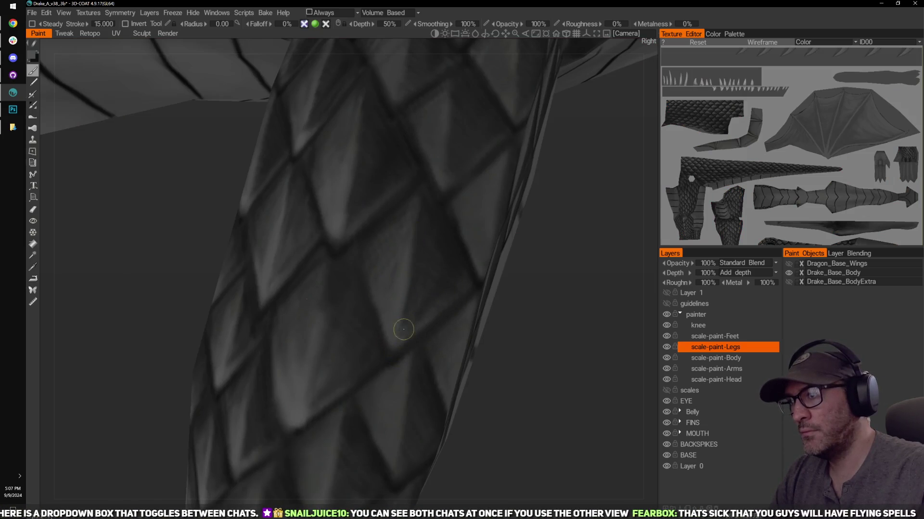
# Step: Inspect the upper hind leg's grey scales along the thigh and show Layer 1 to compare them in red
pyautogui.moveTo(555, 294); pyautogui.dragTo(533, 316, button='middle')
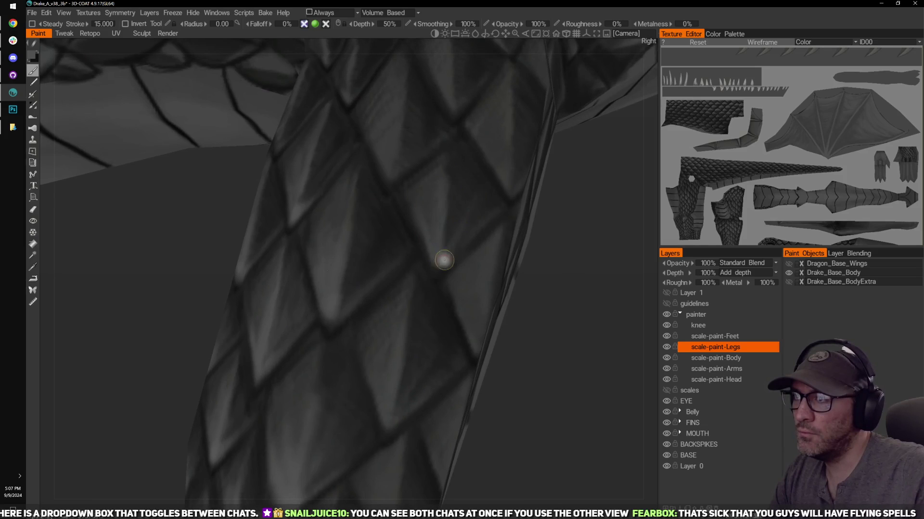
pyautogui.moveTo(566, 316); pyautogui.dragTo(602, 289, button='middle')
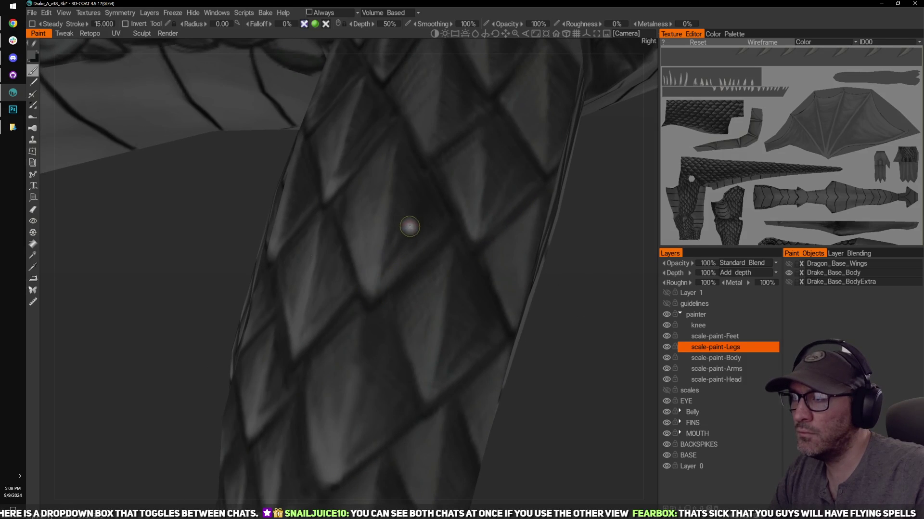
pyautogui.moveTo(580, 338); pyautogui.dragTo(643, 340, button='middle')
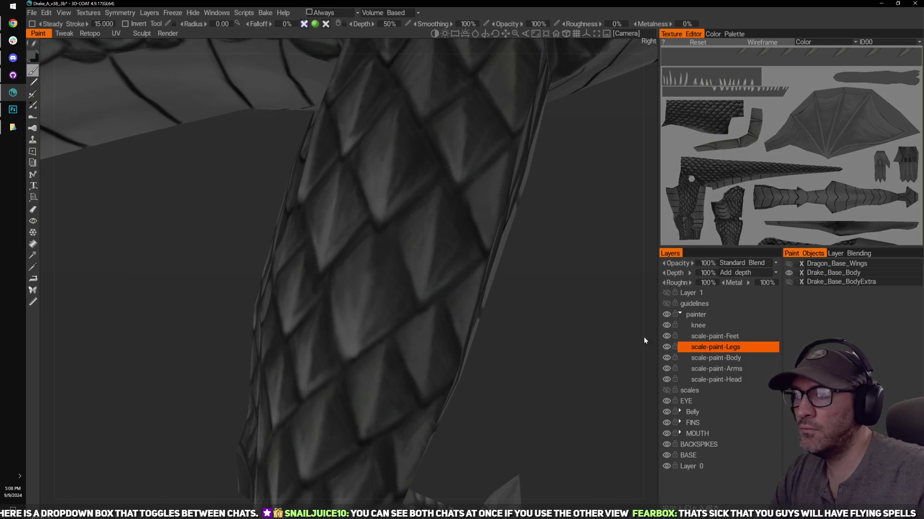
pyautogui.click(666, 292)
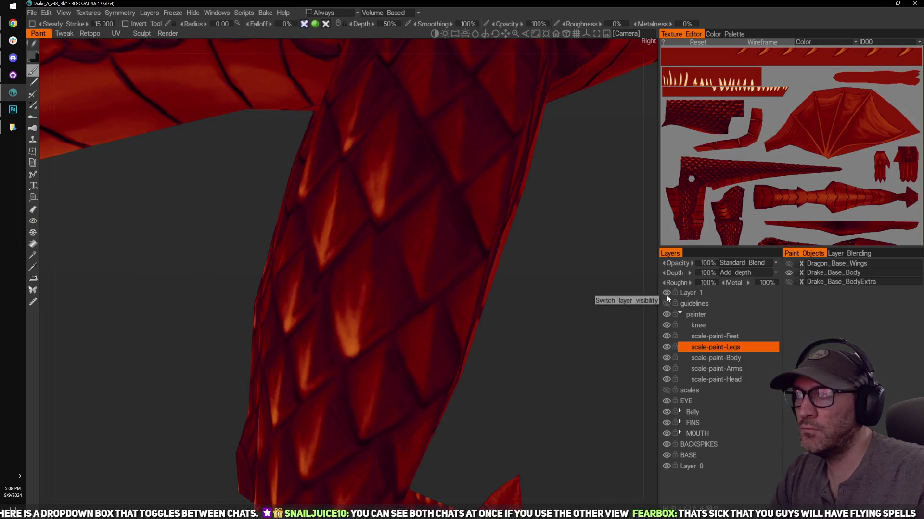
# Step: Hide the Layer 1 colour overlay and refine the leg scales on scale-paint-Legs with a smaller brush
pyautogui.click(666, 292)
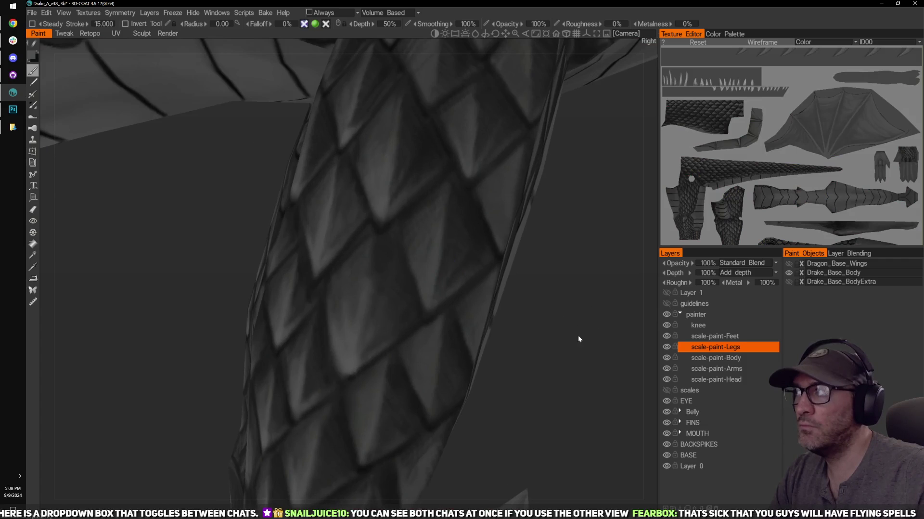
pyautogui.moveTo(568, 361); pyautogui.dragTo(571, 342, button='middle')
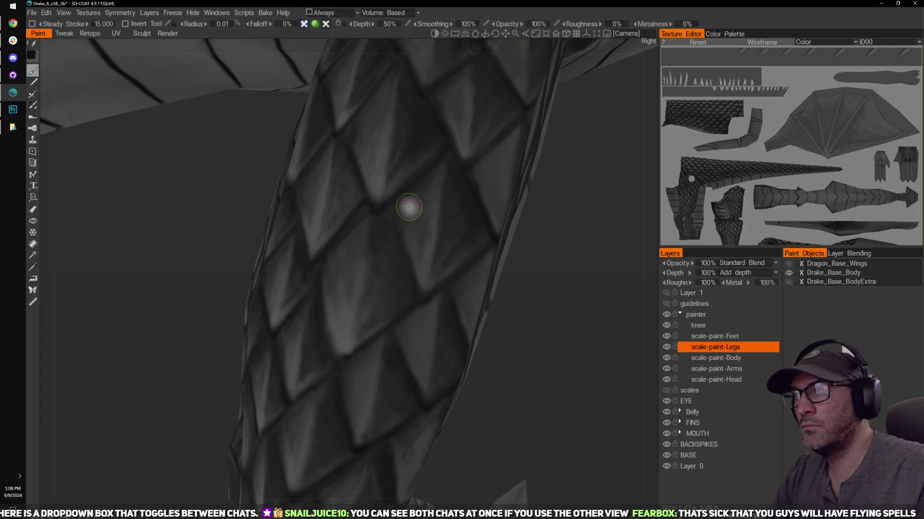
pyautogui.moveTo(510, 335); pyautogui.dragTo(504, 280, button='middle')
pyautogui.press('[')
pyautogui.press('[')
pyautogui.press('[')
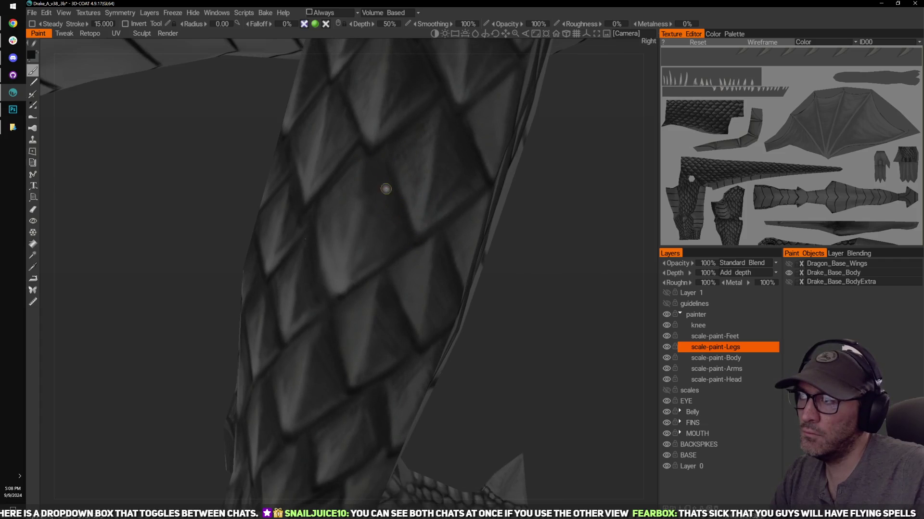
pyautogui.moveTo(485, 305)
pyautogui.keyDown('alt'); pyautogui.mouseDown()
pyautogui.moveTo(500, 279)
pyautogui.moveTo(531, 296)
pyautogui.moveTo(530, 305)
pyautogui.moveTo(400, 240)
pyautogui.mouseUp(); pyautogui.keyUp('alt')
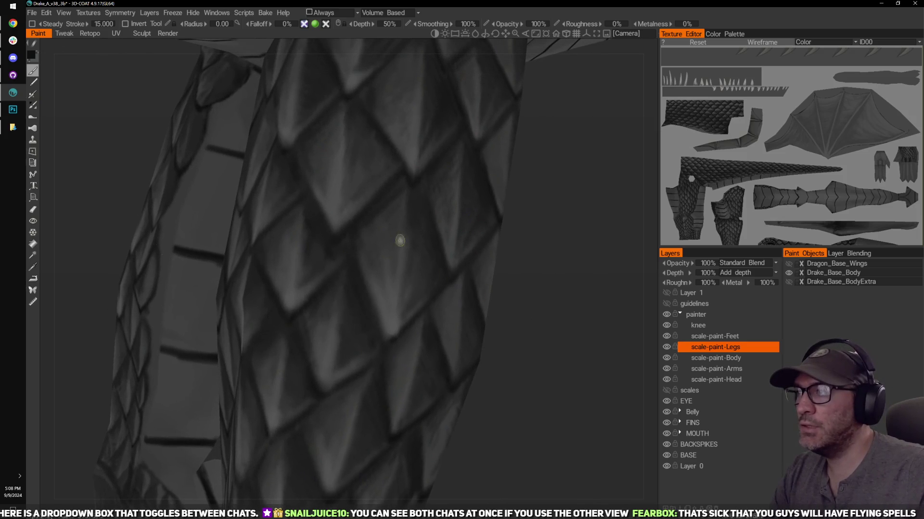
pyautogui.keyDown('alt'); pyautogui.moveTo(550, 319); pyautogui.dragTo(524, 290); pyautogui.keyUp('alt')
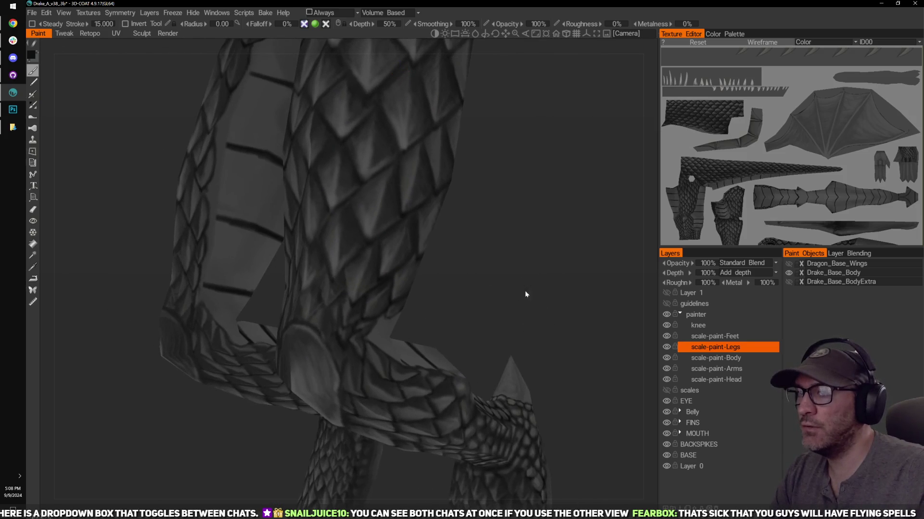
# Step: Show and hide the Layer 1 colour overlay to check the leg scales near the knee
pyautogui.click(667, 292)
pyautogui.keyDown('alt'); pyautogui.moveTo(569, 318); pyautogui.dragTo(634, 292); pyautogui.keyUp('alt')
pyautogui.click(666, 293)
# Step: Darken the outlines and refine the shading of the small scales just above the knee
pyautogui.keyDown('alt'); pyautogui.moveTo(576, 316); pyautogui.dragTo(597, 285); pyautogui.keyUp('alt')
pyautogui.keyDown('alt'); pyautogui.moveTo(604, 281); pyautogui.dragTo(615, 299, button='right'); pyautogui.keyUp('alt')
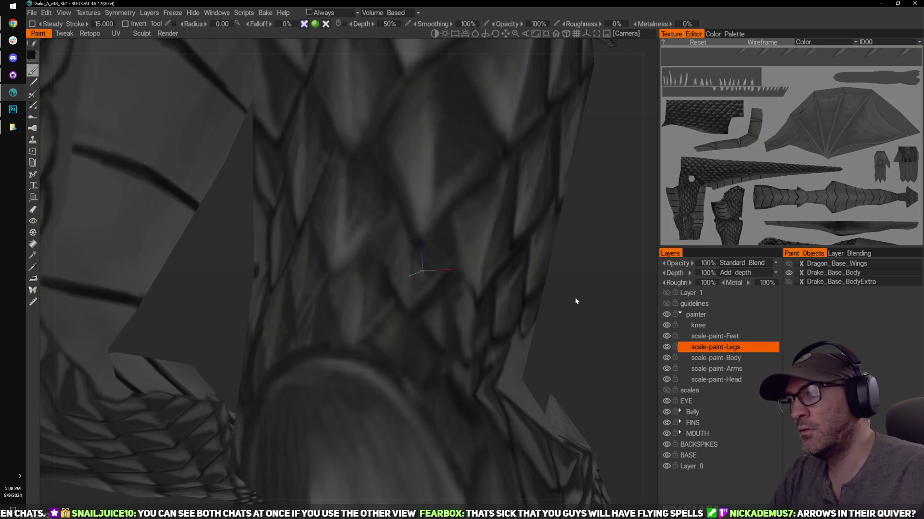
pyautogui.moveTo(575, 301); pyautogui.dragTo(602, 303)
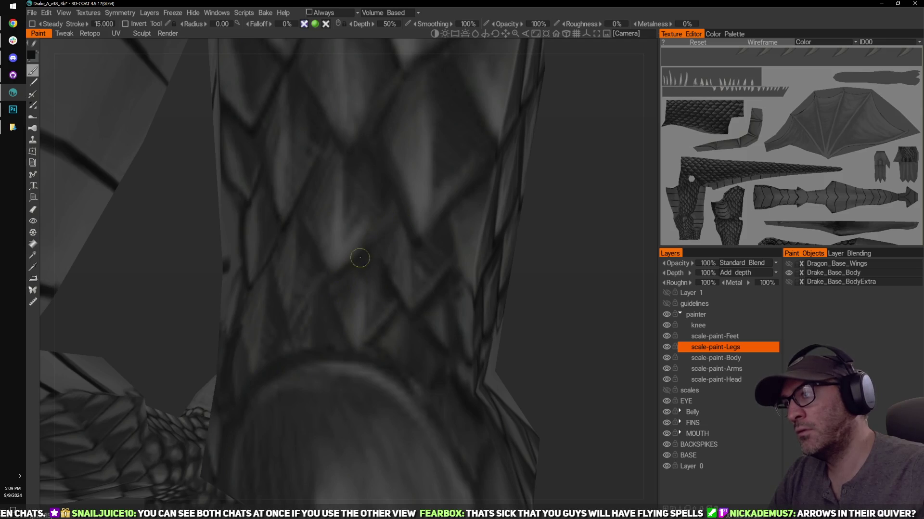
pyautogui.keyDown('shift'); pyautogui.moveTo(560, 253); pyautogui.dragTo(517, 248); pyautogui.keyUp('shift')
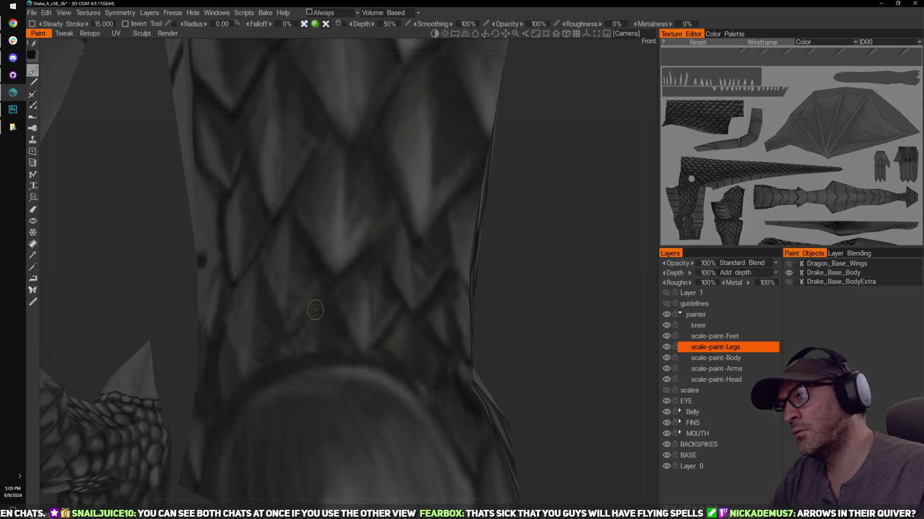
pyautogui.moveTo(523, 187); pyautogui.dragTo(565, 246)
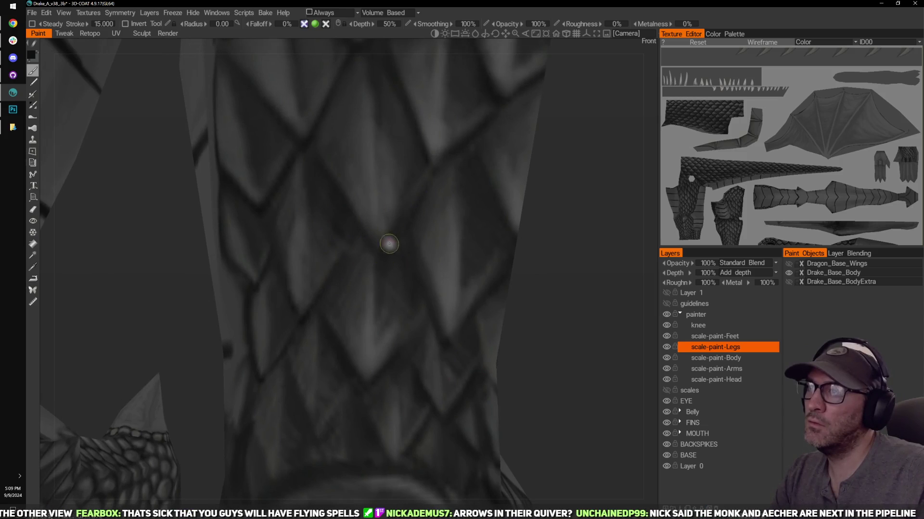
# Step: Sharpen the dark edges and shading of the larger scales on the leg's front, above the small knee scales
pyautogui.moveTo(579, 206); pyautogui.dragTo(564, 204, button='middle')
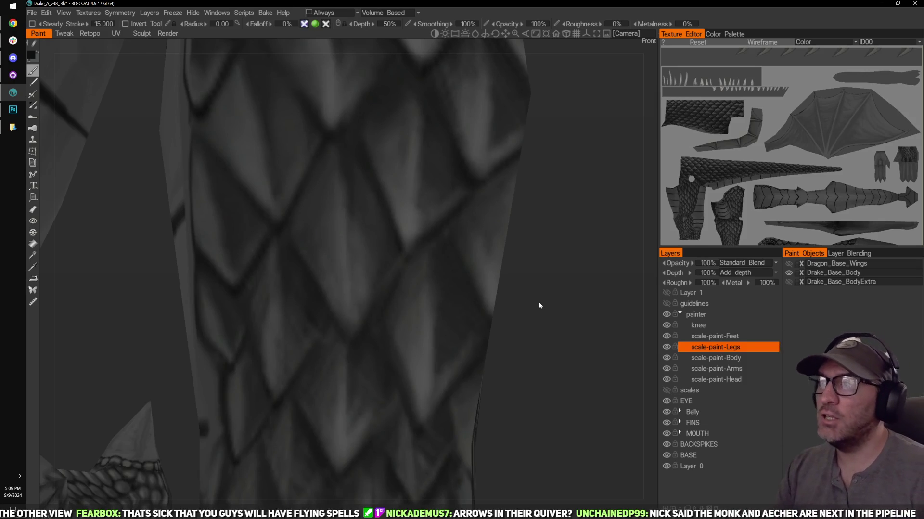
pyautogui.moveTo(635, 213); pyautogui.dragTo(610, 264, button='middle')
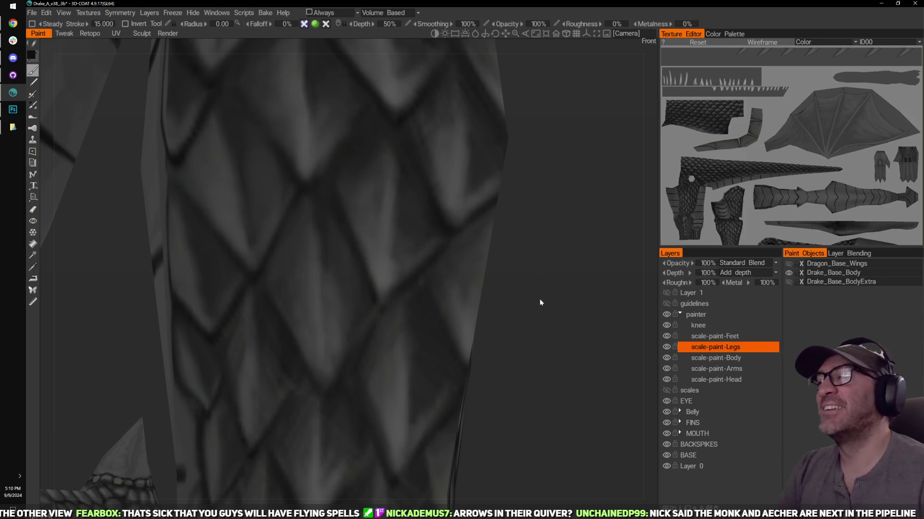
pyautogui.moveTo(540, 299); pyautogui.dragTo(432, 261)
pyautogui.moveTo(516, 276); pyautogui.dragTo(548, 307, button='middle')
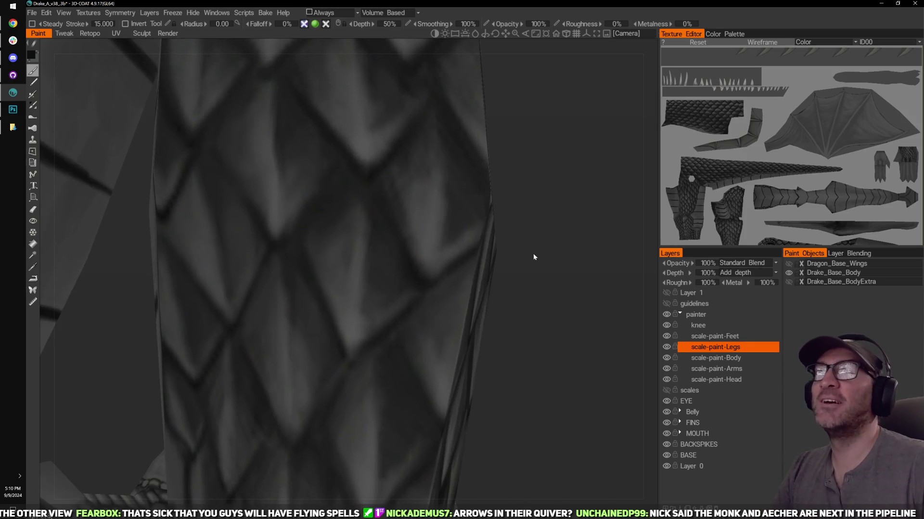
pyautogui.moveTo(533, 256); pyautogui.dragTo(549, 265)
pyautogui.moveTo(568, 320); pyautogui.dragTo(558, 311, button='middle')
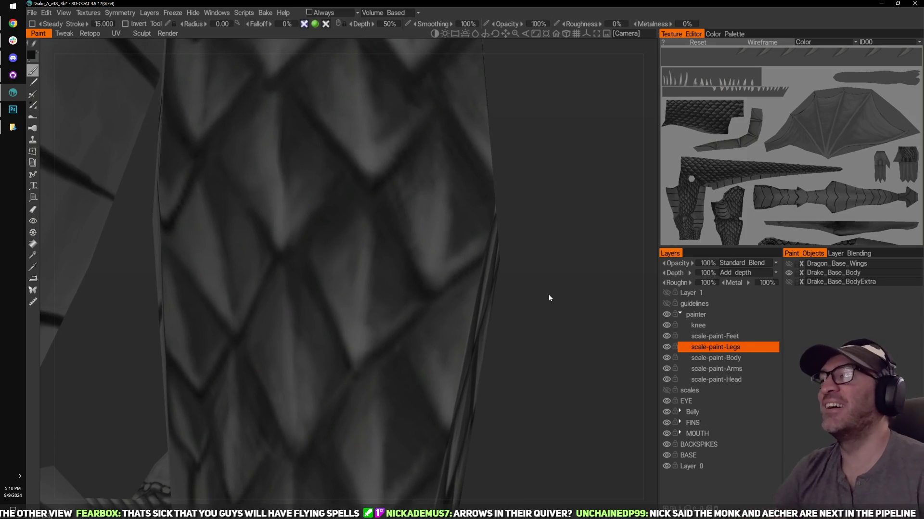
pyautogui.keyDown('shift'); pyautogui.moveTo(549, 295); pyautogui.dragTo(522, 291); pyautogui.keyUp('shift')
pyautogui.moveTo(491, 277); pyautogui.dragTo(538, 289, button='middle')
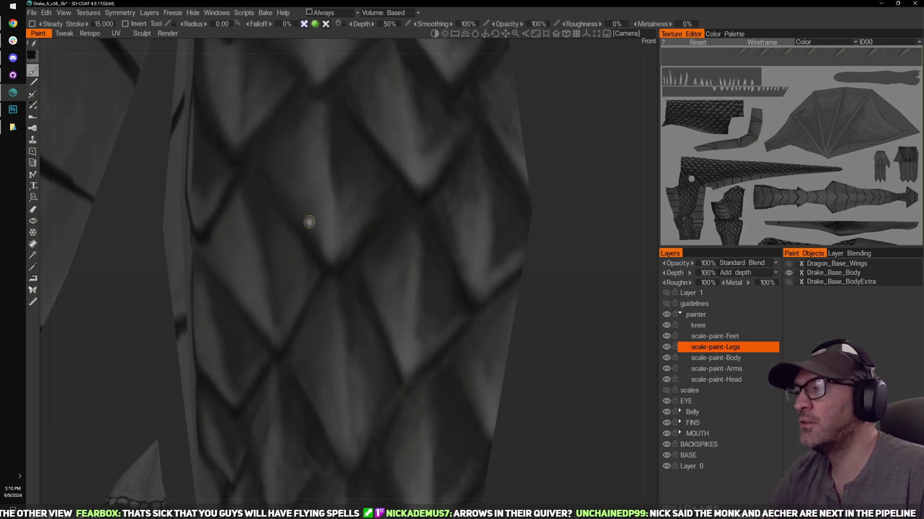
# Step: Sample a grey tone from the leg and blend the highlights of the scales midway up its front
pyautogui.moveTo(566, 296); pyautogui.dragTo(580, 299, button='middle')
pyautogui.press('v')
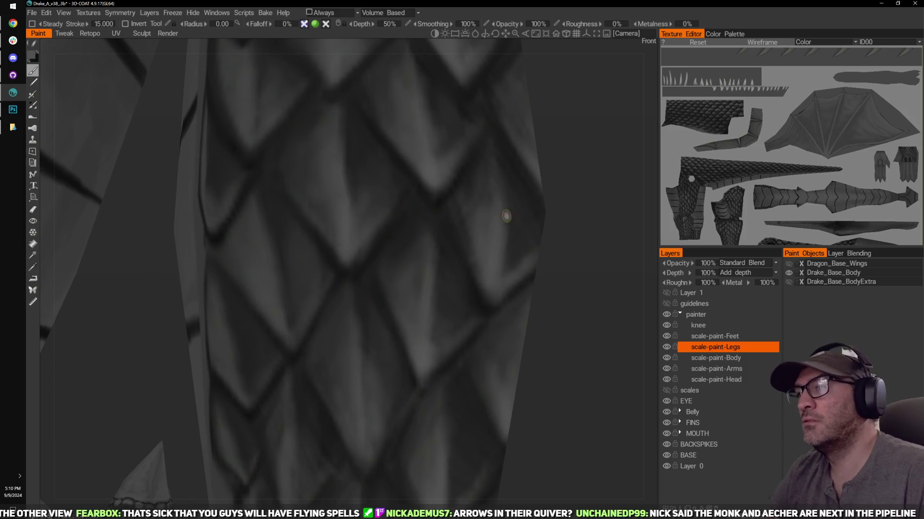
pyautogui.moveTo(557, 379); pyautogui.dragTo(564, 335, button='middle')
pyautogui.moveTo(564, 336); pyautogui.dragTo(546, 300)
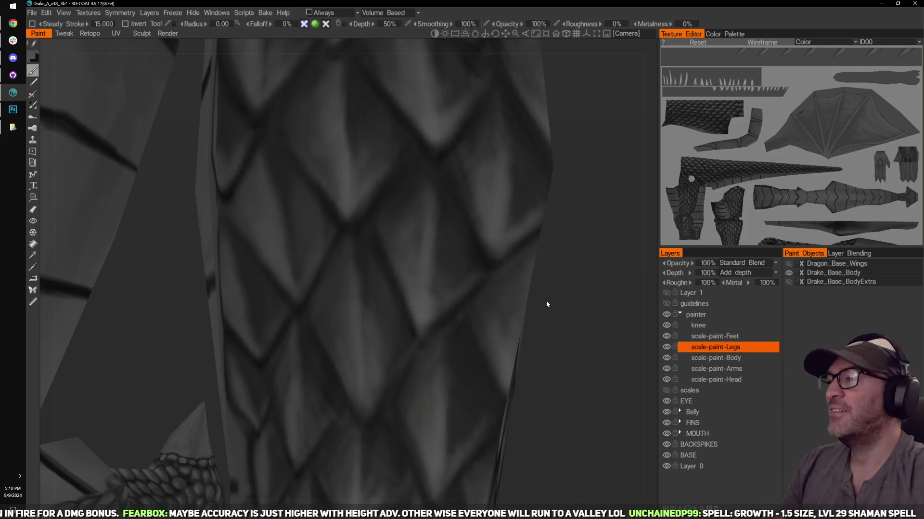
pyautogui.moveTo(580, 332); pyautogui.dragTo(587, 340, button='middle')
pyautogui.moveTo(587, 343); pyautogui.dragTo(571, 290)
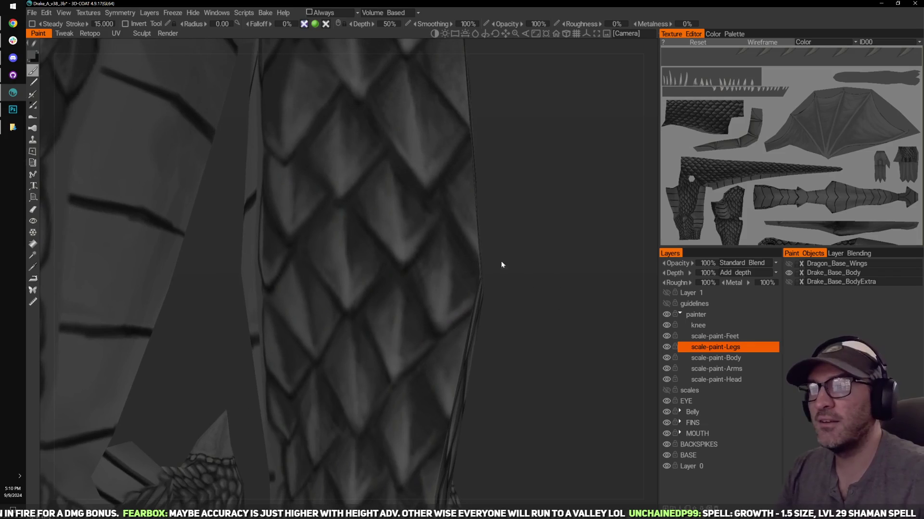
# Step: Rework the tip and edges of a scale higher on the leg's front, undoing the last stroke and swapping the paint colours
pyautogui.moveTo(501, 261); pyautogui.dragTo(560, 336)
pyautogui.moveTo(576, 222); pyautogui.dragTo(559, 249)
pyautogui.moveTo(558, 249); pyautogui.dragTo(553, 269, button='right')
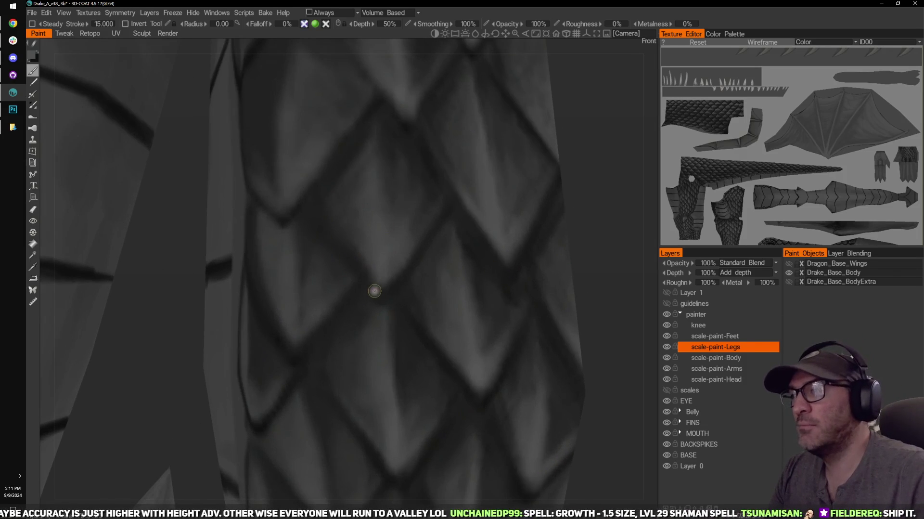
pyautogui.moveTo(374, 291); pyautogui.dragTo(343, 251)
pyautogui.moveTo(346, 260); pyautogui.dragTo(373, 294)
pyautogui.hotkey('ctrl', 'z')
pyautogui.press('x')
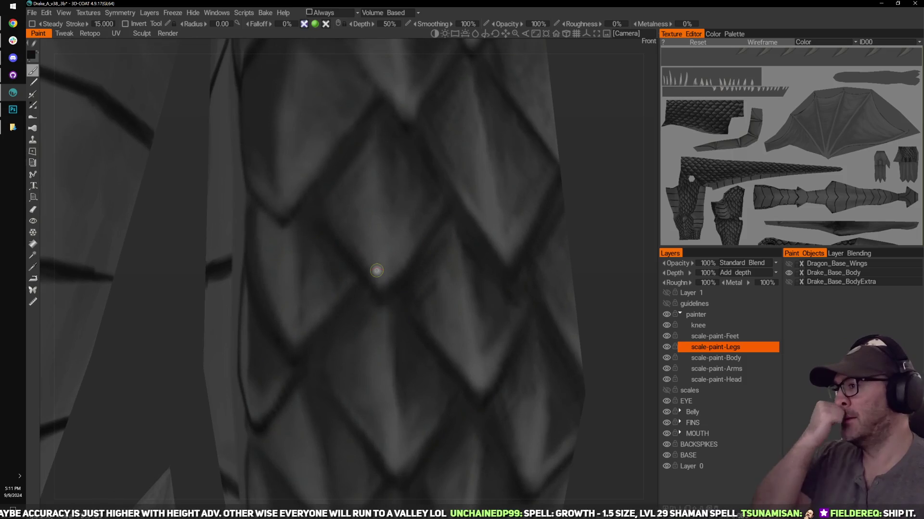
pyautogui.moveTo(606, 255); pyautogui.dragTo(587, 306, button='middle')
pyautogui.moveTo(618, 226); pyautogui.dragTo(592, 352, button='middle')
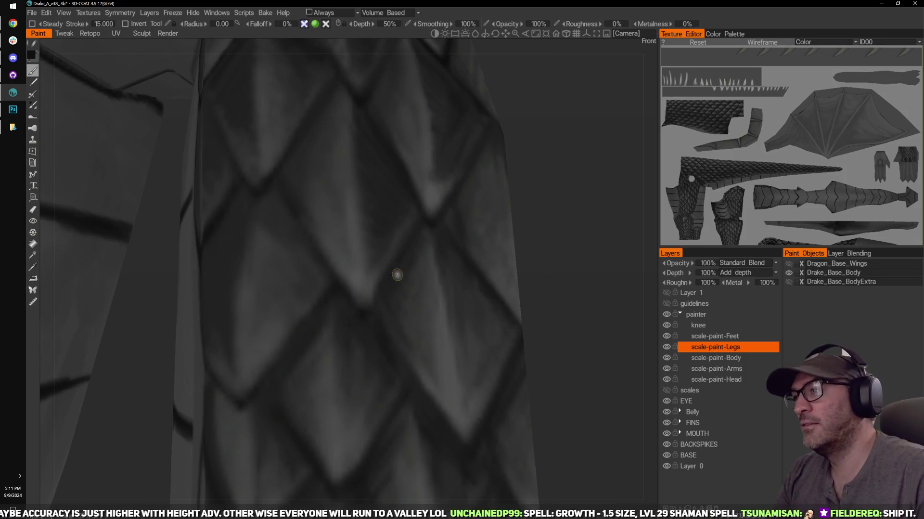
# Step: Examine the scales across the body, tail and legs from several angles, with the Layer 1 colour overlay shown and hidden
pyautogui.moveTo(539, 260); pyautogui.dragTo(497, 155, button='right')
pyautogui.moveTo(497, 155); pyautogui.dragTo(522, 297)
pyautogui.moveTo(522, 297); pyautogui.dragTo(501, 271, button='right')
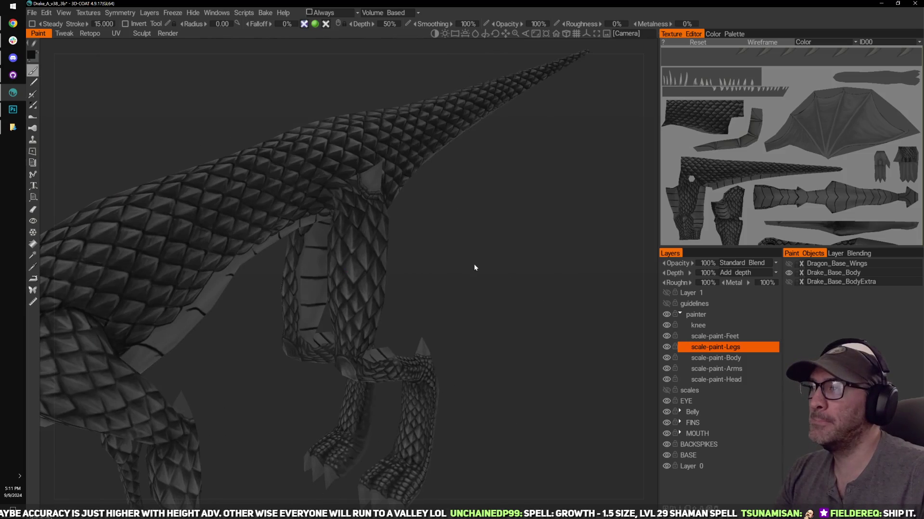
pyautogui.moveTo(474, 264); pyautogui.dragTo(493, 245)
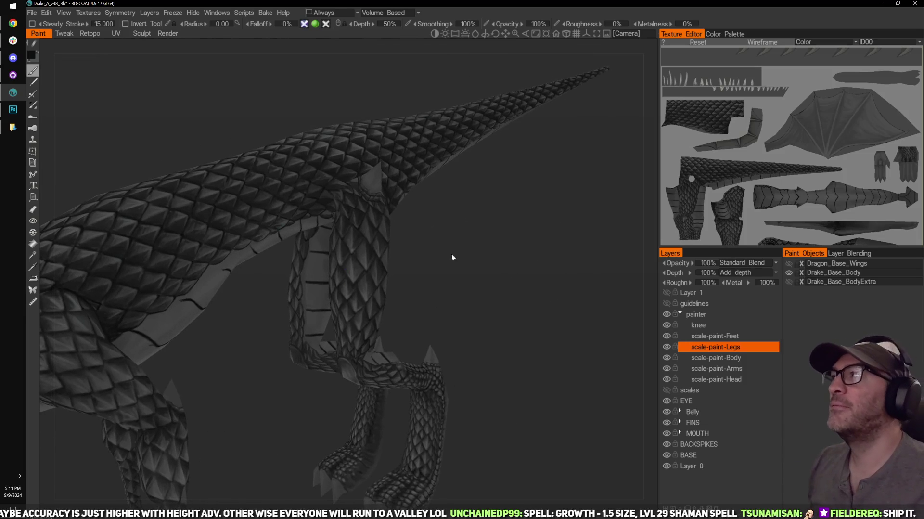
pyautogui.moveTo(491, 251); pyautogui.dragTo(500, 272)
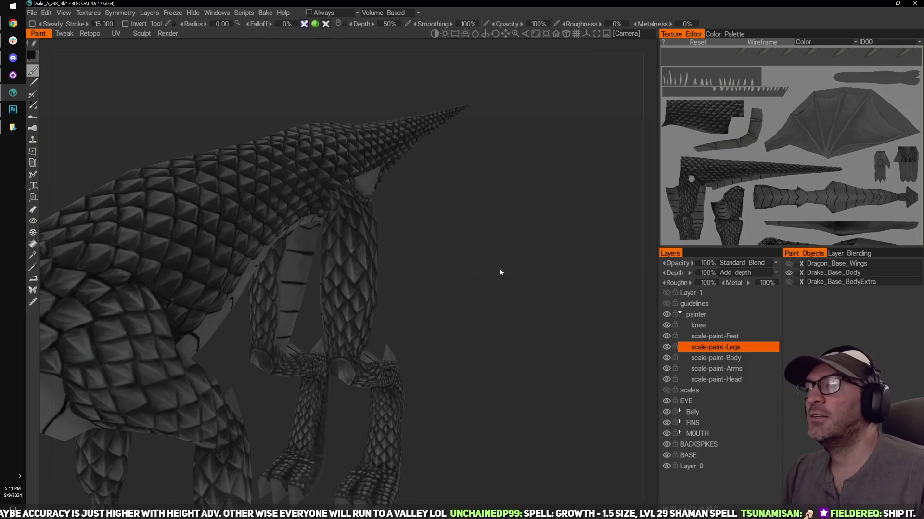
pyautogui.click(666, 293)
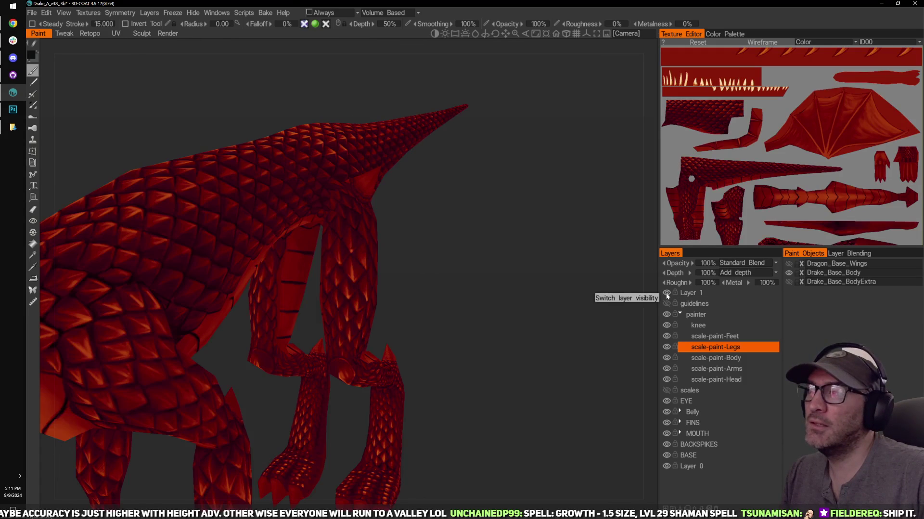
pyautogui.click(666, 293)
pyautogui.moveTo(445, 288); pyautogui.dragTo(492, 262)
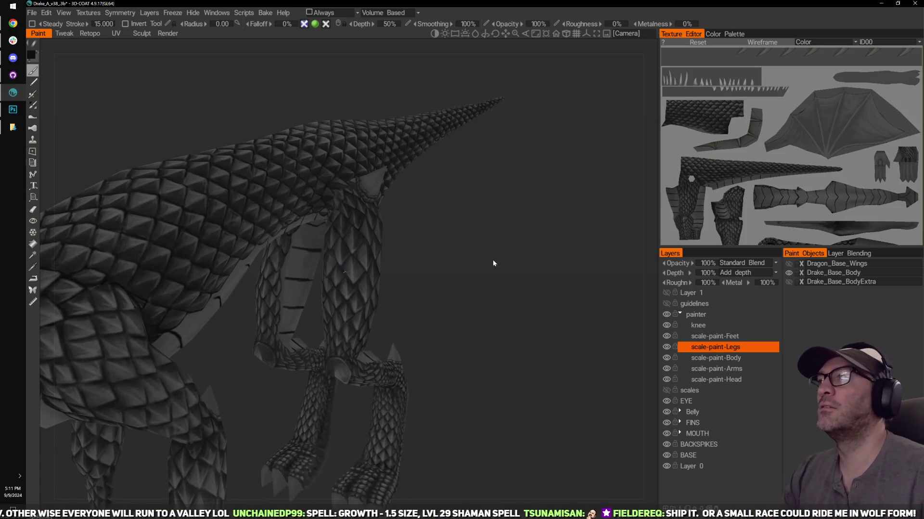
# Step: Refine the shading and edges of the scales on the upper leg, below where it joins the body
pyautogui.scroll(5, 524, 229)
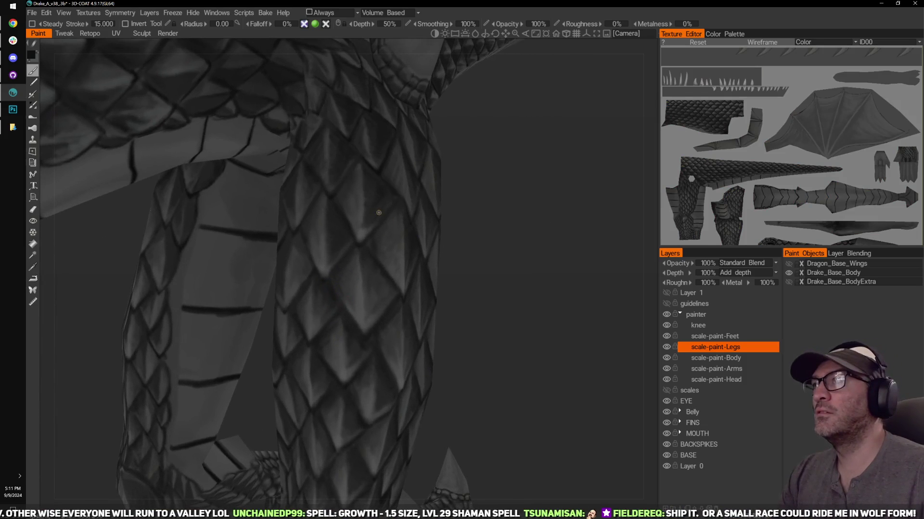
pyautogui.moveTo(457, 216); pyautogui.dragTo(583, 282)
pyautogui.scroll(2, 579, 233)
pyautogui.moveTo(543, 251); pyautogui.dragTo(537, 246)
pyautogui.press('x')
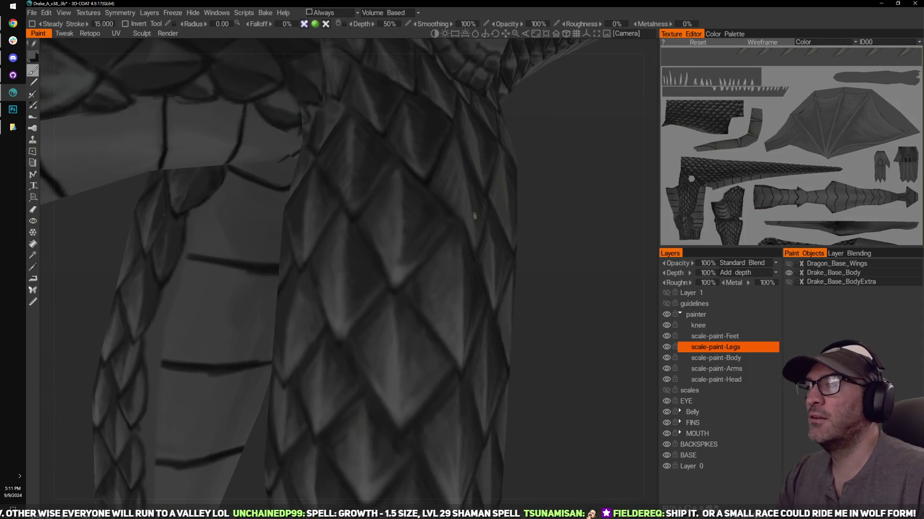
pyautogui.moveTo(508, 202); pyautogui.dragTo(553, 191)
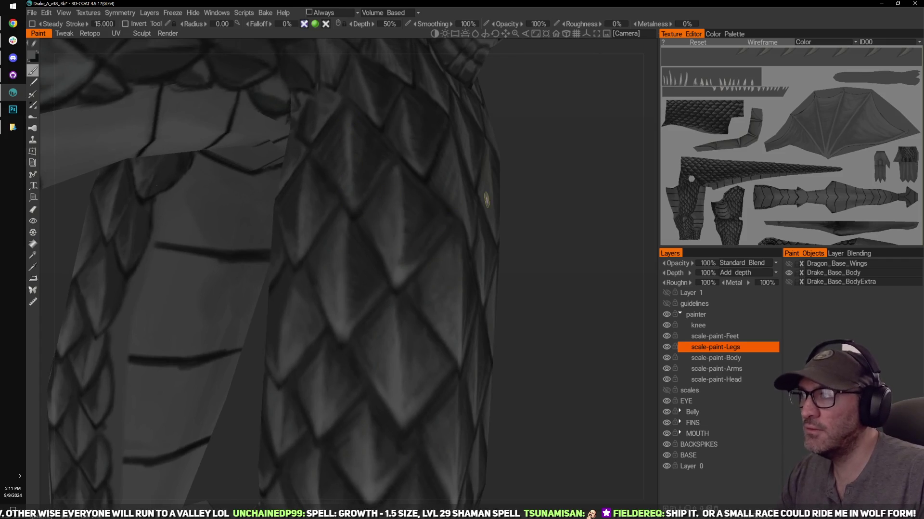
pyautogui.scroll(1, 359, 206)
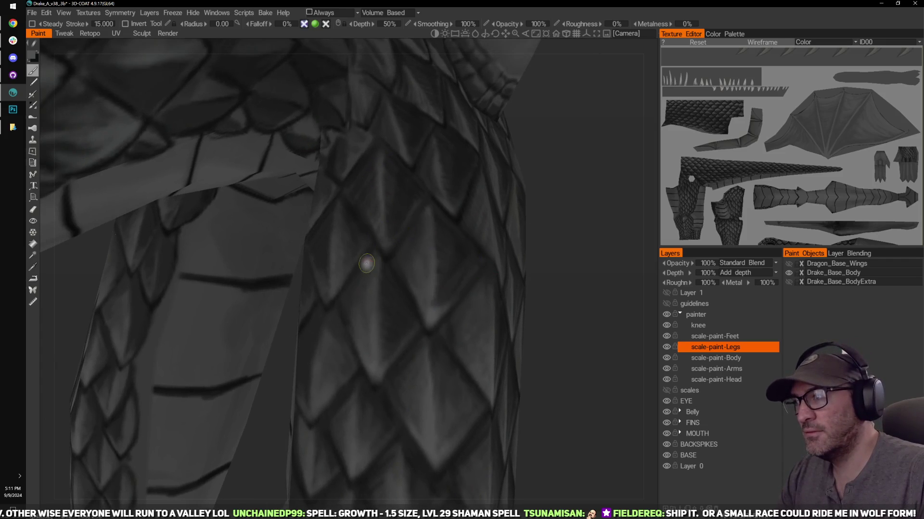
pyautogui.scroll(-1, 465, 202)
pyautogui.moveTo(557, 176)
pyautogui.mouseDown()
pyautogui.moveTo(555, 186)
pyautogui.moveTo(509, 197)
pyautogui.mouseUp()
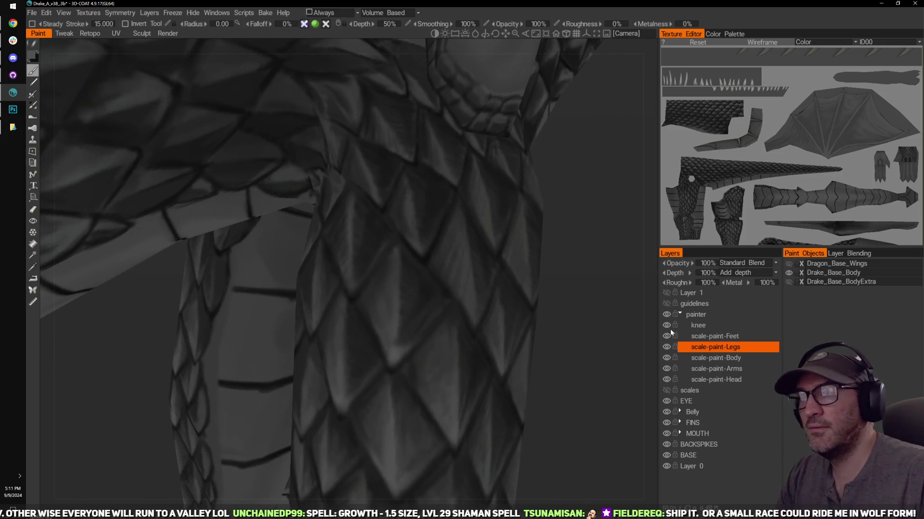
# Step: Compare the upper leg's scales with the Layer 1 colour overlay shown and hidden
pyautogui.click(665, 292)
pyautogui.click(666, 292)
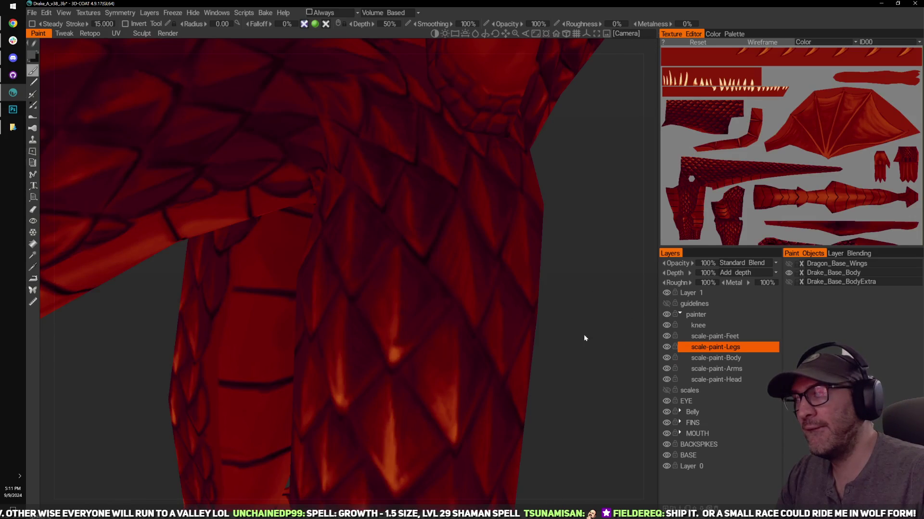
pyautogui.scroll(-1, 583, 334)
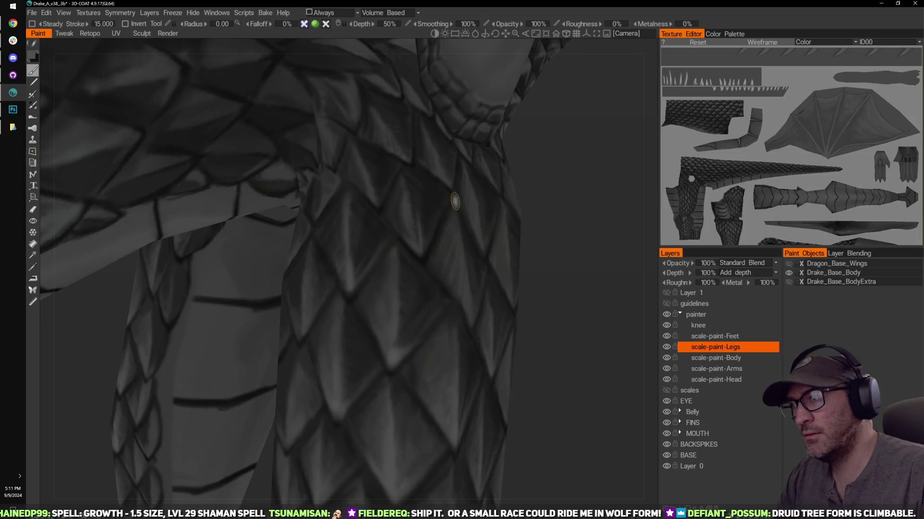
pyautogui.moveTo(596, 330); pyautogui.dragTo(586, 327, button='right')
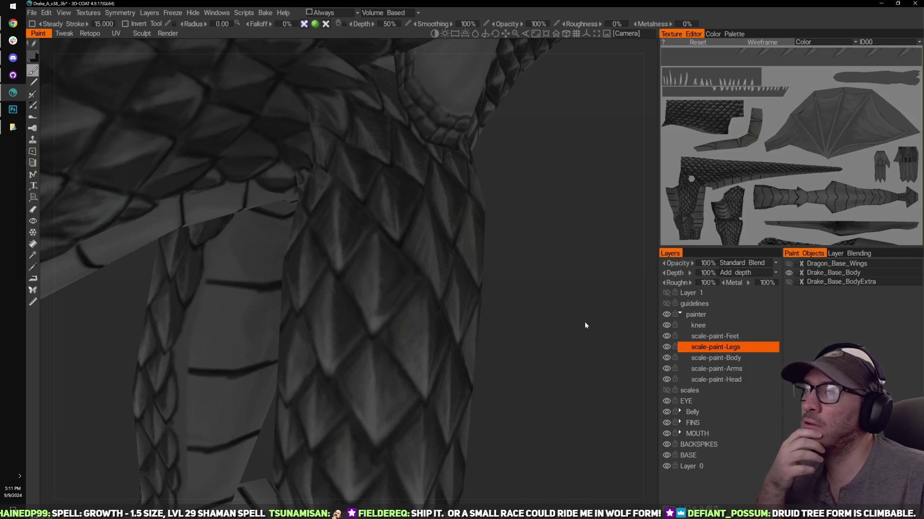
pyautogui.click(666, 292)
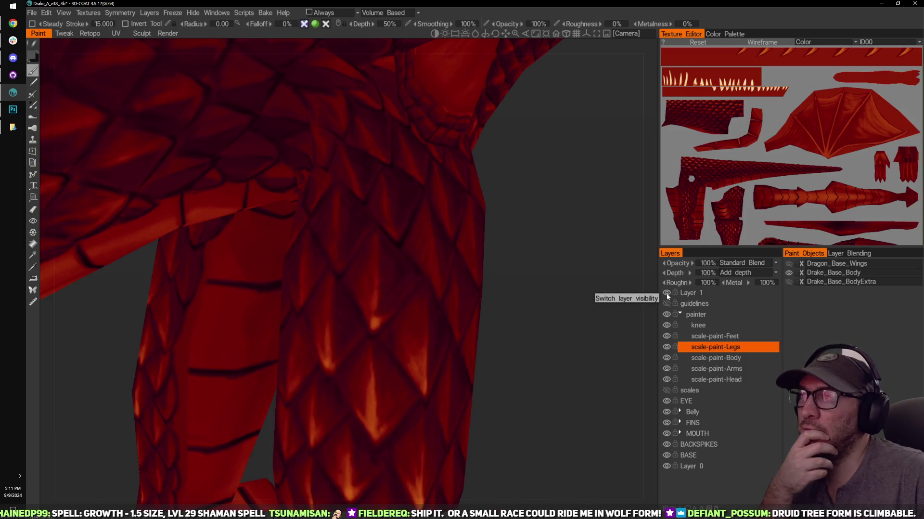
pyautogui.click(666, 293)
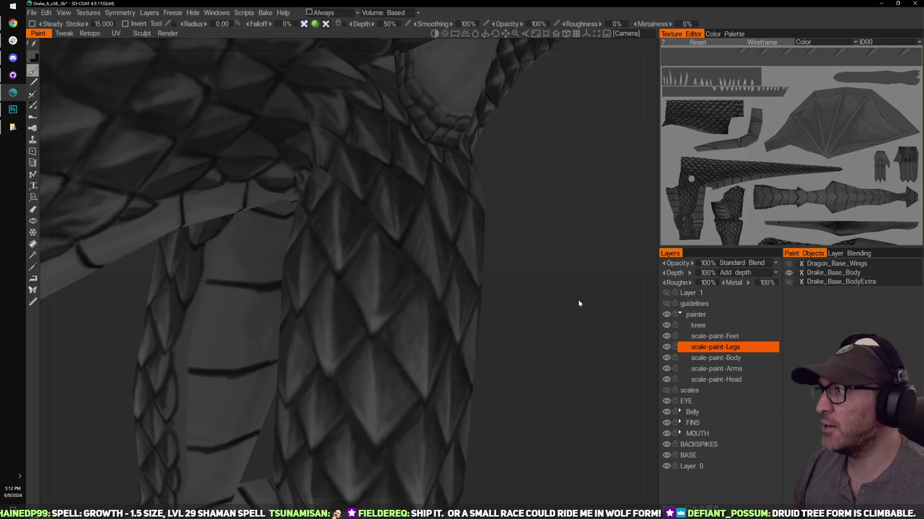
# Step: Refine the shading and edges of the scales at the top of the leg, checking them with the scale-paint-Legs layer hidden and shown
pyautogui.moveTo(568, 204); pyautogui.dragTo(569, 274, button='middle')
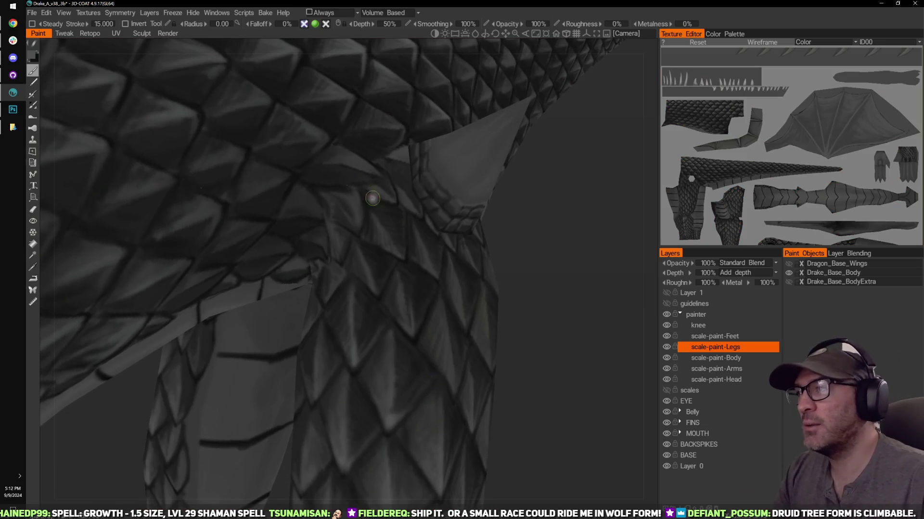
pyautogui.moveTo(568, 274); pyautogui.dragTo(570, 238)
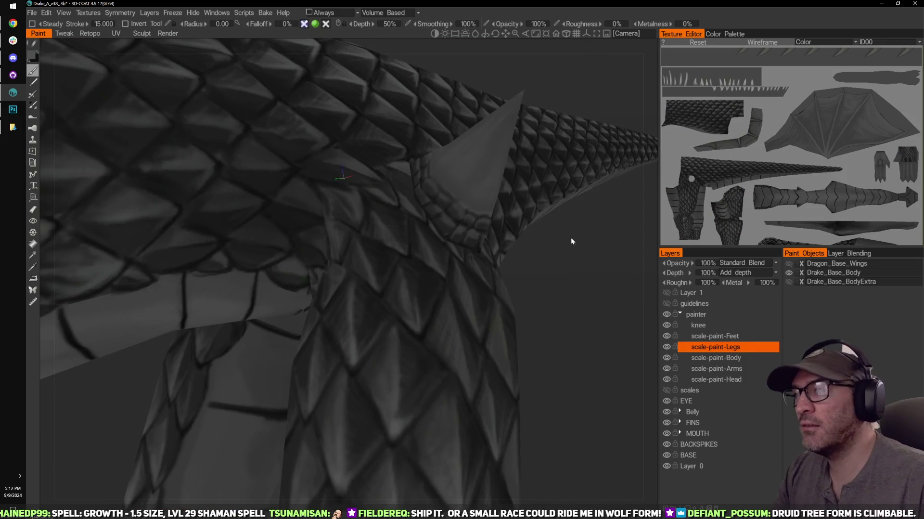
pyautogui.click(666, 346)
pyautogui.click(667, 346)
pyautogui.moveTo(594, 345)
pyautogui.mouseDown()
pyautogui.moveTo(594, 291)
pyautogui.moveTo(630, 275)
pyautogui.moveTo(634, 296)
pyautogui.moveTo(537, 251)
pyautogui.mouseUp()
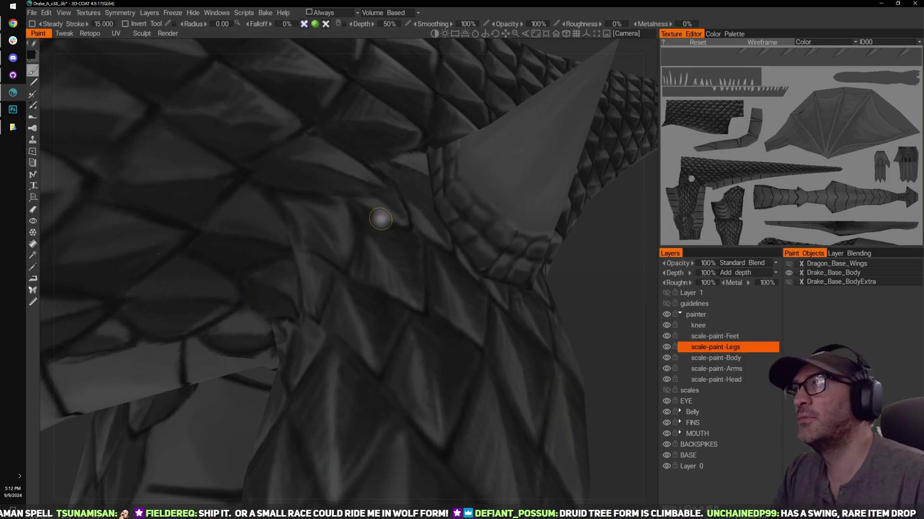
pyautogui.moveTo(579, 301); pyautogui.dragTo(554, 293)
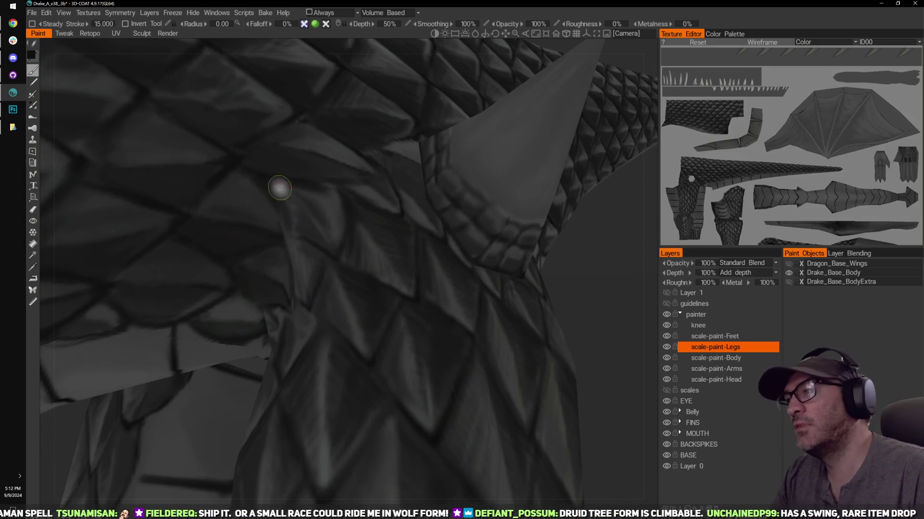
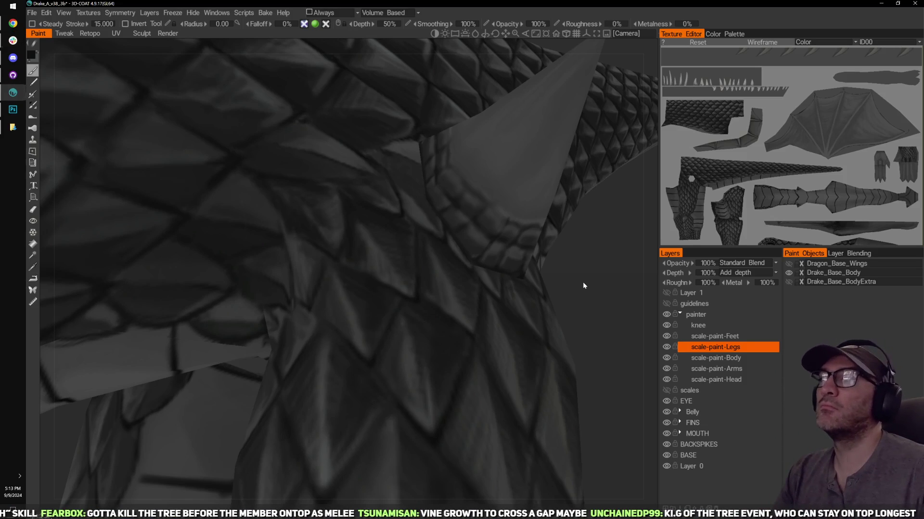
# Step: Darken the light patch between the body scales and the base of the spike, checking it with the scale-paint-Legs layer hidden and shown
pyautogui.moveTo(582, 281)
pyautogui.mouseDown(button='right')
pyautogui.moveTo(596, 300)
pyautogui.moveTo(604, 287)
pyautogui.moveTo(552, 326)
pyautogui.moveTo(555, 336)
pyautogui.moveTo(561, 343)
pyautogui.moveTo(560, 333)
pyautogui.moveTo(594, 317)
pyautogui.moveTo(587, 319)
pyautogui.mouseUp(button='right')
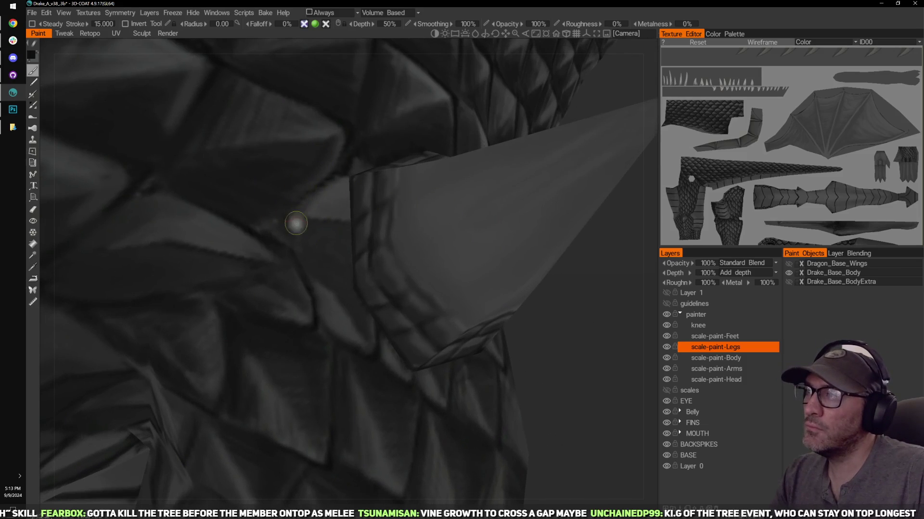
pyautogui.moveTo(312, 217)
pyautogui.mouseDown()
pyautogui.moveTo(339, 212)
pyautogui.moveTo(345, 190)
pyautogui.moveTo(307, 212)
pyautogui.moveTo(314, 191)
pyautogui.mouseUp()
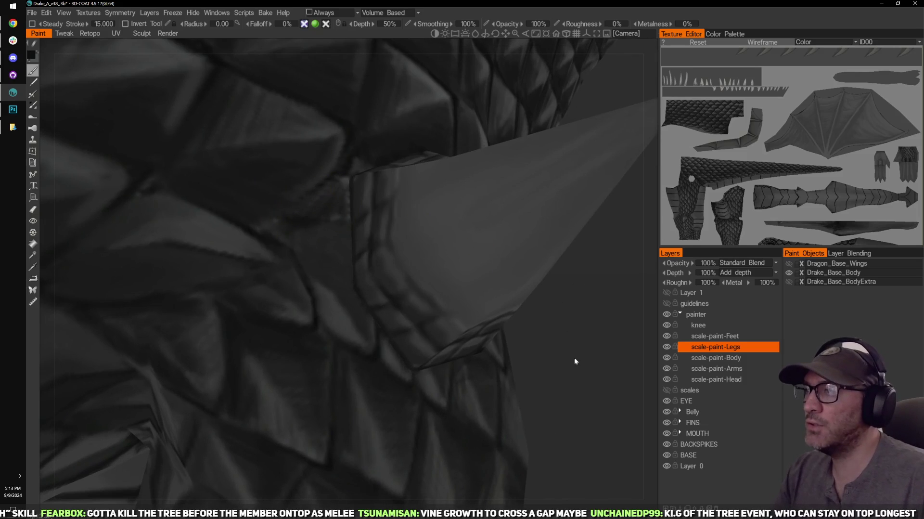
pyautogui.moveTo(575, 360); pyautogui.dragTo(596, 356)
pyautogui.moveTo(350, 190); pyautogui.dragTo(370, 190)
pyautogui.moveTo(558, 347); pyautogui.dragTo(571, 372)
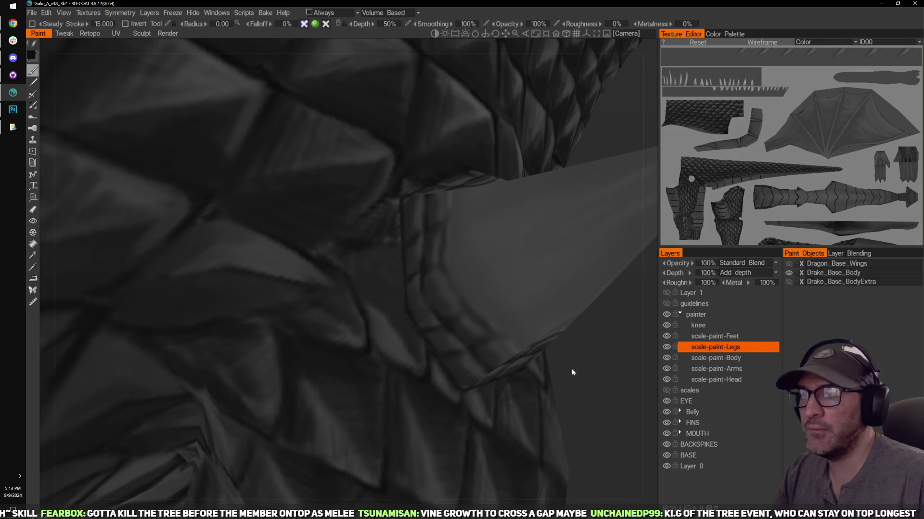
pyautogui.click(666, 346)
pyautogui.click(666, 346)
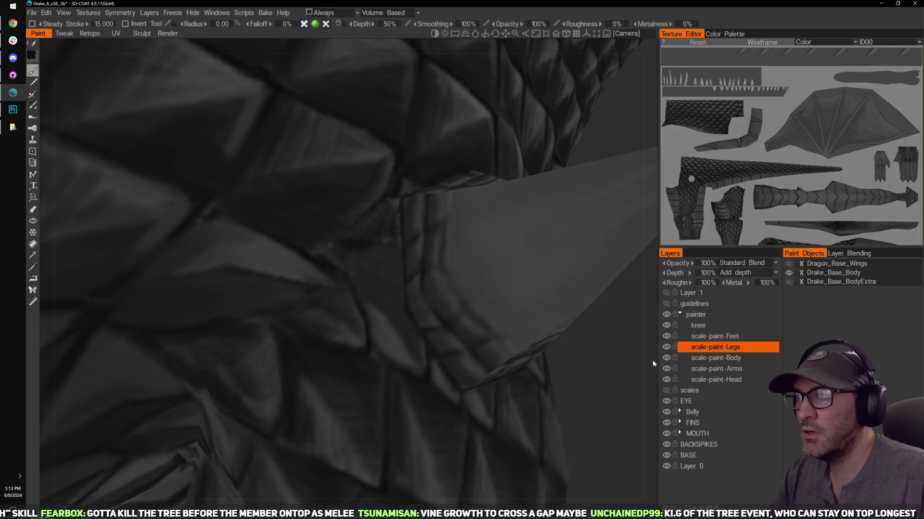
# Step: Refine the shading and dark edges of the small leg scales bordering the base of the spike
pyautogui.moveTo(592, 354); pyautogui.dragTo(575, 355)
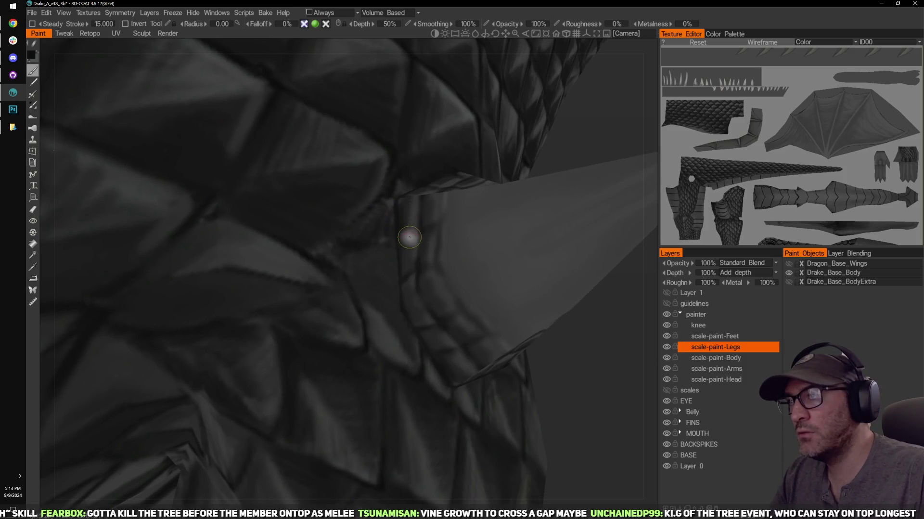
pyautogui.moveTo(593, 367); pyautogui.dragTo(561, 333)
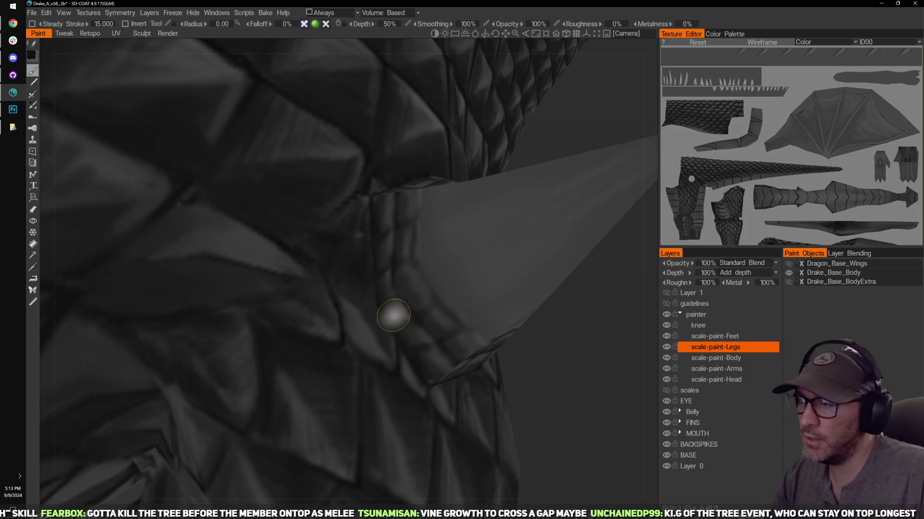
pyautogui.moveTo(588, 394)
pyautogui.mouseDown()
pyautogui.moveTo(540, 366)
pyautogui.moveTo(398, 329)
pyautogui.mouseUp()
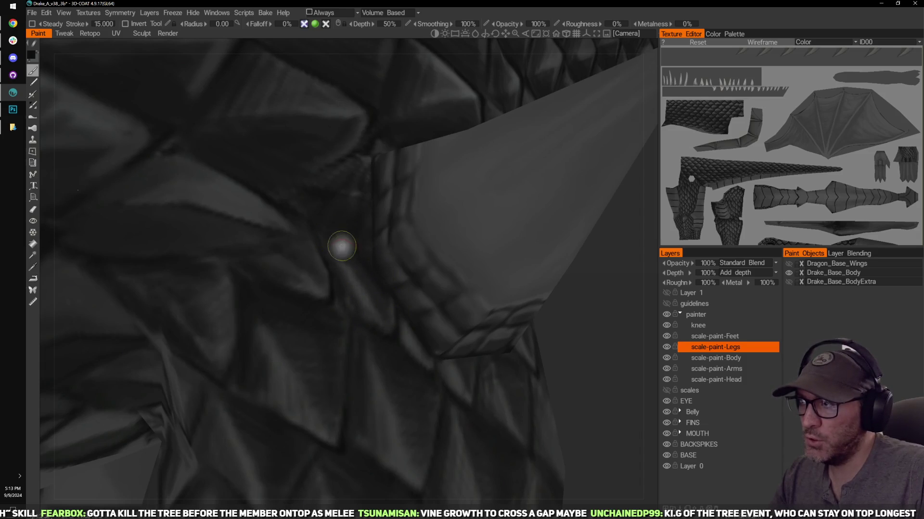
pyautogui.moveTo(590, 361); pyautogui.dragTo(583, 335)
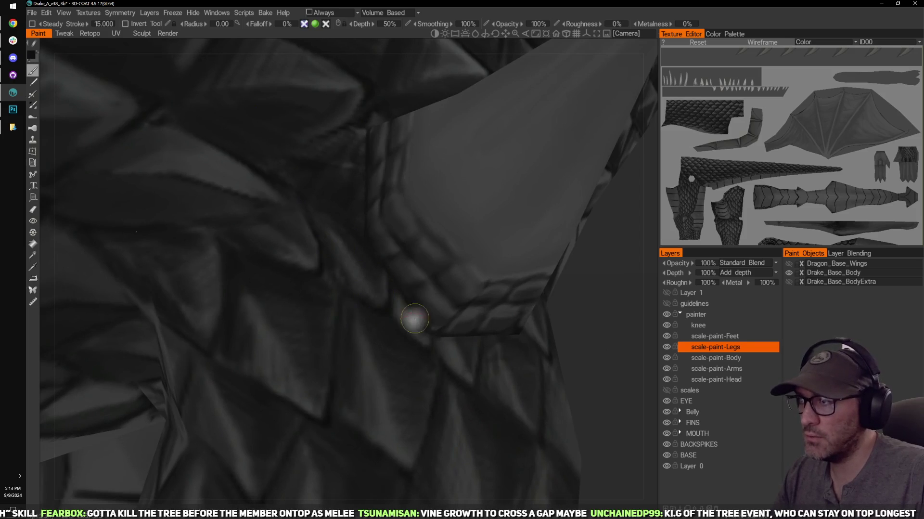
# Step: Examine the area where the leg joins the body from several distances, comparing it with Layer 1 and scale-paint-Legs toggled
pyautogui.moveTo(620, 269); pyautogui.dragTo(611, 313, button='right')
pyautogui.moveTo(601, 323); pyautogui.dragTo(572, 344)
pyautogui.moveTo(536, 397); pyautogui.dragTo(549, 337, button='middle')
pyautogui.moveTo(548, 336); pyautogui.dragTo(546, 328)
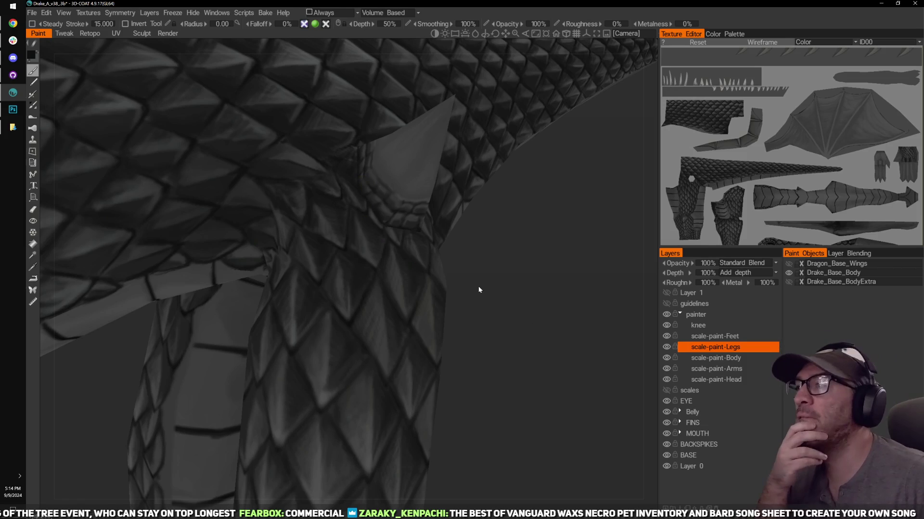
pyautogui.moveTo(515, 267); pyautogui.dragTo(350, 230)
pyautogui.moveTo(567, 284); pyautogui.dragTo(630, 336)
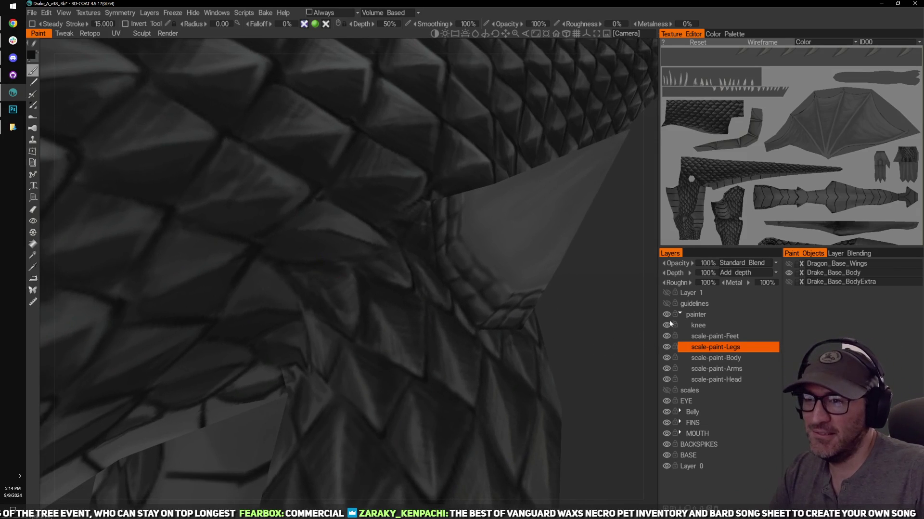
pyautogui.click(666, 290)
pyautogui.click(666, 291)
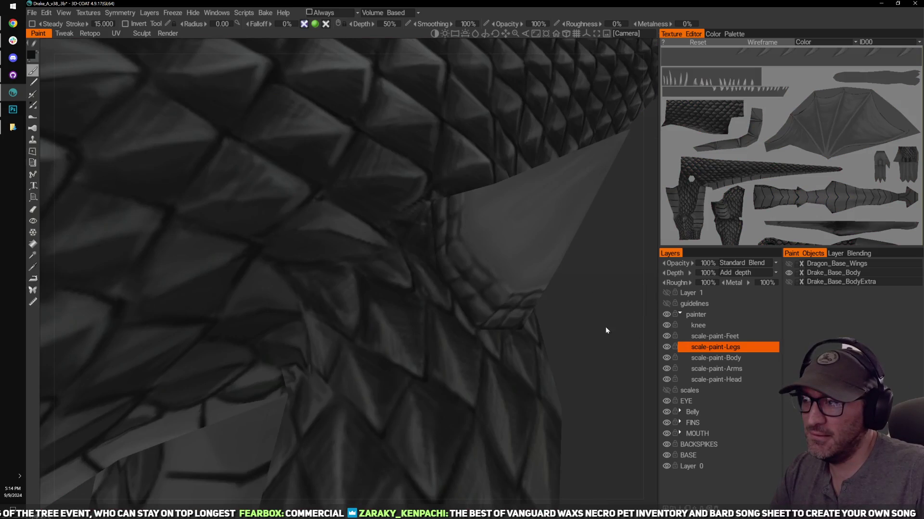
pyautogui.moveTo(605, 326); pyautogui.dragTo(608, 329)
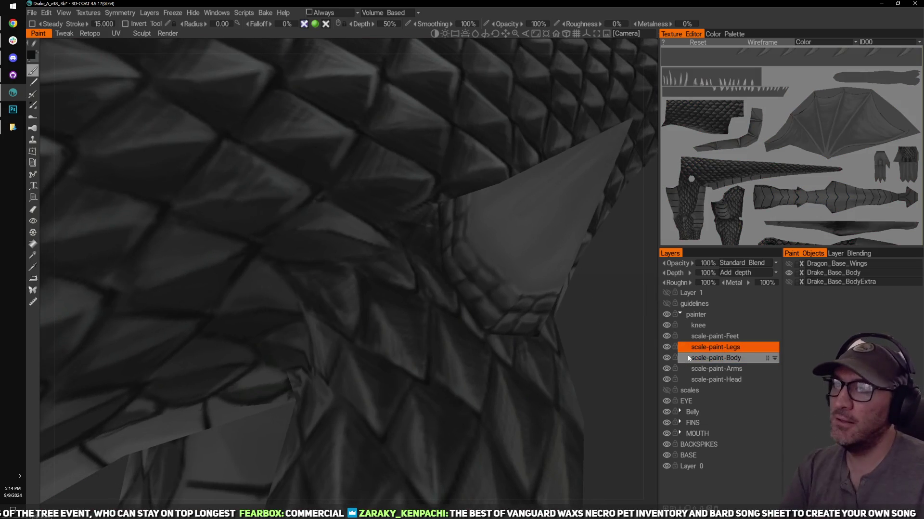
pyautogui.click(666, 345)
pyautogui.click(666, 345)
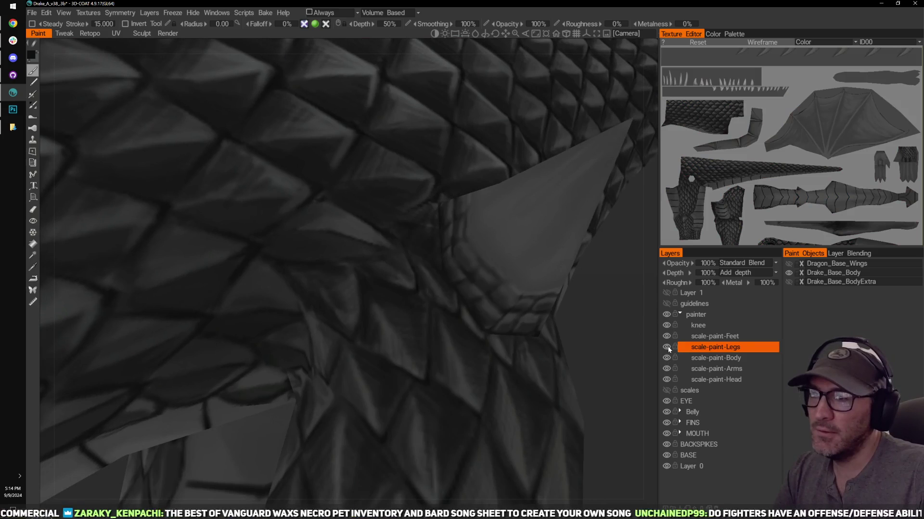
# Step: Refine the body scales just above the leg joint on the scale-paint-Body layer, working from several angles
pyautogui.click(697, 357)
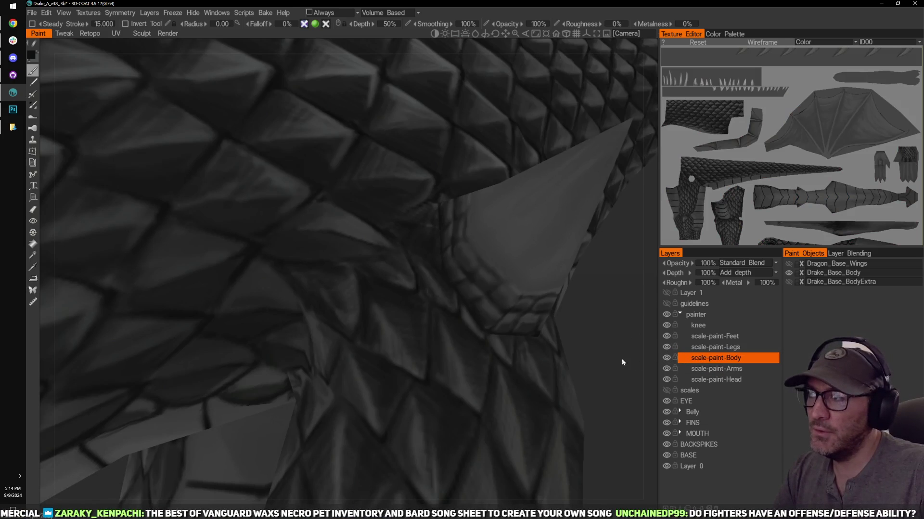
pyautogui.moveTo(604, 316)
pyautogui.mouseDown()
pyautogui.moveTo(616, 362)
pyautogui.moveTo(554, 289)
pyautogui.mouseUp()
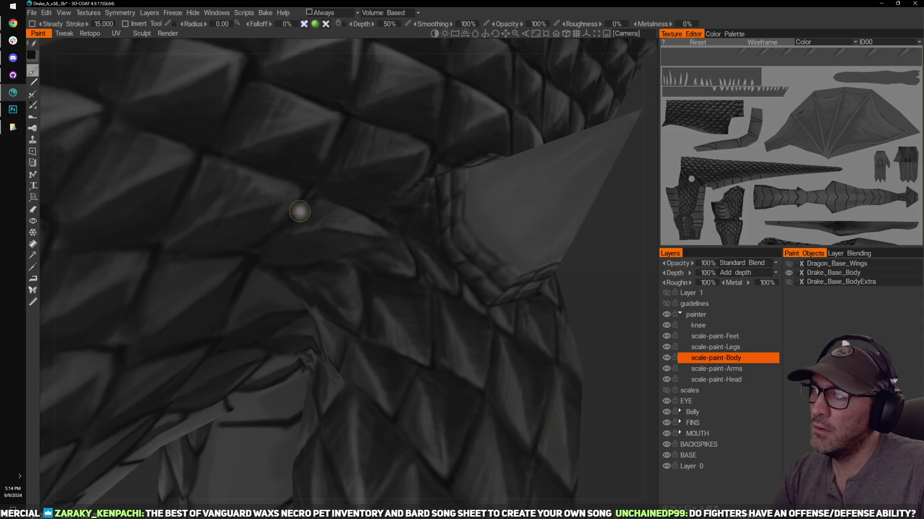
pyautogui.moveTo(647, 348); pyautogui.dragTo(638, 139)
pyautogui.moveTo(639, 140); pyautogui.dragTo(643, 150, button='right')
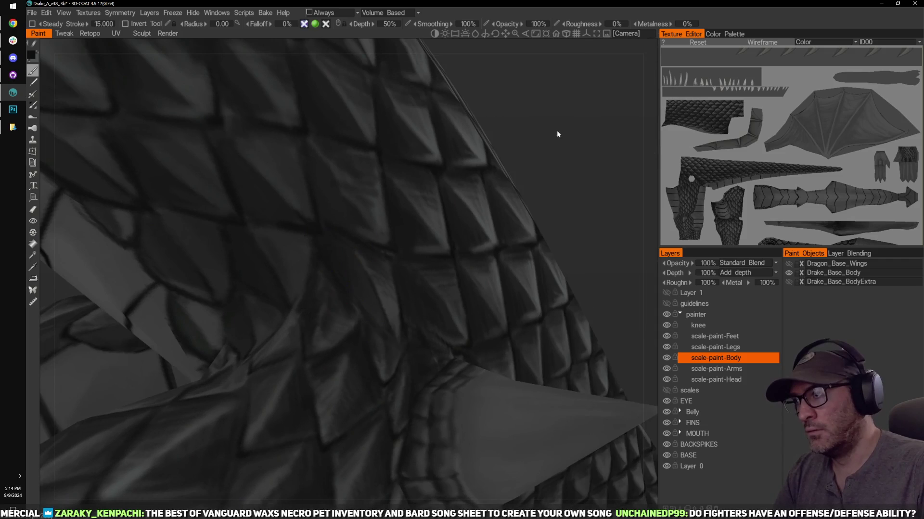
pyautogui.moveTo(557, 136); pyautogui.dragTo(288, 233, button='right')
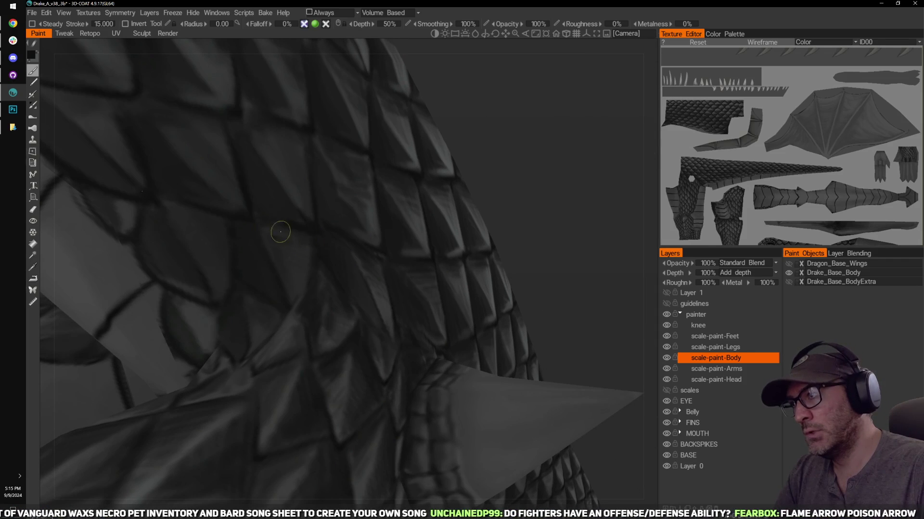
pyautogui.moveTo(322, 272)
pyautogui.mouseDown(button='right')
pyautogui.moveTo(558, 212)
pyautogui.moveTo(534, 221)
pyautogui.moveTo(503, 192)
pyautogui.mouseUp(button='right')
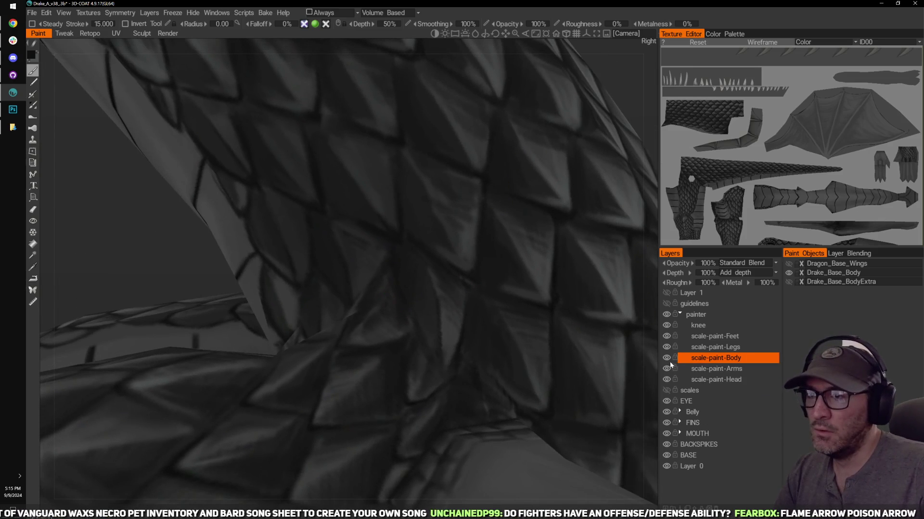
# Step: Compare the leg joint with scale-paint-Body hidden and shown, and erase the stray dark strokes above the leg's uppermost scale on scale-paint-Legs
pyautogui.click(665, 359)
pyautogui.click(666, 359)
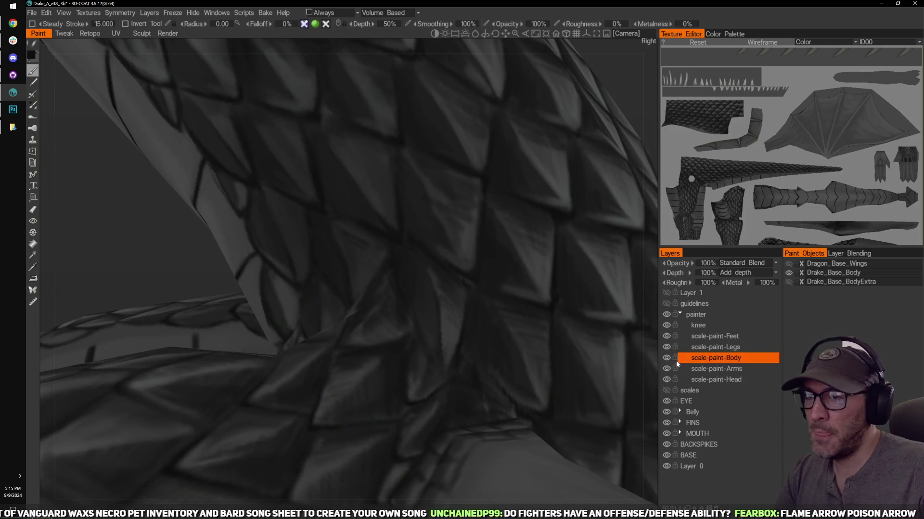
pyautogui.click(666, 360)
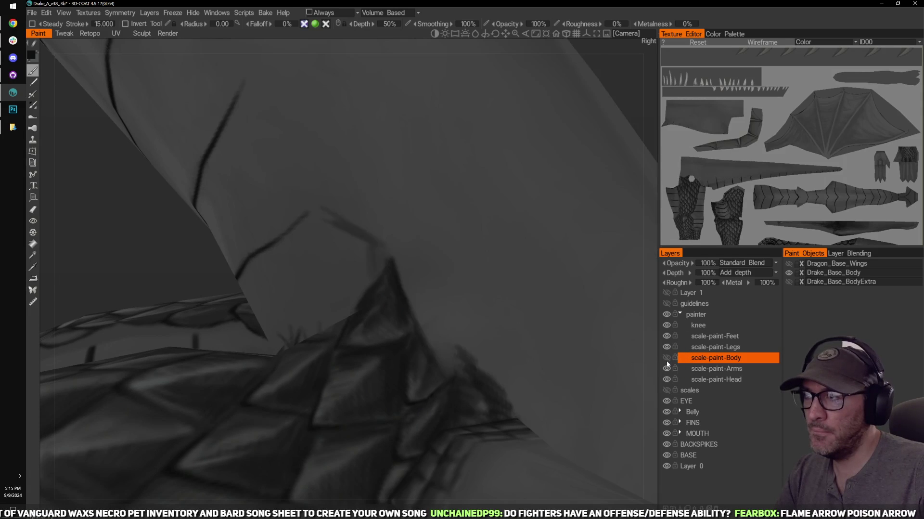
pyautogui.click(666, 359)
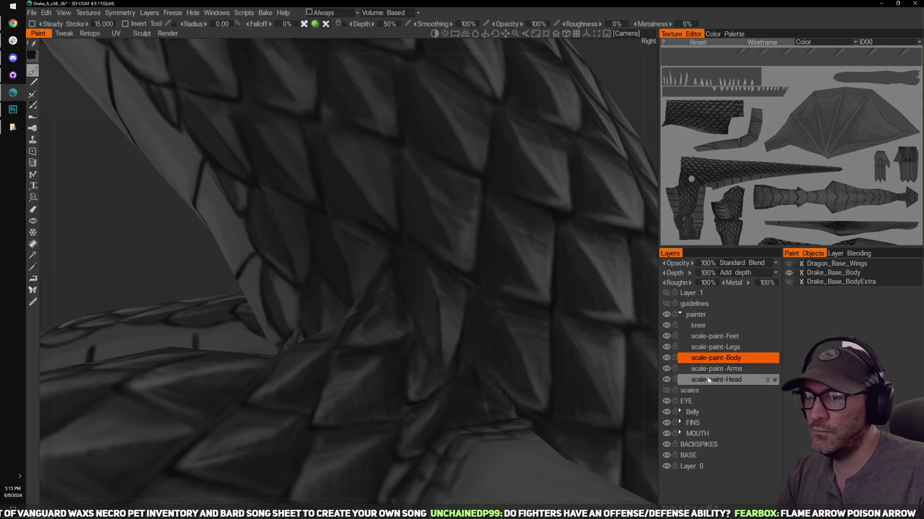
pyautogui.click(711, 350)
pyautogui.press('e')
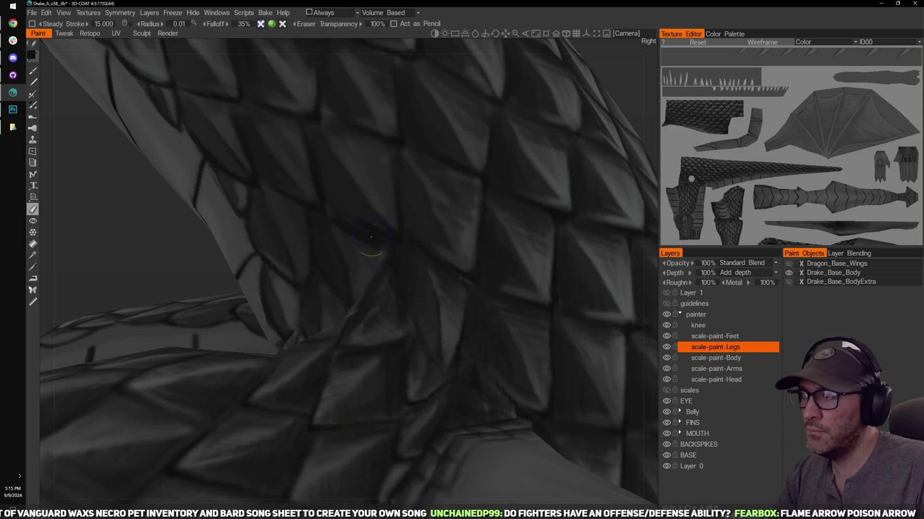
pyautogui.press('b')
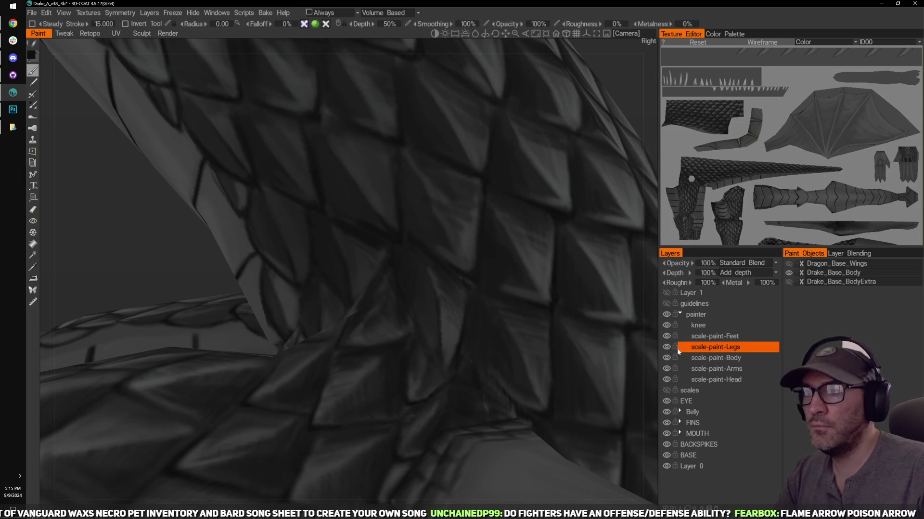
# Step: Repaint the dark edges and shading of the body scales above the leg joint on the scale-paint-Body layer
pyautogui.click(707, 359)
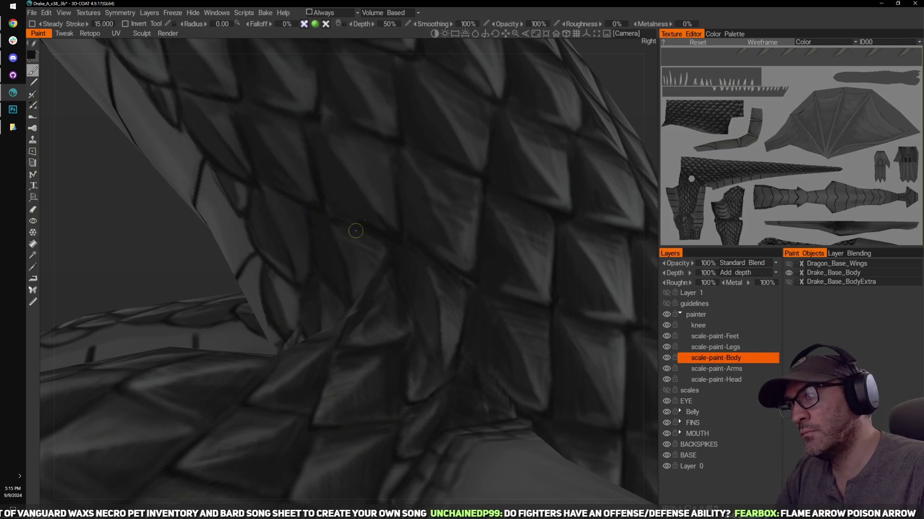
pyautogui.keyDown('alt'); pyautogui.moveTo(373, 263); pyautogui.dragTo(367, 253); pyautogui.keyUp('alt')
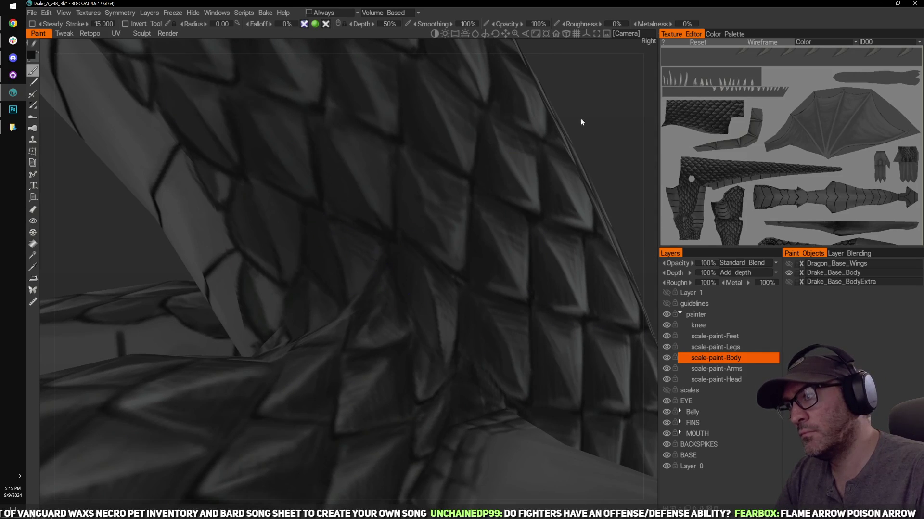
pyautogui.moveTo(581, 118); pyautogui.dragTo(530, 153)
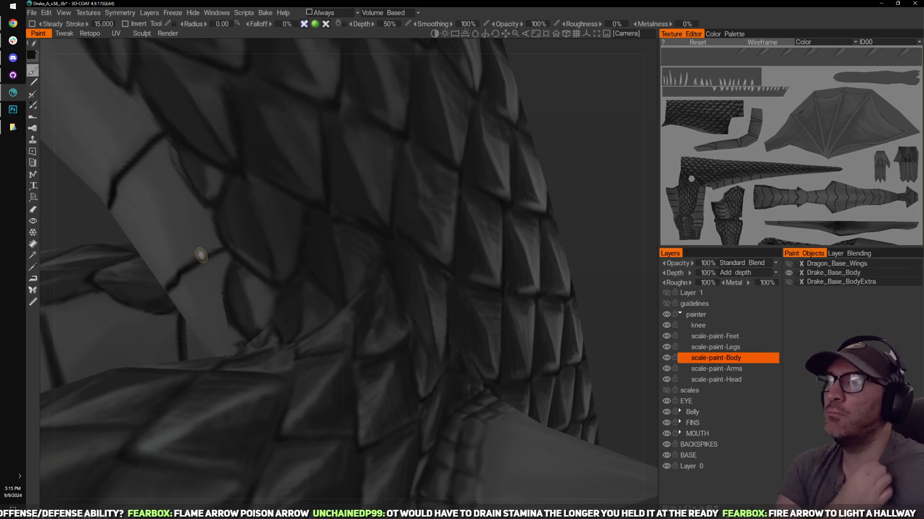
# Step: Examine the body scales around the leg joint and the spike from several angles and distances
pyautogui.scroll(-2, 463, 182)
pyautogui.scroll(2, 546, 156)
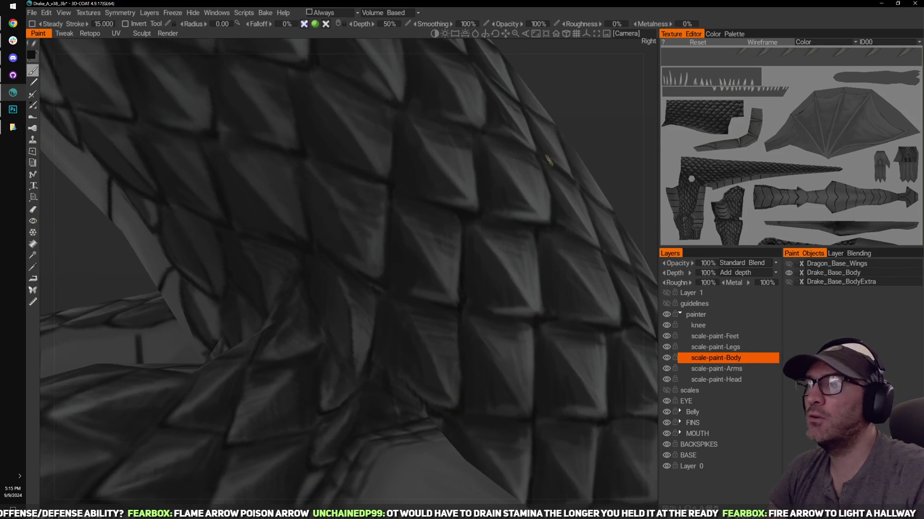
pyautogui.scroll(-4, 598, 127)
pyautogui.moveTo(599, 127); pyautogui.dragTo(612, 146)
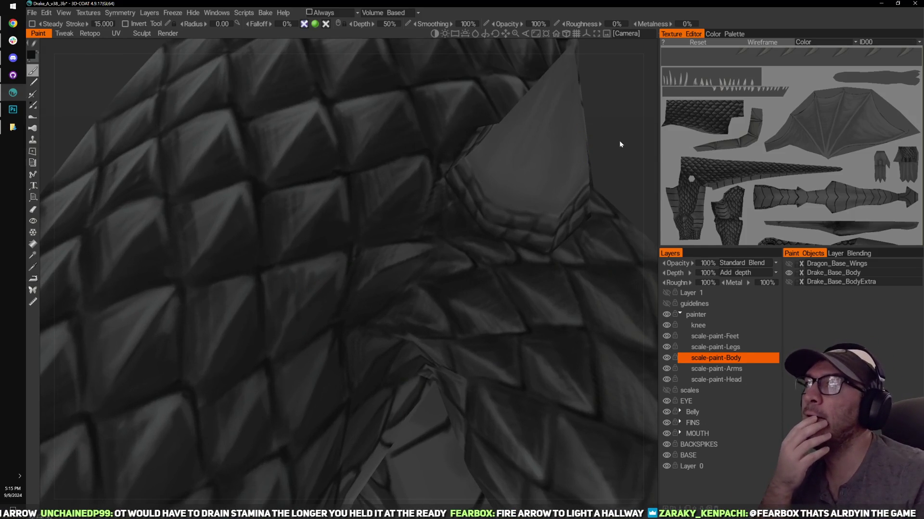
pyautogui.moveTo(621, 157); pyautogui.dragTo(633, 159)
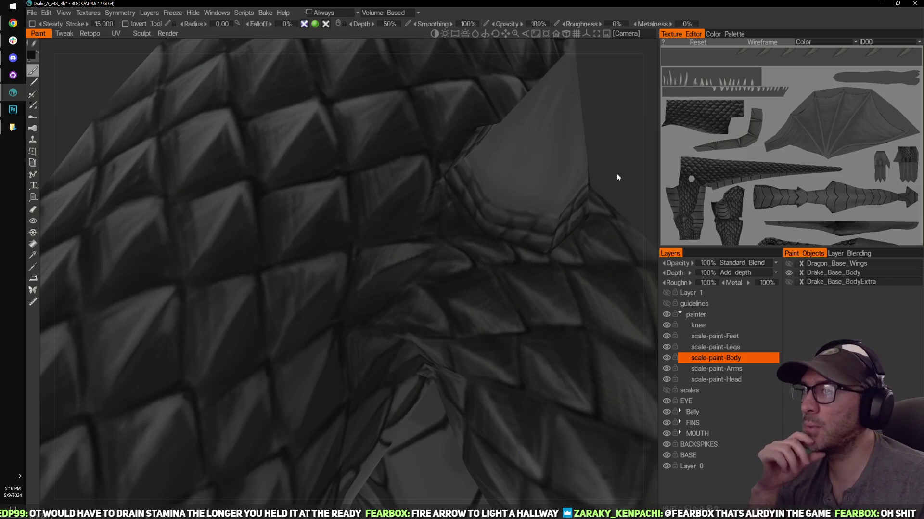
pyautogui.moveTo(631, 173); pyautogui.dragTo(553, 132)
pyautogui.moveTo(607, 143)
pyautogui.mouseDown()
pyautogui.moveTo(596, 128)
pyautogui.moveTo(633, 129)
pyautogui.moveTo(616, 149)
pyautogui.moveTo(631, 117)
pyautogui.mouseUp()
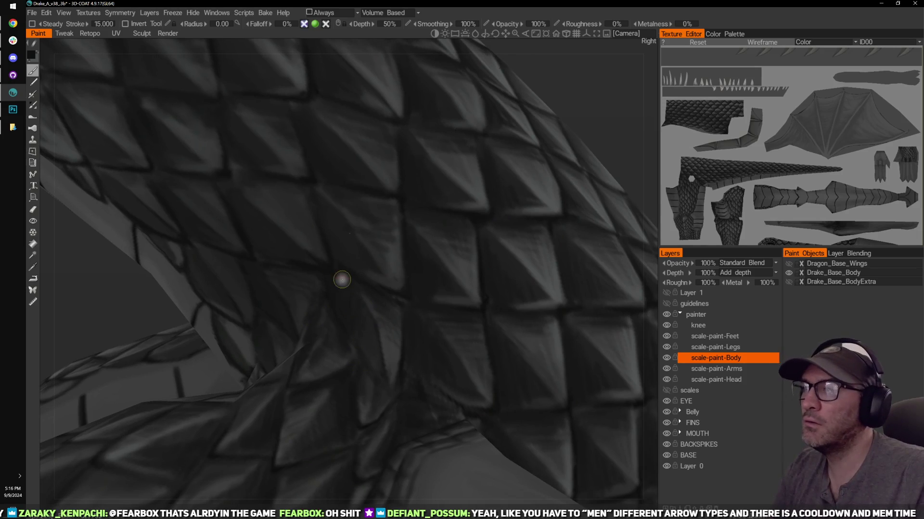
# Step: Examine the greyscale scales around the leg joint, along the back and over the whole body from several angles and distances
pyautogui.moveTo(554, 103)
pyautogui.mouseDown()
pyautogui.moveTo(564, 108)
pyautogui.moveTo(472, 138)
pyautogui.moveTo(500, 142)
pyautogui.moveTo(464, 117)
pyautogui.moveTo(501, 140)
pyautogui.moveTo(523, 102)
pyautogui.moveTo(516, 117)
pyautogui.mouseUp()
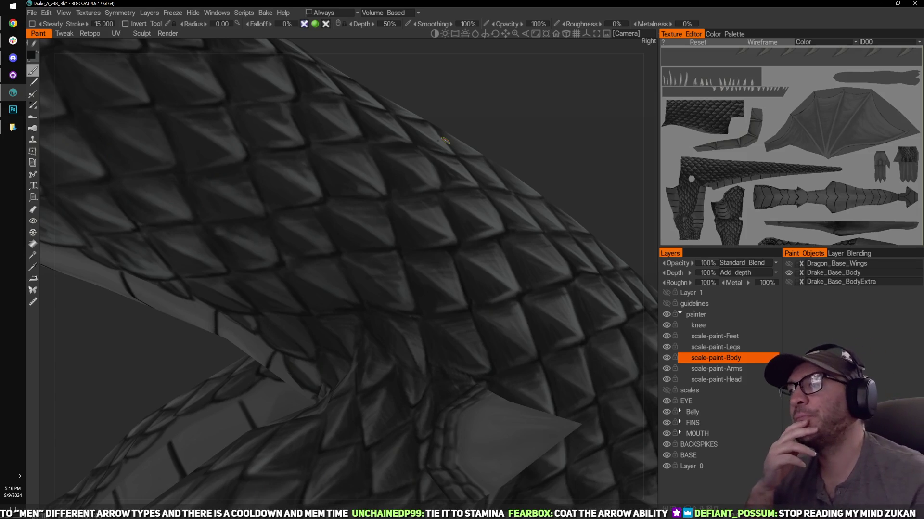
pyautogui.moveTo(485, 138); pyautogui.dragTo(547, 104)
pyautogui.moveTo(489, 103); pyautogui.dragTo(547, 134)
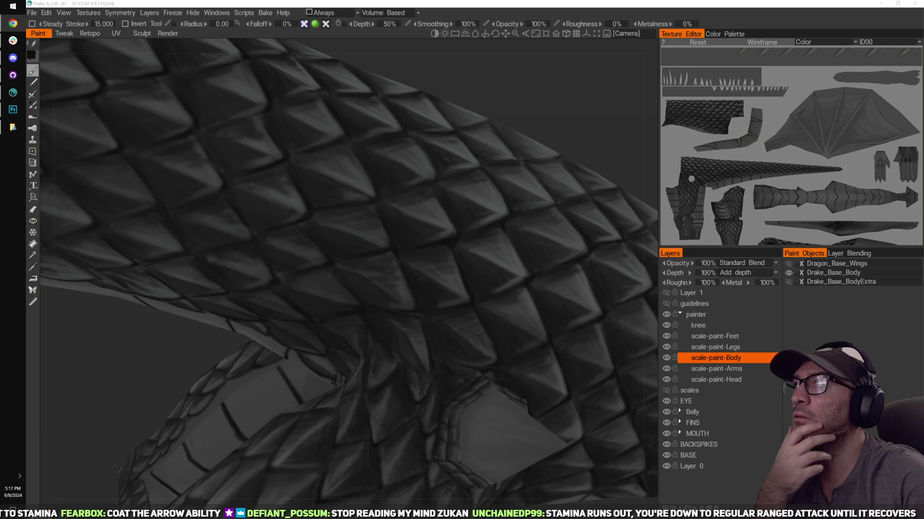
pyautogui.click(582, 103)
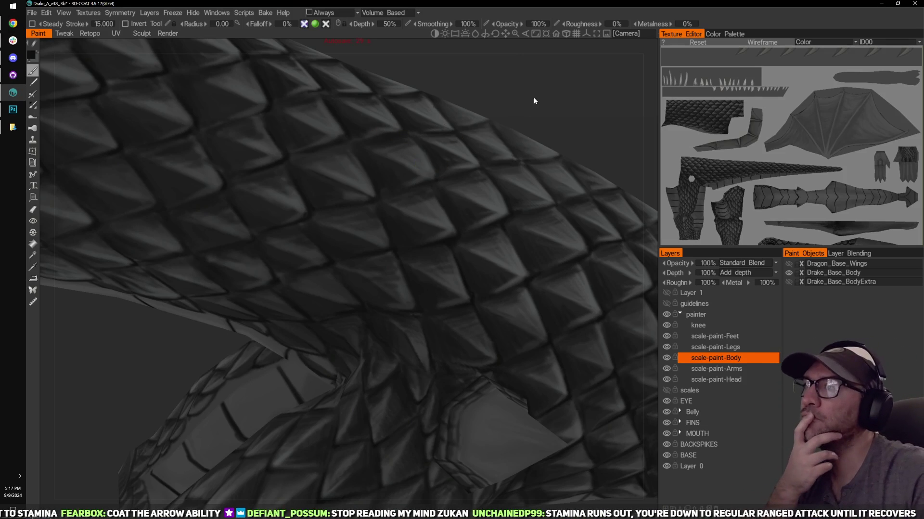
pyautogui.moveTo(533, 97); pyautogui.dragTo(532, 85)
pyautogui.moveTo(532, 151)
pyautogui.keyDown('alt'); pyautogui.mouseDown()
pyautogui.moveTo(492, 179)
pyautogui.moveTo(511, 114)
pyautogui.moveTo(573, 108)
pyautogui.moveTo(549, 137)
pyautogui.moveTo(554, 120)
pyautogui.moveTo(504, 135)
pyautogui.moveTo(511, 152)
pyautogui.moveTo(558, 114)
pyautogui.moveTo(575, 114)
pyautogui.moveTo(573, 124)
pyautogui.moveTo(580, 117)
pyautogui.moveTo(593, 140)
pyautogui.moveTo(505, 196)
pyautogui.moveTo(503, 173)
pyautogui.moveTo(544, 134)
pyautogui.moveTo(526, 166)
pyautogui.moveTo(519, 149)
pyautogui.moveTo(546, 140)
pyautogui.moveTo(536, 162)
pyautogui.mouseUp(); pyautogui.keyUp('alt')
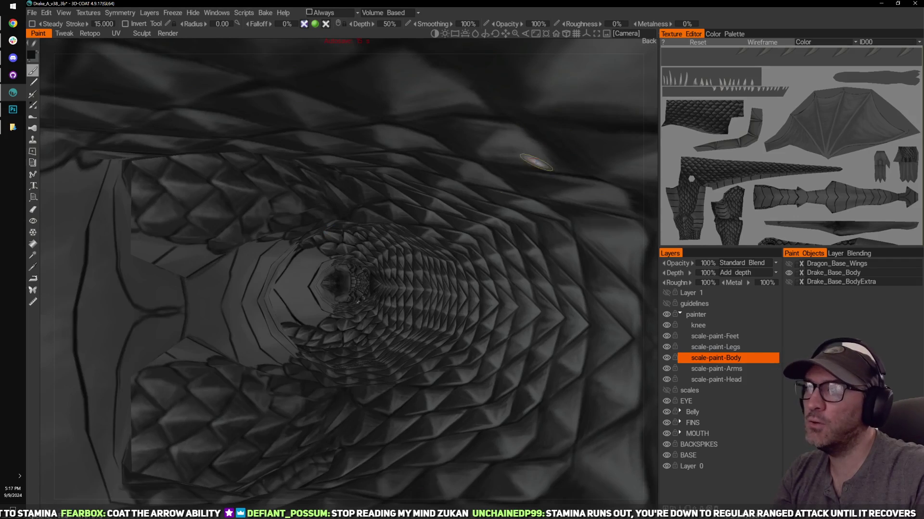
pyautogui.moveTo(531, 42); pyautogui.dragTo(594, 381)
pyautogui.moveTo(593, 381); pyautogui.dragTo(534, 334, button='right')
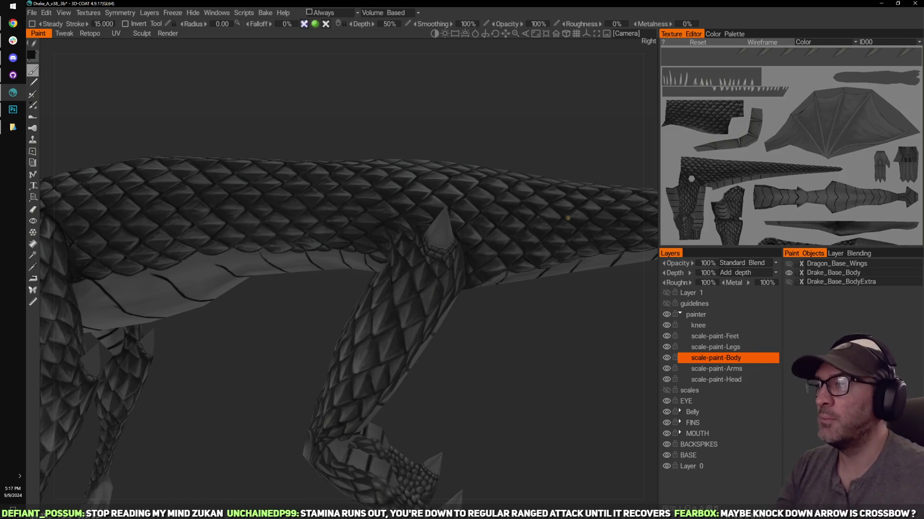
pyautogui.keyDown('alt'); pyautogui.moveTo(524, 222); pyautogui.dragTo(482, 165); pyautogui.keyUp('alt')
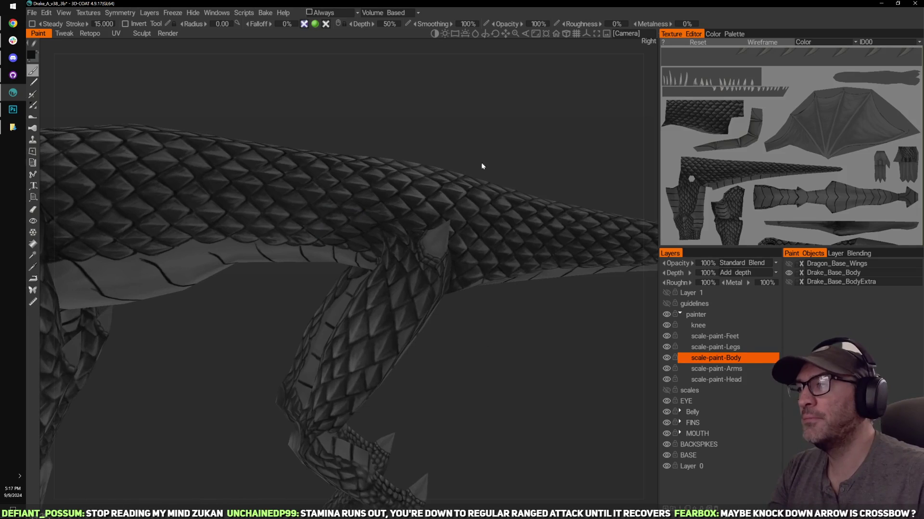
pyautogui.keyDown('alt'); pyautogui.moveTo(481, 164); pyautogui.dragTo(498, 123, button='right'); pyautogui.keyUp('alt')
pyautogui.keyDown('alt'); pyautogui.moveTo(498, 123); pyautogui.dragTo(475, 223); pyautogui.keyUp('alt')
pyautogui.keyDown('alt'); pyautogui.moveTo(552, 158); pyautogui.dragTo(523, 132); pyautogui.keyUp('alt')
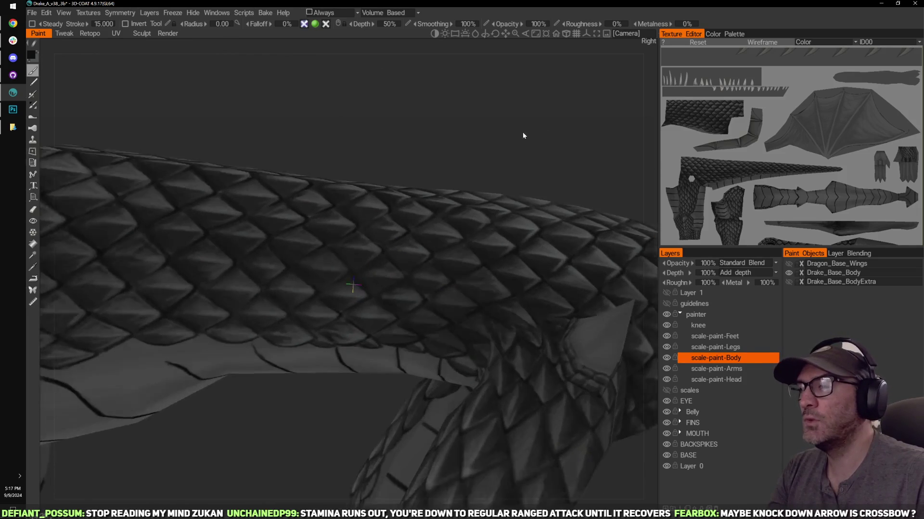
pyautogui.keyDown('alt'); pyautogui.moveTo(522, 131); pyautogui.dragTo(542, 178, button='right'); pyautogui.keyUp('alt')
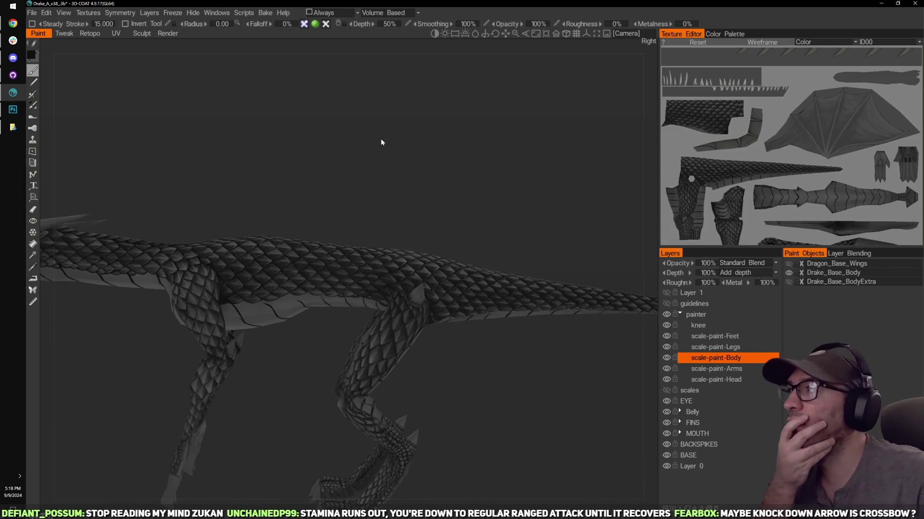
pyautogui.moveTo(380, 138); pyautogui.dragTo(337, 120, button='middle')
# Step: Send all layers to Photoshop for external editing and update Layers.psd from the changed disk copy
pyautogui.click(32, 12)
pyautogui.moveTo(46, 13)
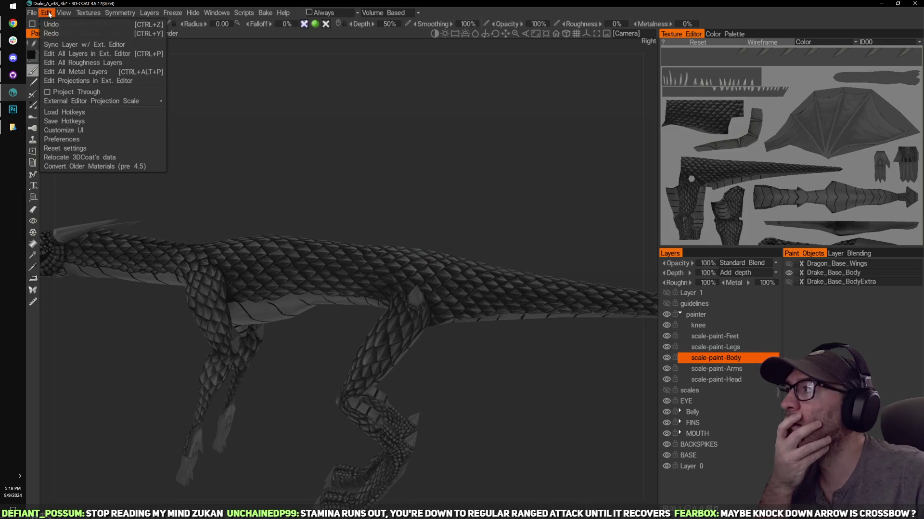
pyautogui.click(88, 55)
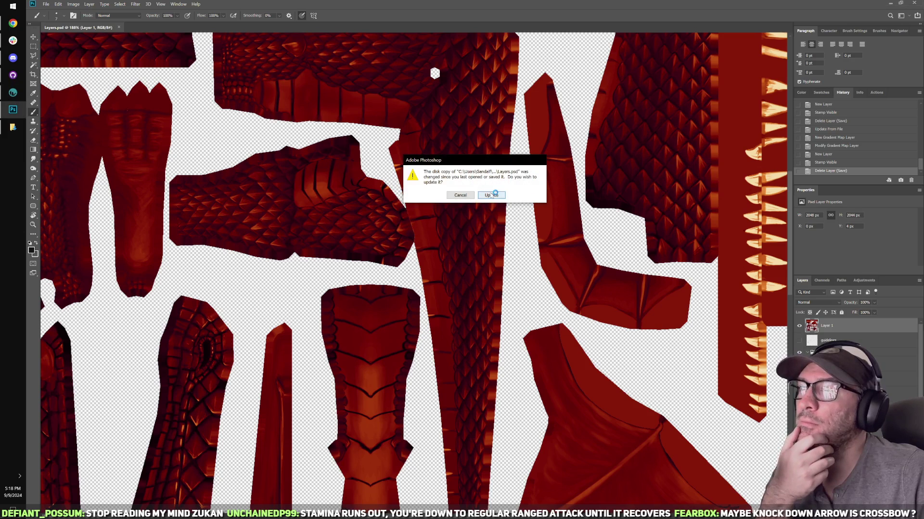
pyautogui.click(494, 195)
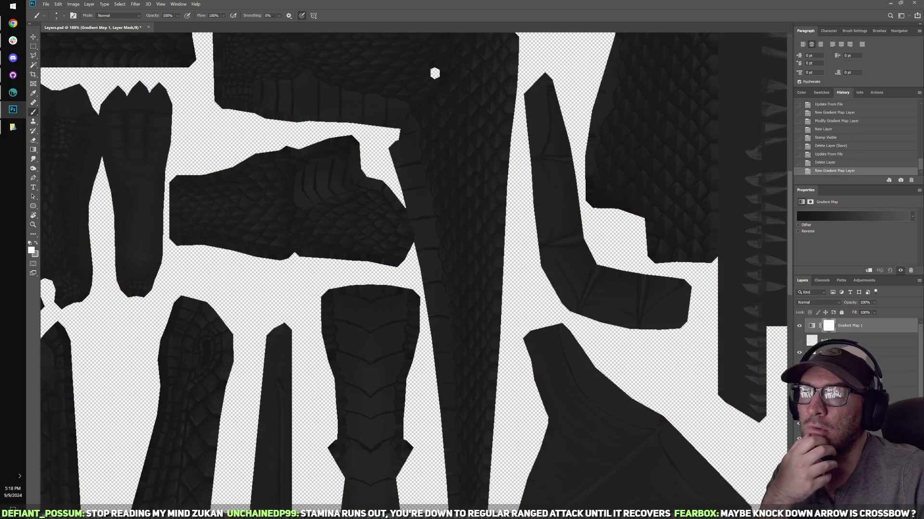
# Step: Apply the black-through-red-and-orange-to-cream gradient preset to the Gradient Map 1 layer
pyautogui.click(848, 217)
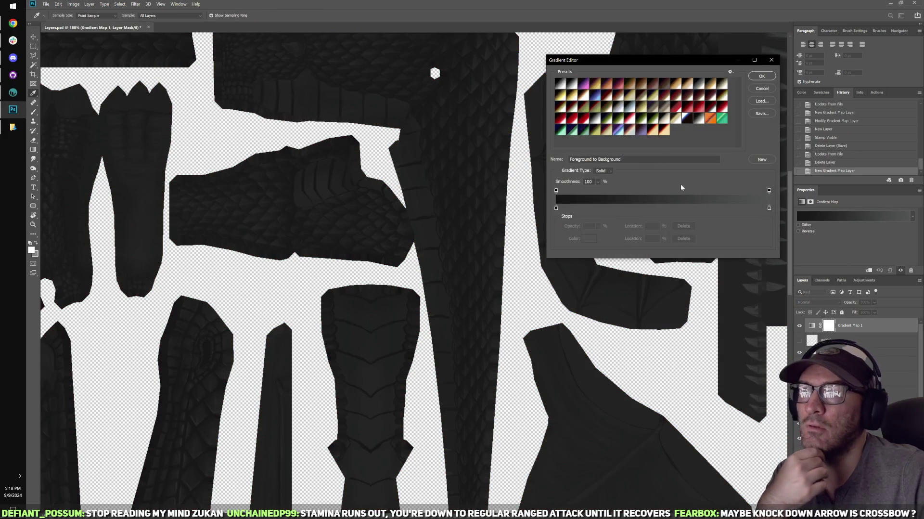
pyautogui.click(661, 130)
pyautogui.click(759, 77)
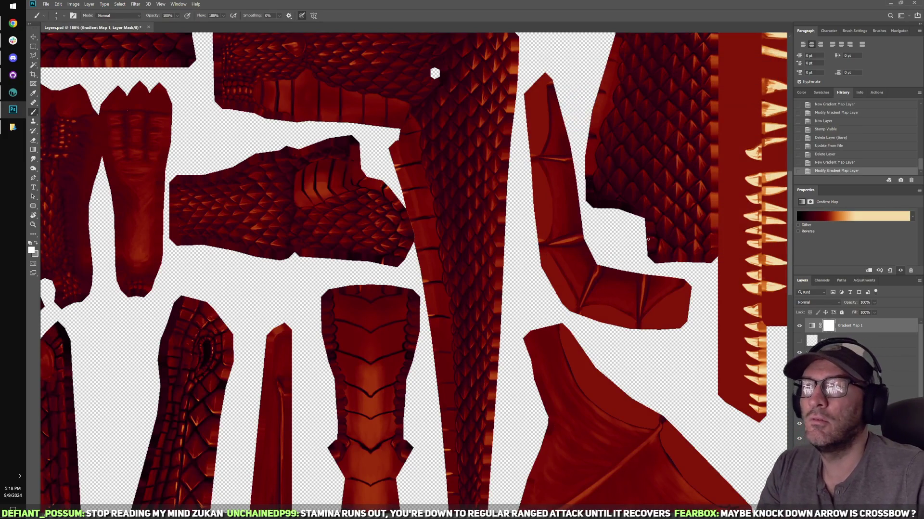
# Step: Stamp all visible artwork onto a new layer above the gradient map and delete the Gradient Map 1 layer
pyautogui.keyDown('alt'); pyautogui.scroll(-3, 484, 121); pyautogui.keyUp('alt')
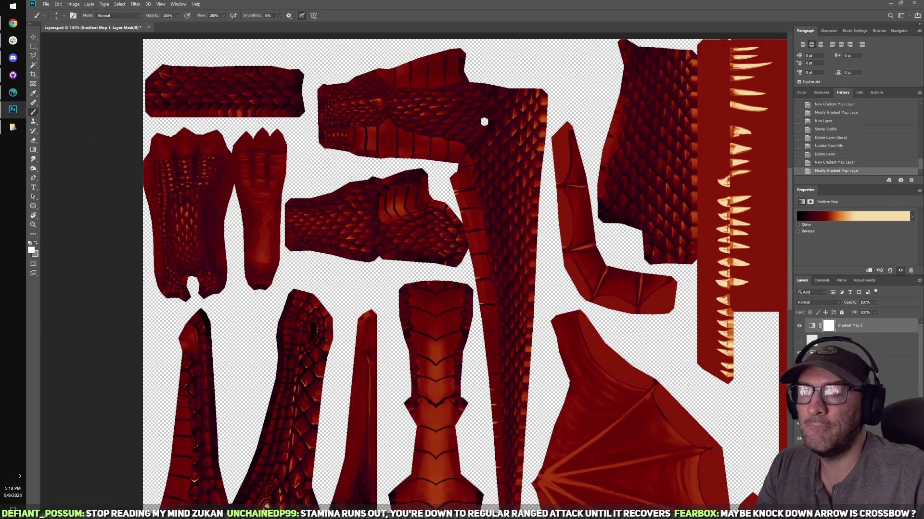
pyautogui.hotkey('ctrl', 'alt', 'shift', 'e')
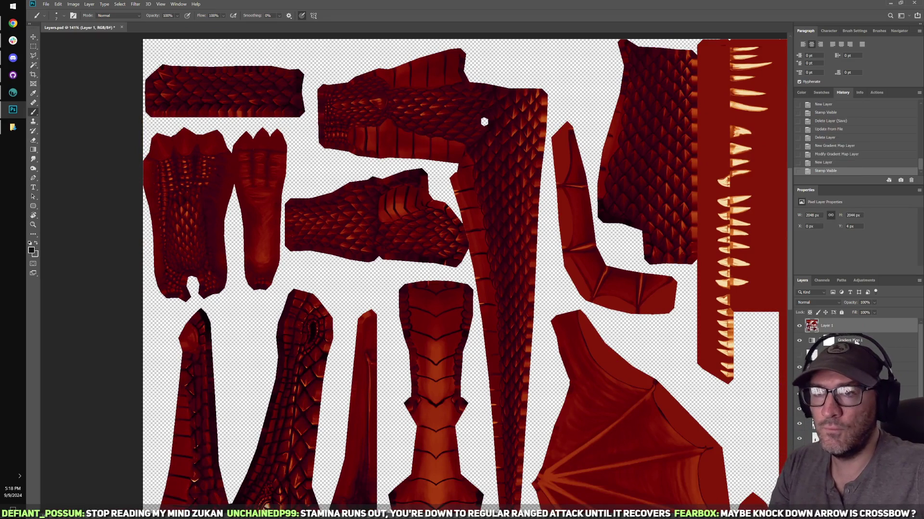
pyautogui.moveTo(848, 339); pyautogui.dragTo(910, 501)
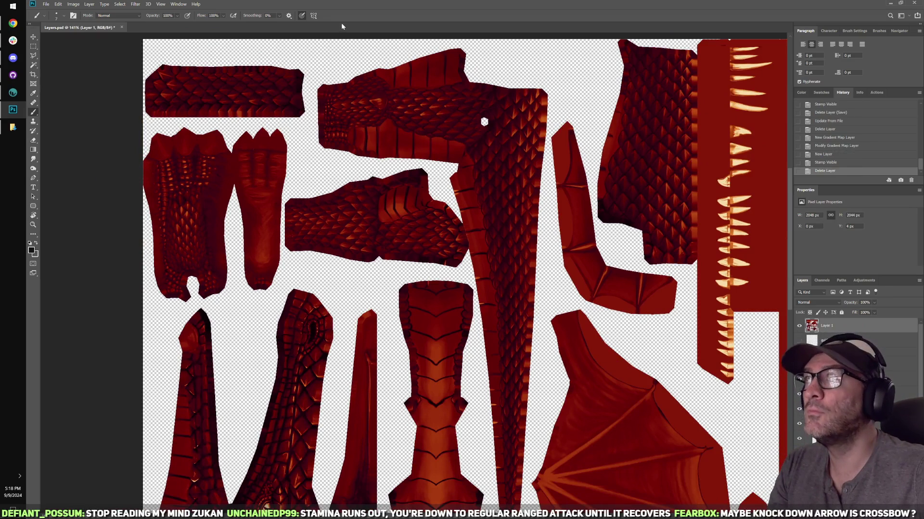
# Step: Rotate the canvas view back to 0° with the whole texture sheet fitted, and save Layers.psd
pyautogui.hotkey('alt', 'Tab')
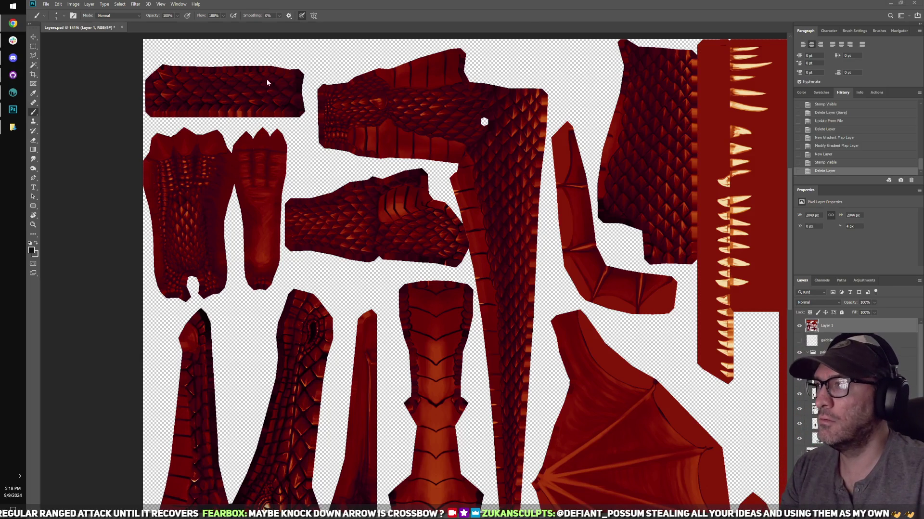
pyautogui.click(352, 12)
pyautogui.hotkey('ctrl', '0')
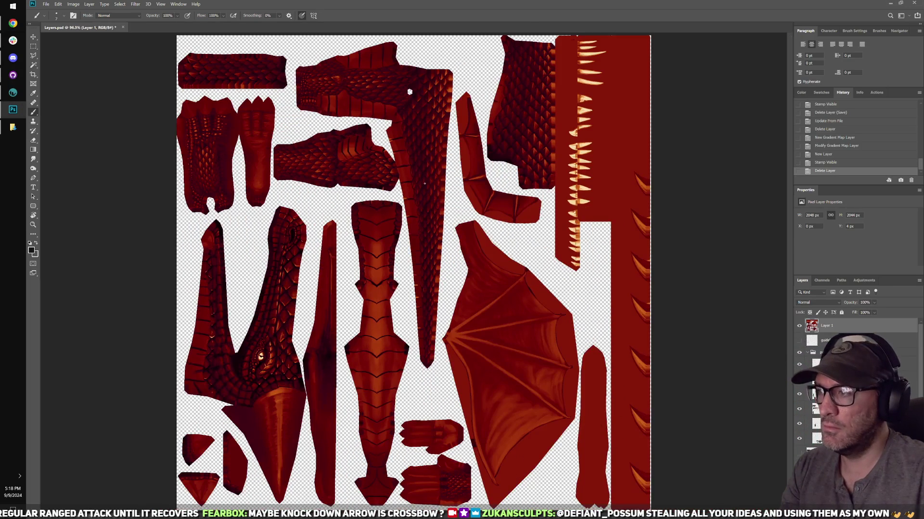
pyautogui.press('r')
pyautogui.keyDown('shift'); pyautogui.moveTo(495, 241); pyautogui.dragTo(420, 169); pyautogui.keyUp('shift')
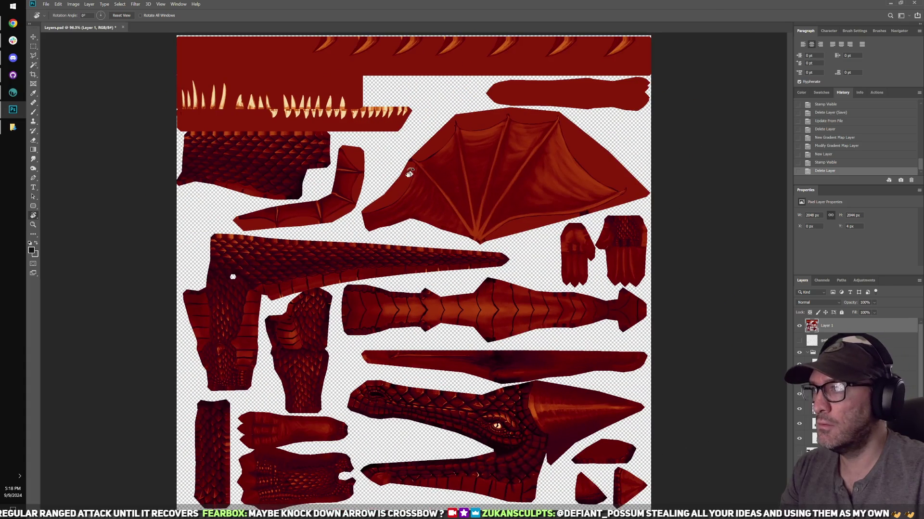
pyautogui.keyDown('alt'); pyautogui.scroll(1, 412, 191); pyautogui.keyUp('alt')
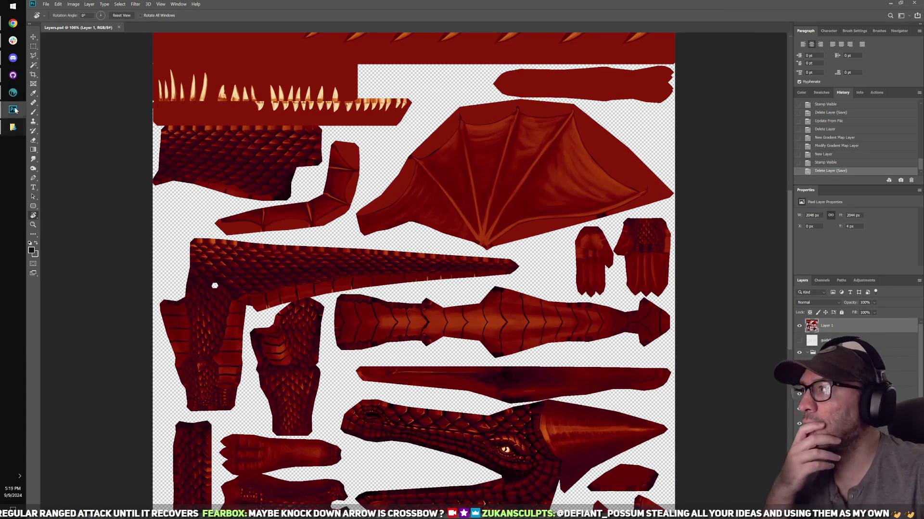
# Step: Switch back to 3D-Coat and show the red-coloured Layer 1 on the drake model
pyautogui.click(16, 97)
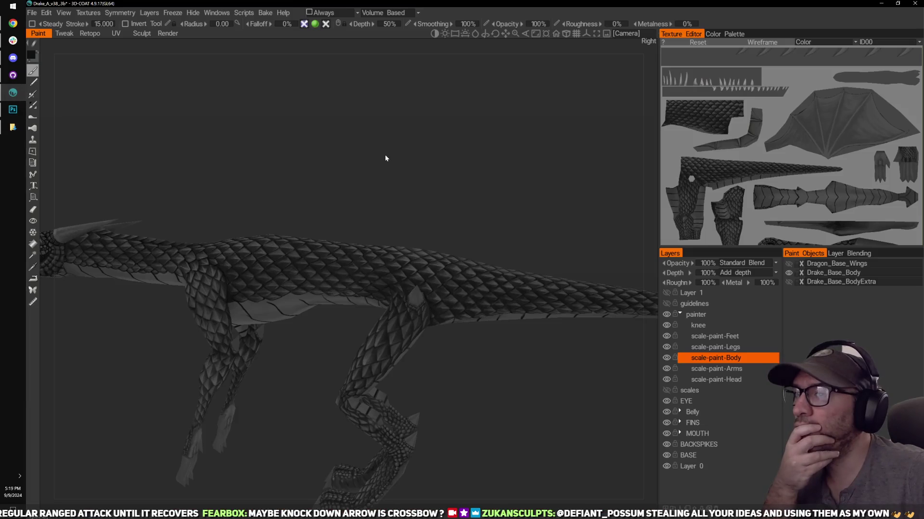
pyautogui.moveTo(569, 225); pyautogui.dragTo(560, 208)
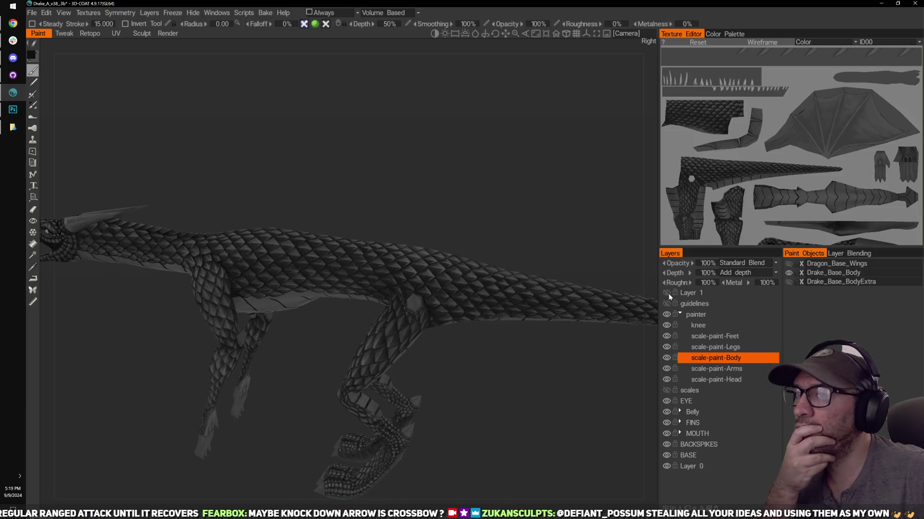
pyautogui.moveTo(562, 367); pyautogui.dragTo(642, 326)
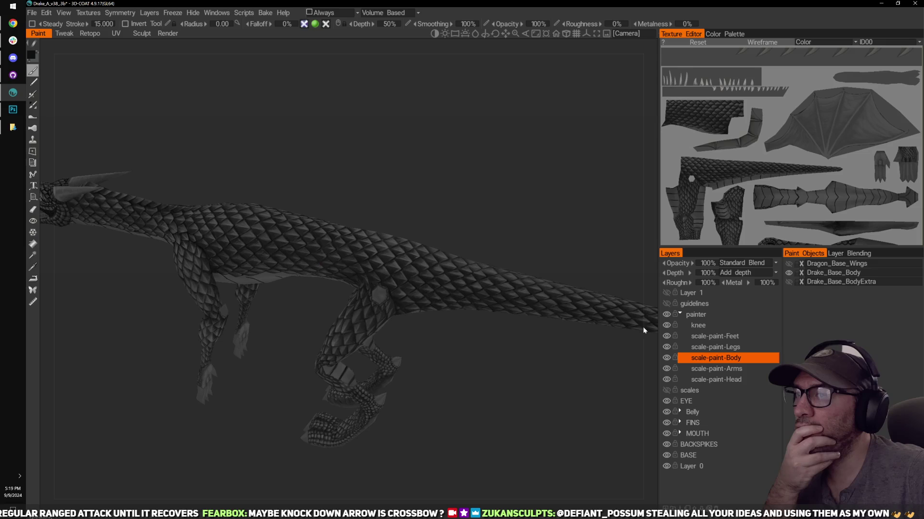
pyautogui.click(667, 292)
pyautogui.moveTo(518, 387); pyautogui.dragTo(443, 360)
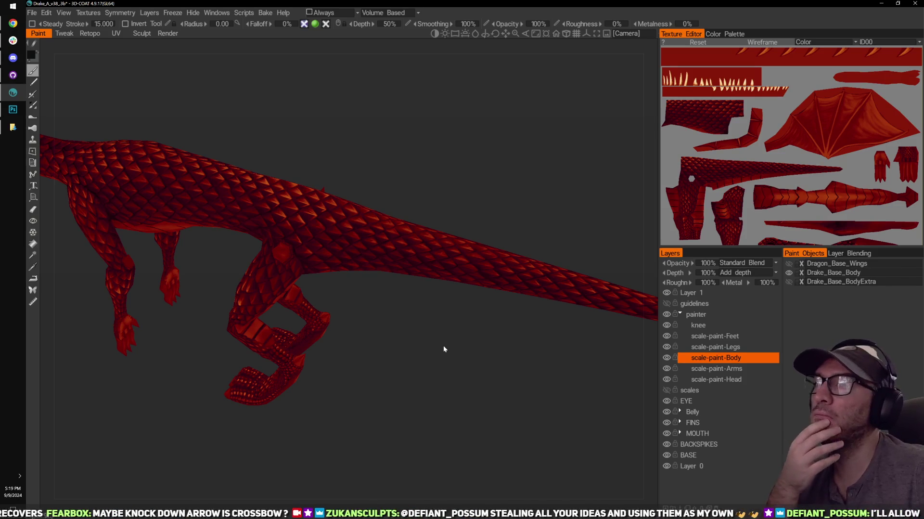
# Step: Examine the red gradient colouring along the drake's back, tail and hind legs from several angles
pyautogui.moveTo(462, 363)
pyautogui.mouseDown()
pyautogui.moveTo(456, 371)
pyautogui.moveTo(447, 364)
pyautogui.mouseUp()
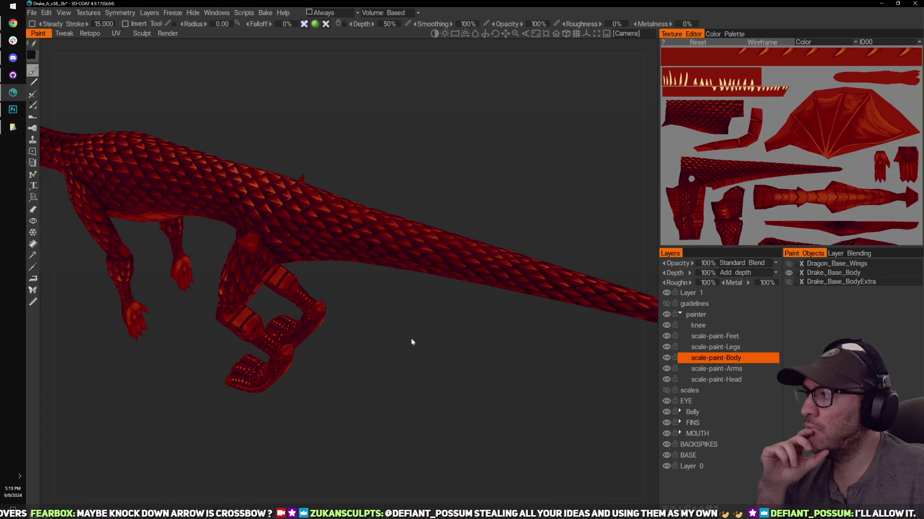
pyautogui.moveTo(412, 339); pyautogui.dragTo(422, 309)
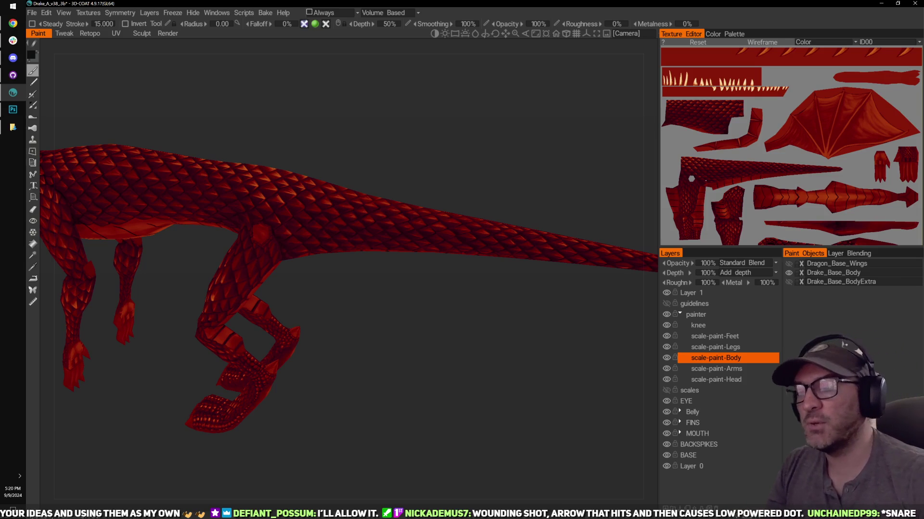
pyautogui.moveTo(577, 149); pyautogui.dragTo(557, 136)
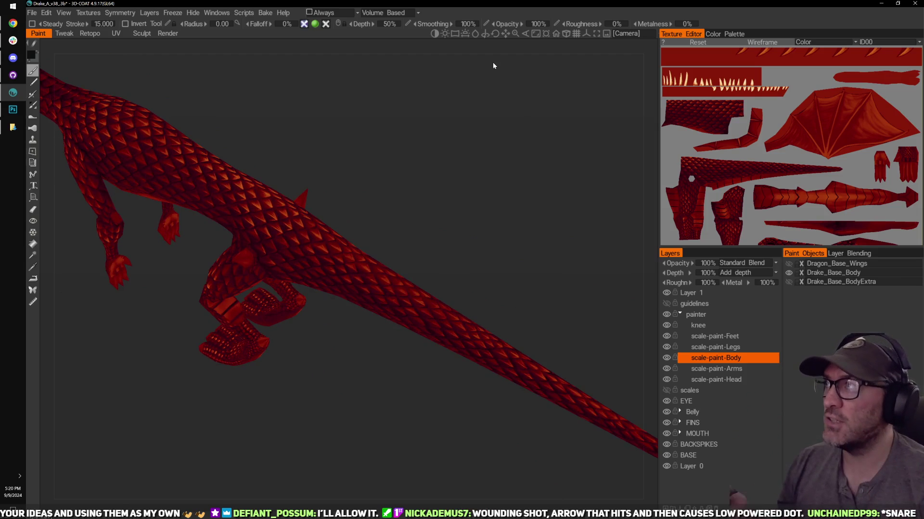
pyautogui.moveTo(502, 234); pyautogui.dragTo(439, 209)
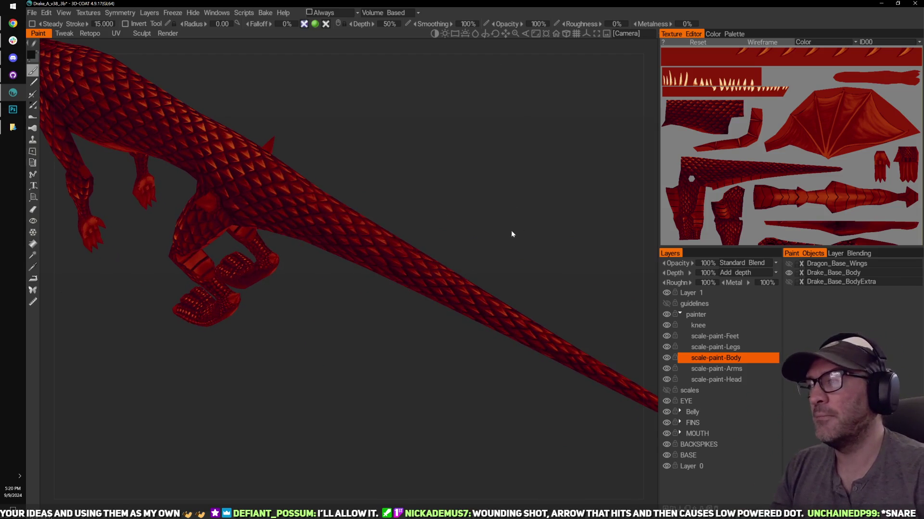
pyautogui.moveTo(511, 232); pyautogui.dragTo(546, 170)
pyautogui.moveTo(532, 219); pyautogui.dragTo(502, 180)
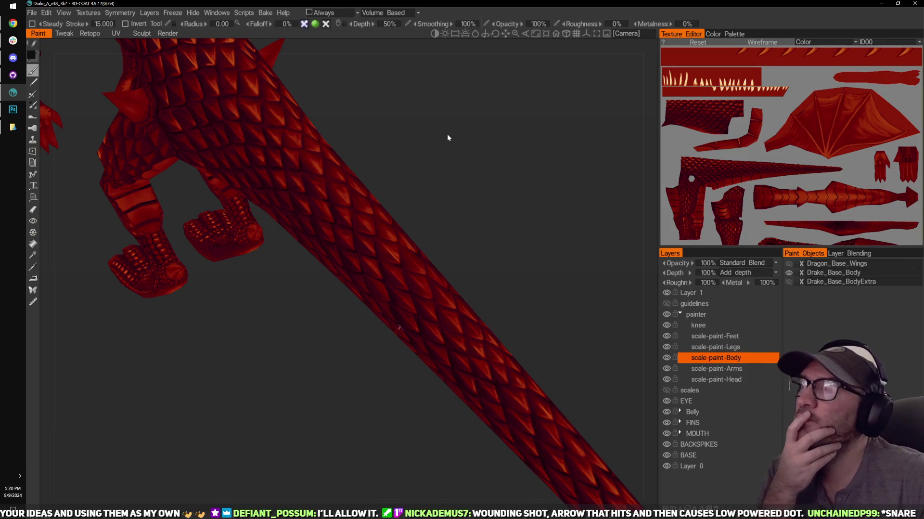
pyautogui.moveTo(447, 138); pyautogui.dragTo(490, 200)
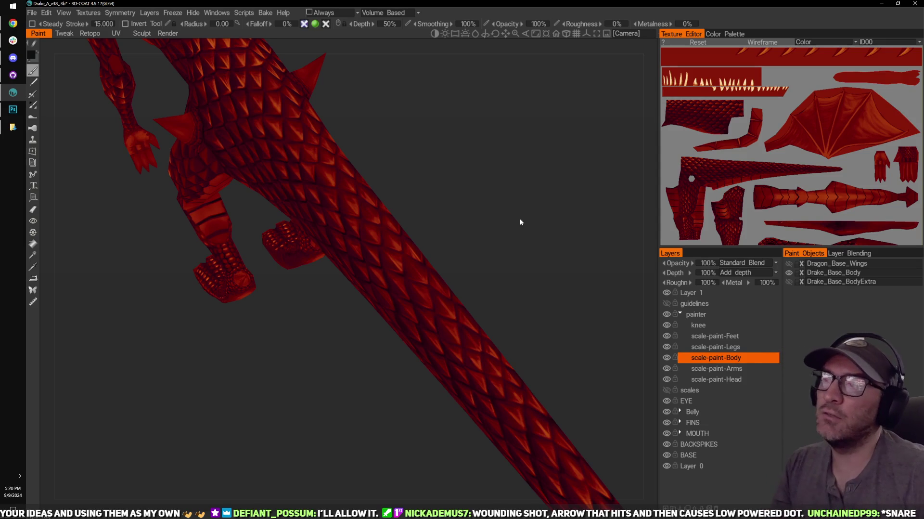
pyautogui.moveTo(452, 220); pyautogui.dragTo(520, 184)
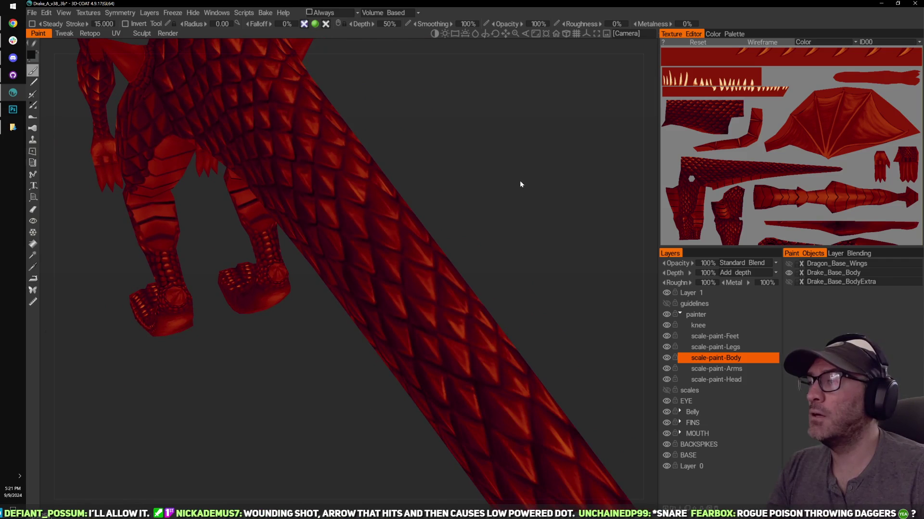
pyautogui.moveTo(457, 200); pyautogui.dragTo(468, 168)
pyautogui.moveTo(408, 164); pyautogui.dragTo(447, 170)
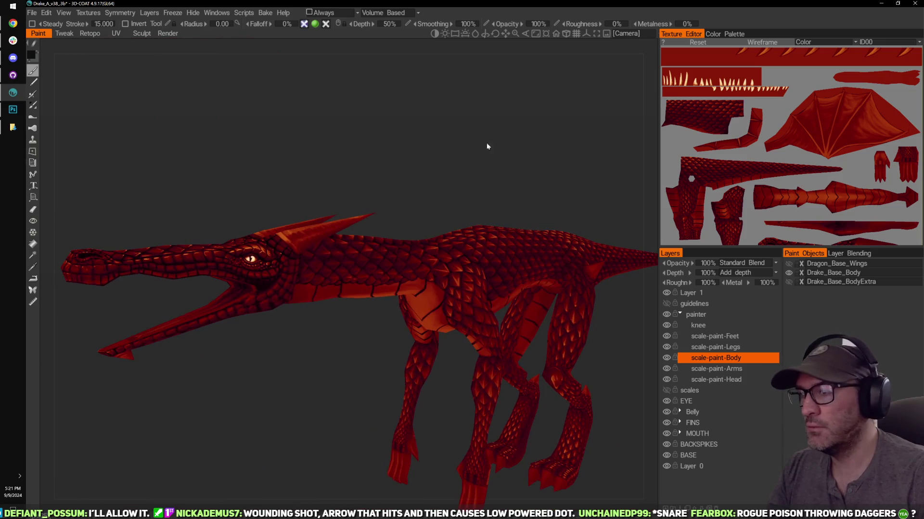
# Step: Review the coloured drake from the side and inspect the scales where the hind leg joins the body up close
pyautogui.moveTo(486, 142); pyautogui.dragTo(489, 135)
pyautogui.moveTo(547, 159); pyautogui.dragTo(495, 168)
pyautogui.moveTo(468, 343); pyautogui.dragTo(449, 313, button='middle')
pyautogui.moveTo(450, 313); pyautogui.dragTo(450, 287)
pyautogui.scroll(3, 466, 296)
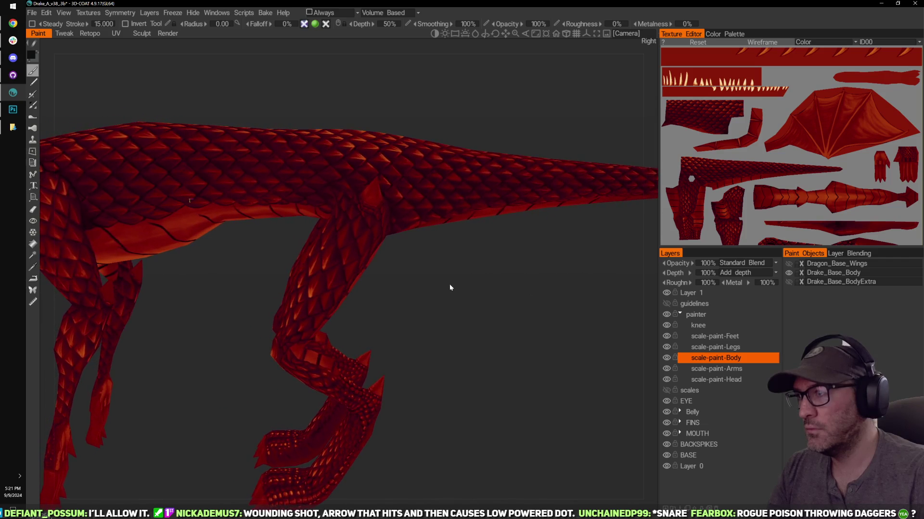
pyautogui.moveTo(450, 285); pyautogui.dragTo(480, 295, button='right')
pyautogui.moveTo(435, 258); pyautogui.dragTo(469, 251)
pyautogui.moveTo(470, 251); pyautogui.dragTo(565, 288, button='right')
pyautogui.moveTo(565, 288); pyautogui.dragTo(529, 305)
pyautogui.moveTo(530, 305); pyautogui.dragTo(556, 345, button='right')
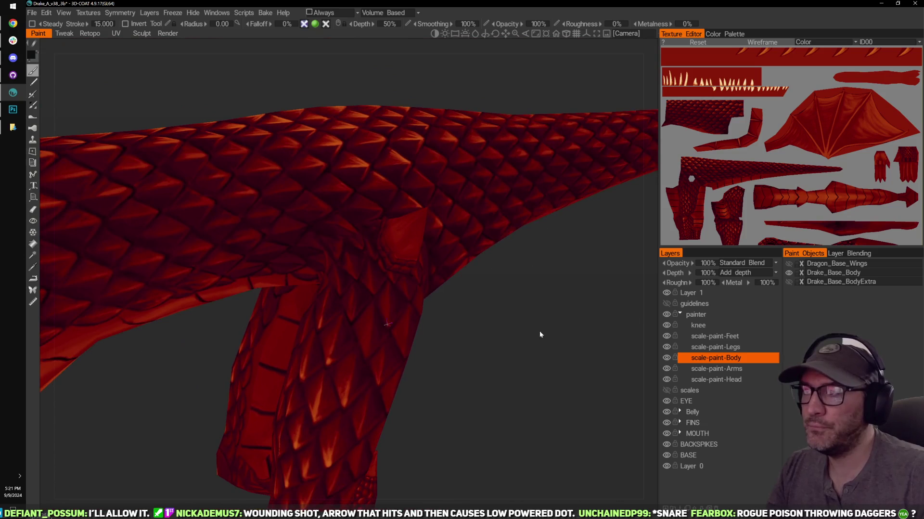
pyautogui.scroll(2, 546, 342)
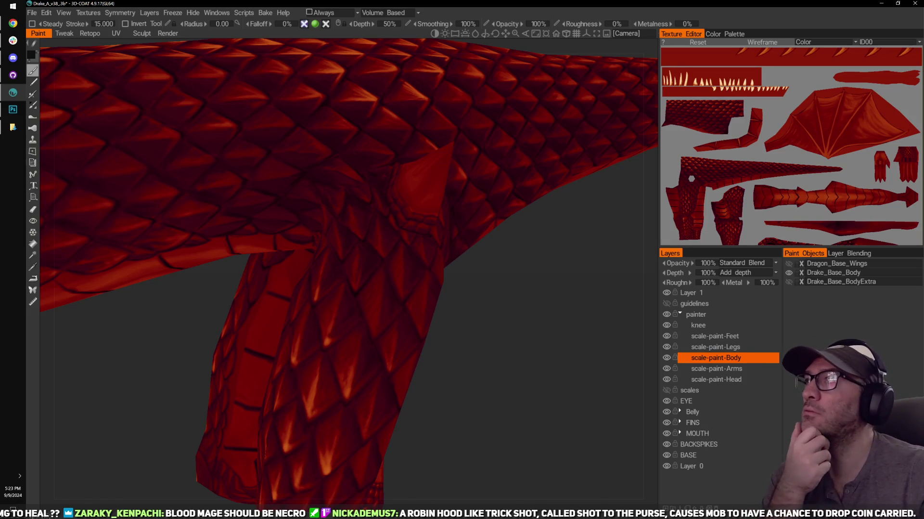
# Step: Hide the red Layer 1 to expose the greyscale scales on the upper hind leg up close
pyautogui.moveTo(535, 387)
pyautogui.mouseDown()
pyautogui.moveTo(536, 362)
pyautogui.moveTo(520, 356)
pyautogui.mouseUp()
pyautogui.moveTo(534, 322); pyautogui.dragTo(598, 319)
pyautogui.moveTo(513, 339); pyautogui.dragTo(541, 350, button='right')
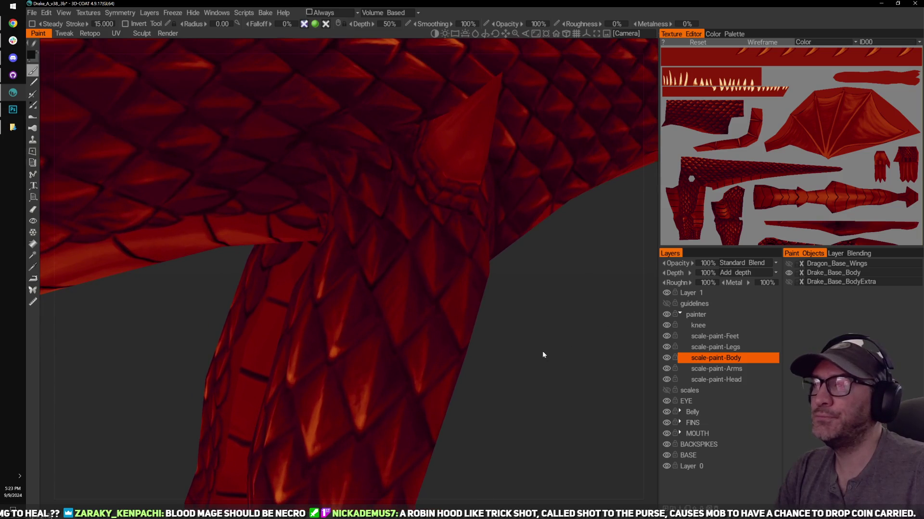
pyautogui.moveTo(542, 350)
pyautogui.mouseDown()
pyautogui.moveTo(559, 344)
pyautogui.moveTo(532, 325)
pyautogui.moveTo(595, 324)
pyautogui.mouseUp()
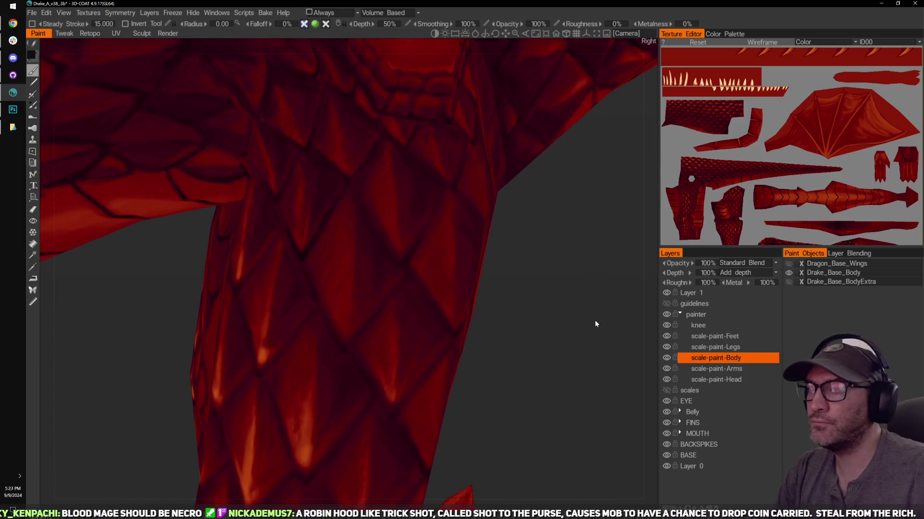
pyautogui.click(667, 292)
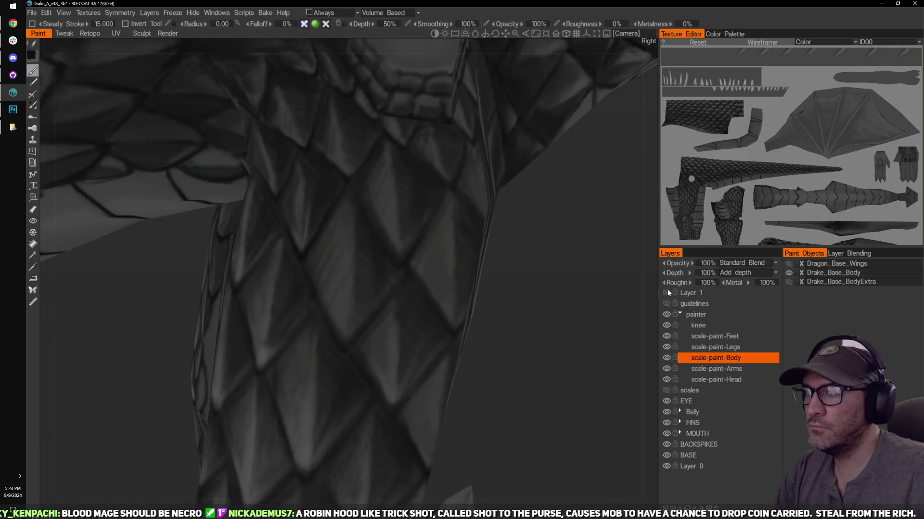
pyautogui.click(668, 291)
pyautogui.click(666, 292)
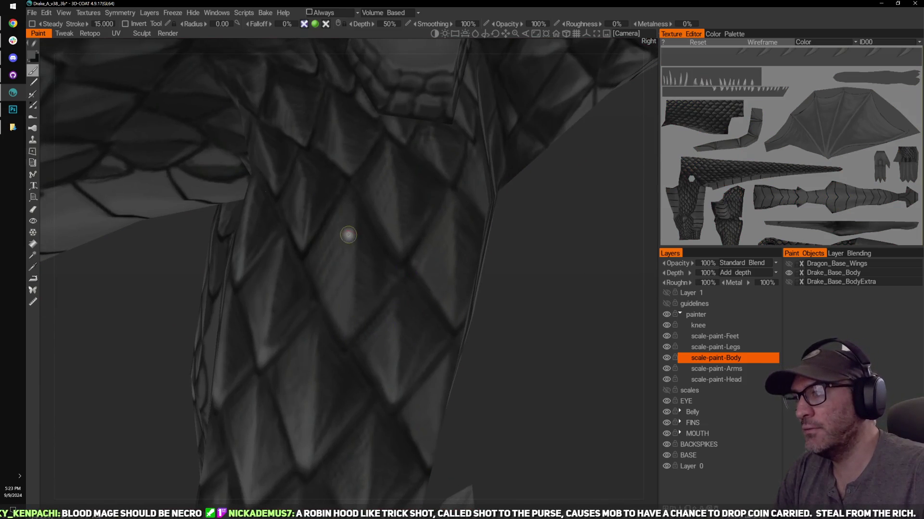
# Step: Sample a grey shade from the upper hind leg scales and make scale-paint-Legs the active layer
pyautogui.moveTo(527, 308); pyautogui.dragTo(532, 308)
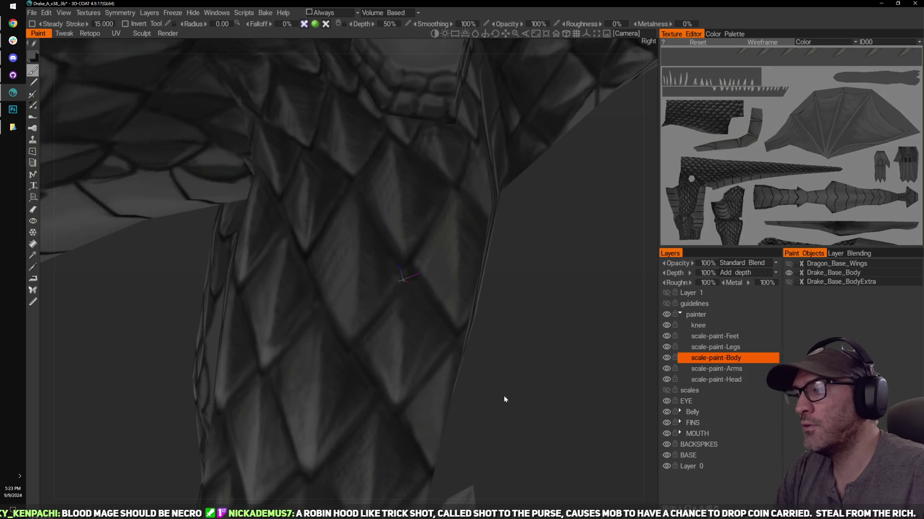
pyautogui.moveTo(504, 394); pyautogui.dragTo(522, 361)
pyautogui.press('v')
pyautogui.moveTo(510, 318); pyautogui.dragTo(507, 334)
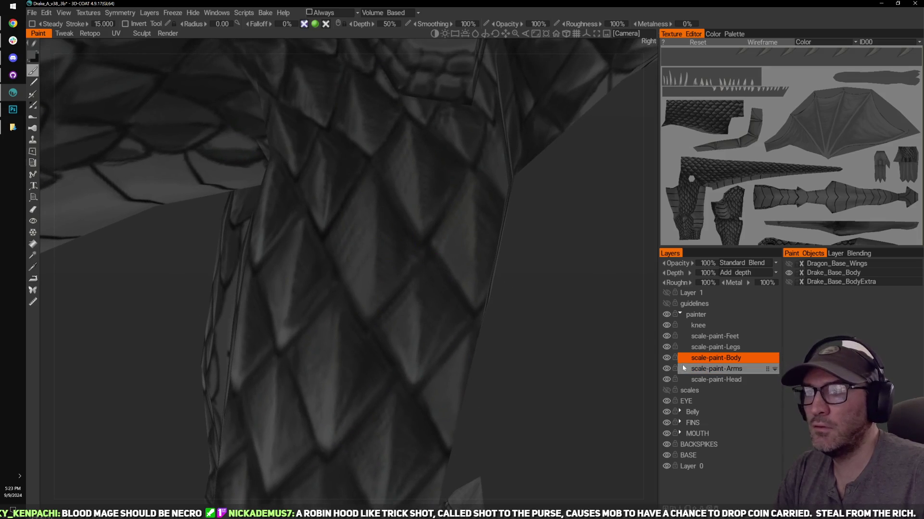
pyautogui.click(715, 346)
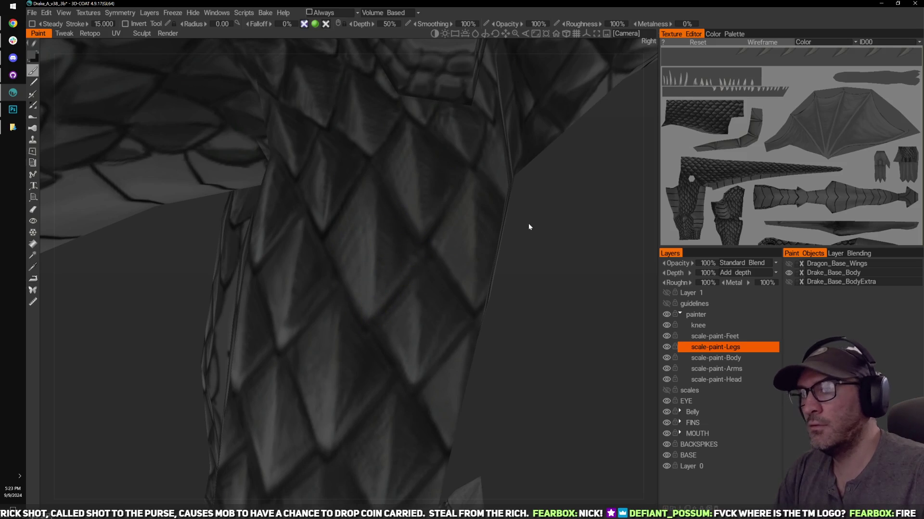
# Step: Compare the hind leg scales with the red Layer 1 hidden and shown, both from afar and up close
pyautogui.moveTo(528, 223); pyautogui.dragTo(591, 325, button='right')
pyautogui.moveTo(590, 325); pyautogui.dragTo(607, 365, button='middle')
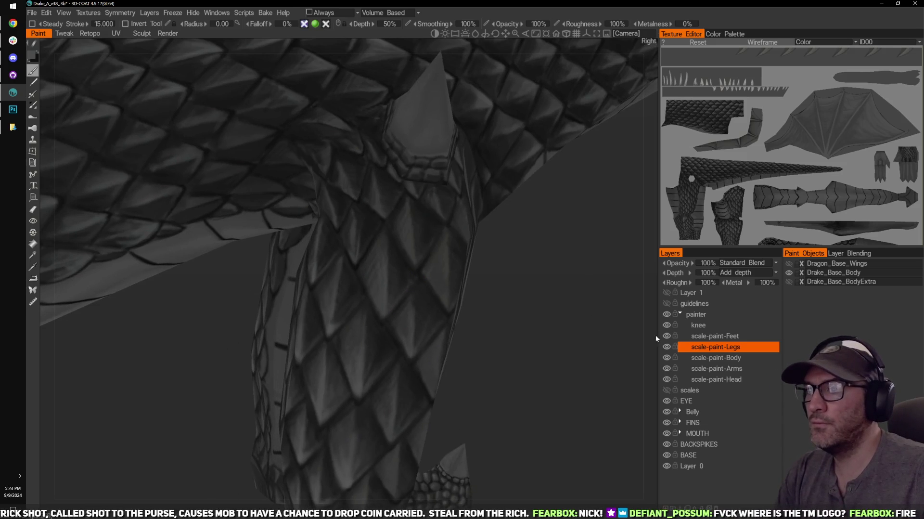
pyautogui.click(666, 292)
pyautogui.click(667, 292)
pyautogui.scroll(3, 557, 348)
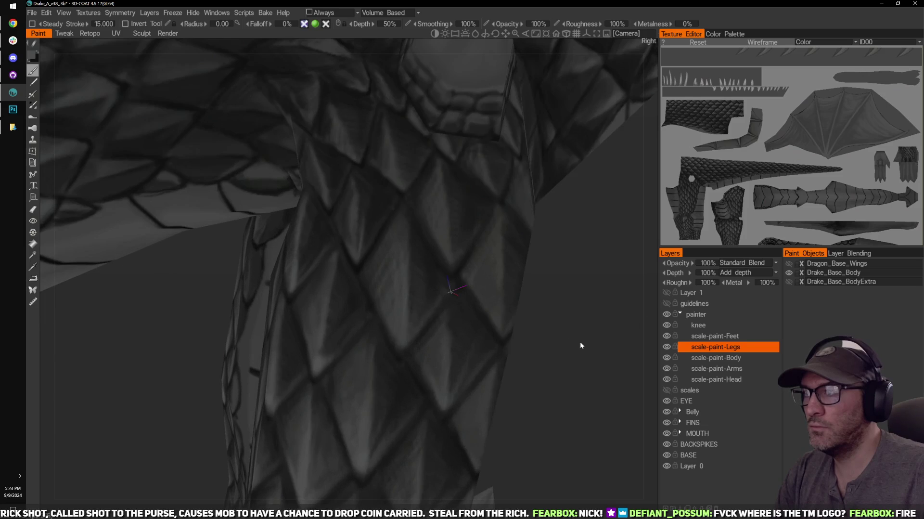
pyautogui.scroll(-3, 581, 345)
pyautogui.scroll(3, 576, 342)
pyautogui.scroll(-5, 650, 284)
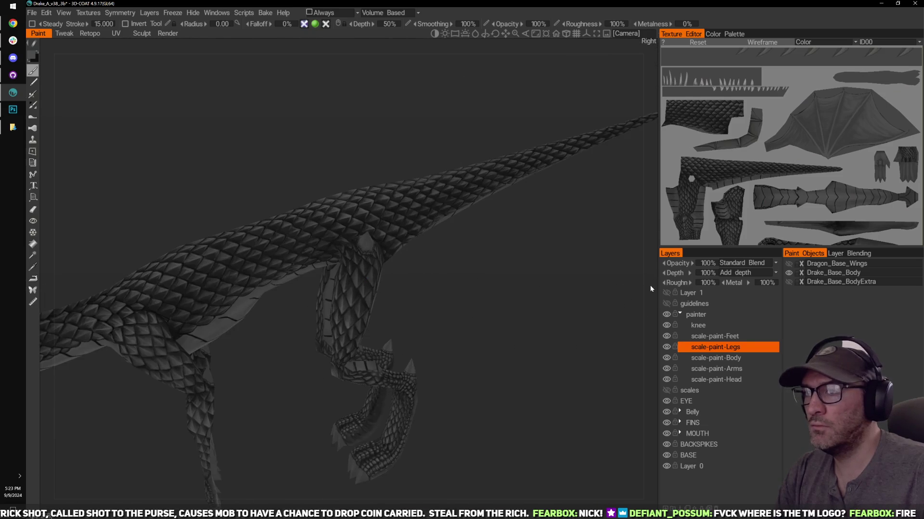
pyautogui.click(666, 292)
pyautogui.moveTo(584, 332); pyautogui.dragTo(567, 305)
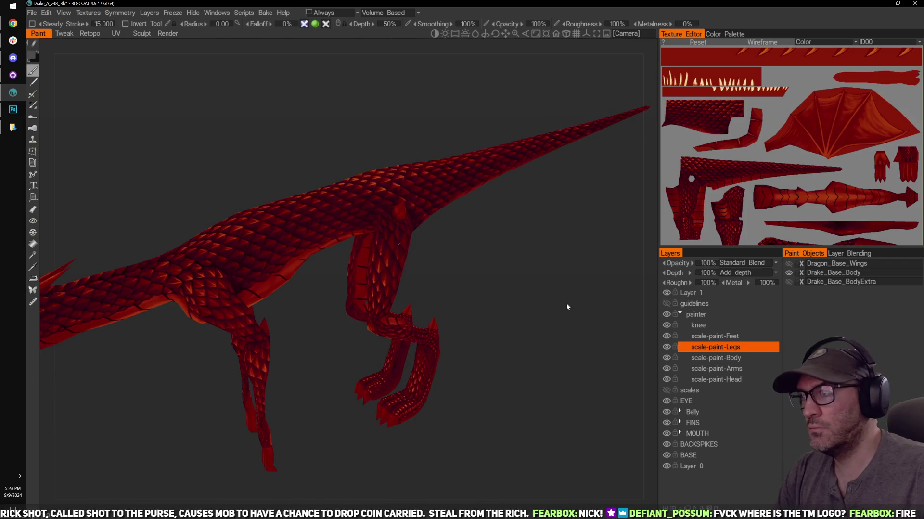
pyautogui.scroll(1, 562, 306)
pyautogui.scroll(6, 561, 308)
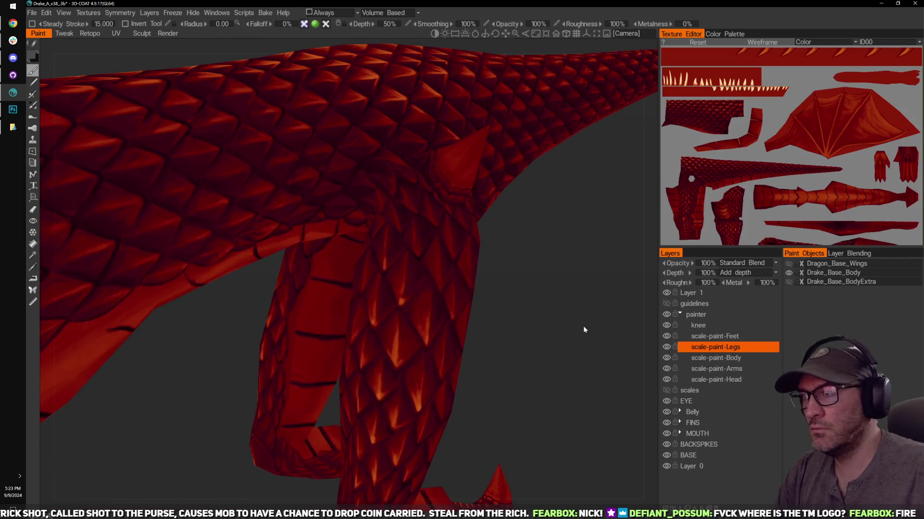
pyautogui.scroll(2, 581, 307)
# Step: Hide Layer 1 and touch up the large upper hind leg scales on scale-paint-Legs with a sampled grey shade
pyautogui.click(666, 293)
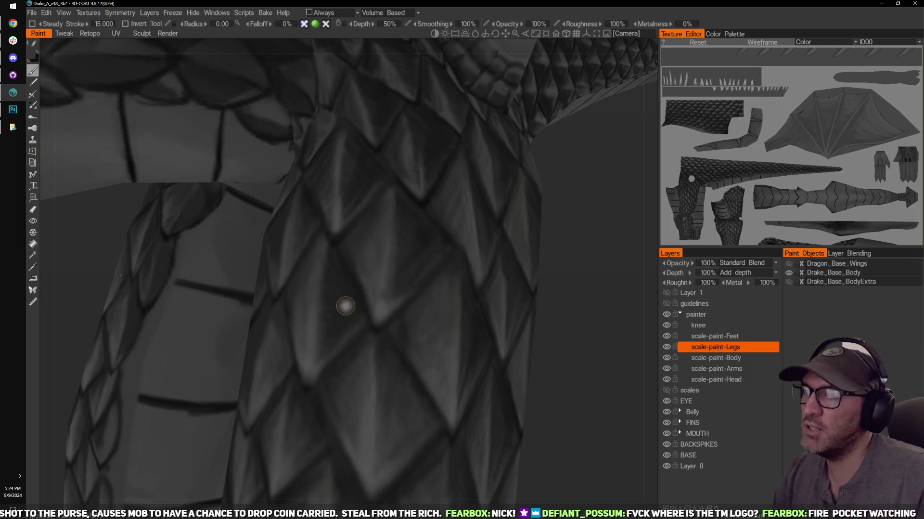
pyautogui.moveTo(607, 289); pyautogui.dragTo(630, 290)
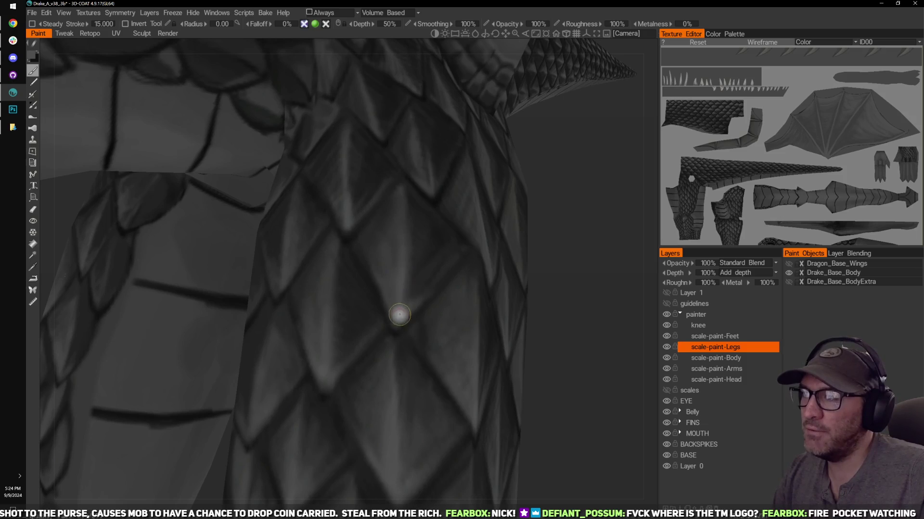
pyautogui.moveTo(584, 277); pyautogui.dragTo(576, 287, button='middle')
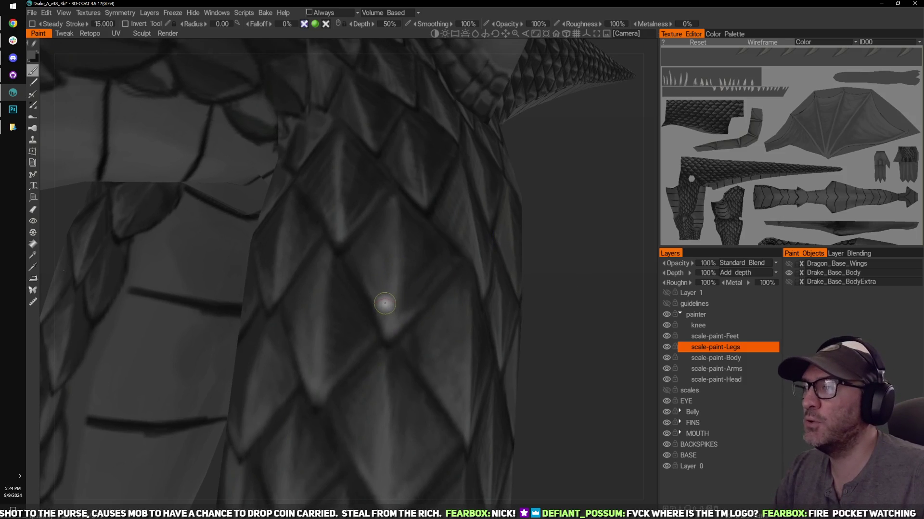
pyautogui.keyDown('alt'); pyautogui.moveTo(464, 276); pyautogui.dragTo(398, 312); pyautogui.keyUp('alt')
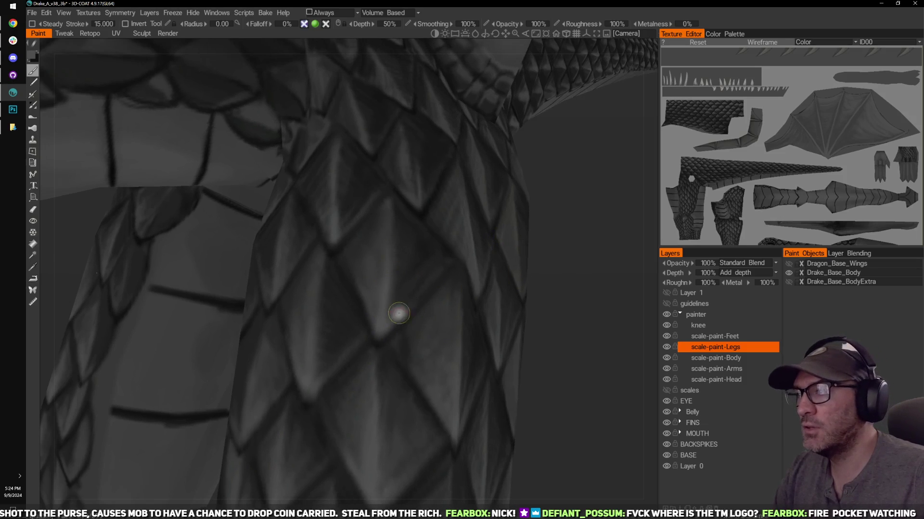
pyautogui.press('v')
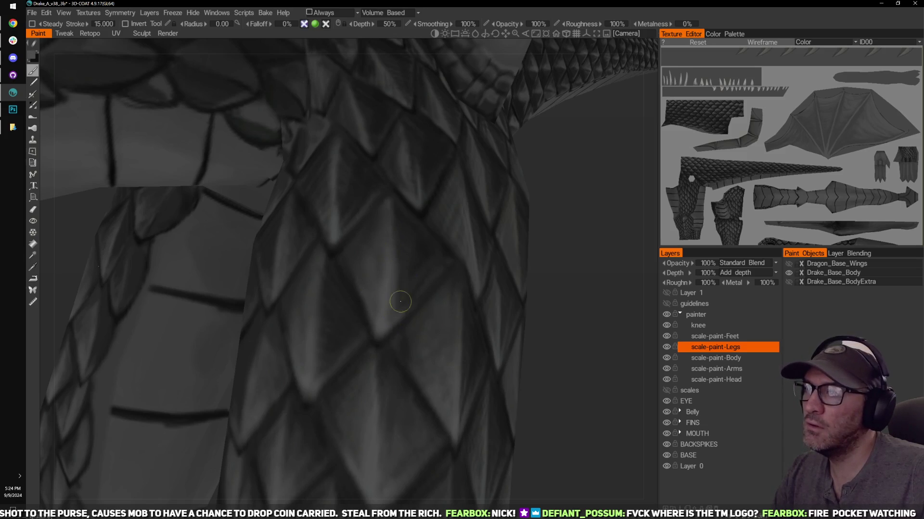
# Step: Review the reworked hind leg scales from the side, switching the red Layer 1 colouring on and off
pyautogui.scroll(-5, 566, 301)
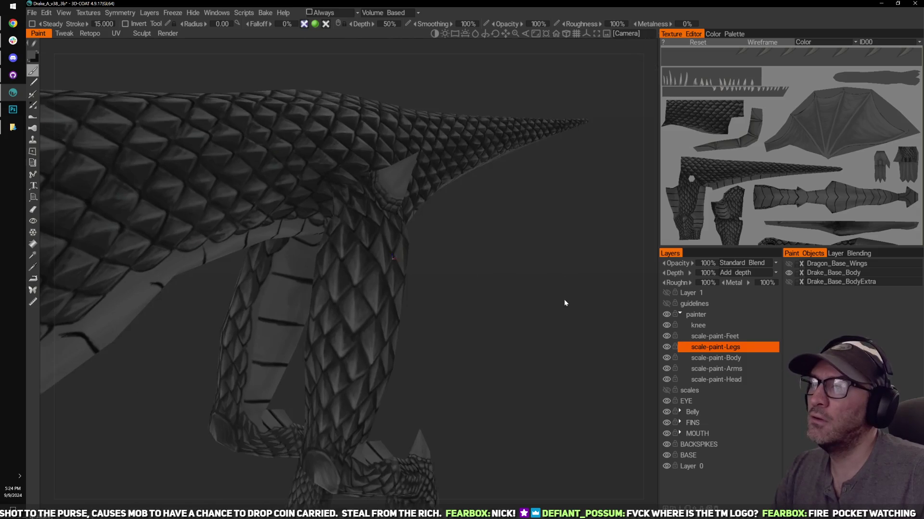
pyautogui.moveTo(565, 302); pyautogui.dragTo(633, 313, button='middle')
pyautogui.click(665, 292)
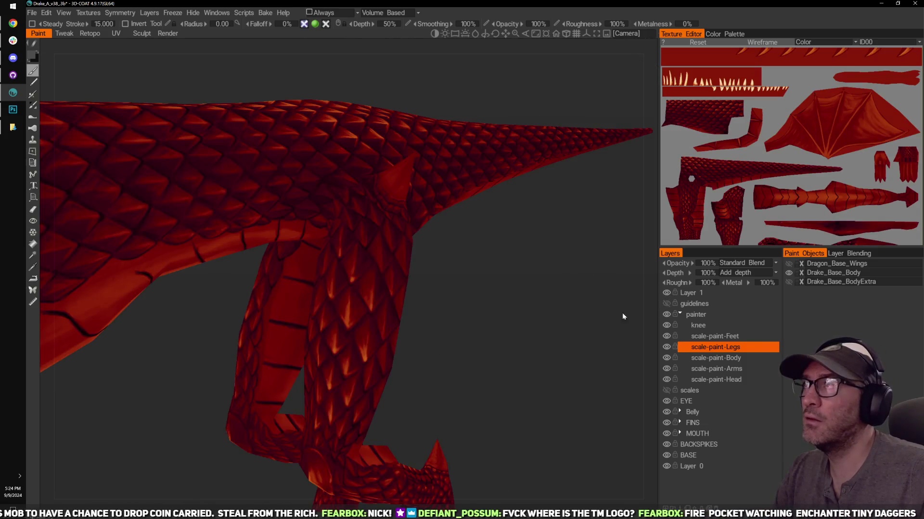
pyautogui.moveTo(622, 313); pyautogui.dragTo(584, 301)
pyautogui.scroll(2, 580, 295)
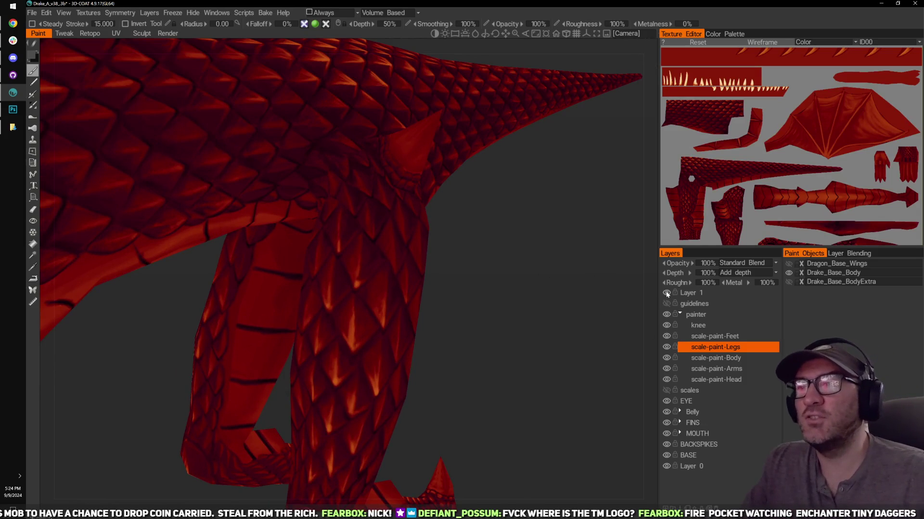
pyautogui.scroll(5, 516, 317)
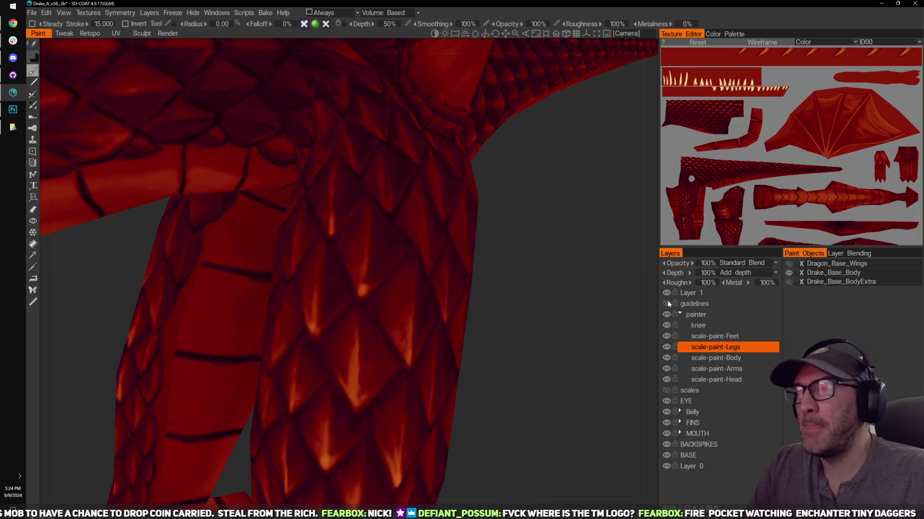
pyautogui.click(666, 292)
pyautogui.click(665, 293)
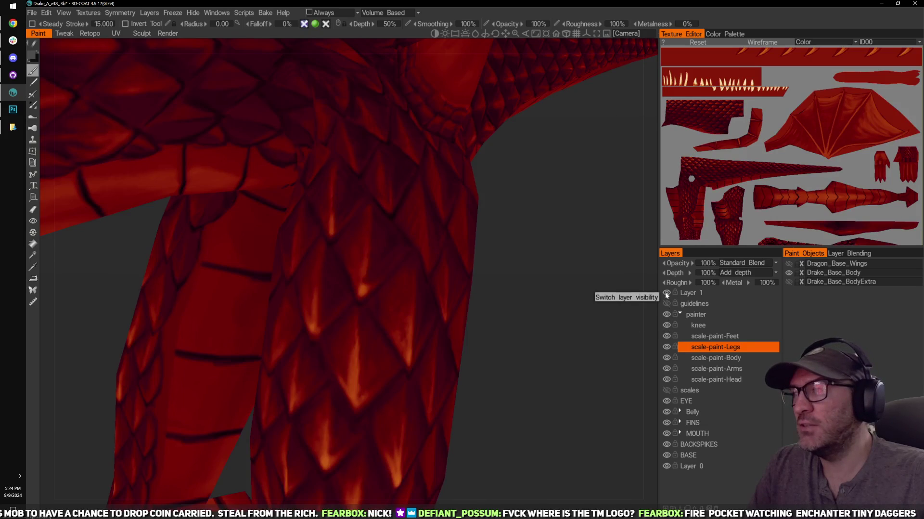
pyautogui.scroll(-3, 558, 330)
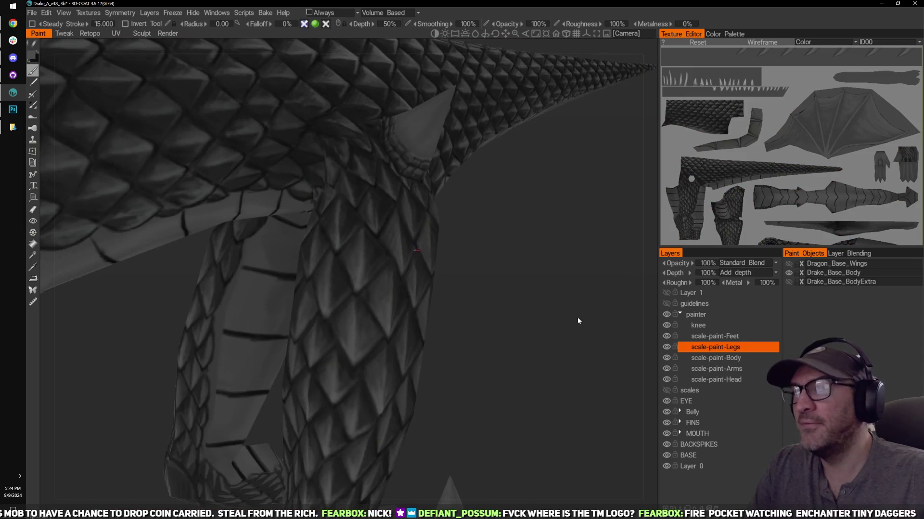
pyautogui.moveTo(577, 319); pyautogui.dragTo(544, 290)
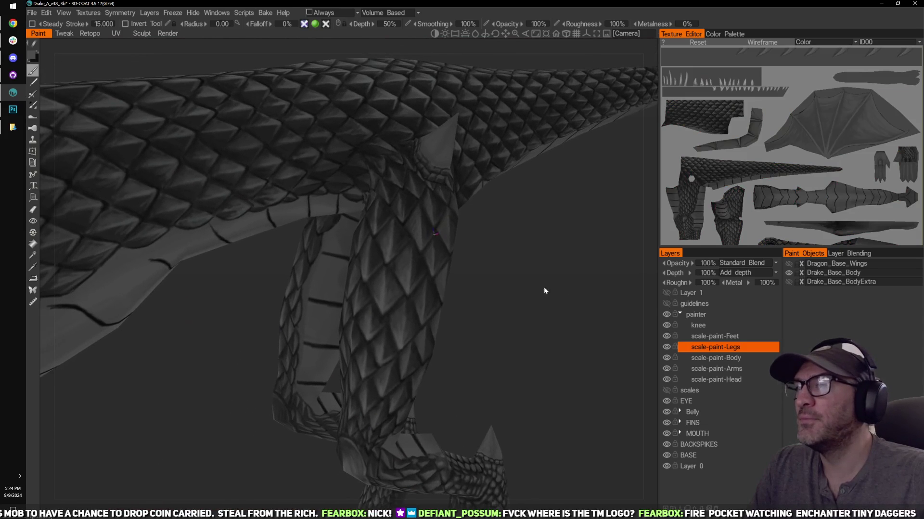
pyautogui.click(666, 292)
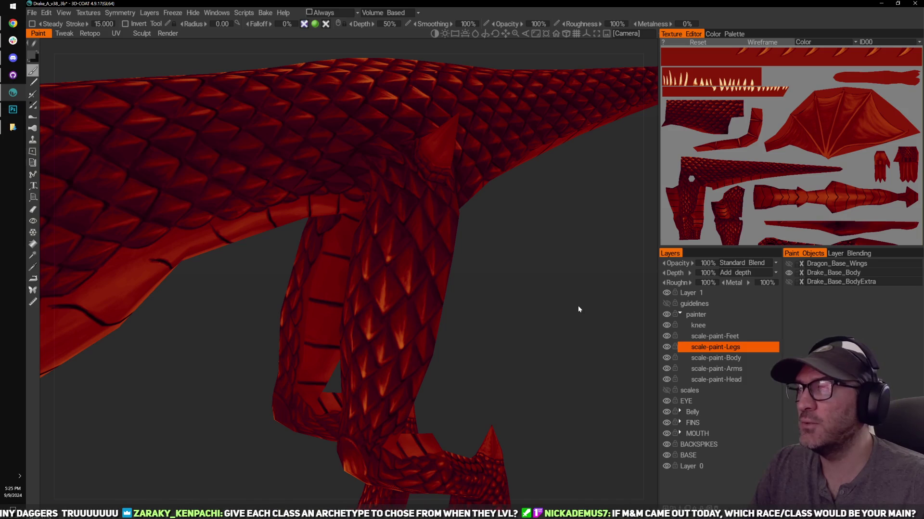
# Step: Inspect the red-coloured scales between the belly, the hind leg joint and the hip spike up close
pyautogui.moveTo(513, 189); pyautogui.dragTo(526, 287)
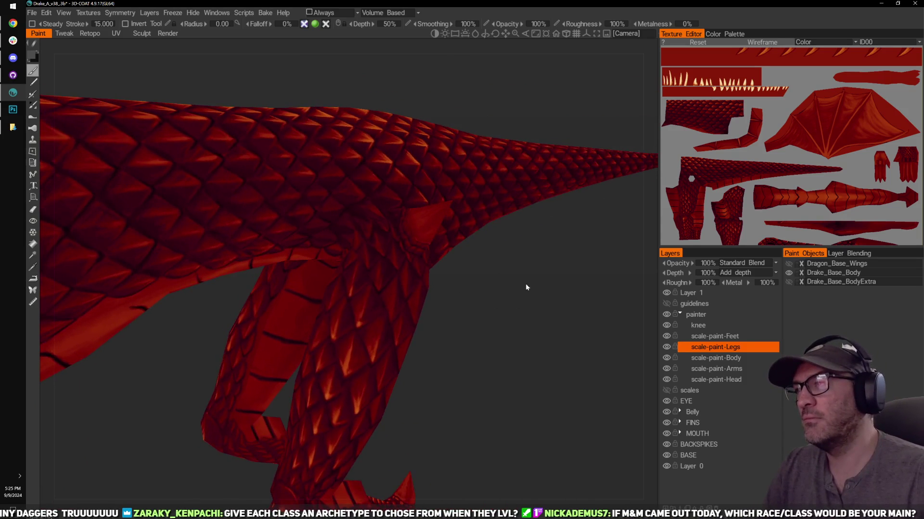
pyautogui.moveTo(526, 283); pyautogui.dragTo(586, 332, button='right')
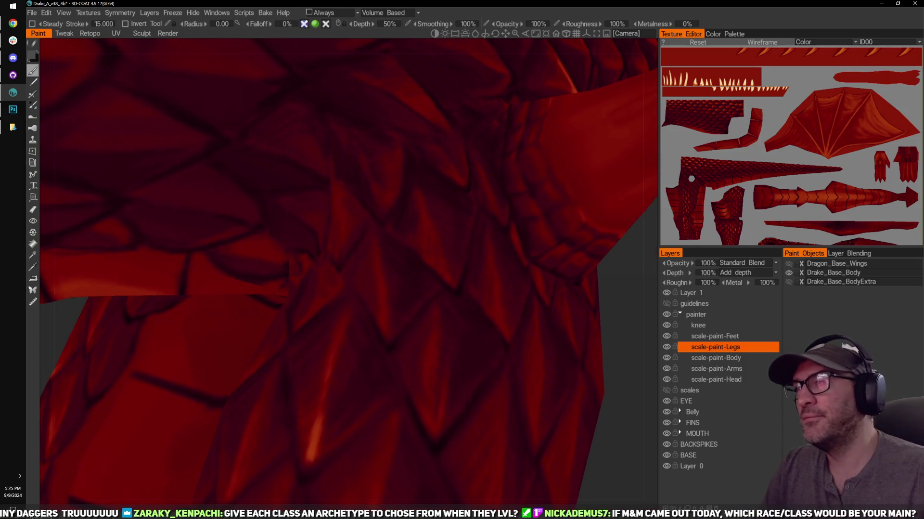
pyautogui.moveTo(613, 326)
pyautogui.mouseDown()
pyautogui.moveTo(664, 352)
pyautogui.moveTo(629, 353)
pyautogui.mouseUp()
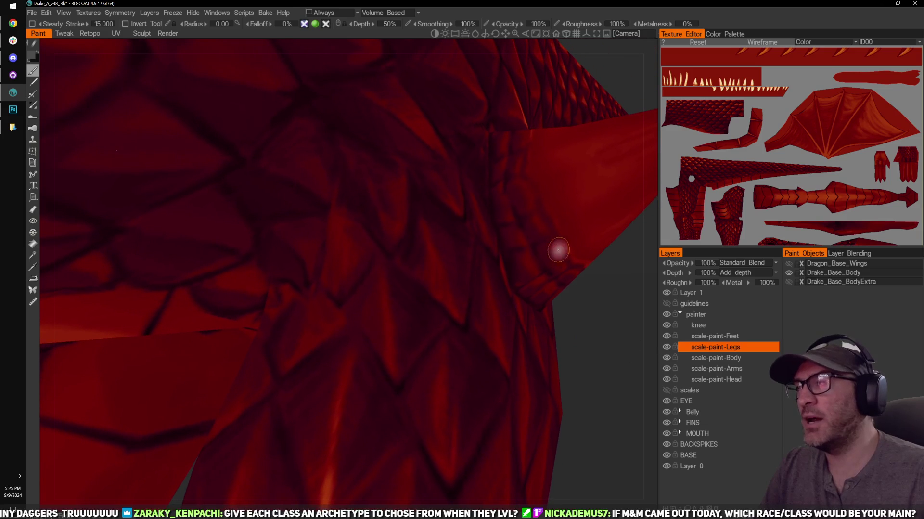
pyautogui.moveTo(558, 249); pyautogui.dragTo(644, 375)
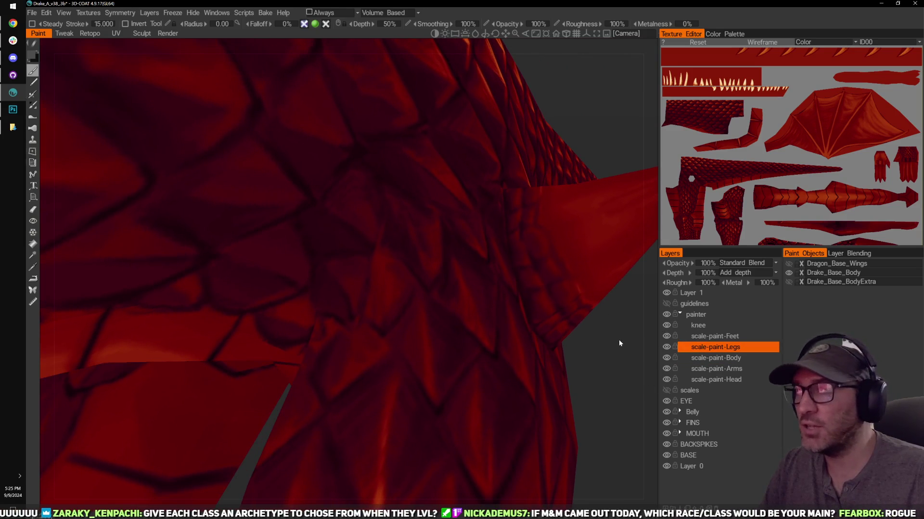
pyautogui.moveTo(618, 339); pyautogui.dragTo(610, 371)
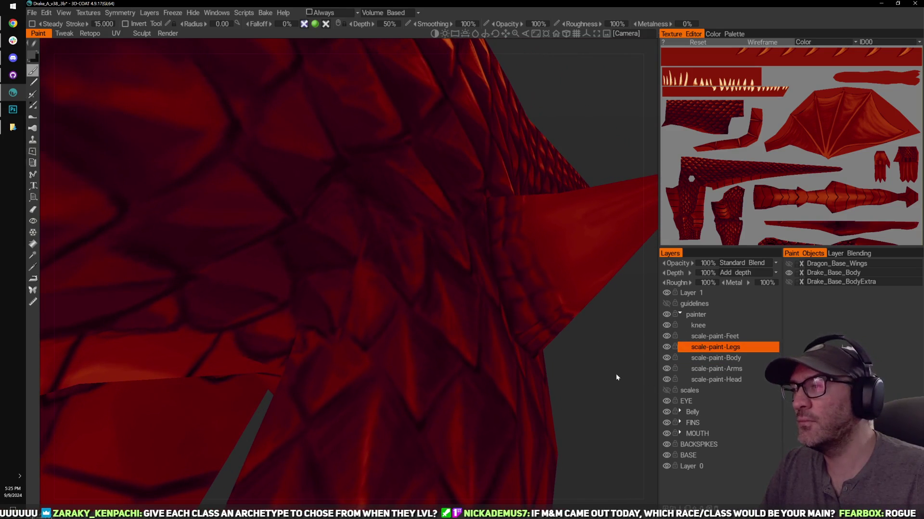
# Step: Hide Layer 1 and refine the greyscale shading of the small scales where the hind leg meets the body
pyautogui.click(666, 292)
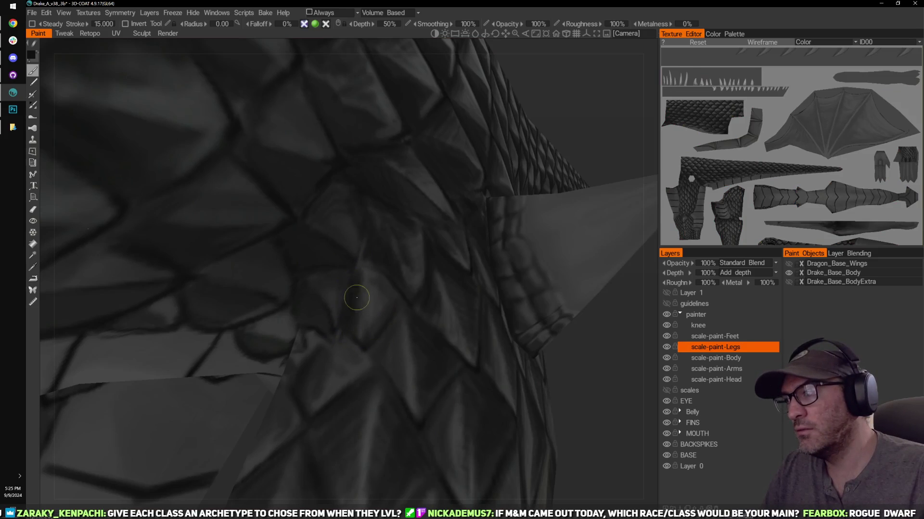
pyautogui.moveTo(579, 390)
pyautogui.mouseDown()
pyautogui.moveTo(589, 391)
pyautogui.moveTo(324, 367)
pyautogui.moveTo(326, 325)
pyautogui.moveTo(333, 401)
pyautogui.mouseUp()
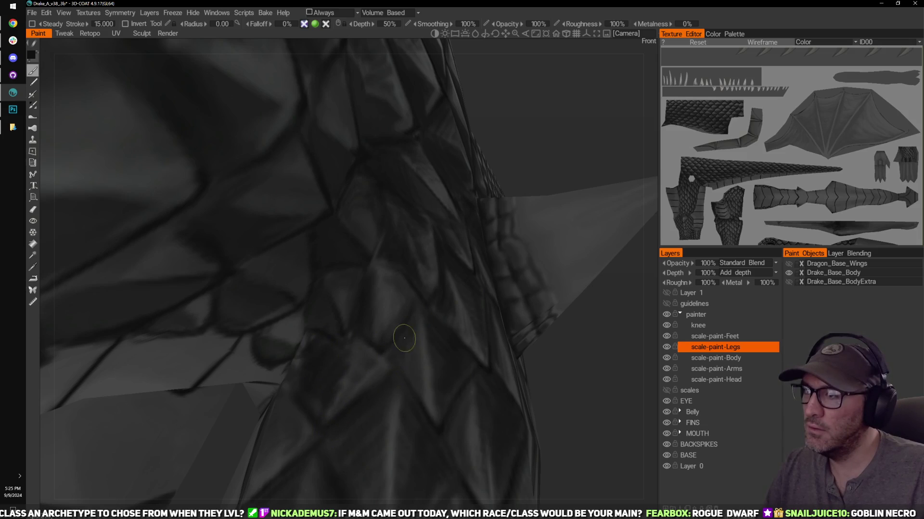
pyautogui.moveTo(467, 414)
pyautogui.keyDown('alt'); pyautogui.mouseDown()
pyautogui.moveTo(606, 375)
pyautogui.moveTo(602, 387)
pyautogui.moveTo(394, 261)
pyautogui.mouseUp(); pyautogui.keyUp('alt')
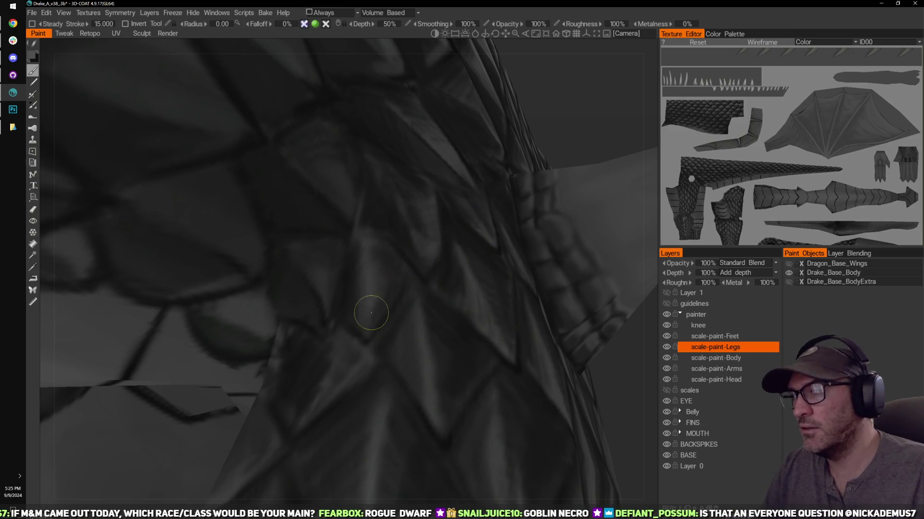
# Step: Examine the greyscale scales around the hind leg joint and above it on the flank up close
pyautogui.moveTo(575, 136); pyautogui.dragTo(523, 299, button='right')
pyautogui.moveTo(523, 300); pyautogui.dragTo(532, 320)
pyautogui.scroll(3, 551, 356)
pyautogui.scroll(3, 607, 411)
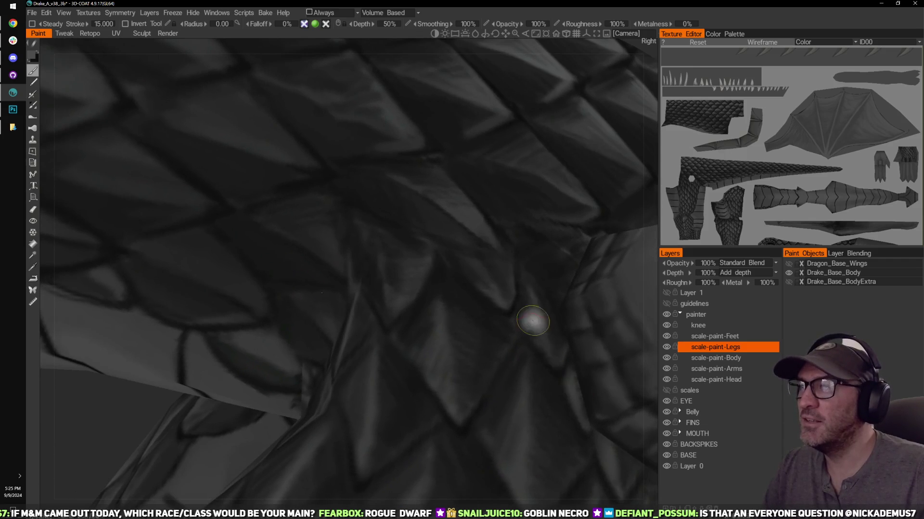
pyautogui.moveTo(281, 272); pyautogui.dragTo(293, 417, button='middle')
pyautogui.moveTo(641, 179); pyautogui.dragTo(628, 59)
pyautogui.moveTo(627, 59); pyautogui.dragTo(540, 138, button='right')
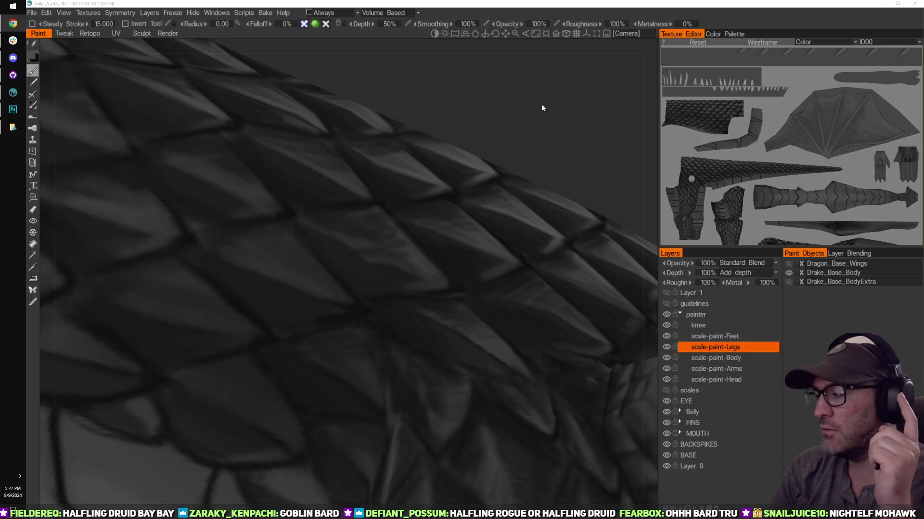
# Step: Refine the greyscale shading of the flank scales above the hind leg joint on the scale-paint-Legs layer
pyautogui.click(456, 161)
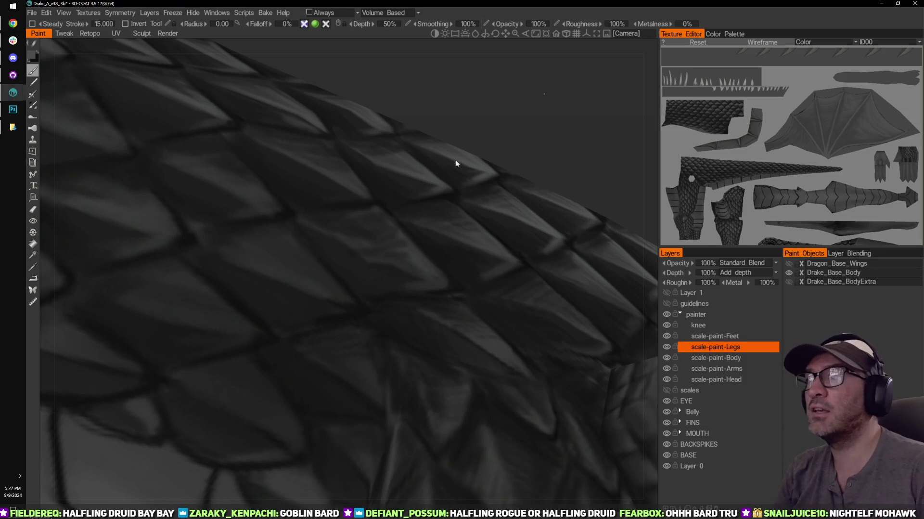
pyautogui.moveTo(485, 139); pyautogui.dragTo(603, 96)
pyautogui.moveTo(603, 97)
pyautogui.mouseDown(button='right')
pyautogui.moveTo(555, 133)
pyautogui.moveTo(549, 107)
pyautogui.moveTo(615, 107)
pyautogui.moveTo(531, 126)
pyautogui.moveTo(517, 103)
pyautogui.moveTo(569, 95)
pyautogui.moveTo(558, 108)
pyautogui.mouseUp(button='right')
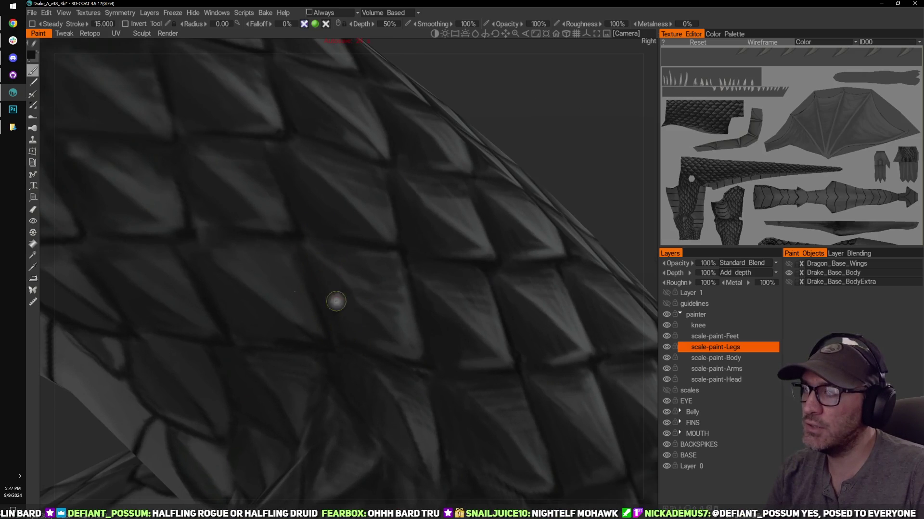
pyautogui.moveTo(596, 125)
pyautogui.mouseDown(button='right')
pyautogui.moveTo(613, 114)
pyautogui.moveTo(601, 121)
pyautogui.mouseUp(button='right')
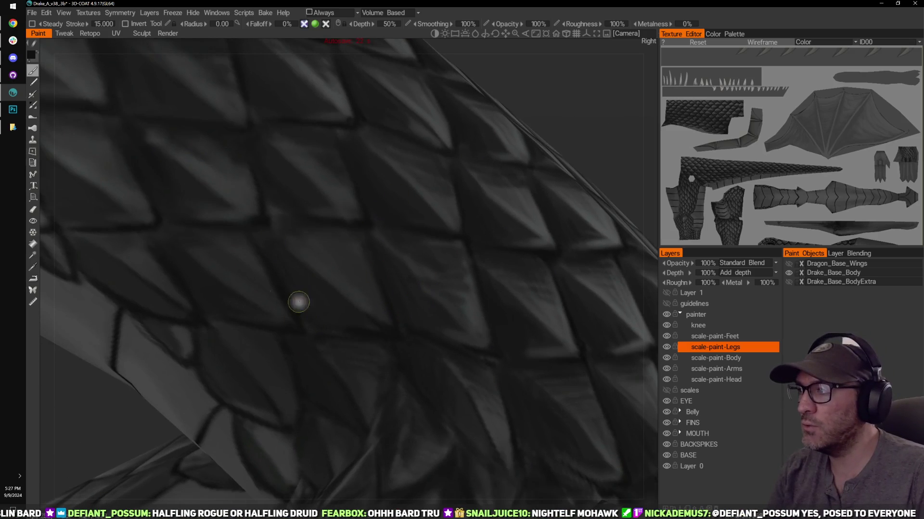
pyautogui.moveTo(599, 82); pyautogui.dragTo(596, 135, button='middle')
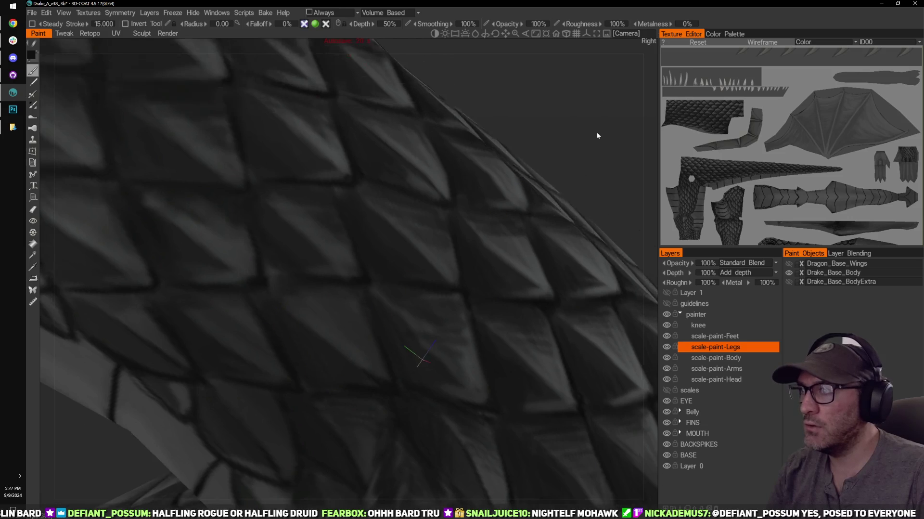
pyautogui.moveTo(596, 136); pyautogui.dragTo(592, 146, button='right')
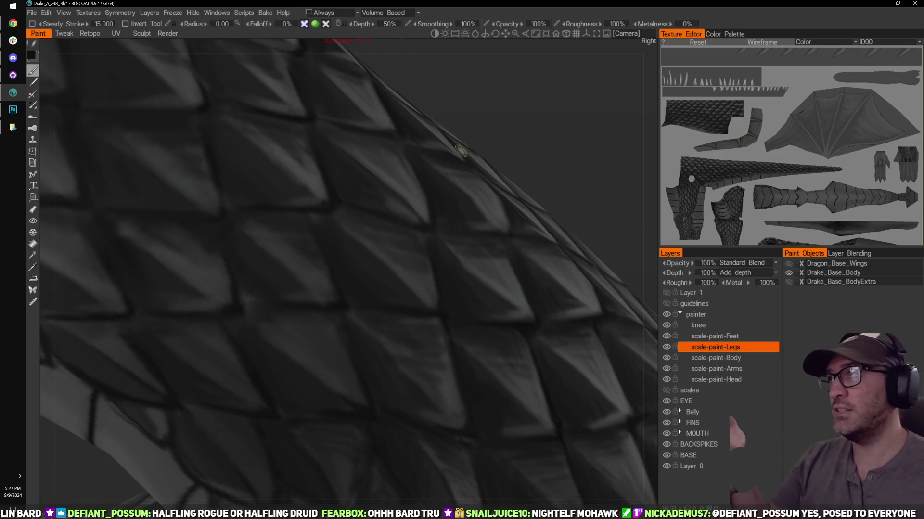
pyautogui.moveTo(538, 111); pyautogui.dragTo(558, 124, button='middle')
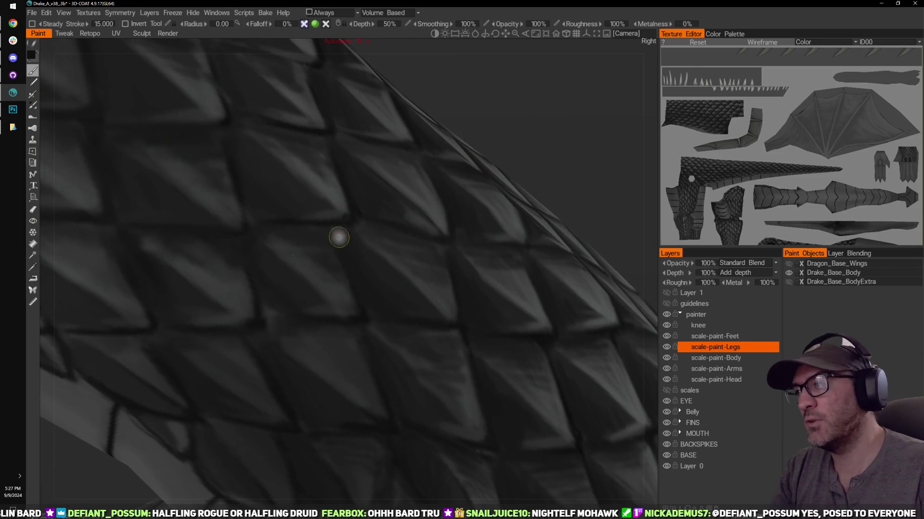
# Step: Touch up the greyscale shading of the flank scales farther forward, between the belly edge and the back
pyautogui.moveTo(402, 289); pyautogui.dragTo(480, 222, button='right')
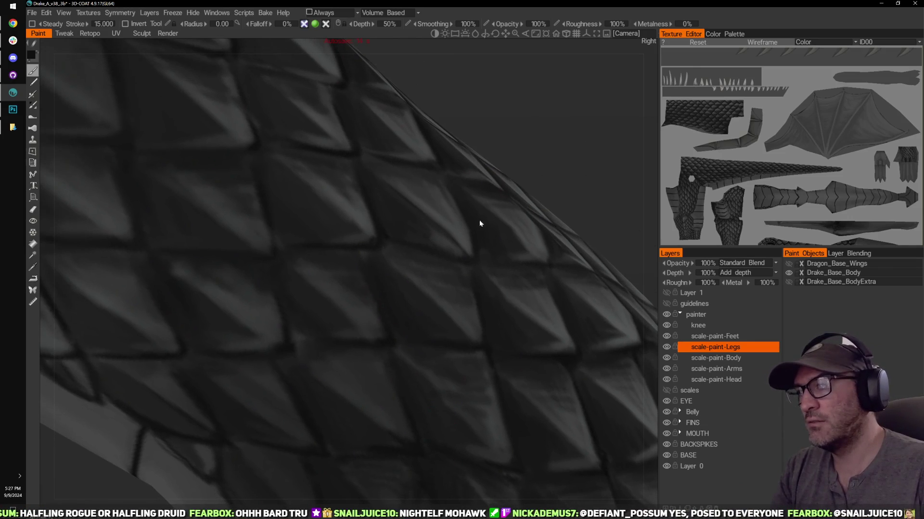
pyautogui.moveTo(438, 102); pyautogui.dragTo(506, 155, button='middle')
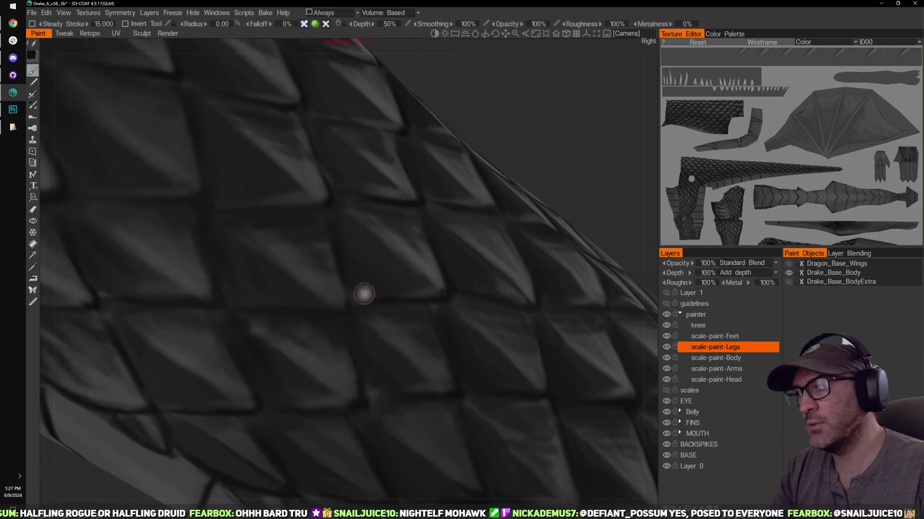
pyautogui.moveTo(333, 220); pyautogui.dragTo(385, 299)
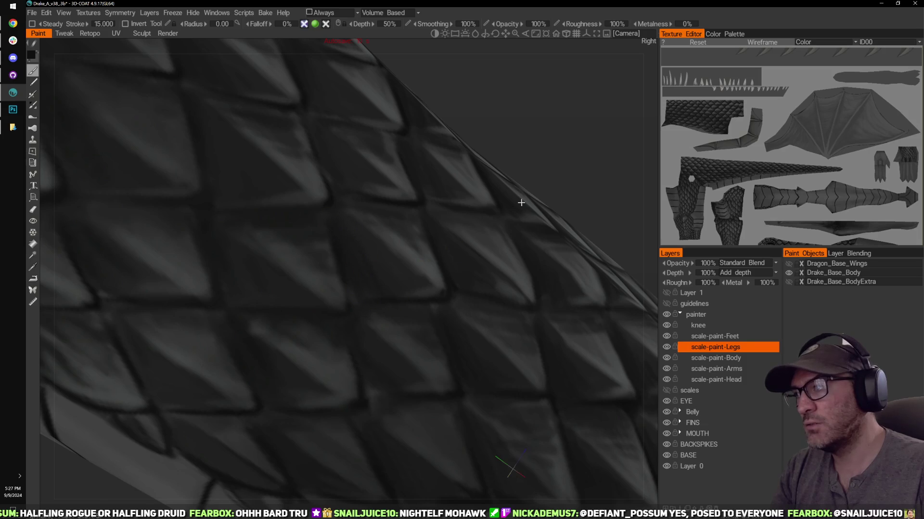
pyautogui.moveTo(521, 202); pyautogui.dragTo(437, 294, button='right')
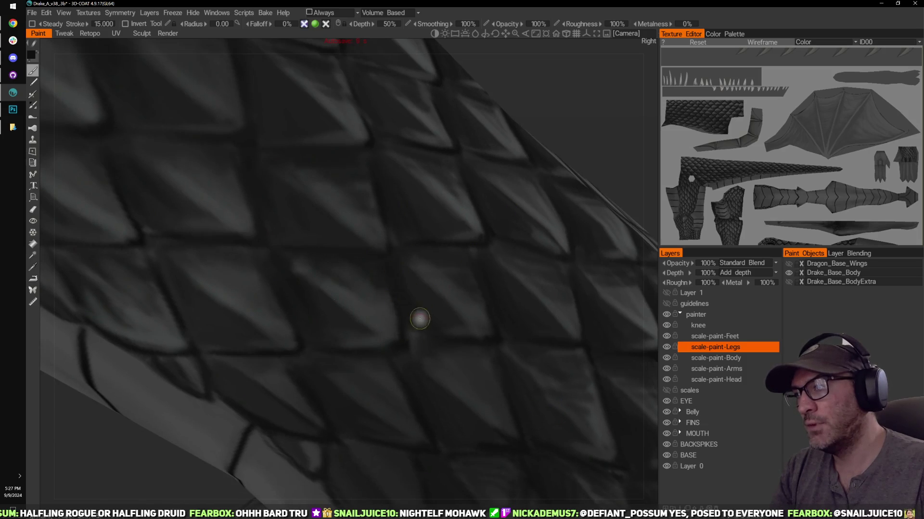
pyautogui.moveTo(549, 133); pyautogui.dragTo(622, 104, button='middle')
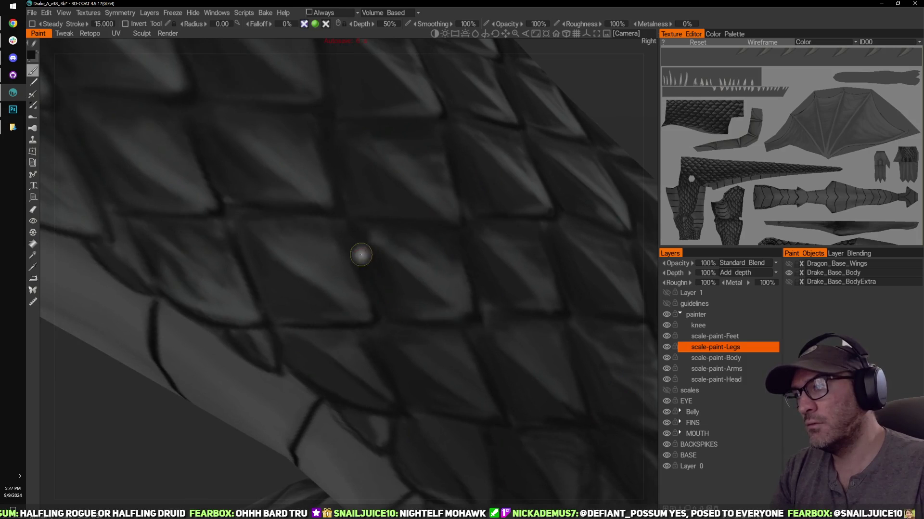
pyautogui.moveTo(614, 388)
pyautogui.mouseDown(button='right')
pyautogui.moveTo(379, 260)
pyautogui.moveTo(379, 222)
pyautogui.mouseUp(button='right')
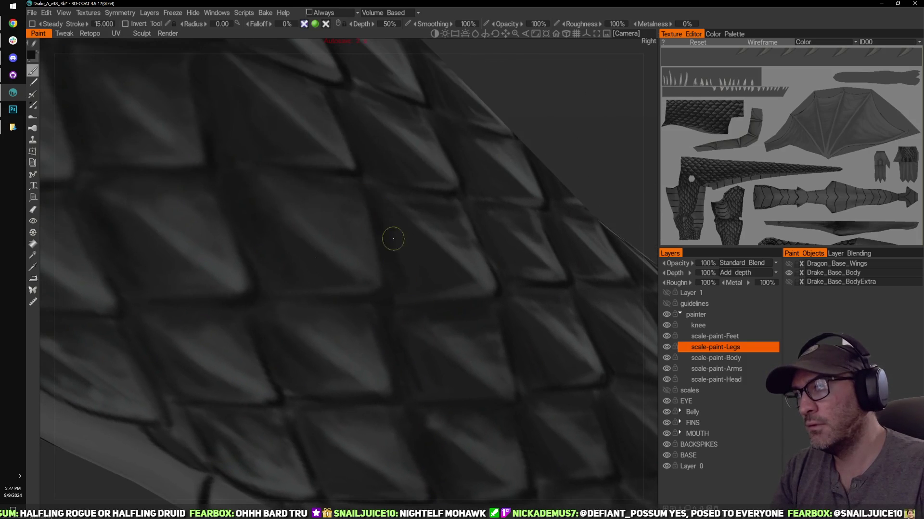
pyautogui.moveTo(561, 164); pyautogui.dragTo(581, 135, button='right')
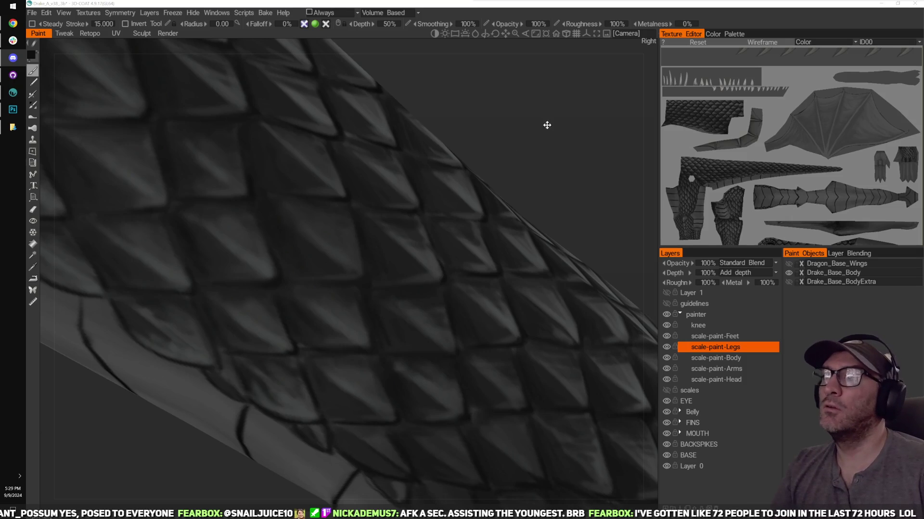
# Step: Examine the greyscale flank scales from close up and farther out, including the whole drake from the side
pyautogui.moveTo(547, 125); pyautogui.dragTo(373, 254)
pyautogui.moveTo(563, 111); pyautogui.dragTo(502, 197, button='right')
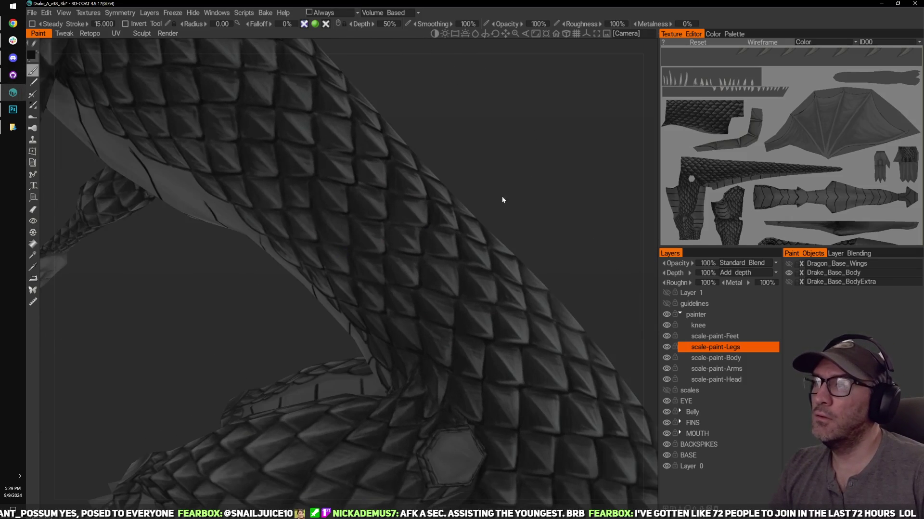
pyautogui.moveTo(502, 199)
pyautogui.mouseDown()
pyautogui.moveTo(521, 175)
pyautogui.moveTo(509, 156)
pyautogui.moveTo(499, 171)
pyautogui.moveTo(518, 125)
pyautogui.moveTo(564, 112)
pyautogui.moveTo(514, 158)
pyautogui.moveTo(573, 140)
pyautogui.moveTo(545, 128)
pyautogui.mouseUp()
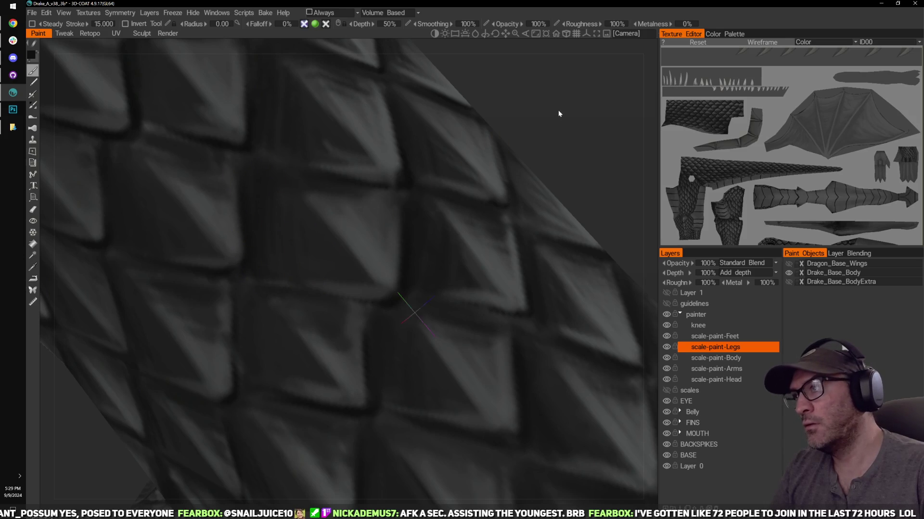
pyautogui.moveTo(557, 113); pyautogui.dragTo(532, 122, button='right')
pyautogui.moveTo(532, 122); pyautogui.dragTo(411, 179)
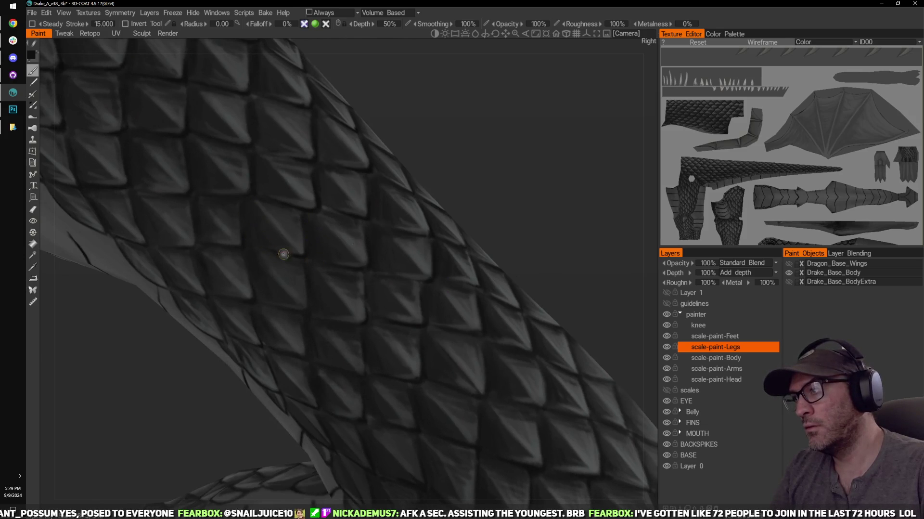
pyautogui.moveTo(500, 116); pyautogui.dragTo(455, 128, button='right')
pyautogui.moveTo(455, 128); pyautogui.dragTo(475, 189)
pyautogui.moveTo(475, 189); pyautogui.dragTo(428, 130, button='right')
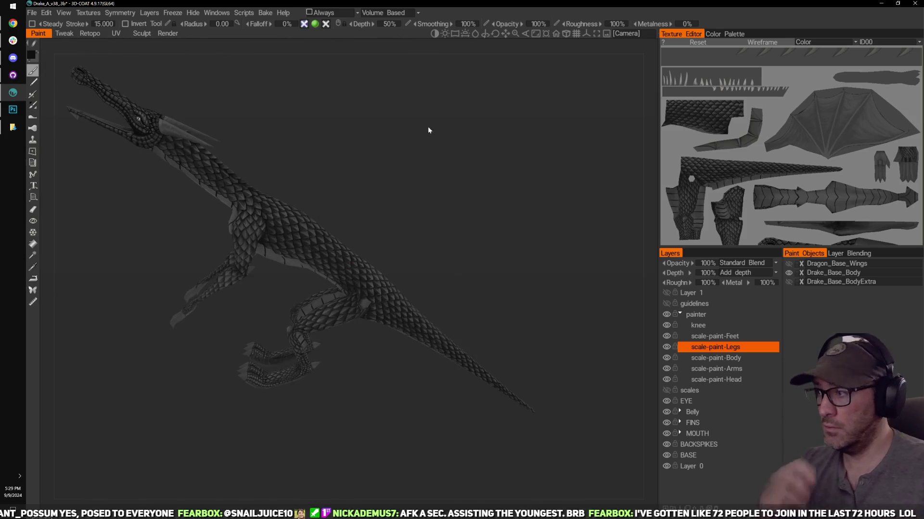
pyautogui.moveTo(406, 183); pyautogui.dragTo(399, 162)
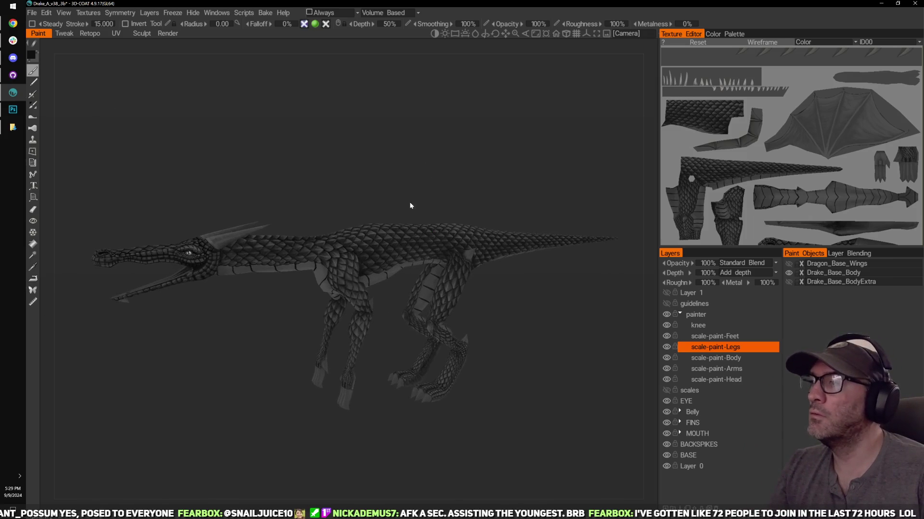
pyautogui.moveTo(409, 205); pyautogui.dragTo(458, 138)
pyautogui.scroll(5, 464, 133)
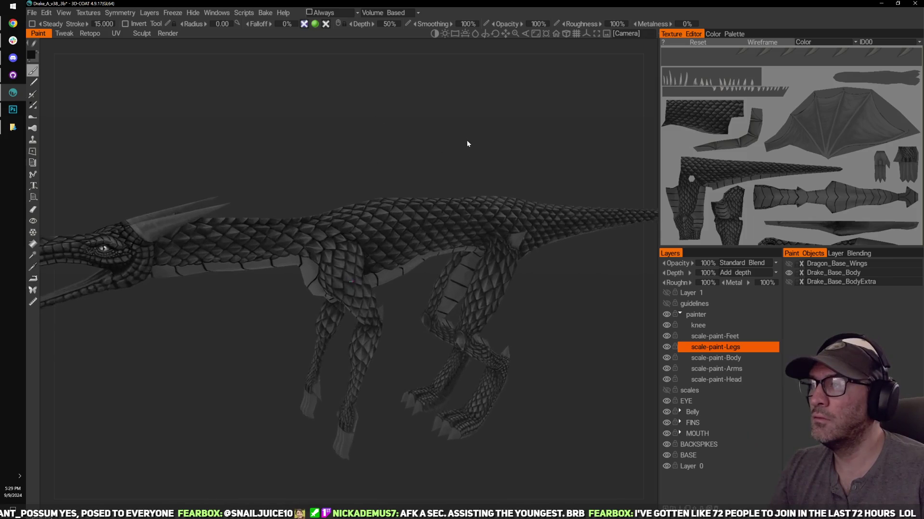
pyautogui.moveTo(452, 118)
pyautogui.mouseDown()
pyautogui.moveTo(456, 129)
pyautogui.moveTo(448, 124)
pyautogui.mouseUp()
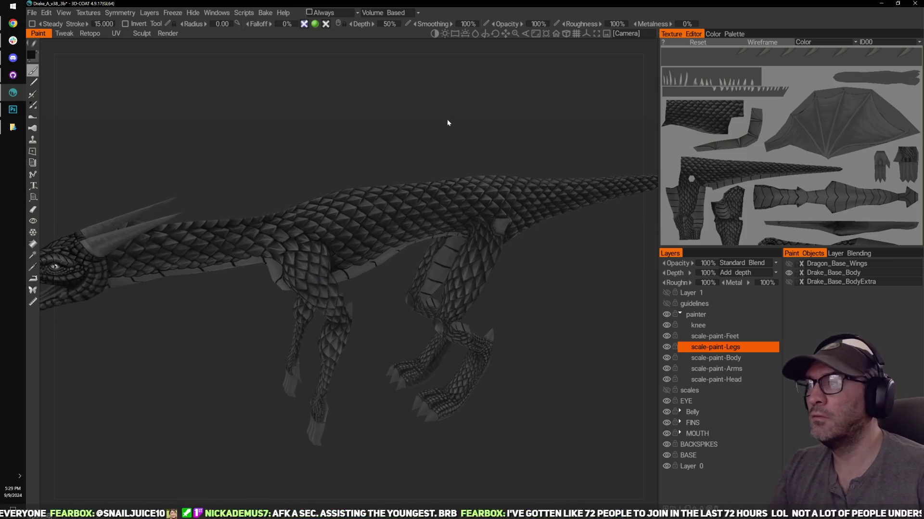
# Step: Show the red Layer 1 colouring and review the scales along the drake's side, back and shoulder
pyautogui.click(667, 293)
pyautogui.moveTo(580, 303); pyautogui.dragTo(570, 297)
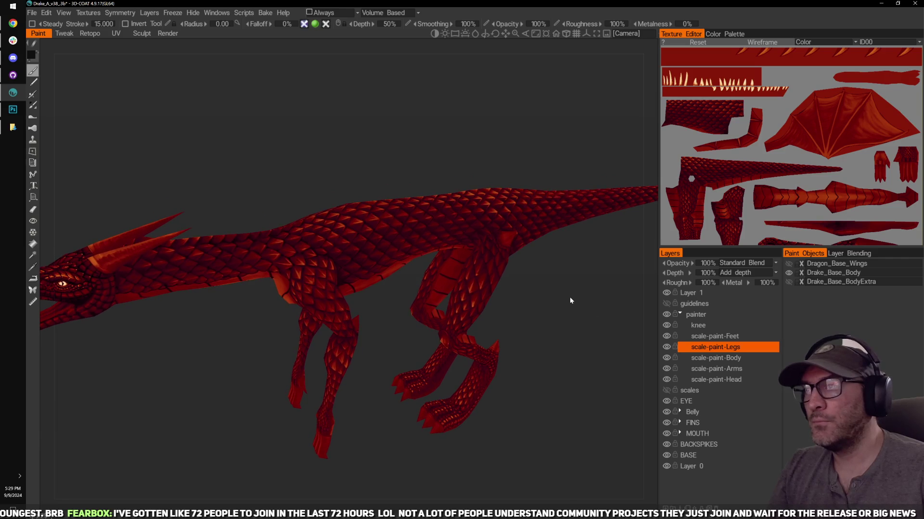
pyautogui.moveTo(464, 139); pyautogui.dragTo(465, 179)
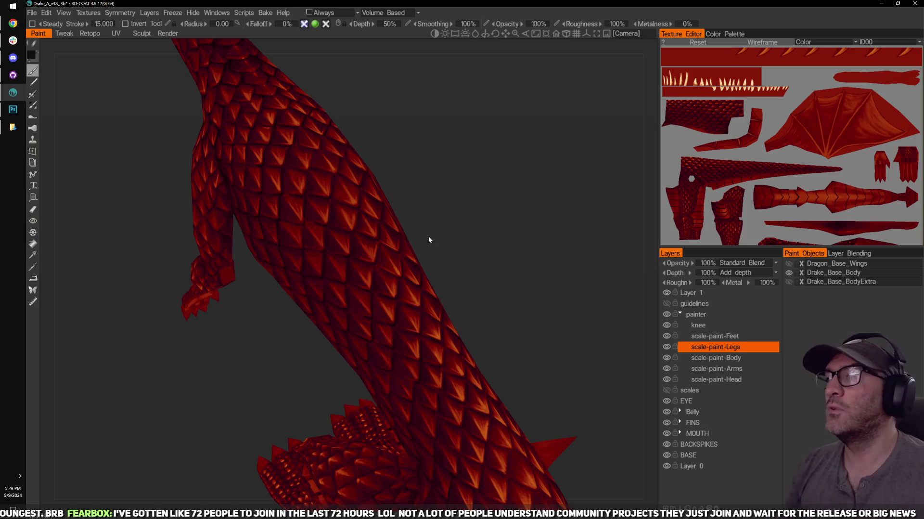
pyautogui.moveTo(469, 178)
pyautogui.mouseDown()
pyautogui.moveTo(457, 210)
pyautogui.moveTo(489, 216)
pyautogui.mouseUp()
pyautogui.moveTo(489, 216); pyautogui.dragTo(572, 172, button='right')
pyautogui.moveTo(573, 171); pyautogui.dragTo(515, 148)
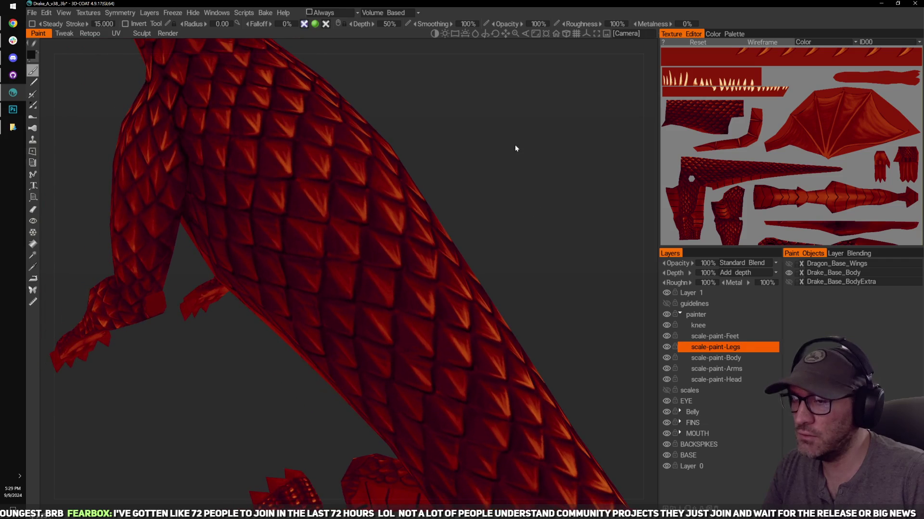
pyautogui.moveTo(534, 203); pyautogui.dragTo(578, 216)
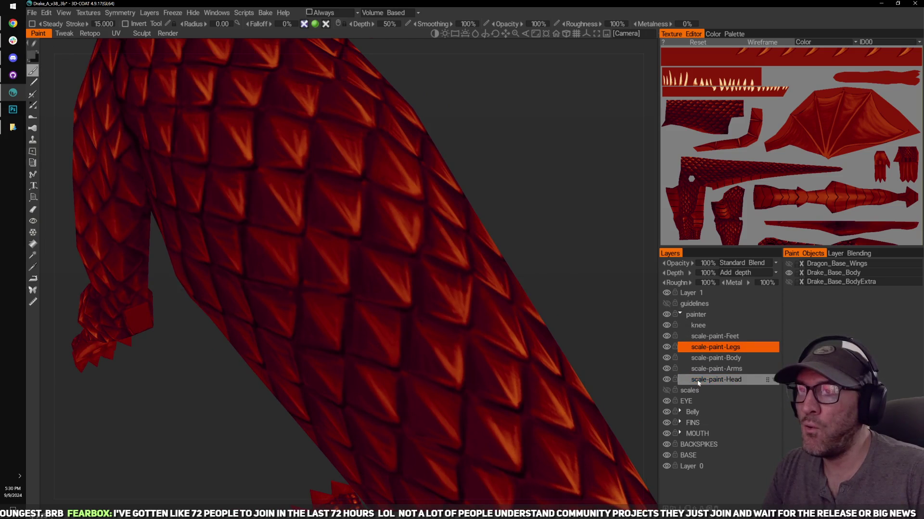
# Step: Hide Layer 1 and refine the greyscale shading of the back scales behind the shoulder on the scale-paint-Body layer
pyautogui.click(711, 358)
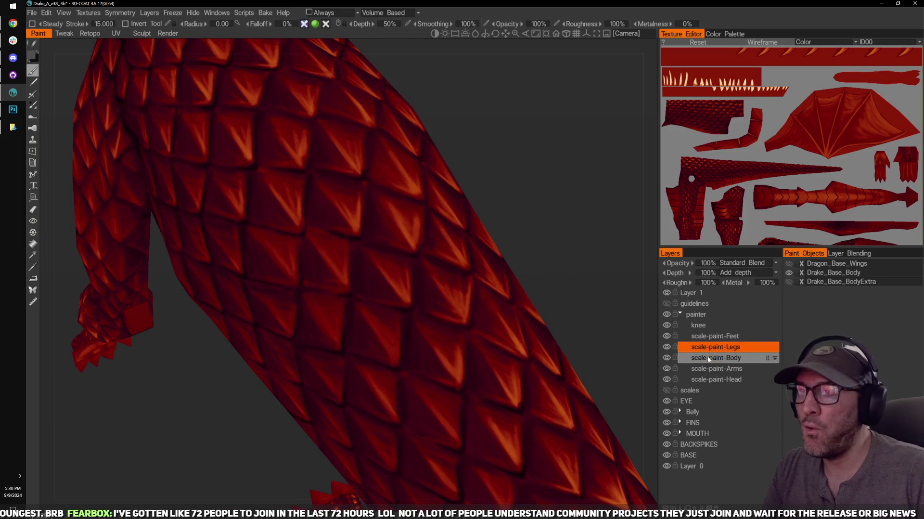
pyautogui.click(666, 292)
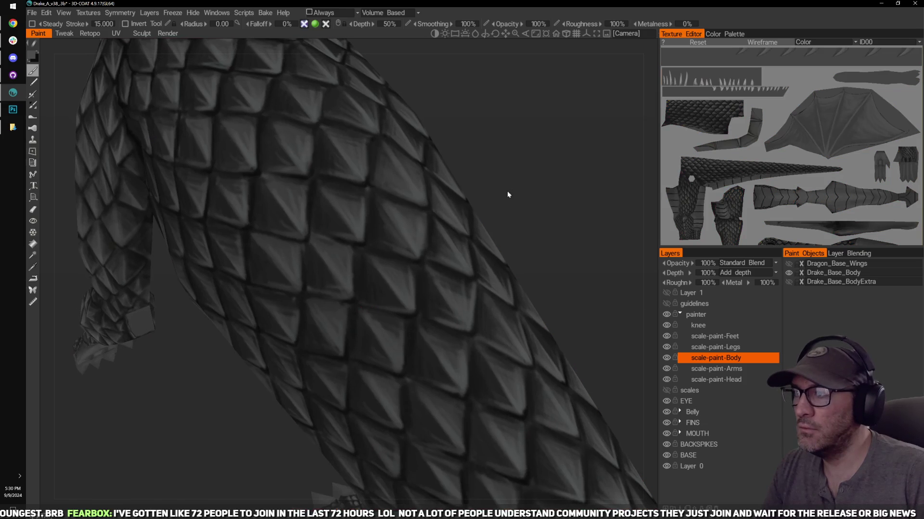
pyautogui.moveTo(565, 207)
pyautogui.mouseDown(button='right')
pyautogui.moveTo(509, 281)
pyautogui.moveTo(483, 252)
pyautogui.mouseUp(button='right')
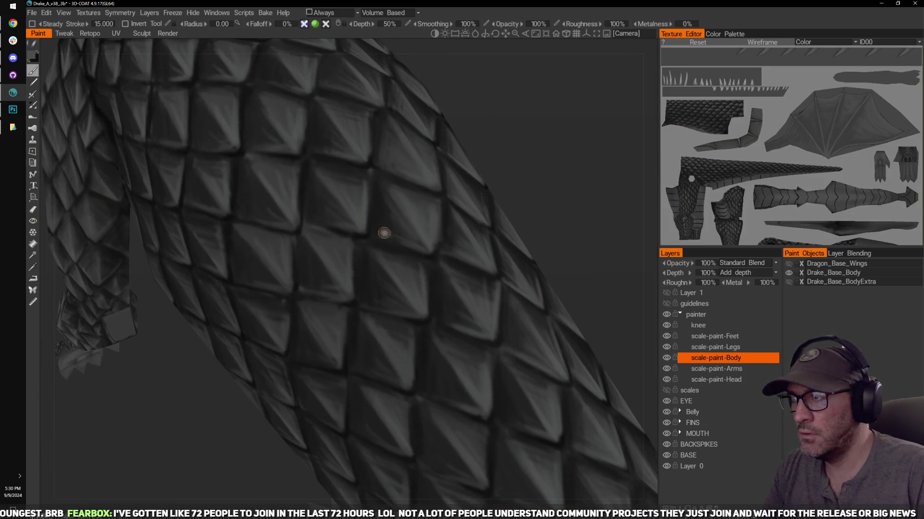
pyautogui.moveTo(500, 161); pyautogui.dragTo(511, 171)
pyautogui.moveTo(512, 207); pyautogui.dragTo(500, 192)
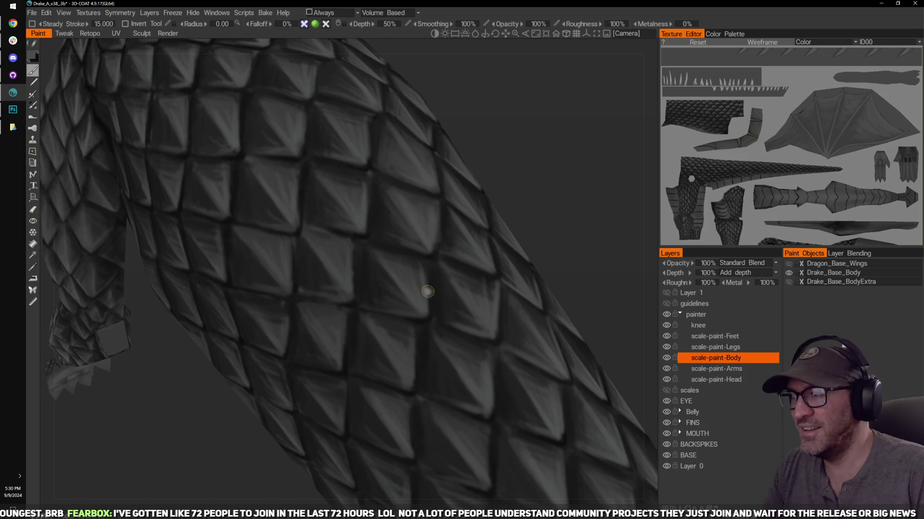
pyautogui.moveTo(558, 214); pyautogui.dragTo(557, 207)
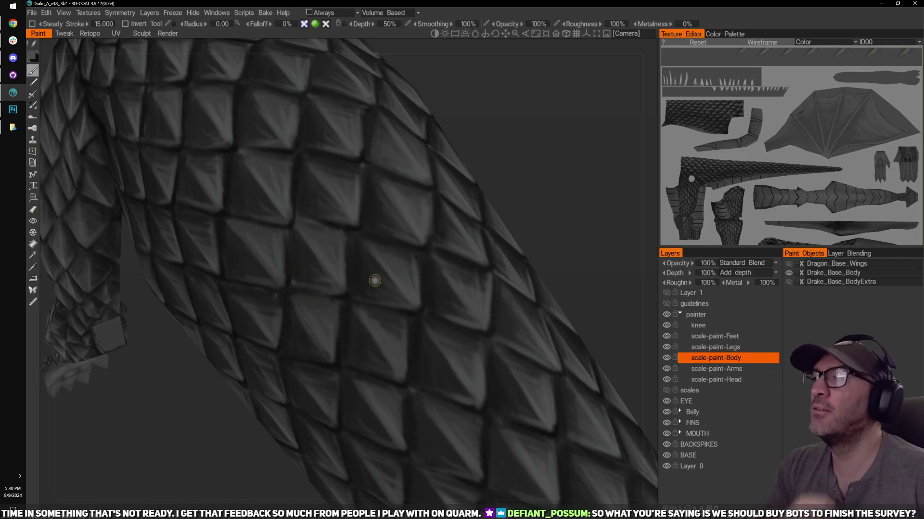
pyautogui.moveTo(540, 190); pyautogui.dragTo(313, 217)
pyautogui.moveTo(538, 130); pyautogui.dragTo(576, 149)
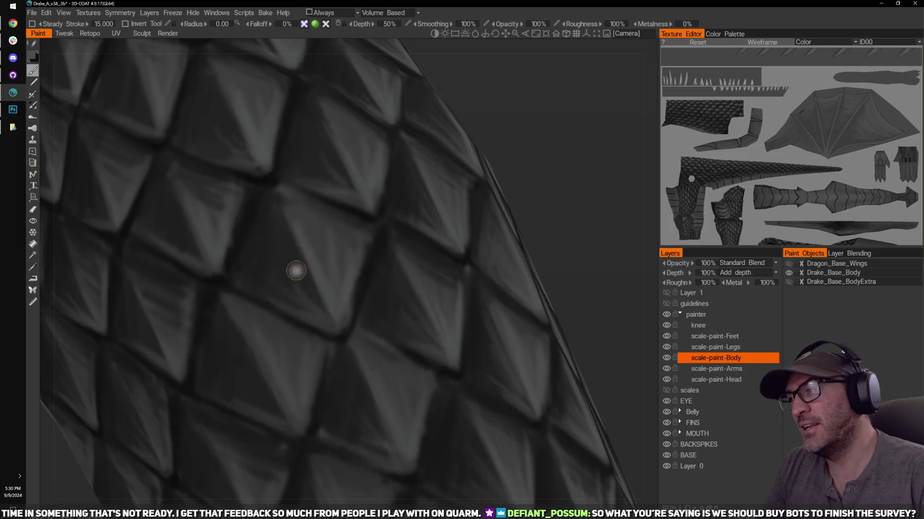
pyautogui.moveTo(521, 111); pyautogui.dragTo(505, 130)
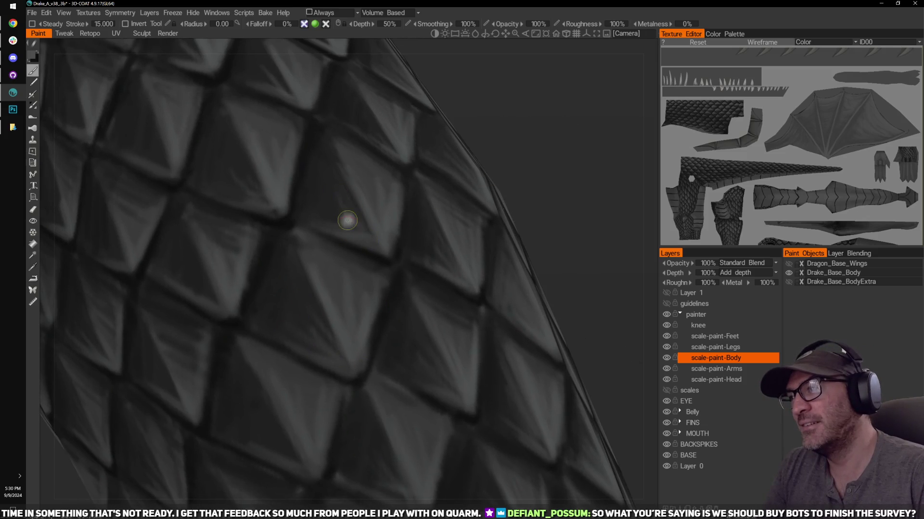
# Step: Review the greyscale scales along the back from above and the body and legs from the side
pyautogui.moveTo(544, 134); pyautogui.dragTo(501, 203, button='right')
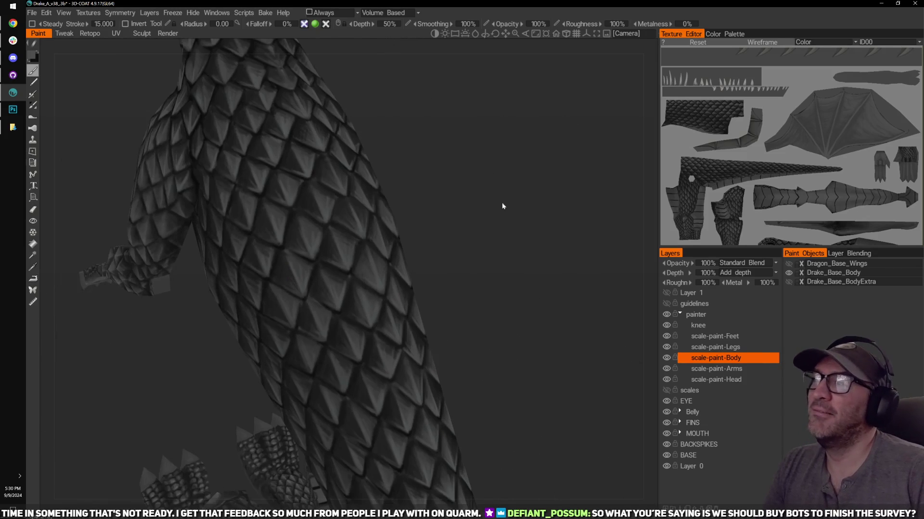
pyautogui.moveTo(502, 206); pyautogui.dragTo(500, 214)
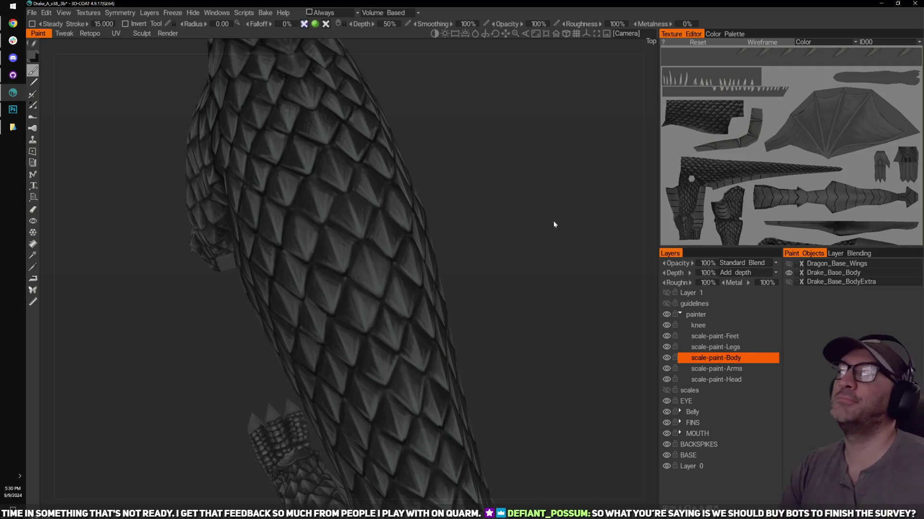
pyautogui.moveTo(553, 224); pyautogui.dragTo(413, 279)
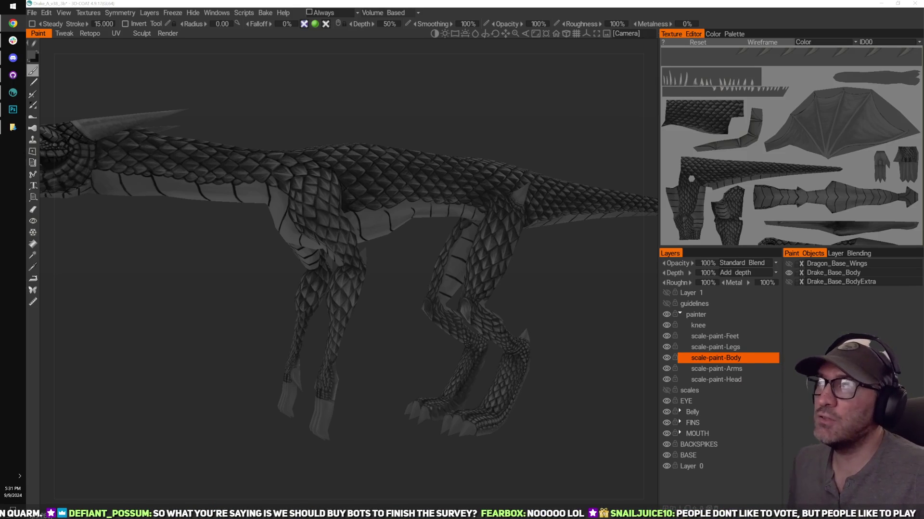
pyautogui.click(540, 88)
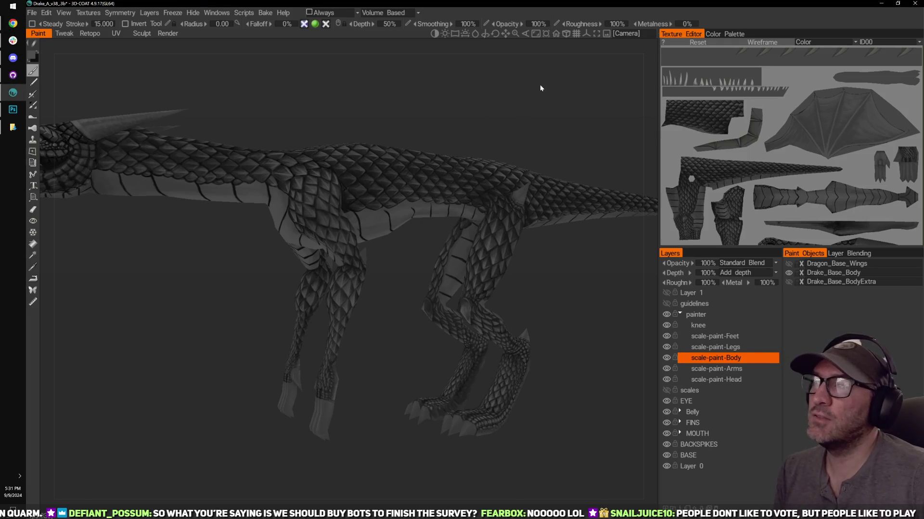
# Step: Show the red Layer 1 colouring over the greyscale drake and save the project
pyautogui.moveTo(559, 129); pyautogui.dragTo(570, 149, button='middle')
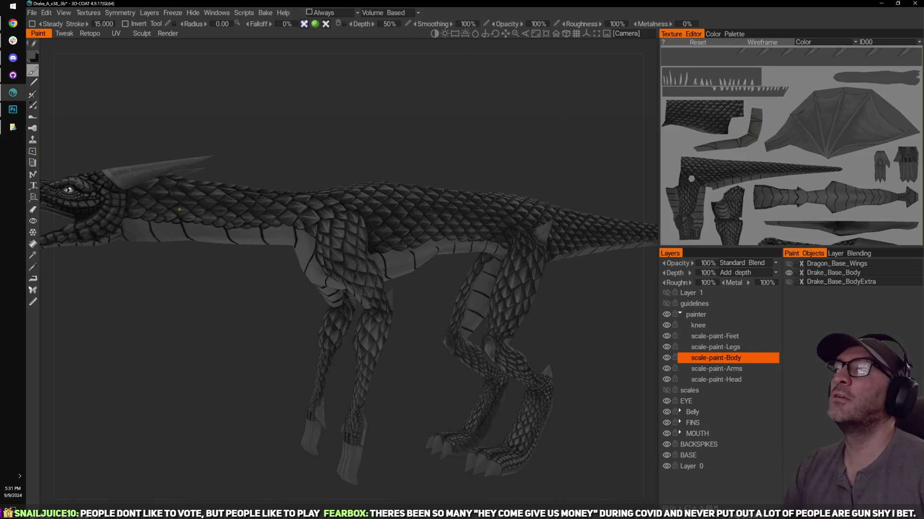
pyautogui.moveTo(464, 105); pyautogui.dragTo(442, 110)
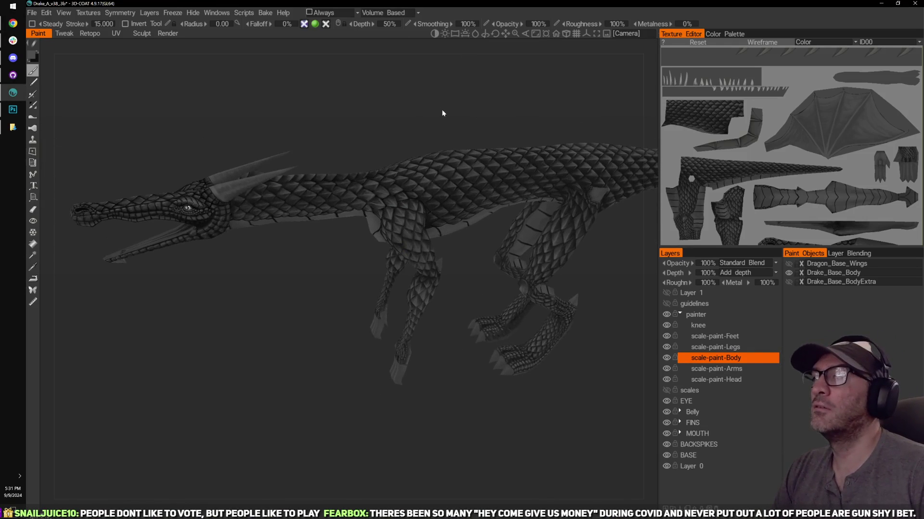
pyautogui.click(667, 292)
pyautogui.moveTo(635, 327); pyautogui.dragTo(590, 394, button='right')
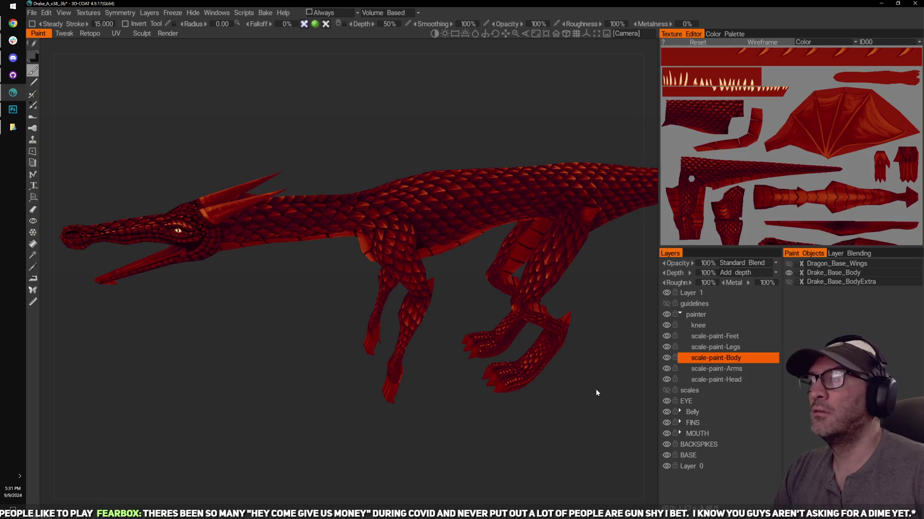
pyautogui.moveTo(493, 323); pyautogui.dragTo(443, 274, button='right')
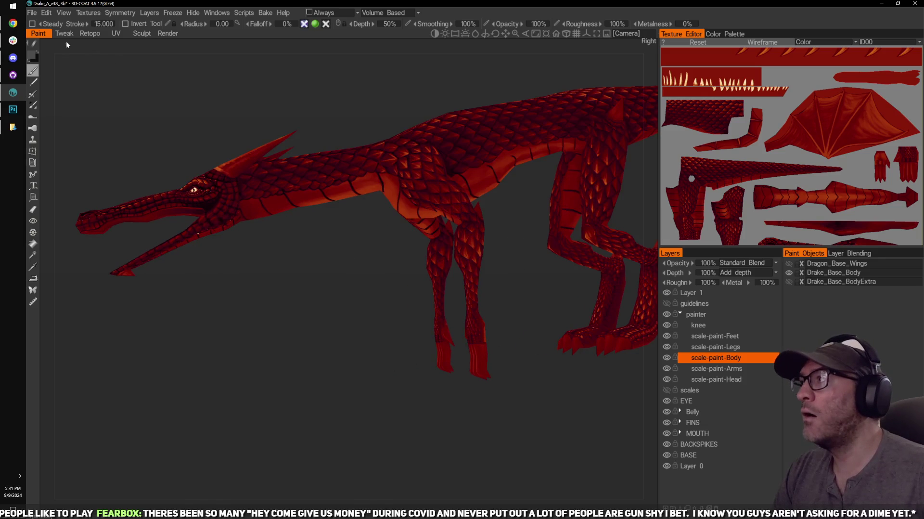
pyautogui.click(32, 13)
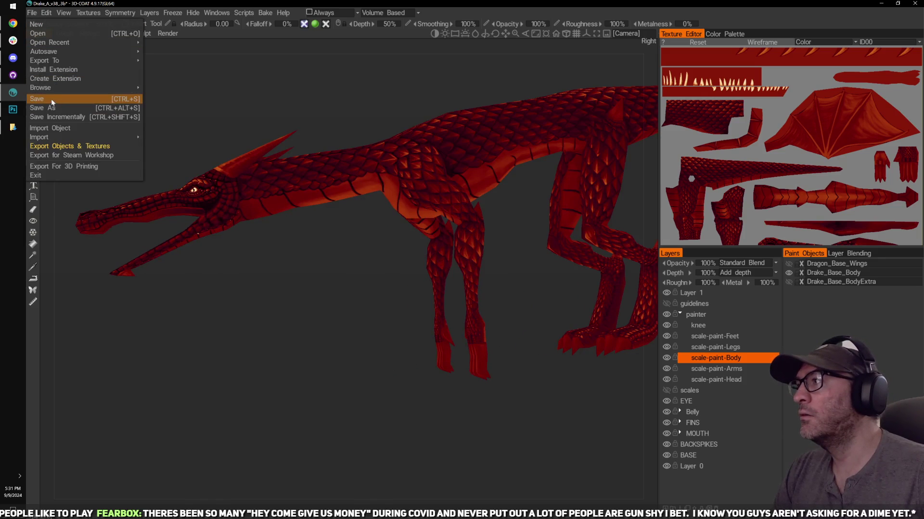
pyautogui.click(51, 99)
# Step: Review the red-coloured drake from the side, the front and around the open-mouthed head
pyautogui.moveTo(373, 349); pyautogui.dragTo(249, 357, button='right')
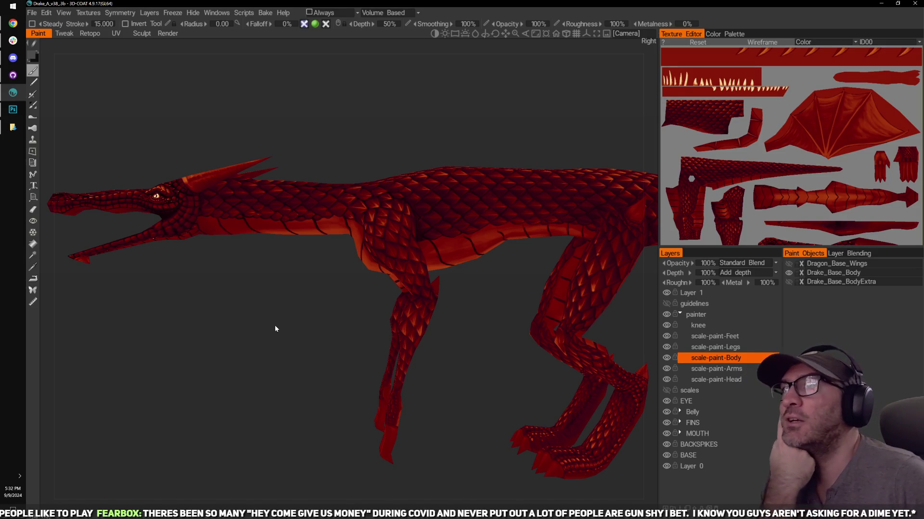
pyautogui.scroll(3, 367, 102)
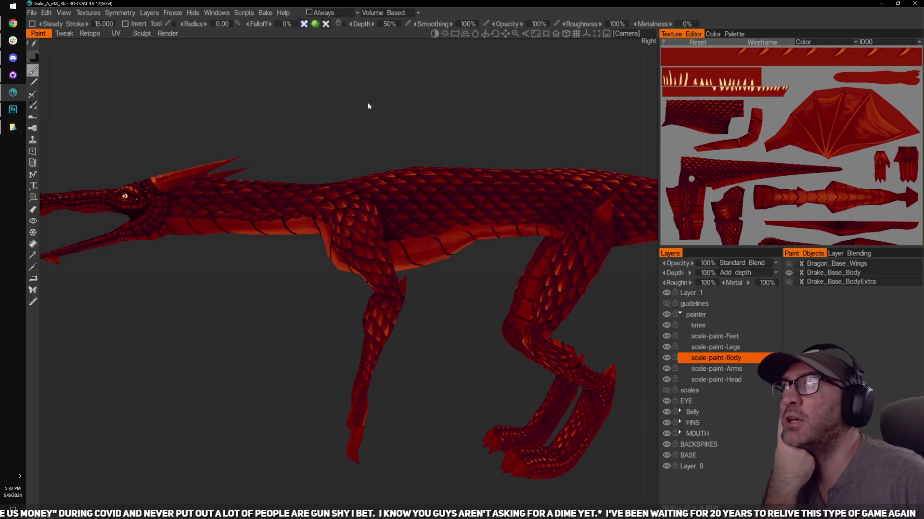
pyautogui.scroll(-2, 378, 103)
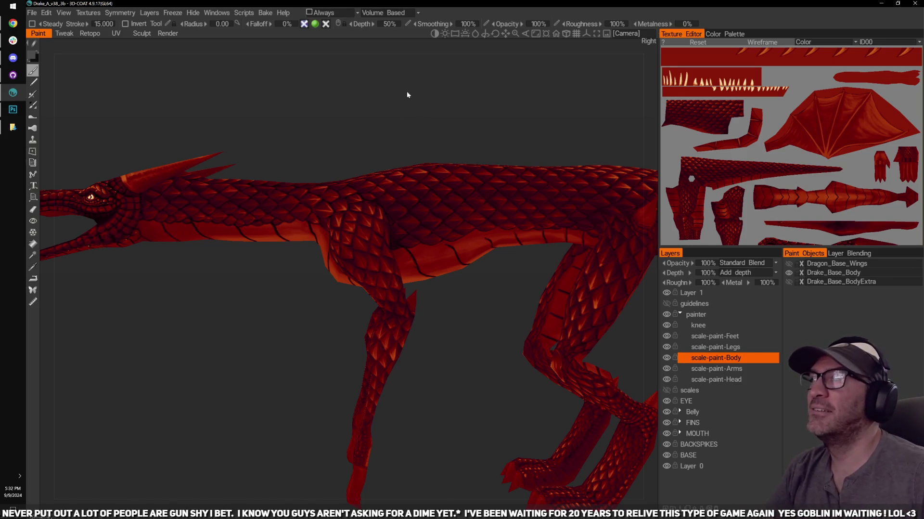
pyautogui.moveTo(407, 95); pyautogui.dragTo(359, 185)
pyautogui.moveTo(273, 117); pyautogui.dragTo(436, 116, button='middle')
pyautogui.moveTo(435, 116); pyautogui.dragTo(519, 144)
pyautogui.moveTo(202, 308); pyautogui.dragTo(263, 309)
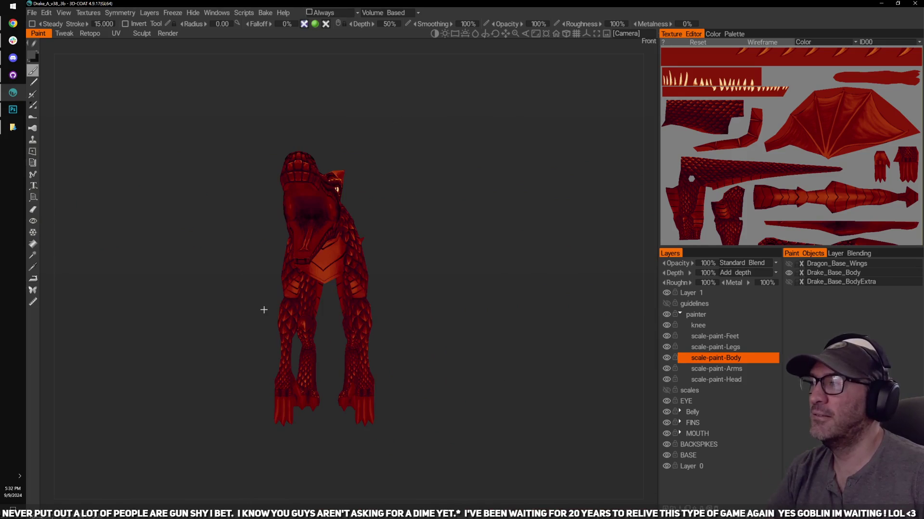
pyautogui.moveTo(440, 177); pyautogui.dragTo(342, 307)
pyautogui.moveTo(342, 306); pyautogui.dragTo(359, 316, button='right')
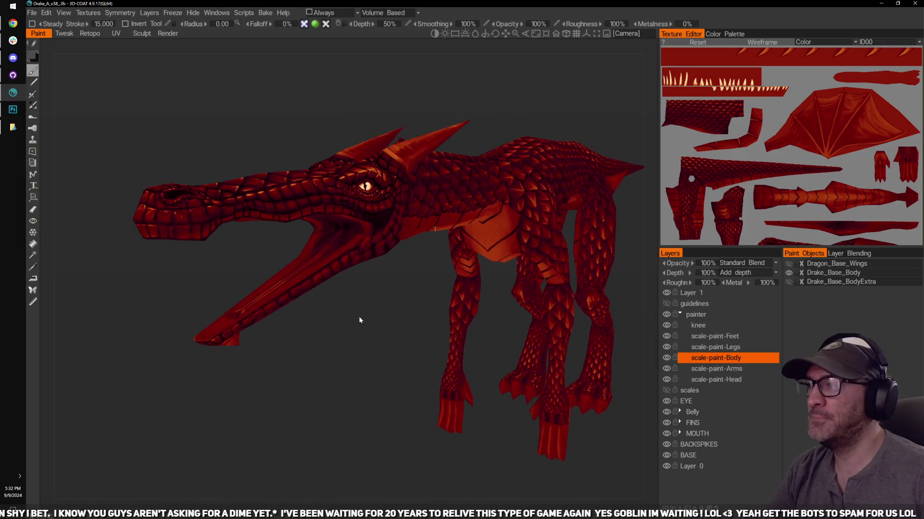
pyautogui.keyDown('shift'); pyautogui.moveTo(359, 317); pyautogui.dragTo(375, 305); pyautogui.keyUp('shift')
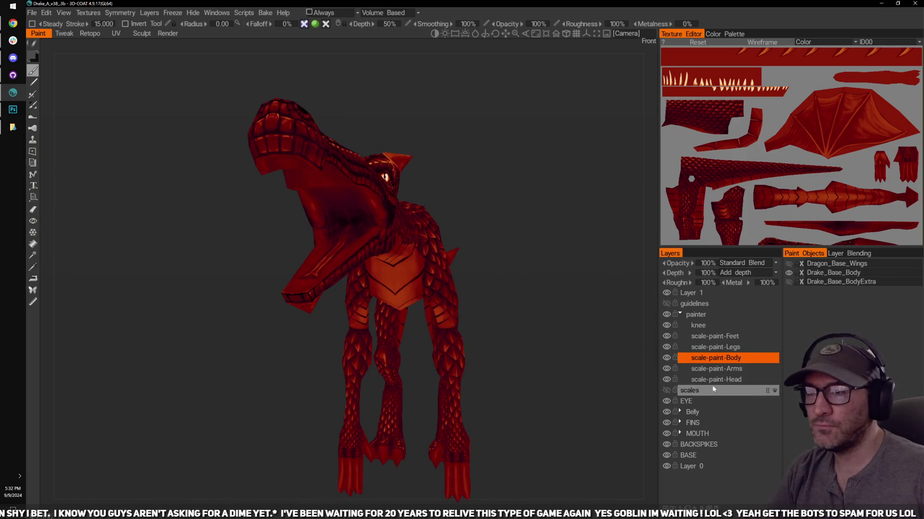
# Step: Hide the scale-paint-Head layer and delete Layer 1 with its red colouring
pyautogui.click(666, 379)
pyautogui.moveTo(620, 376); pyautogui.dragTo(561, 372)
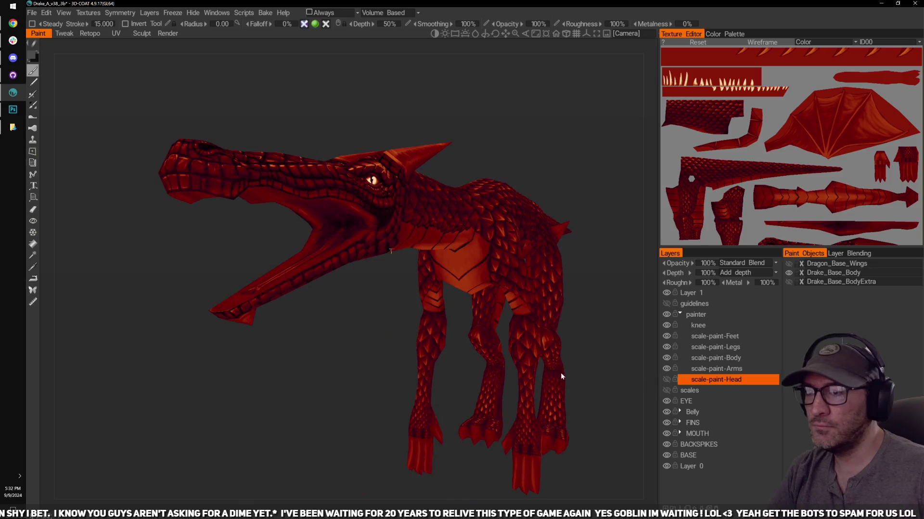
pyautogui.click(685, 292)
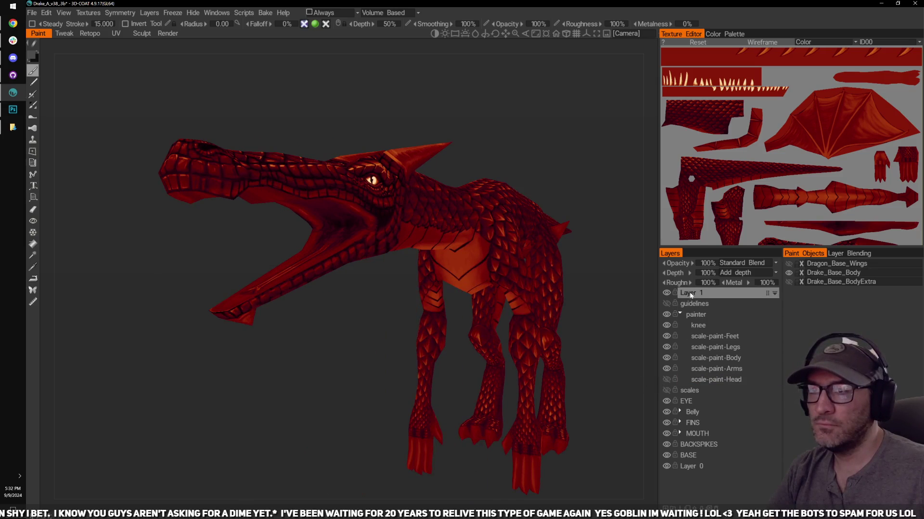
pyautogui.click(716, 508)
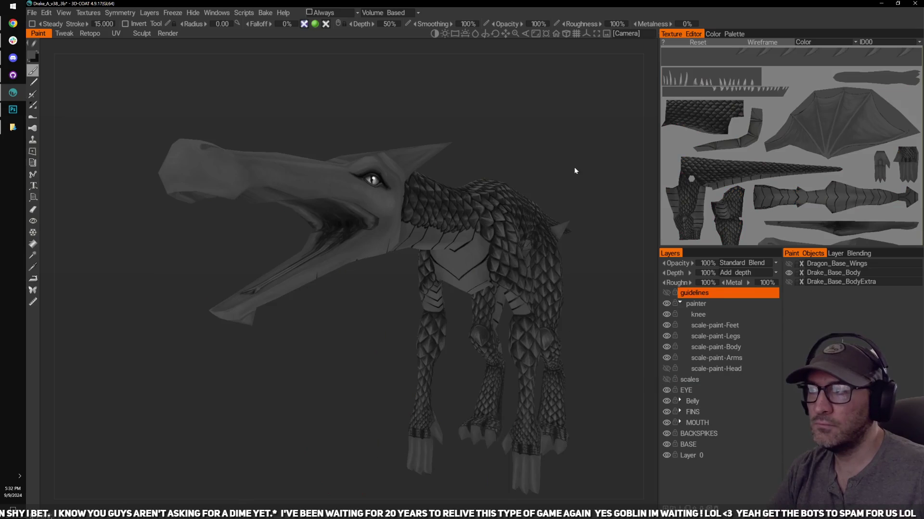
# Step: Compare the head with and without its painted scales, leaving the scale-paint-Head layer visible
pyautogui.moveTo(575, 170); pyautogui.dragTo(587, 174)
pyautogui.click(702, 368)
pyautogui.click(666, 368)
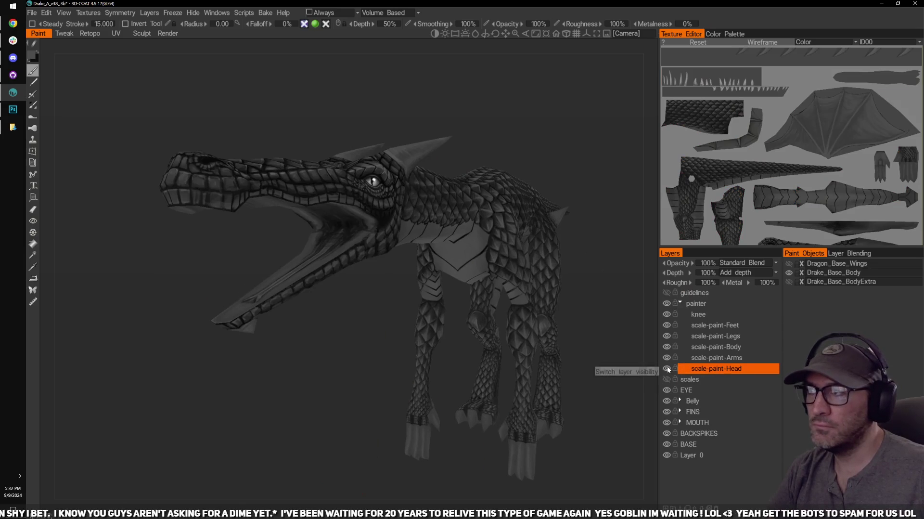
pyautogui.click(666, 368)
pyautogui.click(667, 368)
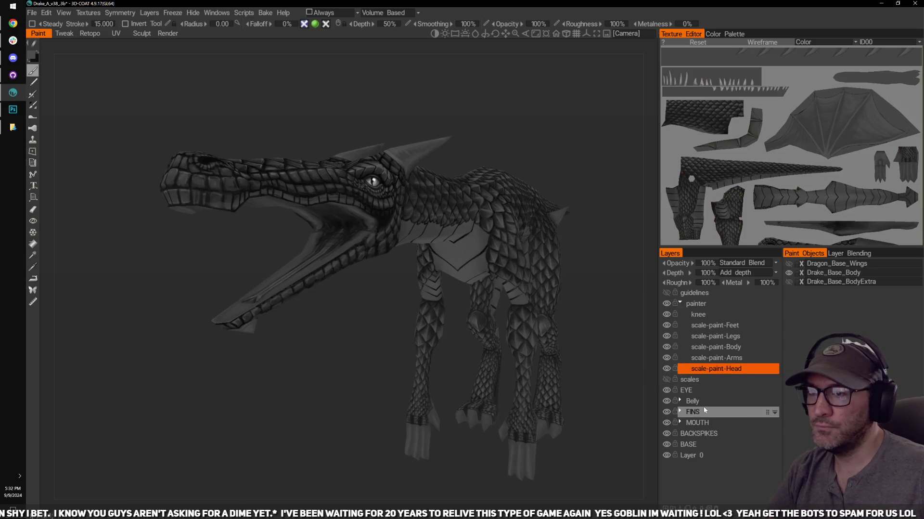
# Step: Expand the MOUTH group, check its sublayers and make the mouth layer below TEETH active for painting inside the open jaws
pyautogui.click(679, 422)
pyautogui.click(706, 435)
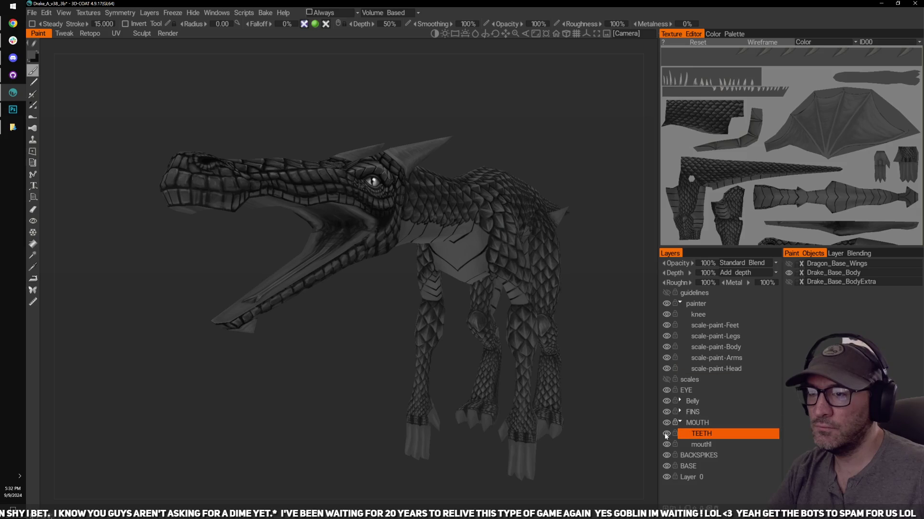
pyautogui.click(667, 443)
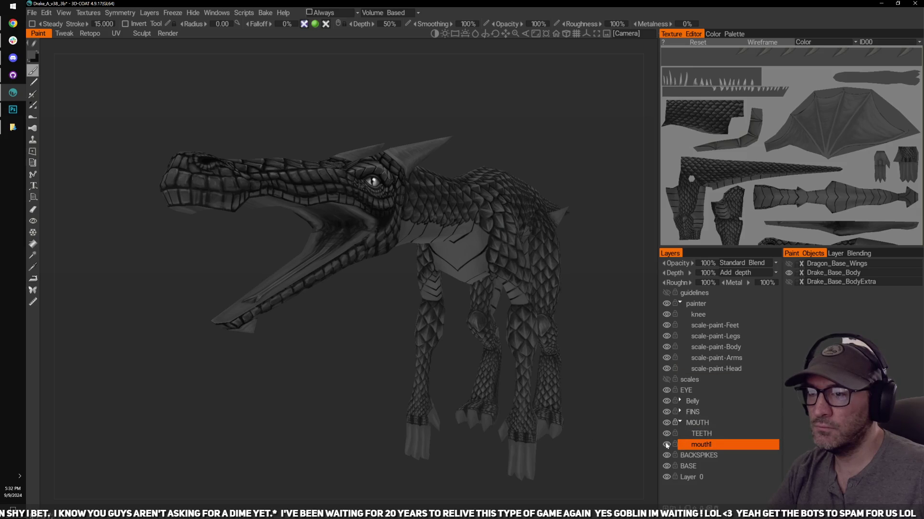
pyautogui.click(666, 443)
pyautogui.click(666, 444)
pyautogui.moveTo(323, 341); pyautogui.dragTo(373, 313)
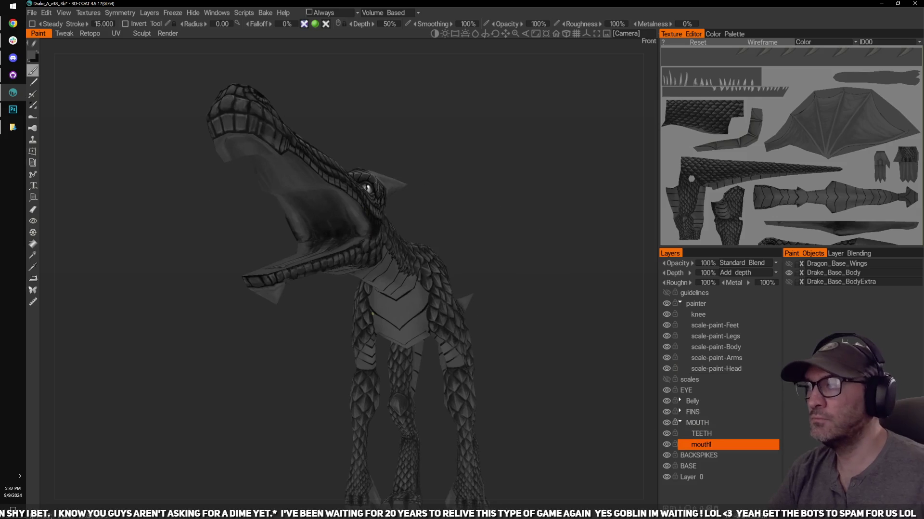
pyautogui.moveTo(400, 169)
pyautogui.mouseDown(button='middle')
pyautogui.moveTo(469, 187)
pyautogui.moveTo(518, 161)
pyautogui.moveTo(559, 157)
pyautogui.moveTo(529, 192)
pyautogui.moveTo(567, 185)
pyautogui.moveTo(577, 202)
pyautogui.moveTo(575, 222)
pyautogui.moveTo(405, 223)
pyautogui.mouseUp(button='middle')
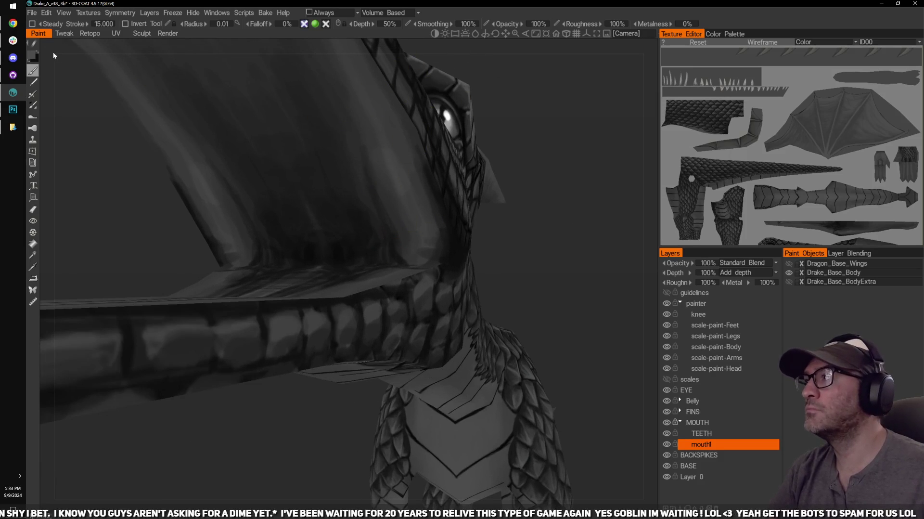
# Step: Save the project as a new file with the version number raised to v39
pyautogui.click(31, 12)
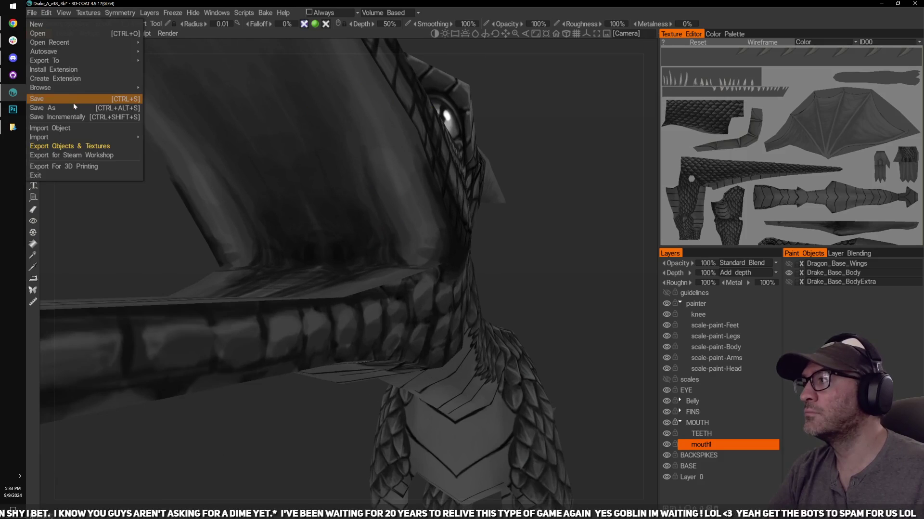
pyautogui.click(69, 106)
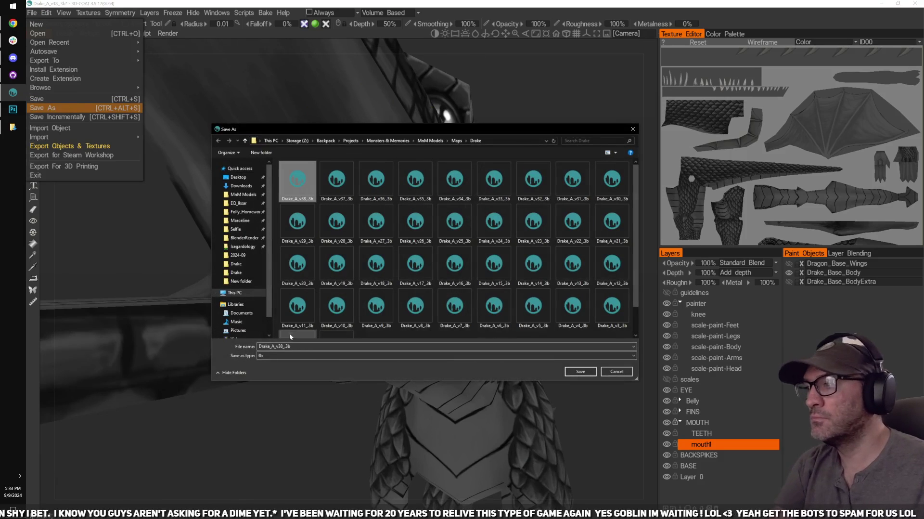
pyautogui.click(280, 346)
pyautogui.click(278, 346)
pyautogui.write('9')
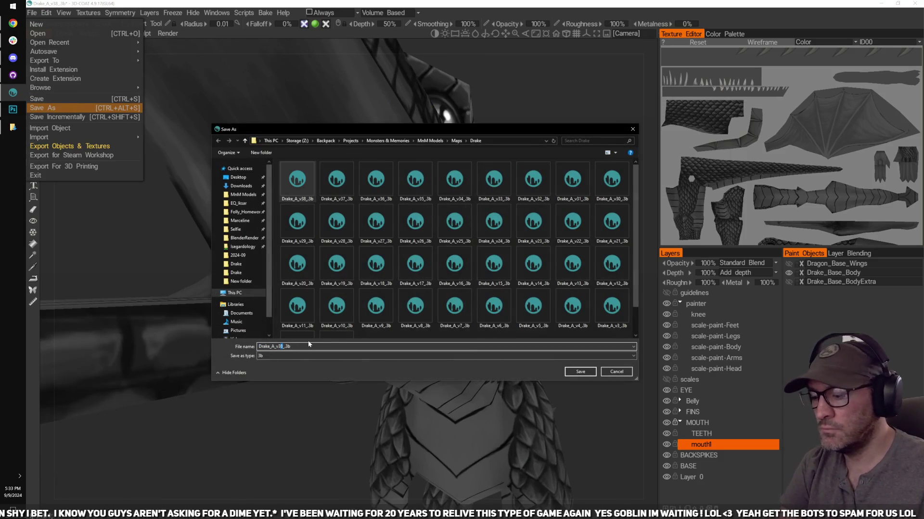
pyautogui.click(581, 371)
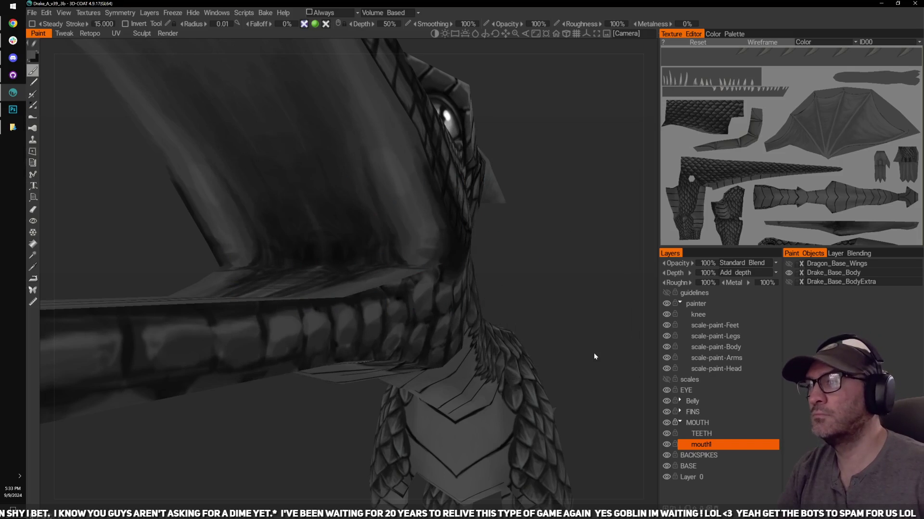
# Step: Paint dark, branching ridges along the centre of the palate towards the throat on the mouth layer
pyautogui.moveTo(539, 248); pyautogui.dragTo(522, 202, button='right')
pyautogui.moveTo(522, 202)
pyautogui.mouseDown()
pyautogui.moveTo(506, 153)
pyautogui.moveTo(525, 136)
pyautogui.moveTo(547, 179)
pyautogui.moveTo(516, 202)
pyautogui.moveTo(445, 197)
pyautogui.mouseUp()
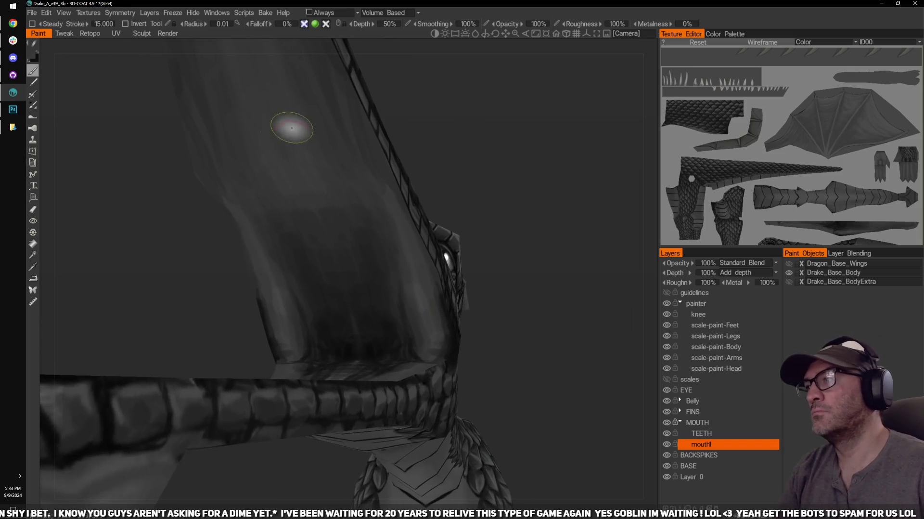
pyautogui.moveTo(433, 110); pyautogui.dragTo(443, 134)
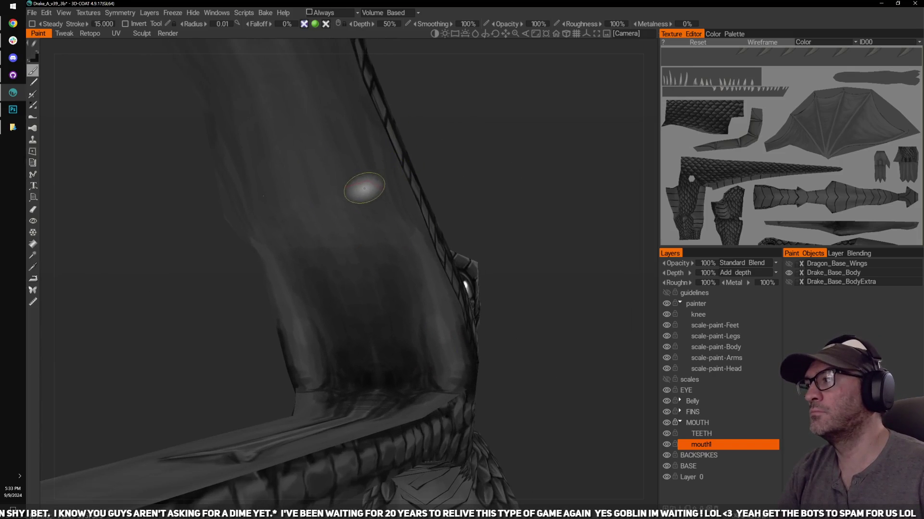
pyautogui.moveTo(446, 149)
pyautogui.mouseDown()
pyautogui.moveTo(435, 168)
pyautogui.moveTo(460, 181)
pyautogui.moveTo(443, 182)
pyautogui.mouseUp()
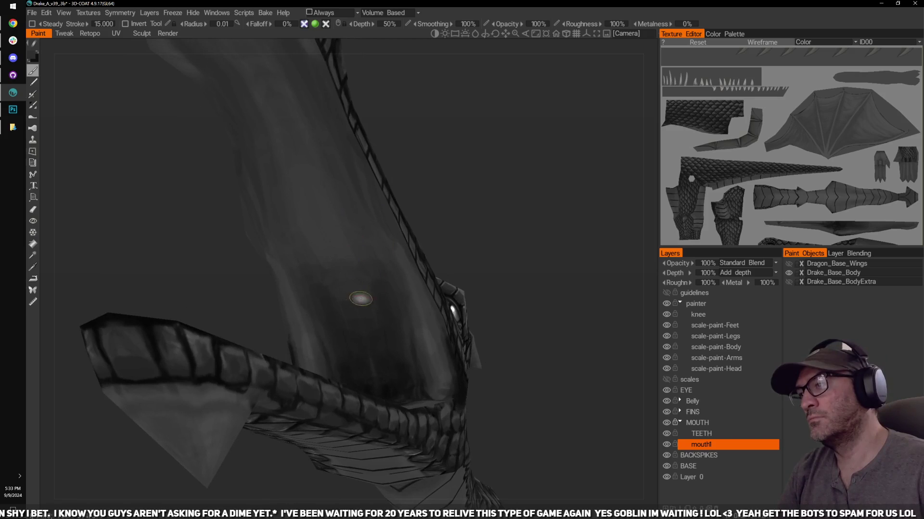
pyautogui.moveTo(355, 301)
pyautogui.mouseDown()
pyautogui.moveTo(419, 278)
pyautogui.moveTo(346, 292)
pyautogui.mouseUp()
pyautogui.moveTo(371, 327); pyautogui.dragTo(349, 313)
pyautogui.moveTo(373, 356)
pyautogui.mouseDown()
pyautogui.moveTo(356, 347)
pyautogui.moveTo(373, 330)
pyautogui.moveTo(367, 310)
pyautogui.moveTo(381, 309)
pyautogui.moveTo(374, 309)
pyautogui.mouseUp()
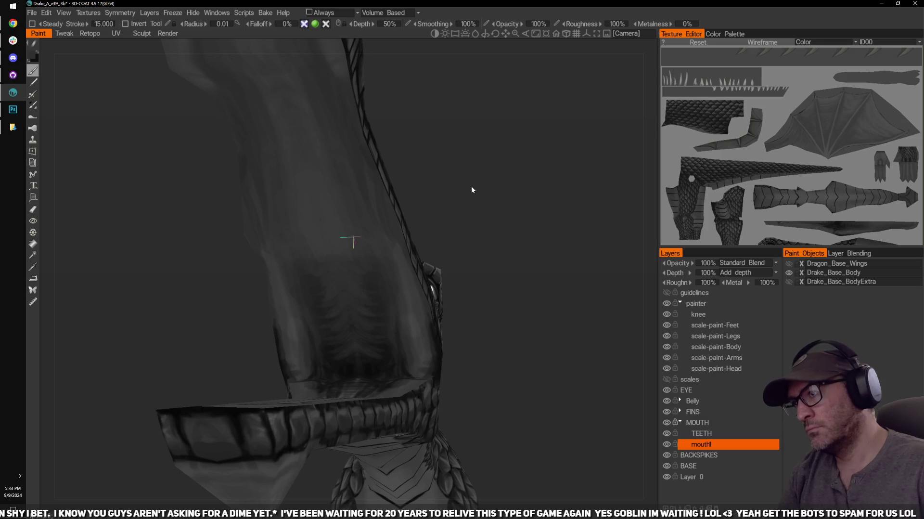
# Step: Extend the soft cross ridges forward along the roof of the mouth and deepen the shading of those near the throat
pyautogui.moveTo(471, 188)
pyautogui.mouseDown()
pyautogui.moveTo(470, 208)
pyautogui.moveTo(486, 182)
pyautogui.moveTo(455, 198)
pyautogui.mouseUp()
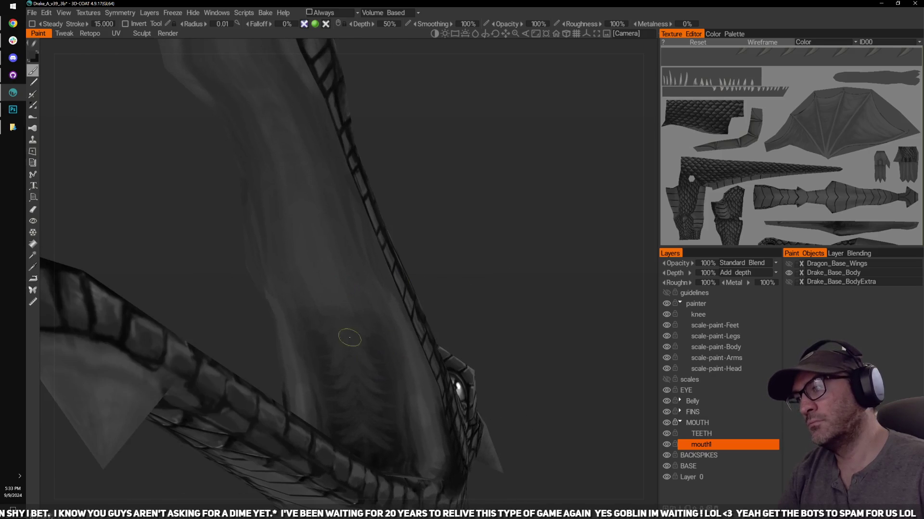
pyautogui.moveTo(354, 310)
pyautogui.mouseDown()
pyautogui.moveTo(334, 297)
pyautogui.moveTo(347, 289)
pyautogui.moveTo(317, 249)
pyautogui.moveTo(321, 233)
pyautogui.mouseUp()
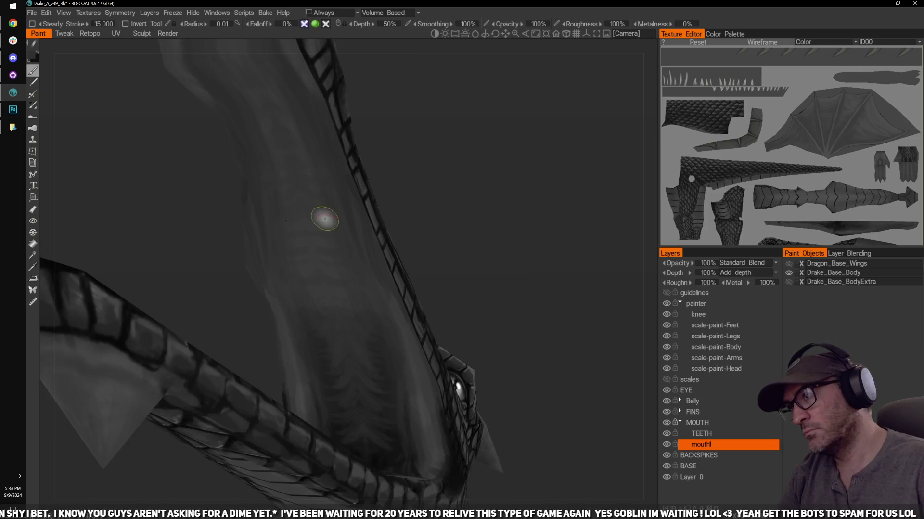
pyautogui.moveTo(303, 233); pyautogui.dragTo(334, 261)
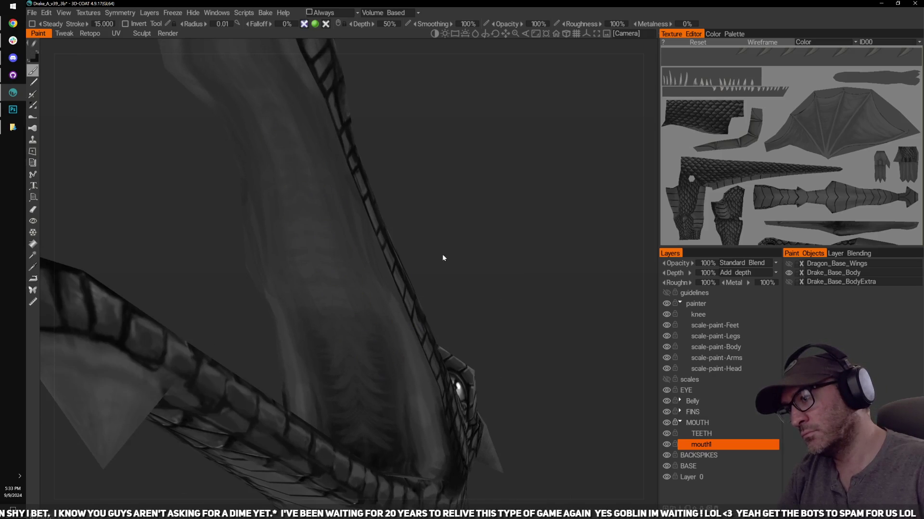
pyautogui.moveTo(443, 258); pyautogui.dragTo(431, 272)
pyautogui.moveTo(382, 404)
pyautogui.mouseDown()
pyautogui.moveTo(367, 413)
pyautogui.moveTo(381, 411)
pyautogui.mouseUp()
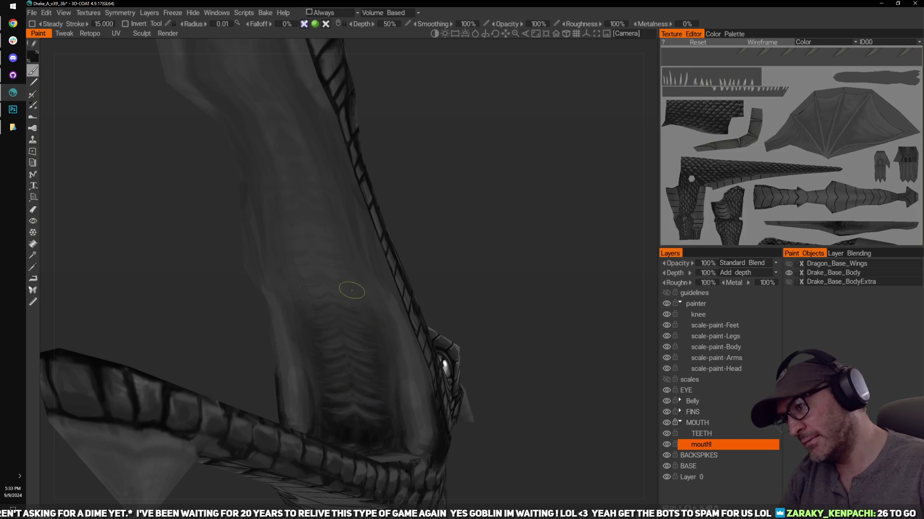
# Step: Shade the inside of the lower jaw with soft lengthwise folds and a rounded groove following the jaw tip
pyautogui.moveTo(476, 243); pyautogui.dragTo(490, 258)
pyautogui.moveTo(563, 214); pyautogui.dragTo(510, 240)
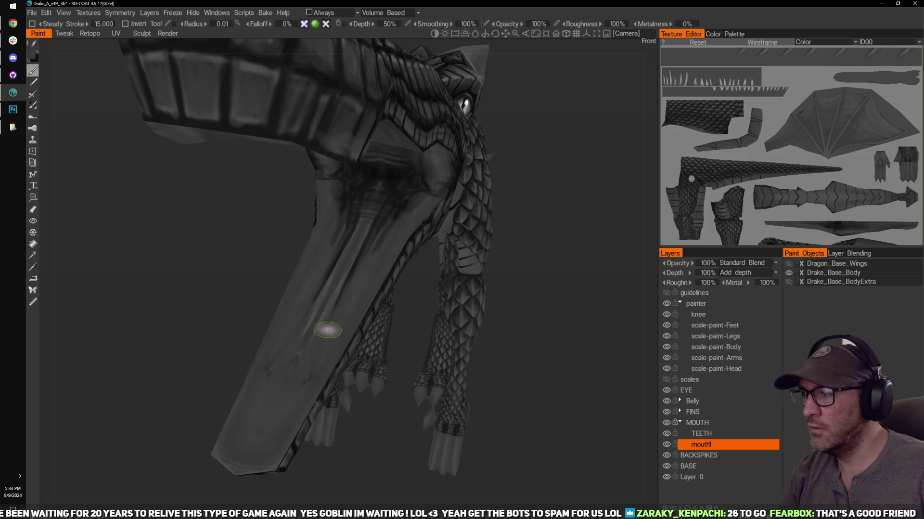
pyautogui.moveTo(573, 241); pyautogui.dragTo(231, 267)
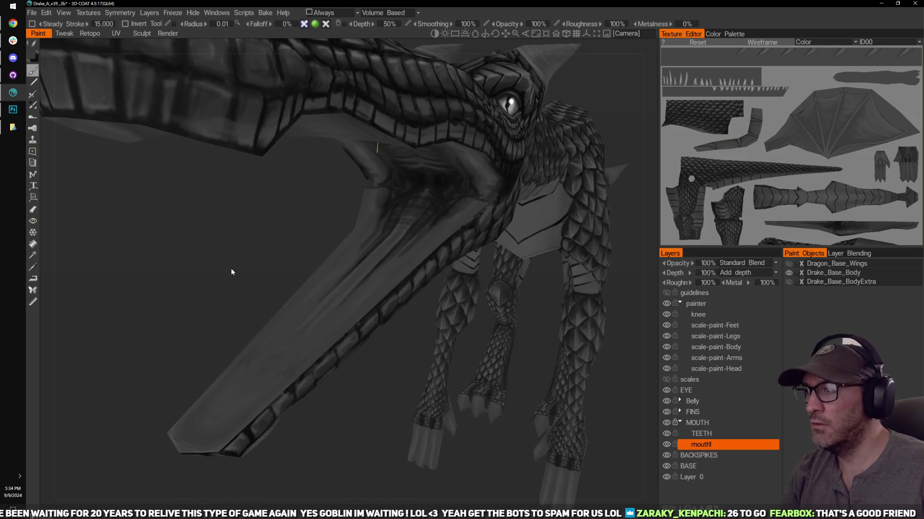
pyautogui.scroll(5, 230, 268)
pyautogui.scroll(-2, 240, 224)
pyautogui.scroll(-5, 230, 180)
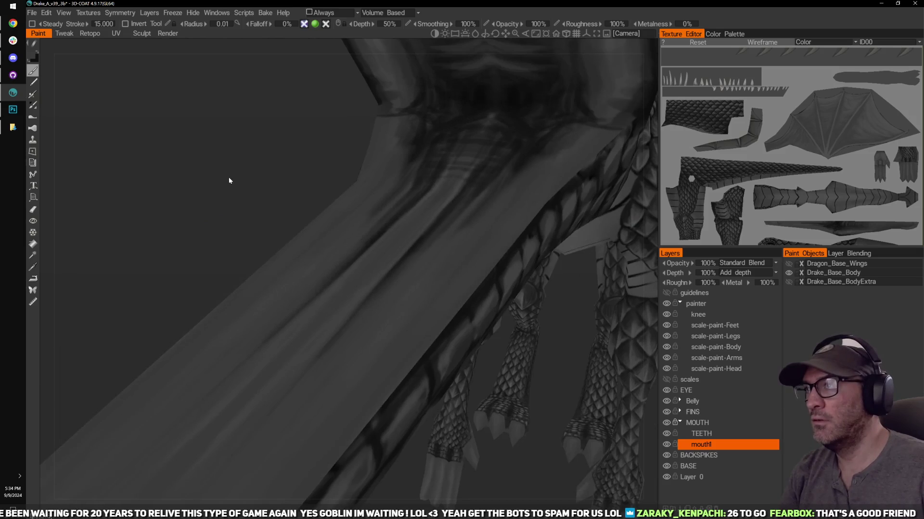
pyautogui.moveTo(221, 171)
pyautogui.mouseDown()
pyautogui.moveTo(302, 228)
pyautogui.moveTo(270, 216)
pyautogui.moveTo(263, 195)
pyautogui.moveTo(285, 183)
pyautogui.mouseUp()
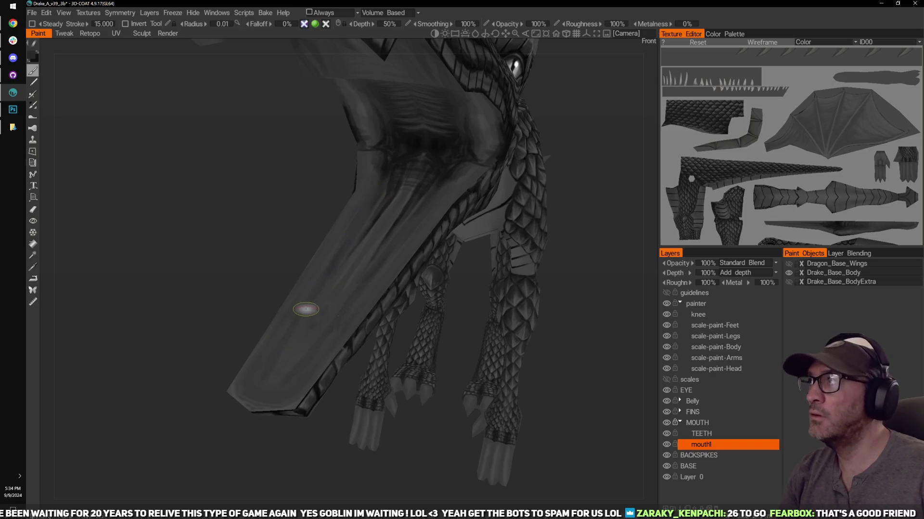
pyautogui.moveTo(278, 255)
pyautogui.mouseDown()
pyautogui.moveTo(289, 226)
pyautogui.moveTo(255, 212)
pyautogui.moveTo(266, 243)
pyautogui.mouseUp()
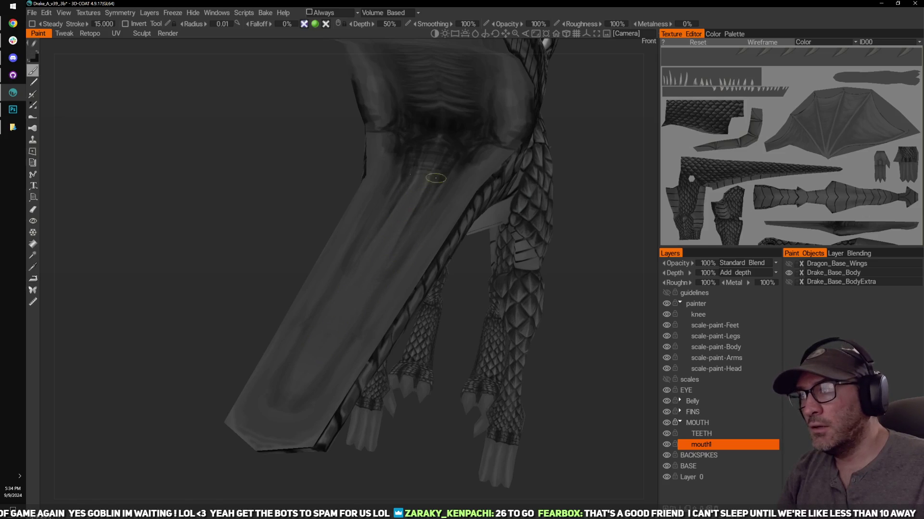
# Step: Blend and darken the lengthwise folds at the back of the lower jaw where they run into the throat
pyautogui.moveTo(602, 144); pyautogui.dragTo(510, 246)
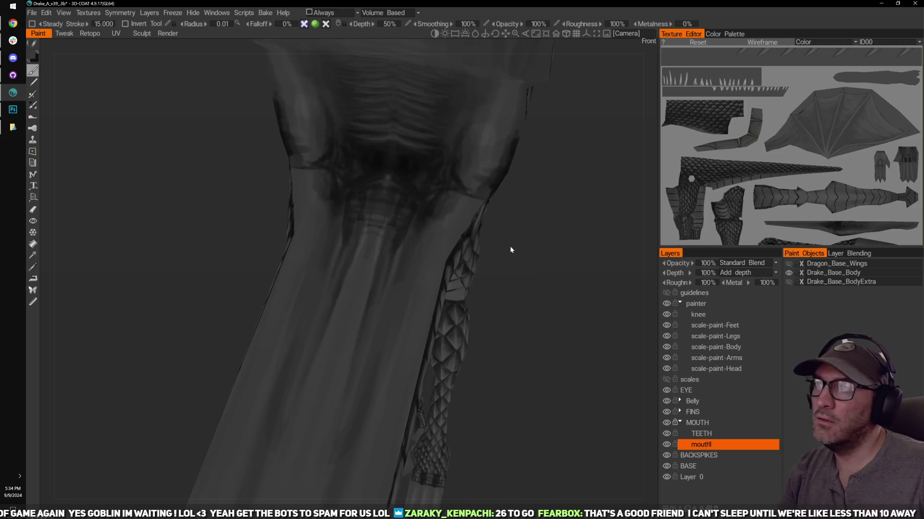
pyautogui.moveTo(568, 254)
pyautogui.mouseDown()
pyautogui.moveTo(612, 200)
pyautogui.moveTo(612, 150)
pyautogui.moveTo(592, 165)
pyautogui.moveTo(592, 179)
pyautogui.moveTo(602, 165)
pyautogui.moveTo(515, 223)
pyautogui.mouseUp()
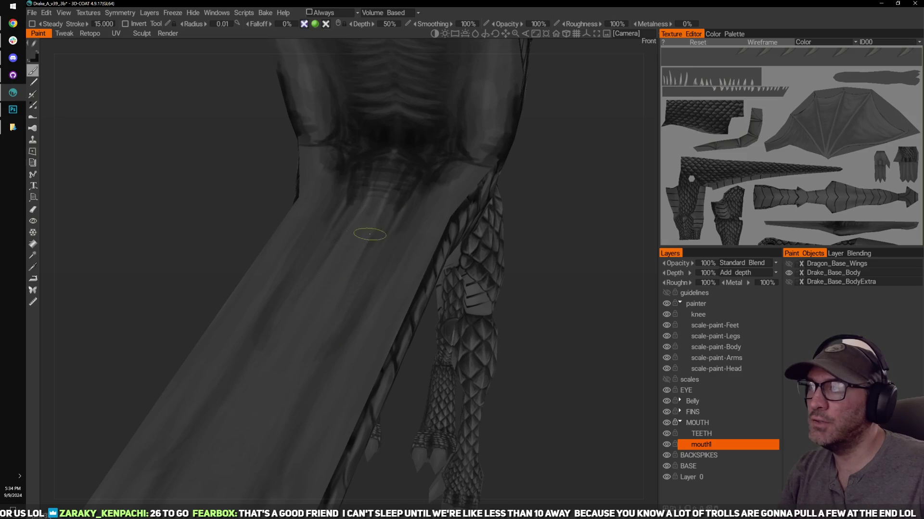
pyautogui.moveTo(550, 179); pyautogui.dragTo(565, 202)
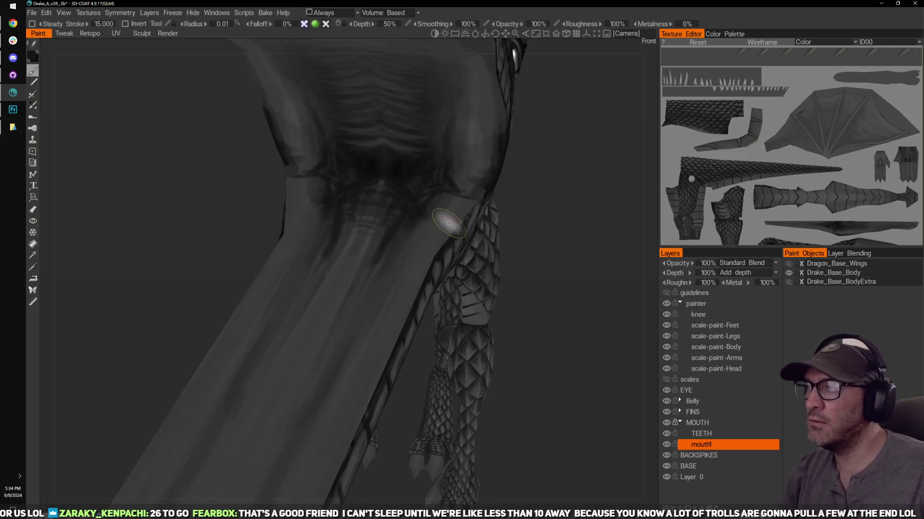
pyautogui.moveTo(595, 181)
pyautogui.mouseDown()
pyautogui.moveTo(584, 182)
pyautogui.moveTo(585, 171)
pyautogui.moveTo(590, 192)
pyautogui.mouseUp()
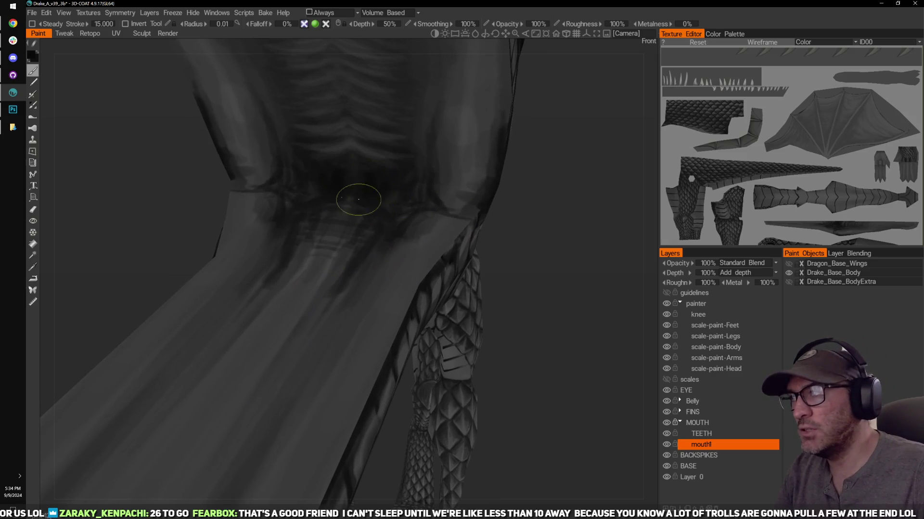
# Step: Darken the throat crease and the recess beside the palate ridges, and smooth the rounded gum ridge along the side
pyautogui.moveTo(588, 210)
pyautogui.mouseDown()
pyautogui.moveTo(539, 217)
pyautogui.moveTo(522, 205)
pyautogui.moveTo(519, 214)
pyautogui.mouseUp()
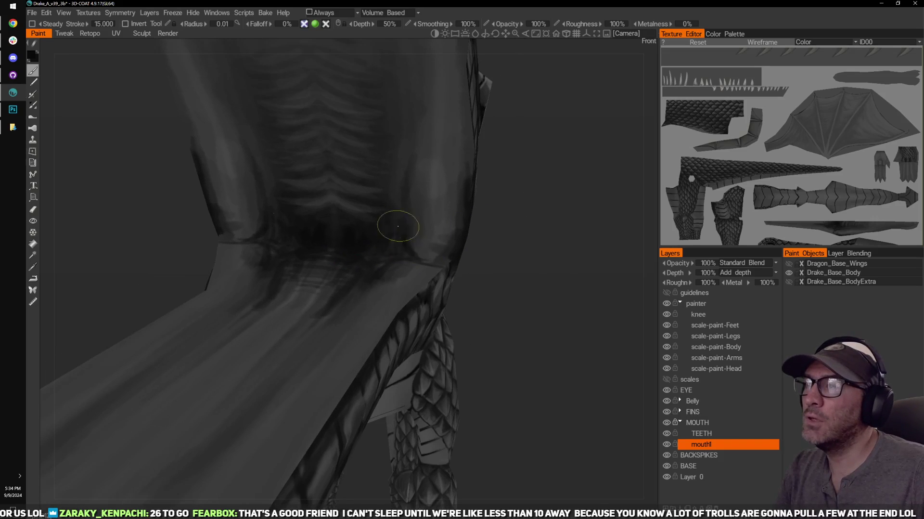
pyautogui.moveTo(405, 250)
pyautogui.mouseDown()
pyautogui.moveTo(521, 232)
pyautogui.moveTo(429, 257)
pyautogui.mouseUp()
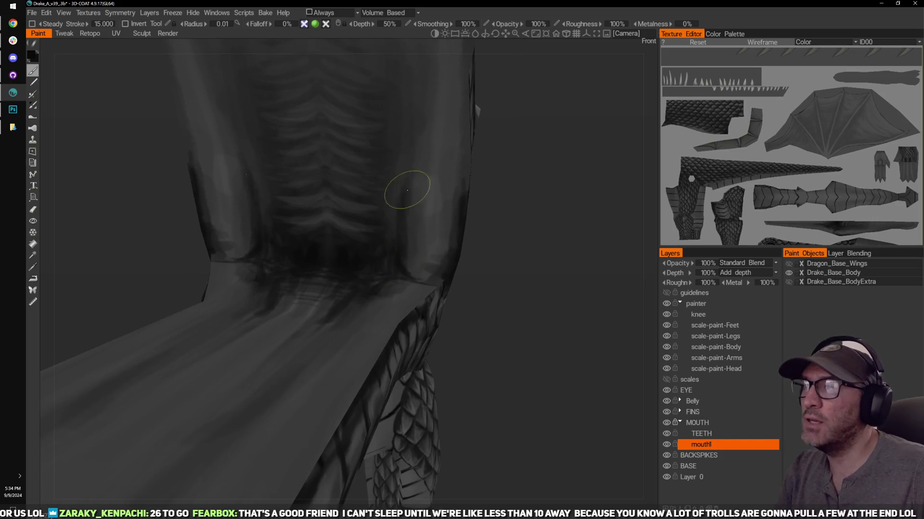
pyautogui.moveTo(496, 237)
pyautogui.mouseDown()
pyautogui.moveTo(512, 243)
pyautogui.moveTo(505, 302)
pyautogui.moveTo(516, 309)
pyautogui.moveTo(391, 251)
pyautogui.mouseUp()
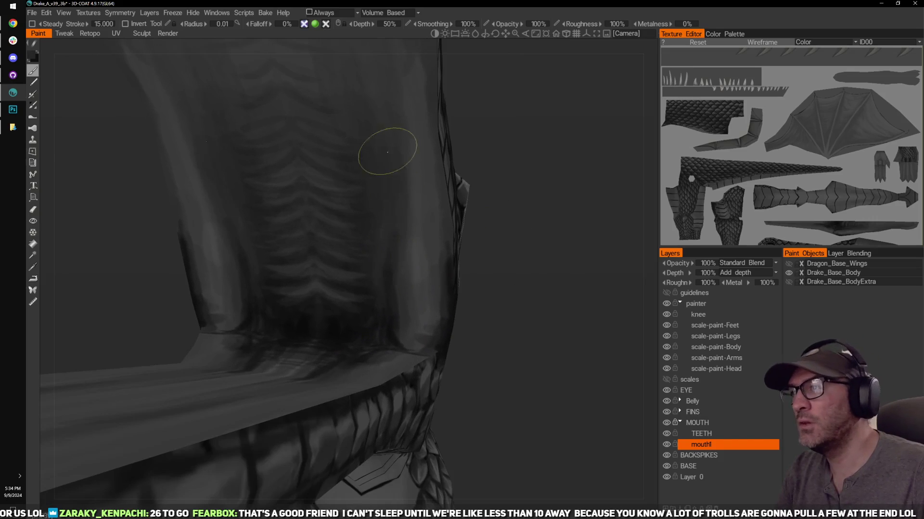
pyautogui.press('v')
pyautogui.moveTo(407, 292)
pyautogui.mouseDown()
pyautogui.moveTo(404, 311)
pyautogui.moveTo(407, 221)
pyautogui.mouseUp()
pyautogui.moveTo(405, 316); pyautogui.dragTo(404, 145)
pyautogui.moveTo(405, 312); pyautogui.dragTo(388, 111)
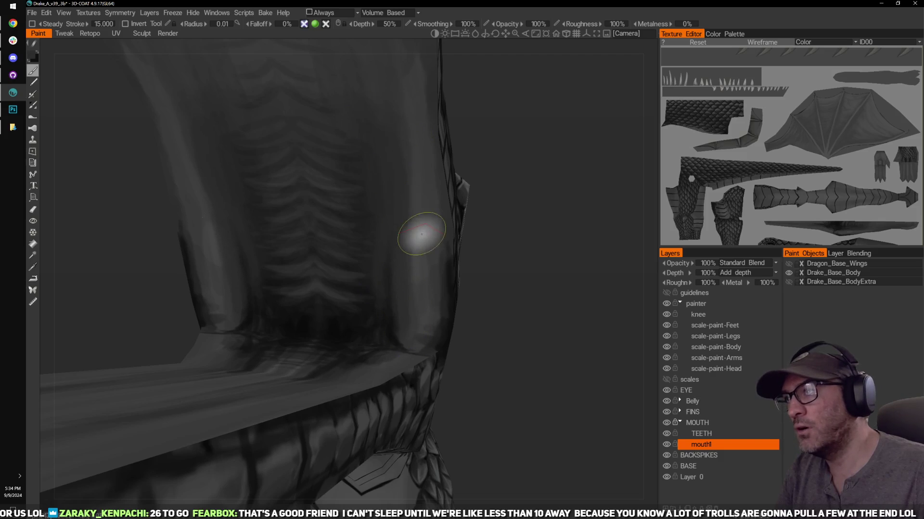
pyautogui.press('v')
pyautogui.moveTo(413, 256); pyautogui.dragTo(397, 124)
pyautogui.moveTo(406, 302)
pyautogui.mouseDown()
pyautogui.moveTo(404, 148)
pyautogui.moveTo(385, 195)
pyautogui.mouseUp()
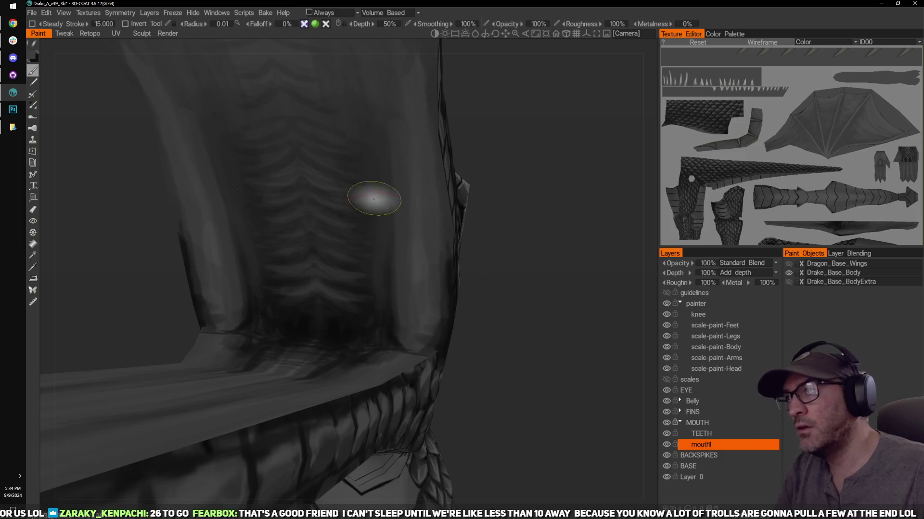
# Step: Extend the soft shading of the upper gum ridge forward from the jaw hinge along the palate
pyautogui.moveTo(501, 202); pyautogui.dragTo(514, 164, button='right')
pyautogui.moveTo(514, 164); pyautogui.dragTo(483, 183)
pyautogui.moveTo(484, 184)
pyautogui.mouseDown(button='middle')
pyautogui.moveTo(470, 160)
pyautogui.moveTo(489, 136)
pyautogui.moveTo(513, 132)
pyautogui.moveTo(423, 268)
pyautogui.mouseUp(button='middle')
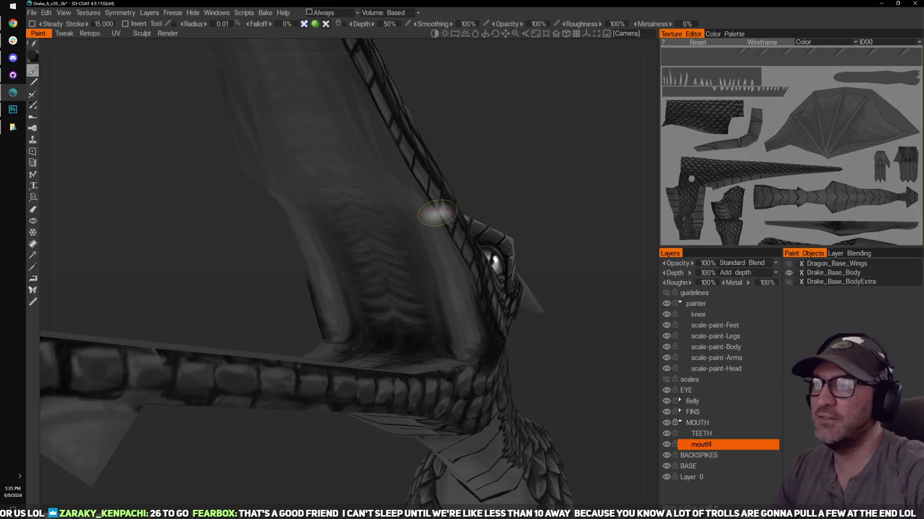
pyautogui.moveTo(462, 198); pyautogui.dragTo(463, 220)
pyautogui.moveTo(507, 169); pyautogui.dragTo(485, 269)
pyautogui.moveTo(422, 337)
pyautogui.mouseDown()
pyautogui.moveTo(474, 313)
pyautogui.moveTo(477, 329)
pyautogui.moveTo(512, 319)
pyautogui.moveTo(505, 311)
pyautogui.mouseUp()
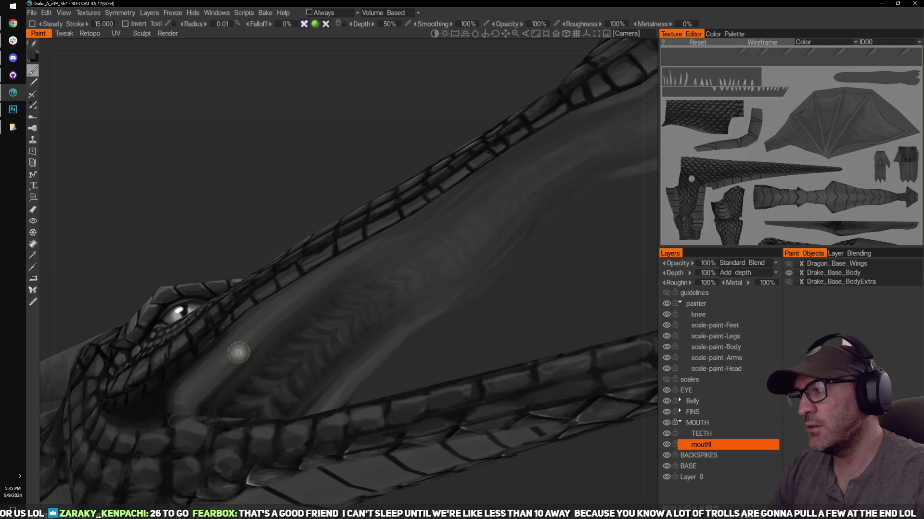
# Step: Blend the upper gum surface below the lip scales with soft strokes towards the snout
pyautogui.moveTo(271, 192); pyautogui.dragTo(280, 171)
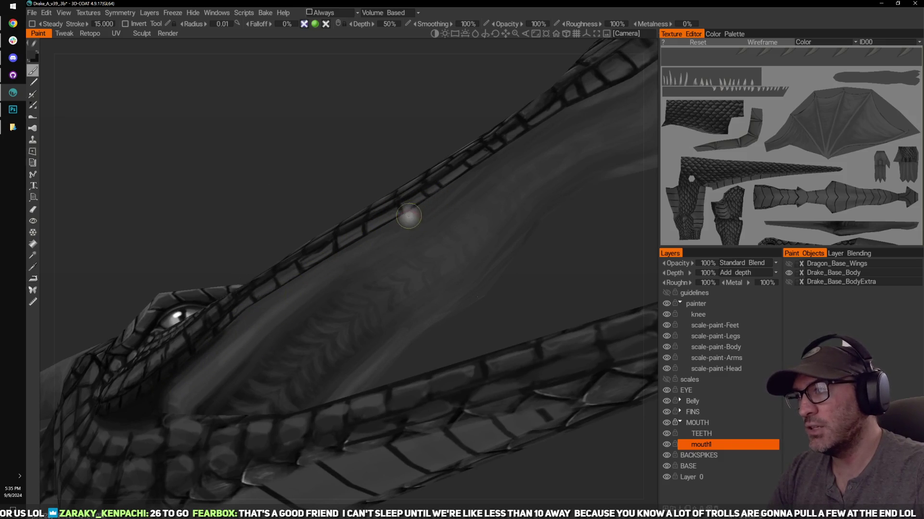
pyautogui.moveTo(264, 201); pyautogui.dragTo(300, 262)
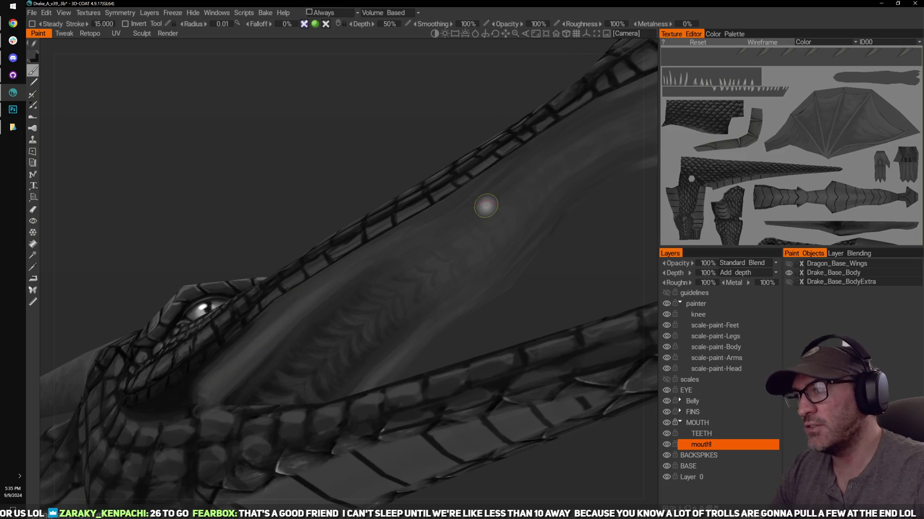
pyautogui.moveTo(526, 267)
pyautogui.mouseDown()
pyautogui.moveTo(524, 293)
pyautogui.moveTo(536, 290)
pyautogui.moveTo(520, 281)
pyautogui.mouseUp()
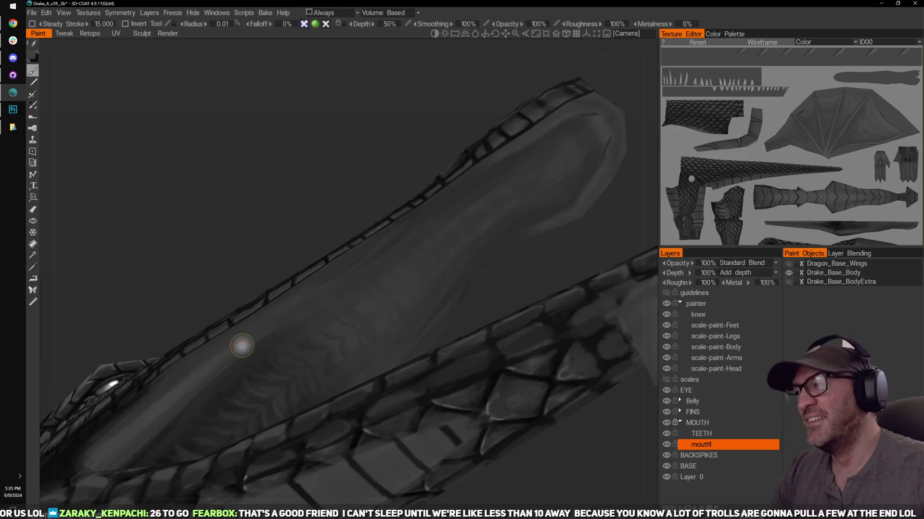
pyautogui.moveTo(490, 198); pyautogui.dragTo(504, 283, button='right')
pyautogui.moveTo(396, 322); pyautogui.dragTo(254, 346, button='right')
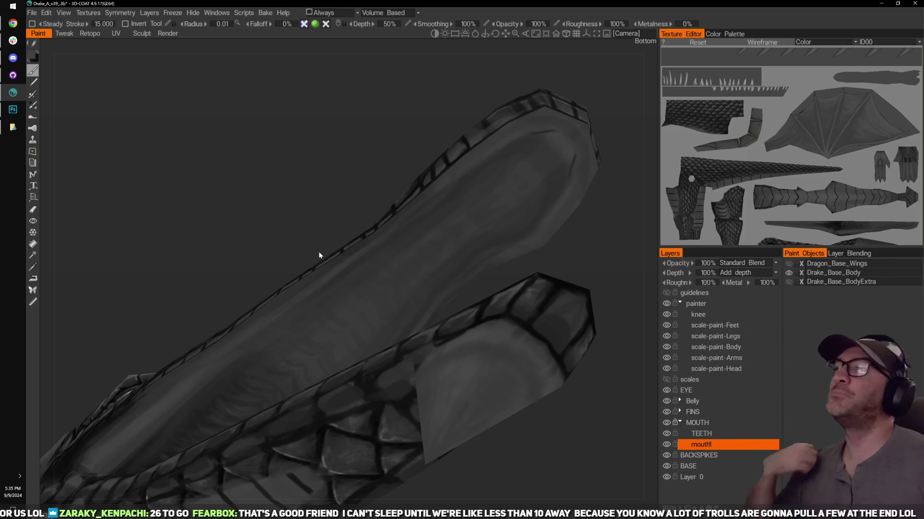
# Step: Reduce the brush size and paint a smooth rounded groove around the palate at the upper jaw's tip
pyautogui.moveTo(306, 189); pyautogui.dragTo(217, 169)
pyautogui.moveTo(477, 239)
pyautogui.mouseDown()
pyautogui.moveTo(438, 248)
pyautogui.moveTo(468, 289)
pyautogui.mouseUp()
pyautogui.moveTo(468, 291); pyautogui.dragTo(431, 191, button='right')
pyautogui.scroll(-5, 481, 186)
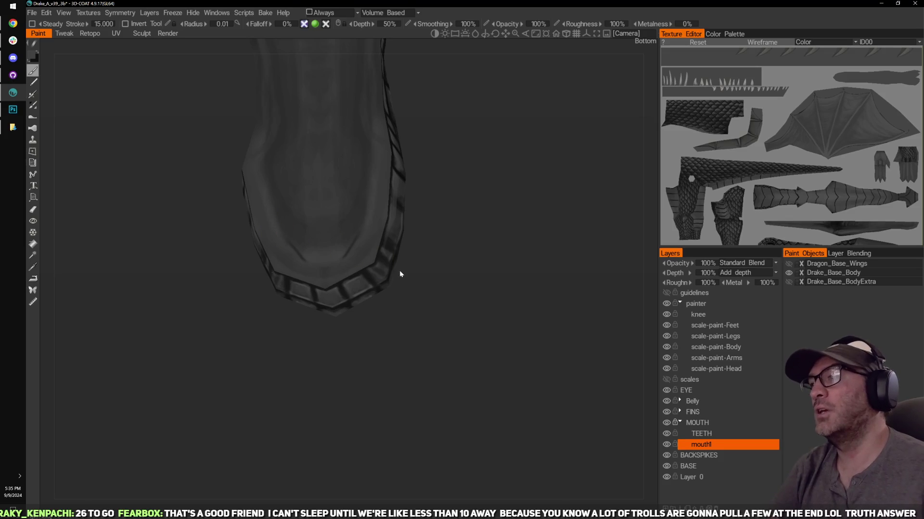
pyautogui.moveTo(460, 221); pyautogui.dragTo(513, 234, button='right')
pyautogui.moveTo(511, 232); pyautogui.dragTo(507, 240)
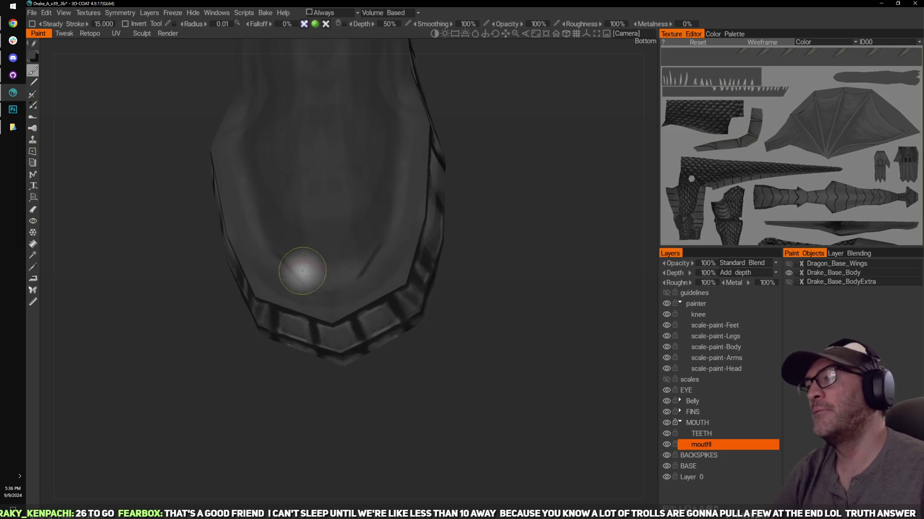
pyautogui.press('[')
pyautogui.press('[')
pyautogui.press('[')
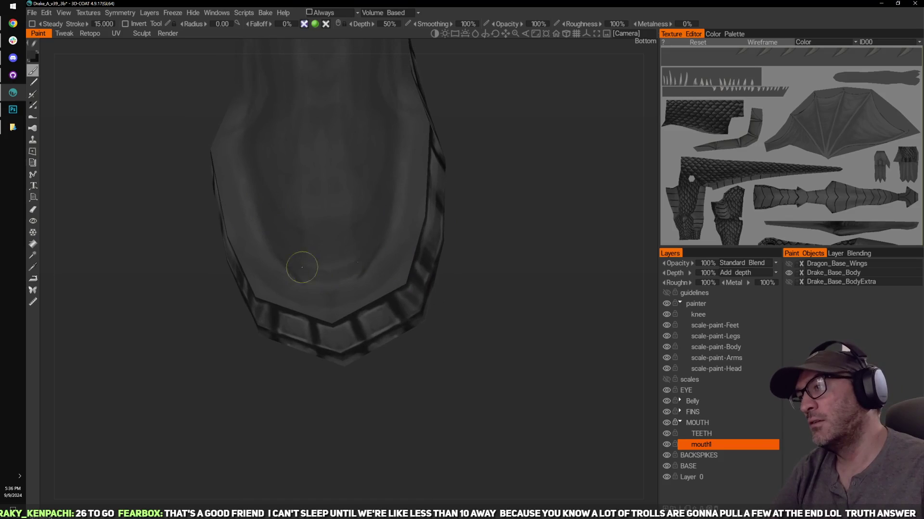
pyautogui.moveTo(434, 196); pyautogui.dragTo(449, 204, button='middle')
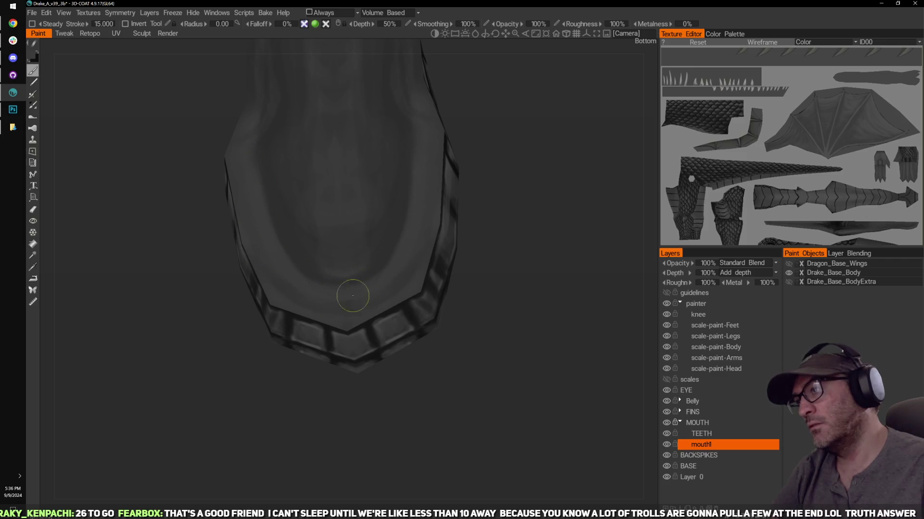
# Step: Define smooth gum ridges along both sides of the palate's narrow section, enlarging the brush to blend their inner edges
pyautogui.moveTo(142, 183); pyautogui.dragTo(207, 255, button='middle')
pyautogui.moveTo(207, 255); pyautogui.dragTo(233, 244)
pyautogui.moveTo(483, 138); pyautogui.dragTo(489, 142)
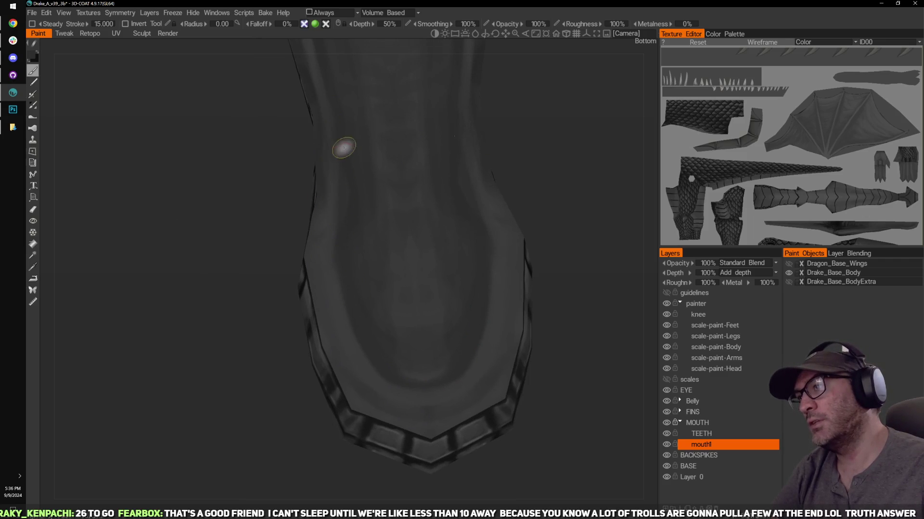
pyautogui.moveTo(534, 150)
pyautogui.mouseDown()
pyautogui.moveTo(544, 150)
pyautogui.moveTo(496, 143)
pyautogui.moveTo(533, 141)
pyautogui.moveTo(497, 131)
pyautogui.moveTo(565, 167)
pyautogui.moveTo(583, 155)
pyautogui.moveTo(596, 181)
pyautogui.moveTo(573, 193)
pyautogui.mouseUp()
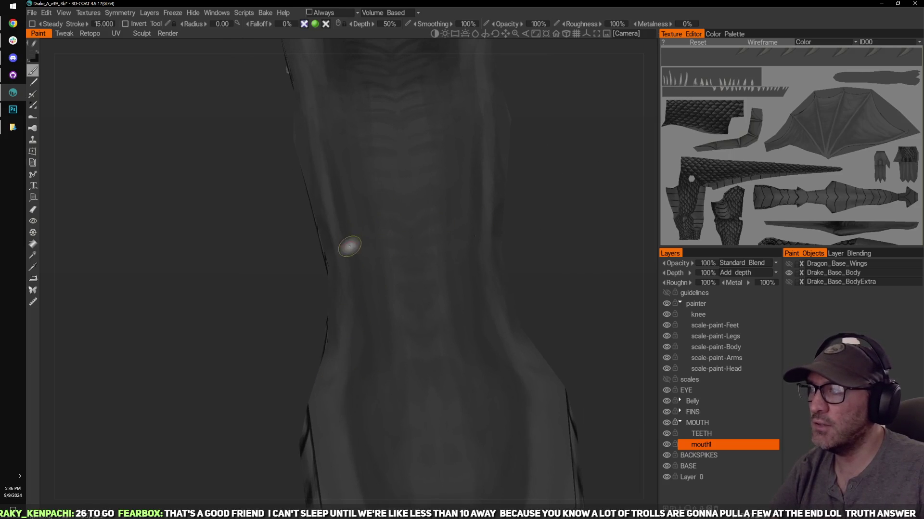
pyautogui.moveTo(529, 152); pyautogui.dragTo(549, 168)
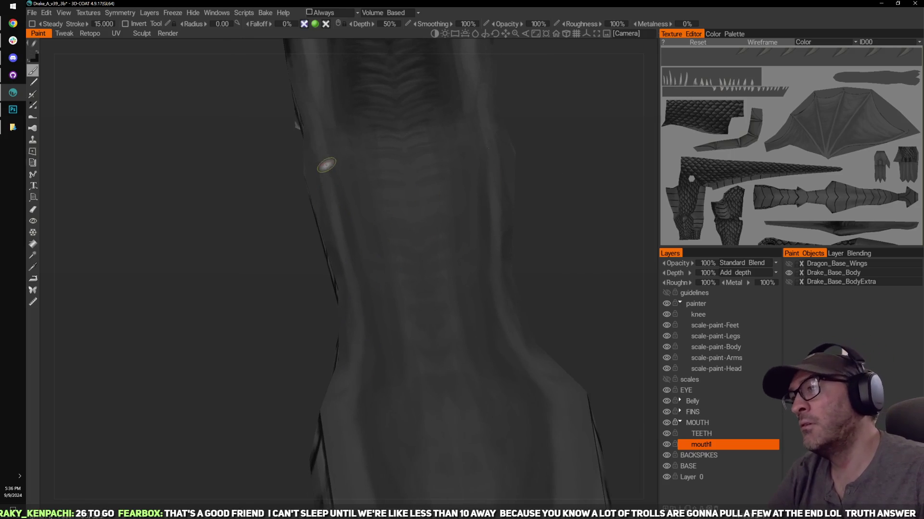
pyautogui.press(']')
pyautogui.press(']')
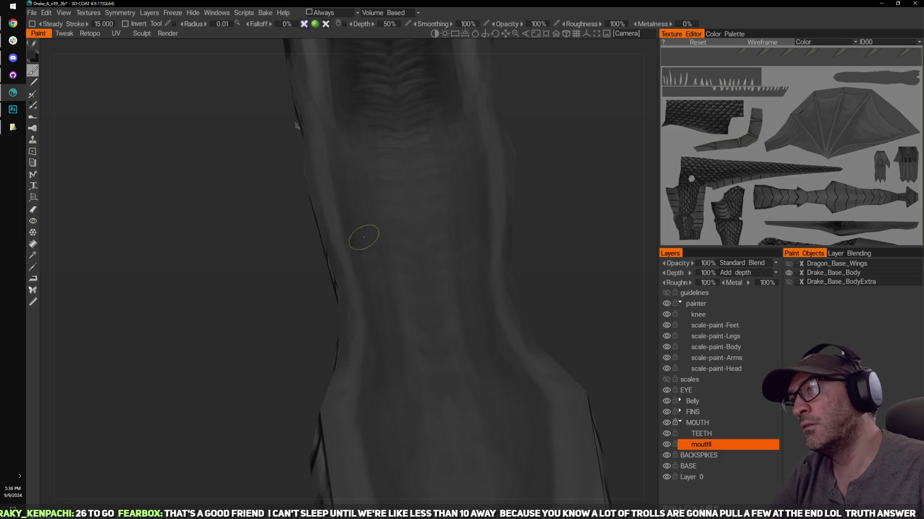
pyautogui.moveTo(572, 169); pyautogui.dragTo(557, 111)
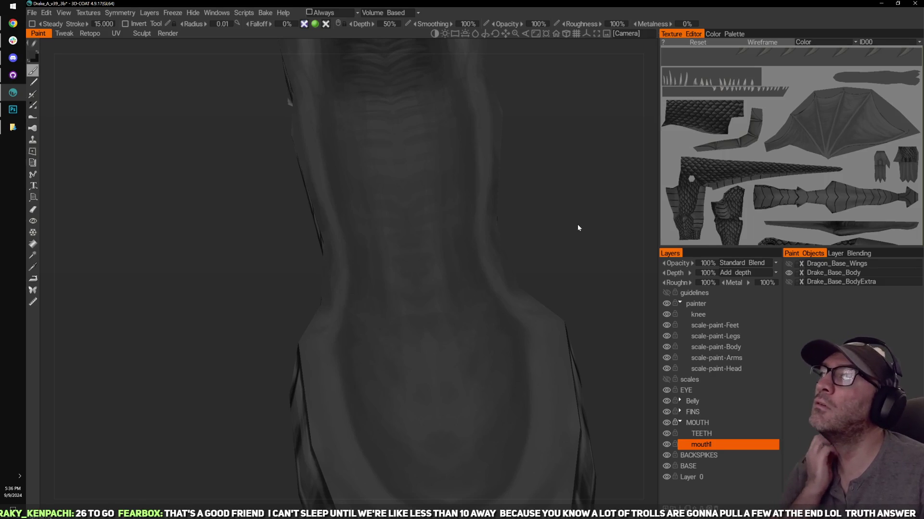
# Step: Refine the curved cross ridges on the palate near the throat with soft strokes and blend them towards the sides
pyautogui.scroll(-5, 563, 188)
pyautogui.moveTo(562, 189); pyautogui.dragTo(518, 129)
pyautogui.moveTo(498, 135); pyautogui.dragTo(481, 149)
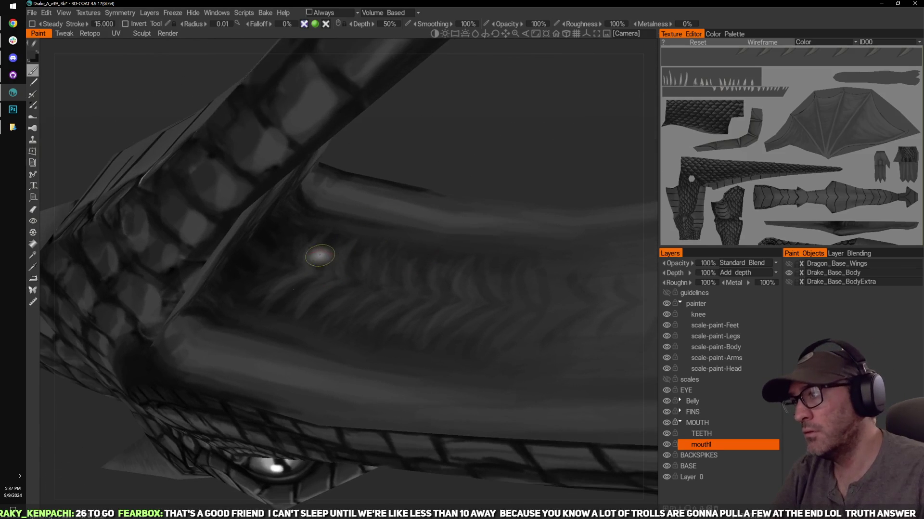
pyautogui.press('v')
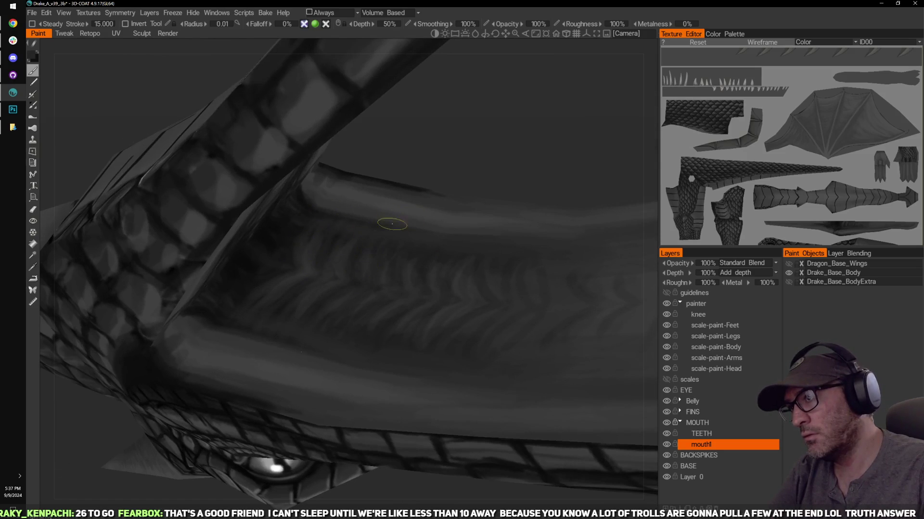
pyautogui.moveTo(496, 187); pyautogui.dragTo(507, 143)
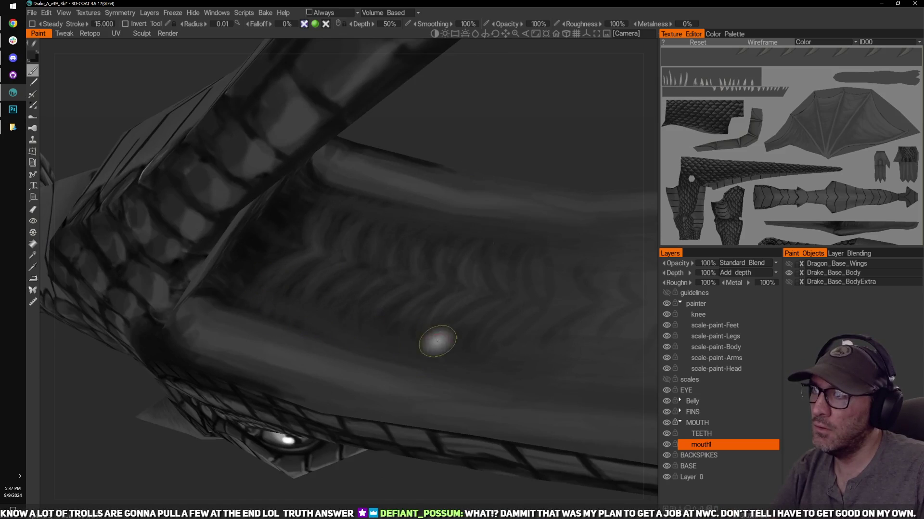
pyautogui.moveTo(478, 288)
pyautogui.mouseDown(button='right')
pyautogui.moveTo(549, 152)
pyautogui.moveTo(532, 135)
pyautogui.moveTo(496, 155)
pyautogui.mouseUp(button='right')
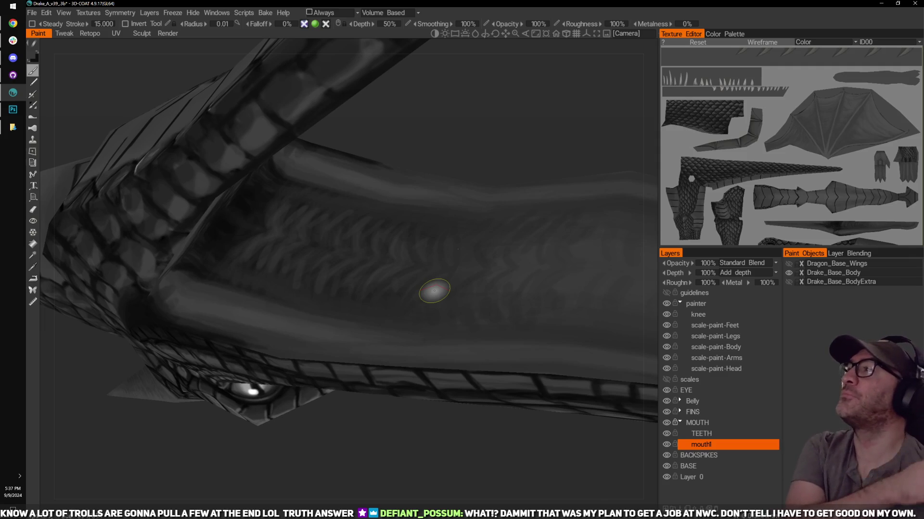
pyautogui.moveTo(469, 152); pyautogui.dragTo(497, 127)
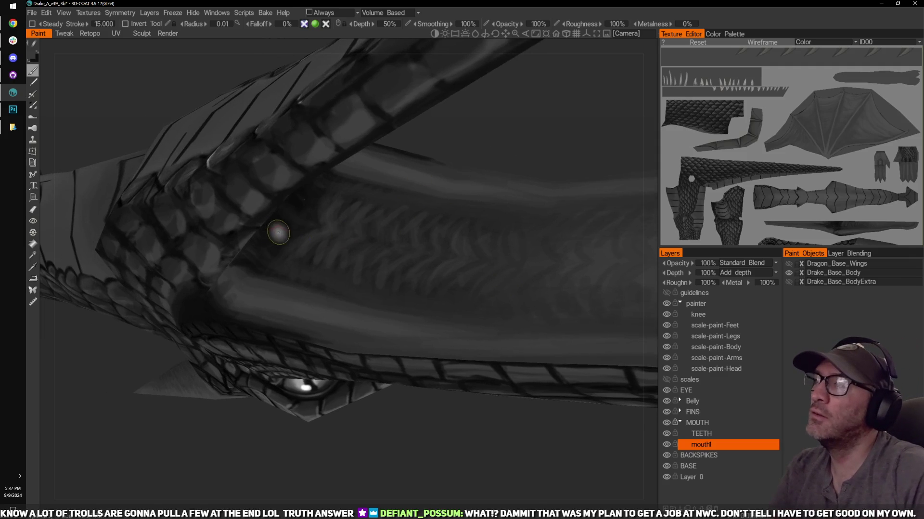
pyautogui.moveTo(474, 162)
pyautogui.mouseDown()
pyautogui.moveTo(484, 137)
pyautogui.moveTo(479, 86)
pyautogui.moveTo(455, 157)
pyautogui.mouseUp()
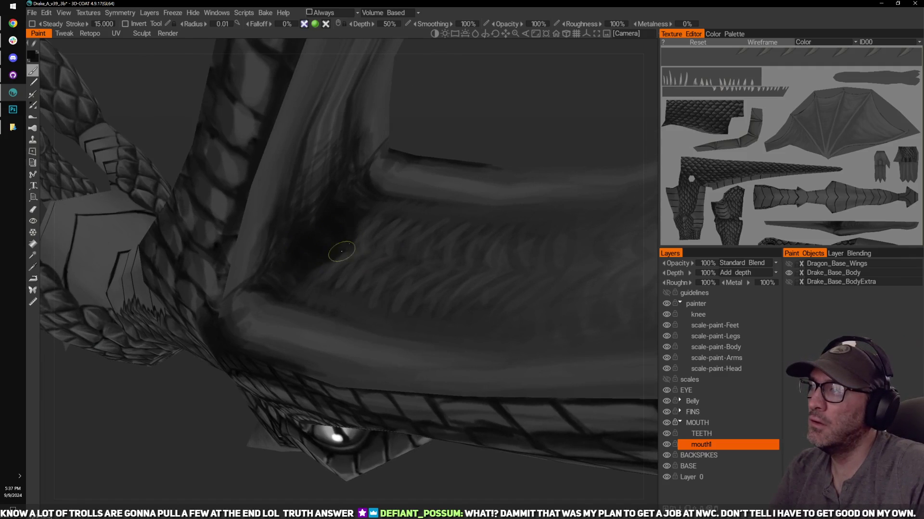
# Step: Enlarge the brush to a radius of about 0.013 and darken the palate's rear end with soft strokes into the throat
pyautogui.press(']')
pyautogui.press(']')
pyautogui.press(']')
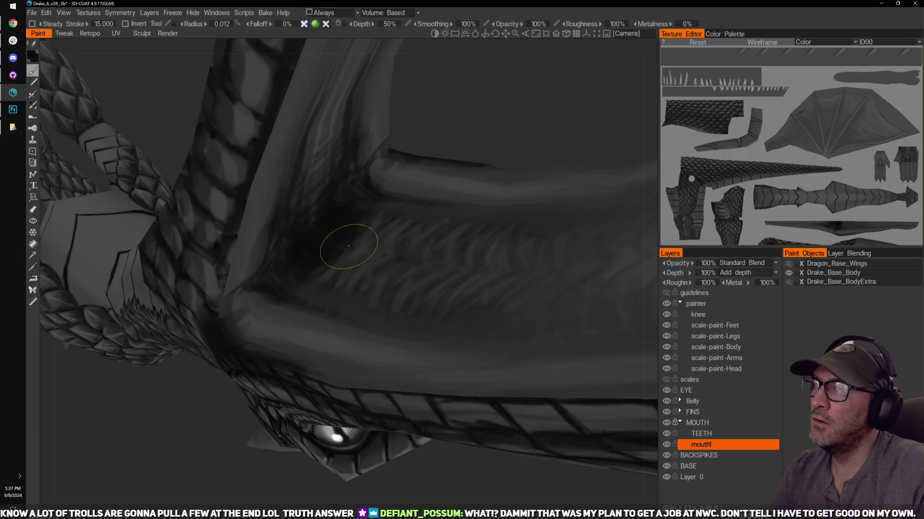
pyautogui.moveTo(325, 259)
pyautogui.mouseDown(button='right')
pyautogui.moveTo(351, 243)
pyautogui.moveTo(418, 264)
pyautogui.moveTo(336, 265)
pyautogui.mouseUp(button='right')
pyautogui.moveTo(337, 280); pyautogui.dragTo(294, 278)
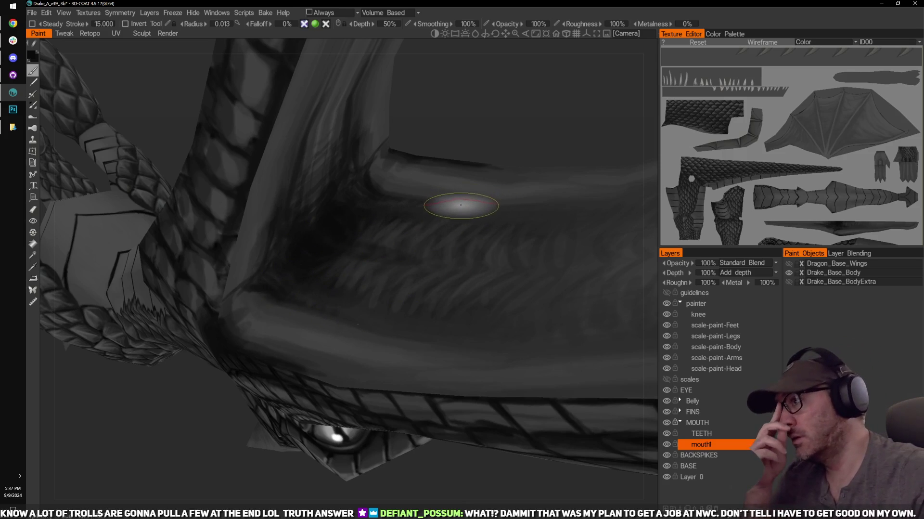
# Step: Examine the whole open mouth from the front and compare it with the mouth paint layer hidden and shown
pyautogui.moveTo(495, 129); pyautogui.dragTo(355, 209)
pyautogui.moveTo(462, 79)
pyautogui.mouseDown()
pyautogui.moveTo(480, 120)
pyautogui.moveTo(452, 309)
pyautogui.moveTo(364, 264)
pyautogui.mouseUp()
pyautogui.scroll(-5, 495, 123)
pyautogui.scroll(8, 479, 221)
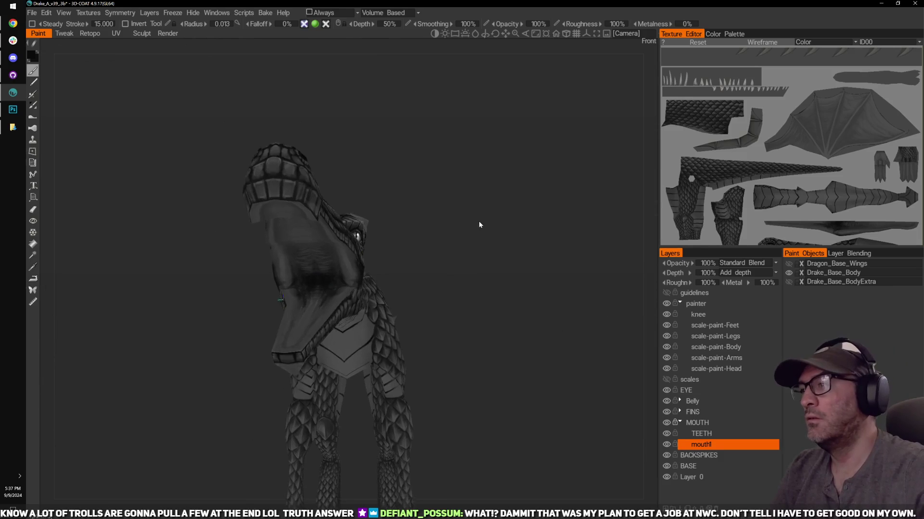
pyautogui.moveTo(537, 182); pyautogui.dragTo(579, 91, button='middle')
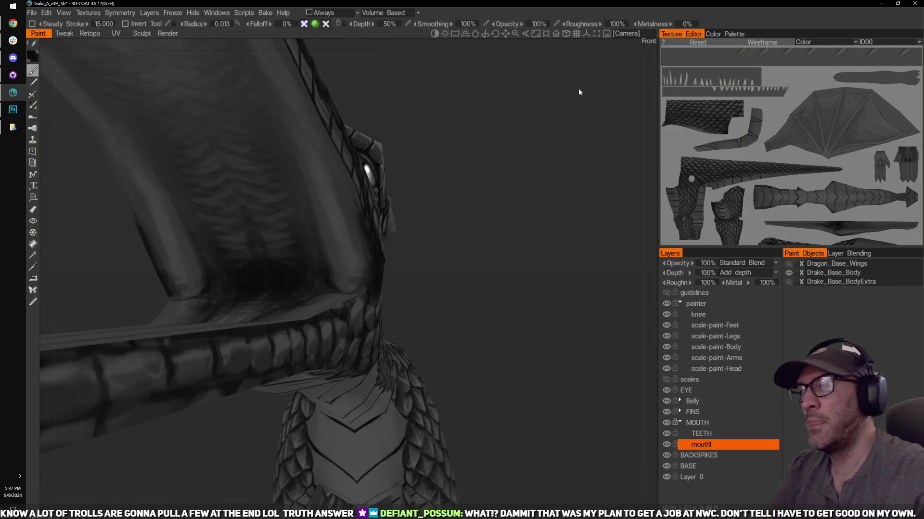
pyautogui.click(666, 444)
pyautogui.click(665, 444)
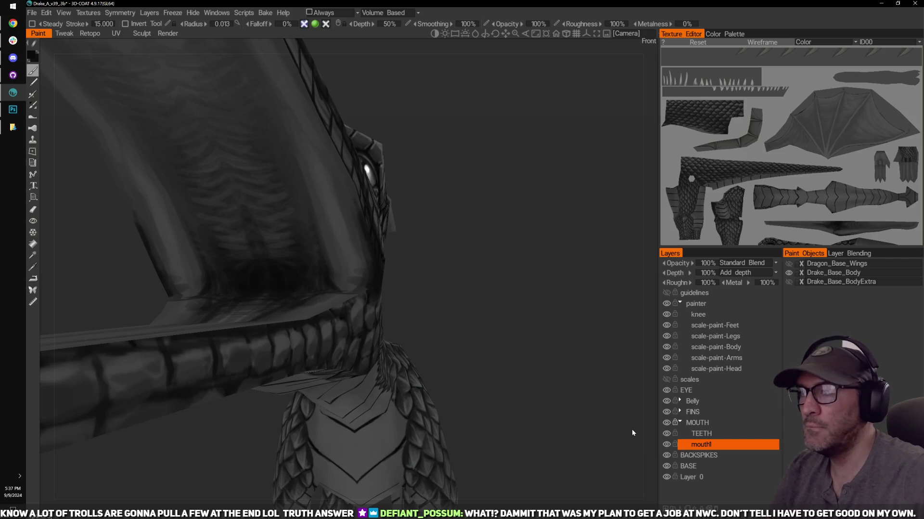
# Step: Sample the gum's grey and smooth the rounded rear end of the upper gum ridge at the jaw hinge using a smaller brush
pyautogui.moveTo(412, 233); pyautogui.dragTo(365, 270)
pyautogui.moveTo(462, 216); pyautogui.dragTo(515, 191)
pyautogui.moveTo(541, 229); pyautogui.dragTo(528, 231, button='middle')
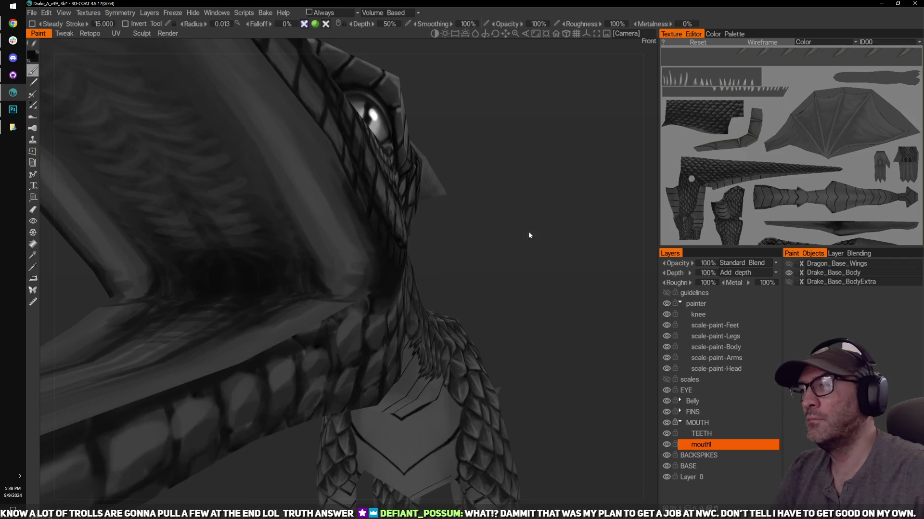
pyautogui.moveTo(343, 257); pyautogui.dragTo(327, 260, button='right')
pyautogui.moveTo(469, 233)
pyautogui.mouseDown()
pyautogui.moveTo(483, 232)
pyautogui.moveTo(454, 237)
pyautogui.mouseUp()
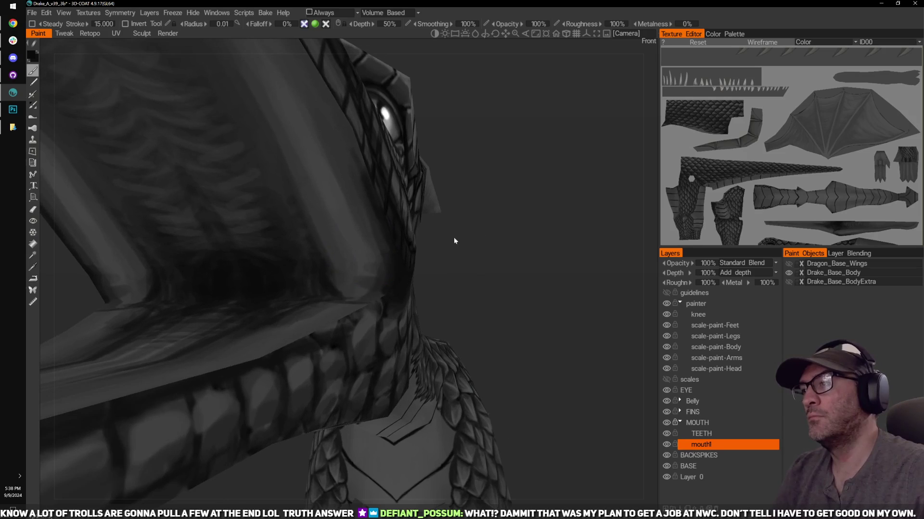
pyautogui.moveTo(361, 264); pyautogui.dragTo(347, 260, button='right')
pyautogui.moveTo(478, 242); pyautogui.dragTo(484, 237, button='middle')
pyautogui.press('v')
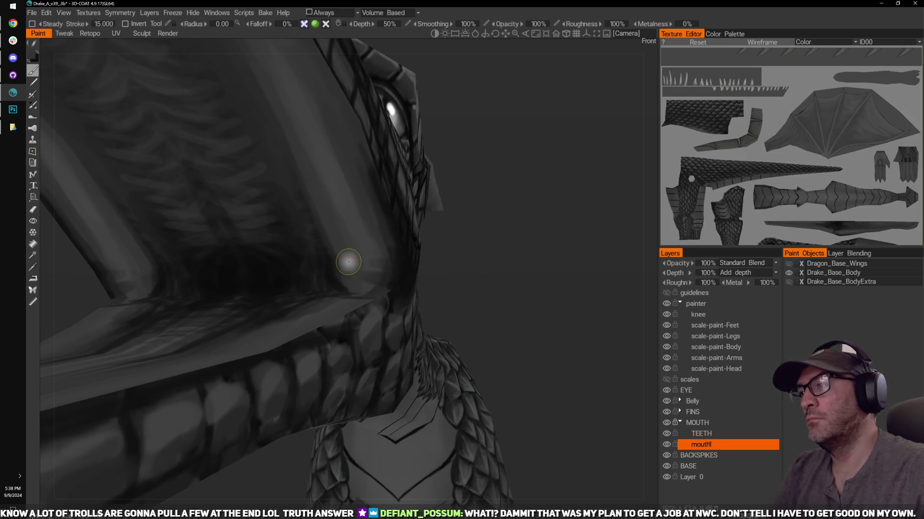
pyautogui.click(358, 272)
pyautogui.moveTo(359, 276); pyautogui.dragTo(379, 277, button='right')
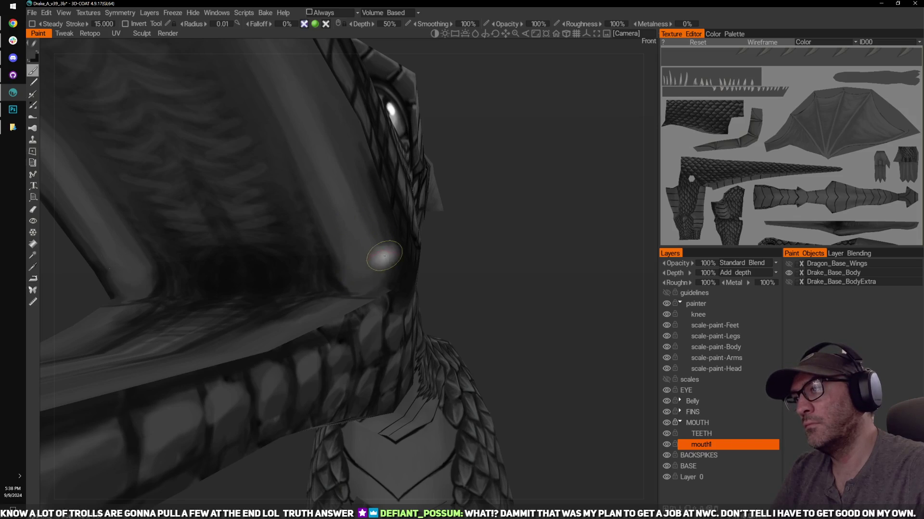
# Step: Blend the gum ridge's outer side into the dark corner of the mouth beside the cheek scales with a sampled grey
pyautogui.moveTo(464, 239); pyautogui.dragTo(464, 251, button='right')
pyautogui.moveTo(464, 251); pyautogui.dragTo(462, 262)
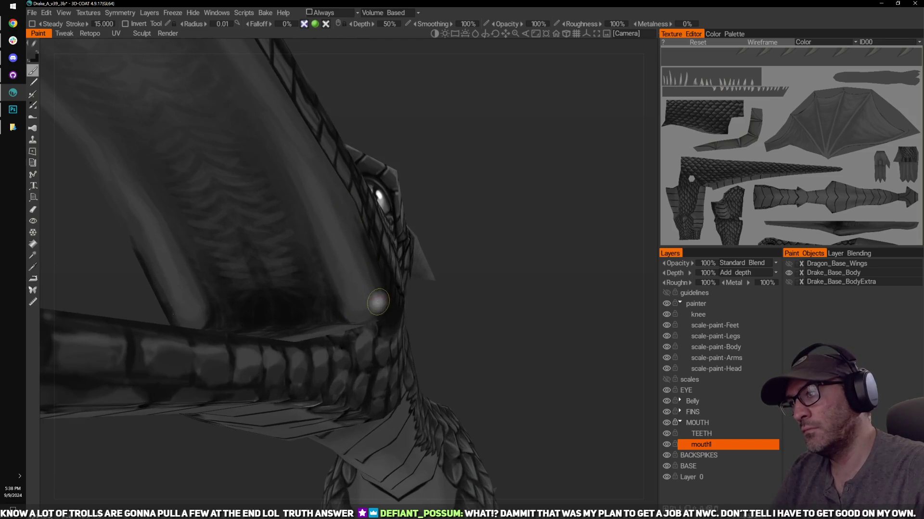
pyautogui.moveTo(511, 287)
pyautogui.mouseDown()
pyautogui.moveTo(513, 299)
pyautogui.moveTo(486, 300)
pyautogui.mouseUp()
pyautogui.press('v')
pyautogui.moveTo(366, 312); pyautogui.dragTo(370, 303)
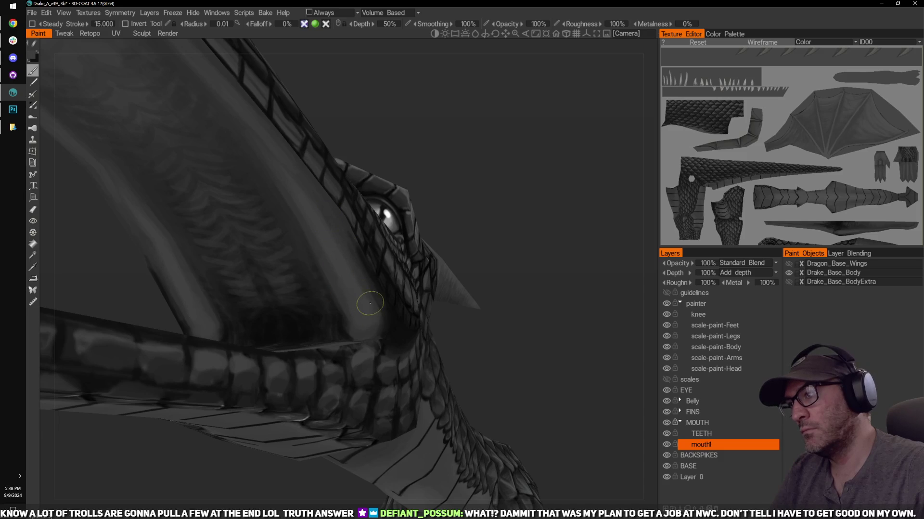
pyautogui.moveTo(415, 174); pyautogui.dragTo(447, 147)
pyautogui.moveTo(447, 147); pyautogui.dragTo(449, 115, button='right')
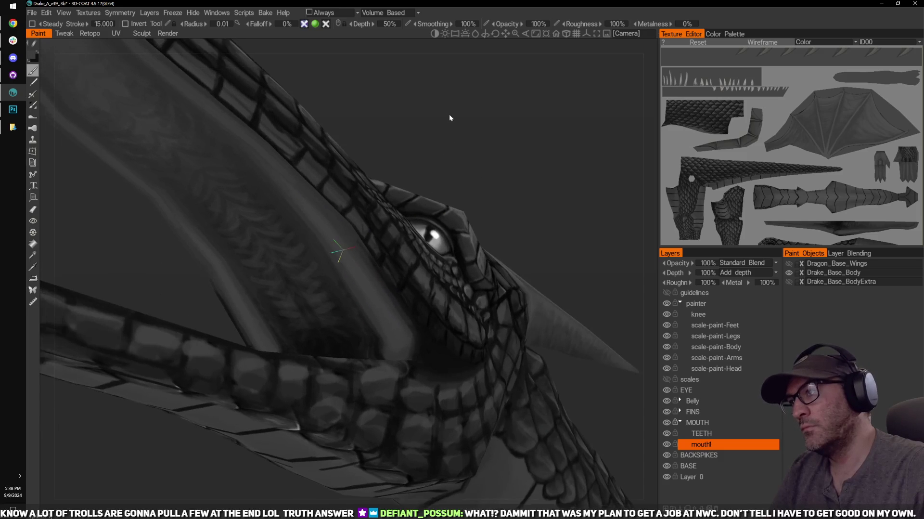
# Step: Darken the upper gum's outer edge along the lip scales from below the eye to the snout
pyautogui.moveTo(449, 116)
pyautogui.mouseDown()
pyautogui.moveTo(455, 110)
pyautogui.moveTo(437, 148)
pyautogui.moveTo(420, 144)
pyautogui.moveTo(349, 270)
pyautogui.moveTo(467, 175)
pyautogui.moveTo(412, 168)
pyautogui.moveTo(375, 250)
pyautogui.mouseUp()
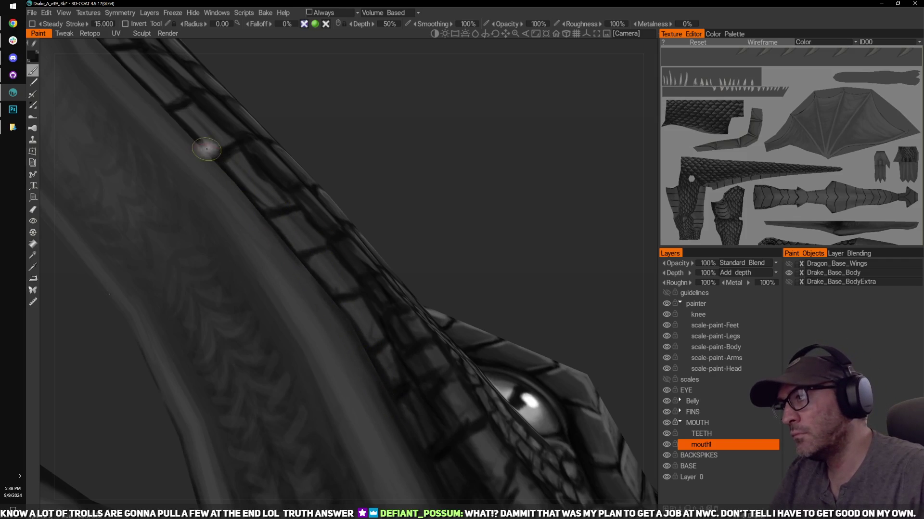
pyautogui.moveTo(205, 154); pyautogui.dragTo(294, 262, button='middle')
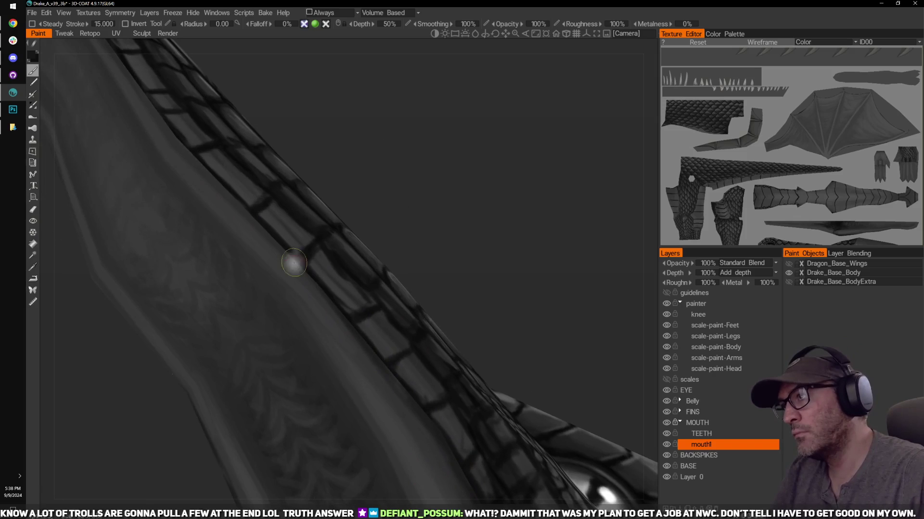
pyautogui.moveTo(320, 93); pyautogui.dragTo(404, 206, button='middle')
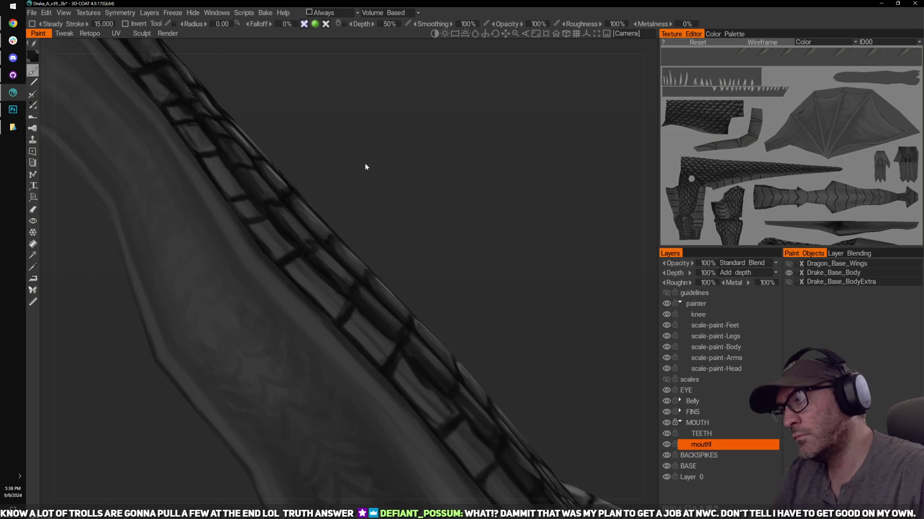
pyautogui.moveTo(364, 163); pyautogui.dragTo(453, 271, button='middle')
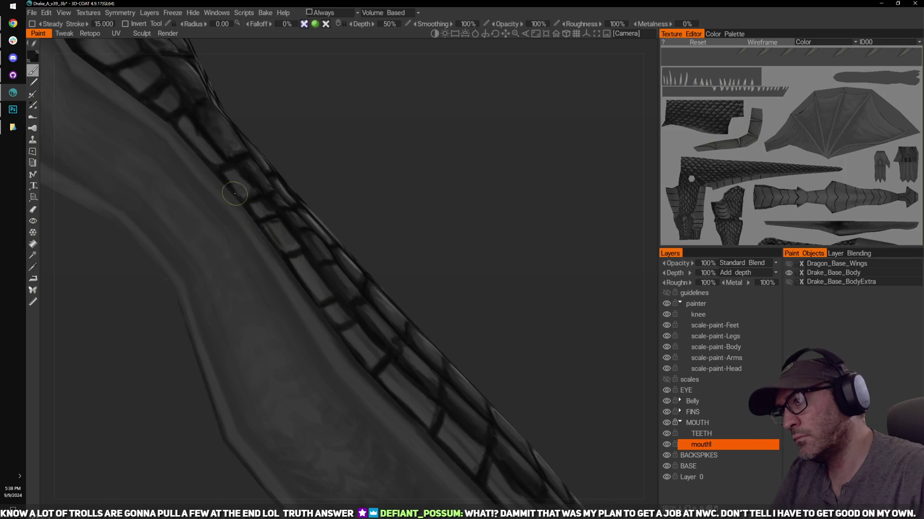
pyautogui.moveTo(306, 257); pyautogui.dragTo(288, 247, button='middle')
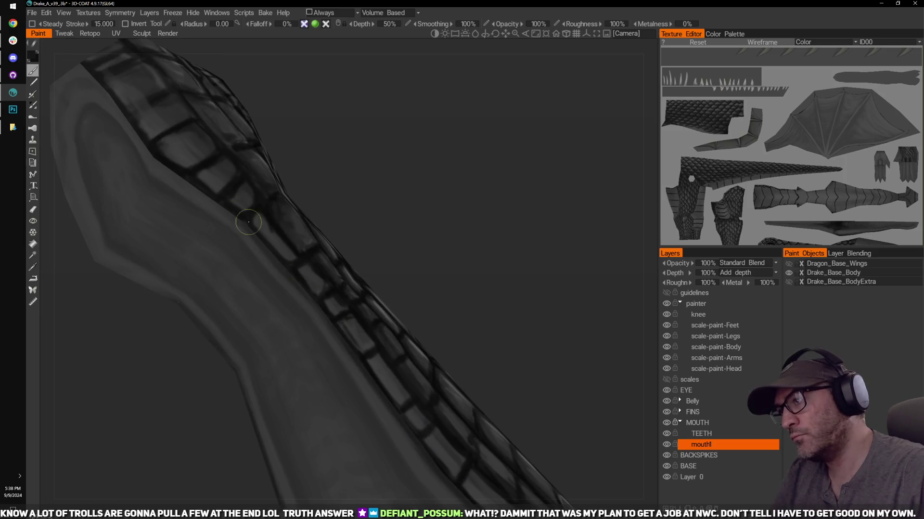
pyautogui.moveTo(343, 335); pyautogui.dragTo(352, 318, button='middle')
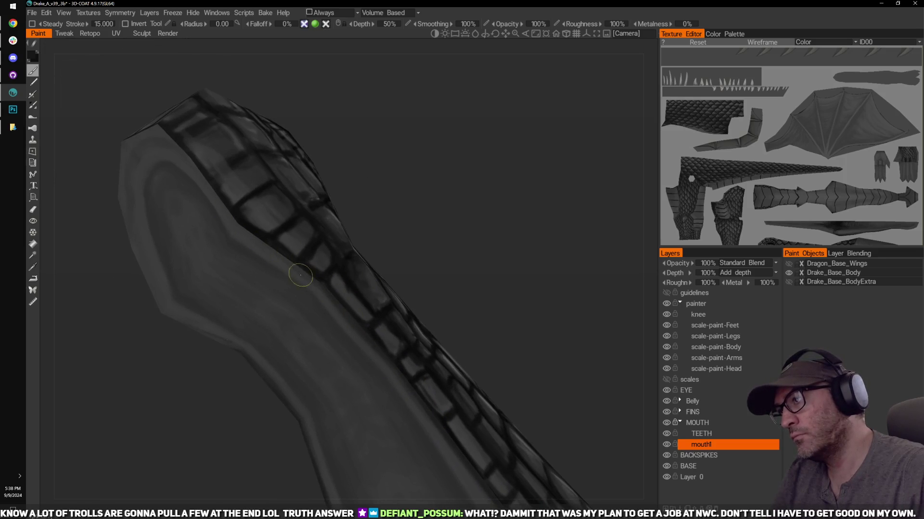
pyautogui.keyDown('alt'); pyautogui.moveTo(331, 244); pyautogui.dragTo(322, 294); pyautogui.keyUp('alt')
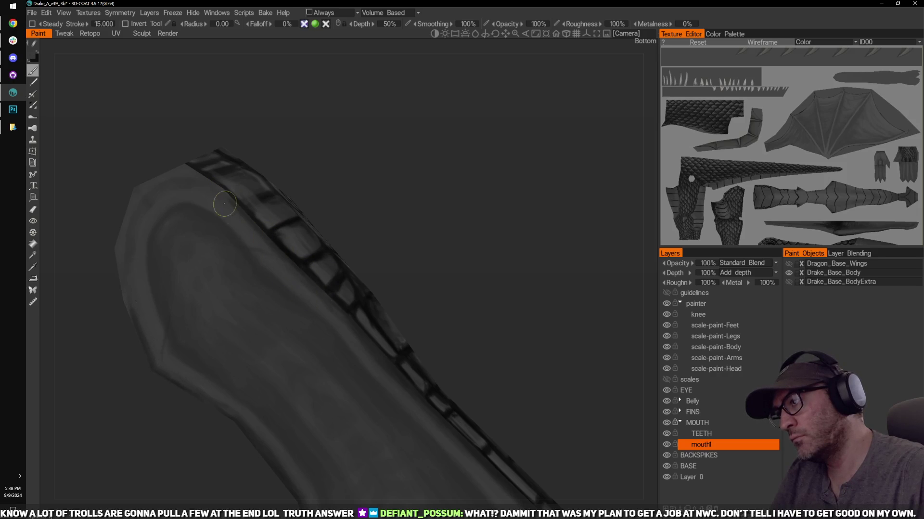
# Step: Smooth the gum rim around the upper jaw's tip and paint faint curved ridges on the front of the palate
pyautogui.moveTo(422, 244)
pyautogui.mouseDown(button='middle')
pyautogui.moveTo(430, 208)
pyautogui.moveTo(373, 200)
pyautogui.moveTo(393, 154)
pyautogui.moveTo(359, 198)
pyautogui.mouseUp(button='middle')
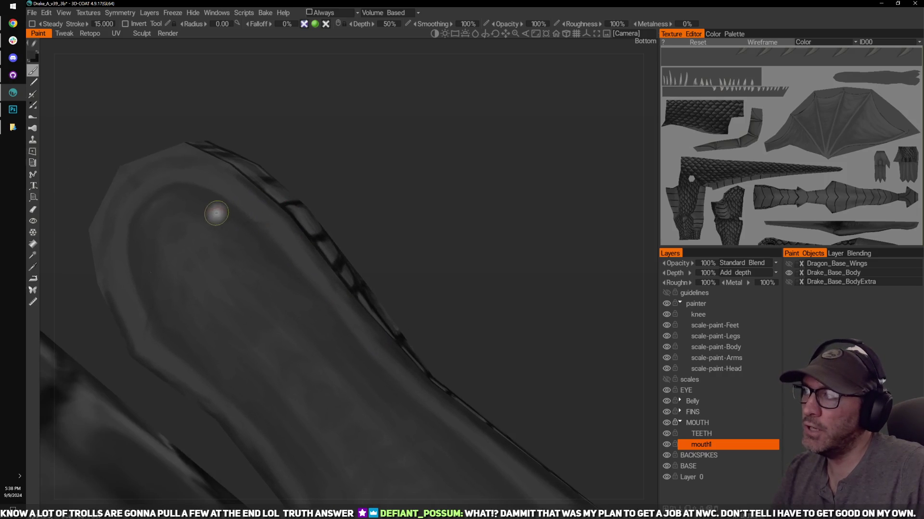
pyautogui.moveTo(216, 213)
pyautogui.mouseDown(button='middle')
pyautogui.moveTo(388, 123)
pyautogui.moveTo(380, 140)
pyautogui.moveTo(445, 109)
pyautogui.mouseUp(button='middle')
pyautogui.moveTo(279, 179)
pyautogui.mouseDown(button='middle')
pyautogui.moveTo(410, 171)
pyautogui.moveTo(266, 177)
pyautogui.mouseUp(button='middle')
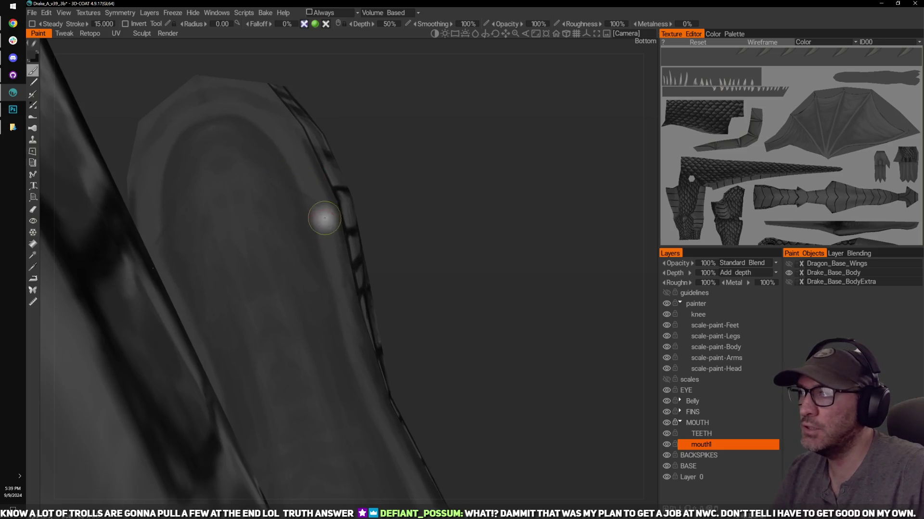
pyautogui.moveTo(324, 218); pyautogui.dragTo(313, 183, button='middle')
pyautogui.moveTo(305, 233); pyautogui.dragTo(296, 230)
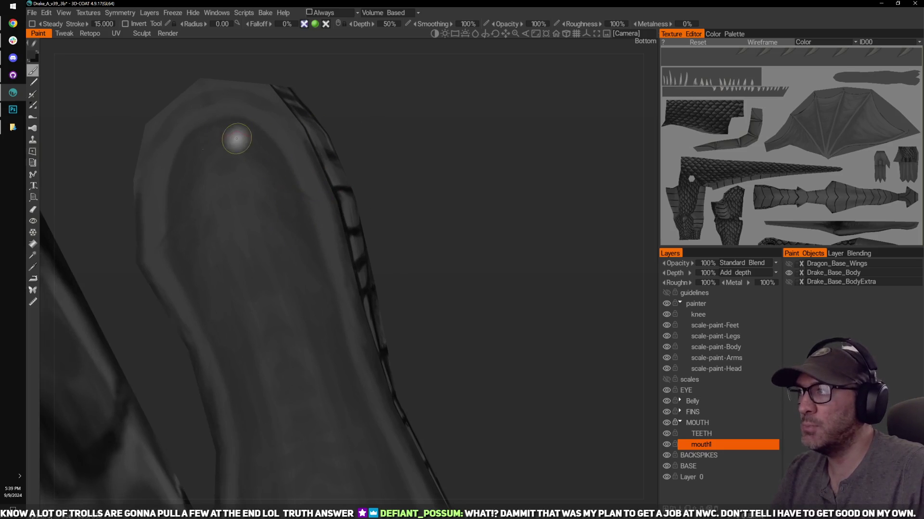
pyautogui.moveTo(406, 137); pyautogui.dragTo(226, 150, button='middle')
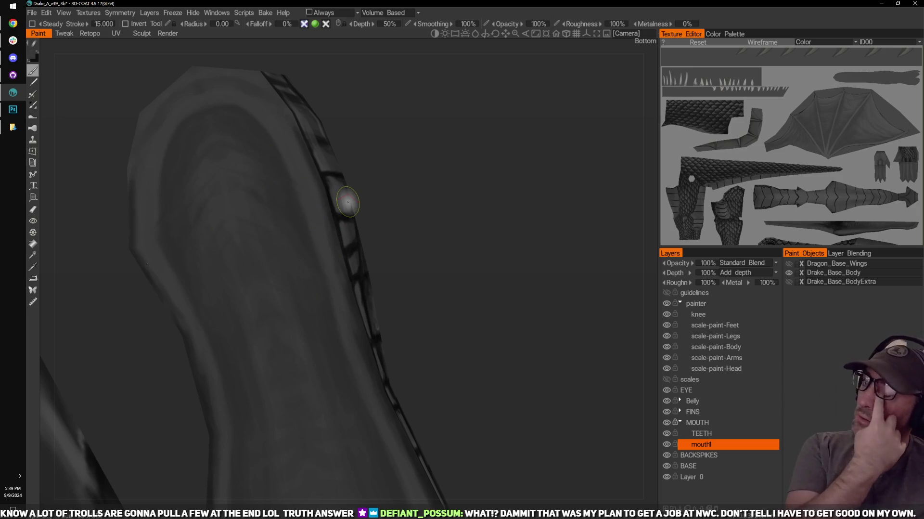
pyautogui.moveTo(377, 152)
pyautogui.mouseDown()
pyautogui.moveTo(402, 171)
pyautogui.moveTo(424, 154)
pyautogui.mouseUp()
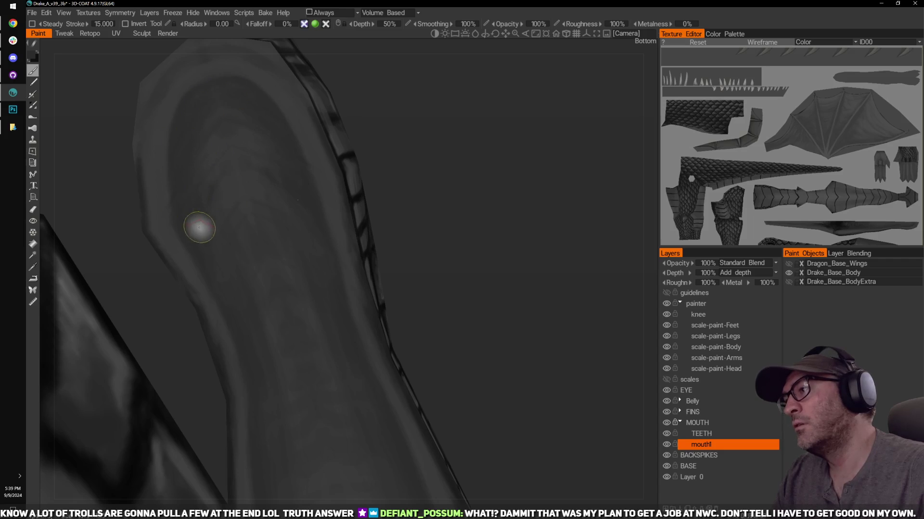
# Step: Extend the faint cross ridges along the palate's narrow section behind the snout with soft light strokes
pyautogui.moveTo(395, 168); pyautogui.dragTo(429, 216, button='right')
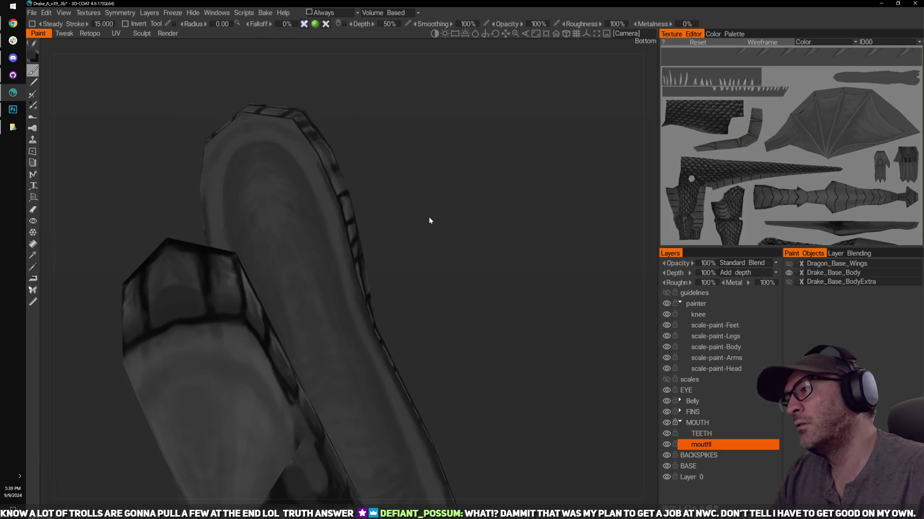
pyautogui.moveTo(429, 216); pyautogui.dragTo(404, 214)
pyautogui.moveTo(404, 214); pyautogui.dragTo(375, 202, button='right')
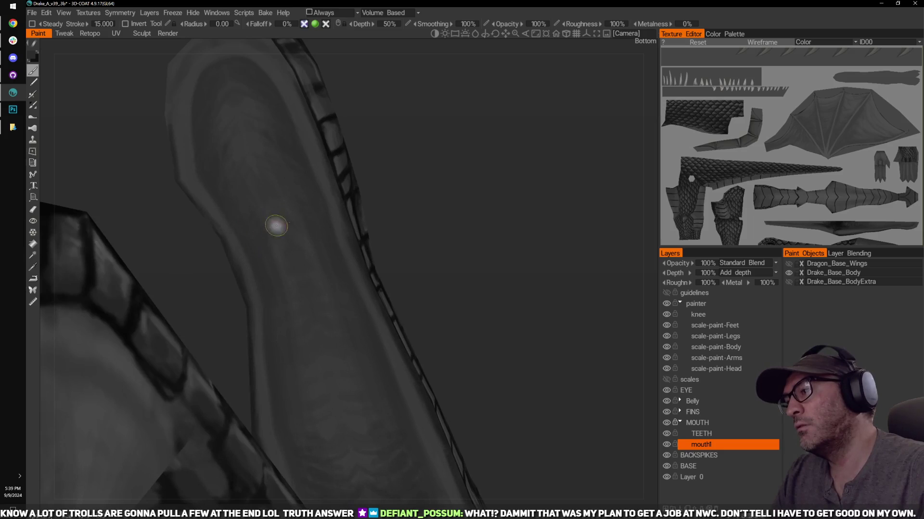
pyautogui.moveTo(276, 225); pyautogui.dragTo(458, 163, button='middle')
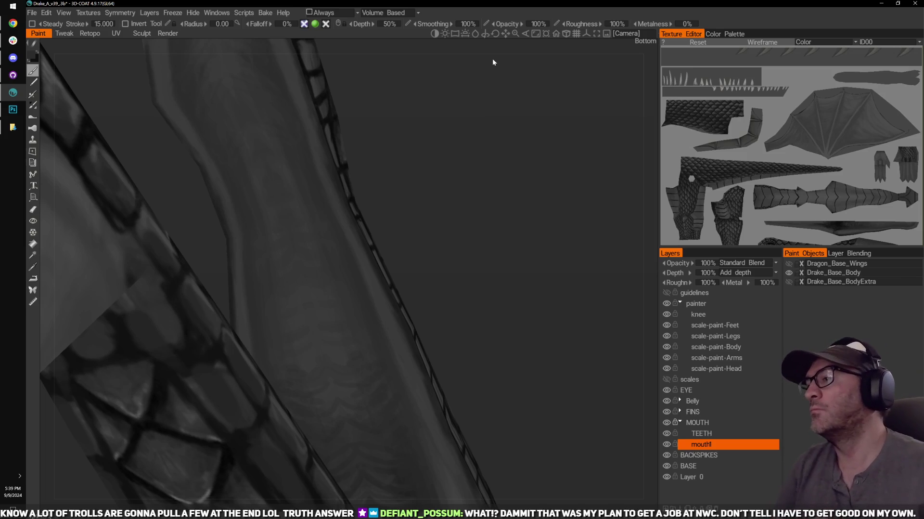
# Step: Widen the palate's rear cross ridges towards both gums and fade them into the dark throat with fine strokes
pyautogui.moveTo(463, 142)
pyautogui.mouseDown()
pyautogui.moveTo(442, 224)
pyautogui.moveTo(447, 196)
pyautogui.moveTo(465, 176)
pyautogui.moveTo(435, 196)
pyautogui.moveTo(487, 193)
pyautogui.moveTo(511, 132)
pyautogui.moveTo(544, 183)
pyautogui.moveTo(373, 319)
pyautogui.moveTo(477, 292)
pyautogui.moveTo(328, 306)
pyautogui.mouseUp()
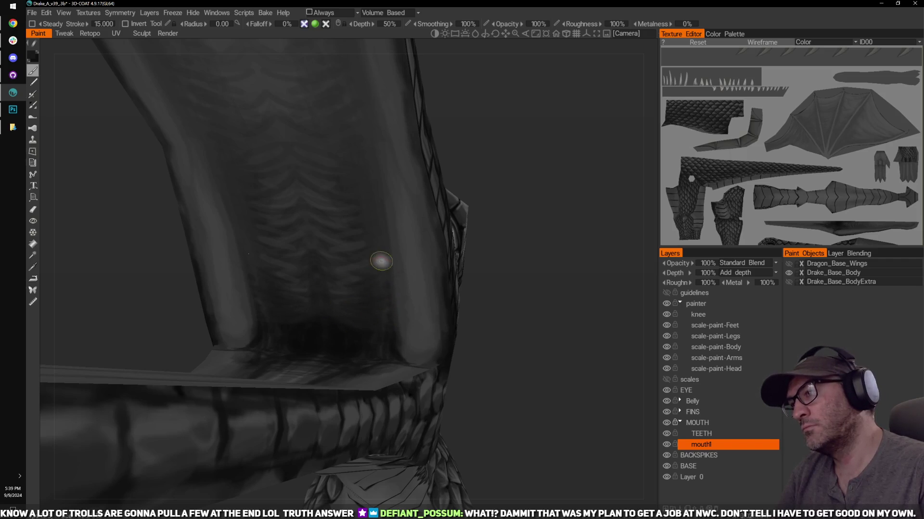
pyautogui.moveTo(500, 188)
pyautogui.mouseDown()
pyautogui.moveTo(527, 151)
pyautogui.moveTo(420, 226)
pyautogui.mouseUp()
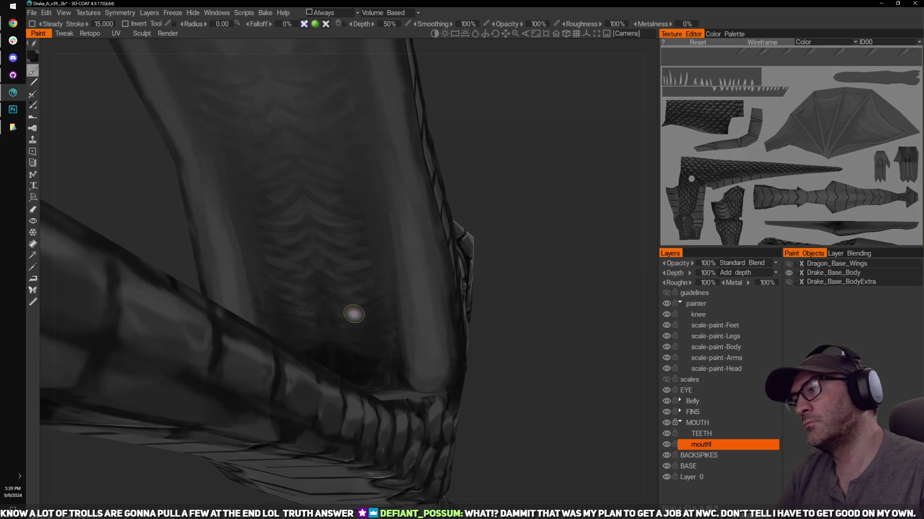
pyautogui.moveTo(500, 303); pyautogui.dragTo(457, 249)
pyautogui.moveTo(499, 202); pyautogui.dragTo(495, 185)
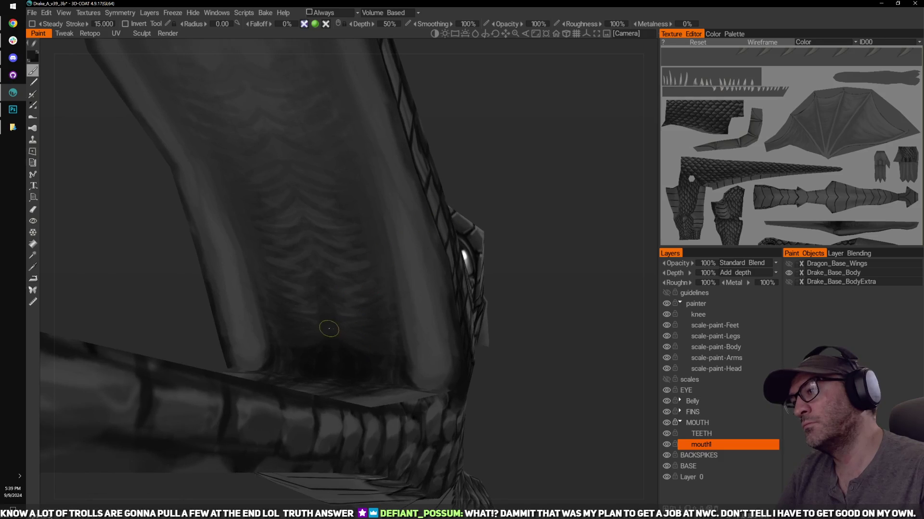
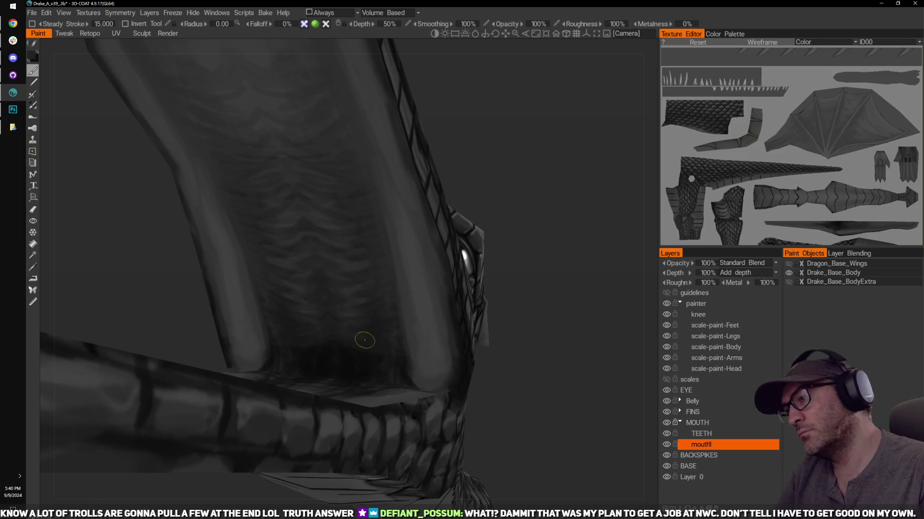
# Step: Deepen the dark crease where the throat meets the lower jaw and carry it out to the mouth's corner
pyautogui.moveTo(446, 161); pyautogui.dragTo(486, 204)
pyautogui.keyDown('alt'); pyautogui.moveTo(369, 372); pyautogui.dragTo(564, 319); pyautogui.keyUp('alt')
pyautogui.moveTo(524, 310); pyautogui.dragTo(486, 288)
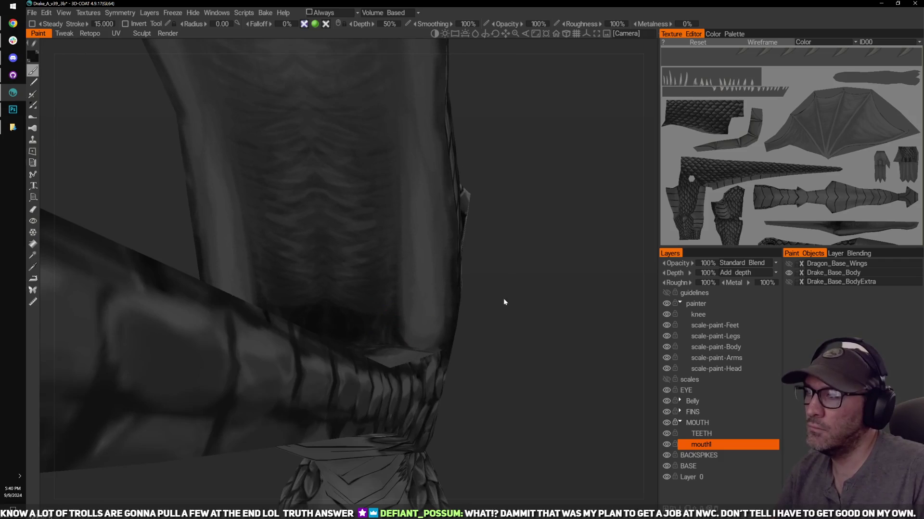
pyautogui.moveTo(504, 302); pyautogui.dragTo(373, 318, button='right')
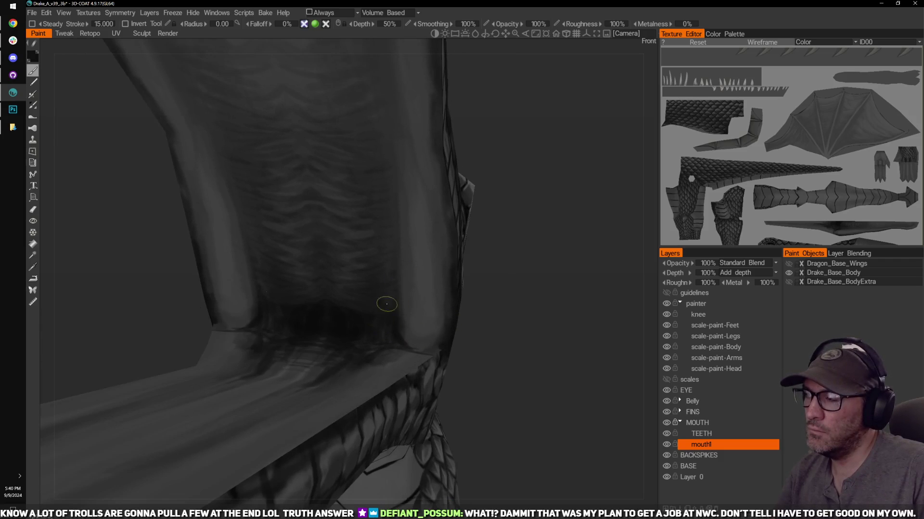
pyautogui.moveTo(384, 335); pyautogui.dragTo(385, 340, button='right')
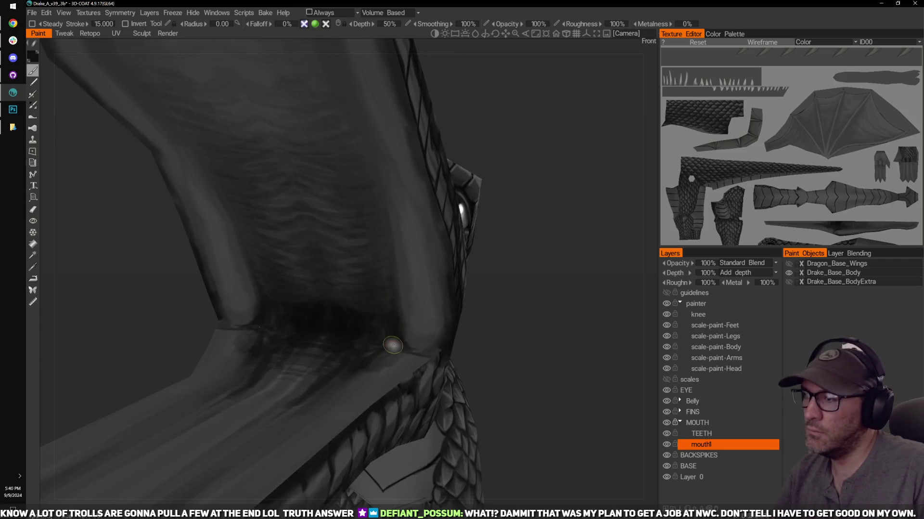
pyautogui.moveTo(569, 326)
pyautogui.mouseDown(button='right')
pyautogui.moveTo(532, 292)
pyautogui.moveTo(514, 313)
pyautogui.moveTo(481, 317)
pyautogui.mouseUp(button='right')
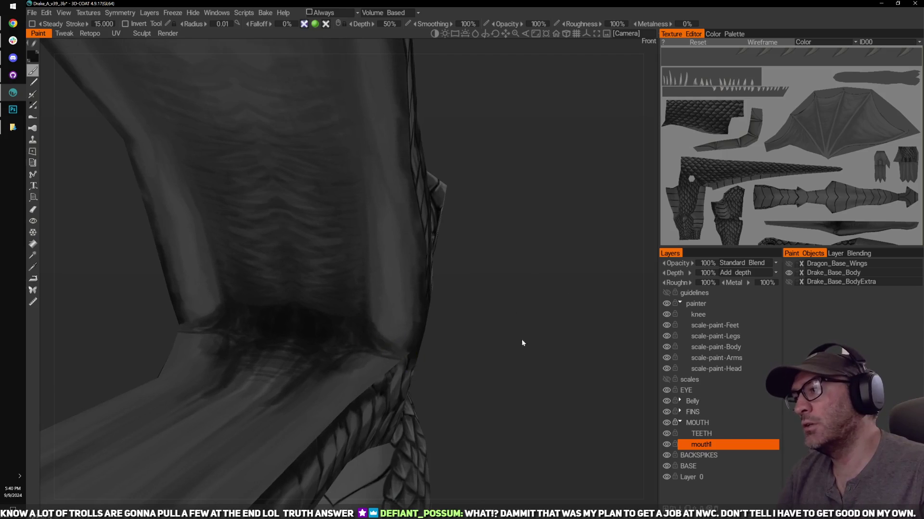
# Step: Round off the upper gum's rear end at the mouth's corner with soft light strokes and blend it into the throat
pyautogui.moveTo(522, 338); pyautogui.dragTo(515, 328, button='middle')
pyautogui.moveTo(500, 323); pyautogui.dragTo(476, 319)
pyautogui.hotkey('ctrl', 'z')
pyautogui.moveTo(425, 322)
pyautogui.mouseDown(button='right')
pyautogui.moveTo(493, 316)
pyautogui.moveTo(373, 329)
pyautogui.moveTo(429, 340)
pyautogui.moveTo(368, 317)
pyautogui.mouseUp(button='right')
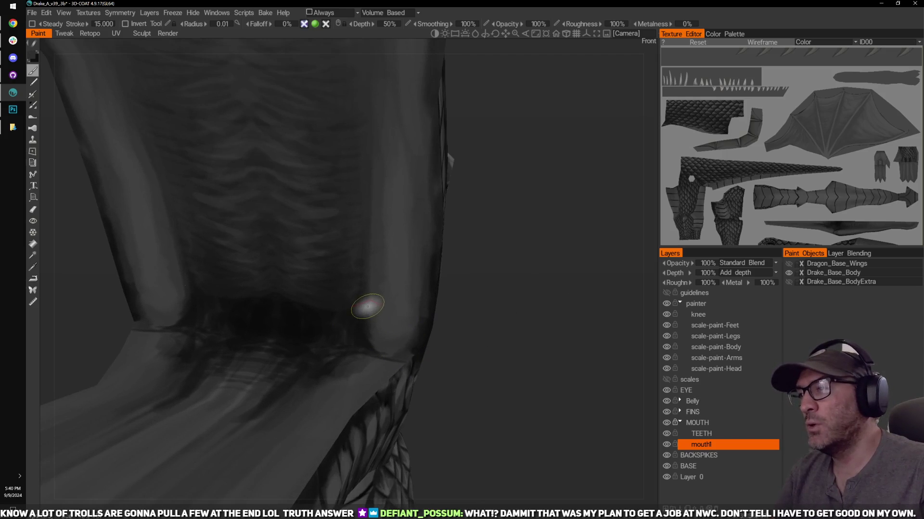
pyautogui.moveTo(474, 342); pyautogui.dragTo(381, 329, button='right')
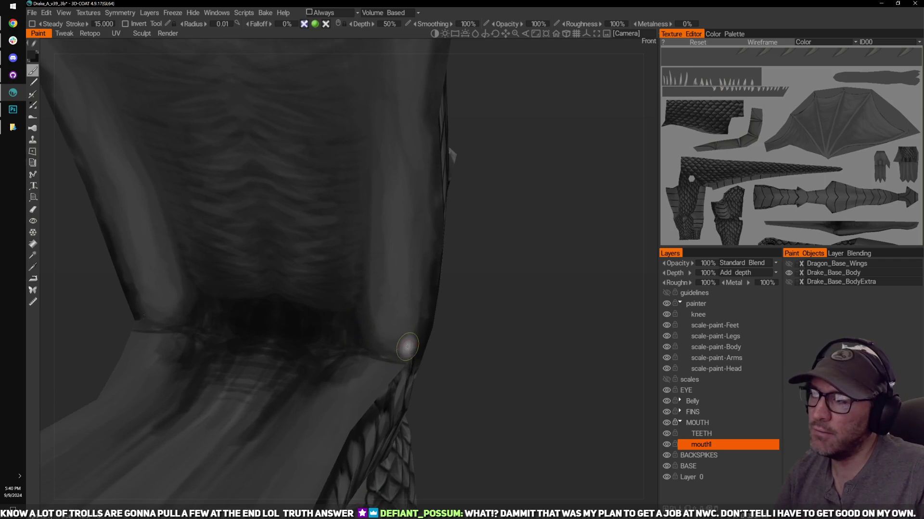
pyautogui.moveTo(497, 336); pyautogui.dragTo(478, 339, button='right')
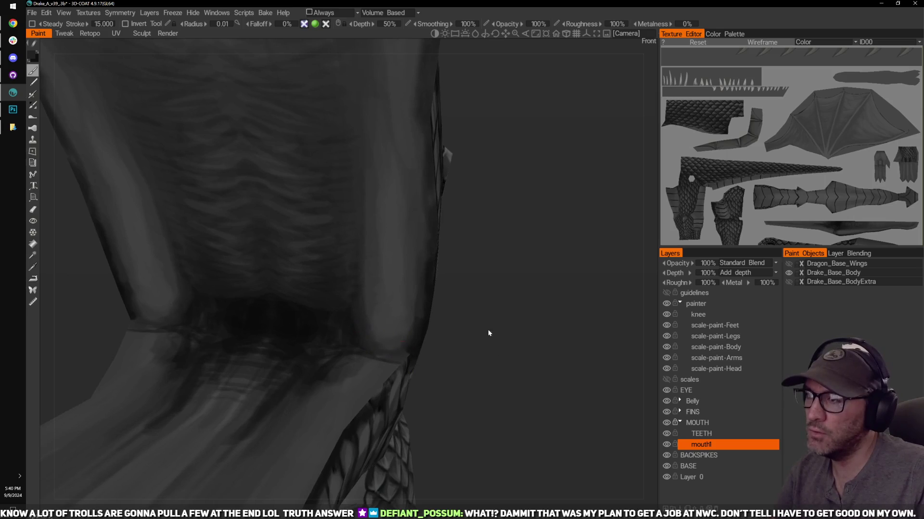
pyautogui.moveTo(489, 332); pyautogui.dragTo(522, 299)
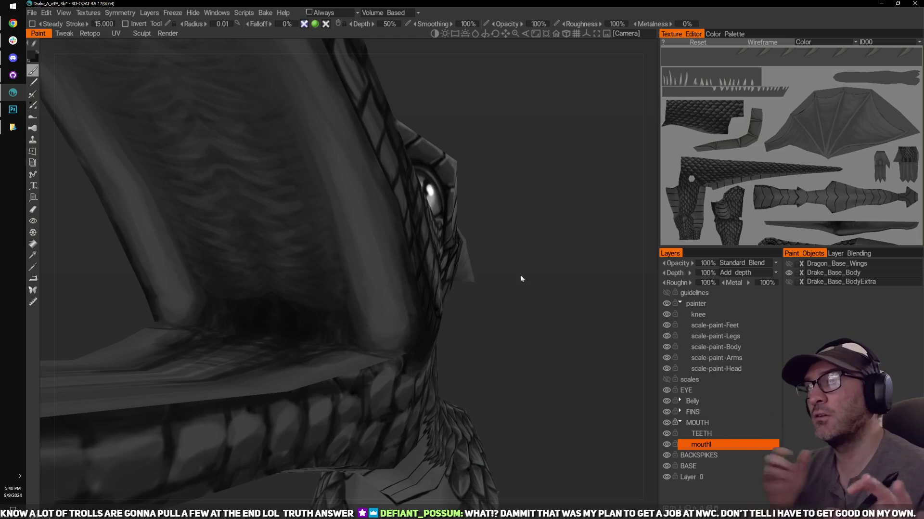
pyautogui.moveTo(547, 238); pyautogui.dragTo(533, 260)
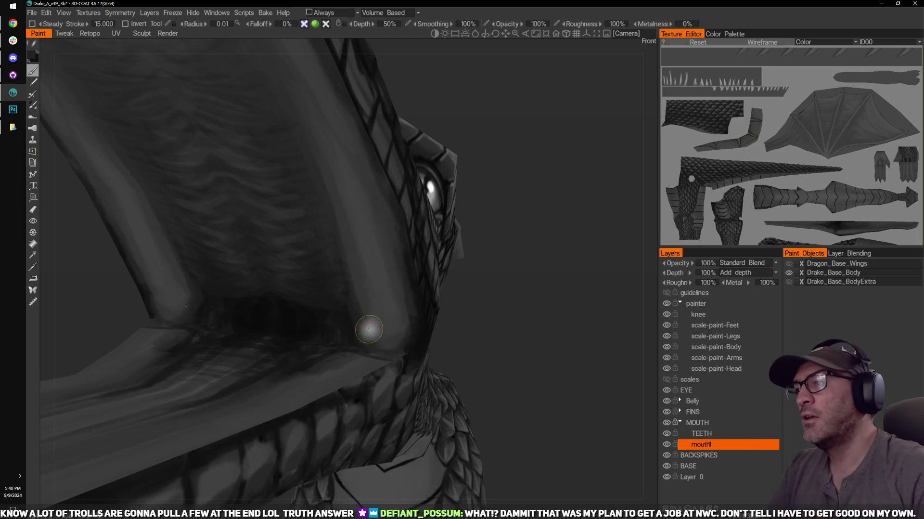
pyautogui.moveTo(483, 291)
pyautogui.mouseDown()
pyautogui.moveTo(491, 310)
pyautogui.moveTo(501, 305)
pyautogui.moveTo(462, 301)
pyautogui.mouseUp()
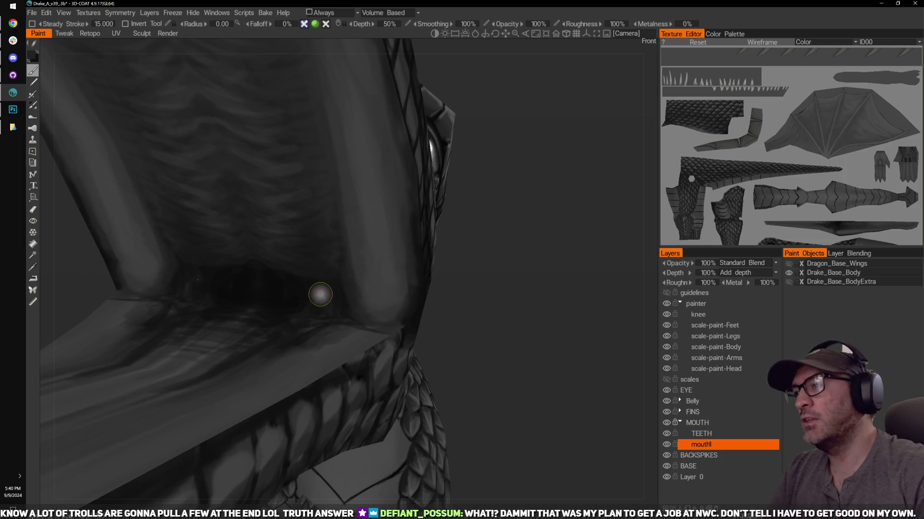
# Step: Darken the crease around the upper gum's rear end and along its inner edge beside the throat
pyautogui.press('v')
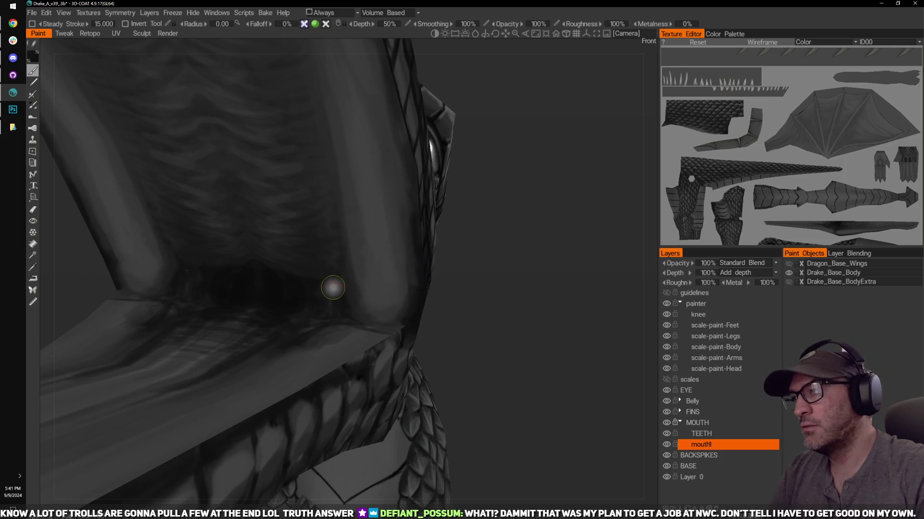
pyautogui.moveTo(421, 310); pyautogui.dragTo(435, 307)
pyautogui.moveTo(357, 308); pyautogui.dragTo(361, 316)
pyautogui.moveTo(345, 275); pyautogui.dragTo(350, 301)
pyautogui.moveTo(440, 298); pyautogui.dragTo(435, 308)
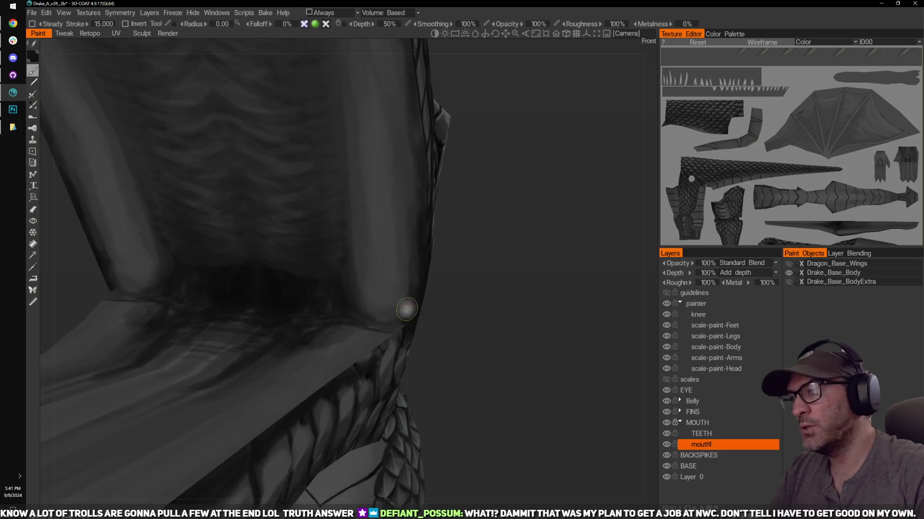
pyautogui.moveTo(372, 316); pyautogui.dragTo(395, 319)
pyautogui.moveTo(461, 300); pyautogui.dragTo(467, 320)
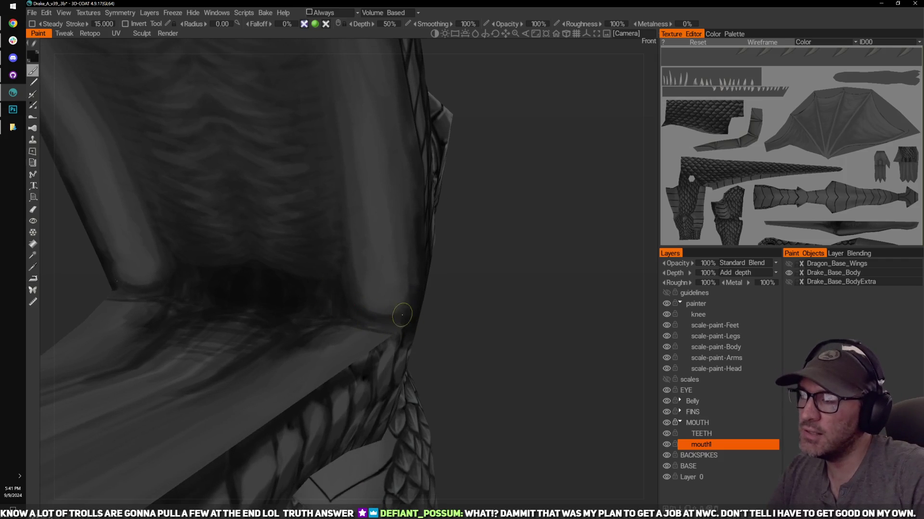
pyautogui.moveTo(355, 301); pyautogui.dragTo(385, 319)
pyautogui.moveTo(460, 291)
pyautogui.mouseDown()
pyautogui.moveTo(482, 330)
pyautogui.moveTo(474, 344)
pyautogui.mouseUp()
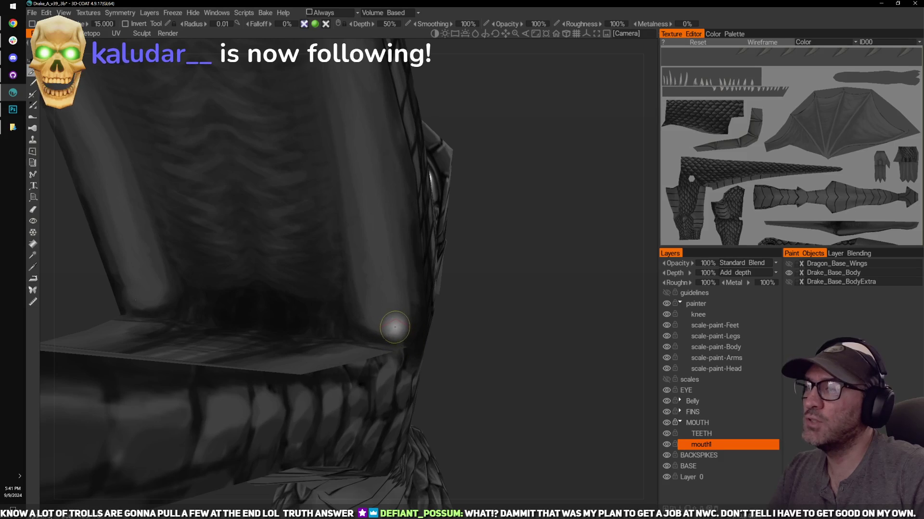
pyautogui.moveTo(385, 322)
pyautogui.keyDown('alt'); pyautogui.mouseDown()
pyautogui.moveTo(406, 329)
pyautogui.moveTo(387, 321)
pyautogui.mouseUp(); pyautogui.keyUp('alt')
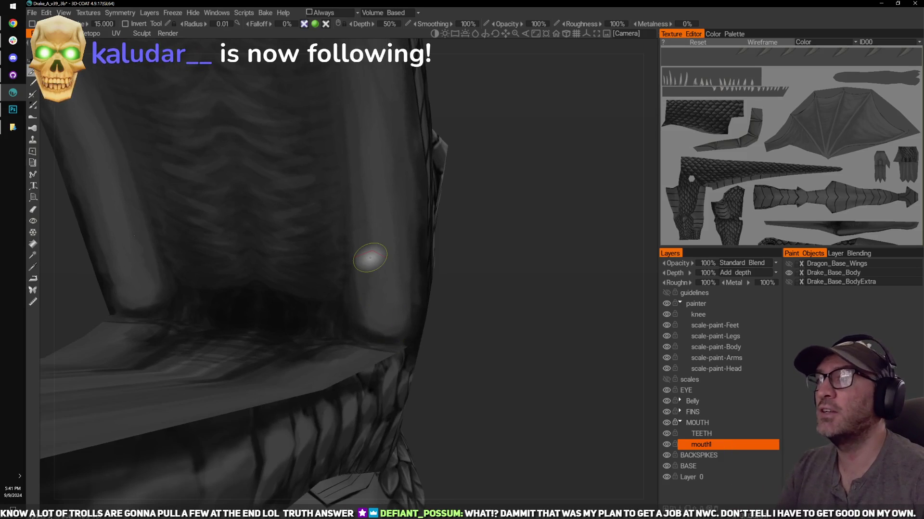
# Step: Blend the shading along both upper gums from the mouth's corner towards the snout and into the palate
pyautogui.moveTo(525, 301)
pyautogui.mouseDown()
pyautogui.moveTo(480, 329)
pyautogui.moveTo(475, 311)
pyautogui.moveTo(430, 300)
pyautogui.moveTo(475, 301)
pyautogui.moveTo(486, 321)
pyautogui.moveTo(404, 240)
pyautogui.mouseUp()
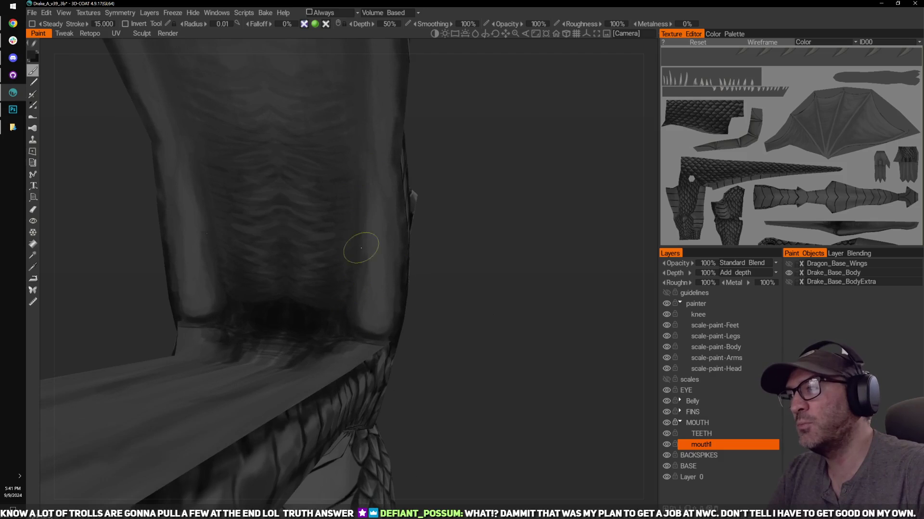
pyautogui.moveTo(458, 256); pyautogui.dragTo(429, 226)
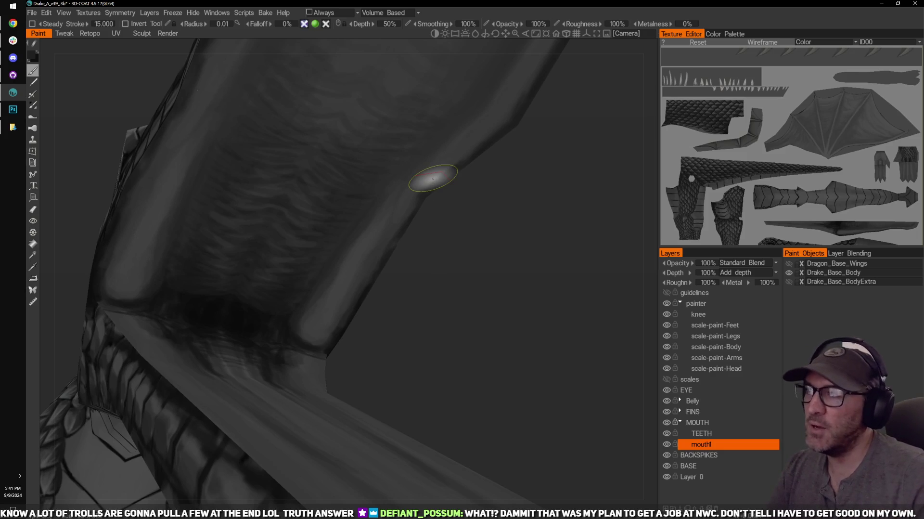
pyautogui.moveTo(388, 296)
pyautogui.mouseDown()
pyautogui.moveTo(407, 231)
pyautogui.moveTo(435, 288)
pyautogui.moveTo(339, 312)
pyautogui.moveTo(447, 320)
pyautogui.moveTo(439, 305)
pyautogui.moveTo(440, 319)
pyautogui.moveTo(429, 316)
pyautogui.moveTo(431, 255)
pyautogui.moveTo(390, 293)
pyautogui.mouseUp()
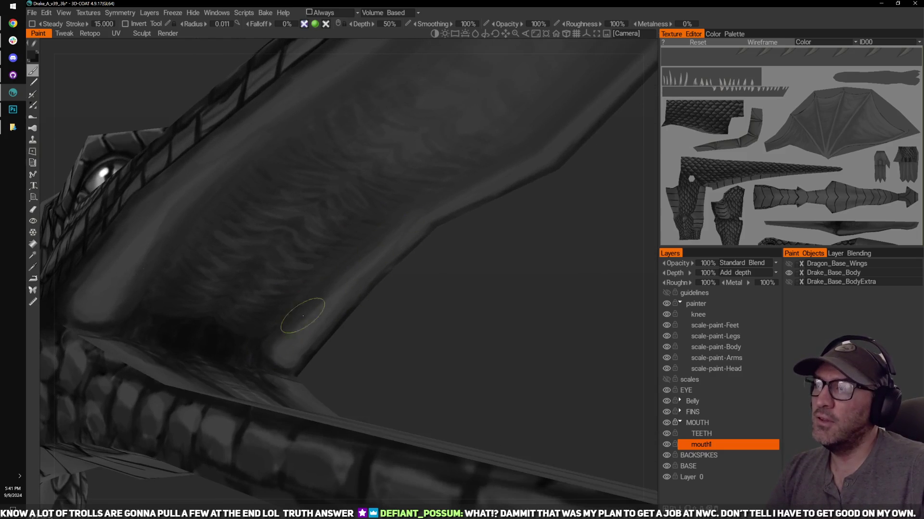
pyautogui.moveTo(378, 325)
pyautogui.mouseDown()
pyautogui.moveTo(419, 337)
pyautogui.moveTo(299, 350)
pyautogui.mouseUp()
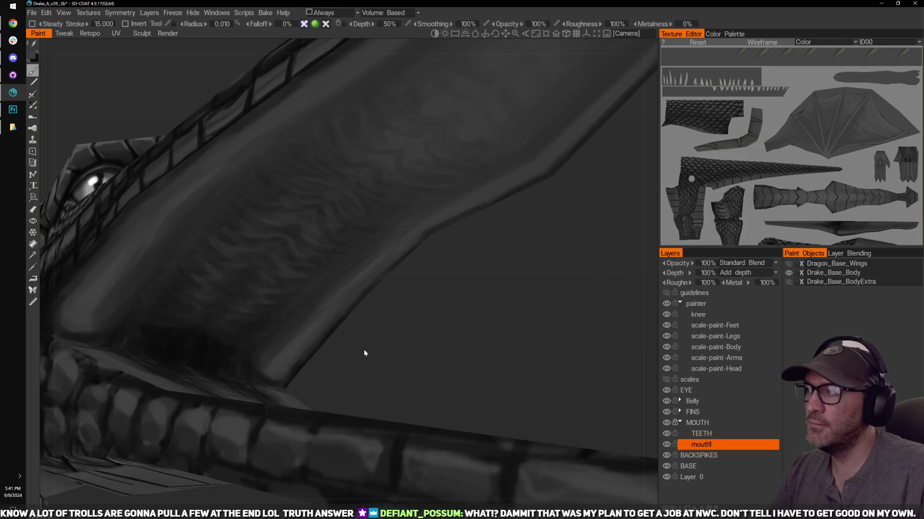
pyautogui.moveTo(364, 348); pyautogui.dragTo(319, 318)
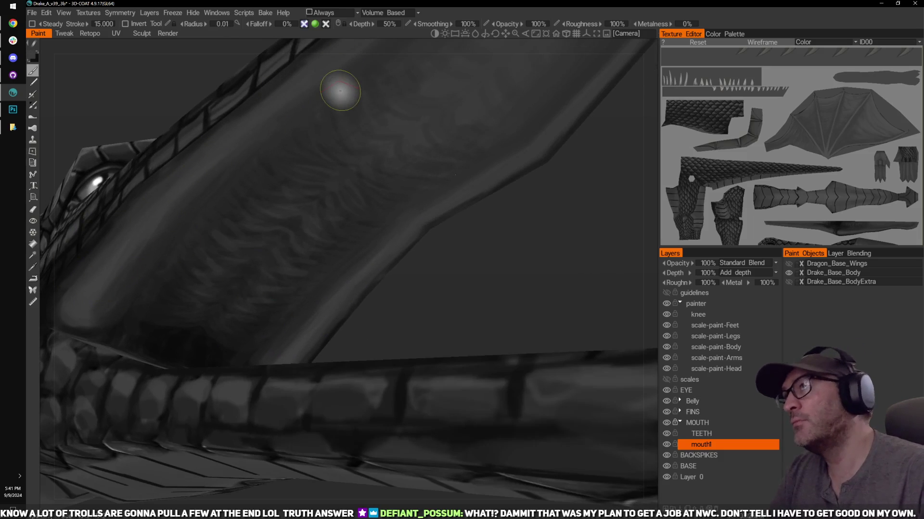
pyautogui.moveTo(540, 292)
pyautogui.mouseDown()
pyautogui.moveTo(527, 290)
pyautogui.moveTo(512, 250)
pyautogui.mouseUp()
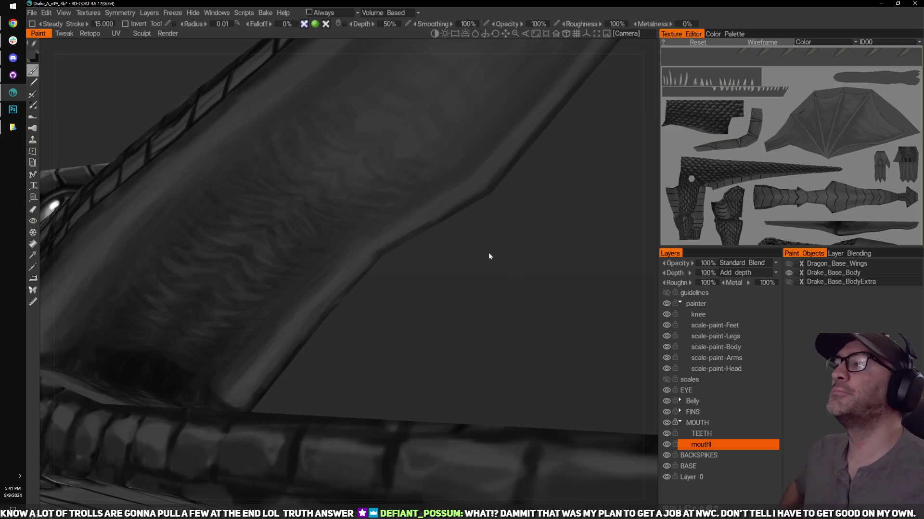
pyautogui.moveTo(442, 314); pyautogui.dragTo(437, 214)
# Step: Paint fine light streaks fanning inward from the gums along the edges of the whole palate
pyautogui.scroll(-5, 397, 309)
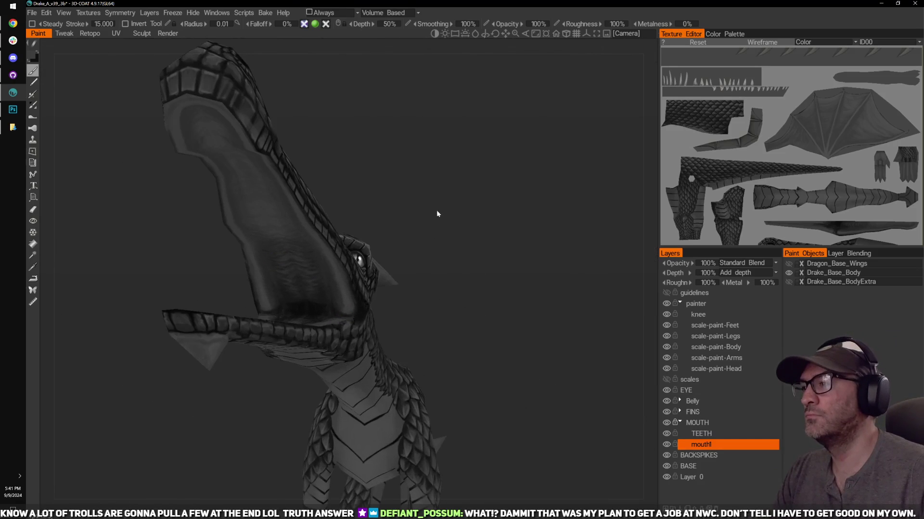
pyautogui.moveTo(437, 214); pyautogui.dragTo(449, 137, button='right')
pyautogui.moveTo(448, 138); pyautogui.dragTo(516, 174)
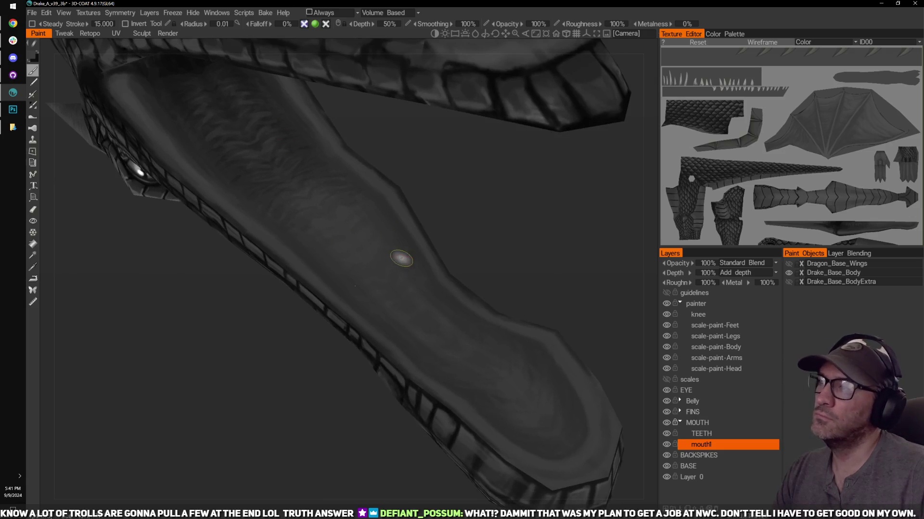
pyautogui.moveTo(362, 266)
pyautogui.keyDown('alt'); pyautogui.mouseDown()
pyautogui.moveTo(508, 246)
pyautogui.moveTo(501, 206)
pyautogui.moveTo(478, 223)
pyautogui.mouseUp(); pyautogui.keyUp('alt')
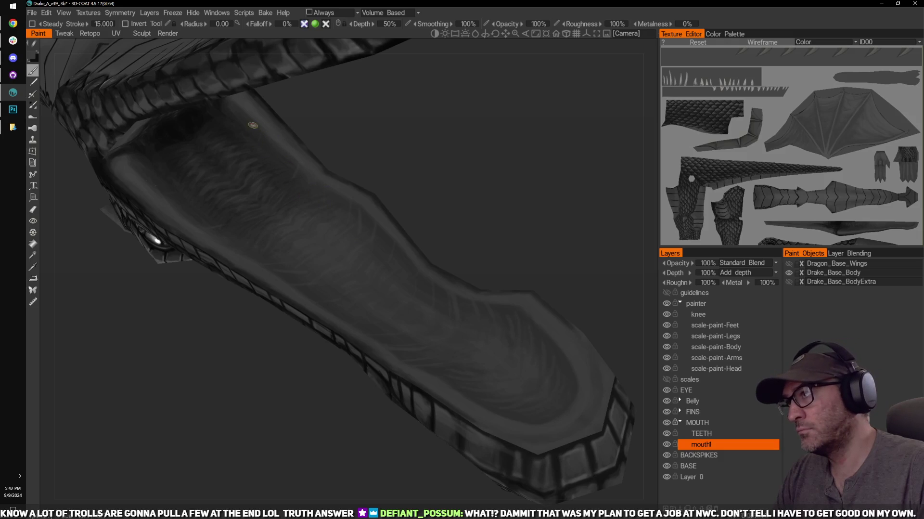
# Step: Add a row of short light cross strokes on the inner side of the upper gums near the throat
pyautogui.moveTo(428, 140); pyautogui.dragTo(421, 165)
pyautogui.moveTo(421, 164); pyautogui.dragTo(418, 131, button='right')
pyautogui.moveTo(417, 132); pyautogui.dragTo(411, 143, button='middle')
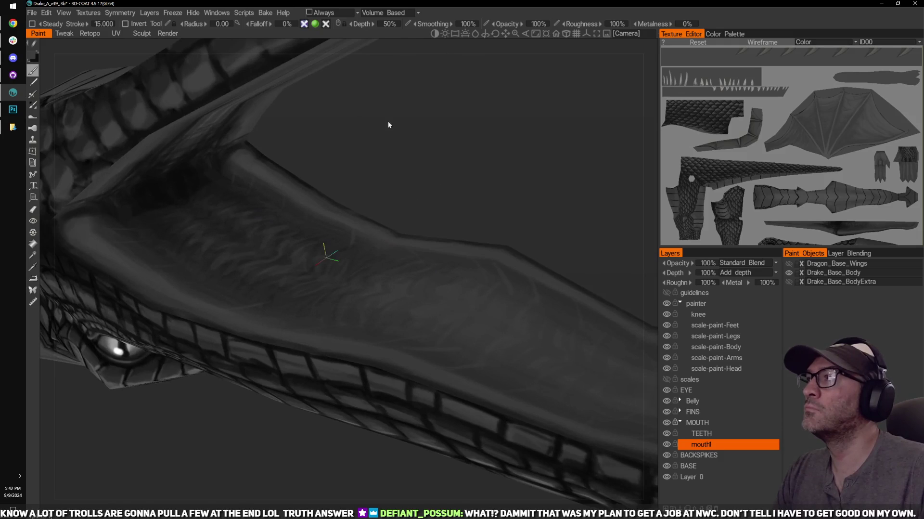
pyautogui.moveTo(389, 122); pyautogui.dragTo(405, 114, button='right')
pyautogui.moveTo(405, 114); pyautogui.dragTo(421, 128, button='middle')
pyautogui.moveTo(421, 128); pyautogui.dragTo(419, 139)
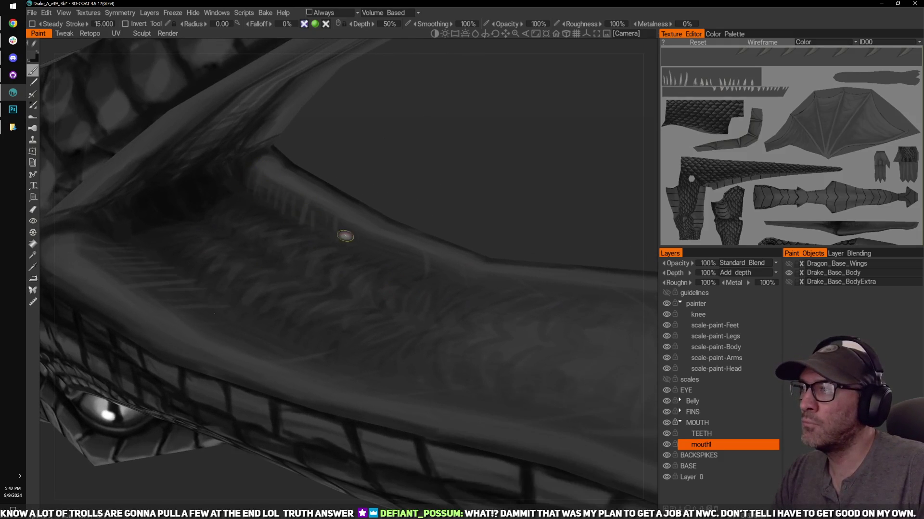
pyautogui.moveTo(423, 185); pyautogui.dragTo(446, 151)
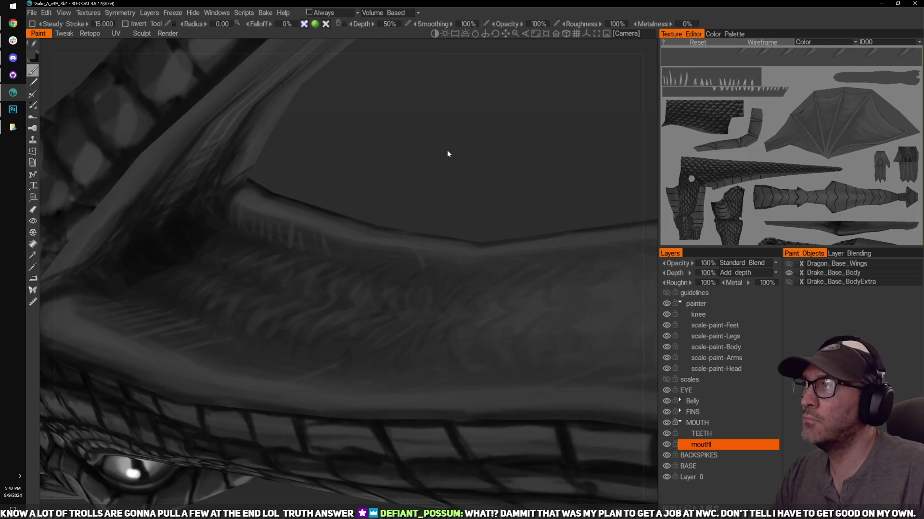
# Step: Extend the gum cross strokes slightly forward and brighten the rearmost palate ridges beside the throat with fine curved strokes
pyautogui.moveTo(447, 151); pyautogui.dragTo(438, 156, button='right')
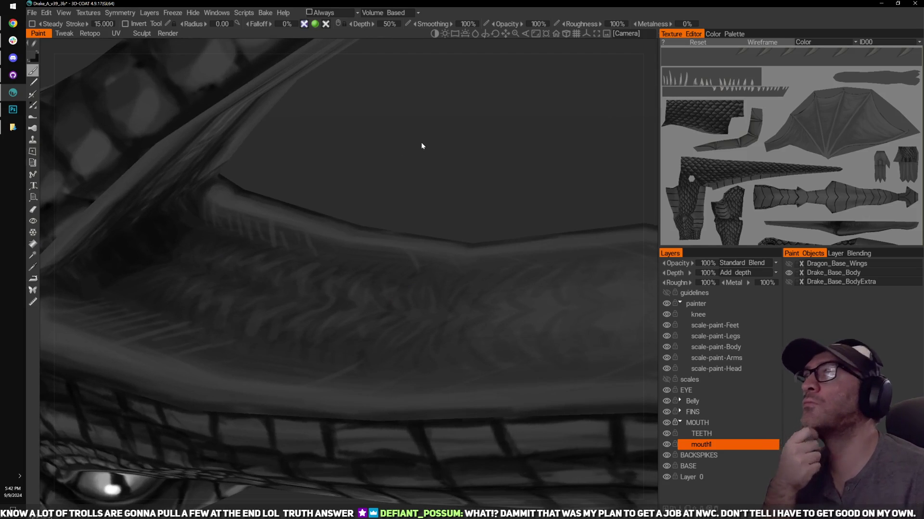
pyautogui.moveTo(390, 161)
pyautogui.mouseDown()
pyautogui.moveTo(416, 143)
pyautogui.moveTo(376, 193)
pyautogui.mouseUp()
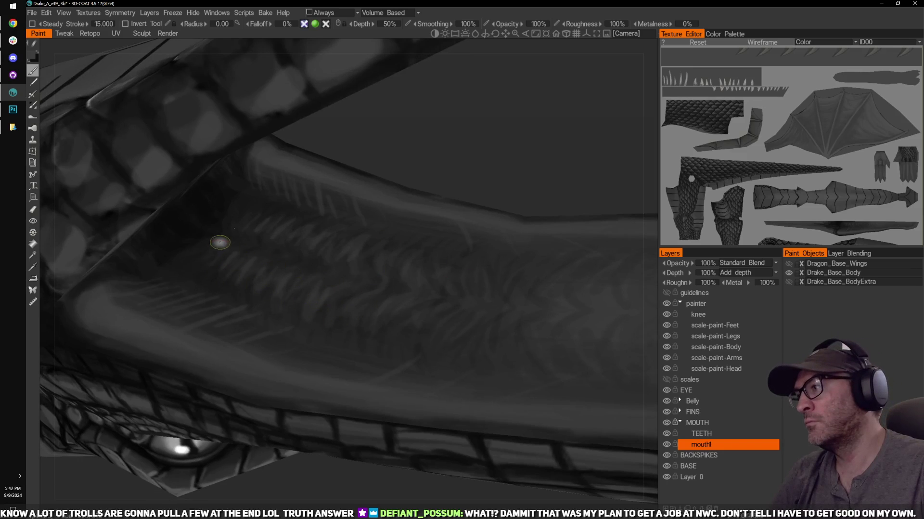
pyautogui.moveTo(195, 253)
pyautogui.mouseDown()
pyautogui.moveTo(186, 269)
pyautogui.moveTo(197, 286)
pyautogui.mouseUp()
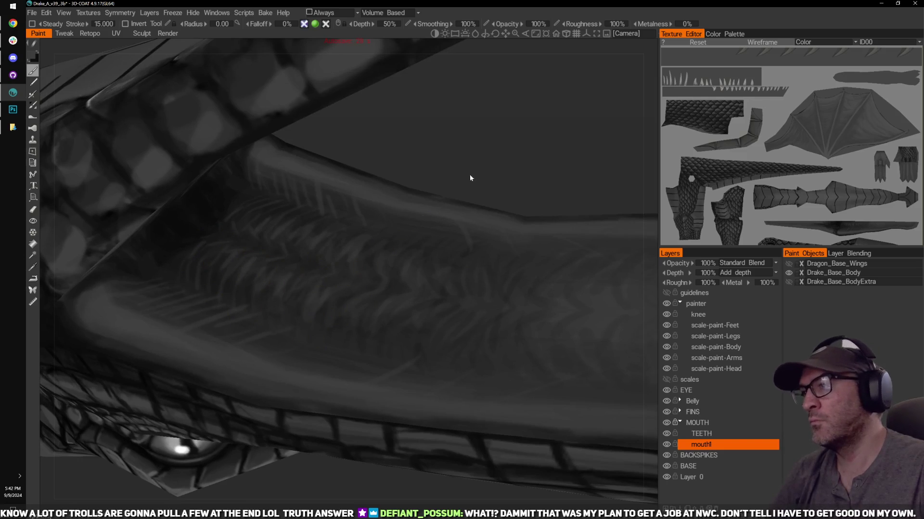
# Step: Continue the fine cross strokes along the gums' inner edges from the rear of the palate towards its middle
pyautogui.moveTo(469, 174)
pyautogui.mouseDown(button='right')
pyautogui.moveTo(478, 136)
pyautogui.moveTo(471, 154)
pyautogui.mouseUp(button='right')
pyautogui.moveTo(578, 194); pyautogui.dragTo(497, 195)
pyautogui.moveTo(497, 197); pyautogui.dragTo(438, 149, button='right')
pyautogui.scroll(5, 434, 145)
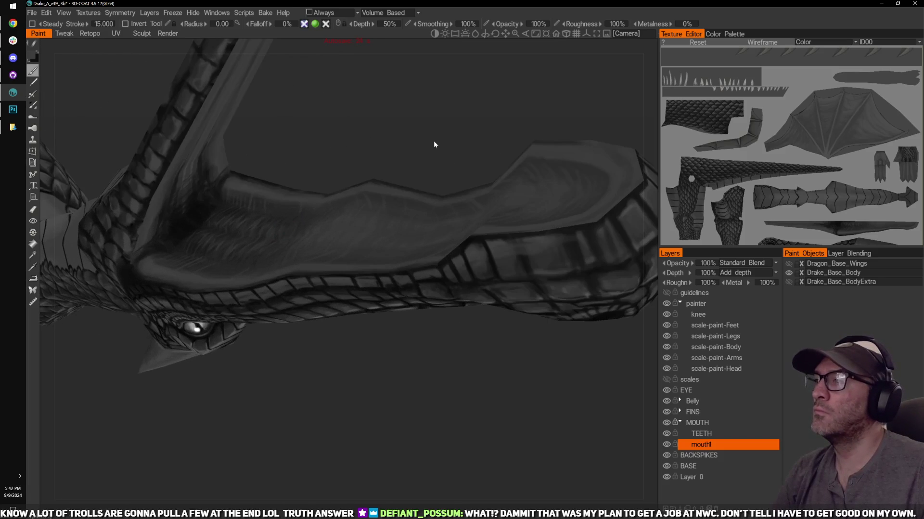
pyautogui.moveTo(431, 109); pyautogui.dragTo(419, 135, button='right')
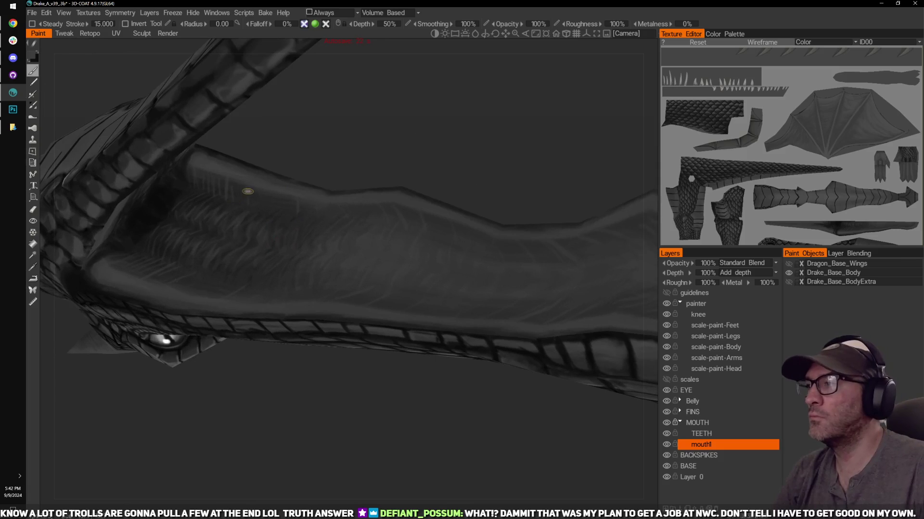
pyautogui.moveTo(371, 177); pyautogui.dragTo(367, 163, button='right')
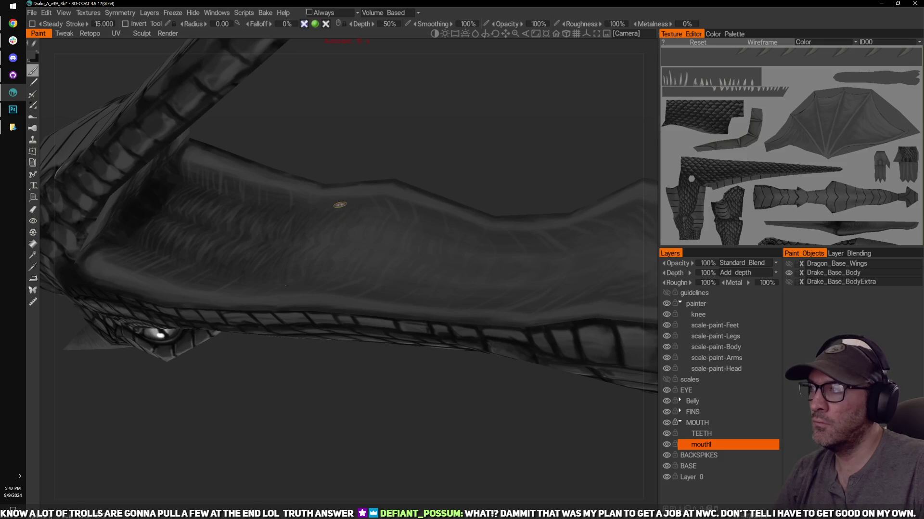
pyautogui.moveTo(374, 209); pyautogui.dragTo(430, 169, button='right')
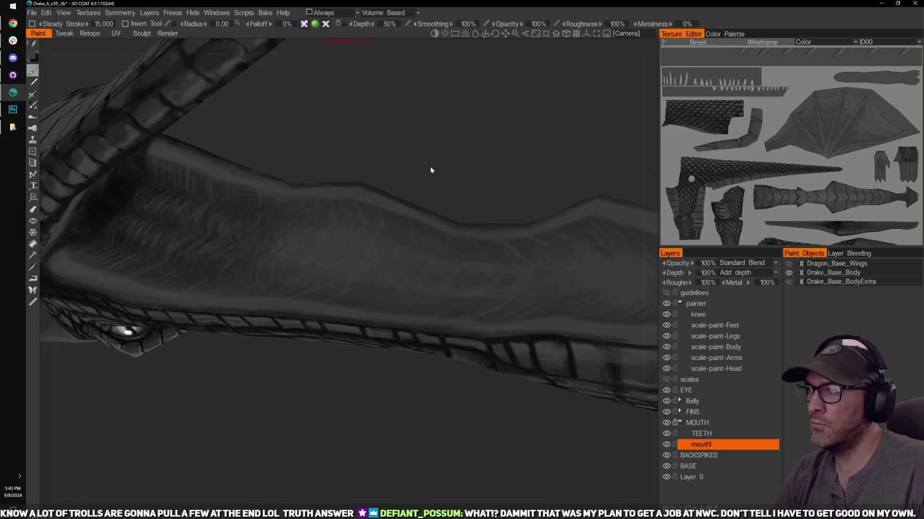
# Step: Add fine light streaks across the middle of the palate, between the inner edges of the gums
pyautogui.moveTo(429, 287); pyautogui.dragTo(386, 259, button='right')
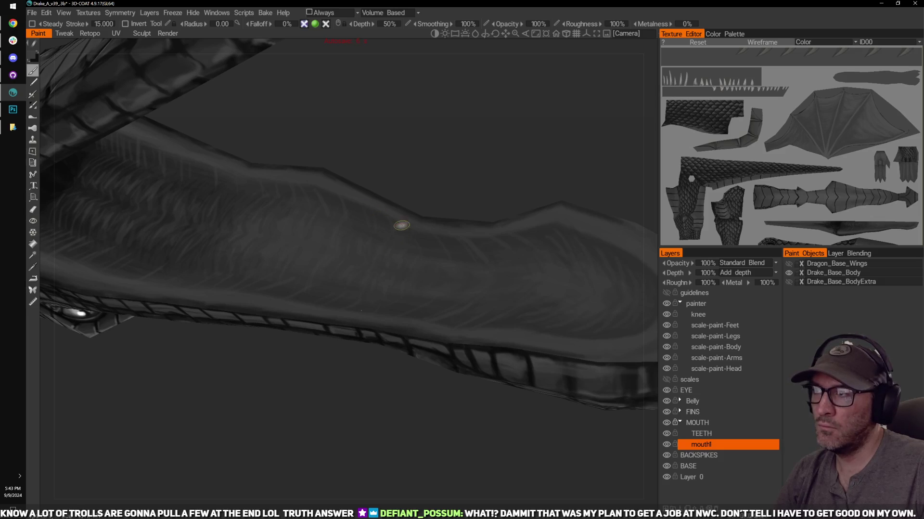
pyautogui.moveTo(466, 282); pyautogui.dragTo(439, 277, button='middle')
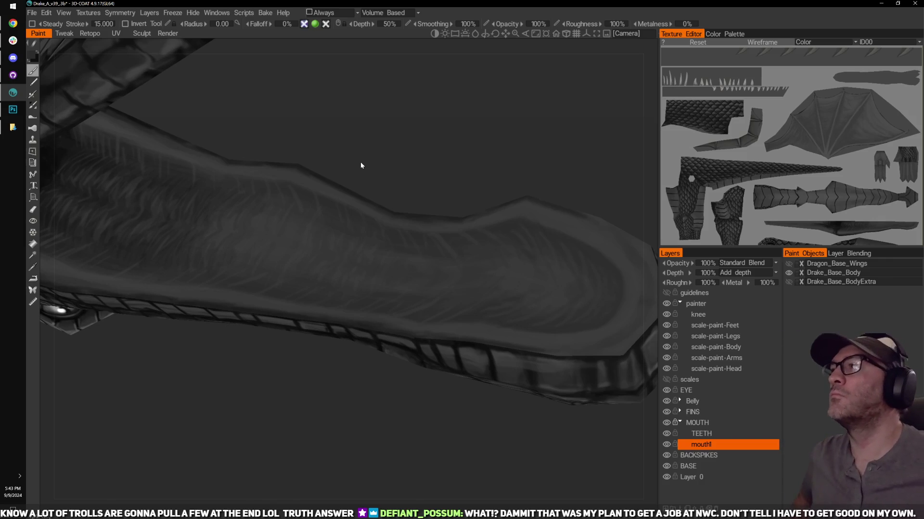
pyautogui.moveTo(369, 139); pyautogui.dragTo(387, 139)
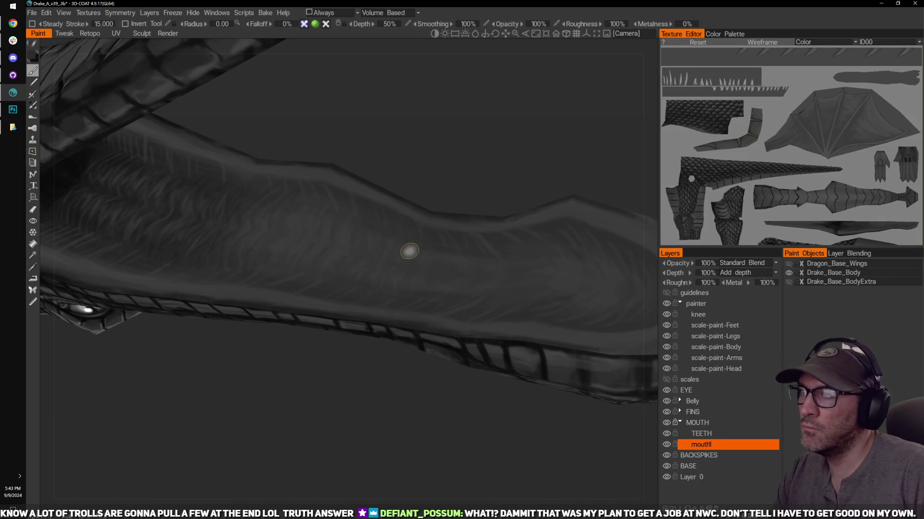
pyautogui.moveTo(427, 218); pyautogui.dragTo(411, 213, button='middle')
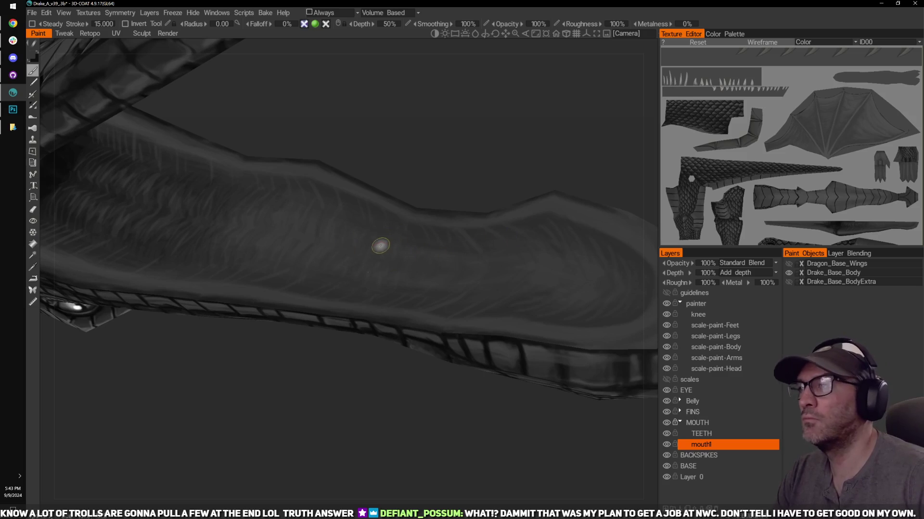
pyautogui.press(']')
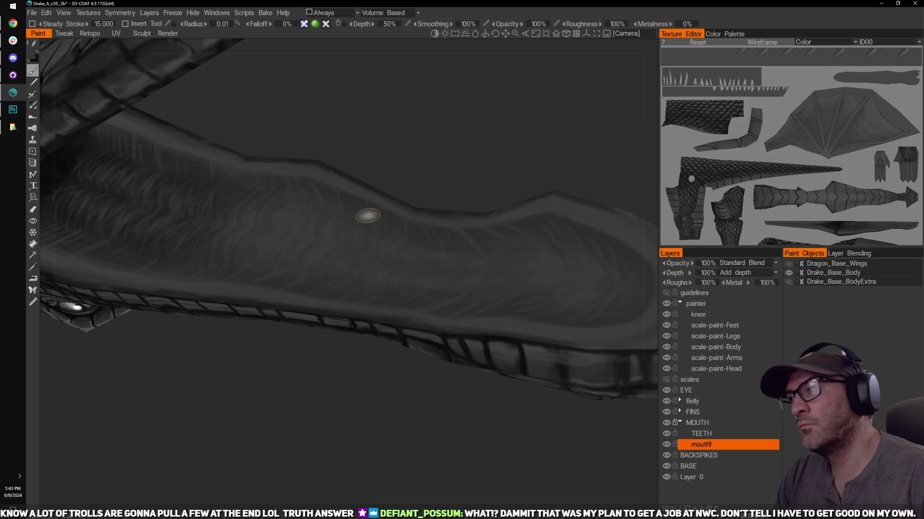
# Step: Refine the shading of the gums at the rear corner of the mouth, where the upper and lower jaws meet
pyautogui.moveTo(480, 167); pyautogui.dragTo(499, 146, button='right')
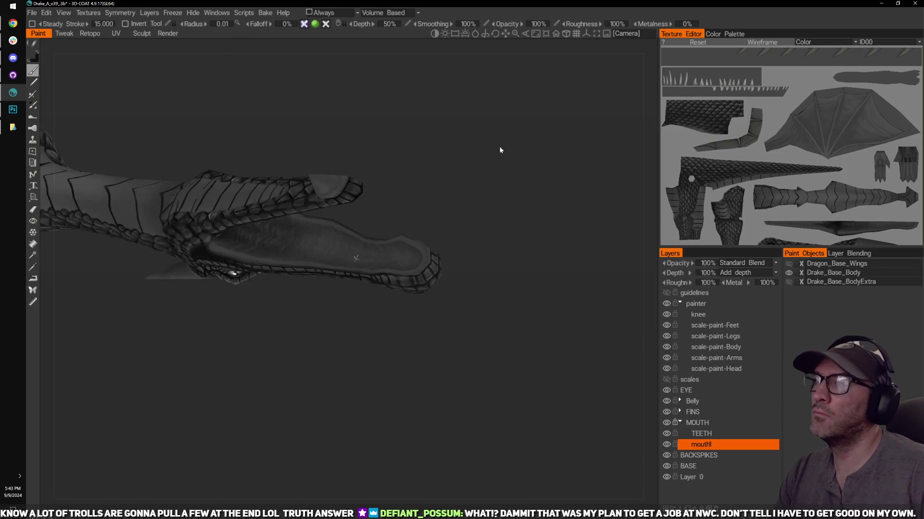
pyautogui.moveTo(499, 146); pyautogui.dragTo(459, 273)
pyautogui.moveTo(460, 273); pyautogui.dragTo(450, 249, button='right')
pyautogui.moveTo(450, 251); pyautogui.dragTo(409, 226)
pyautogui.moveTo(408, 226); pyautogui.dragTo(428, 155, button='right')
pyautogui.press('KP_1')
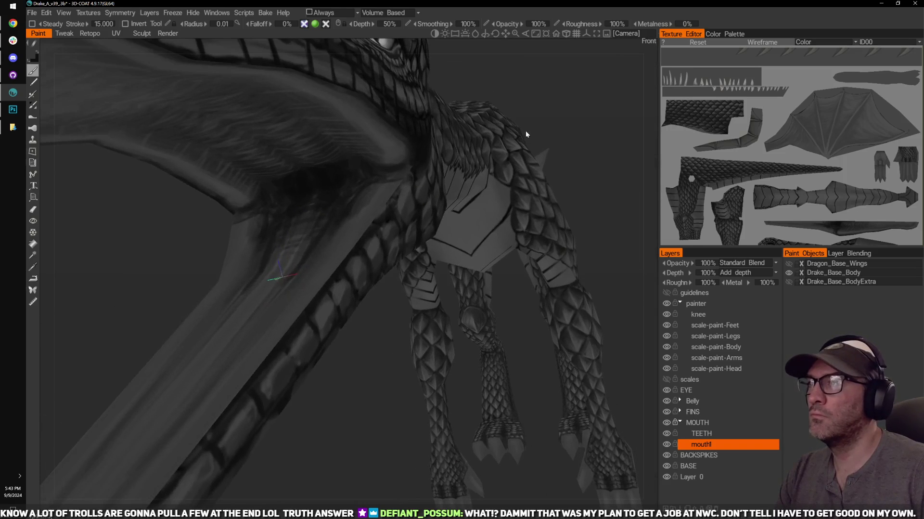
pyautogui.moveTo(526, 134); pyautogui.dragTo(375, 194)
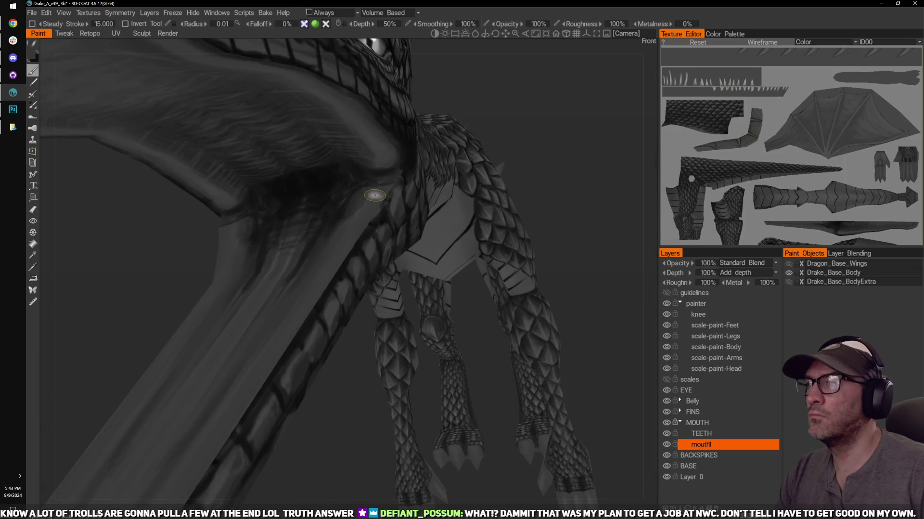
pyautogui.moveTo(521, 83); pyautogui.dragTo(502, 116)
pyautogui.keyDown('alt'); pyautogui.moveTo(355, 186); pyautogui.dragTo(412, 161); pyautogui.keyUp('alt')
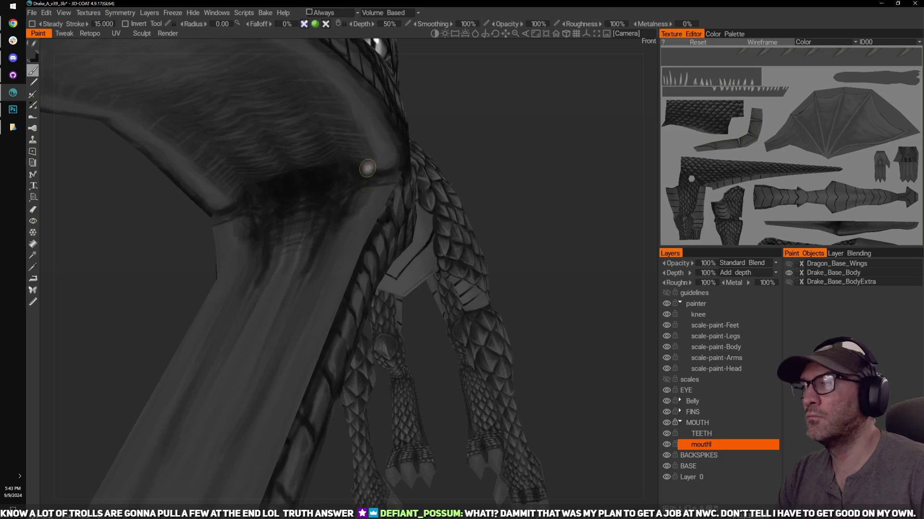
pyautogui.moveTo(529, 118); pyautogui.dragTo(503, 77)
pyautogui.moveTo(503, 78); pyautogui.dragTo(542, 84, button='right')
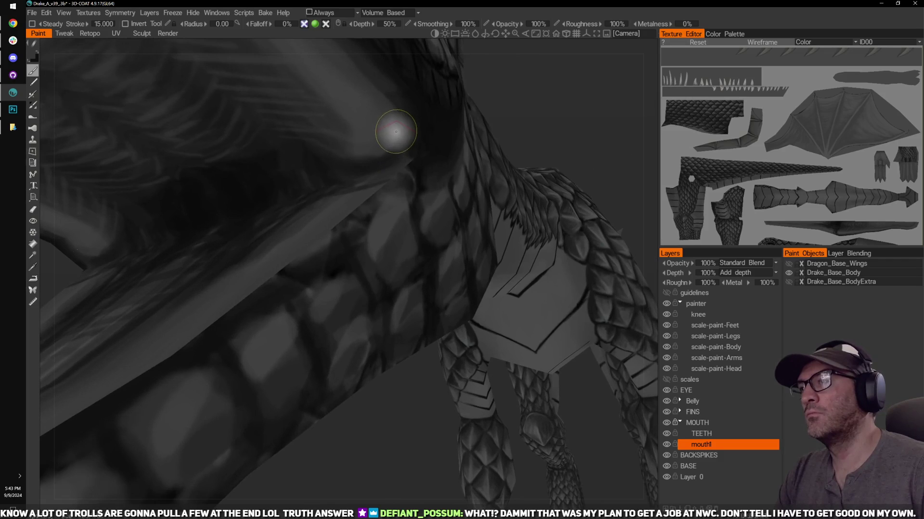
pyautogui.moveTo(537, 85); pyautogui.dragTo(553, 105)
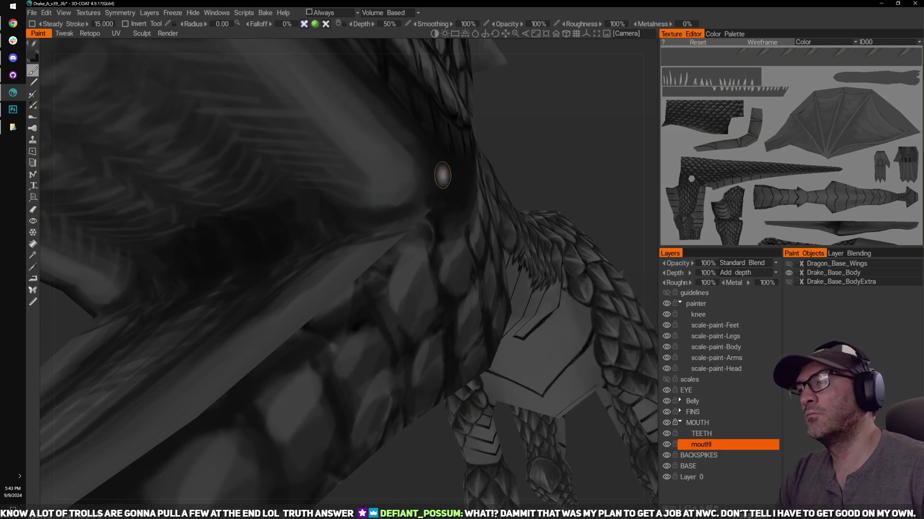
pyautogui.moveTo(500, 164); pyautogui.dragTo(518, 157)
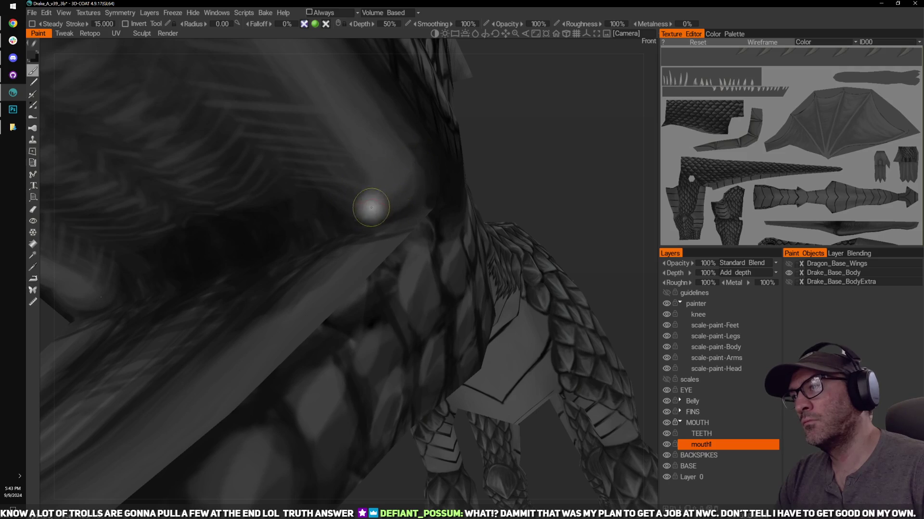
pyautogui.moveTo(488, 187)
pyautogui.mouseDown(button='middle')
pyautogui.moveTo(536, 177)
pyautogui.moveTo(547, 153)
pyautogui.moveTo(458, 185)
pyautogui.mouseUp(button='middle')
pyautogui.keyDown('alt'); pyautogui.moveTo(438, 331); pyautogui.dragTo(449, 386); pyautogui.keyUp('alt')
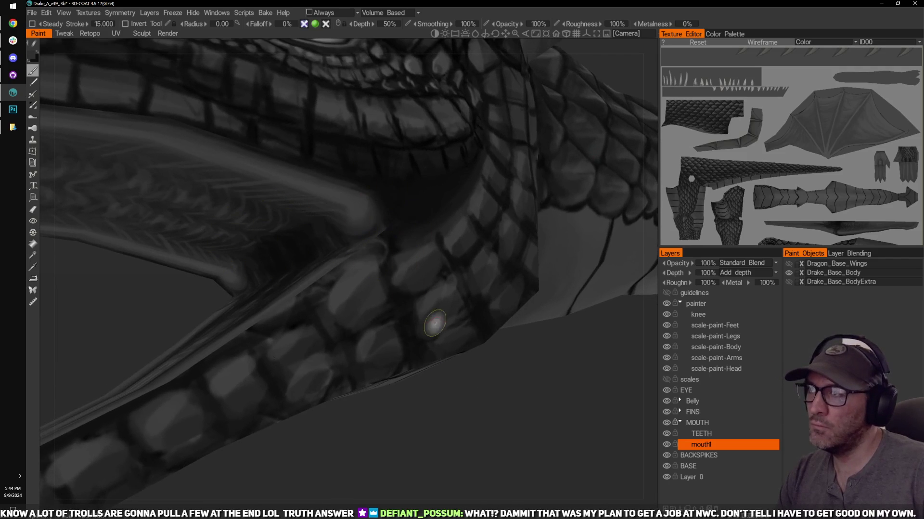
# Step: Paint curved cross strokes over the rear of the lower jaw's floor, just in front of the throat
pyautogui.scroll(-5, 458, 407)
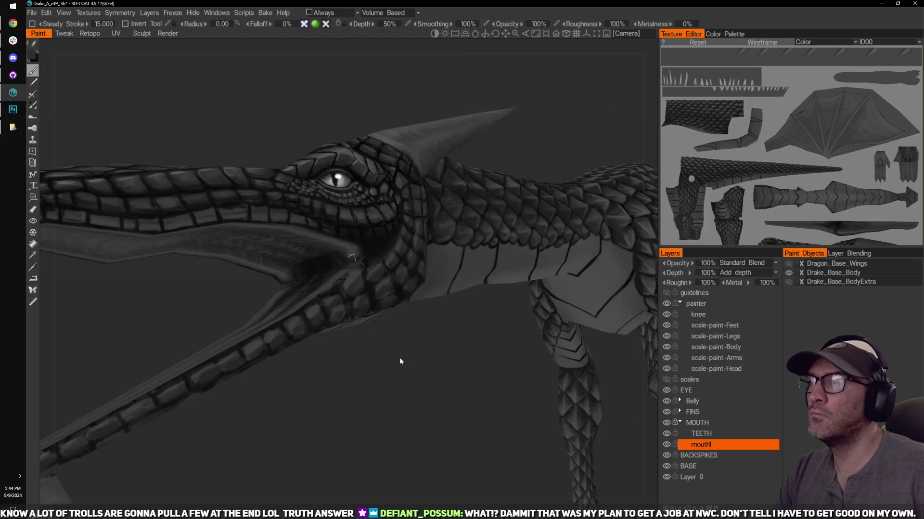
pyautogui.moveTo(399, 360); pyautogui.dragTo(465, 354, button='middle')
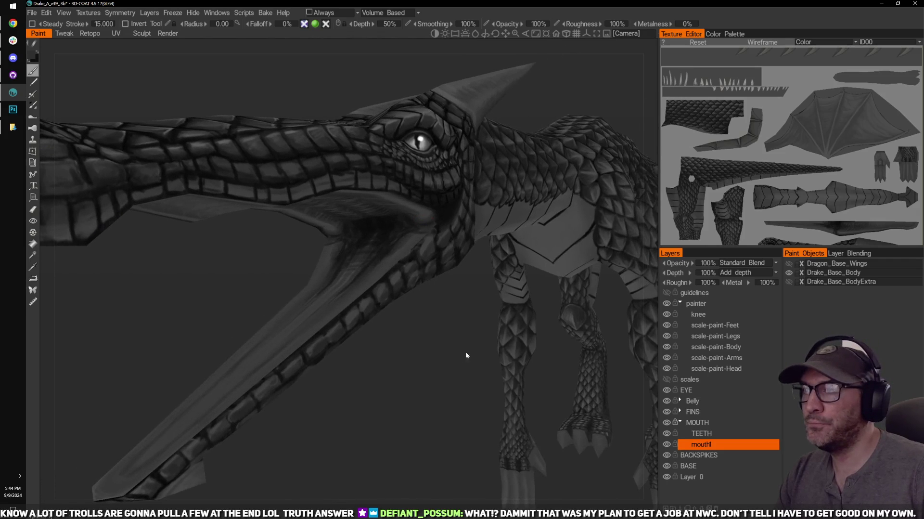
pyautogui.moveTo(407, 368)
pyautogui.mouseDown(button='middle')
pyautogui.moveTo(399, 344)
pyautogui.moveTo(429, 349)
pyautogui.moveTo(411, 368)
pyautogui.mouseUp(button='middle')
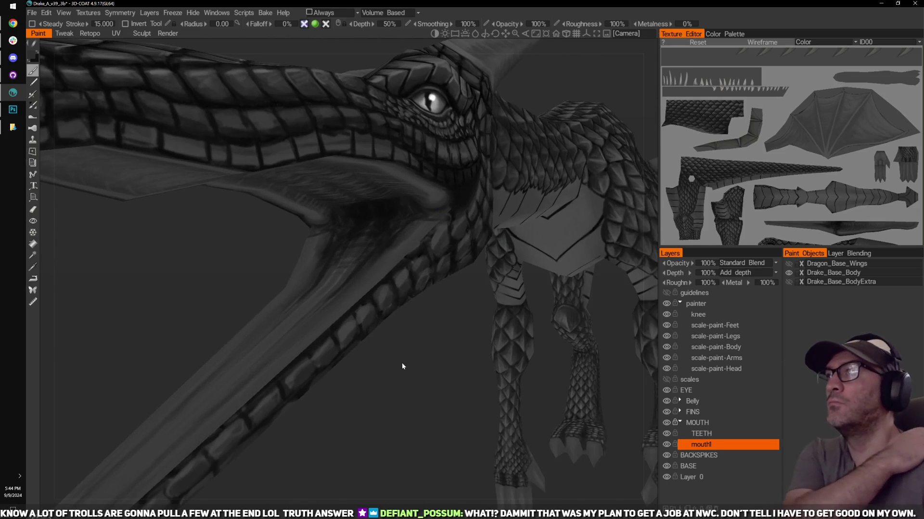
pyautogui.moveTo(392, 388); pyautogui.dragTo(388, 304, button='middle')
pyautogui.moveTo(590, 103); pyautogui.dragTo(417, 114, button='middle')
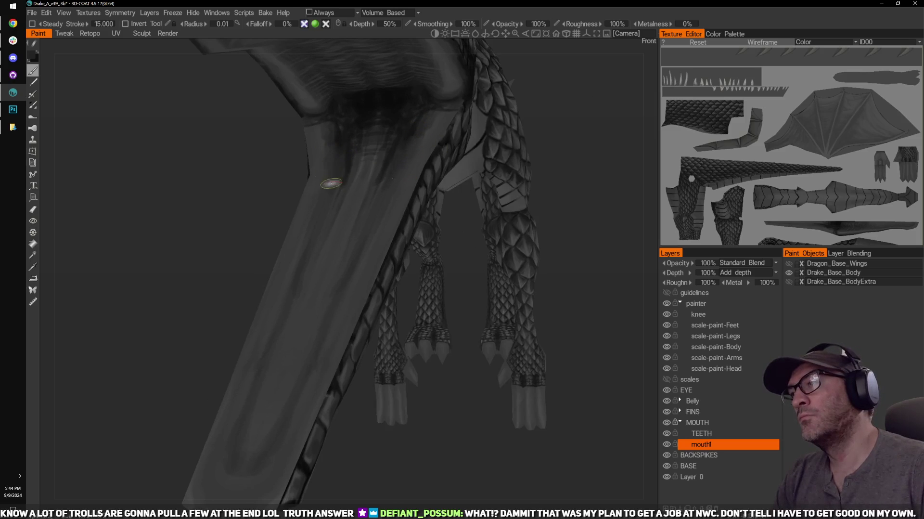
pyautogui.moveTo(180, 272); pyautogui.dragTo(221, 233, button='middle')
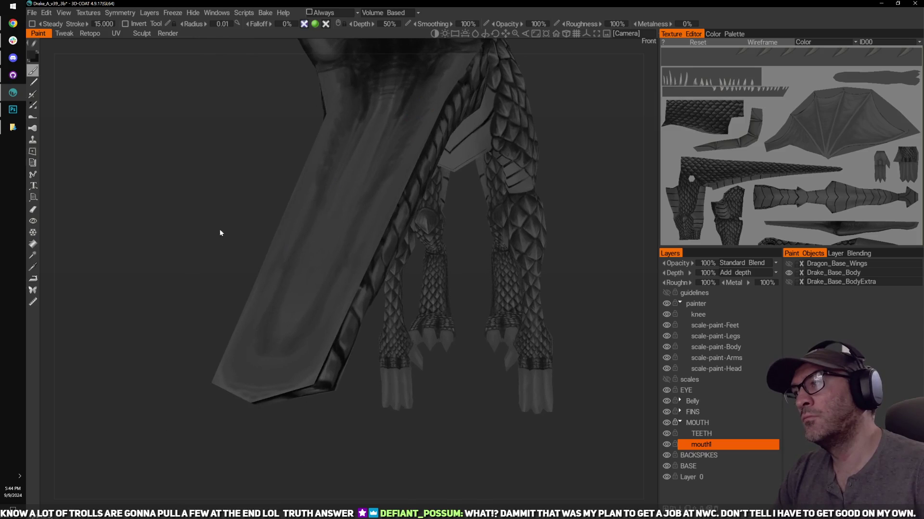
pyautogui.moveTo(295, 237)
pyautogui.mouseDown()
pyautogui.moveTo(254, 352)
pyautogui.moveTo(278, 357)
pyautogui.moveTo(299, 333)
pyautogui.moveTo(289, 334)
pyautogui.moveTo(301, 323)
pyautogui.moveTo(287, 313)
pyautogui.mouseUp()
pyautogui.moveTo(331, 438); pyautogui.dragTo(463, 143)
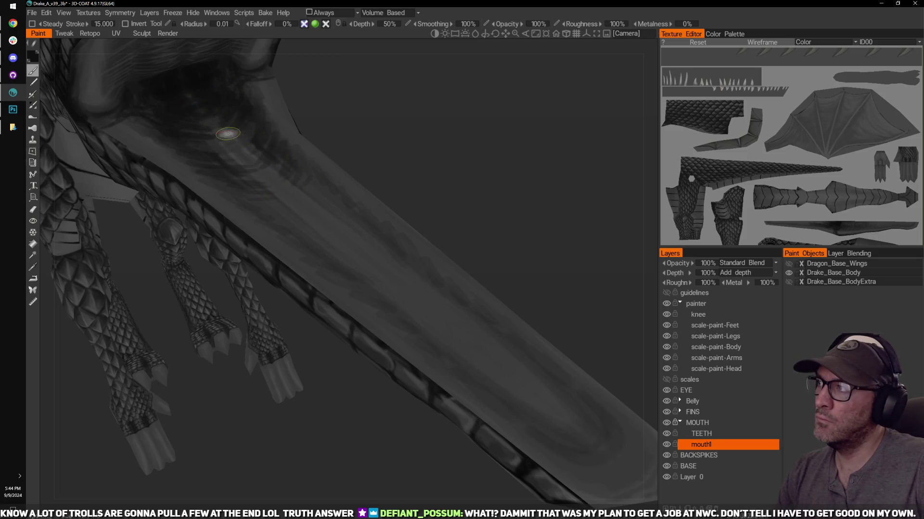
pyautogui.moveTo(234, 102)
pyautogui.mouseDown()
pyautogui.moveTo(216, 131)
pyautogui.moveTo(275, 153)
pyautogui.moveTo(268, 149)
pyautogui.mouseUp()
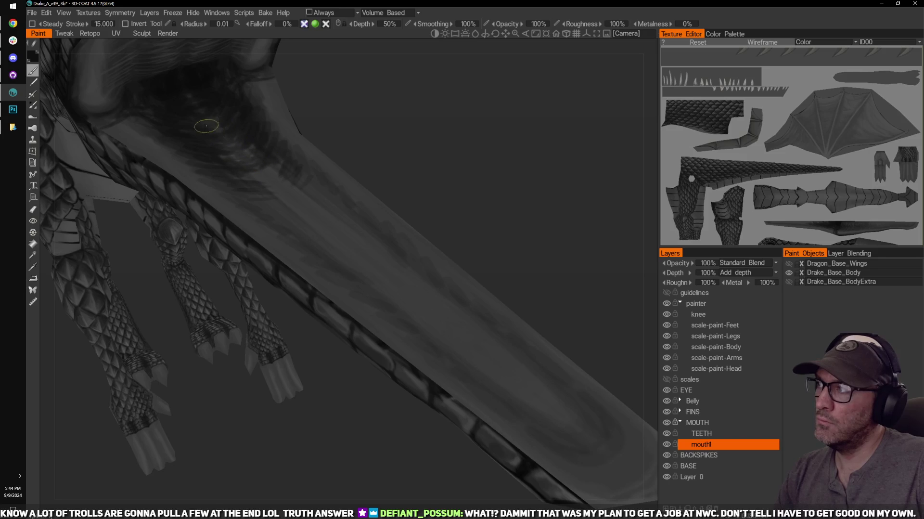
# Step: Darken the throat opening and add short dark cross strokes along the side of the rear mouth floor
pyautogui.moveTo(234, 104)
pyautogui.mouseDown(button='middle')
pyautogui.moveTo(374, 124)
pyautogui.moveTo(392, 101)
pyautogui.moveTo(434, 175)
pyautogui.moveTo(403, 178)
pyautogui.moveTo(399, 163)
pyautogui.moveTo(224, 168)
pyautogui.mouseUp(button='middle')
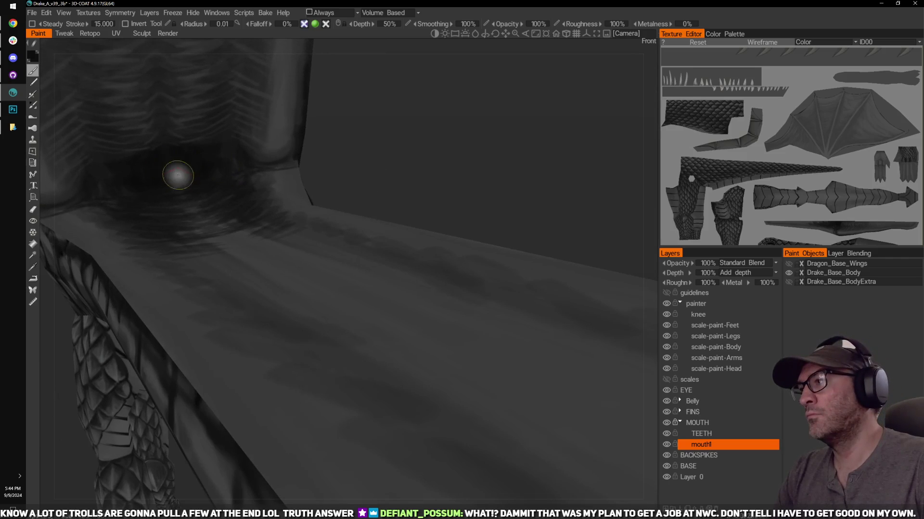
pyautogui.moveTo(188, 172)
pyautogui.mouseDown()
pyautogui.moveTo(206, 154)
pyautogui.moveTo(225, 194)
pyautogui.mouseUp()
pyautogui.moveTo(373, 141); pyautogui.dragTo(400, 164)
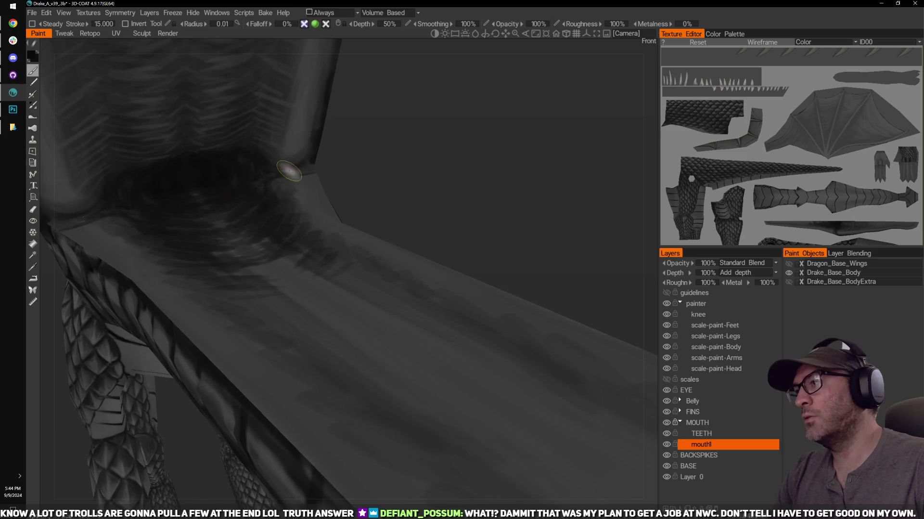
pyautogui.moveTo(354, 116); pyautogui.dragTo(392, 164)
pyautogui.moveTo(392, 167); pyautogui.dragTo(406, 175, button='middle')
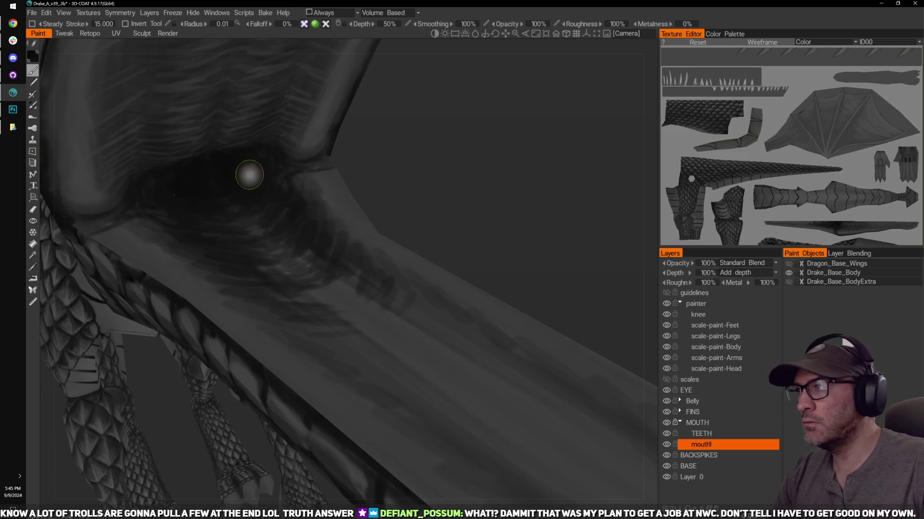
# Step: Darken the rearmost palate ridges and the throat with broad soft strokes, using a brush radius of about 0.02
pyautogui.moveTo(269, 173)
pyautogui.mouseDown(button='middle')
pyautogui.moveTo(402, 161)
pyautogui.moveTo(396, 171)
pyautogui.moveTo(282, 189)
pyautogui.mouseUp(button='middle')
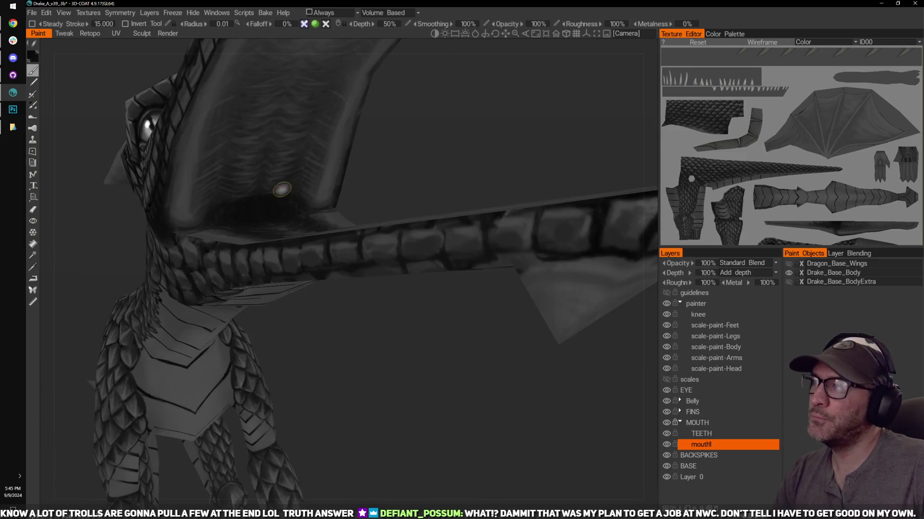
pyautogui.moveTo(282, 189)
pyautogui.mouseDown(button='right')
pyautogui.moveTo(266, 204)
pyautogui.moveTo(279, 158)
pyautogui.mouseUp(button='right')
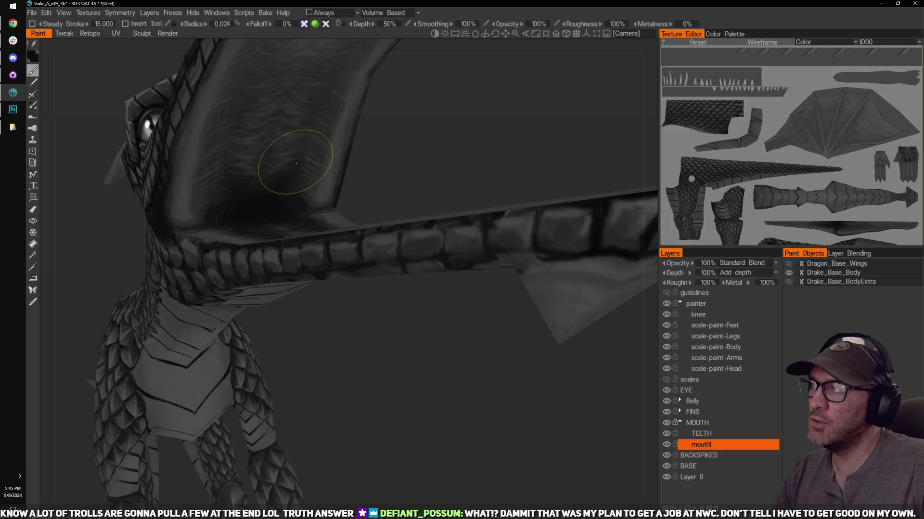
pyautogui.moveTo(296, 163); pyautogui.dragTo(292, 201)
pyautogui.moveTo(324, 156); pyautogui.dragTo(308, 189)
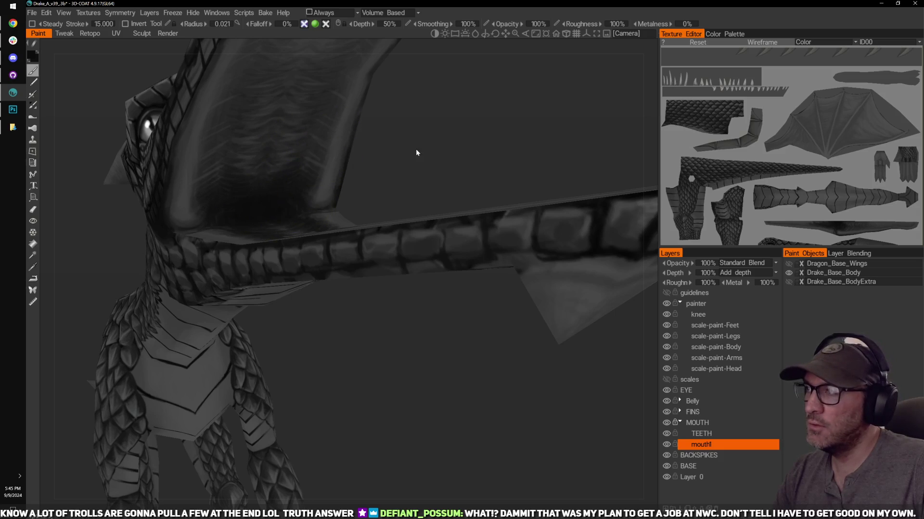
pyautogui.moveTo(416, 152); pyautogui.dragTo(428, 139)
pyautogui.moveTo(317, 206); pyautogui.dragTo(337, 166)
pyautogui.moveTo(395, 153); pyautogui.dragTo(380, 167)
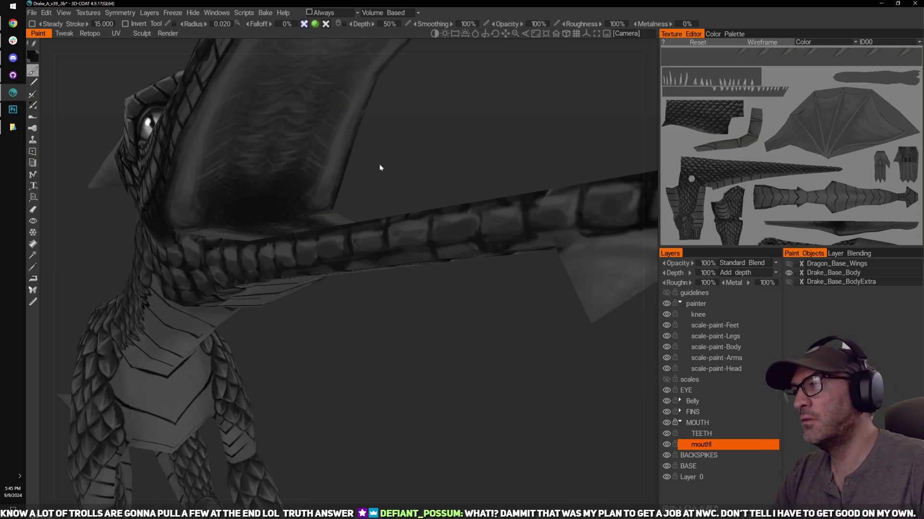
pyautogui.moveTo(325, 183); pyautogui.dragTo(330, 154, button='right')
pyautogui.moveTo(413, 153); pyautogui.dragTo(435, 172)
# Step: Shade the lower jaw's floor with soft strokes from the throat to the tip, blending the dark grooves along its length
pyautogui.moveTo(434, 172); pyautogui.dragTo(409, 176, button='middle')
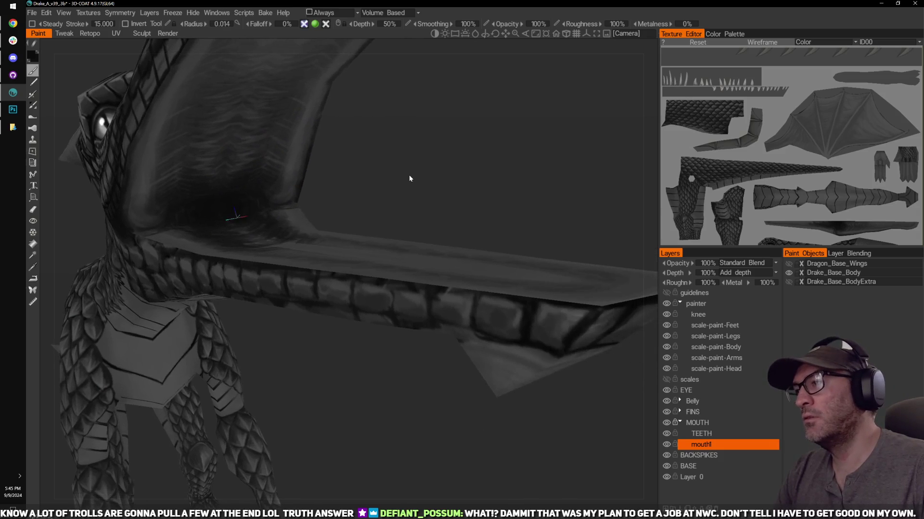
pyautogui.moveTo(410, 175); pyautogui.dragTo(393, 198)
pyautogui.moveTo(267, 253); pyautogui.dragTo(236, 234, button='right')
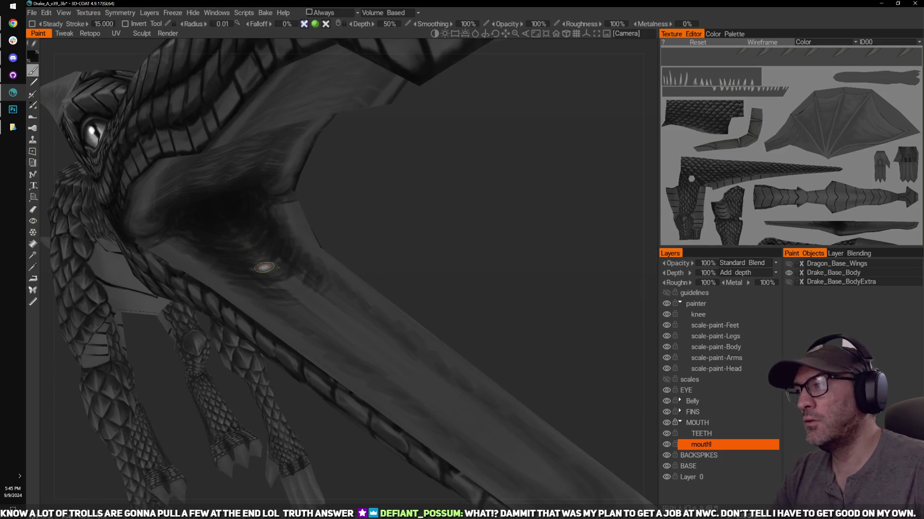
pyautogui.scroll(-3, 481, 257)
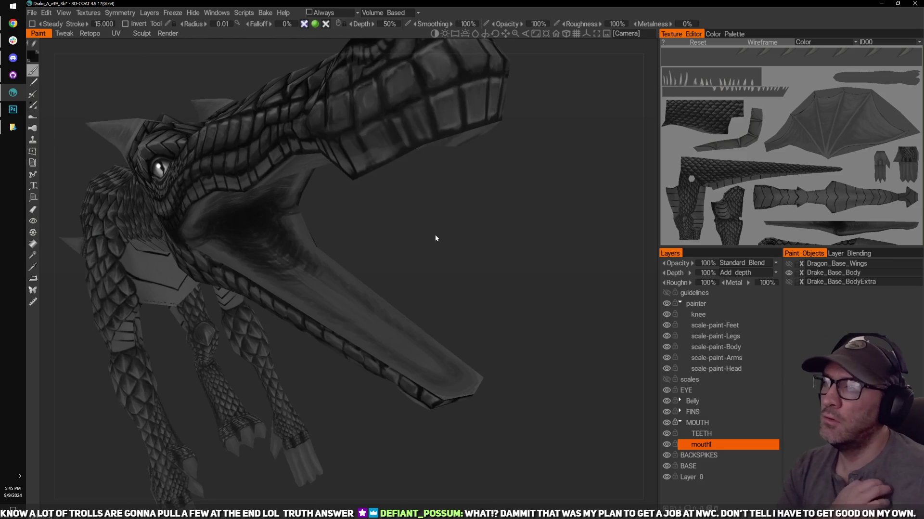
pyautogui.moveTo(435, 238); pyautogui.dragTo(466, 264, button='middle')
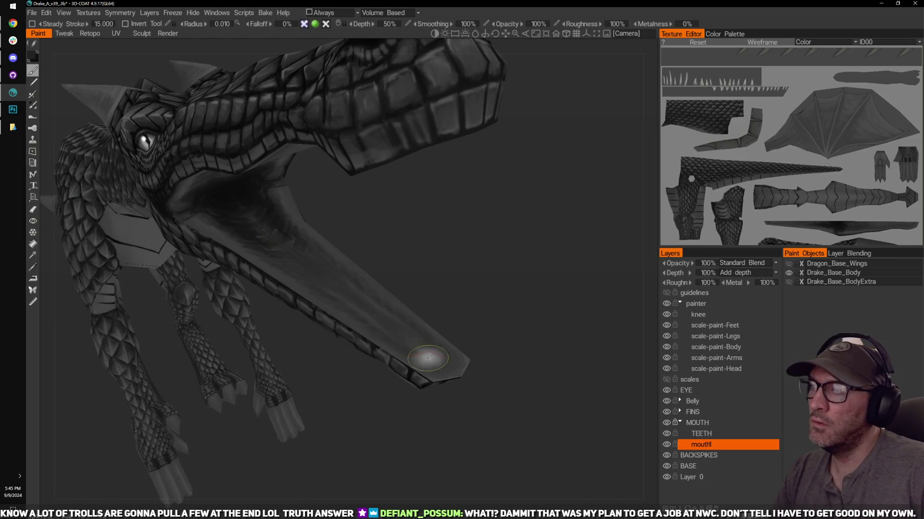
pyautogui.moveTo(387, 331)
pyautogui.keyDown('alt'); pyautogui.mouseDown()
pyautogui.moveTo(492, 302)
pyautogui.moveTo(489, 268)
pyautogui.moveTo(365, 311)
pyautogui.mouseUp(); pyautogui.keyUp('alt')
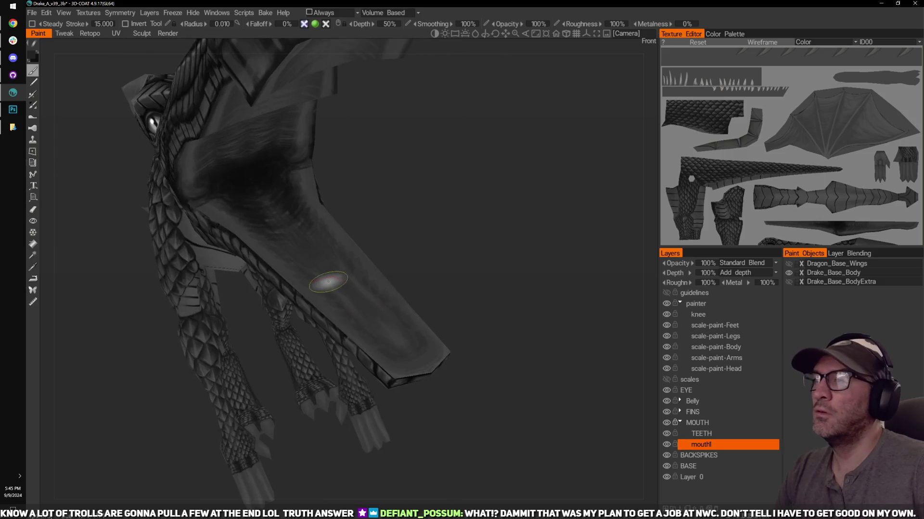
pyautogui.moveTo(431, 260)
pyautogui.keyDown('alt'); pyautogui.mouseDown()
pyautogui.moveTo(466, 247)
pyautogui.moveTo(501, 251)
pyautogui.moveTo(487, 250)
pyautogui.mouseUp(); pyautogui.keyUp('alt')
pyautogui.scroll(3, 466, 248)
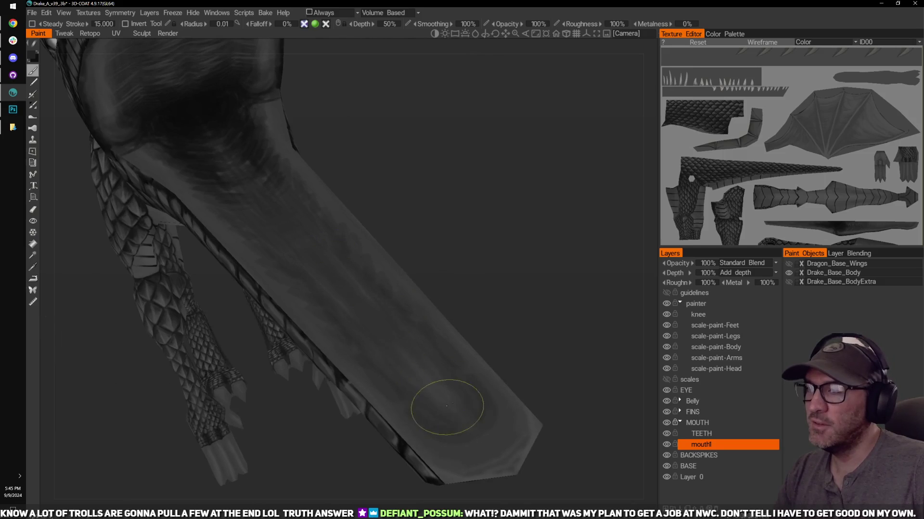
pyautogui.moveTo(515, 331); pyautogui.dragTo(437, 380)
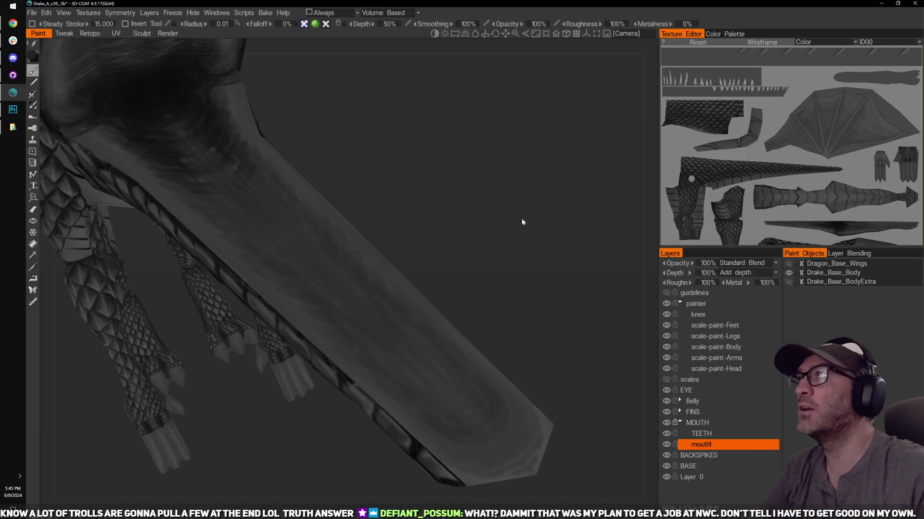
# Step: Send the painted texture layers to Photoshop for editing
pyautogui.moveTo(493, 241); pyautogui.dragTo(433, 196)
pyautogui.click(52, 11)
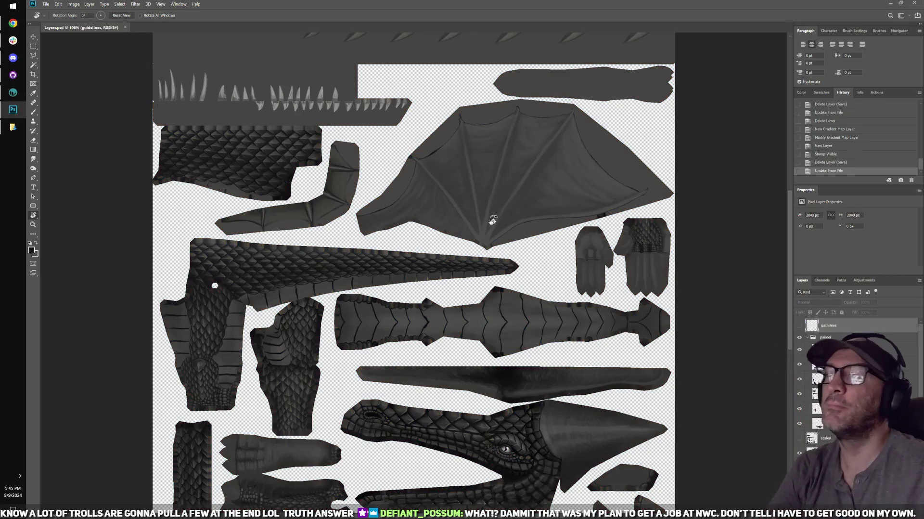
# Step: Select the mouth1 layer for brushing on the long mouth-interior strip above the head texture
pyautogui.keyDown('alt'); pyautogui.scroll(5, 439, 241); pyautogui.keyUp('alt')
pyautogui.moveTo(380, 292); pyautogui.dragTo(486, 156)
pyautogui.moveTo(553, 334); pyautogui.dragTo(236, 206)
pyautogui.keyDown('alt'); pyautogui.scroll(4, 327, 236); pyautogui.keyUp('alt')
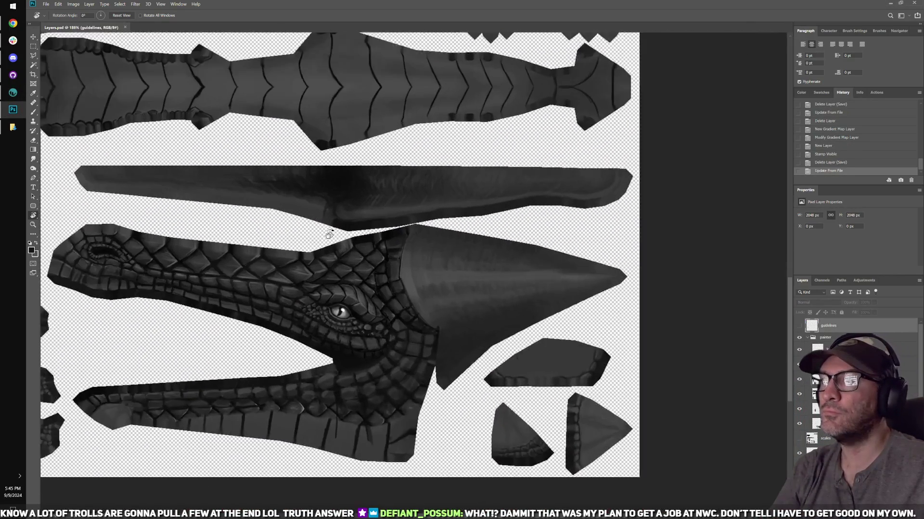
pyautogui.moveTo(308, 200); pyautogui.dragTo(428, 278)
pyautogui.keyDown('alt'); pyautogui.scroll(4, 364, 256); pyautogui.keyUp('alt')
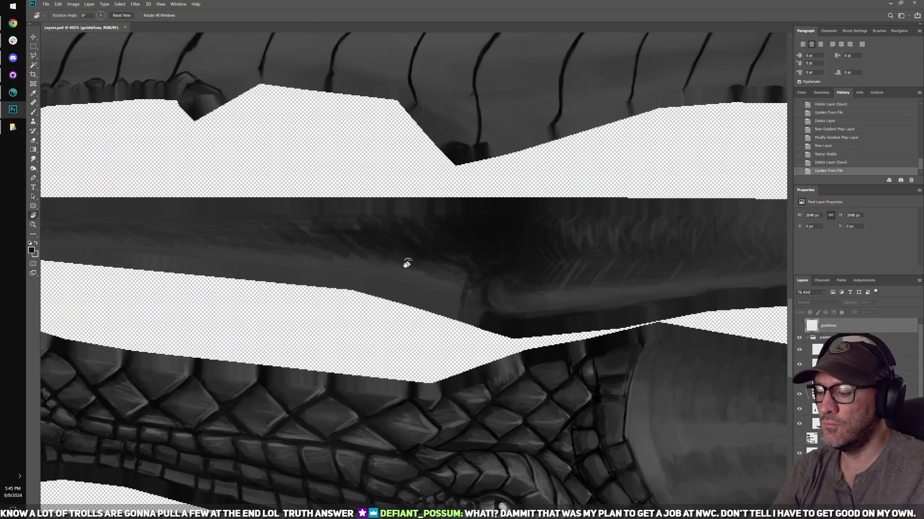
pyautogui.press('b')
pyautogui.keyDown('ctrl'); pyautogui.click(419, 243); pyautogui.keyUp('ctrl')
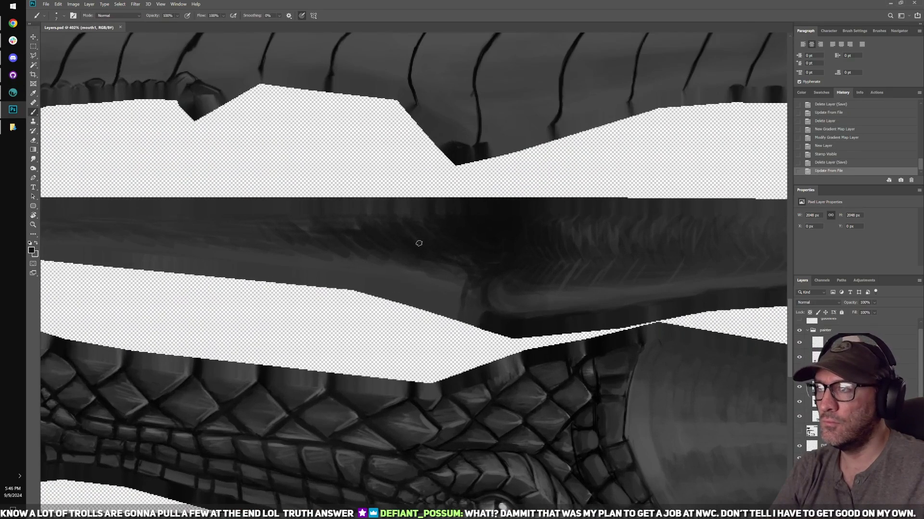
# Step: Darken the middle of the mouth-interior strip with short, soft brush strokes in dark greys, just ahead of the black throat area
pyautogui.moveTo(366, 265); pyautogui.dragTo(443, 260)
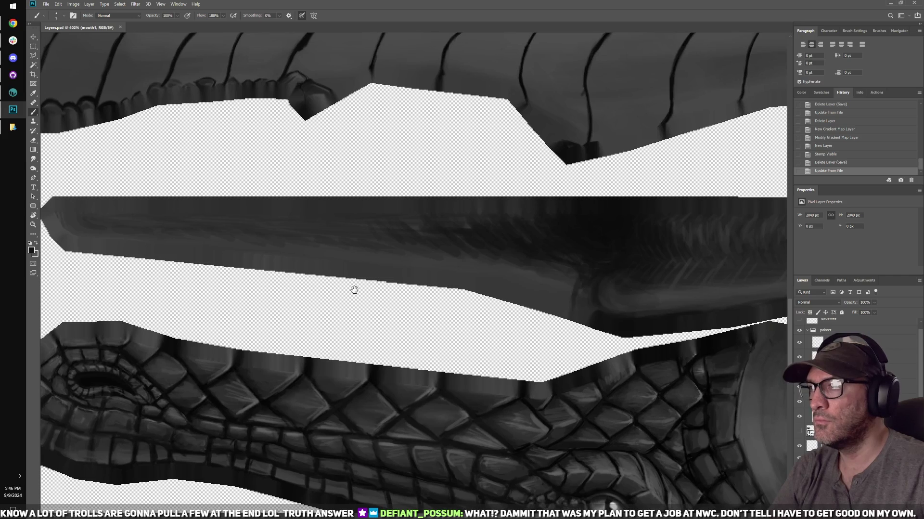
pyautogui.moveTo(354, 289); pyautogui.dragTo(396, 311)
pyautogui.moveTo(180, 216); pyautogui.dragTo(226, 210)
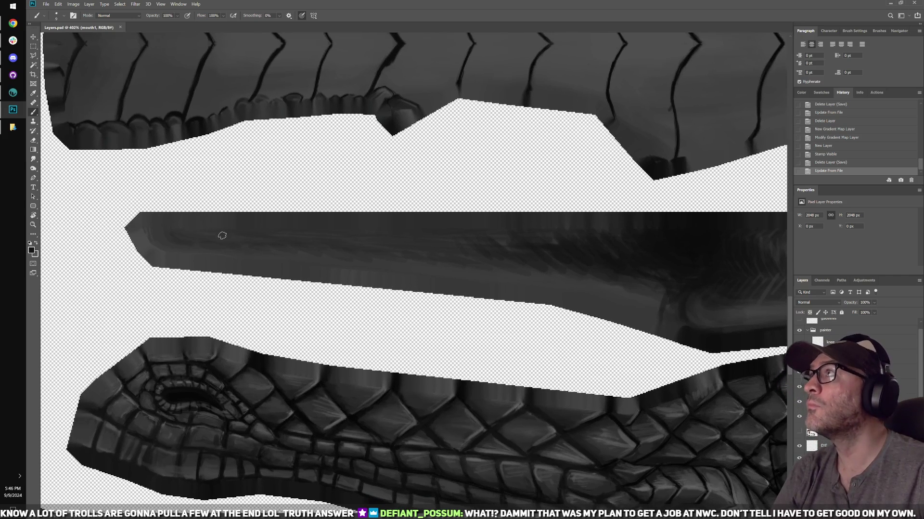
pyautogui.keyDown('alt'); pyautogui.scroll(3, 342, 162); pyautogui.keyUp('alt')
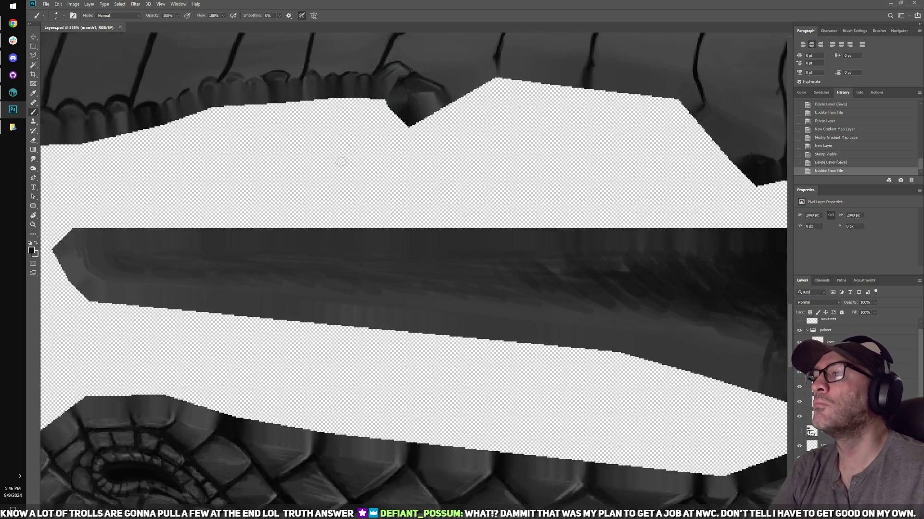
pyautogui.moveTo(534, 238); pyautogui.dragTo(329, 206)
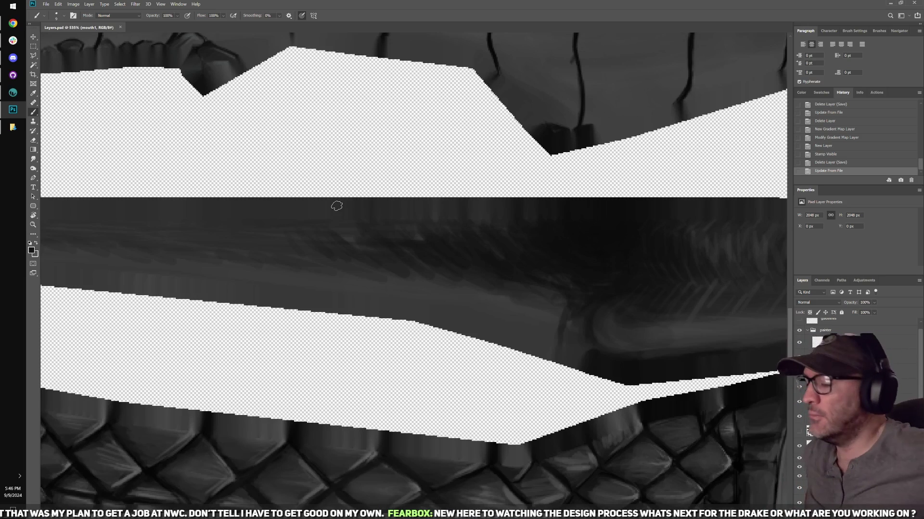
pyautogui.moveTo(575, 323); pyautogui.dragTo(279, 251)
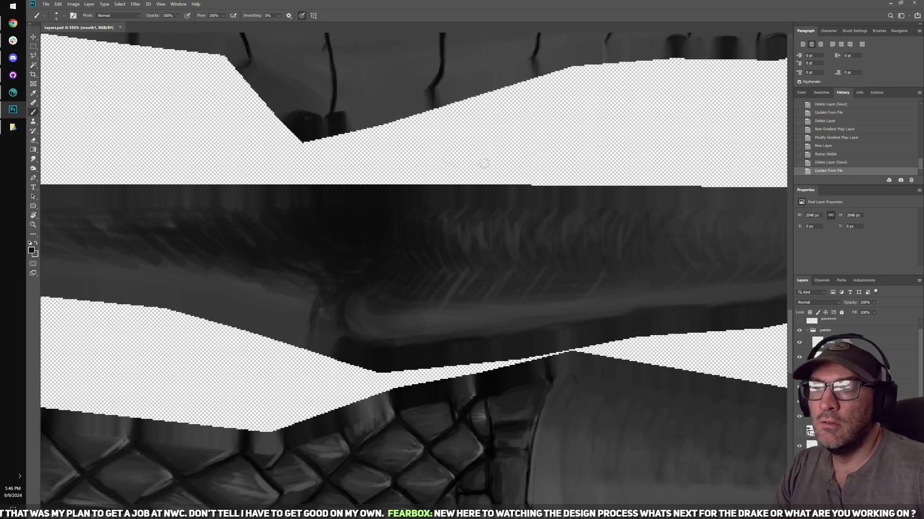
pyautogui.moveTo(413, 329); pyautogui.dragTo(553, 309)
pyautogui.keyDown('alt'); pyautogui.scroll(-2, 540, 287); pyautogui.keyUp('alt')
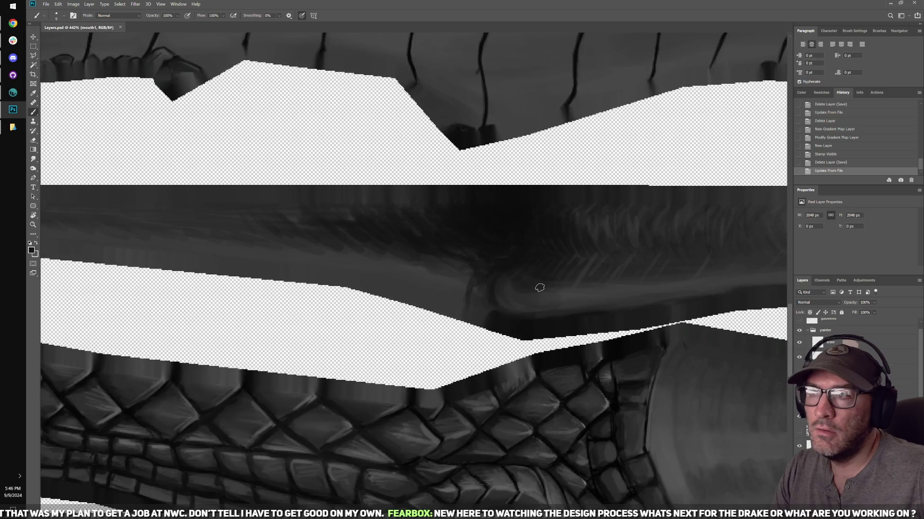
pyautogui.moveTo(400, 219); pyautogui.dragTo(228, 233)
pyautogui.moveTo(490, 276); pyautogui.dragTo(380, 266)
pyautogui.moveTo(507, 258); pyautogui.dragTo(532, 231)
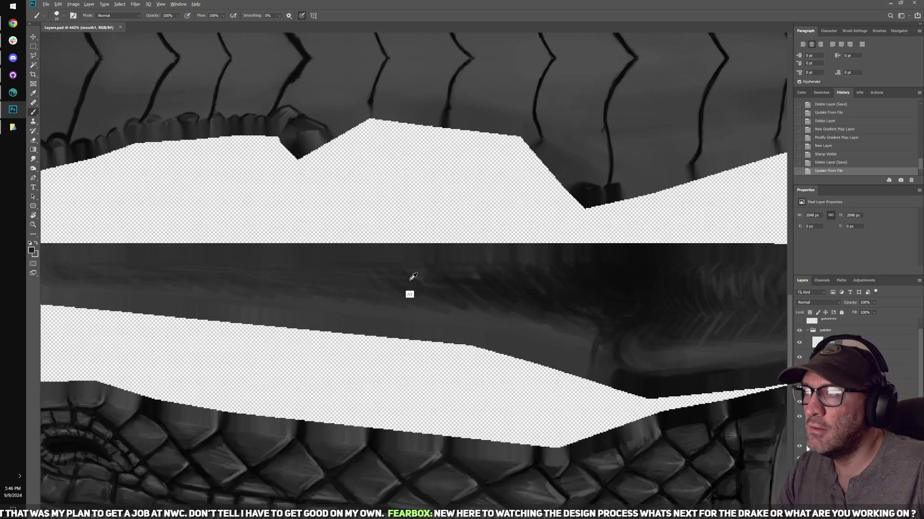
pyautogui.moveTo(407, 277)
pyautogui.mouseDown()
pyautogui.moveTo(420, 289)
pyautogui.moveTo(414, 258)
pyautogui.mouseUp()
pyautogui.moveTo(414, 258); pyautogui.dragTo(429, 282)
pyautogui.moveTo(429, 281)
pyautogui.mouseDown()
pyautogui.moveTo(455, 300)
pyautogui.moveTo(445, 283)
pyautogui.mouseUp()
pyautogui.moveTo(446, 283); pyautogui.dragTo(435, 267)
pyautogui.moveTo(435, 267); pyautogui.dragTo(446, 249)
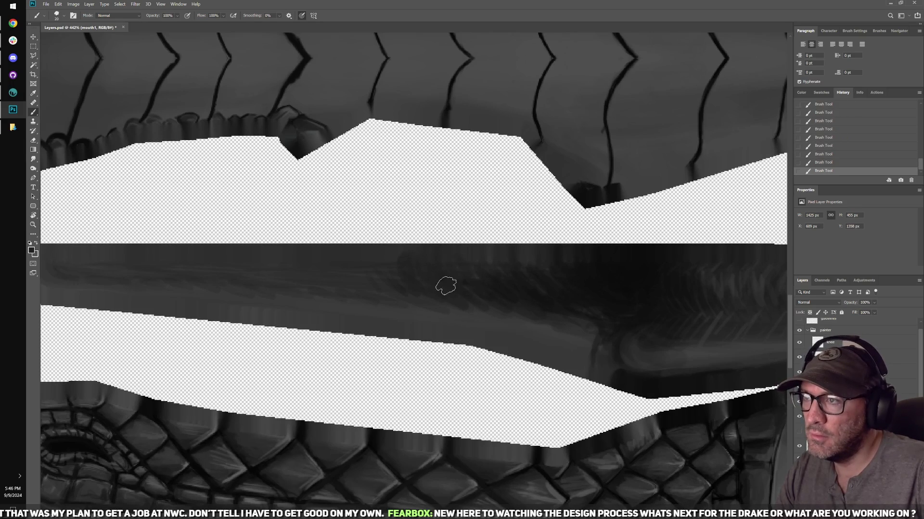
# Step: Rotate the canvas by about -22° and examine the darkened mouth strip beside the neighbouring head and belly textures
pyautogui.moveTo(543, 282); pyautogui.dragTo(475, 274)
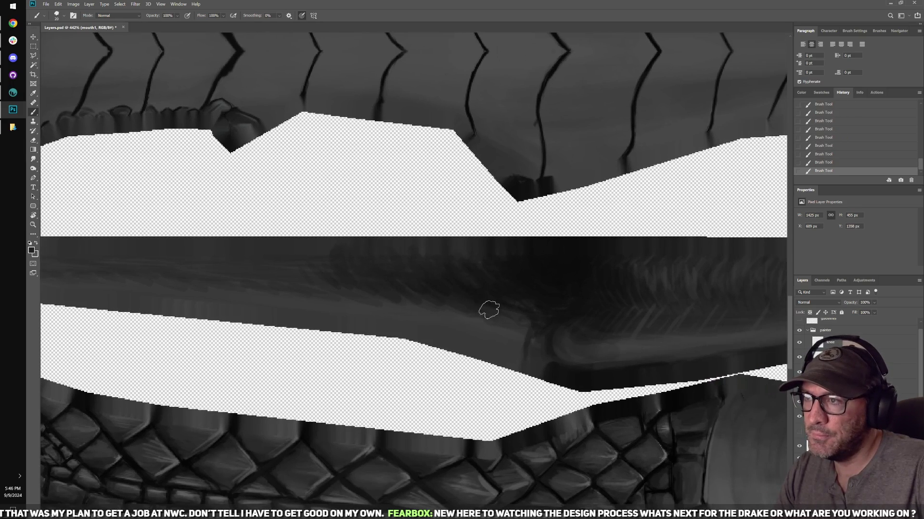
pyautogui.press('r')
pyautogui.moveTo(592, 192); pyautogui.dragTo(528, 186)
pyautogui.moveTo(471, 387); pyautogui.dragTo(491, 285)
pyautogui.keyDown('alt'); pyautogui.scroll(2, 467, 264); pyautogui.keyUp('alt')
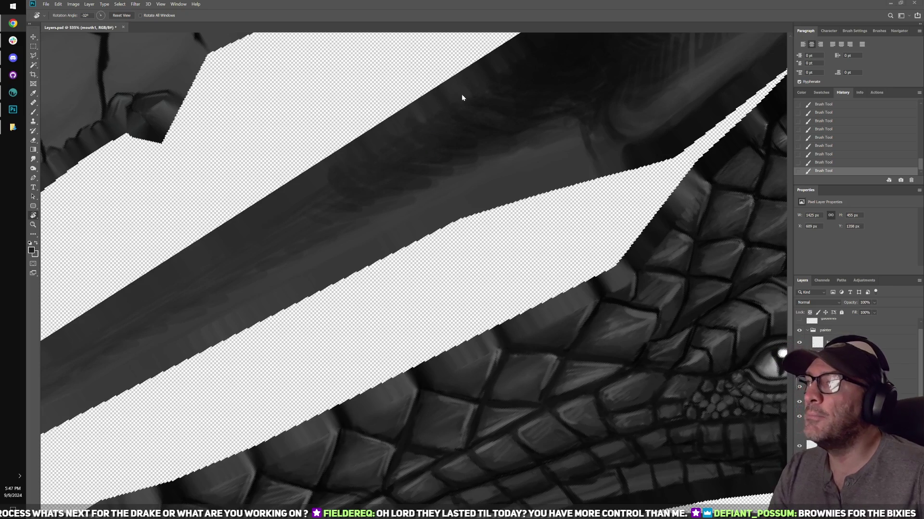
pyautogui.keyDown('alt'); pyautogui.scroll(-1, 539, 347); pyautogui.keyUp('alt')
pyautogui.keyDown('alt'); pyautogui.scroll(-10, 538, 347); pyautogui.keyUp('alt')
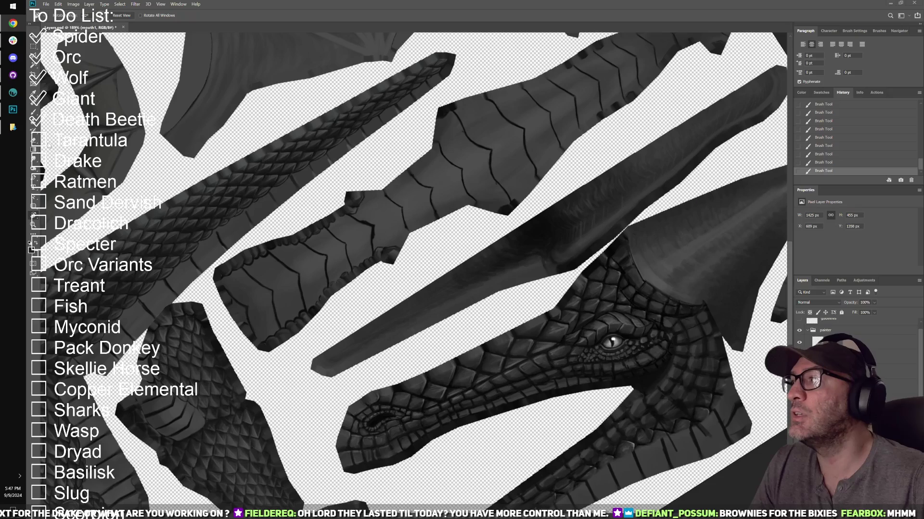
# Step: Switch to 3D-Coat and examine the whole drake model from the front and both sides
pyautogui.click(13, 113)
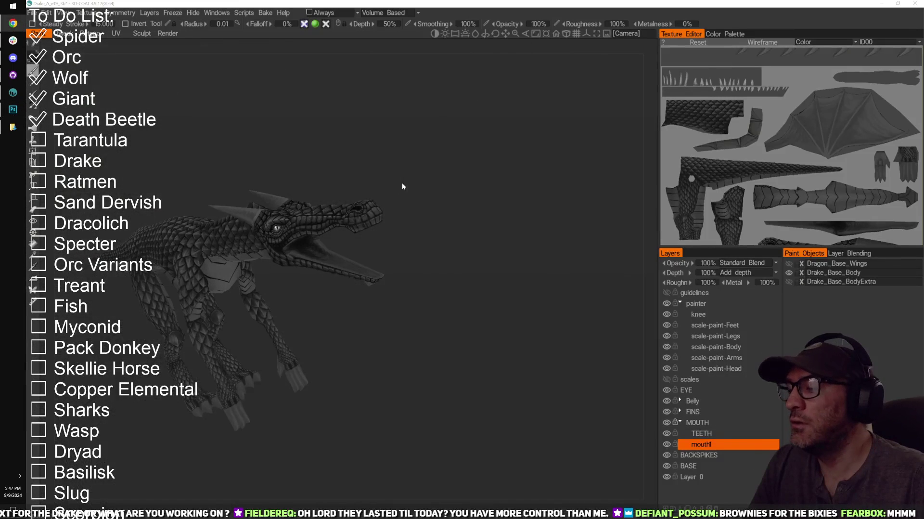
pyautogui.moveTo(348, 132); pyautogui.dragTo(462, 103)
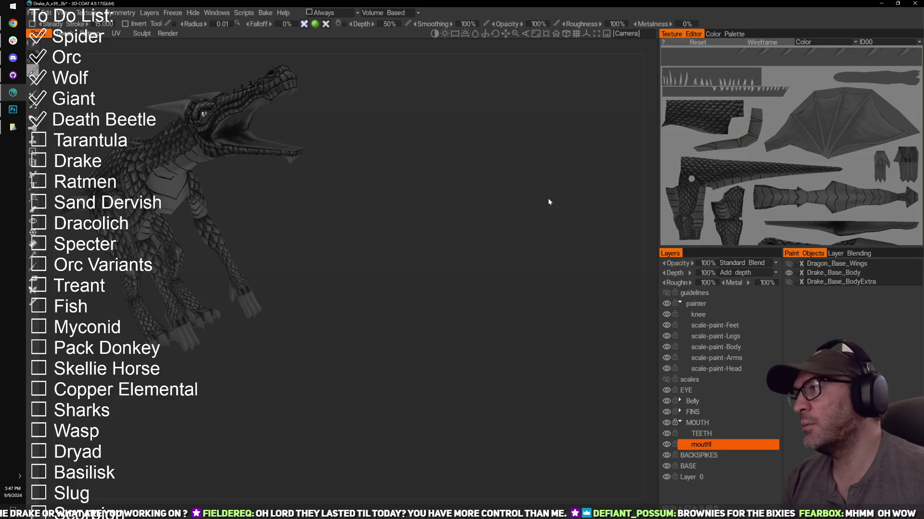
pyautogui.moveTo(547, 198); pyautogui.dragTo(348, 197)
pyautogui.moveTo(362, 269); pyautogui.dragTo(553, 333)
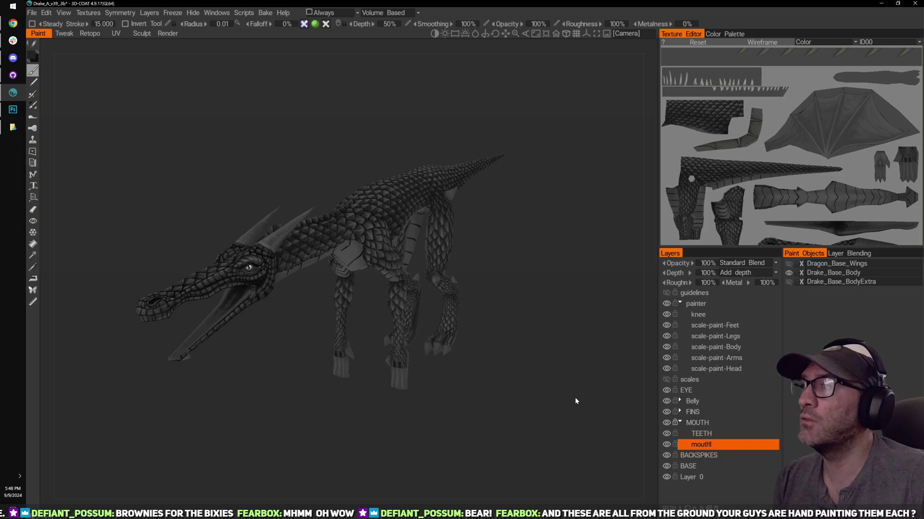
pyautogui.moveTo(587, 362); pyautogui.dragTo(534, 374)
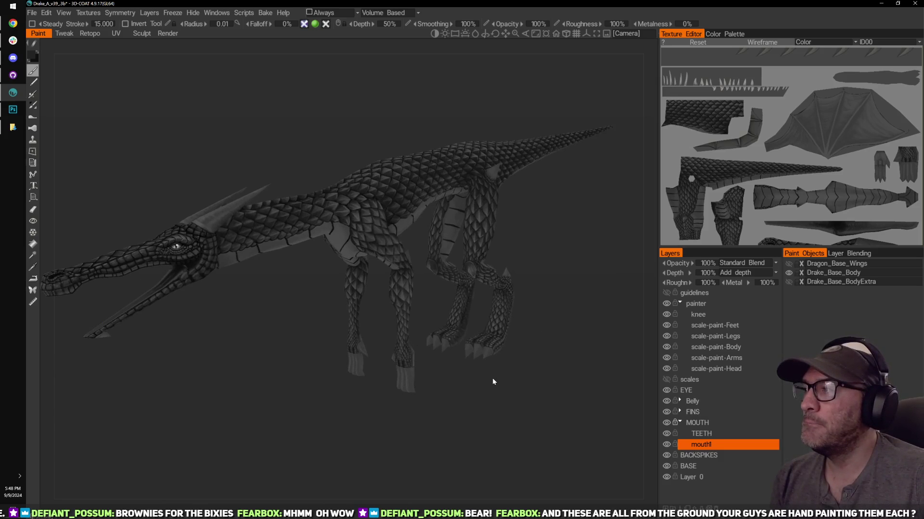
pyautogui.moveTo(421, 434); pyautogui.dragTo(443, 431)
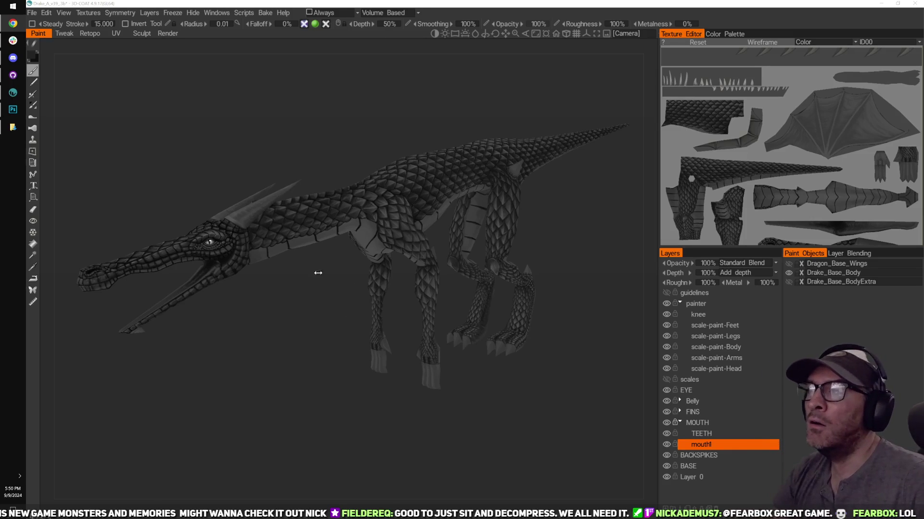
pyautogui.click(410, 122)
pyautogui.keyDown('shift'); pyautogui.moveTo(409, 122); pyautogui.dragTo(364, 126); pyautogui.keyUp('shift')
pyautogui.moveTo(236, 254); pyautogui.dragTo(335, 224, button='middle')
pyautogui.moveTo(361, 127); pyautogui.dragTo(387, 126)
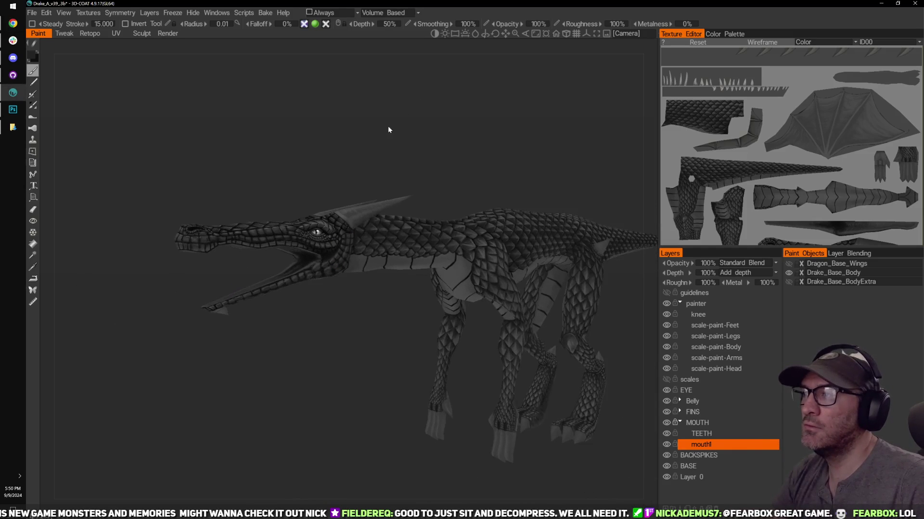
# Step: Examine the lower jaw's floor up close, along with the open mouth in side view
pyautogui.moveTo(388, 126); pyautogui.dragTo(349, 304, button='right')
pyautogui.scroll(3, 348, 302)
pyautogui.keyDown('alt'); pyautogui.moveTo(373, 301); pyautogui.dragTo(311, 366); pyautogui.keyUp('alt')
pyautogui.keyDown('alt'); pyautogui.moveTo(311, 367); pyautogui.dragTo(329, 379, button='right'); pyautogui.keyUp('alt')
pyautogui.moveTo(329, 380)
pyautogui.keyDown('alt'); pyautogui.mouseDown()
pyautogui.moveTo(345, 363)
pyautogui.moveTo(360, 379)
pyautogui.moveTo(324, 364)
pyautogui.mouseUp(); pyautogui.keyUp('alt')
pyautogui.keyDown('alt'); pyautogui.moveTo(360, 393); pyautogui.dragTo(254, 423); pyautogui.keyUp('alt')
pyautogui.keyDown('alt'); pyautogui.moveTo(316, 440); pyautogui.dragTo(365, 409); pyautogui.keyUp('alt')
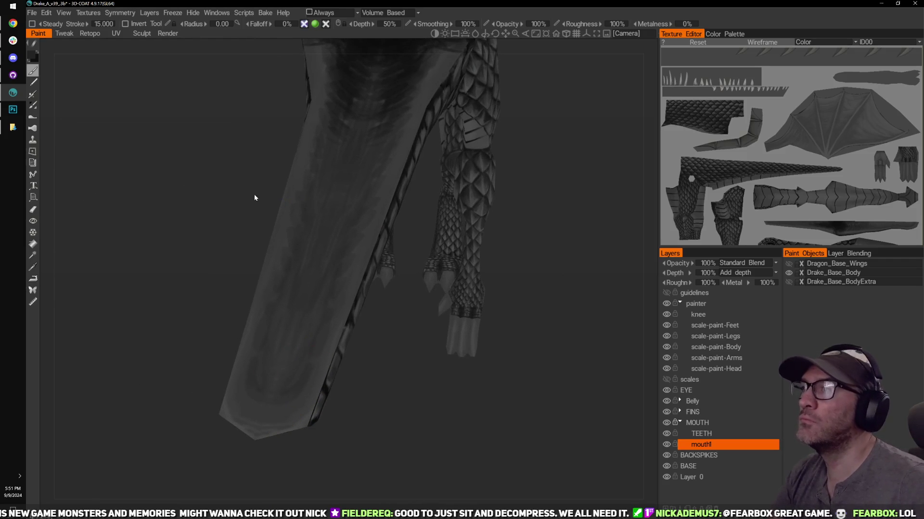
pyautogui.keyDown('alt'); pyautogui.moveTo(254, 193); pyautogui.dragTo(237, 172); pyautogui.keyUp('alt')
pyautogui.keyDown('alt'); pyautogui.moveTo(242, 230); pyautogui.dragTo(310, 315); pyautogui.keyUp('alt')
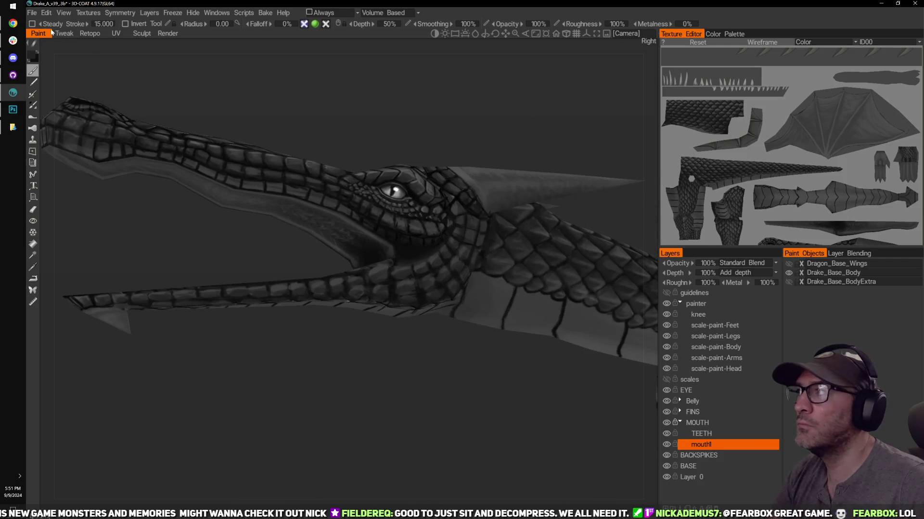
# Step: Save the drake project under its current file name
pyautogui.click(32, 12)
pyautogui.click(69, 93)
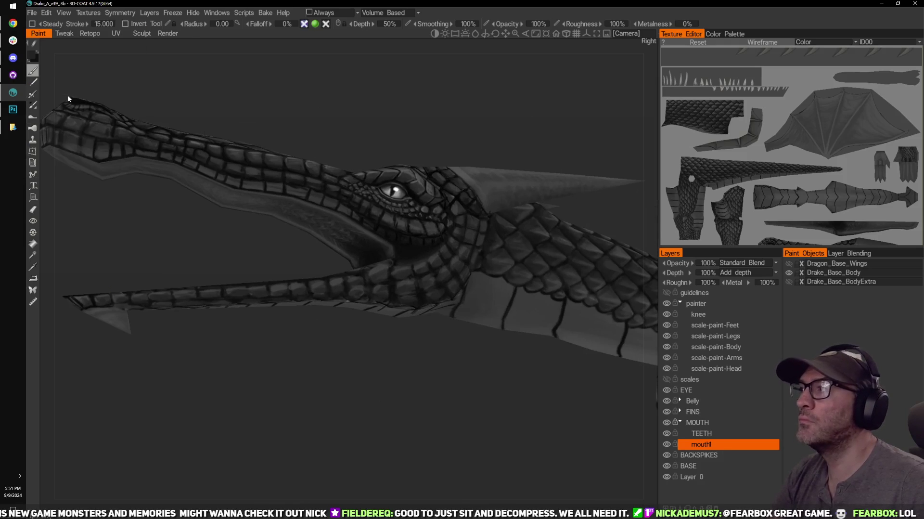
pyautogui.click(32, 12)
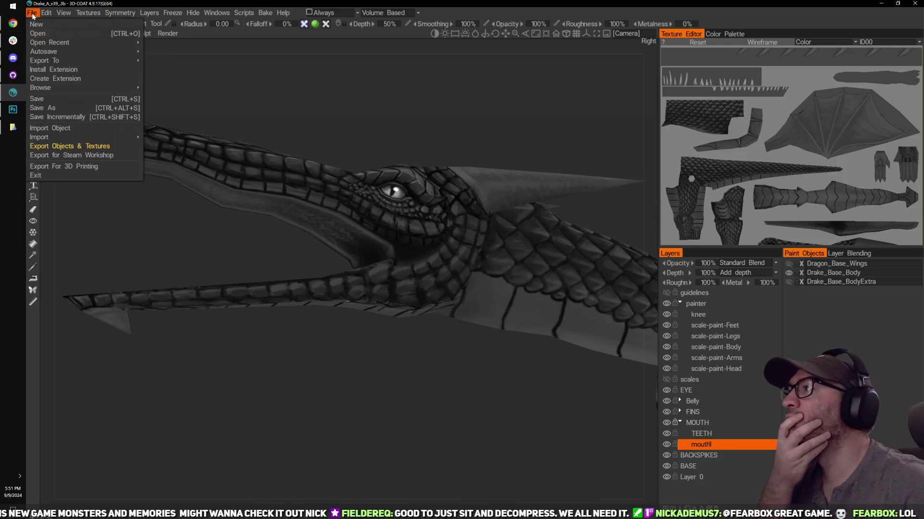
pyautogui.click(63, 97)
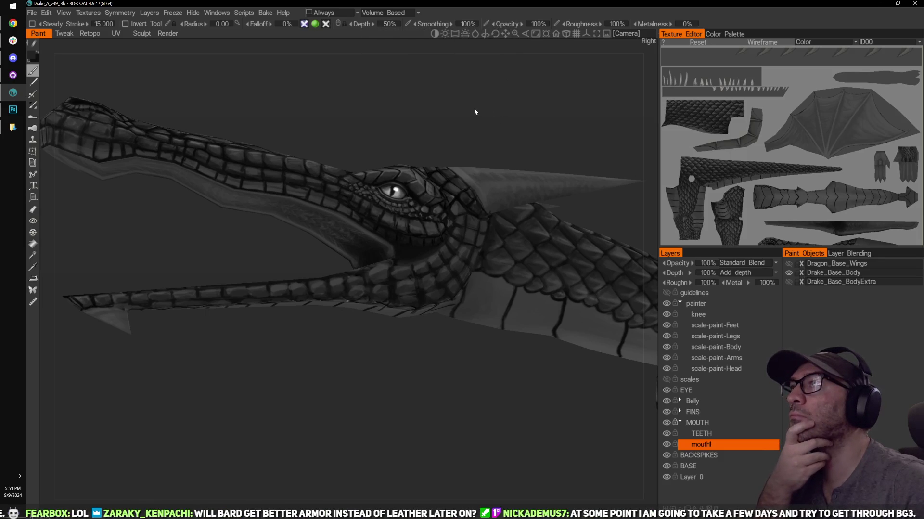
# Step: Examine the head in profile and the plates along the neck and belly from underneath
pyautogui.moveTo(469, 108); pyautogui.dragTo(465, 112)
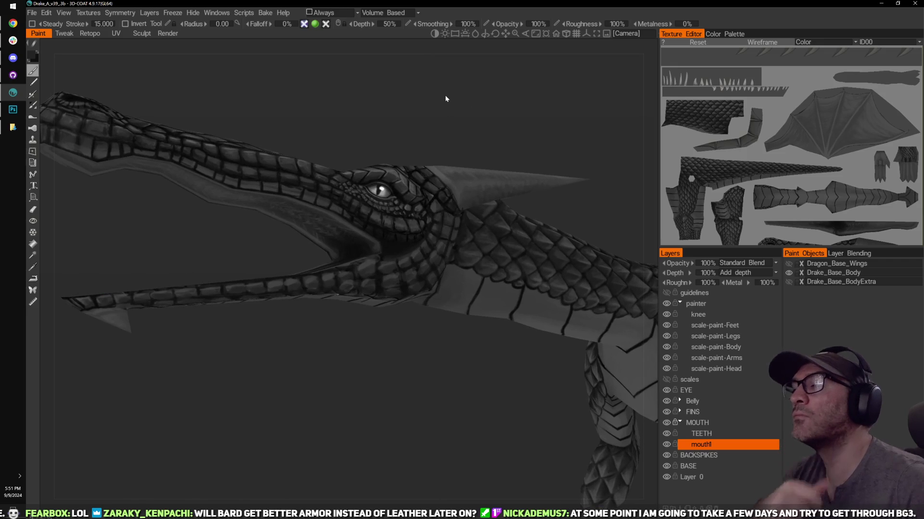
pyautogui.moveTo(445, 95); pyautogui.dragTo(371, 178)
pyautogui.moveTo(358, 372); pyautogui.dragTo(480, 210)
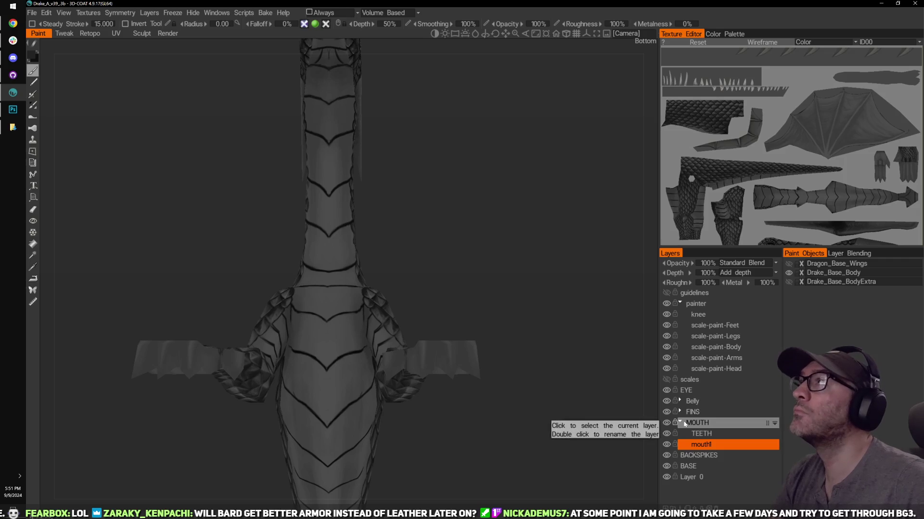
pyautogui.moveTo(563, 327); pyautogui.dragTo(526, 279, button='right')
pyautogui.scroll(2, 529, 278)
pyautogui.moveTo(530, 277); pyautogui.dragTo(511, 255, button='middle')
pyautogui.scroll(1, 511, 256)
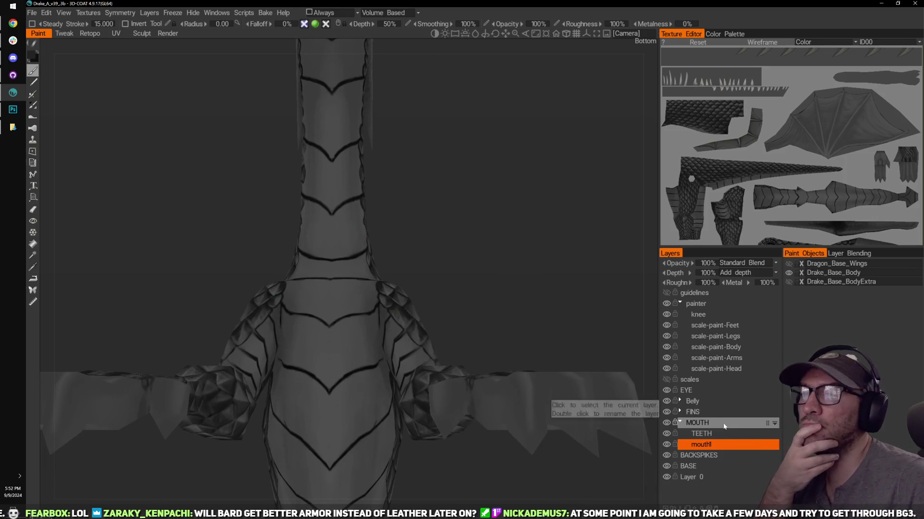
pyautogui.scroll(-2, 485, 280)
pyautogui.moveTo(486, 283); pyautogui.dragTo(506, 267)
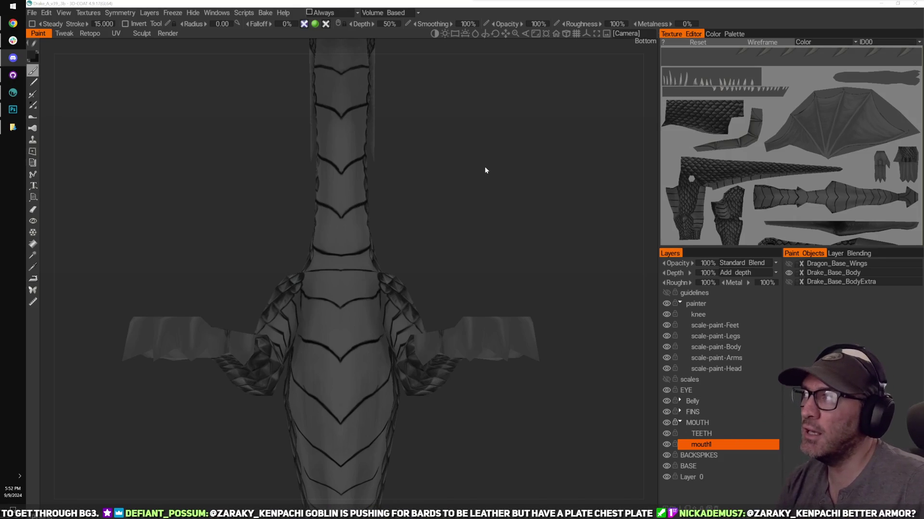
pyautogui.click(62, 12)
pyautogui.moveTo(50, 12)
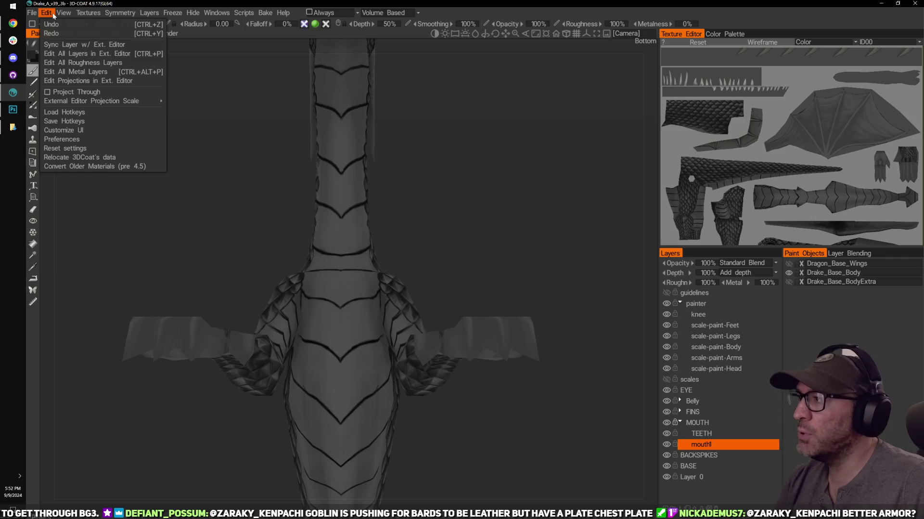
# Step: Collapse the MOUTH layer group, expand the Belly group and make plate-lines the active layer
pyautogui.moveTo(536, 216); pyautogui.dragTo(525, 210, button='right')
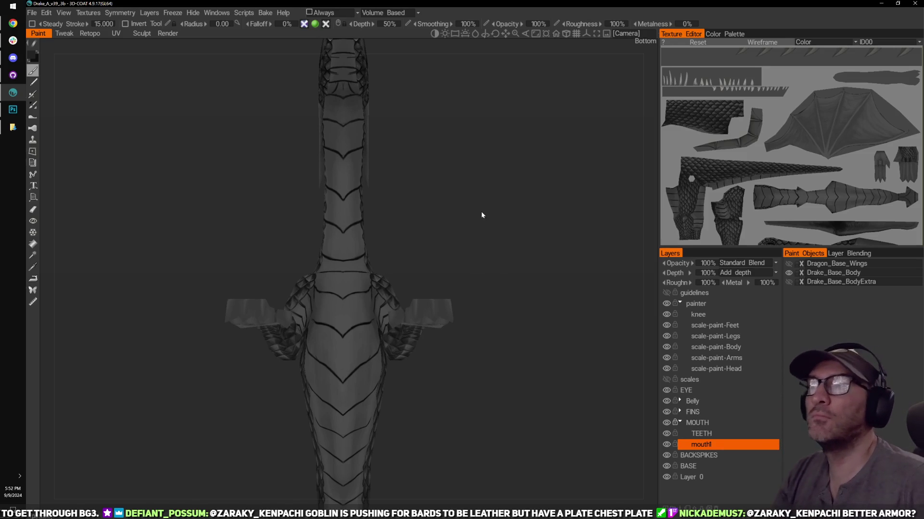
pyautogui.scroll(2, 471, 188)
pyautogui.scroll(5, 443, 254)
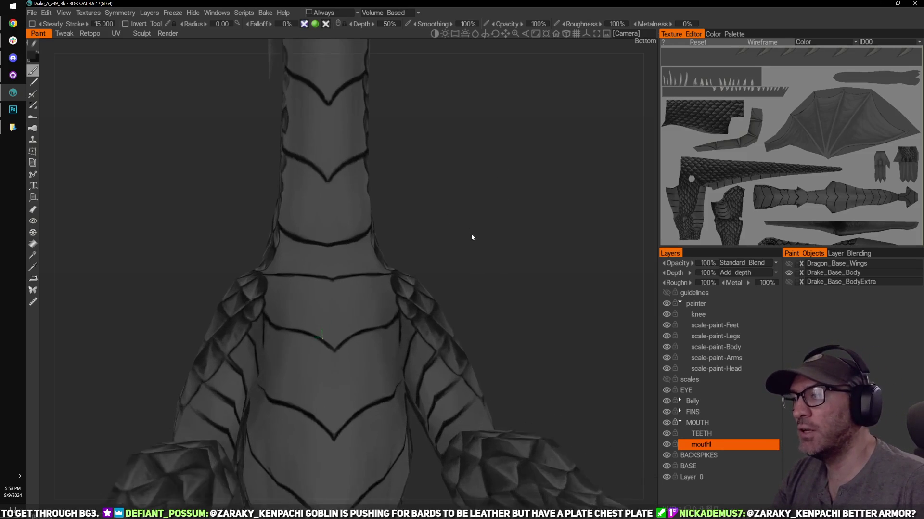
pyautogui.scroll(-3, 549, 261)
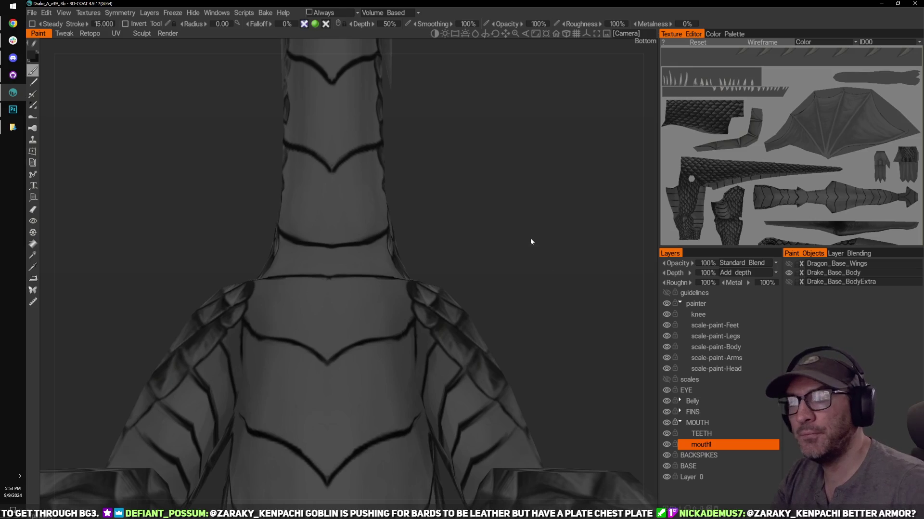
pyautogui.click(680, 422)
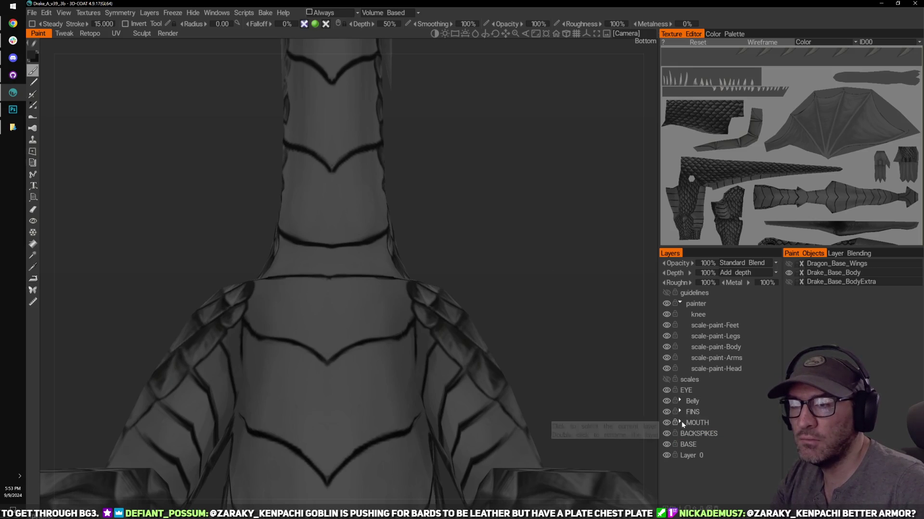
pyautogui.click(679, 400)
pyautogui.click(700, 412)
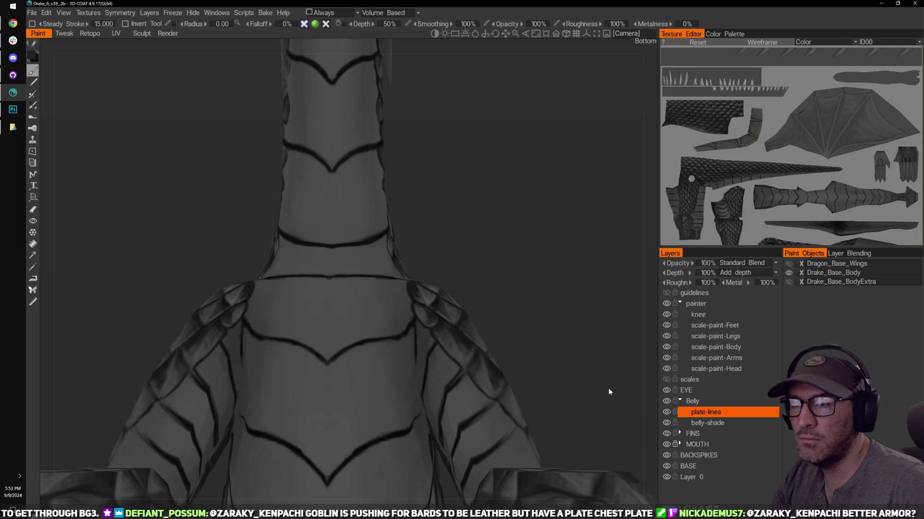
pyautogui.scroll(-5, 608, 391)
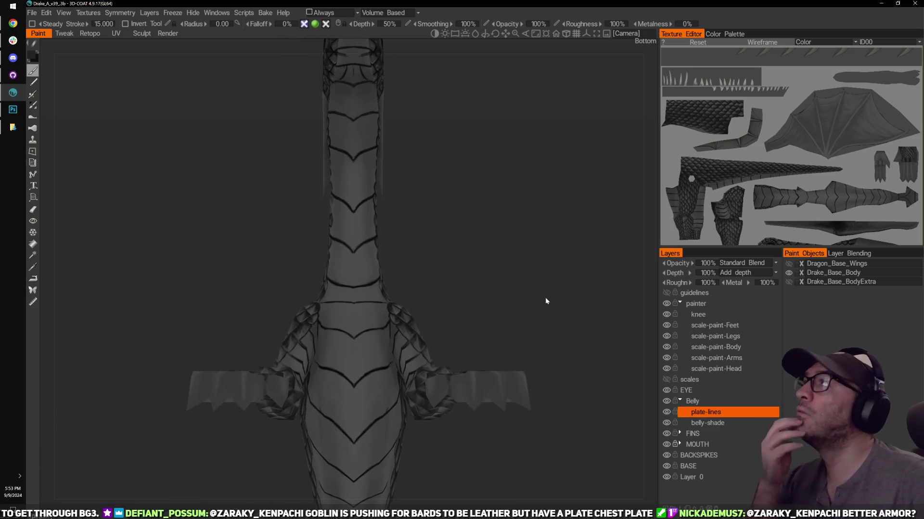